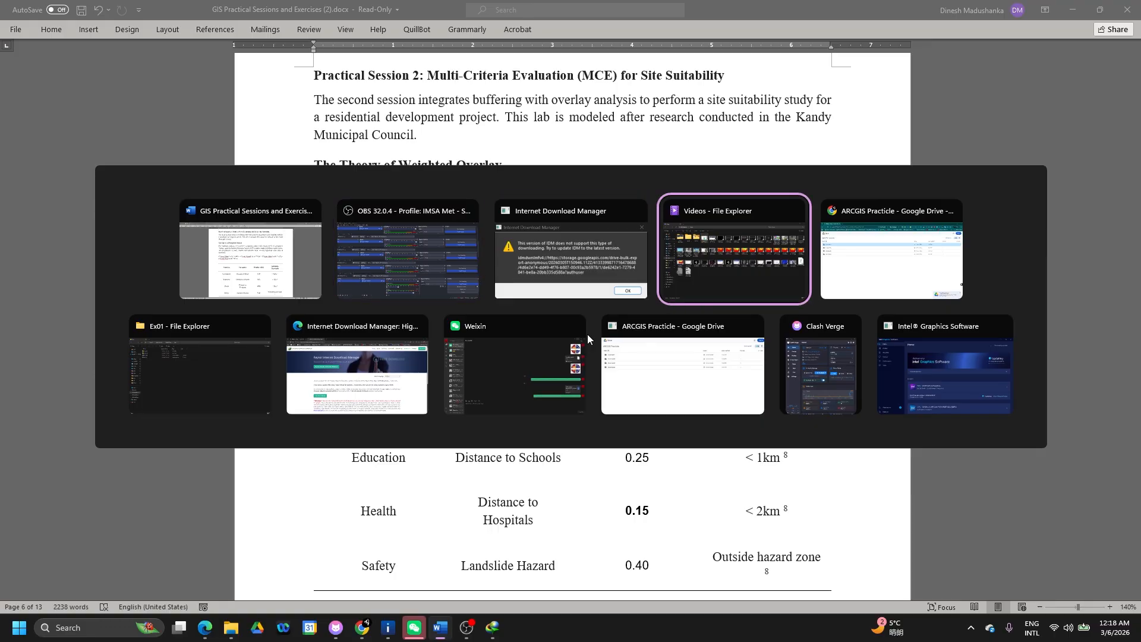
key(alt+Tab)
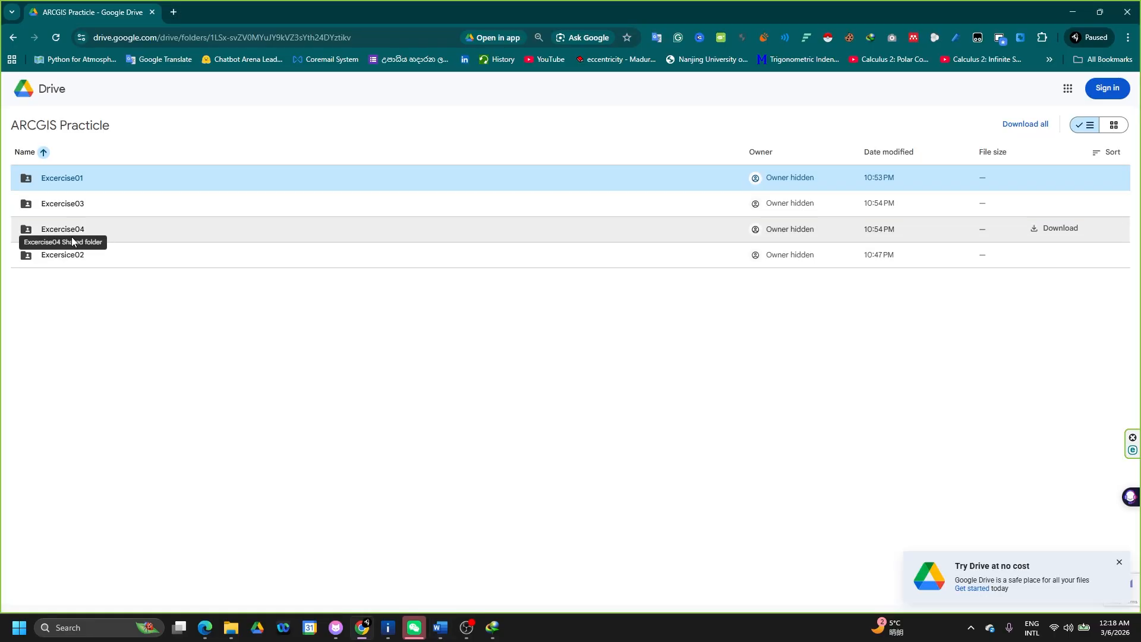
- Start downloading Excersice02.rar (49.2 MB) from the Excercise02 folder in Google Drive
click(75, 260)
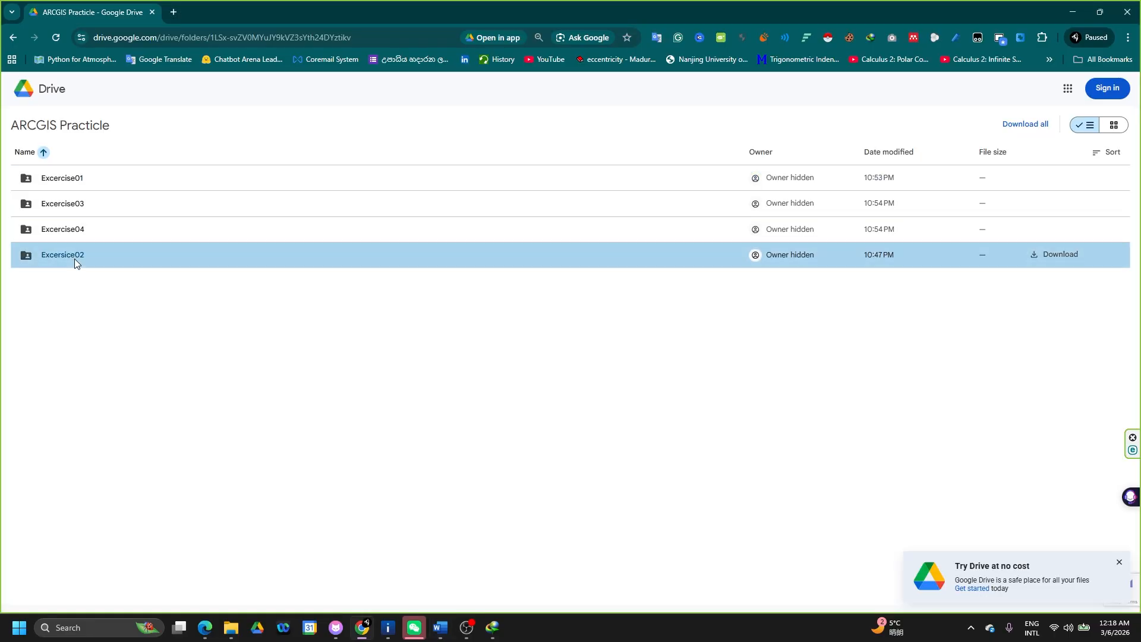
double_click(75, 260)
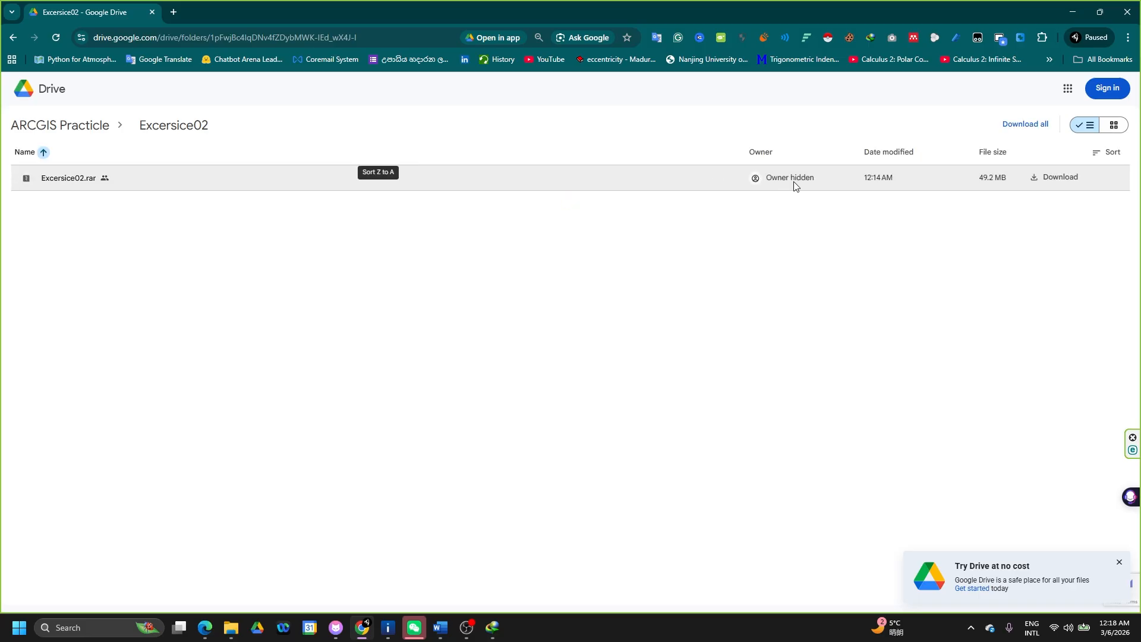
click(1035, 188)
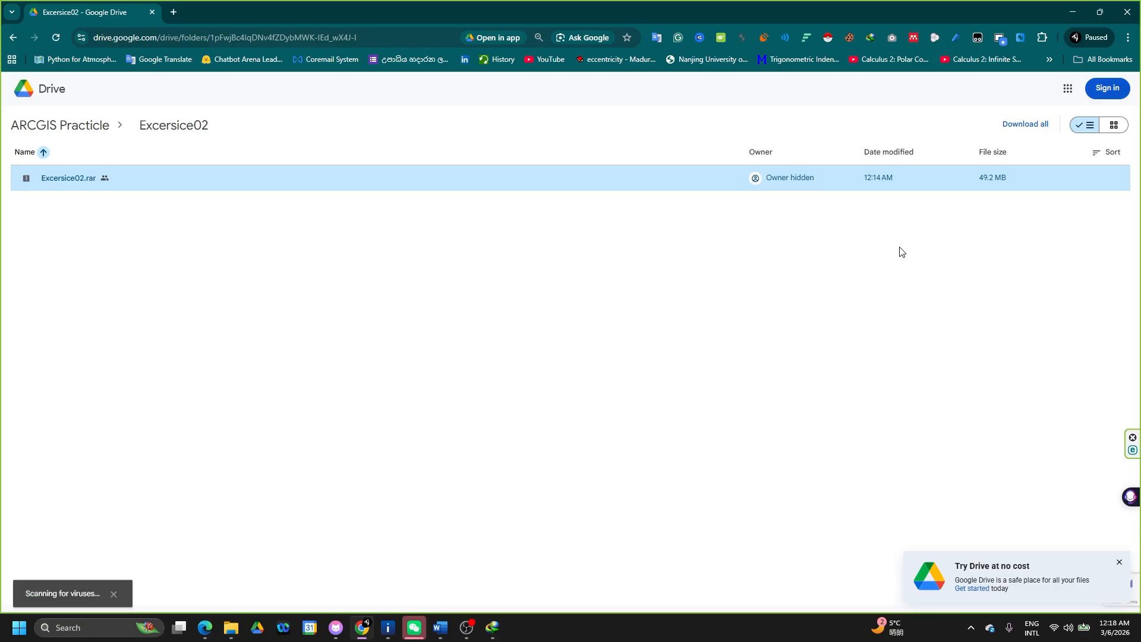
key(alt+Tab)
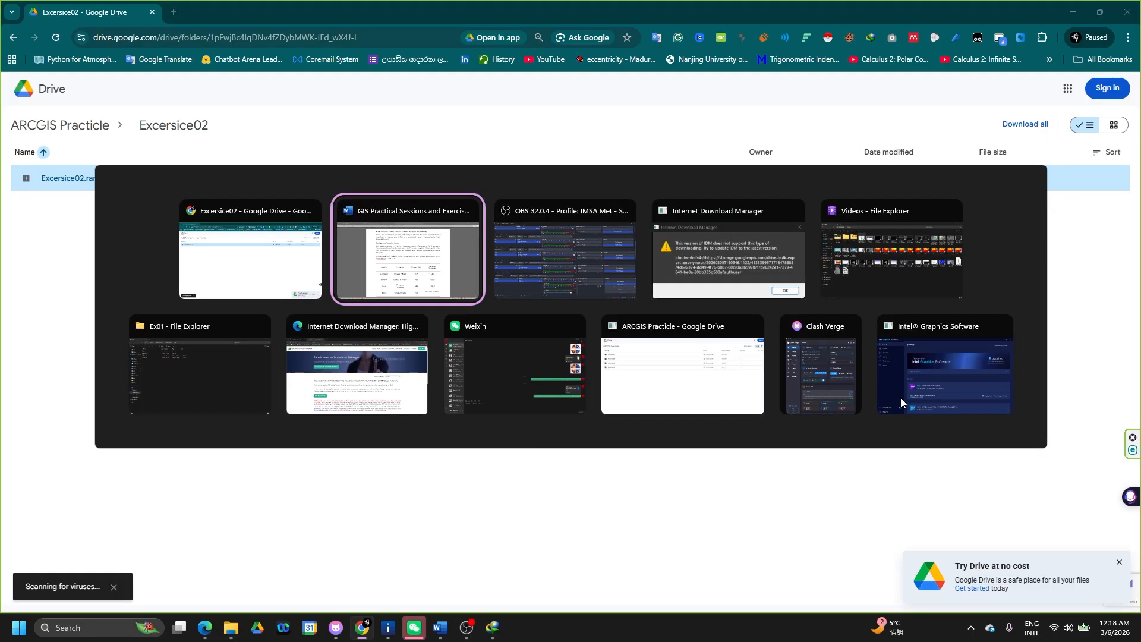
- Review the Weighted Overlay table's criteria: Health, Distance to Schools and Distance to Roads
scroll(499, 479, down, 2)
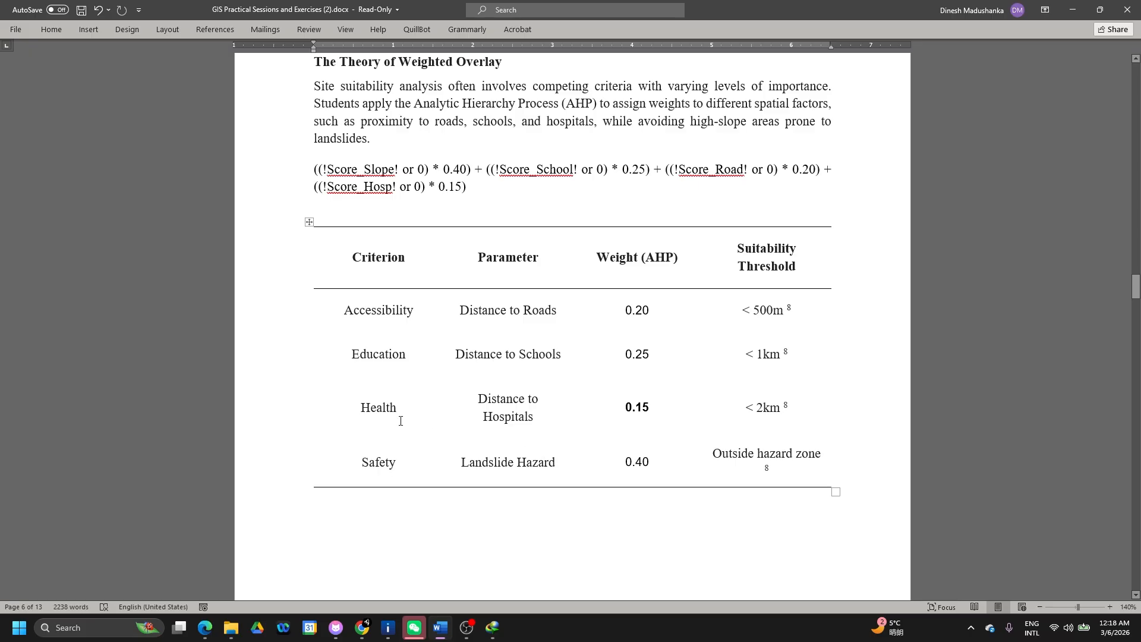
drag(358, 407, 398, 411)
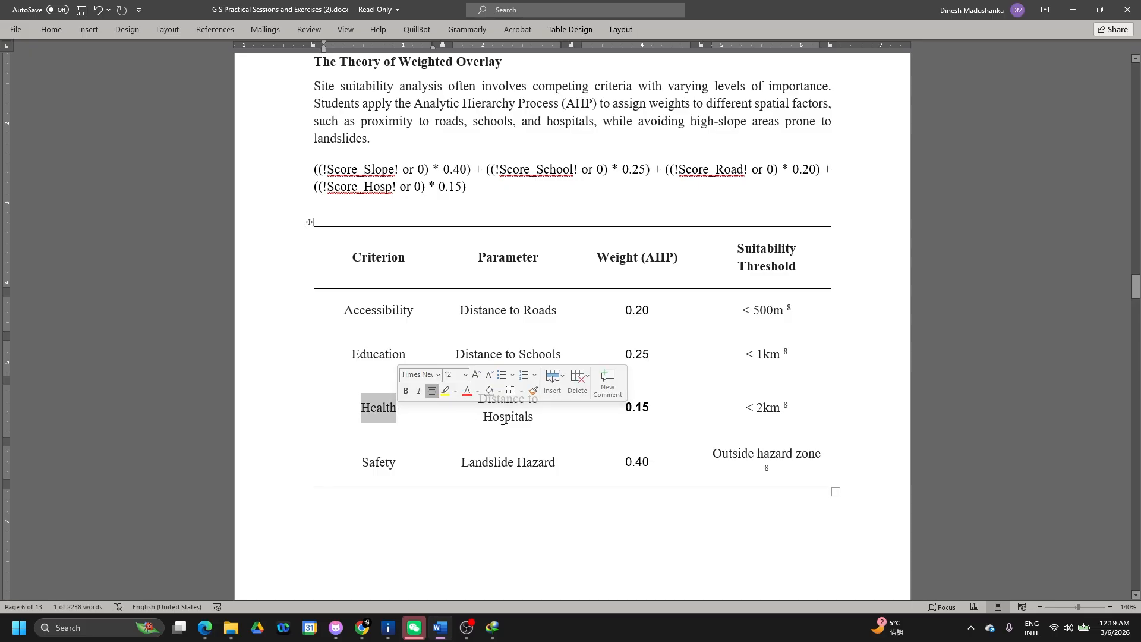
click(460, 348)
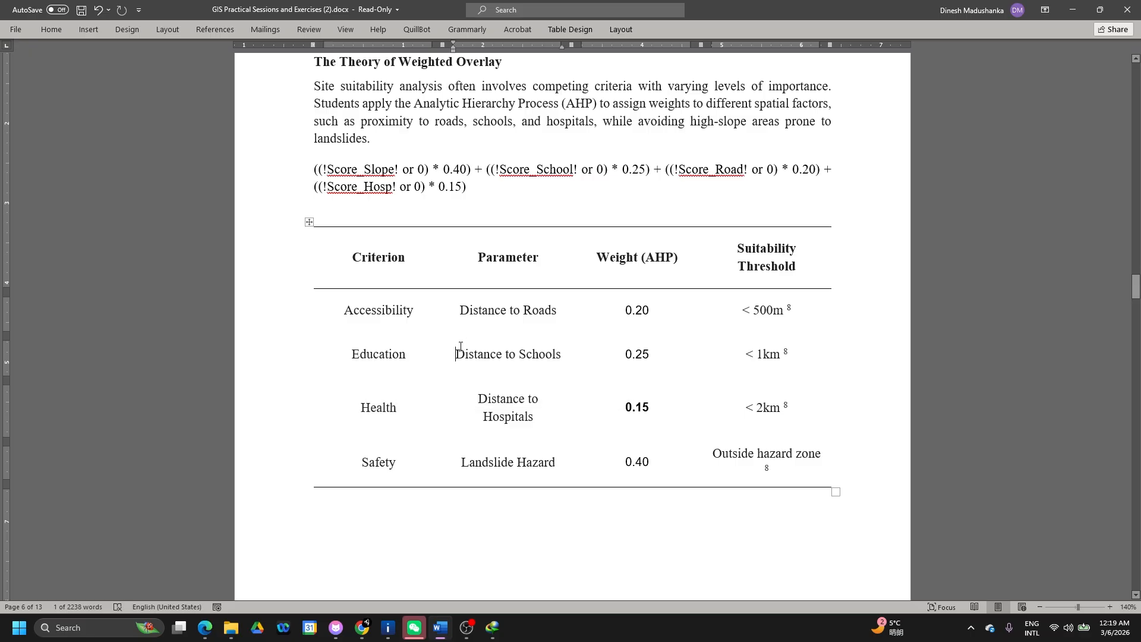
drag(459, 350, 561, 359)
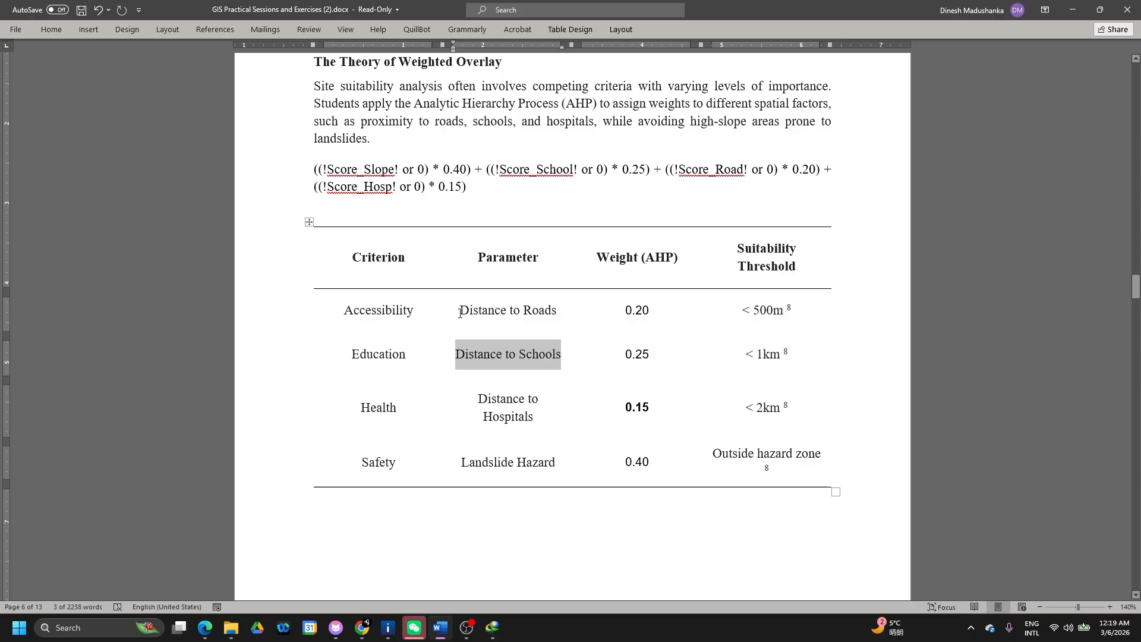
drag(460, 313, 558, 321)
key(alt+Tab)
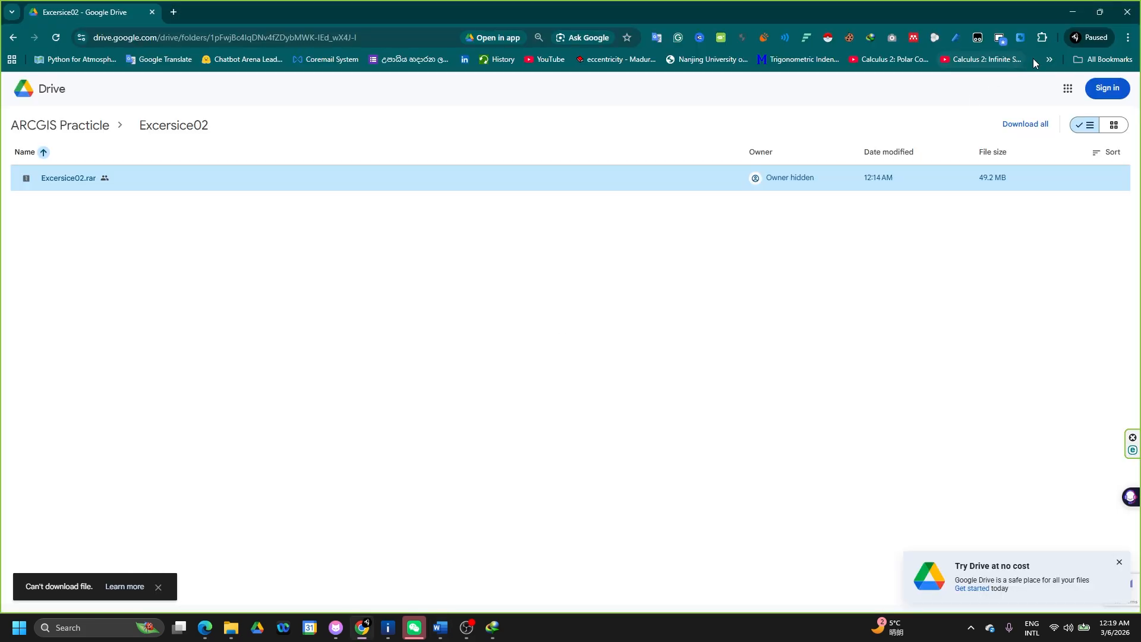
- Dismiss the Drive promotion and retry downloading the rar archive
click(1120, 563)
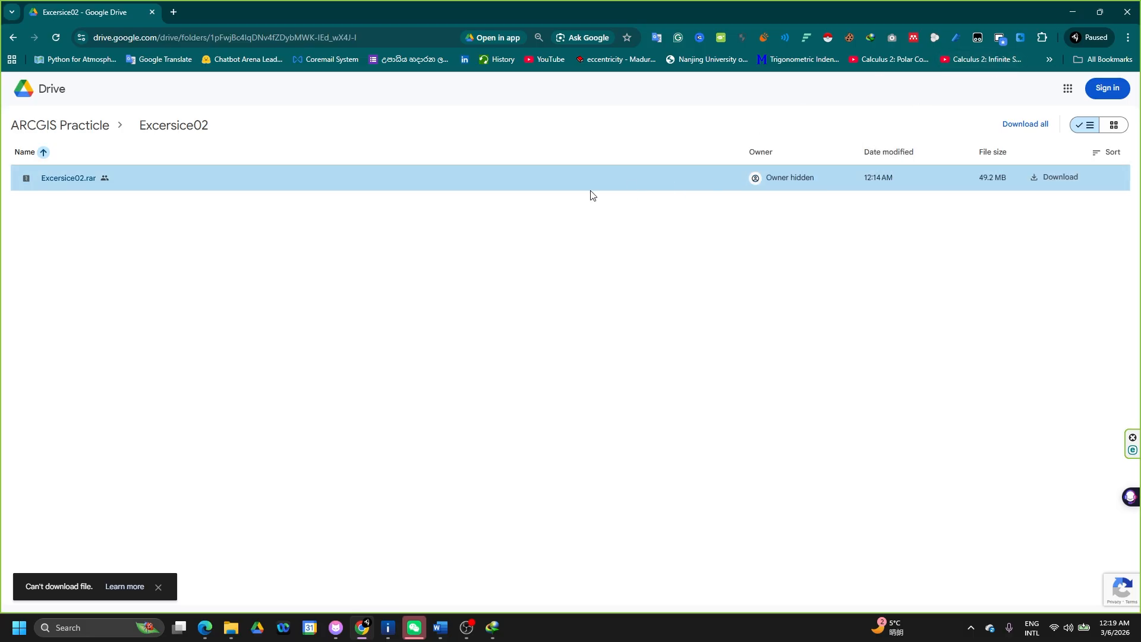
right_click(187, 180)
click(226, 200)
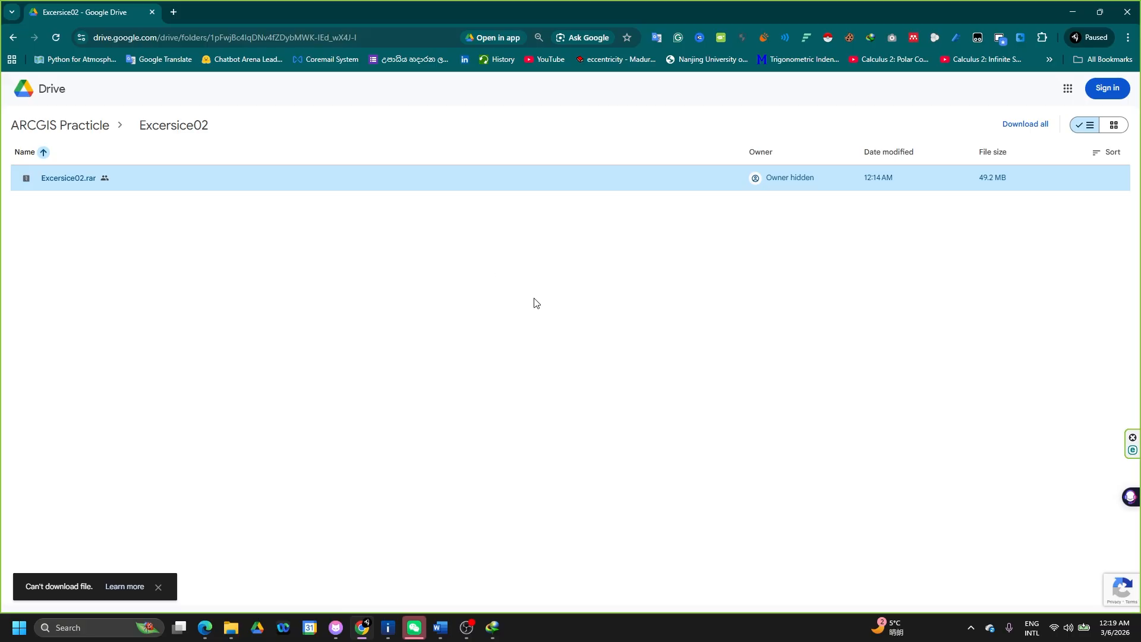
- Sign in to the Google account with the passkey PIN, saving recovery info and skipping the home address
click(1109, 101)
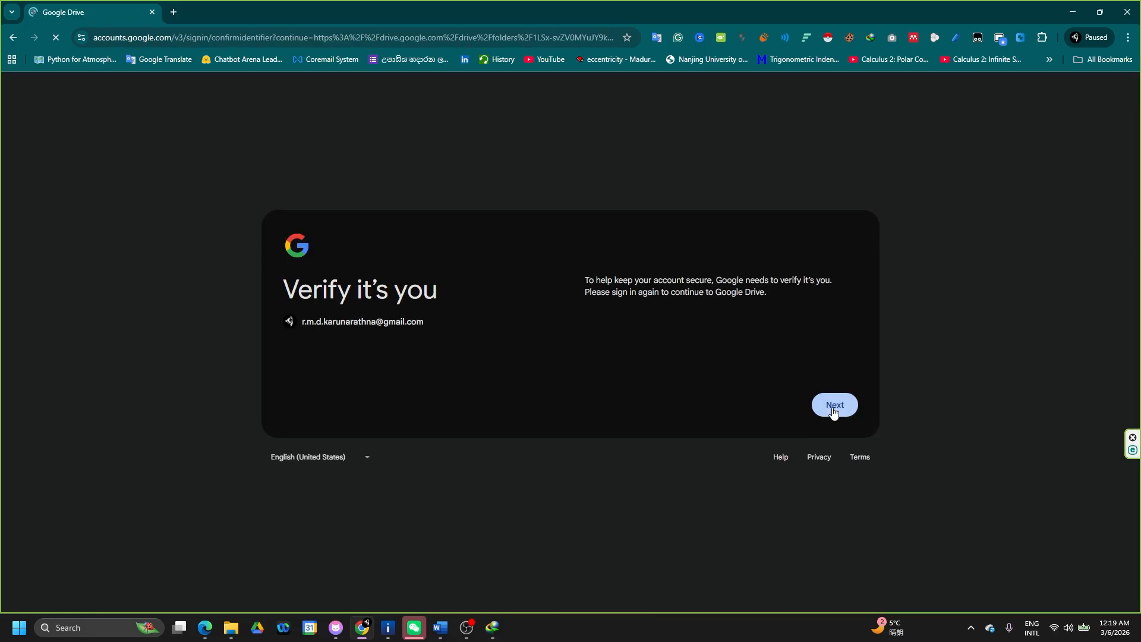
click(833, 408)
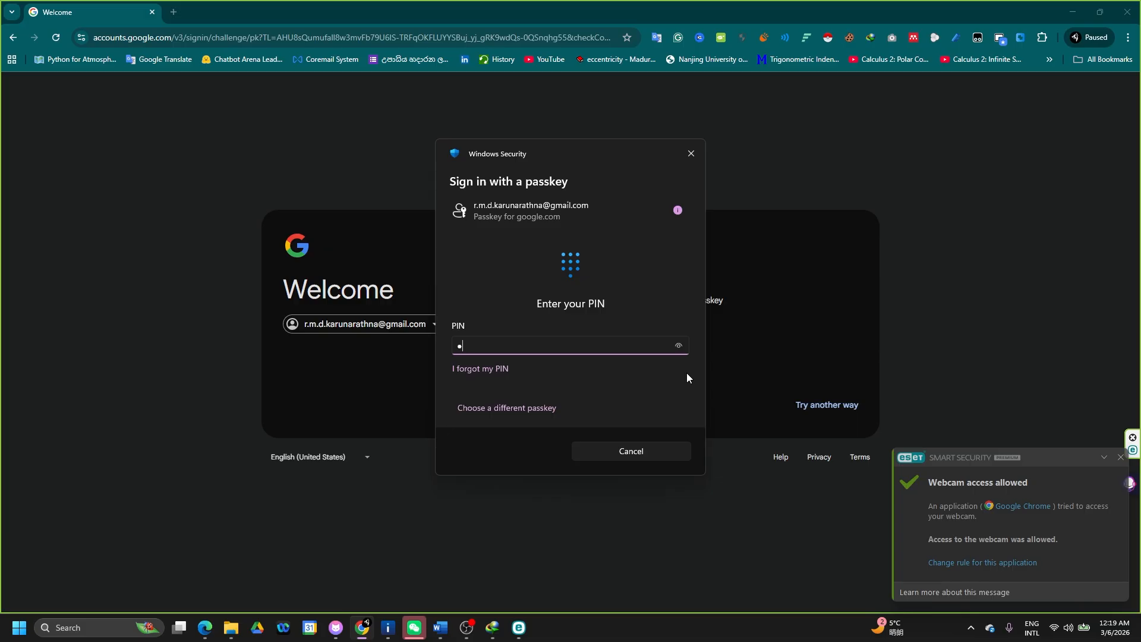
text(••••••)
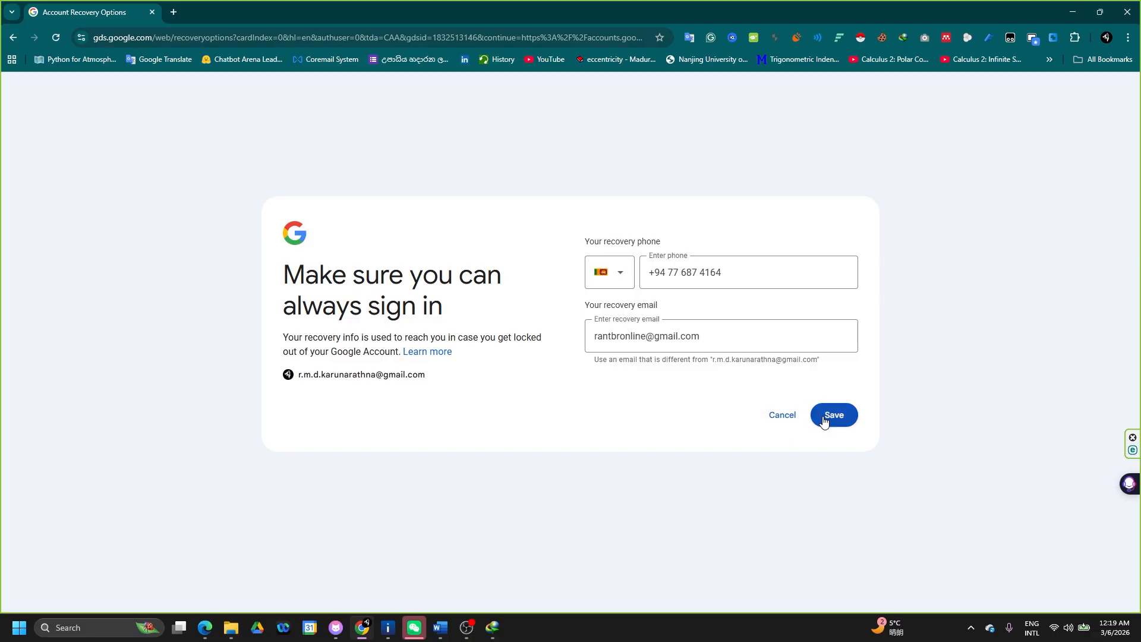
click(823, 416)
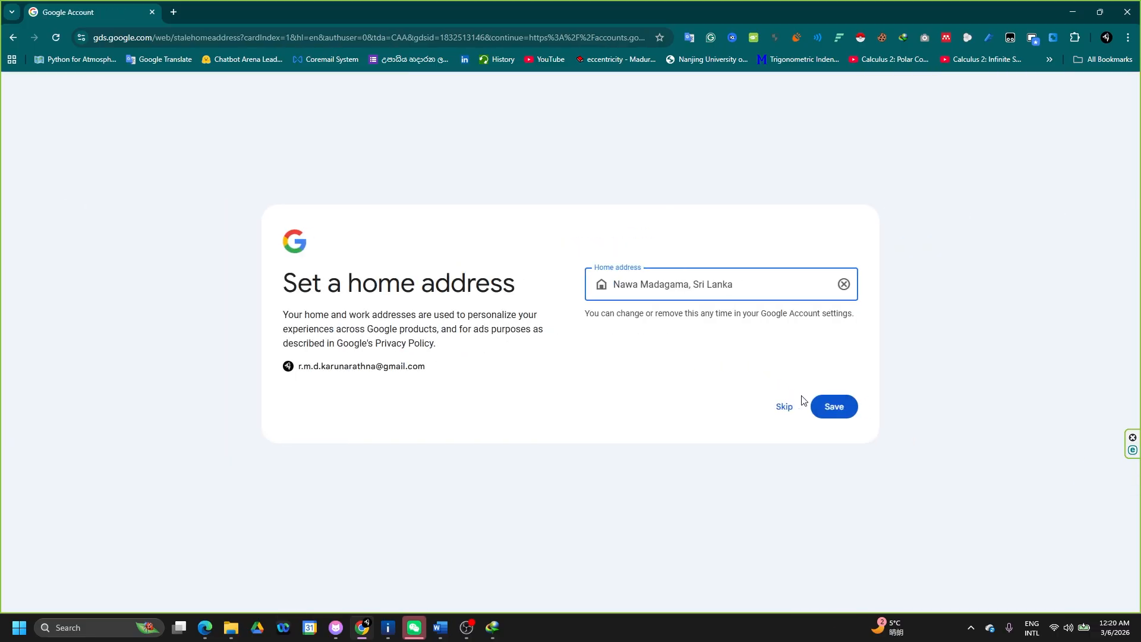
click(835, 410)
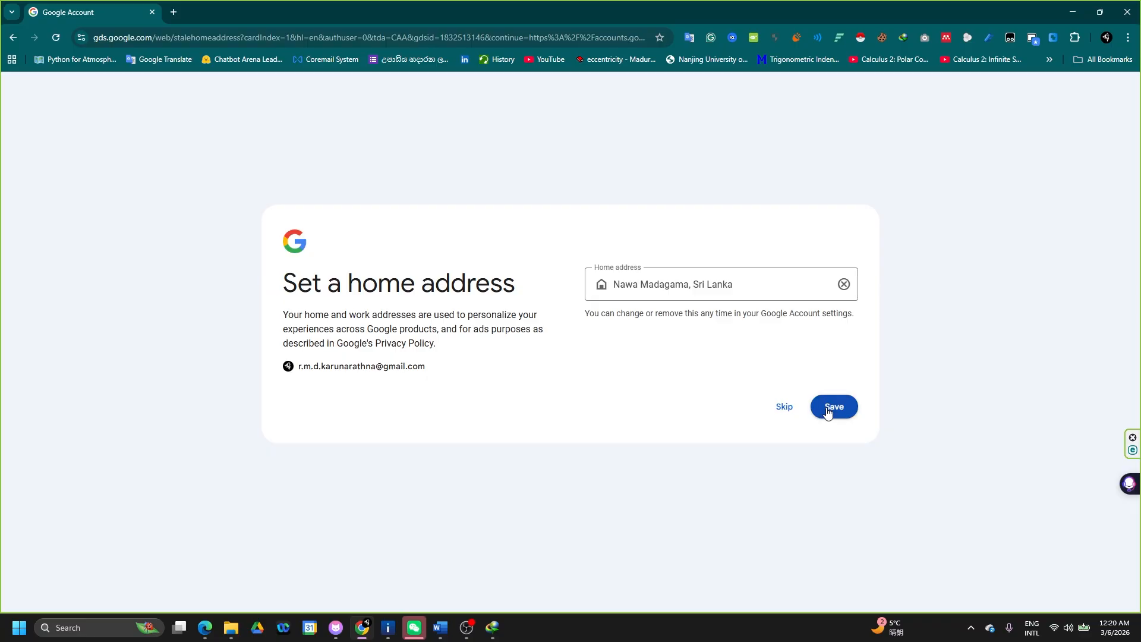
click(784, 408)
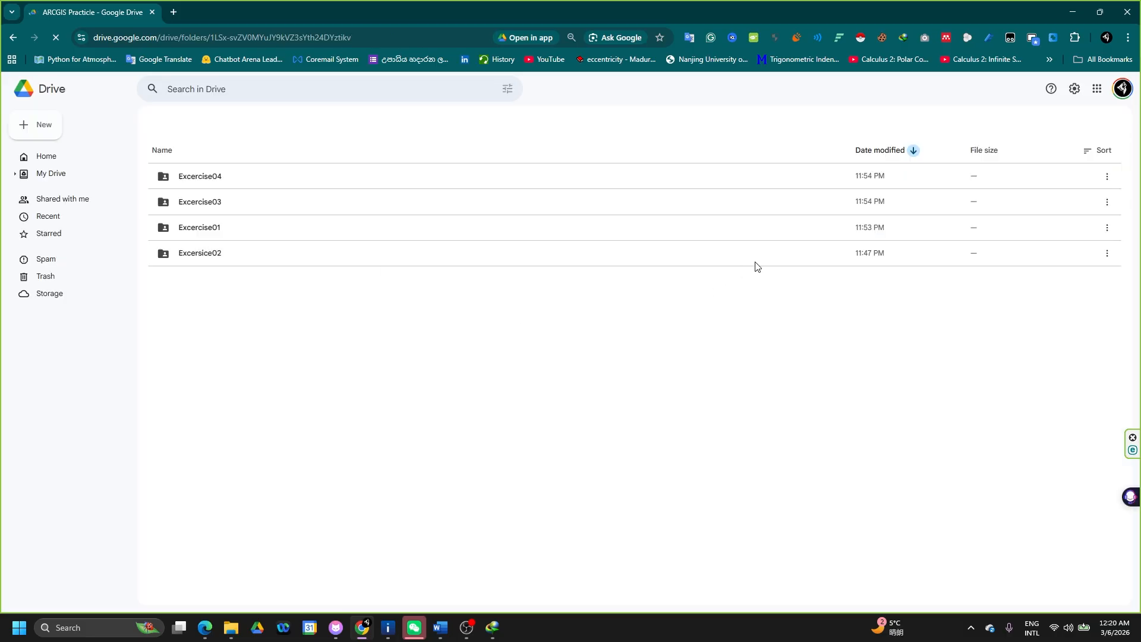
- Download Excersice02.rar from the Excersice02 Drive folder
double_click(359, 281)
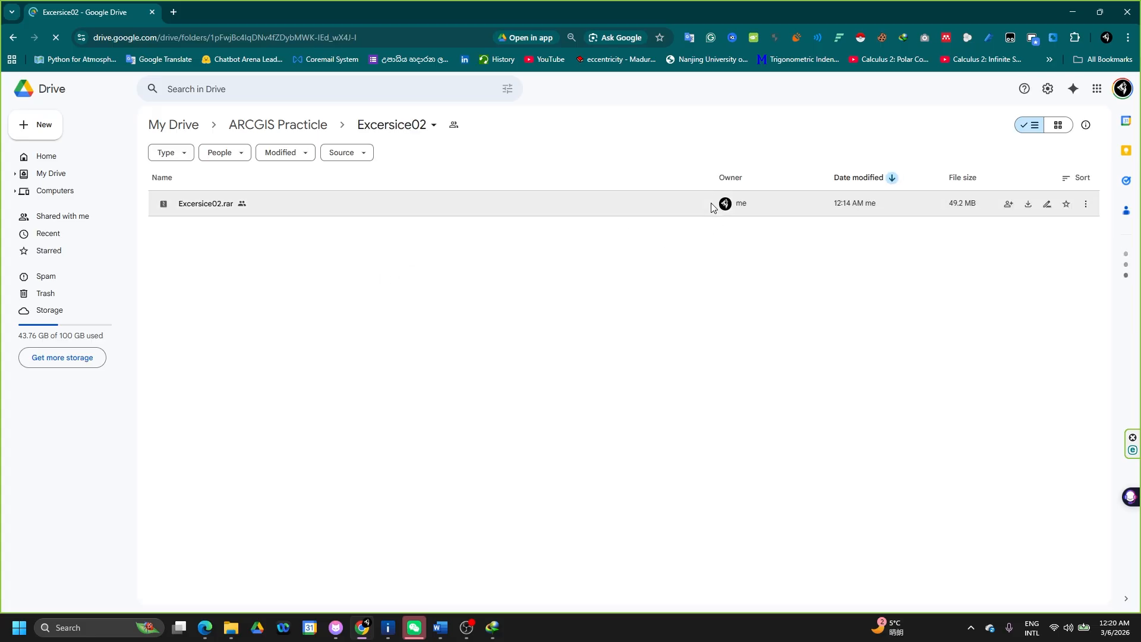
right_click(711, 204)
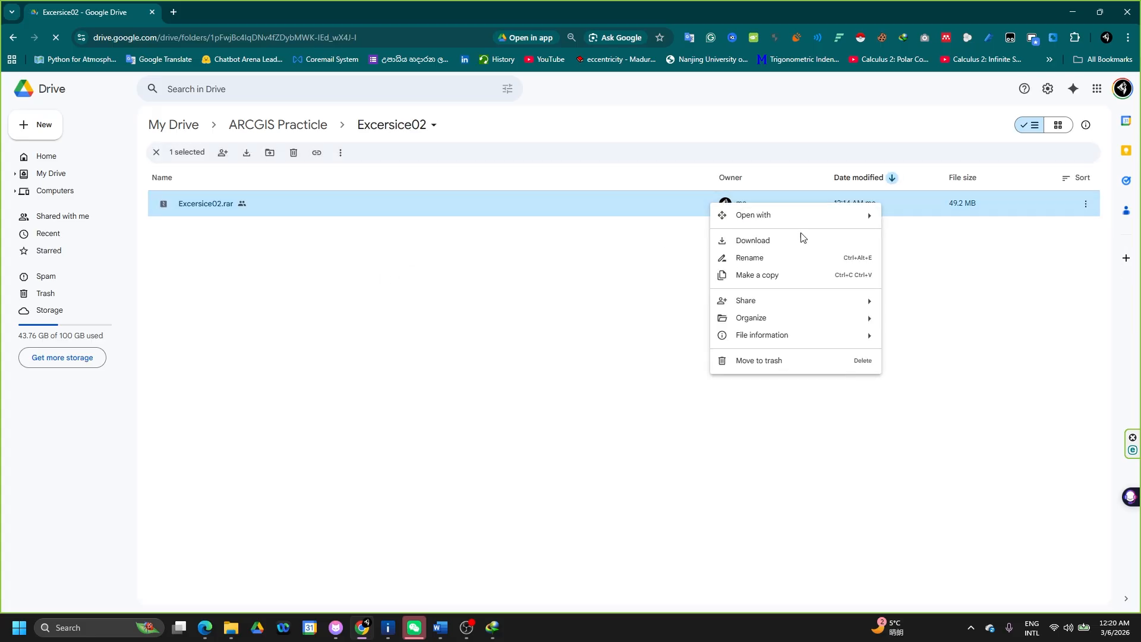
click(802, 239)
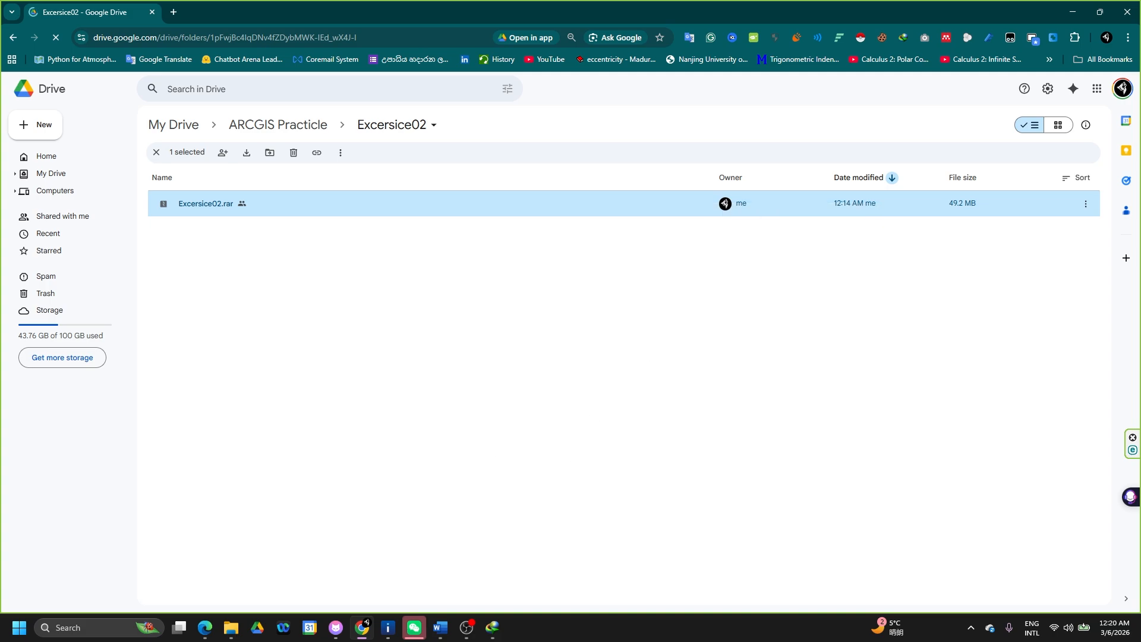
- Launch ArcMap 10.8 from Windows search and dismiss the download manager error
click(87, 629)
text(arc)
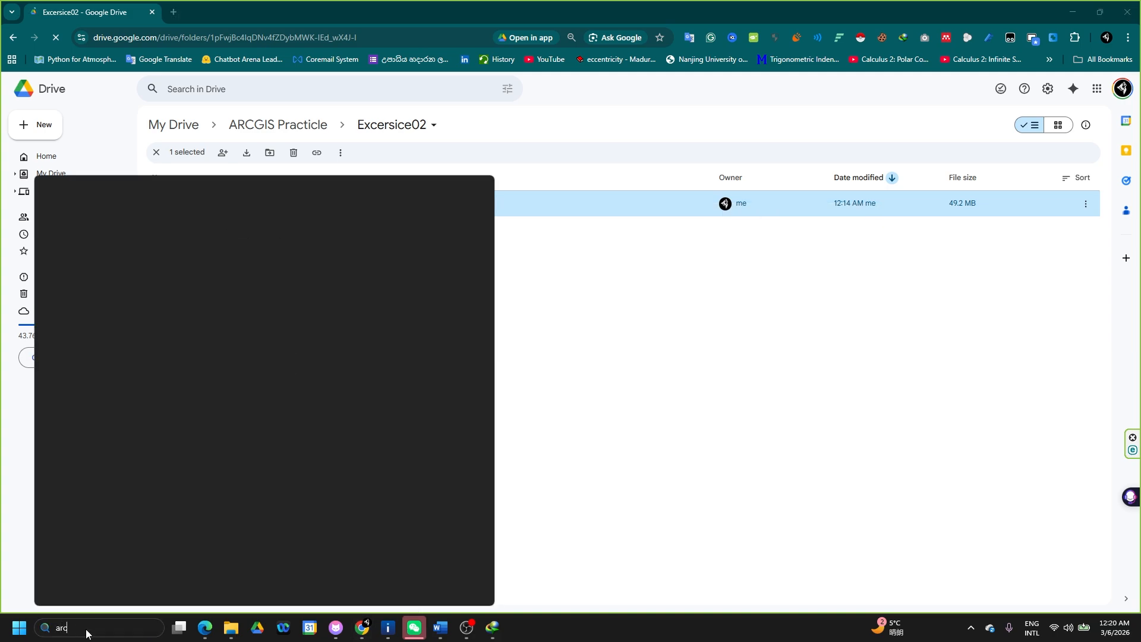
text(map)
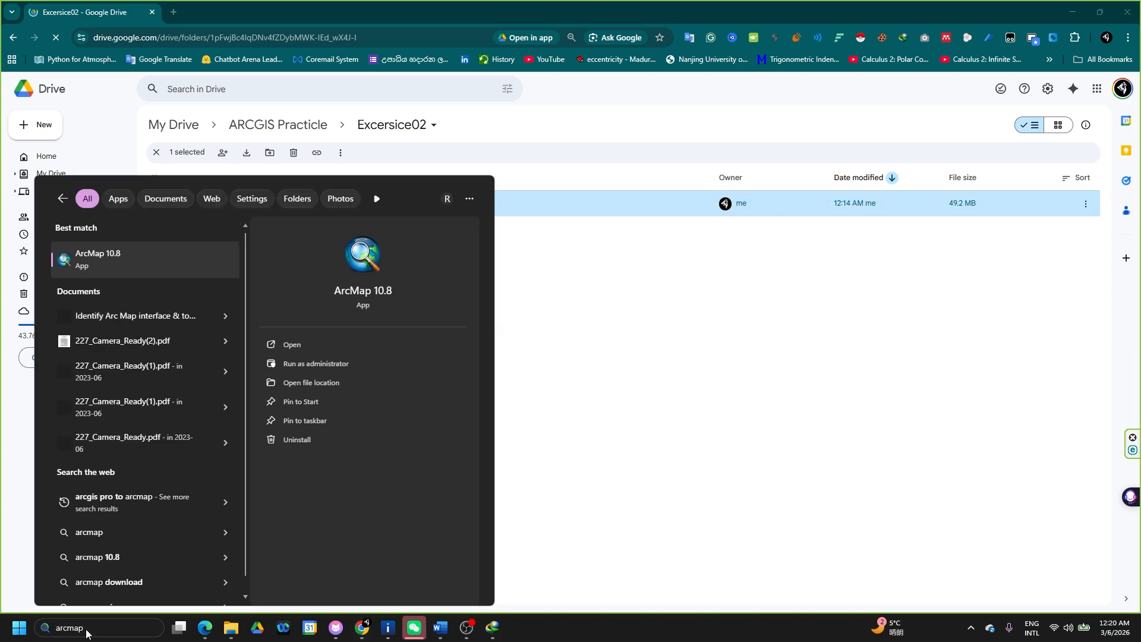
key(Return)
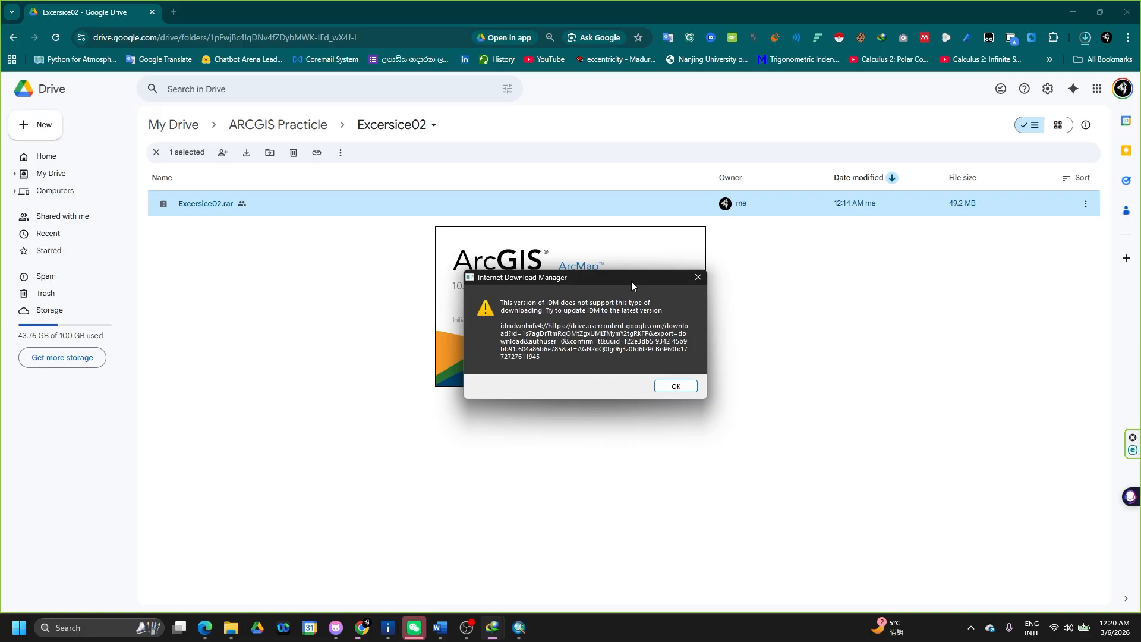
drag(631, 280, 747, 479)
click(792, 583)
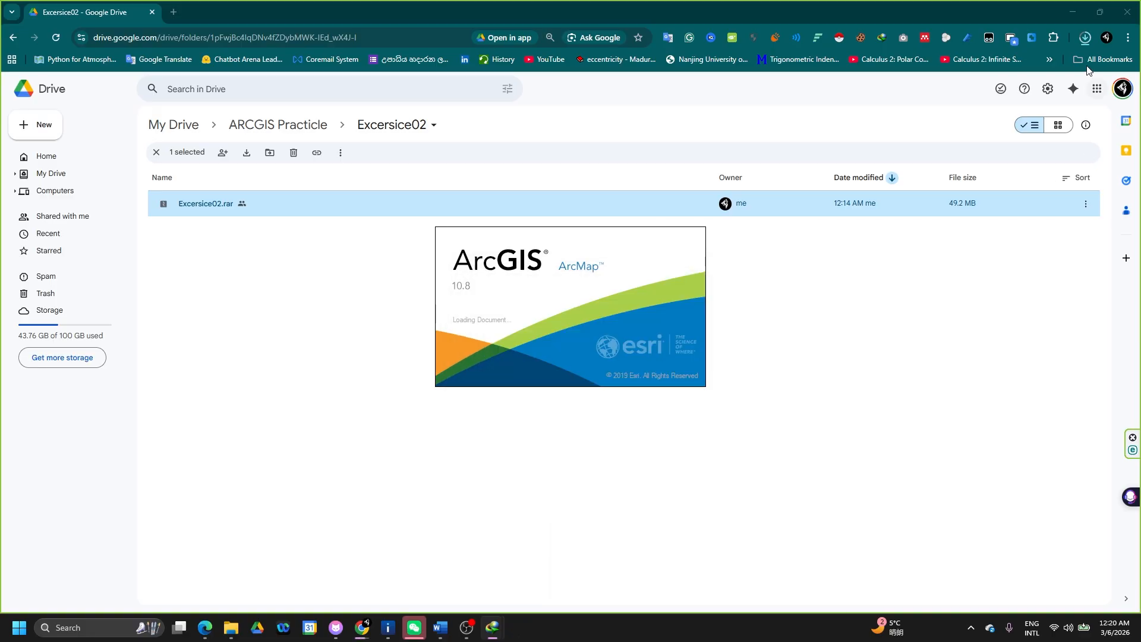
- Confirm the 49.2 MB download finished and switch to the Ex01 File Explorer window
click(1085, 38)
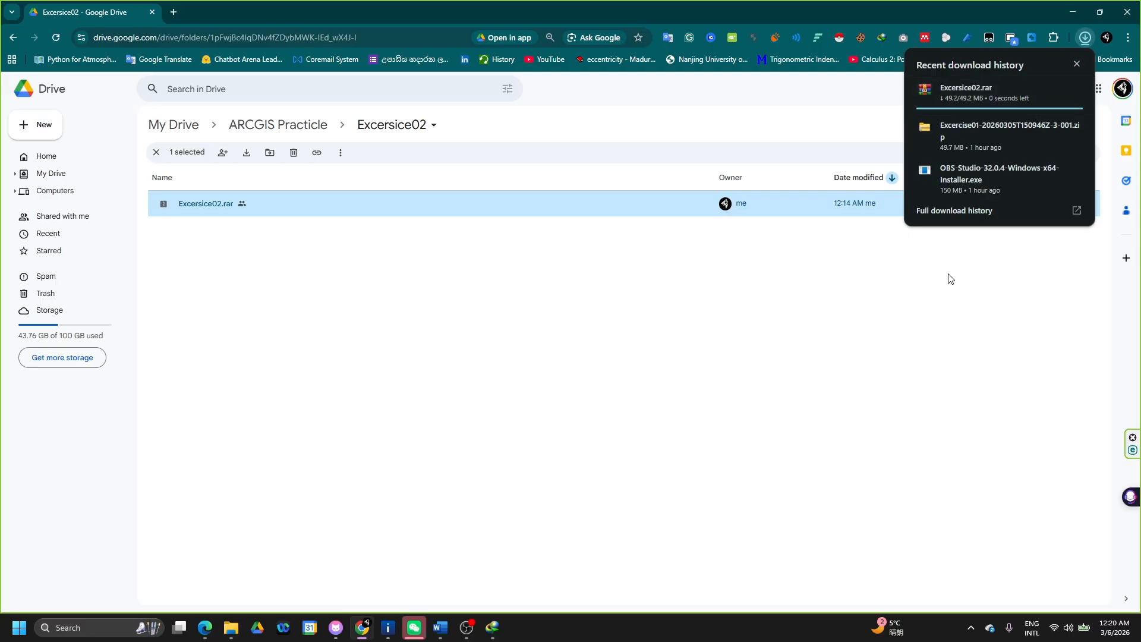
key(super+Tab)
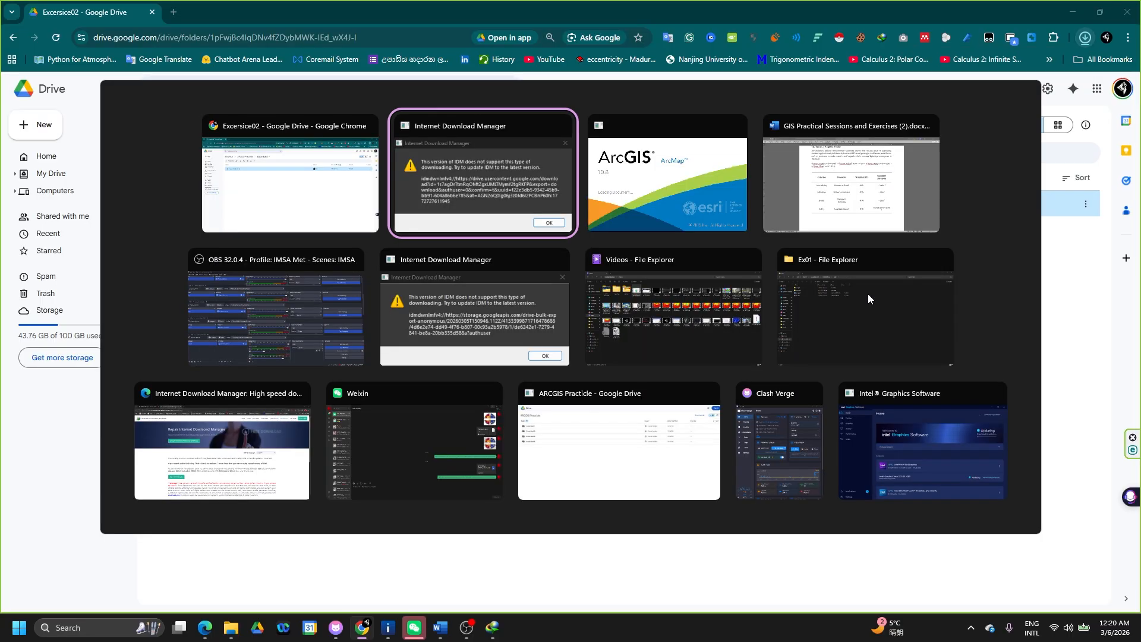
key(Right)
key(Right)
key(Right)
key(Right)
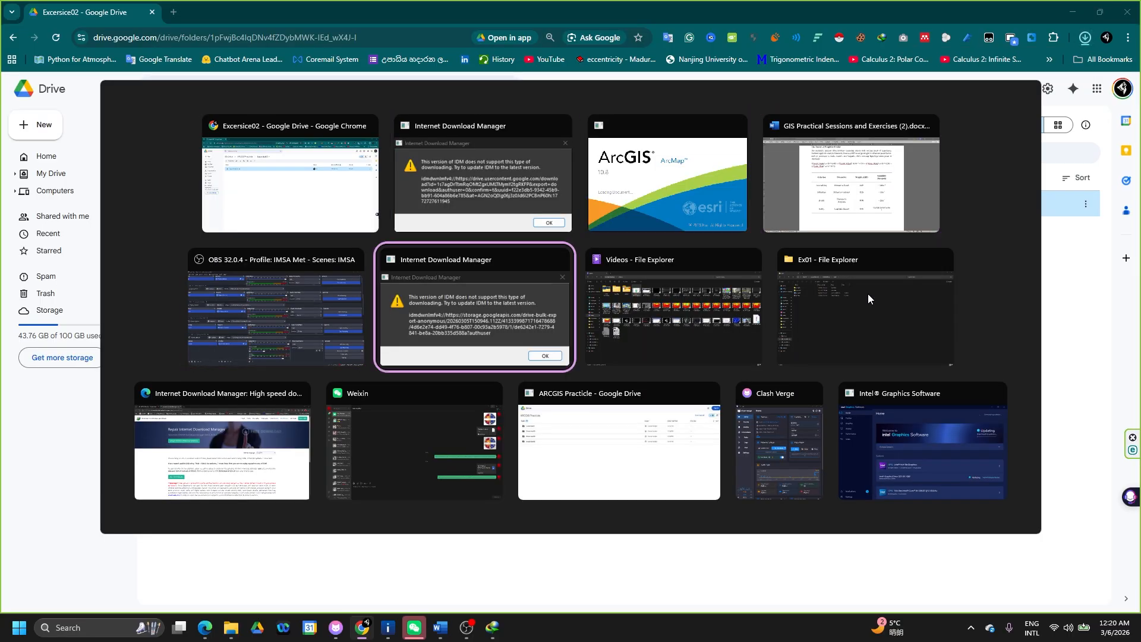
key(Right)
key(Right)
key(Return)
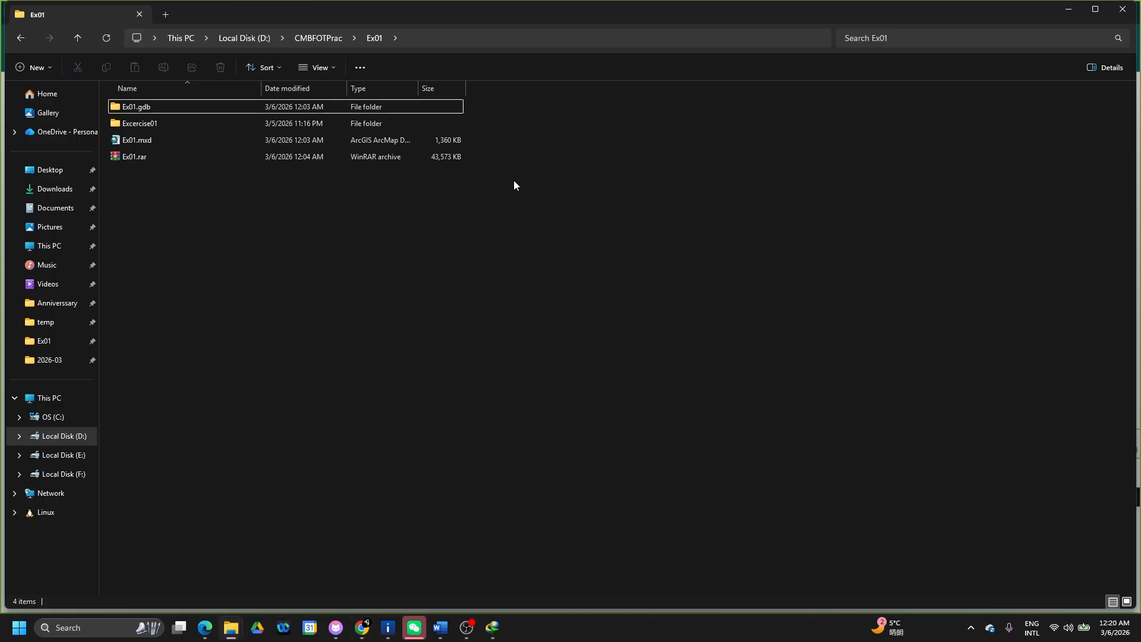
- Make a new folder named Ex02 in D:\CMBFOTPrac and open it
click(255, 40)
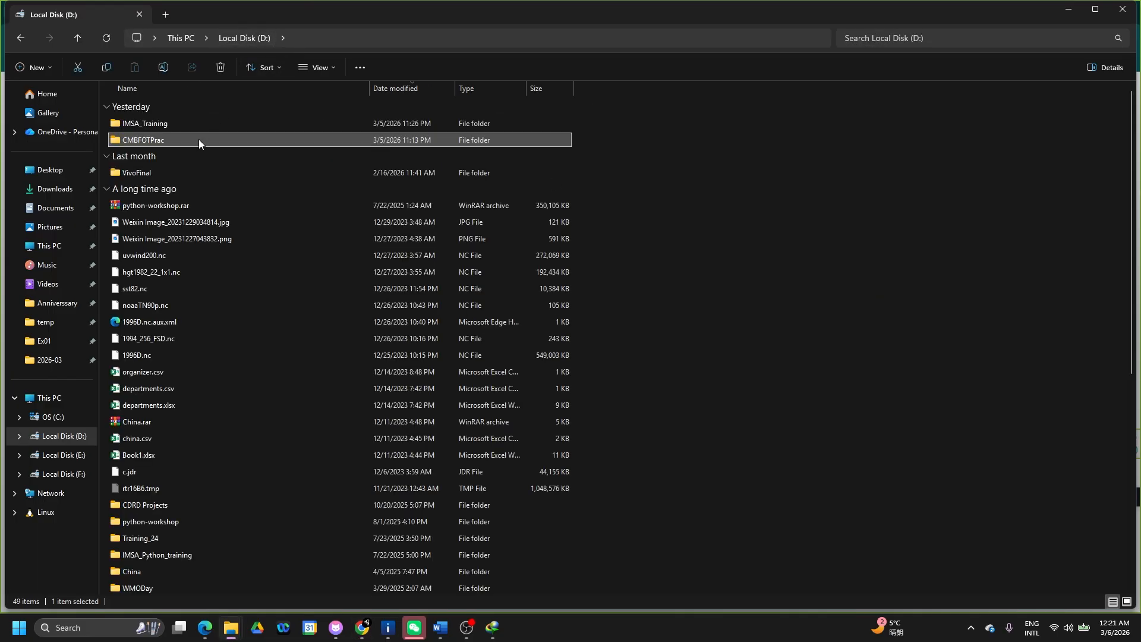
double_click(198, 139)
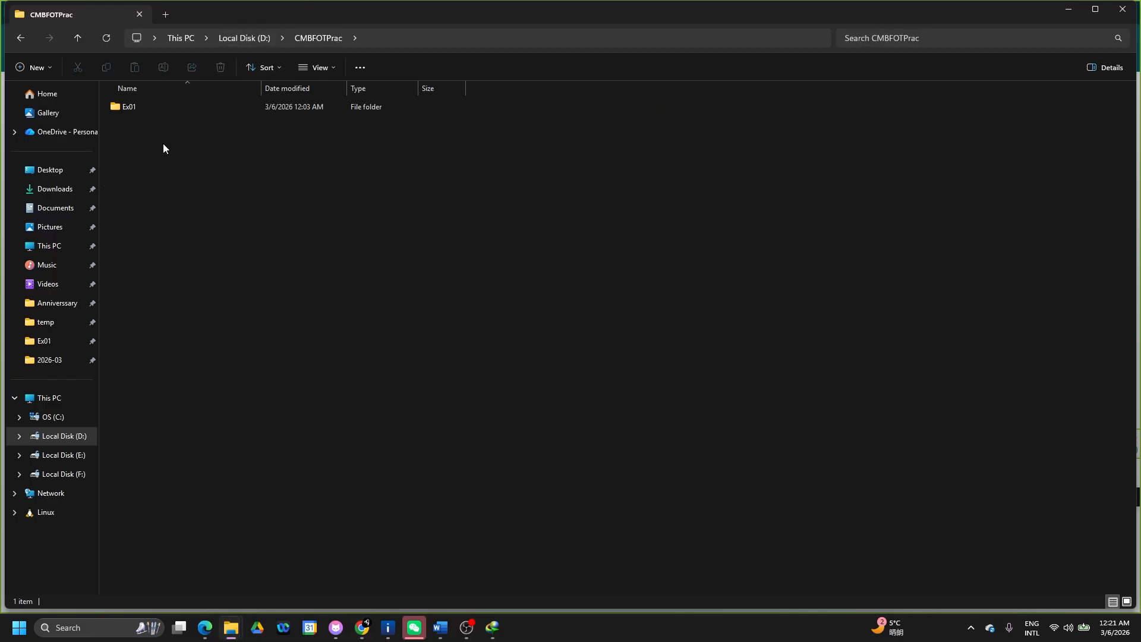
key(ctrl+shift+n)
text(E)
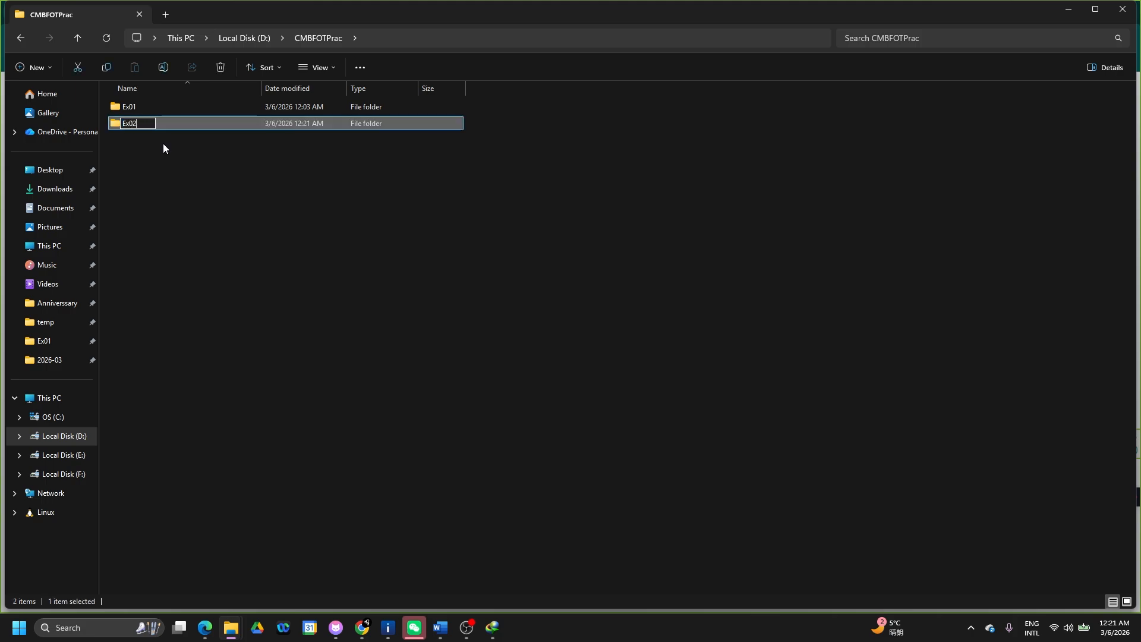
text(x02)
key(Return)
key(Return)
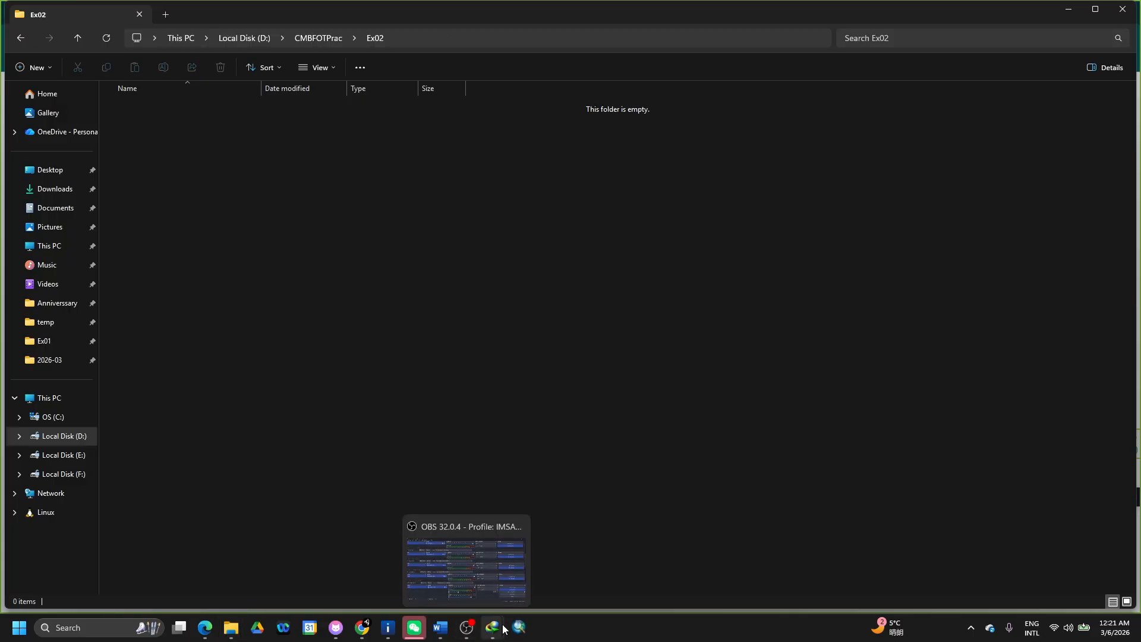
click(519, 635)
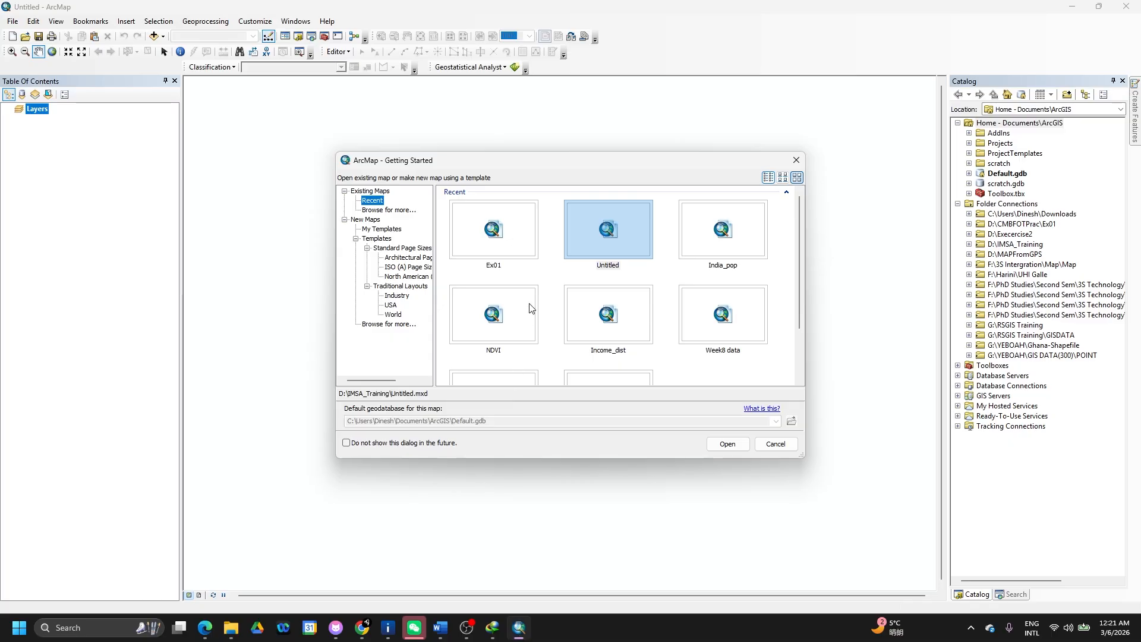
- Close Getting Started and start a new map document
click(797, 161)
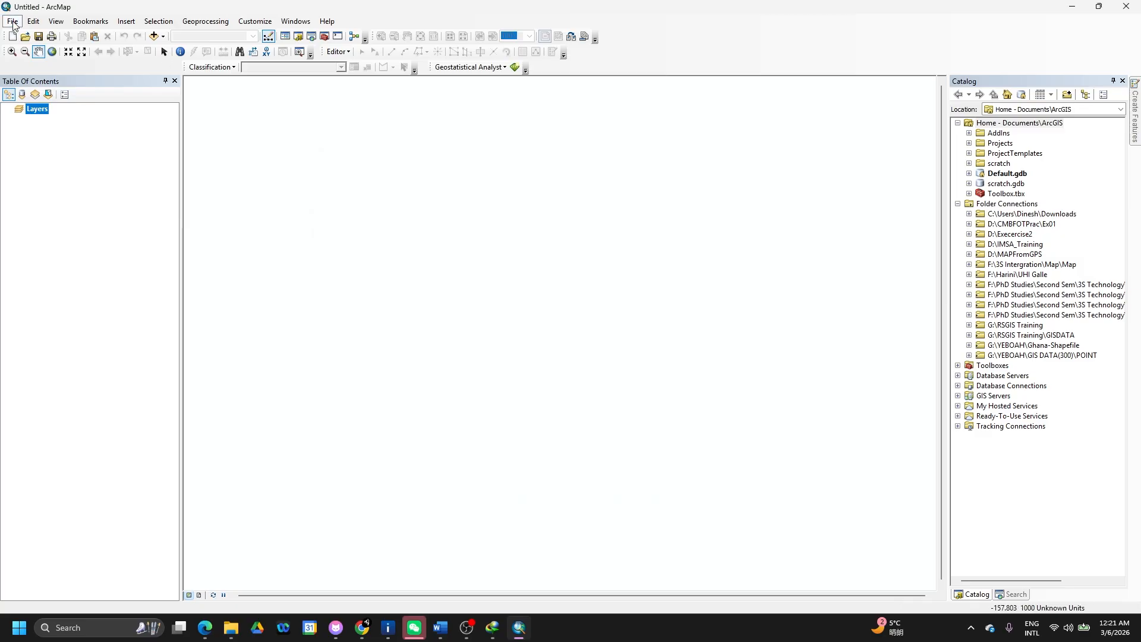
click(13, 23)
click(34, 34)
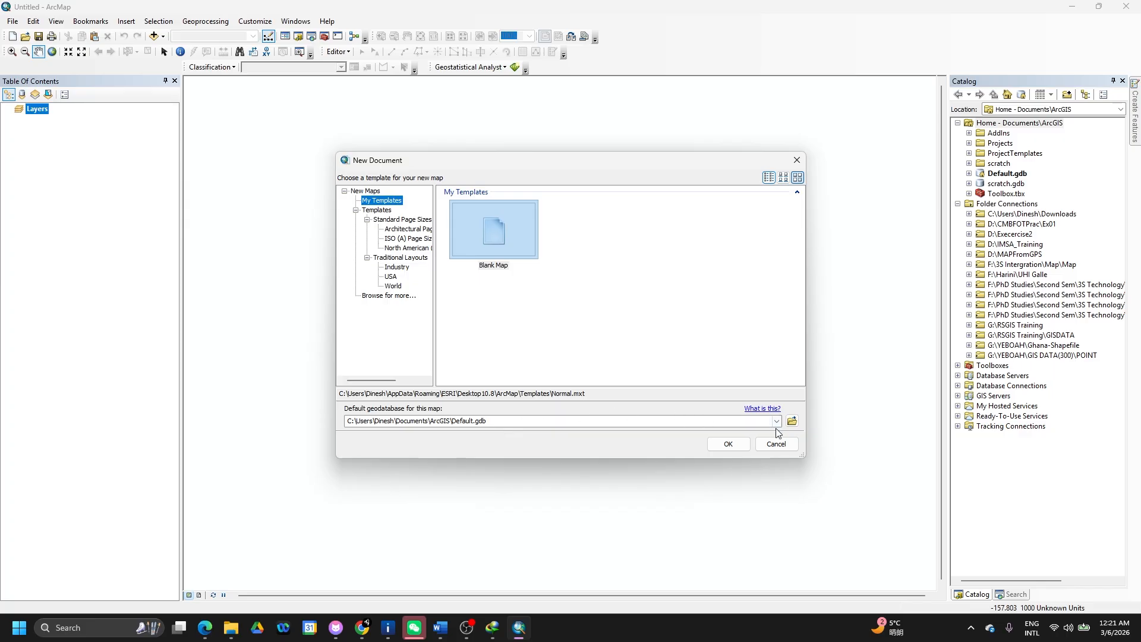
- Add a folder connection to D:\CMBFOTPrac\Ex02 while browsing for the default geodatabase
click(792, 421)
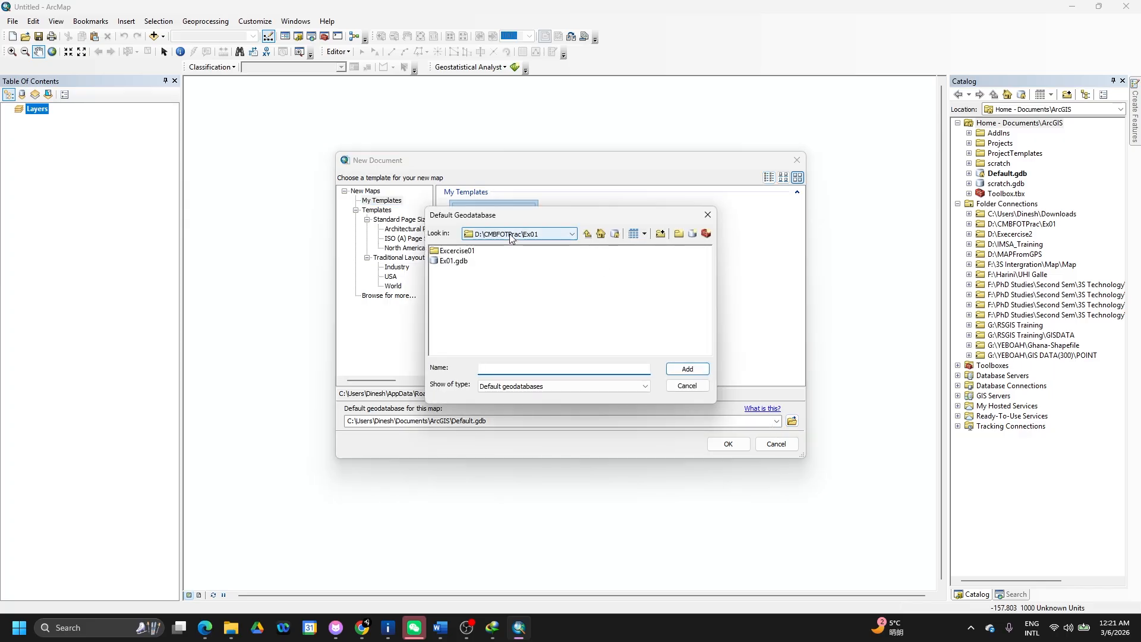
click(569, 234)
click(586, 236)
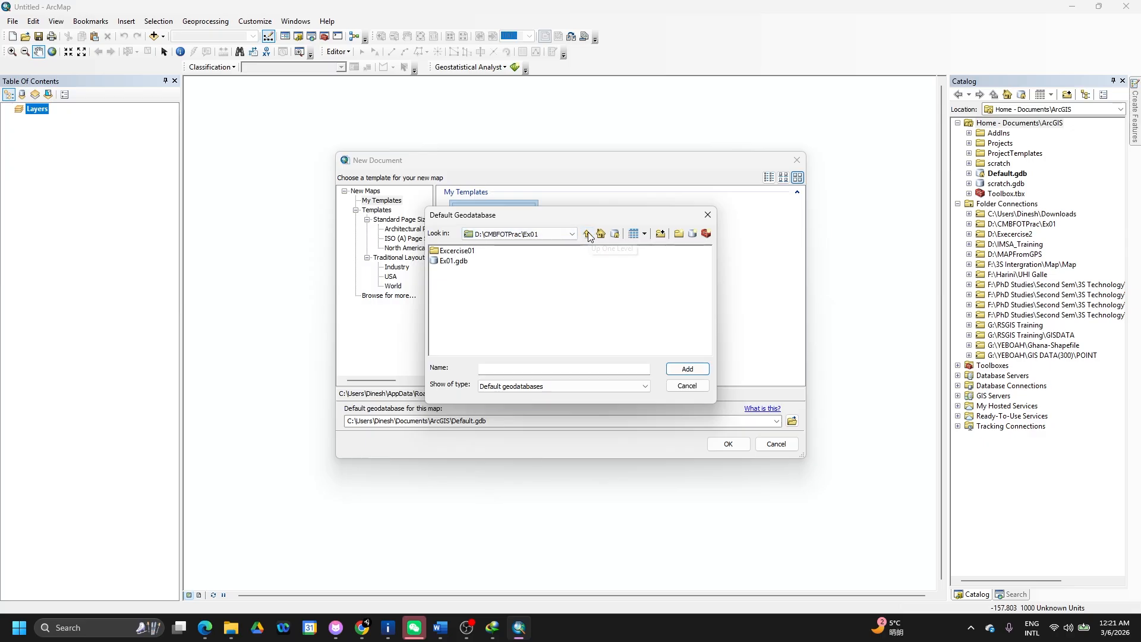
click(588, 236)
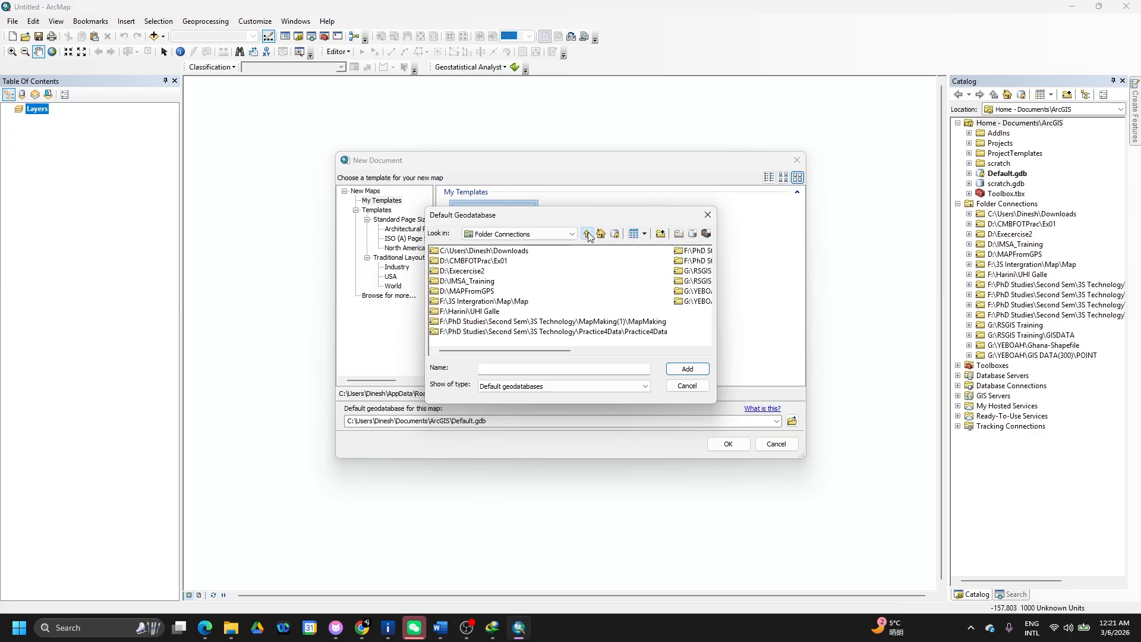
double_click(497, 264)
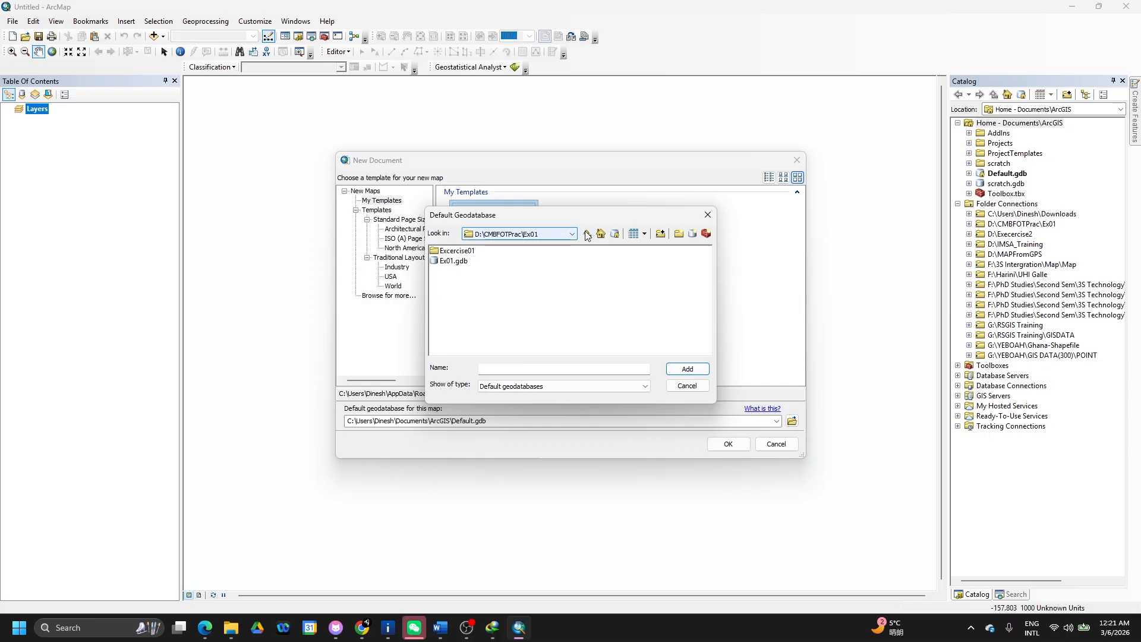
click(661, 234)
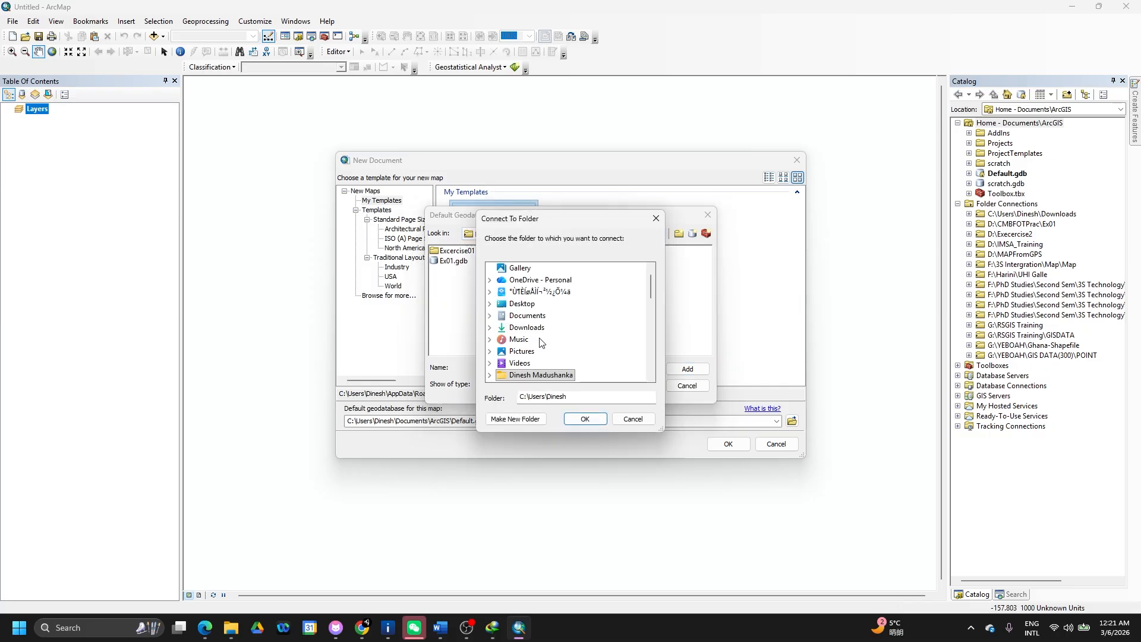
scroll(547, 304, down, 3)
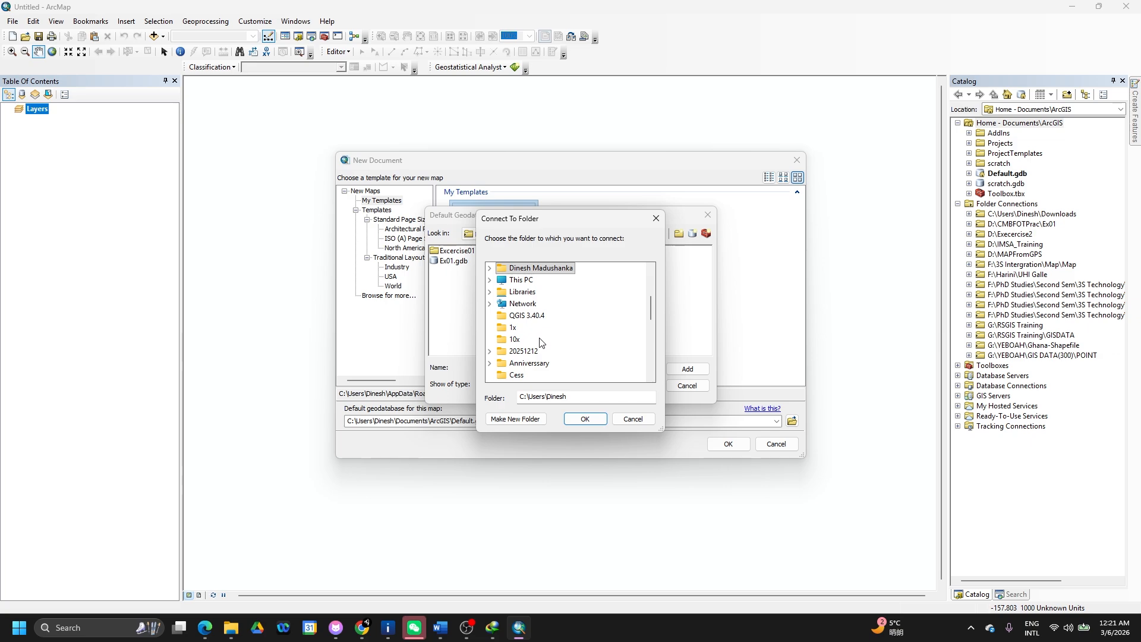
double_click(501, 280)
click(501, 304)
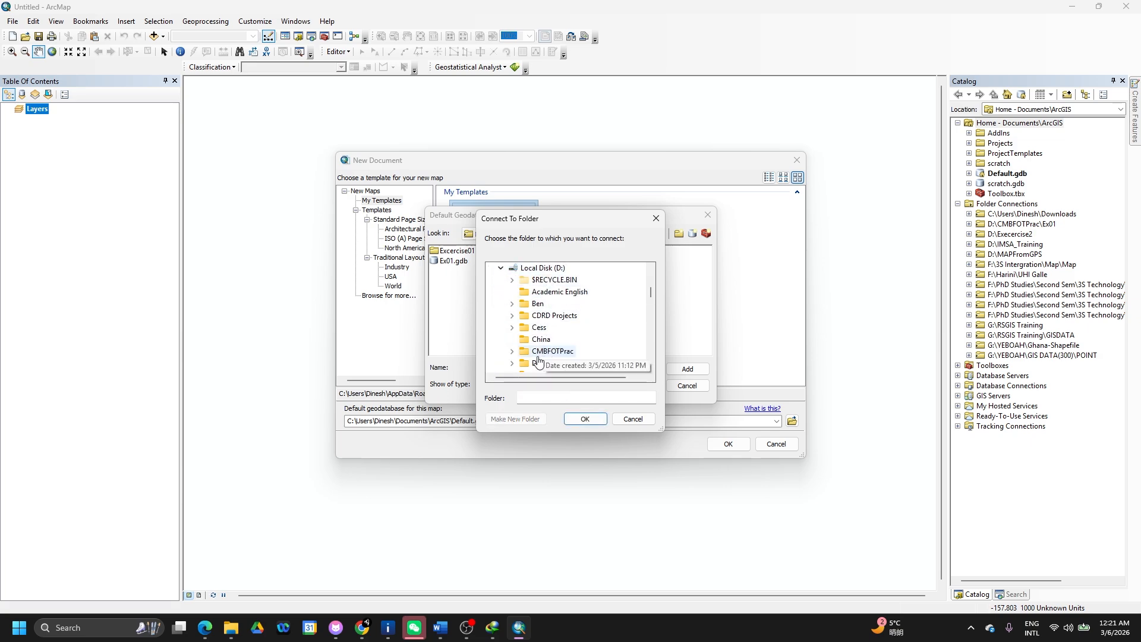
click(512, 351)
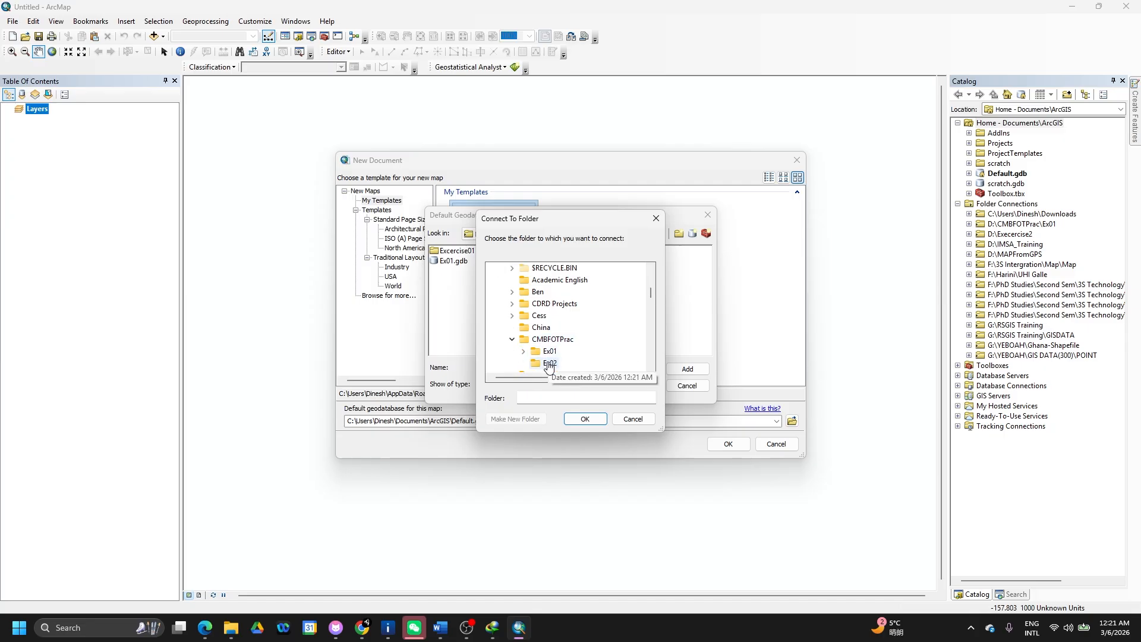
click(548, 363)
click(585, 419)
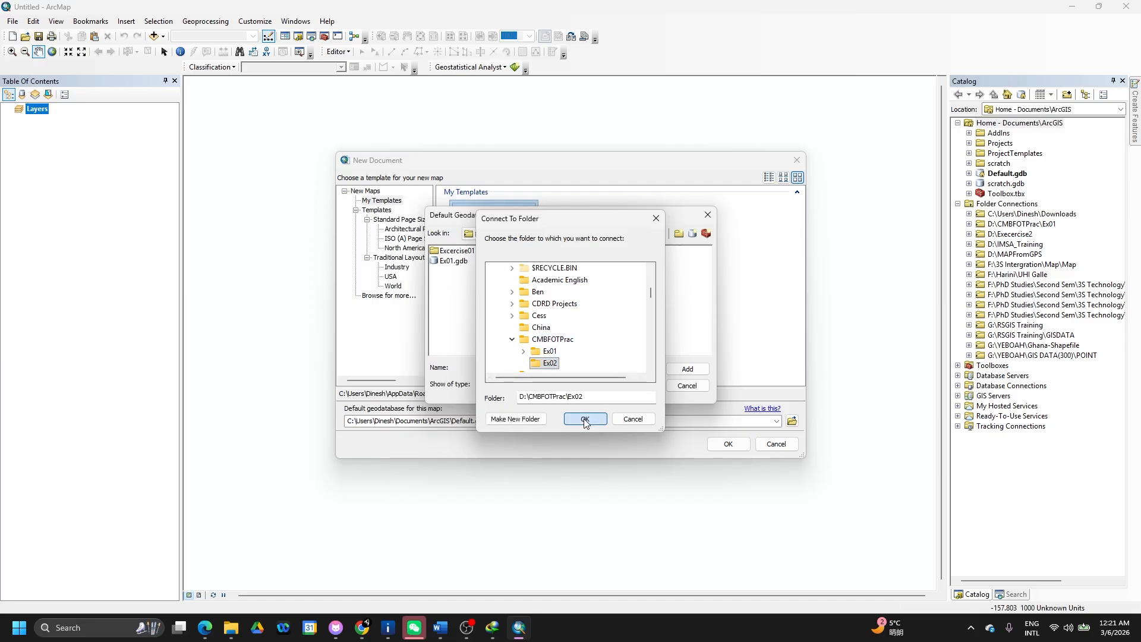
- Create a new file geodatabase named Ex02.gdb in the Ex02 folder
click(693, 234)
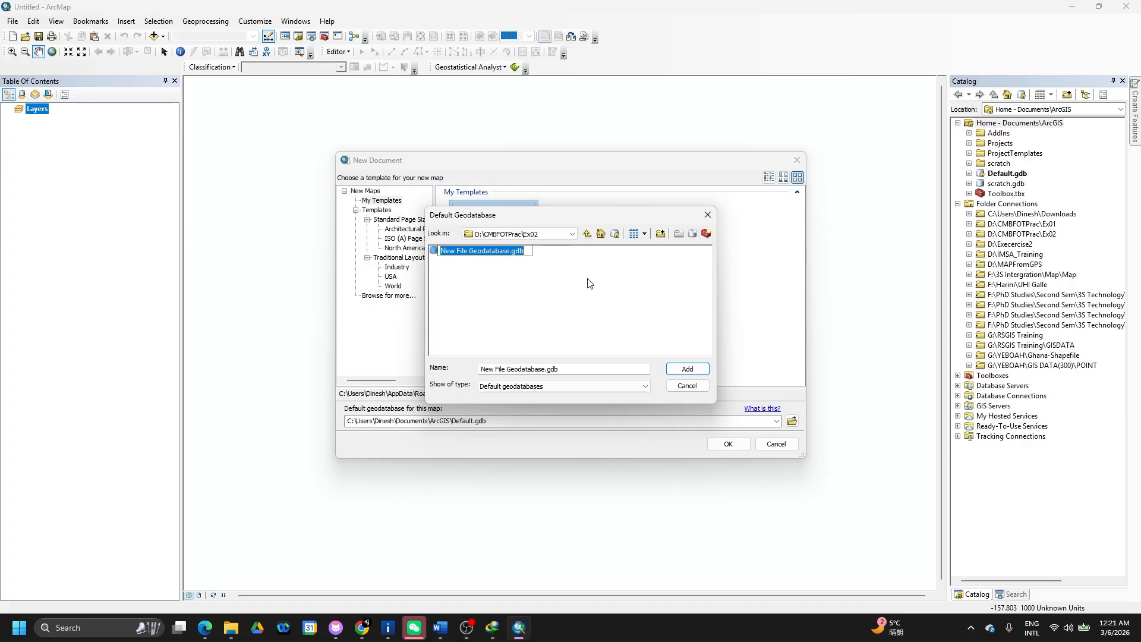
click(510, 252)
drag(509, 252, 413, 252)
text(Ex02)
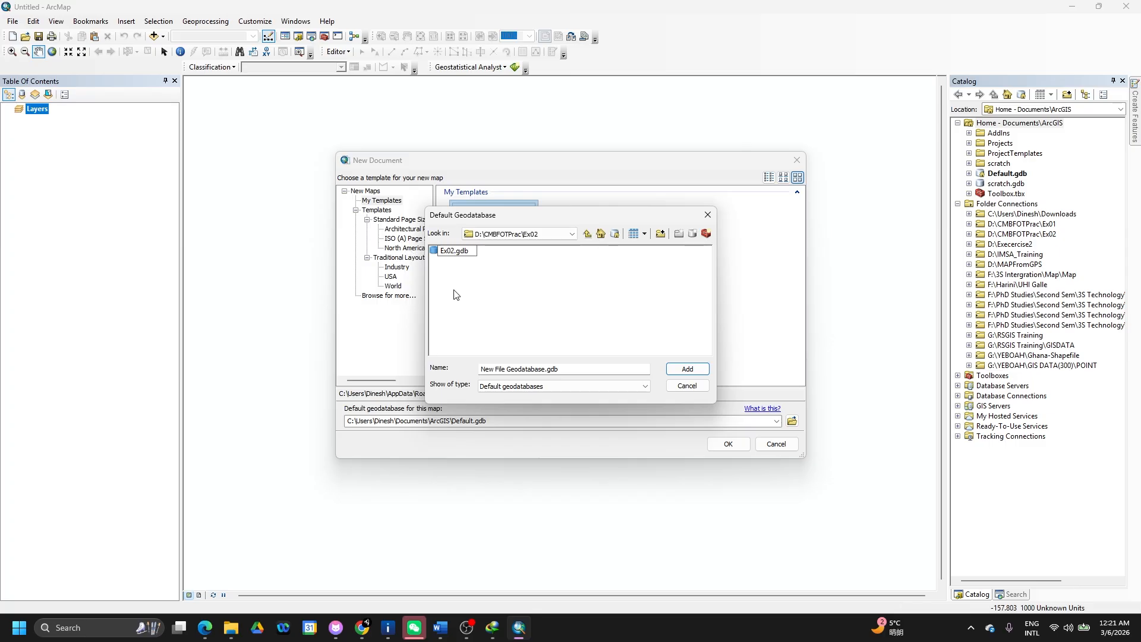
click(484, 279)
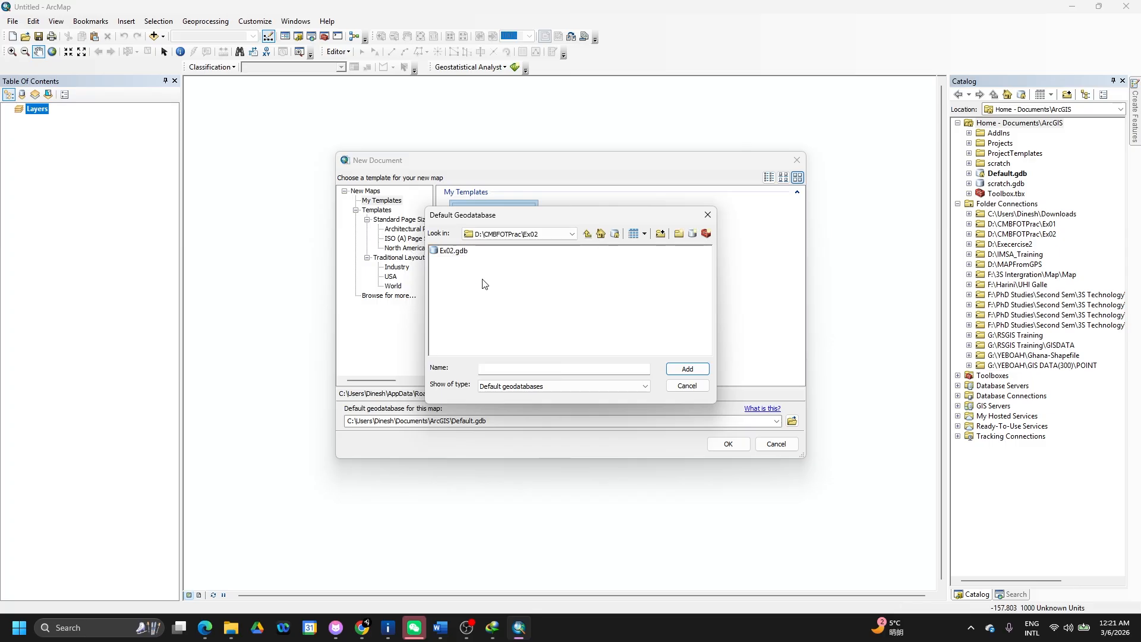
- Set Ex02.gdb as the default geodatabase and create the Blank Map
click(438, 252)
click(689, 370)
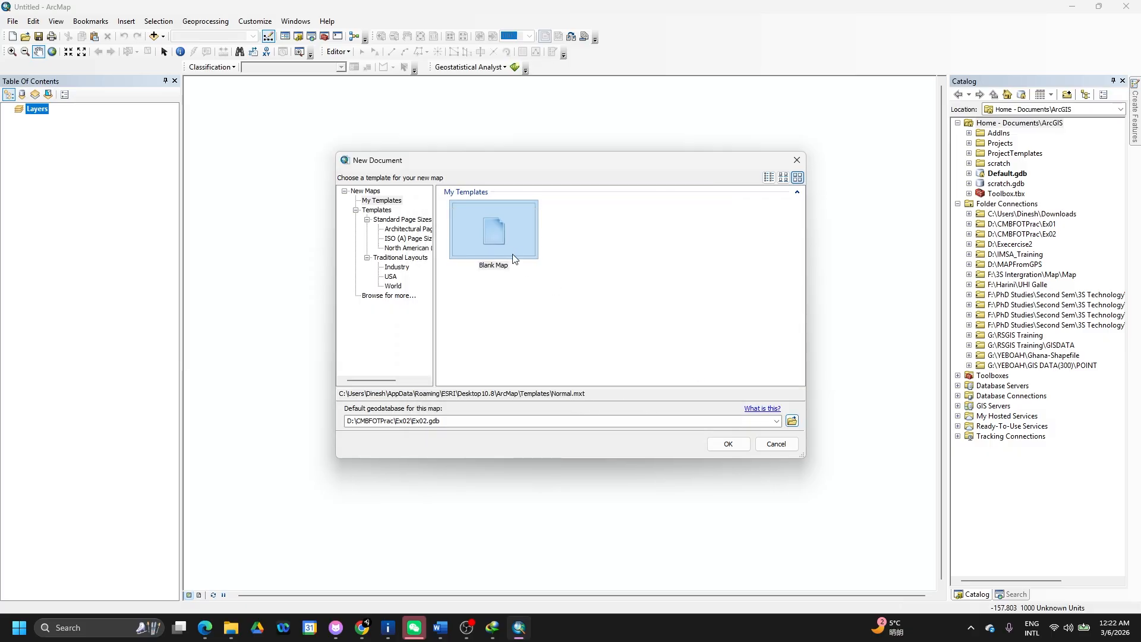
click(506, 236)
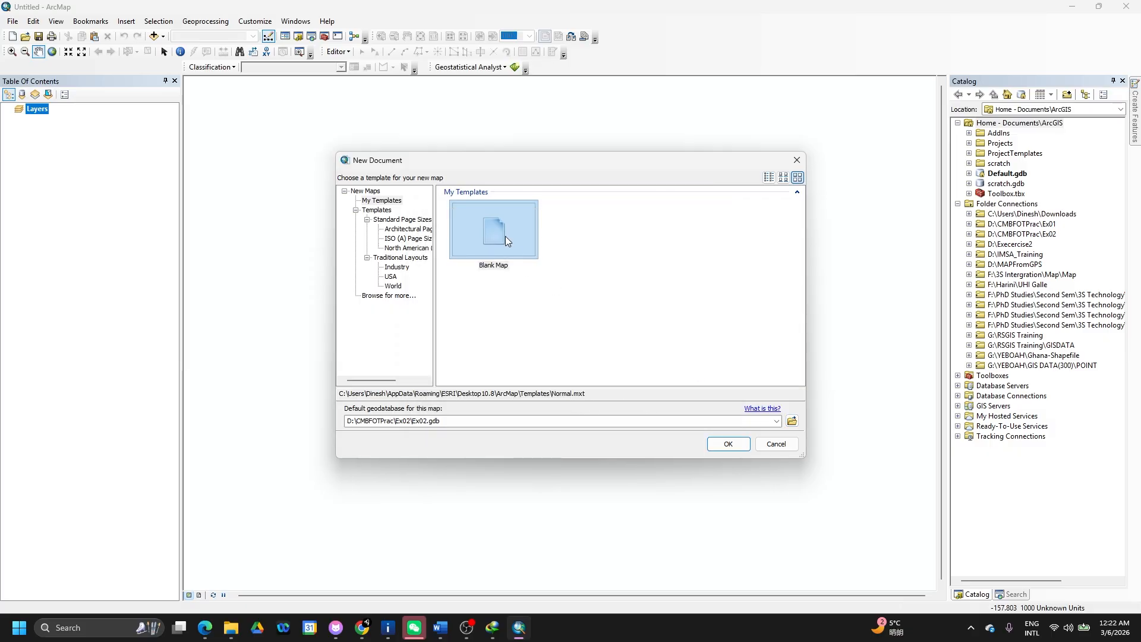
click(734, 449)
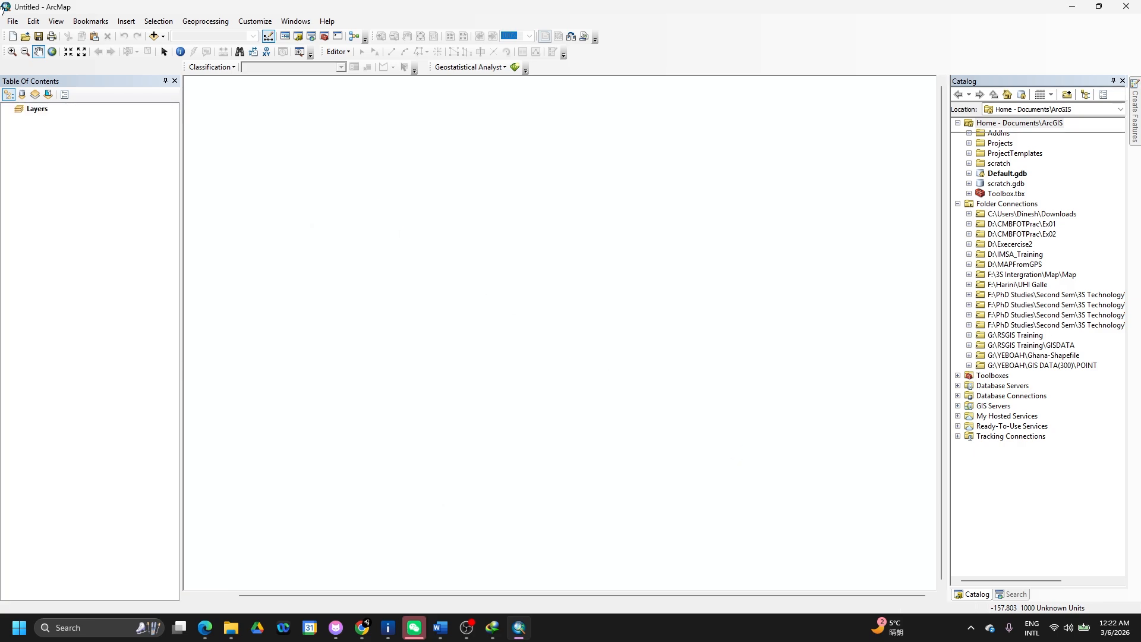
- Save the map document as Ex02.mxd in D:\CMBFOTPrac\Ex02
click(13, 21)
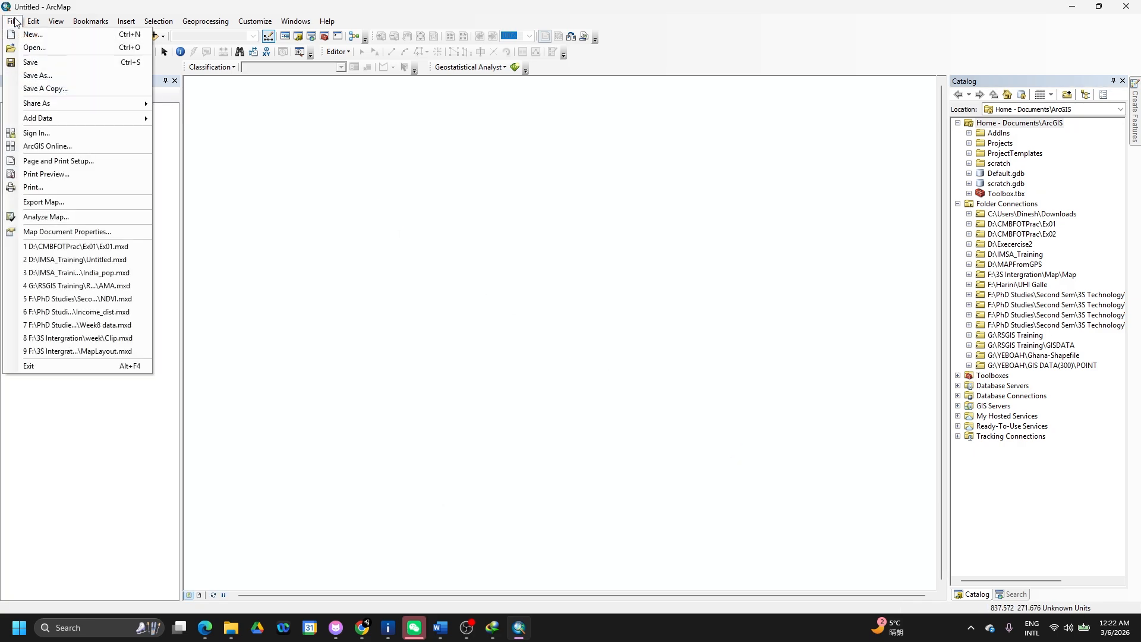
click(56, 92)
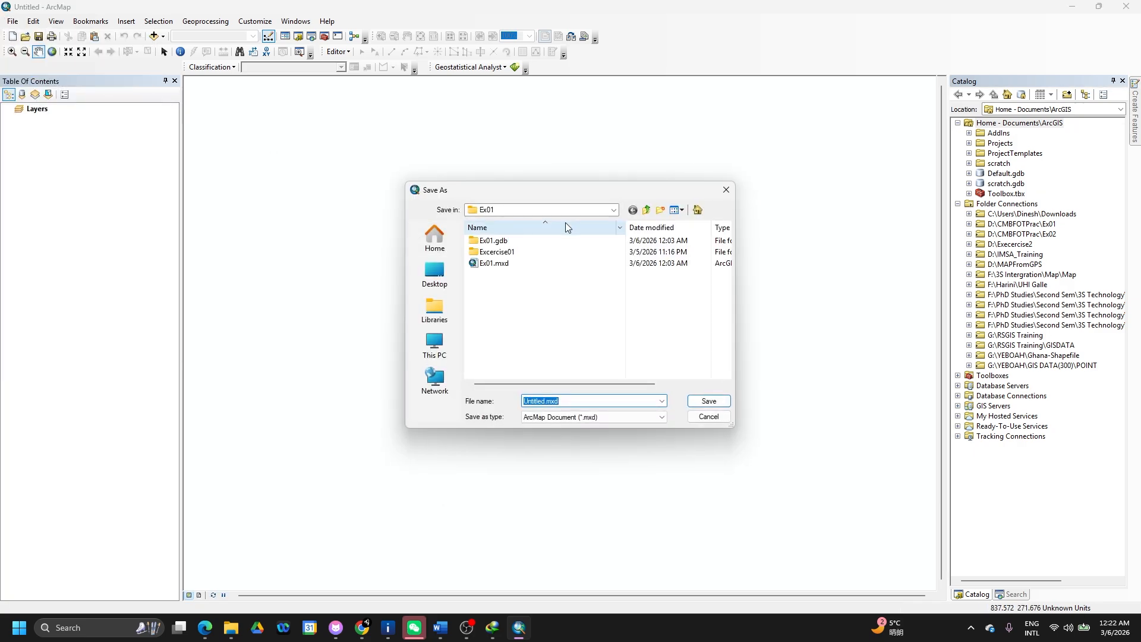
click(614, 210)
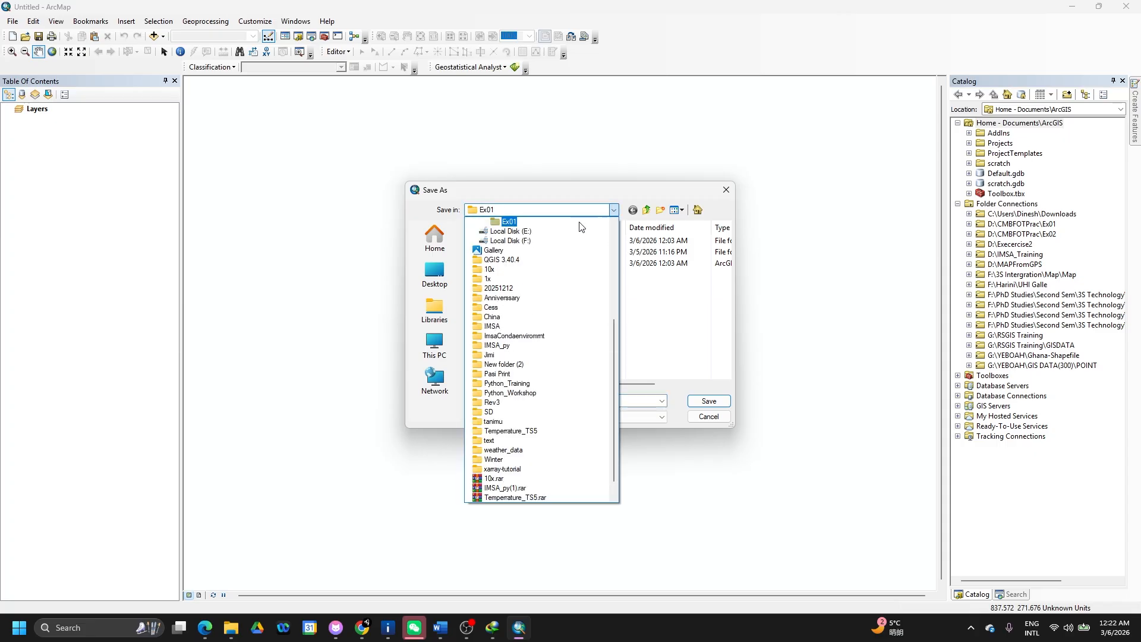
scroll(538, 237, up, 2)
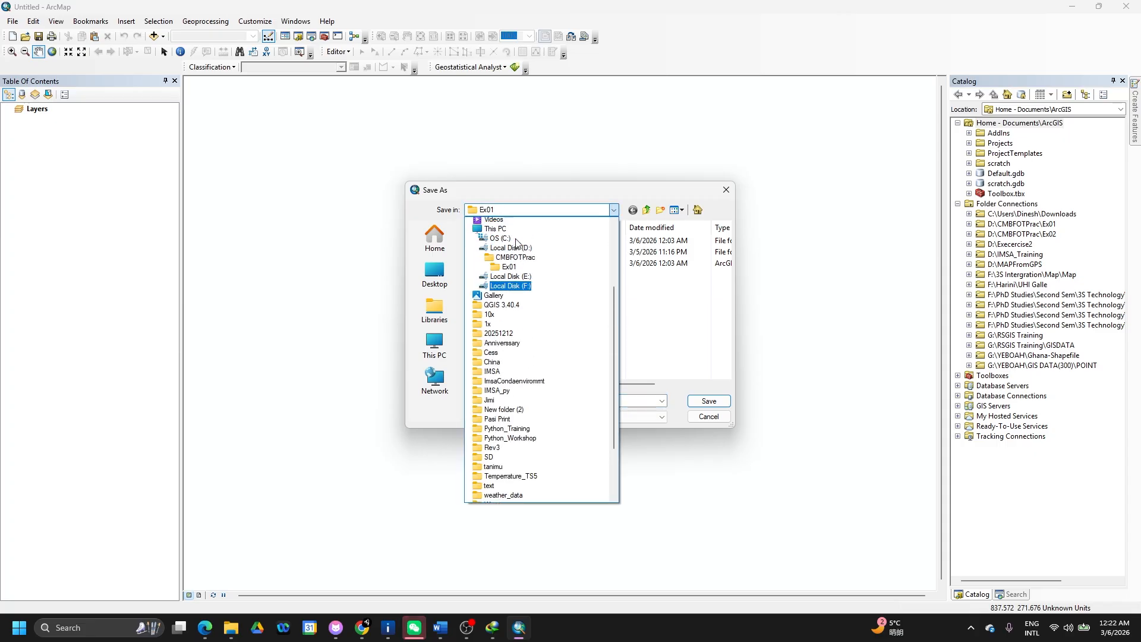
click(516, 271)
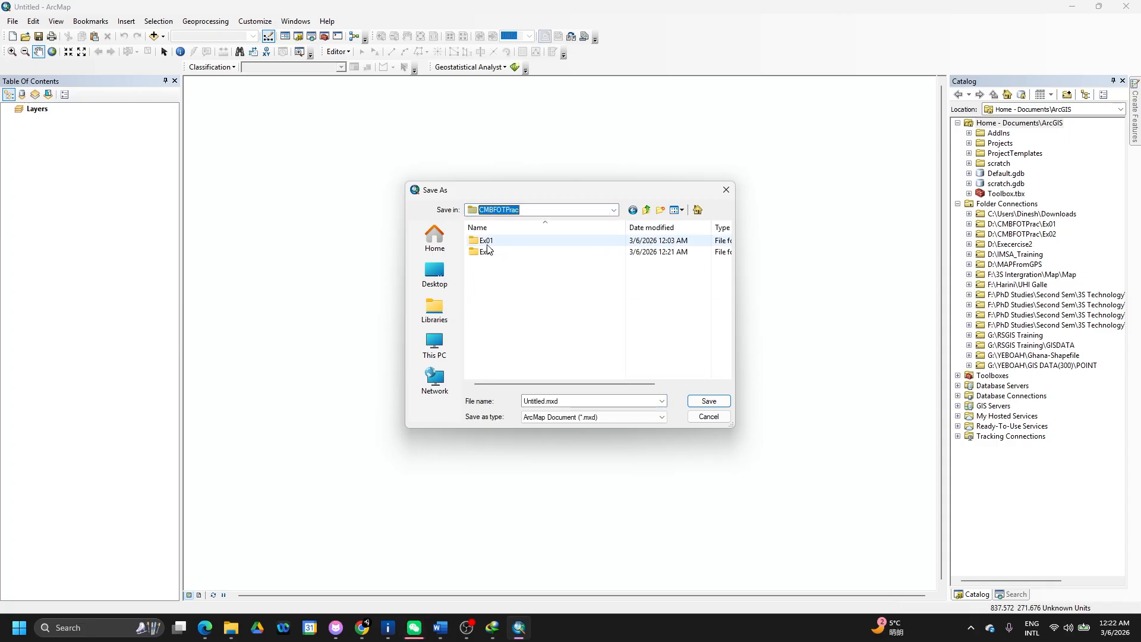
double_click(486, 251)
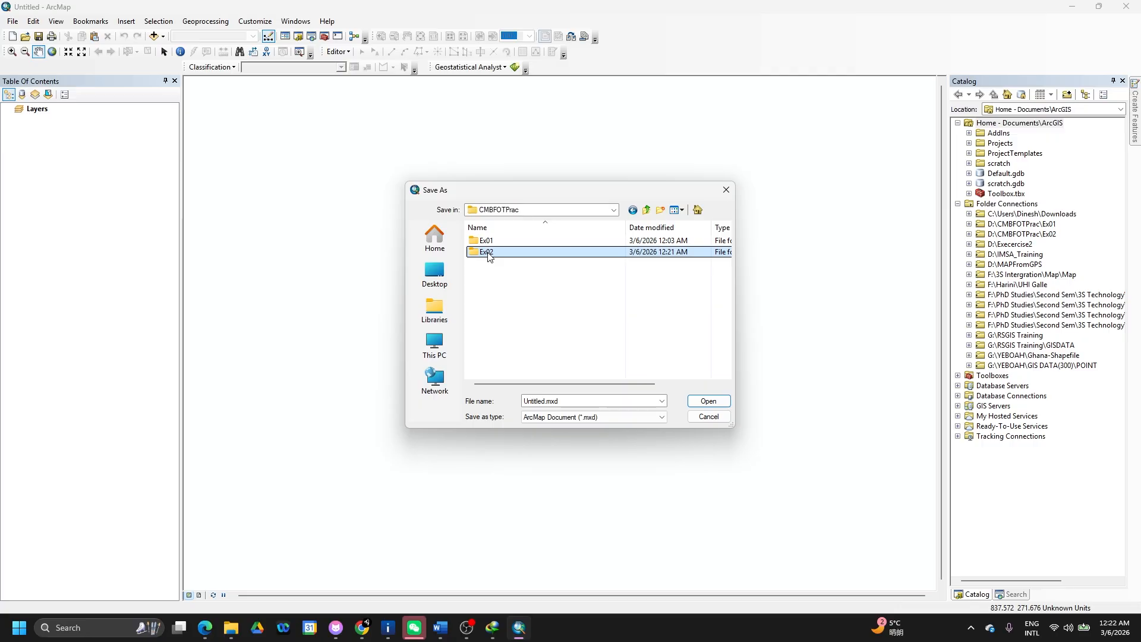
double_click(591, 398)
text(Ex)
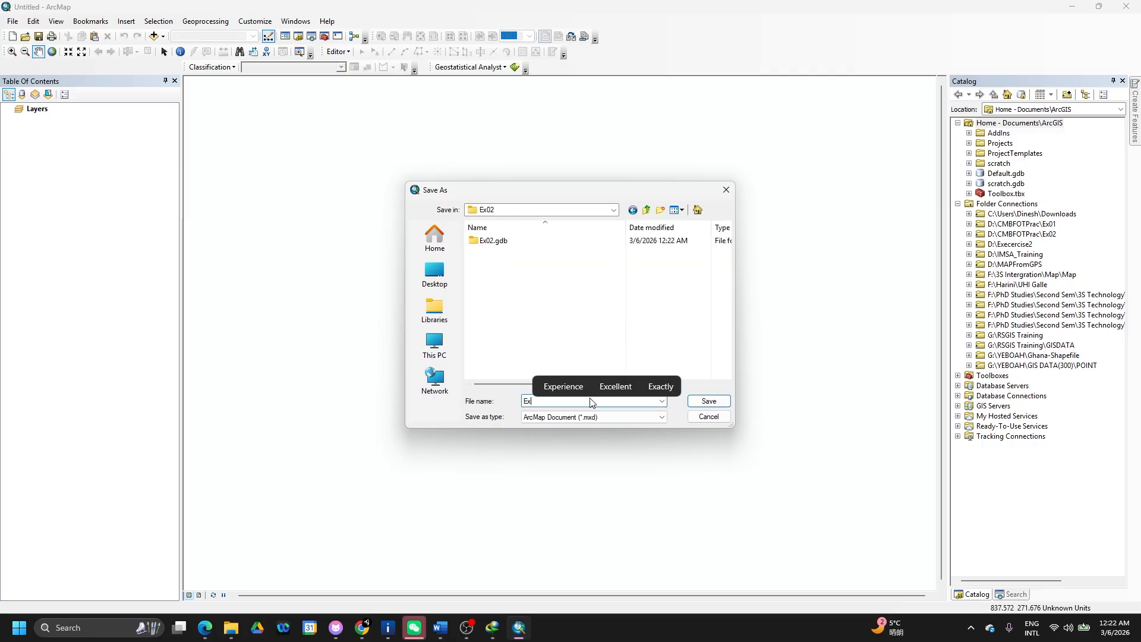
text(02.mxd)
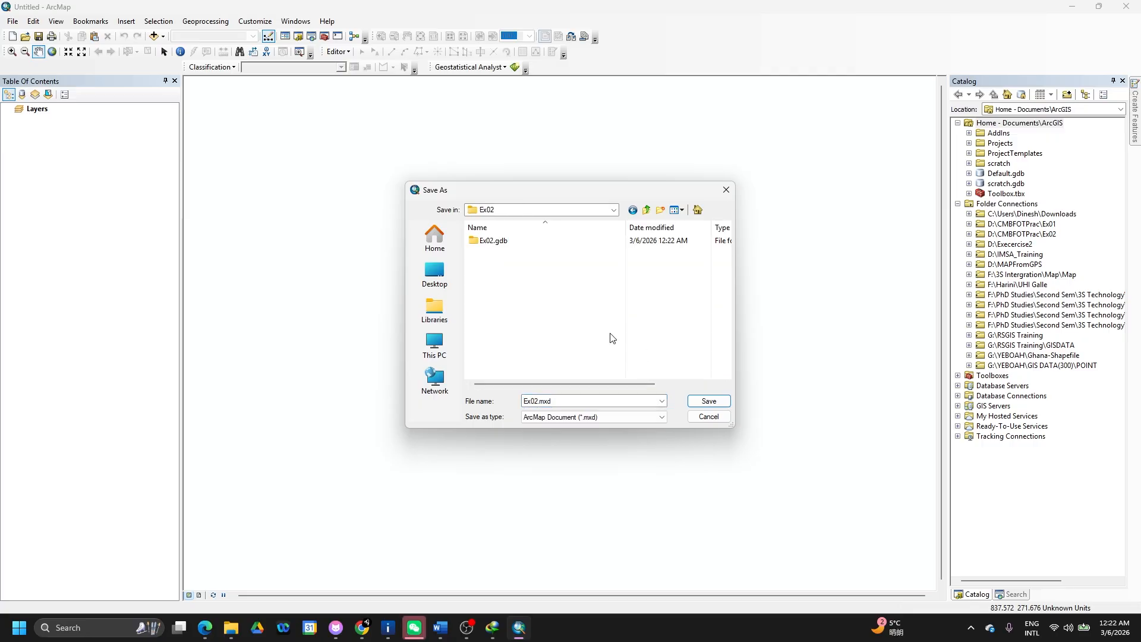
click(703, 405)
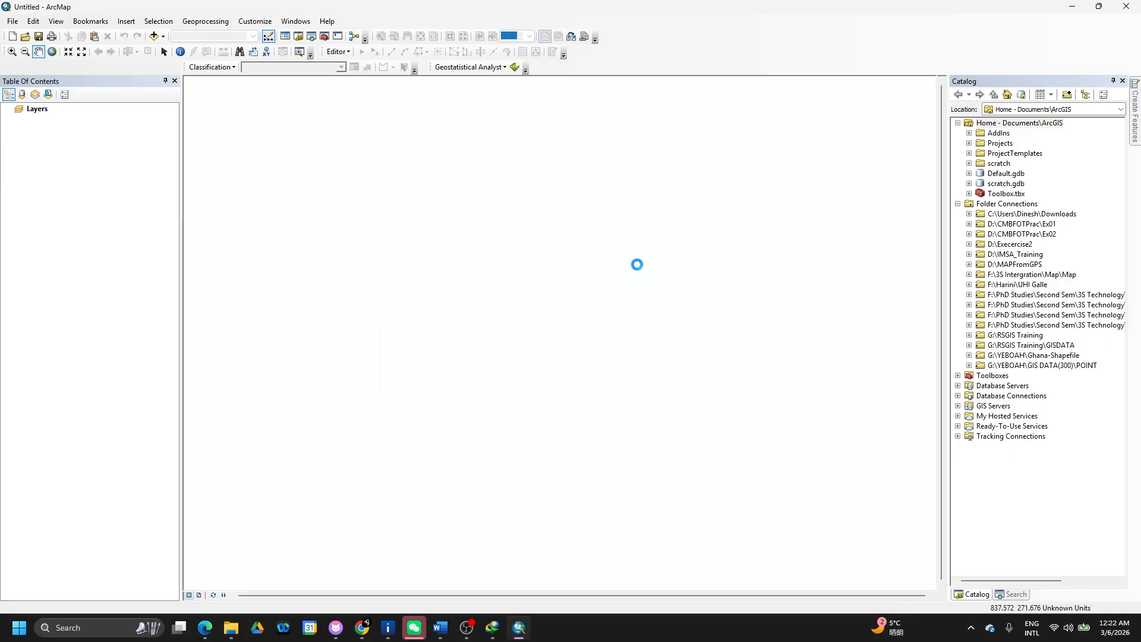
- Check Ex02.mxd in the Ex02 folder, then return to the Excersice02 Drive folder
key(alt+Tab)
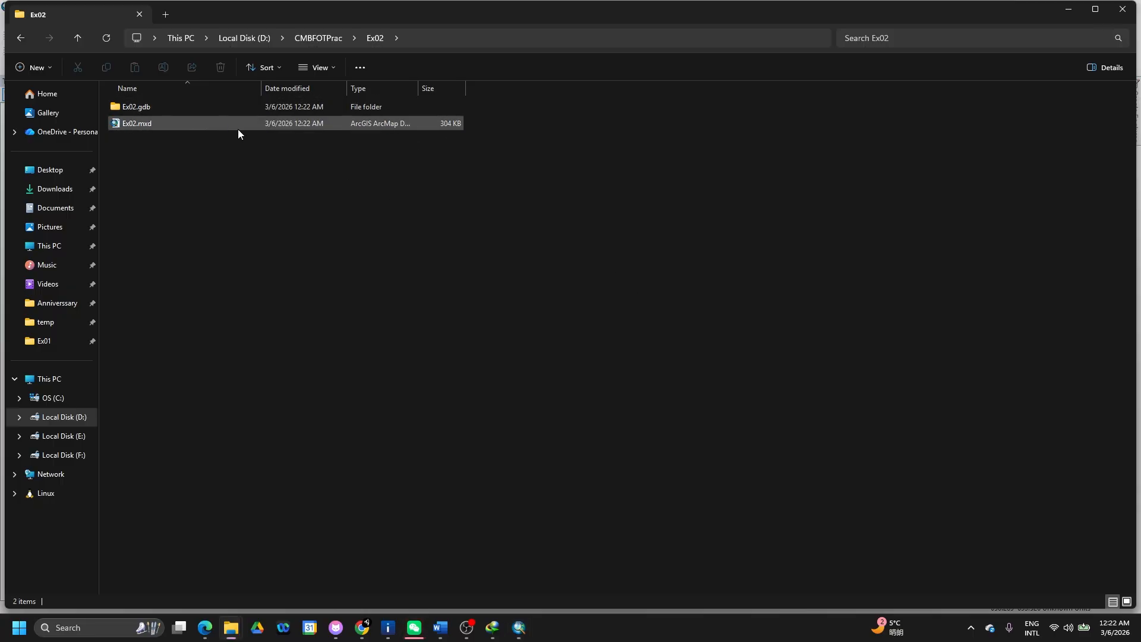
key(alt+Tab)
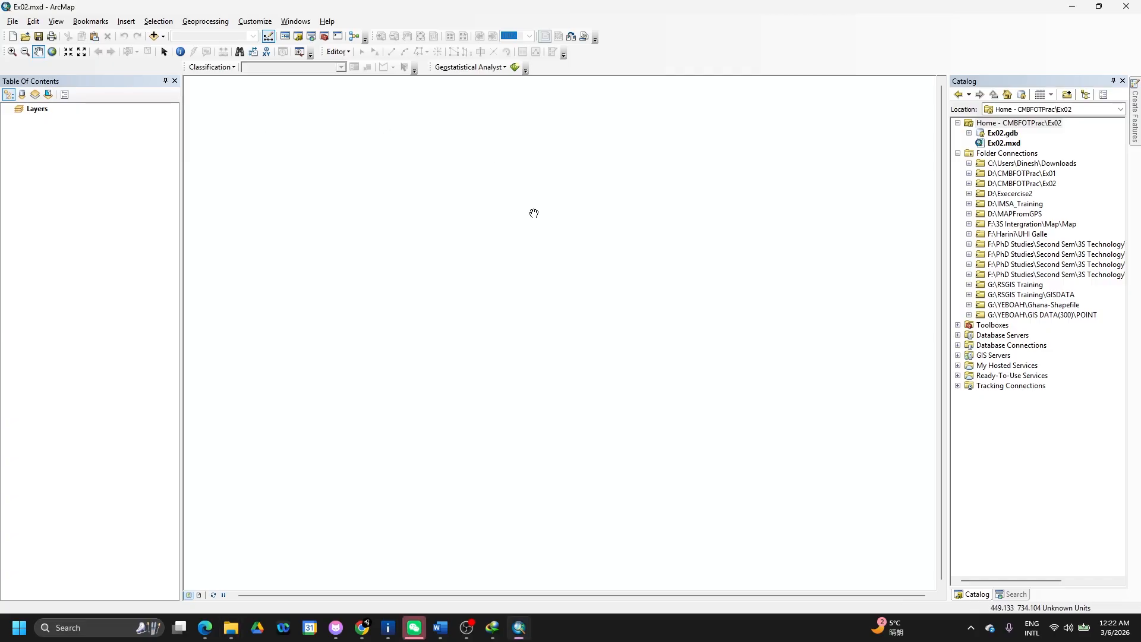
key(alt+Tab)
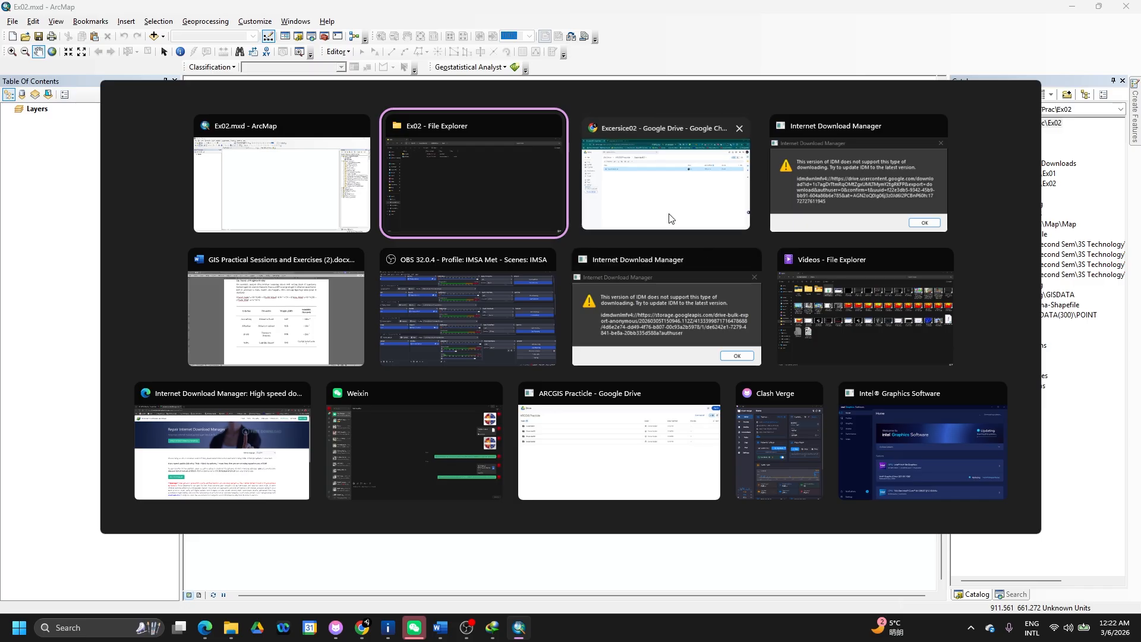
click(684, 202)
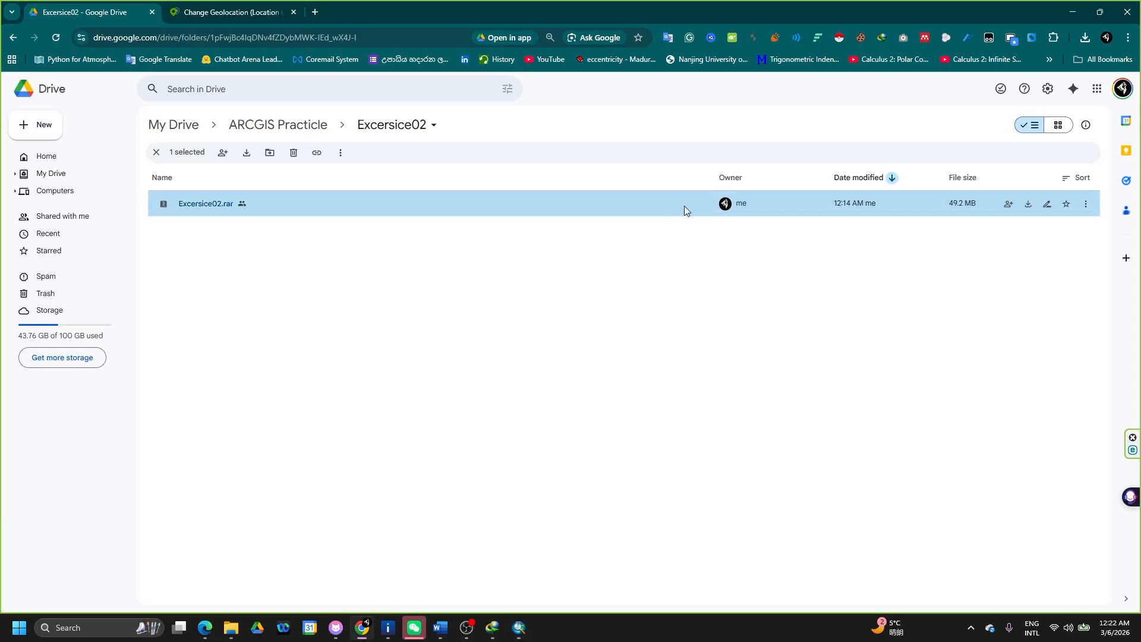
- Open the downloaded Excersice02.rar in WinRAR from Chrome's downloads
click(1088, 42)
click(1055, 91)
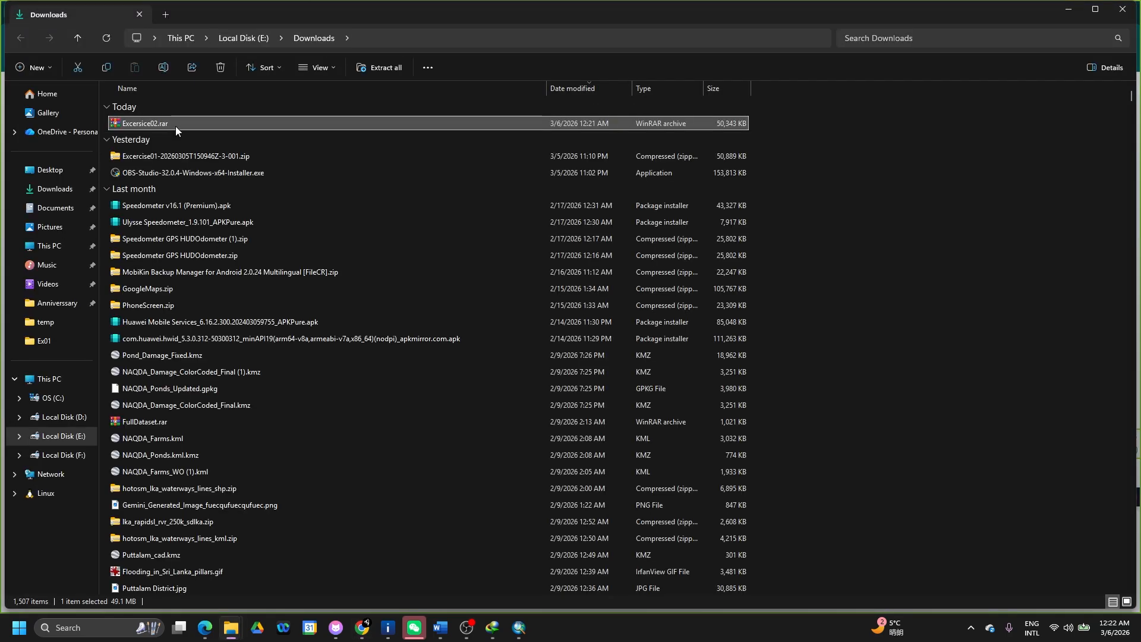
double_click(175, 125)
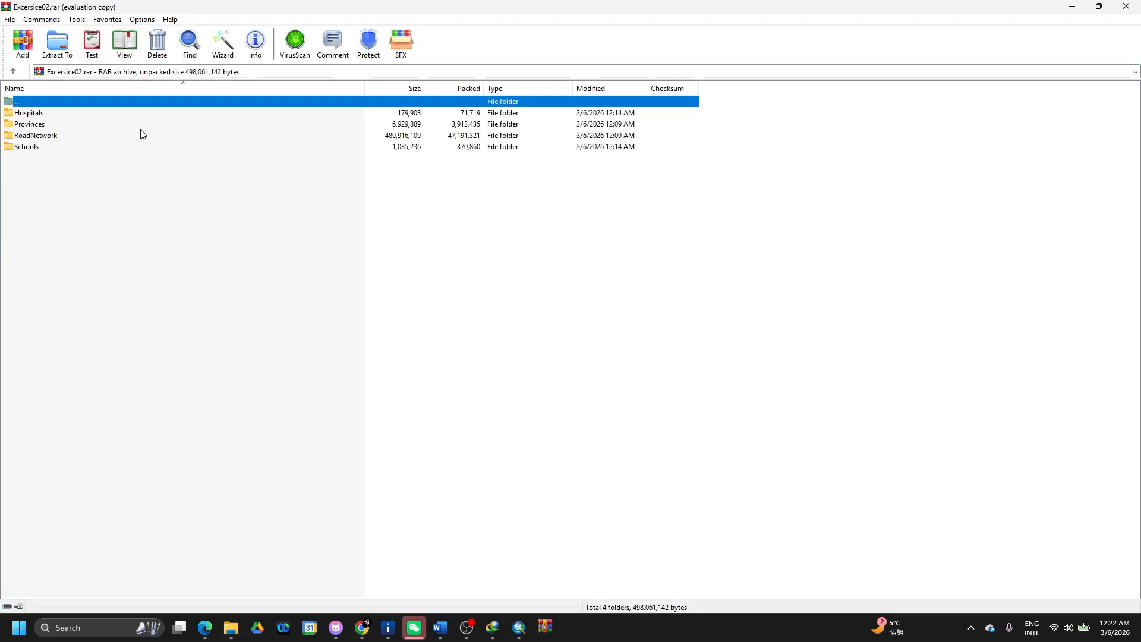
- Copy the Hospitals, Provinces, RoadNetwork and Schools folders out of the archive
drag(40, 166, 41, 138)
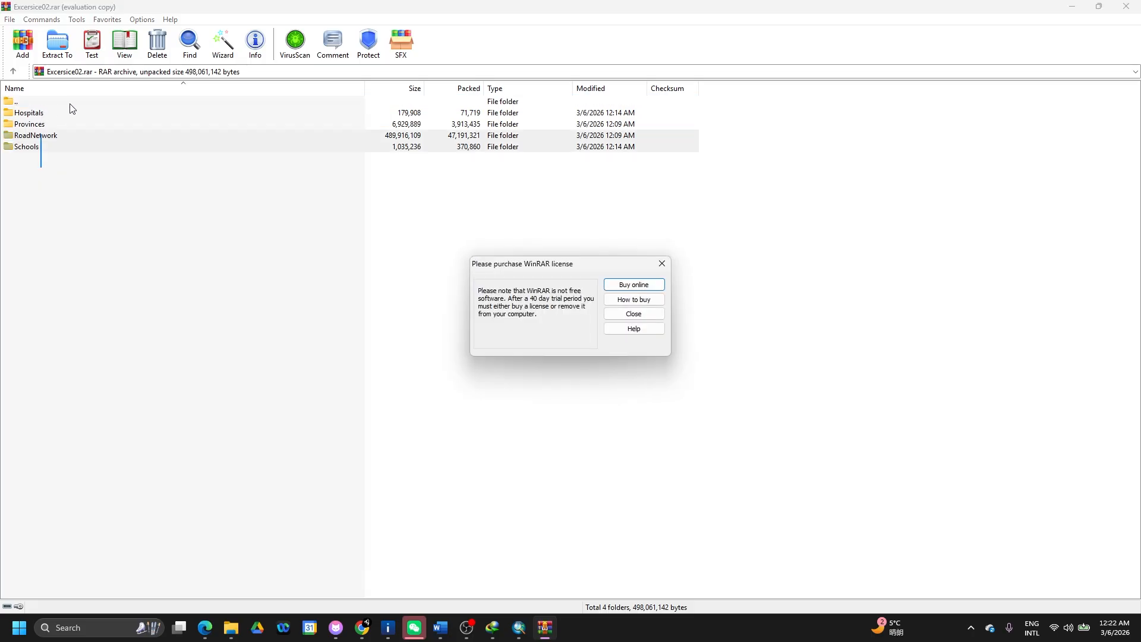
click(662, 263)
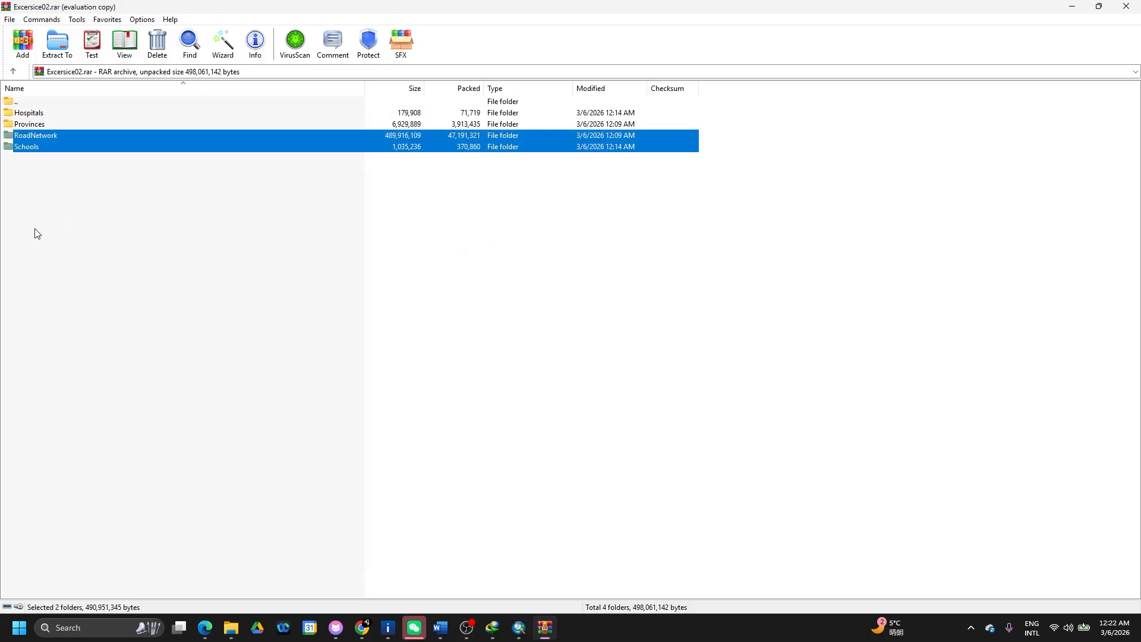
drag(35, 178, 25, 113)
key(ctrl+c)
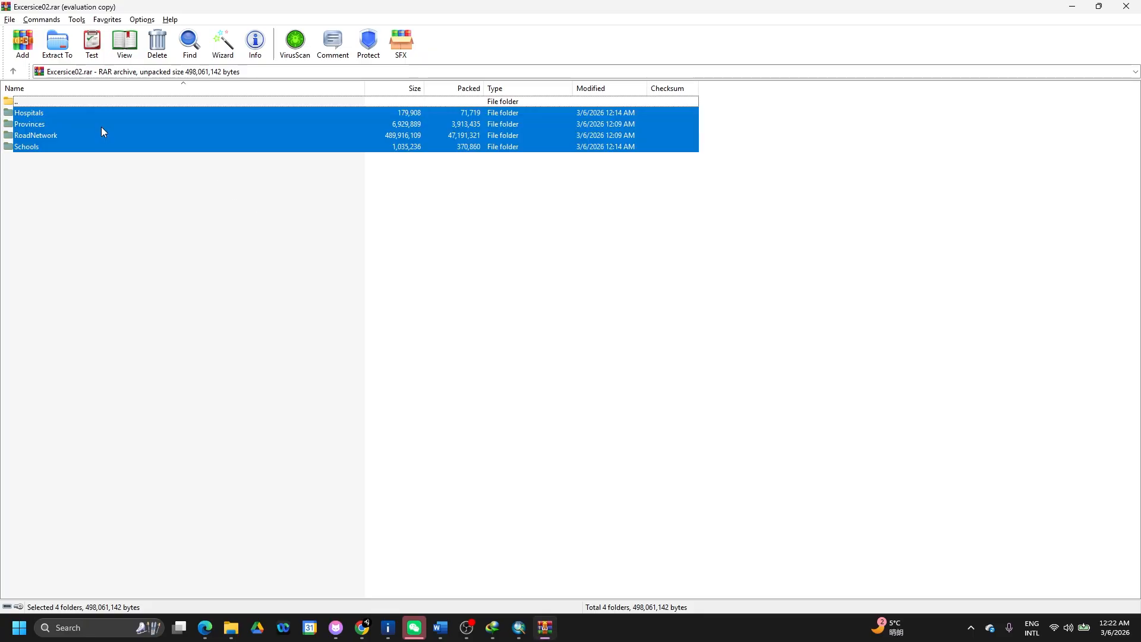
key(alt+Tab)
key(alt+Tab)
key(alt+Tab)
key(alt+Tab)
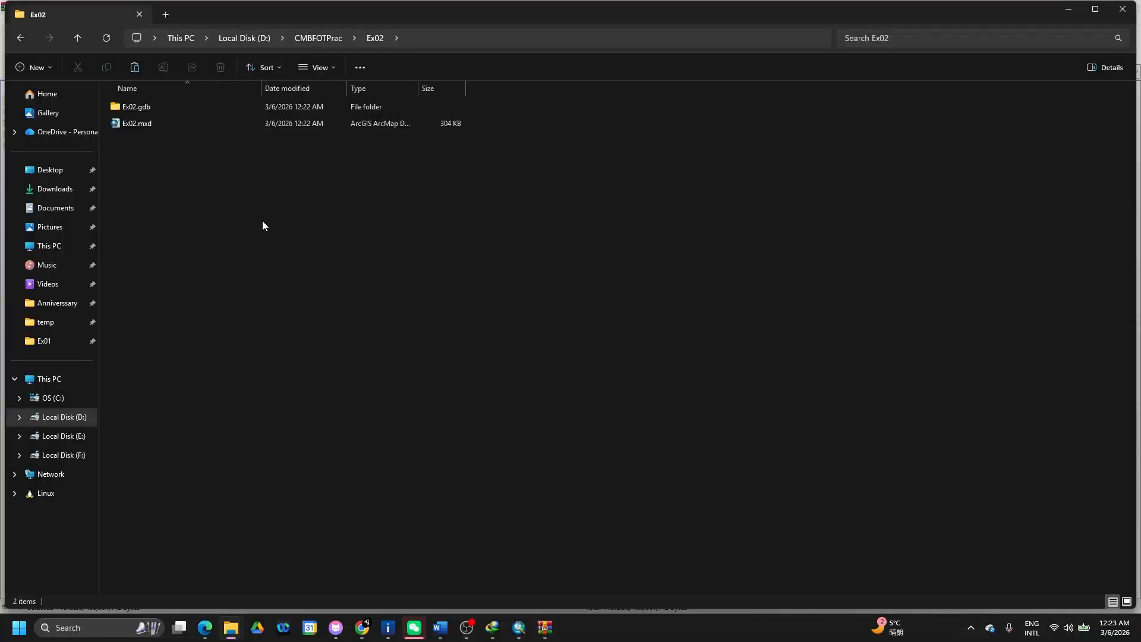
- Paste the four data folders into a new Excercise02 folder under D:\CMBFOTPrac\Ex02
key(ctrl+shift+n)
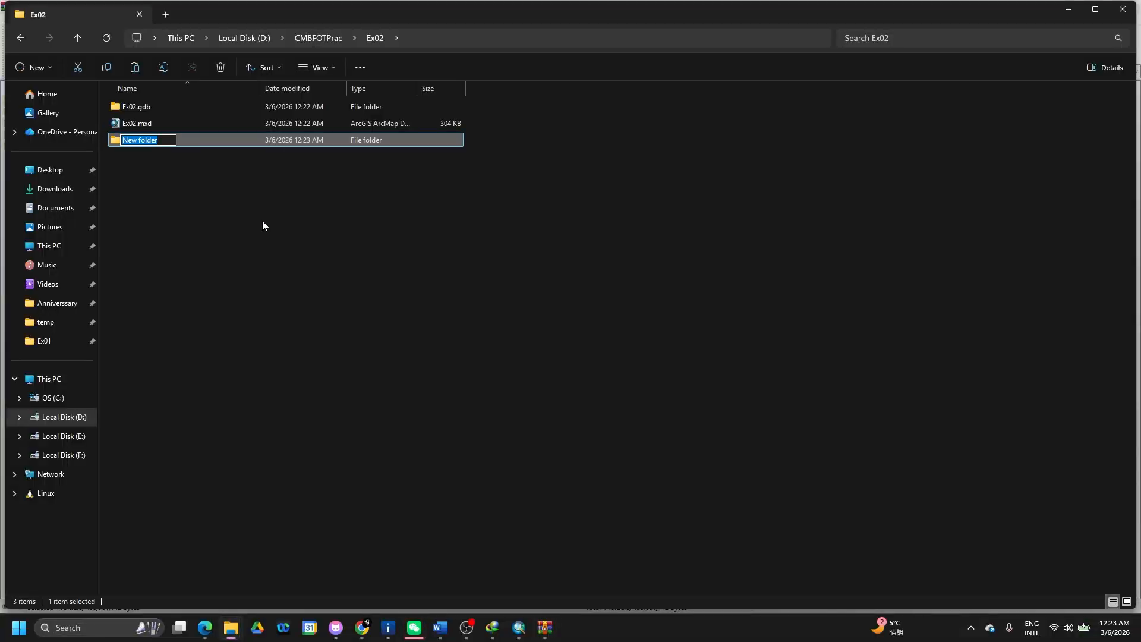
text(Excerc)
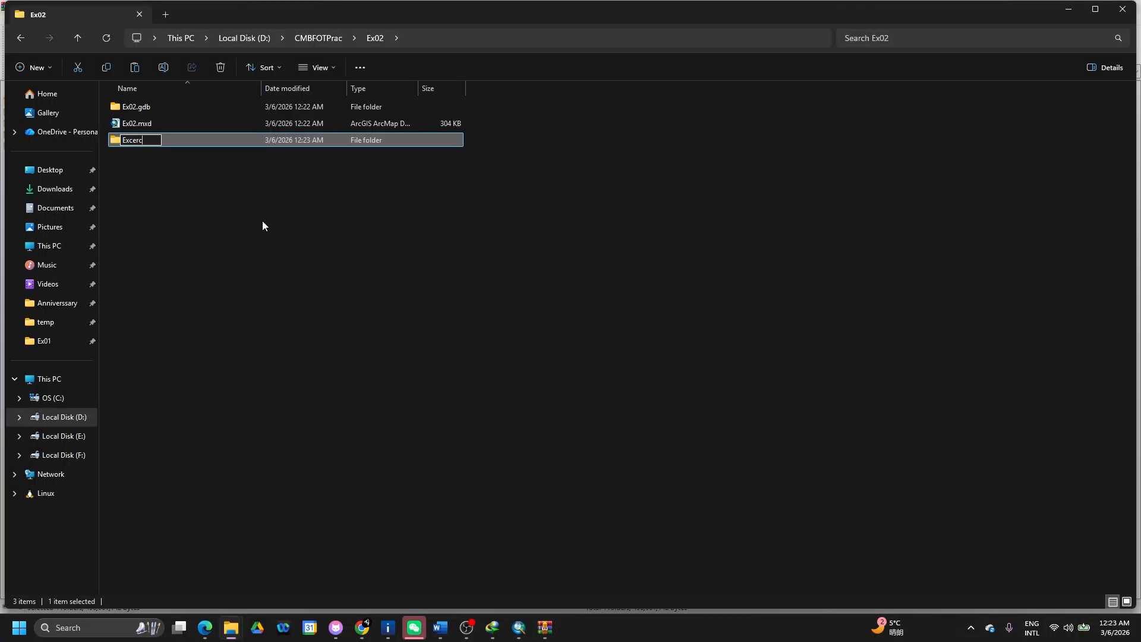
text(ise02)
key(Return)
key(Return)
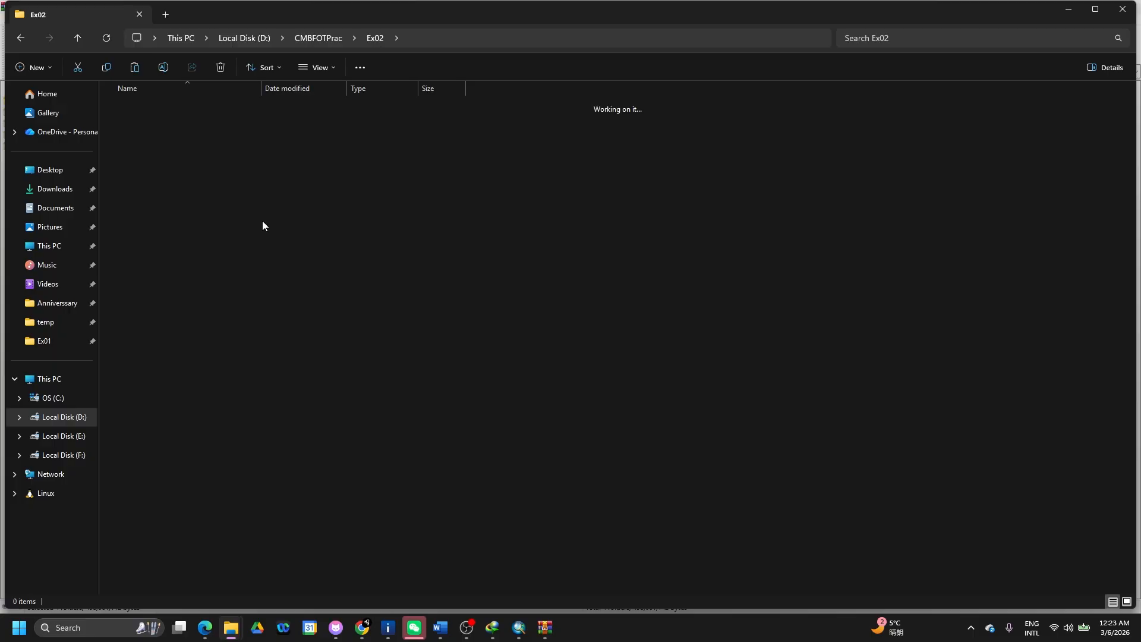
click(392, 313)
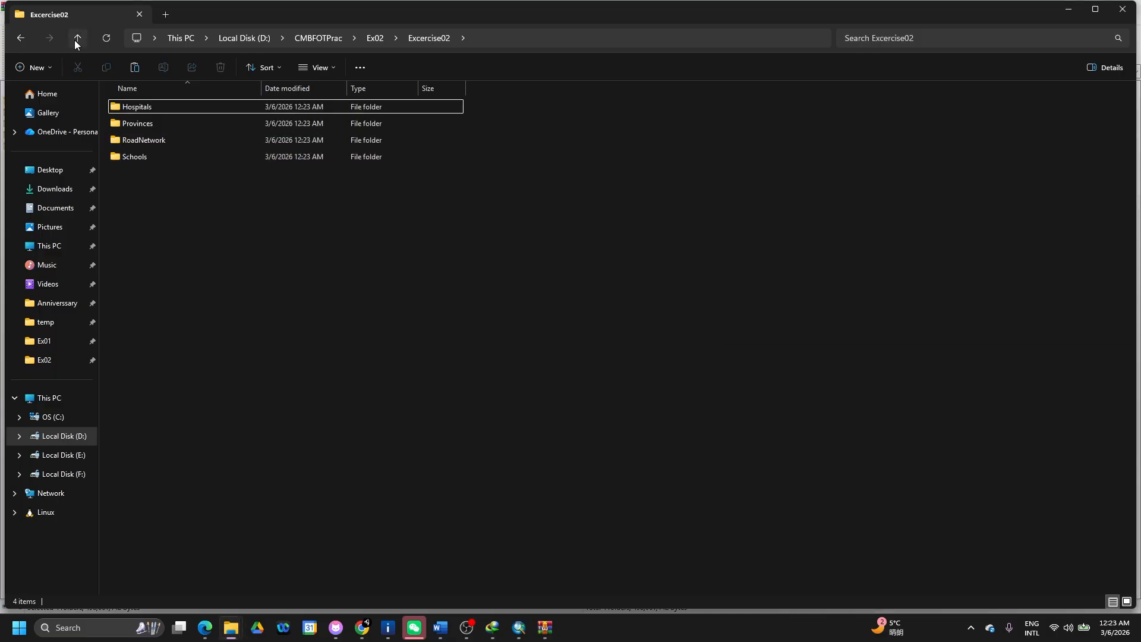
click(78, 38)
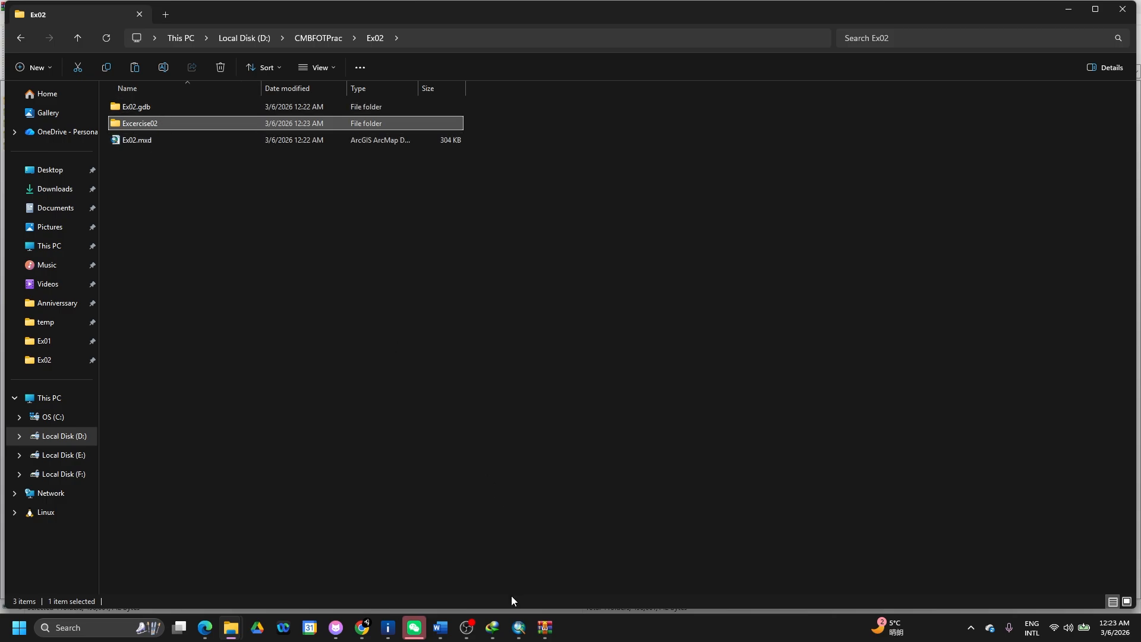
click(519, 627)
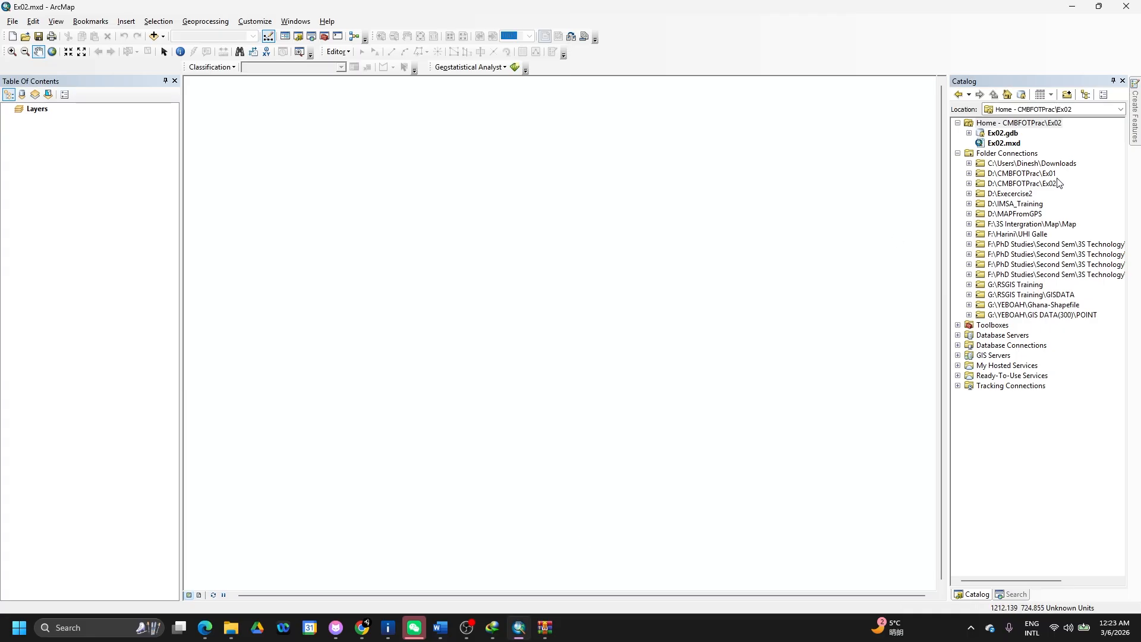
- Refresh the Home folder in Catalog, then add Provinces.shp and Hospitals.shp from Excercise02 to the map
right_click(1025, 128)
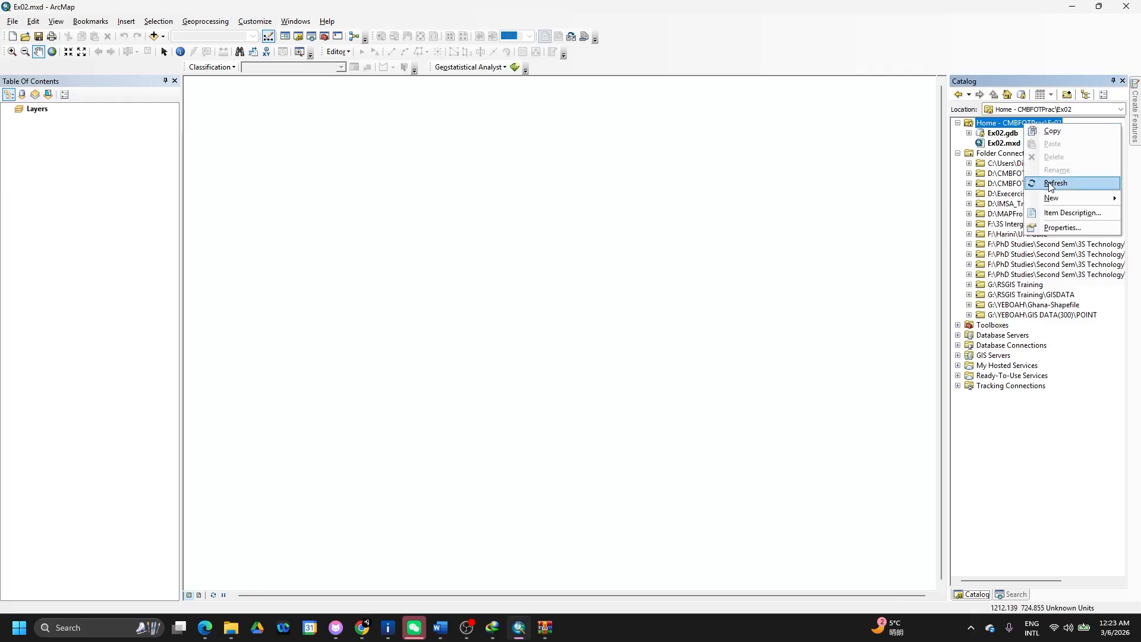
click(1051, 185)
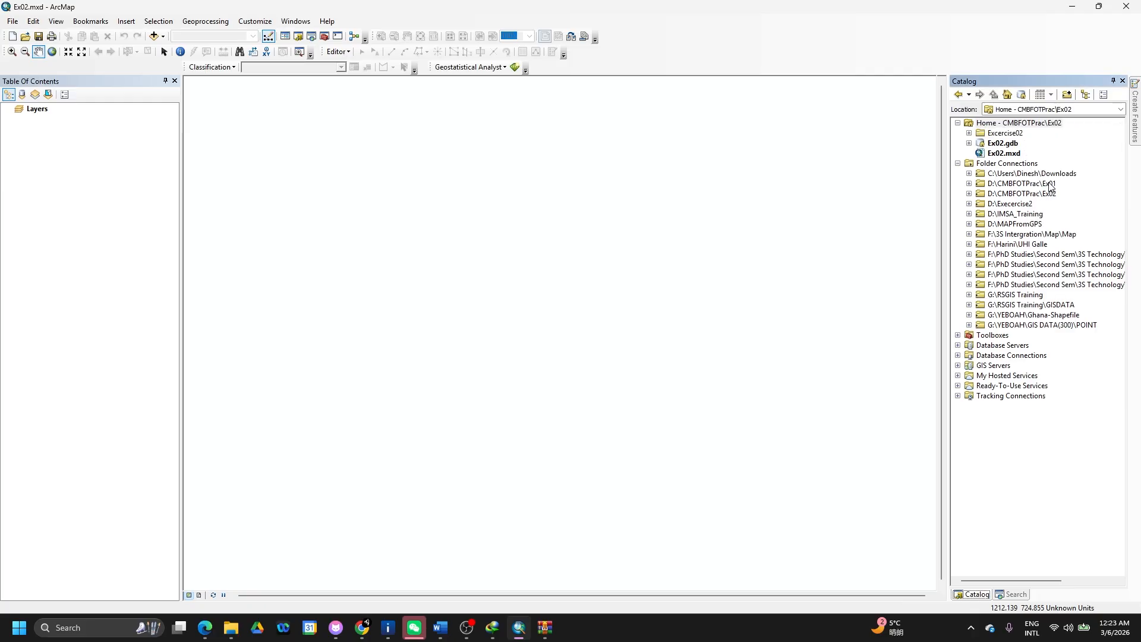
click(970, 133)
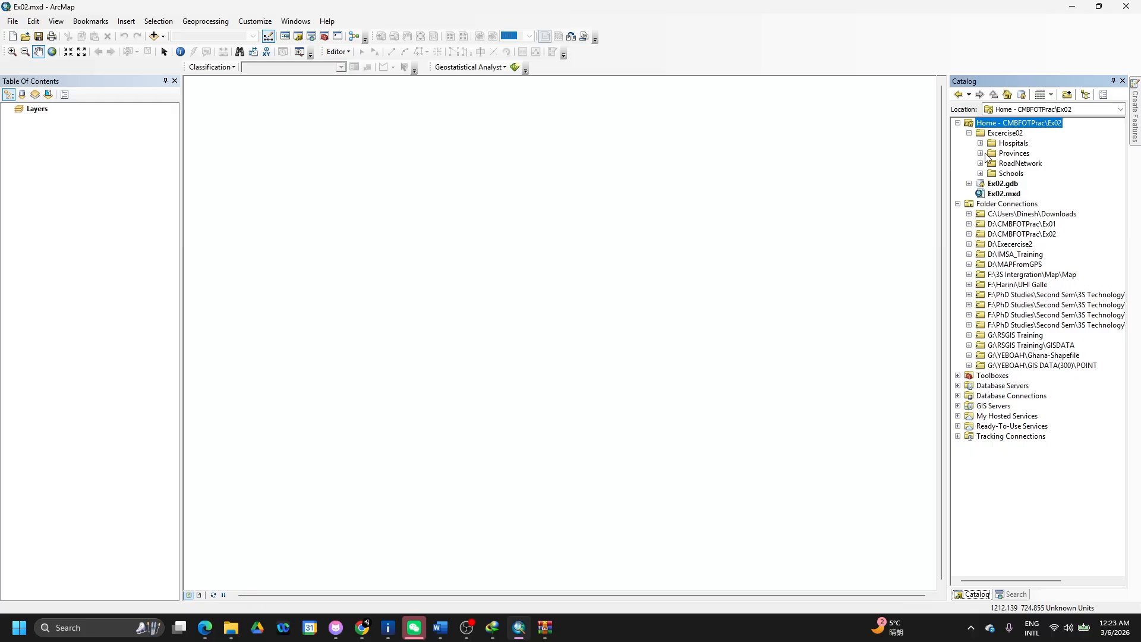
click(981, 154)
drag(1017, 164, 812, 195)
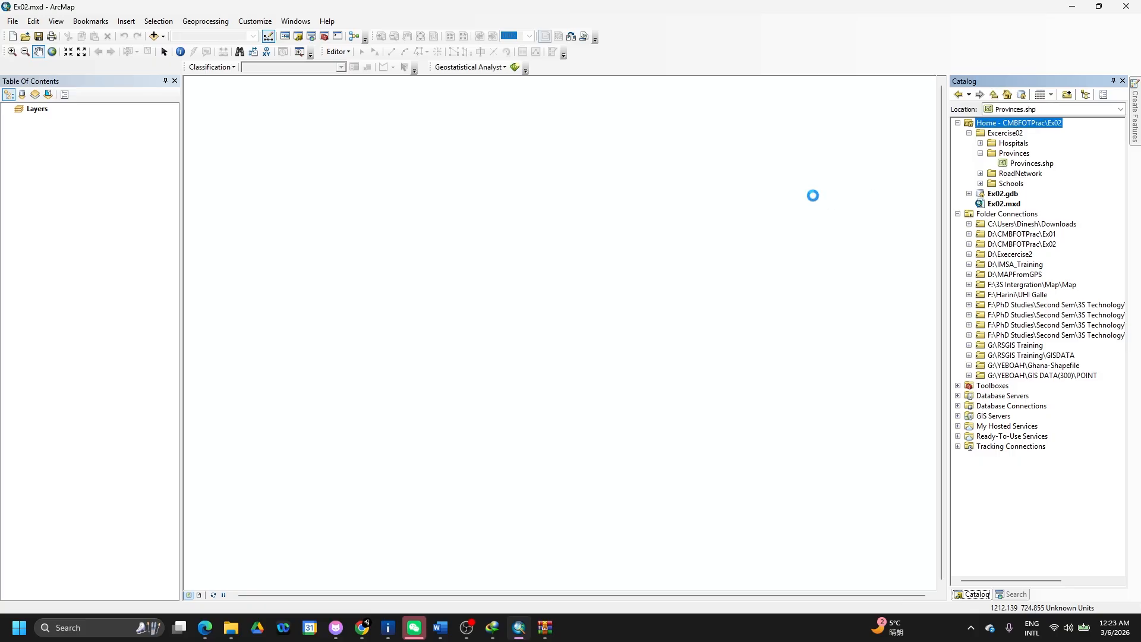
click(981, 143)
drag(1032, 153, 726, 236)
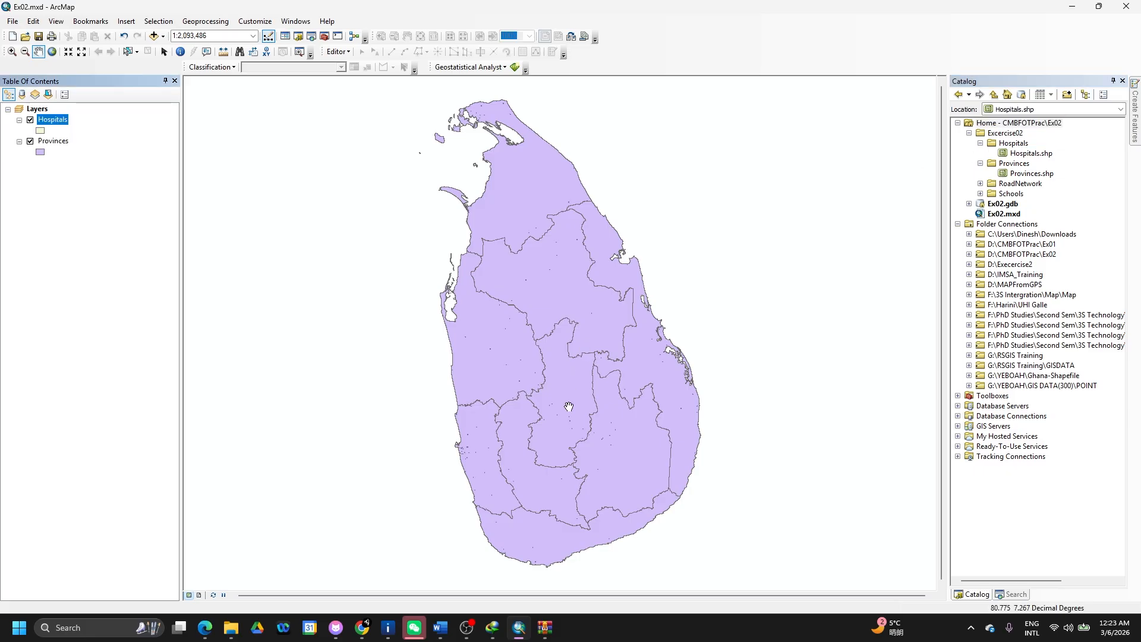
- Open the Hospitals attribute table and zoom to Base Hospital -Horana, Bentota Hospital and Karapitiya Teaching Hospital
right_click(53, 122)
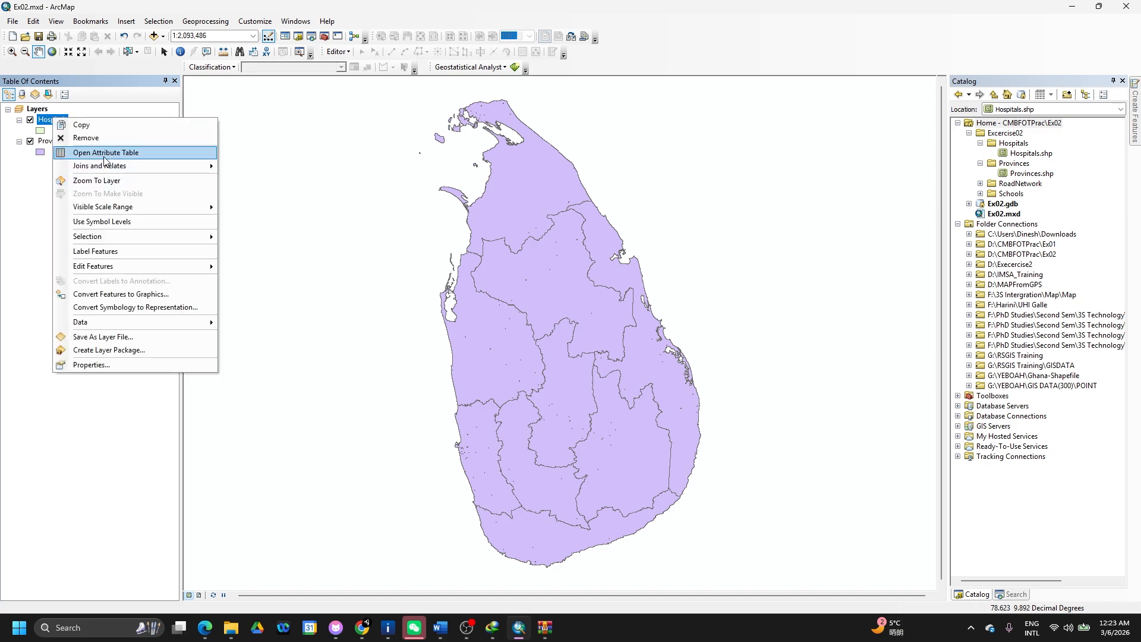
click(103, 154)
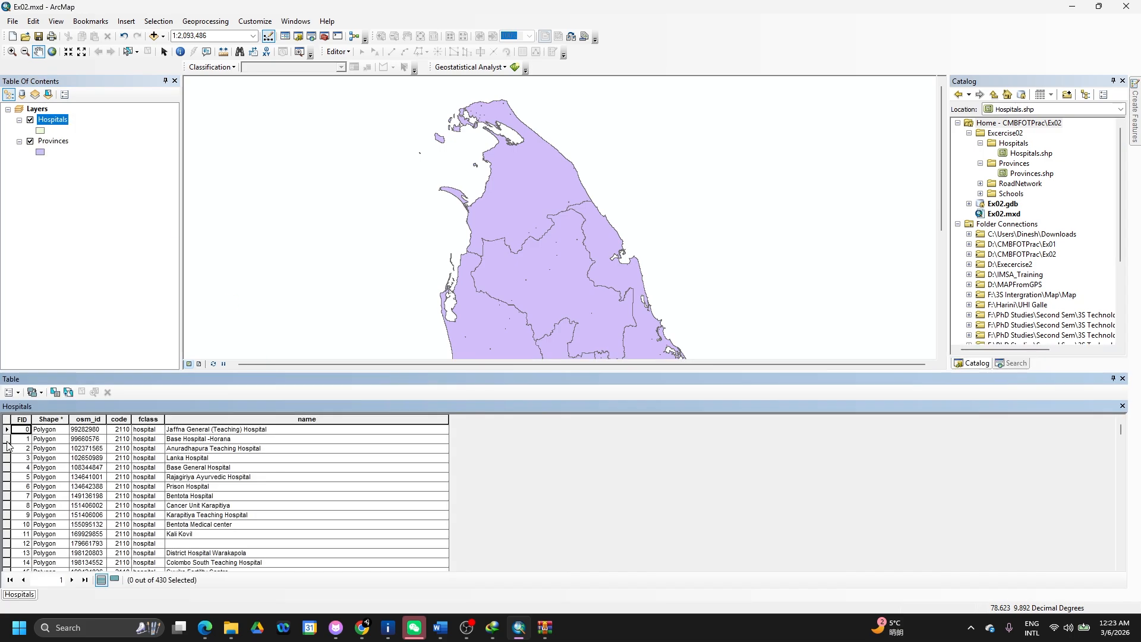
double_click(7, 441)
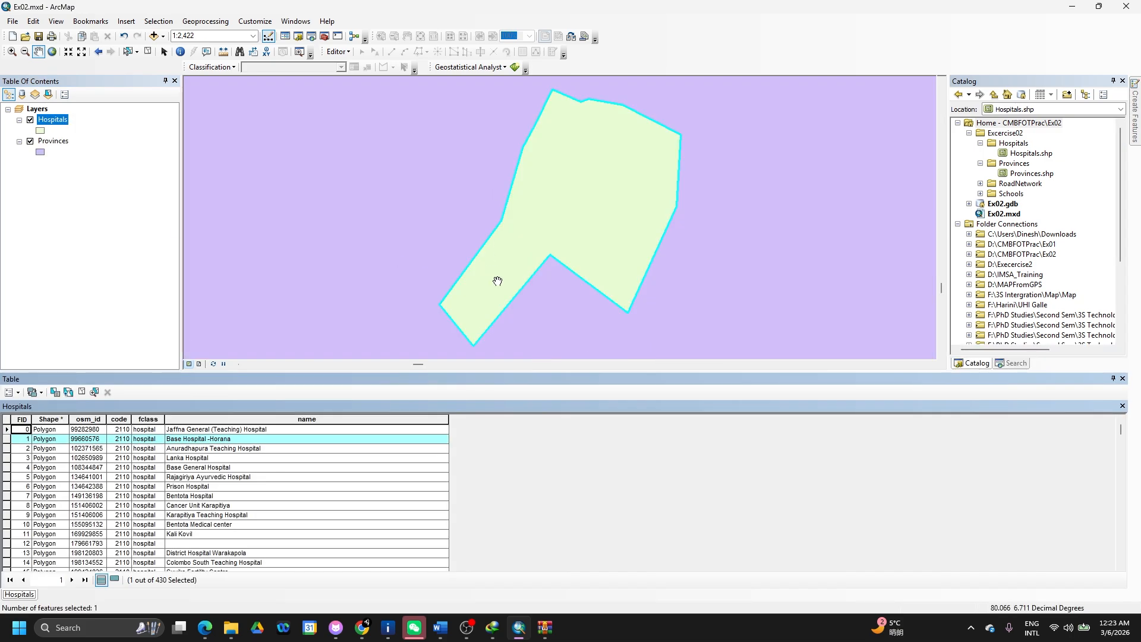
click(7, 477)
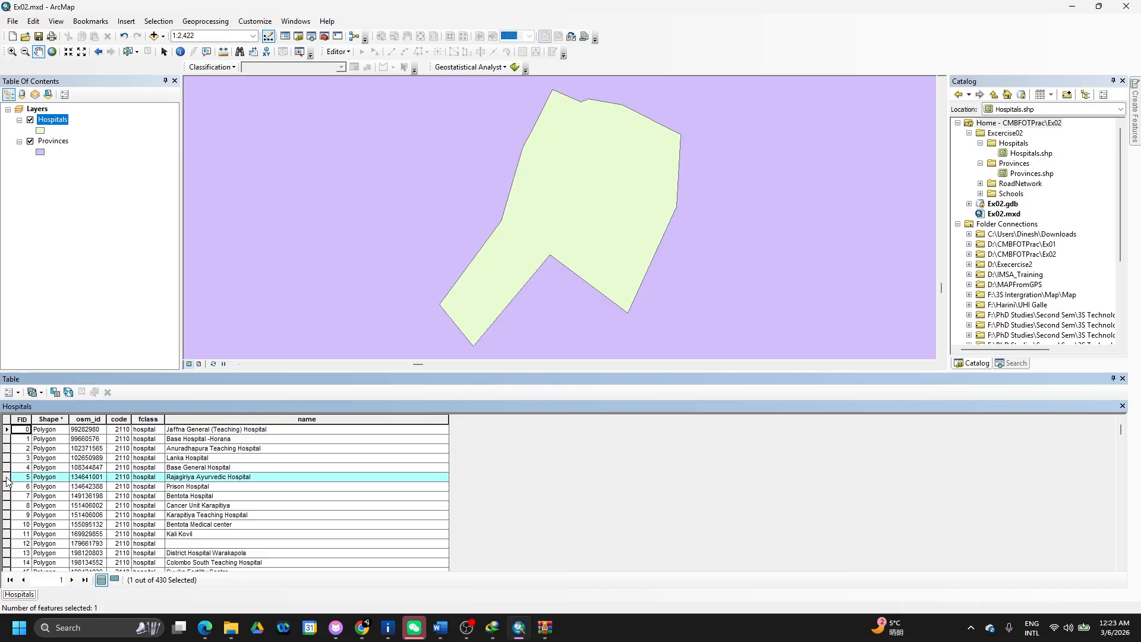
double_click(6, 497)
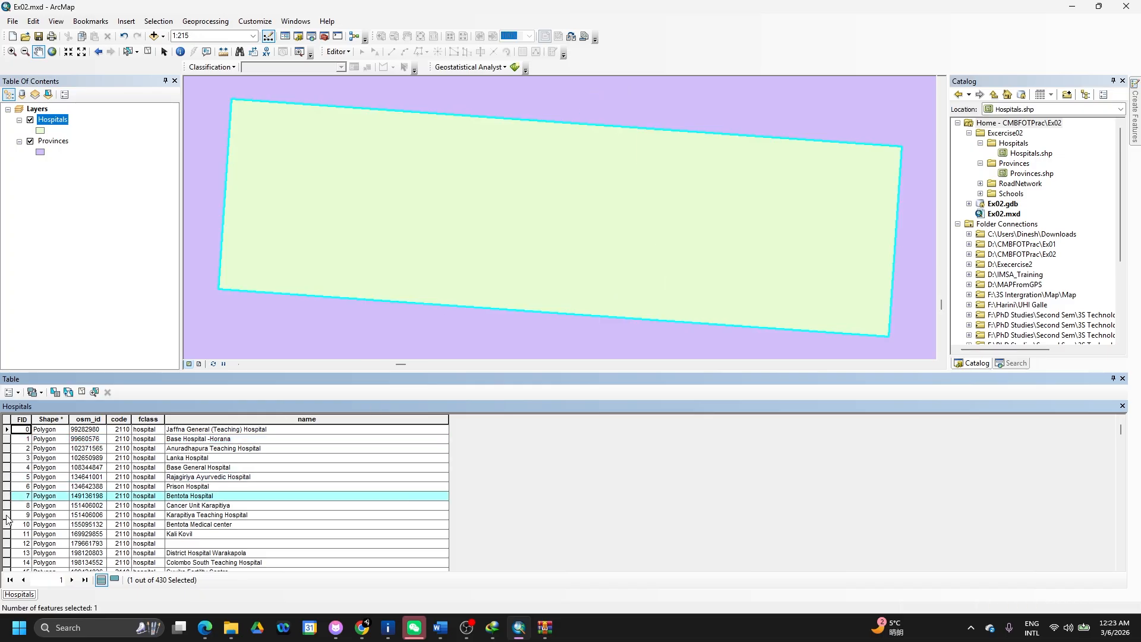
double_click(6, 516)
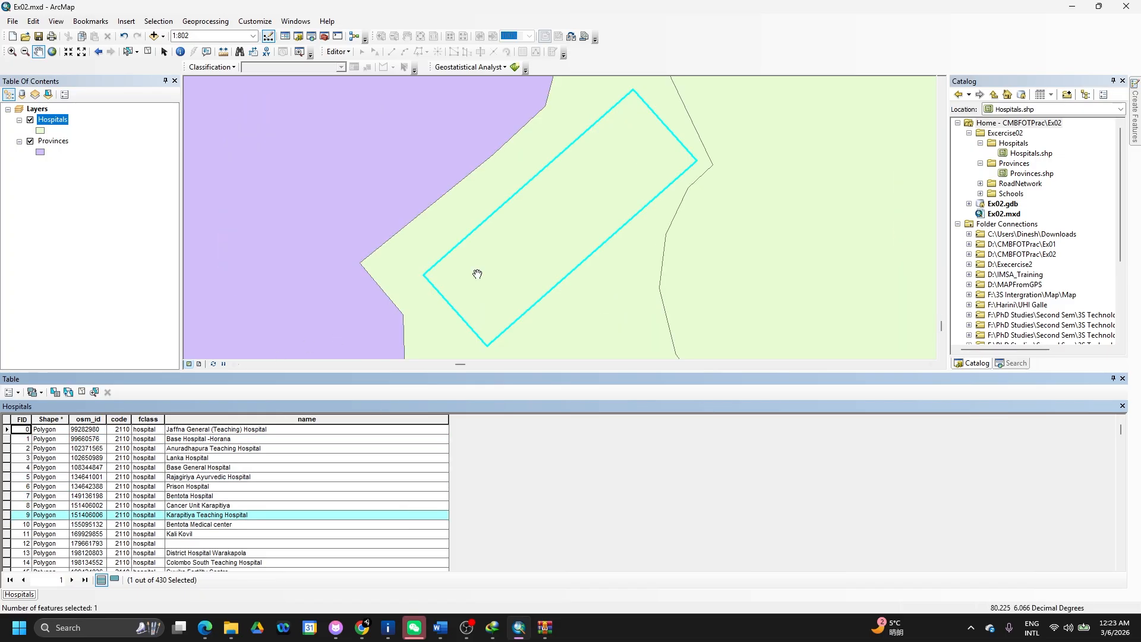
- Clear the hospital selection and zoom to the full Provinces layer extent
click(8, 424)
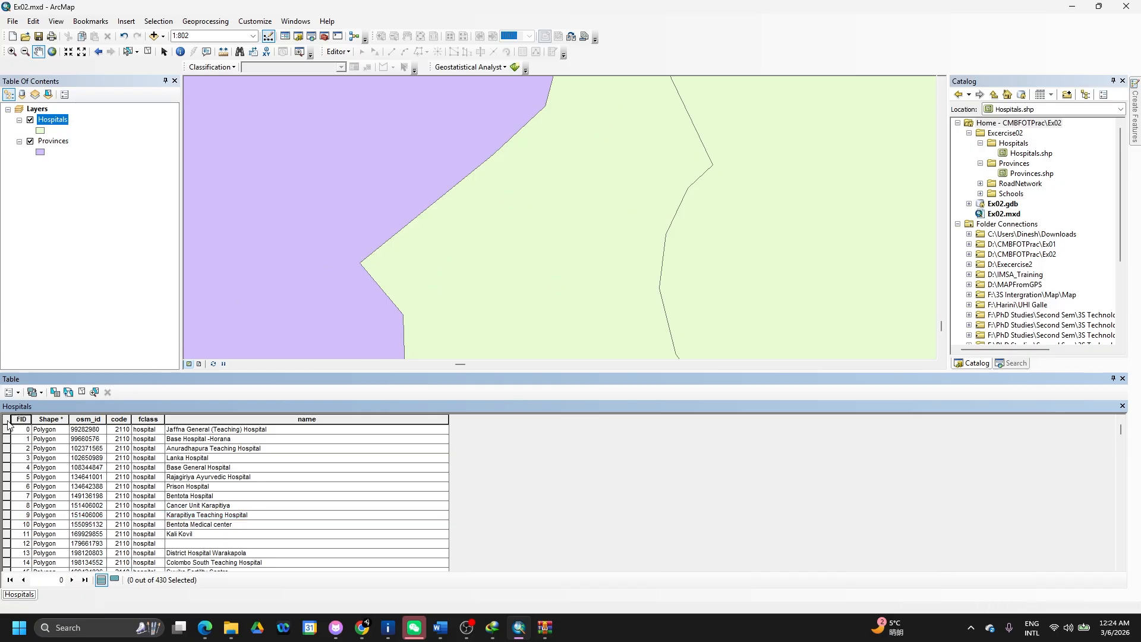
right_click(51, 140)
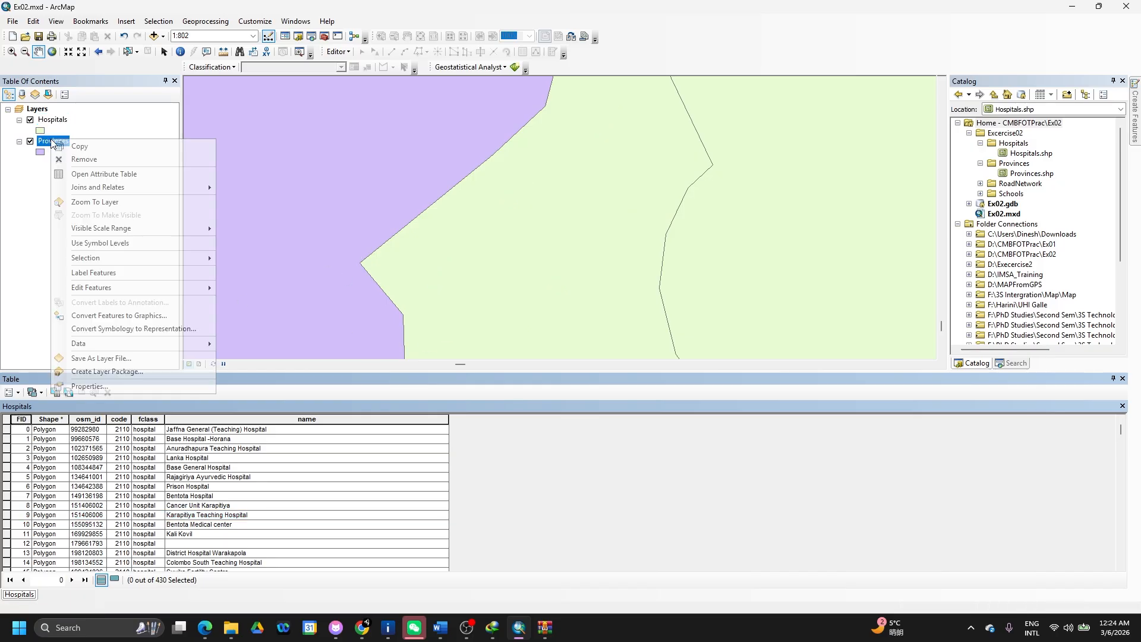
click(107, 202)
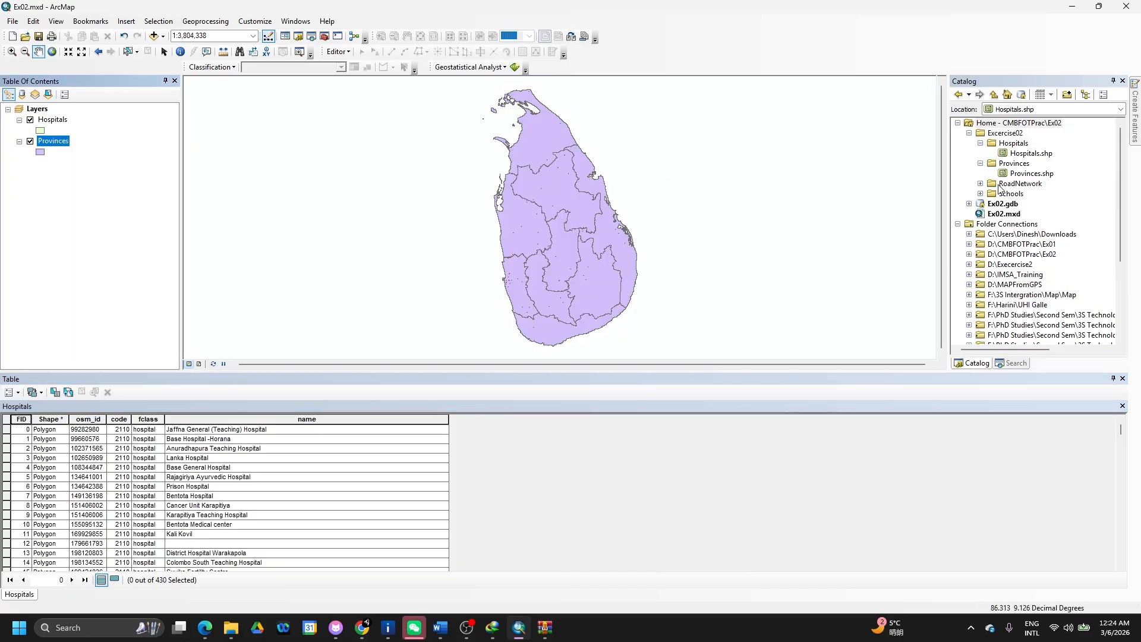
- Add RoadNetwork.shp and Schools.shp from the Catalog to the map
click(981, 184)
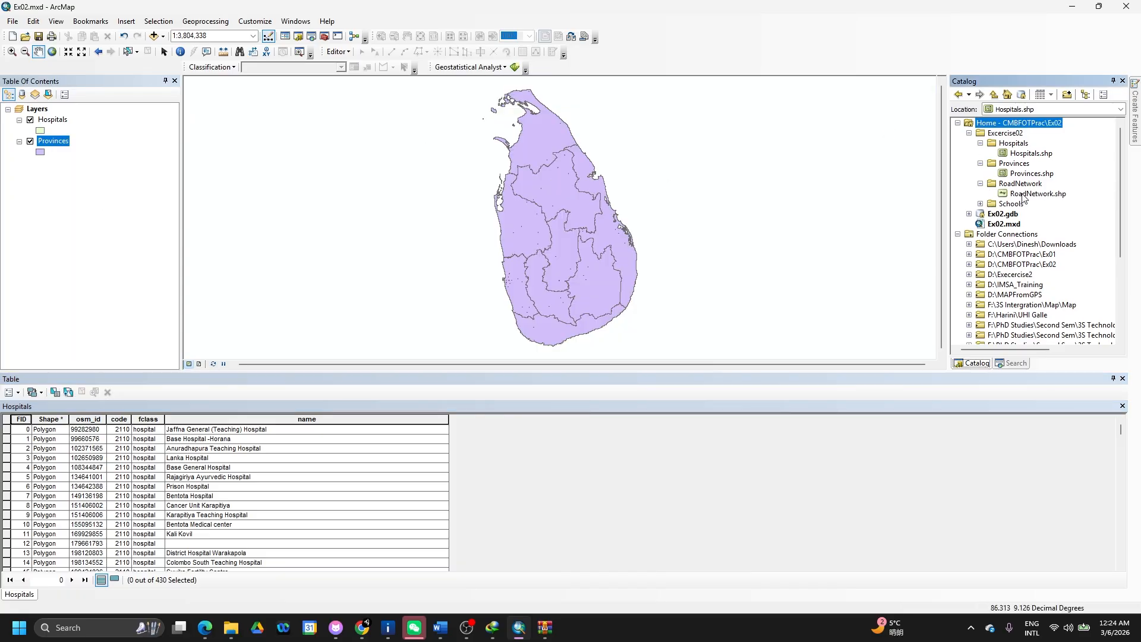
drag(1037, 193, 791, 208)
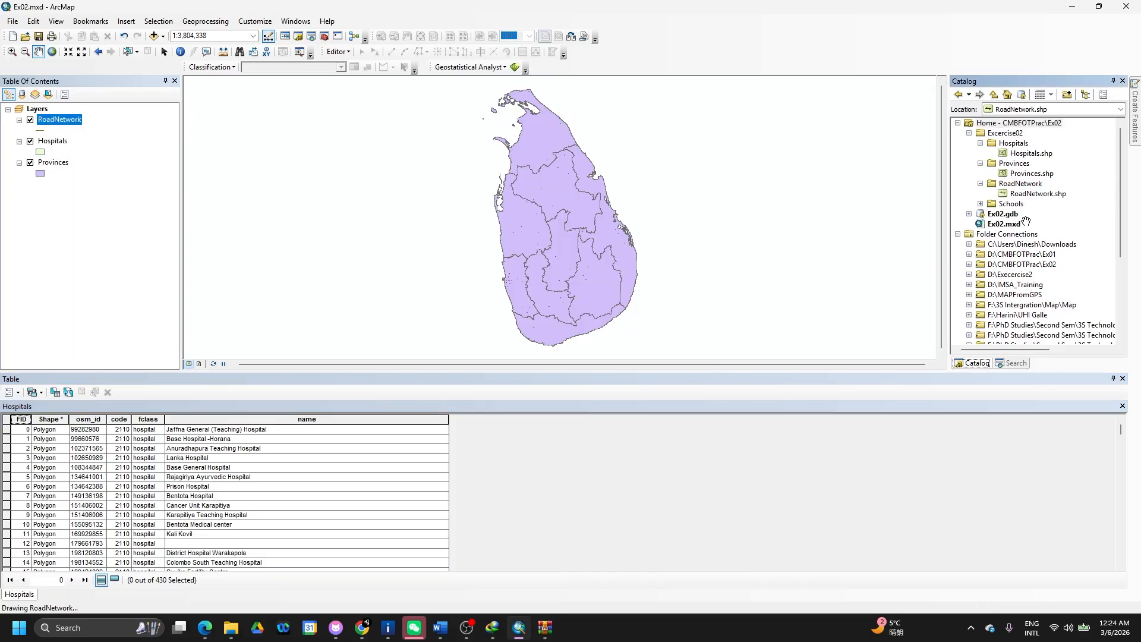
click(981, 204)
drag(1029, 214, 804, 206)
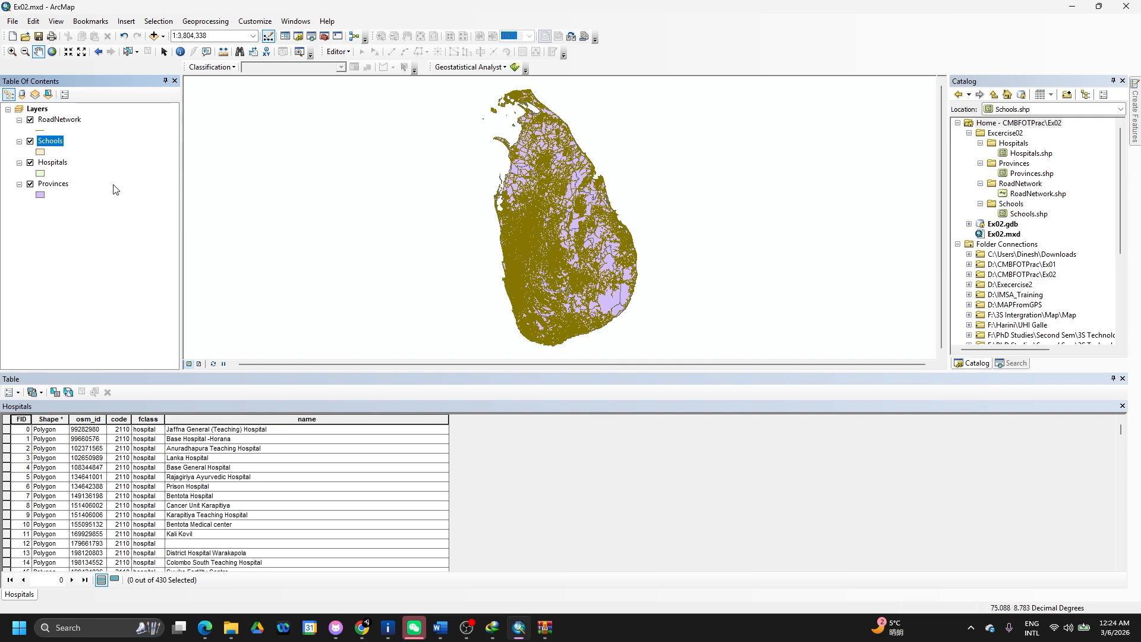
key(alt+Tab)
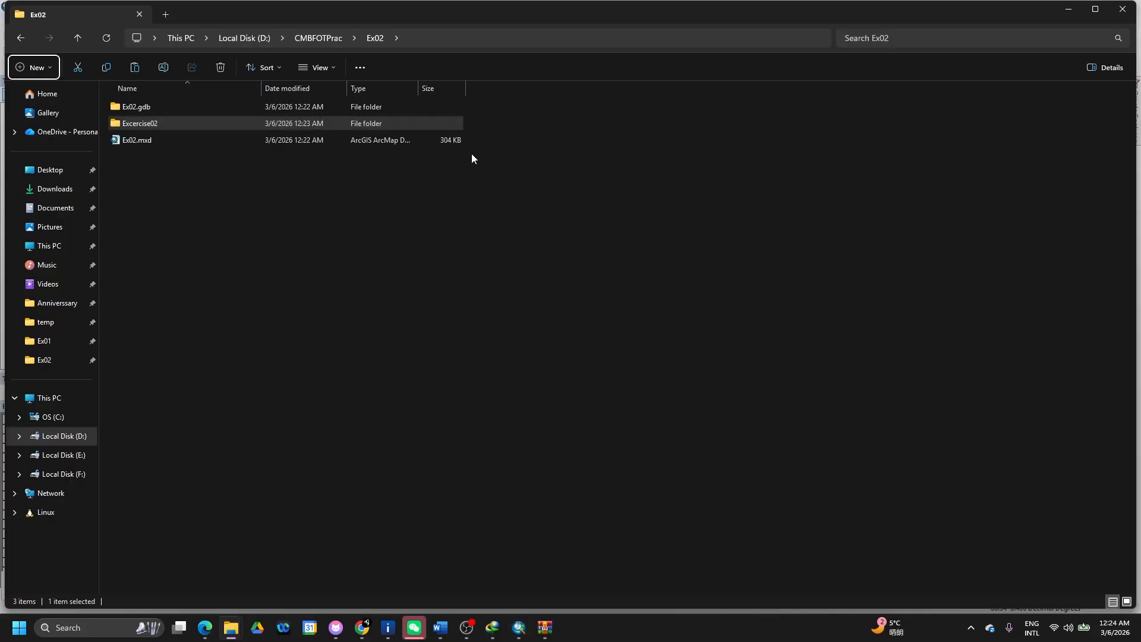
double_click(400, 123)
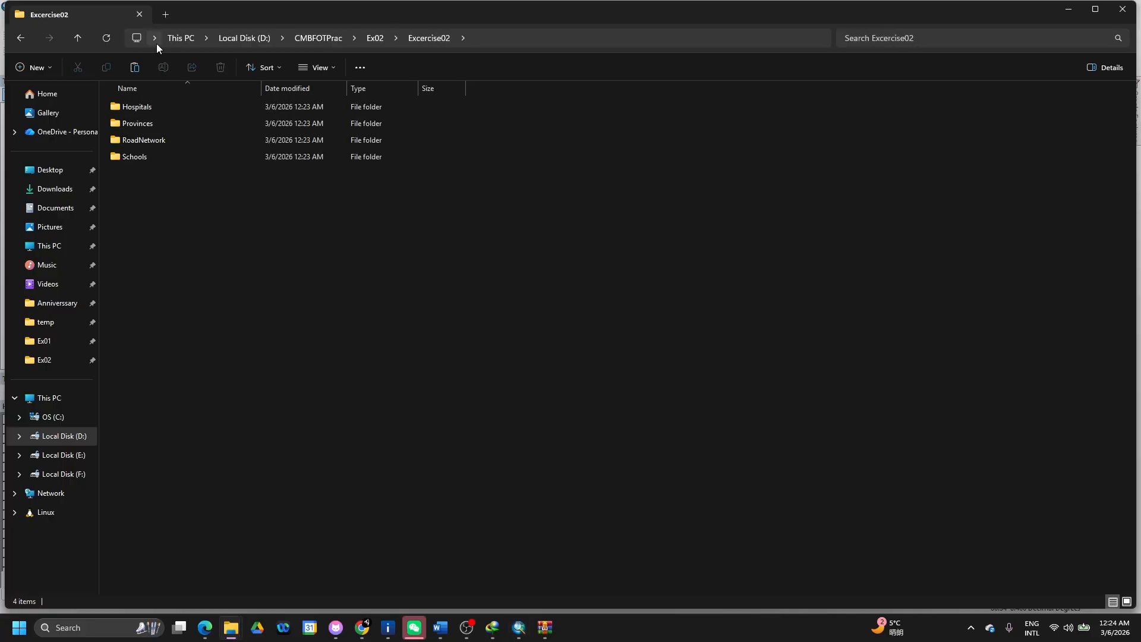
click(77, 39)
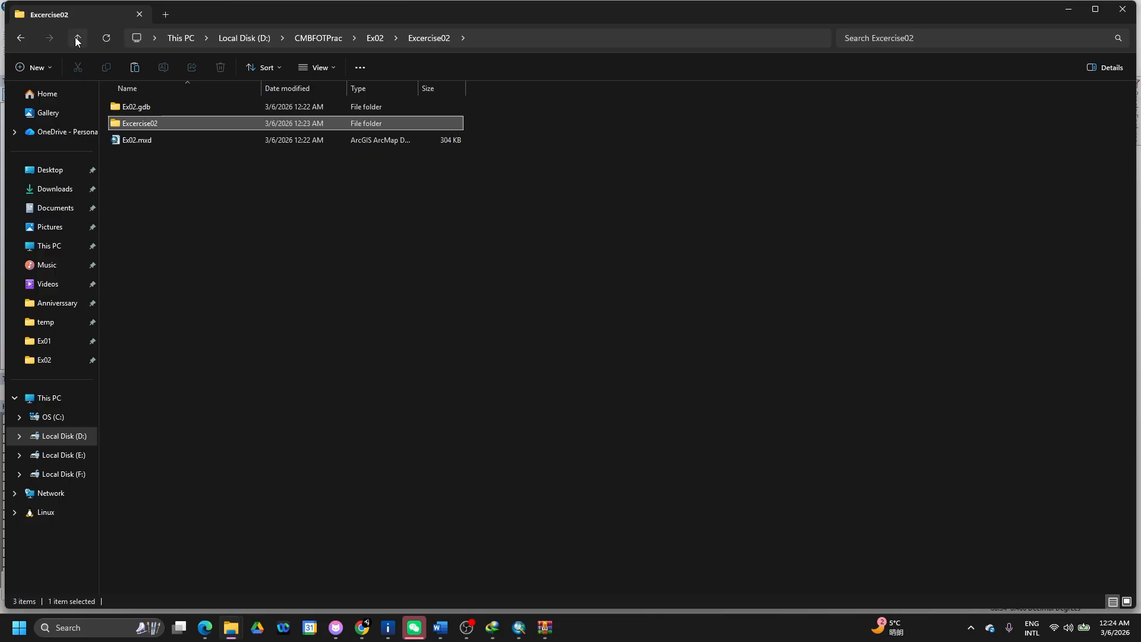
double_click(142, 142)
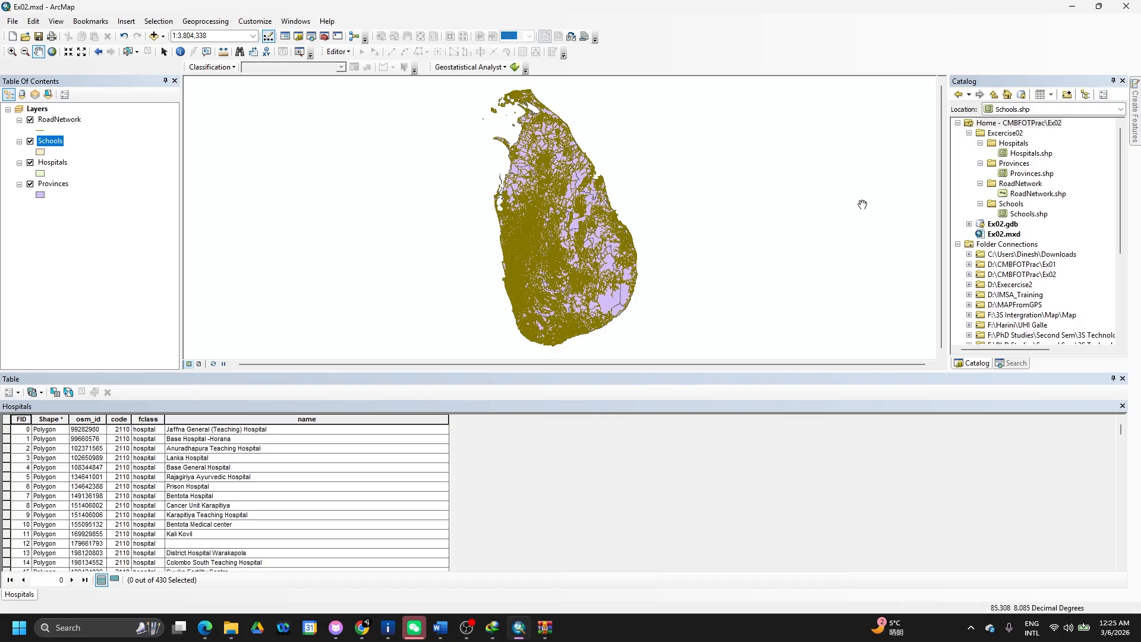
- Switch to Google Drive and reload the Excersice02 folder so DEM_Export_Geometry.tif appears
key(alt+Tab)
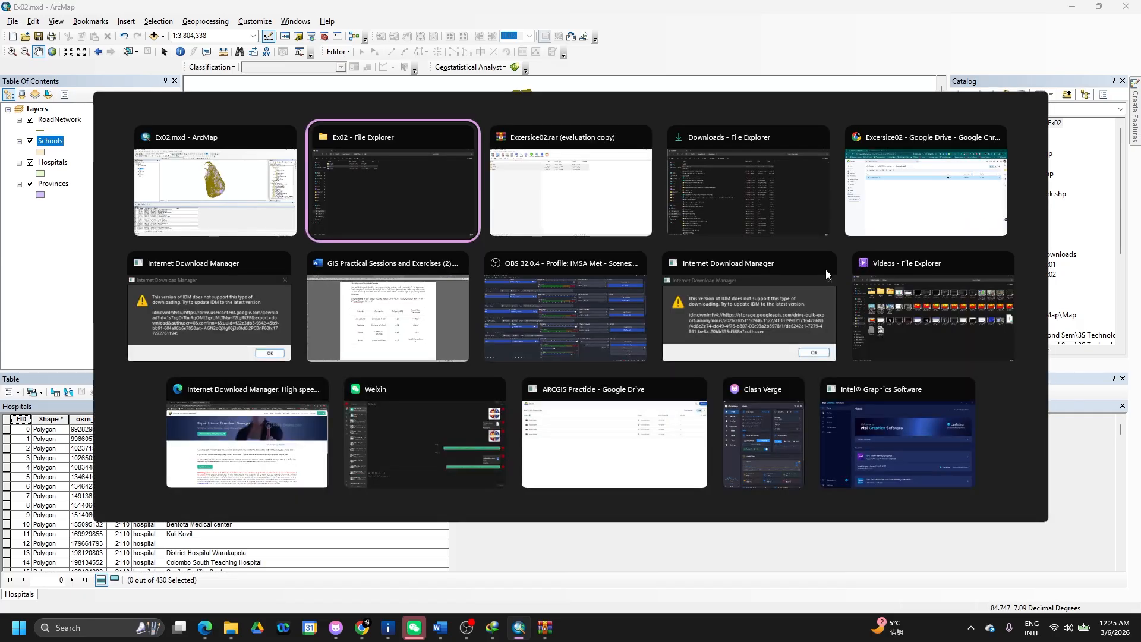
key(alt+Tab)
key(alt+Tab)
key(alt+Tab)
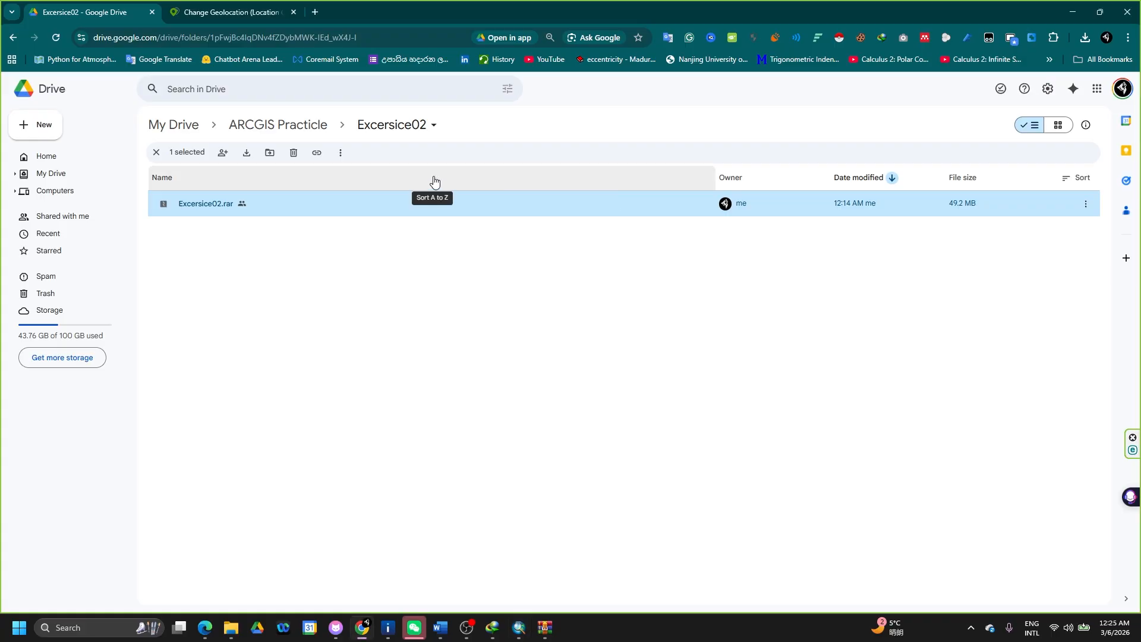
click(280, 236)
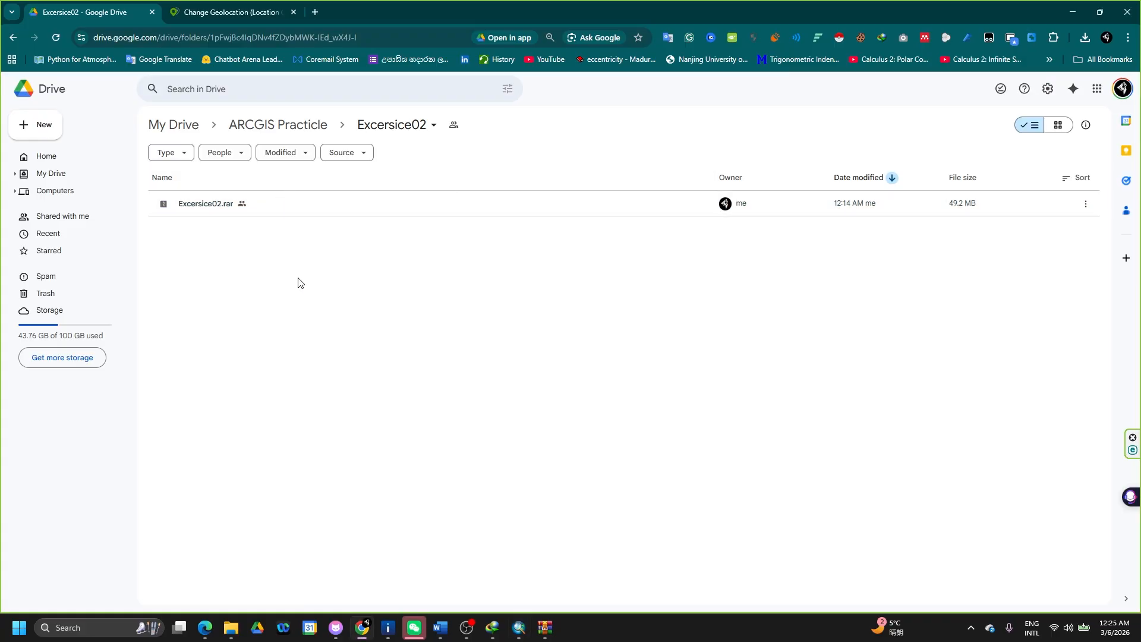
right_click(354, 304)
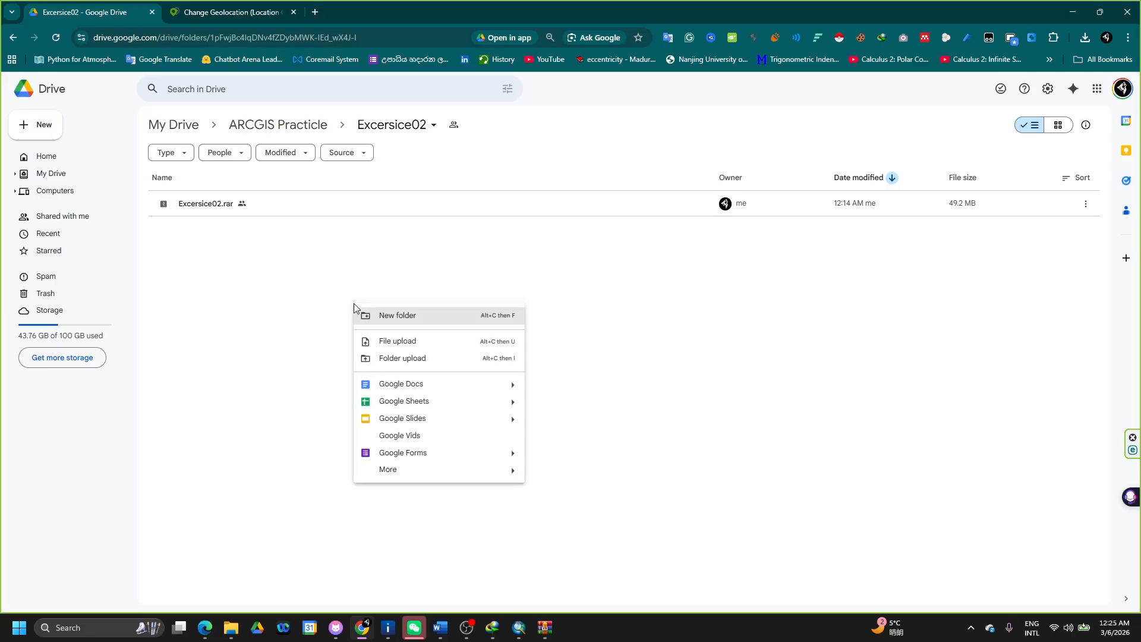
click(285, 302)
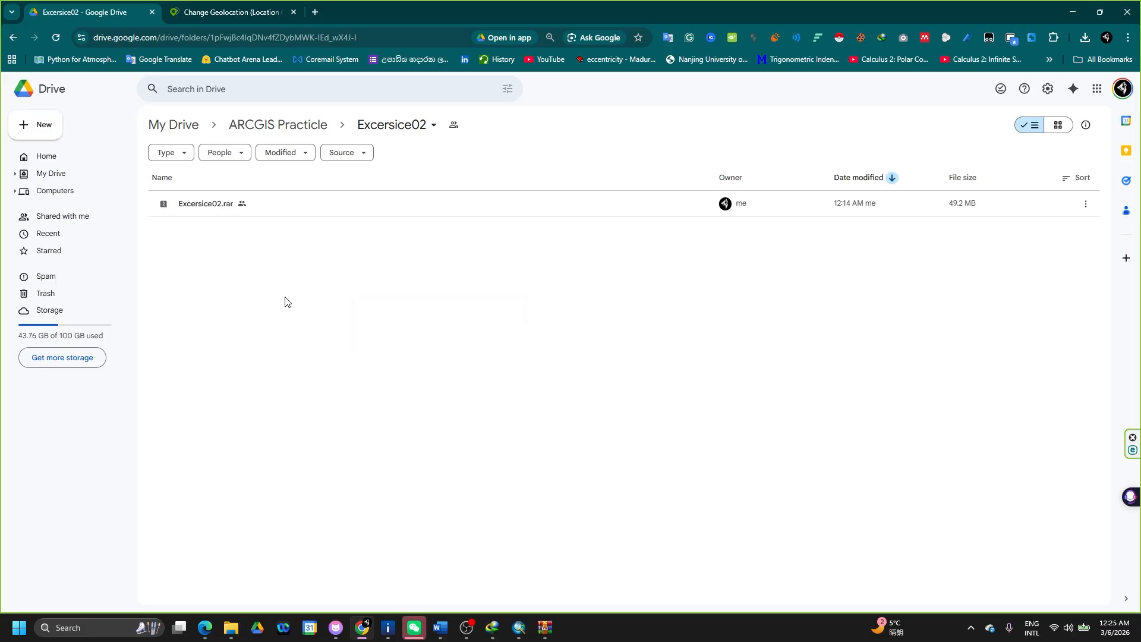
click(56, 37)
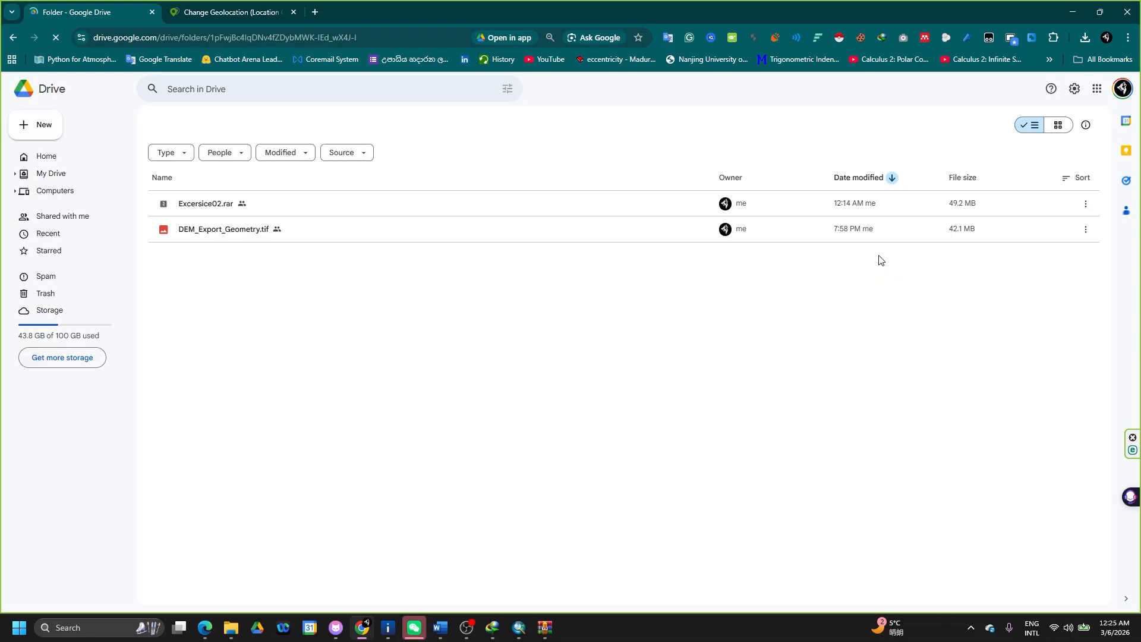
- Download DEM_Export_Geometry.tif and check it in Chrome's recent downloads list
click(1010, 197)
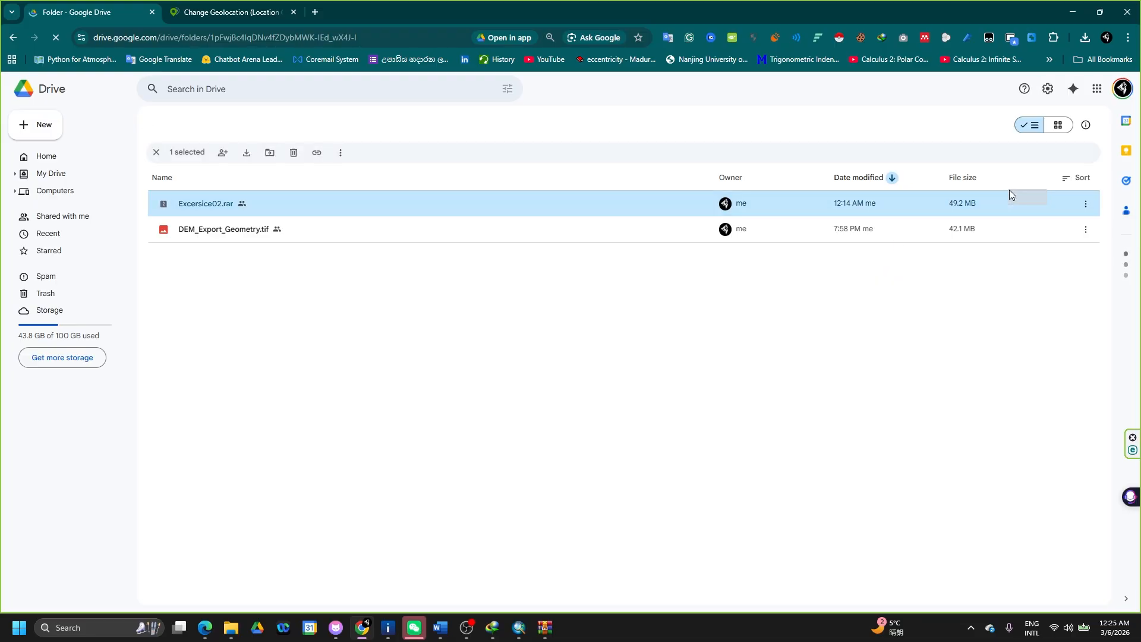
drag(1027, 244, 931, 302)
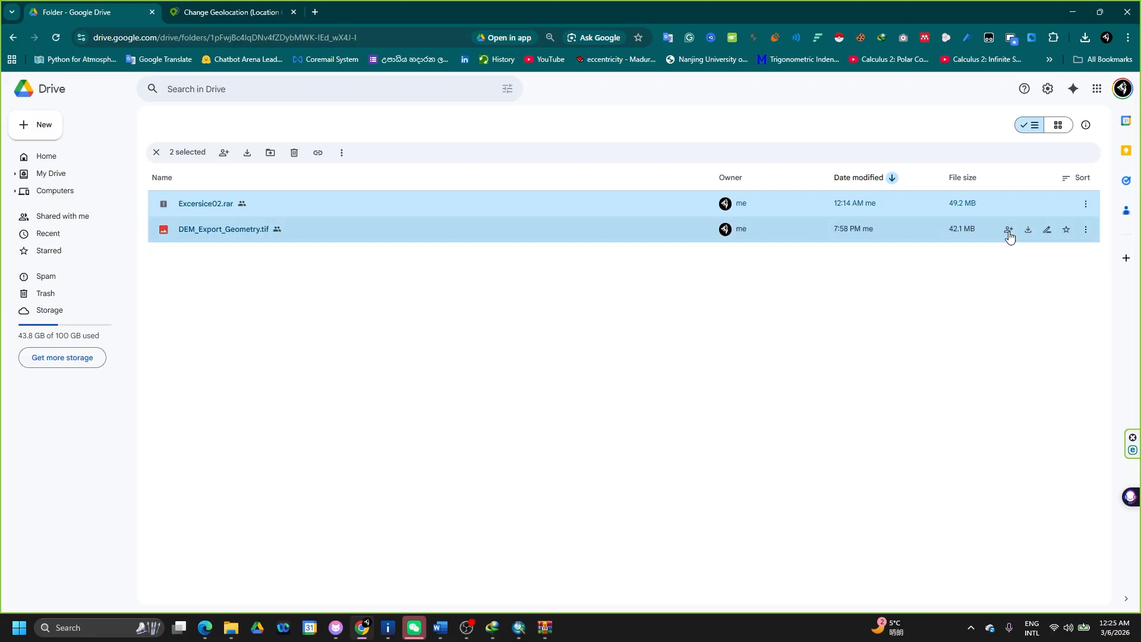
click(1025, 232)
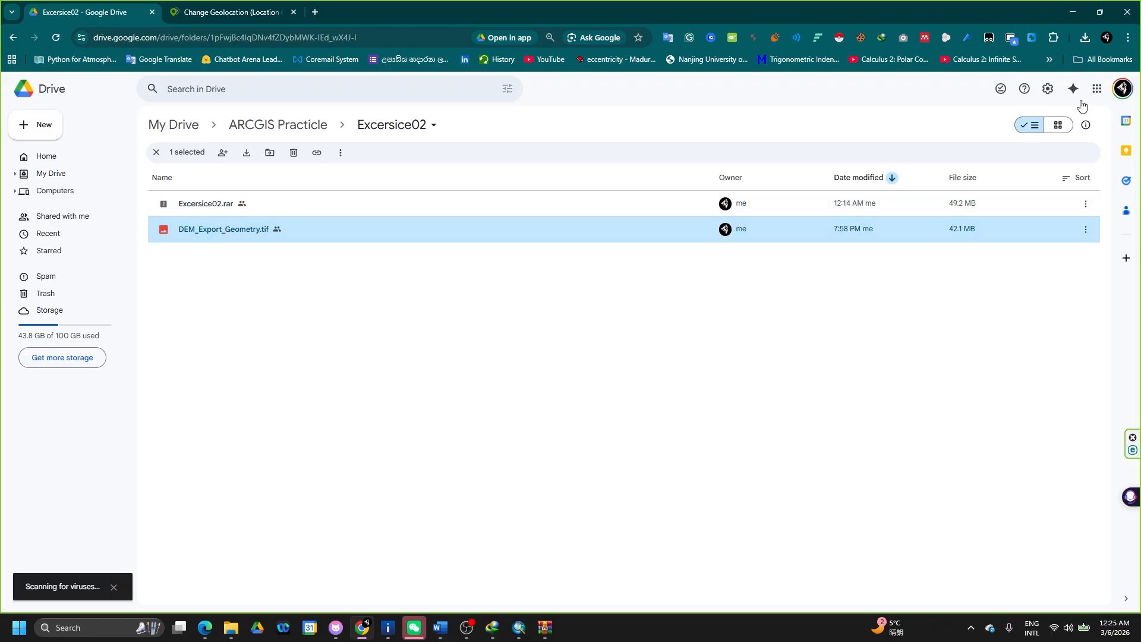
click(1085, 38)
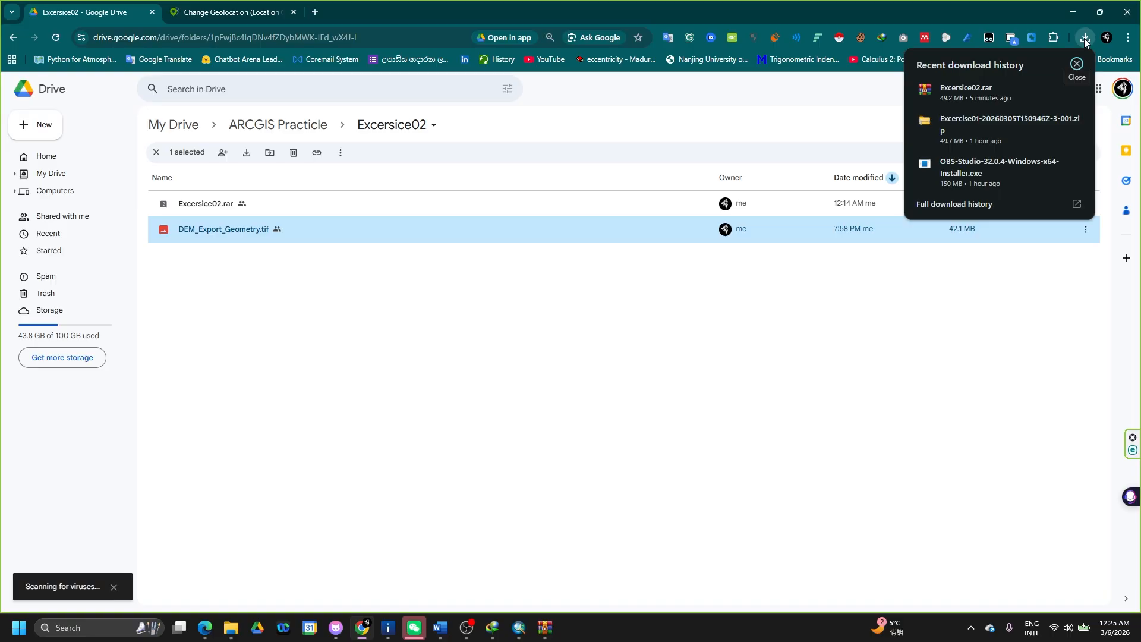
click(886, 392)
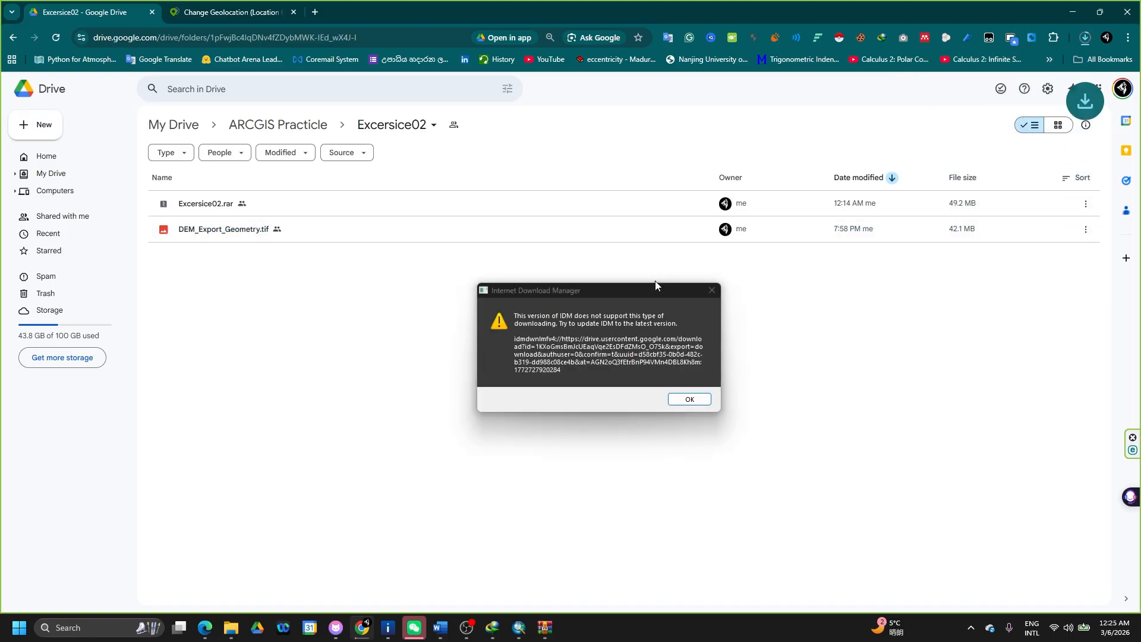
click(712, 290)
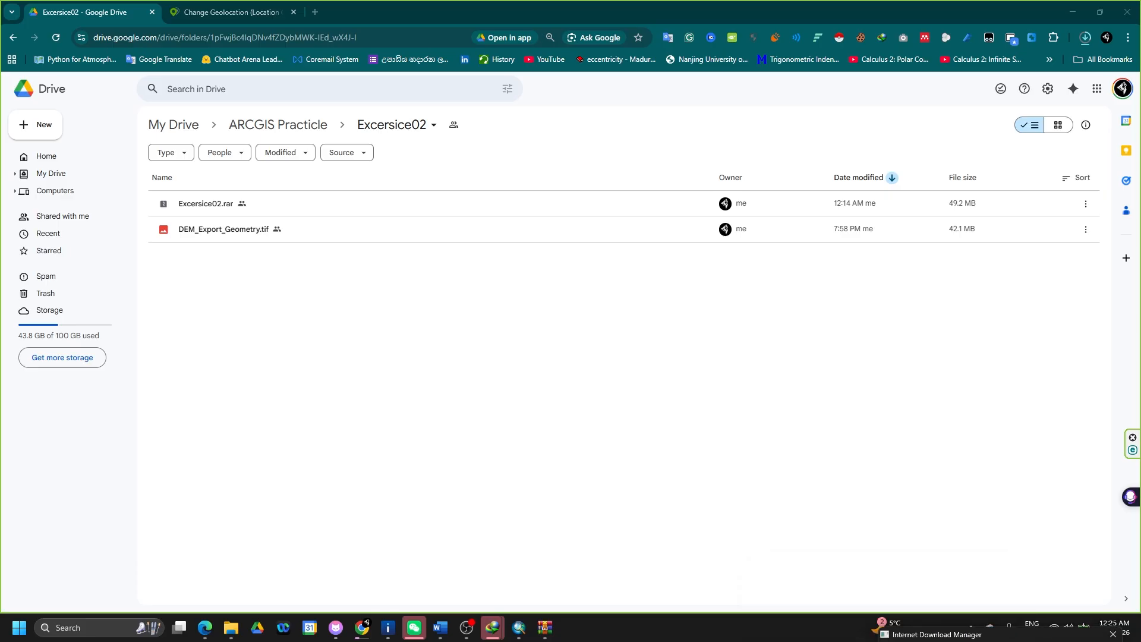
click(1086, 38)
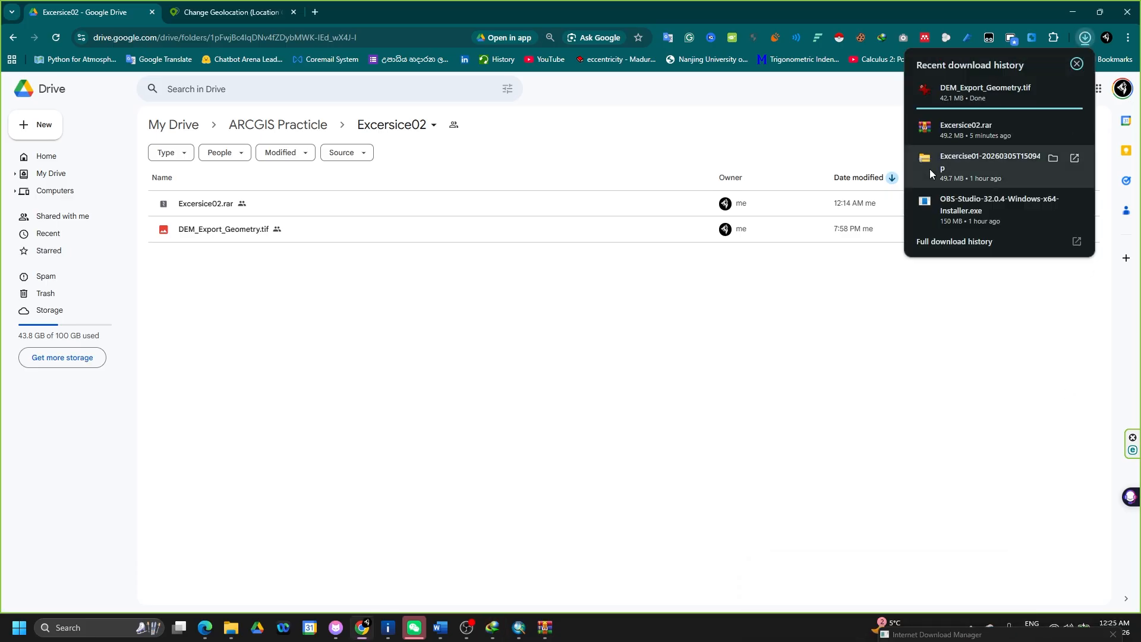
- Paste DEM_Export_Geometry.tif into D:\CMBFOTPrac\Ex02\Excercise02 and return to ArcMap
click(1053, 90)
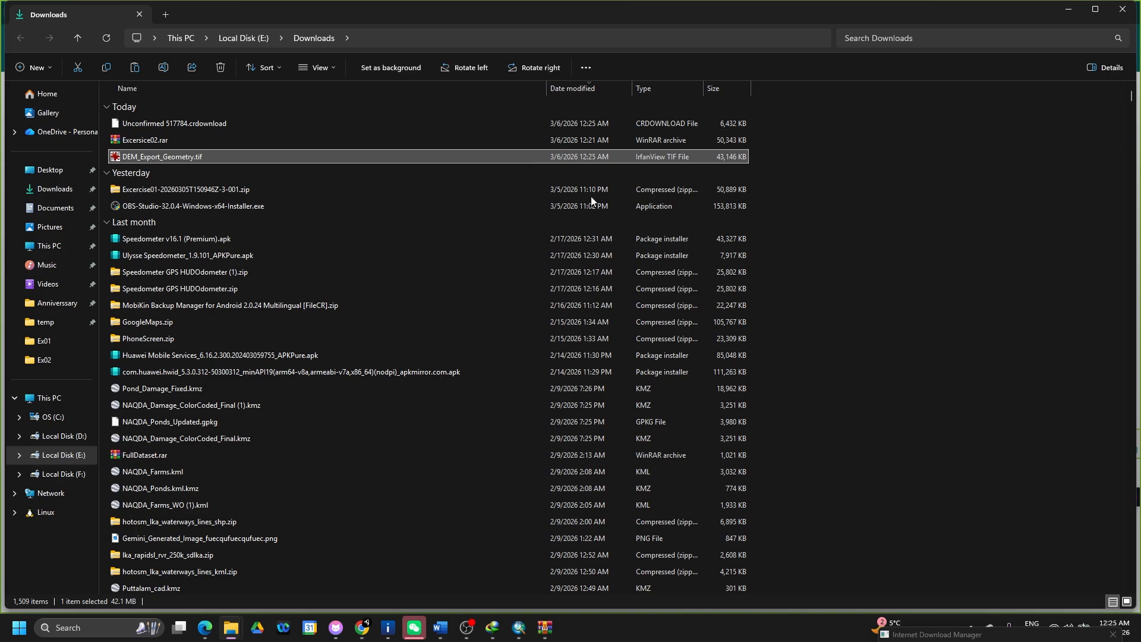
key(alt+Tab)
key(alt+Tab)
key(alt+Tab)
key(alt+Tab)
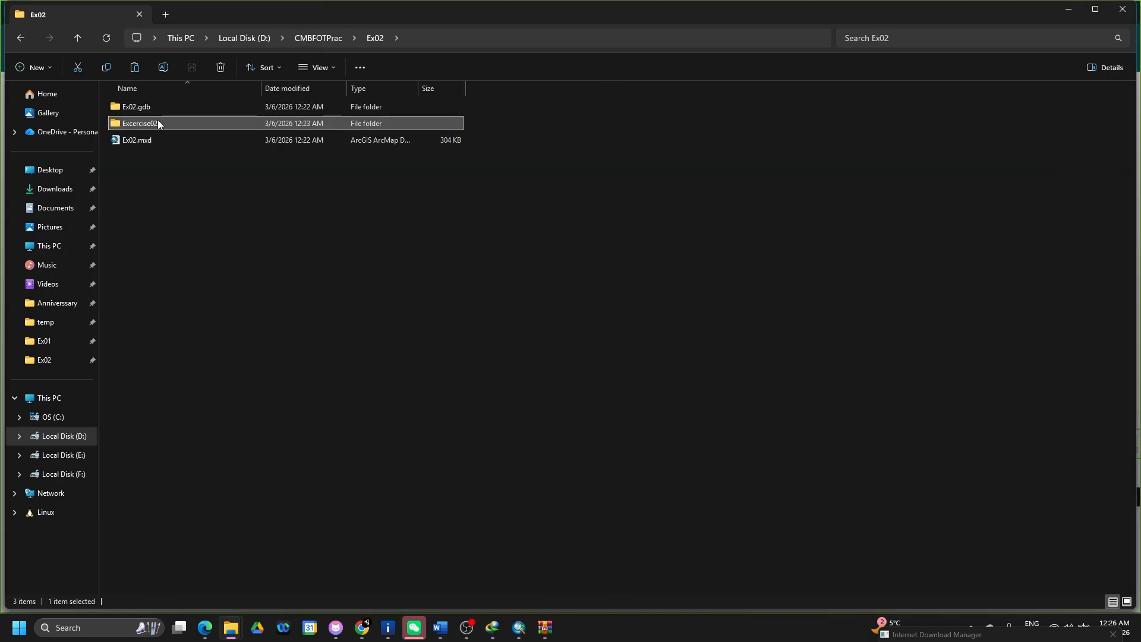
double_click(153, 123)
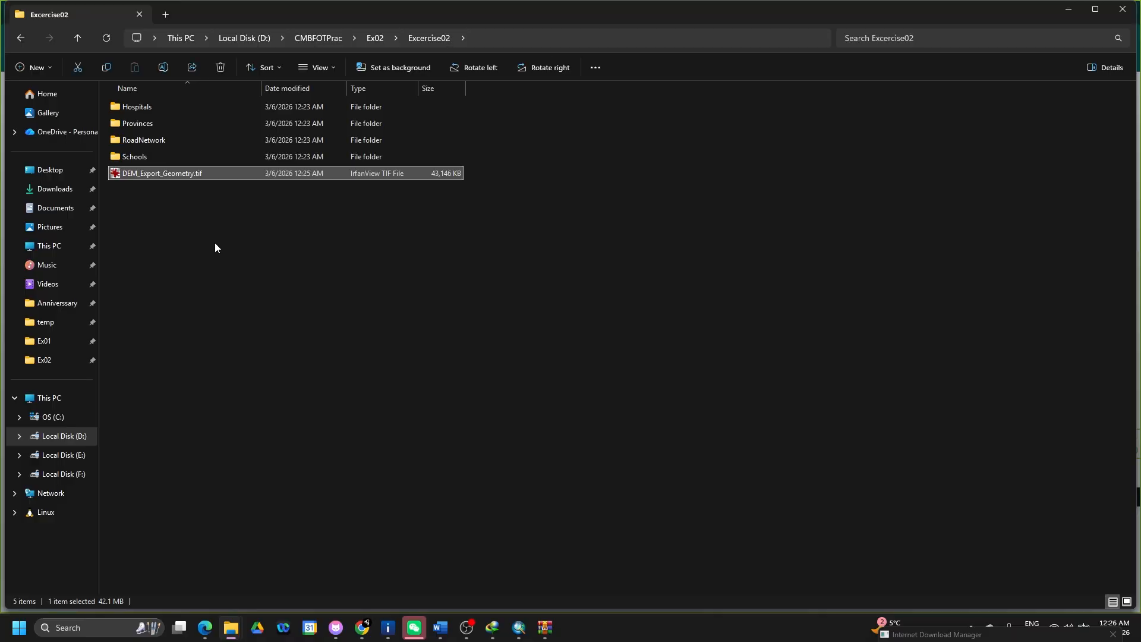
key(alt+Tab)
key(alt+Tab)
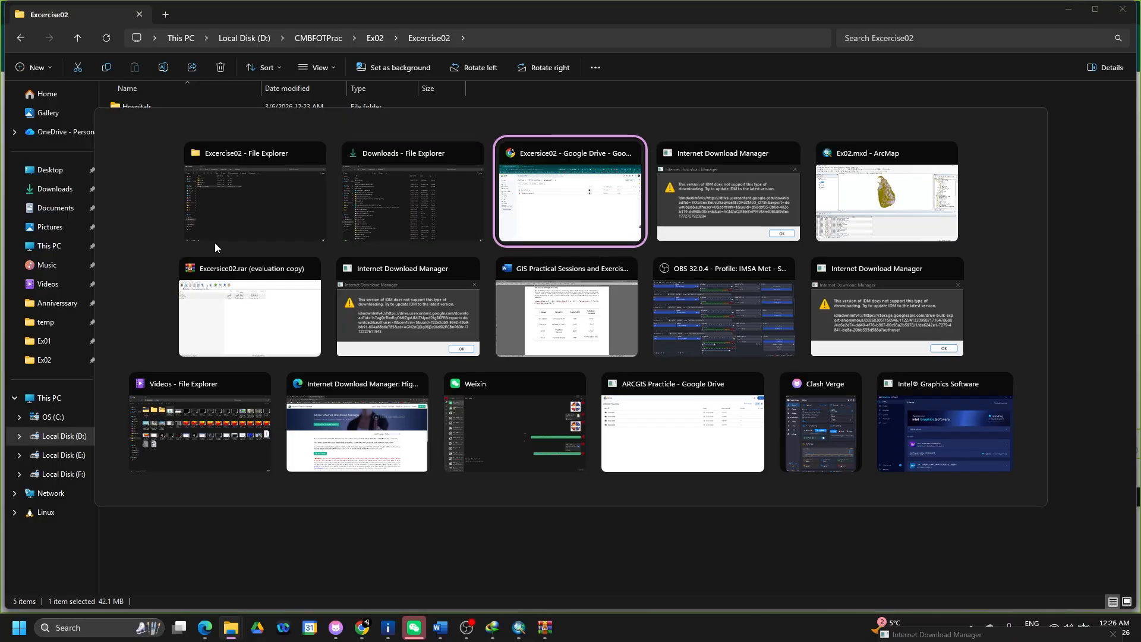
key(alt+Tab)
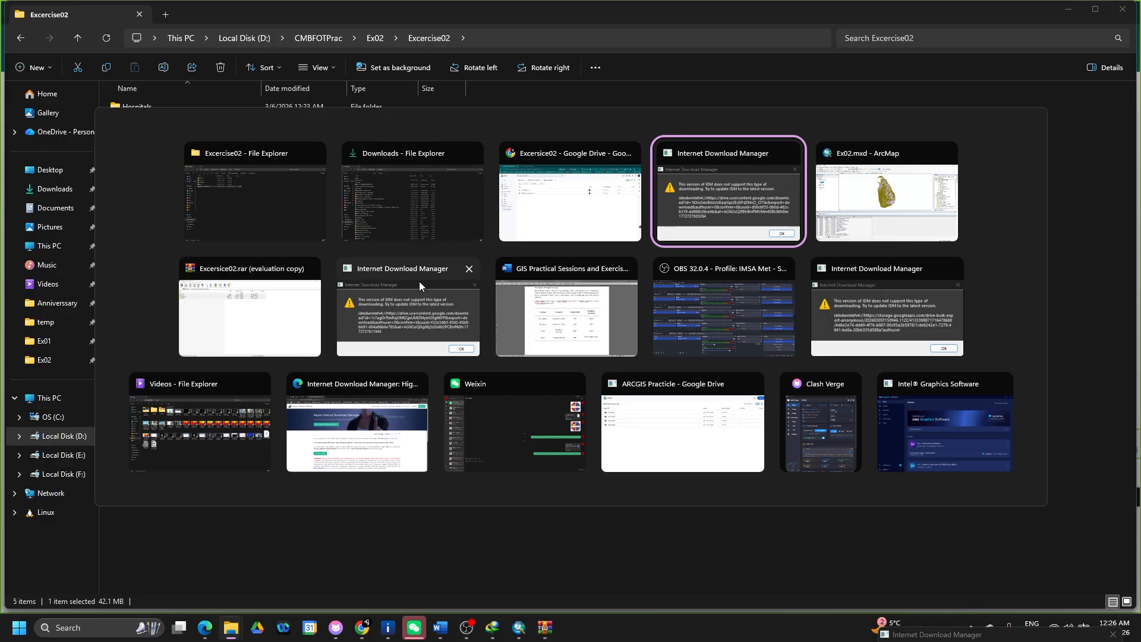
key(alt+Tab)
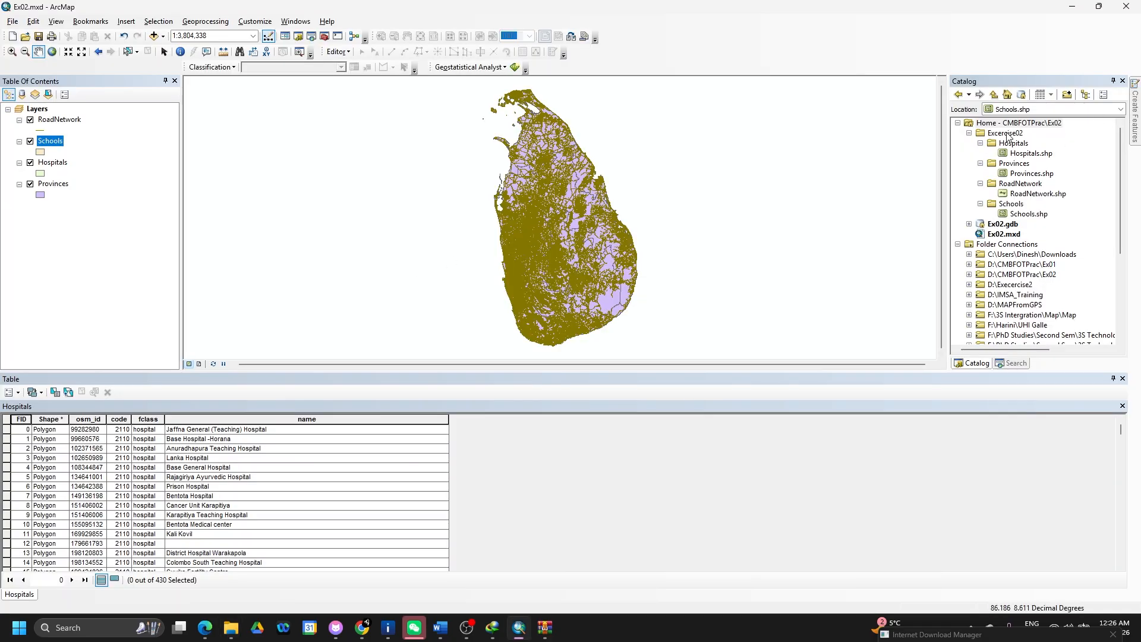
- Refresh the Excercise02 folder in Catalog and drag DEM_Export_Geometry.tif onto the map
right_click(1013, 123)
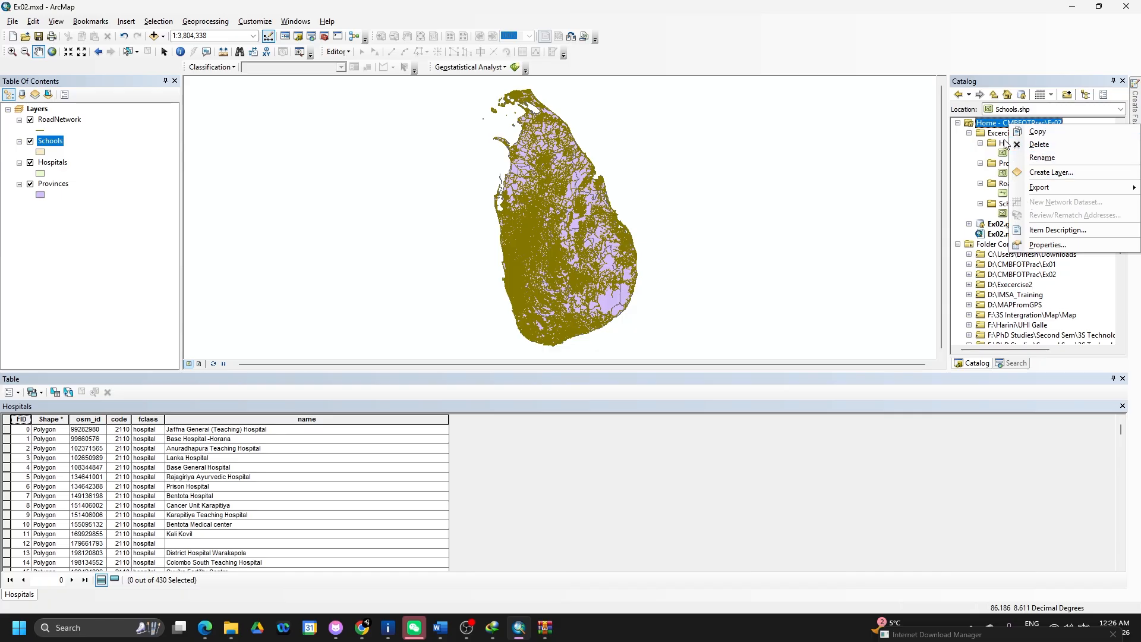
right_click(993, 135)
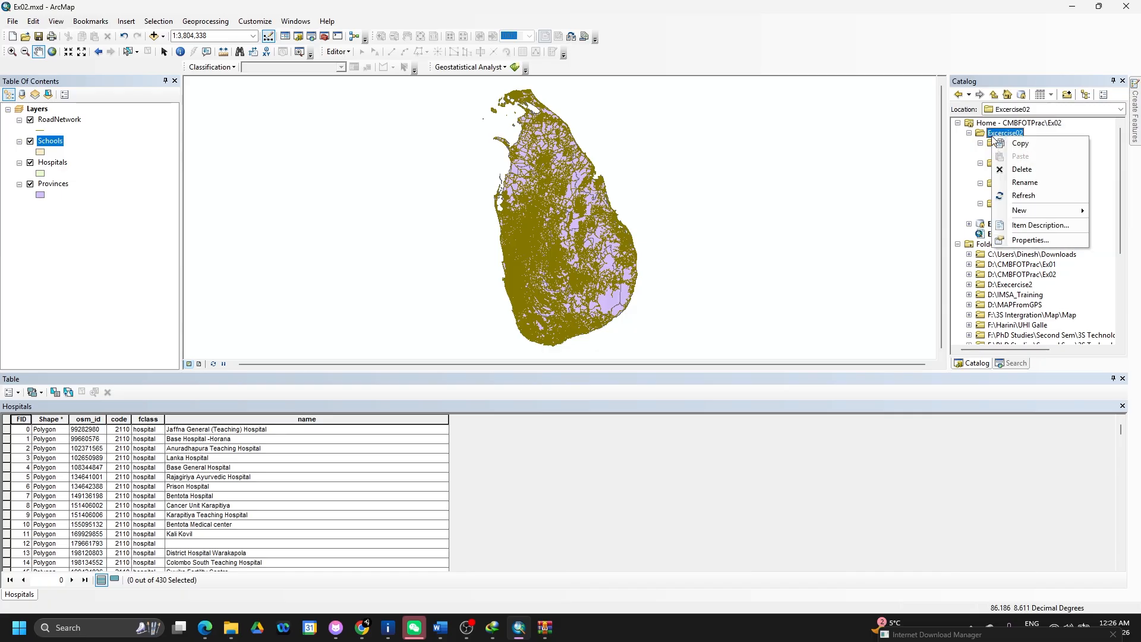
click(1014, 198)
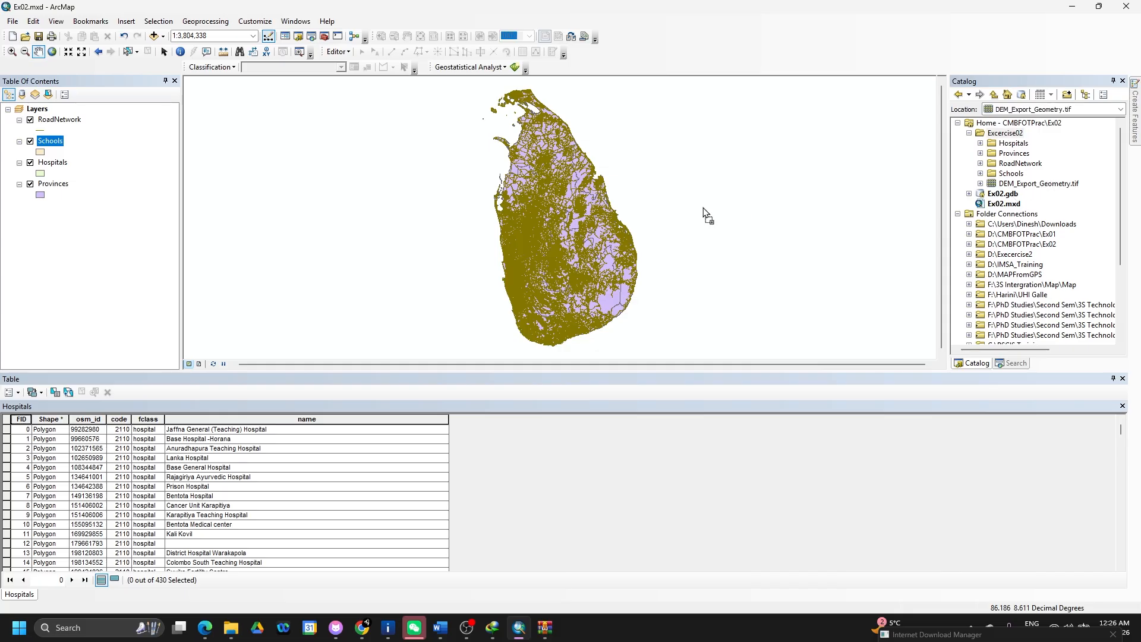
drag(708, 216, 668, 205)
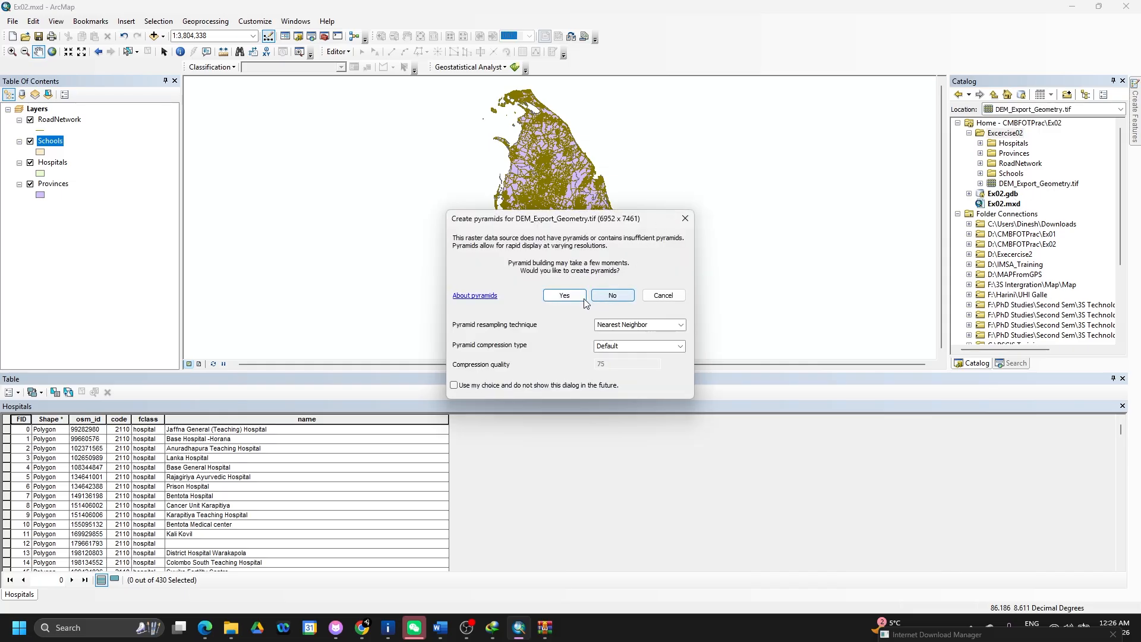
- Build the raster's pyramids with Cubic Convolution resampling and LZ77 compression
click(619, 322)
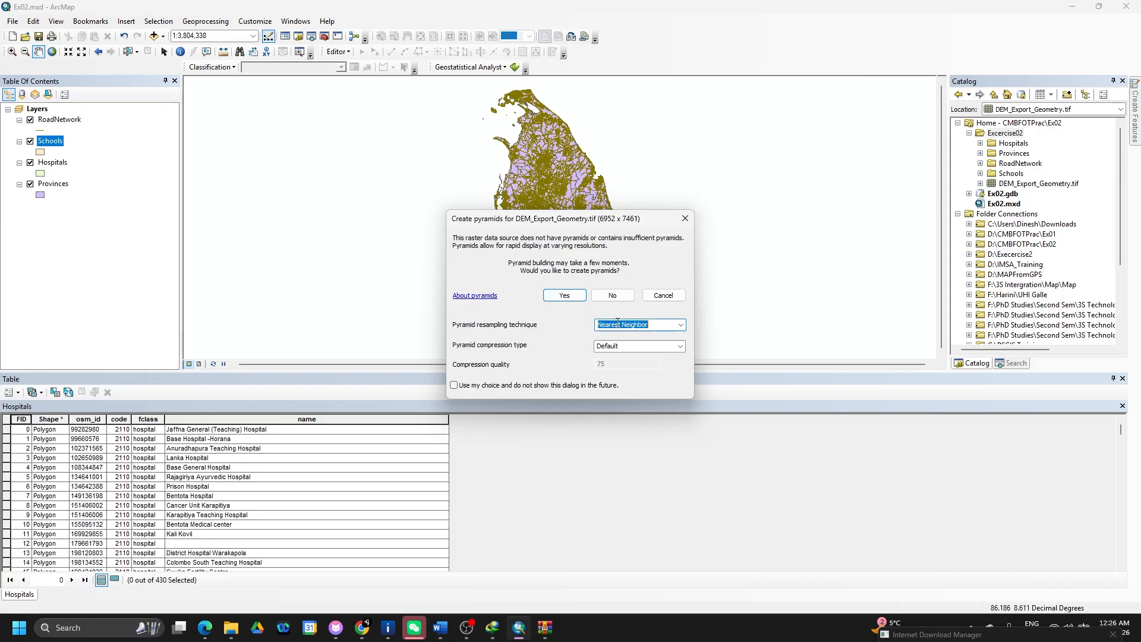
click(680, 327)
click(658, 352)
click(681, 346)
click(681, 348)
click(681, 347)
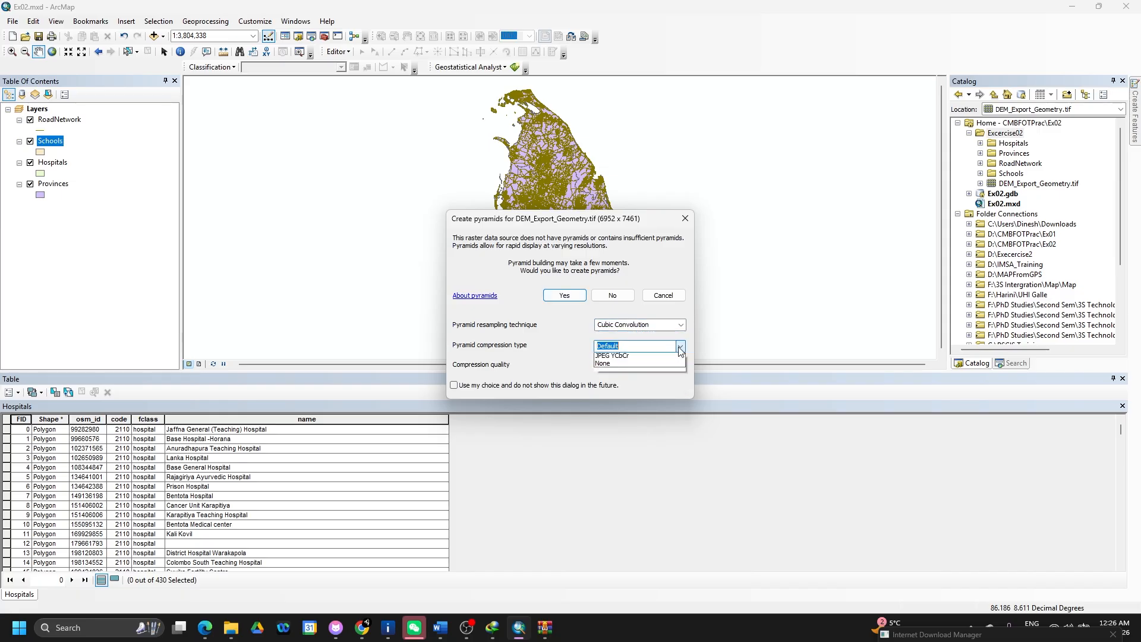
click(631, 365)
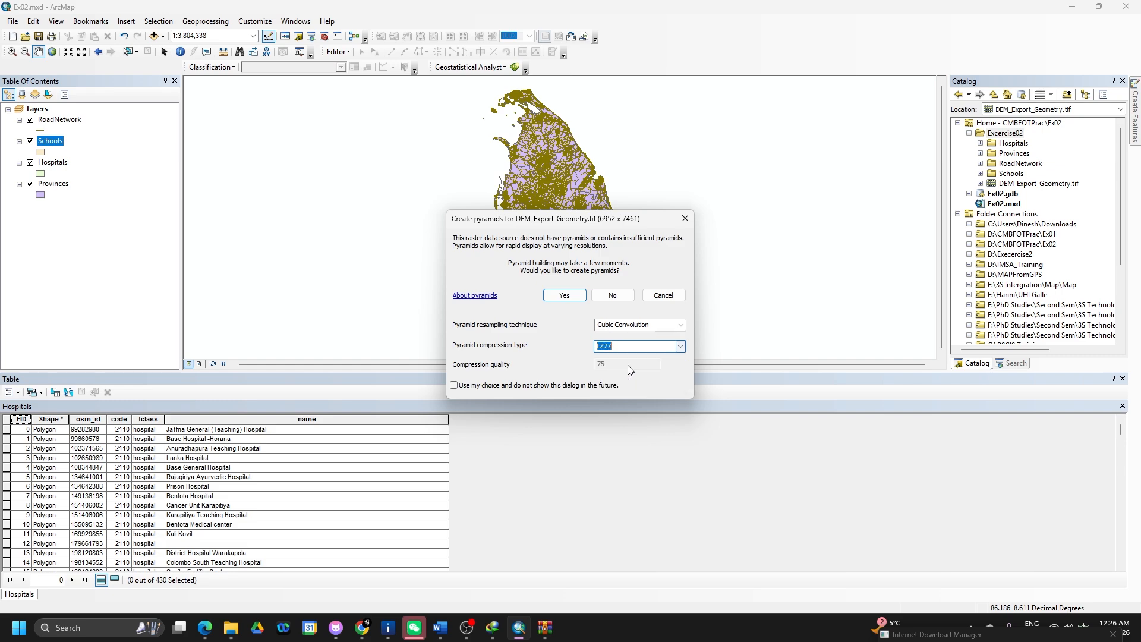
click(565, 296)
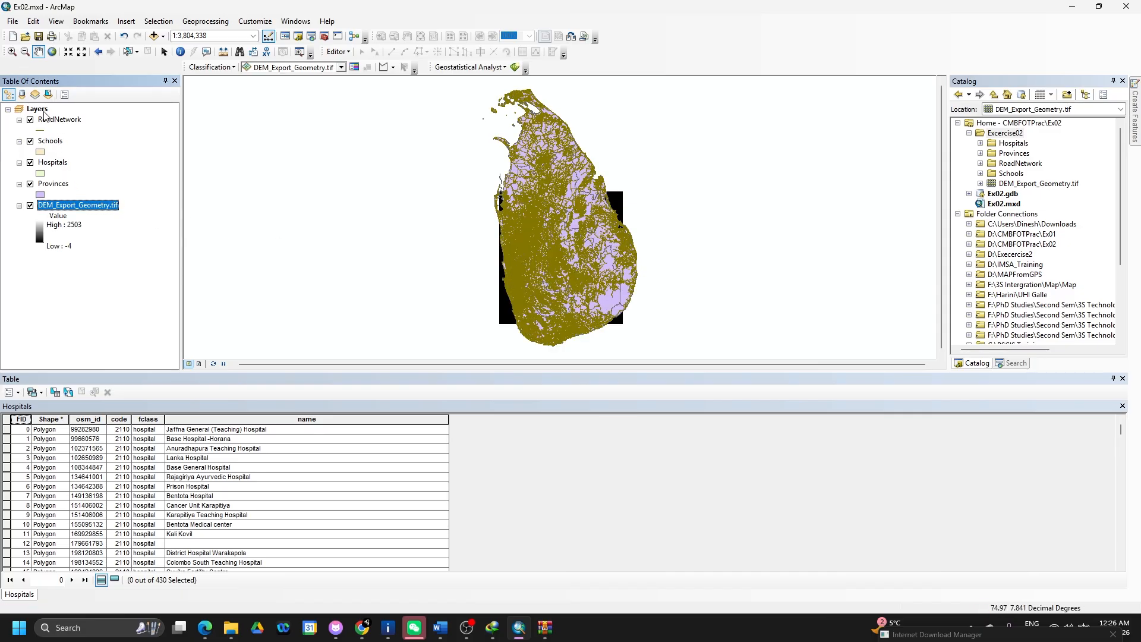
click(39, 110)
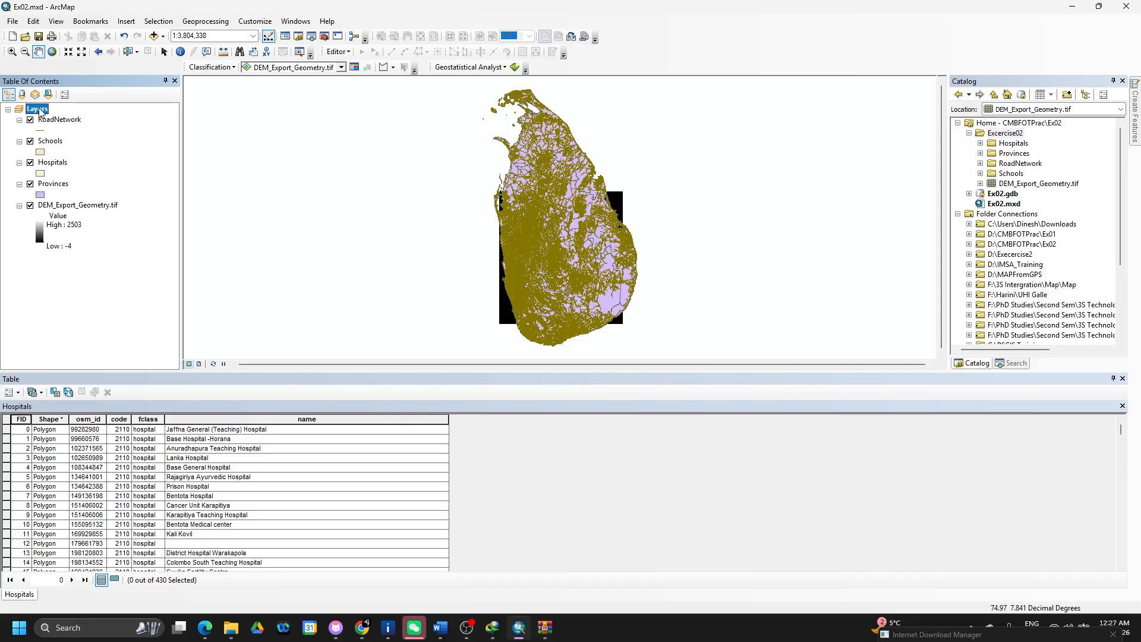
- Read through the Step-by-Step workflow in the Word lab document
key(alt+Tab)
key(alt+Tab)
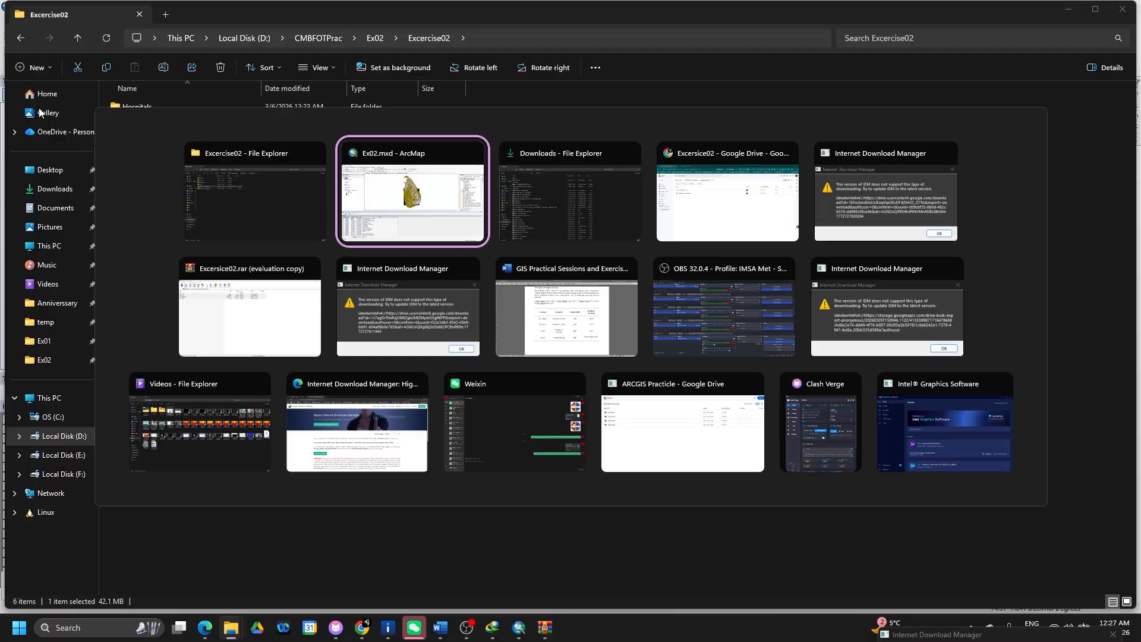
key(alt+Tab)
key(alt+Tab)
key(alt+Tab)
key(alt+Tab)
key(alt+Tab)
key(alt+Tab)
key(alt+Tab)
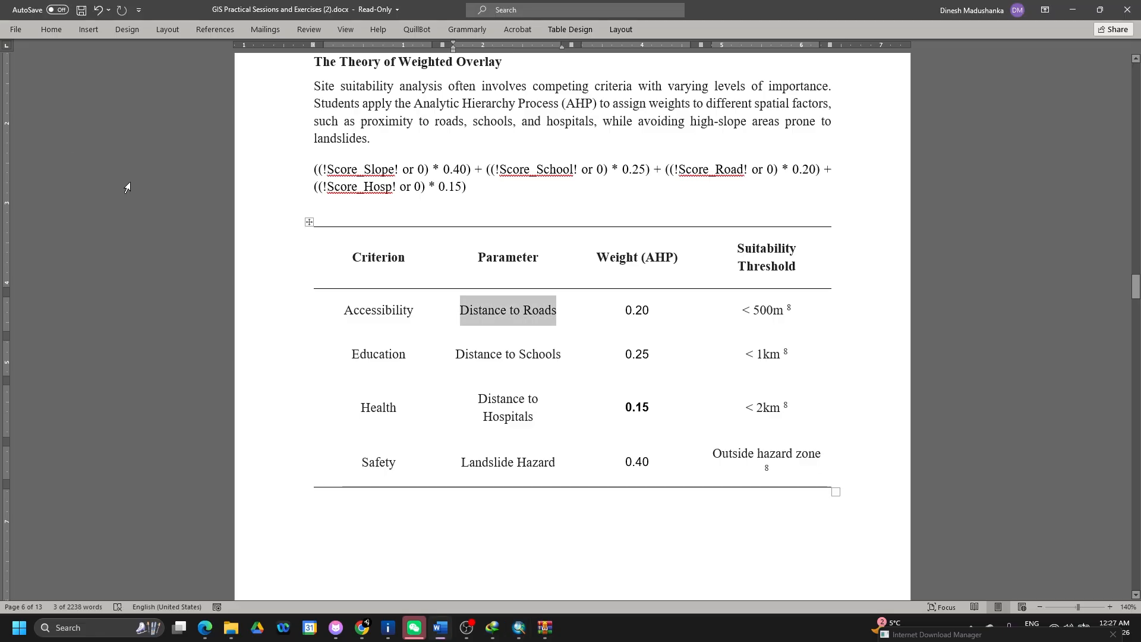
scroll(127, 188, down, 8)
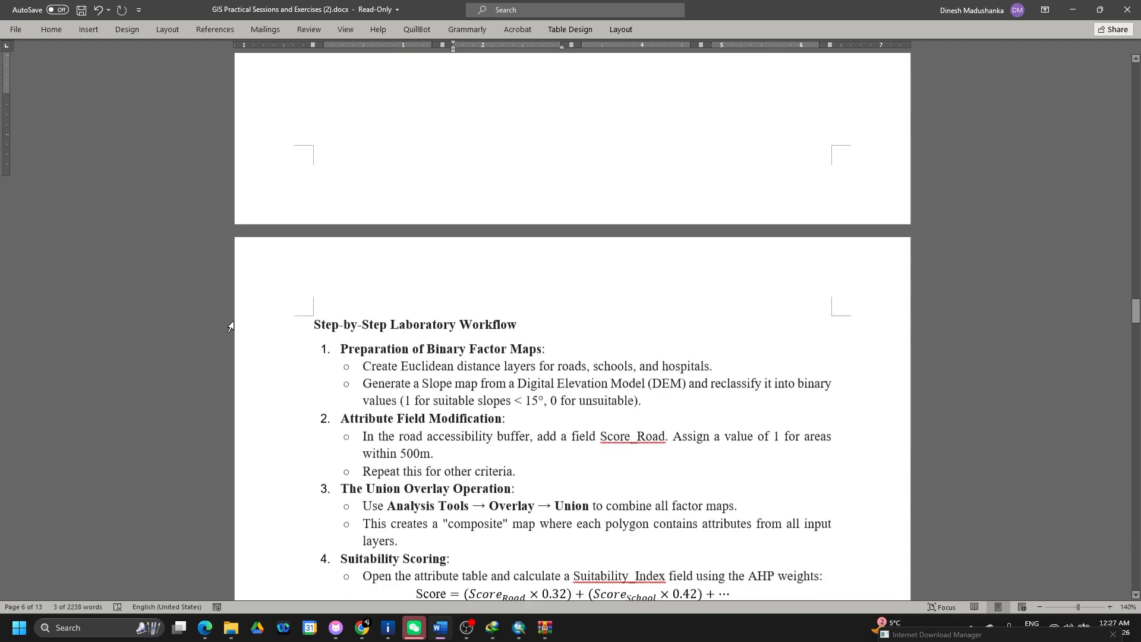
scroll(231, 326, down, 3)
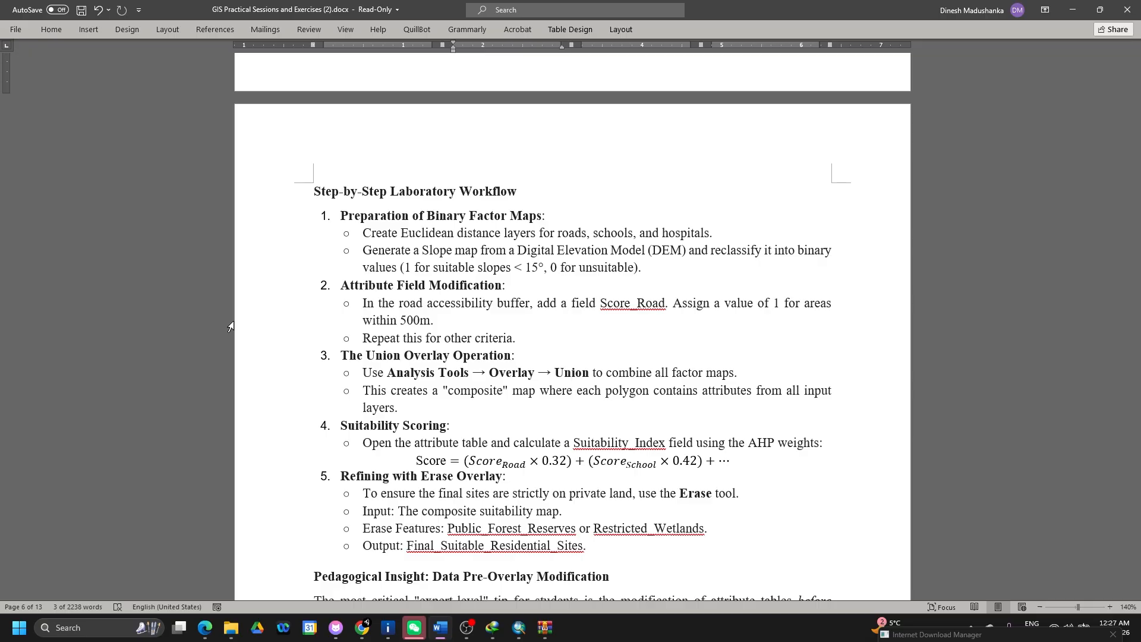
- Back in ArcMap, open the Provinces layer's attribute table
key(alt+Tab)
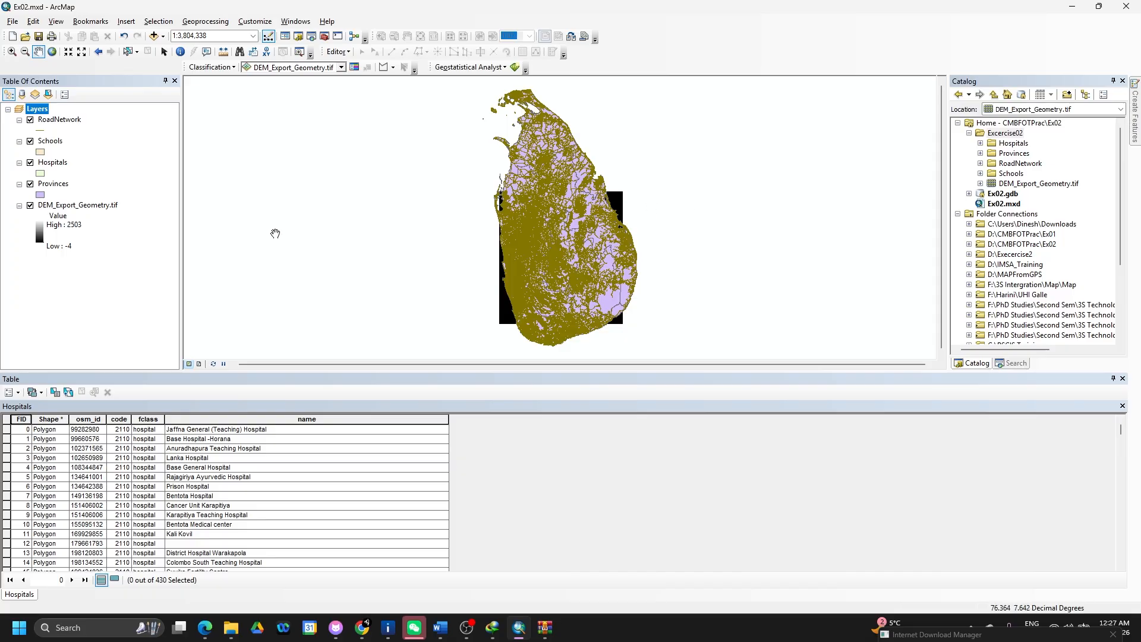
click(63, 185)
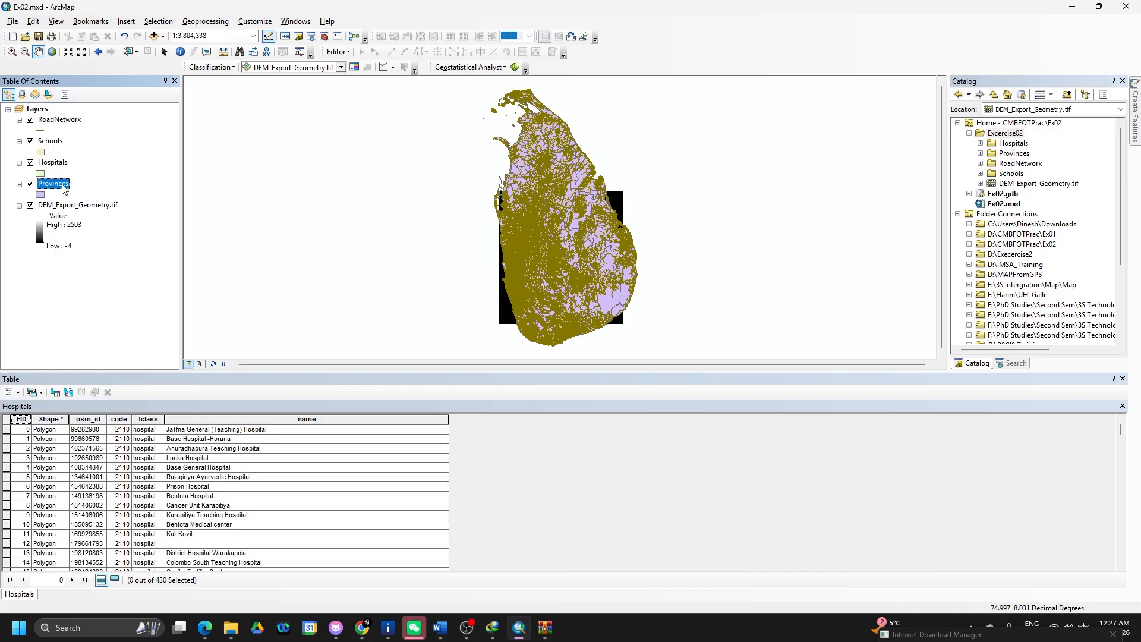
right_click(63, 185)
click(123, 222)
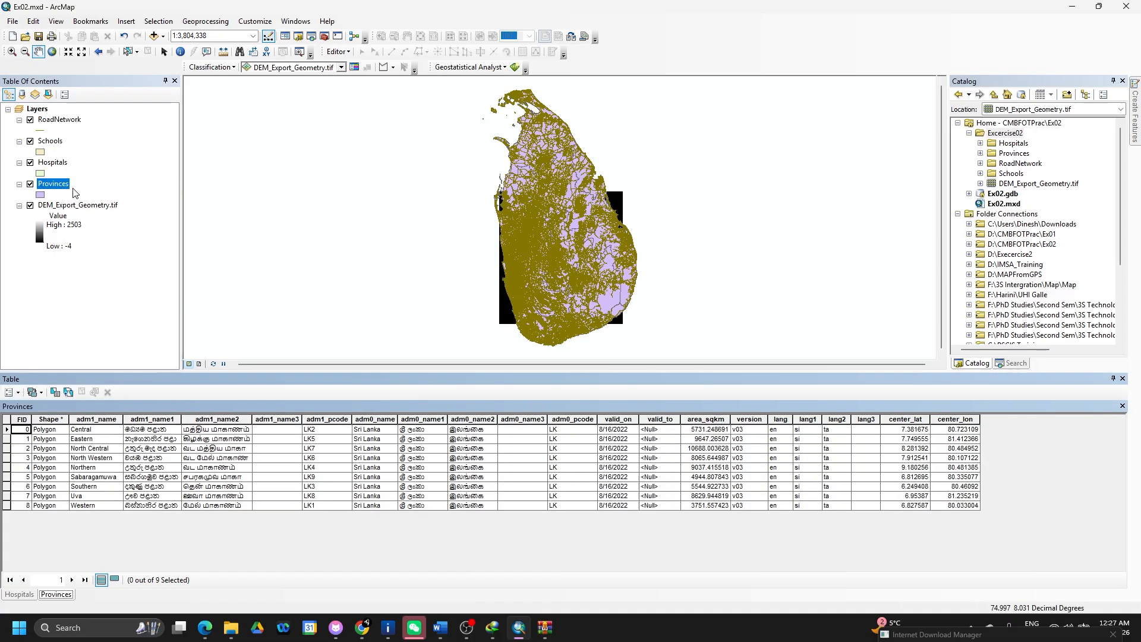
- Reopen the Provinces attribute table and select row 0, the Central province
right_click(58, 184)
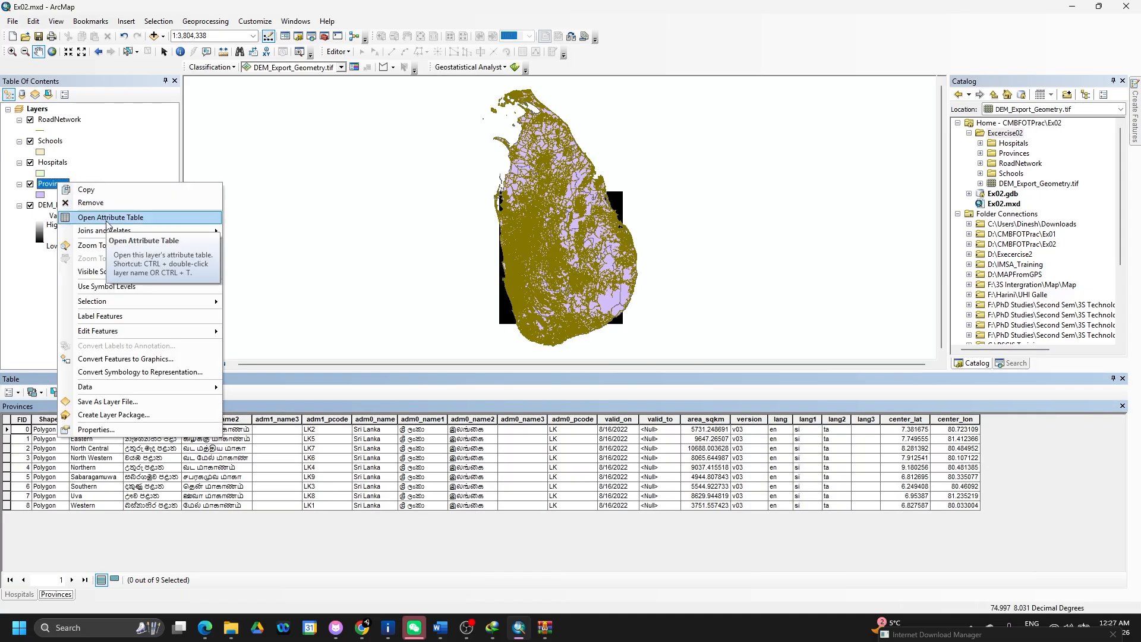
click(107, 223)
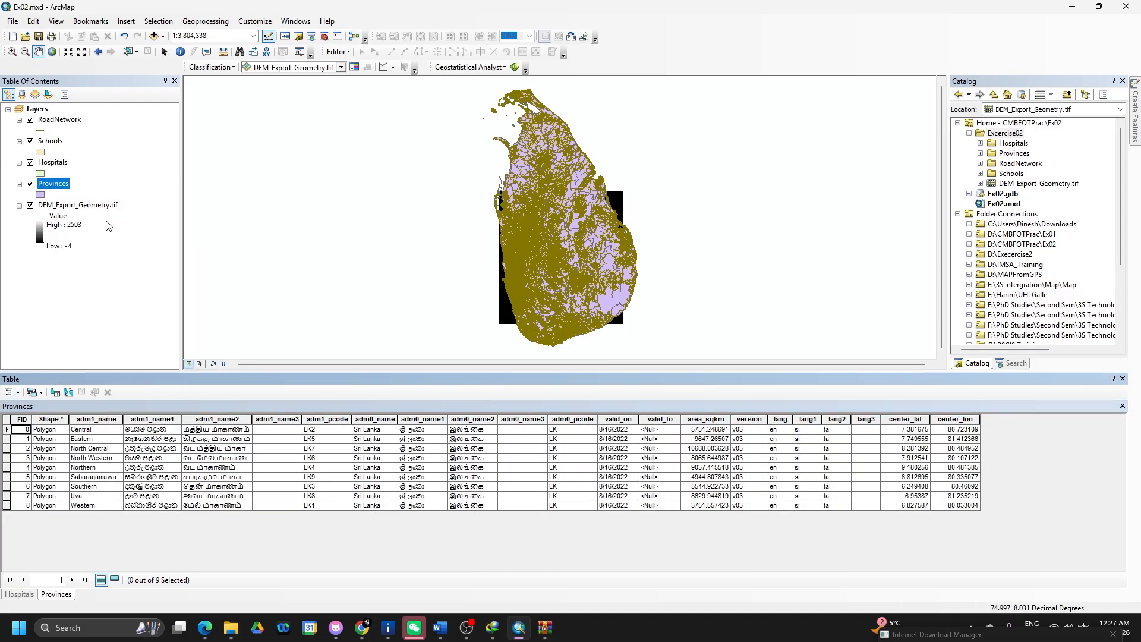
click(7, 430)
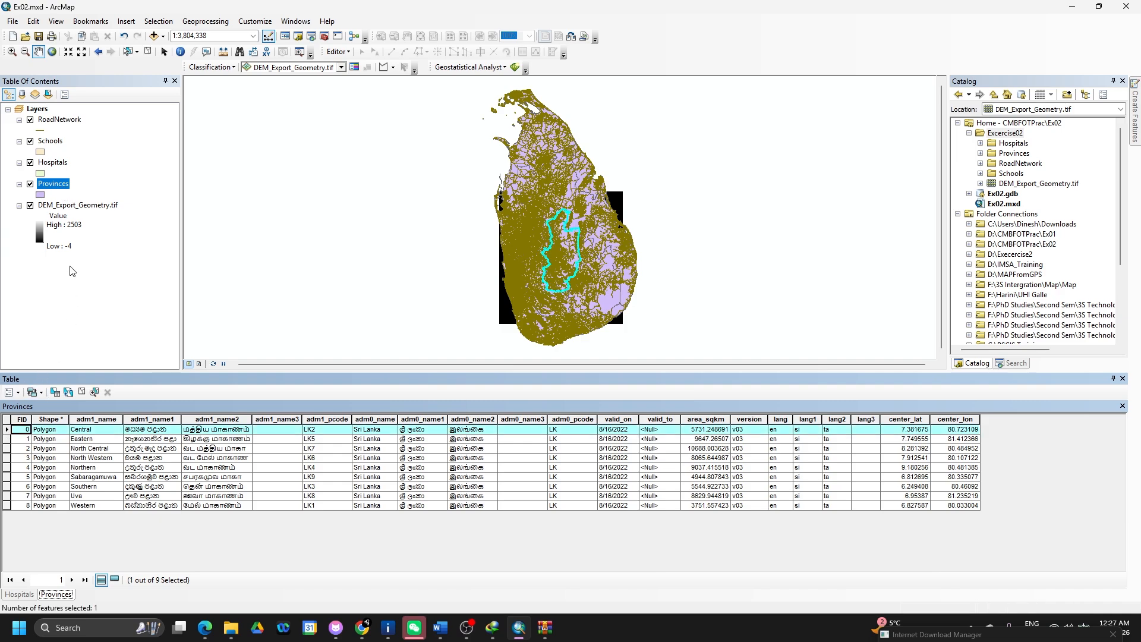
right_click(53, 186)
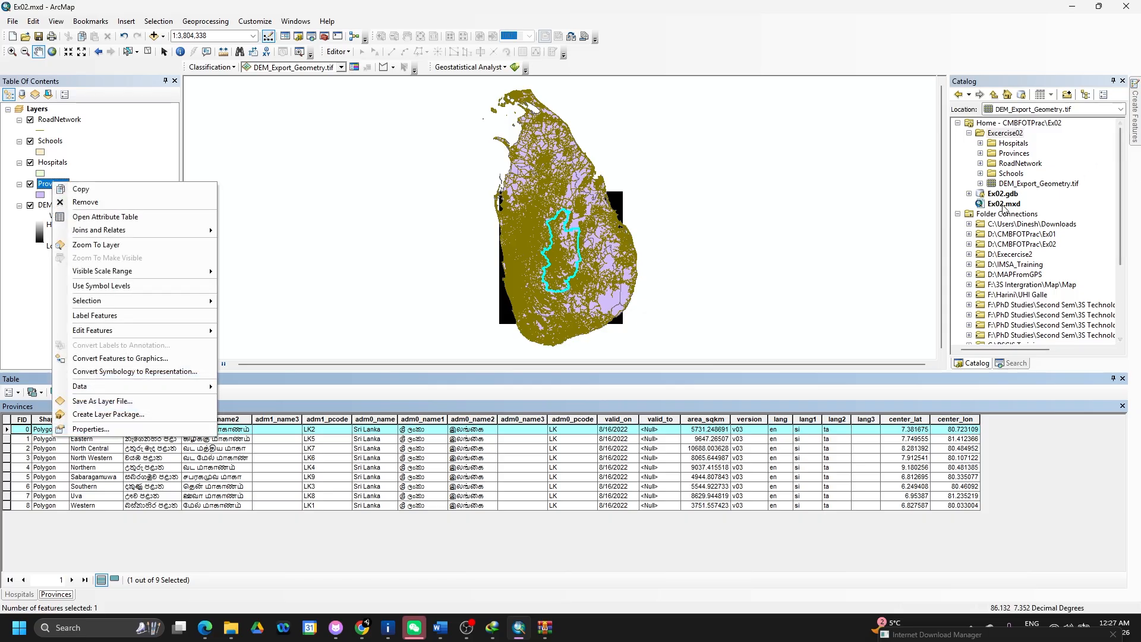
- Search for 'clip' and open the Clip (Analysis) tool
click(1014, 364)
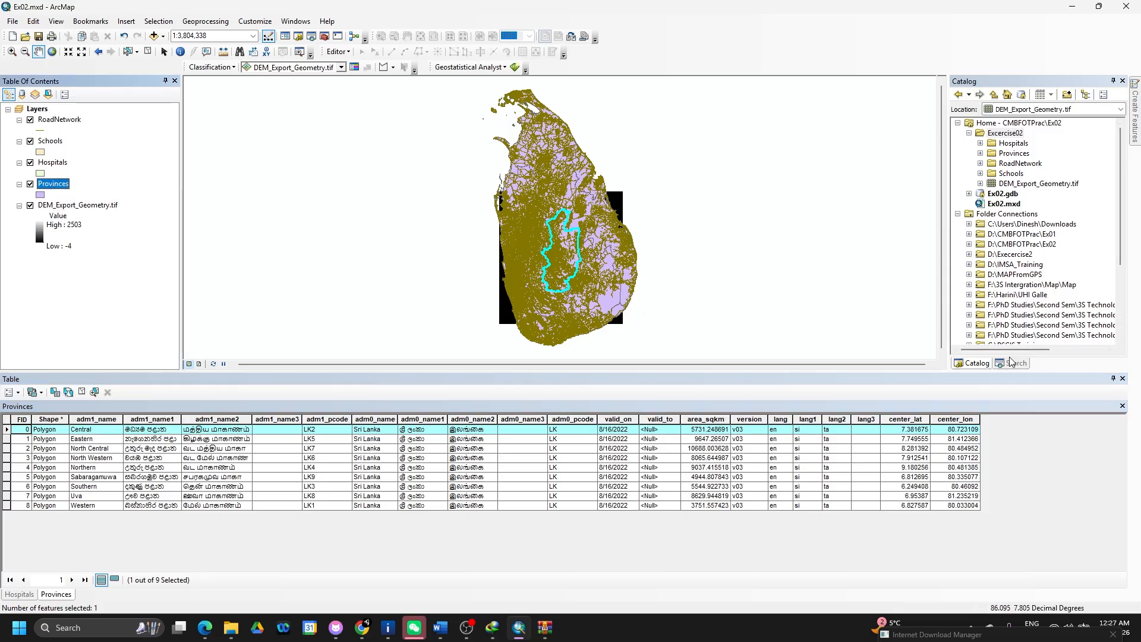
click(1011, 366)
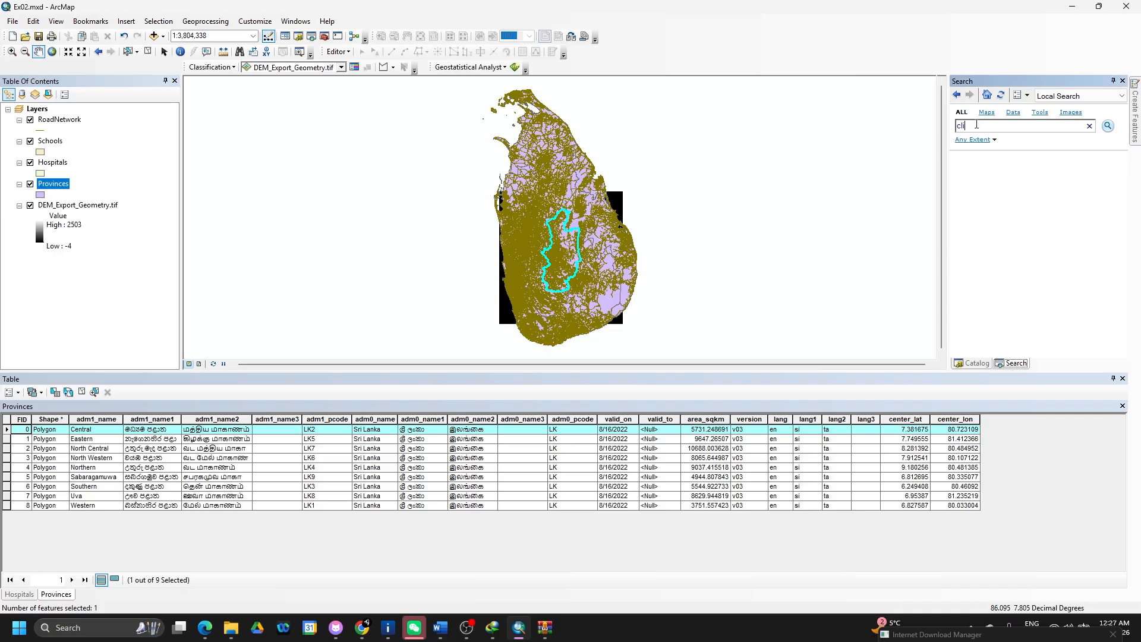
click(1108, 127)
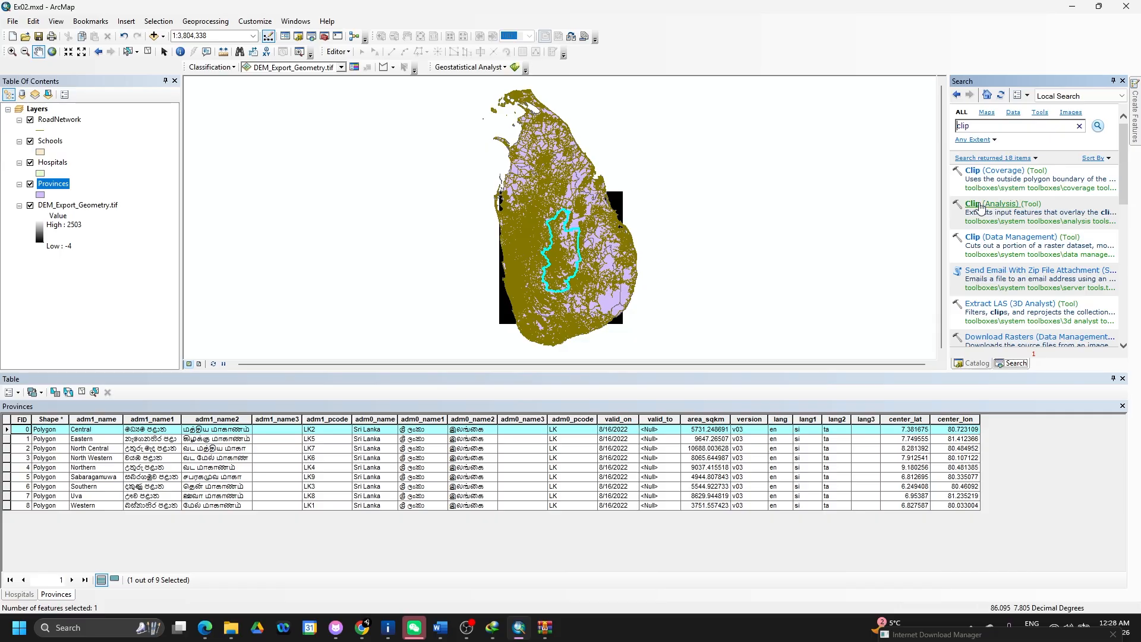
click(977, 203)
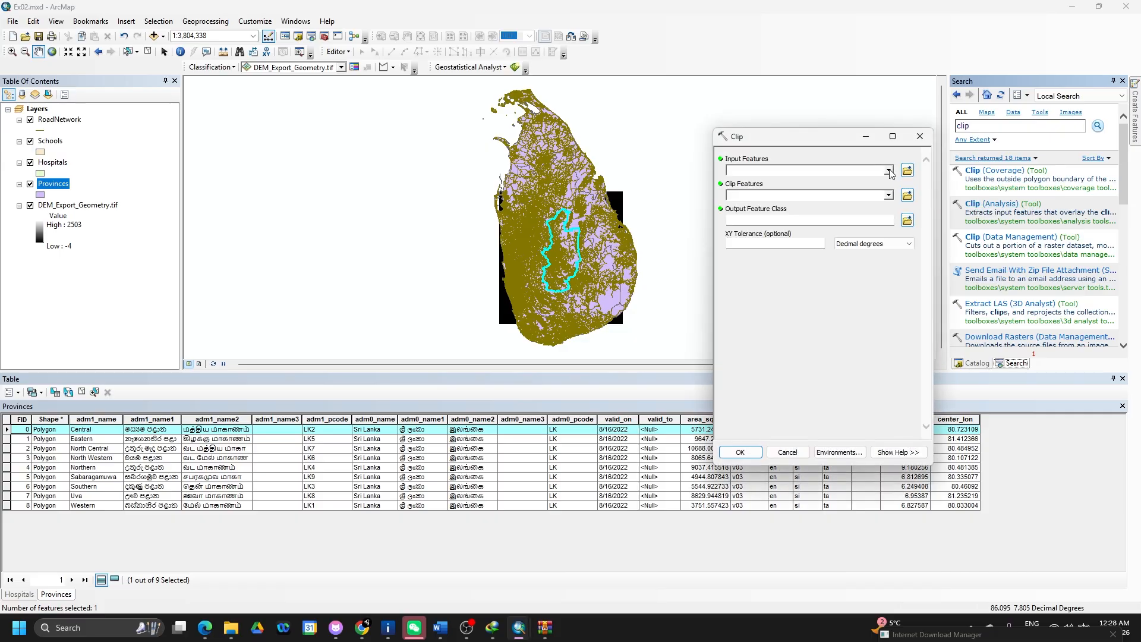
- Clip Provinces by the selected Central province, saving the output as Central_Province
click(889, 172)
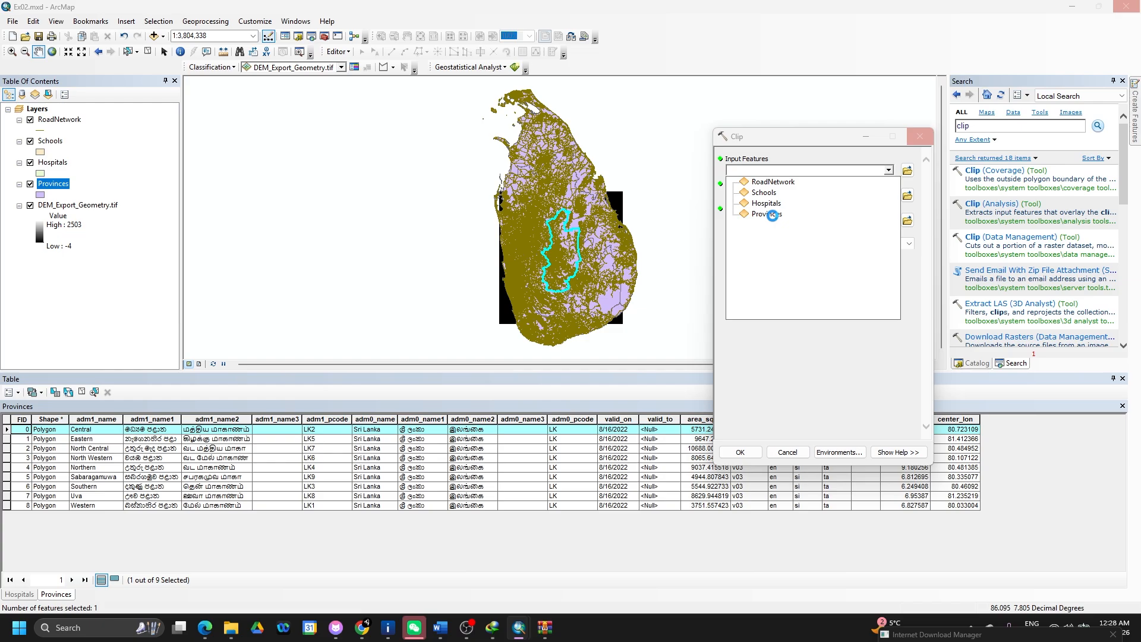
click(773, 214)
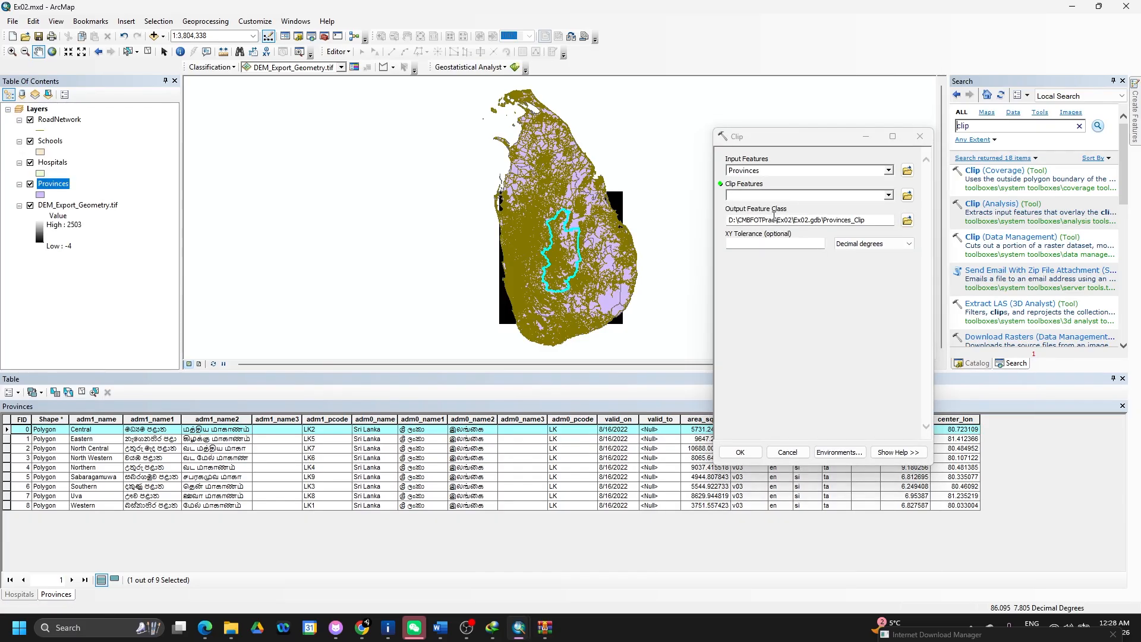
click(889, 195)
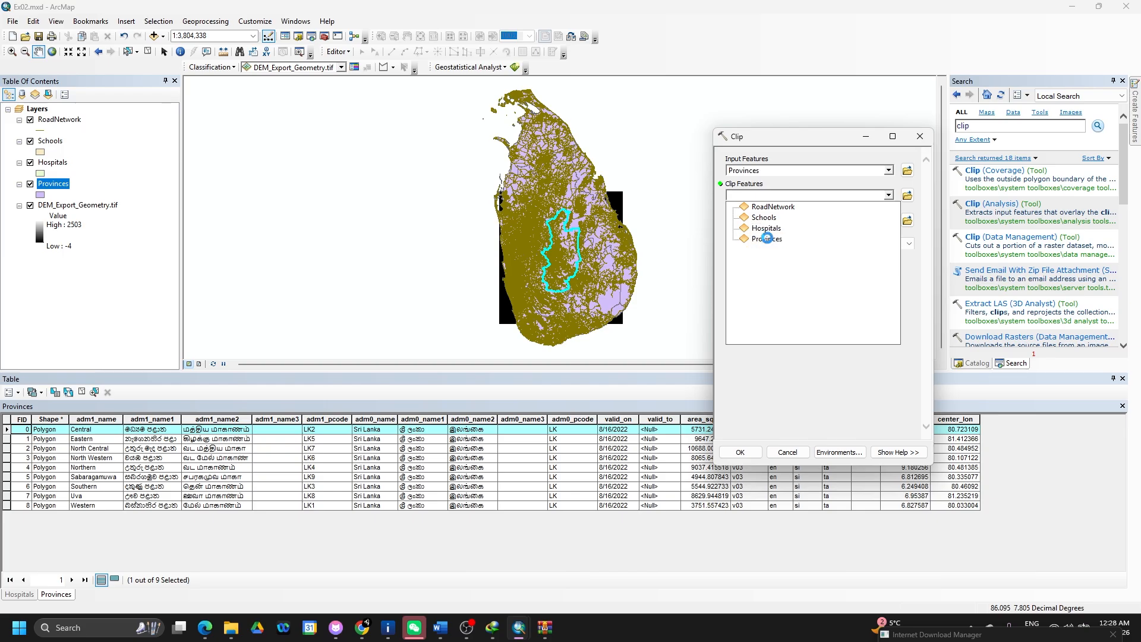
click(768, 239)
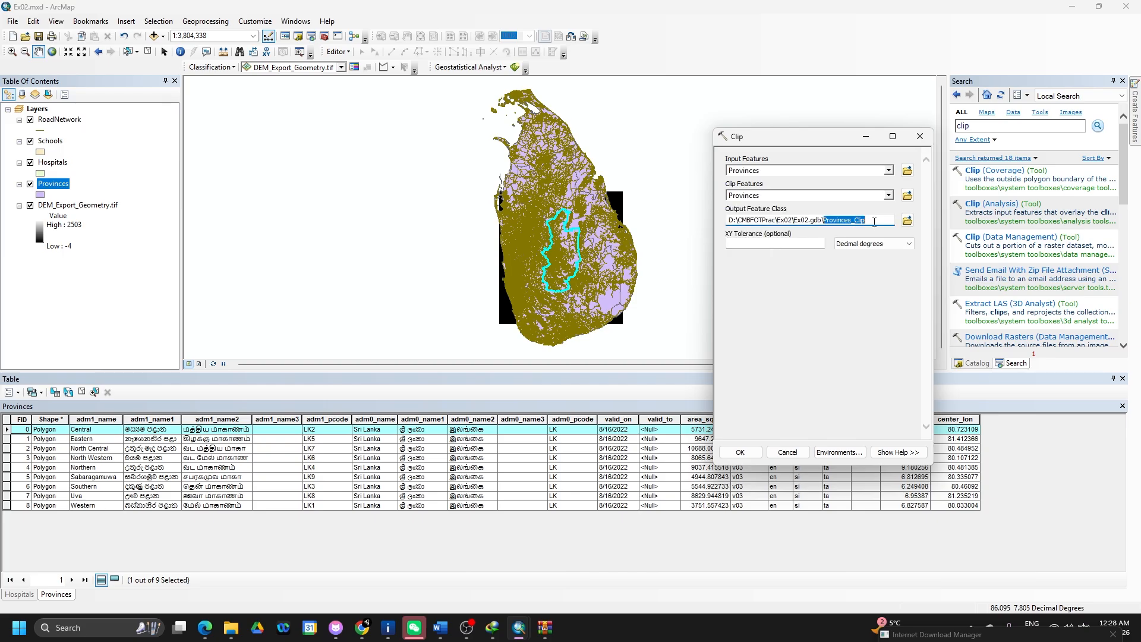
text(Central)
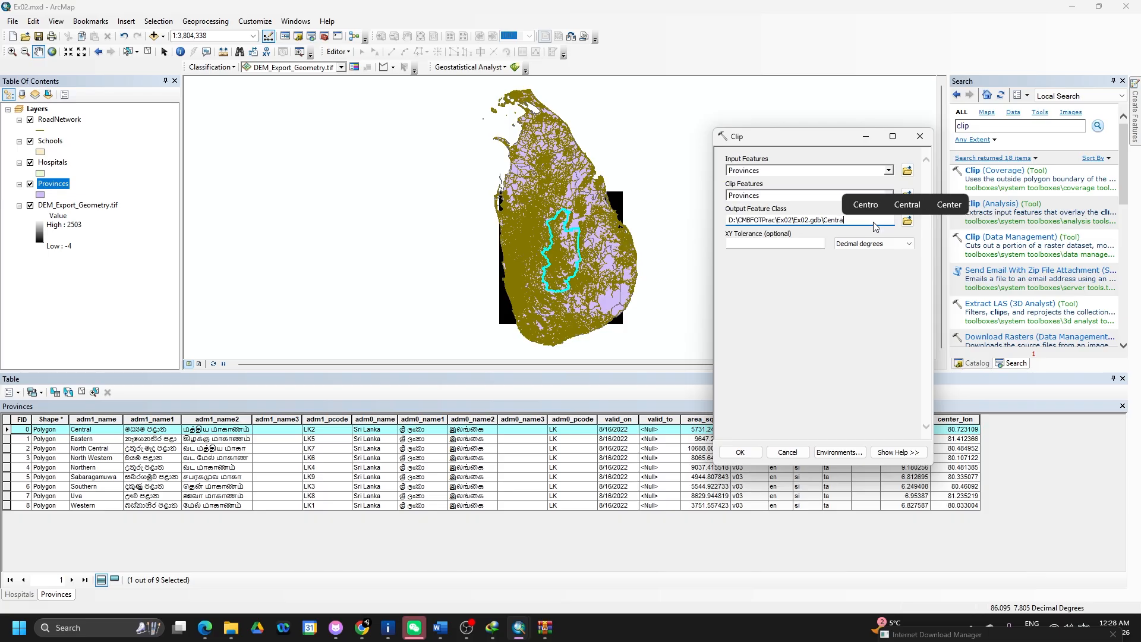
text(_)
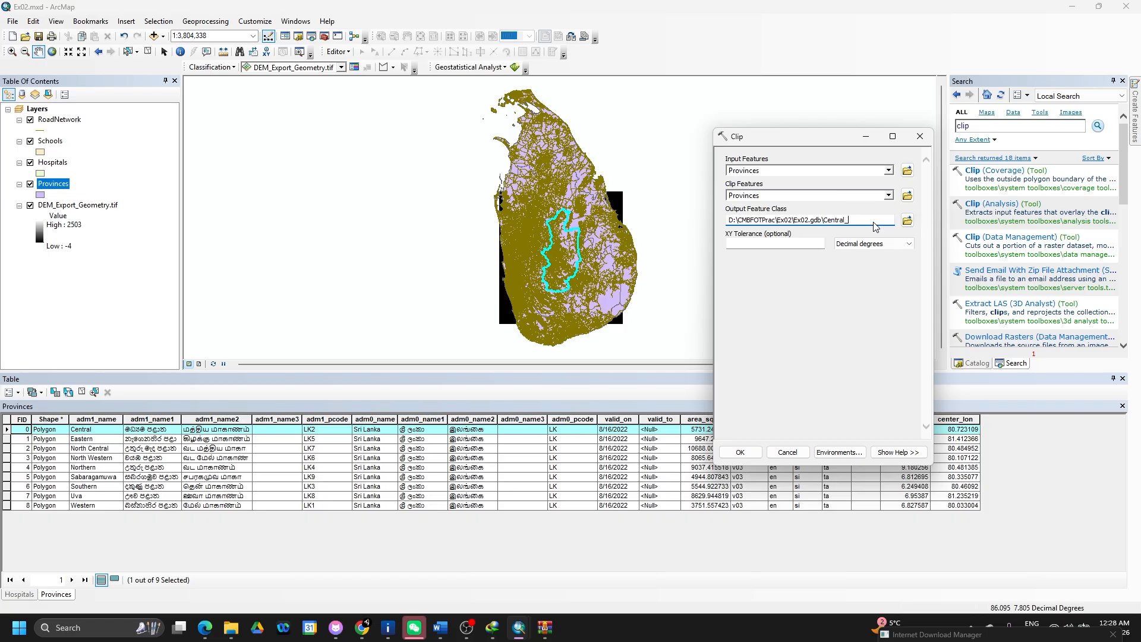
text(Province)
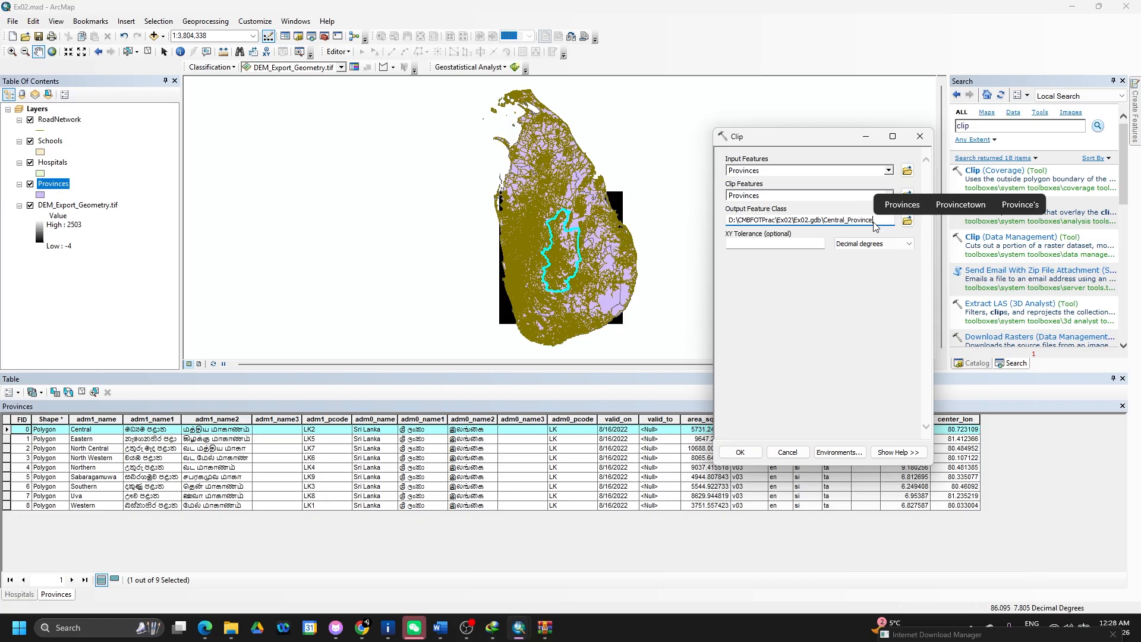
click(858, 317)
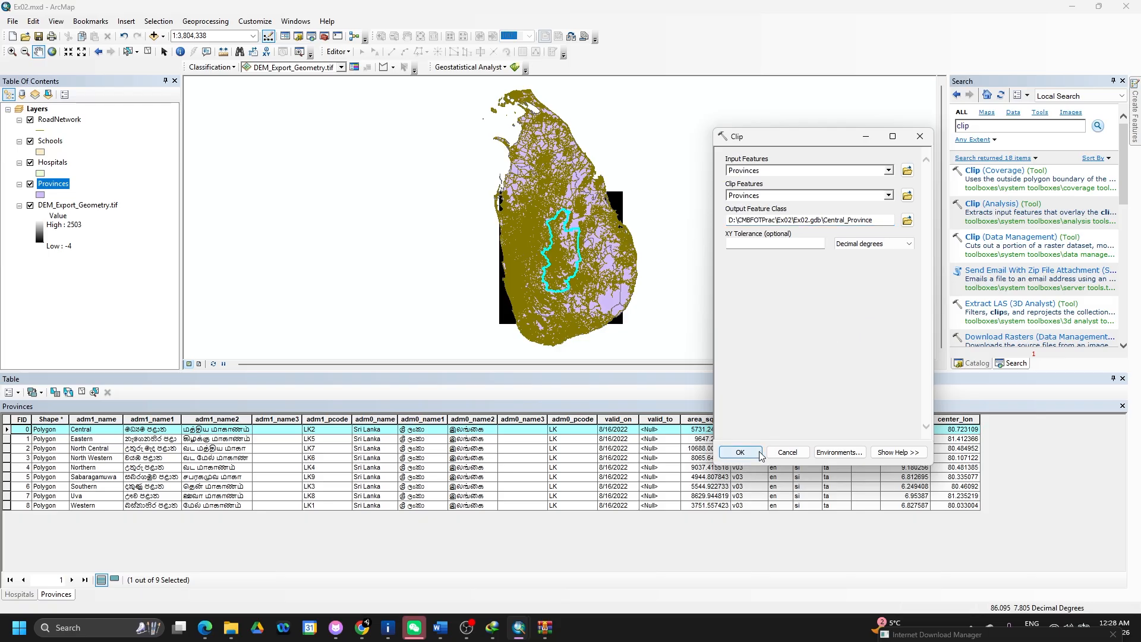
click(741, 454)
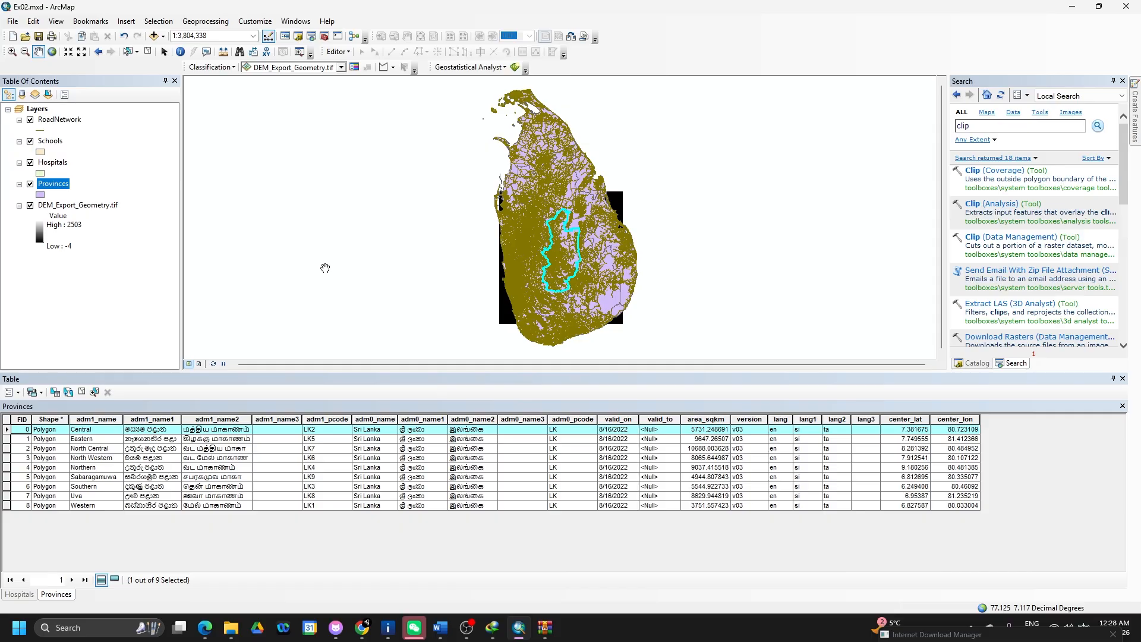
- Save the map, remove the Provinces layer and turn off the RoadNetwork layer
key(ctrl+s)
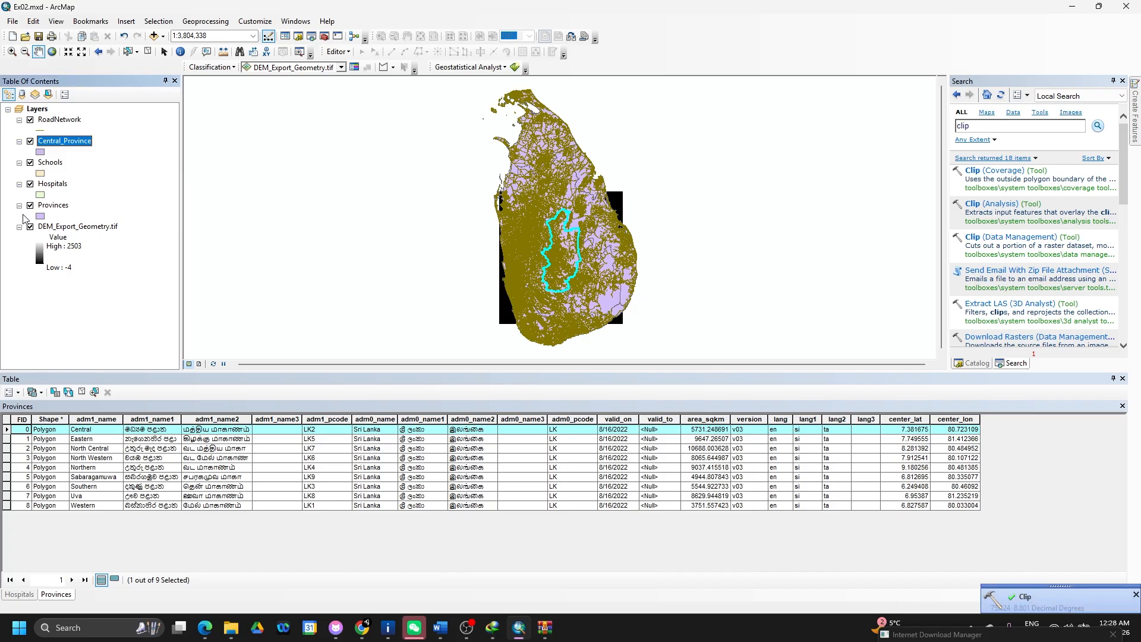
right_click(51, 209)
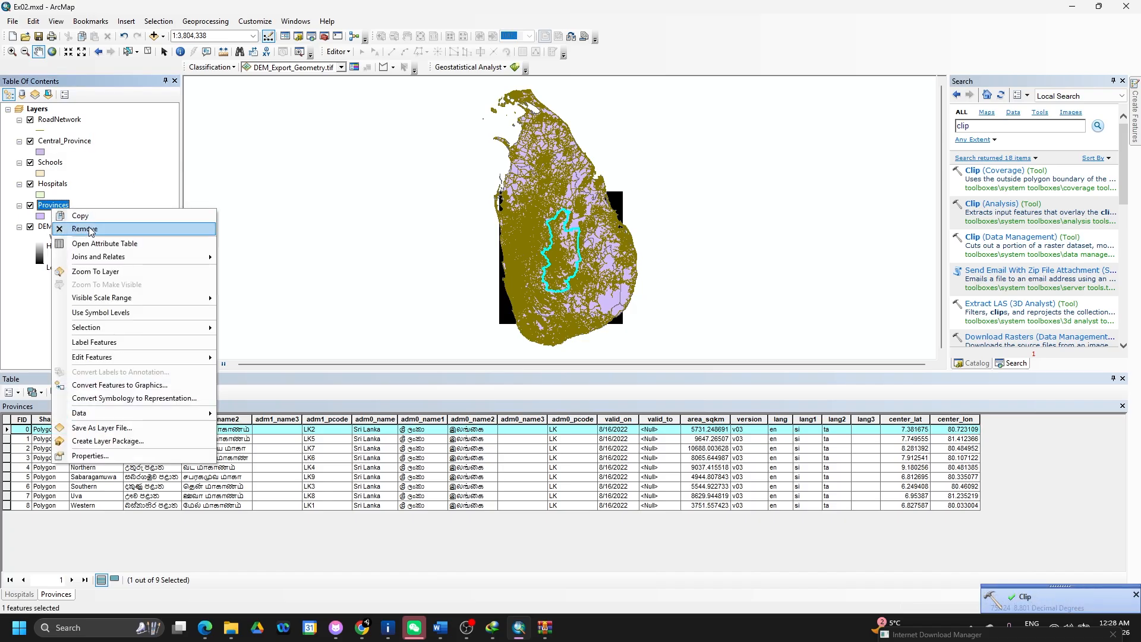
click(89, 227)
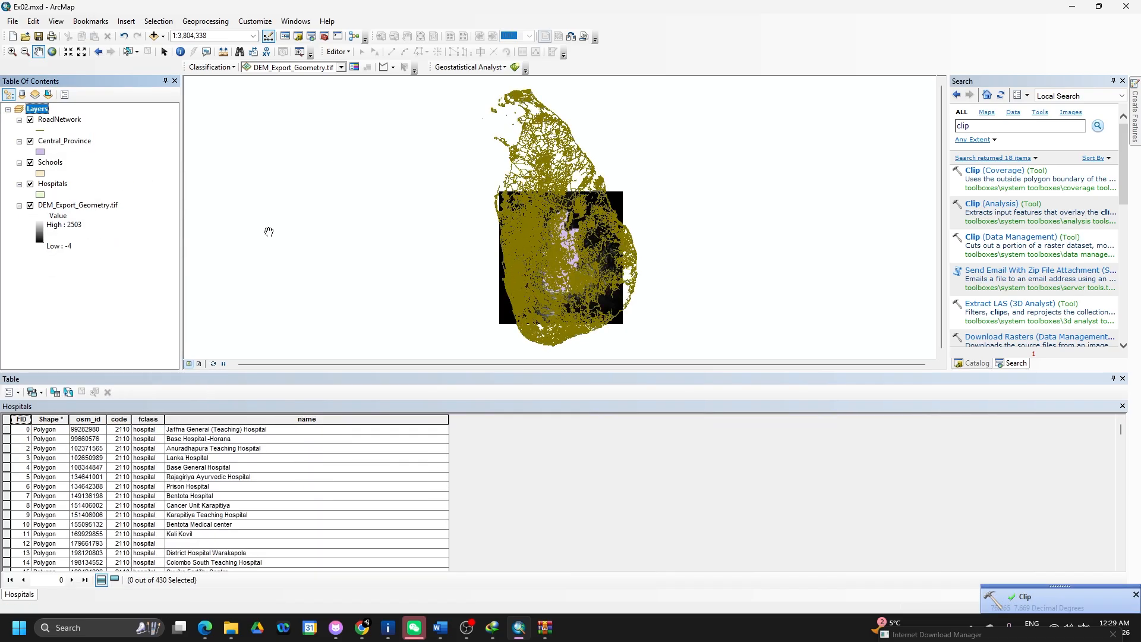
click(33, 122)
click(31, 120)
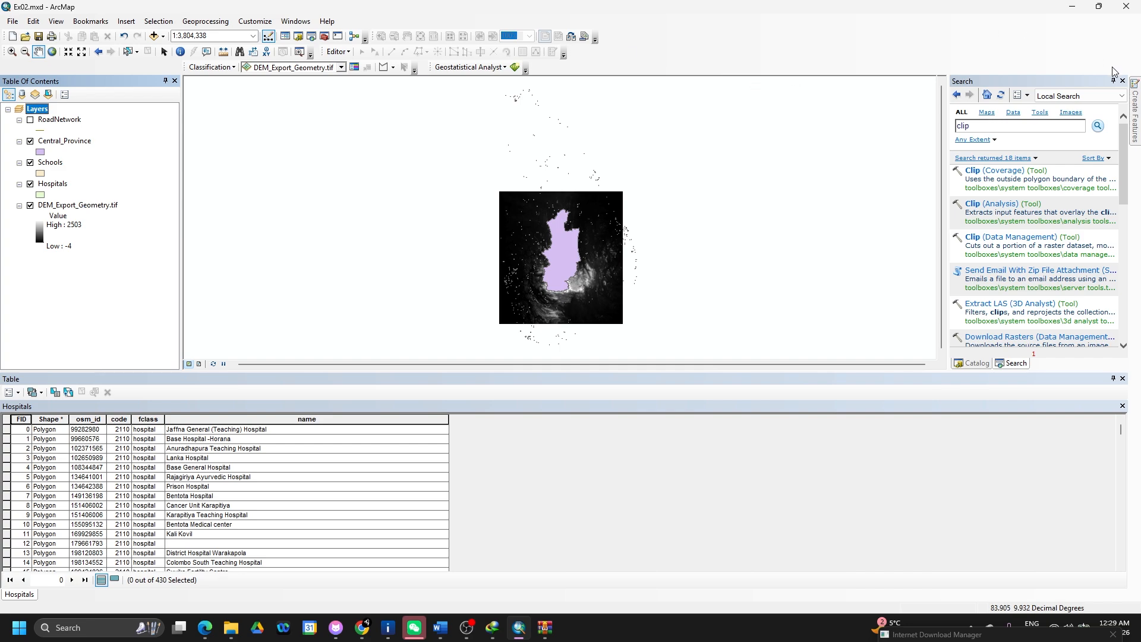
- Clip RoadNetwork to Central_Province as RoadNetwork_CP and remove the original RoadNetwork layer
click(975, 204)
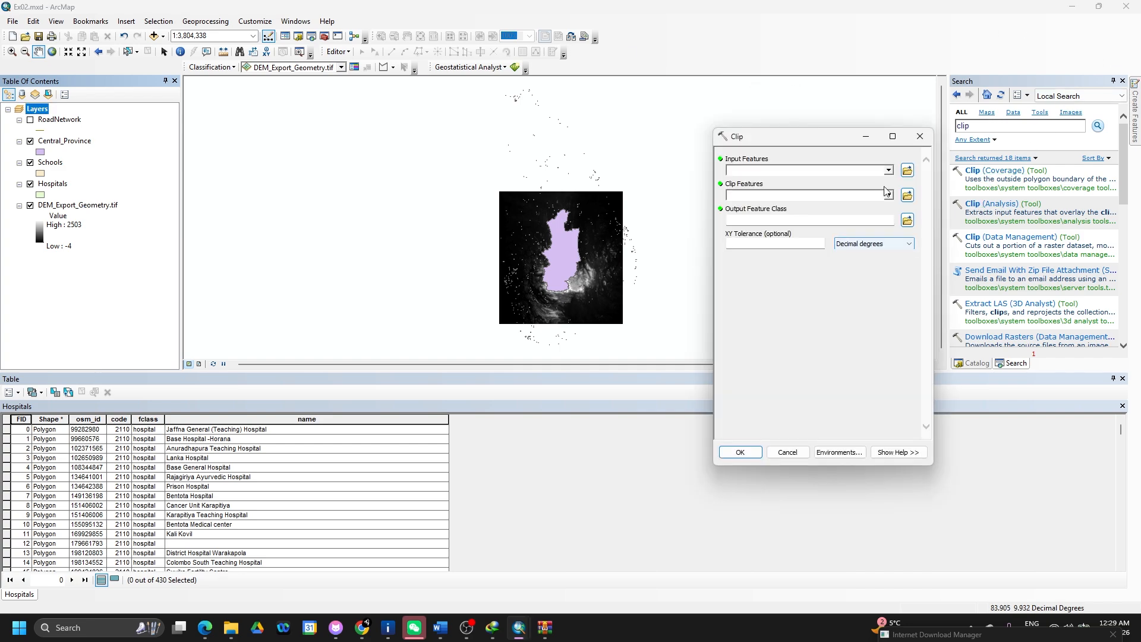
click(889, 171)
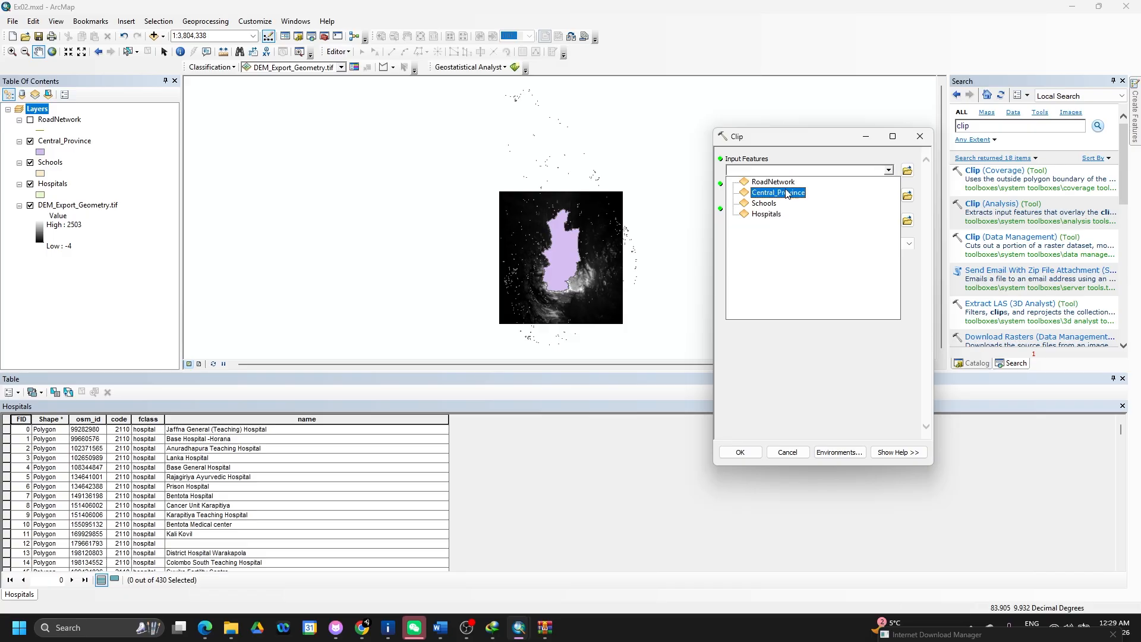
click(786, 182)
click(889, 195)
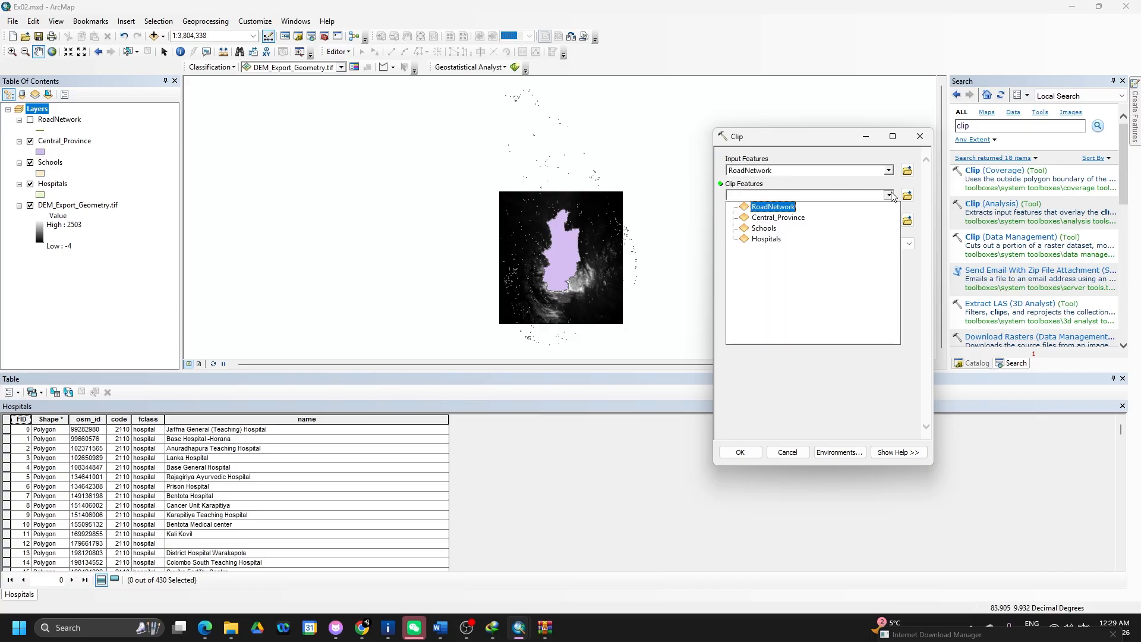
click(778, 218)
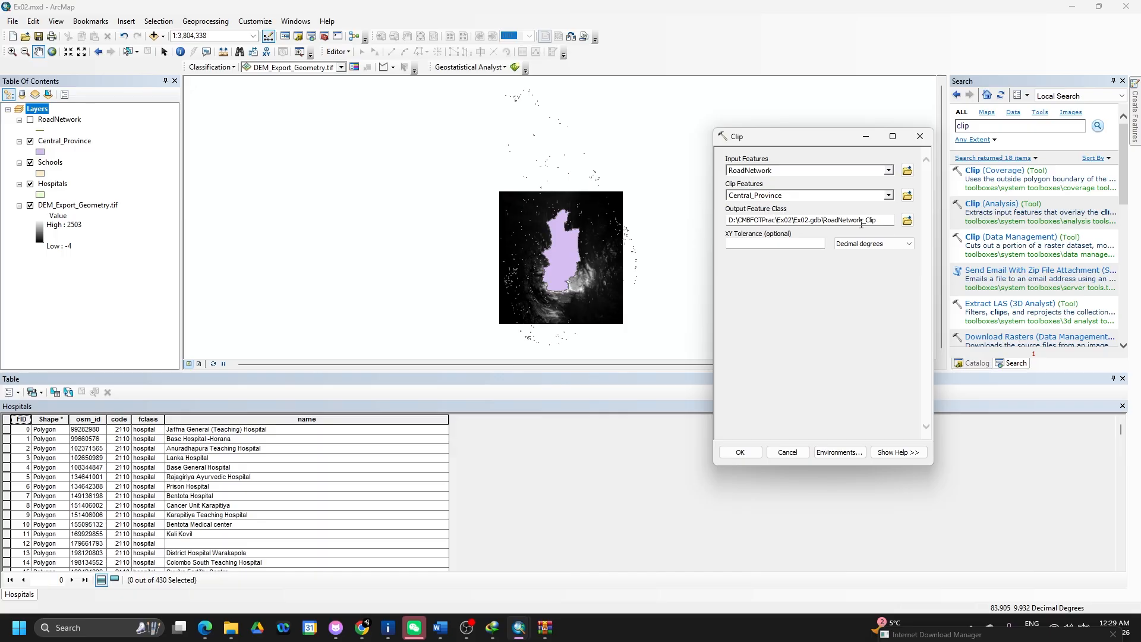
click(884, 220)
text(P)
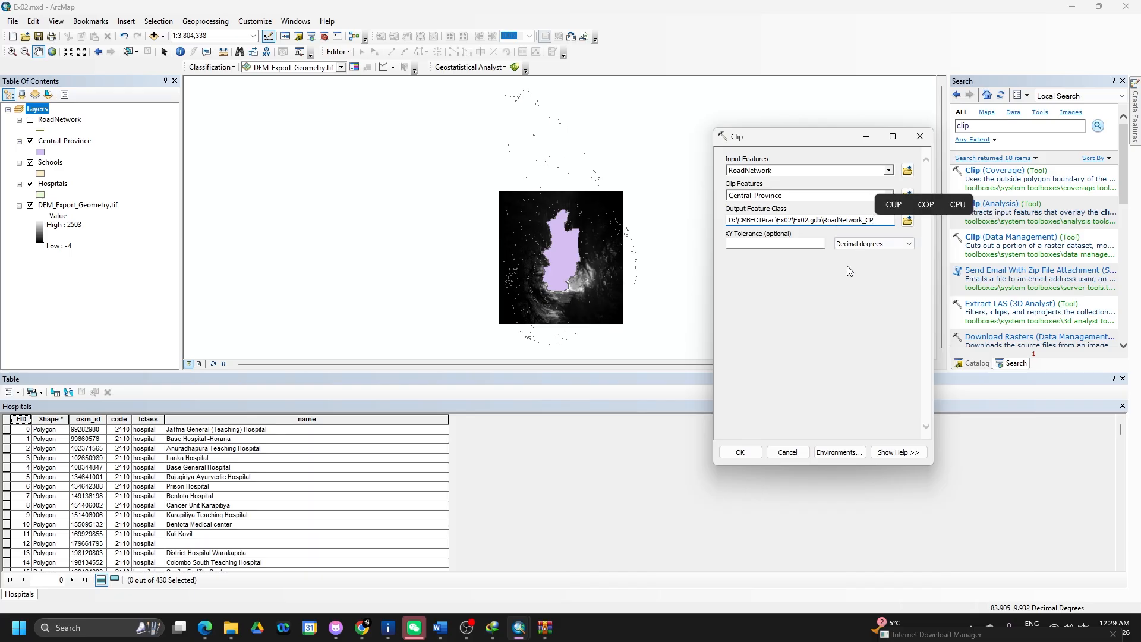
click(741, 453)
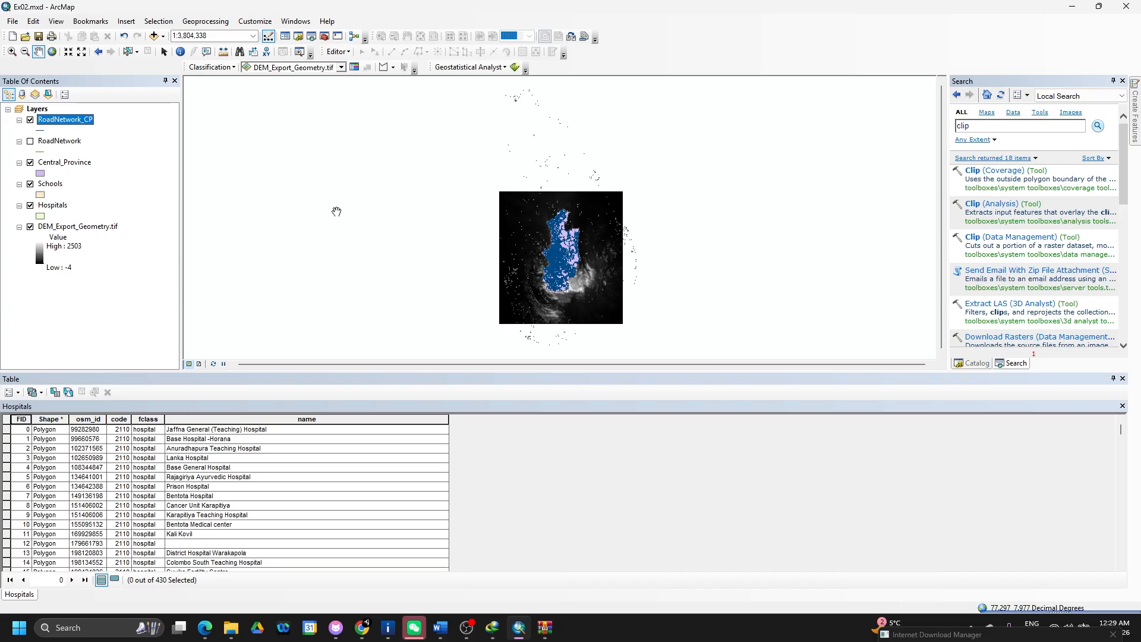
right_click(78, 144)
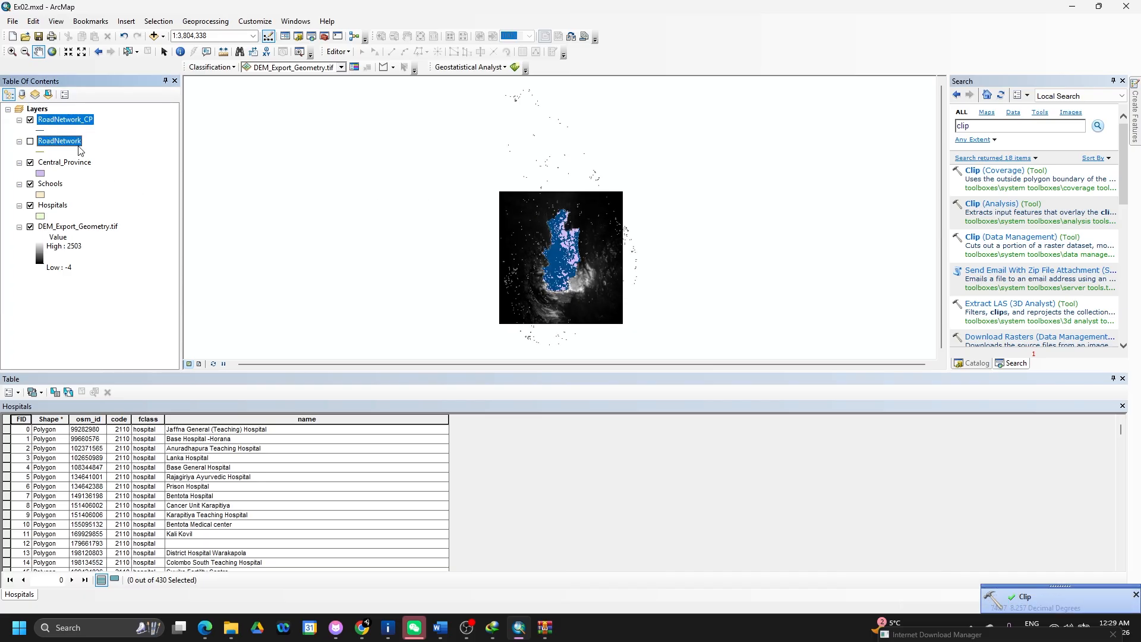
click(124, 170)
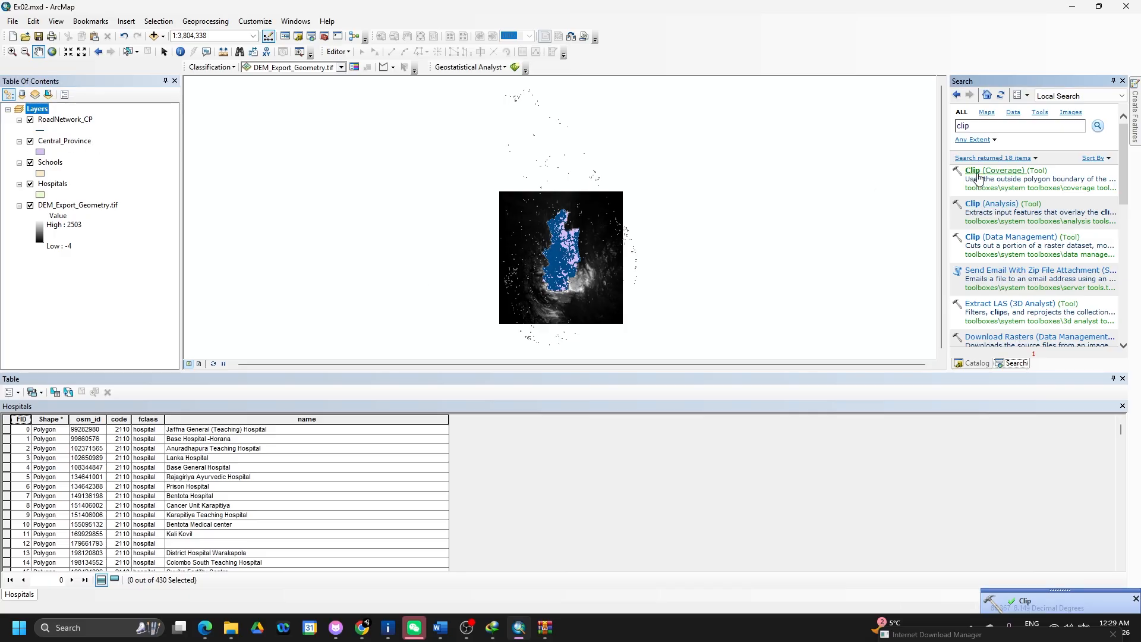
- Reopen the empty Clip tool and capture a screenshot of it with Win+Shift+S
click(1013, 214)
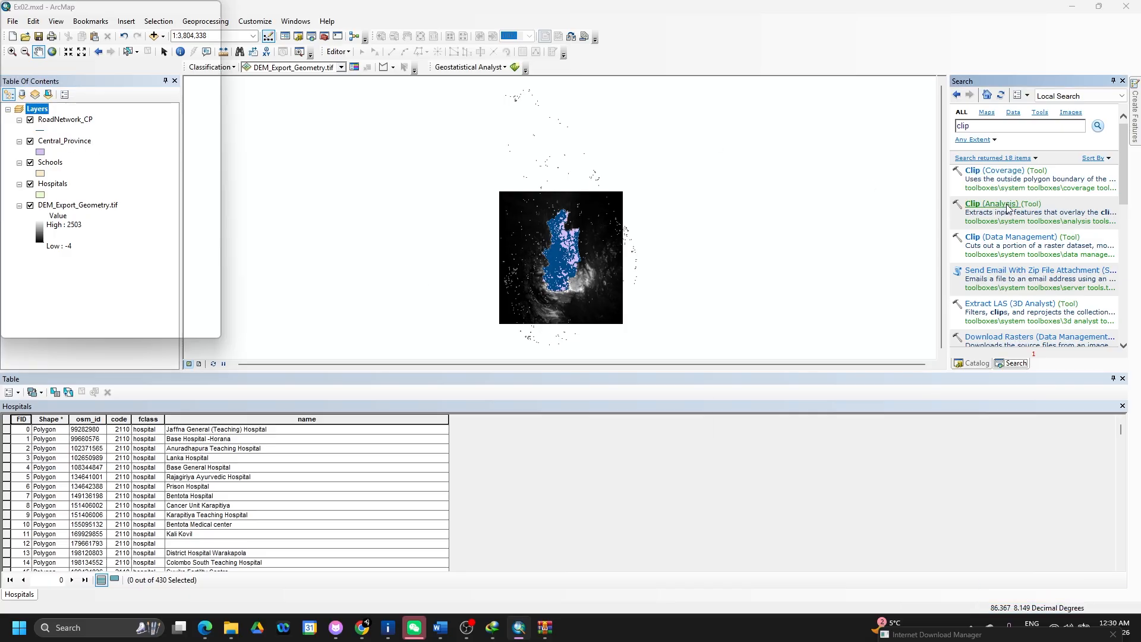
click(889, 170)
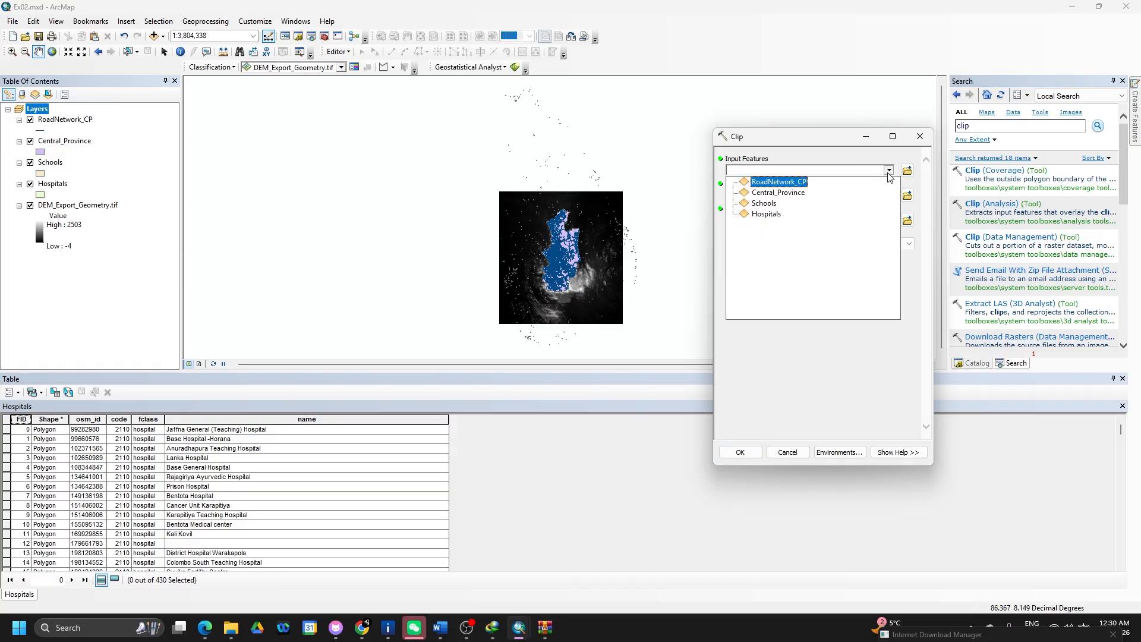
click(889, 172)
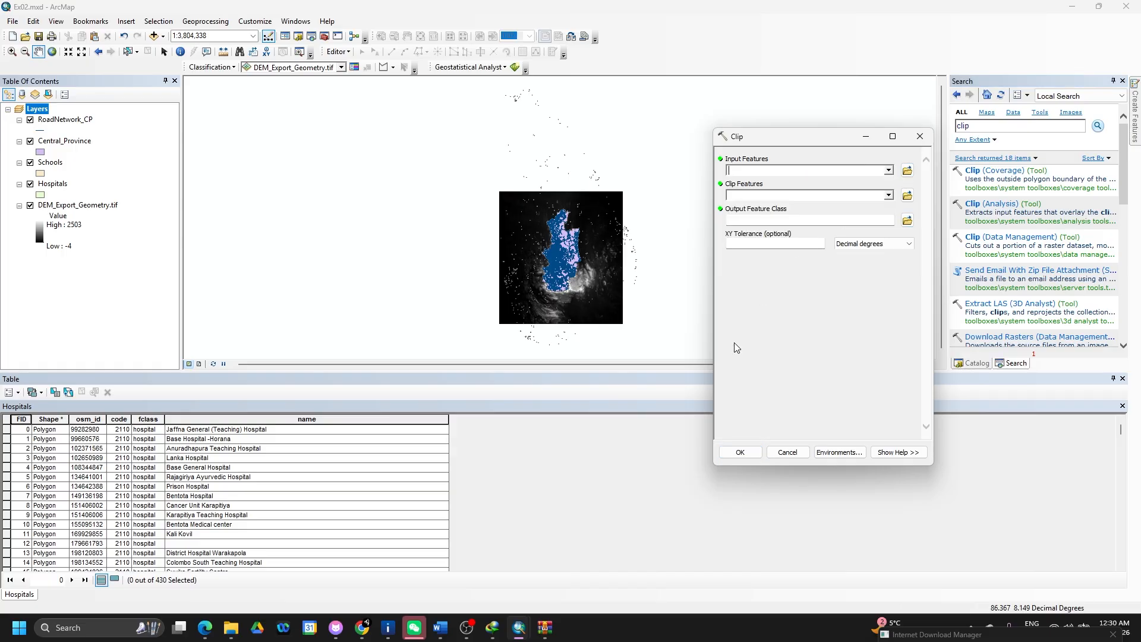
key(super+shift+s)
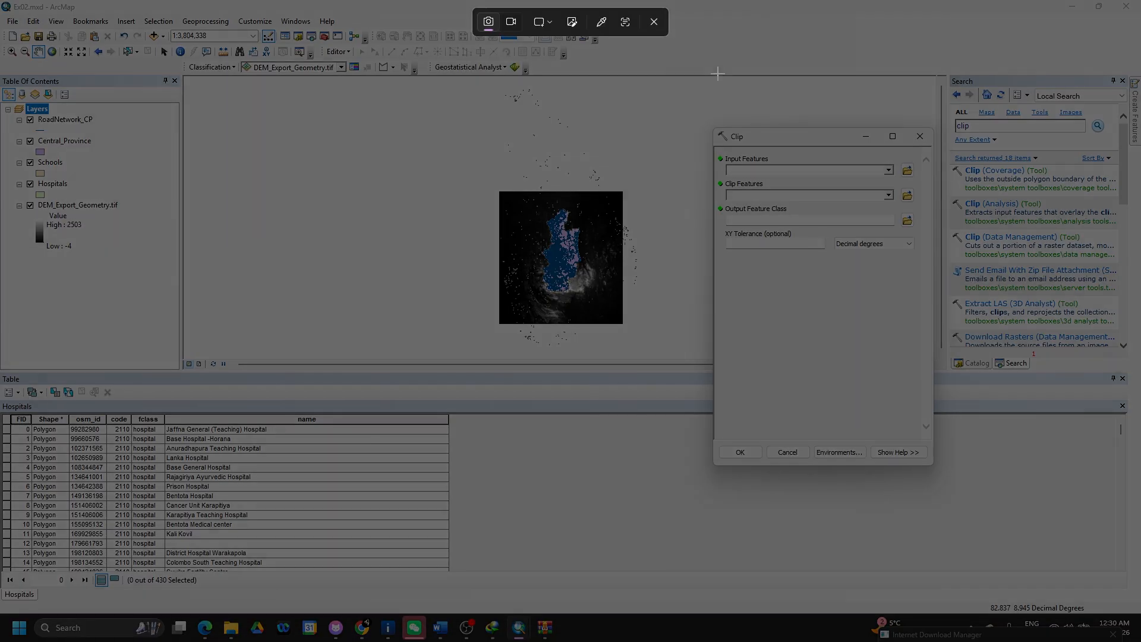
drag(714, 72, 1139, 507)
- Paste the Clip tool screenshot below the workflow heading in Word, shrink it, and return to ArcMap
key(alt+Tab)
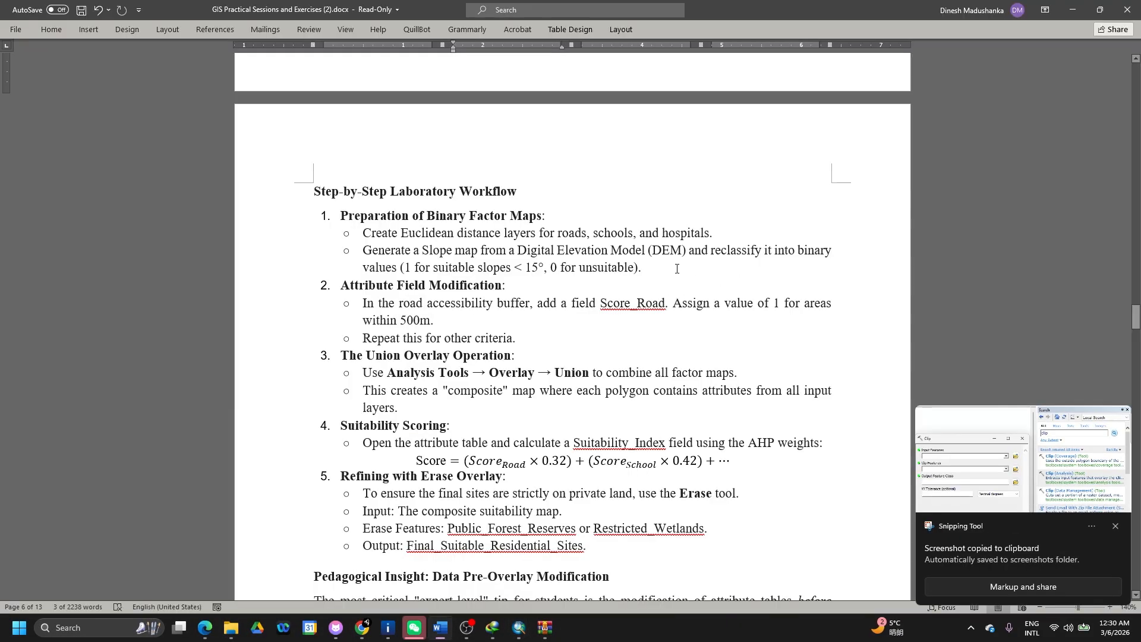
click(542, 199)
key(Return)
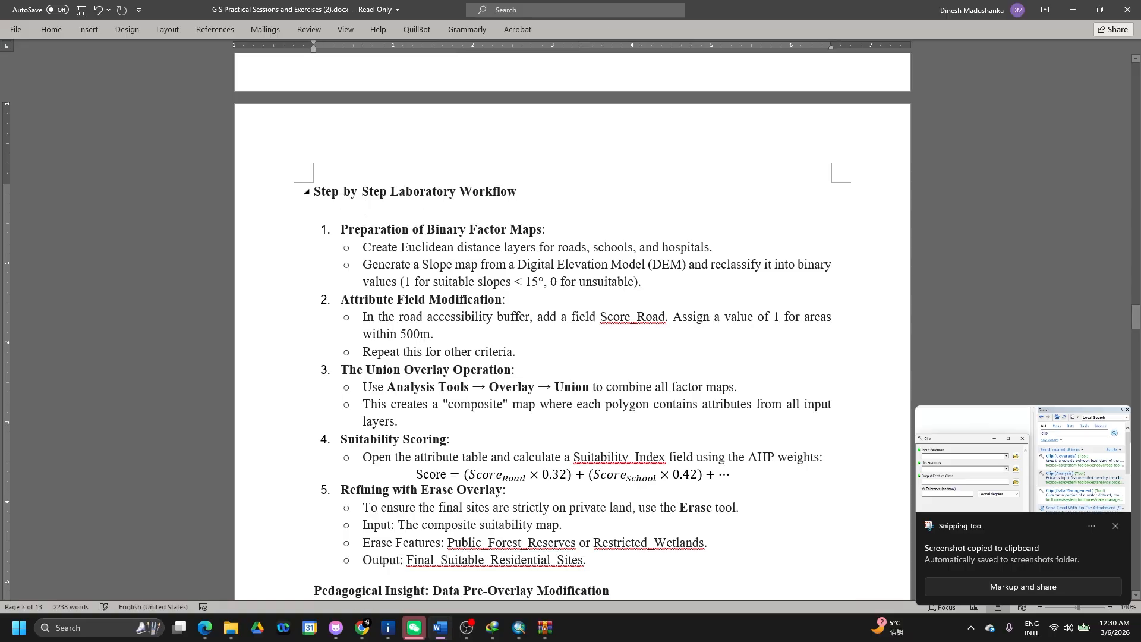
key(ctrl+v)
click(787, 489)
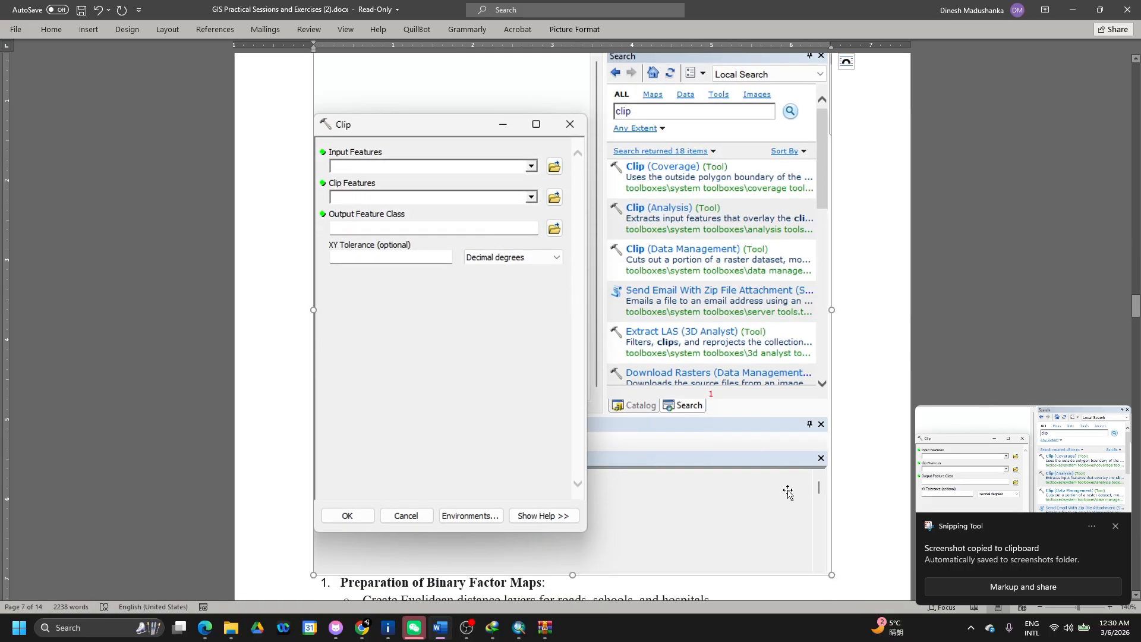
drag(831, 576, 550, 245)
key(alt+Tab)
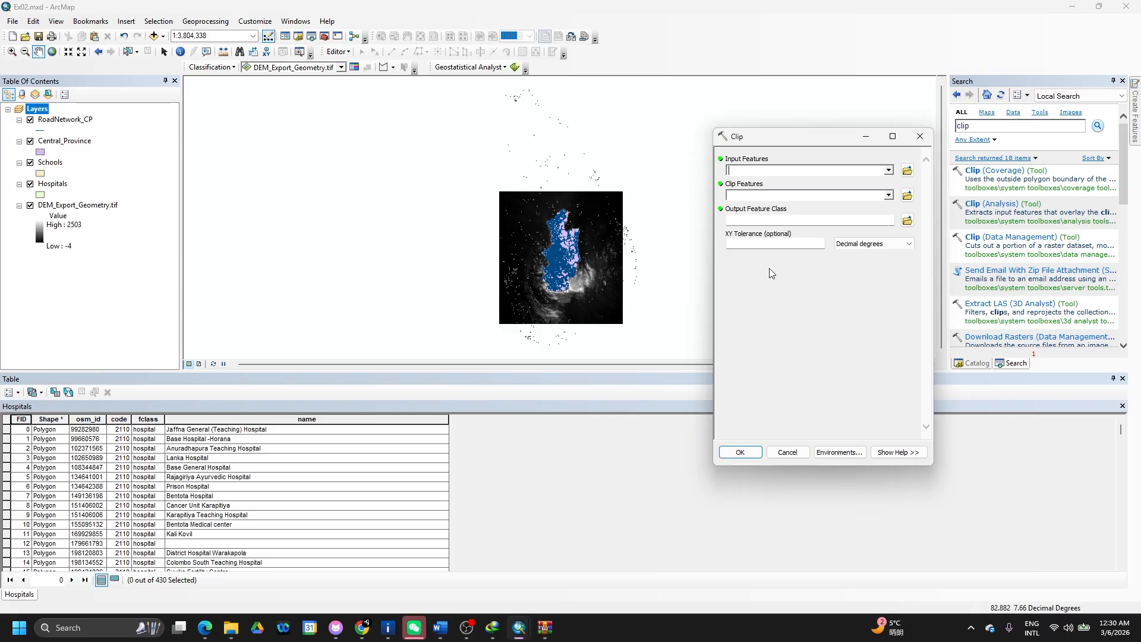
- Clip Schools to Central_Province as Schools_CP, then pick the original Schools layer for removal
click(889, 171)
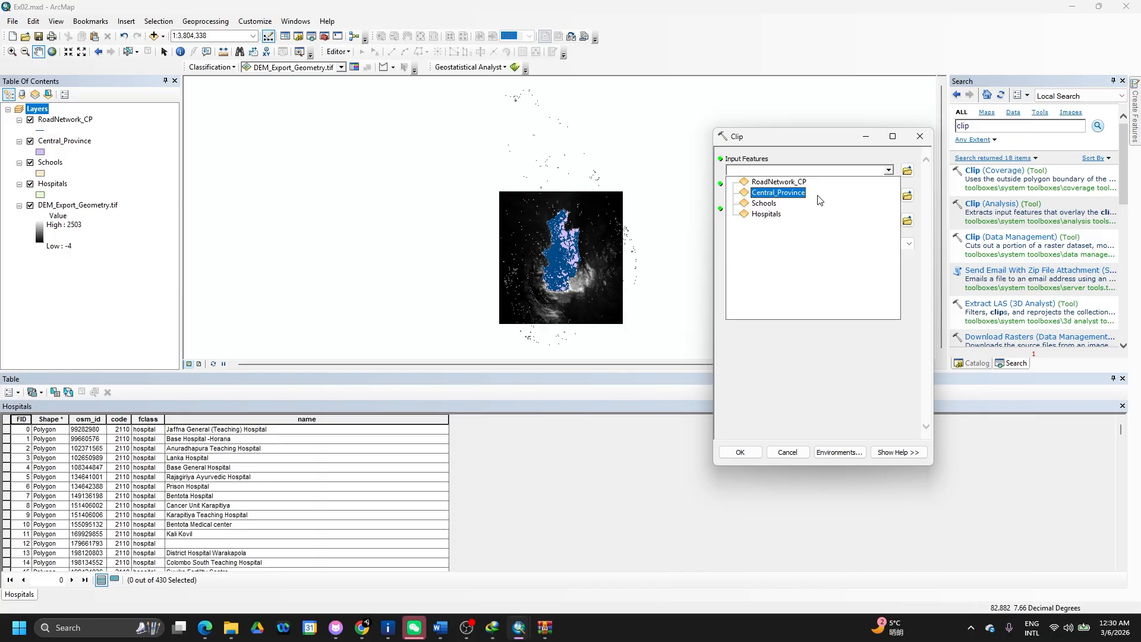
click(764, 204)
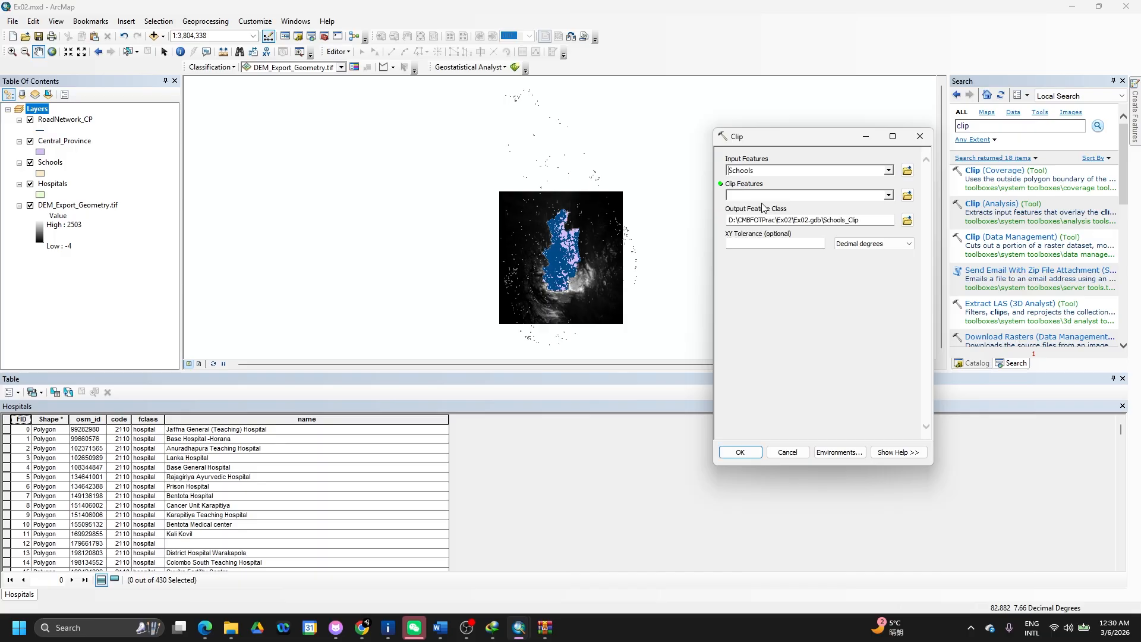
click(889, 196)
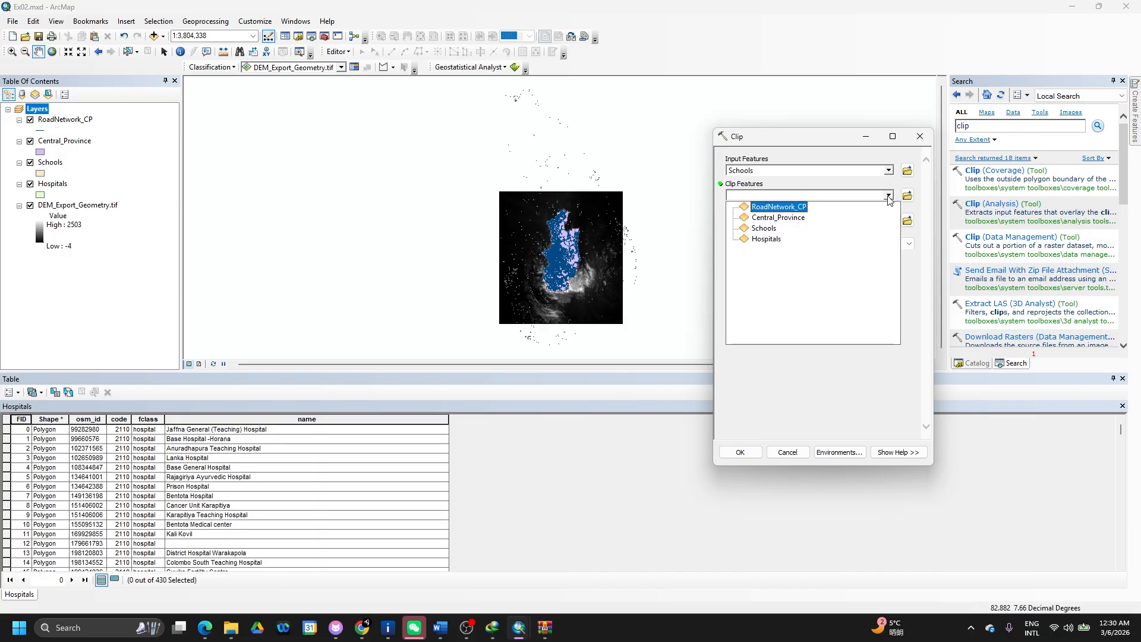
click(795, 217)
click(868, 221)
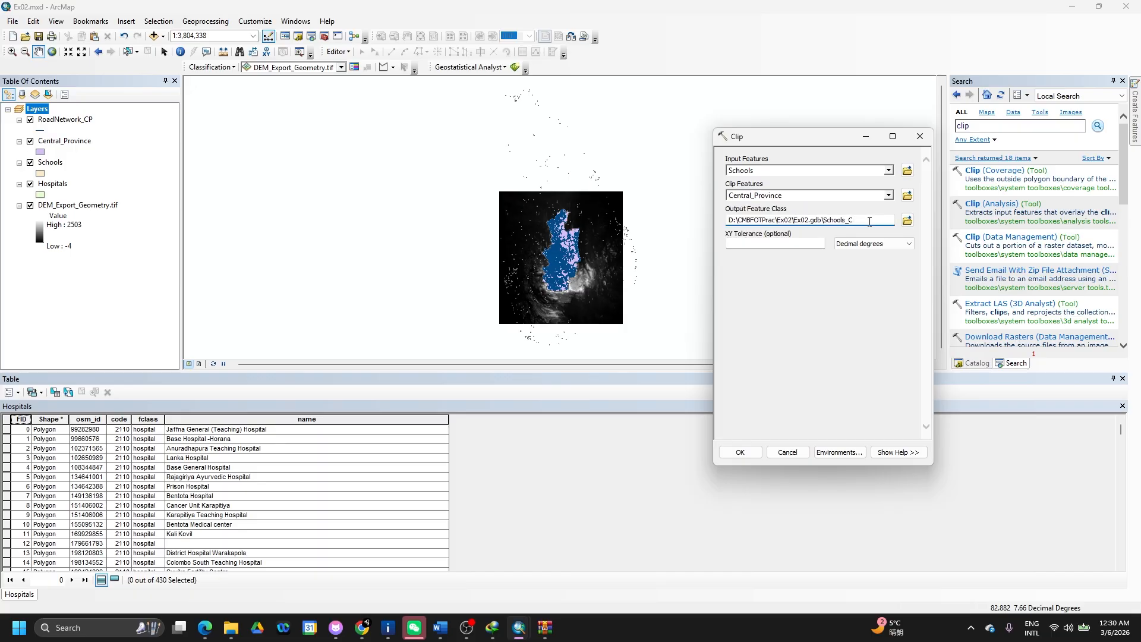
click(740, 453)
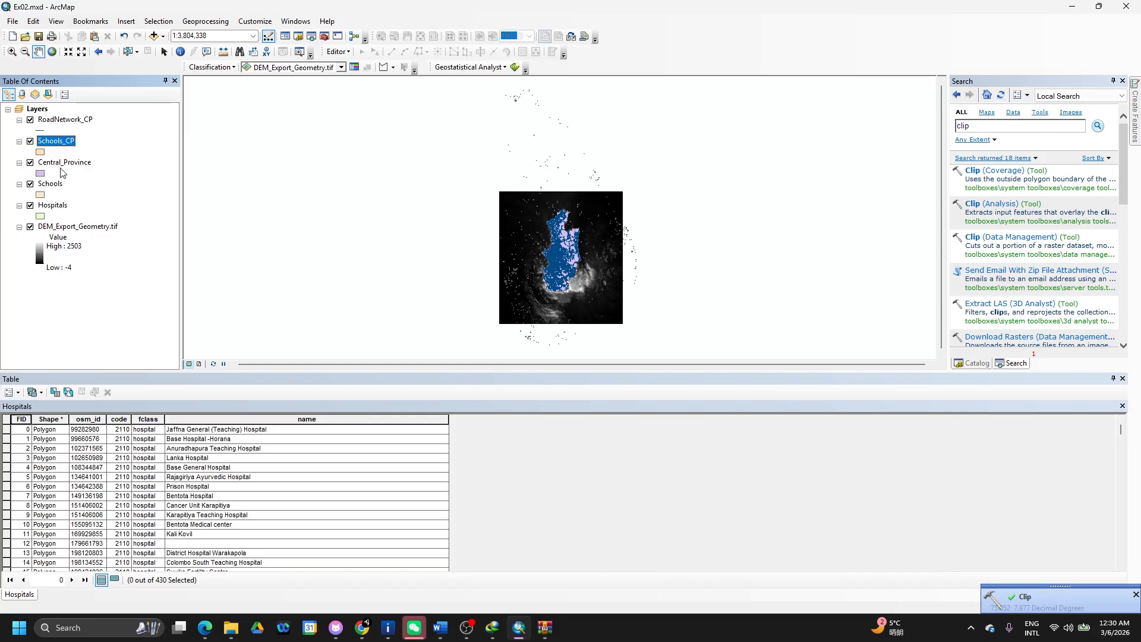
click(50, 186)
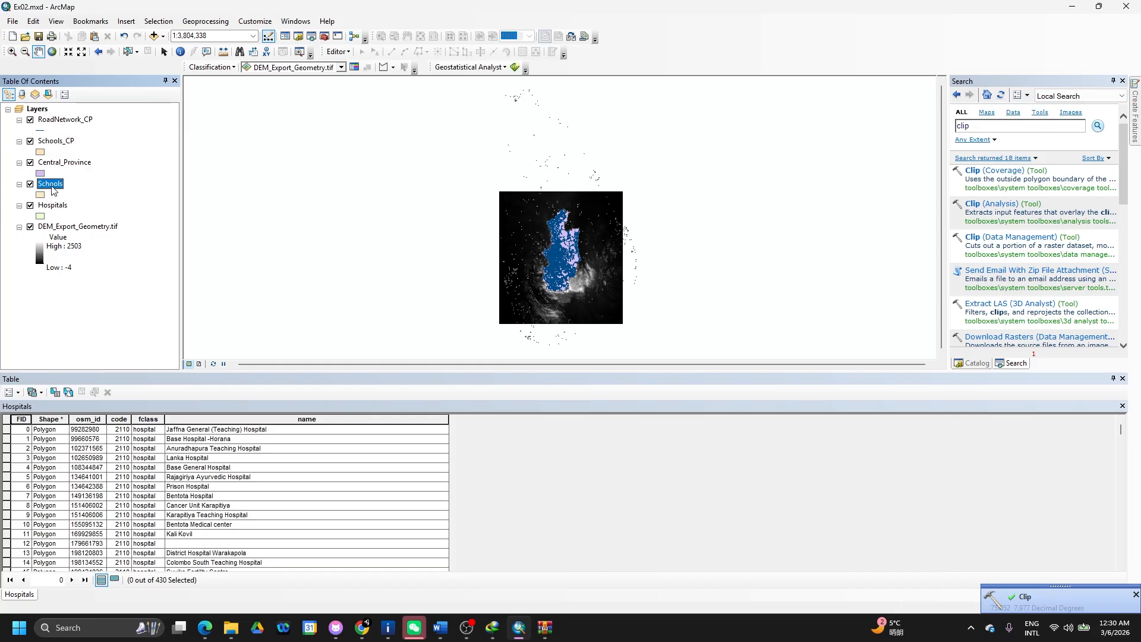
right_click(52, 189)
- Remove the original Schools layer, then clip Hospitals to Central_Province as Hospitals_CP
click(78, 206)
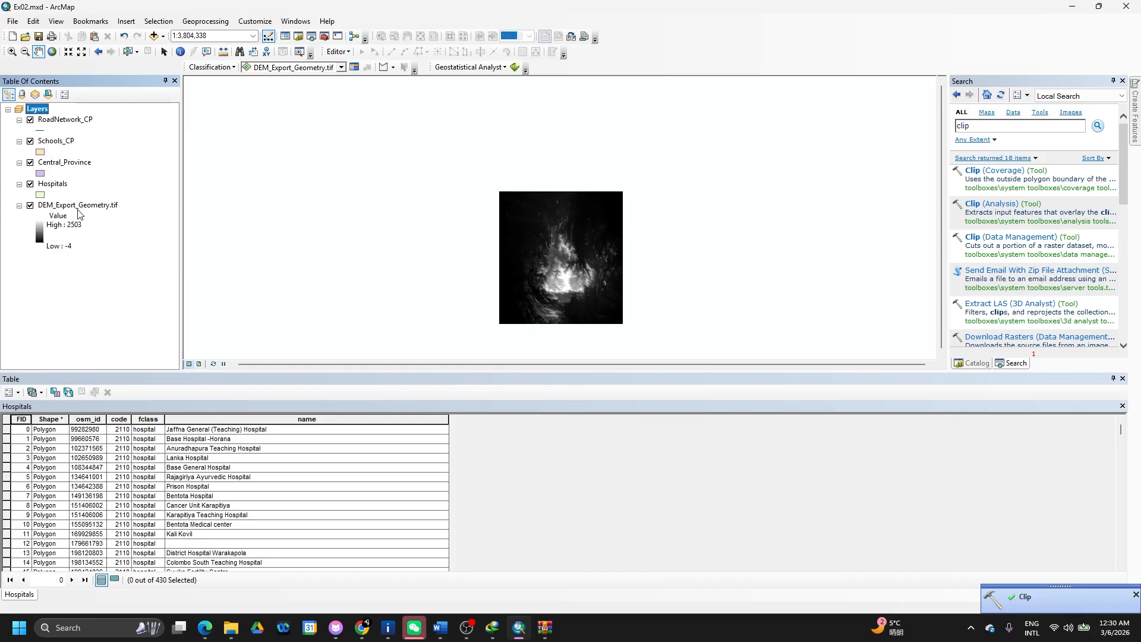
click(997, 207)
click(888, 172)
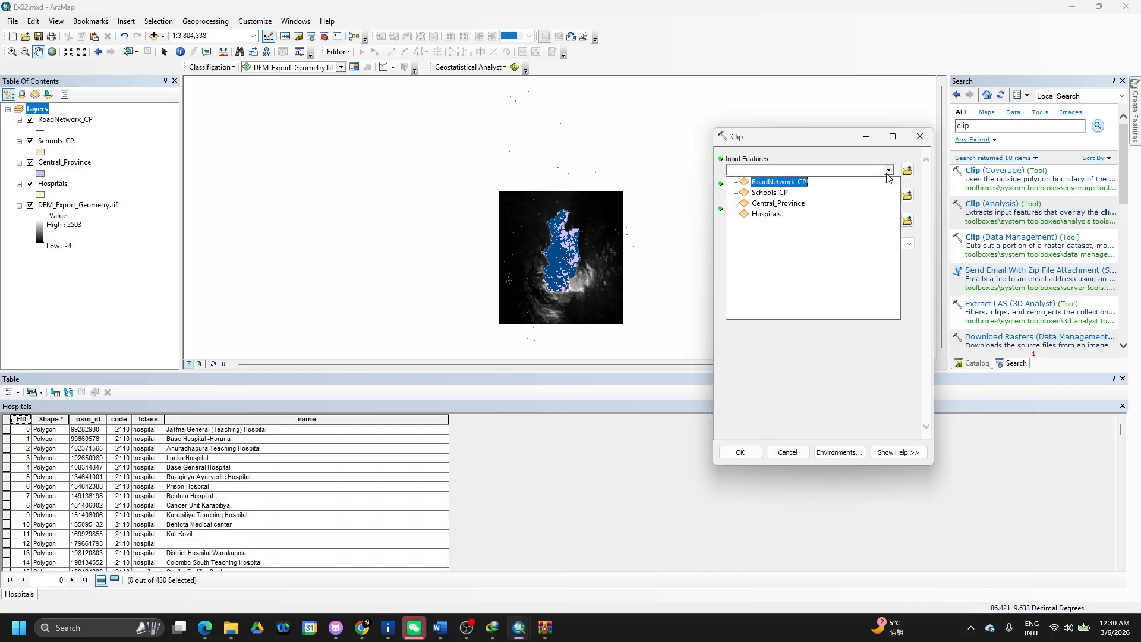
click(794, 214)
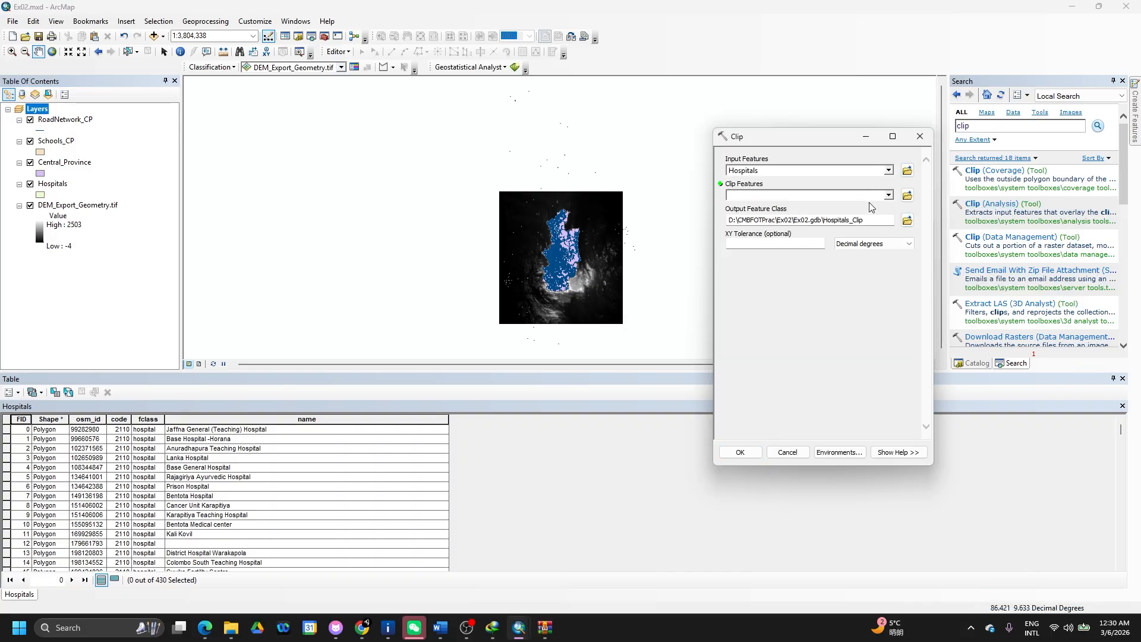
click(888, 195)
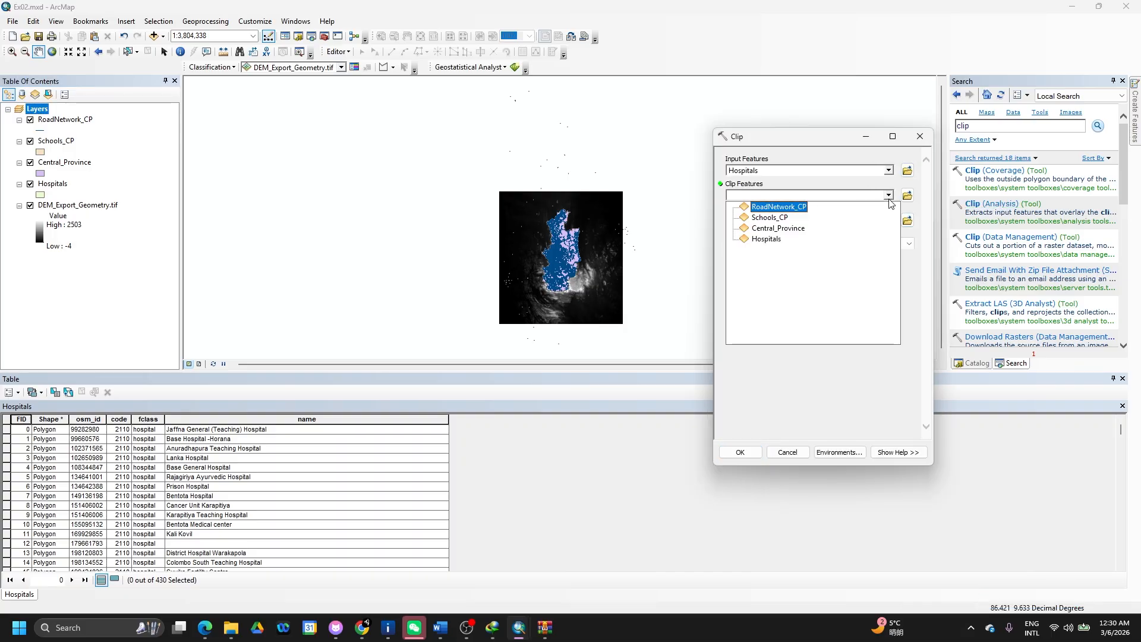
click(779, 228)
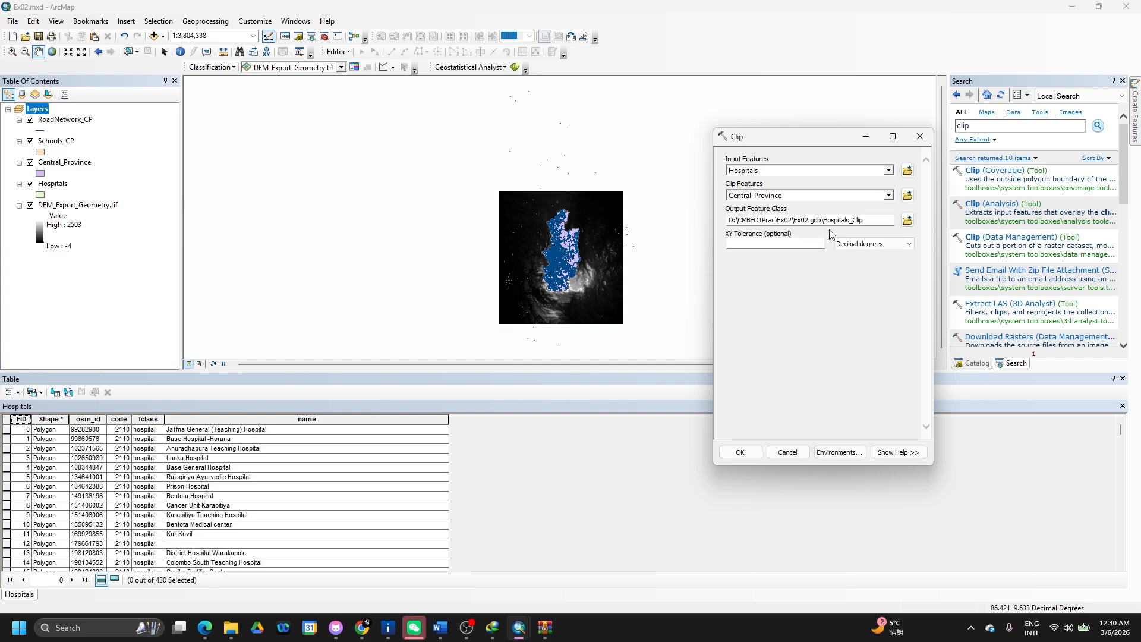
click(865, 221)
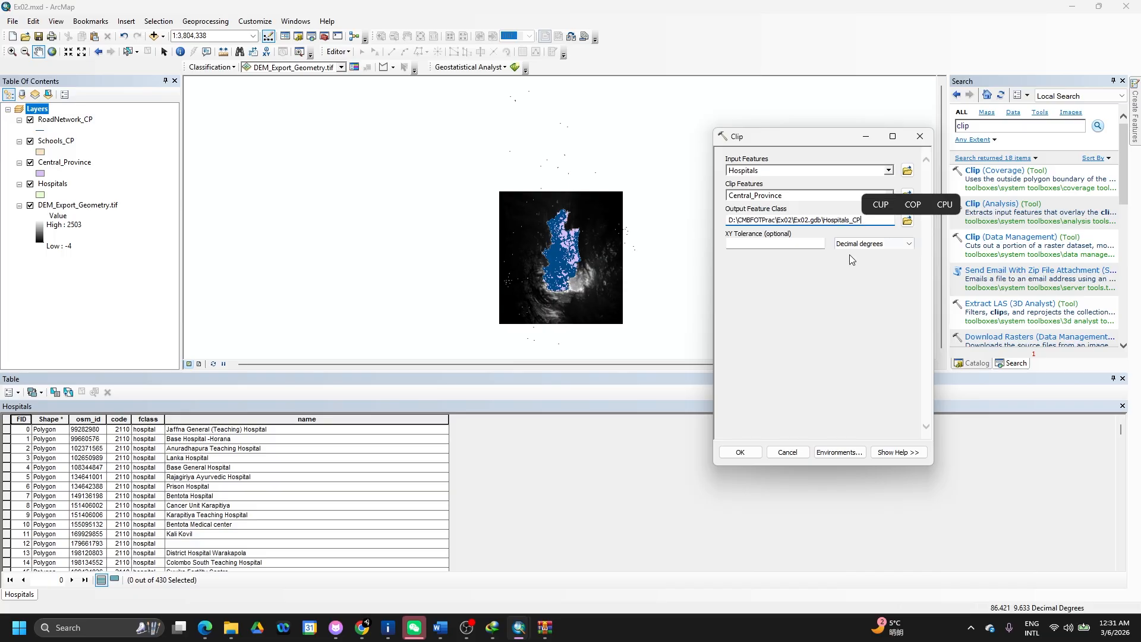
click(743, 451)
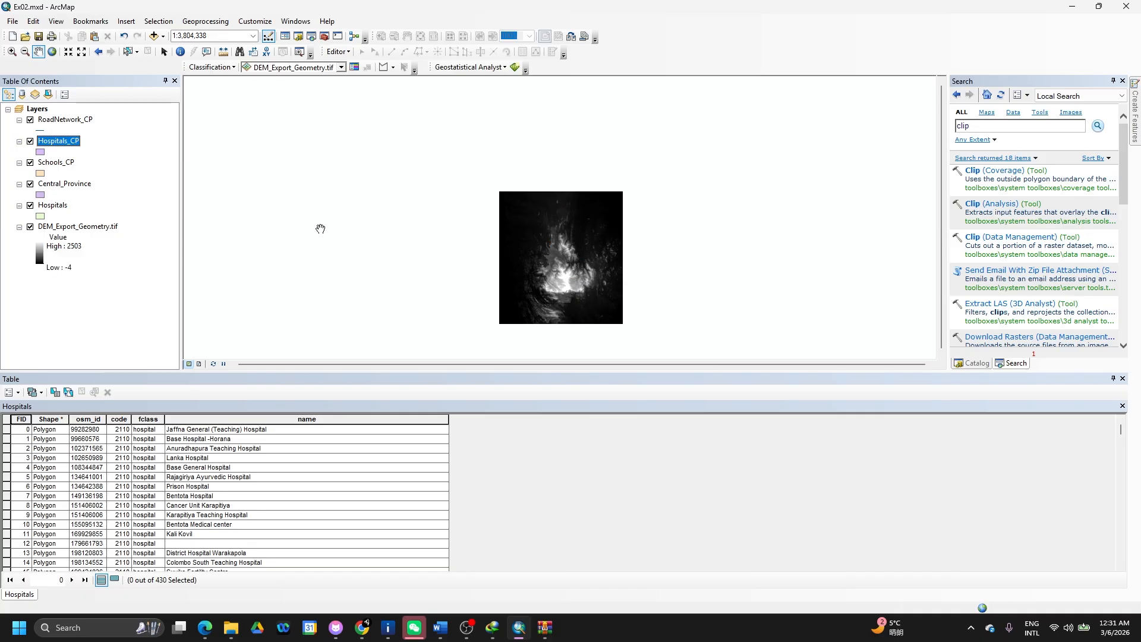
right_click(59, 209)
- Remove the original Hospitals layer and search the tools for 'clip raster'
click(95, 226)
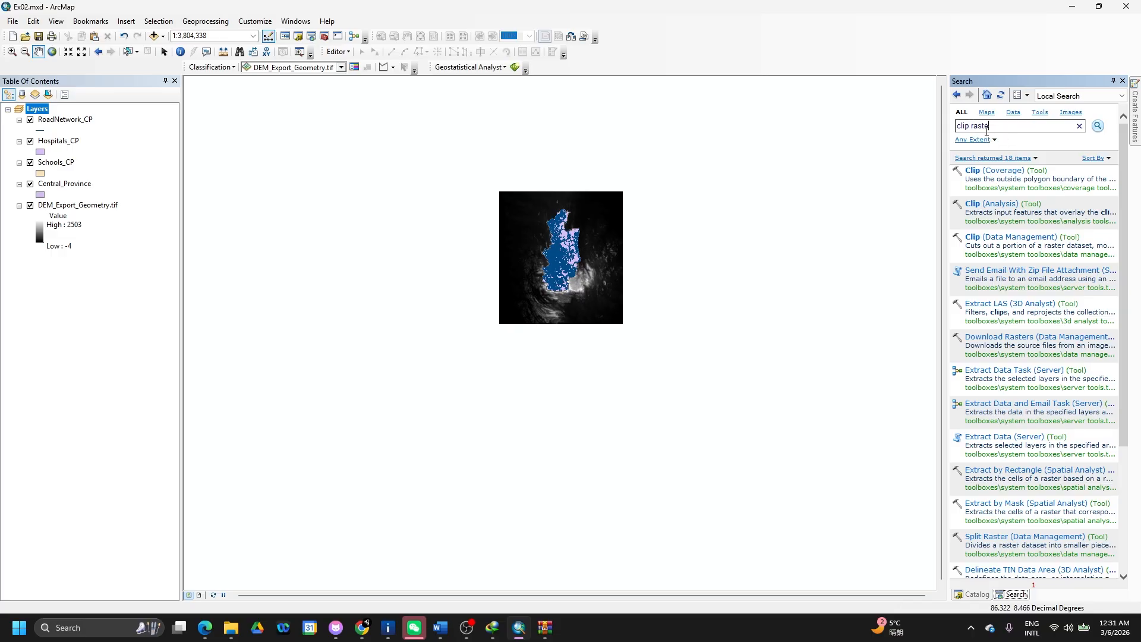
key(Return)
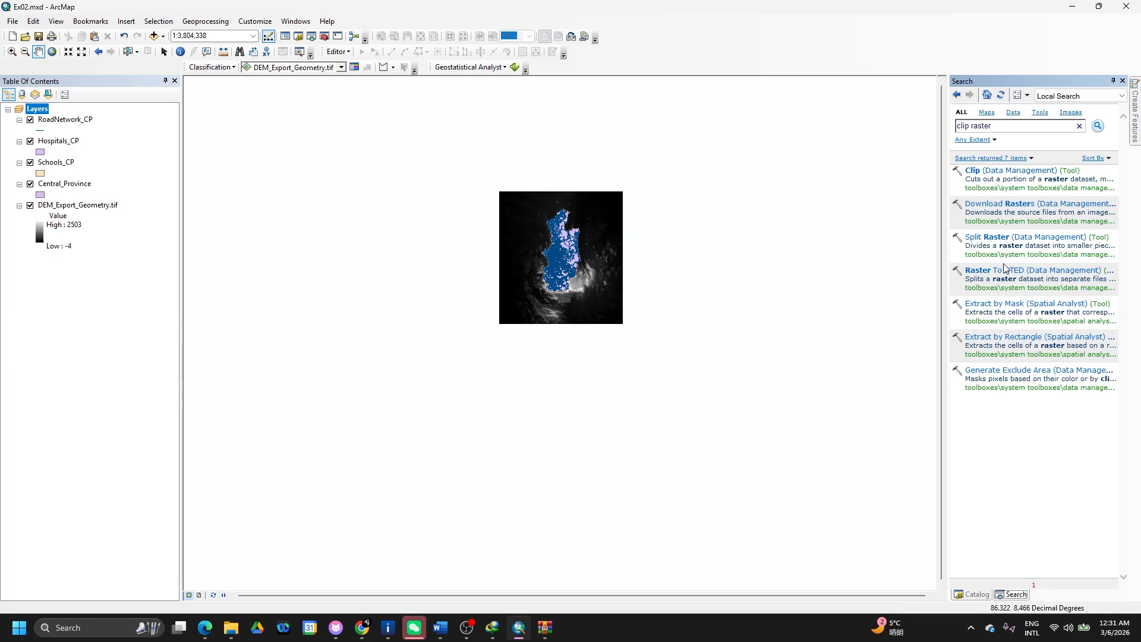
double_click(1007, 173)
drag(1007, 175, 991, 175)
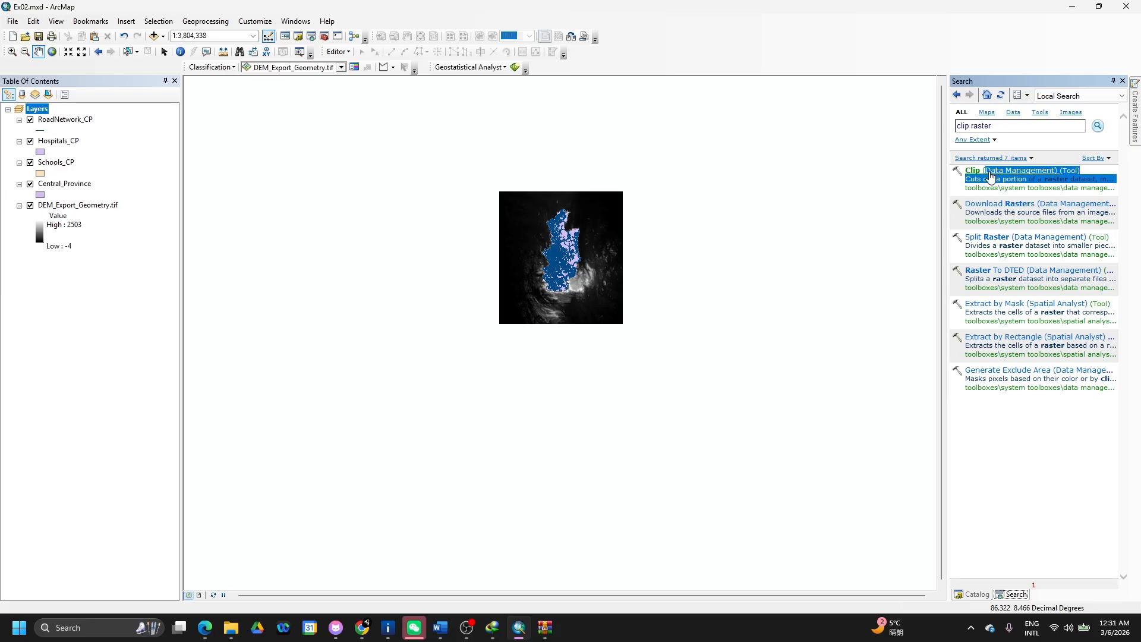
- Clip DEM_Export_Geometry.tif to the Central_Province rectangular extent using Clip (Data Management)
click(990, 175)
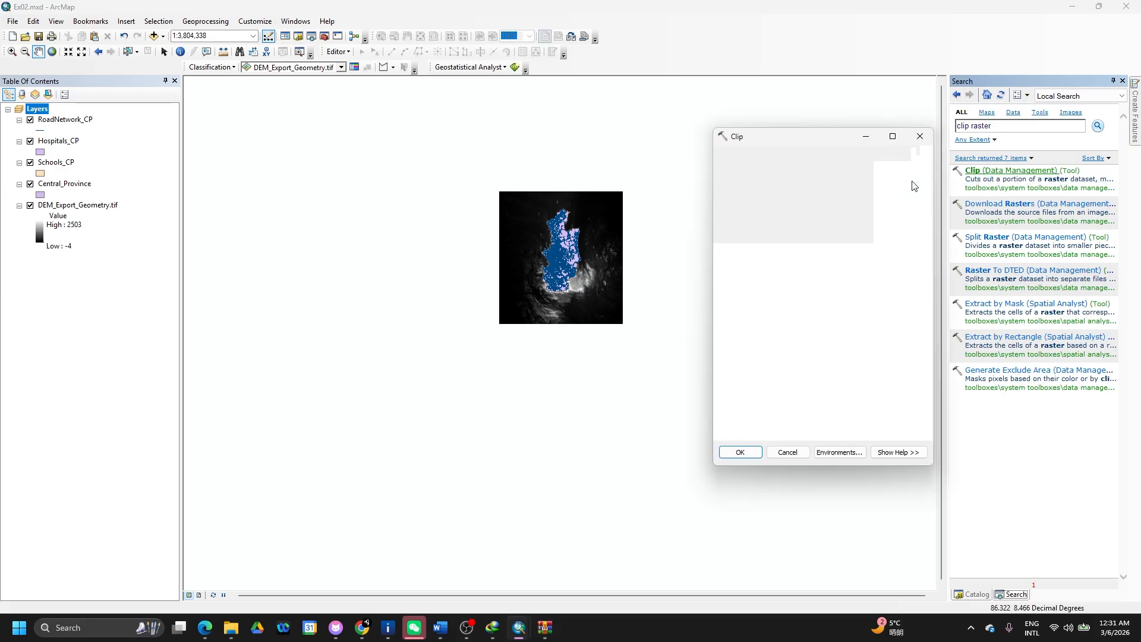
click(889, 171)
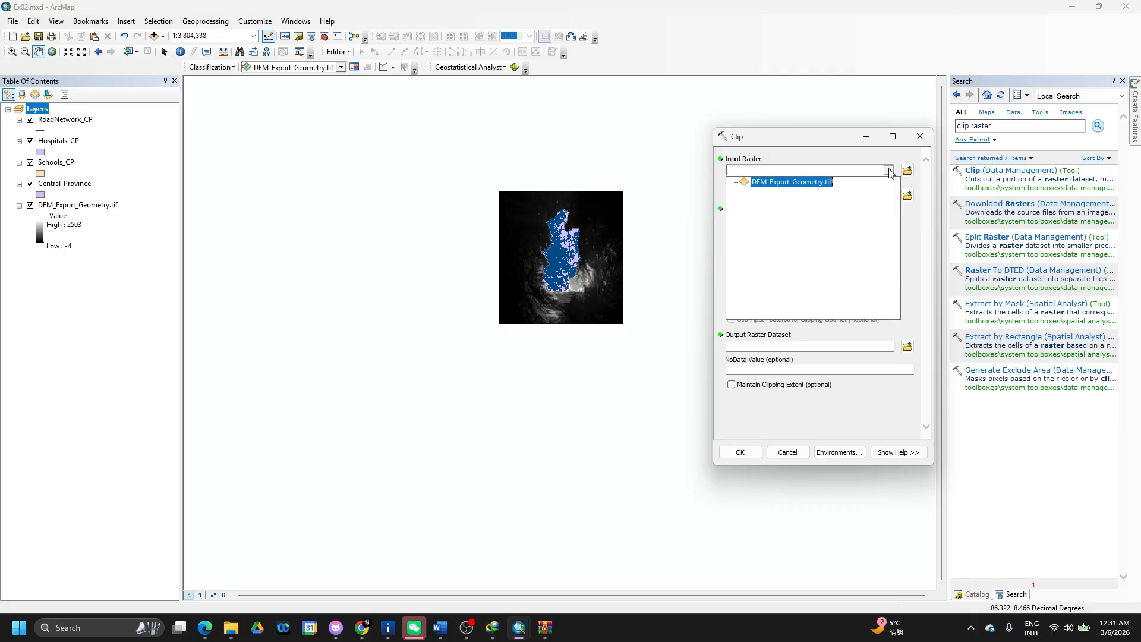
click(809, 189)
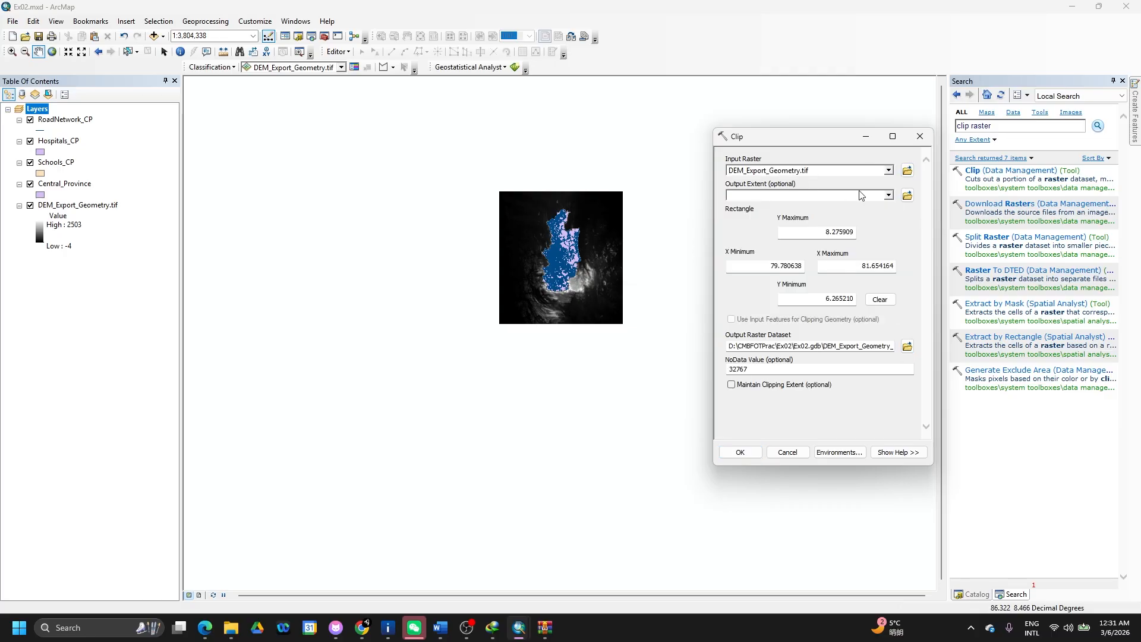
click(889, 196)
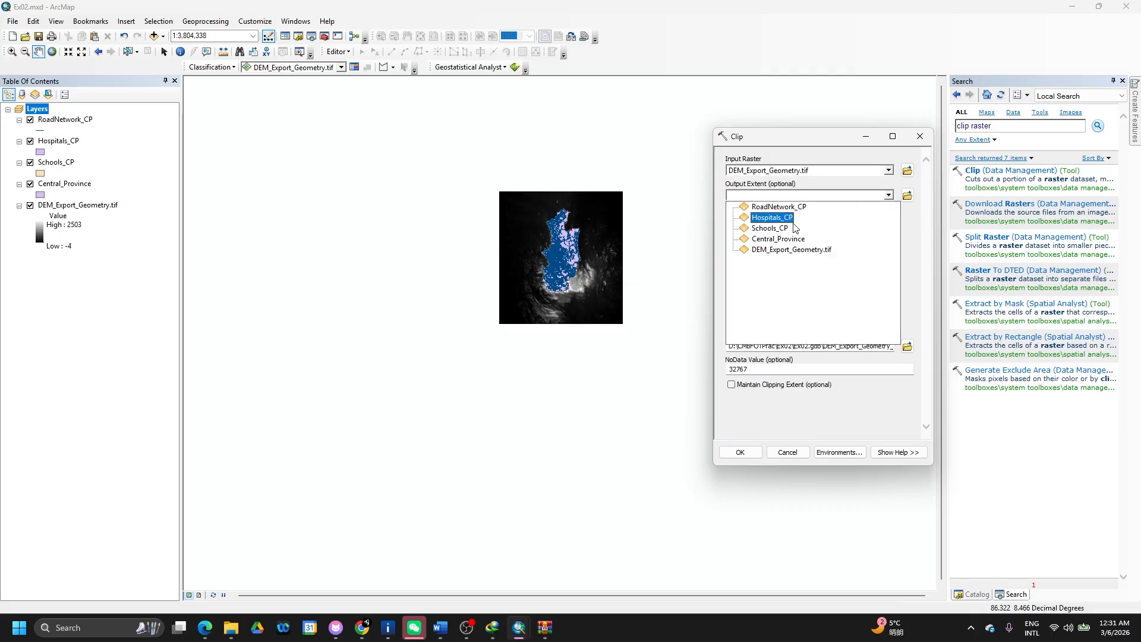
click(780, 239)
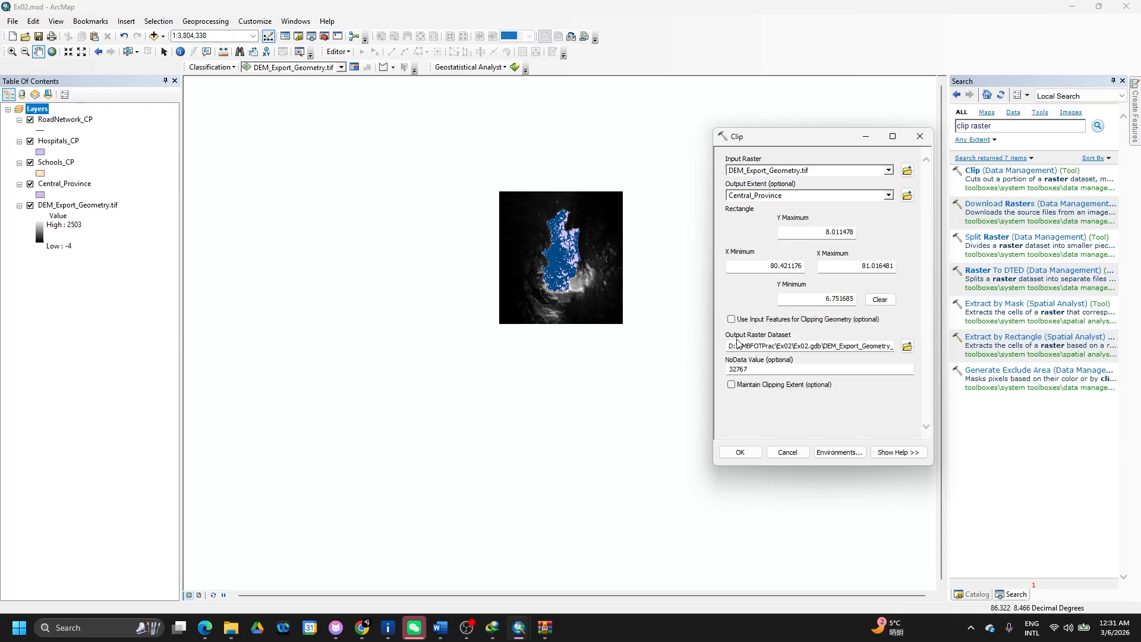
click(733, 320)
click(733, 320)
click(738, 453)
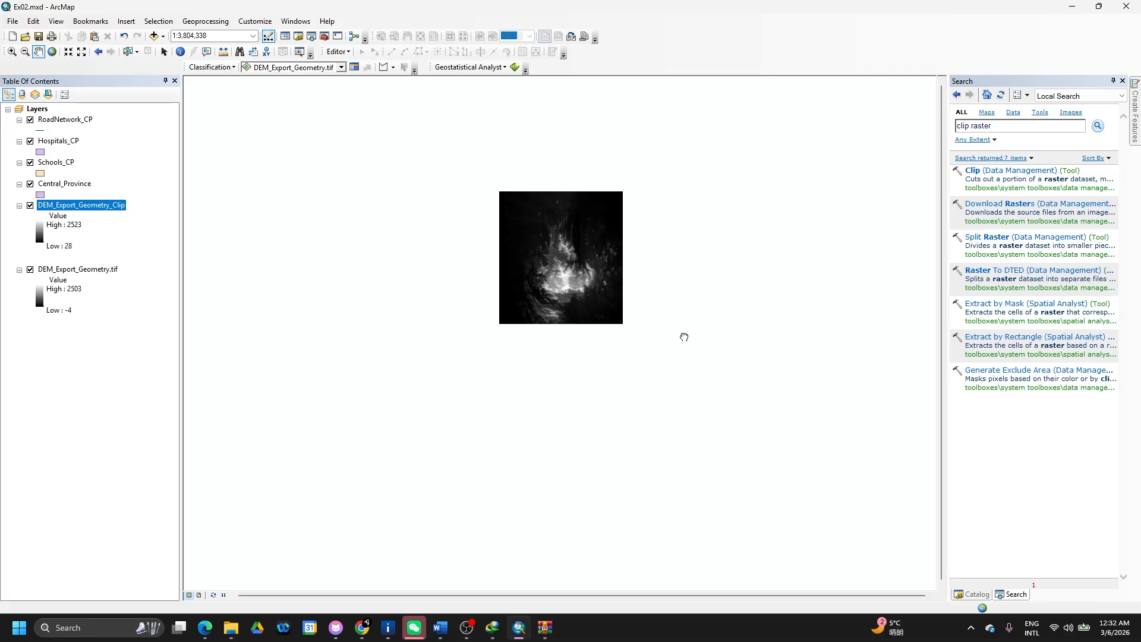
- Pan the map left and switch off the full DEM_Export_Geometry.tif layer
drag(402, 233, 277, 229)
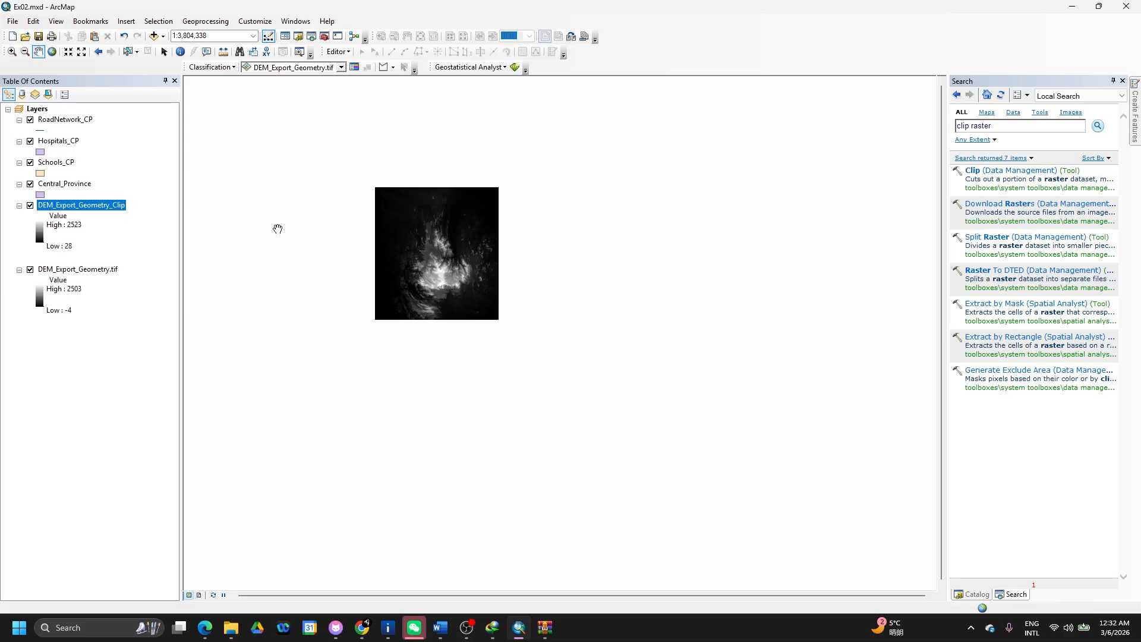
click(31, 270)
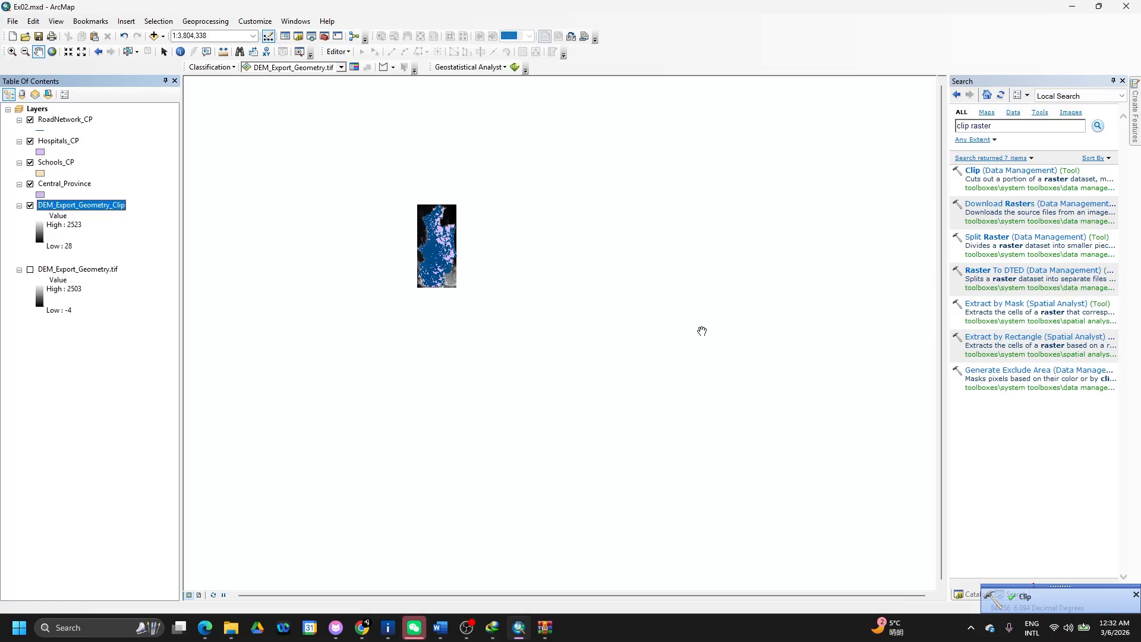
- Clip DEM_Export_Geometry.tif to the exact Central_Province outline, maintaining clipping extent, output DEM_CentralProvince
click(987, 172)
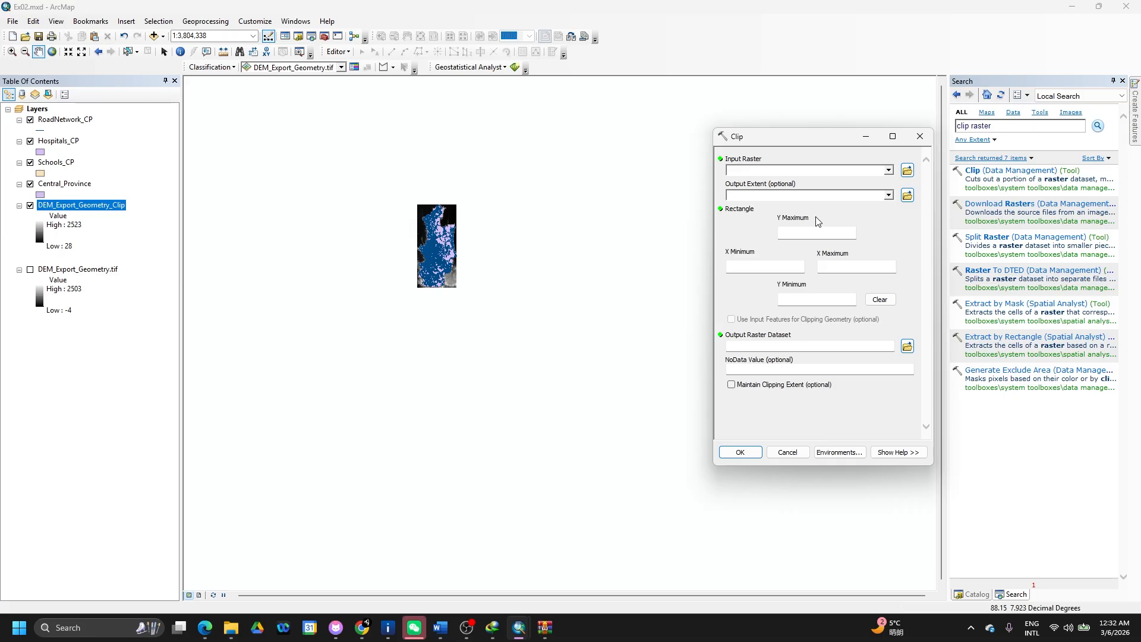
click(889, 170)
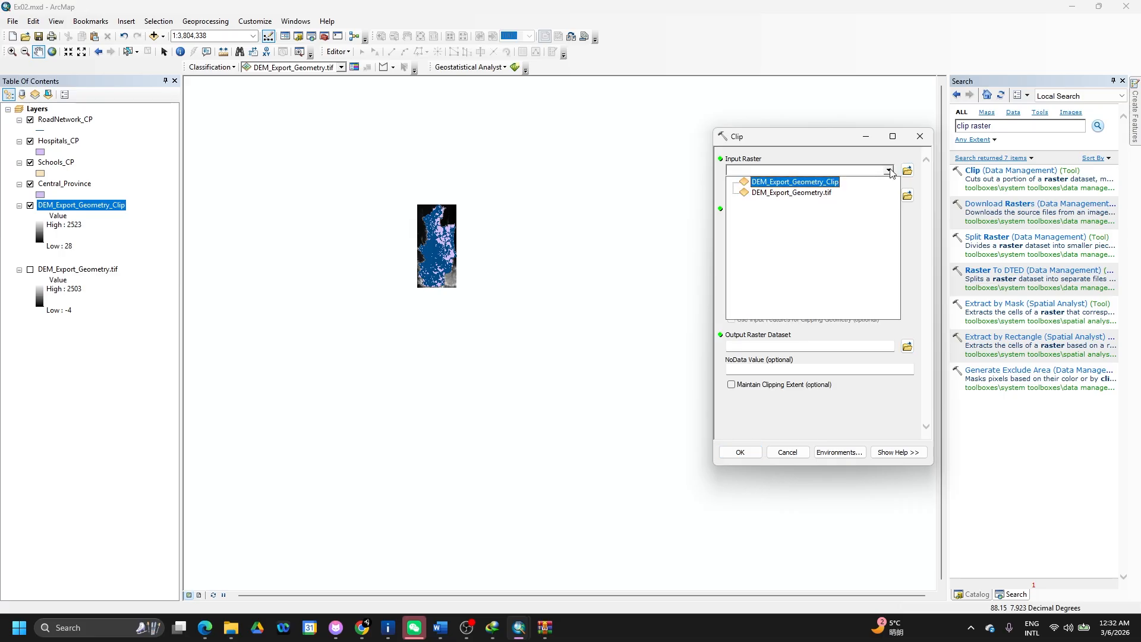
click(822, 193)
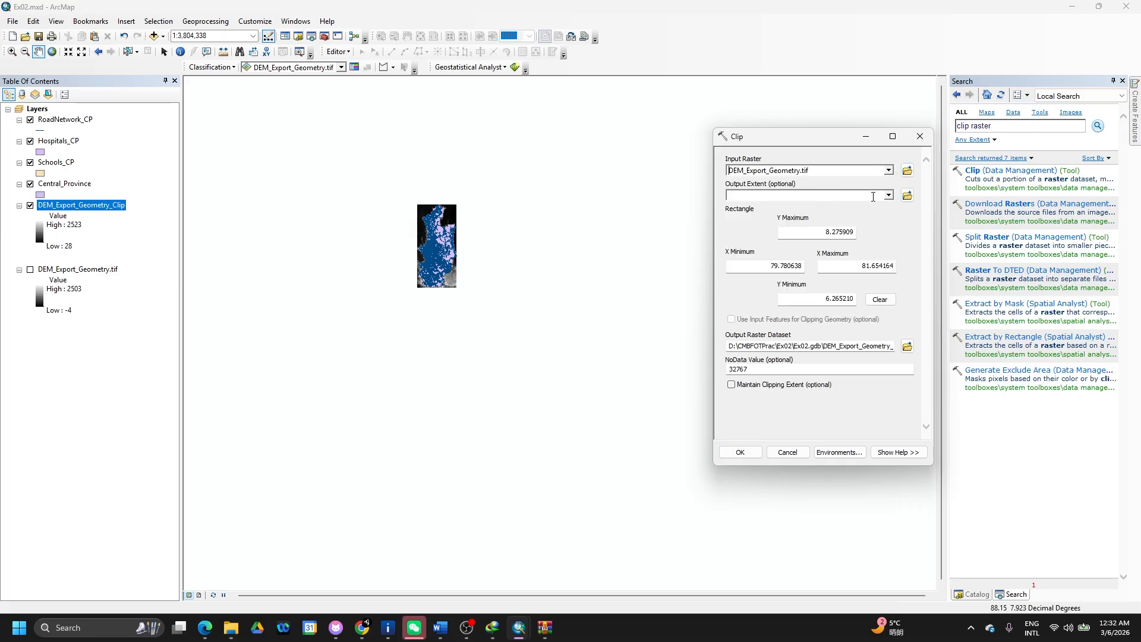
click(889, 195)
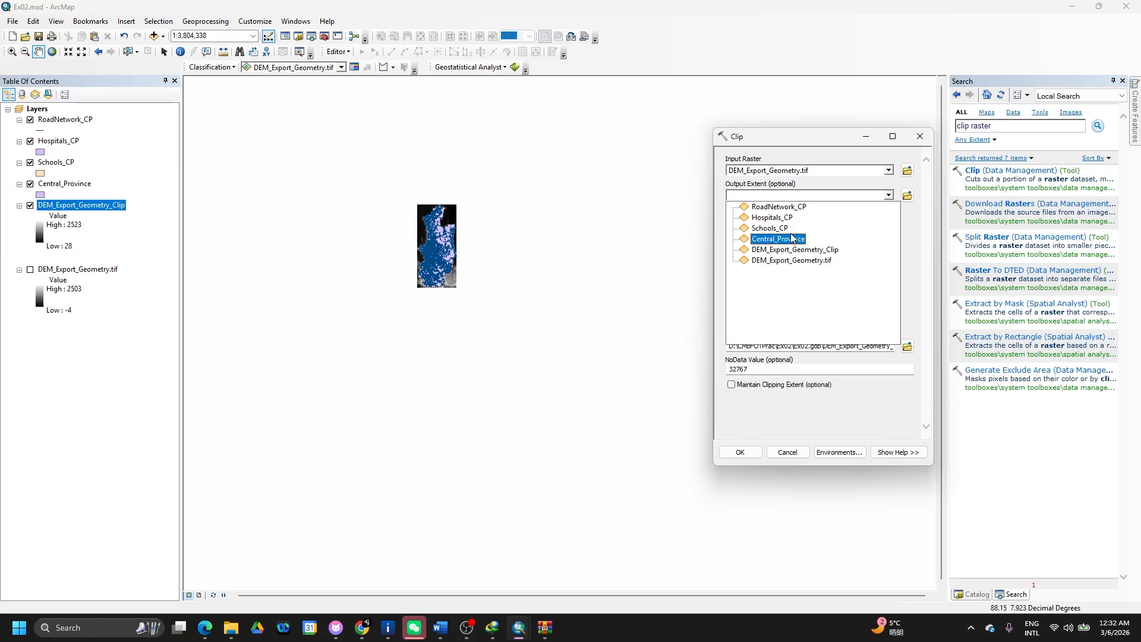
click(791, 234)
click(889, 196)
click(801, 240)
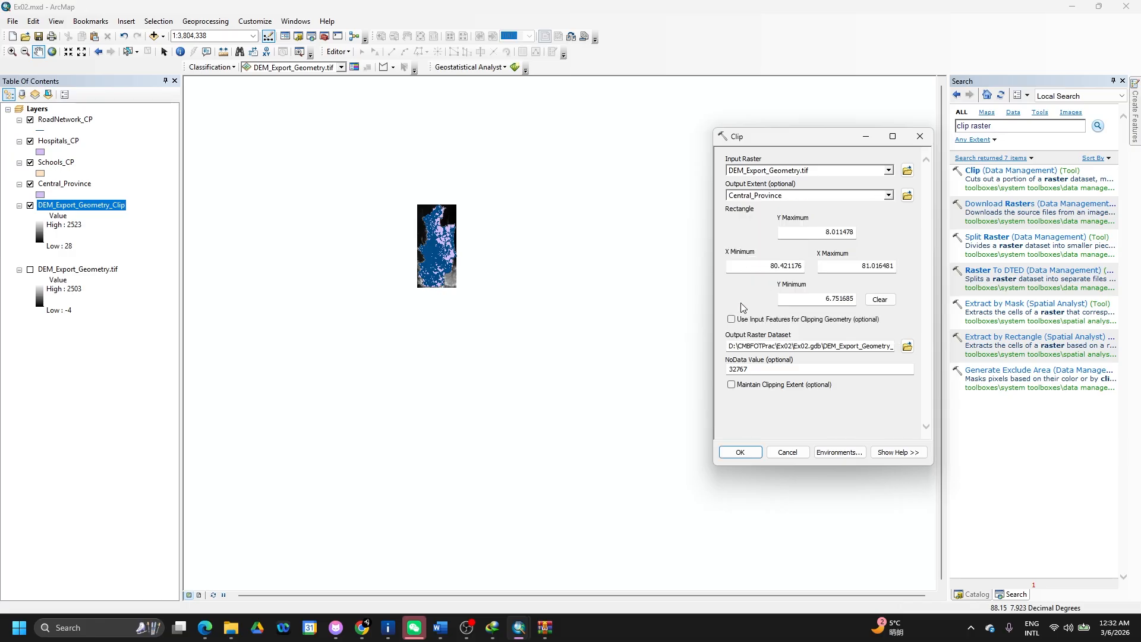
click(732, 319)
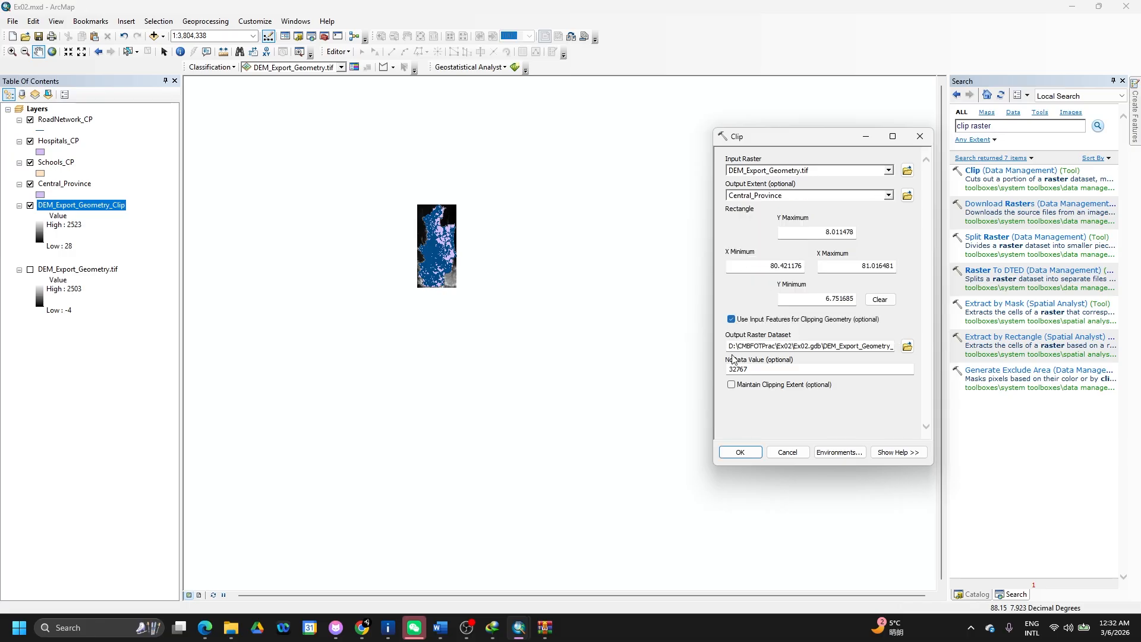
click(735, 387)
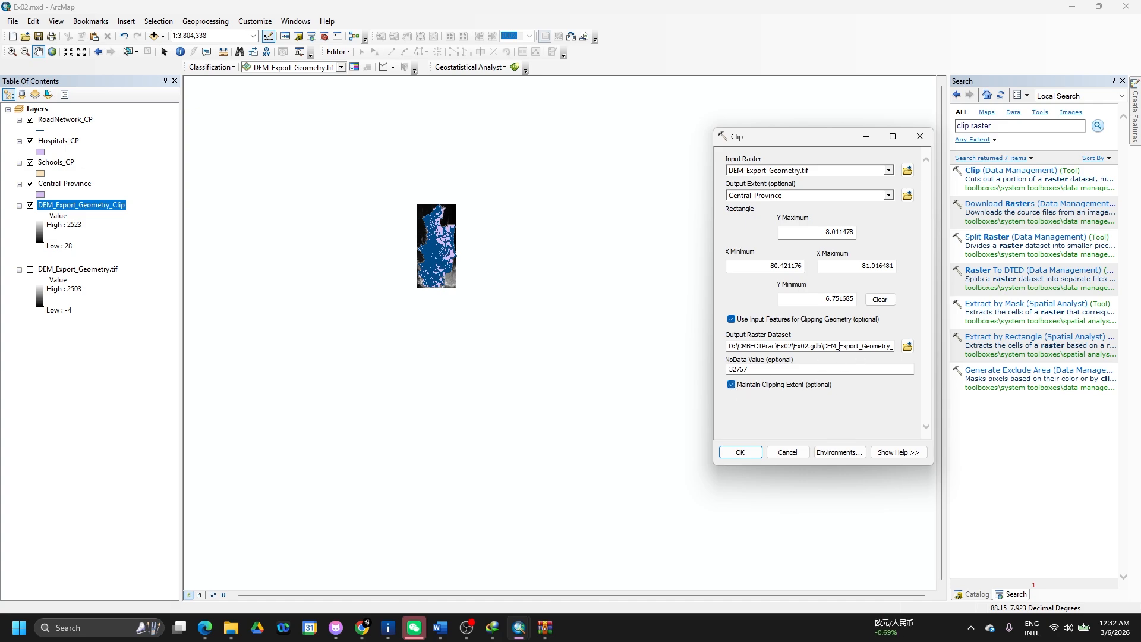
drag(840, 346, 906, 353)
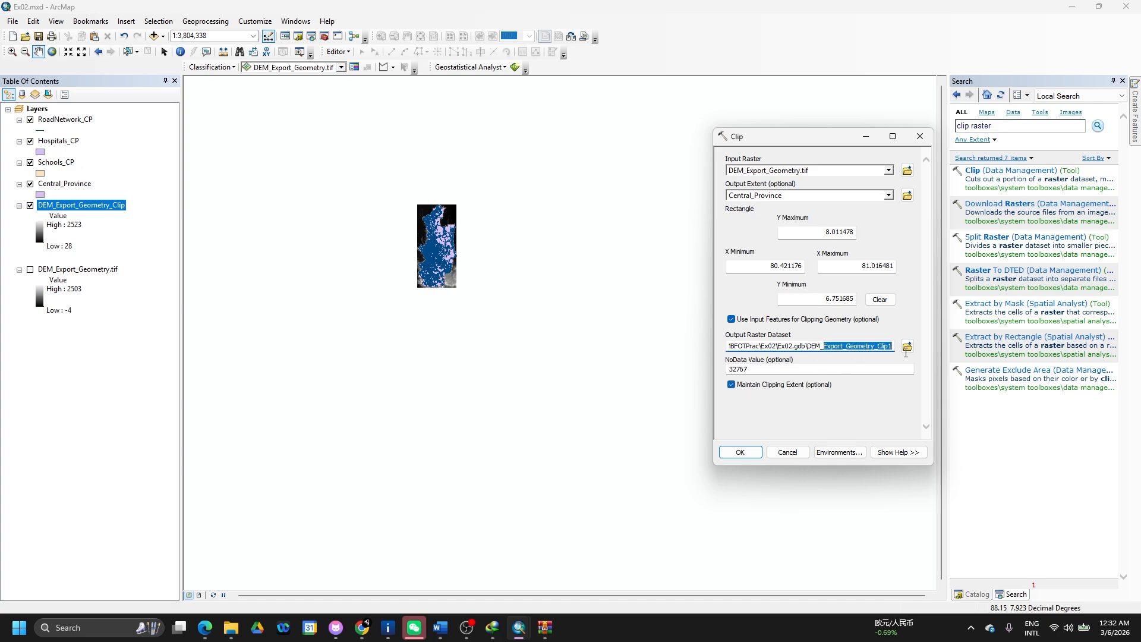
text(C)
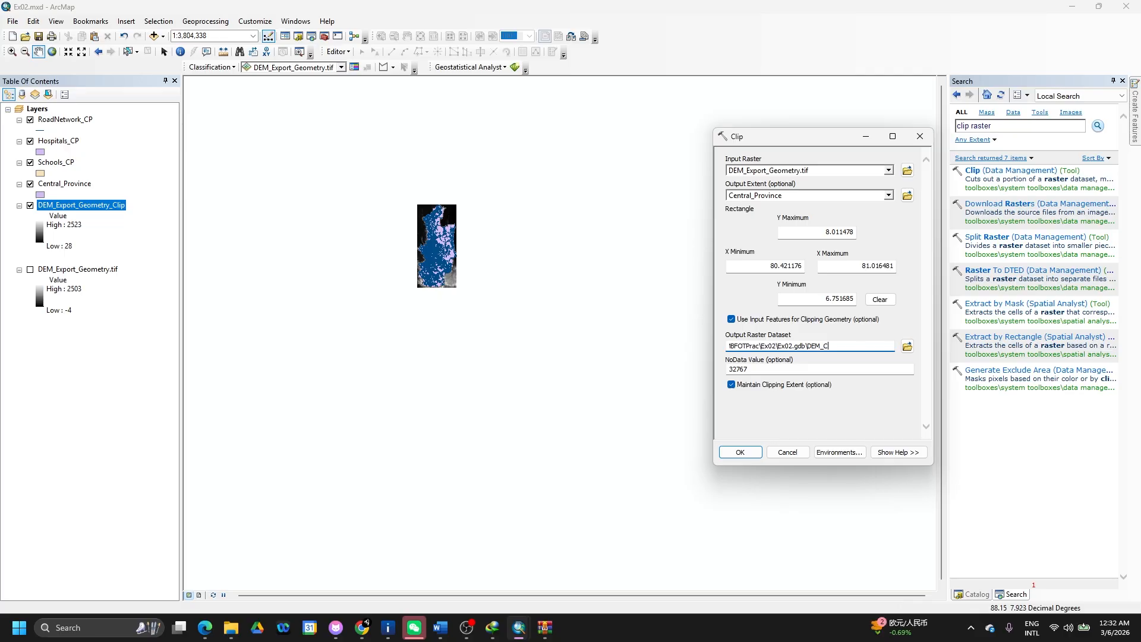
text(entralProvince)
click(739, 453)
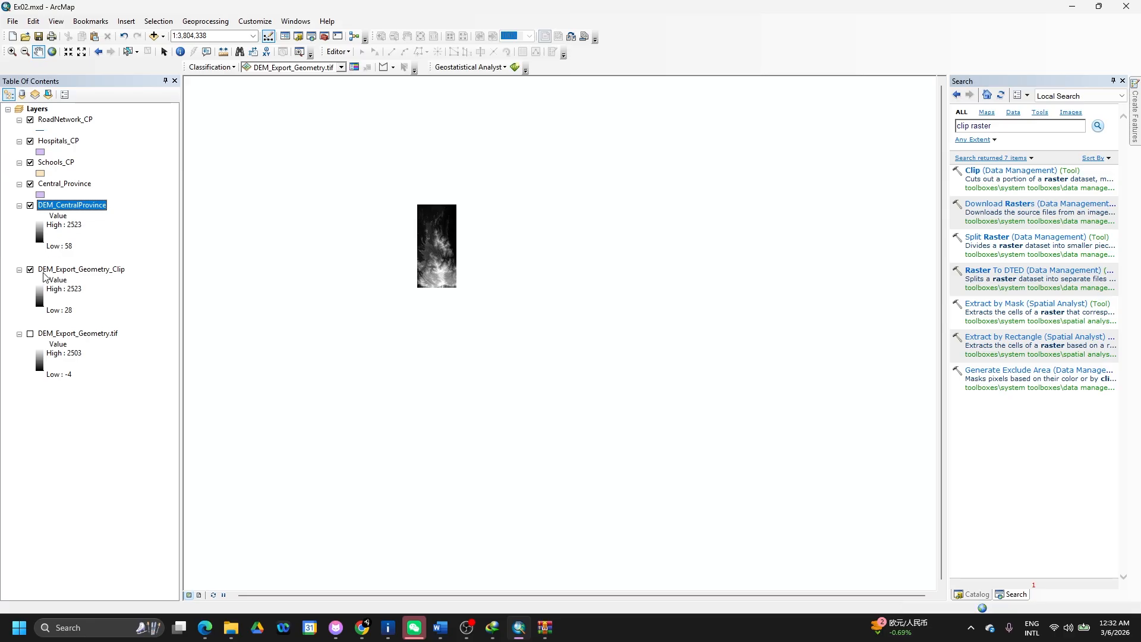
- Switch off the rectangular DEM clip, Schools_CP, Central_Province, Hospitals_CP and RoadNetwork_CP layers
click(31, 270)
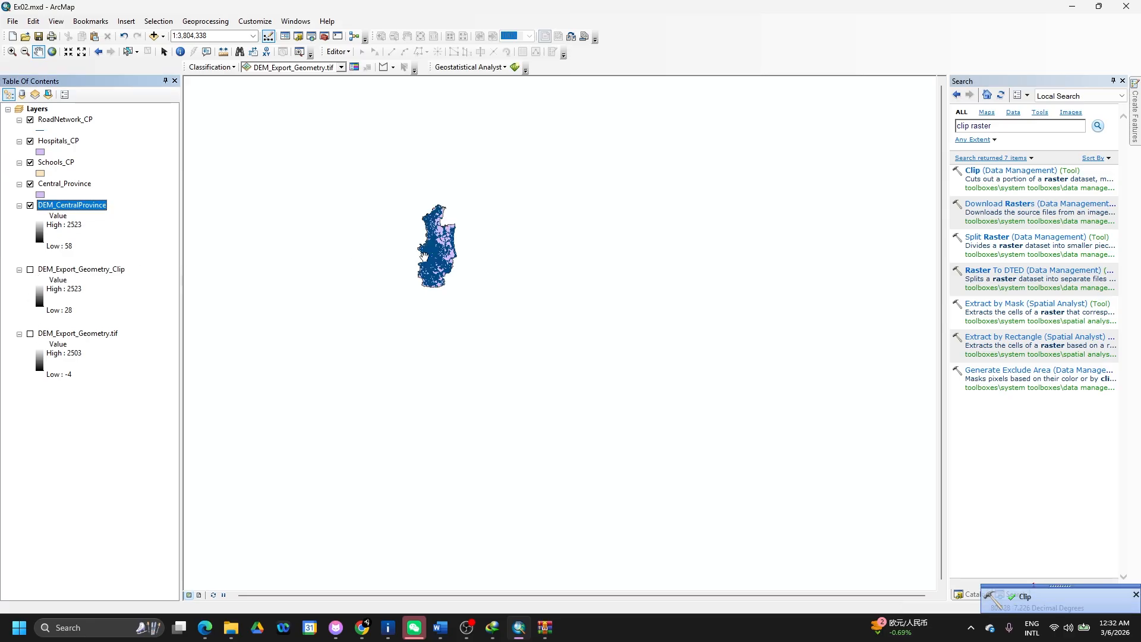
click(32, 189)
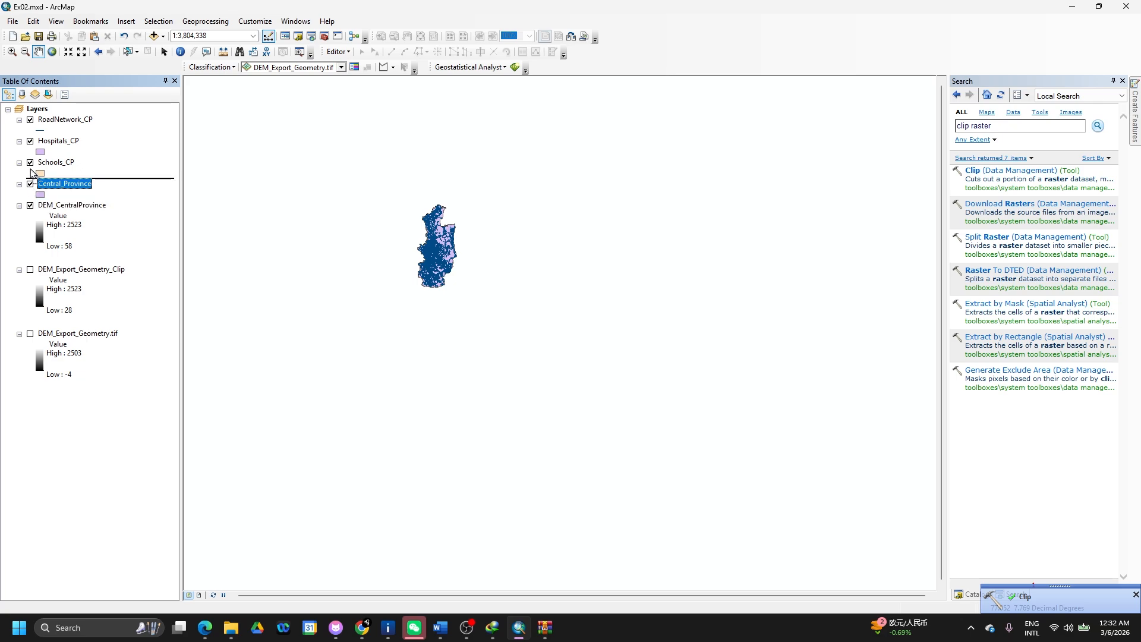
click(31, 163)
click(30, 185)
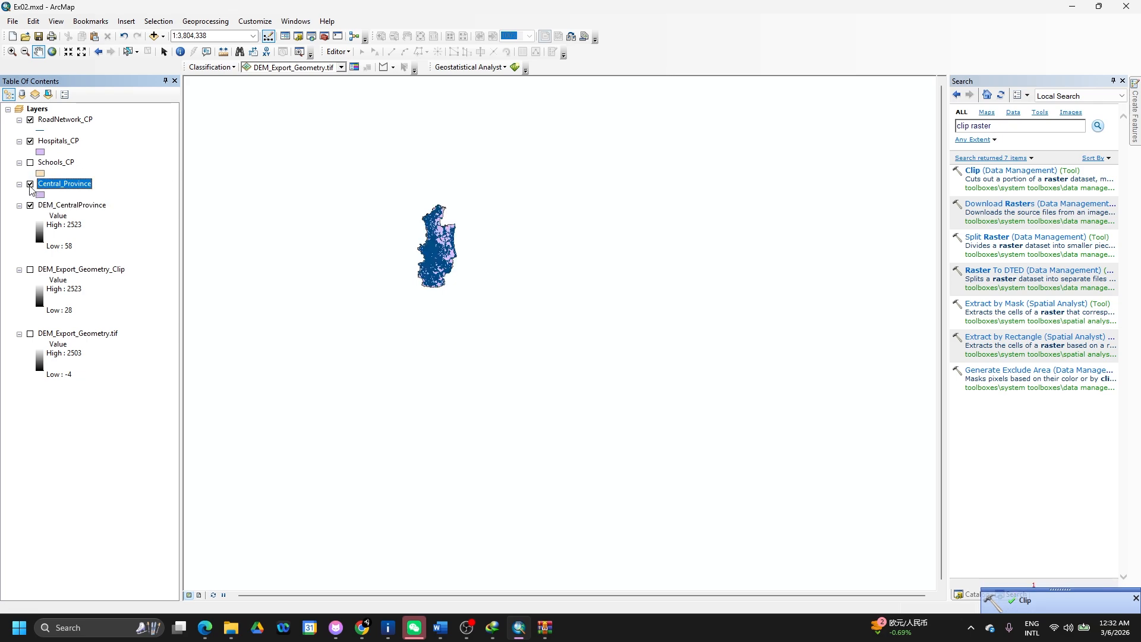
click(30, 141)
click(31, 120)
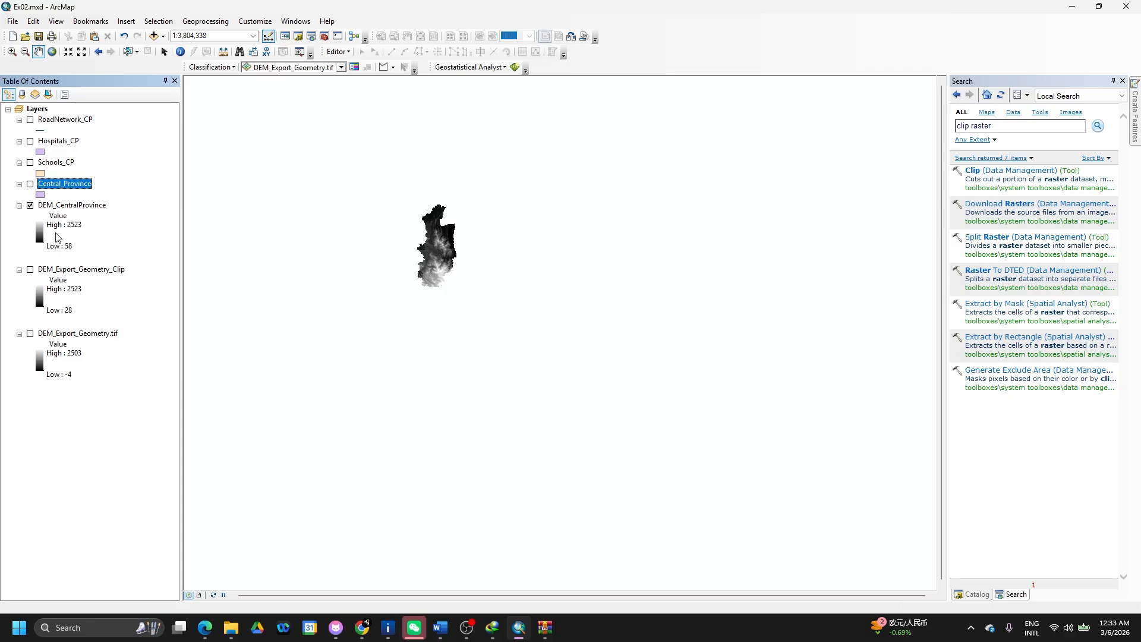
- Remove the DEM_Export_Geometry_Clip and DEM_Export_Geometry.tif layers from the map
click(77, 269)
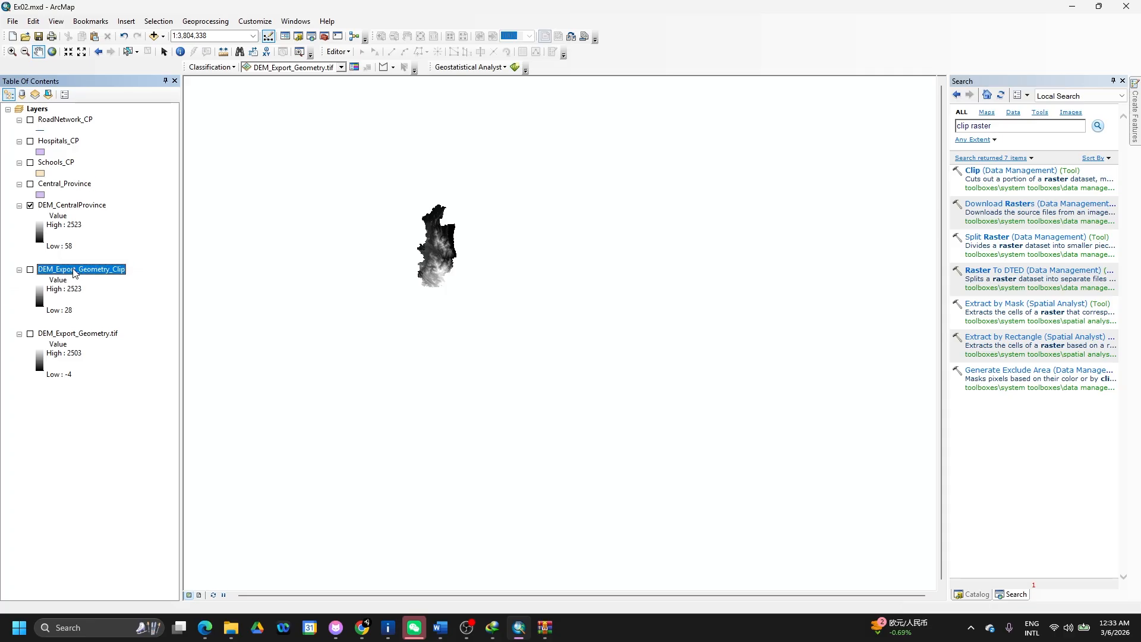
ctrl+click(91, 340)
right_click(91, 339)
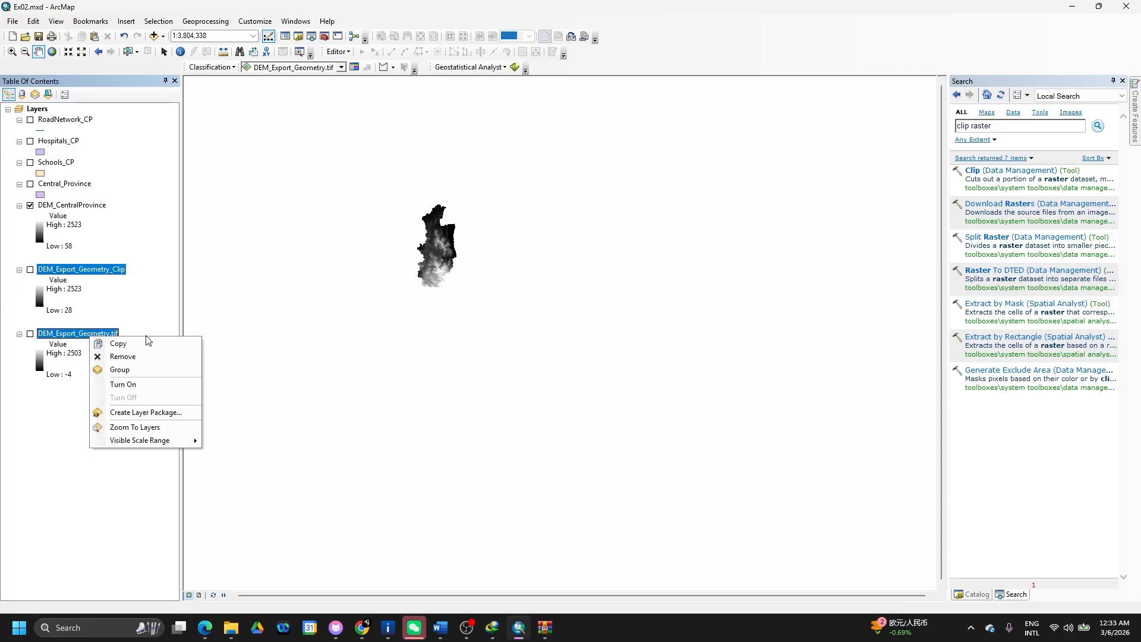
click(141, 357)
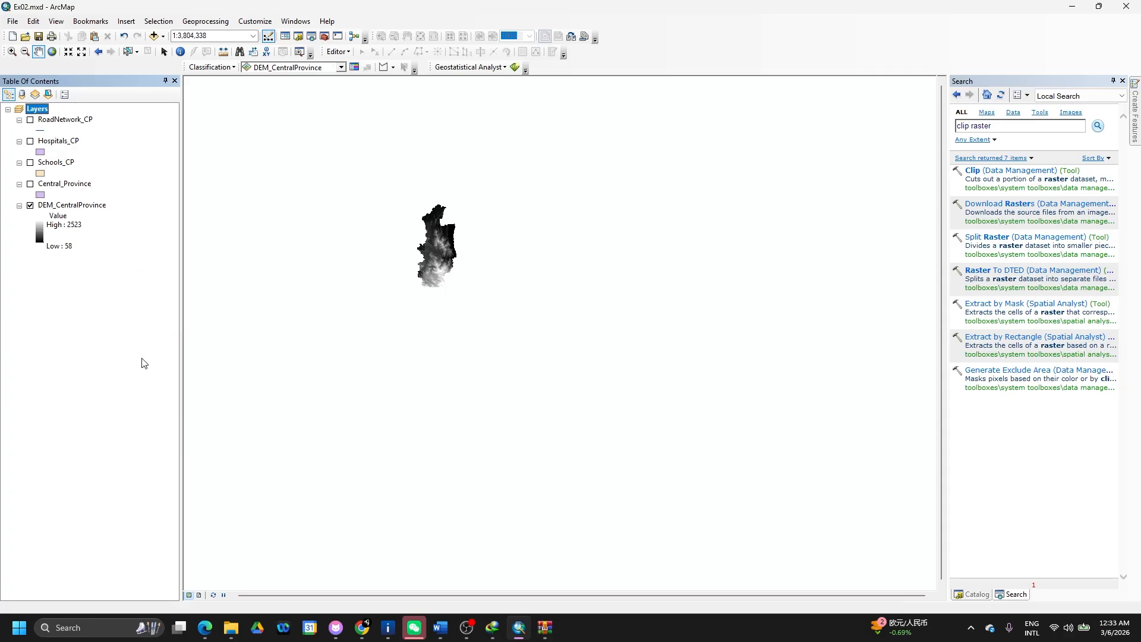
- Switch Central_Province, Schools_CP, Hospitals_CP and RoadNetwork_CP back on
click(30, 184)
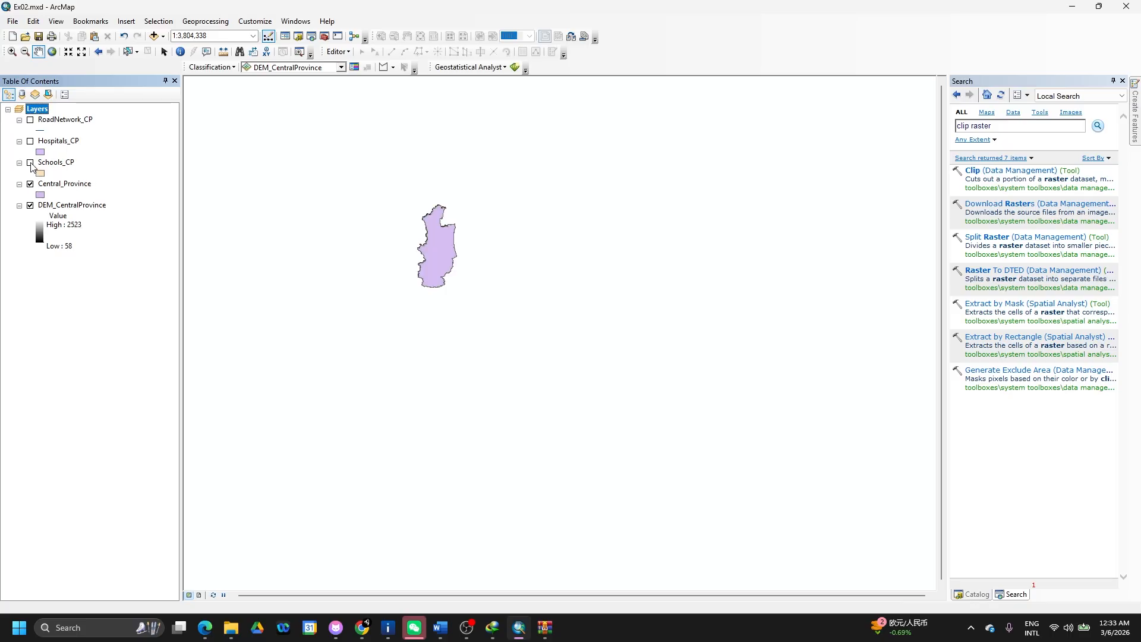
click(31, 163)
click(30, 142)
click(30, 121)
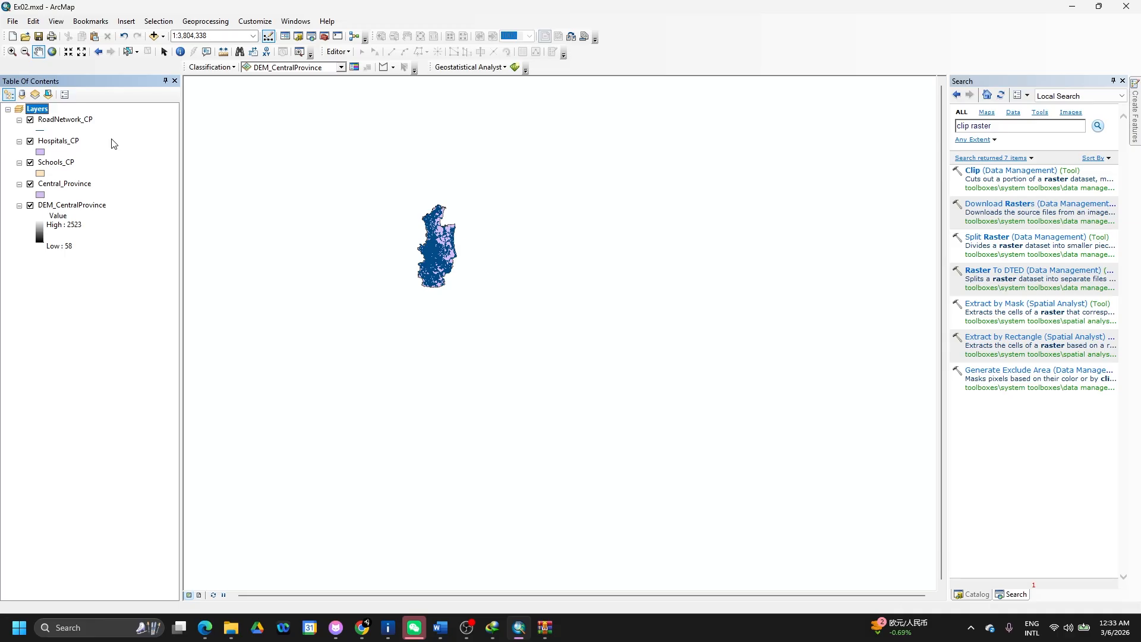
right_click(82, 119)
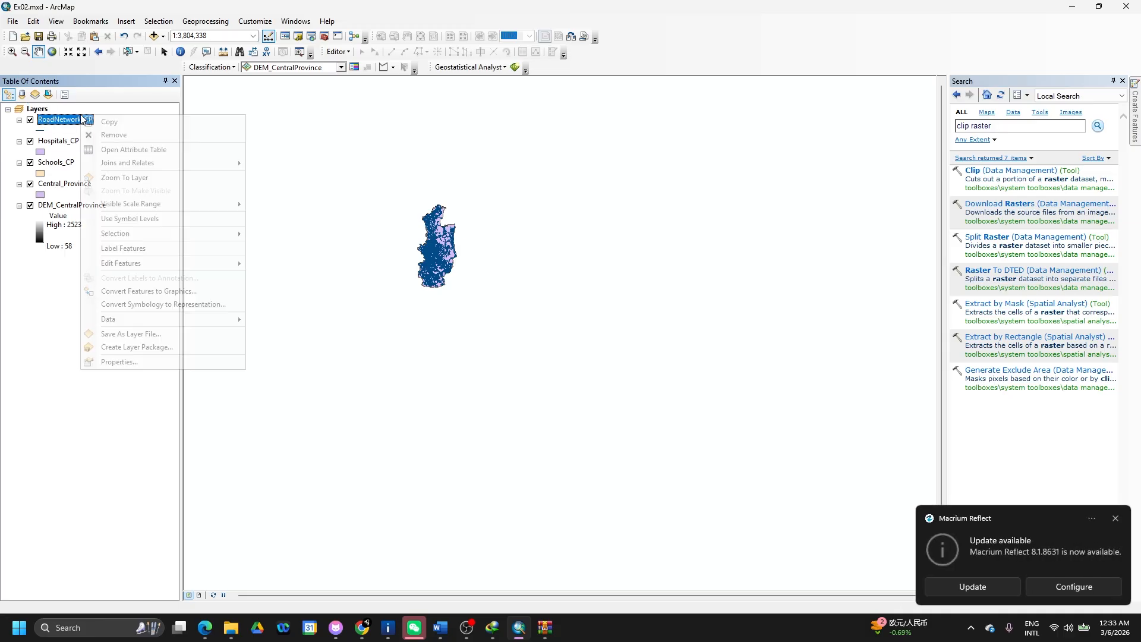
click(140, 362)
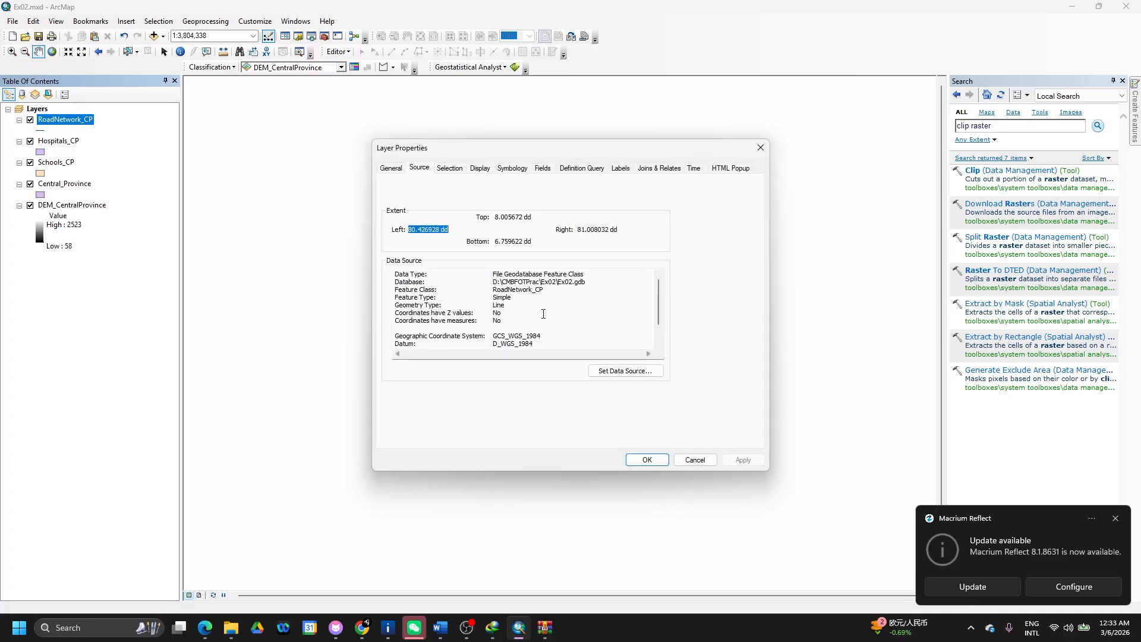
scroll(543, 314, down, 1)
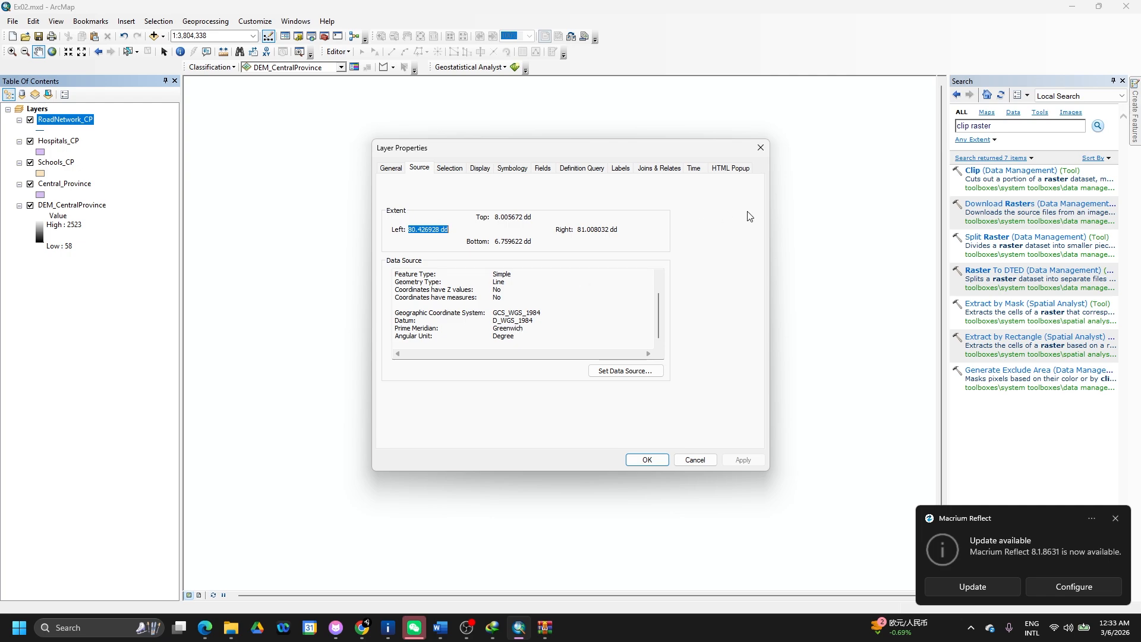
click(761, 146)
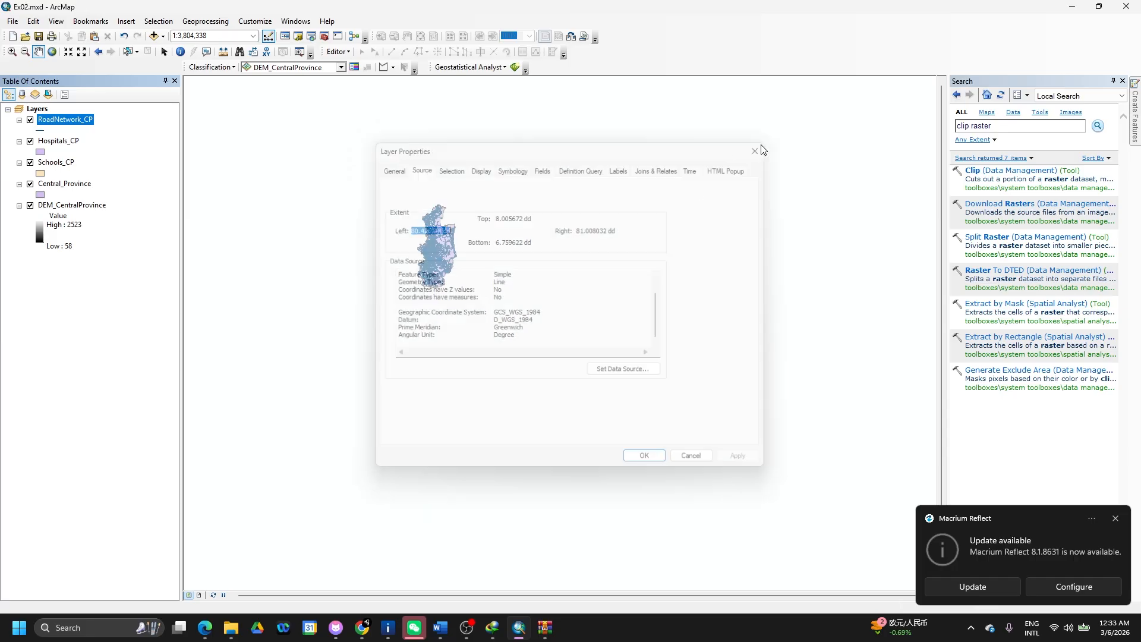
click(95, 205)
- Open DEM_CentralProvince's Properties and scroll the Source details to its GCS_WGS_1984 coordinate system
right_click(96, 207)
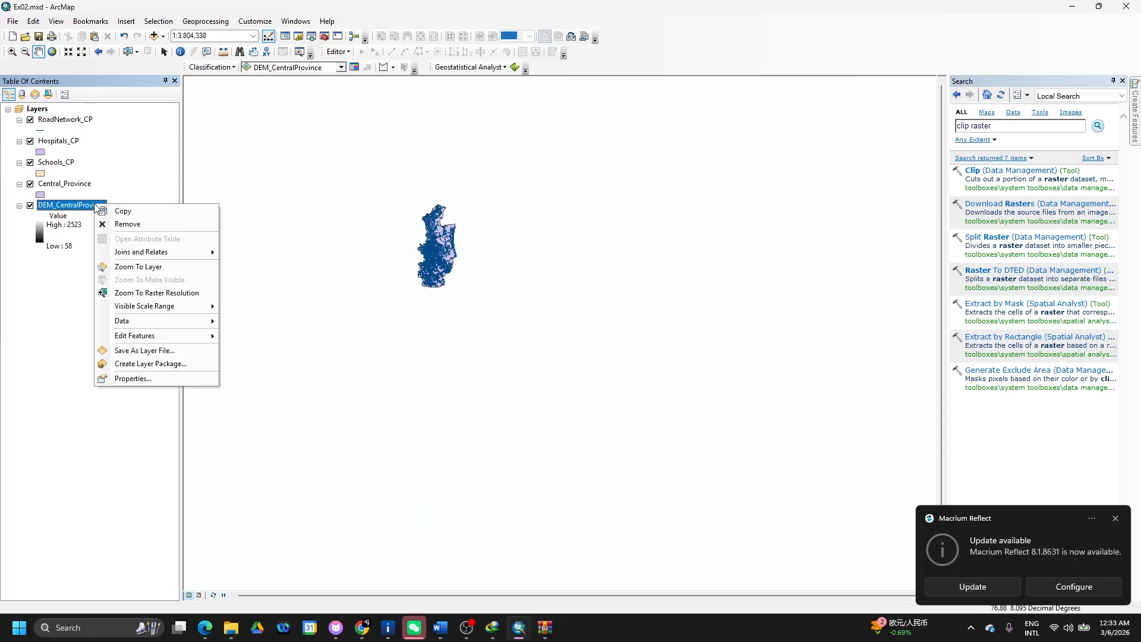
click(132, 379)
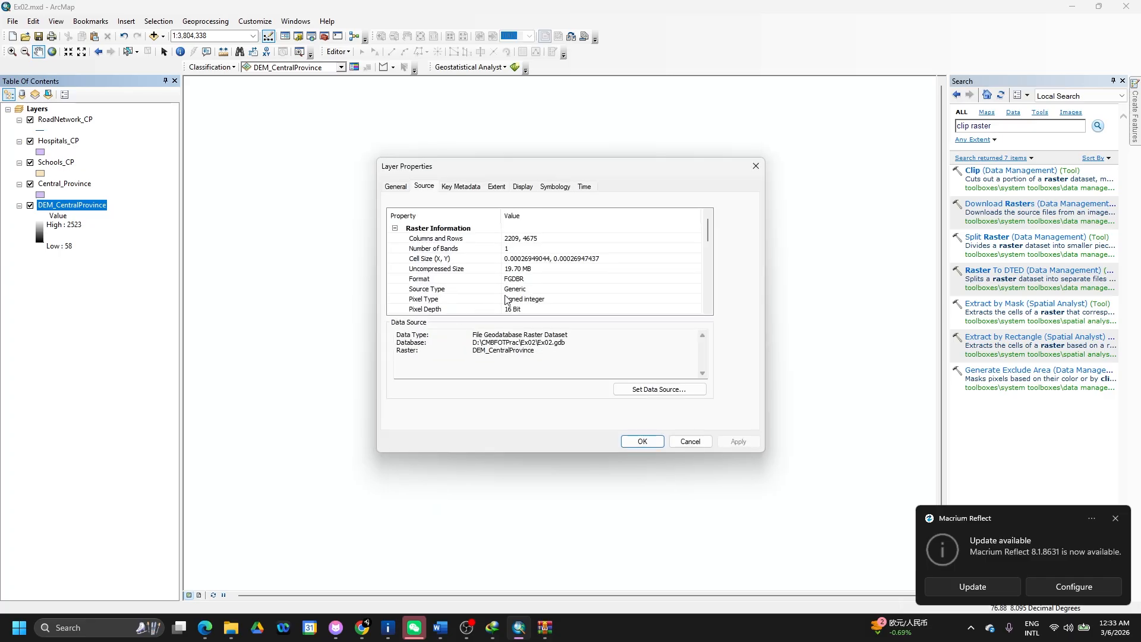
scroll(522, 297, down, 2)
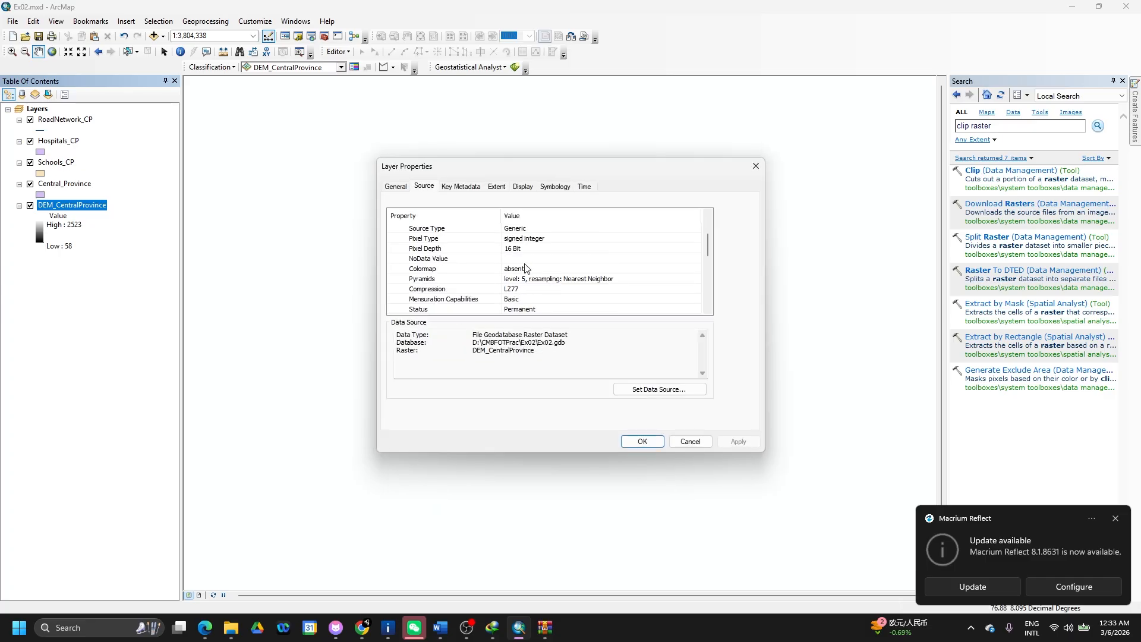
scroll(526, 268, up, 2)
scroll(526, 268, down, 1)
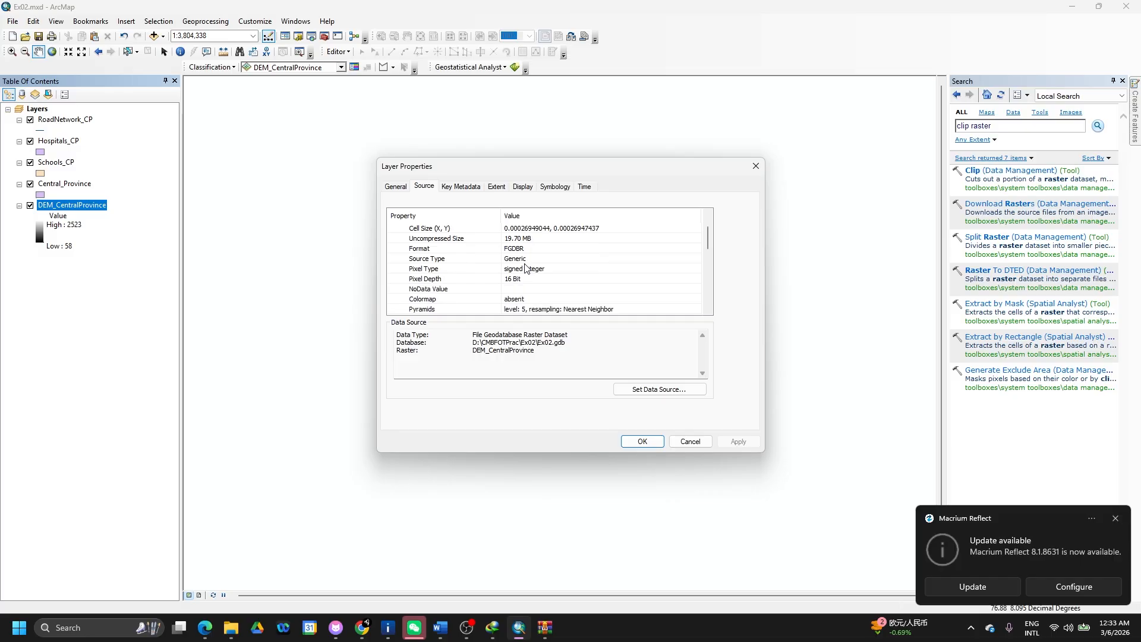
scroll(526, 268, up, 1)
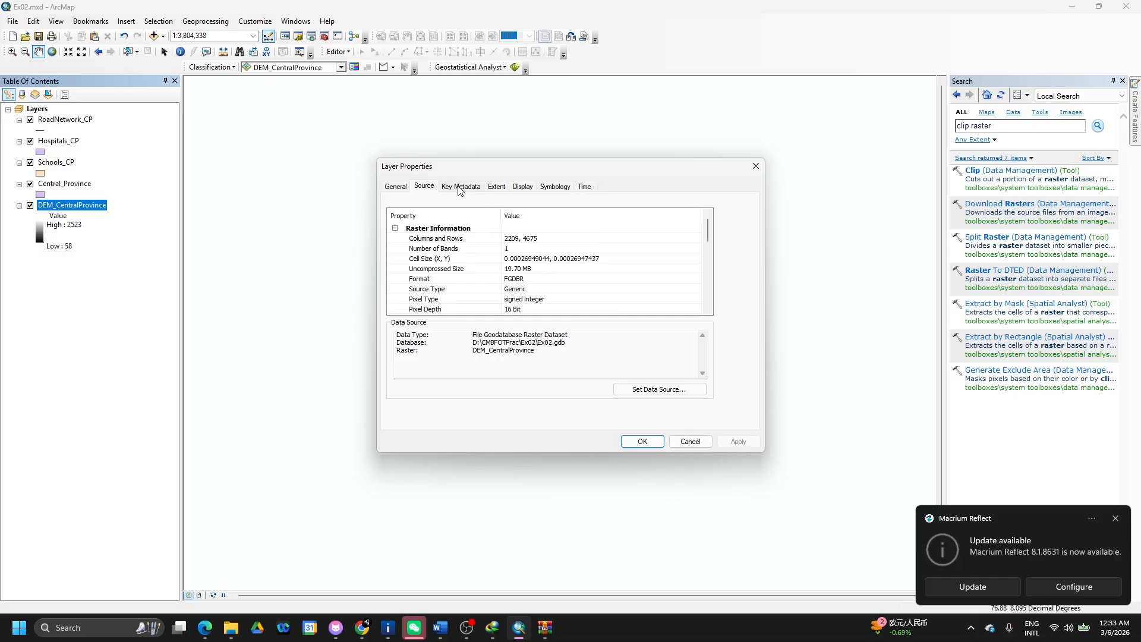
scroll(518, 274, down, 3)
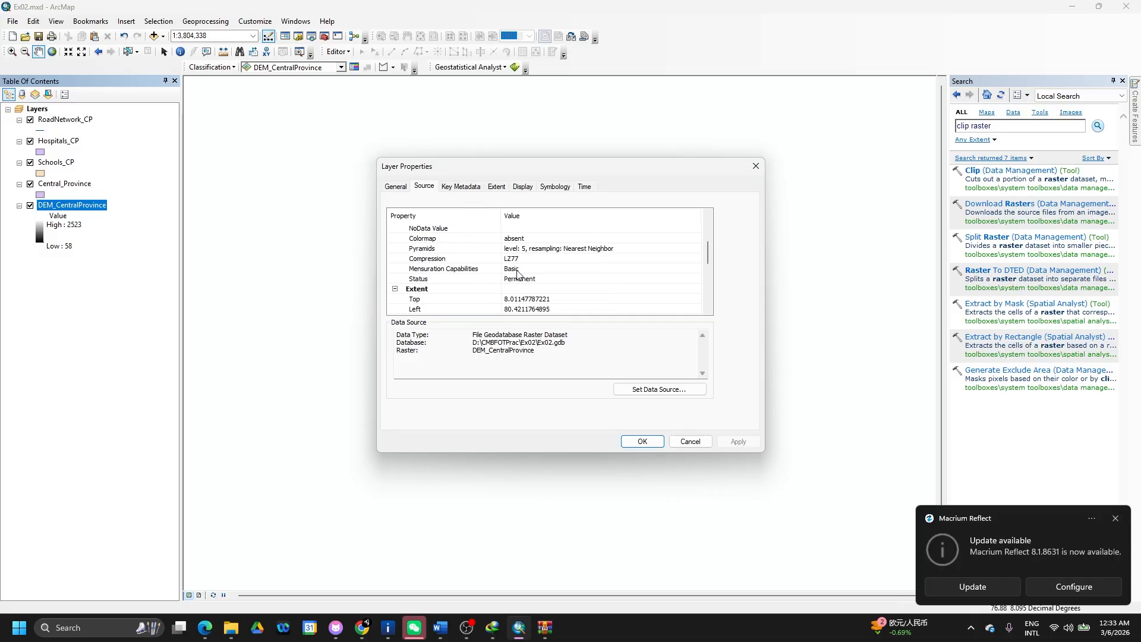
scroll(518, 274, up, 3)
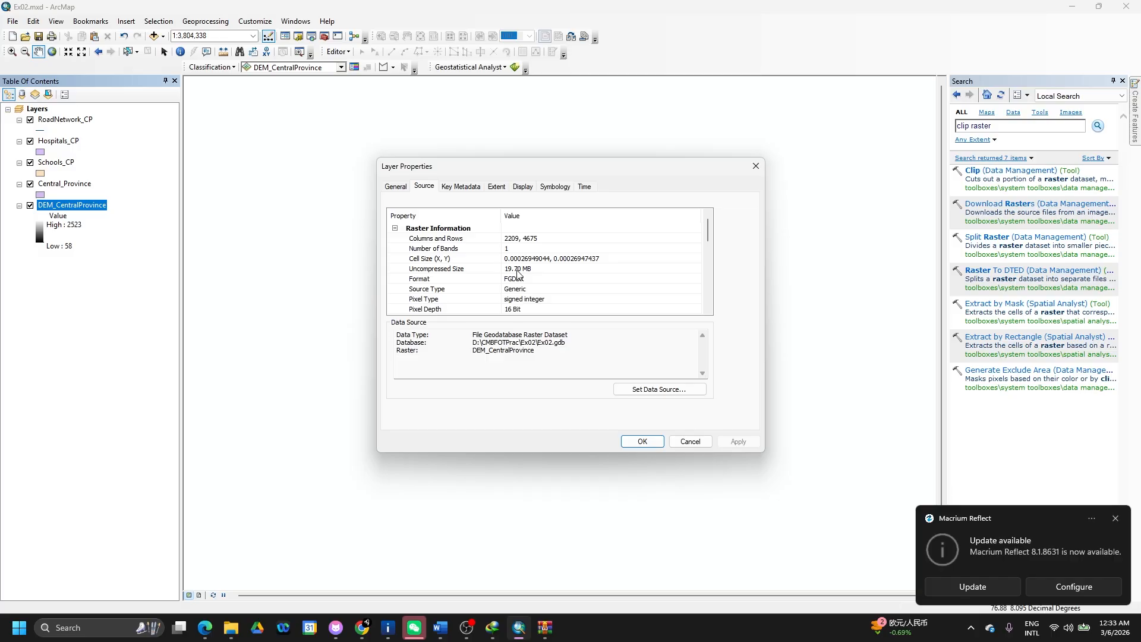
scroll(518, 274, down, 3)
scroll(518, 274, down, 2)
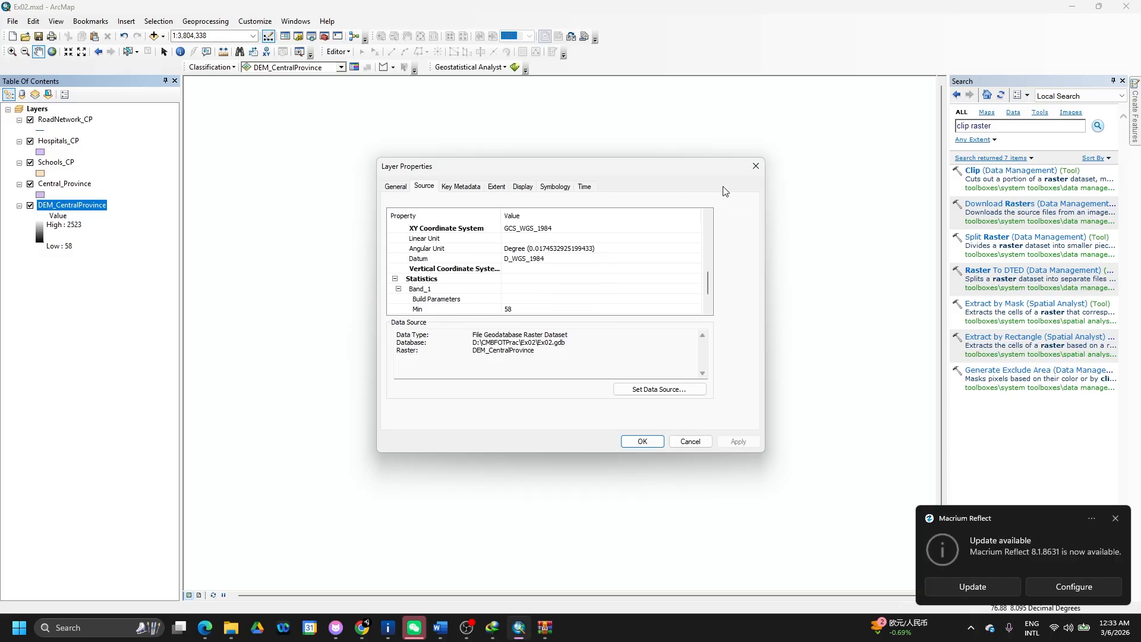
- Close the DEM properties and select Kandawala Sri Lanka Grid in the data frame's coordinate system list
click(754, 170)
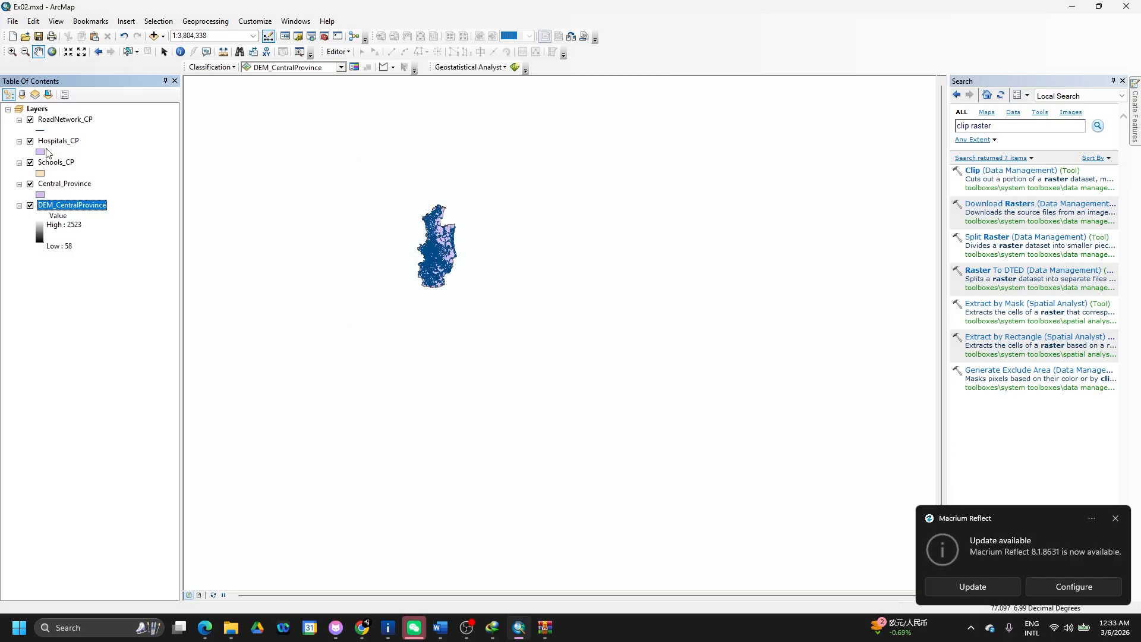
right_click(35, 111)
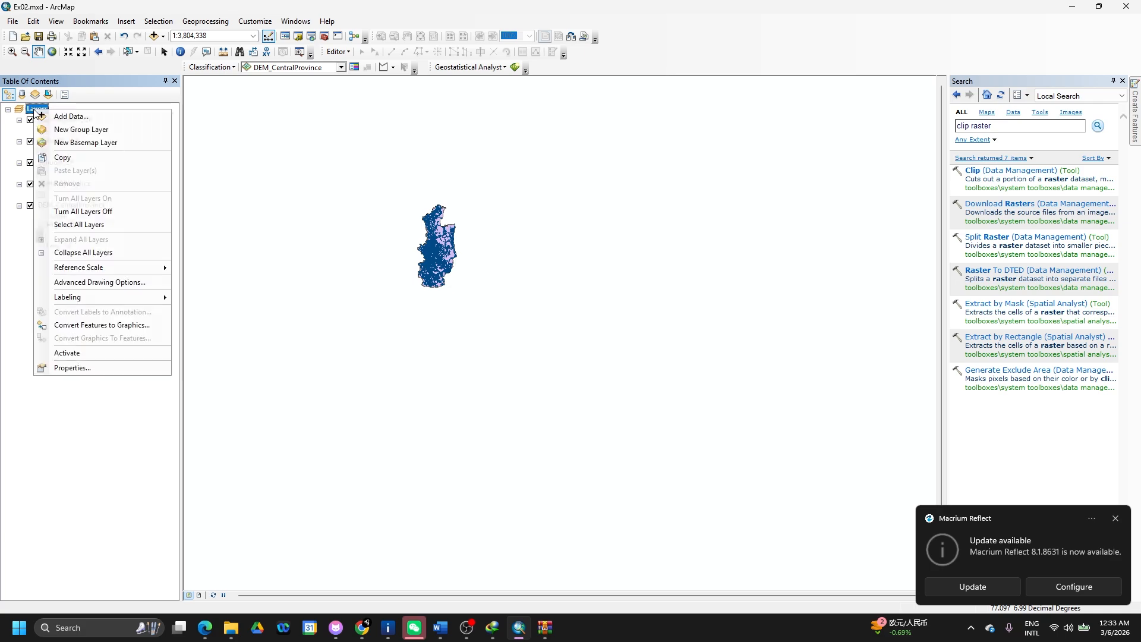
click(78, 368)
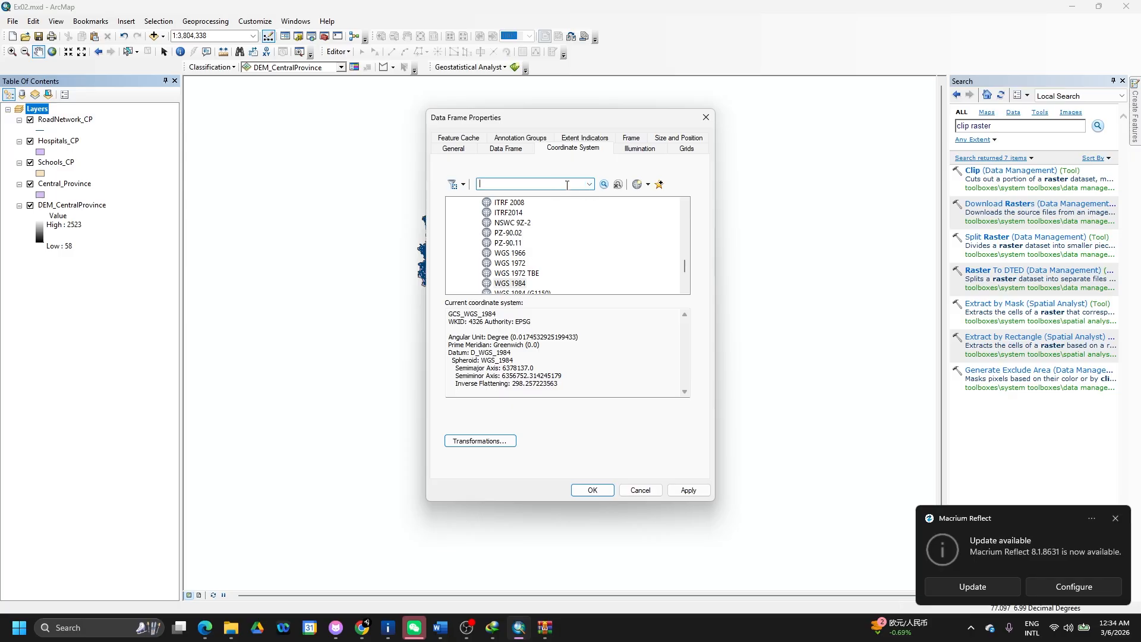
text(andawala)
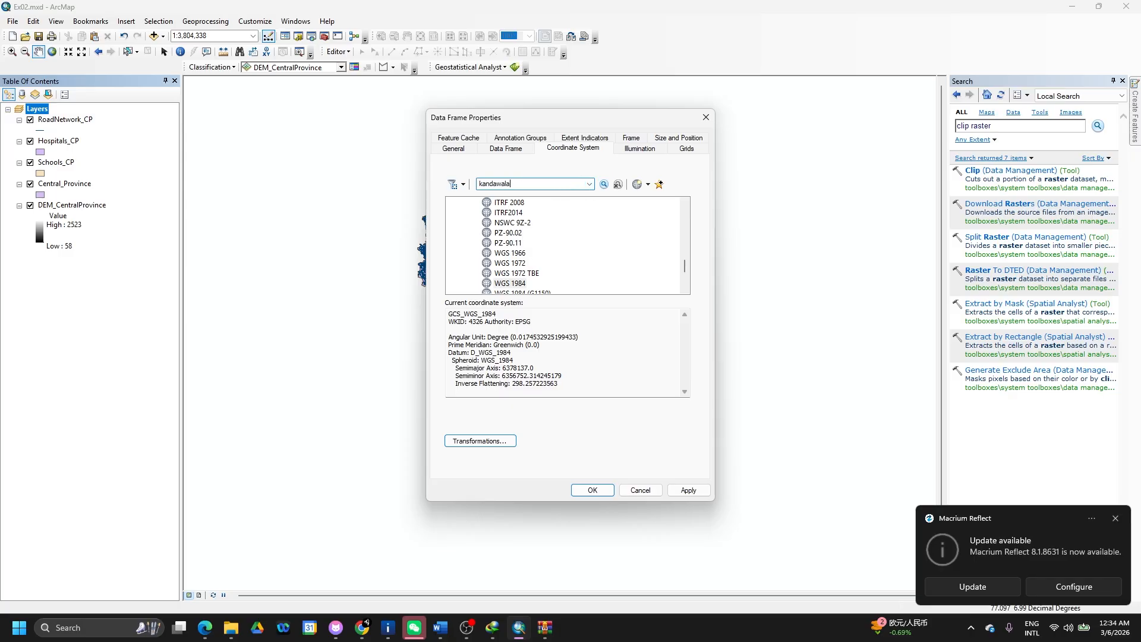
key(Return)
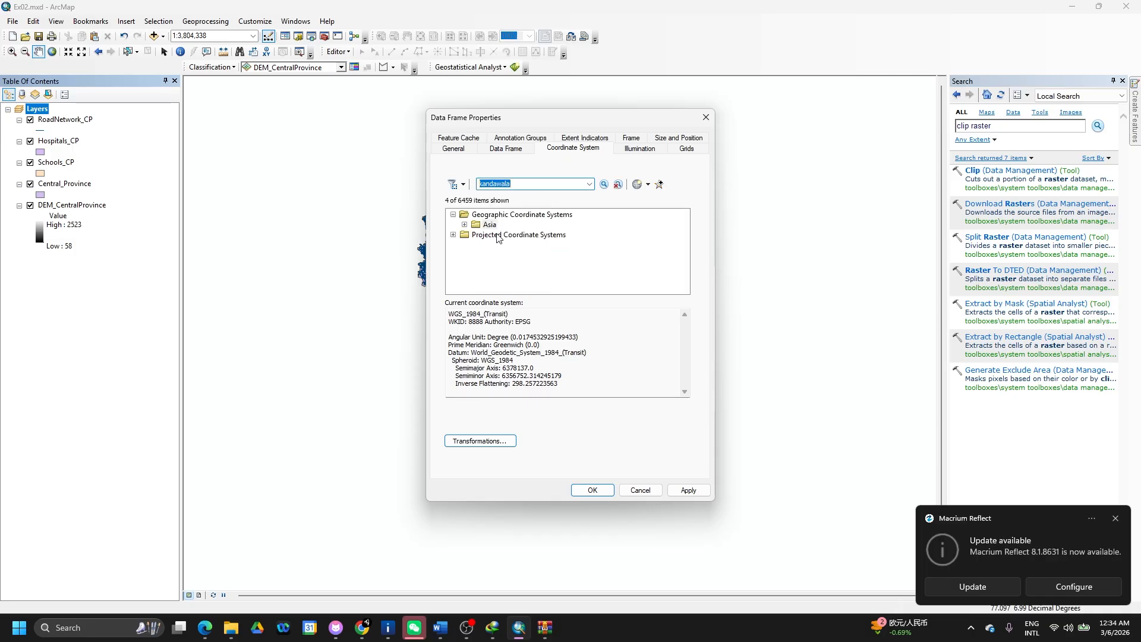
click(453, 235)
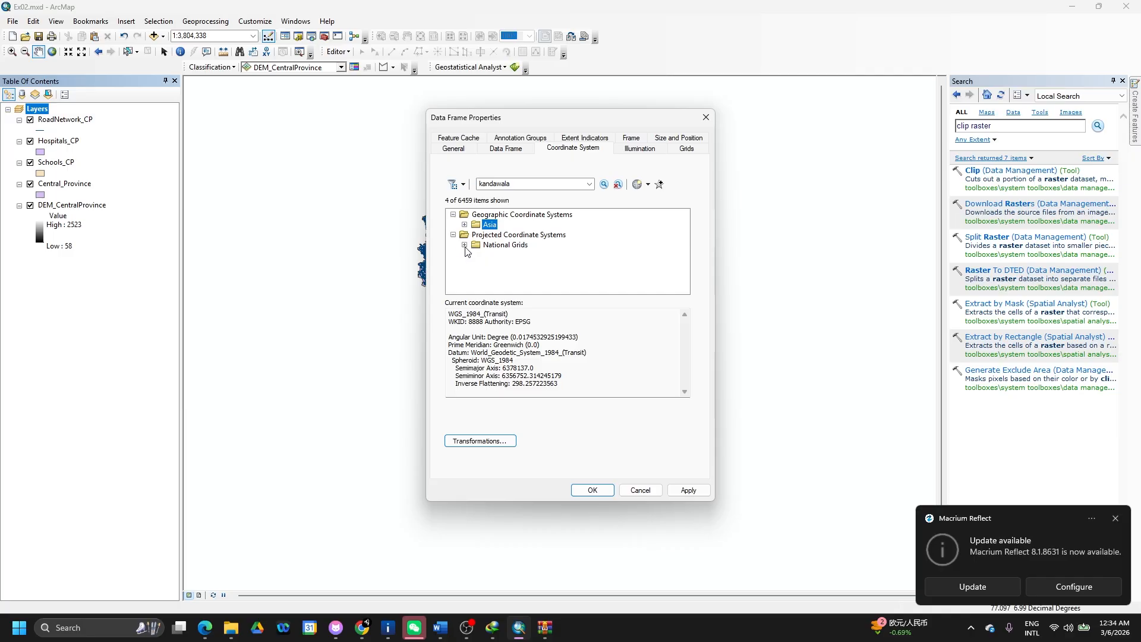
click(475, 255)
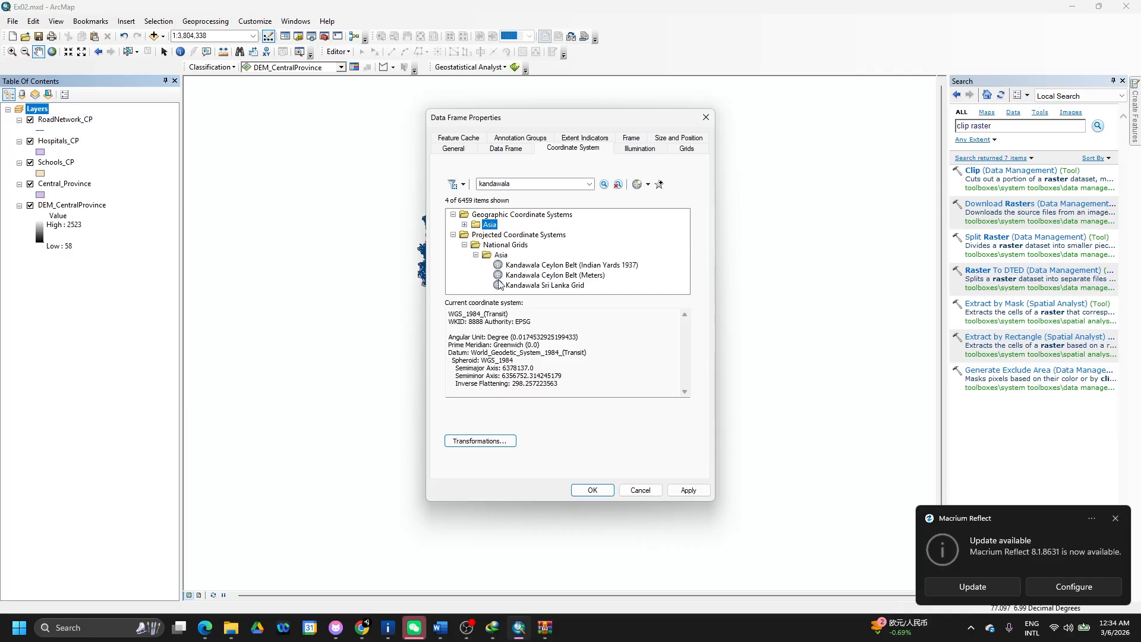
click(530, 287)
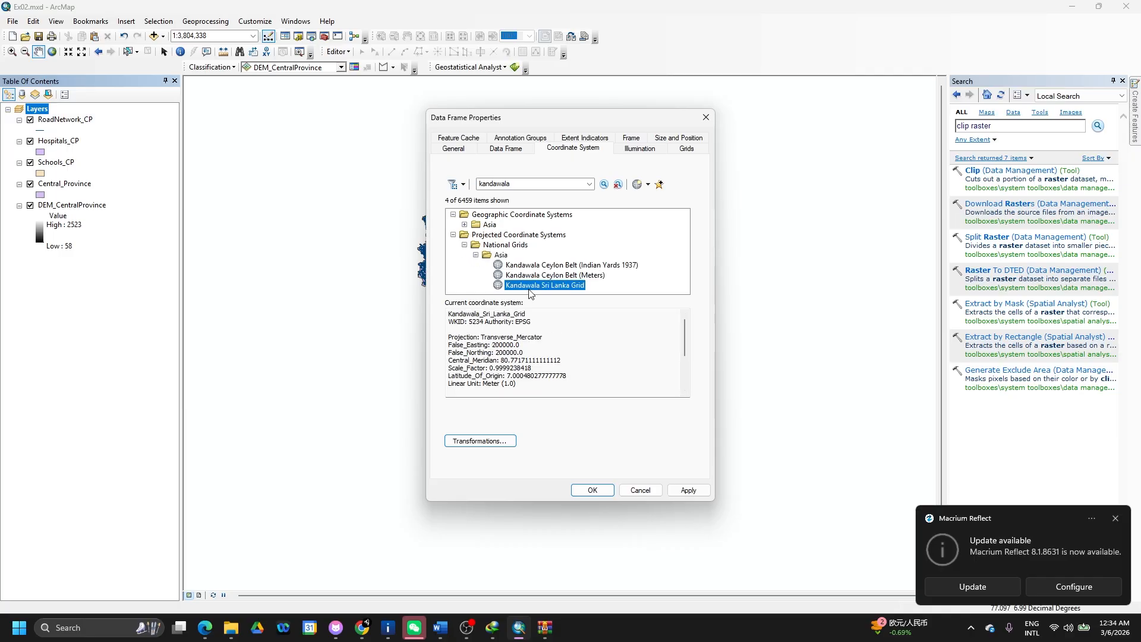
- Apply the Kandawala grid to the data frame, accepting the geographic coordinate system mismatch warnings
click(684, 491)
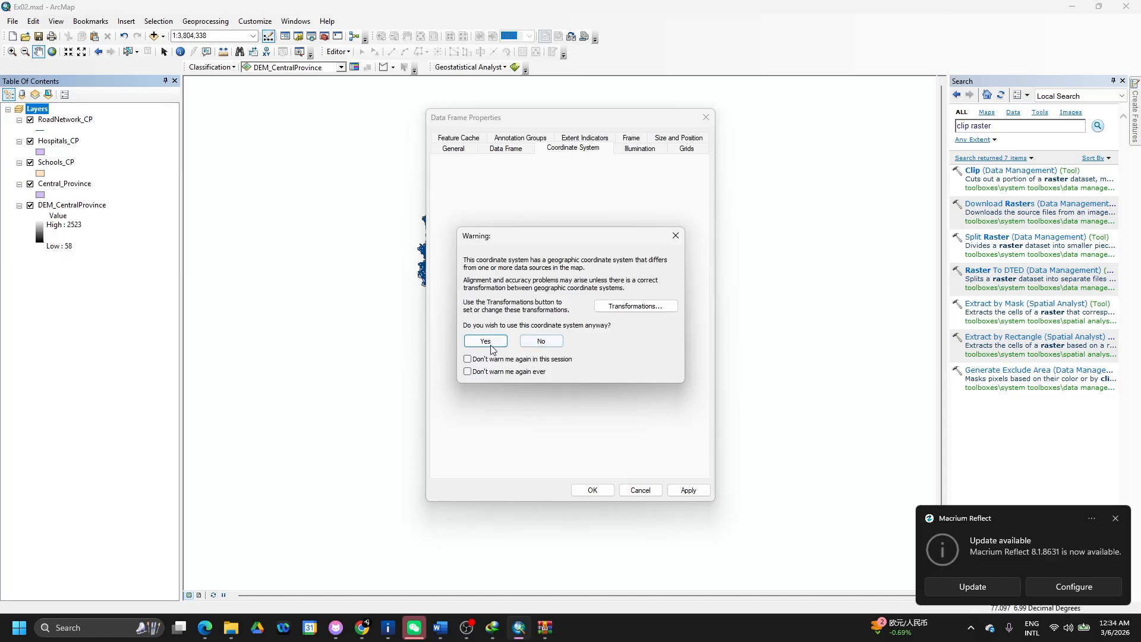
click(487, 344)
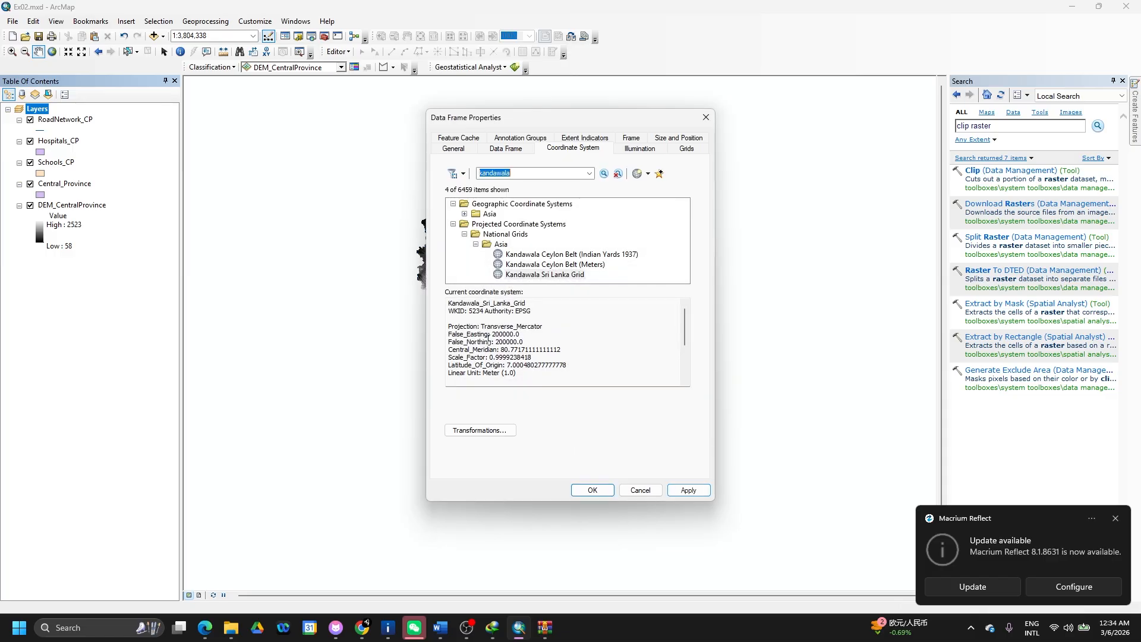
click(588, 493)
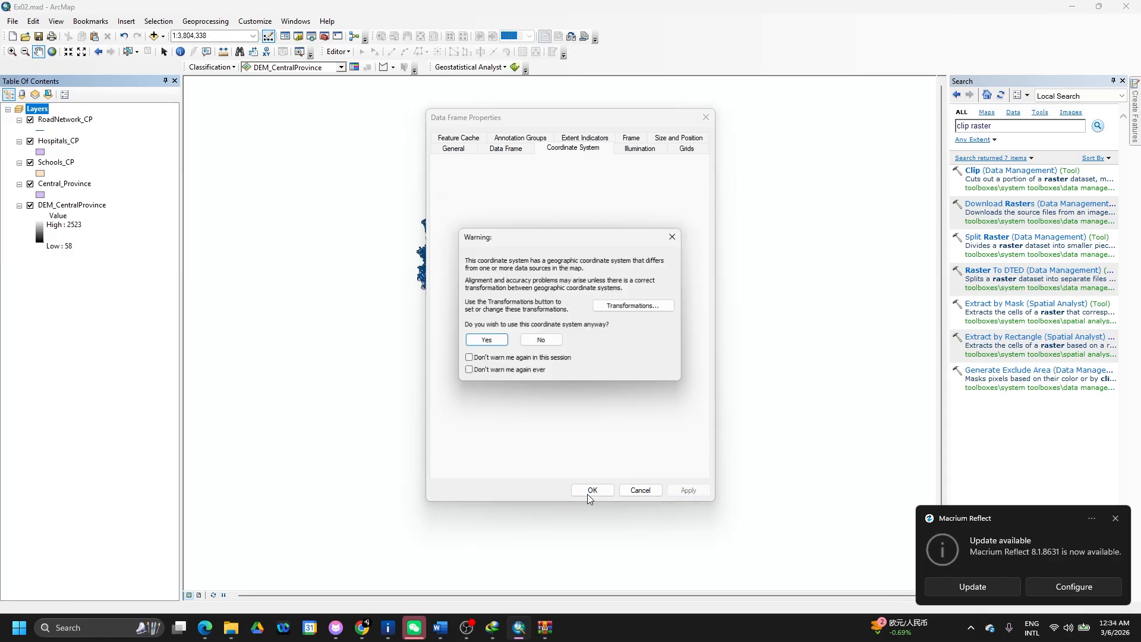
click(486, 341)
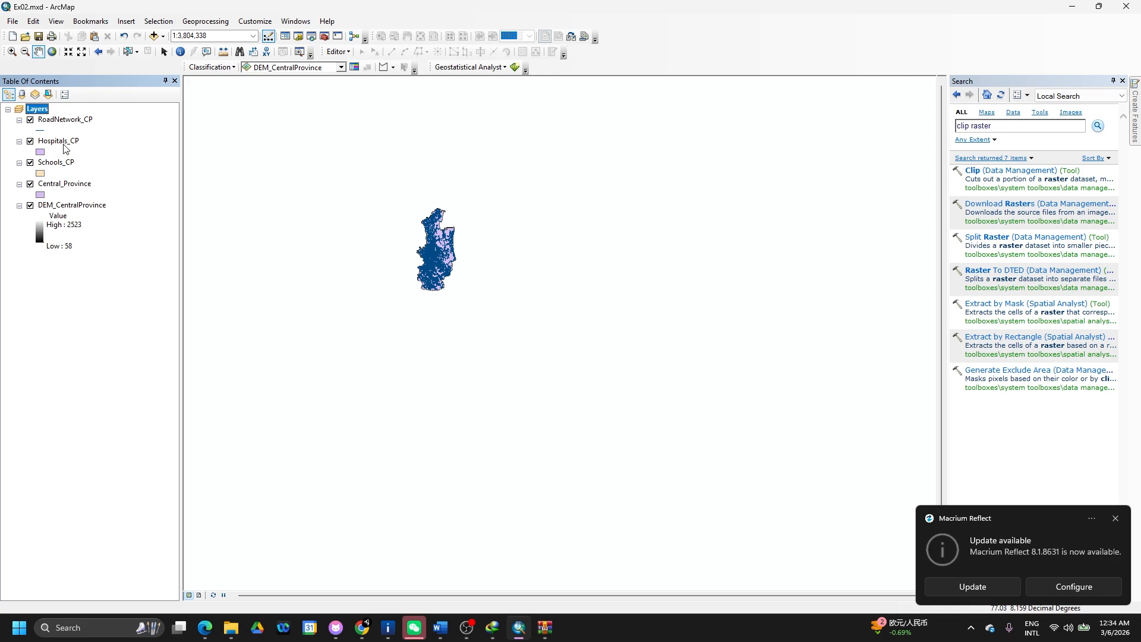
right_click(63, 141)
click(121, 387)
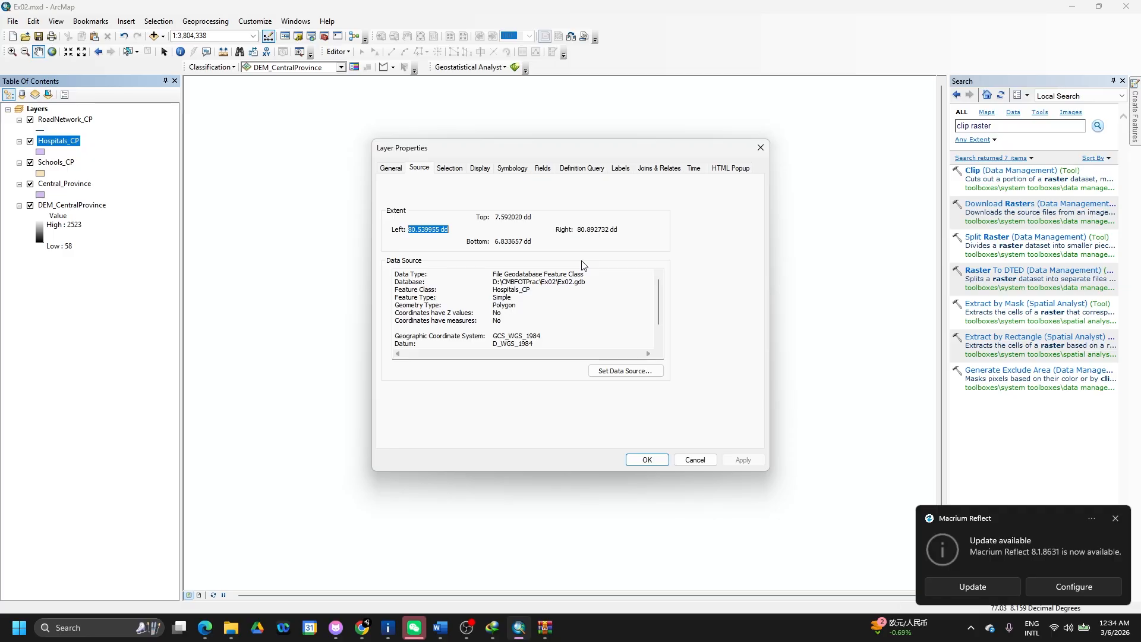
click(767, 150)
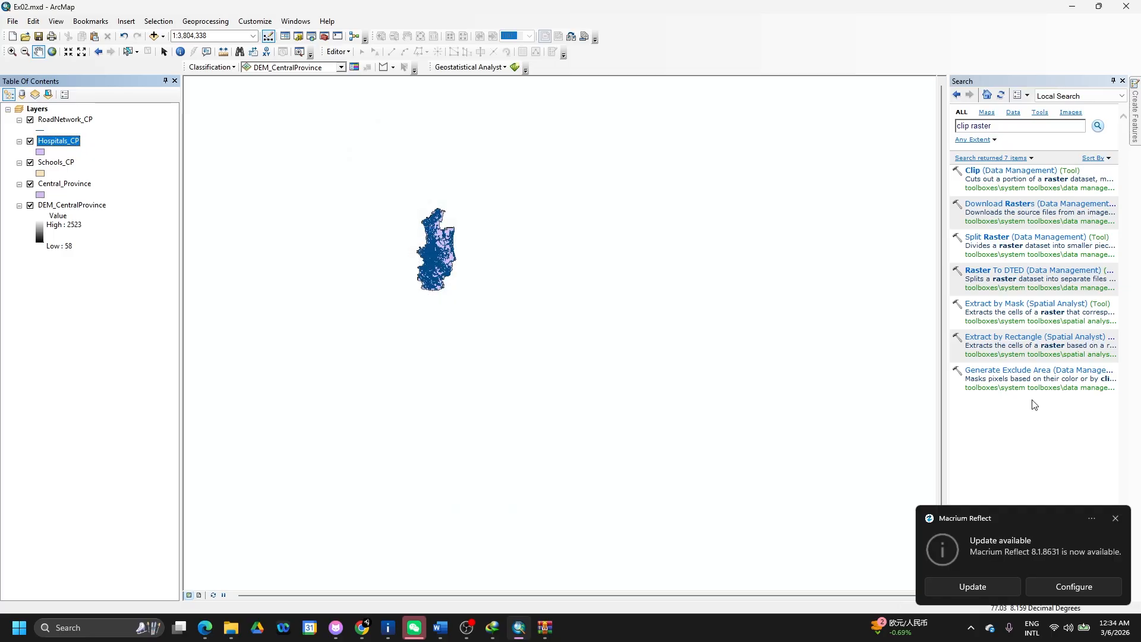
- Search tools for 'projection', open Project (Data Management), and take a screenshot of its window
click(1005, 126)
text(rojection)
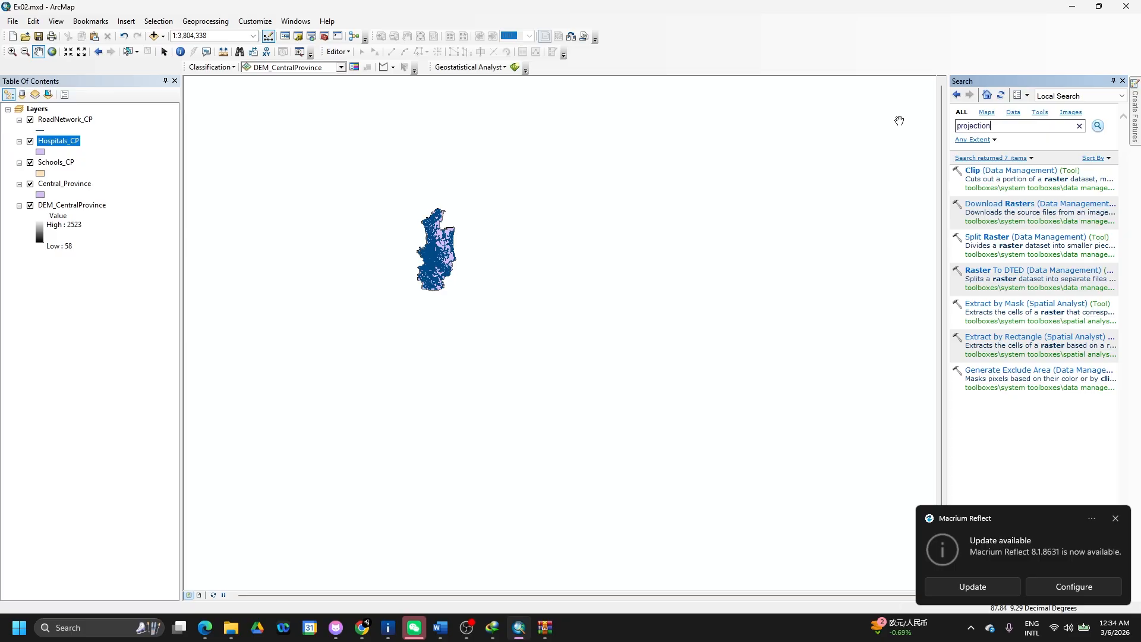
key(Return)
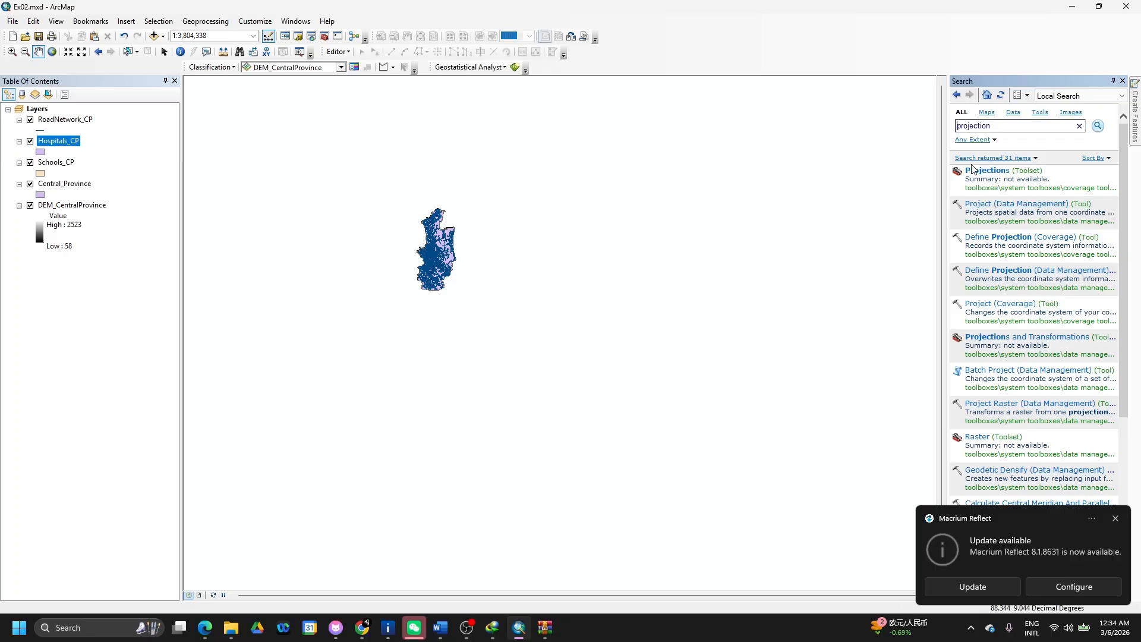
click(976, 205)
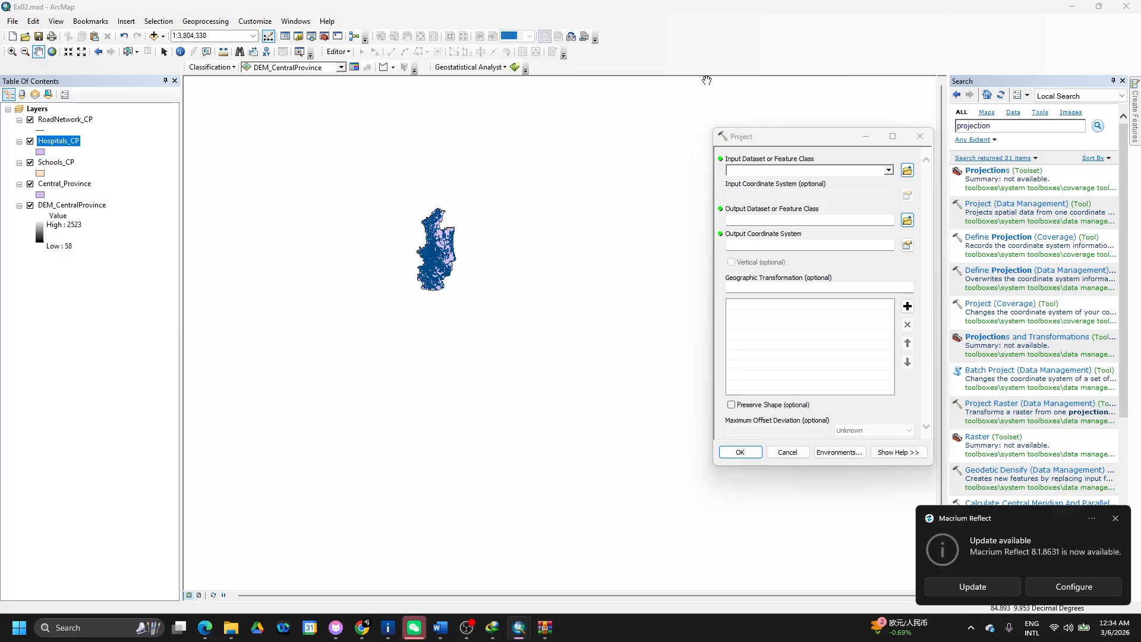
key(super+shift+s)
drag(711, 75, 1140, 476)
- Paste the Project tool screenshot below the Clip image in Word and shrink it to sit beside it
key(alt+Tab)
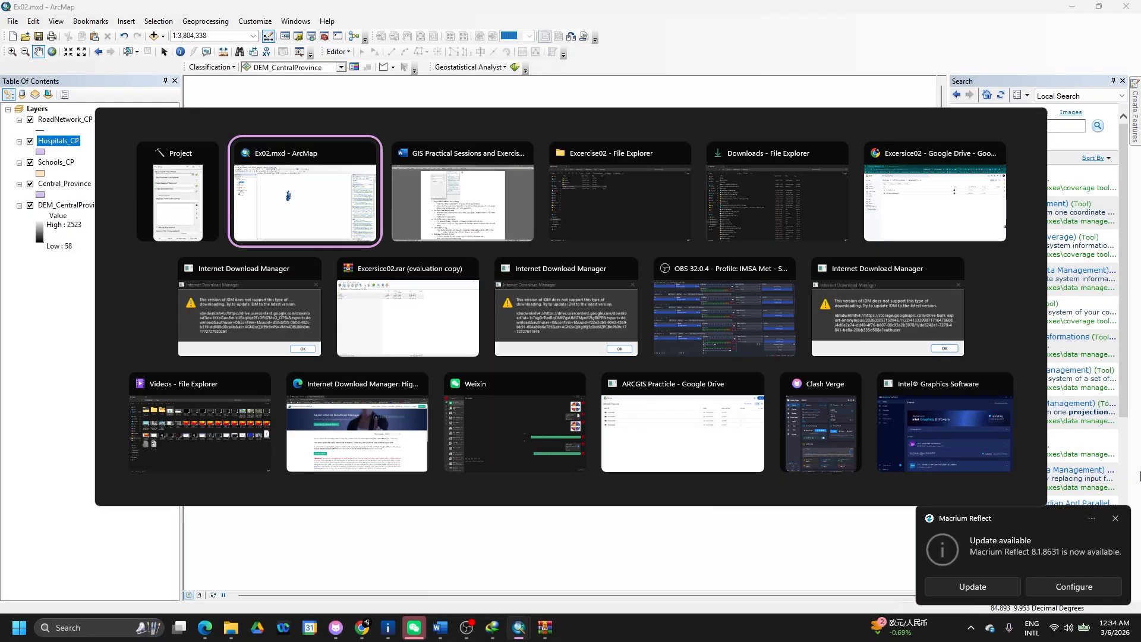
key(alt+Tab)
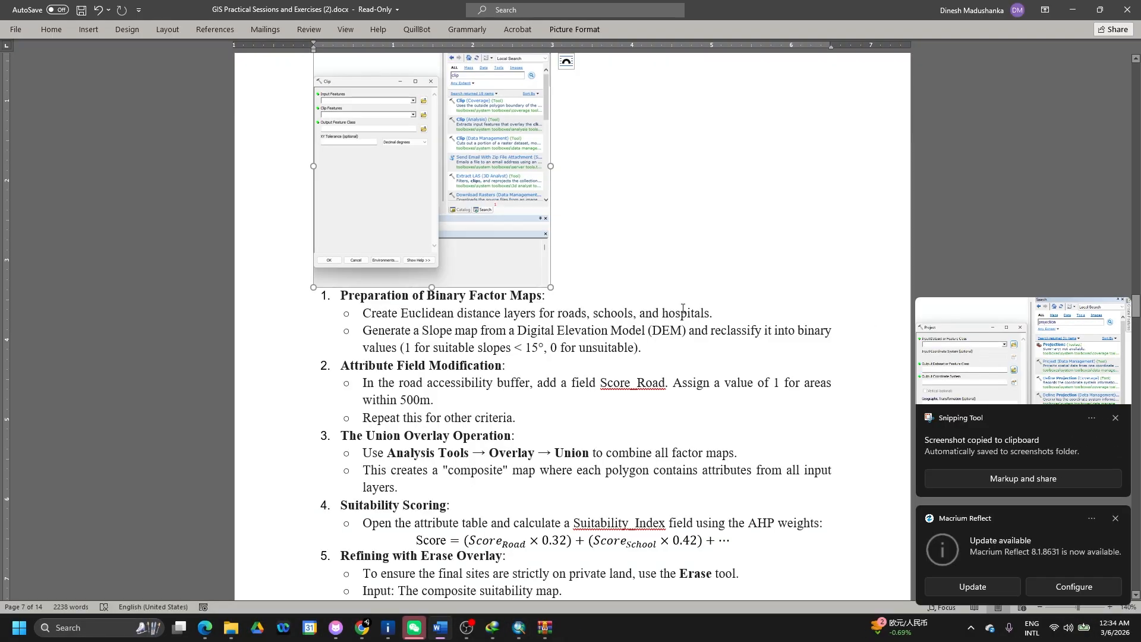
click(683, 311)
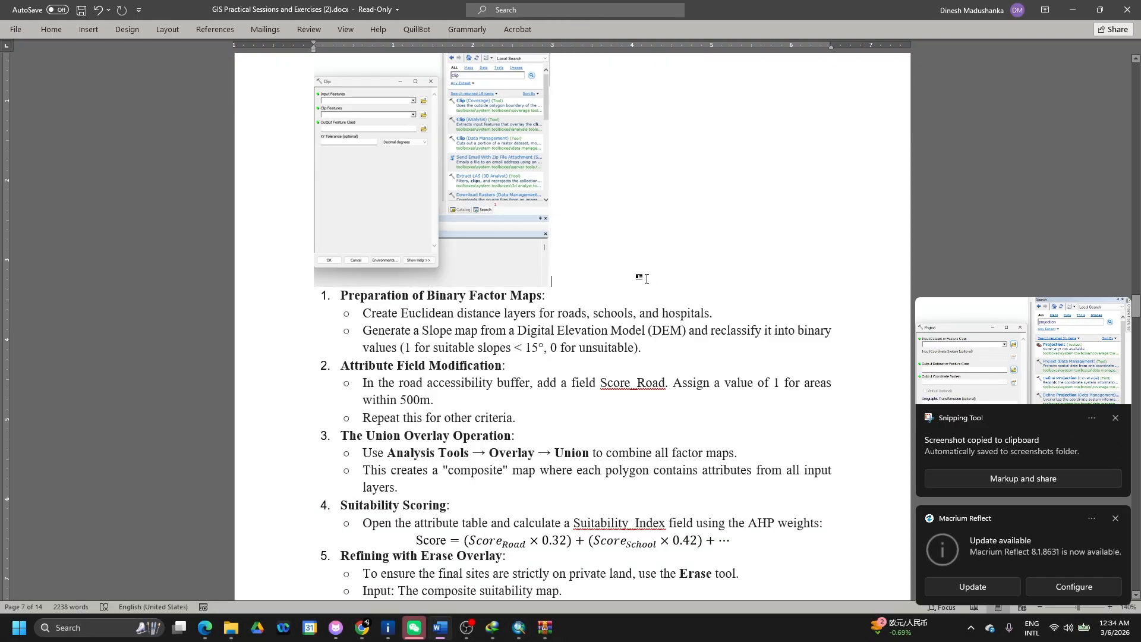
key(ctrl+v)
click(791, 546)
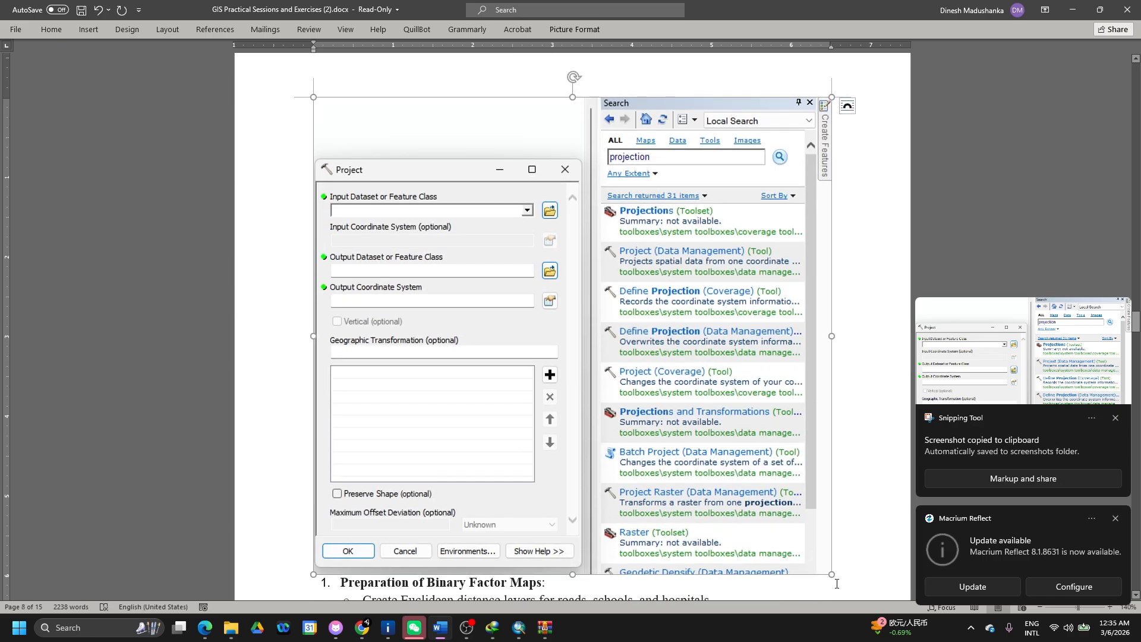
drag(829, 574, 574, 351)
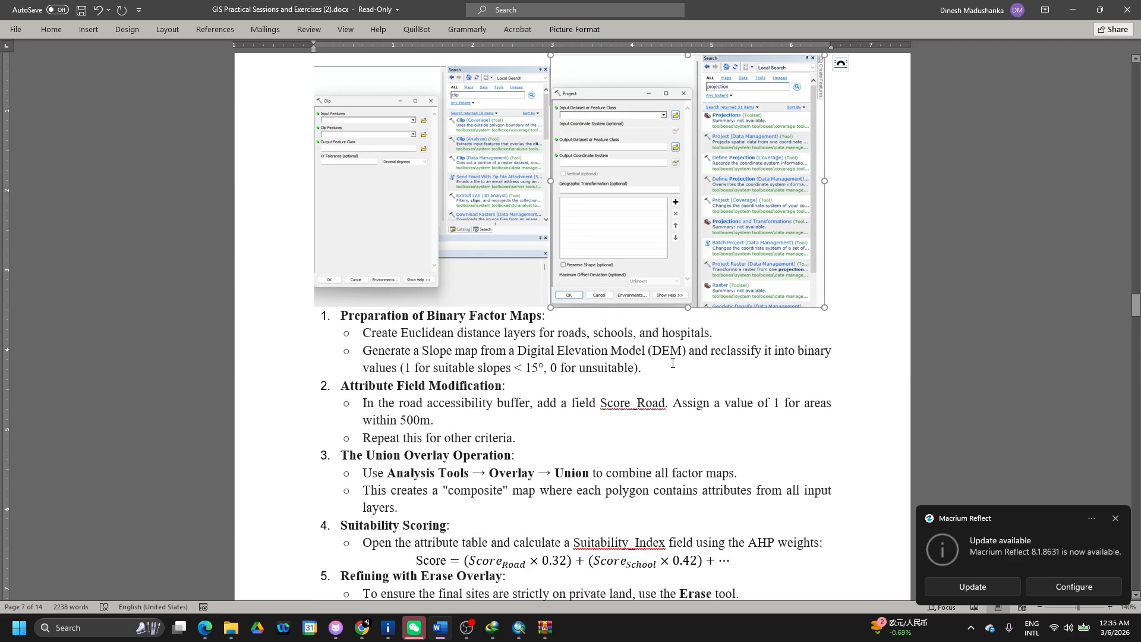
key(alt+Tab)
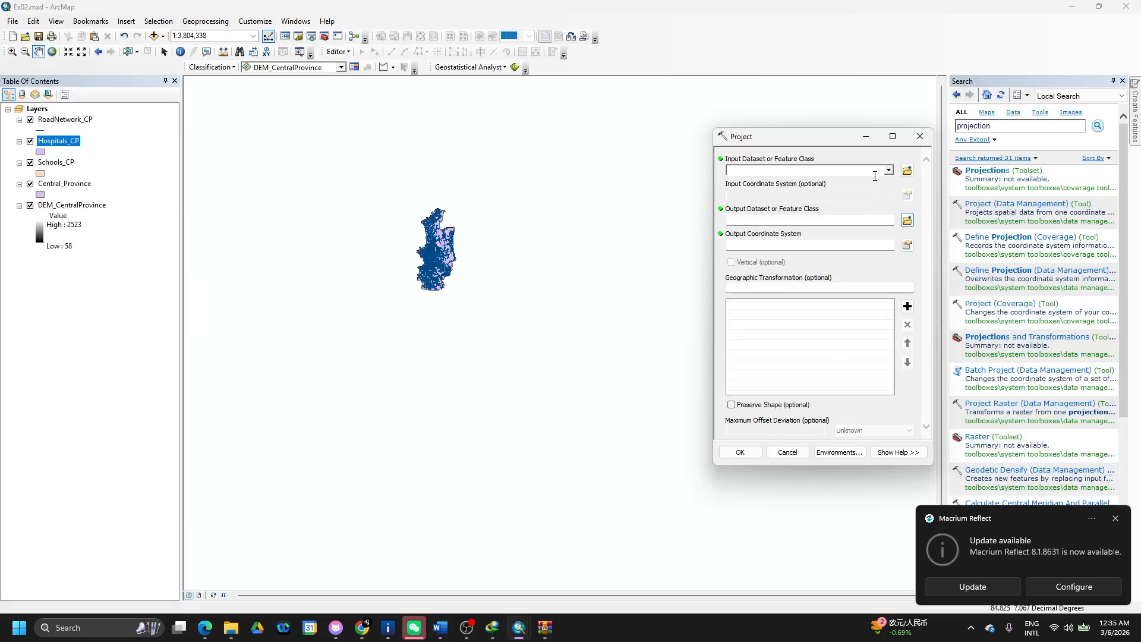
- Set RoadNetwork_CP as input and name the output RoadNetwork_CP_Projected in Ex02.gdb
click(890, 172)
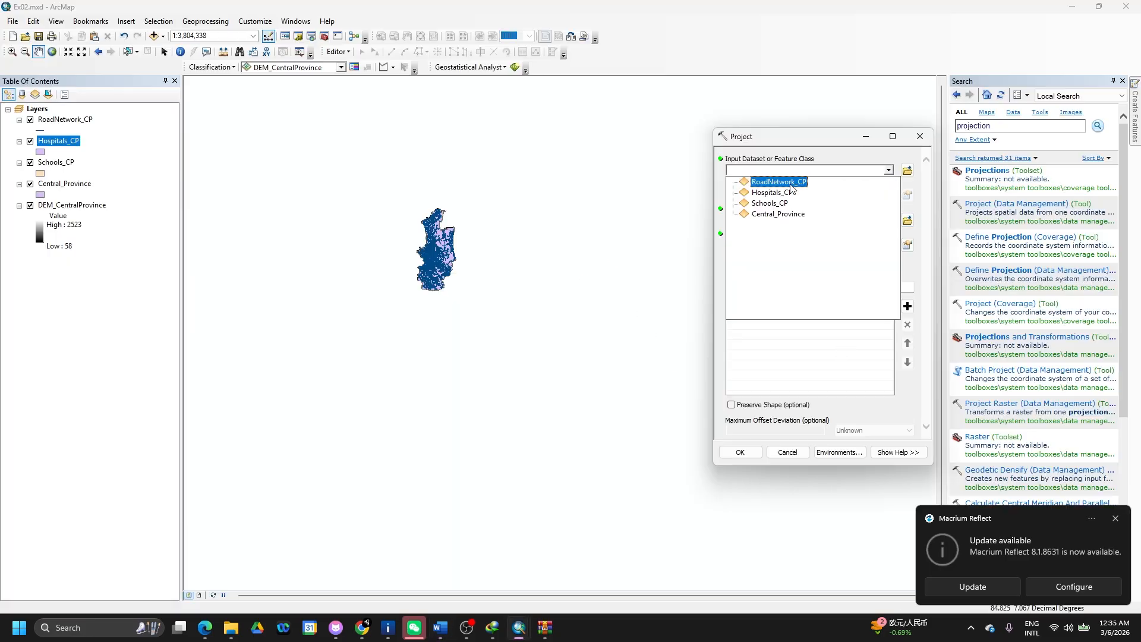
click(791, 187)
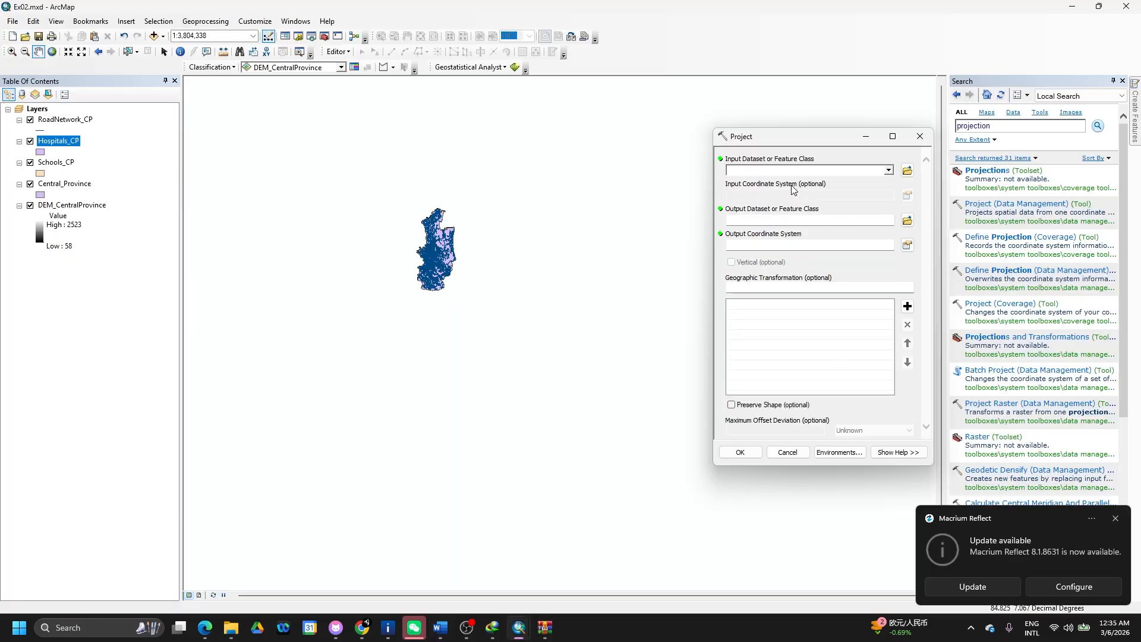
click(881, 220)
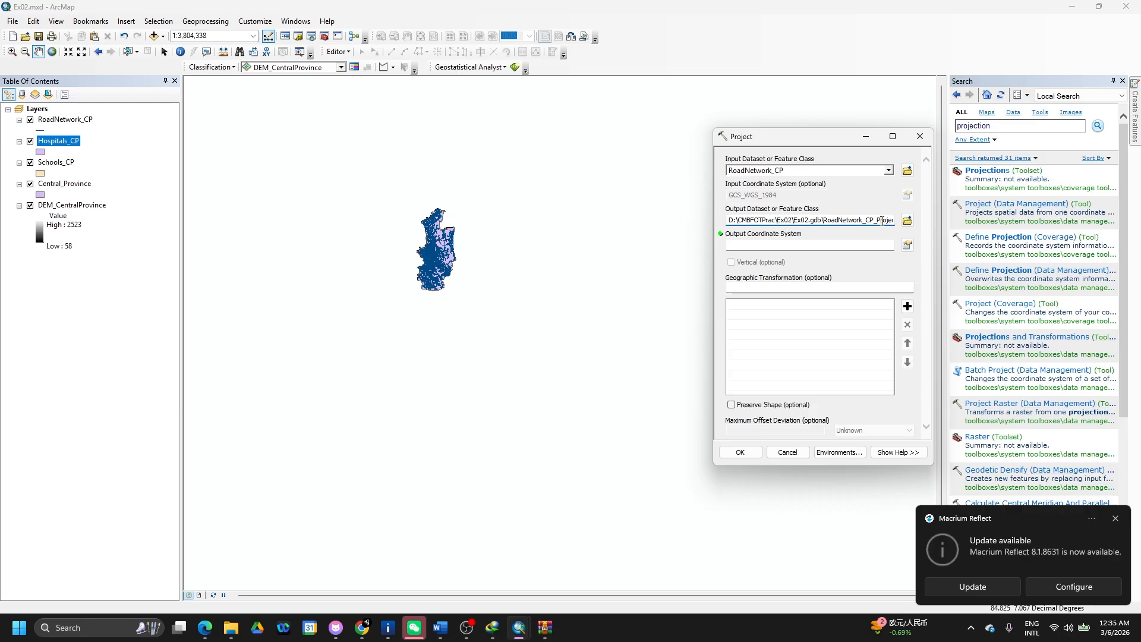
drag(878, 221, 898, 222)
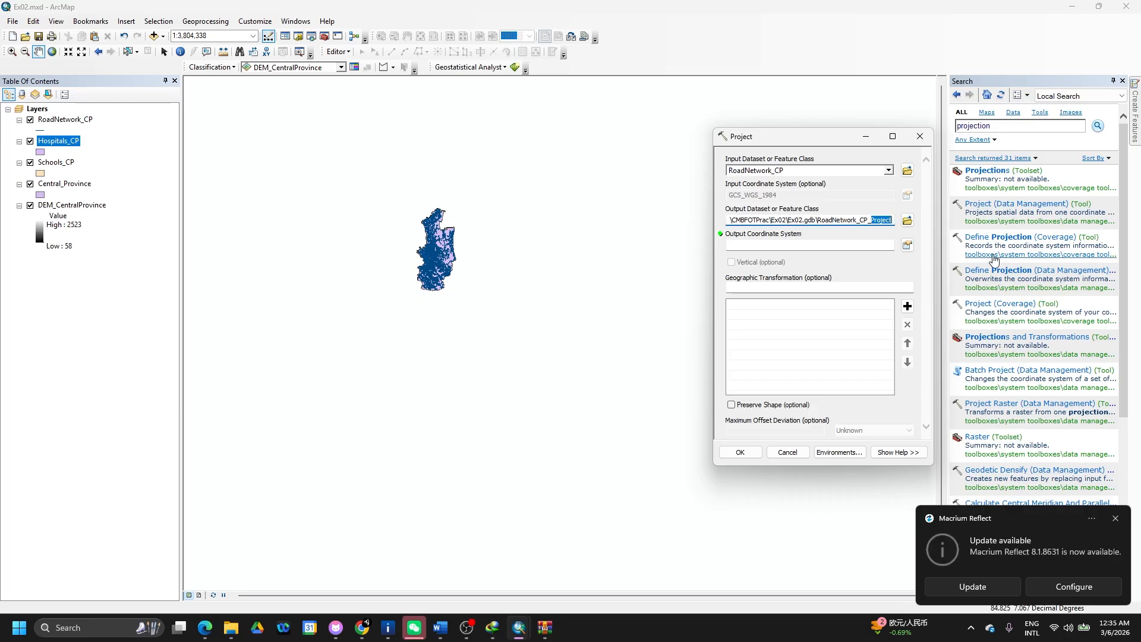
text(Pro)
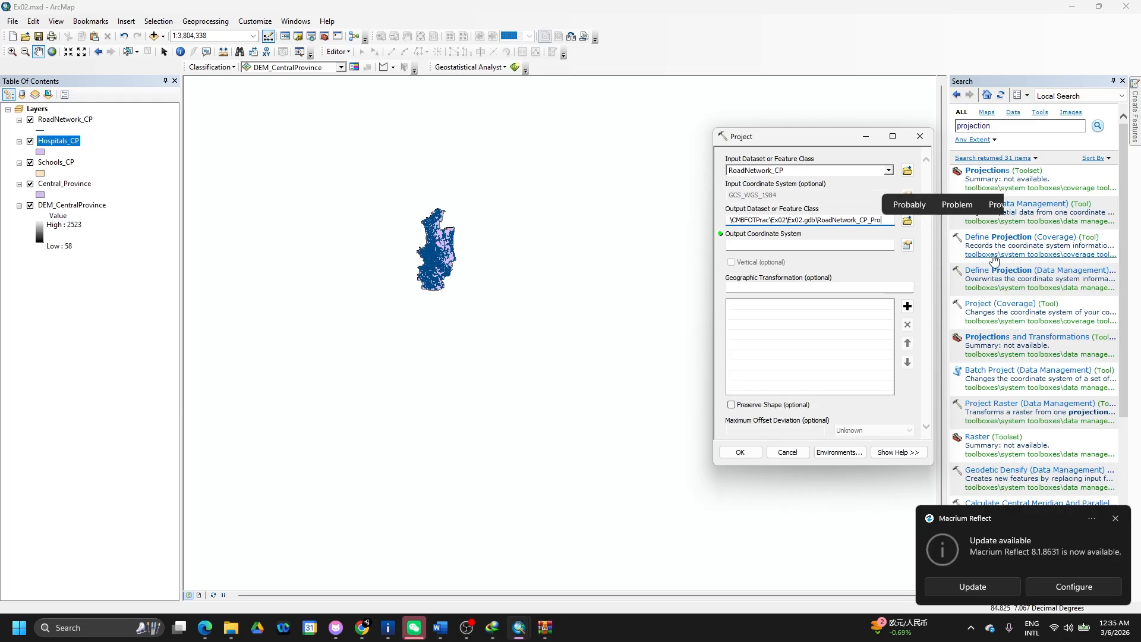
text(jected)
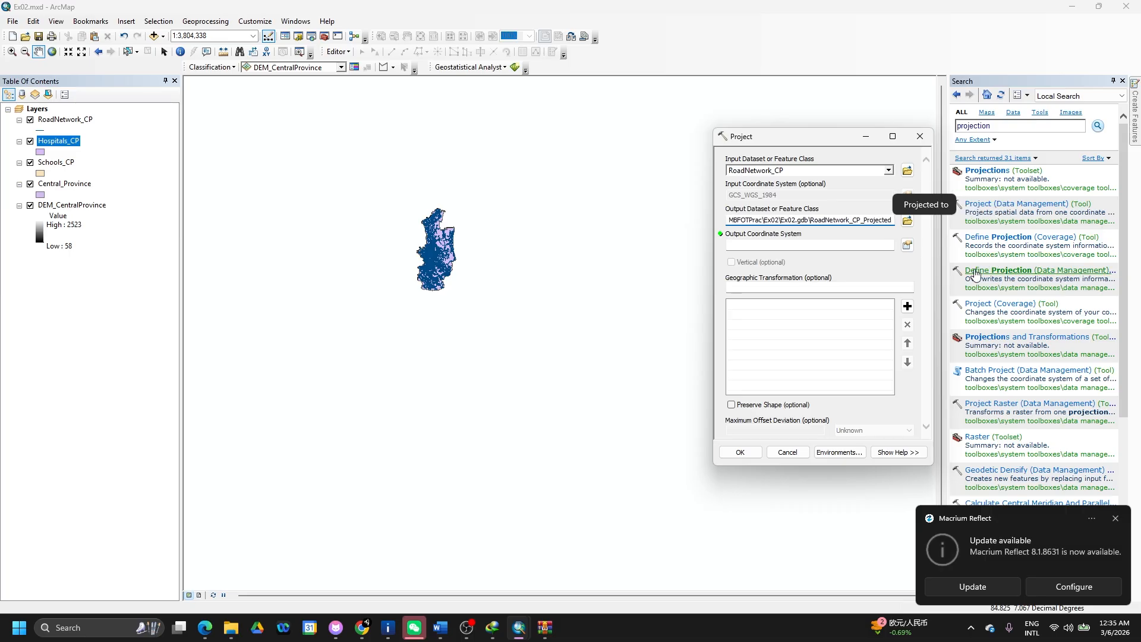
drag(863, 220, 894, 221)
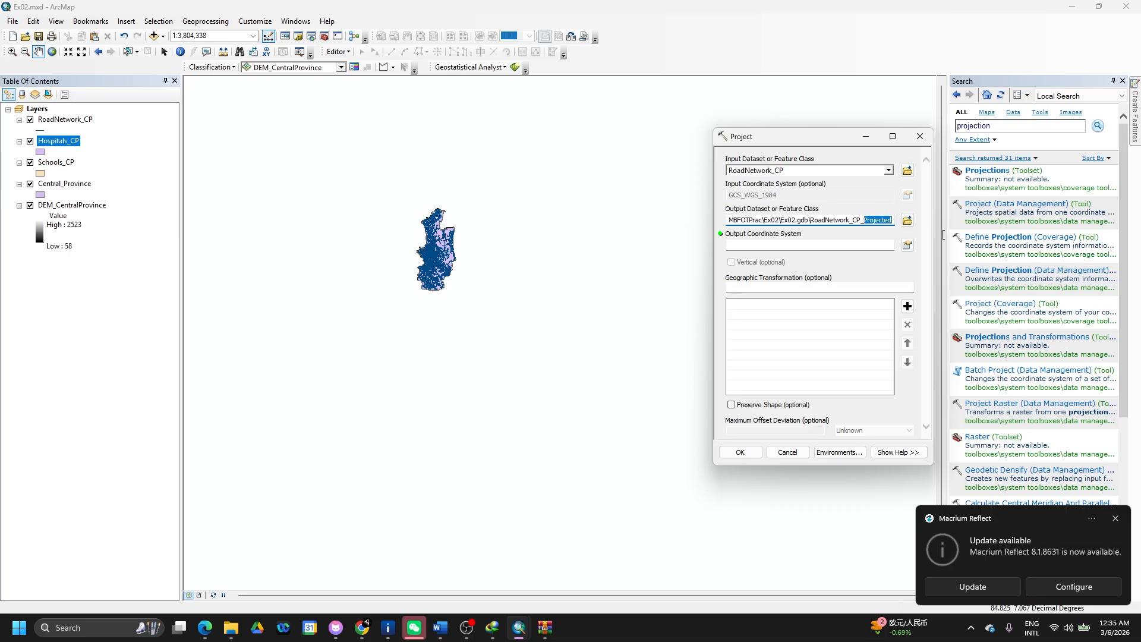
- Search the output coordinate systems for 'kandawala'
click(908, 245)
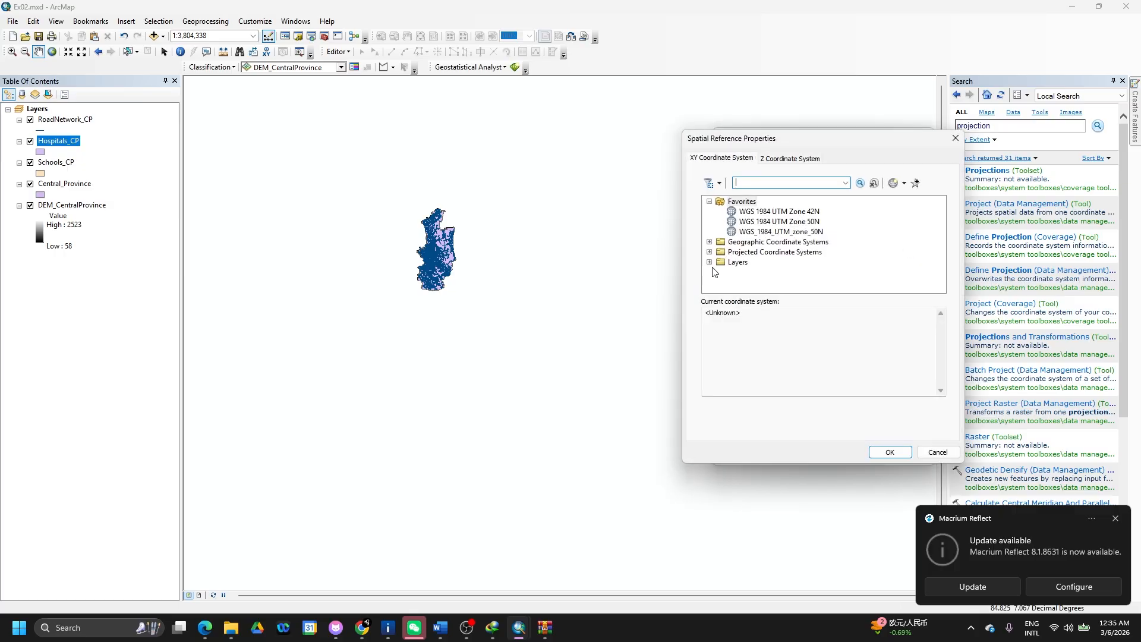
click(711, 264)
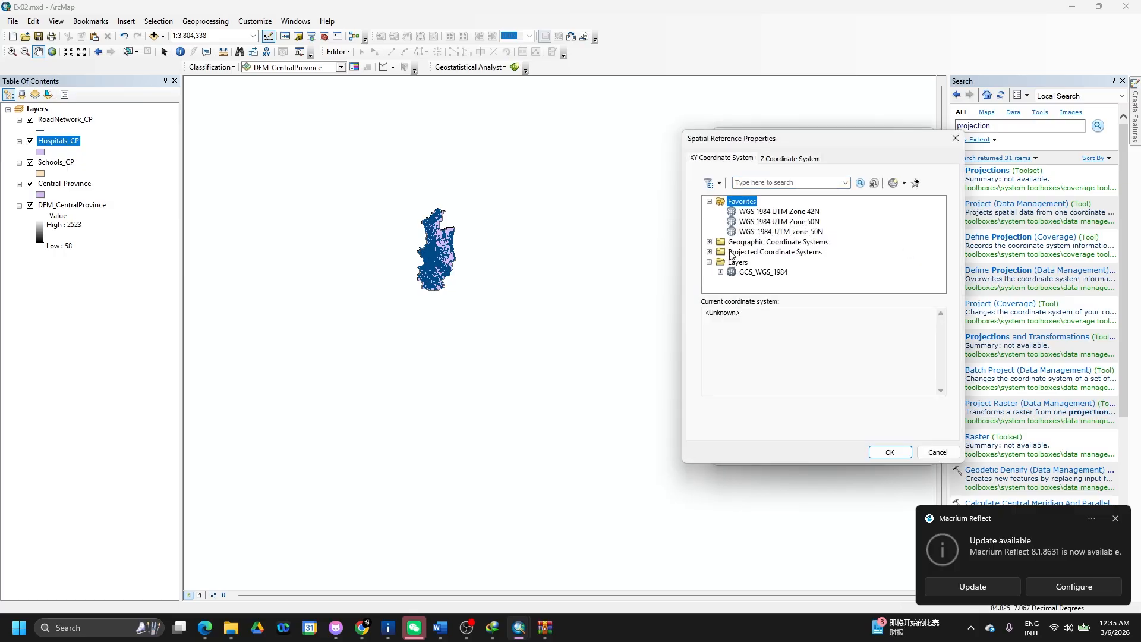
click(736, 254)
click(763, 183)
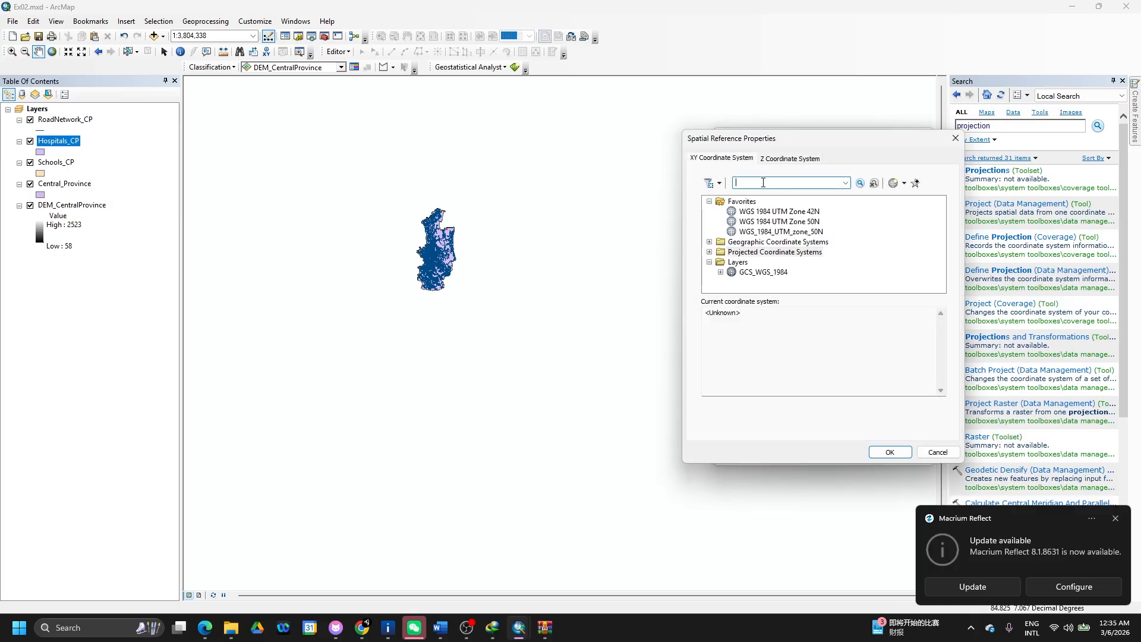
text(kandawala)
key(Return)
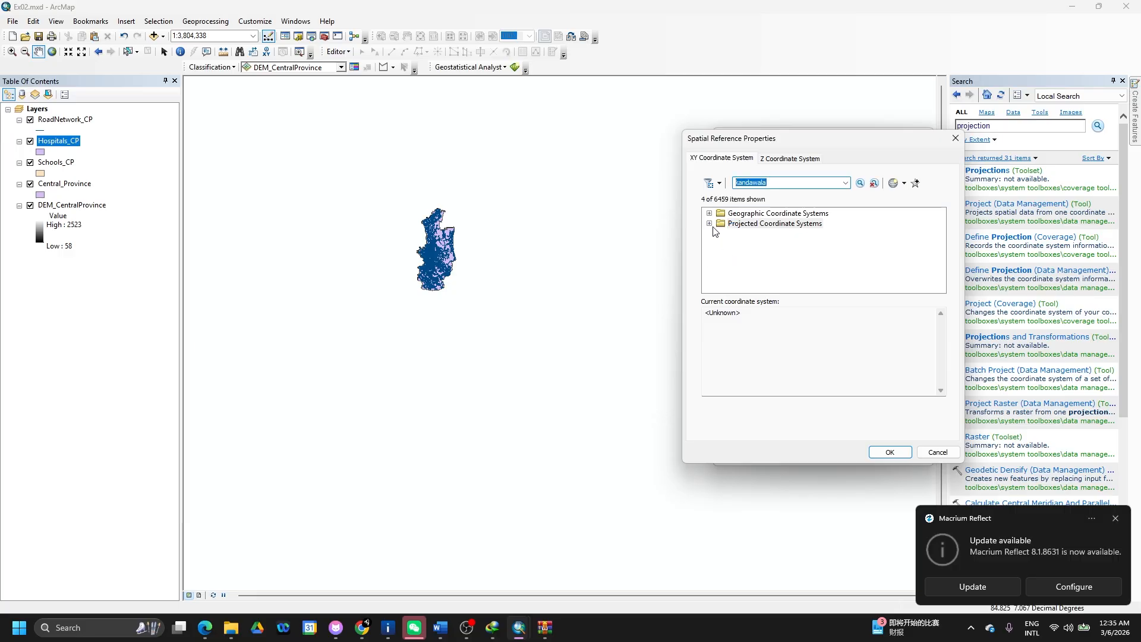
- Pick Projected > National Grids > Asia > Kandawala Sri Lanka Grid as output and run the projection
click(709, 224)
click(721, 234)
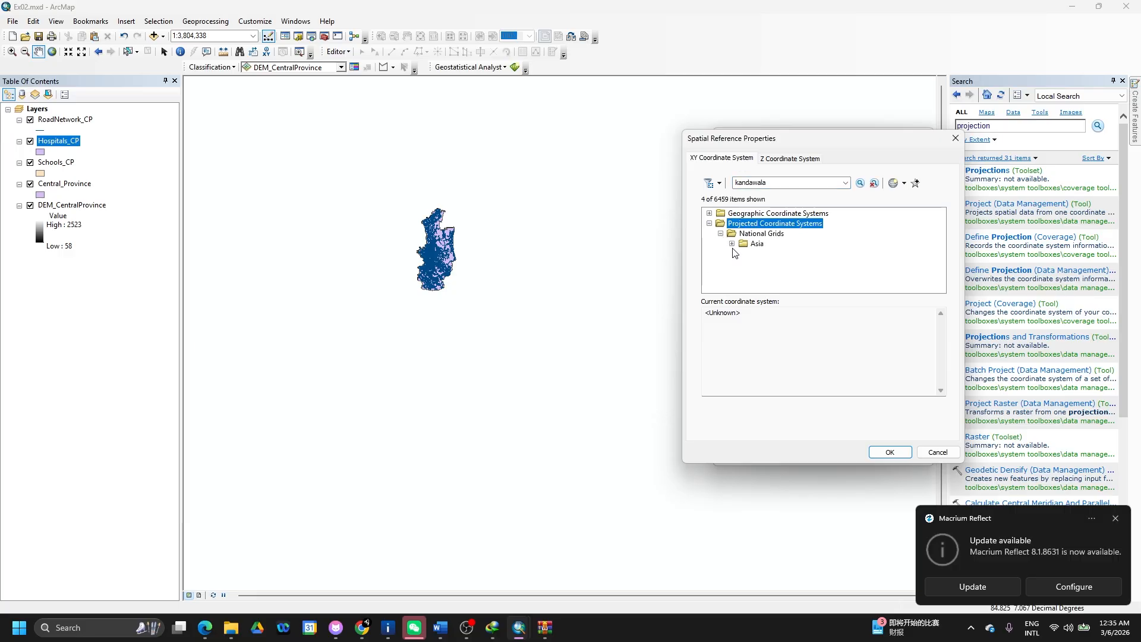
click(733, 244)
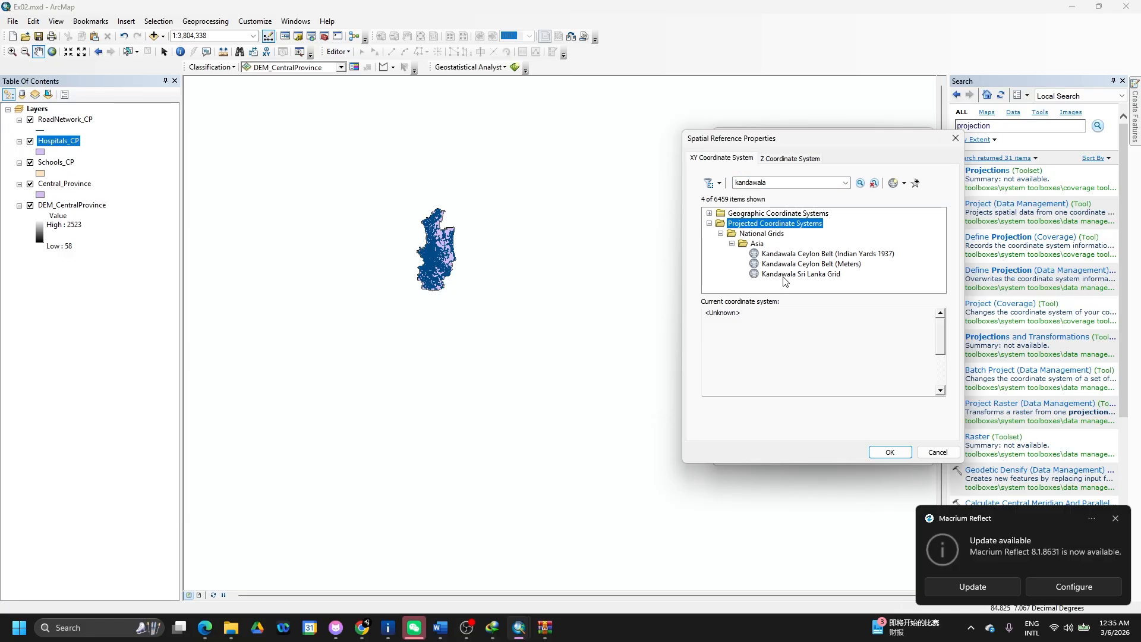
click(802, 274)
click(878, 452)
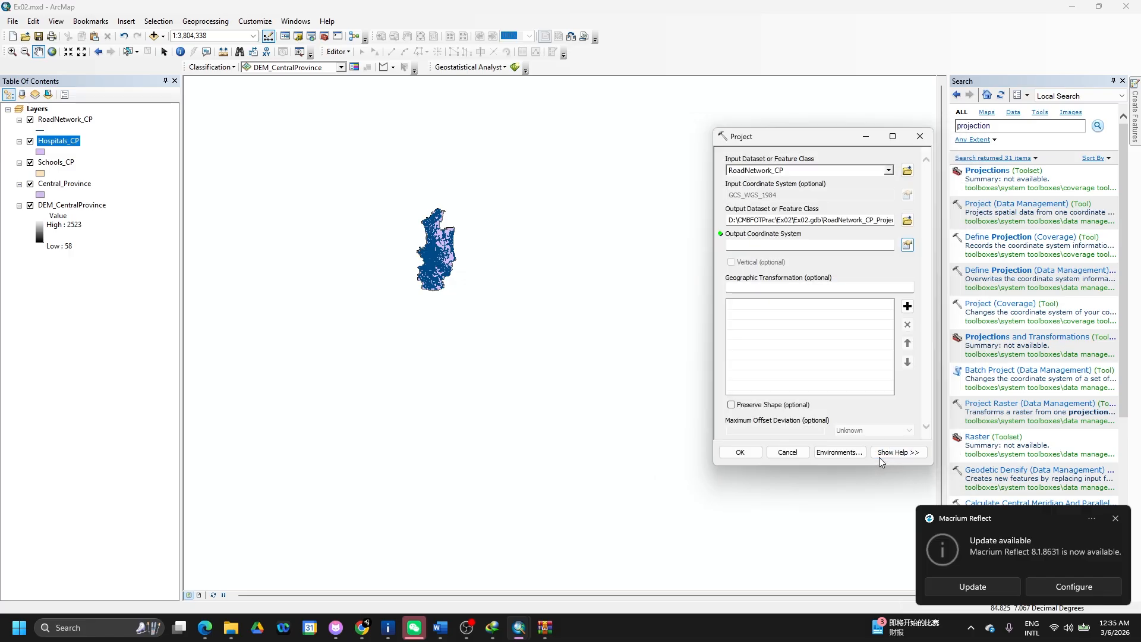
click(746, 453)
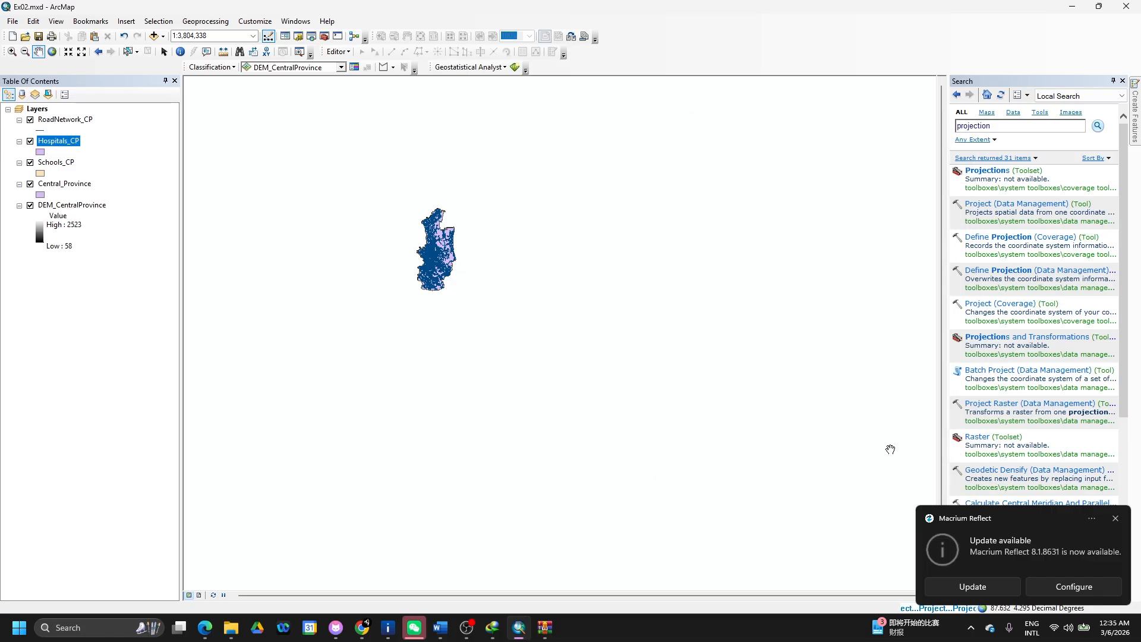
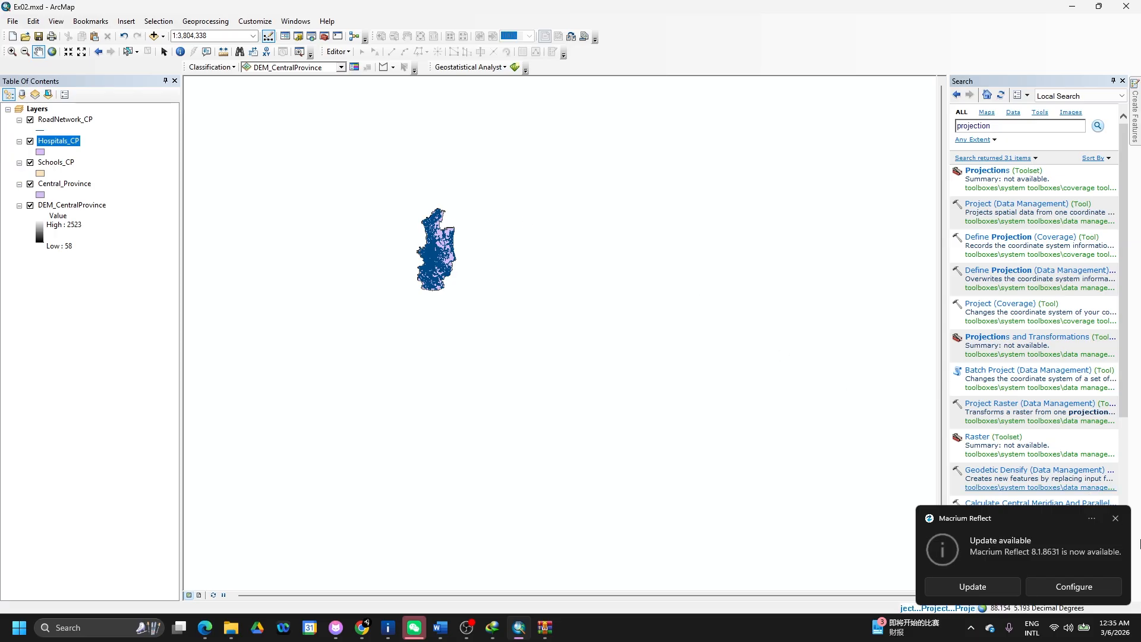
- Dismiss the update notification and remove the original RoadNetwork_CP layer from the map
click(1117, 520)
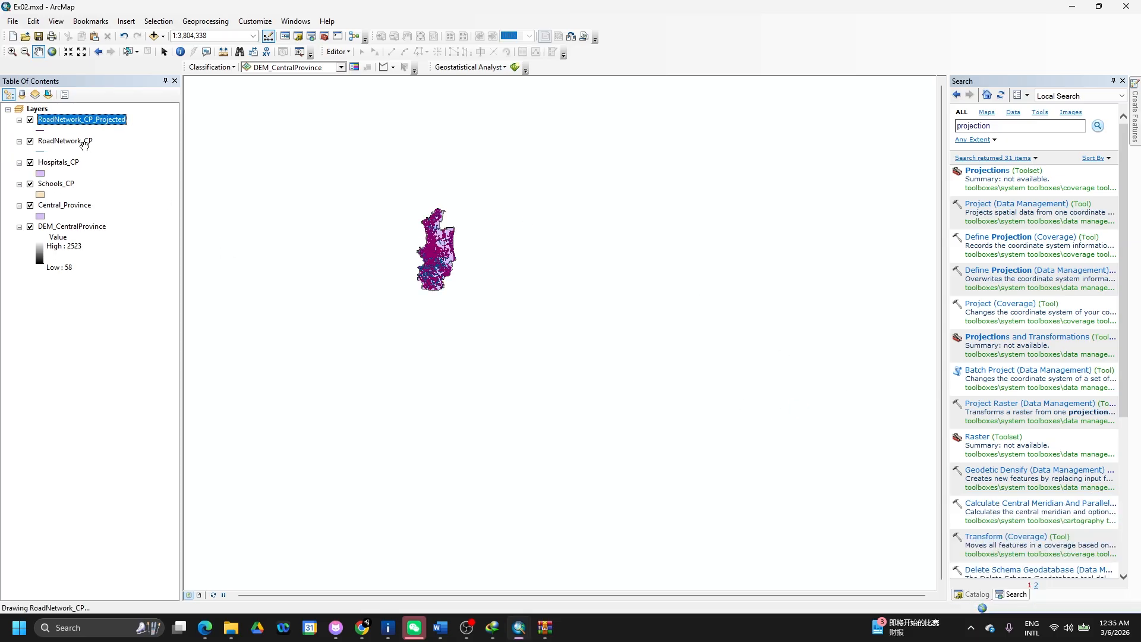
ctrl+click(73, 143)
right_click(73, 145)
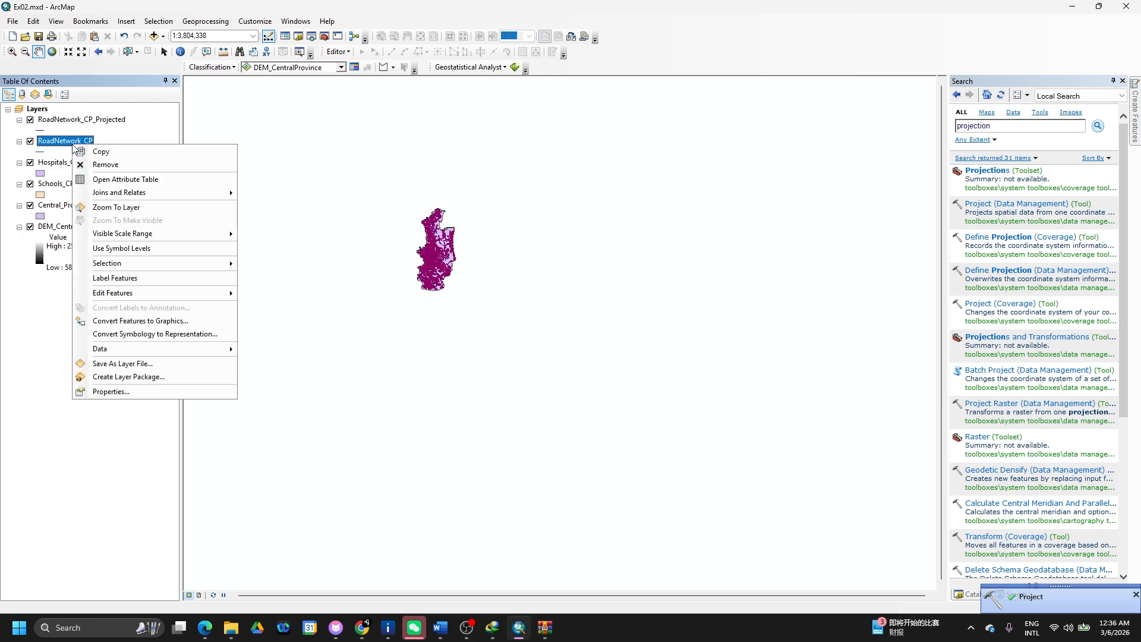
click(129, 166)
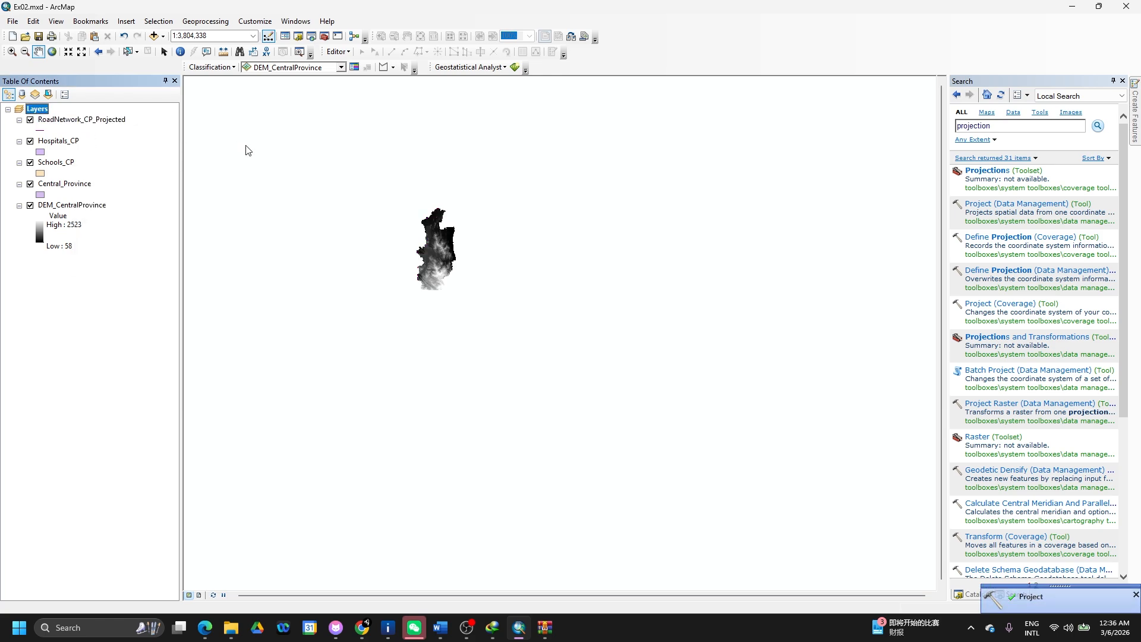
- In the Project tool, set Hospitals_CP as input with Kandawala_Sri_Lanka_Grid as output coordinate system
click(1003, 208)
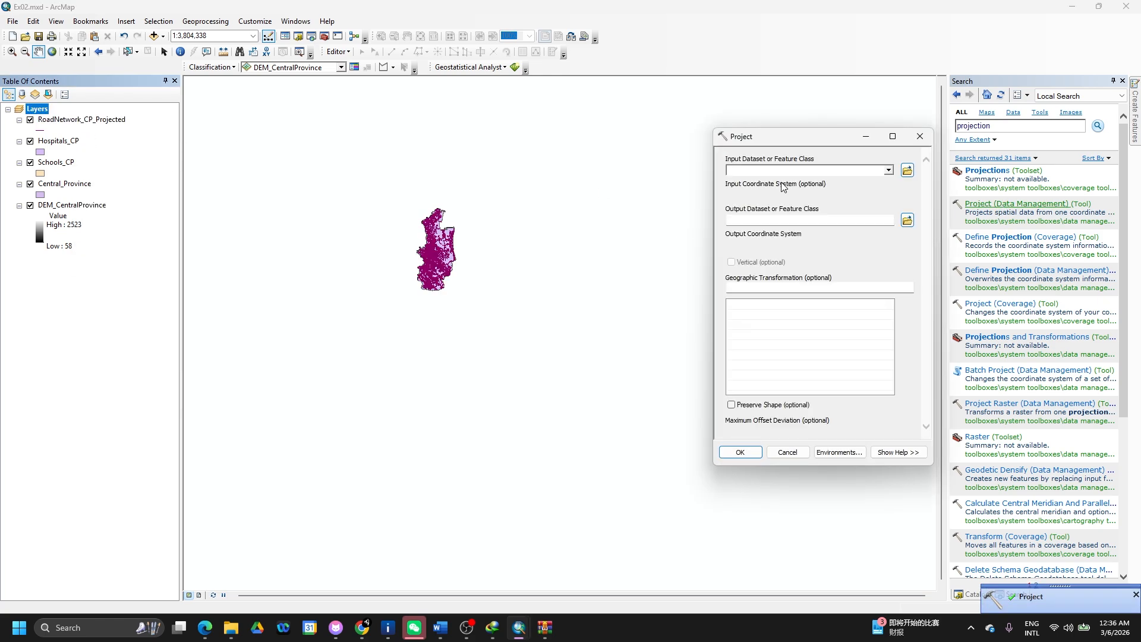
click(889, 171)
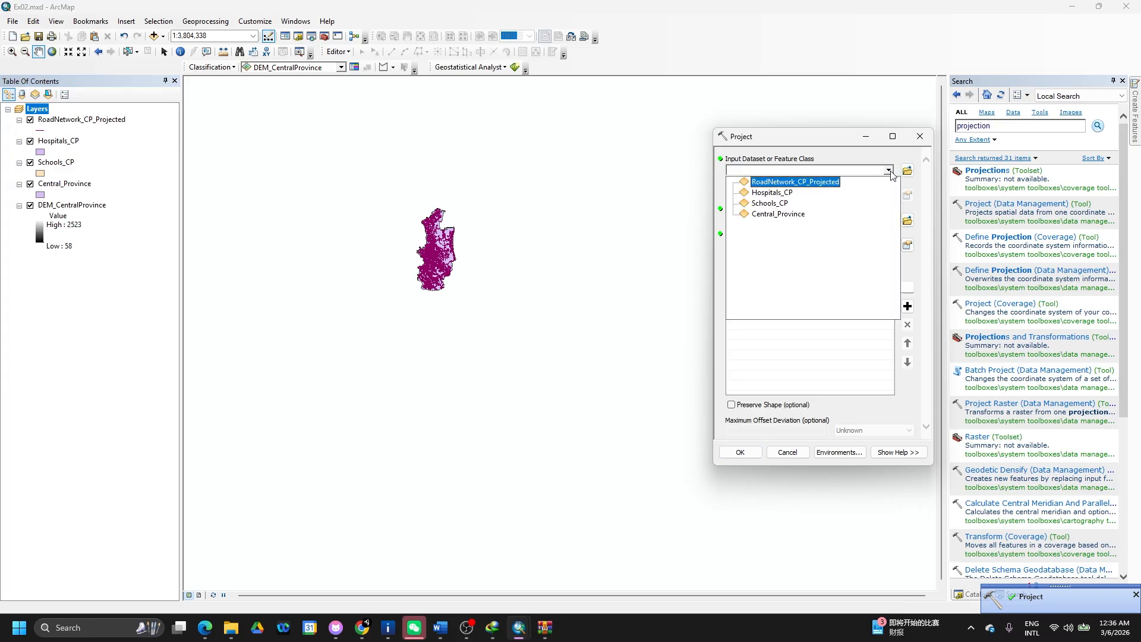
click(799, 192)
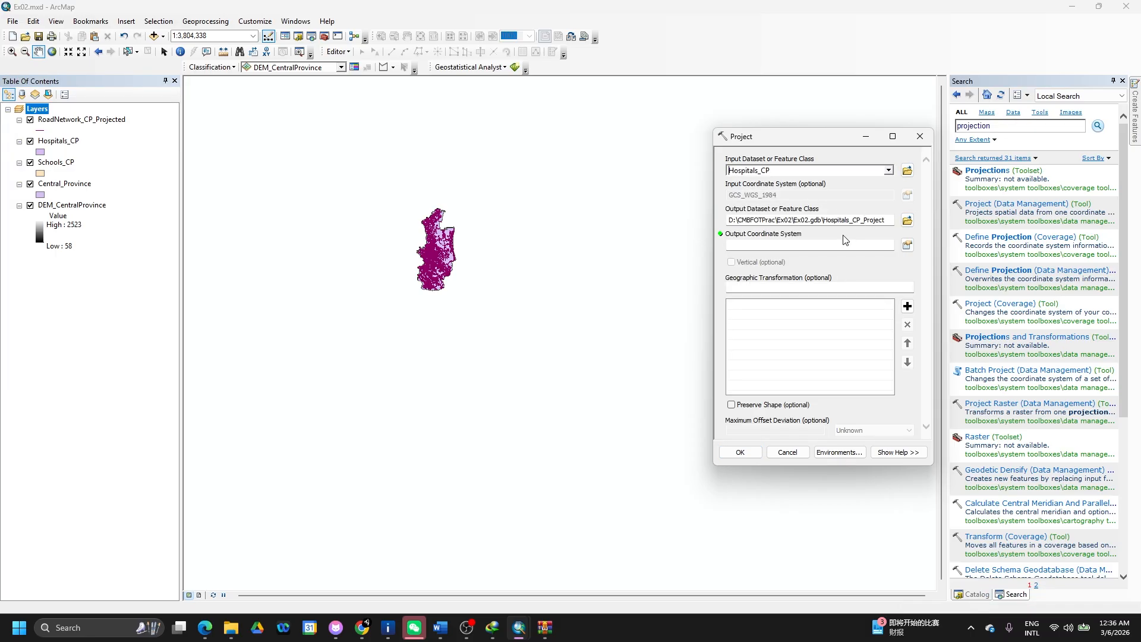
click(908, 246)
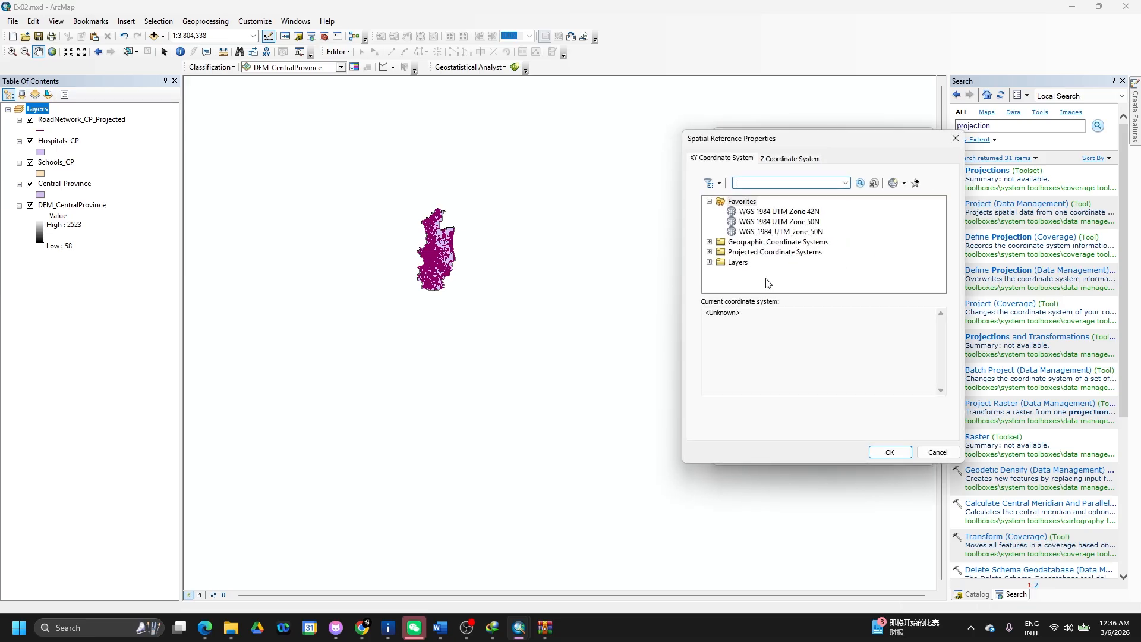
click(709, 262)
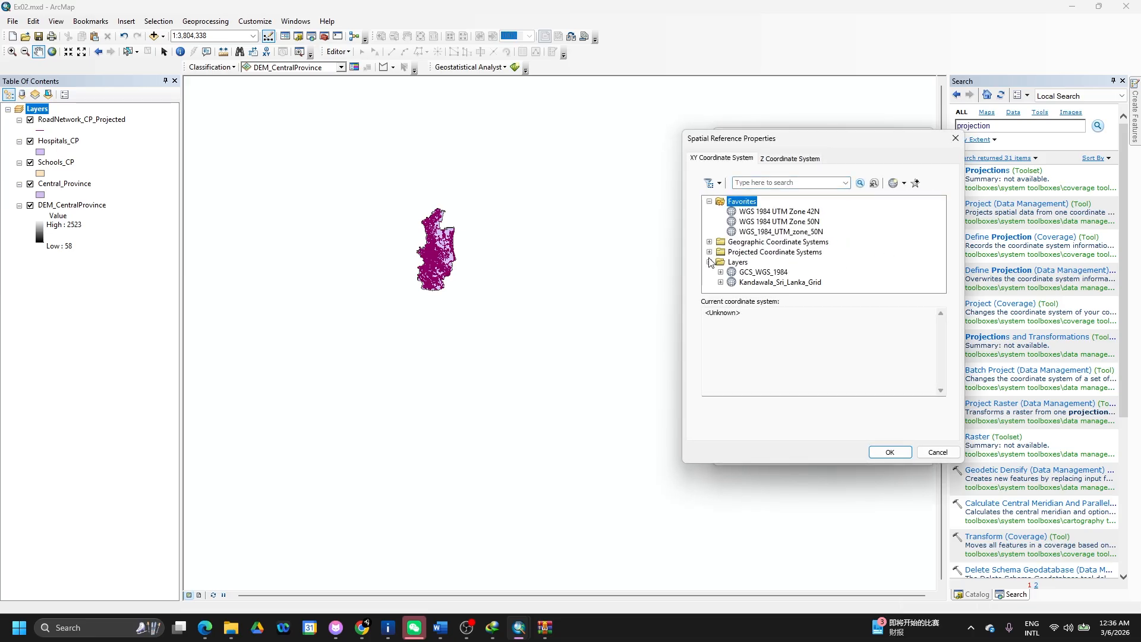
click(753, 284)
click(890, 452)
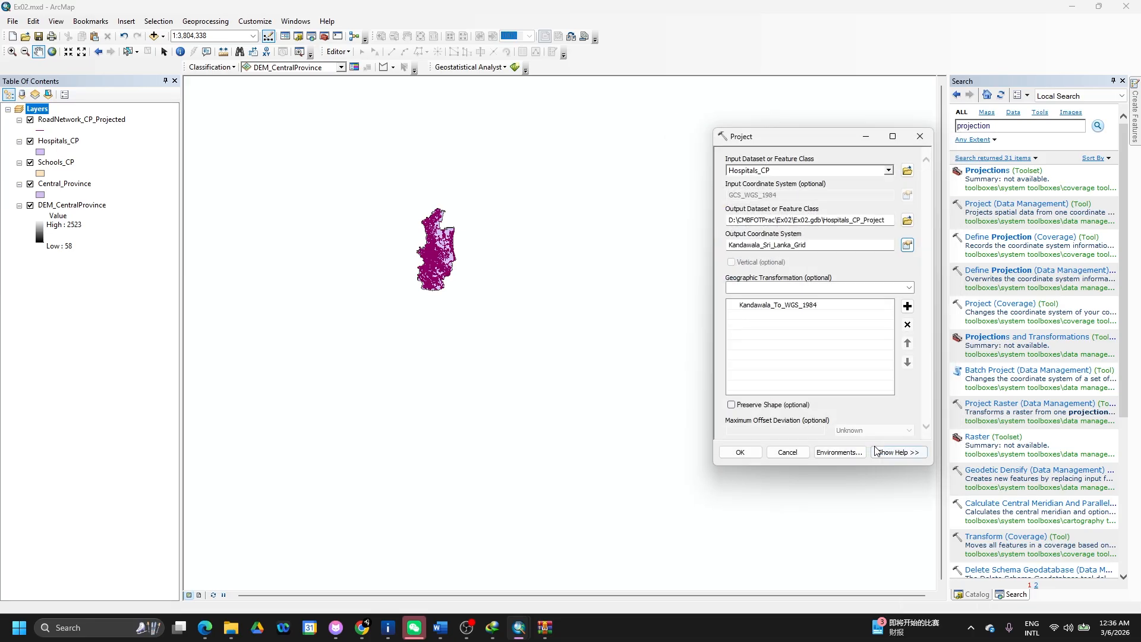
- Run the projection and remove the original Hospitals_CP layer from the map
click(740, 453)
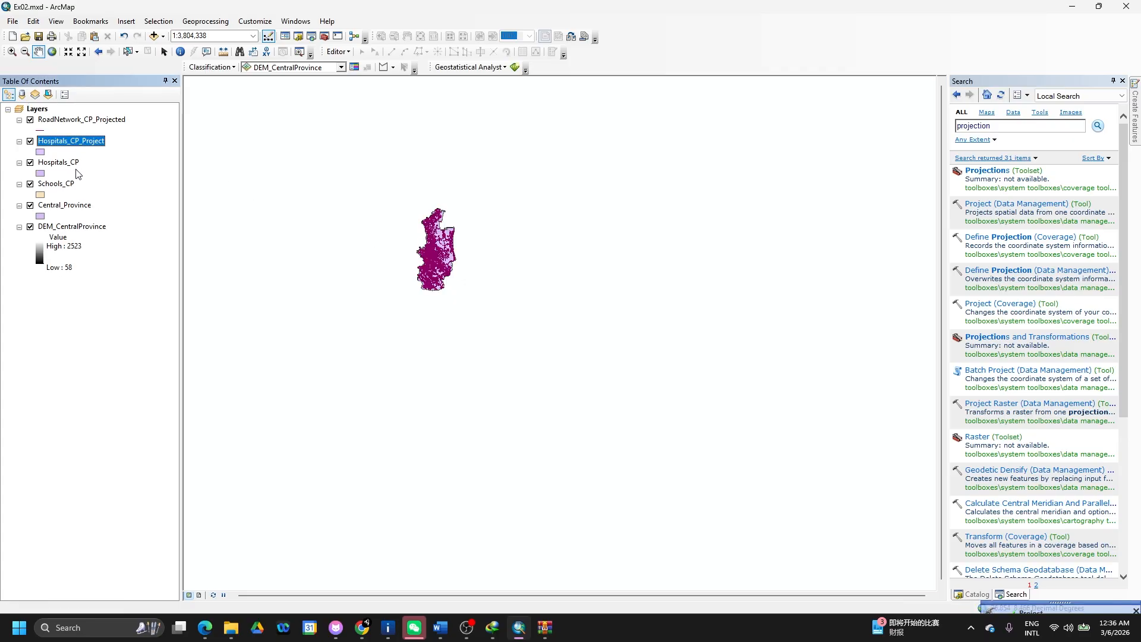
right_click(69, 166)
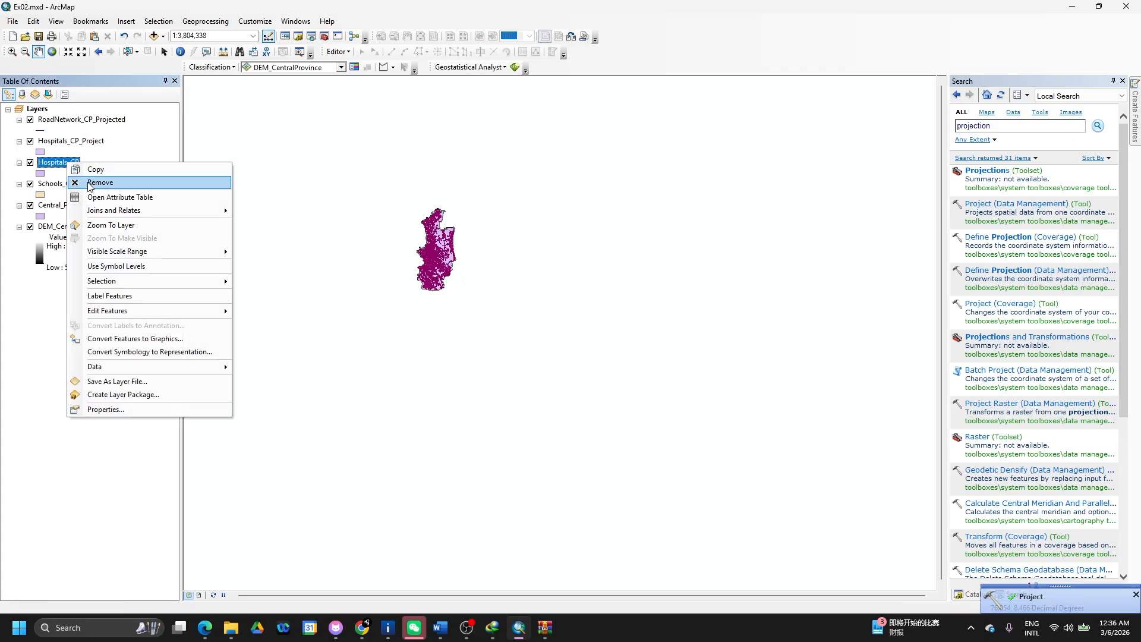
click(95, 177)
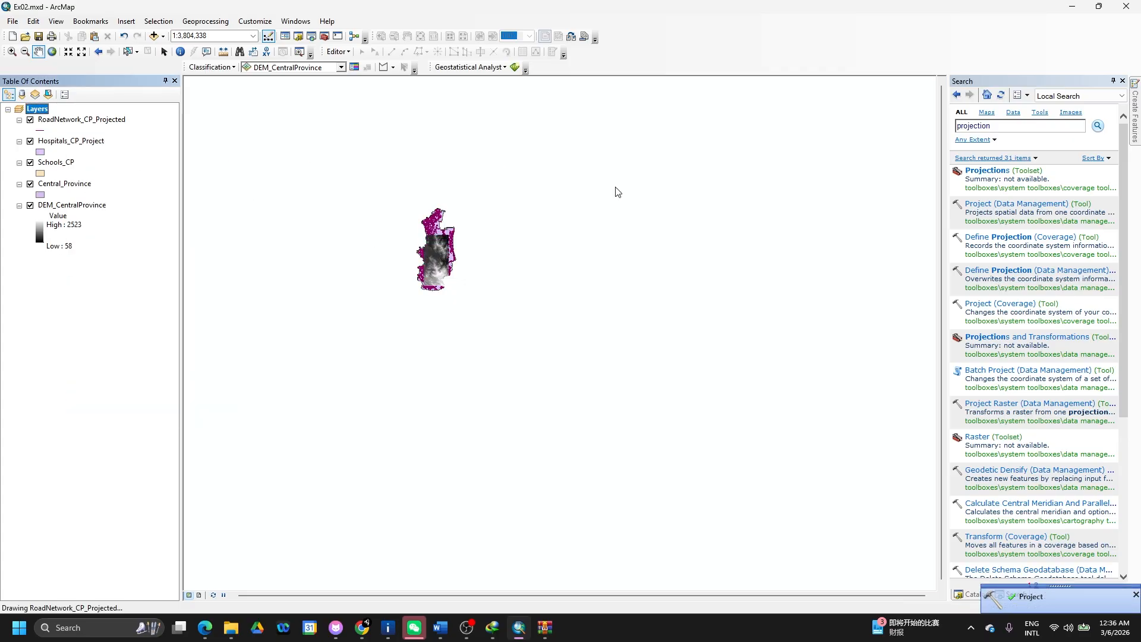
- In the Project tool, set Schools_CP as input with Kandawala_Sri_Lanka_Grid as output coordinate system
click(998, 204)
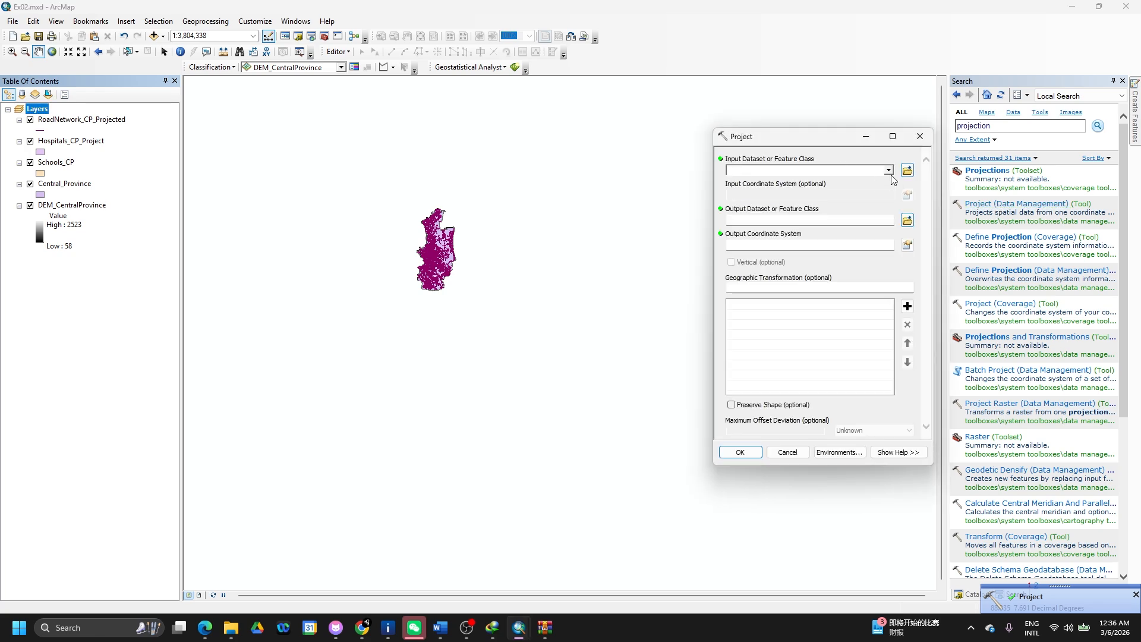
click(890, 172)
click(767, 200)
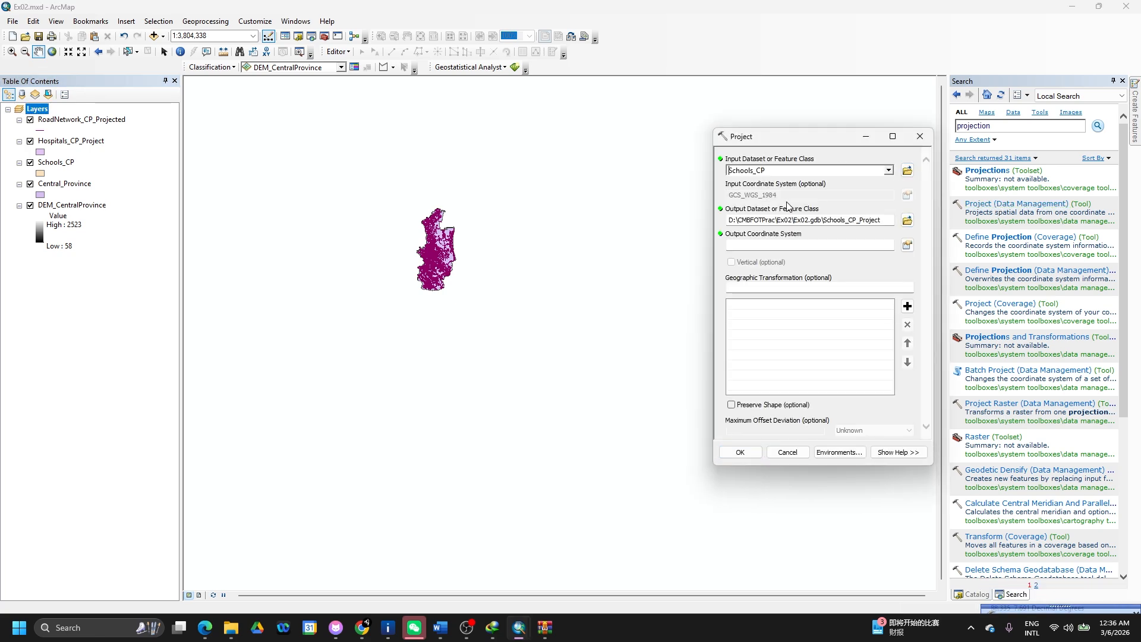
click(908, 245)
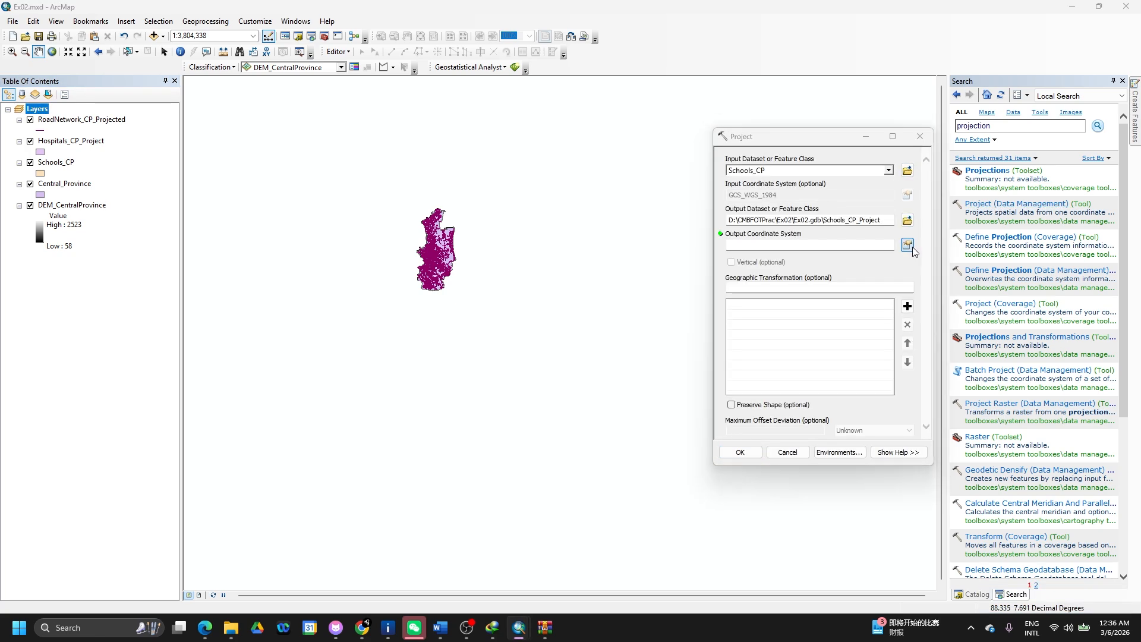
click(709, 262)
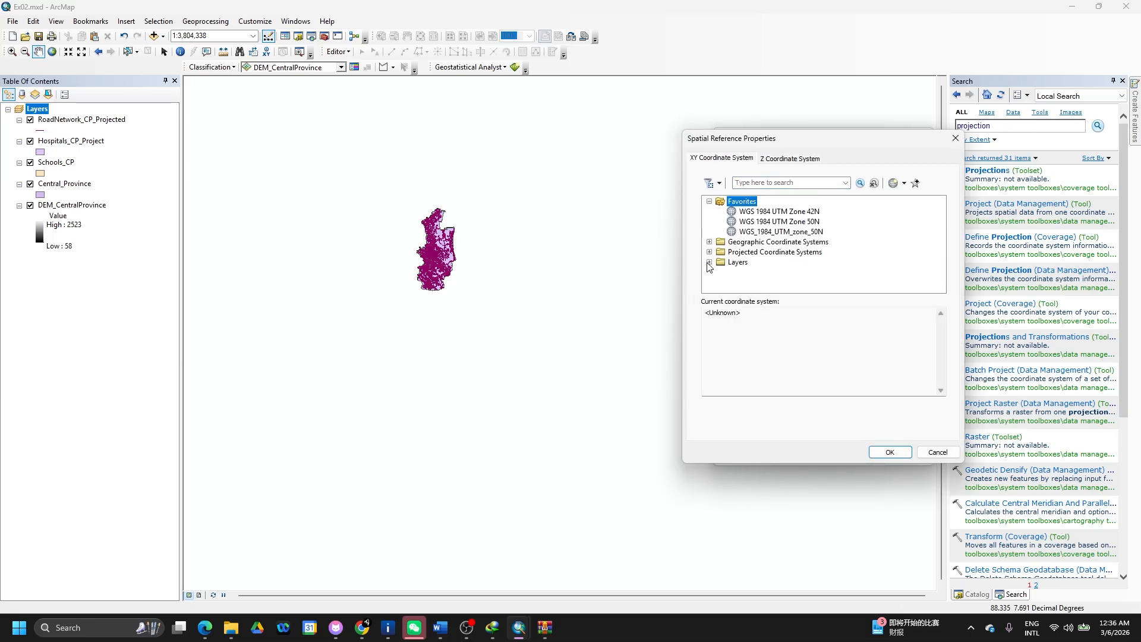
click(764, 283)
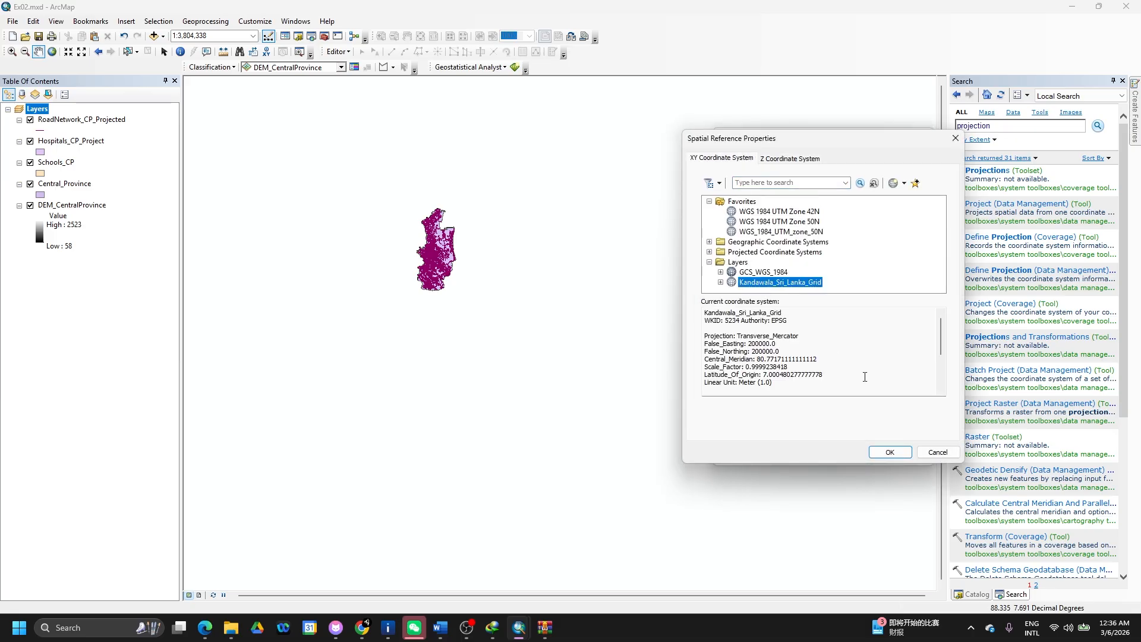
click(888, 452)
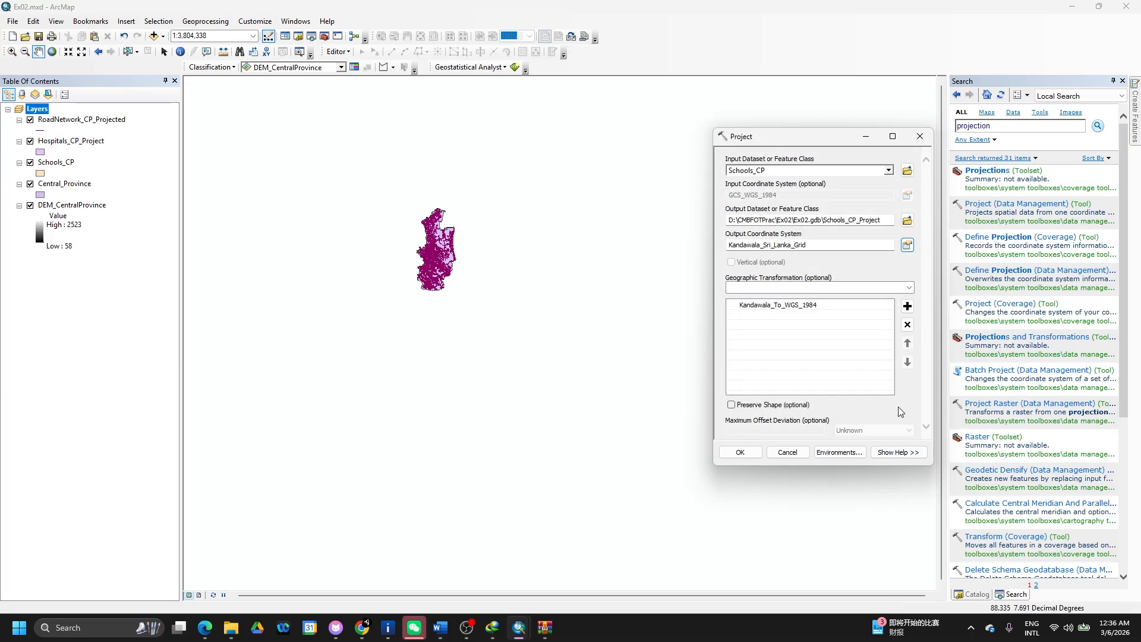
- Run the projection and remove the original Schools_CP layer from the map
click(741, 452)
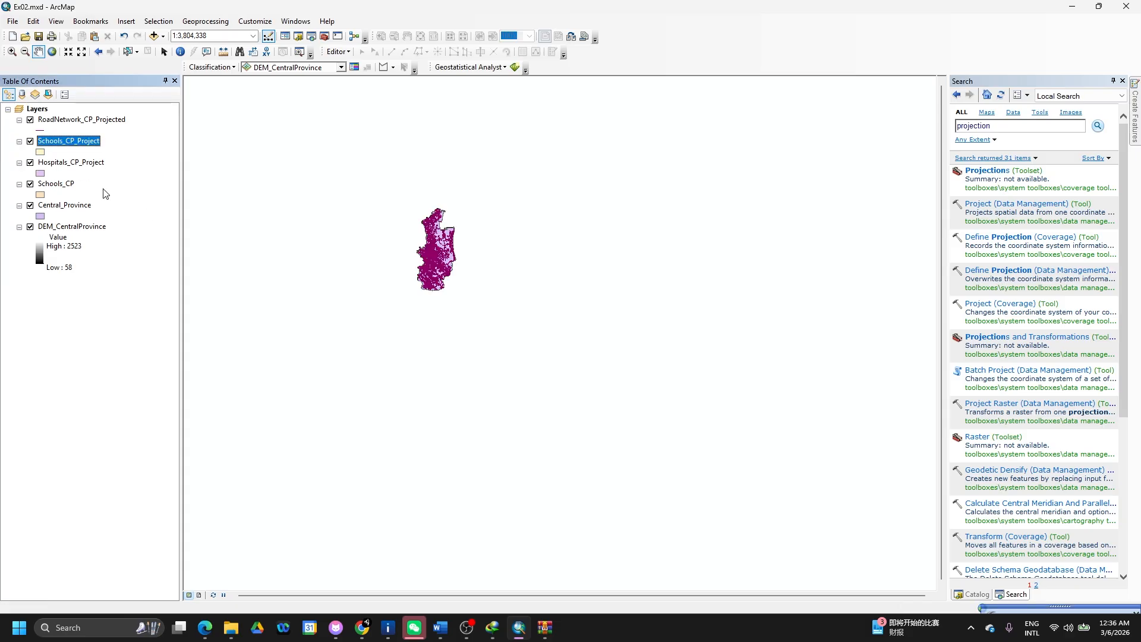
click(66, 186)
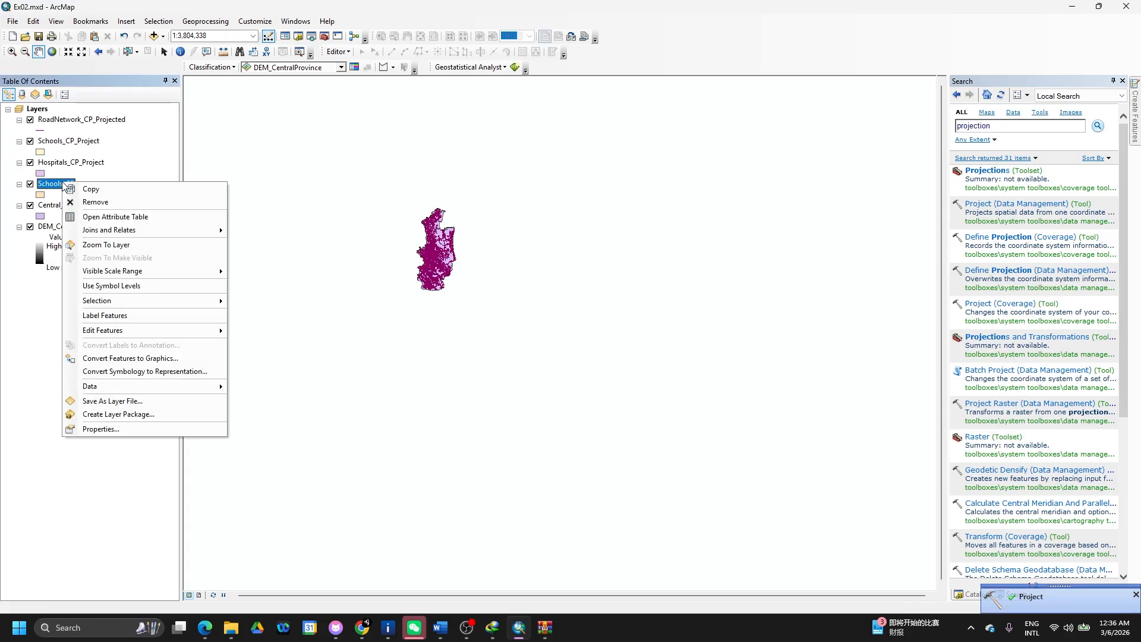
right_click(66, 186)
click(95, 201)
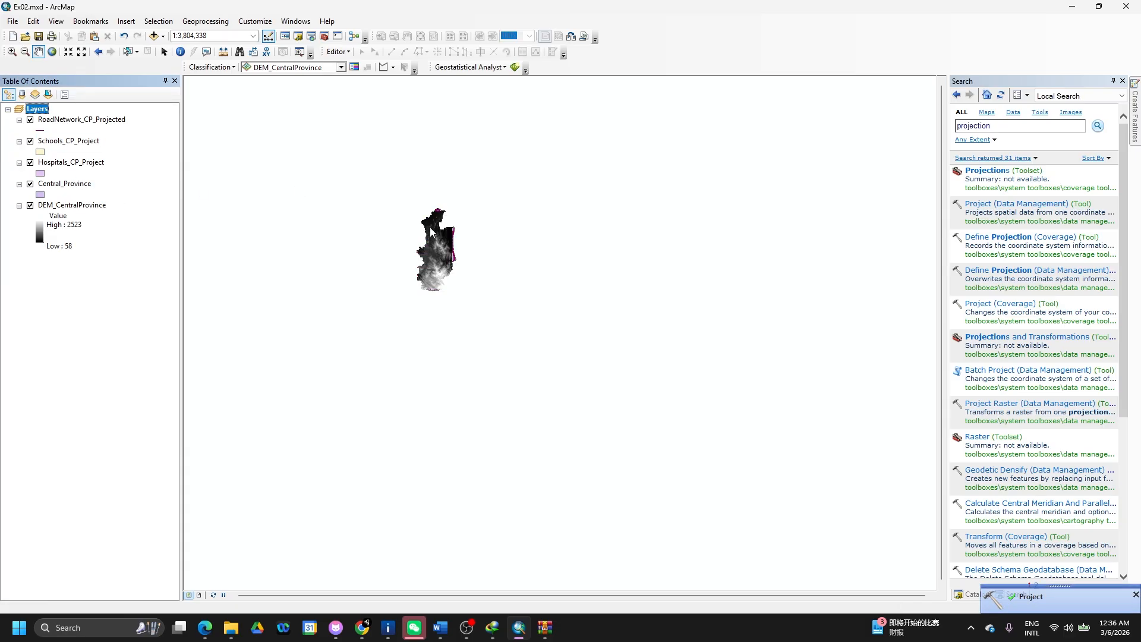
- In the Project tool, set Central_Province as input with Kandawala_Sri_Lanka_Grid as output coordinate system
click(1004, 205)
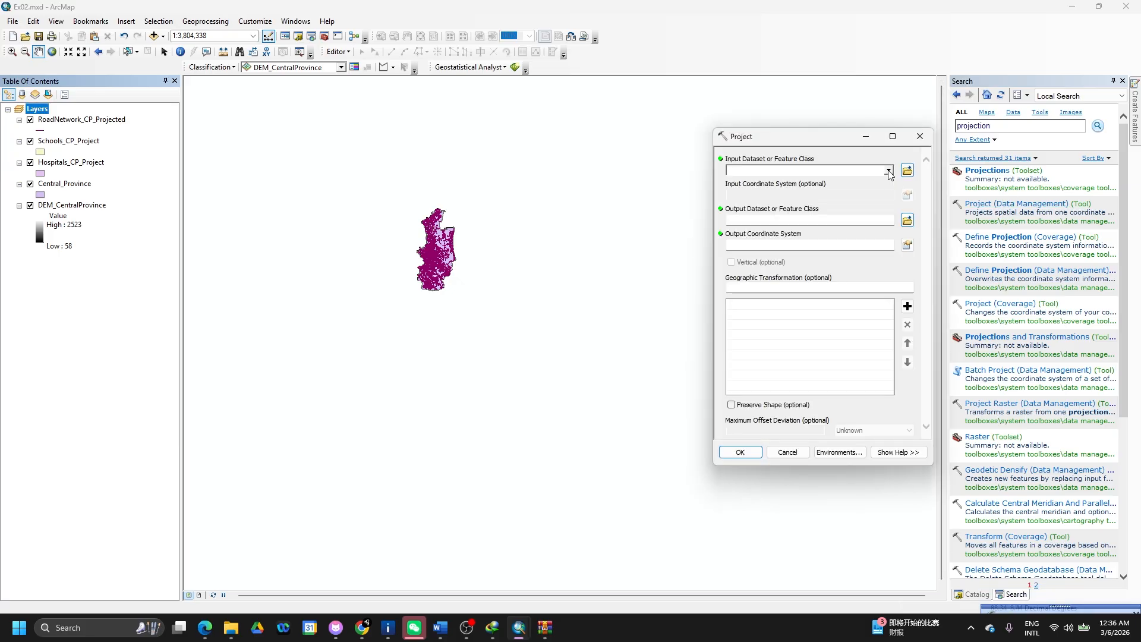
click(888, 171)
click(789, 214)
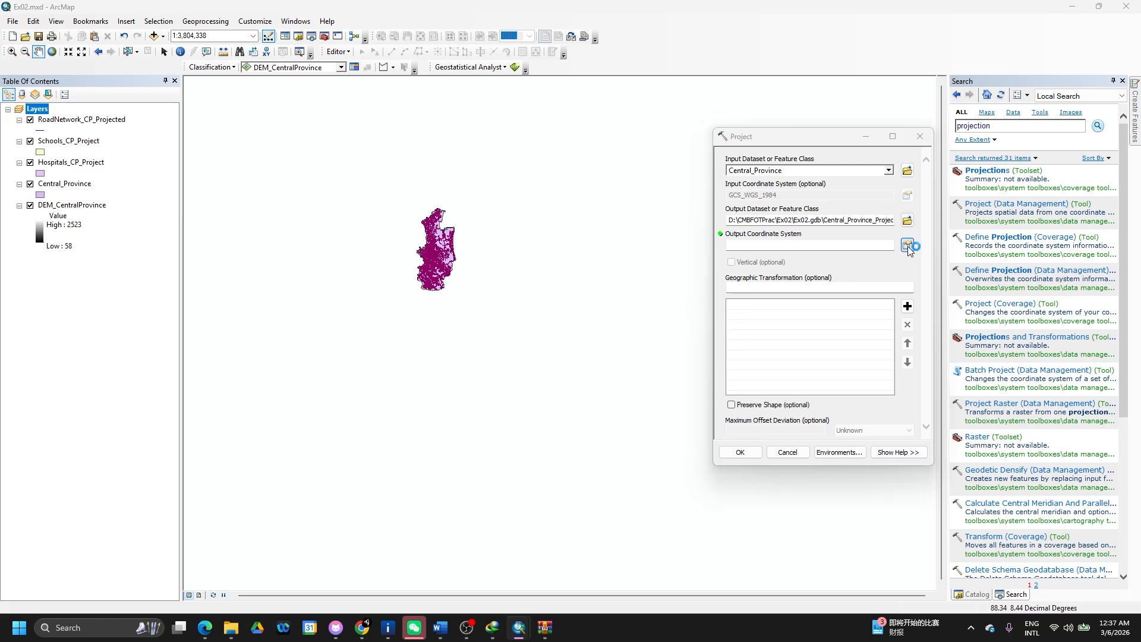
click(709, 262)
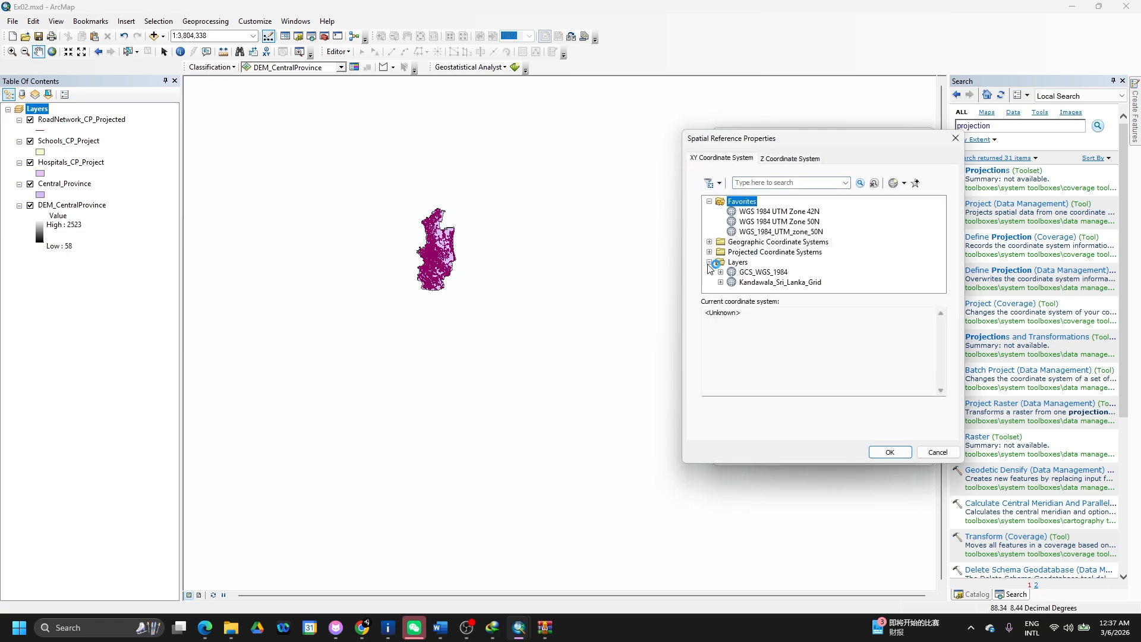
click(769, 283)
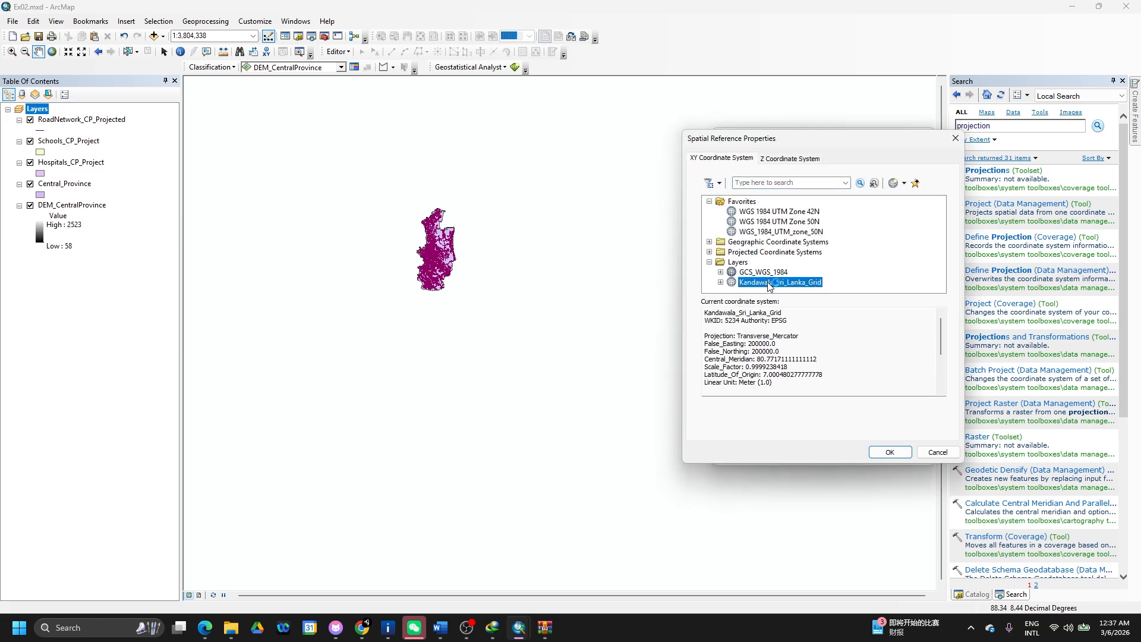
click(881, 455)
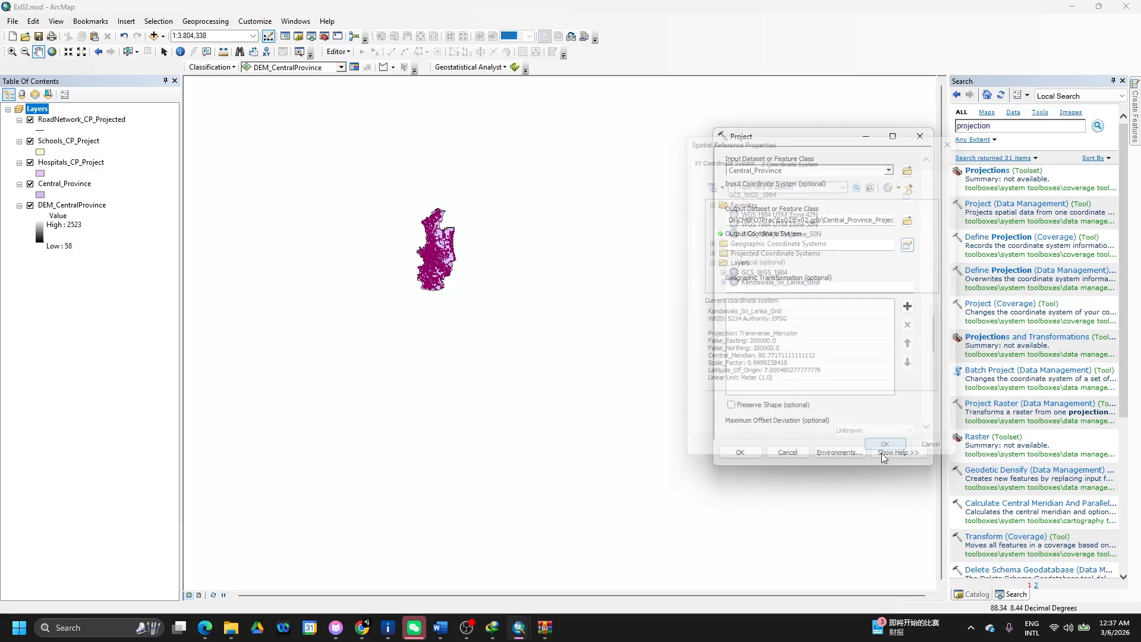
- Run the projection and remove the original Central_Province layer from the map
click(741, 452)
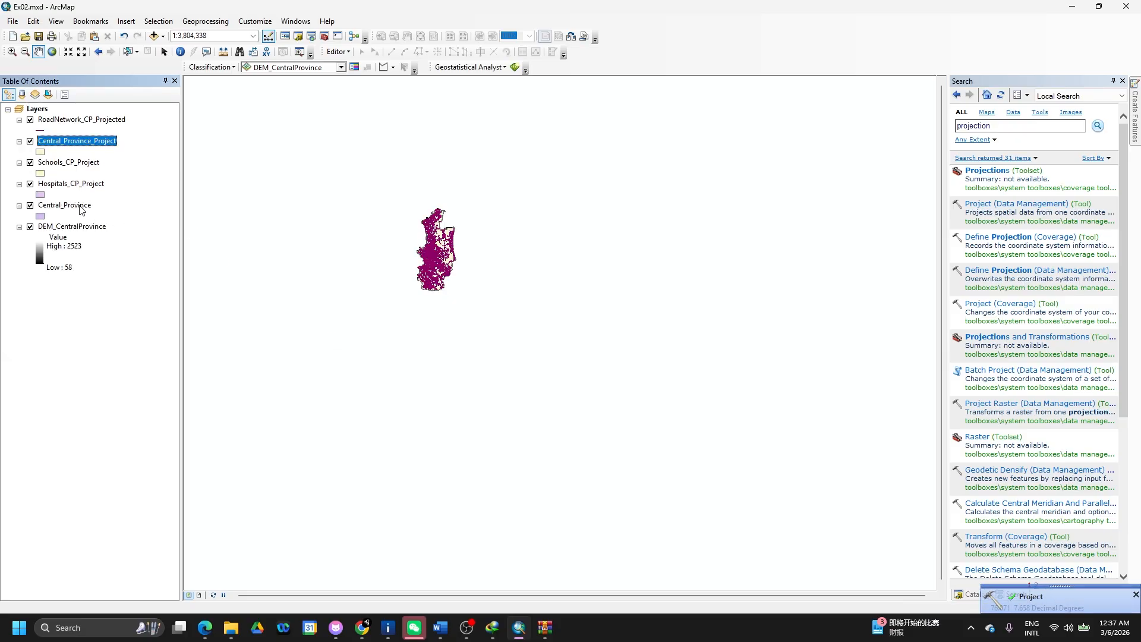
right_click(80, 208)
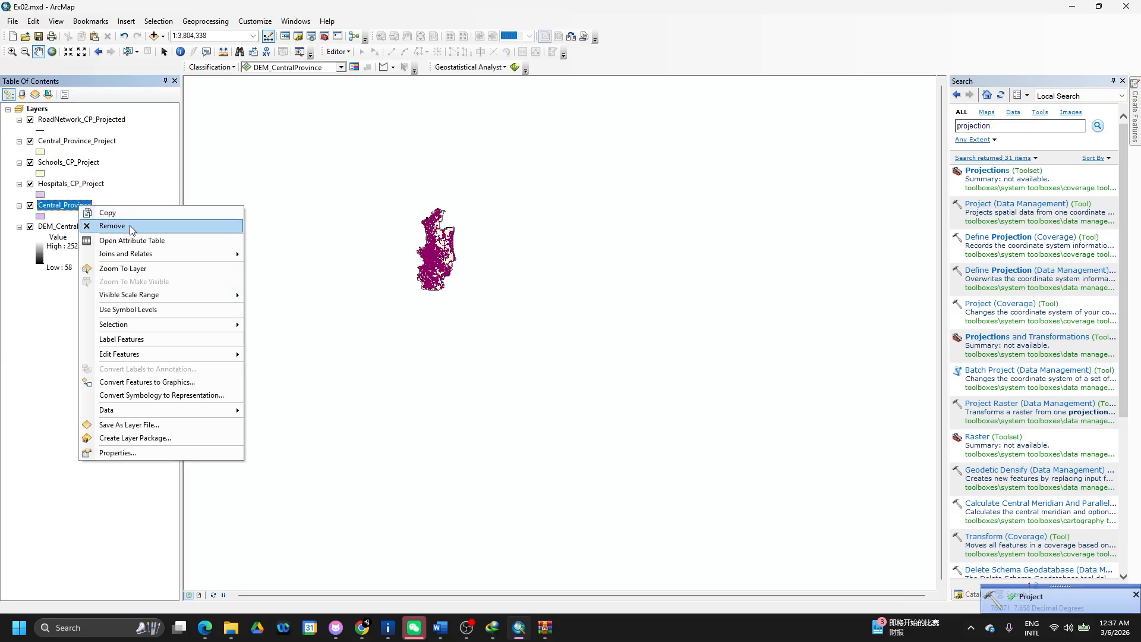
click(129, 226)
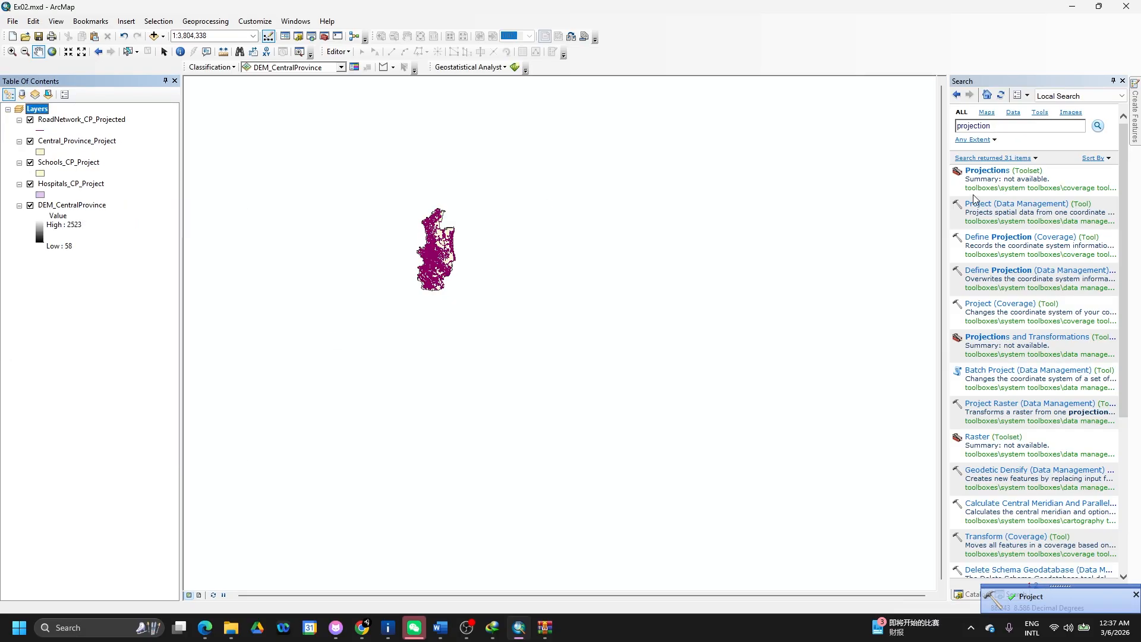
- From the 'projection' search results, open Define Projection (Data Management)
click(1000, 123)
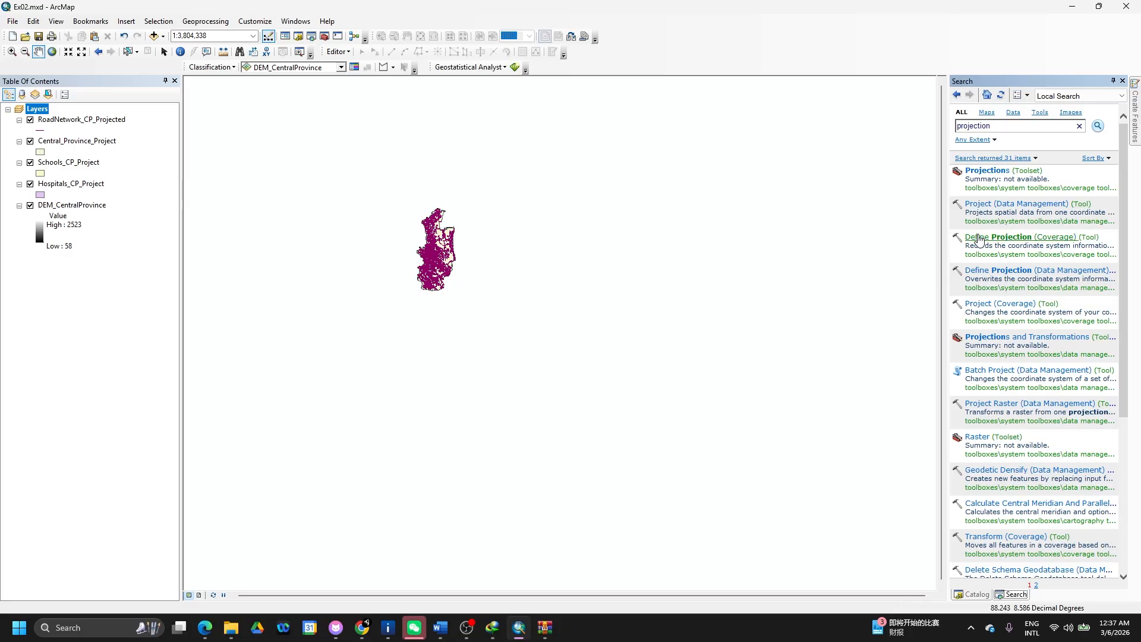
click(979, 305)
click(985, 268)
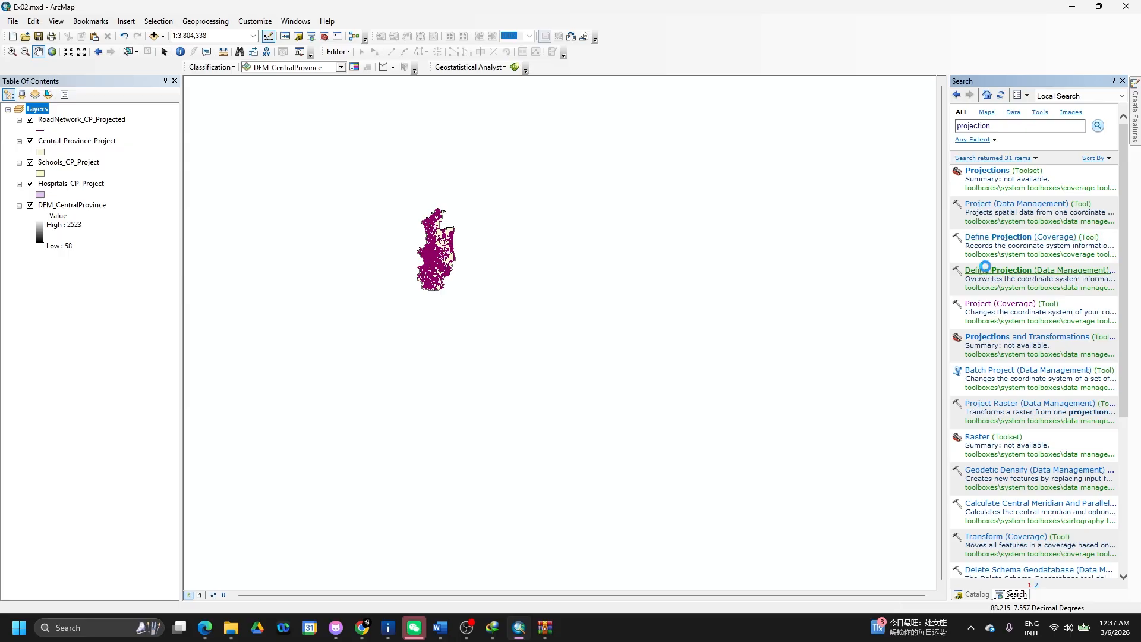
- Set DEM_CentralProvince as the Define Projection input dataset
click(884, 172)
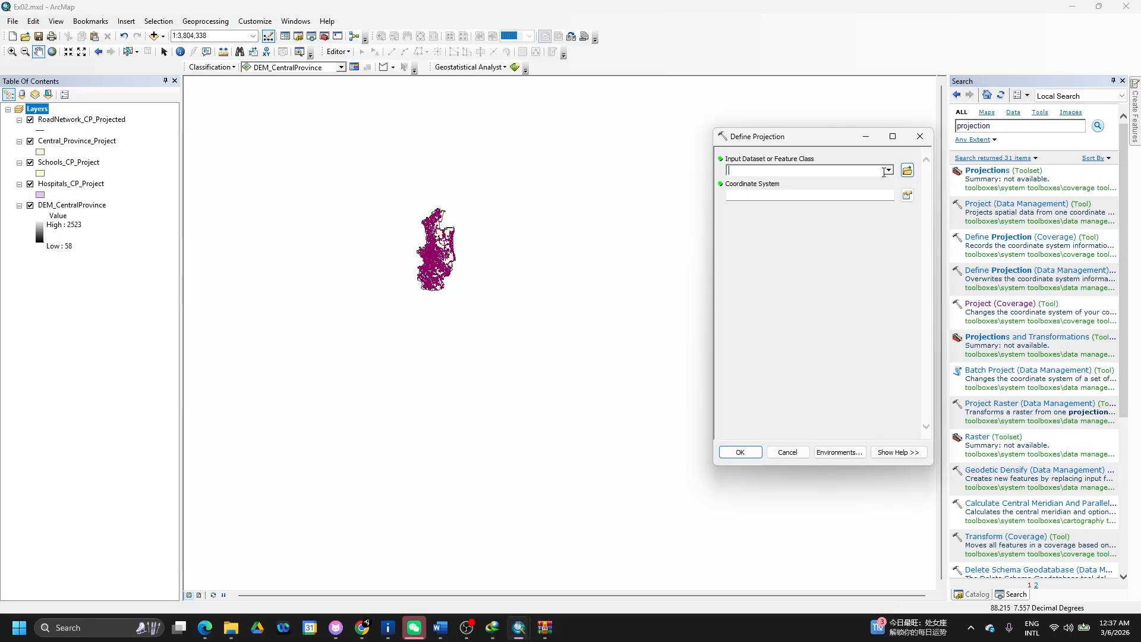
click(888, 172)
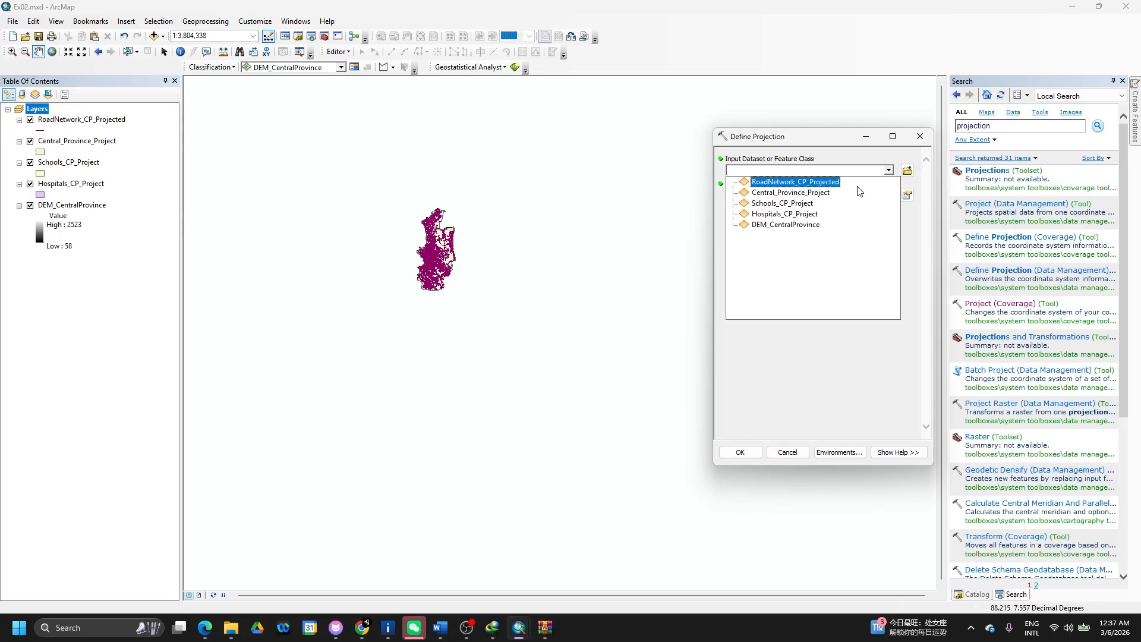
click(802, 226)
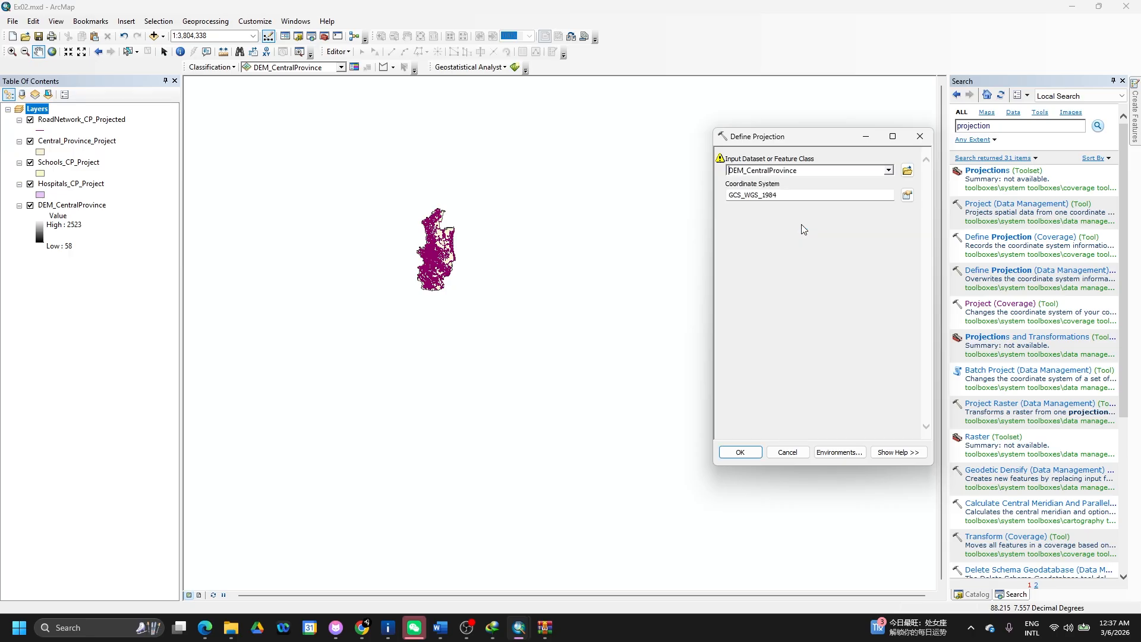
- Search the coordinate systems for 'kandawala'
click(908, 197)
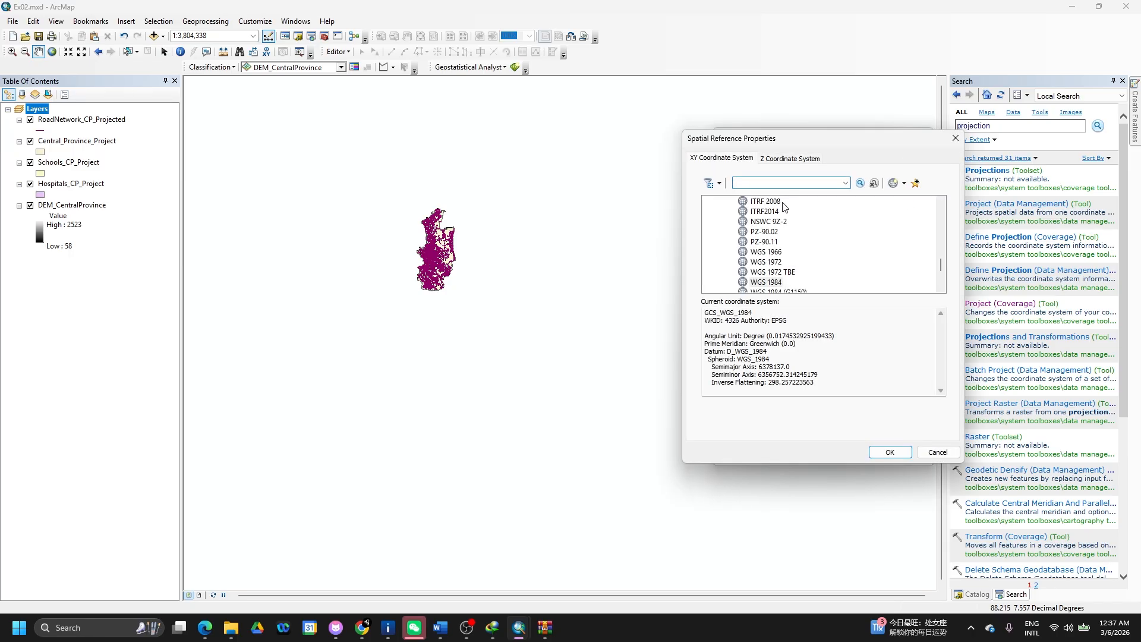
text(kandwala)
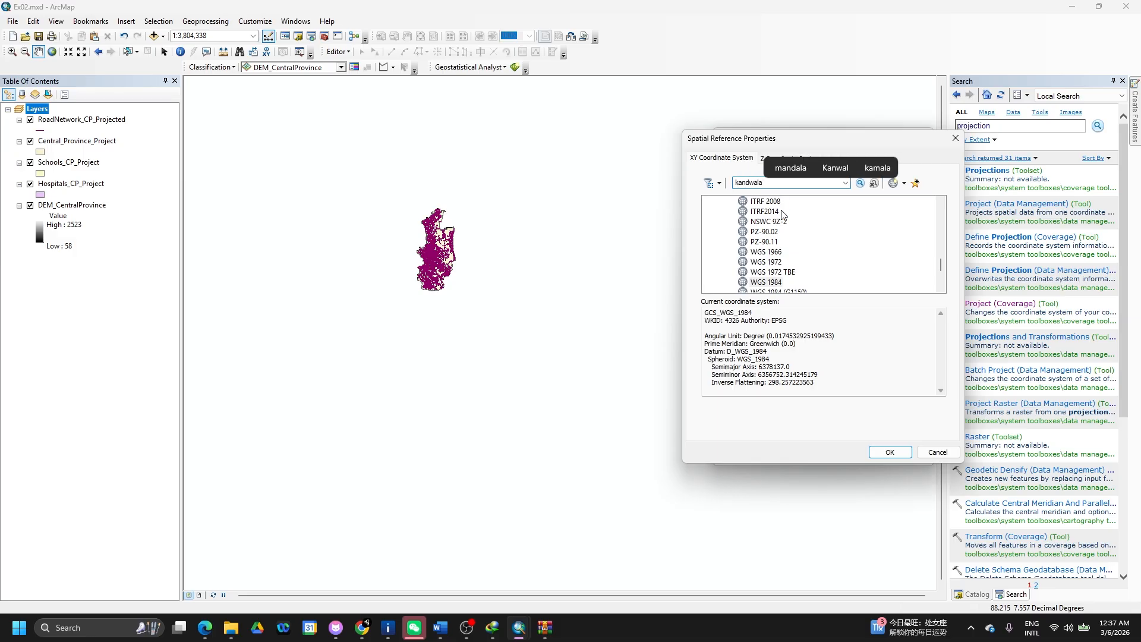
key(Return)
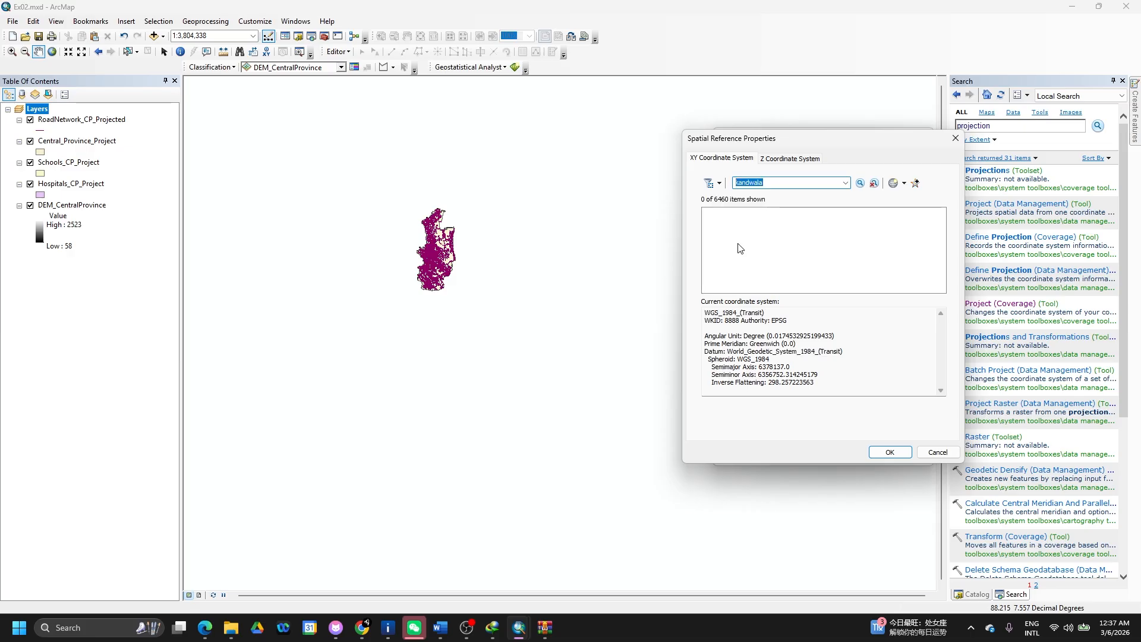
click(777, 183)
text(wla)
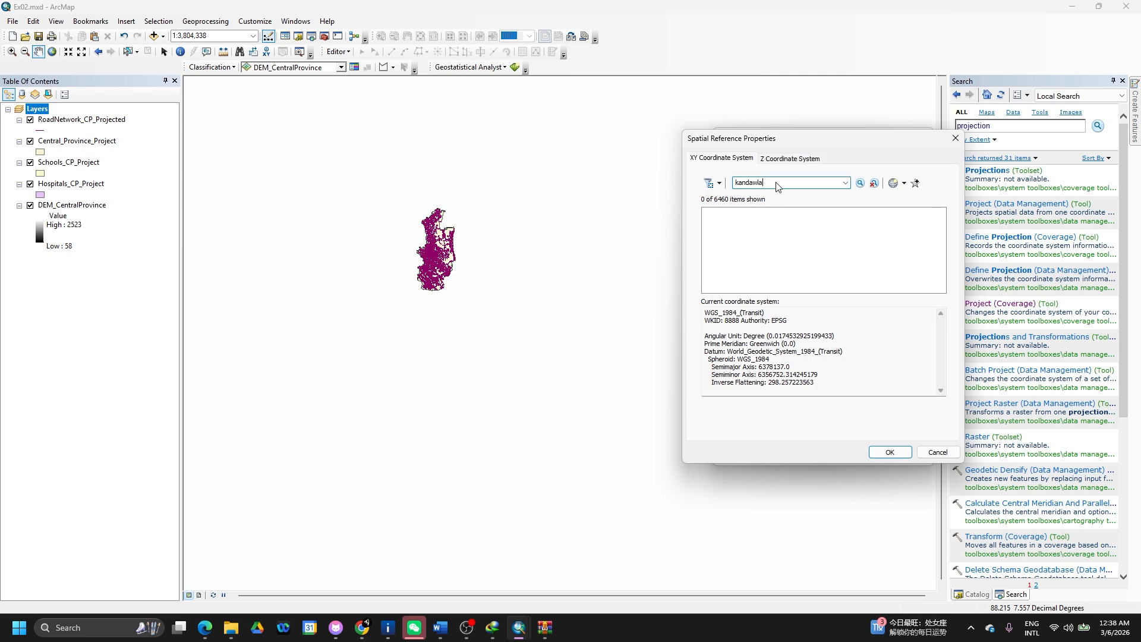
key(Return)
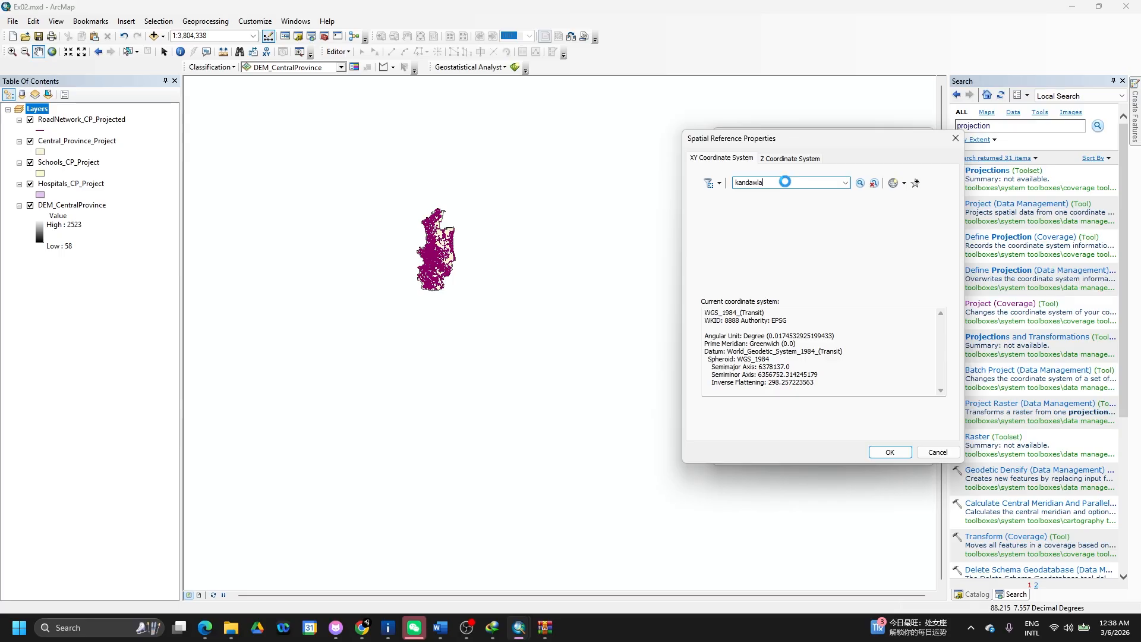
key(BackSpace)
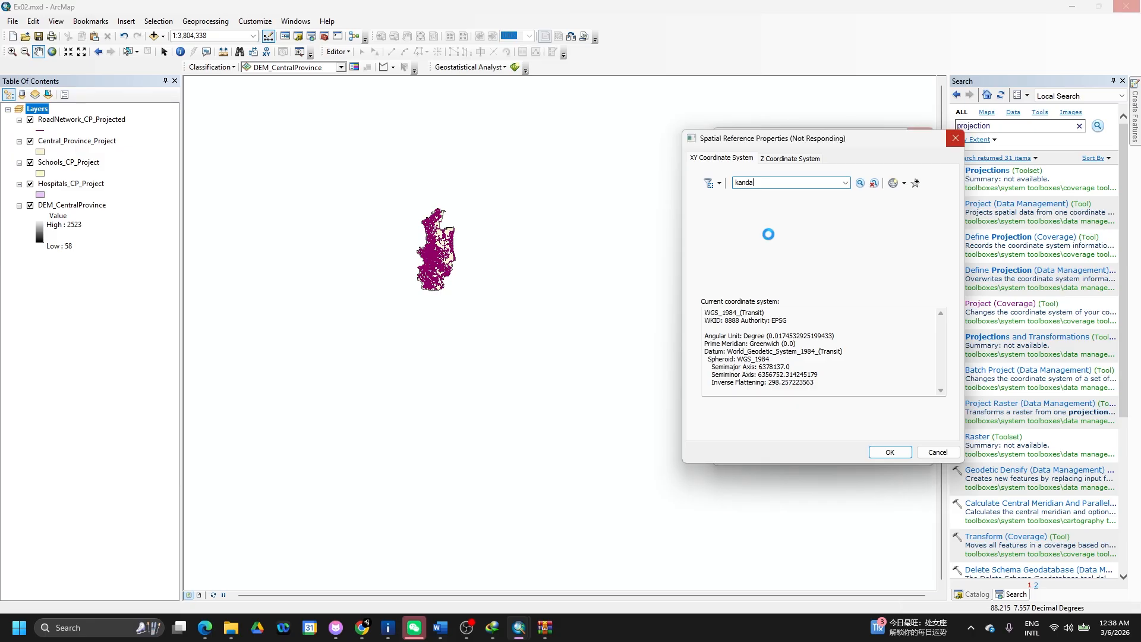
- Select Kandawala_Sri_Lanka_Grid as the coordinate system and run Define Projection
click(709, 234)
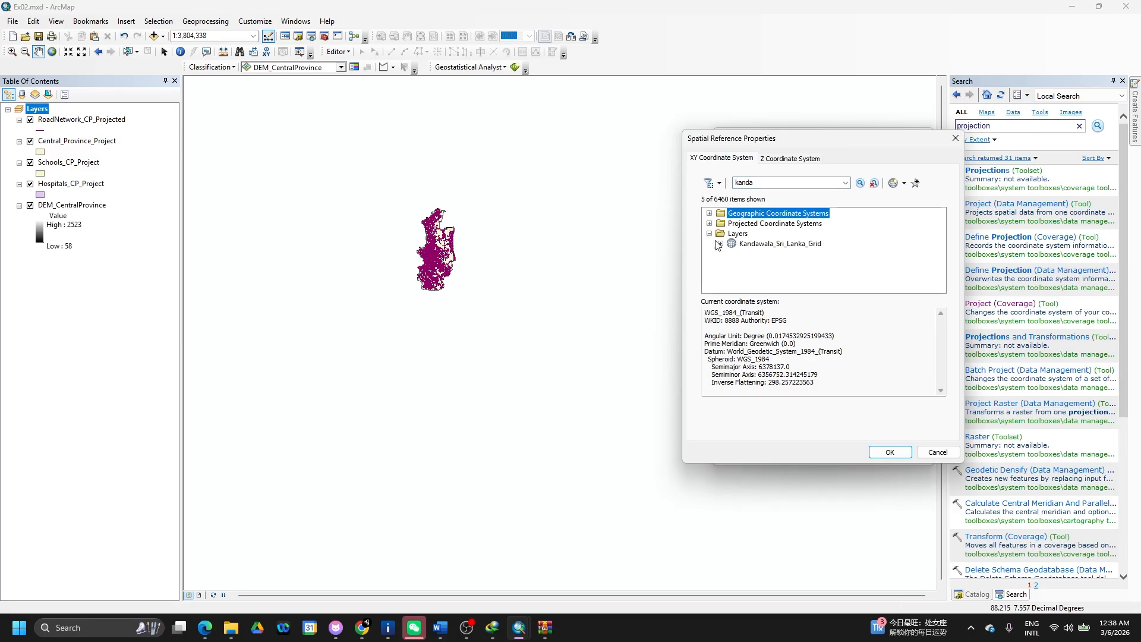
click(747, 248)
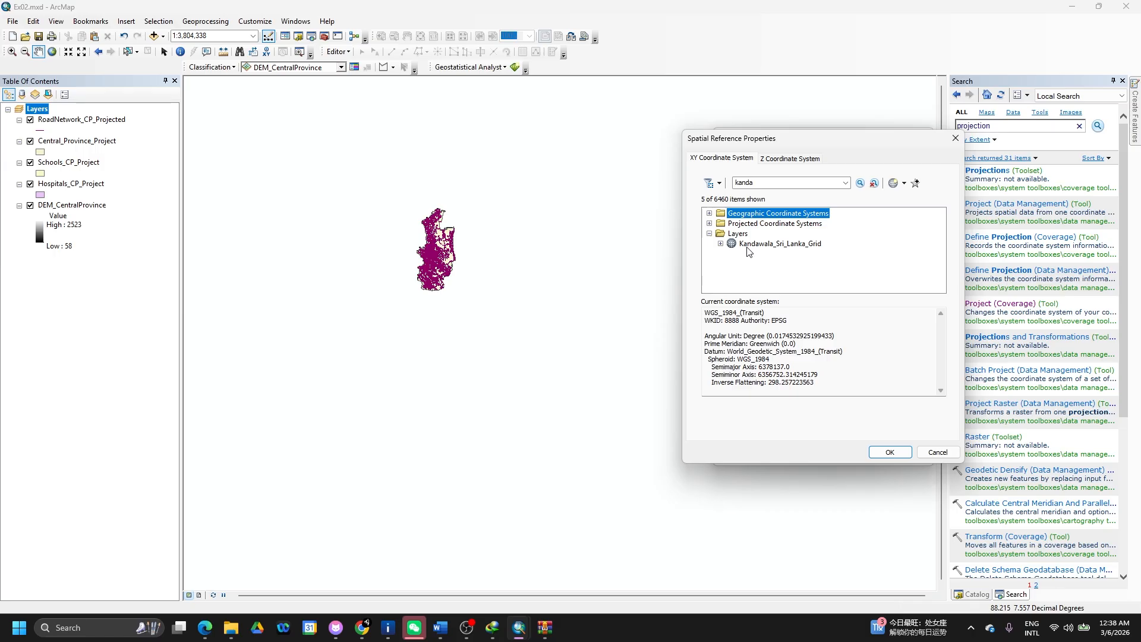
click(882, 452)
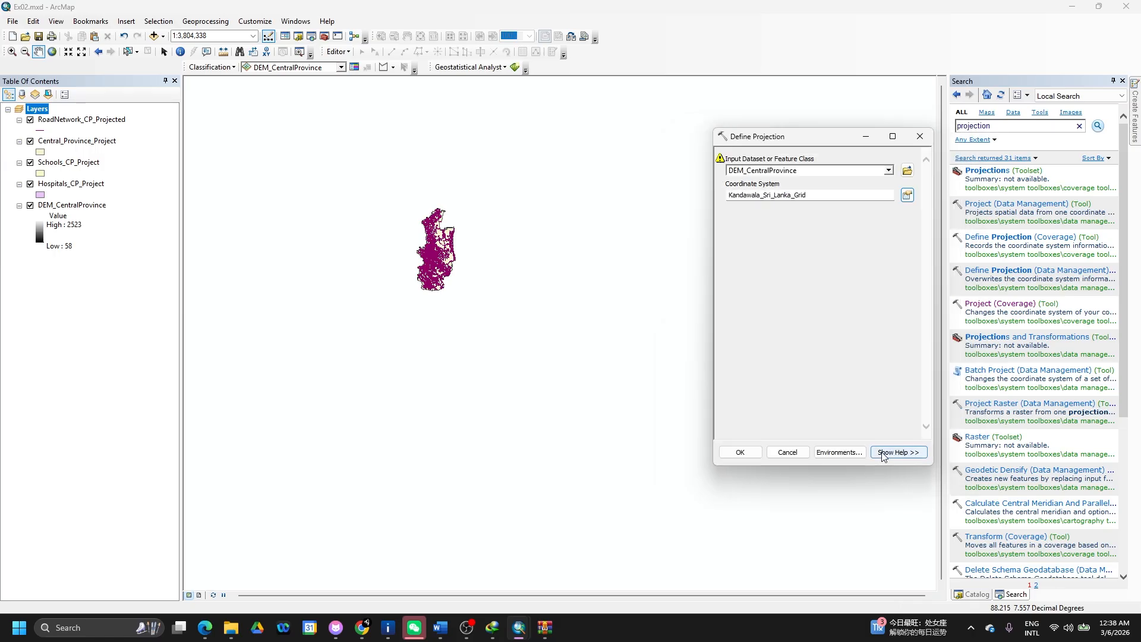
click(740, 452)
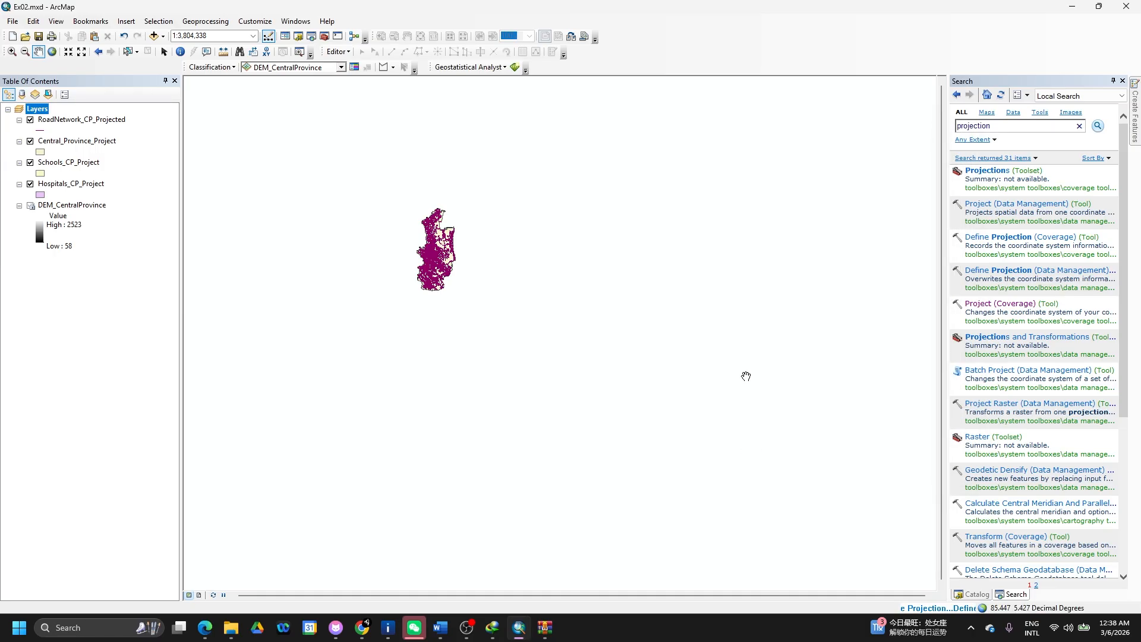
- Verify DEM_CentralProvince's spatial reference is Kandawala_Sri_Lanka_Grid, then move it to the top of the layers
right_click(84, 209)
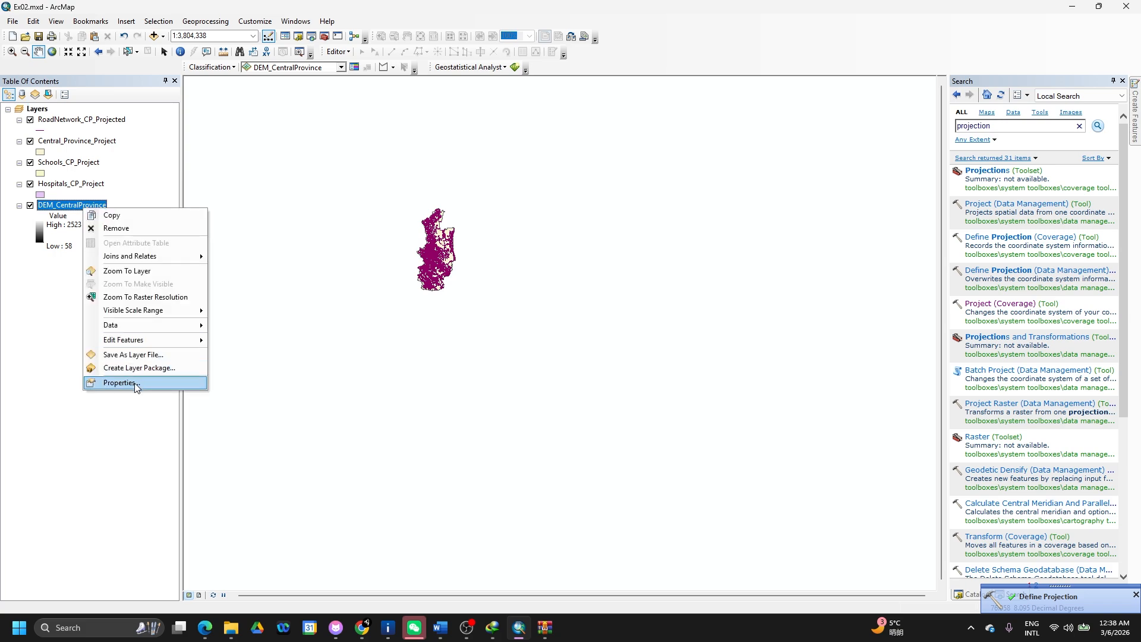
click(120, 383)
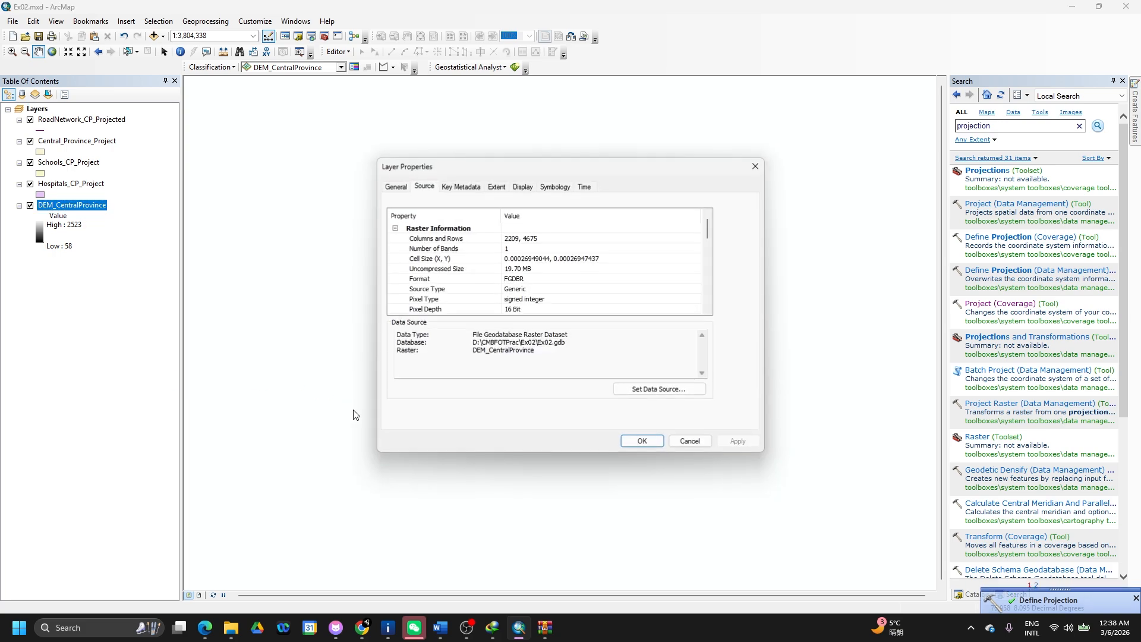
scroll(546, 296, down, 2)
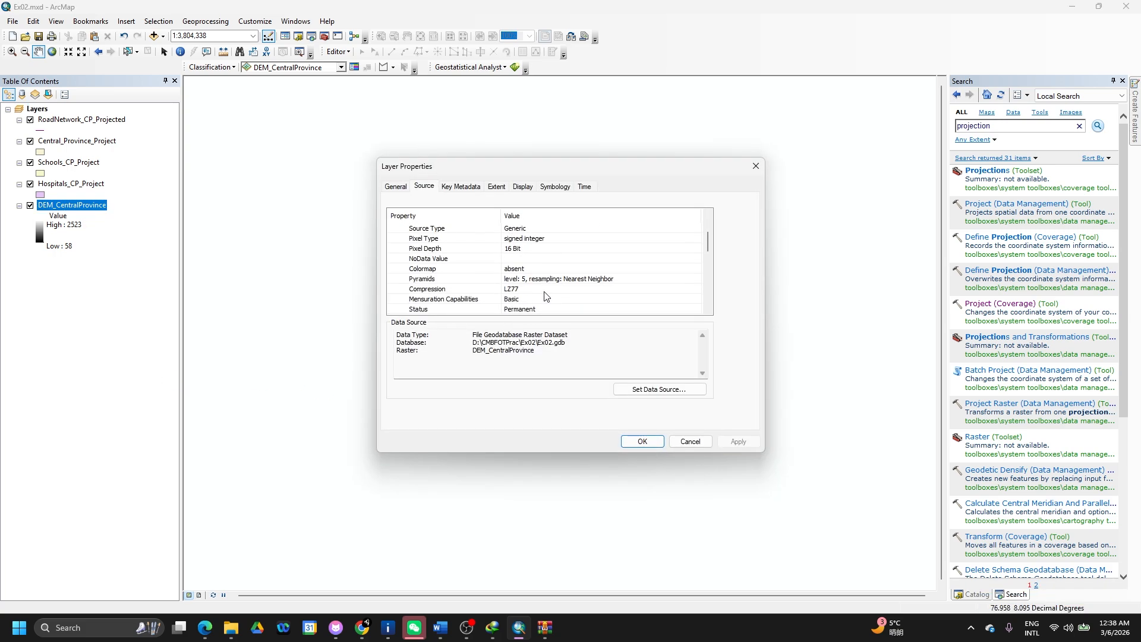
scroll(546, 296, down, 3)
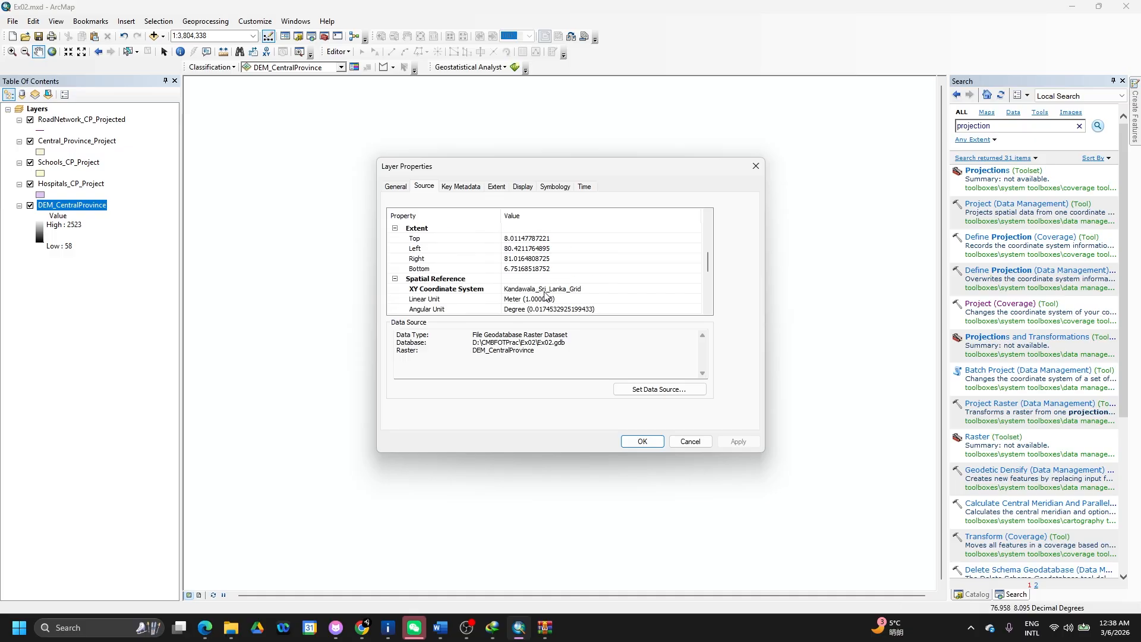
scroll(546, 295, down, 1)
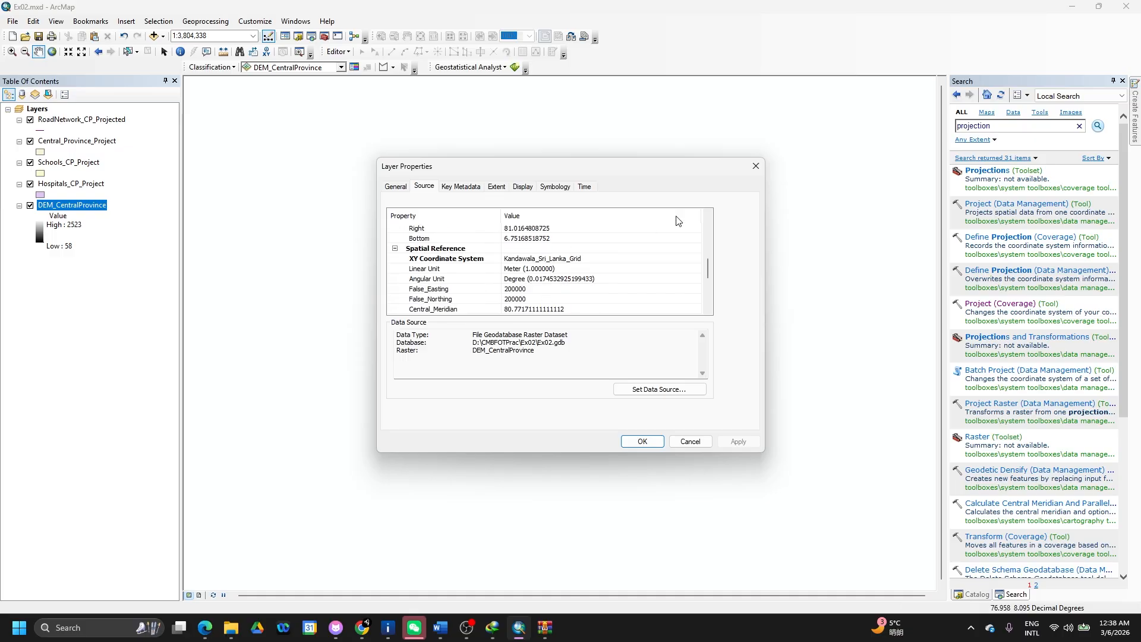
click(756, 166)
drag(80, 213, 108, 118)
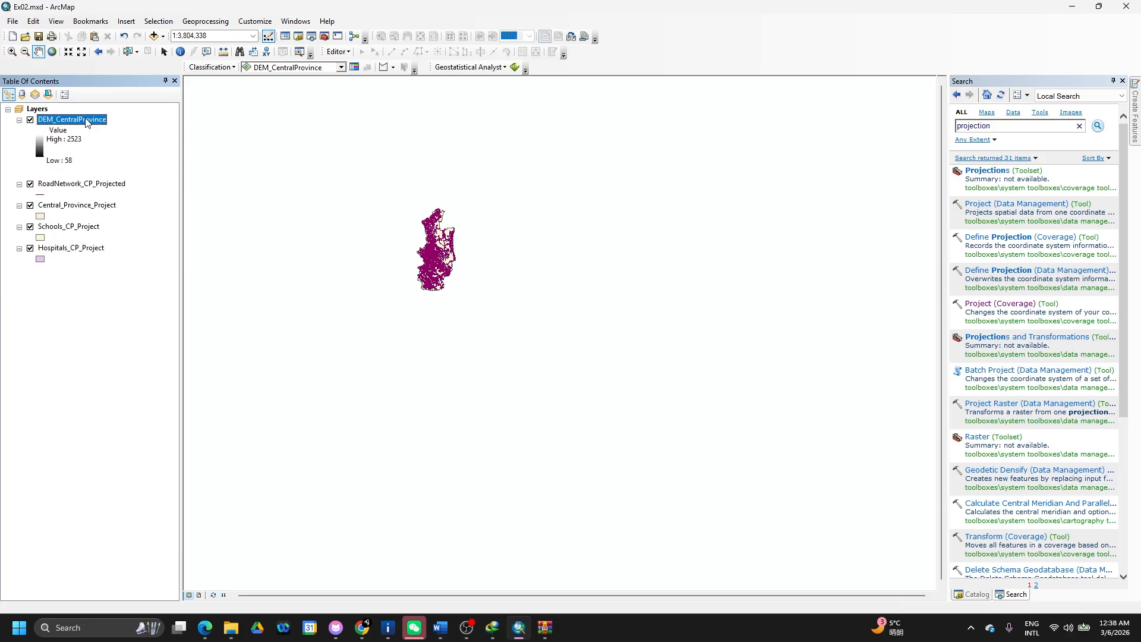
- Zoom to the DEM_CentralProvince layer, then remove it from the map
right_click(86, 119)
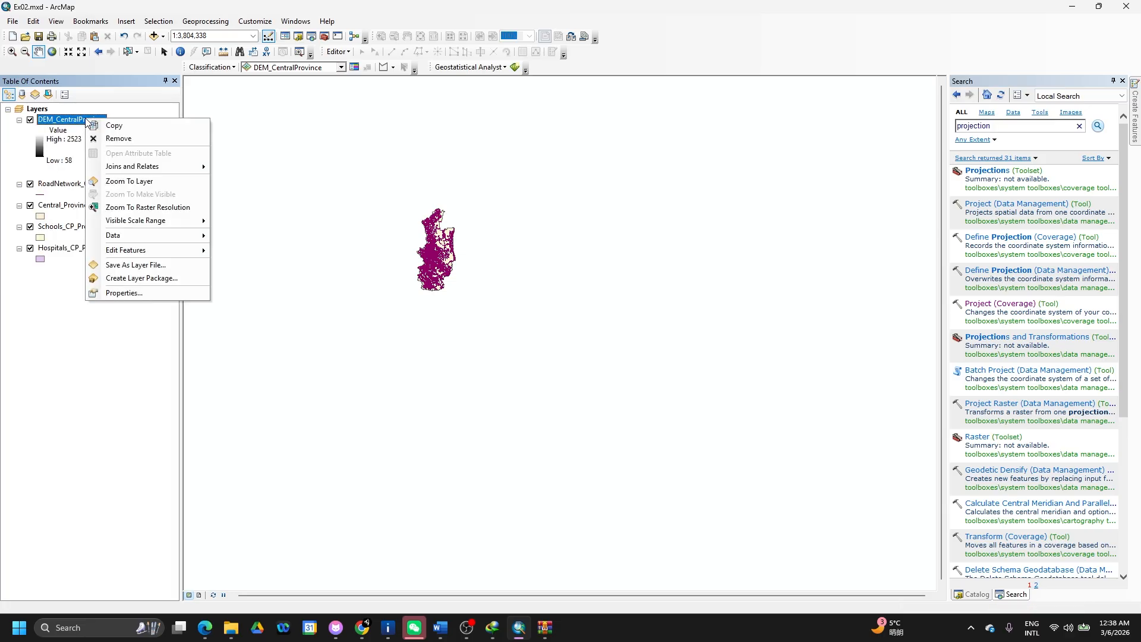
click(128, 182)
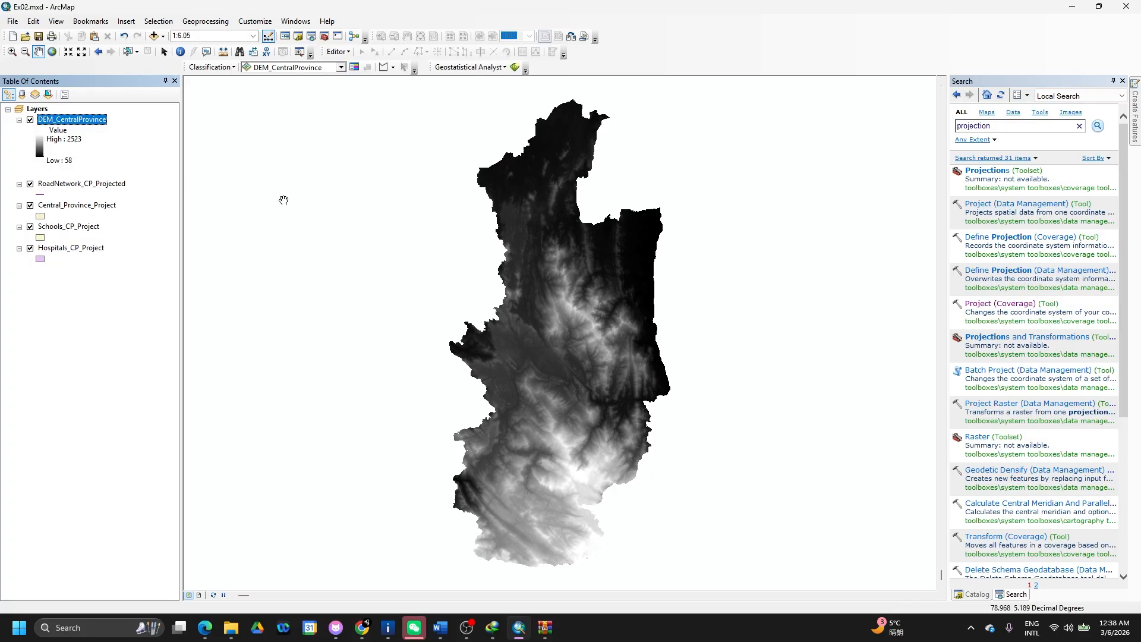
right_click(77, 120)
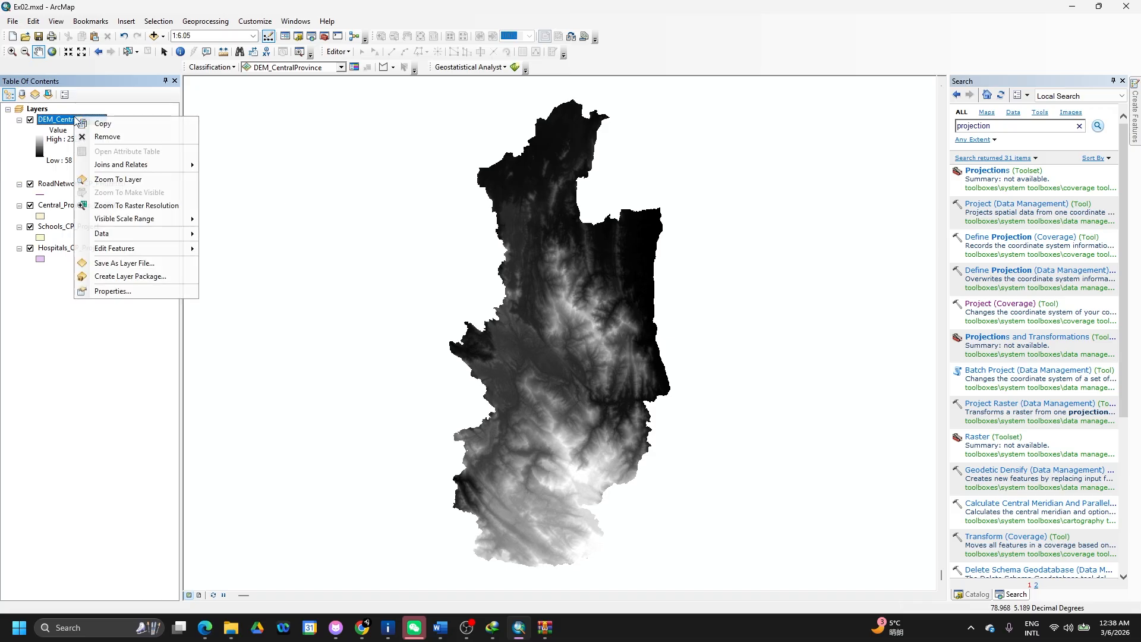
click(107, 136)
key(alt+Tab)
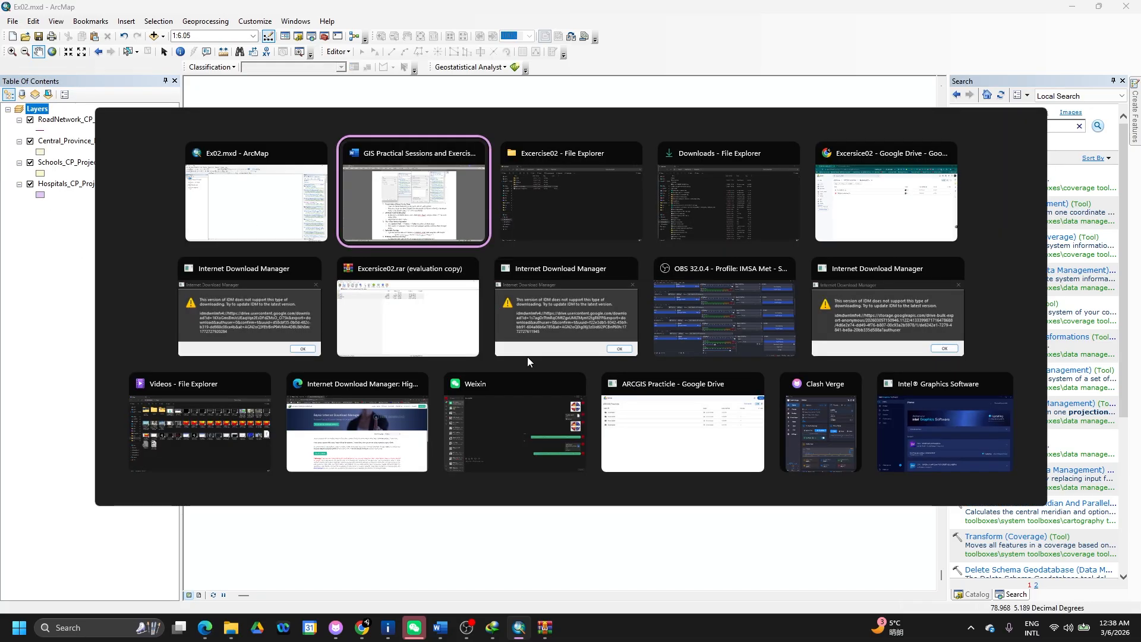
key(Escape)
- Add DEM_CentralProvince from Ex02.gdb in the Catalog back onto the map
click(973, 594)
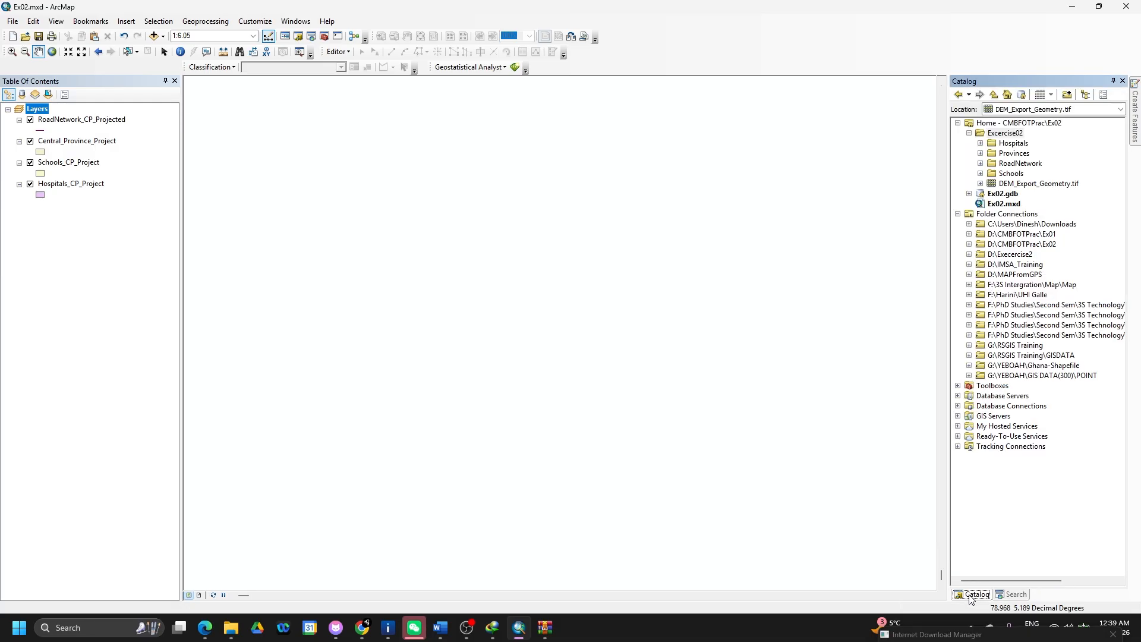
click(1045, 185)
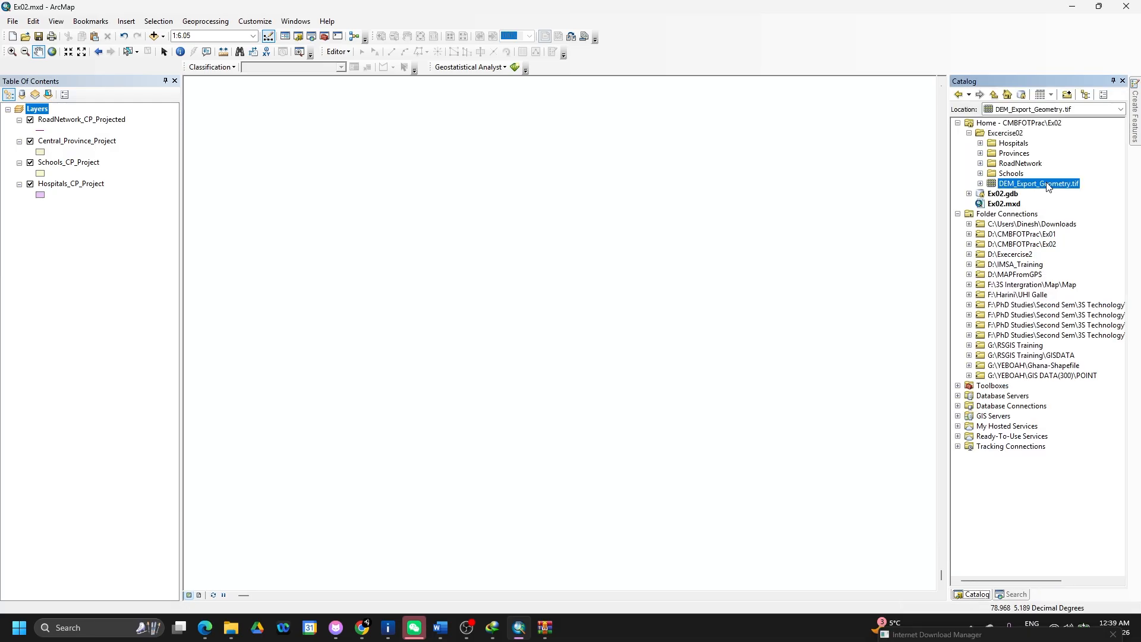
click(969, 194)
click(1029, 225)
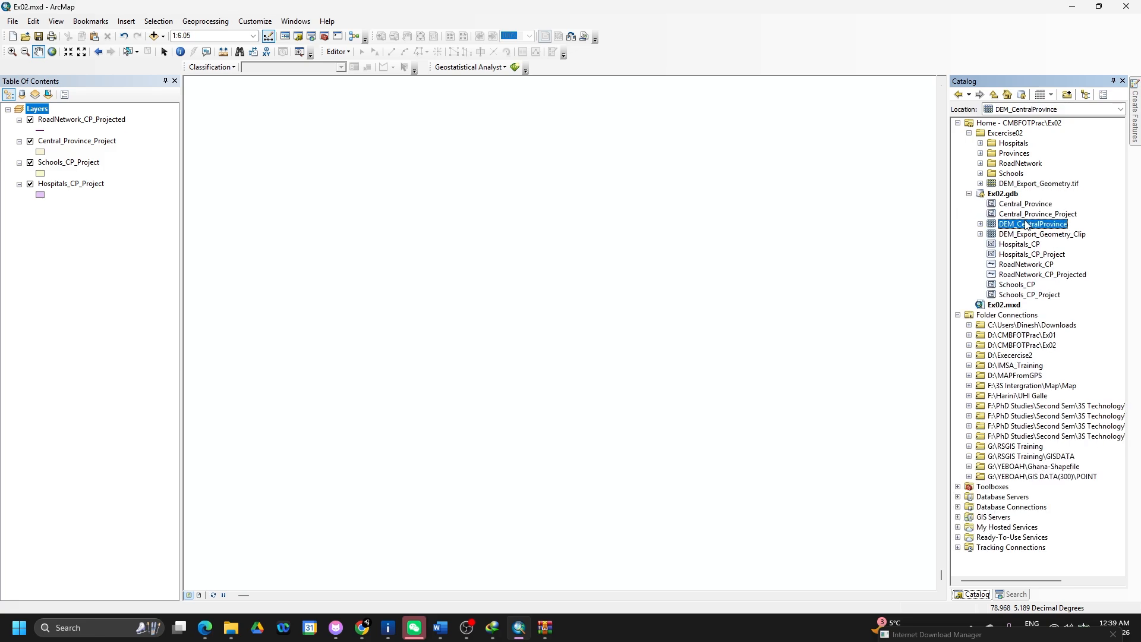
drag(1044, 227, 828, 226)
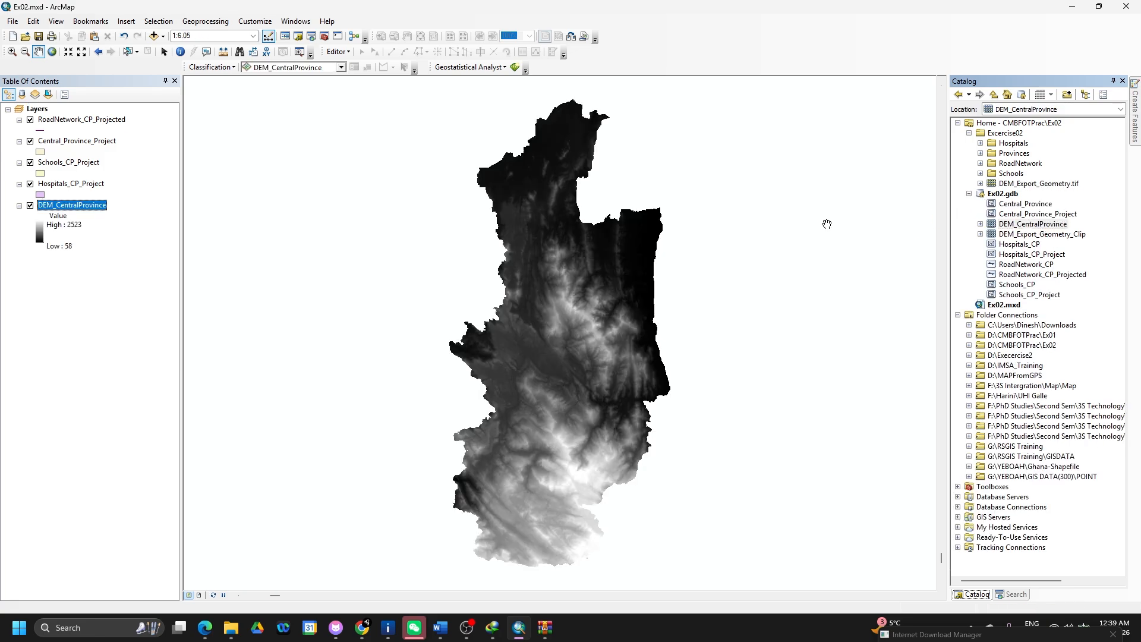
- Inspect the re-added DEM layer's properties, then close them
right_click(102, 206)
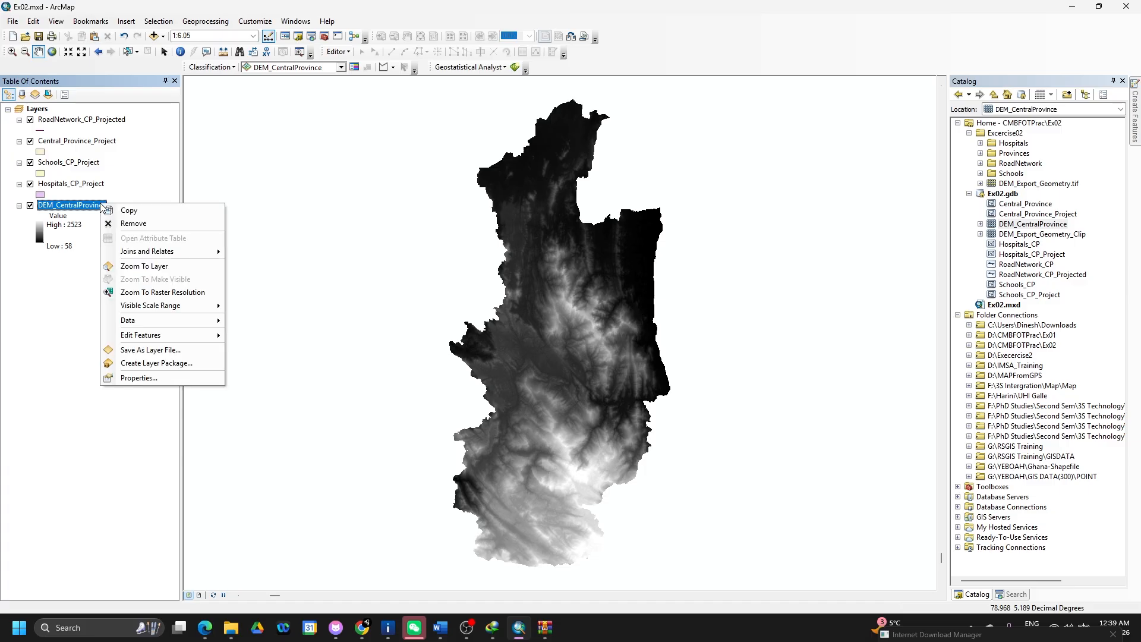
click(139, 379)
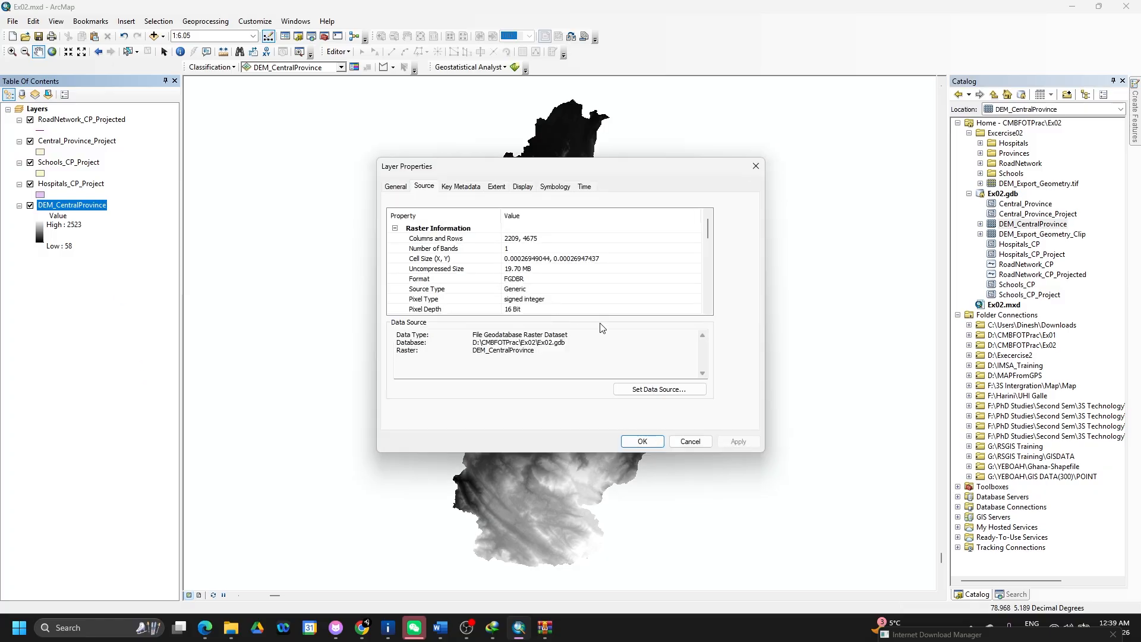
scroll(628, 279, down, 1)
scroll(628, 279, down, 7)
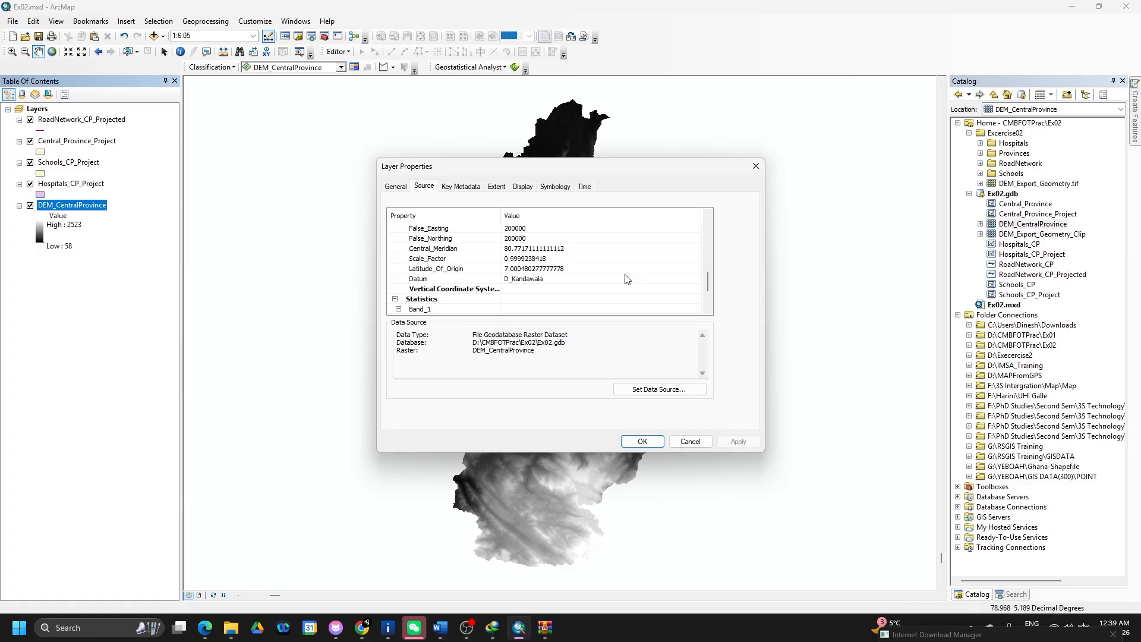
scroll(628, 280, down, 2)
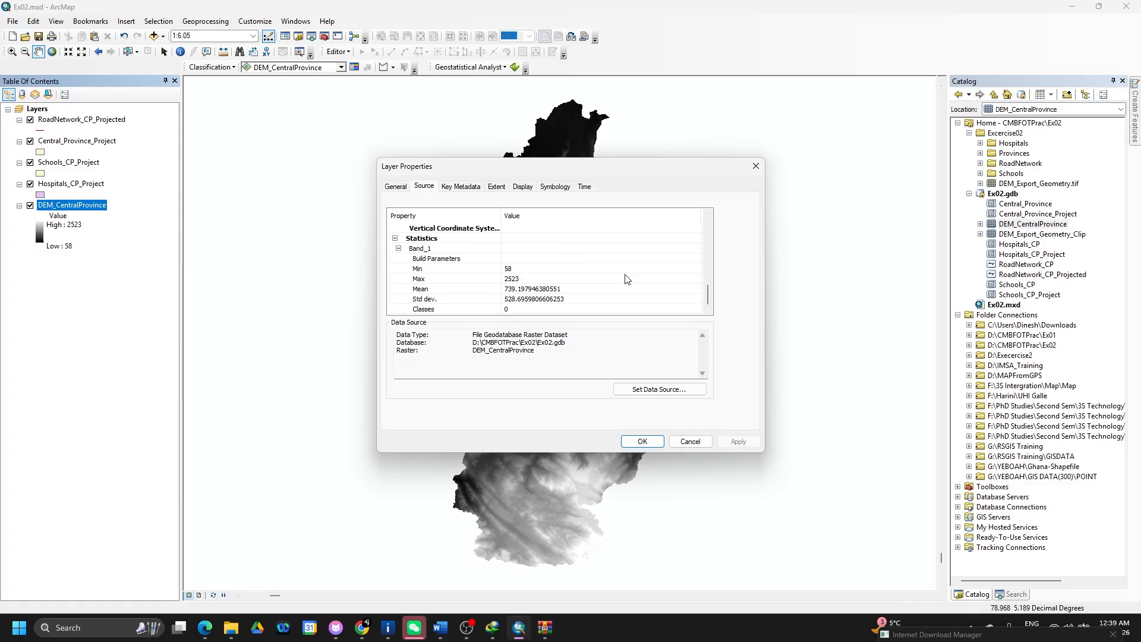
click(760, 165)
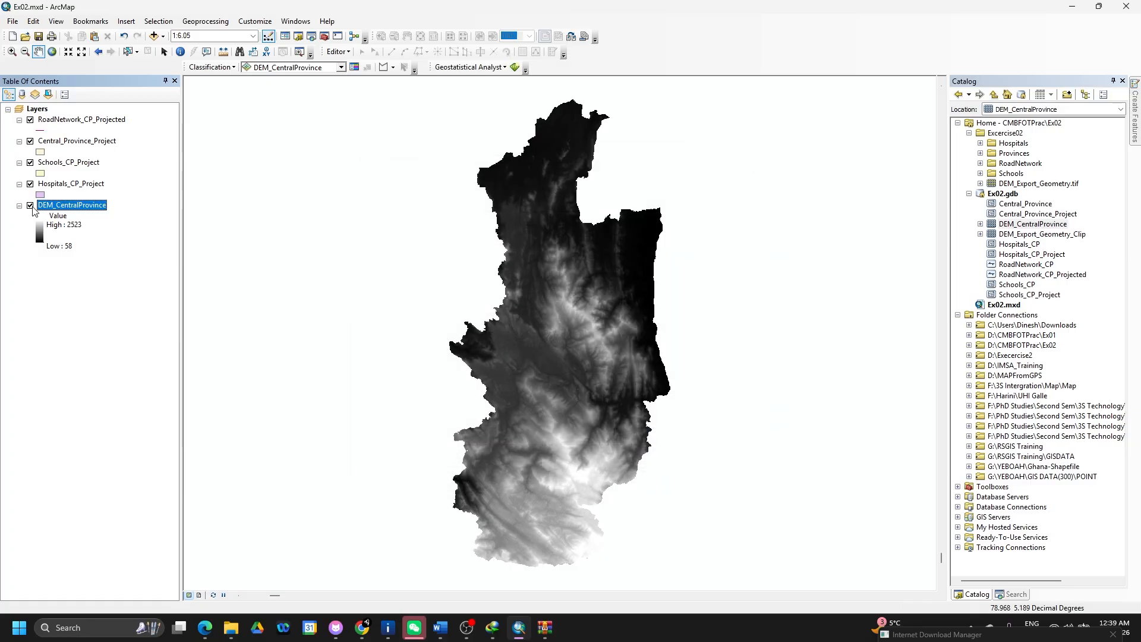
- Zoom to Hospitals_CP_Project's extent, toggle the vector layers off and back on, and select DEM_CentralProvince
right_click(61, 187)
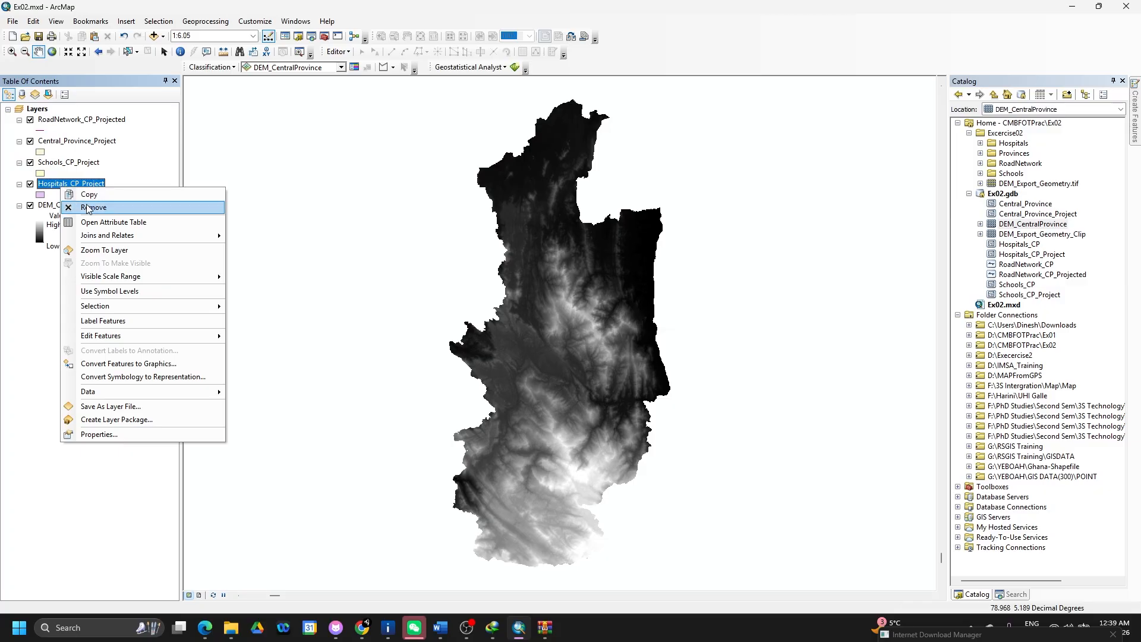
click(106, 251)
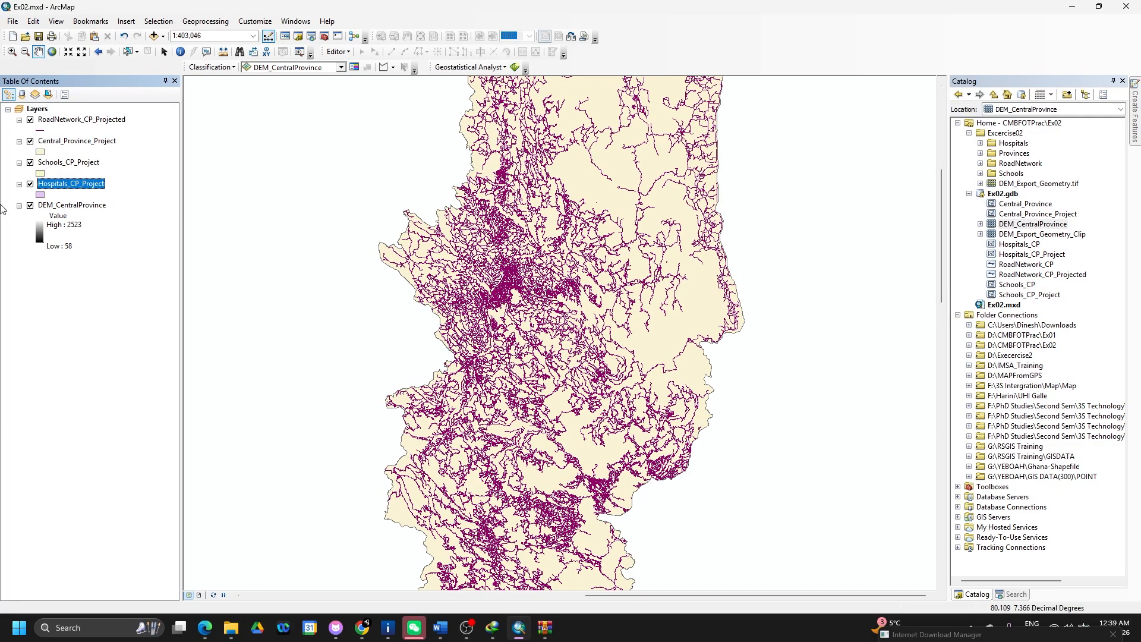
click(30, 184)
click(30, 162)
click(30, 141)
click(30, 120)
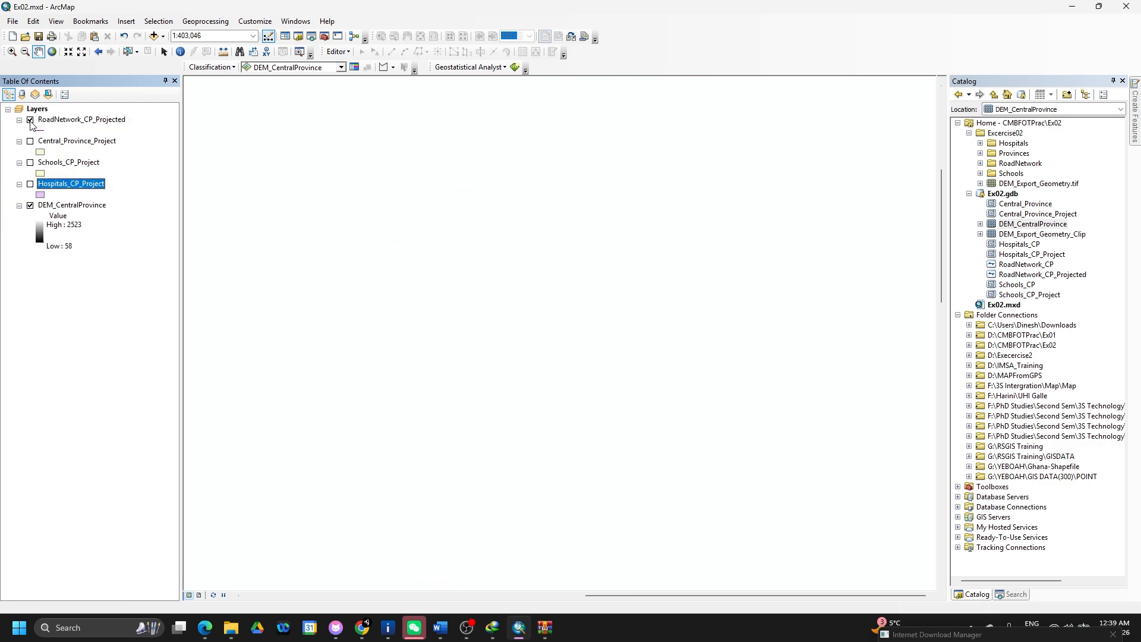
click(30, 141)
click(30, 163)
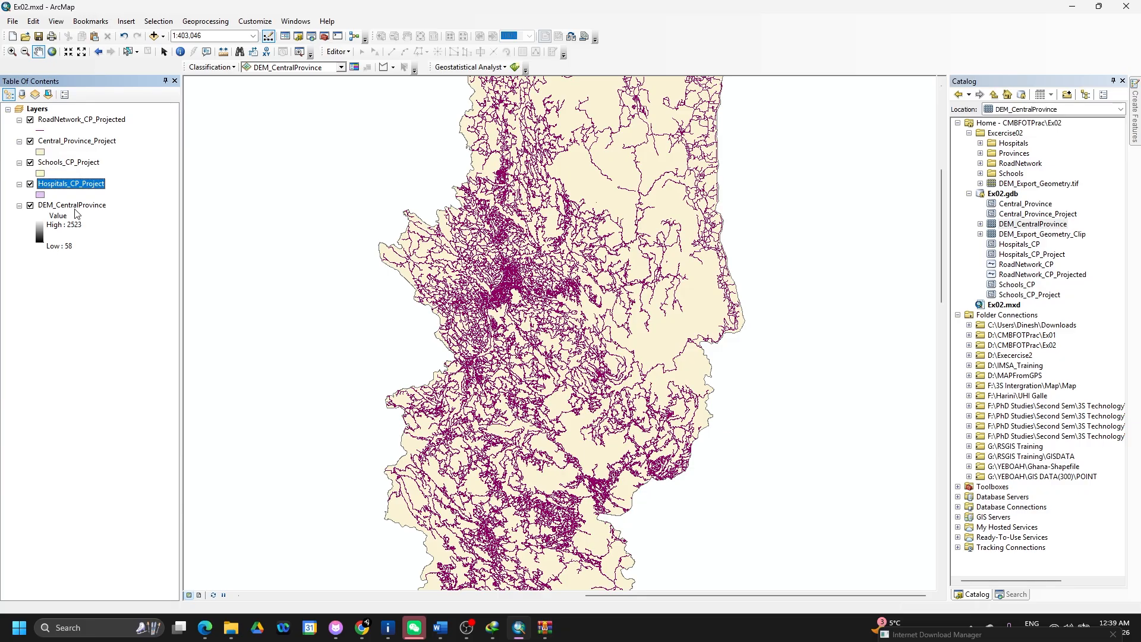
click(74, 206)
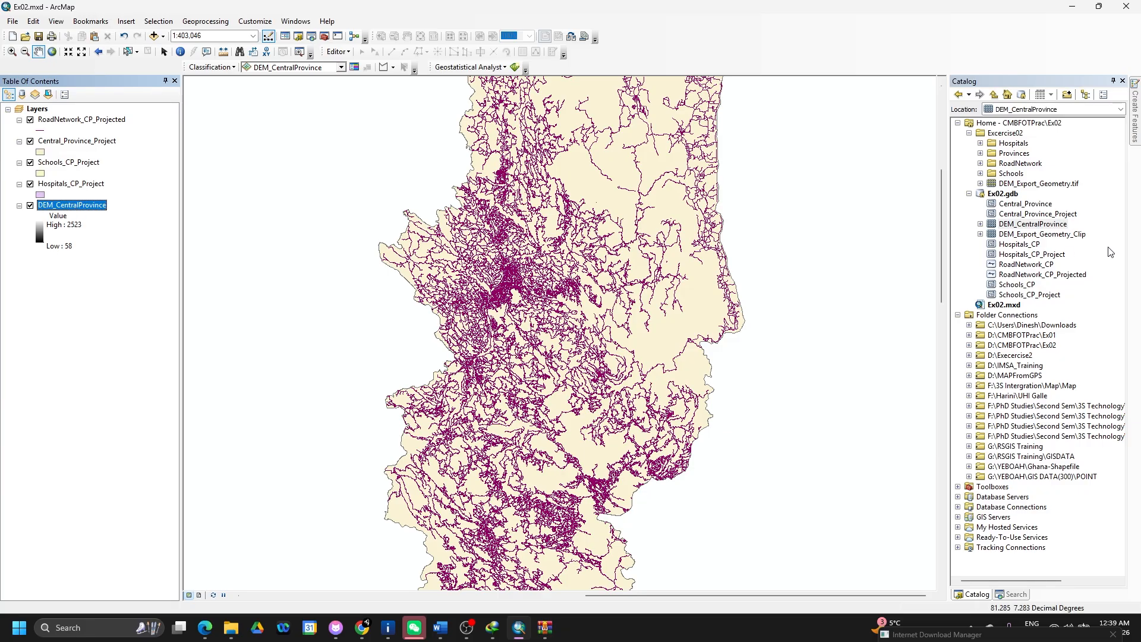
- Open the Project tool from the projection search results, then close it without running
click(1013, 594)
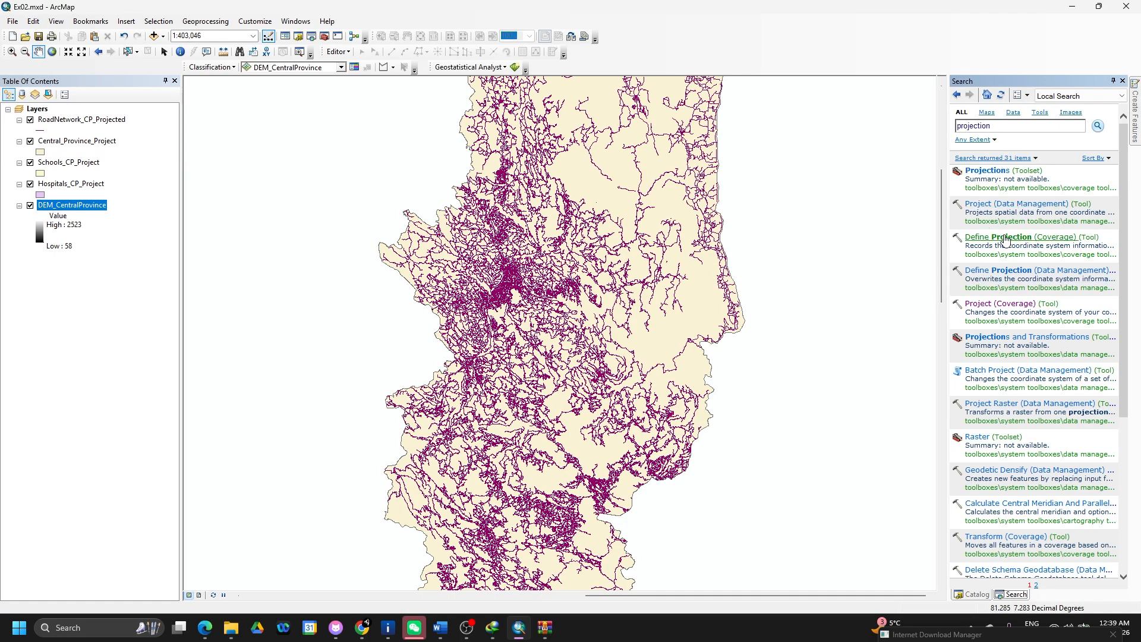
click(1003, 206)
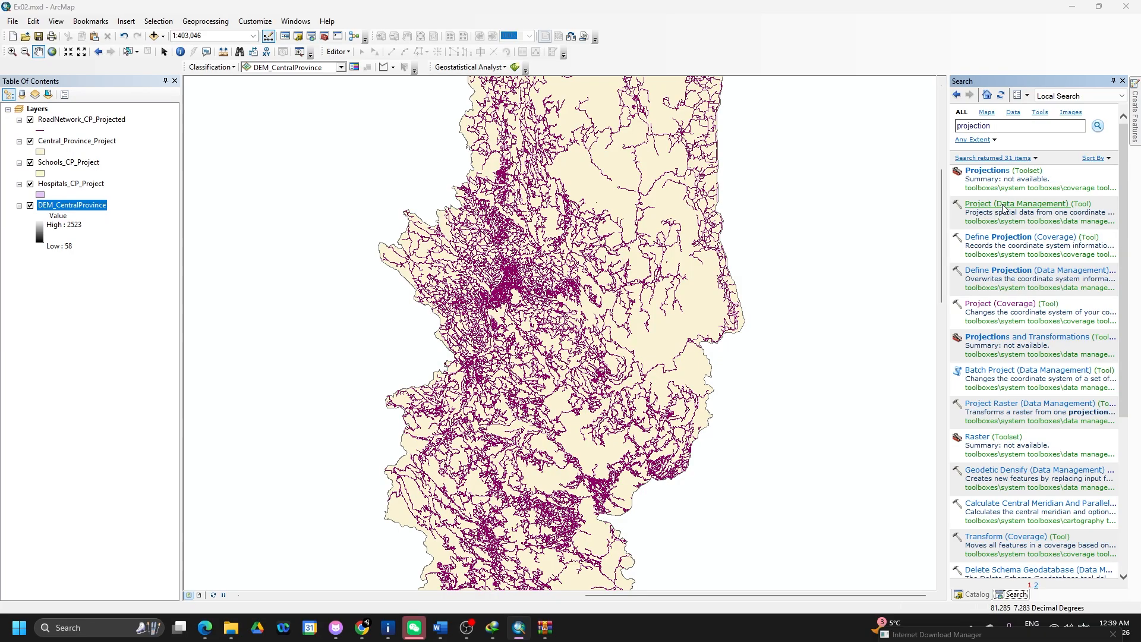
click(889, 171)
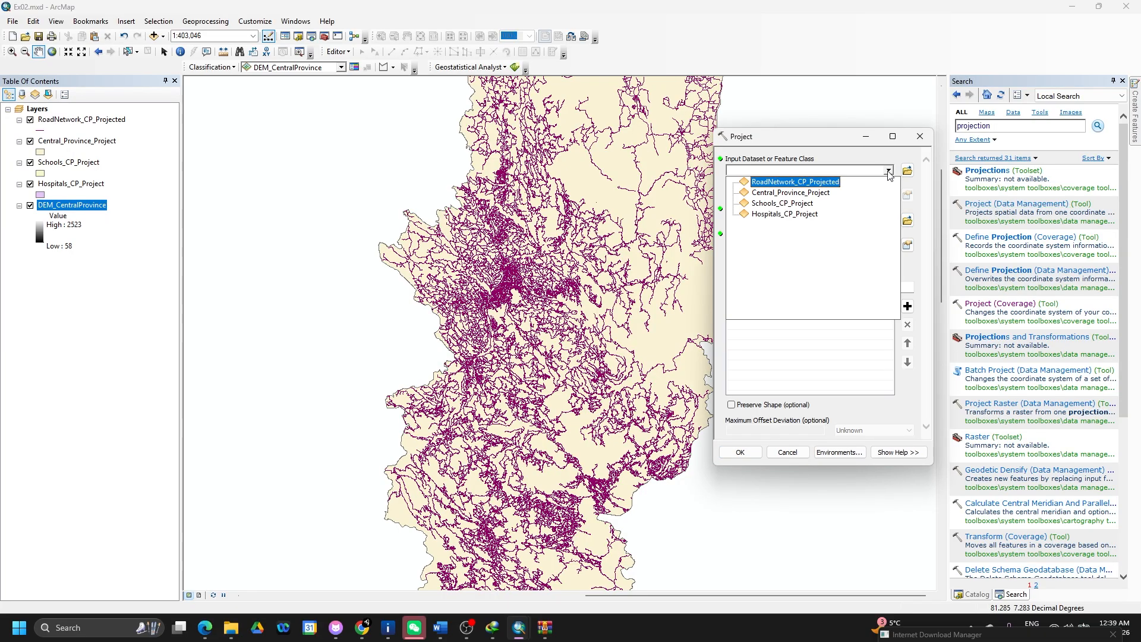
click(921, 144)
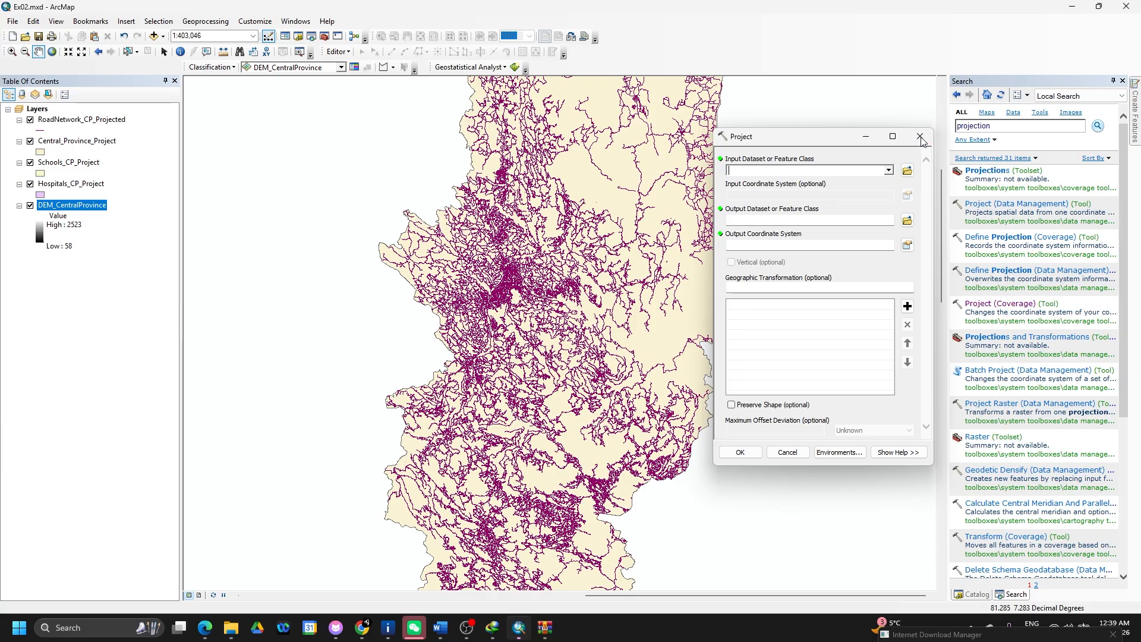
click(921, 137)
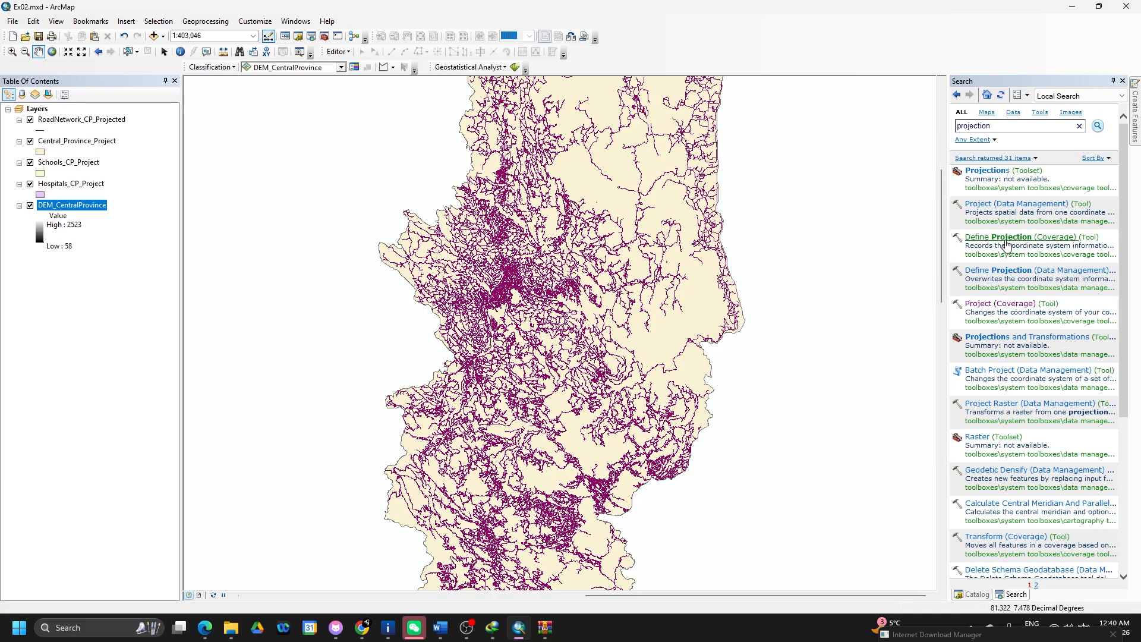
- Run Define Projection (Data Management) on DEM_CentralProvince
click(1006, 240)
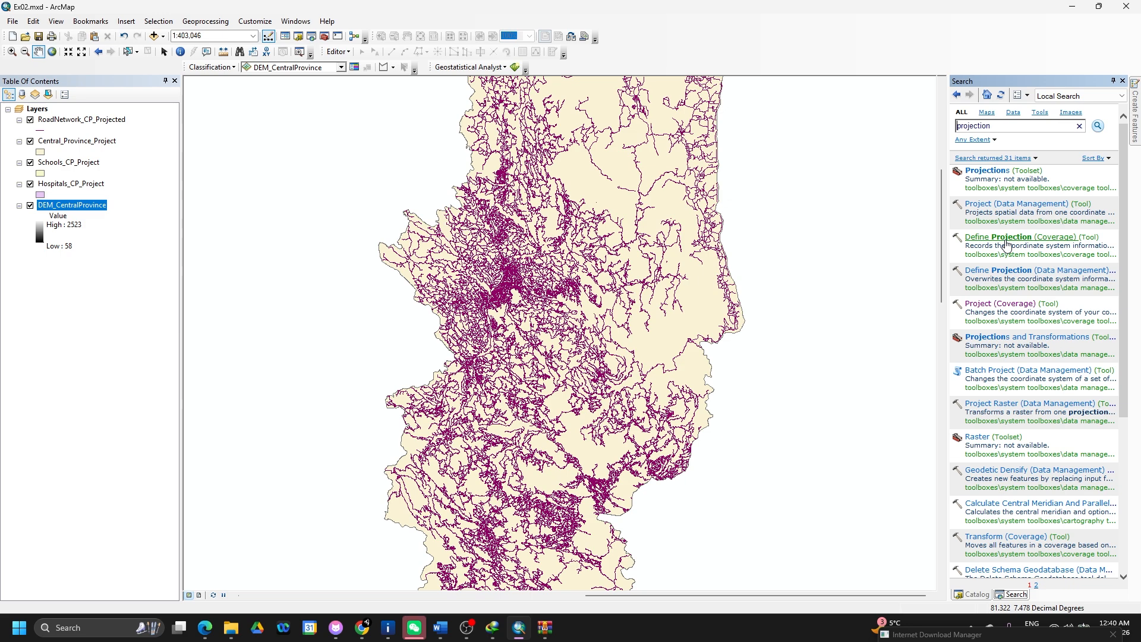
click(1002, 279)
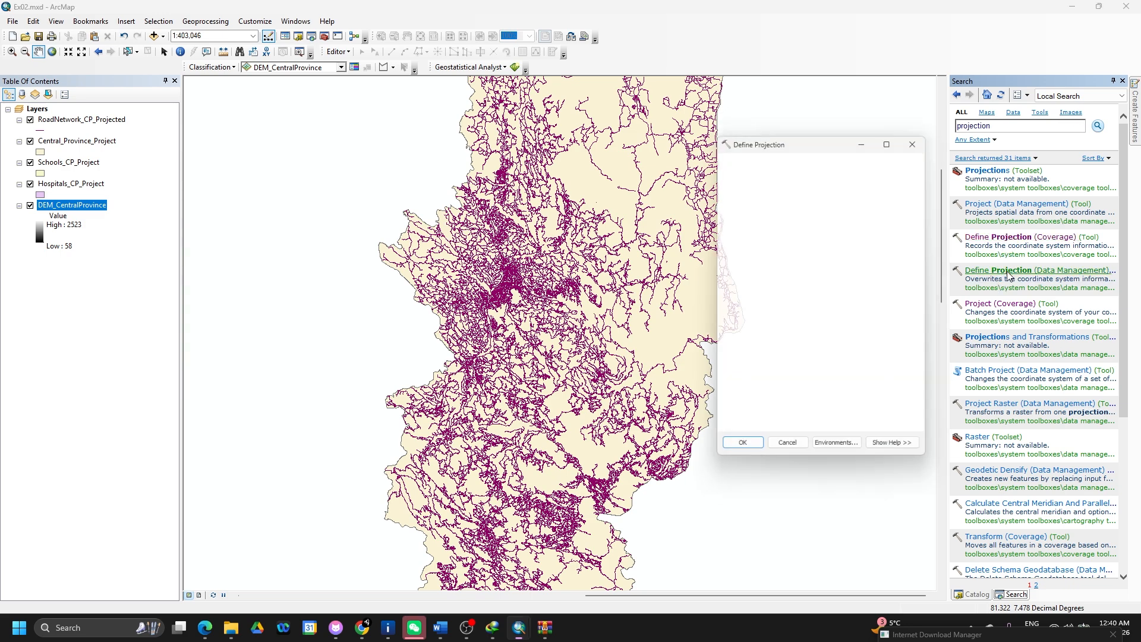
click(890, 171)
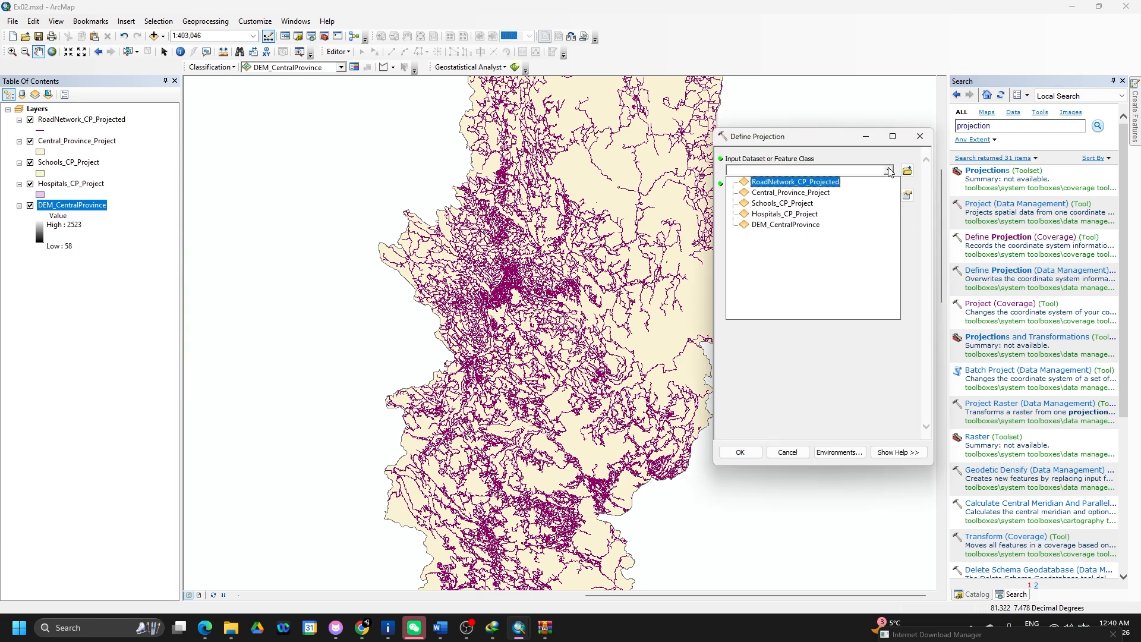
click(803, 225)
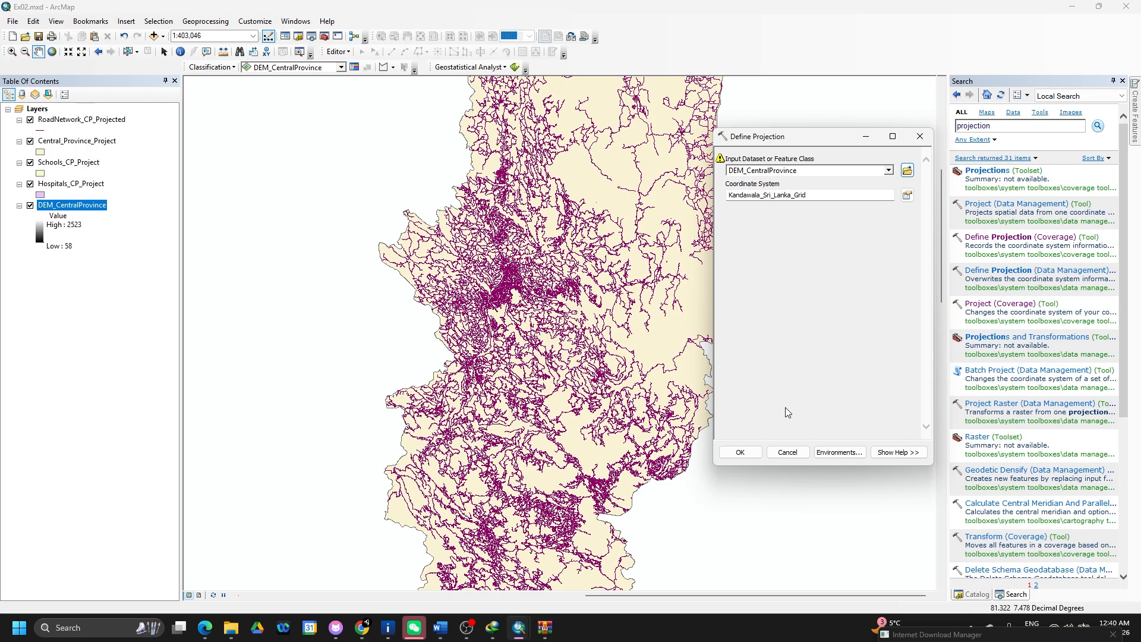
click(741, 451)
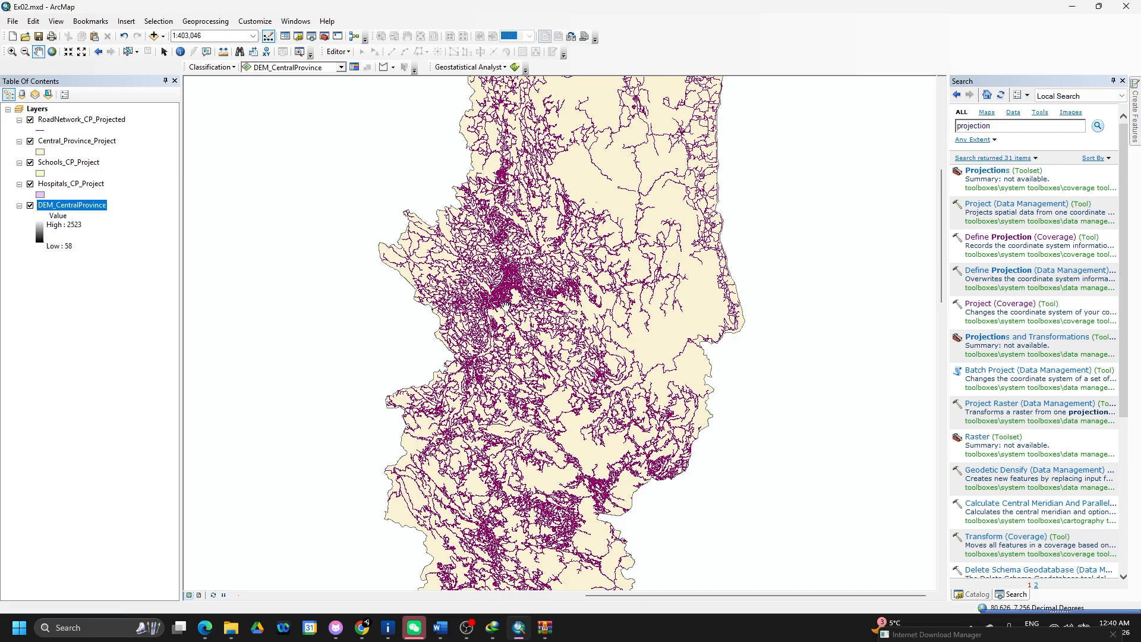
- Hide the hospital and province layers and set DEM_CentralProvince as the Define Projection input
click(30, 183)
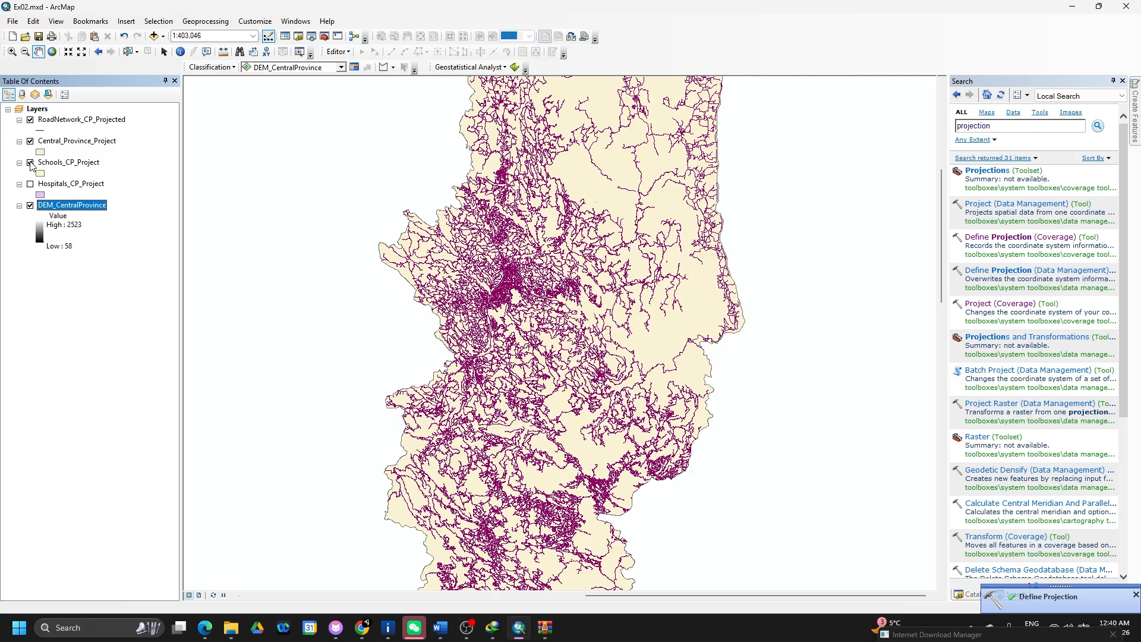
click(31, 141)
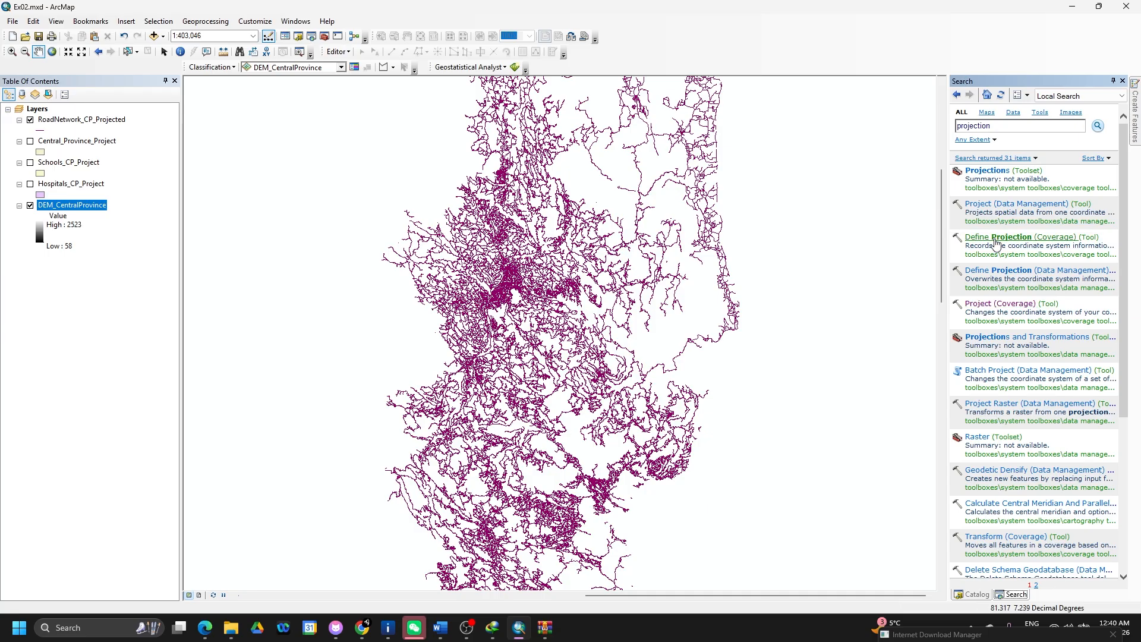
click(1000, 271)
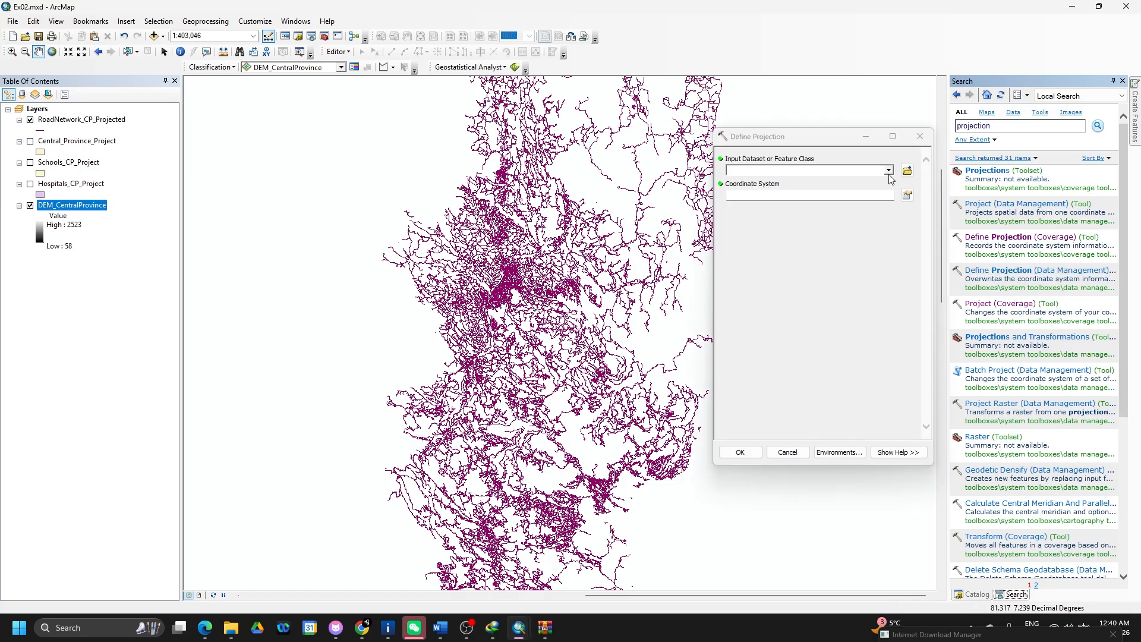
click(888, 171)
click(814, 230)
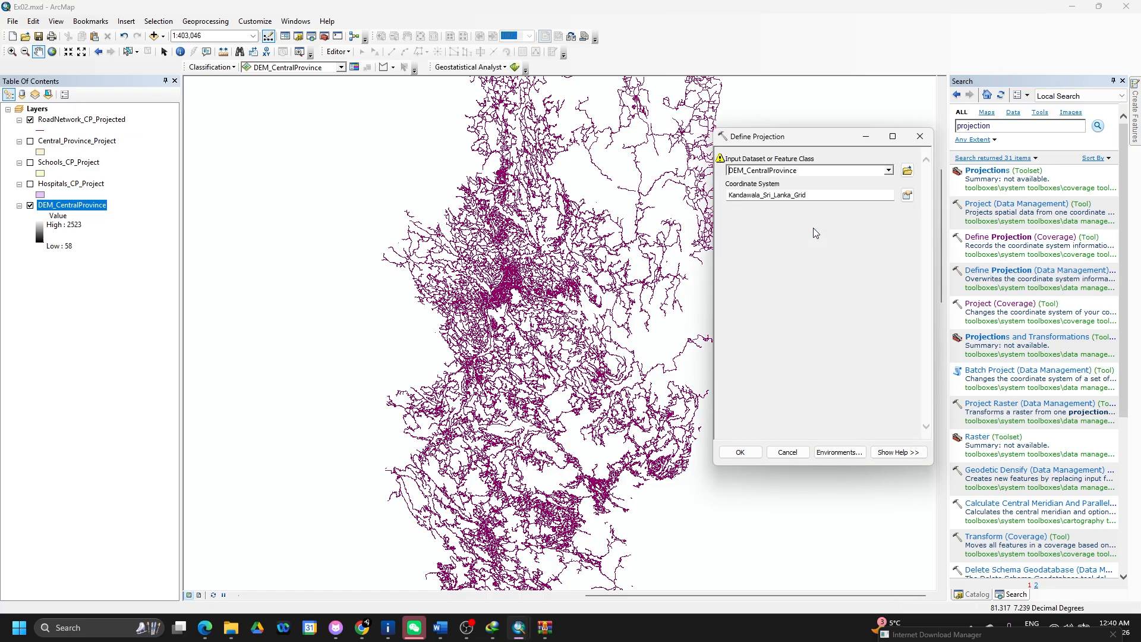
- Search the coordinate system list for '1984'
click(904, 195)
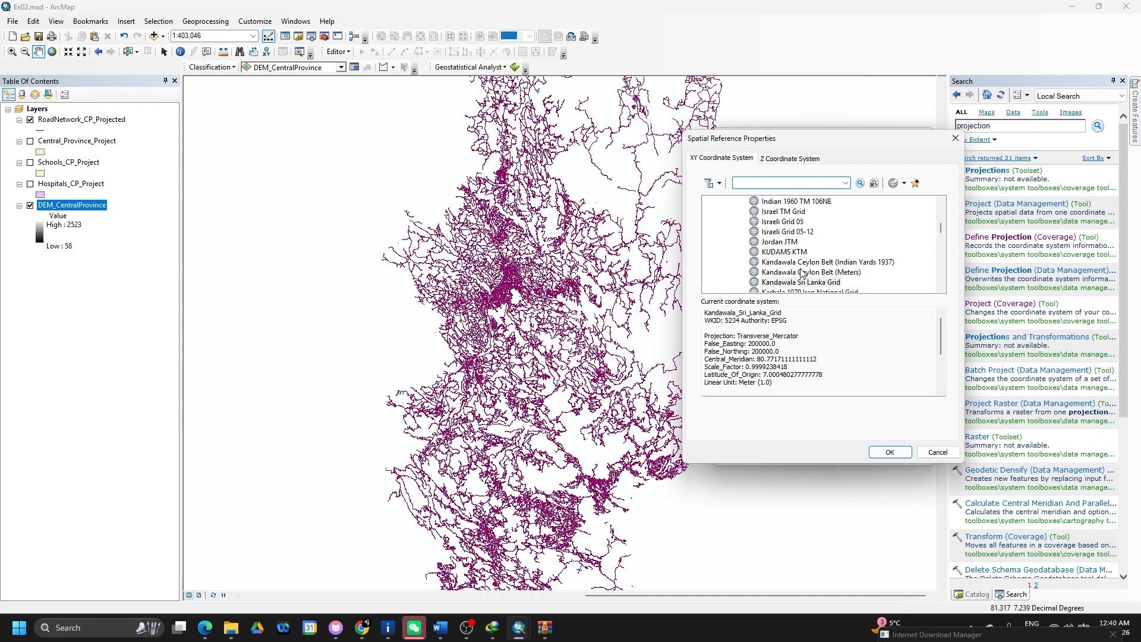
scroll(799, 271, down, 15)
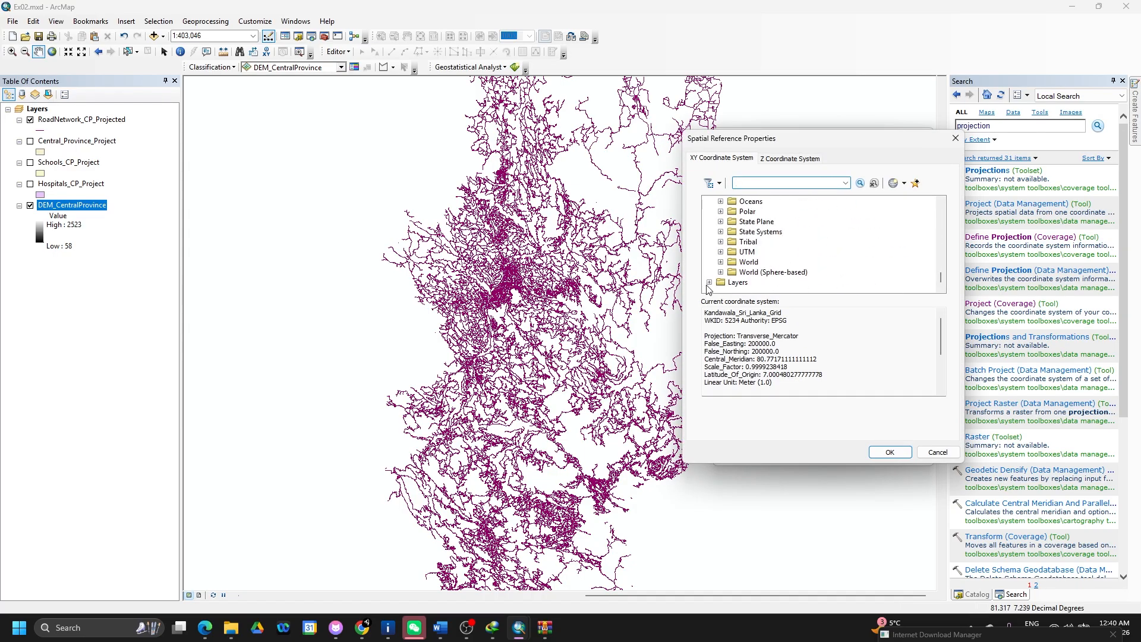
click(709, 283)
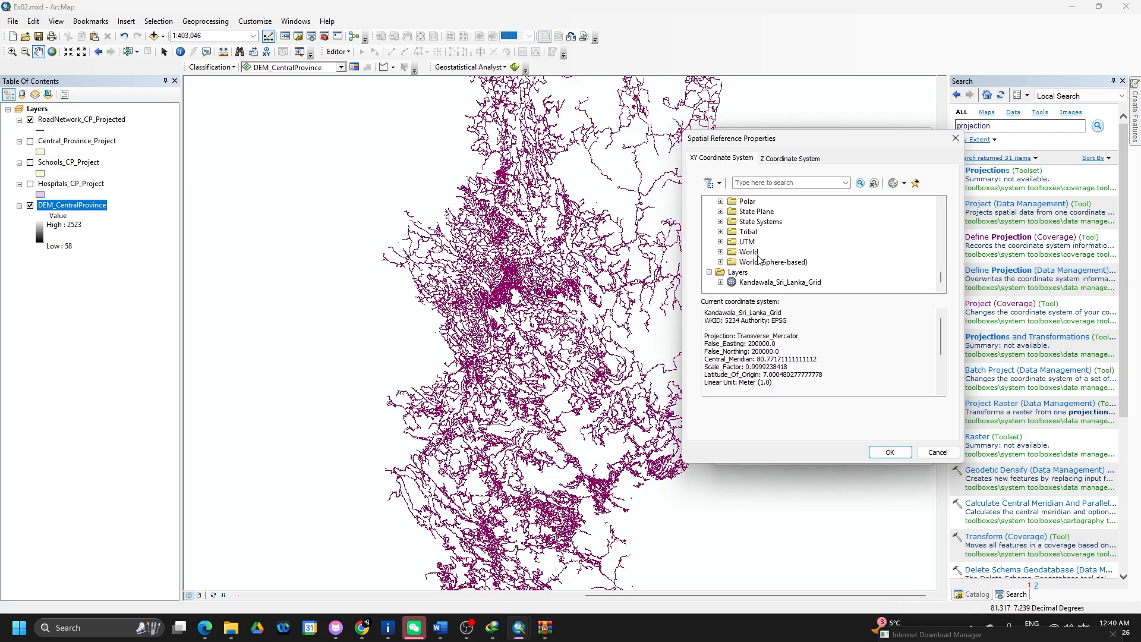
scroll(758, 256, up, 10)
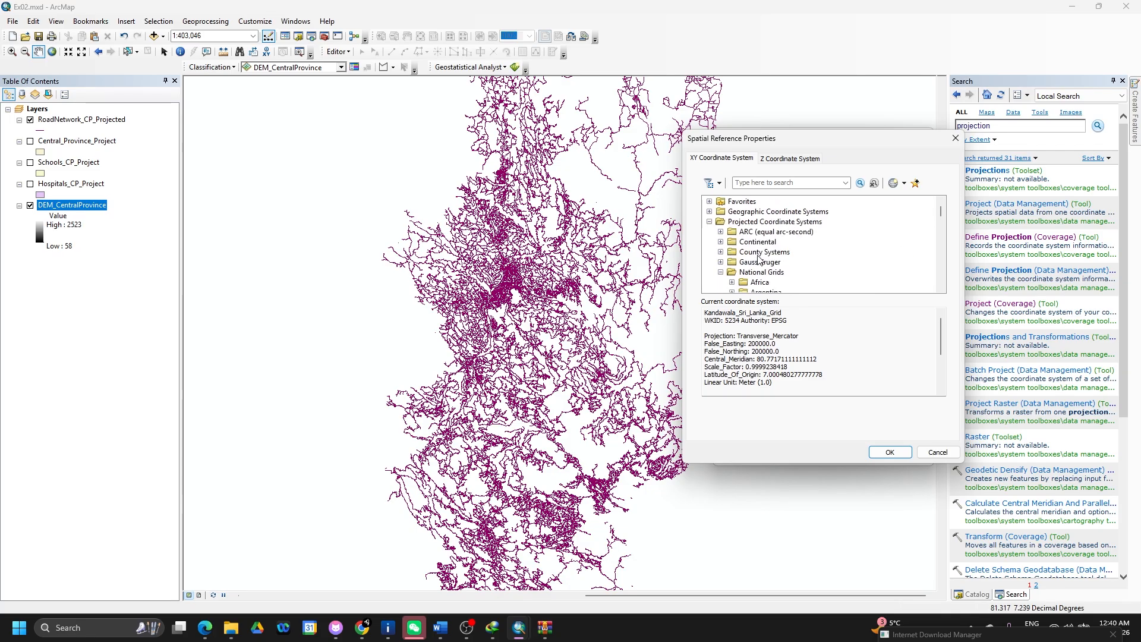
click(710, 222)
click(710, 212)
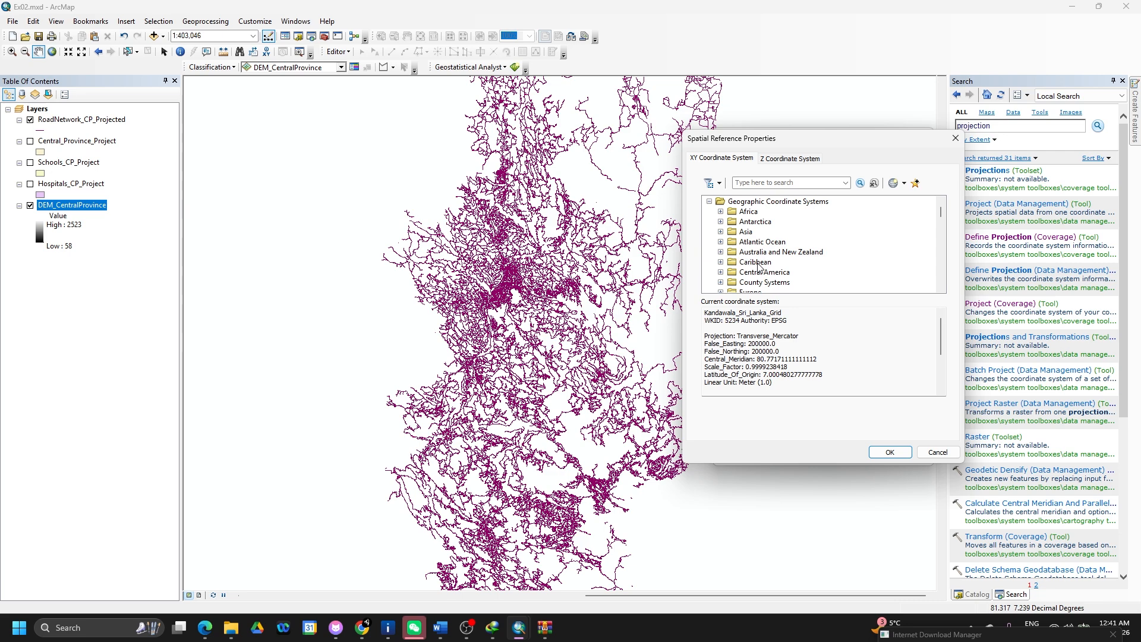
click(767, 184)
text(1984)
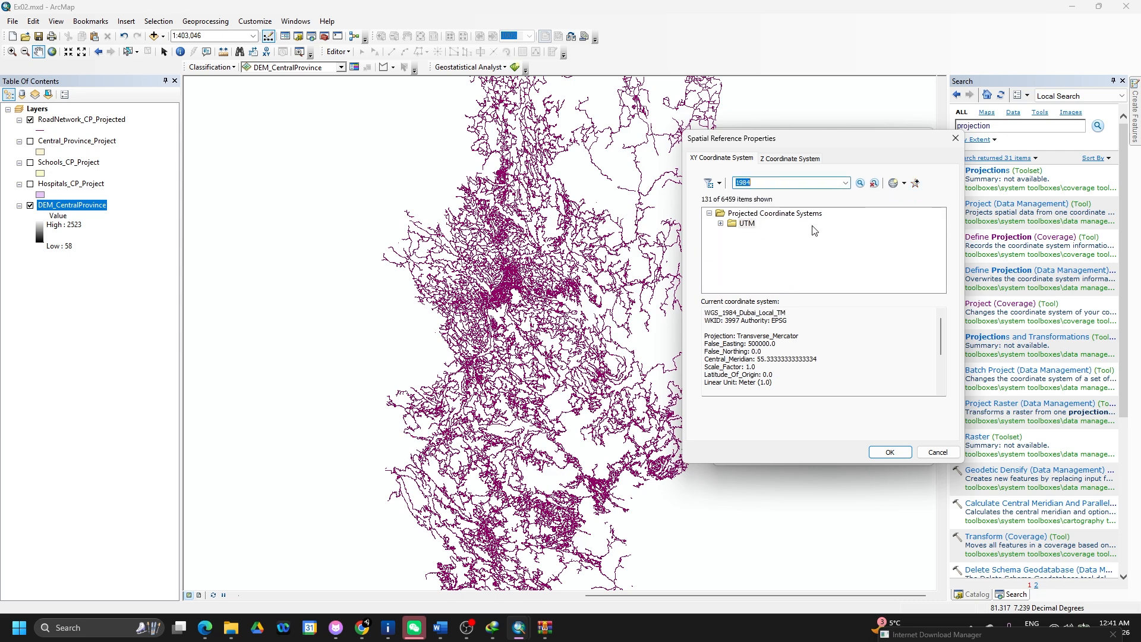
- Choose WGS 1984 UTM Zone 44N under Northern Hemisphere and run Define Projection
click(720, 224)
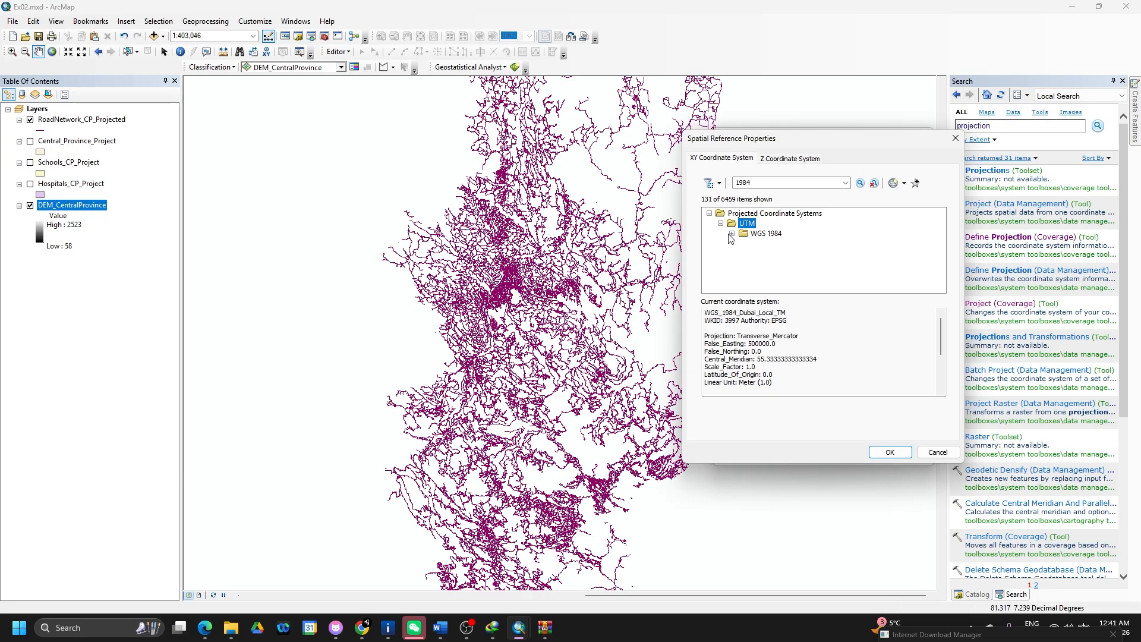
click(731, 234)
click(743, 243)
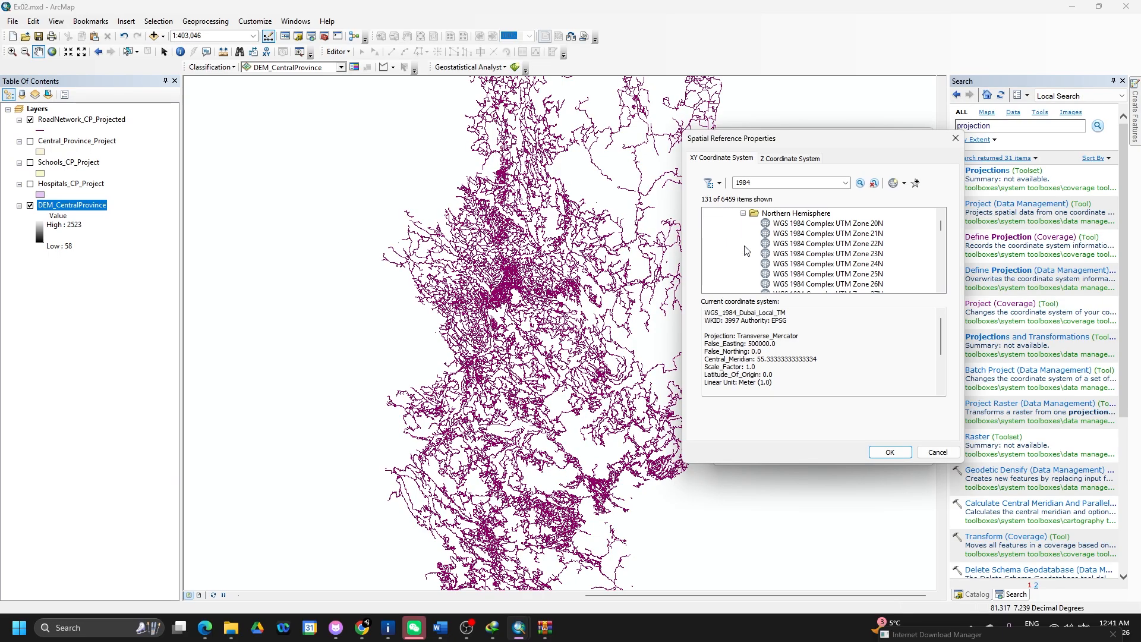
scroll(812, 262, down, 3)
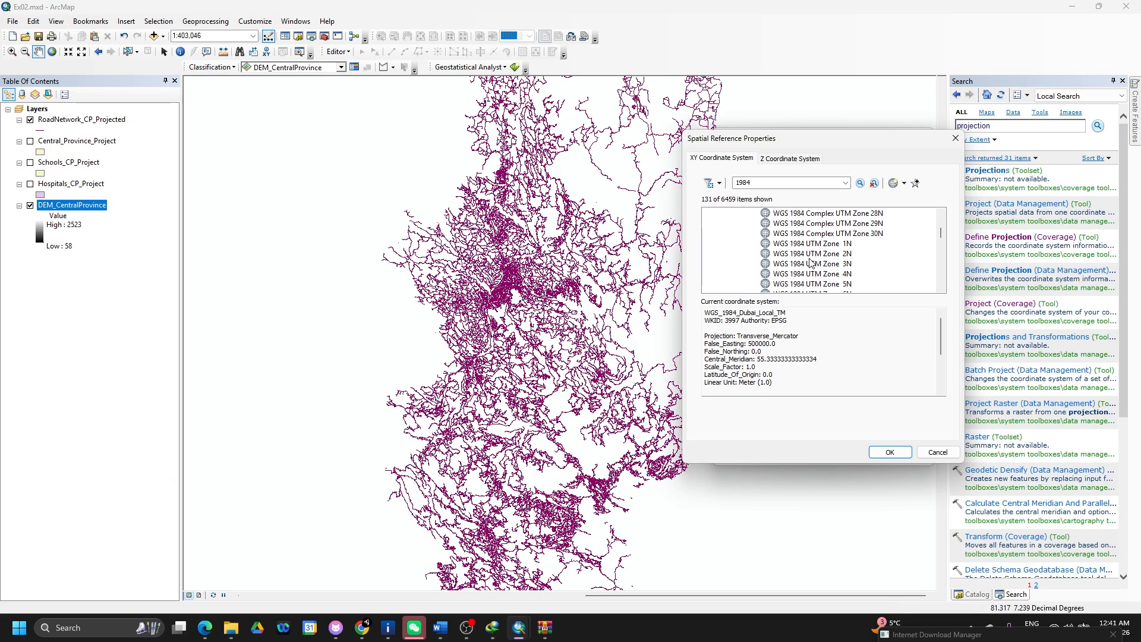
scroll(811, 262, down, 2)
scroll(811, 262, down, 1)
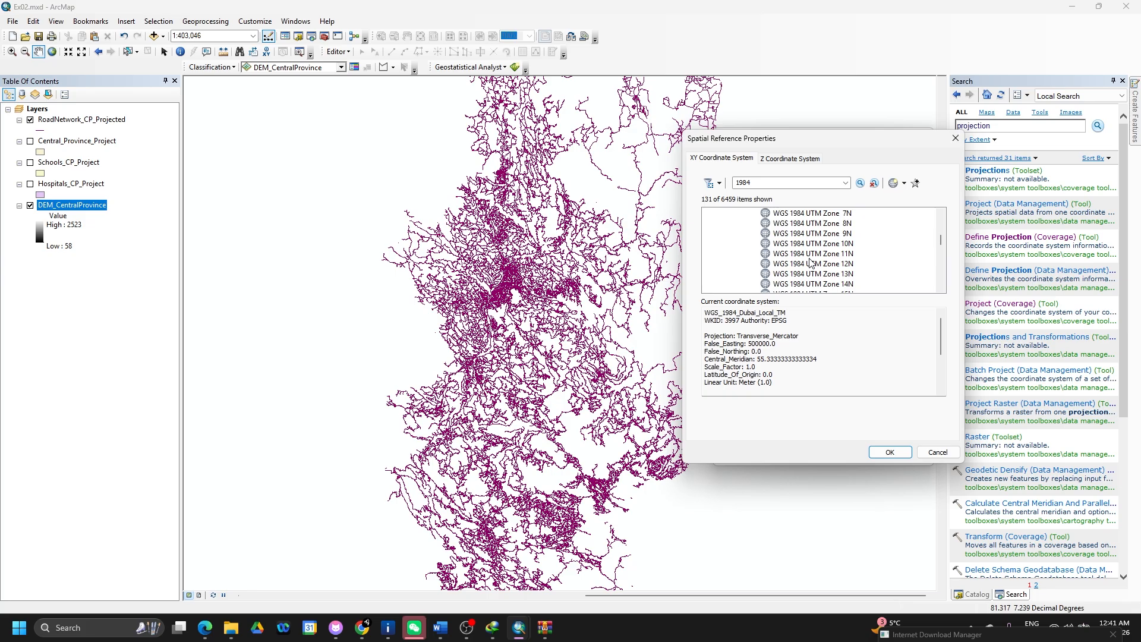
scroll(812, 262, down, 4)
click(846, 255)
click(884, 456)
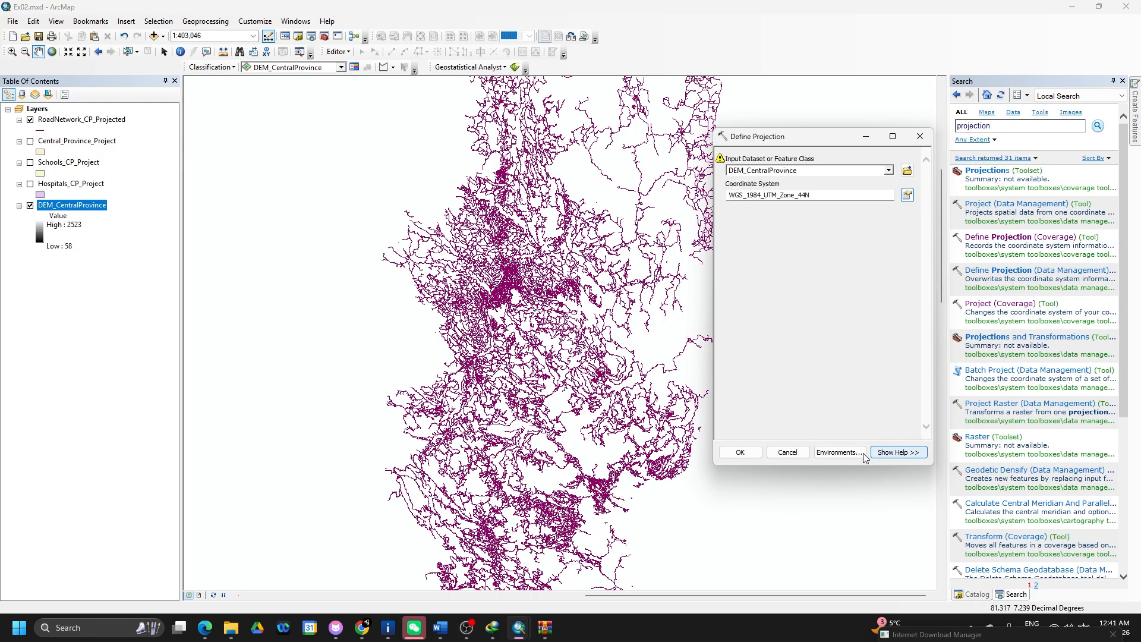
click(742, 456)
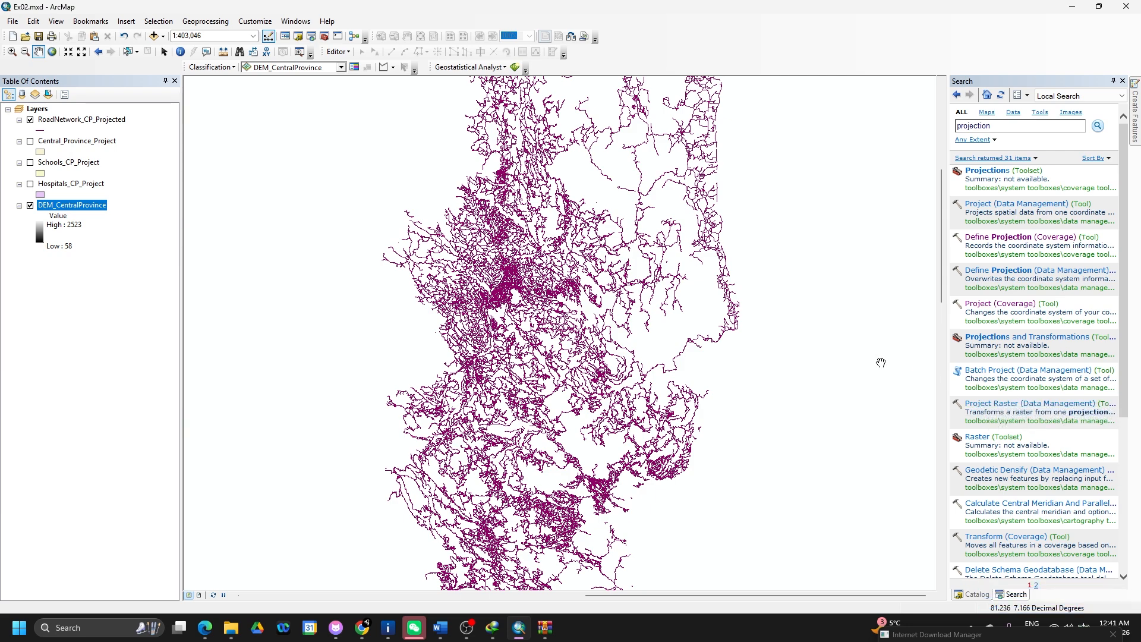
- Open Project Raster (Data Management) and close the Excersice02 archive window
click(988, 404)
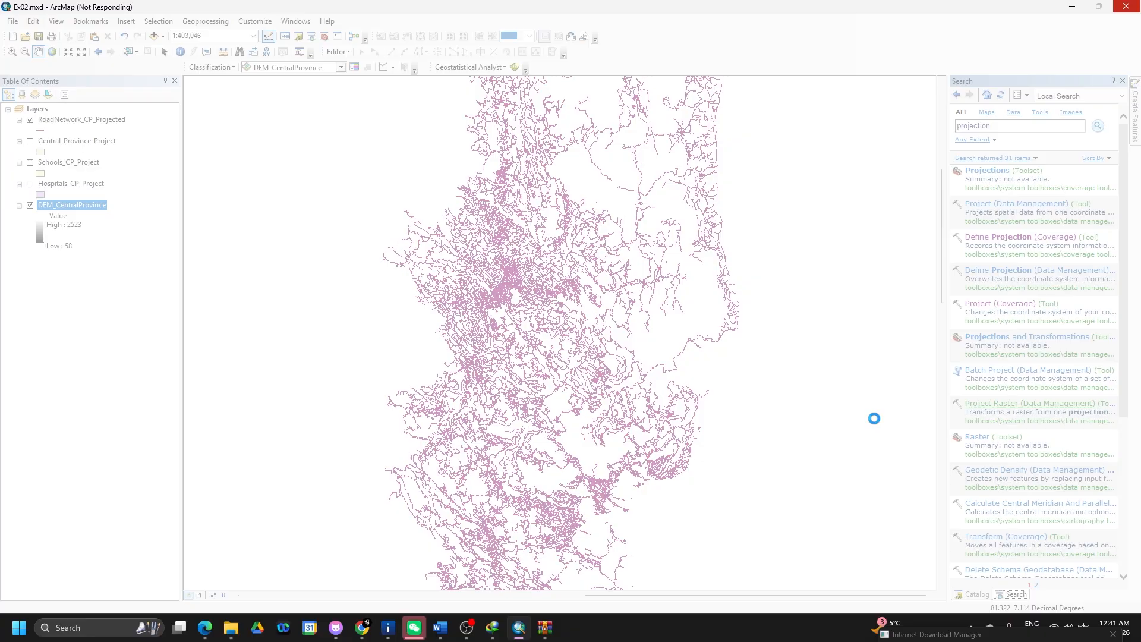
click(551, 633)
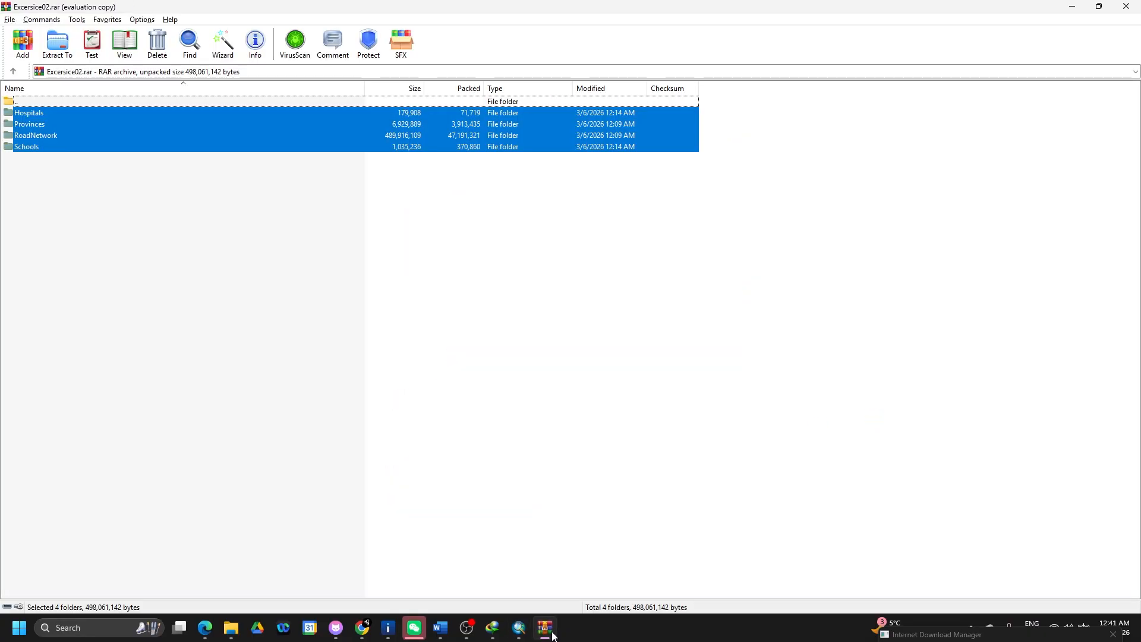
click(1127, 6)
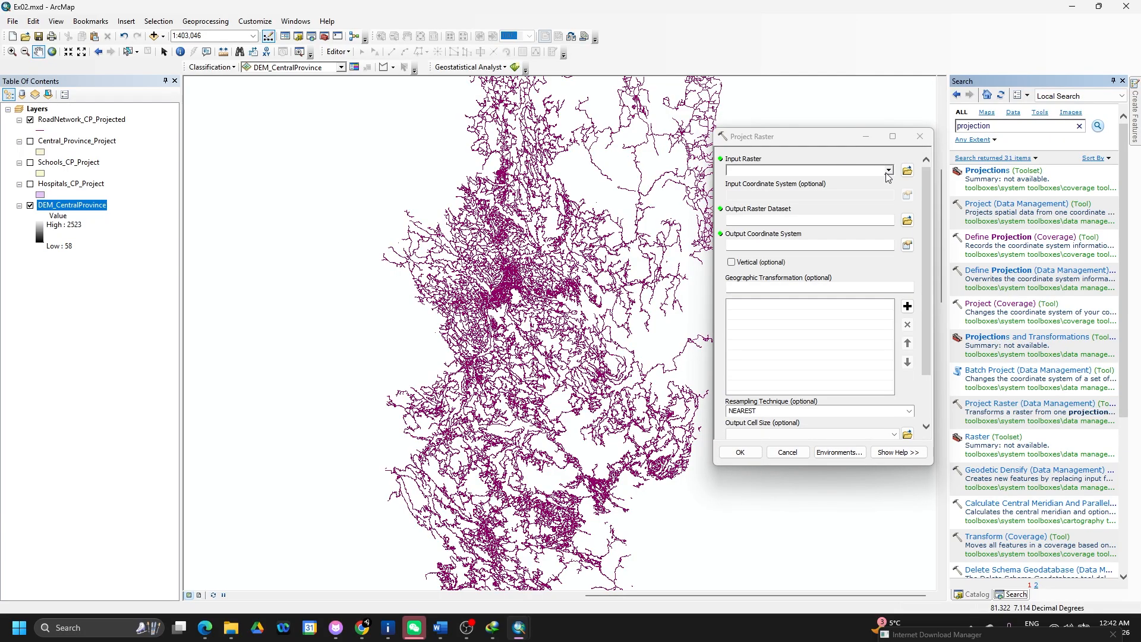
- Set DEM_CentralProvince as the input raster with WGS_1984_UTM_Zone_44N as the output coordinate system
click(888, 171)
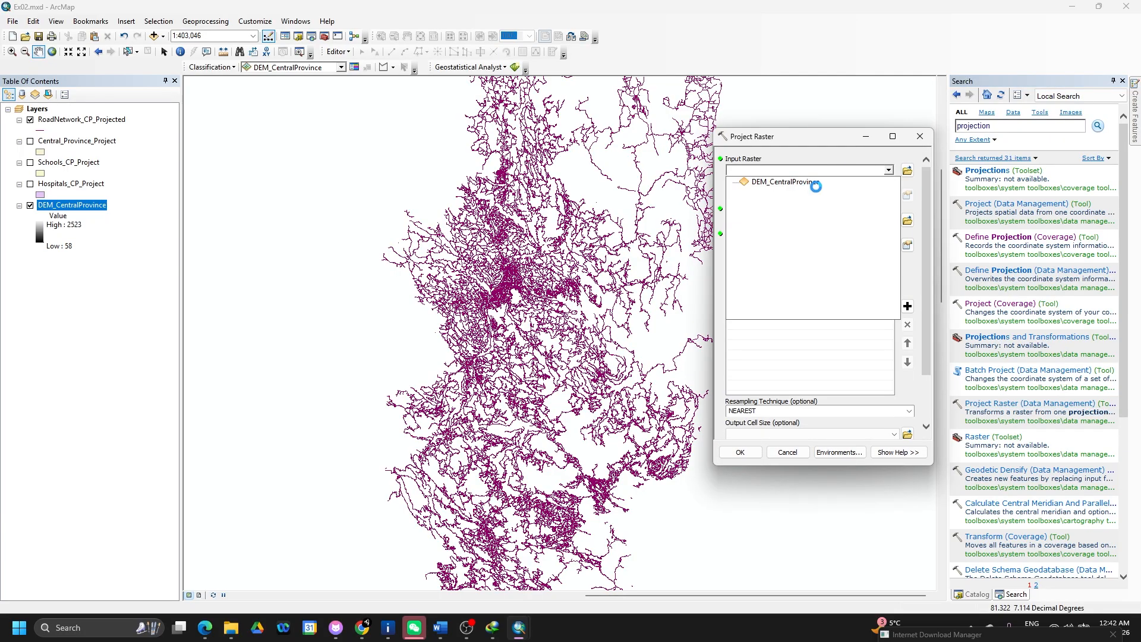
click(872, 190)
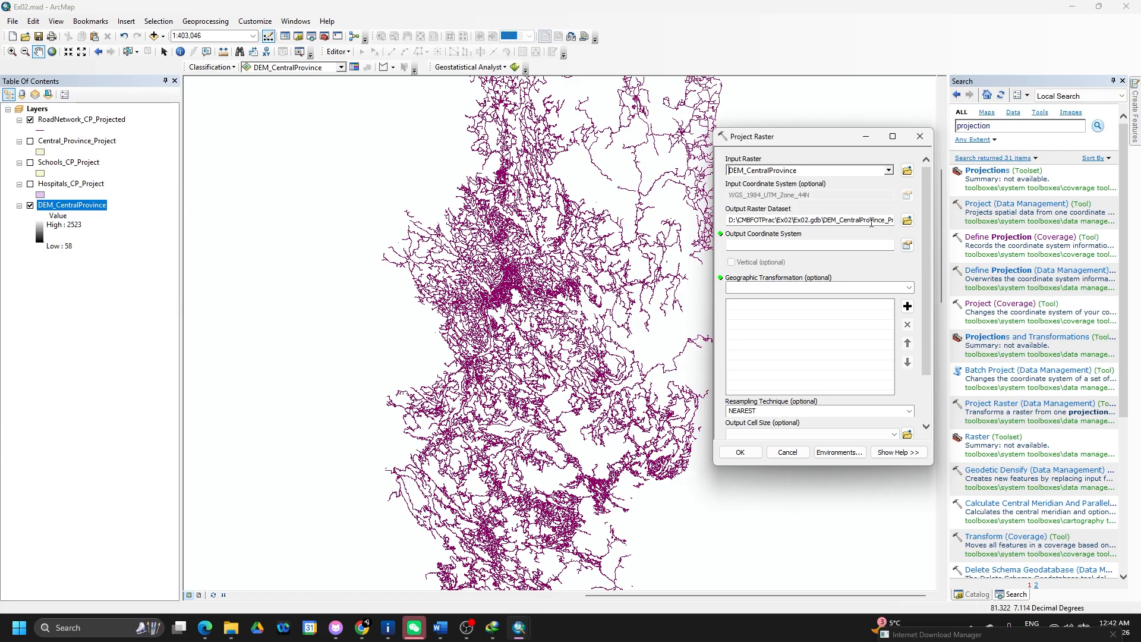
click(908, 245)
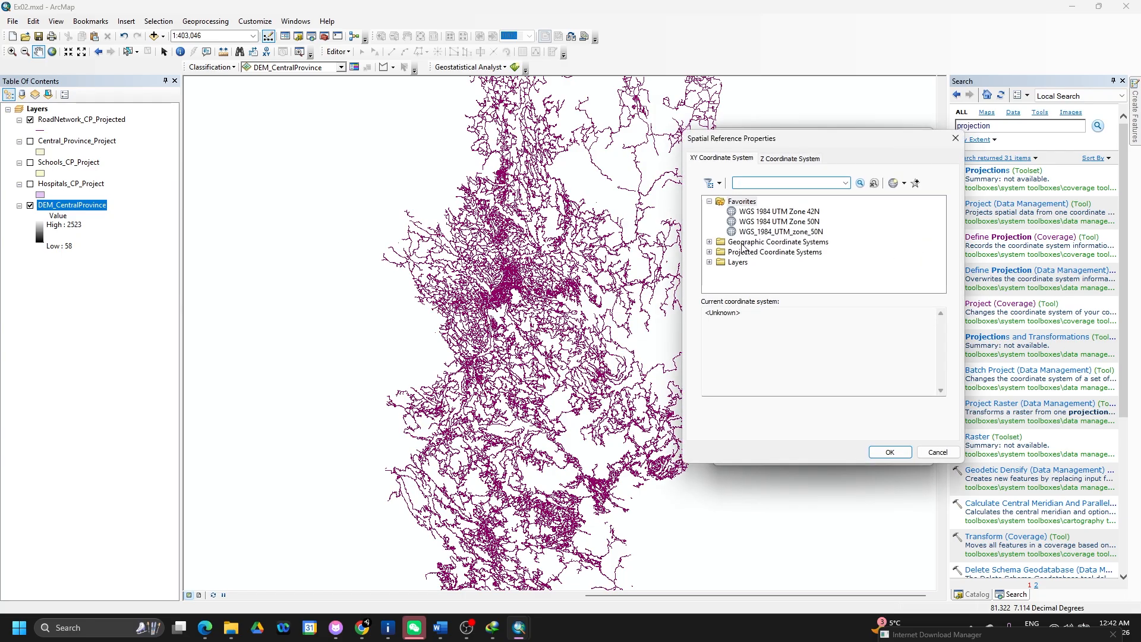
click(709, 262)
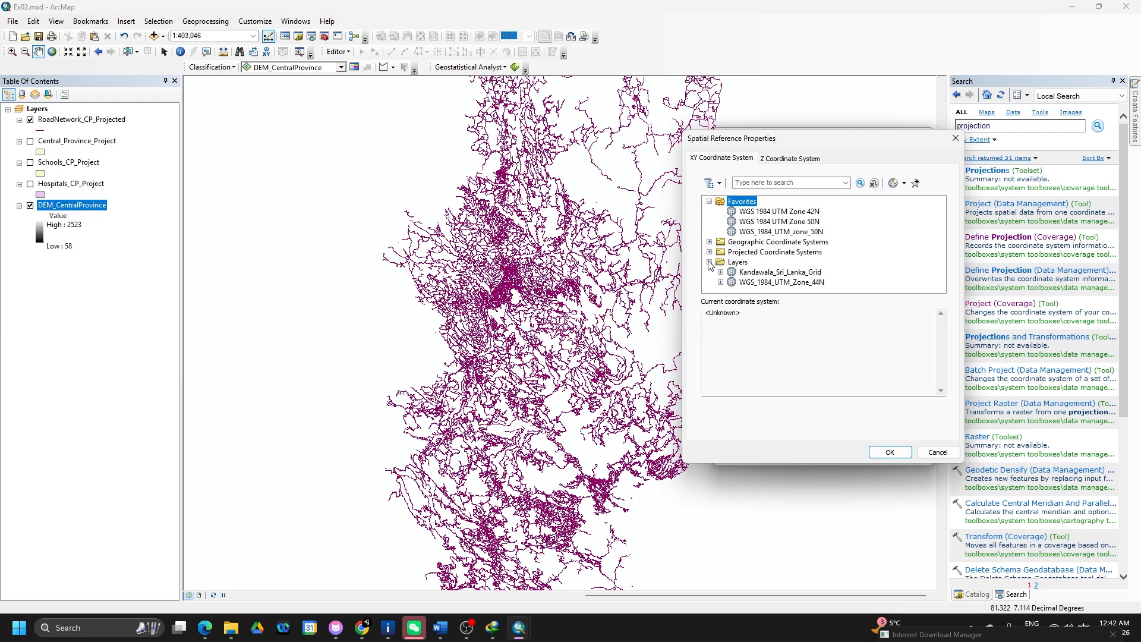
click(765, 283)
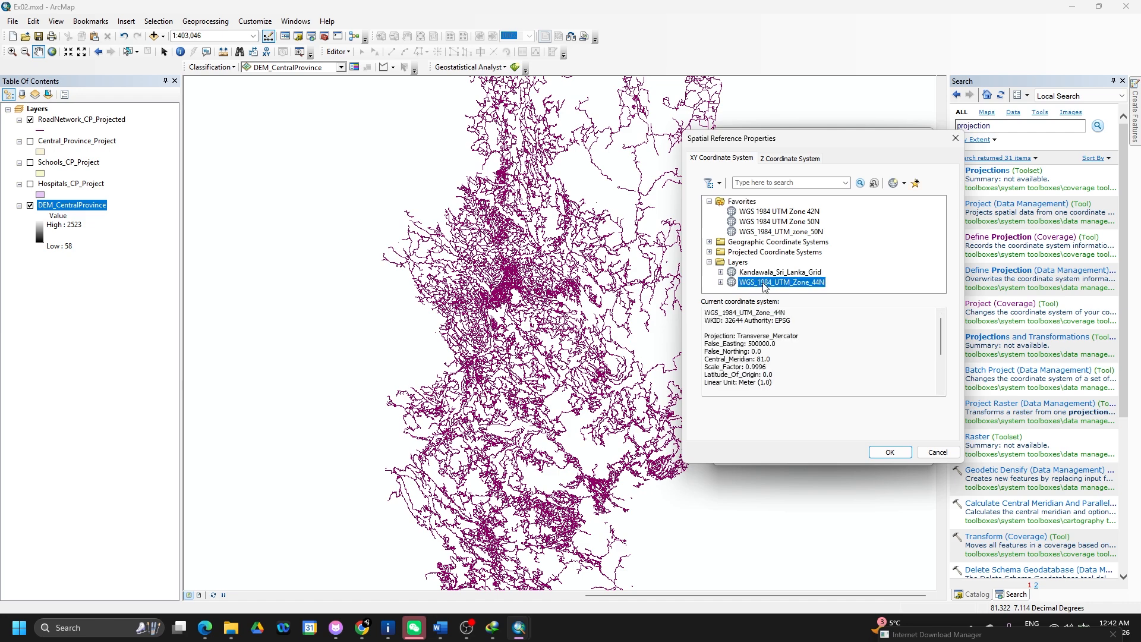
click(890, 452)
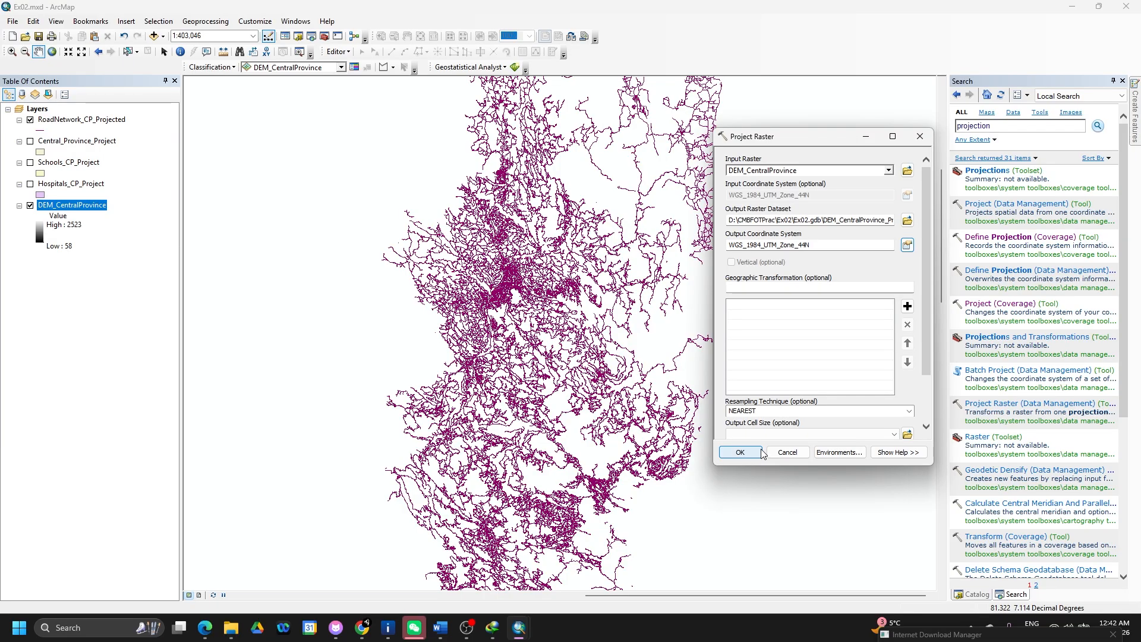
- Set resampling to CUBIC, run the projection, and dismiss the missing-parameters error
click(909, 411)
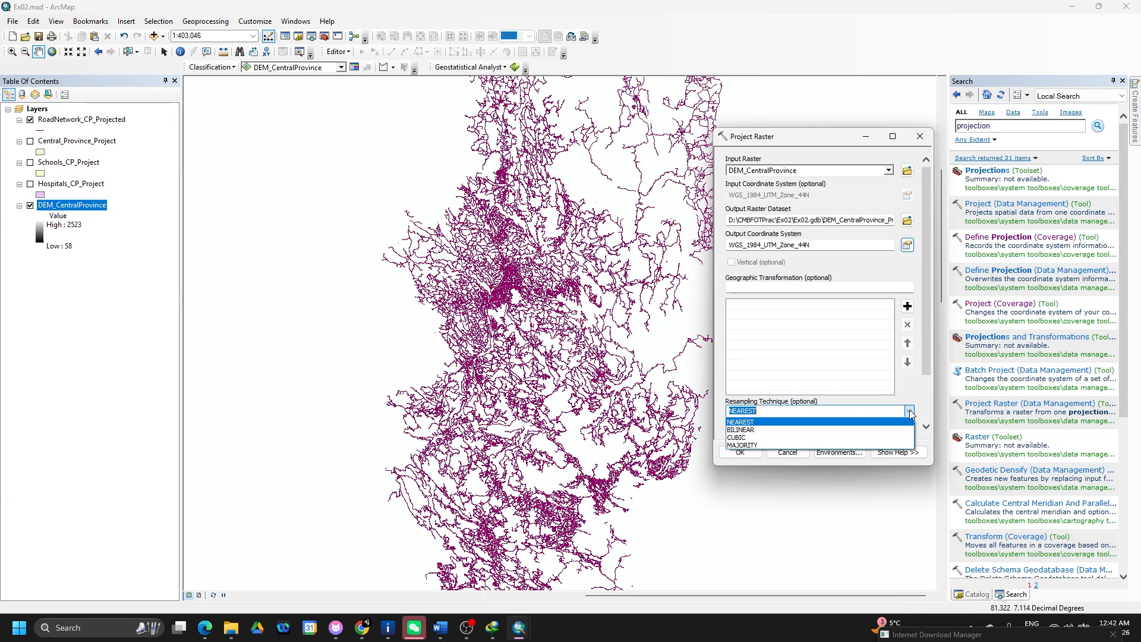
click(847, 438)
scroll(930, 368, down, 3)
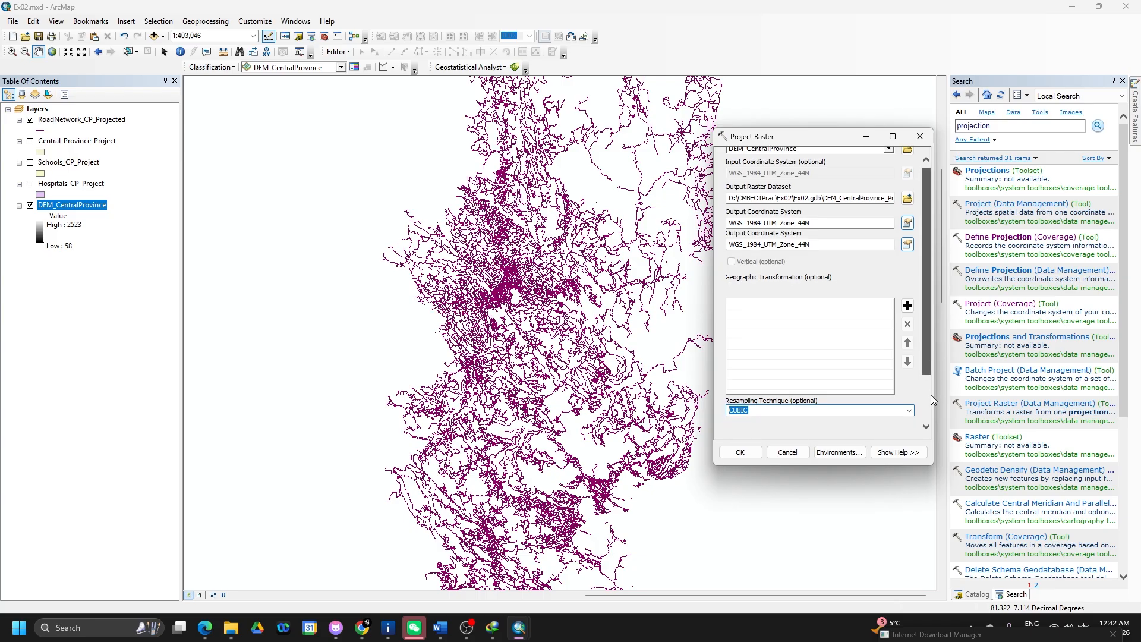
click(741, 453)
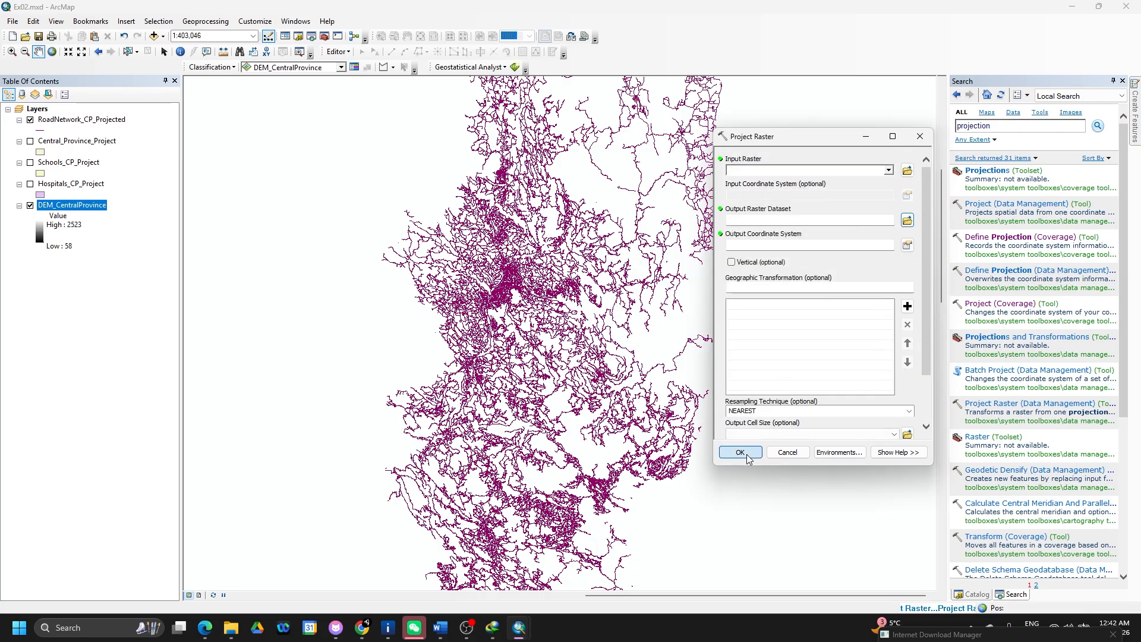
click(705, 397)
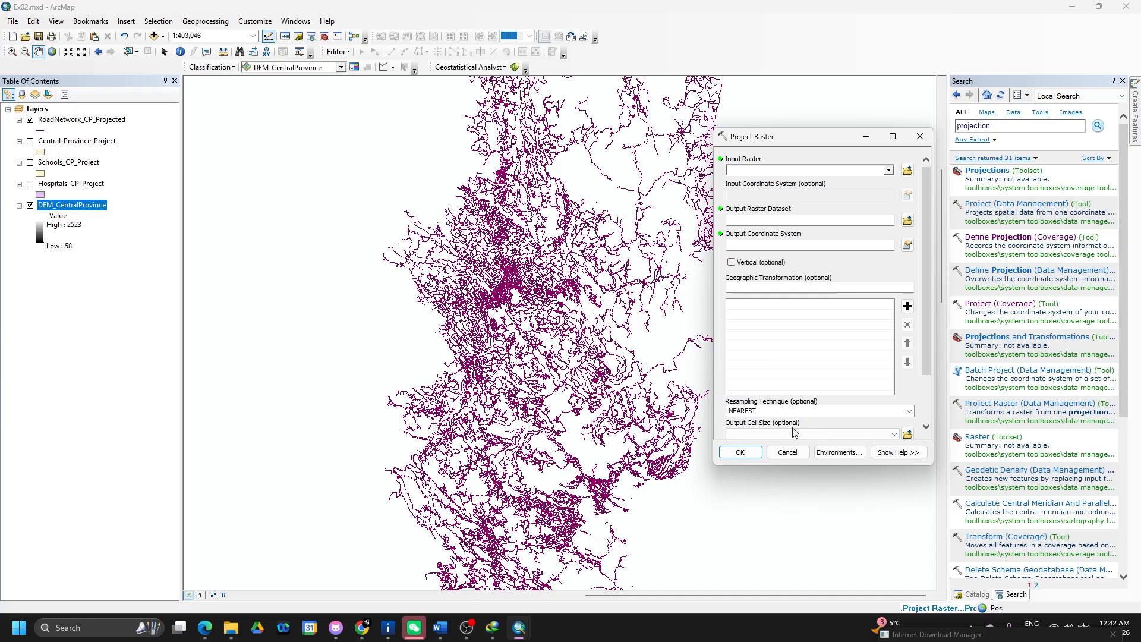
- Close Project Raster and remove DEM_CentralProvince_ProjectR and DEM_CentralProvince from the map
click(921, 136)
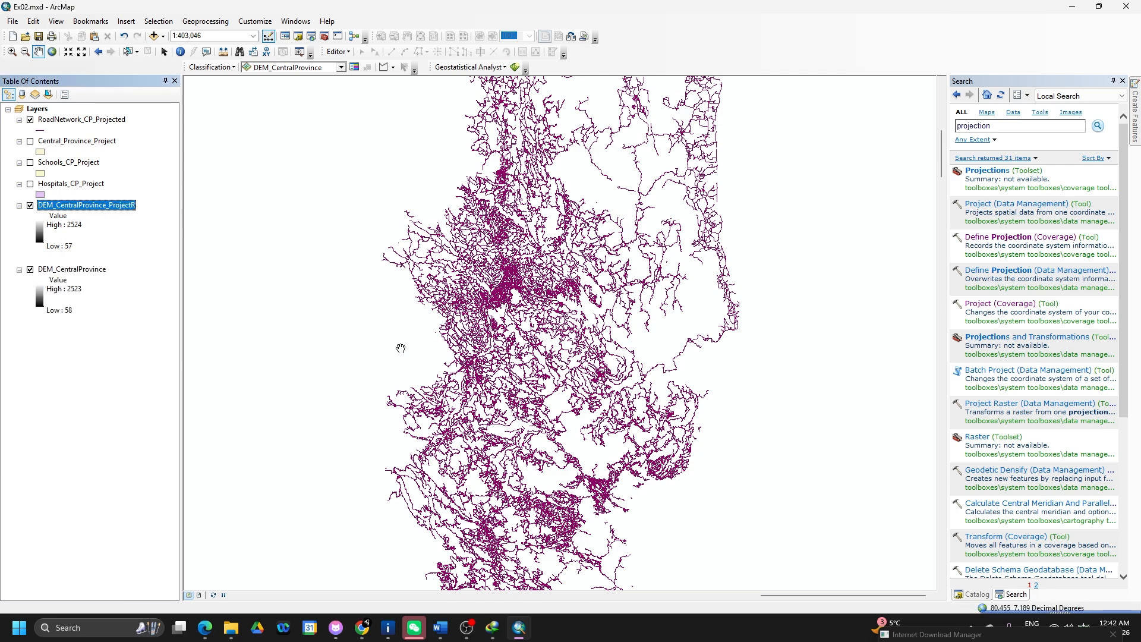
right_click(110, 209)
click(146, 225)
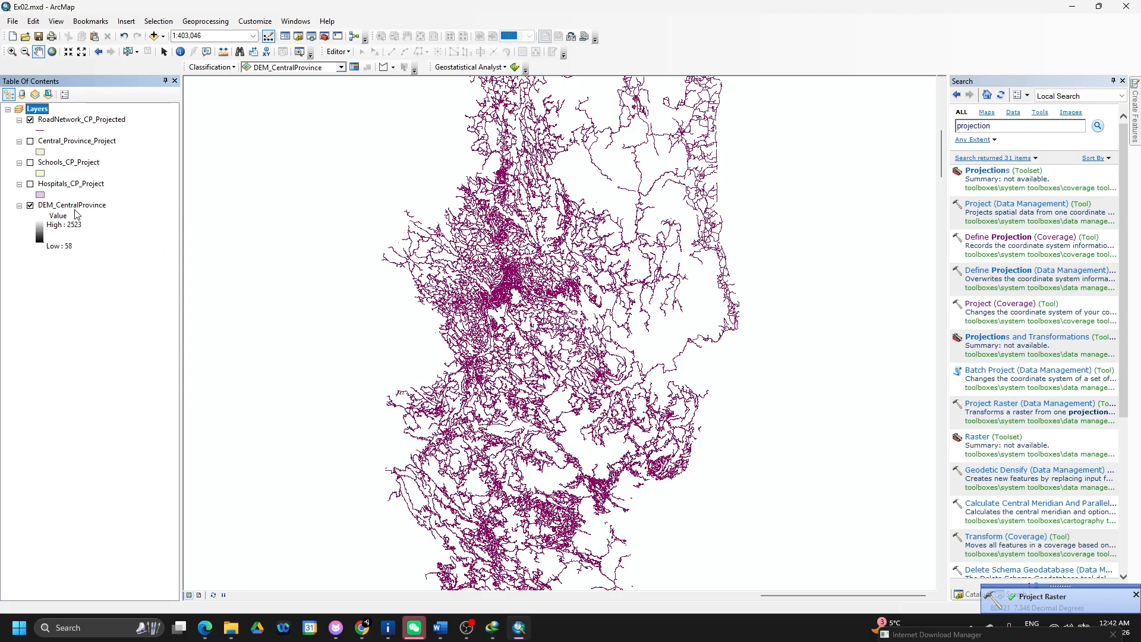
right_click(81, 207)
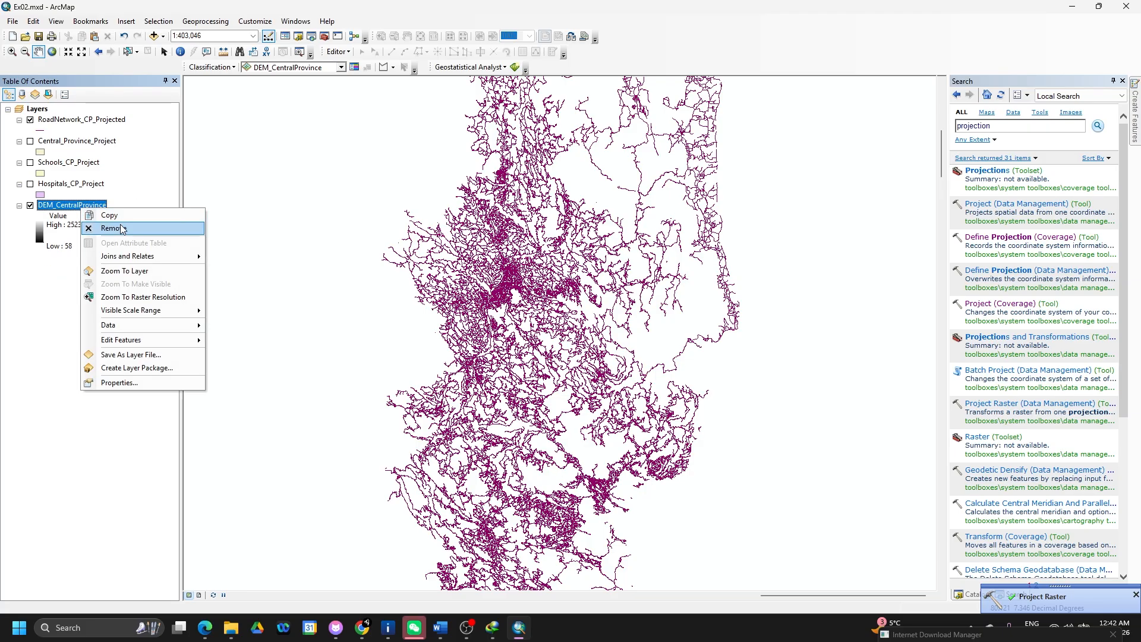
click(122, 229)
key(alt+Tab)
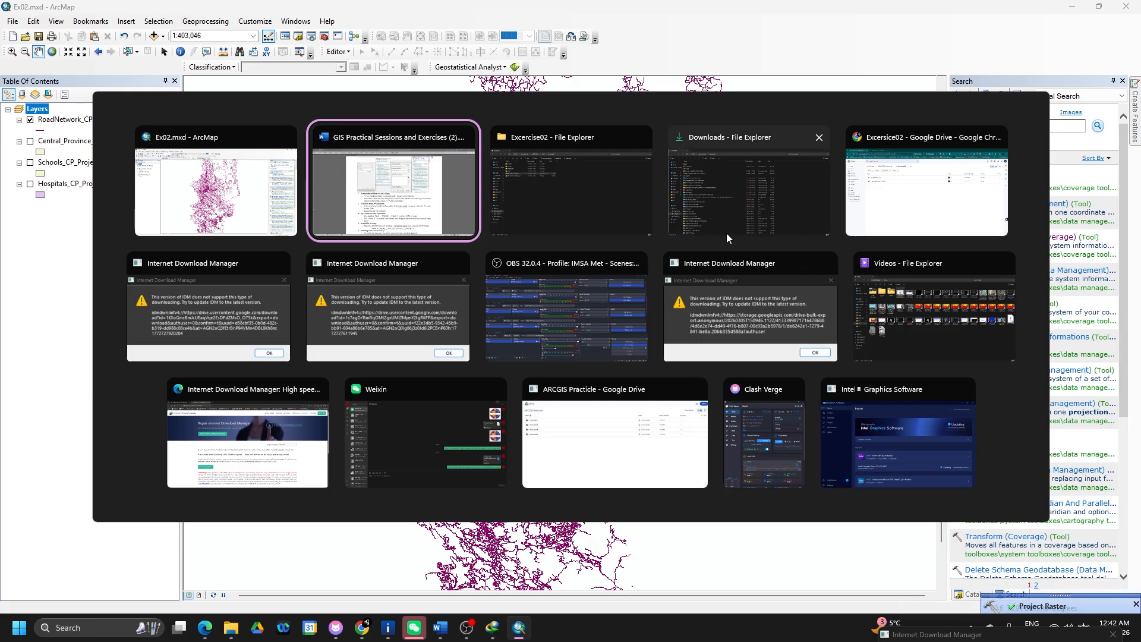
click(257, 205)
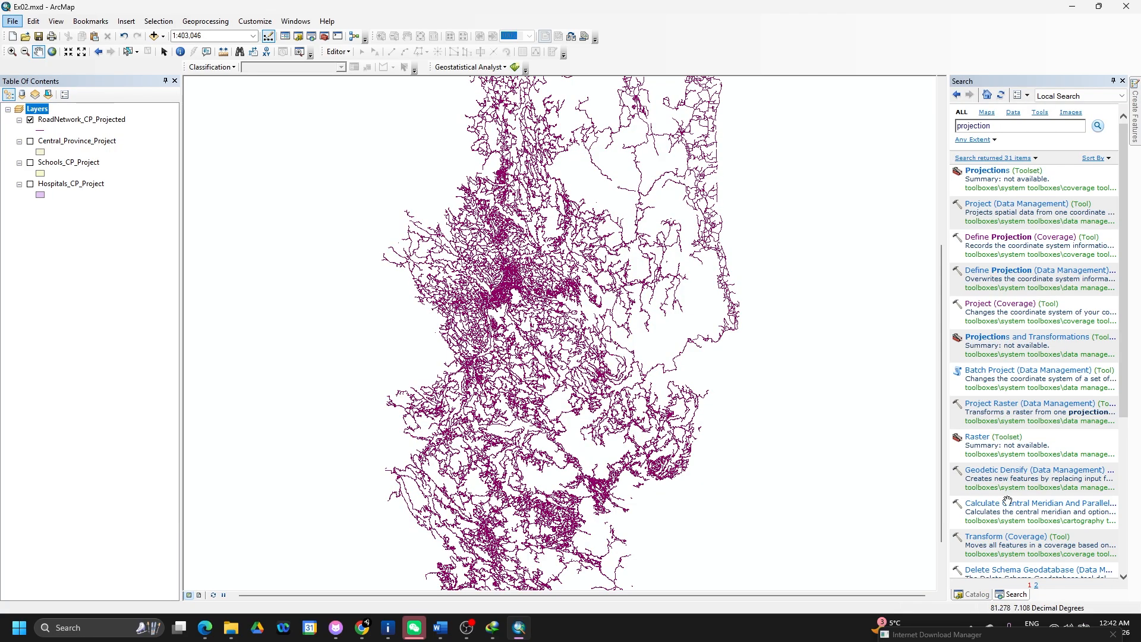
- In the Catalog, refresh the Excercise02 folder and the Ex02.gdb geodatabase
click(975, 595)
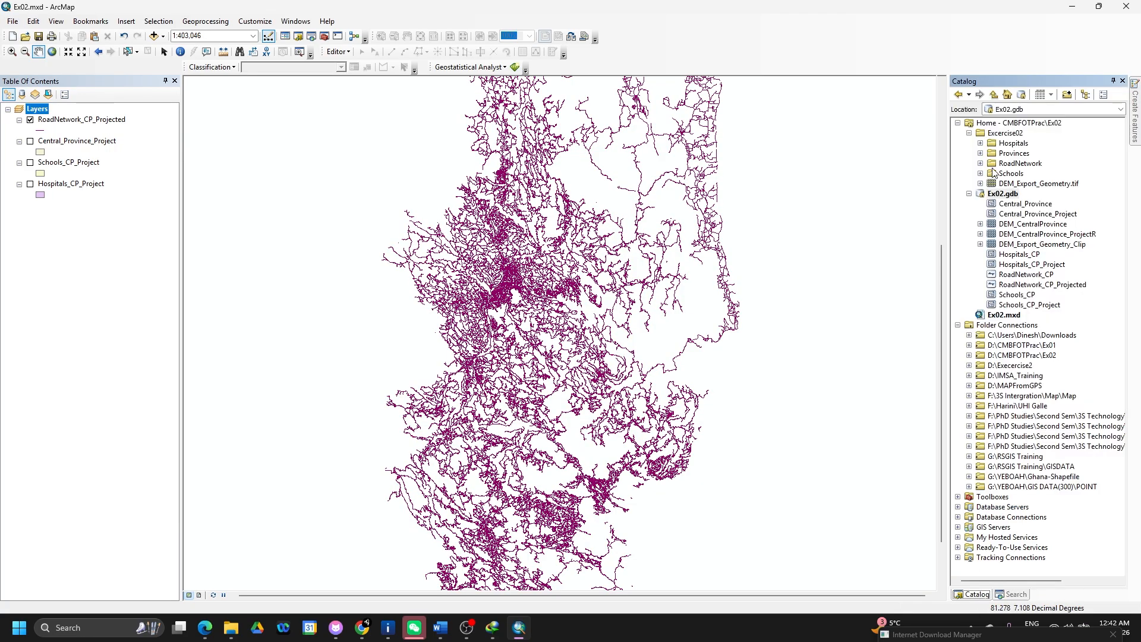
right_click(995, 135)
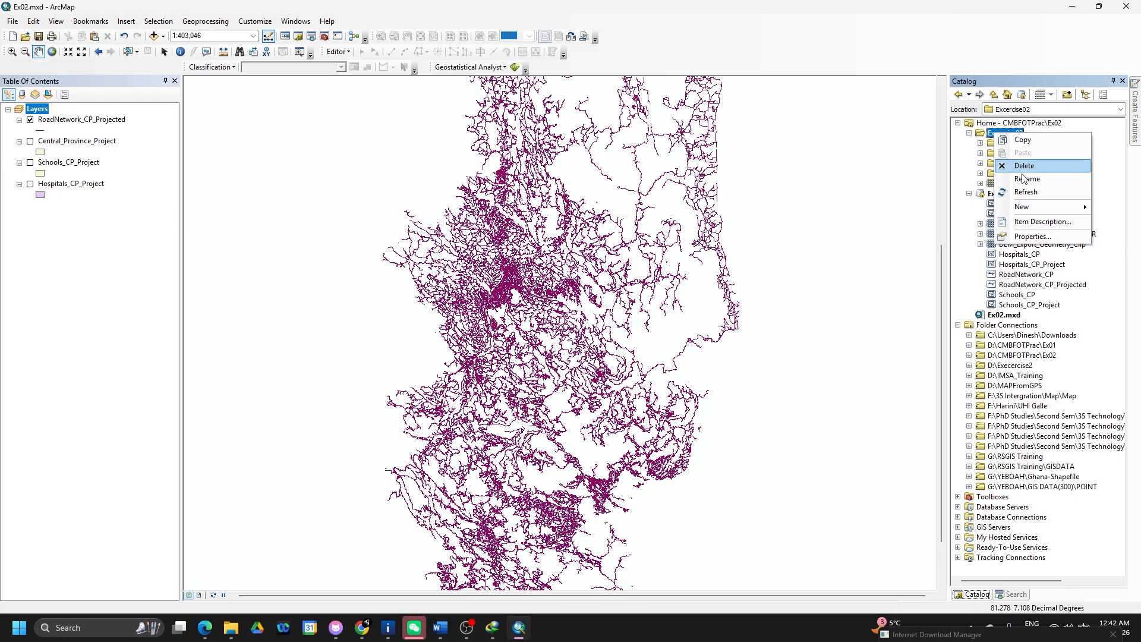
click(1021, 192)
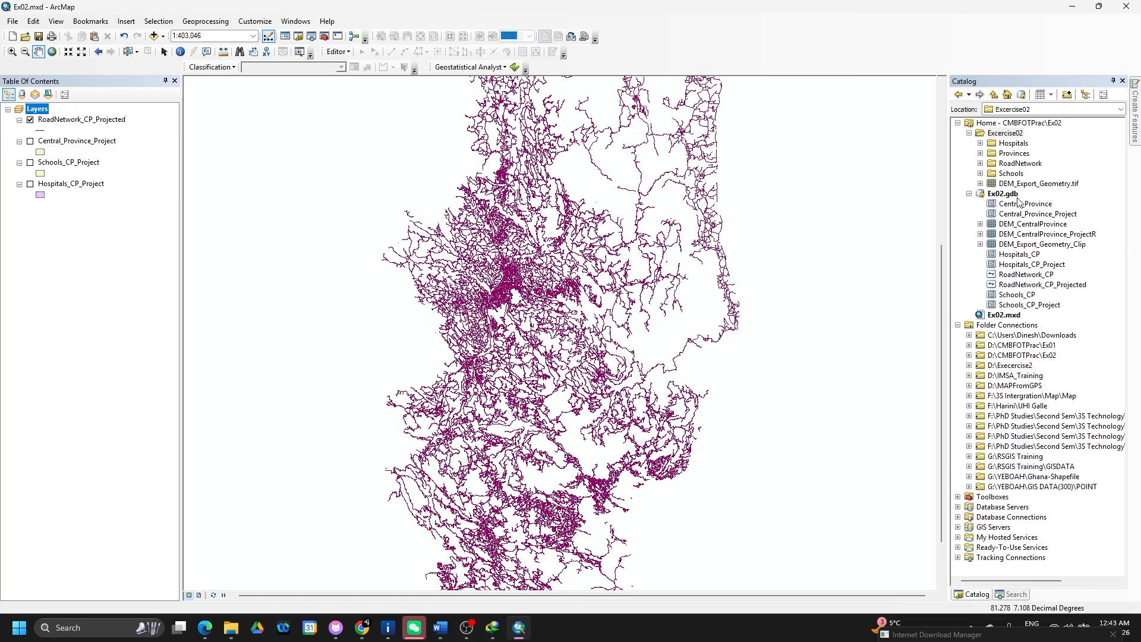
right_click(1005, 194)
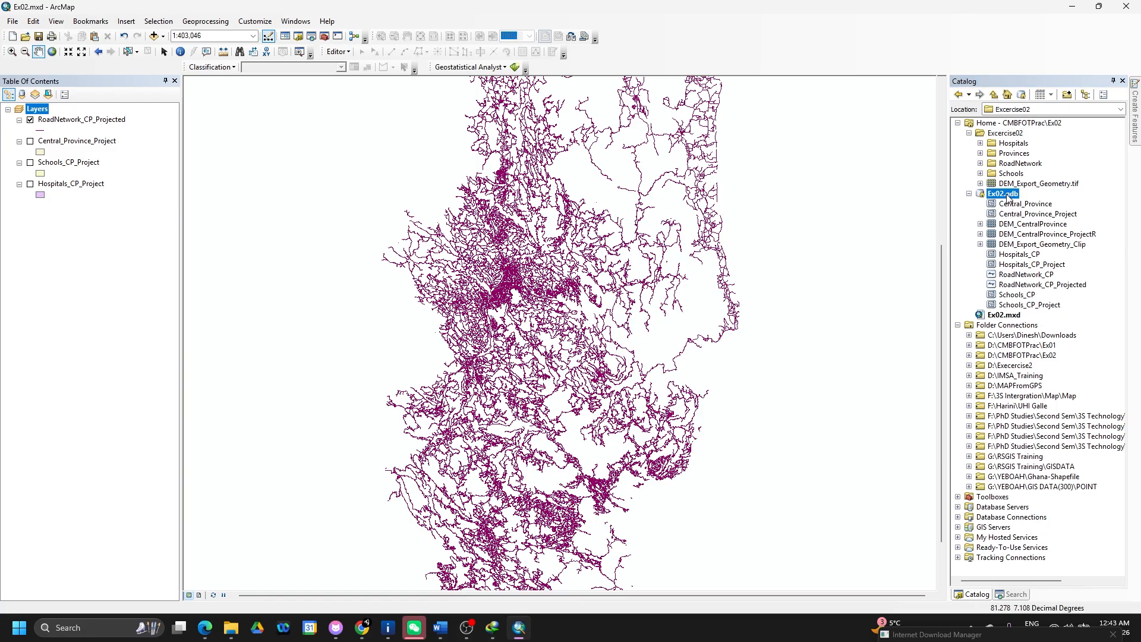
click(1048, 254)
- Check DEM_CentralProvince's properties, then drag it onto the map and dismiss the coordinate warning
click(1045, 245)
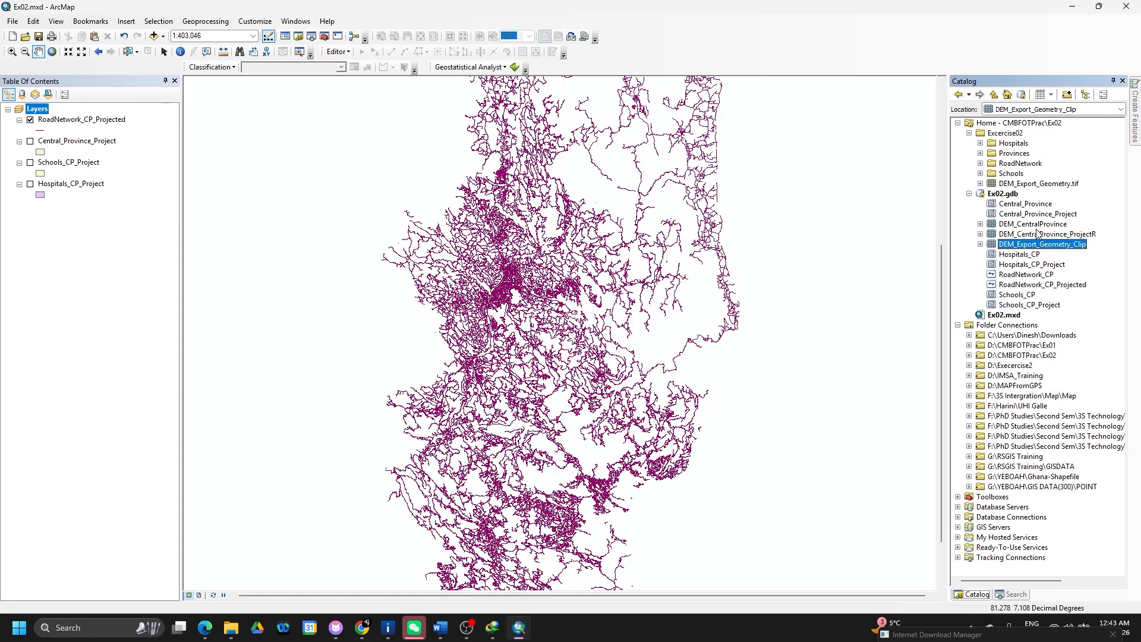
click(1034, 237)
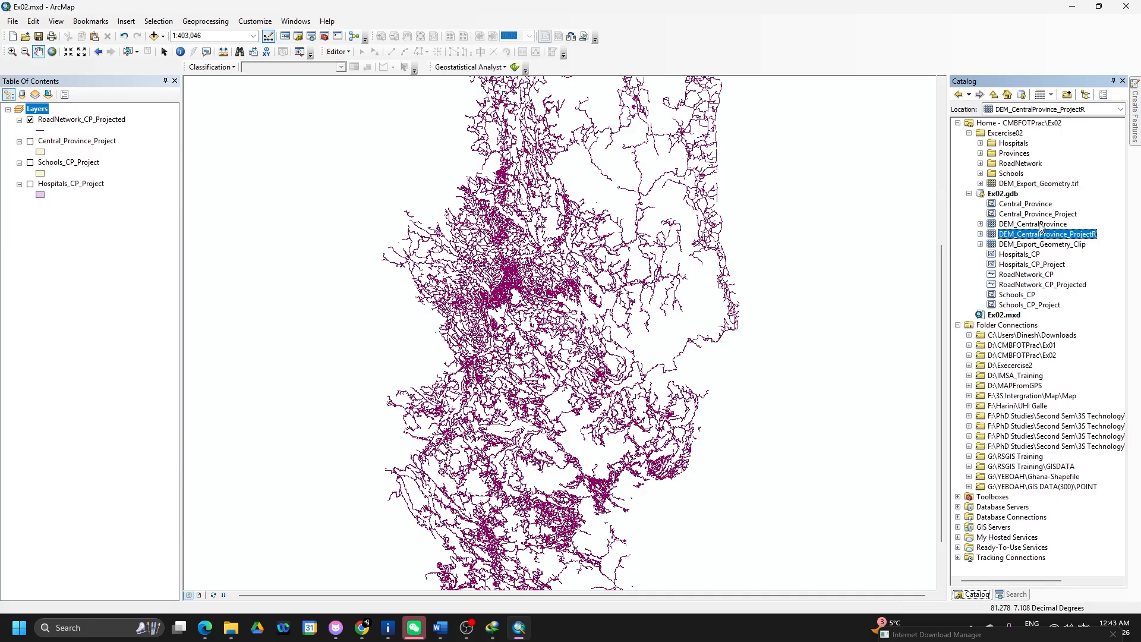
click(1040, 225)
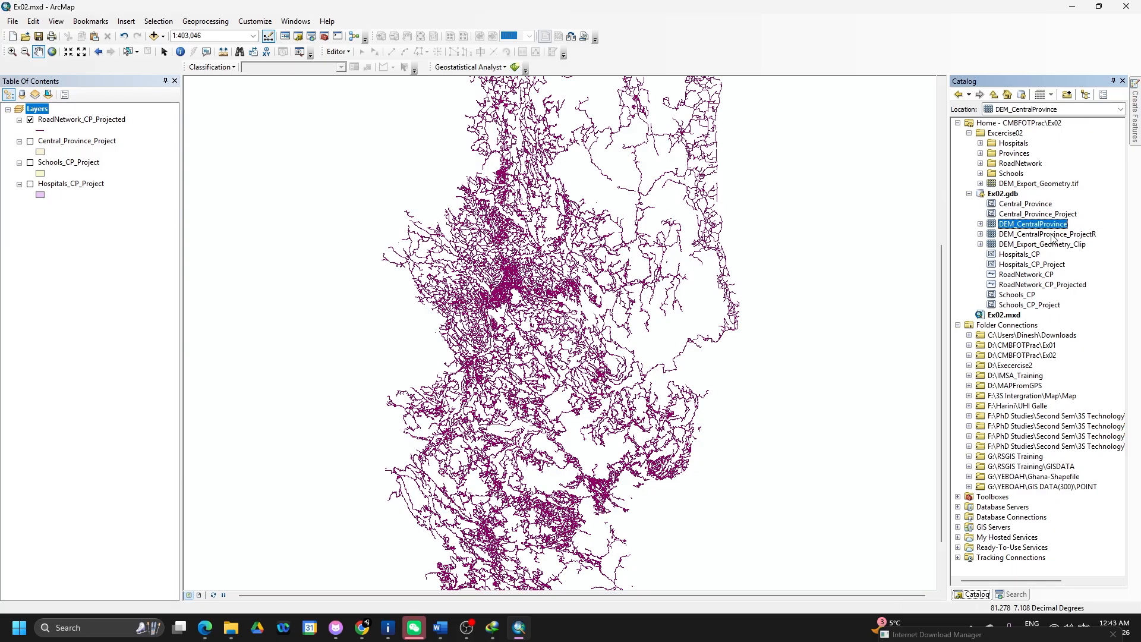
click(1054, 236)
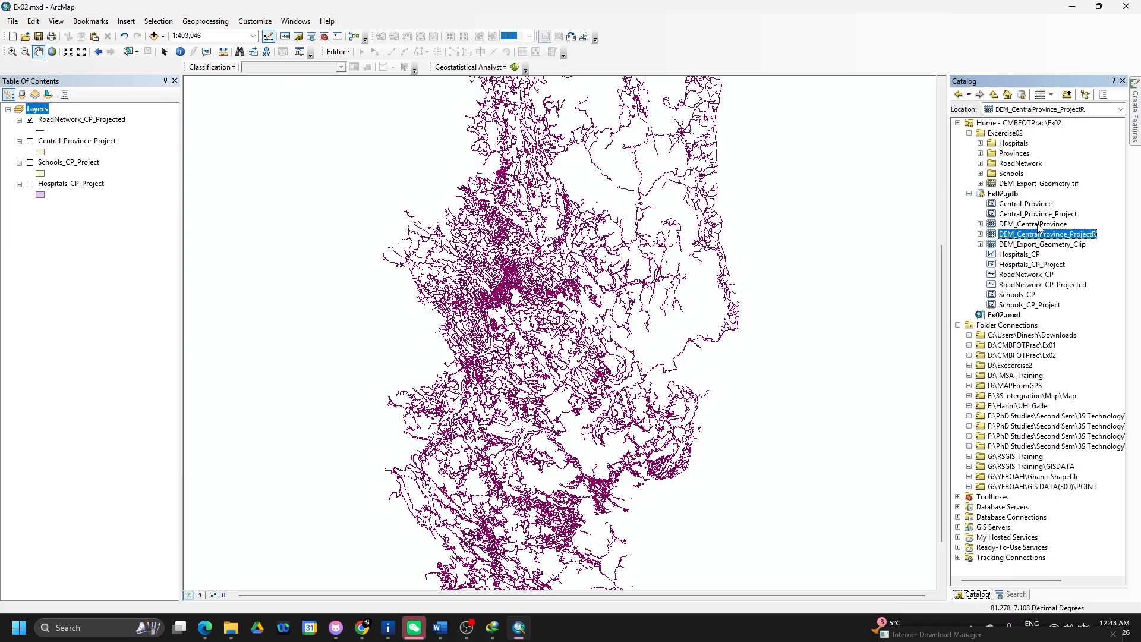
click(1039, 226)
click(1052, 235)
click(1037, 226)
double_click(1035, 226)
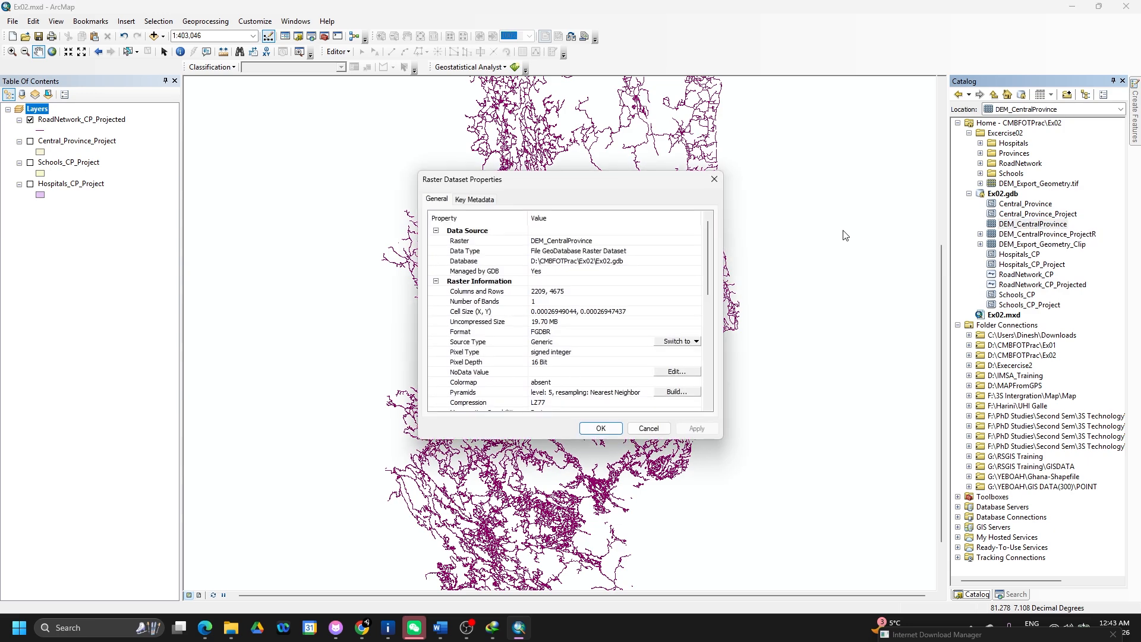
scroll(635, 314, down, 3)
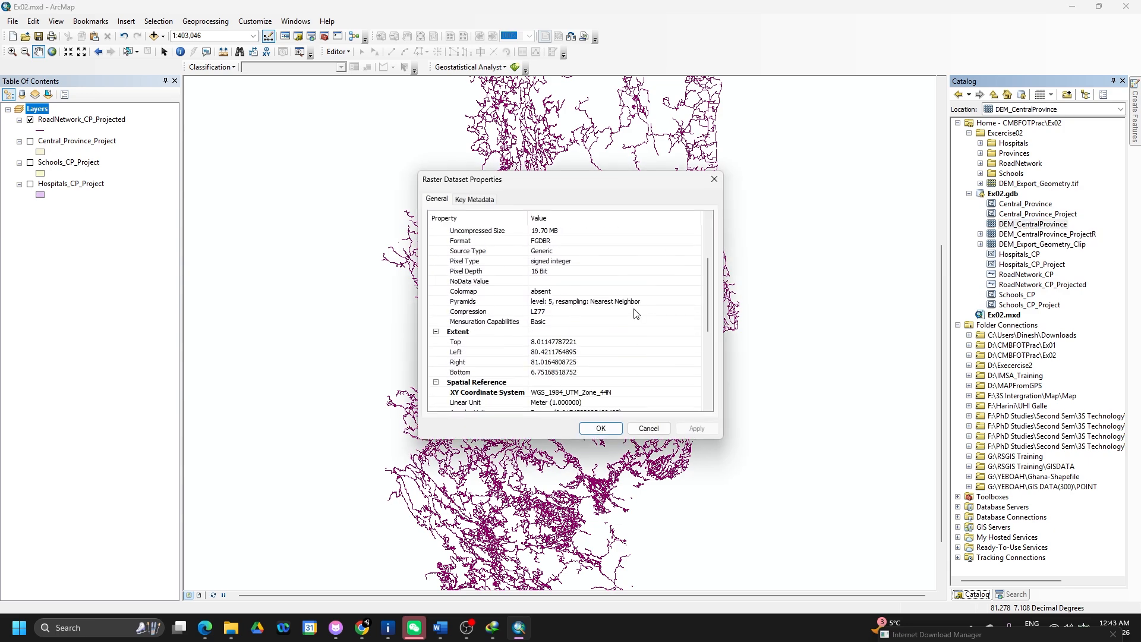
click(713, 180)
drag(1011, 224, 797, 250)
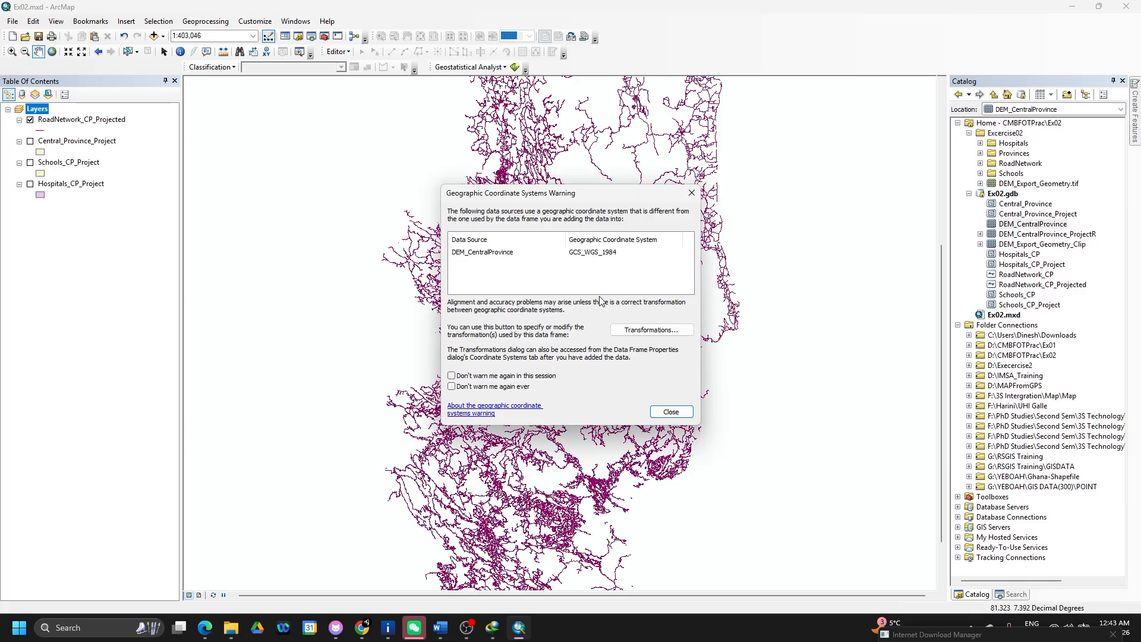
click(669, 414)
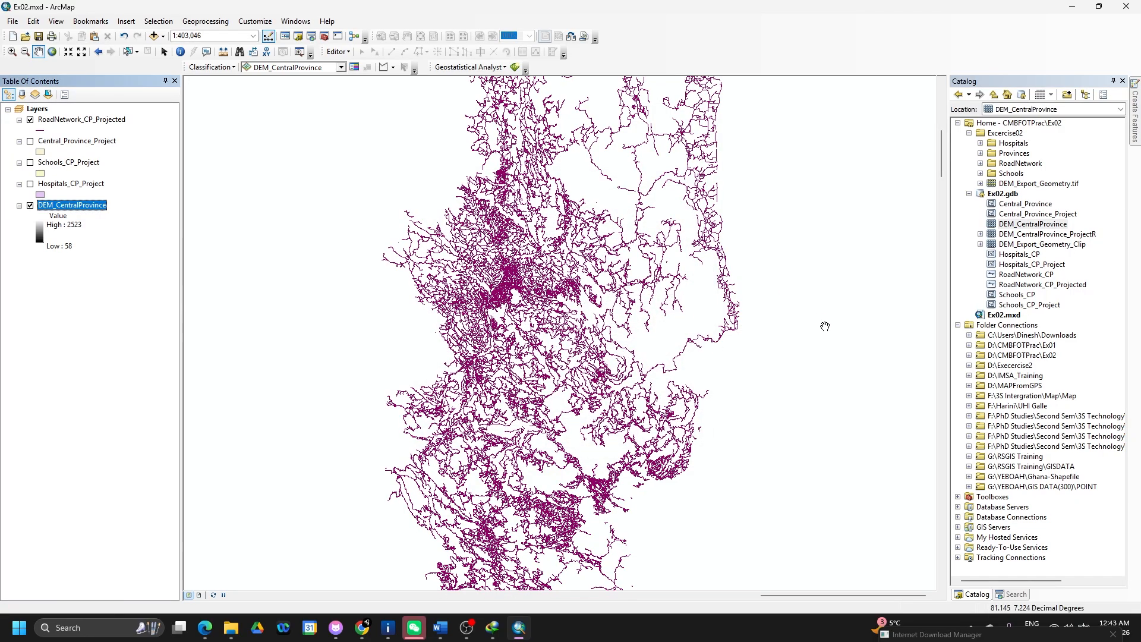
- Delete DEM_CentralProvince, DEM_CentralProvince_ProjectR and DEM_Export_Geometry_Clip from Ex02.gdb
click(1047, 235)
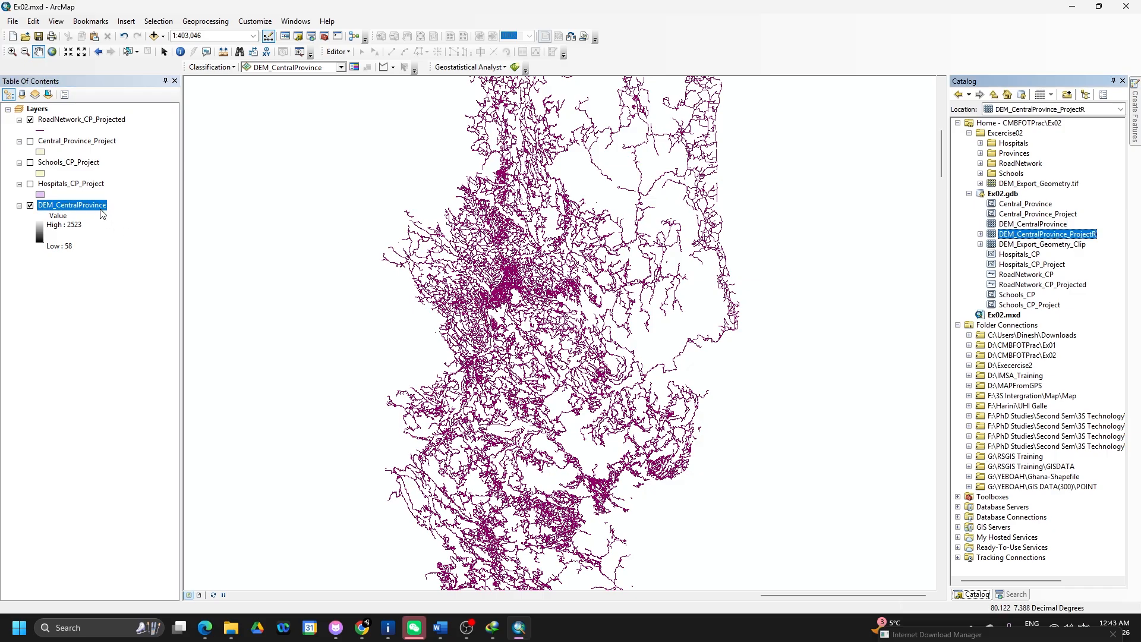
click(1024, 245)
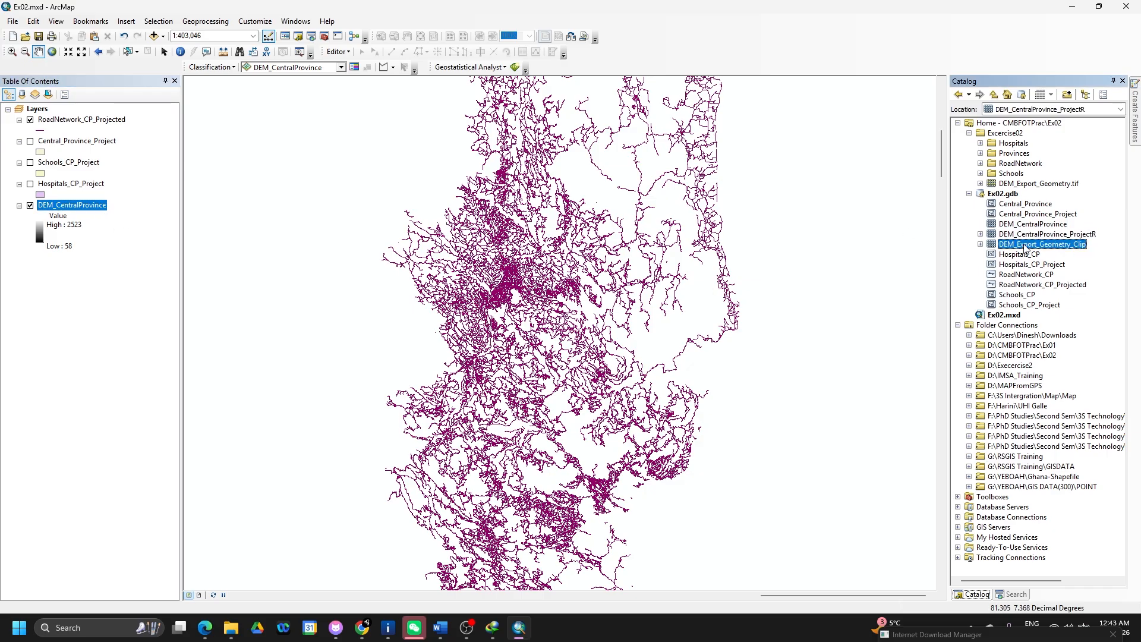
right_click(1018, 226)
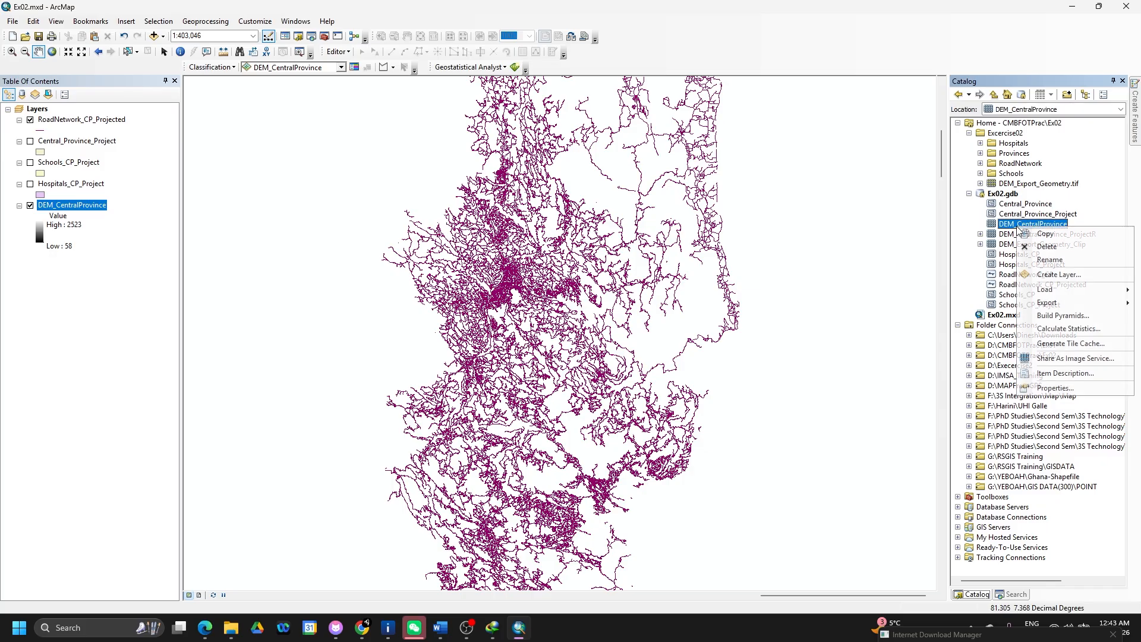
click(1046, 247)
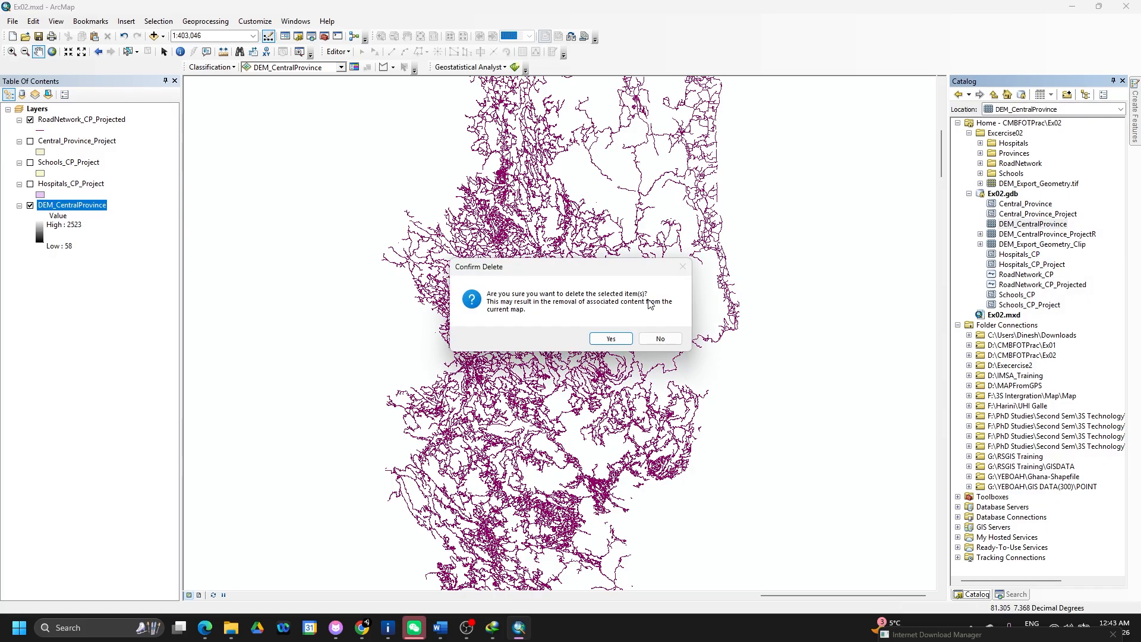
click(612, 338)
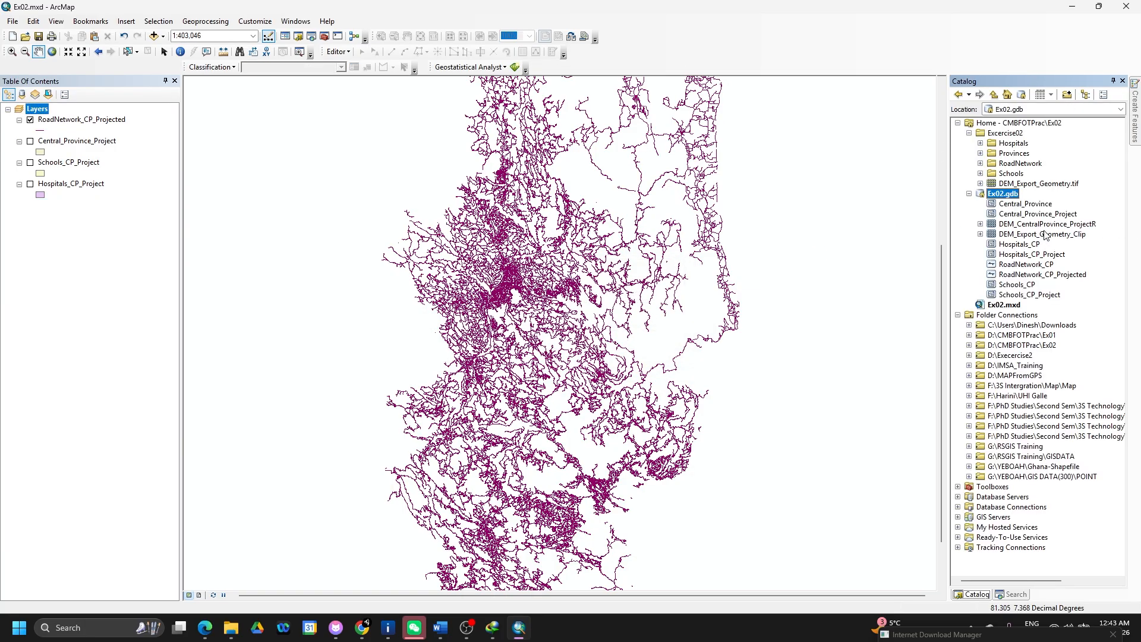
right_click(1035, 227)
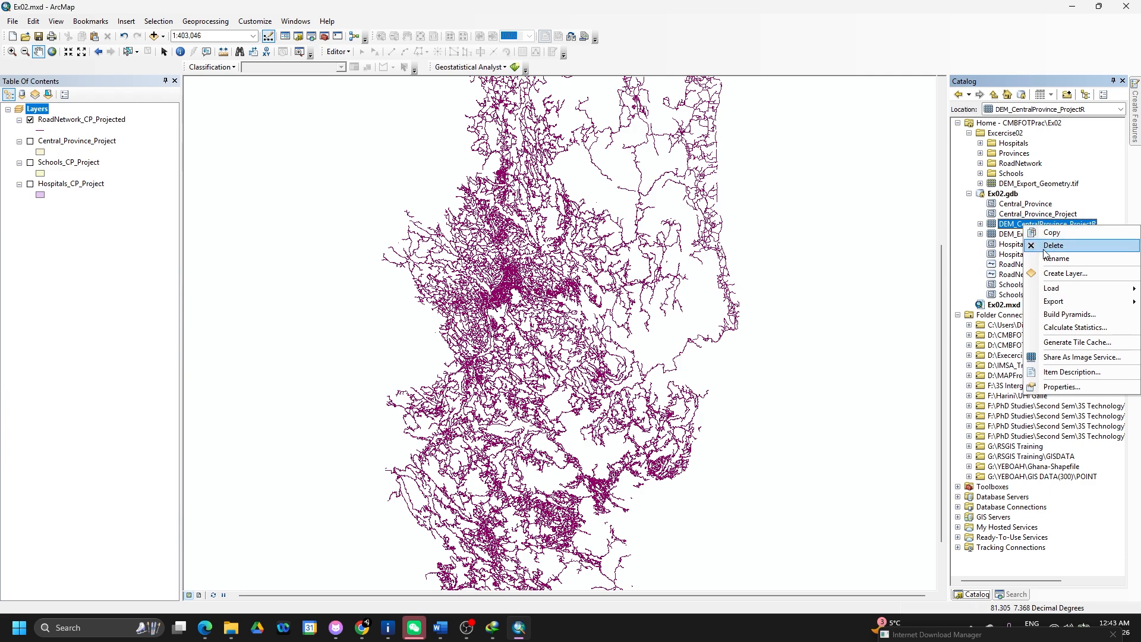
click(1046, 247)
click(612, 338)
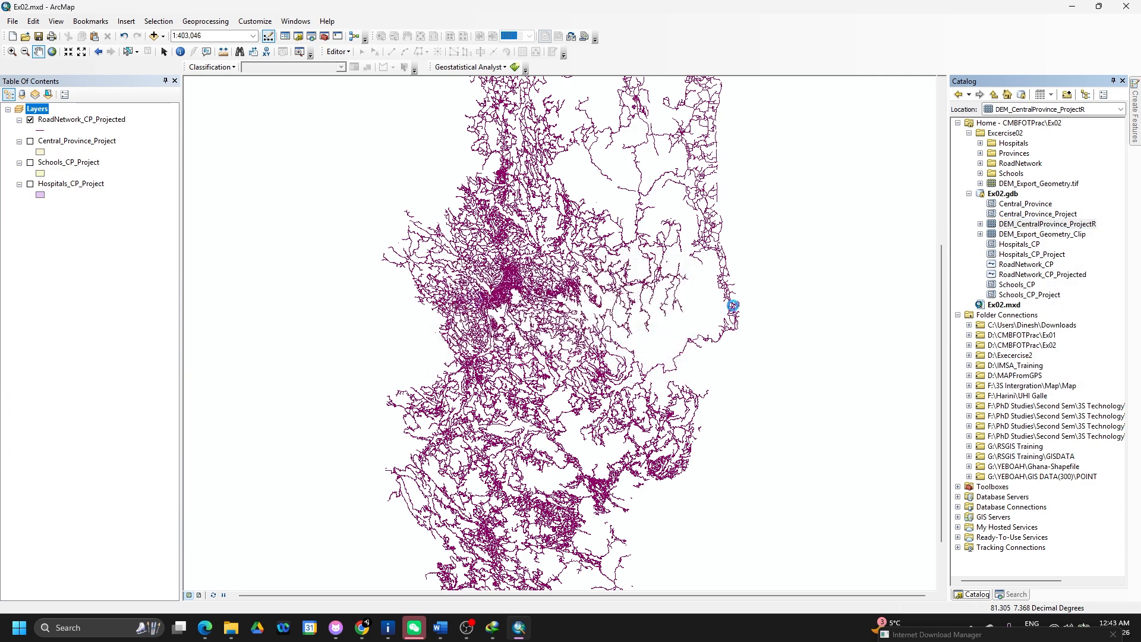
click(1014, 226)
right_click(1014, 225)
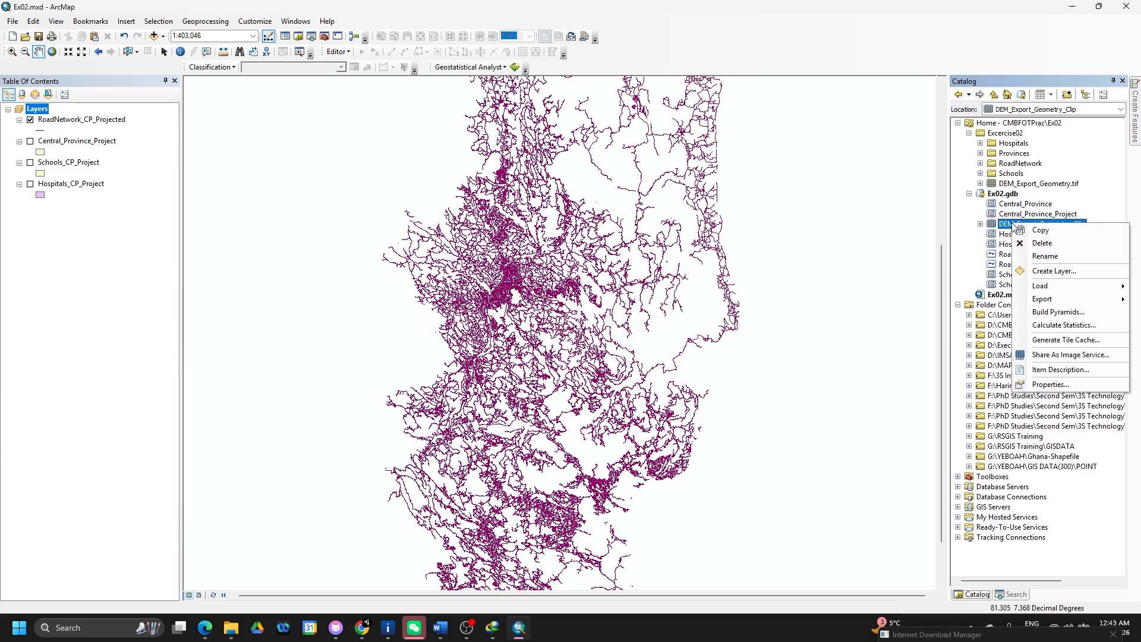
click(1045, 247)
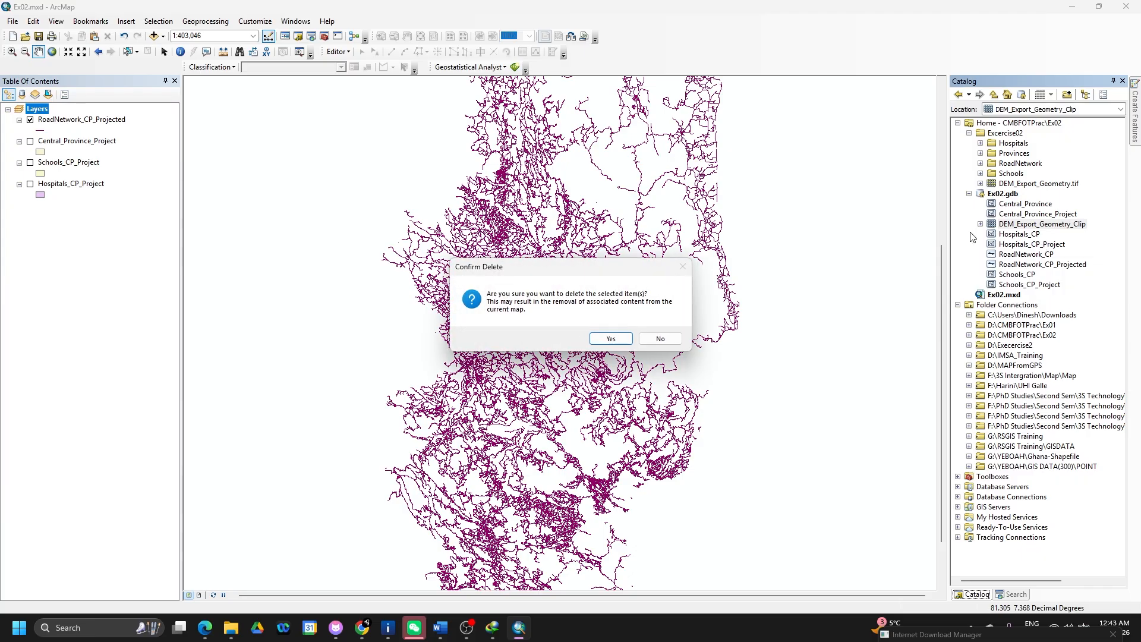
click(612, 338)
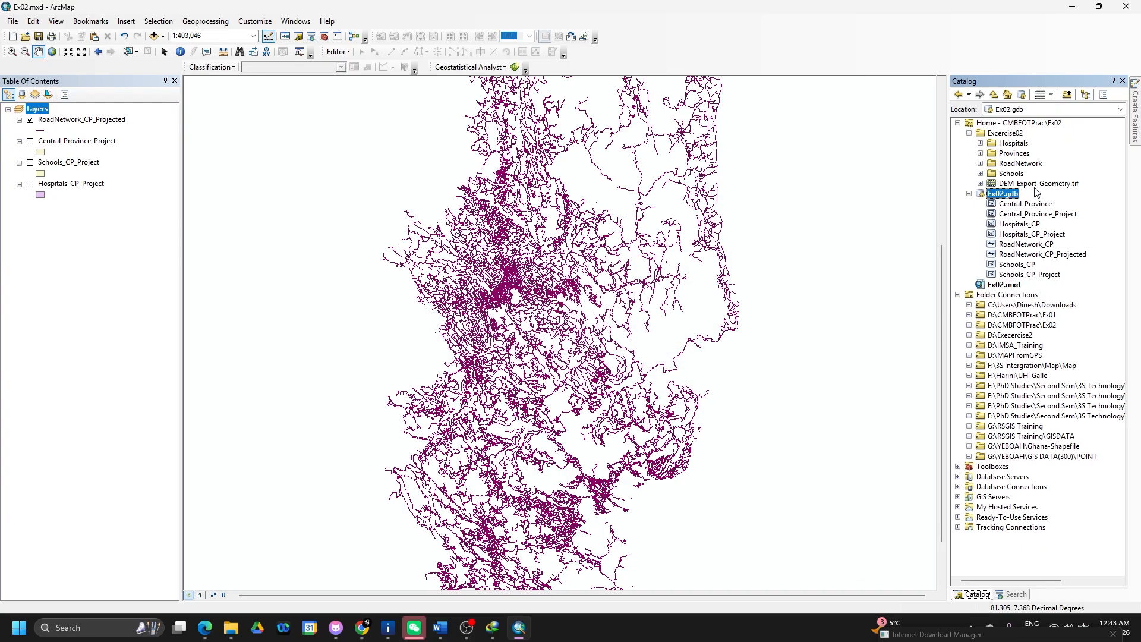
- Add DEM_Export_Geometry.tif and Central_Province to the map, dismissing both coordinate warnings
drag(1038, 183, 810, 229)
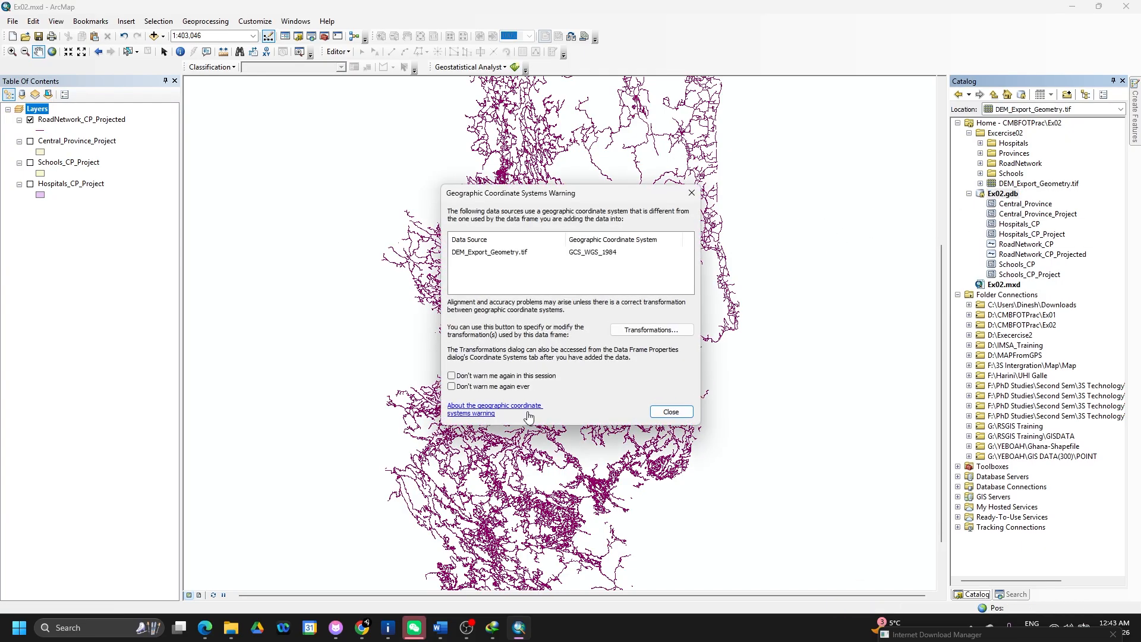
click(660, 412)
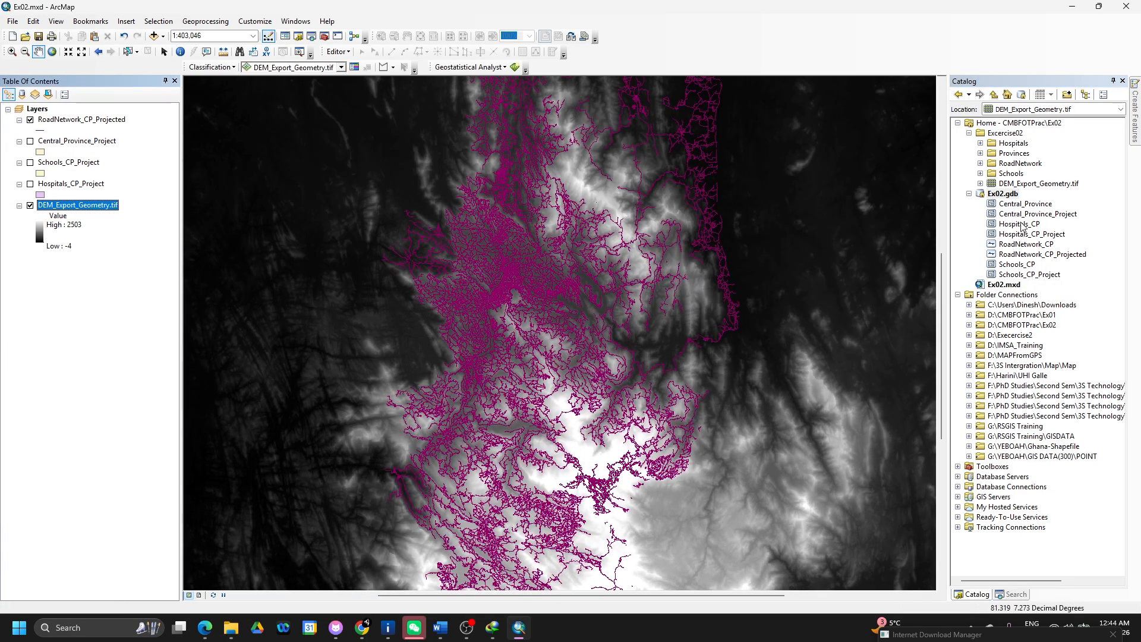
drag(1022, 205, 723, 280)
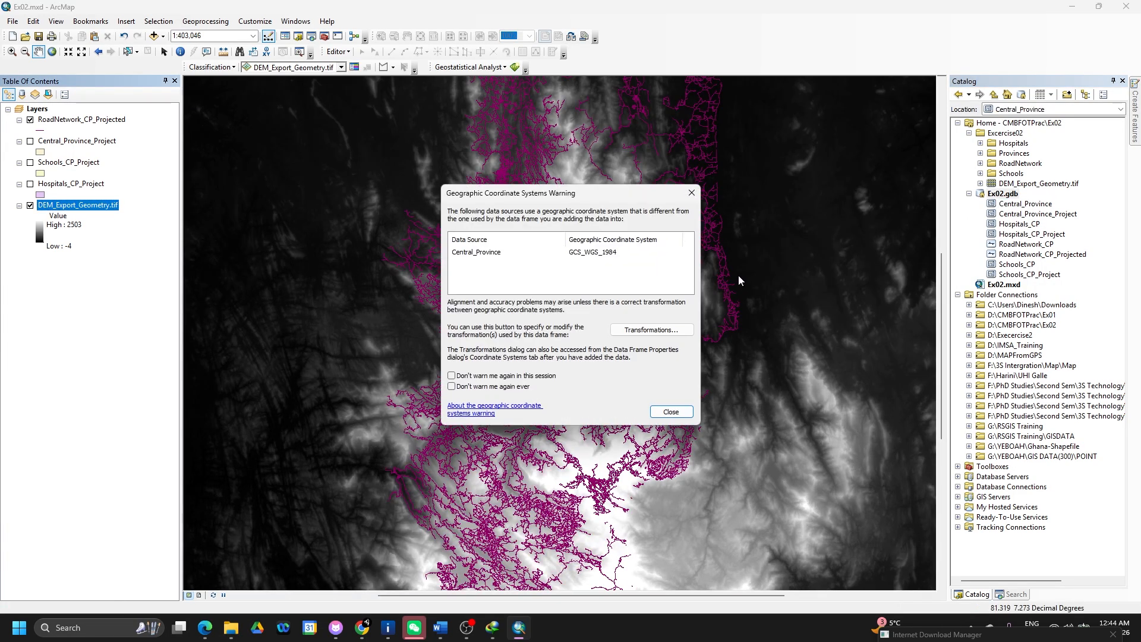
click(673, 411)
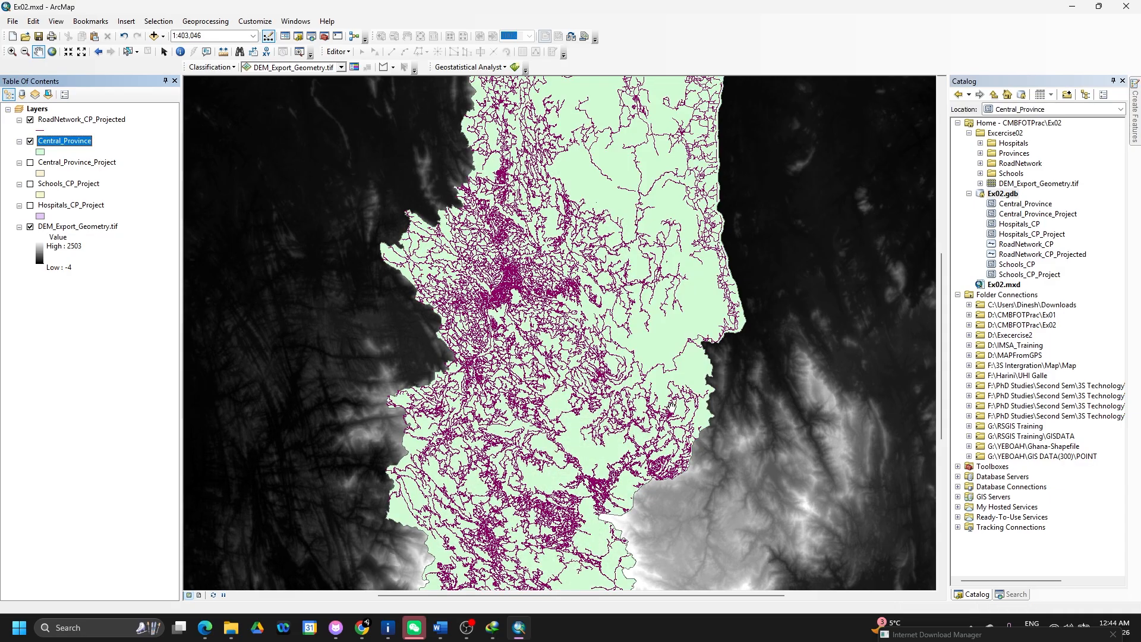
click(1010, 595)
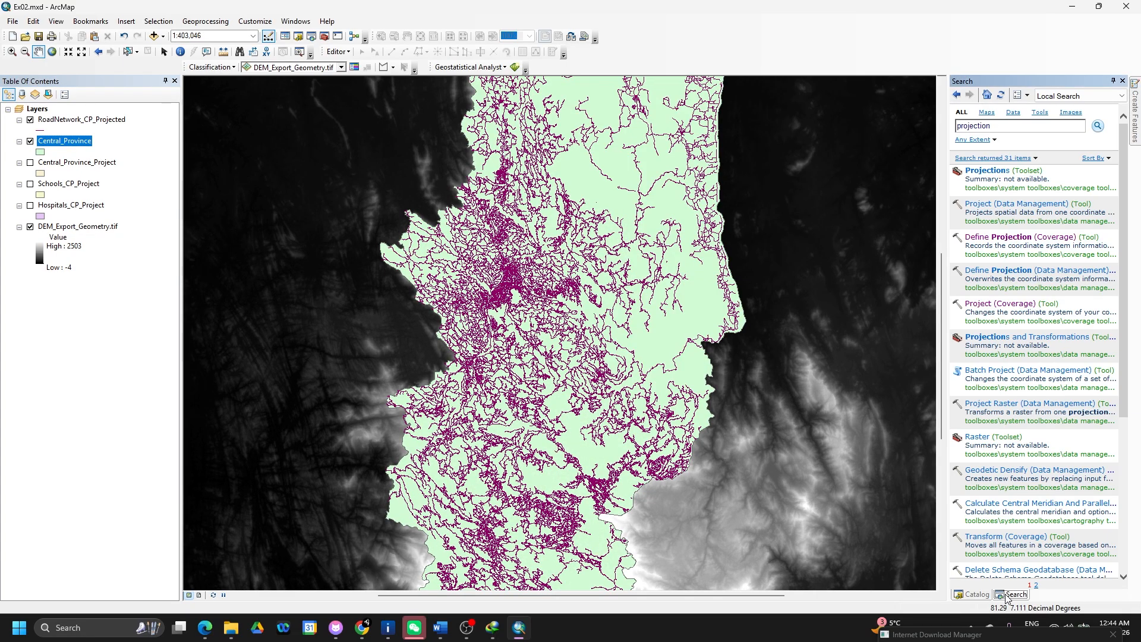
- Search for 'cli' and open the Clip (Data Management) raster tool
double_click(1000, 125)
text(clip)
key(Return)
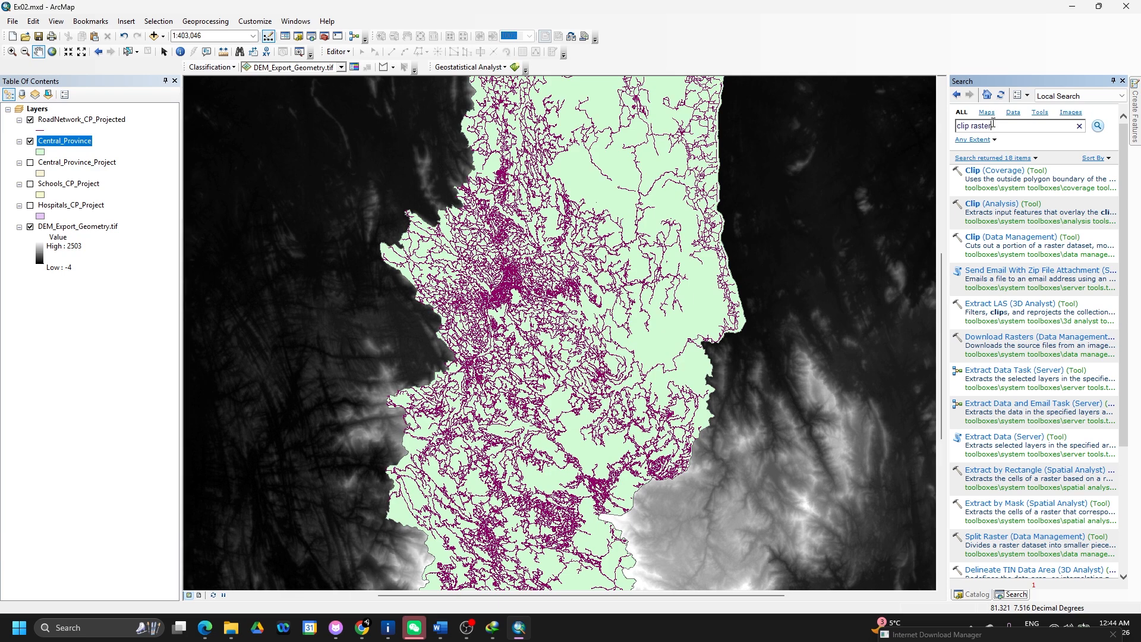
key(Return)
click(1010, 172)
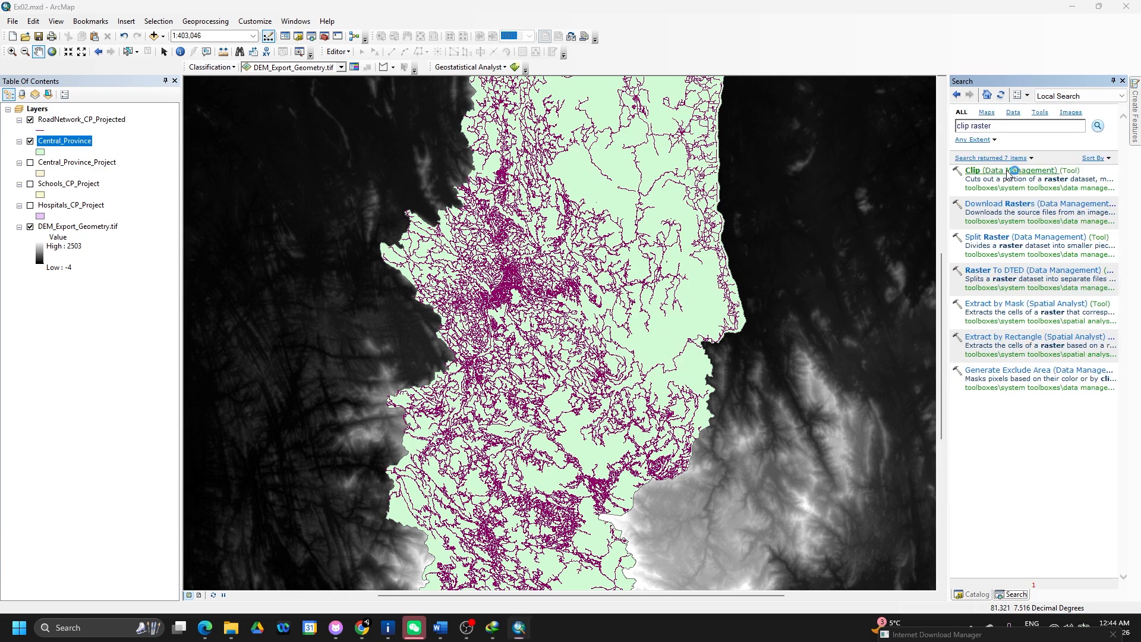
- Clip DEM_Export_Geometry.tif to Central_Province's exact geometry as CentralProvince_Dem
click(888, 170)
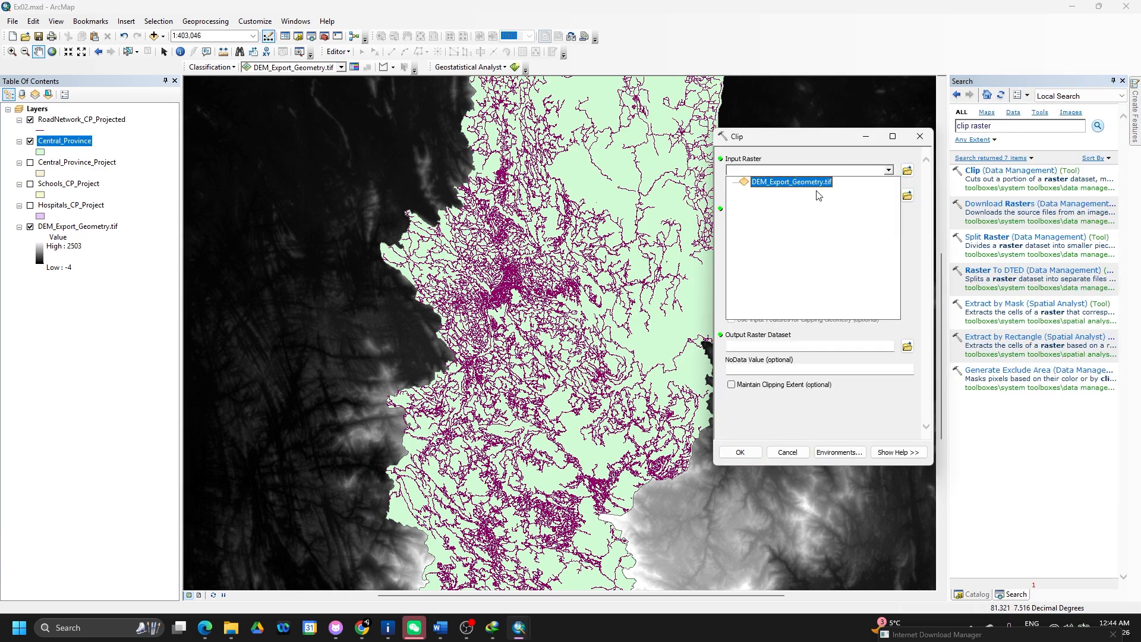
click(818, 184)
click(888, 195)
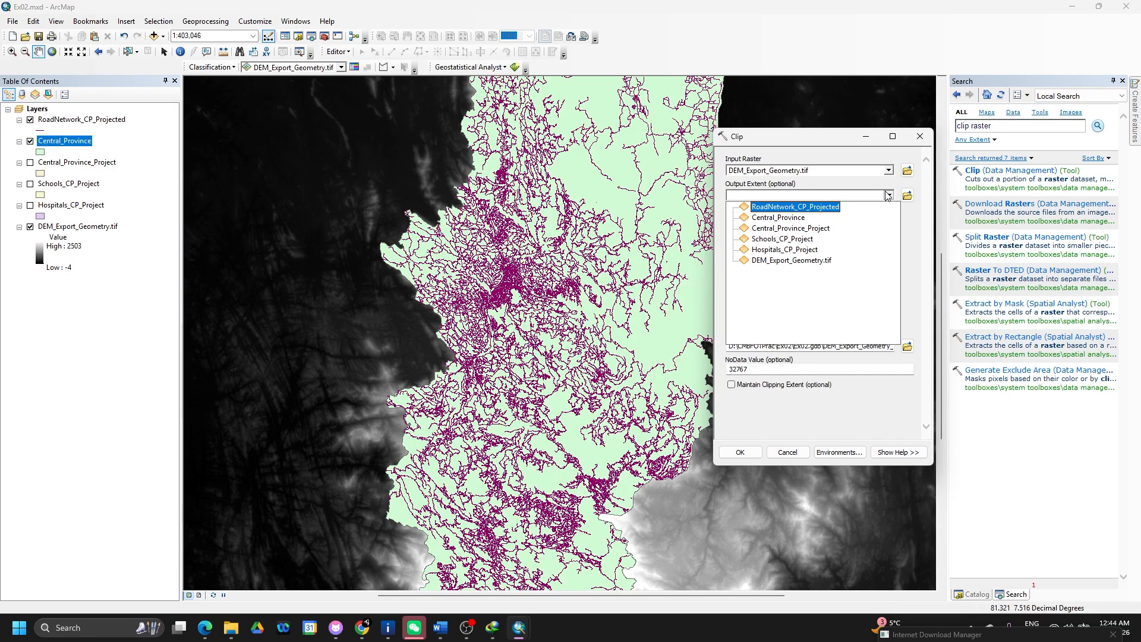
click(792, 219)
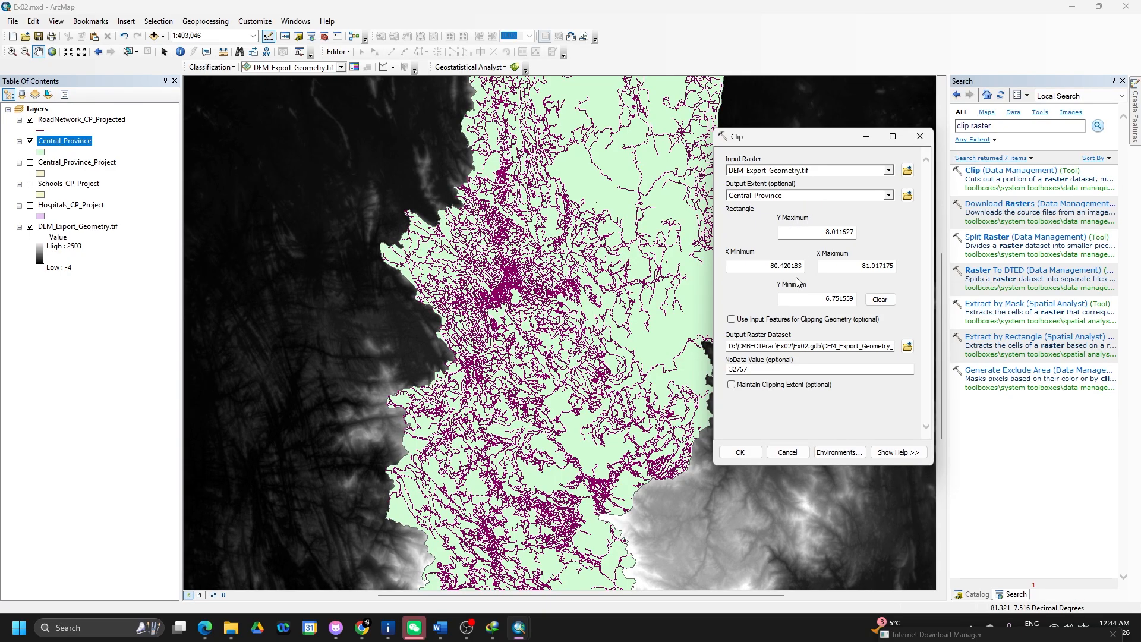
click(742, 322)
click(732, 385)
double_click(826, 346)
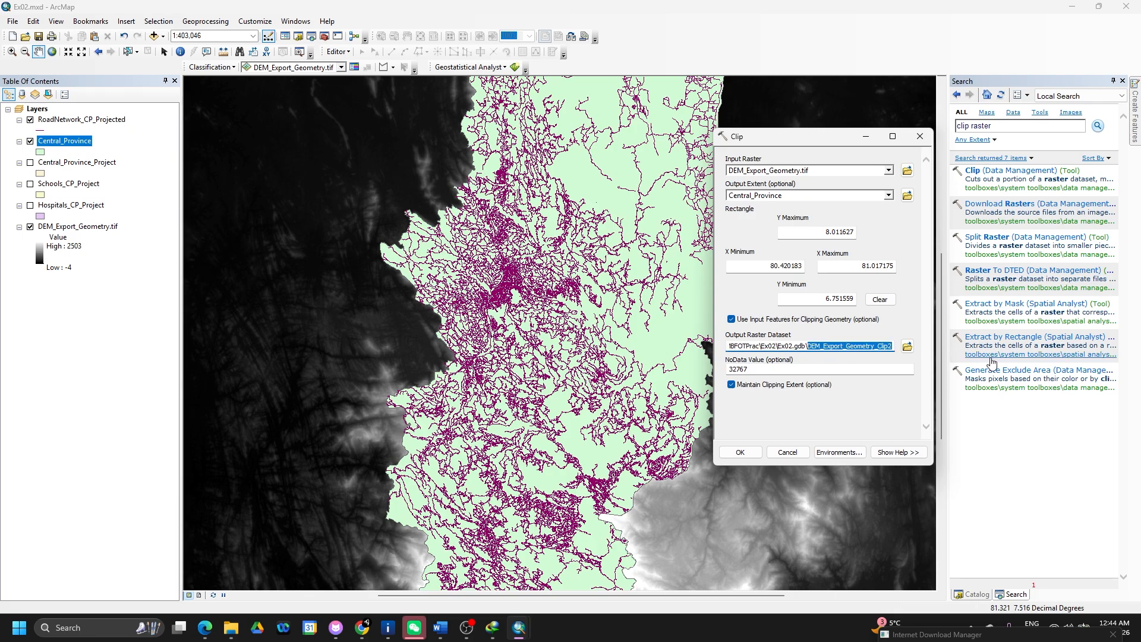
text(Centrap)
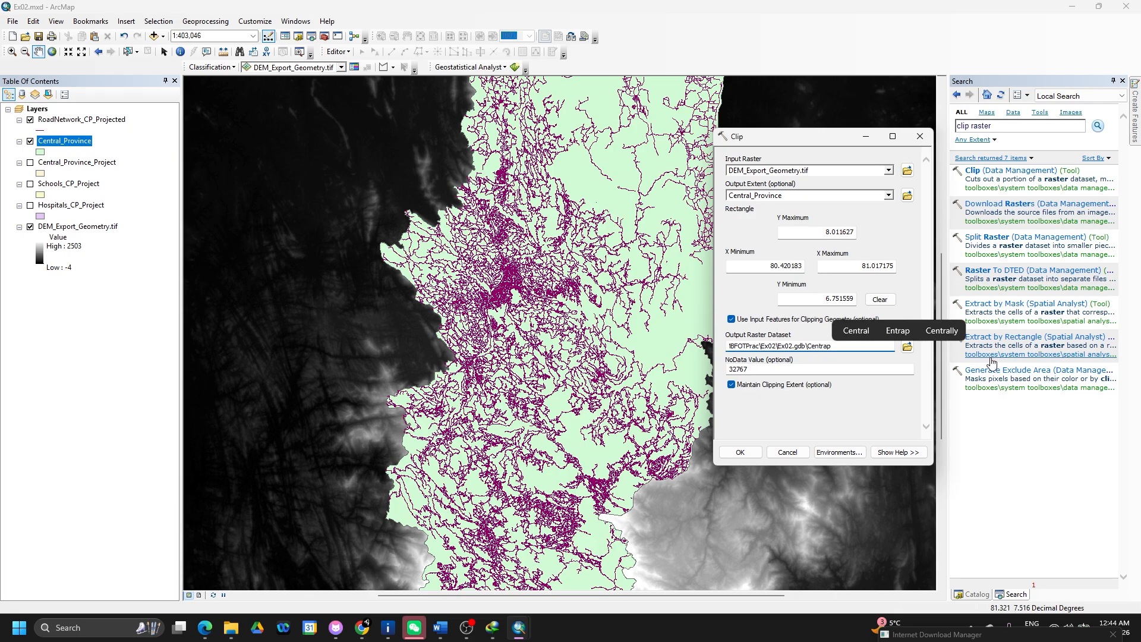
key(BackSpace)
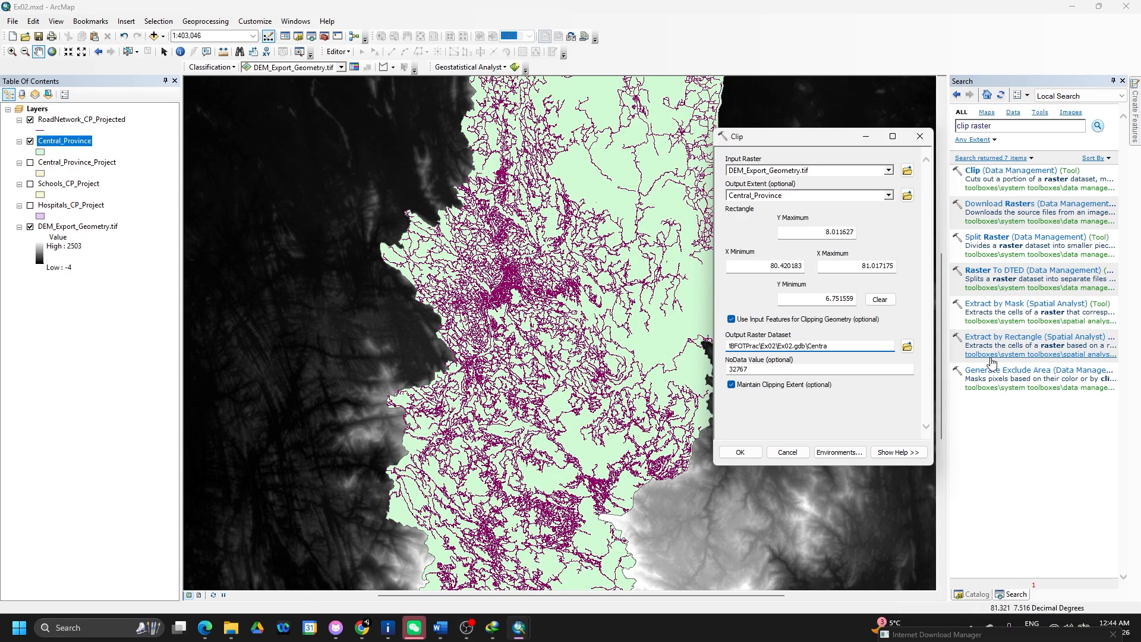
text(lPro)
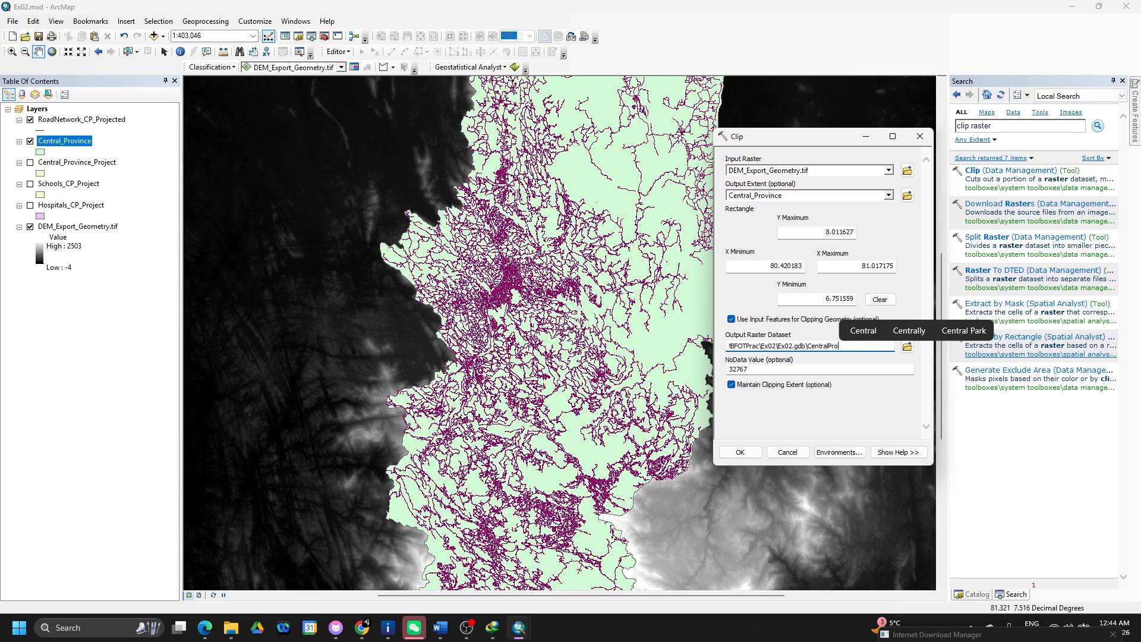
text(vince_)
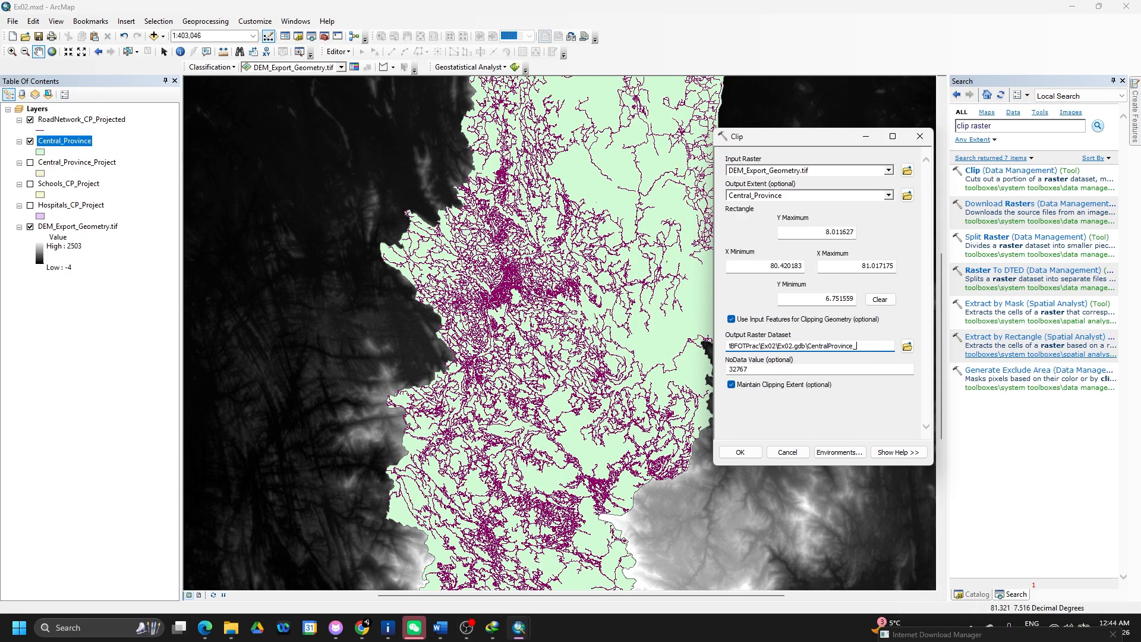
text(Dem)
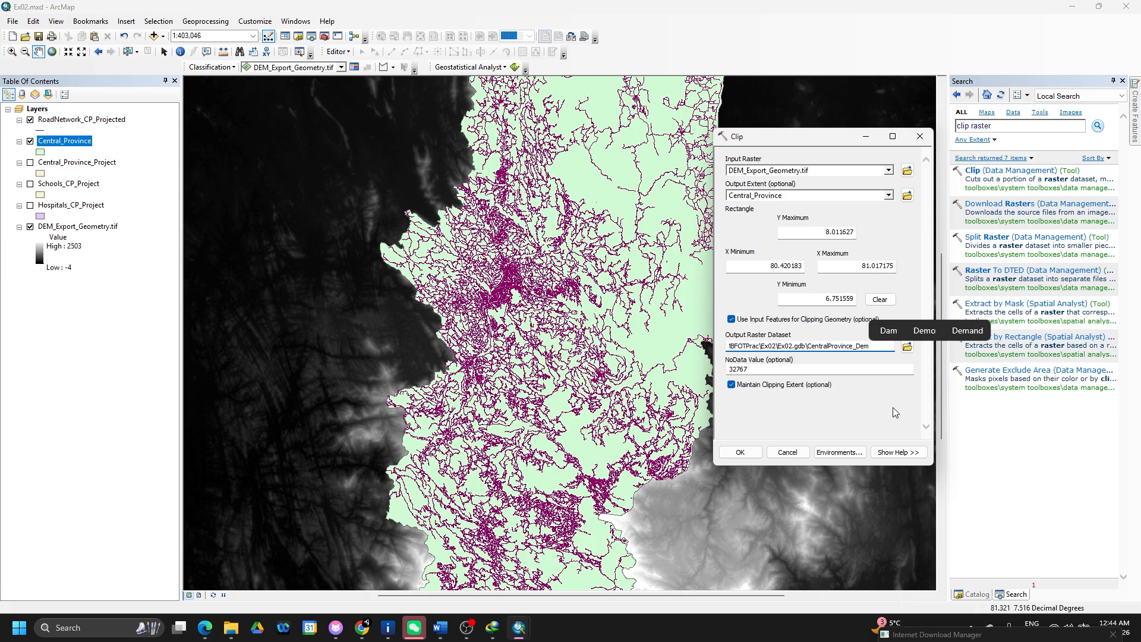
click(740, 453)
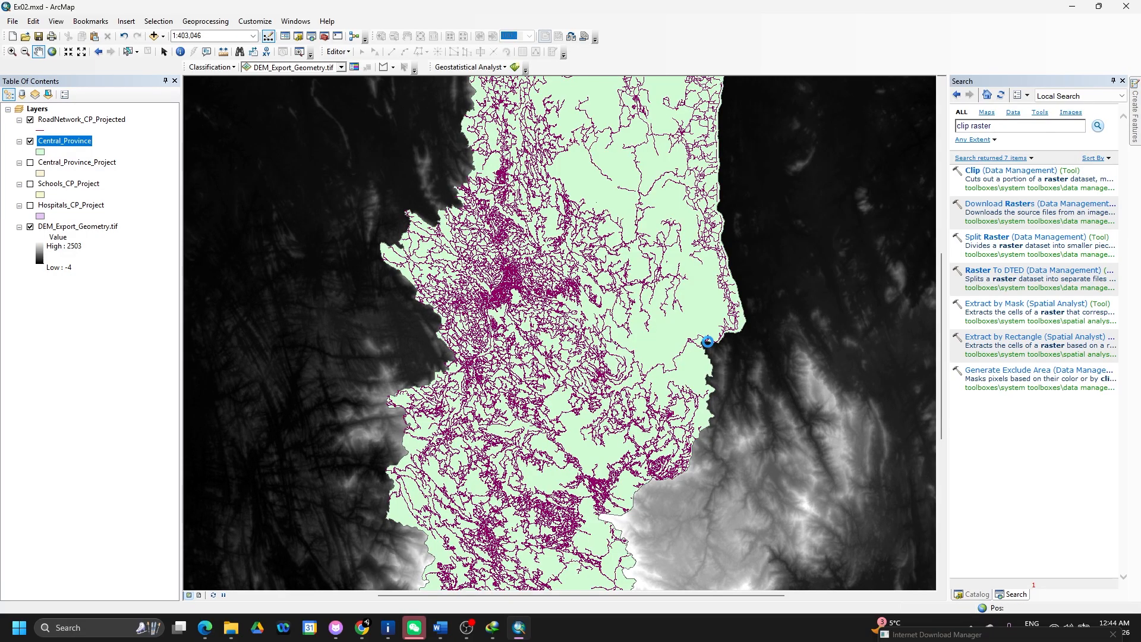
- Remove DEM_Export_Geometry.tif from the map and select the CentralProvince_Dem layer
click(98, 291)
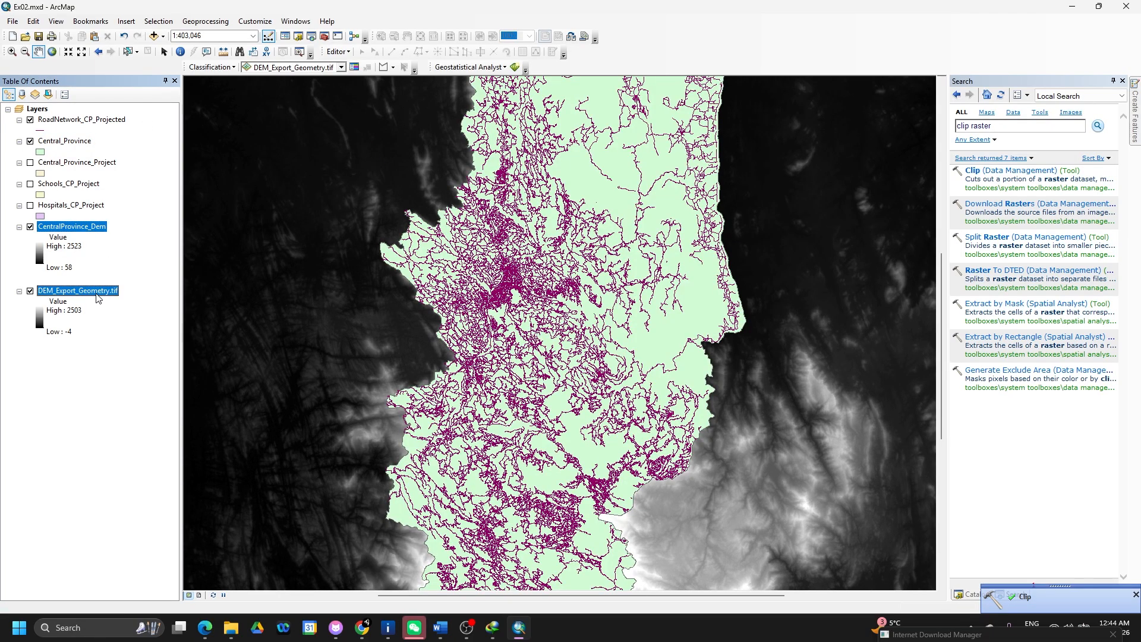
right_click(99, 291)
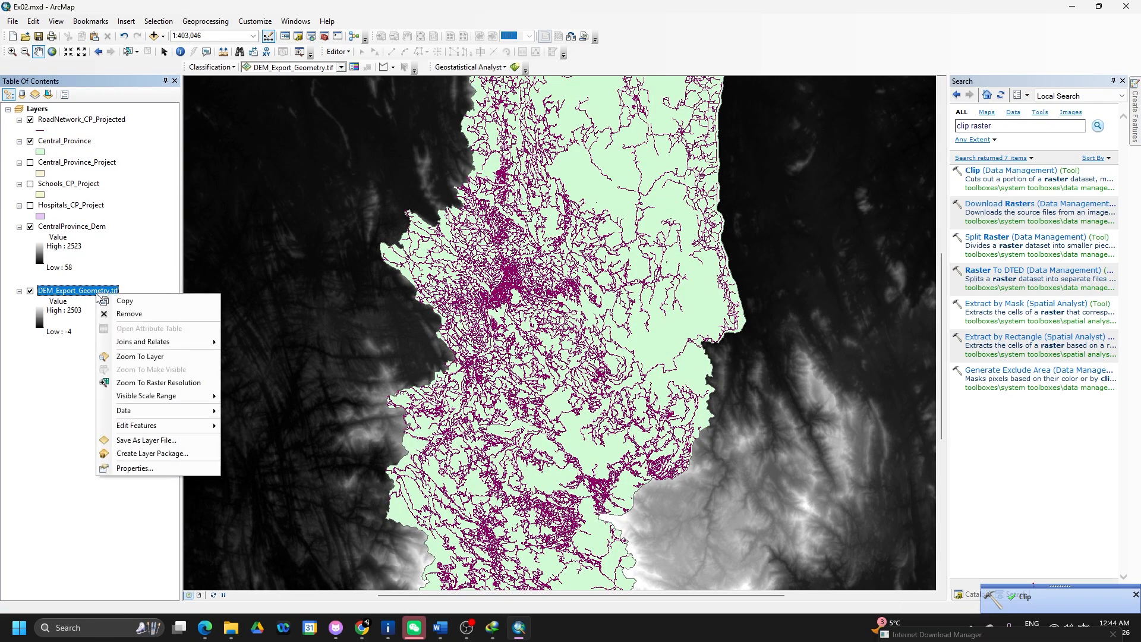
click(125, 315)
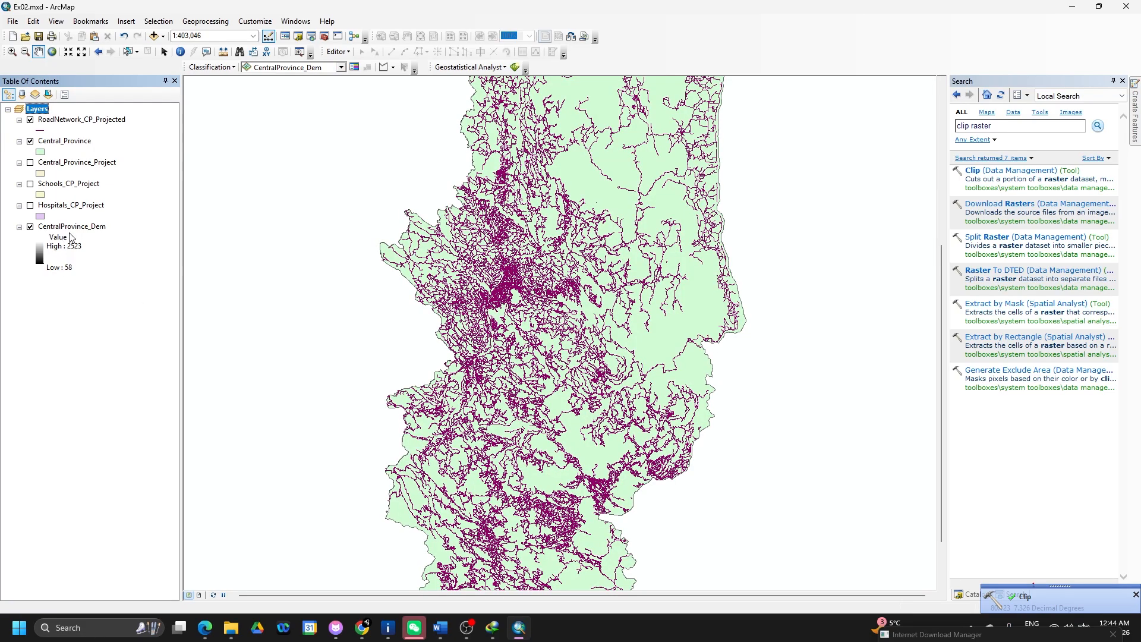
click(60, 237)
click(89, 227)
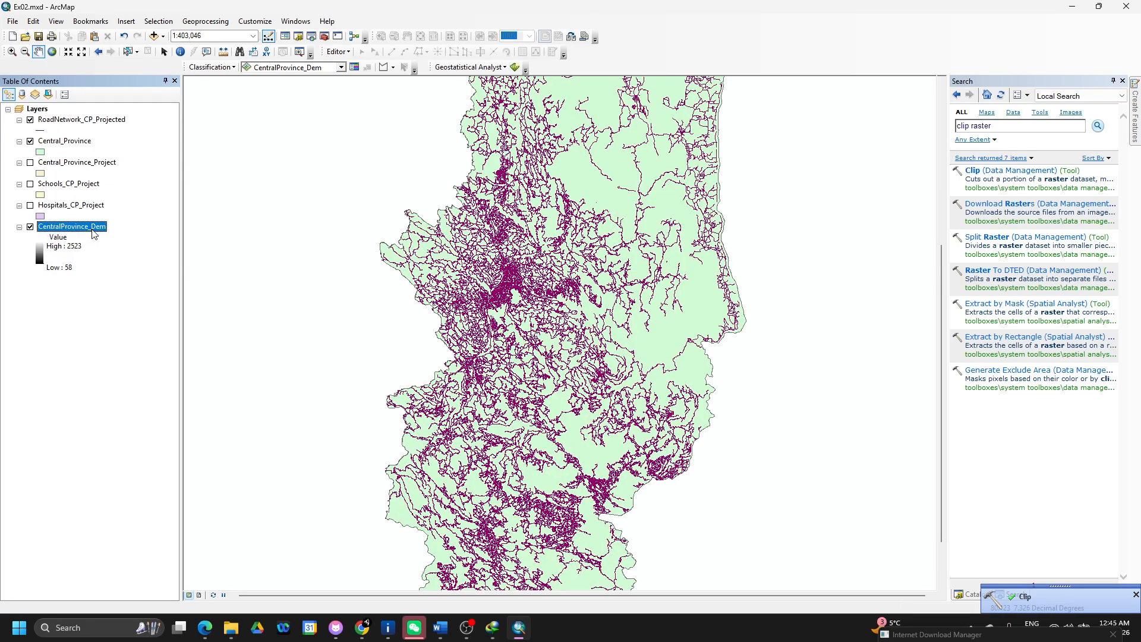
click(956, 95)
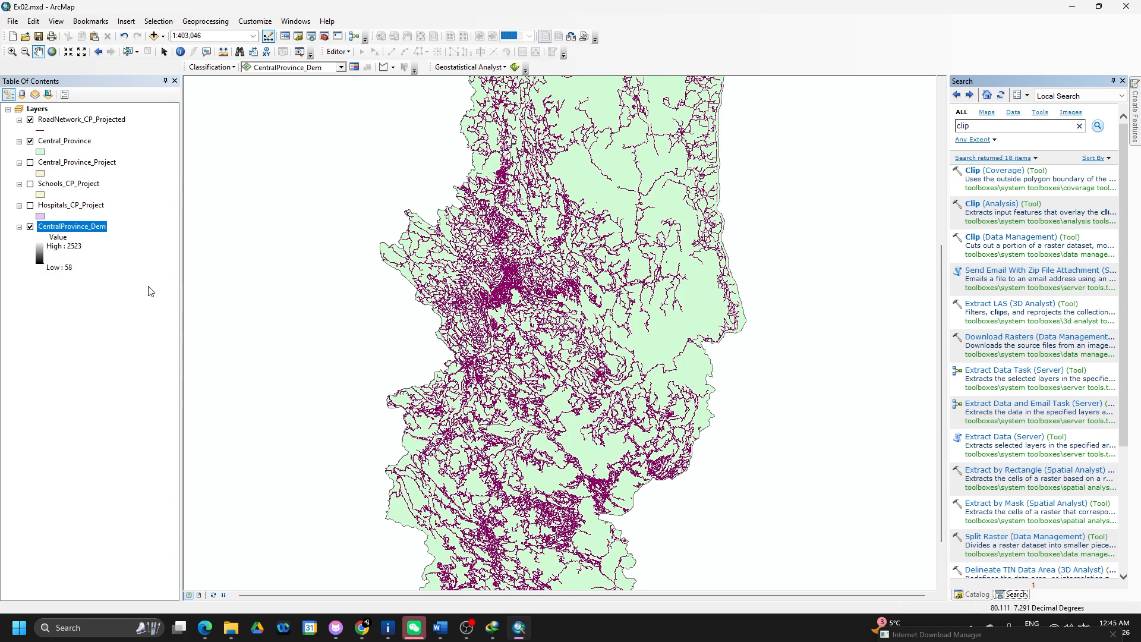
- Remove the extra Central_Province layer and toggle RoadNetwork_CP_Projected off and on
click(31, 141)
right_click(53, 140)
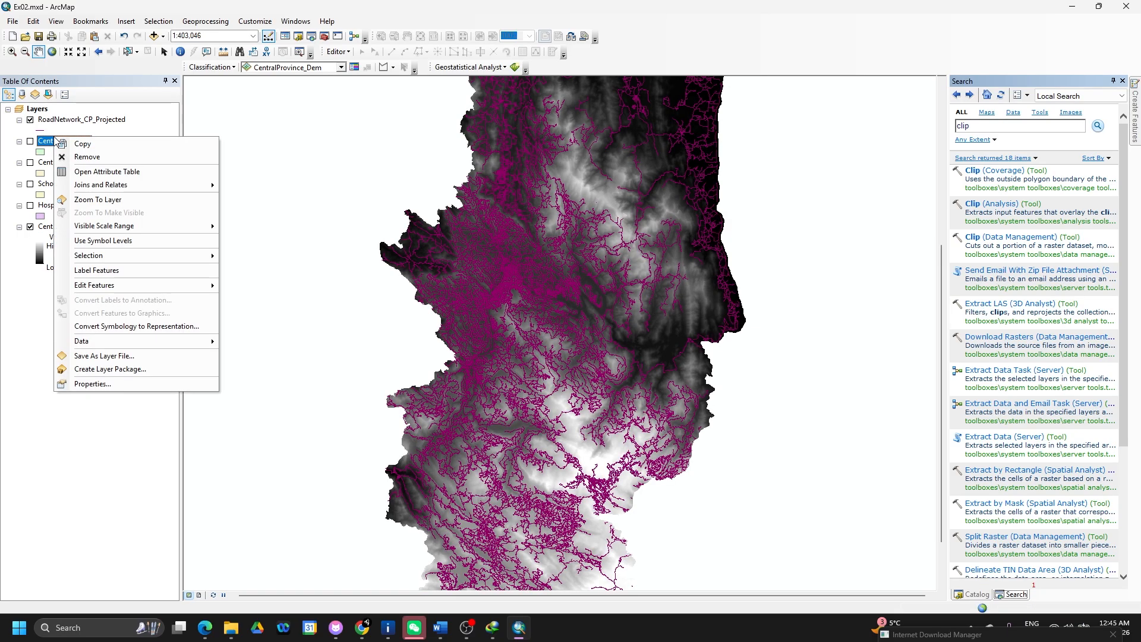
click(87, 157)
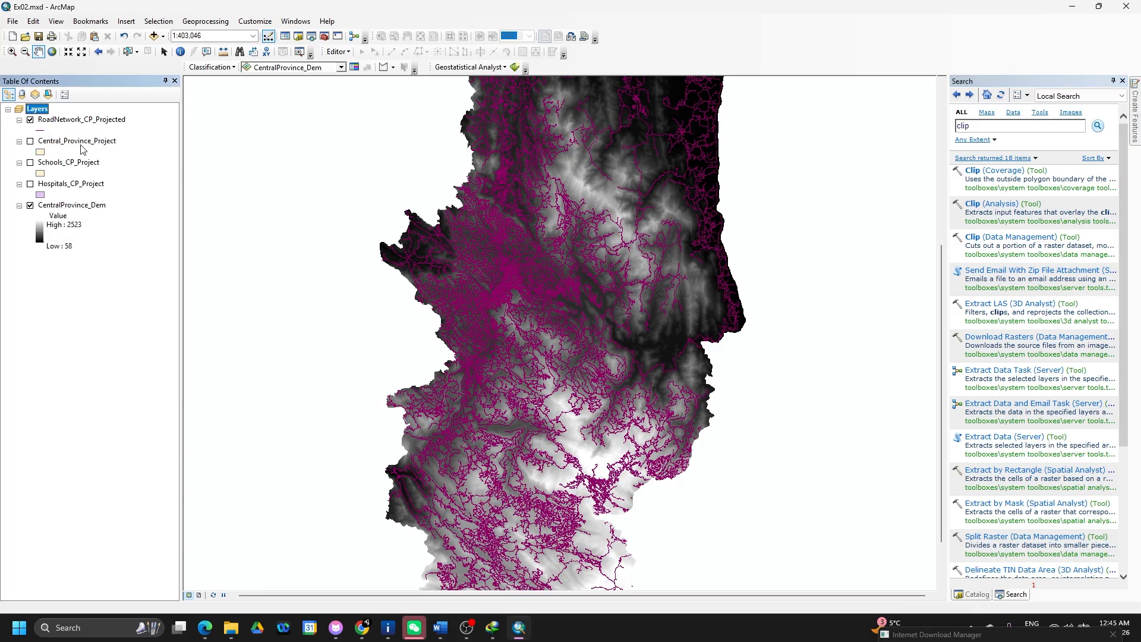
click(30, 119)
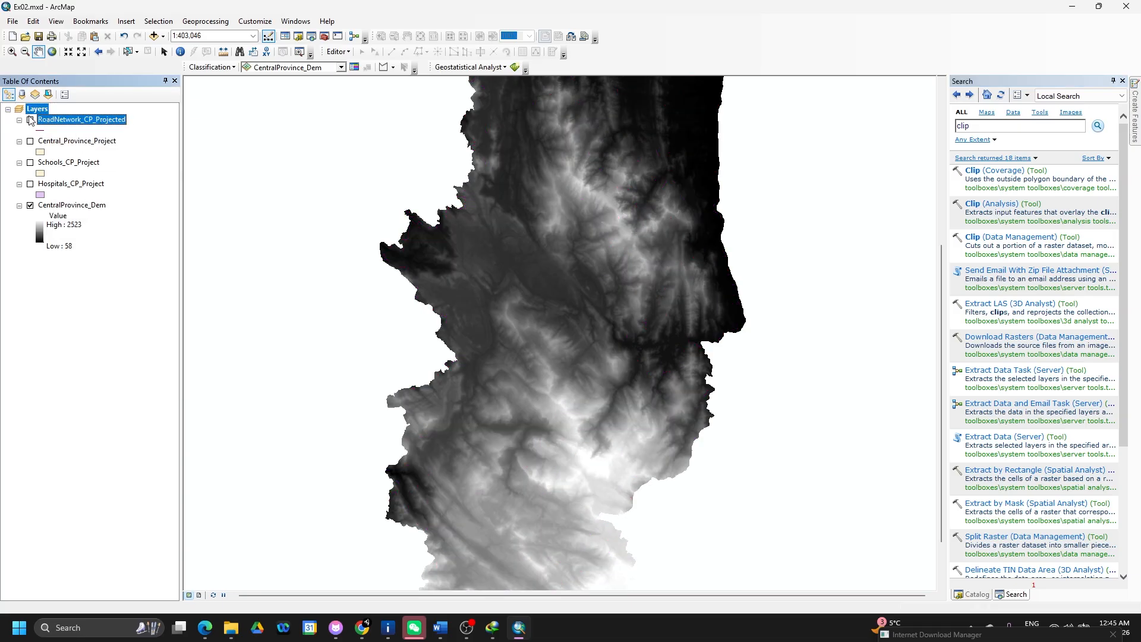
click(31, 120)
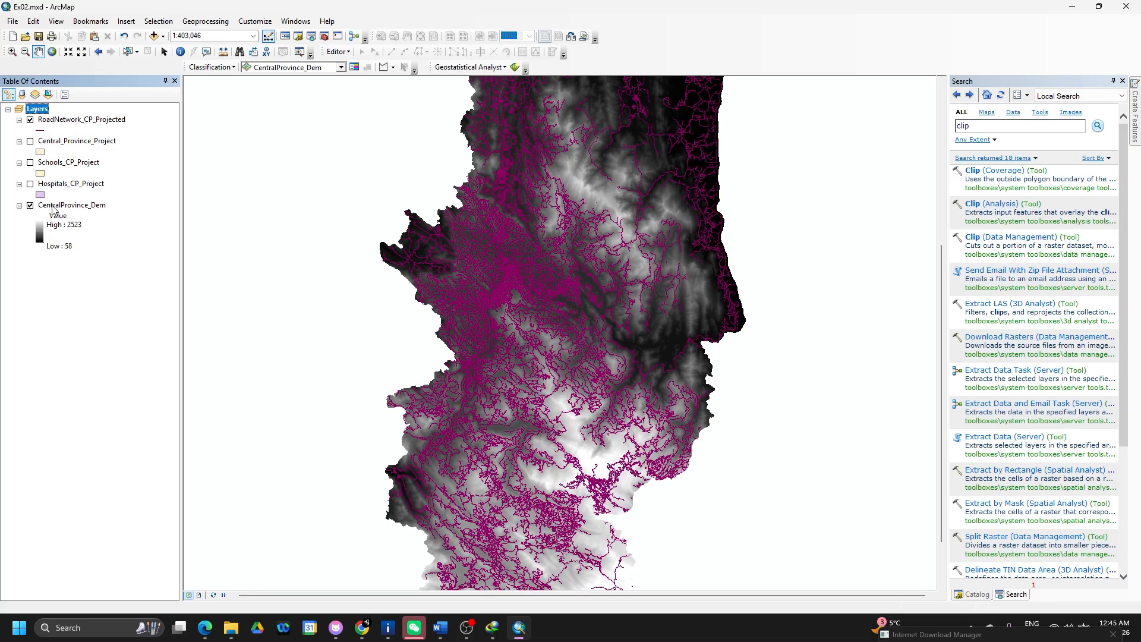
key(alt+Tab)
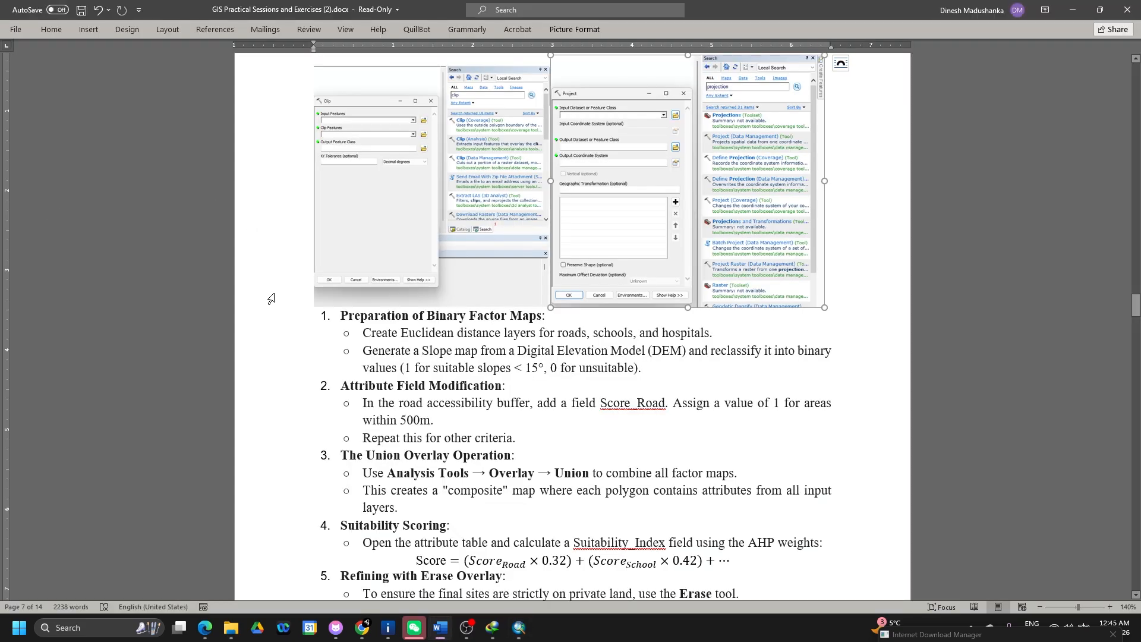
scroll(269, 297, down, 3)
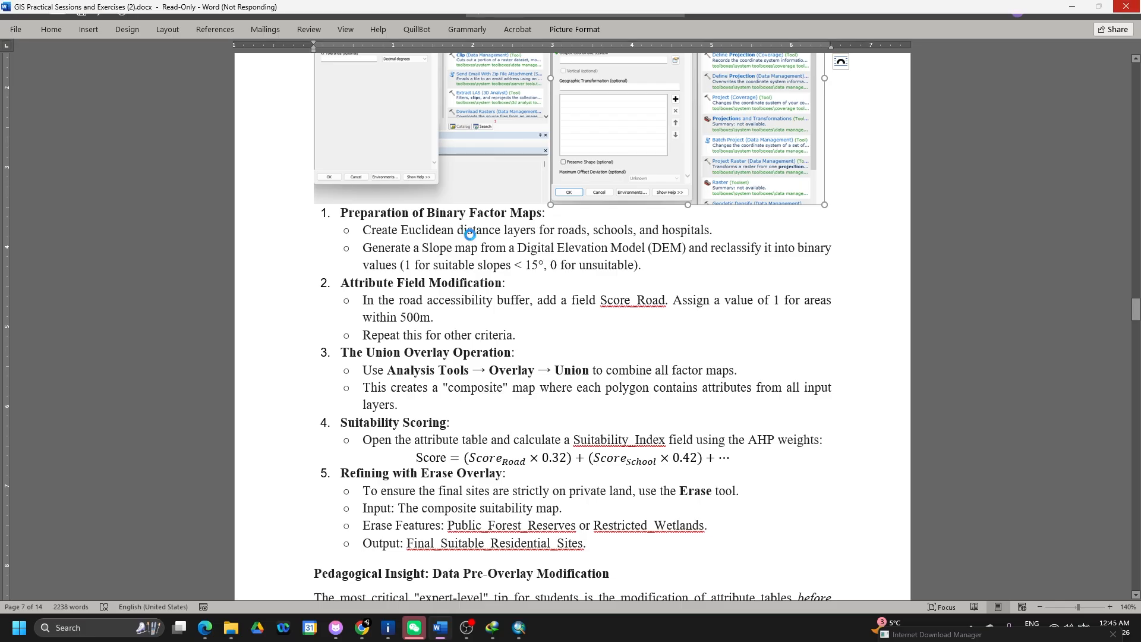
key(alt+Tab)
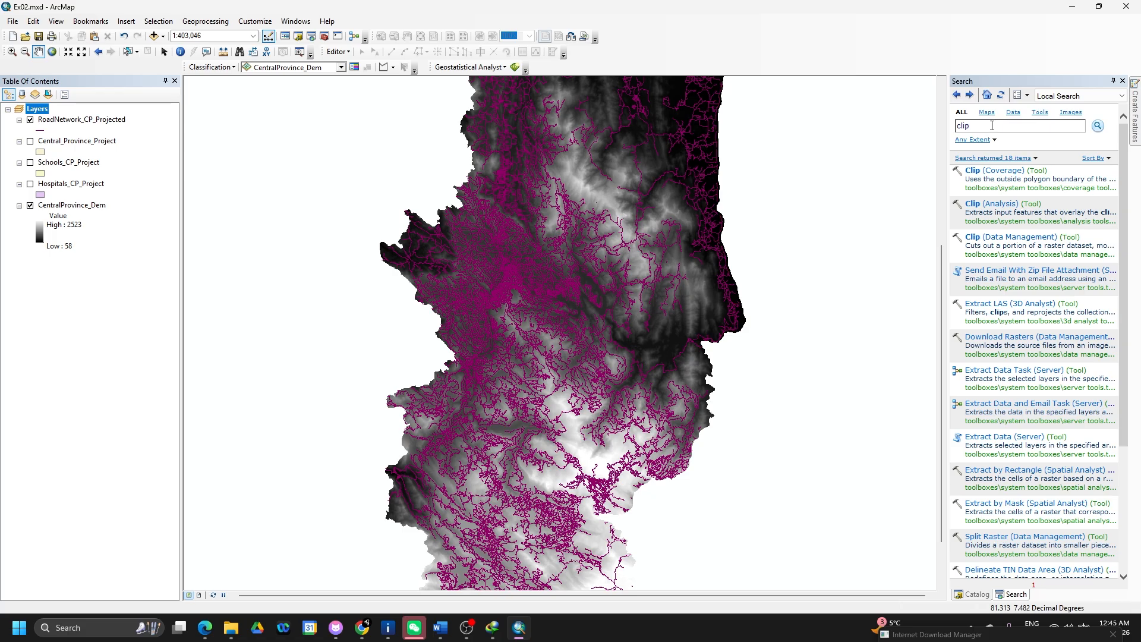
- Search for 'slope' and open the Slope (Spatial Analyst) tool
double_click(964, 126)
text(slope)
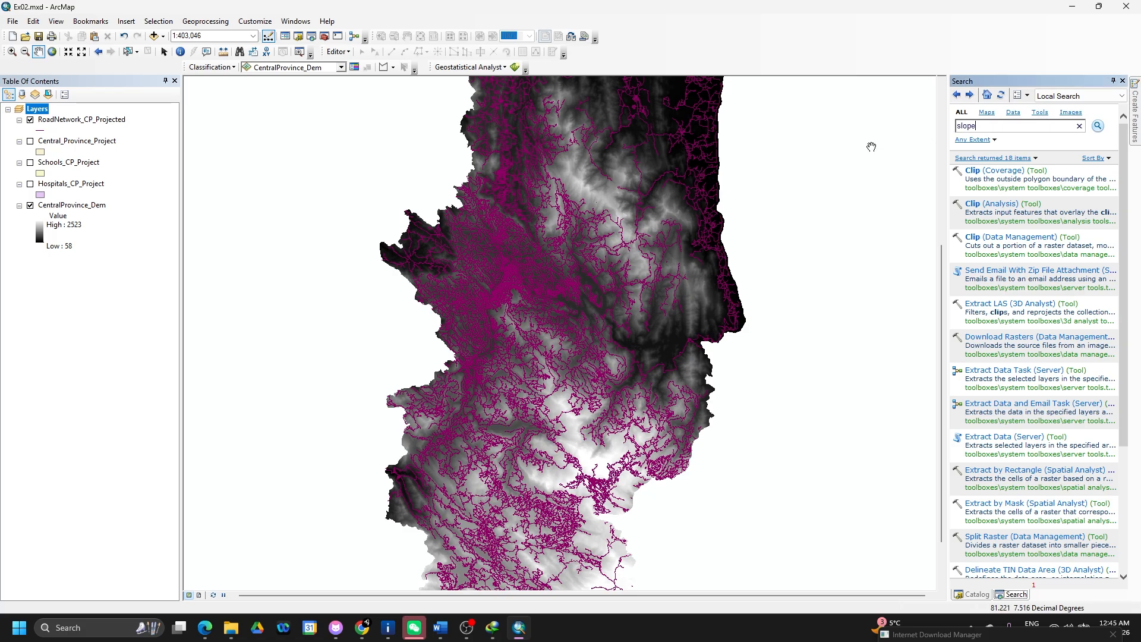
key(Return)
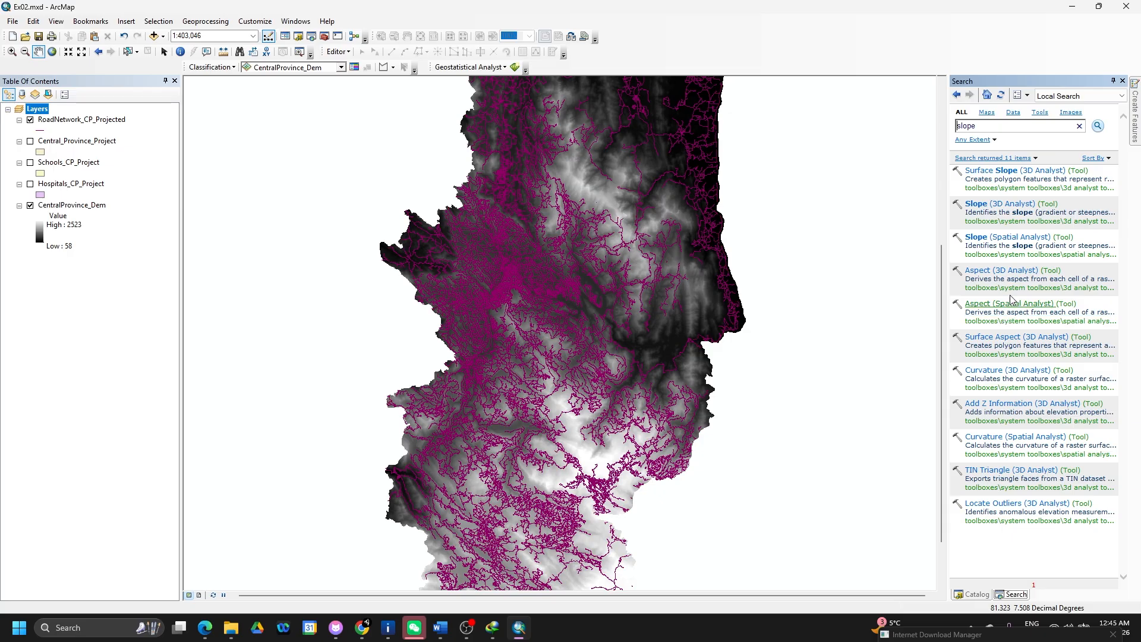
click(1014, 245)
click(1011, 238)
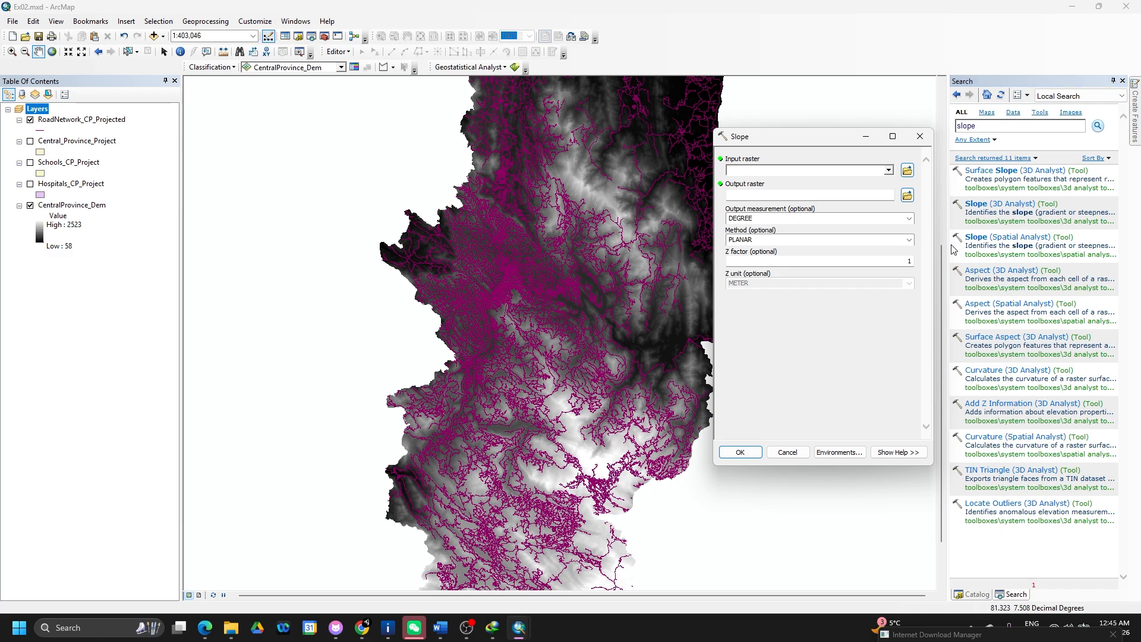
key(super+shift+s)
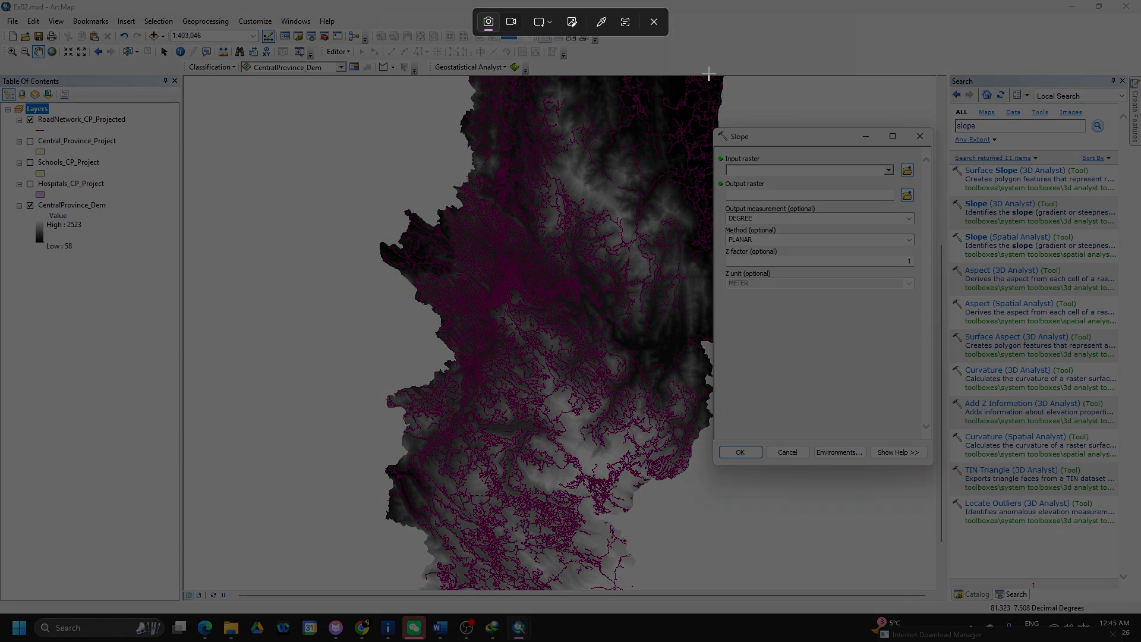
- Paste the Slope tool snip below the Preparation of Binary Factor Maps heading and shrink it slightly
drag(710, 74, 1140, 493)
key(alt+Tab)
key(alt+Tab)
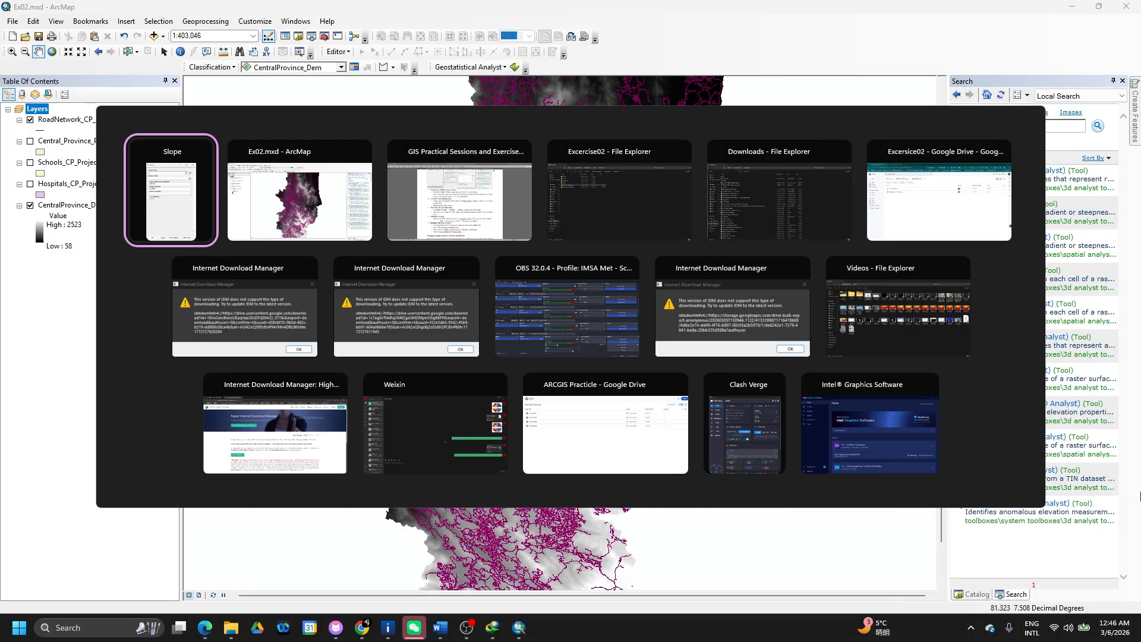
key(alt+Tab)
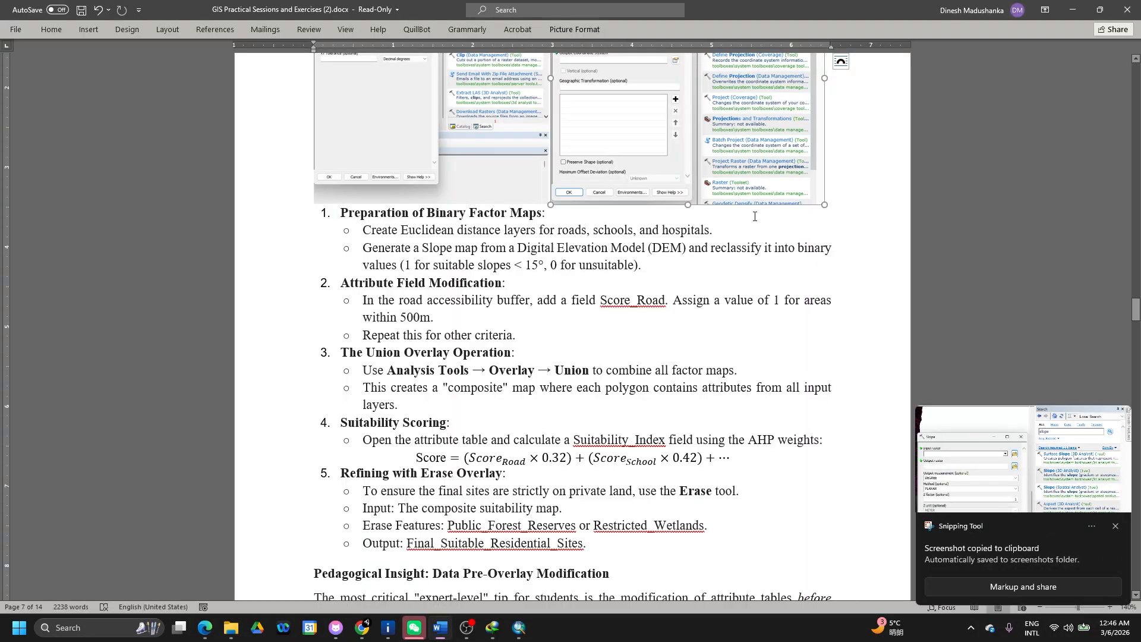
drag(755, 216, 617, 218)
key(Return)
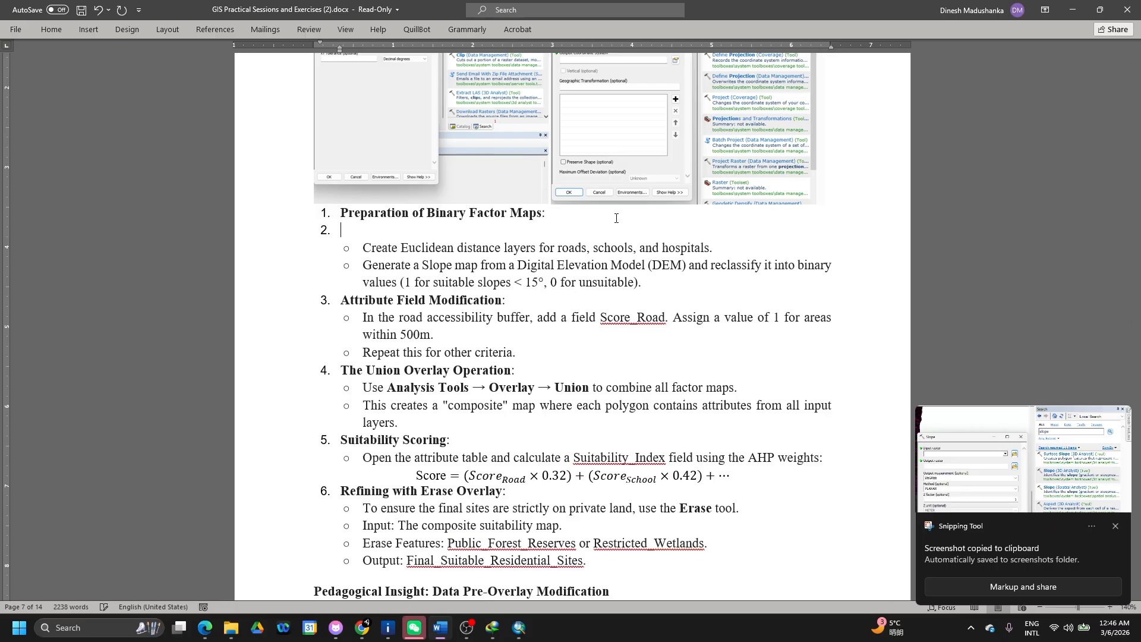
key(BackSpace)
key(ctrl+v)
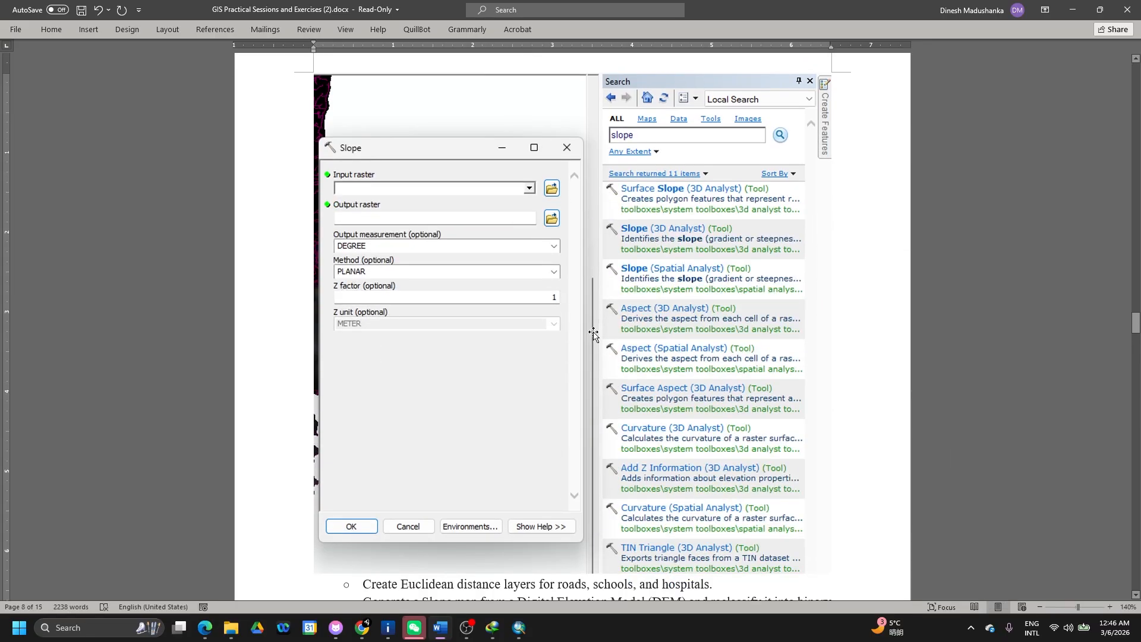
click(656, 351)
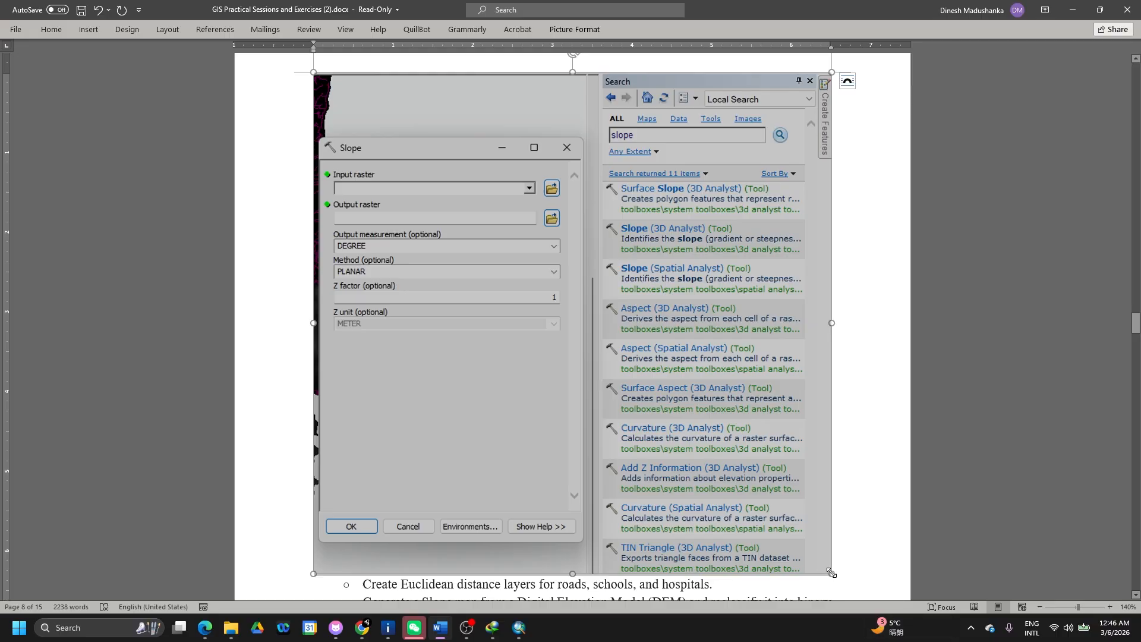
drag(831, 573, 532, 253)
key(alt+Tab)
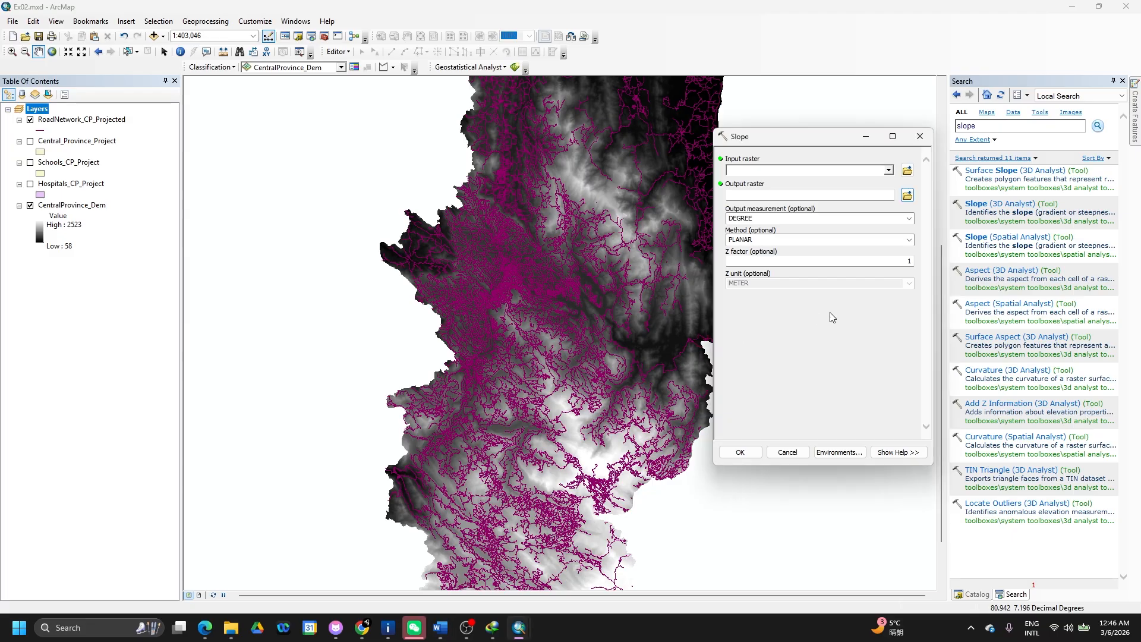
- Compute slope in DEGREE from CentralProvince_Dem, saving the output raster as Slope_CP
click(889, 171)
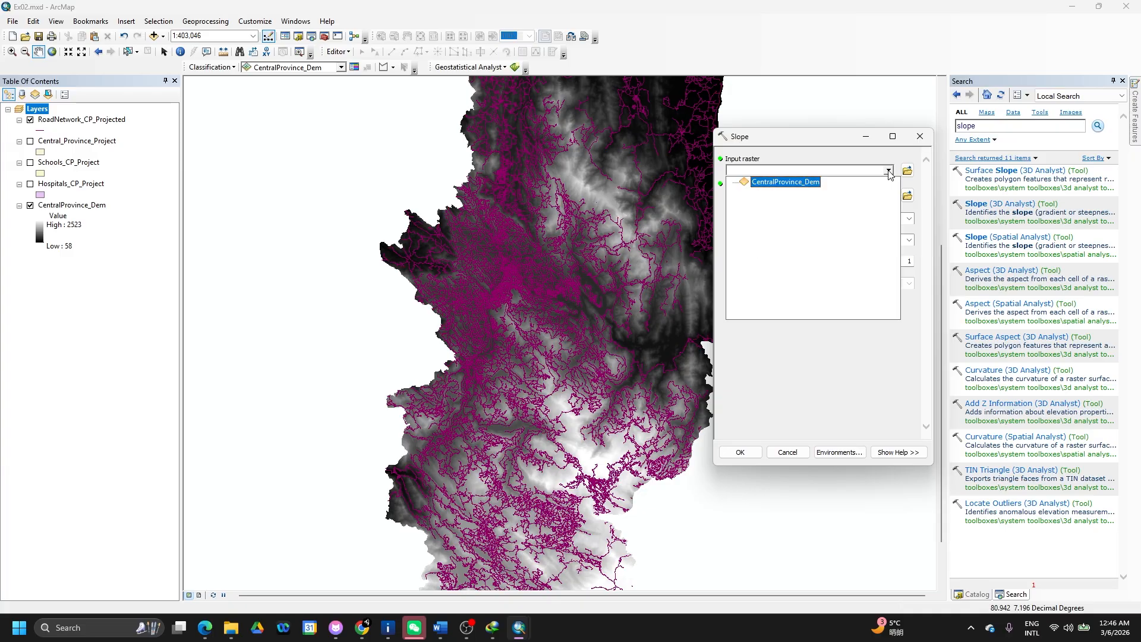
click(819, 184)
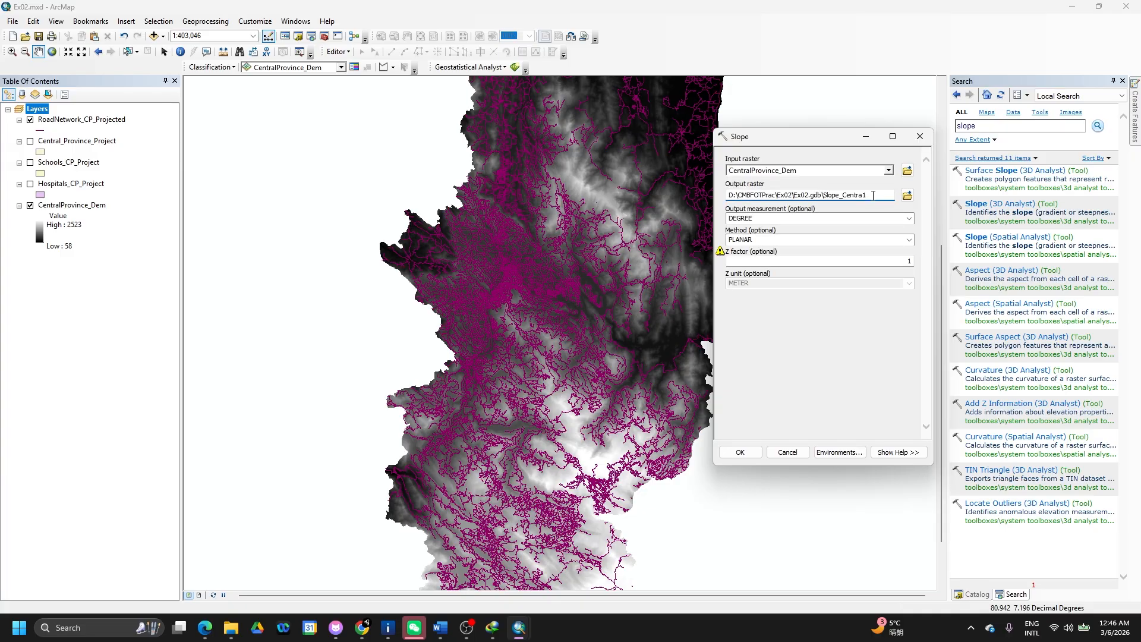
drag(868, 195, 842, 198)
text(CP)
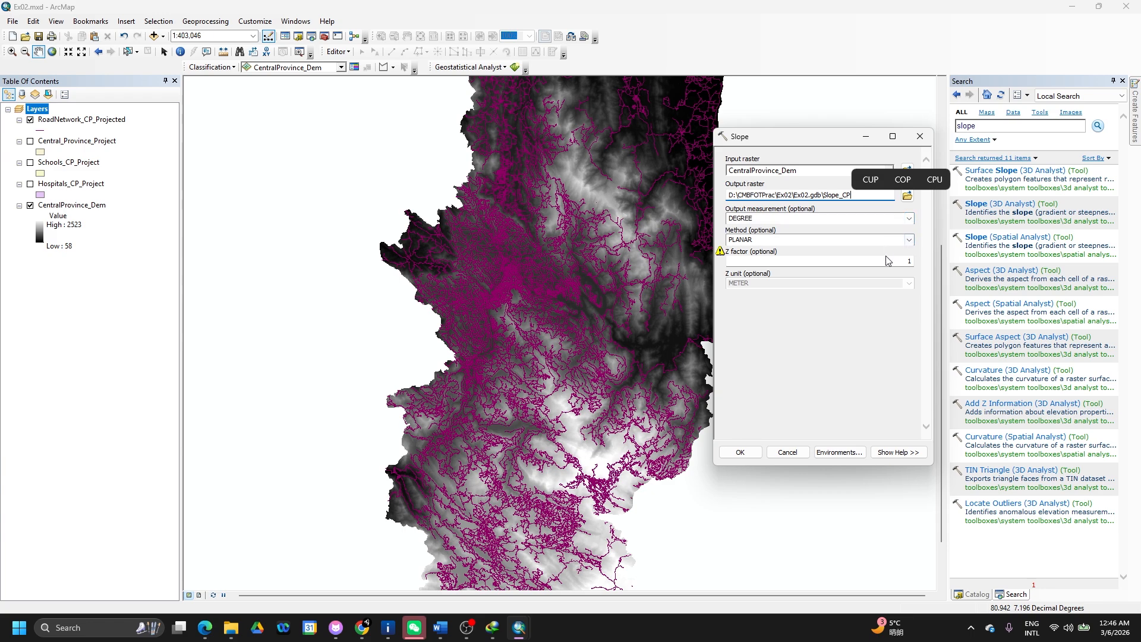
click(837, 326)
click(910, 219)
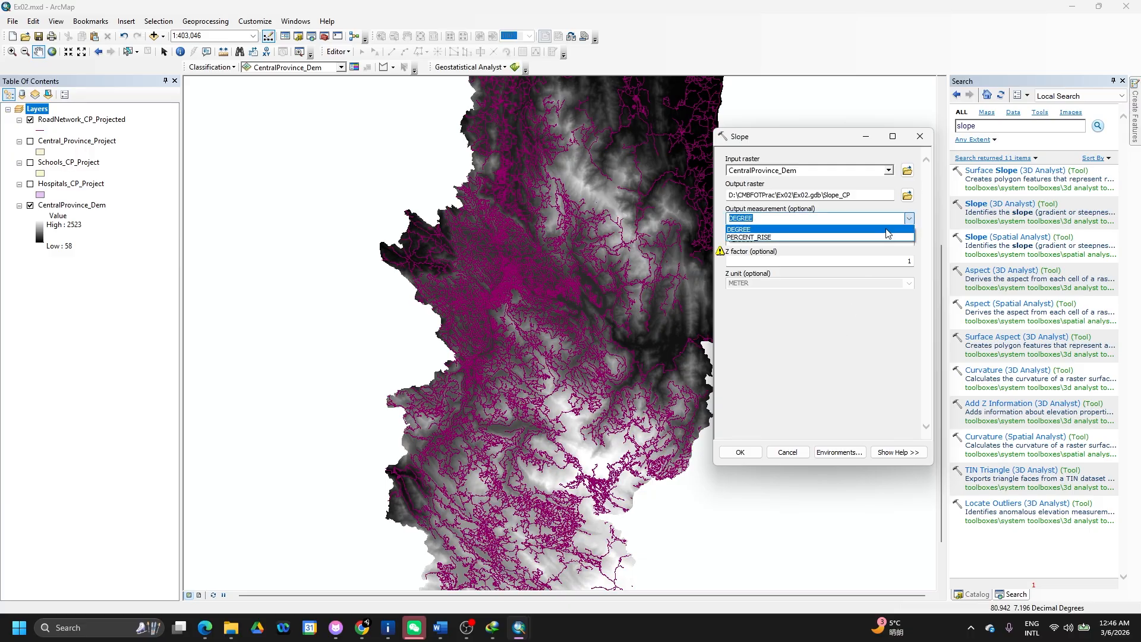
click(886, 230)
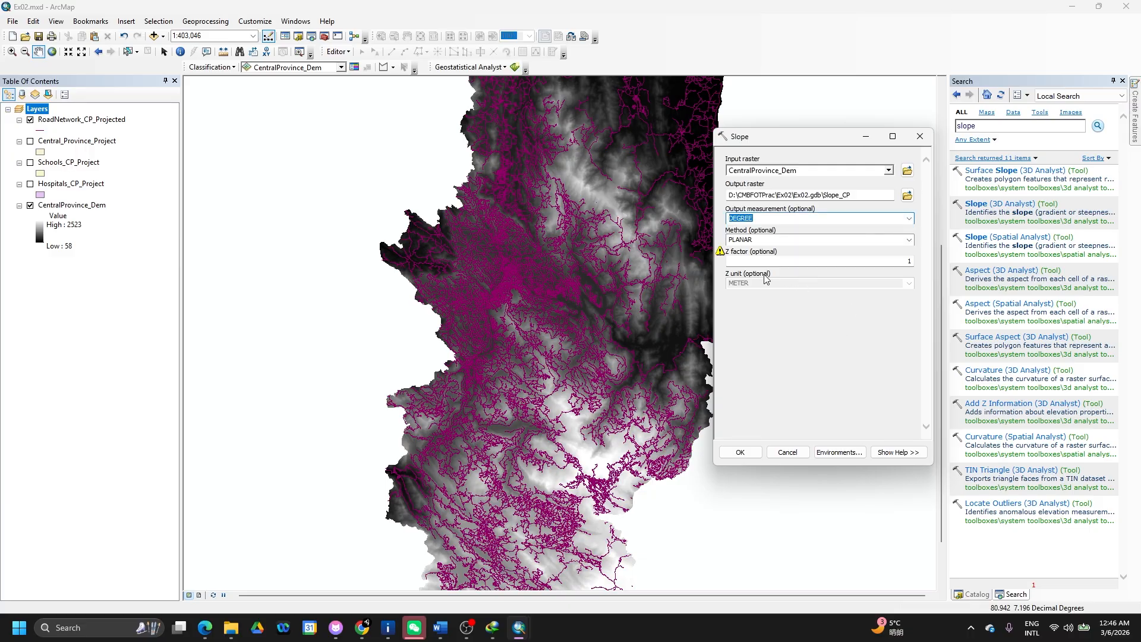
click(751, 321)
click(741, 452)
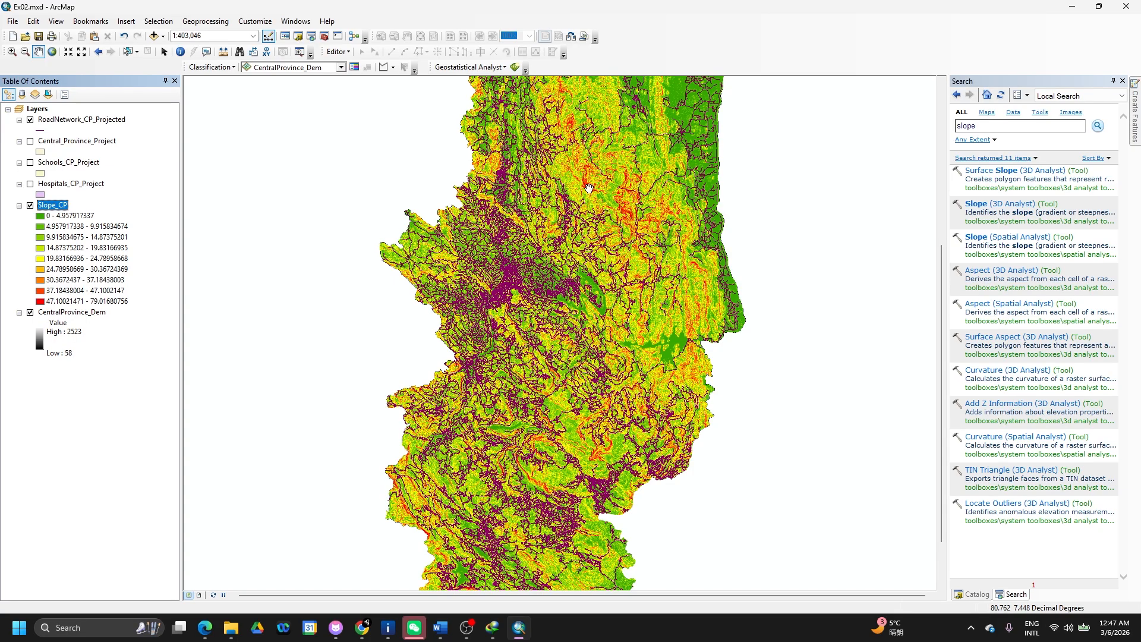
- Remove the CentralProvince_Dem layer from the map and hide the road network layer
click(96, 312)
right_click(96, 312)
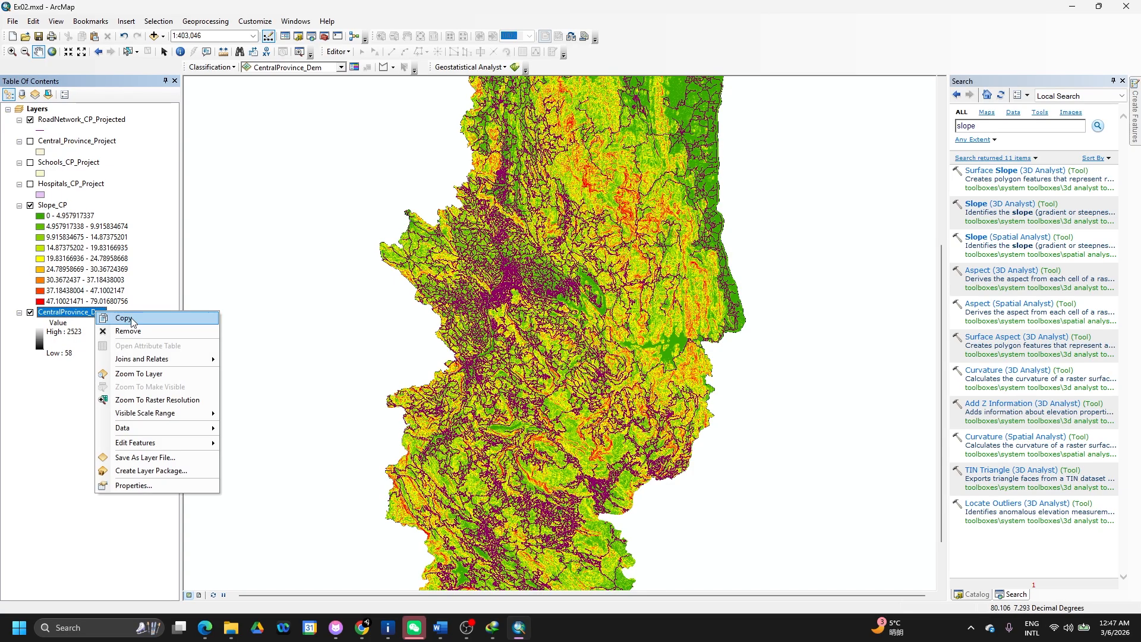
click(129, 331)
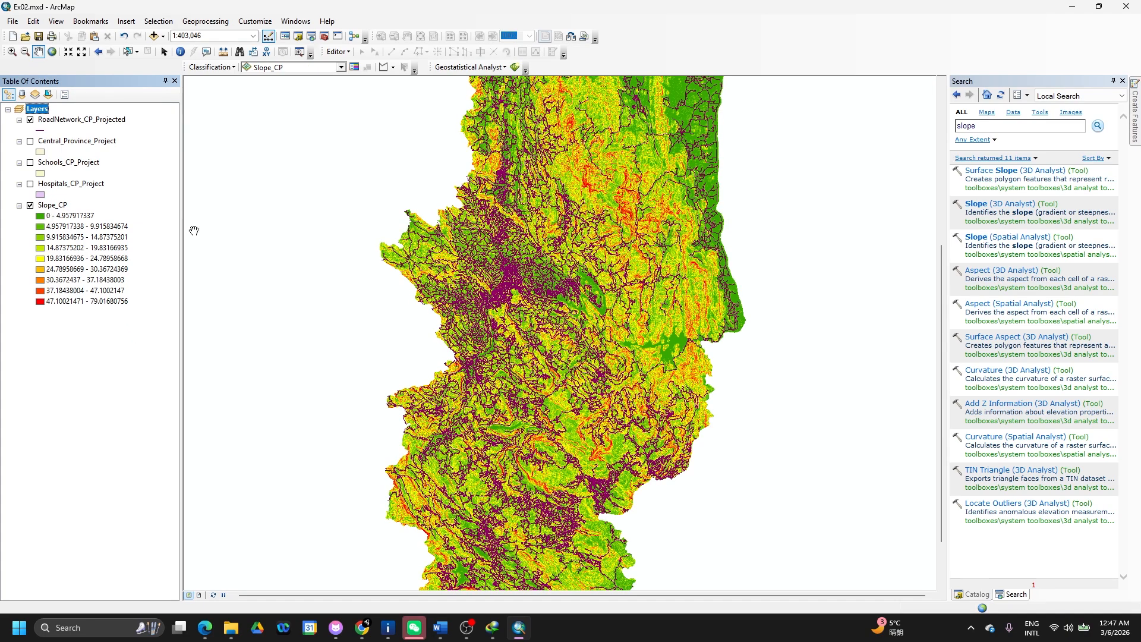
click(31, 121)
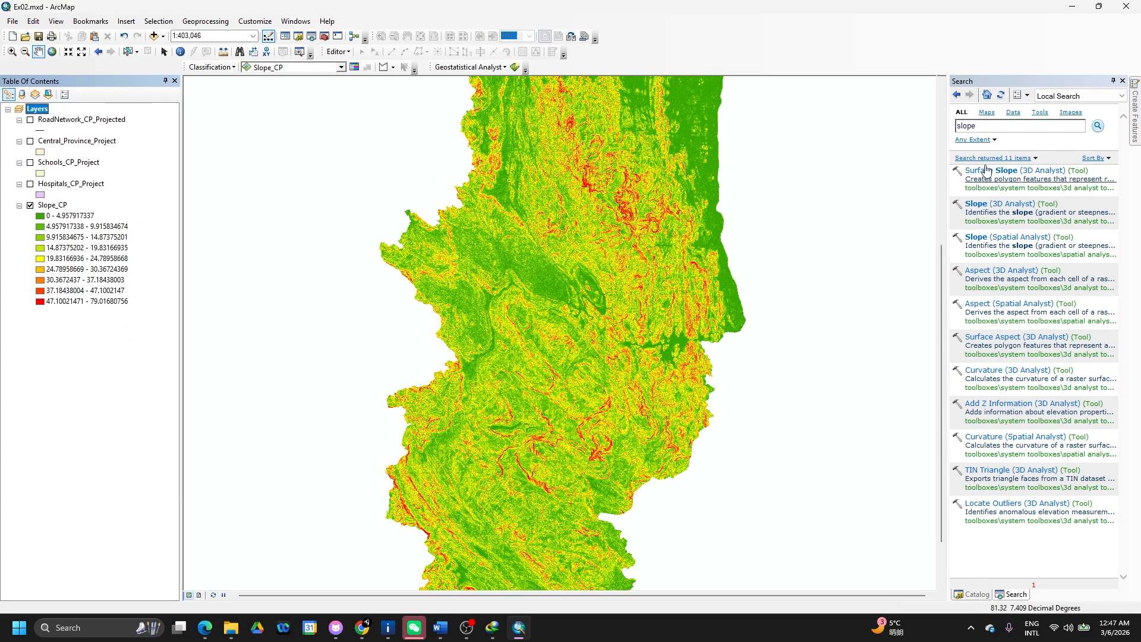
- Replace the slope search term with 'reclassi' and search the tools
drag(1027, 125, 884, 127)
text(re)
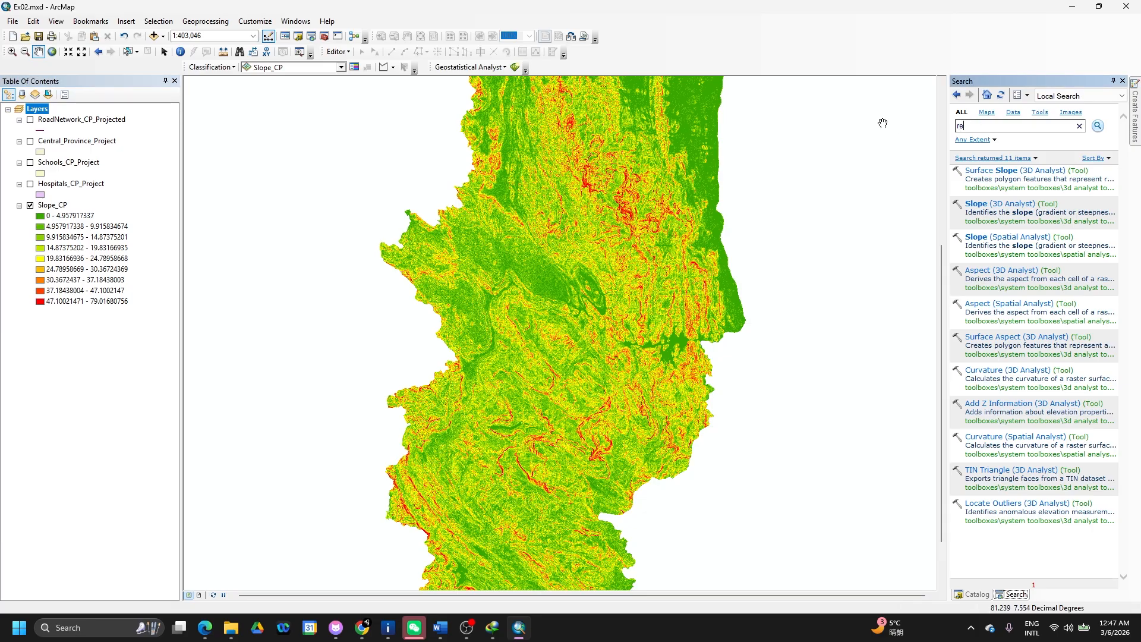
text(classi)
key(Return)
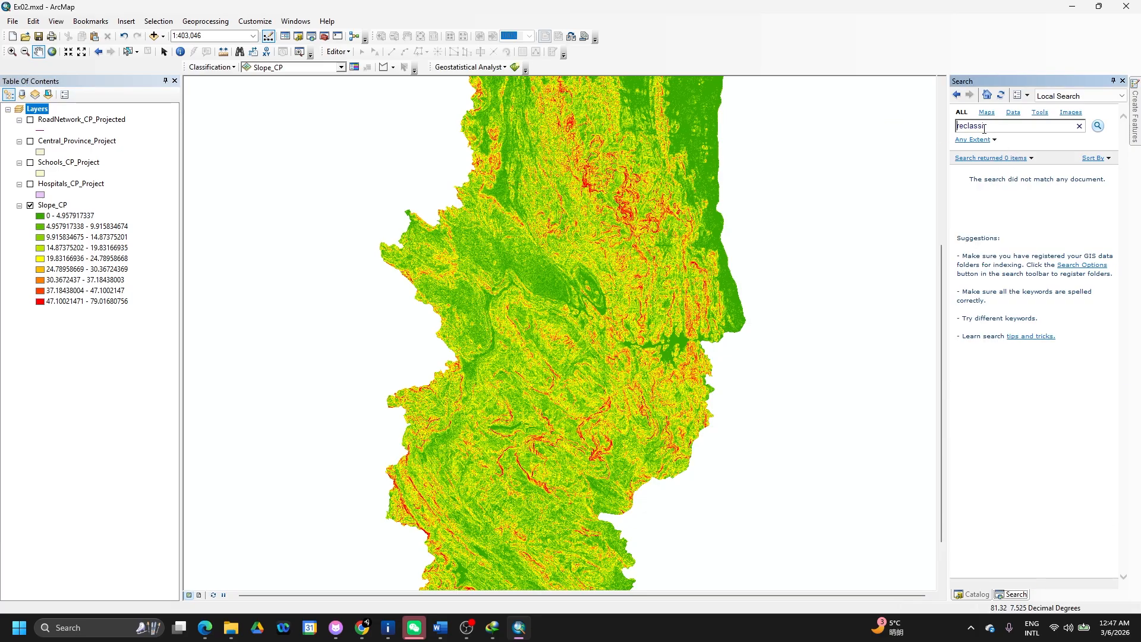
key(BackSpace)
key(BackSpace)
- Search again for 'reclass' and open Reclassify (Spatial Analyst) from the results
key(BackSpace)
key(BackSpace)
key(BackSpace)
key(BackSpace)
key(BackSpace)
text(c)
click(969, 595)
click(1001, 595)
key(BackSpace)
key(BackSpace)
key(BackSpace)
key(BackSpace)
key(BackSpace)
key(BackSpace)
text(re)
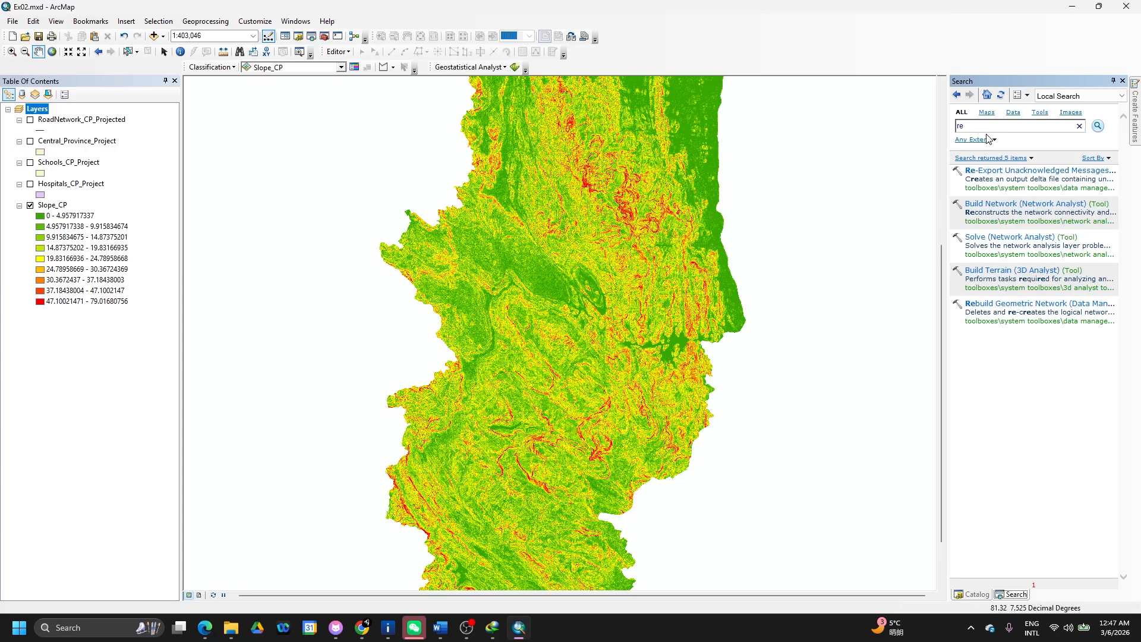
key(BackSpace)
key(BackSpace)
text(class)
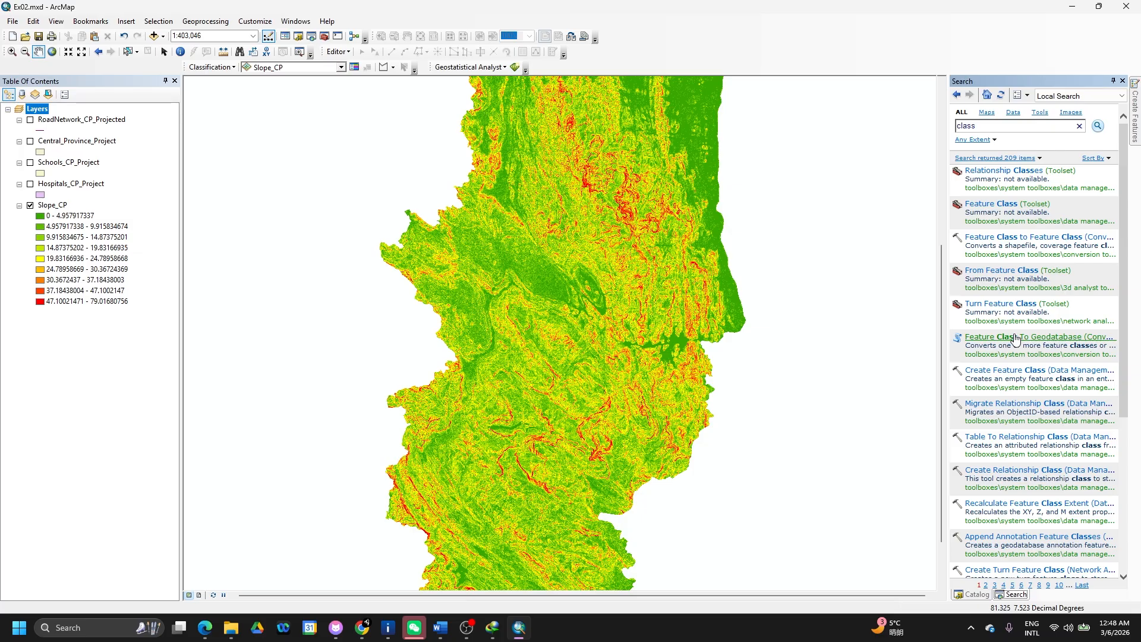
text(re)
key(Return)
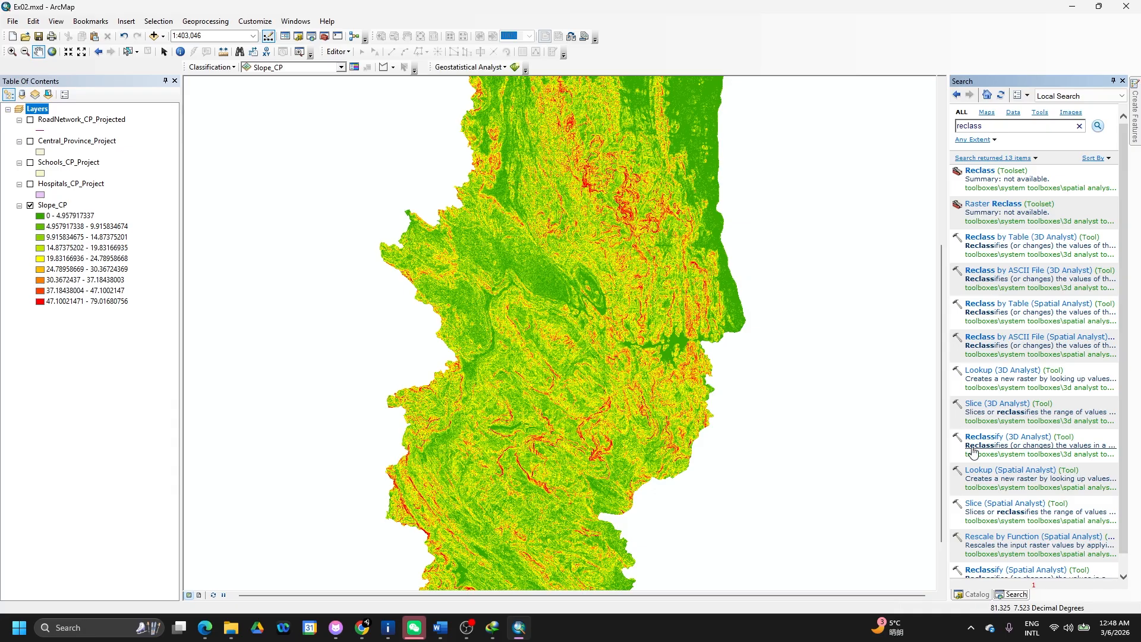
scroll(981, 454, down, 1)
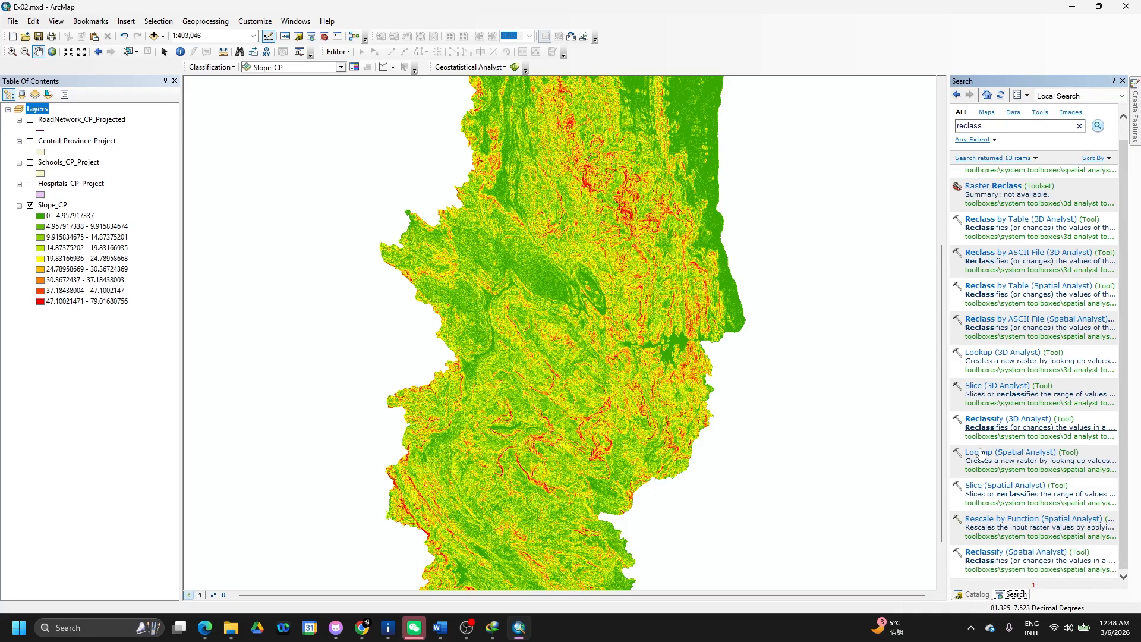
click(987, 553)
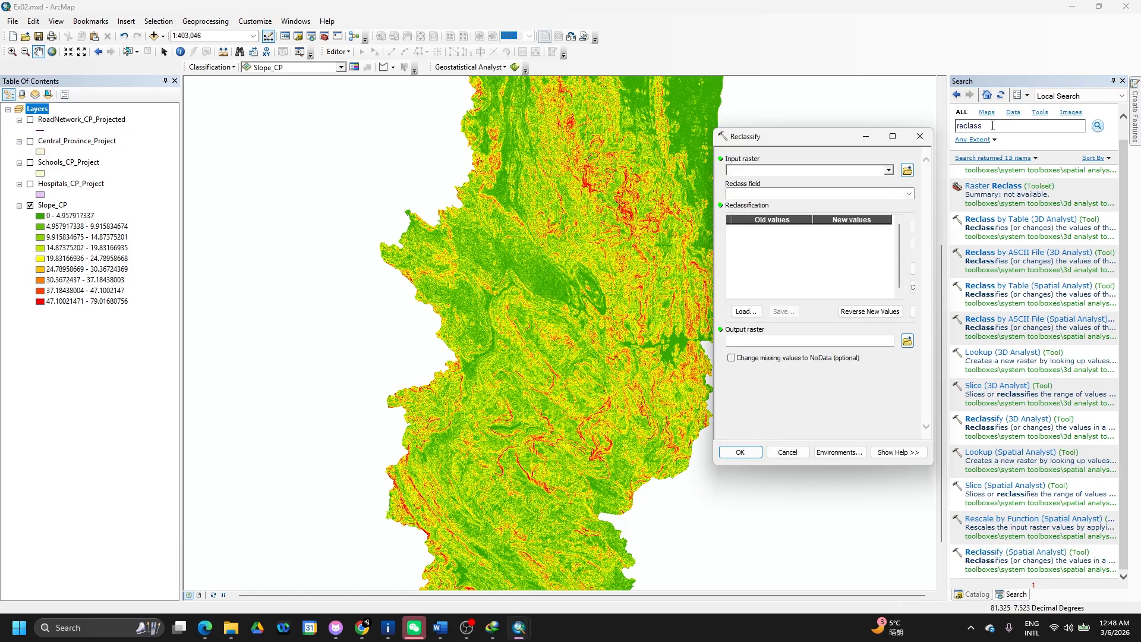
- Choose Slope_CP as the input raster and widen the Reclassify dialog
click(888, 171)
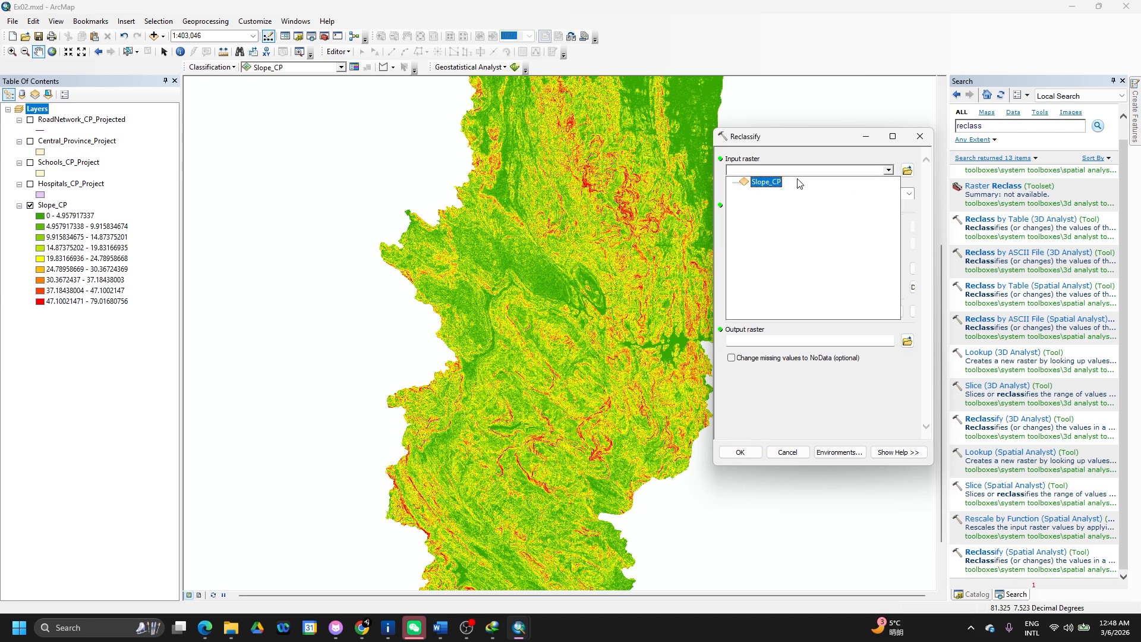
click(768, 182)
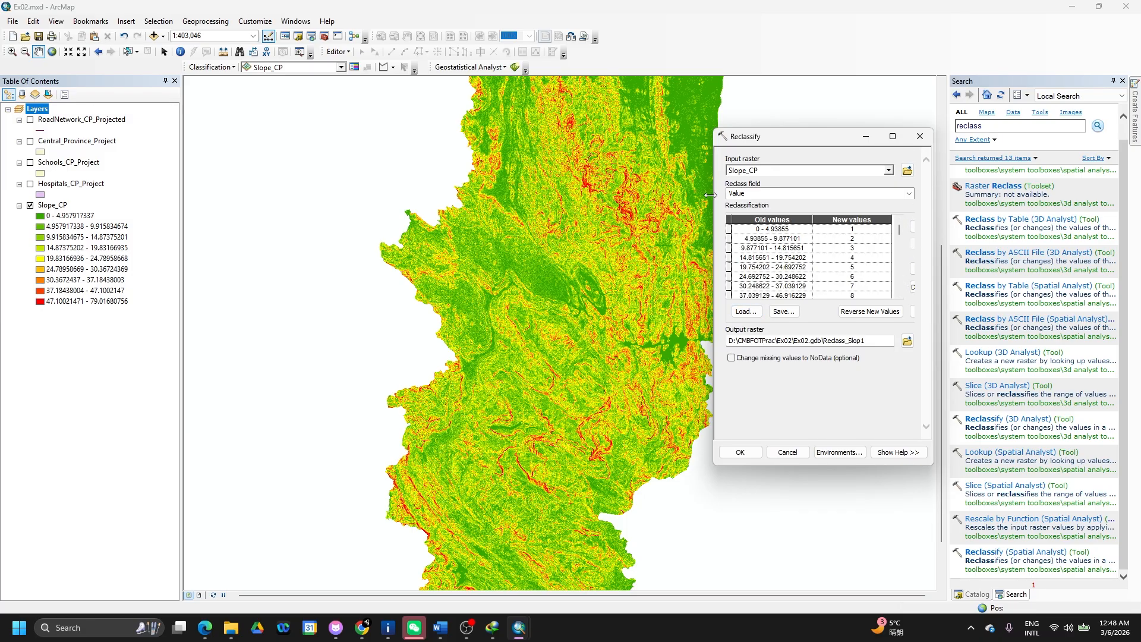
drag(710, 195, 566, 195)
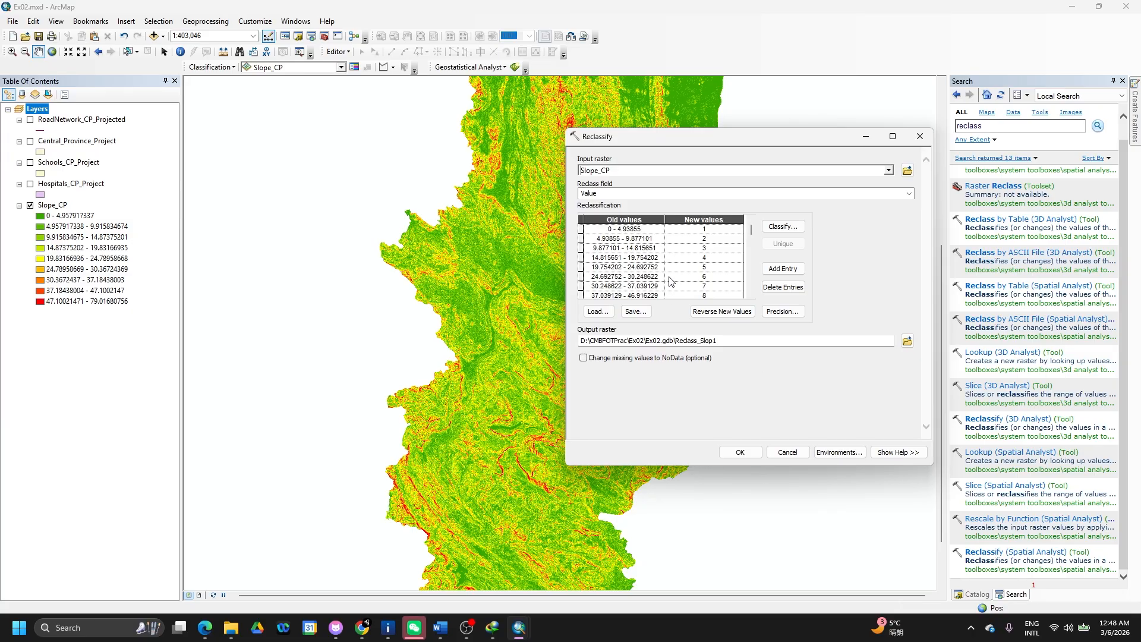
- Change the first old-value range to 0 - 15 and add another class row
click(652, 230)
double_click(652, 230)
text(15)
click(717, 230)
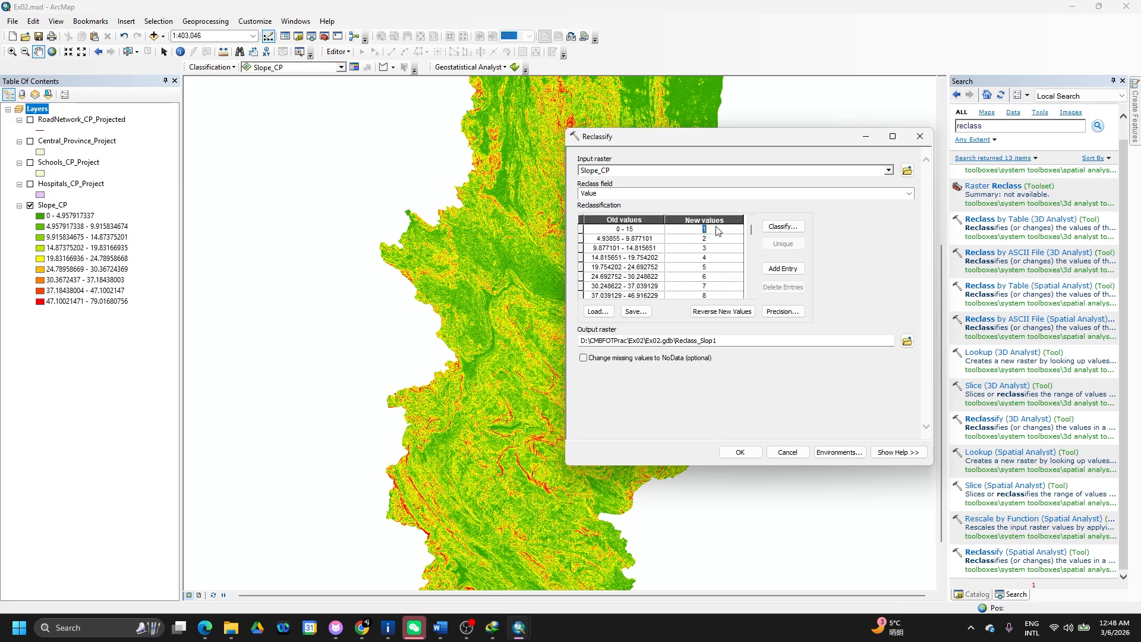
click(600, 240)
click(620, 239)
click(621, 286)
click(610, 286)
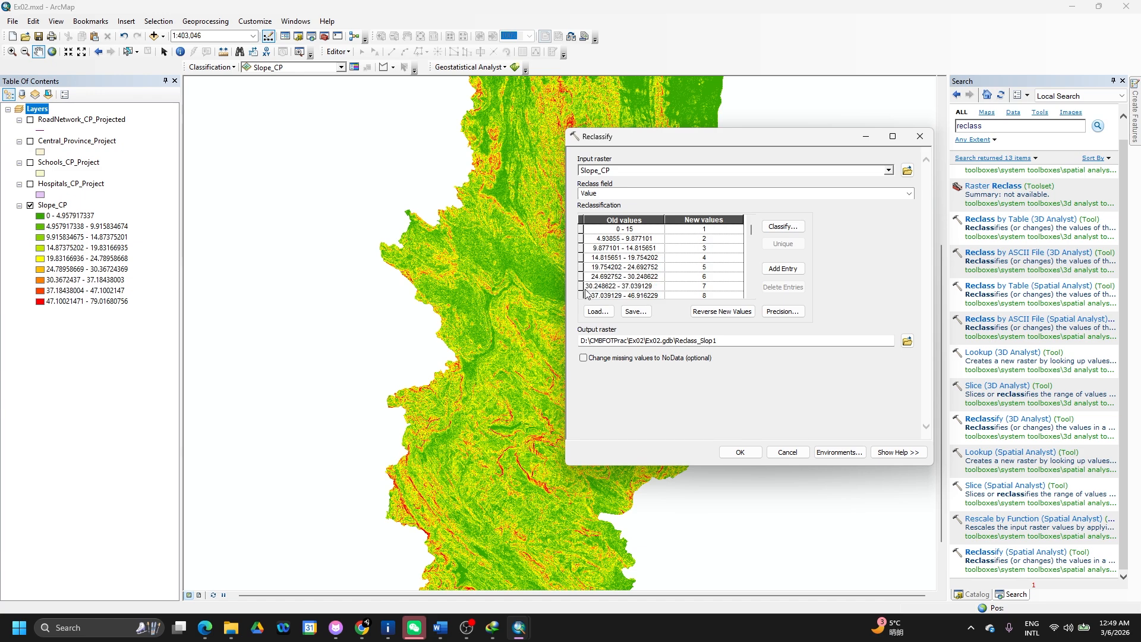
click(581, 294)
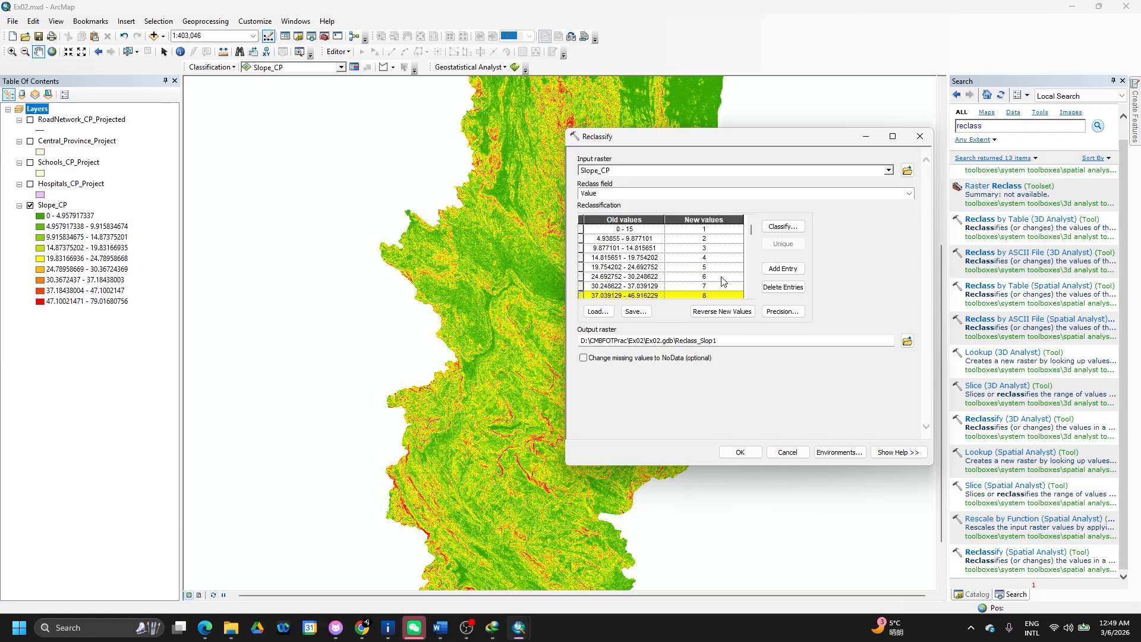
click(764, 286)
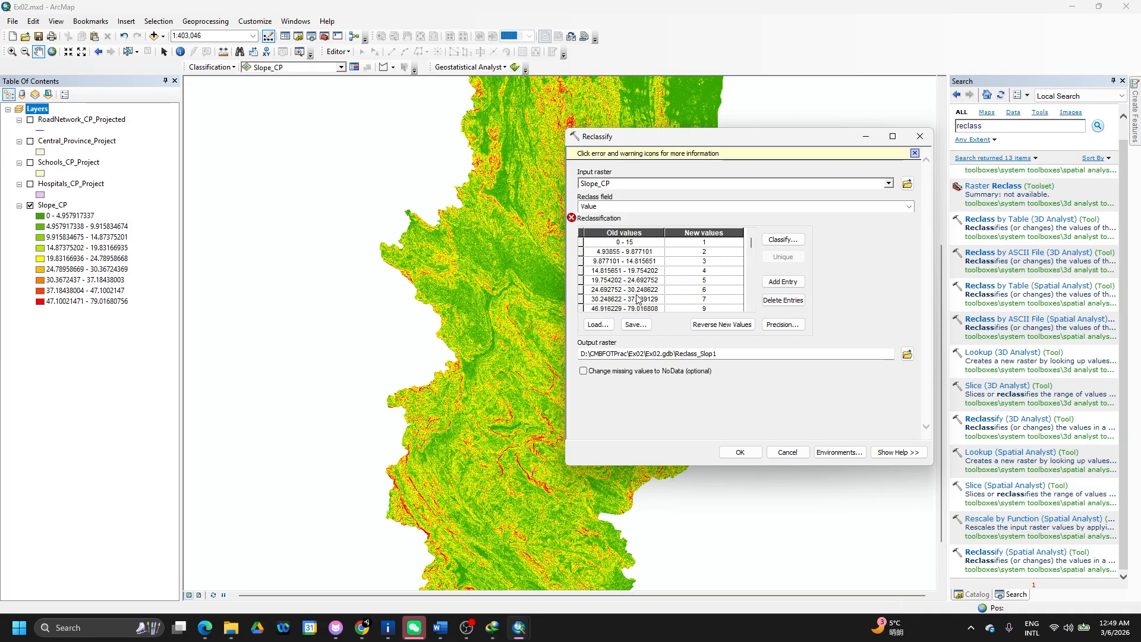
- Try deleting the 46.916229 - 79.016808 row, dismiss the remap error, and cancel Load
click(582, 307)
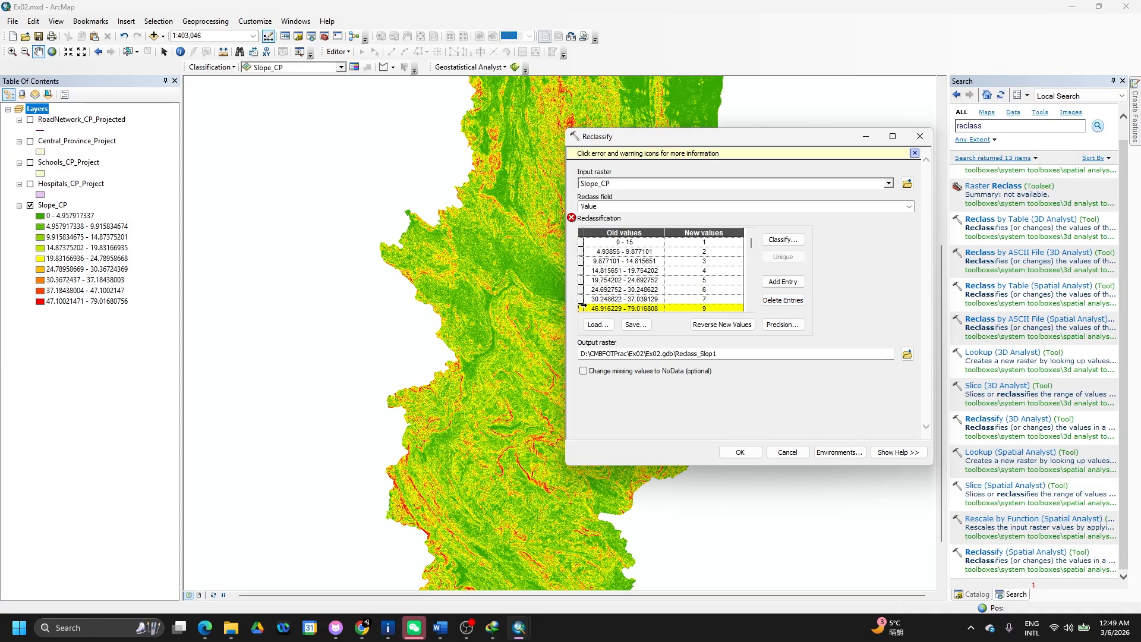
click(783, 300)
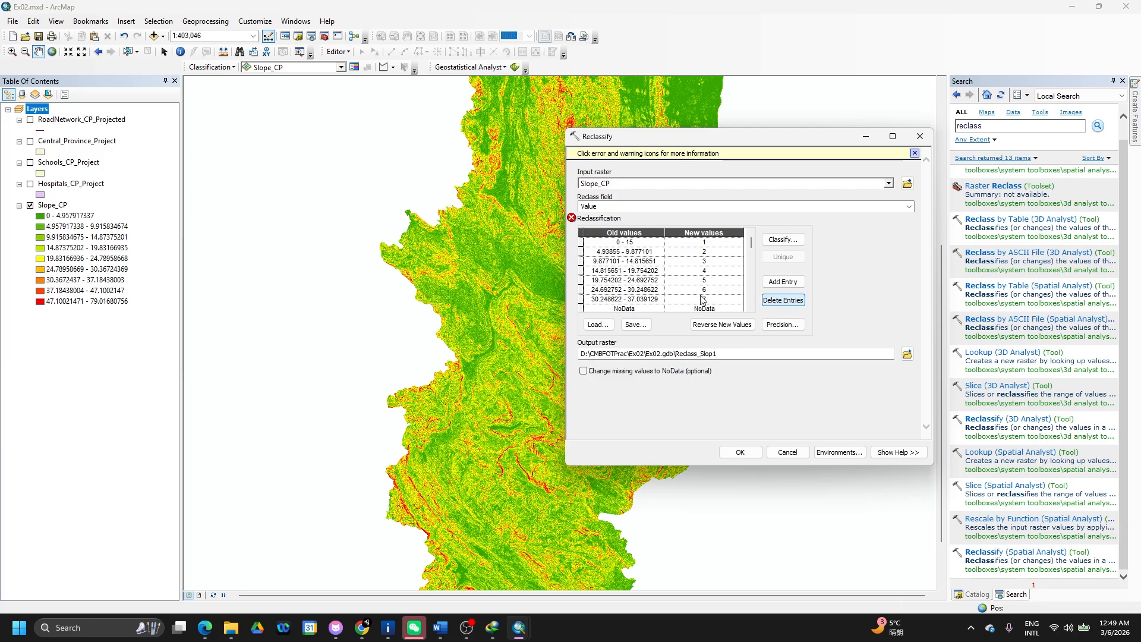
click(577, 298)
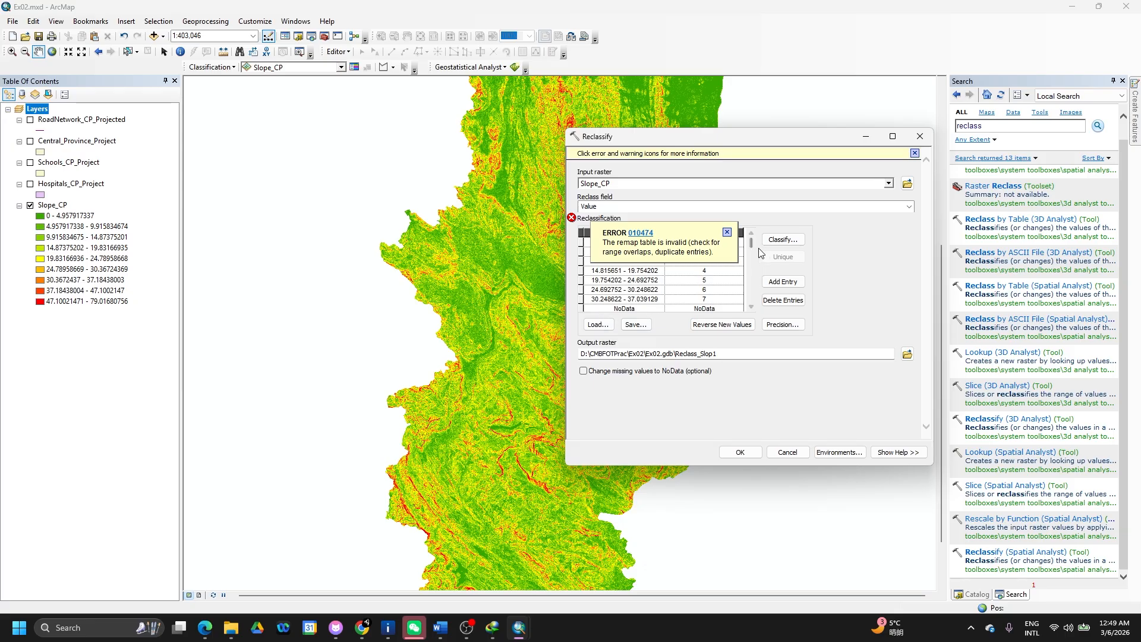
click(727, 232)
click(599, 310)
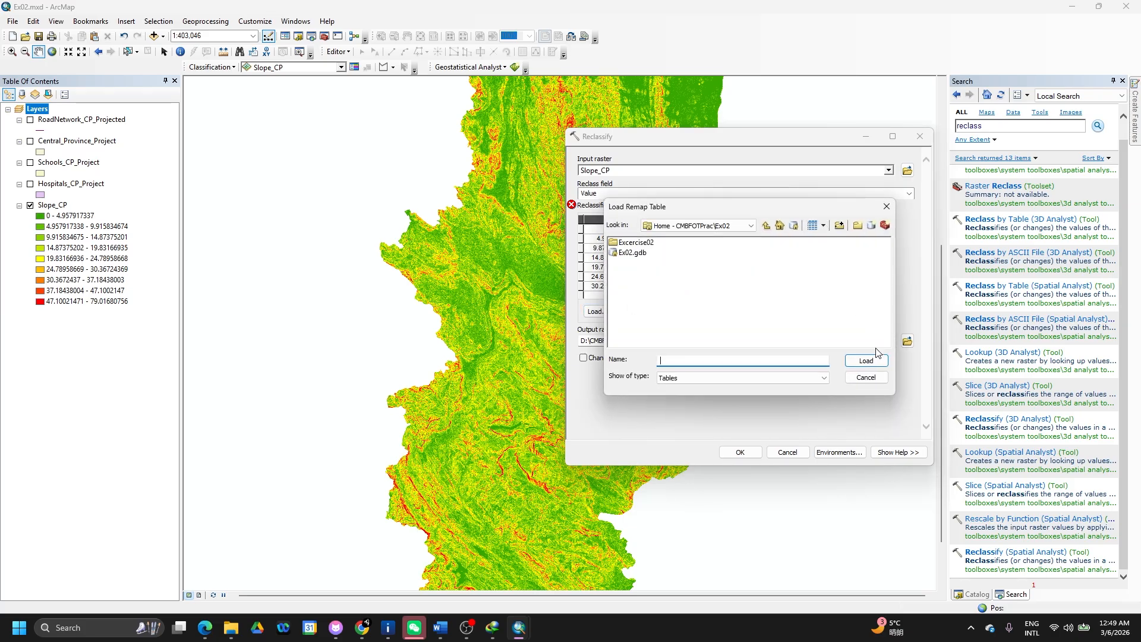
click(866, 377)
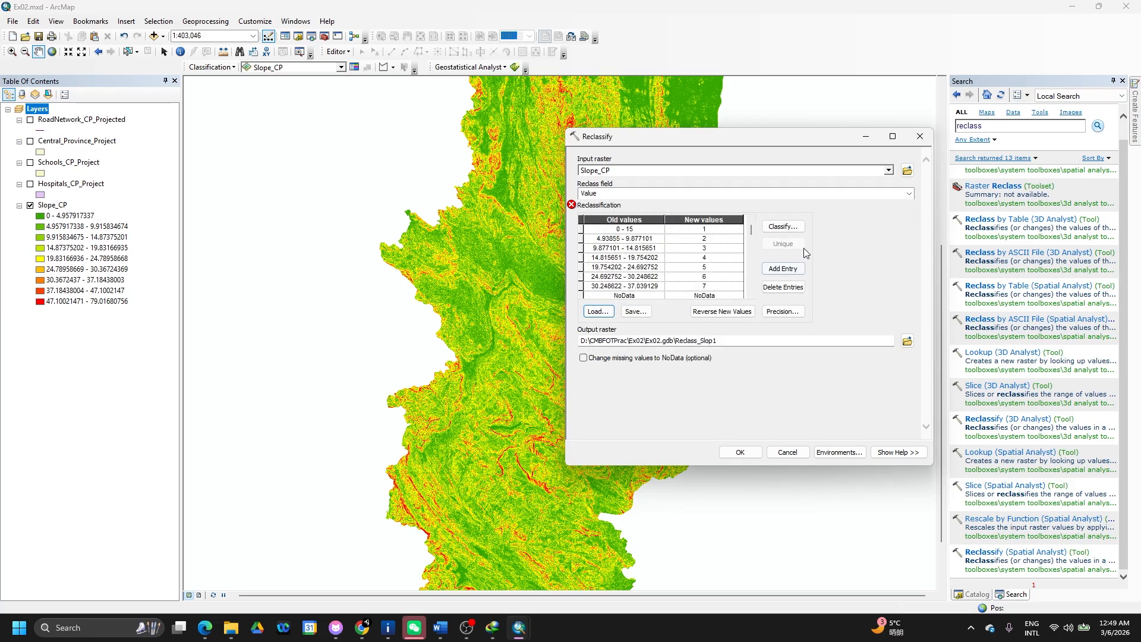
- Keep Value as the reclass field and enter 15-90 as the second old-value range
click(909, 194)
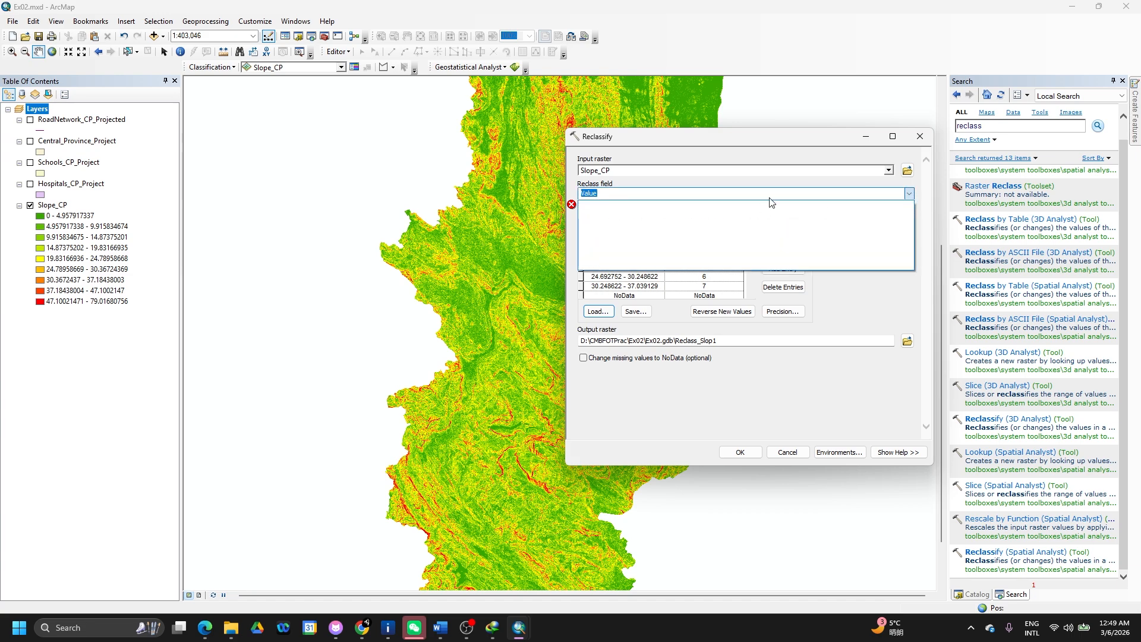
click(802, 181)
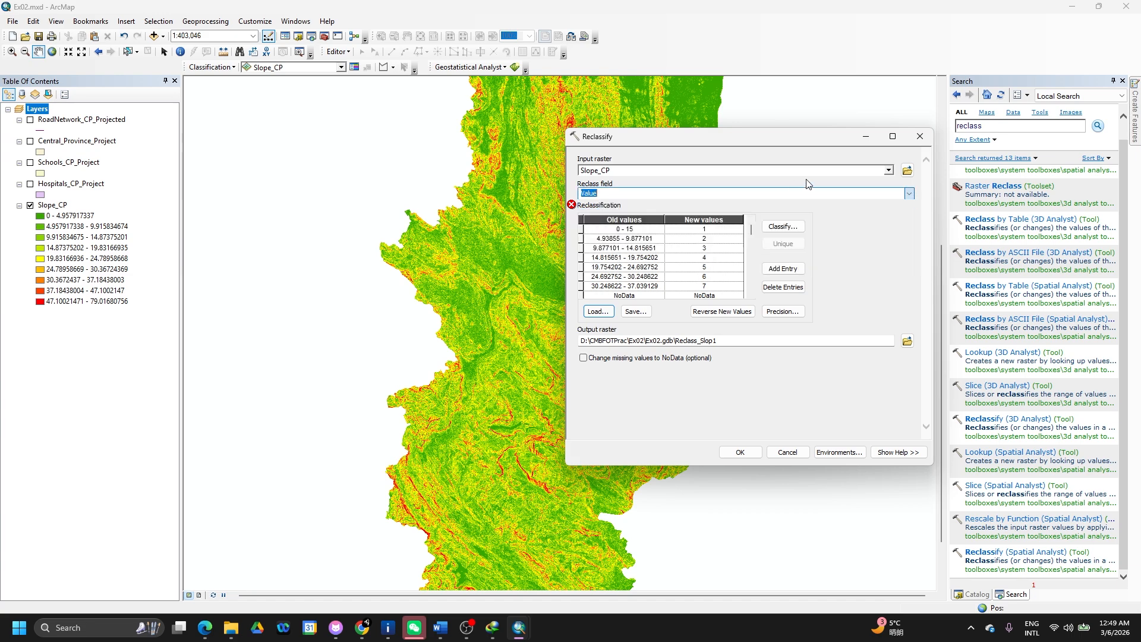
click(645, 238)
click(656, 238)
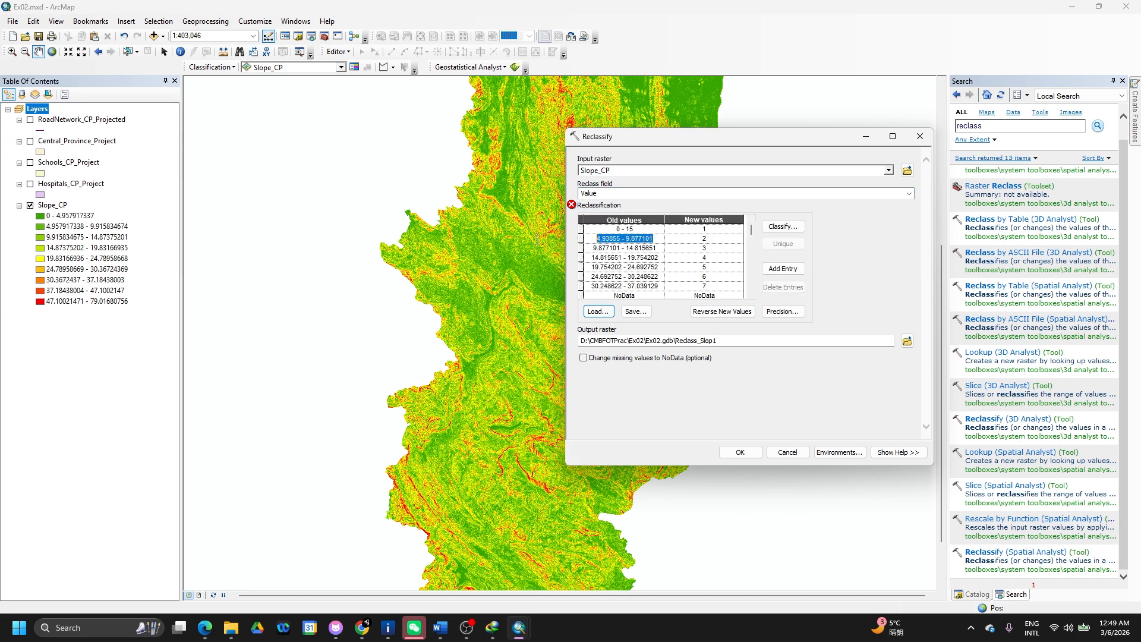
text(15)
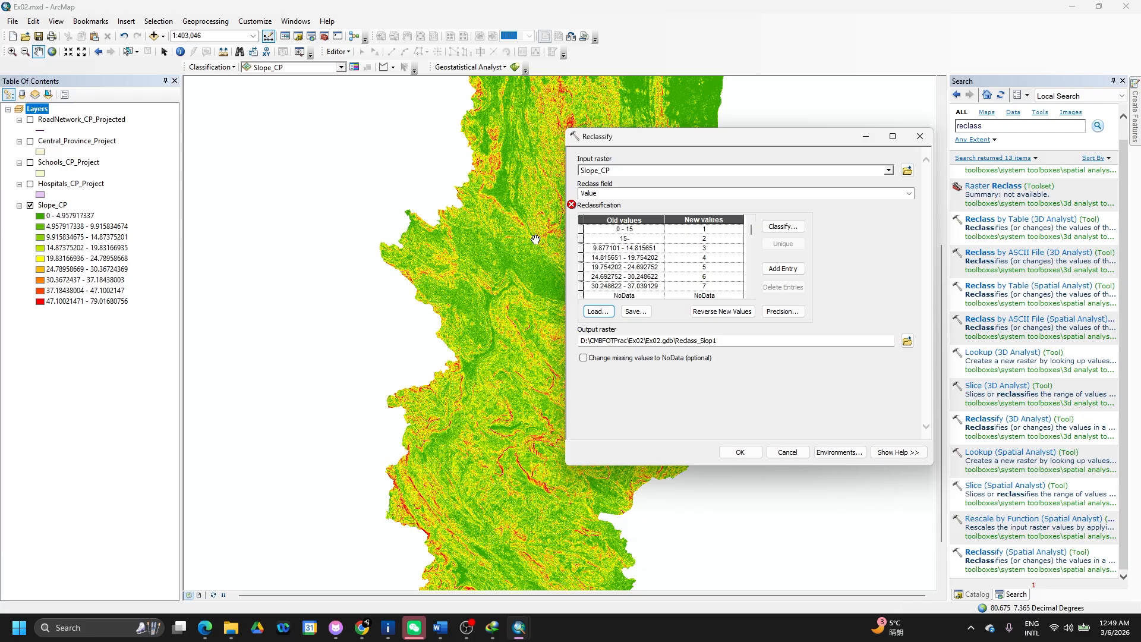
text(-90)
click(703, 239)
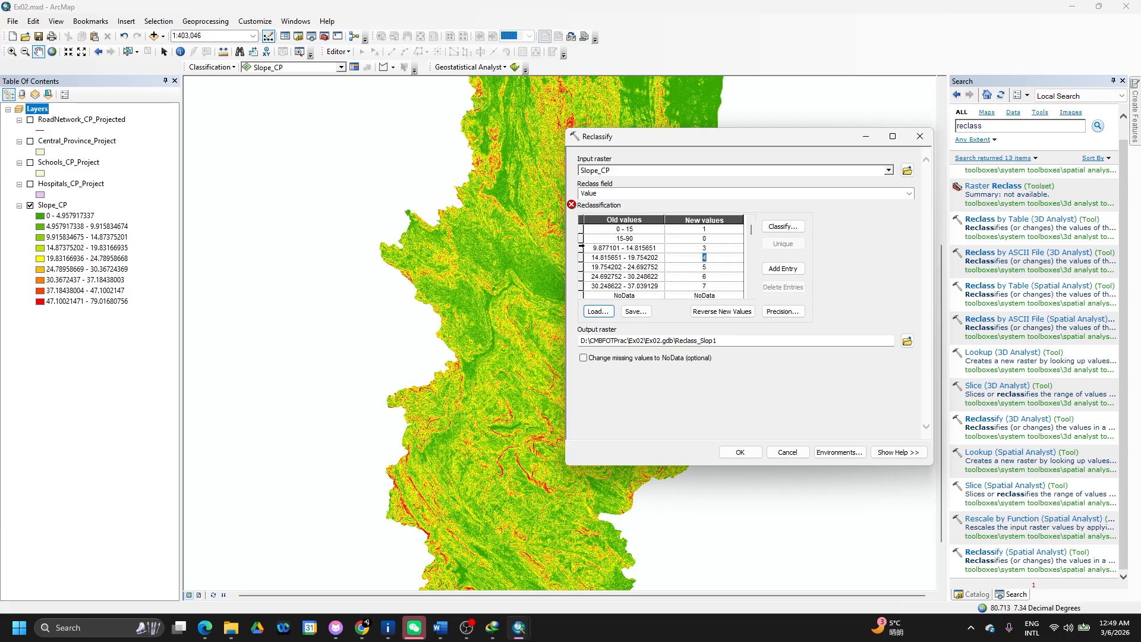
- Delete the 9.877101 - 14.815651 row, dismiss the format error, and add an empty row
click(582, 249)
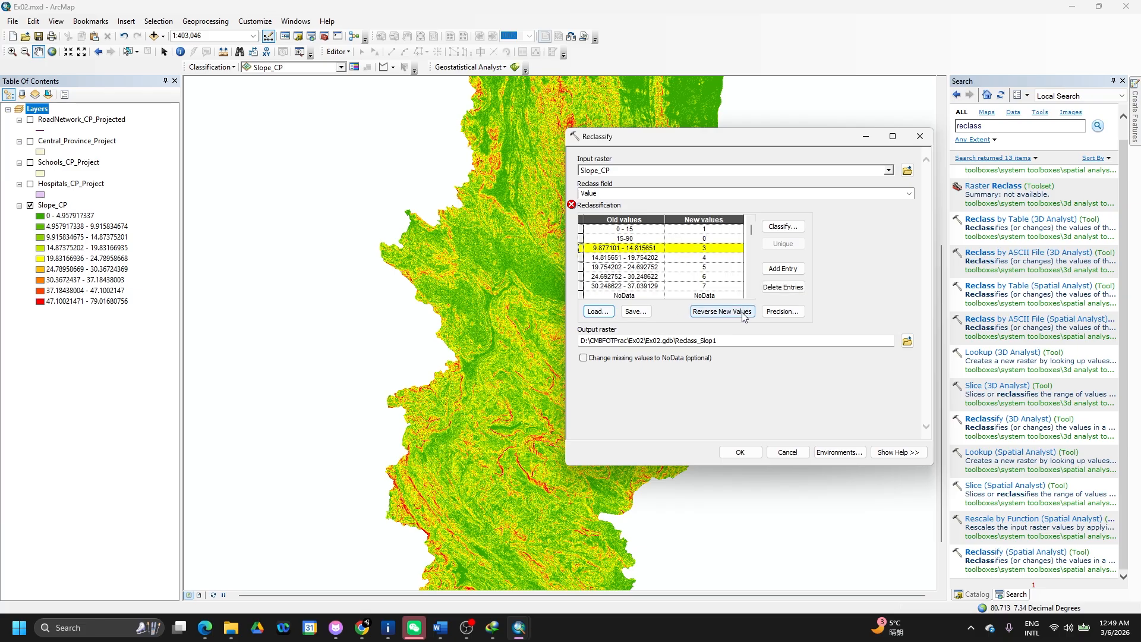
click(784, 287)
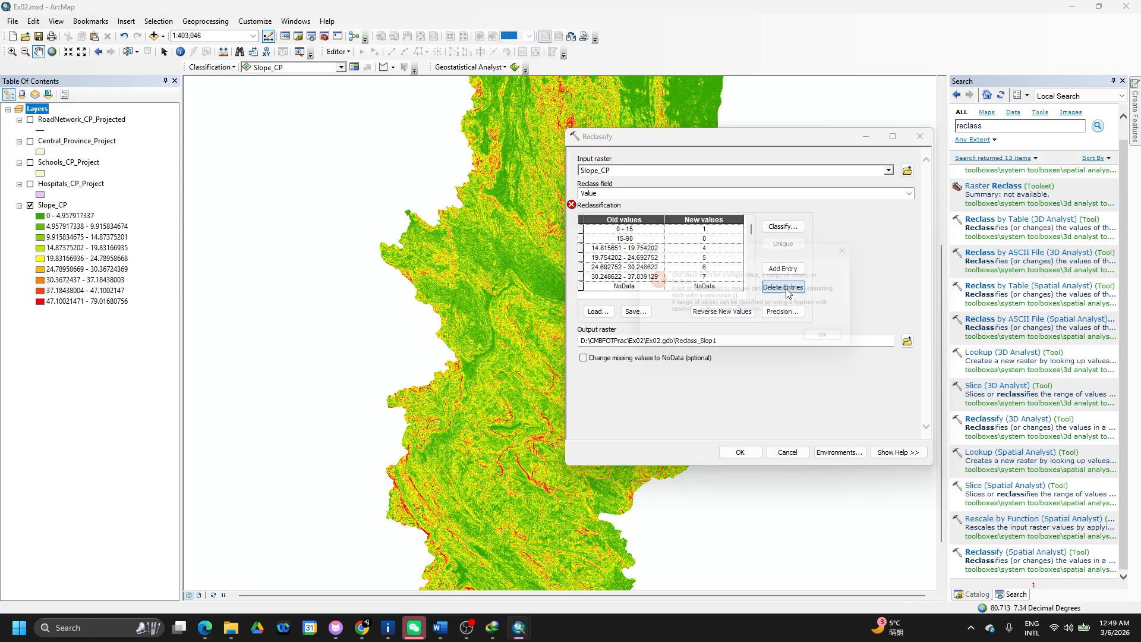
click(828, 341)
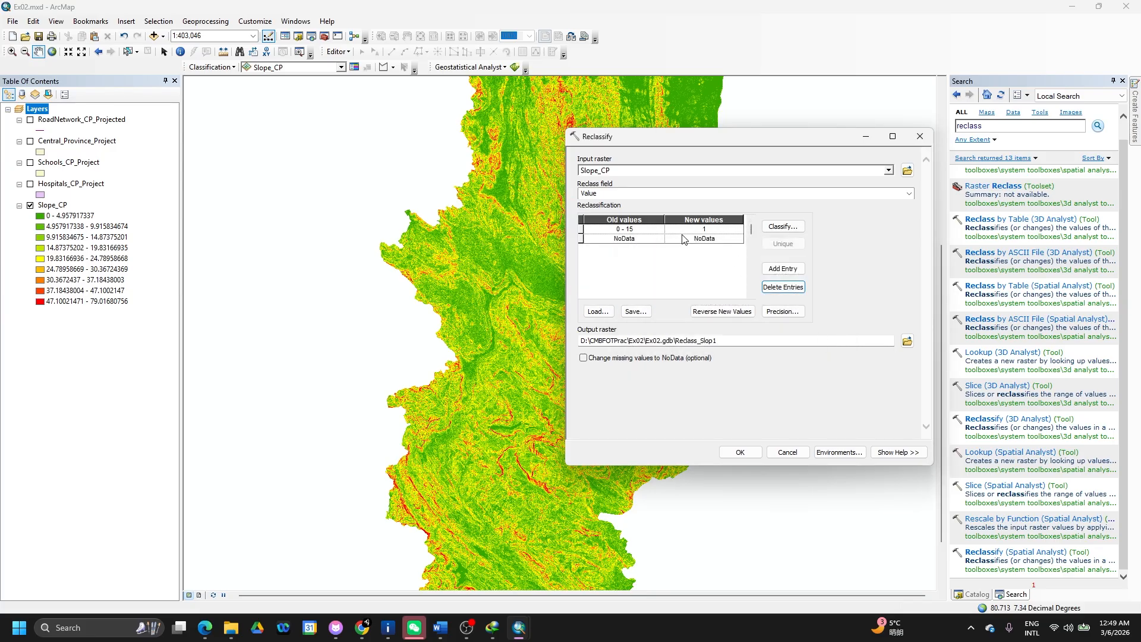
click(781, 268)
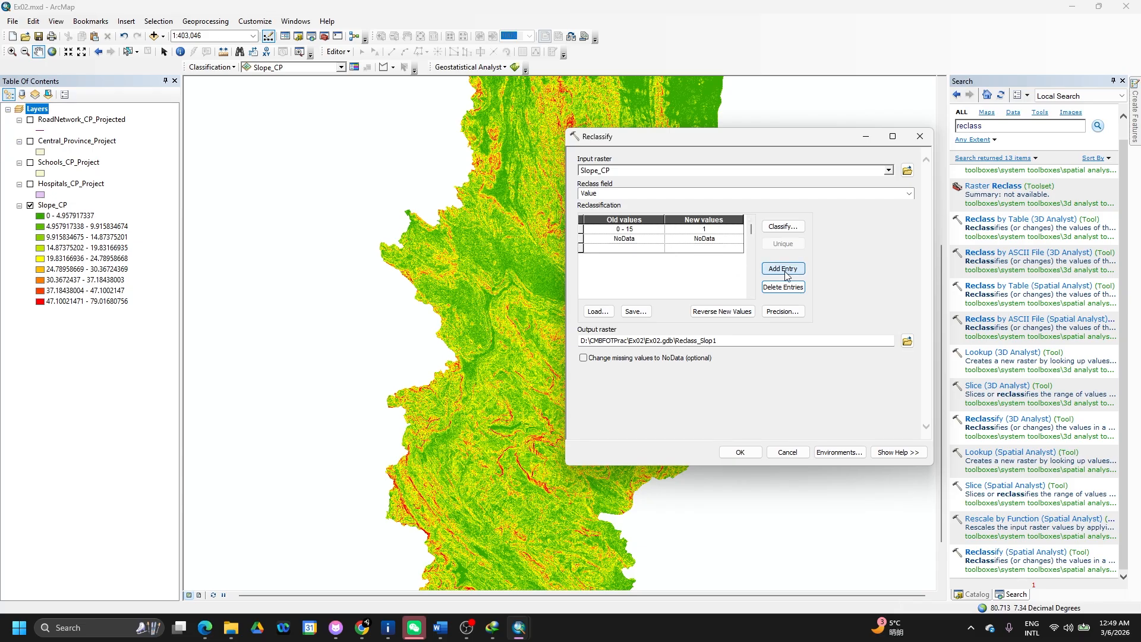
click(626, 239)
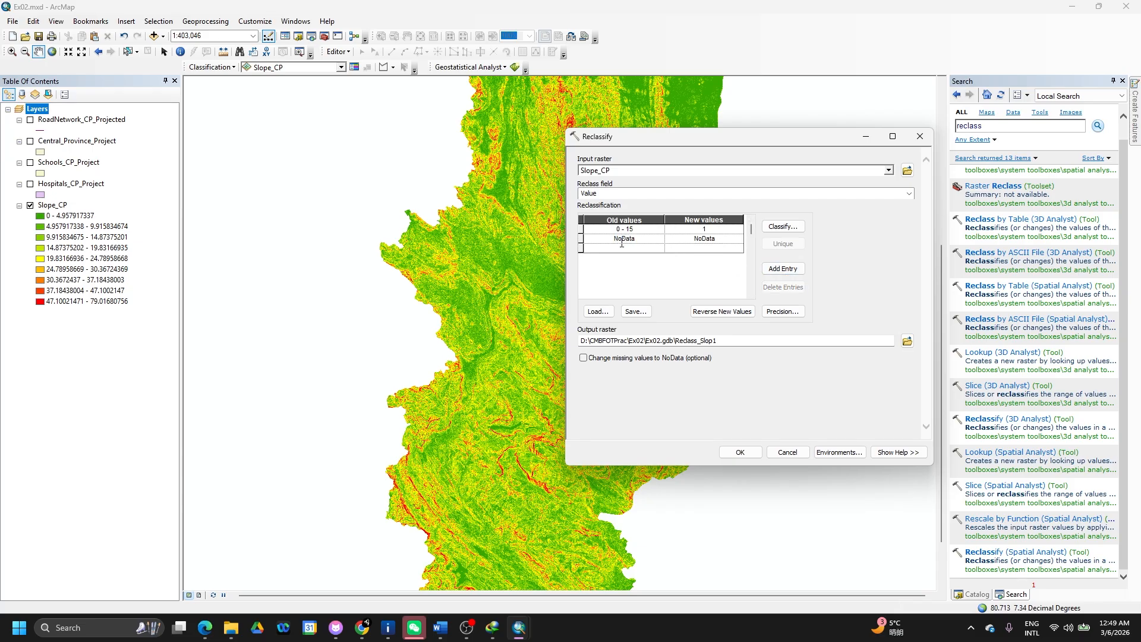
click(581, 249)
click(581, 239)
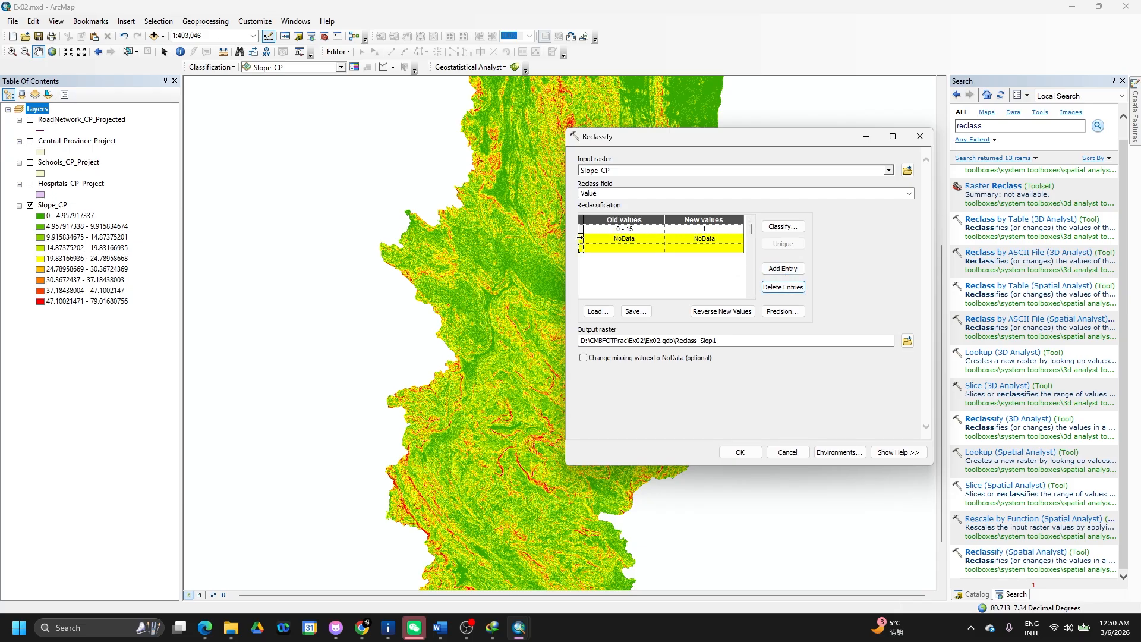
click(581, 249)
- Set the NoData row's old value to 15-90 with new value 0, acknowledging invalid-value errors
click(614, 239)
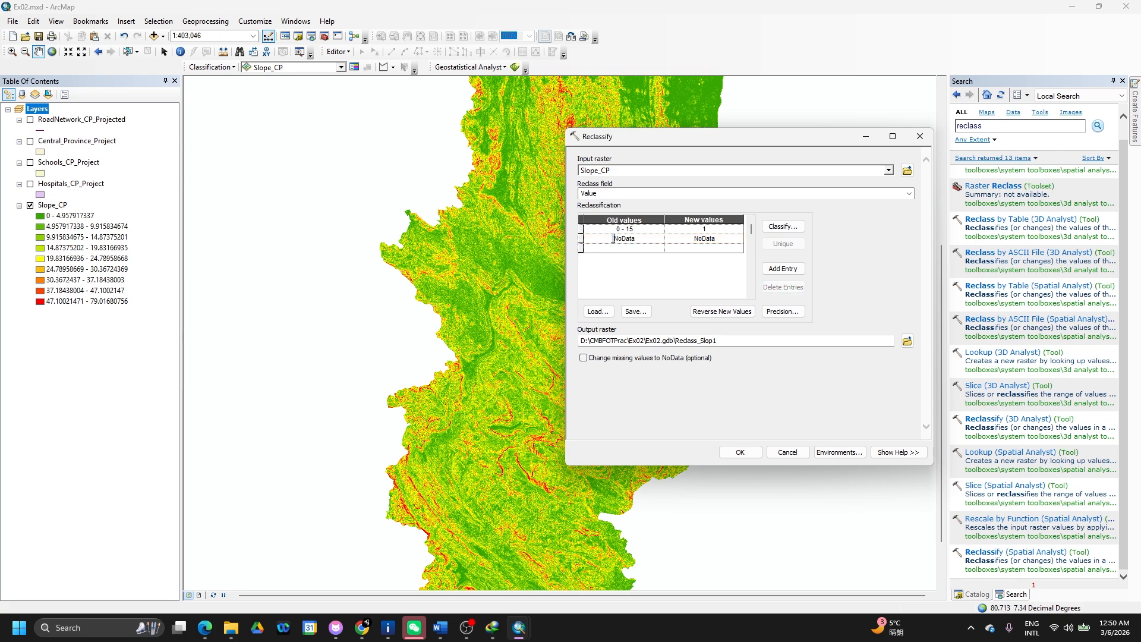
double_click(614, 238)
text(15-90)
click(718, 236)
double_click(713, 238)
text(0)
click(615, 252)
click(642, 365)
click(721, 407)
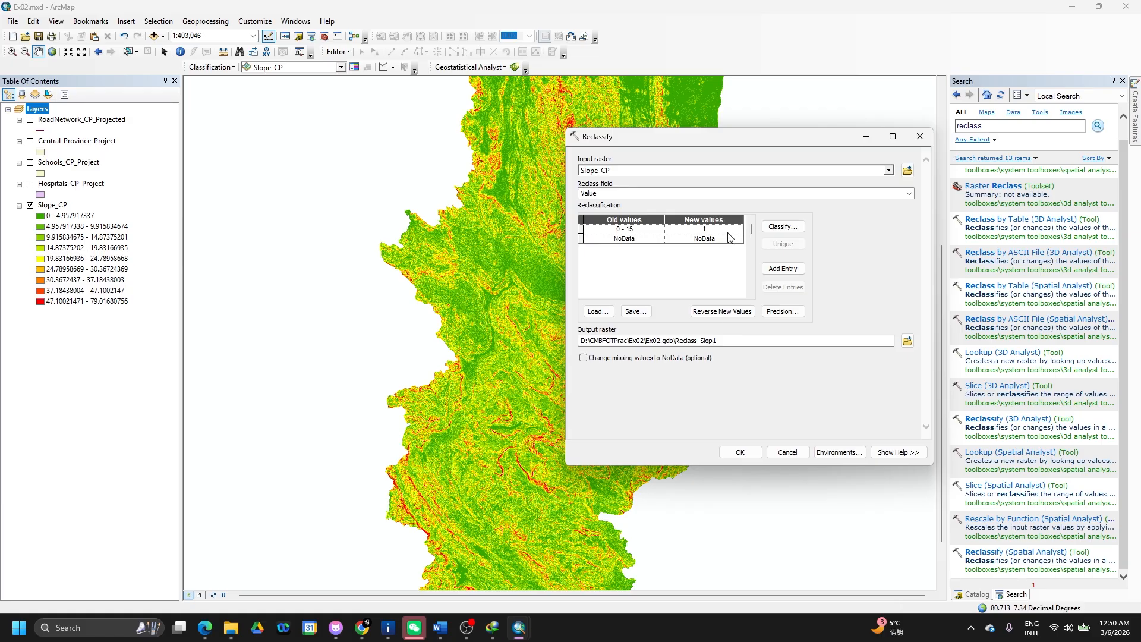
- Reclassify the Slope_CP values into 2 classes using the classification dialog
click(776, 230)
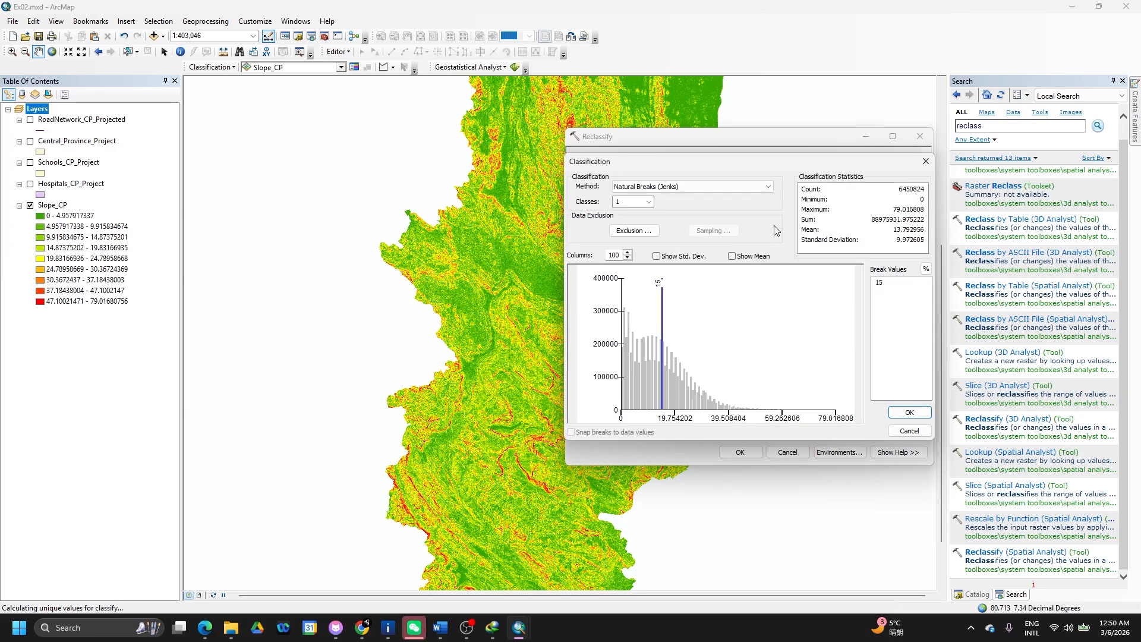
click(649, 202)
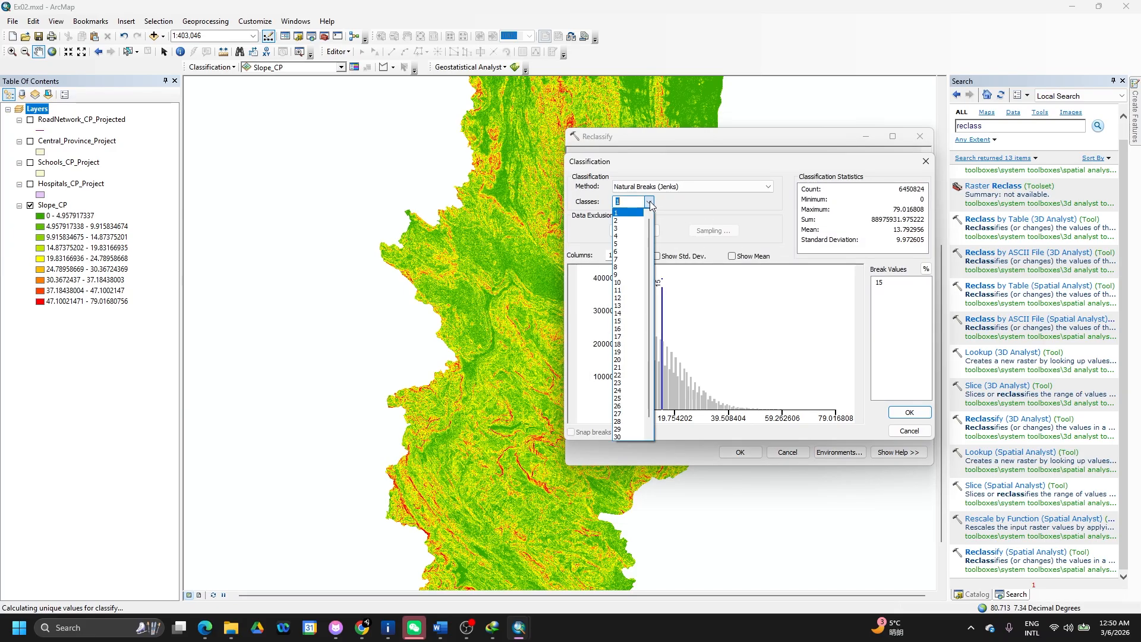
click(634, 226)
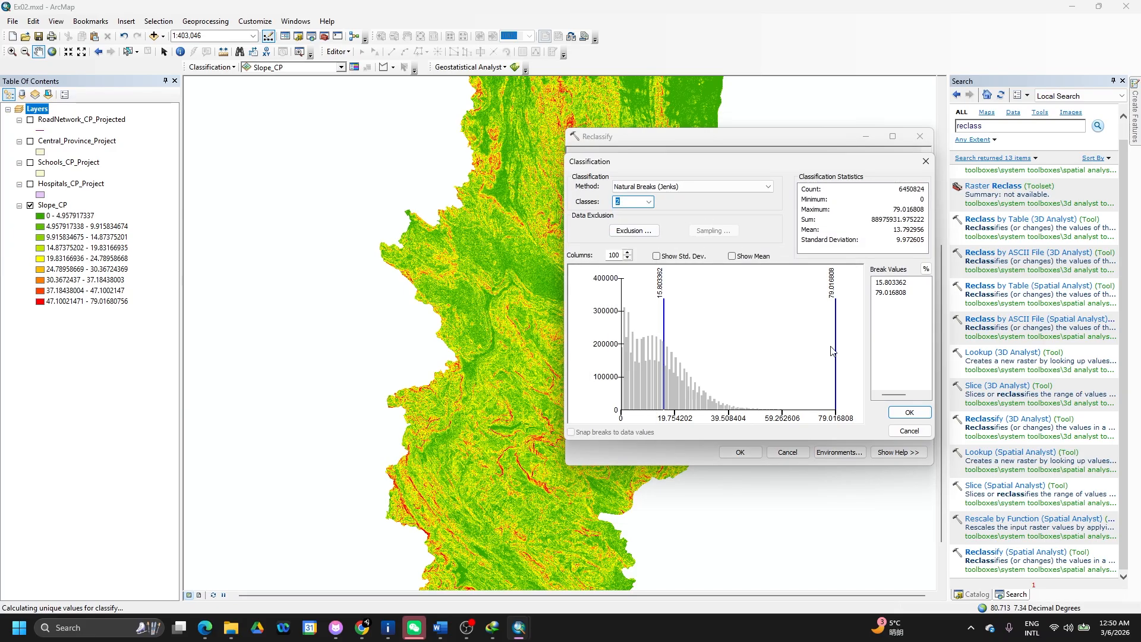
click(914, 417)
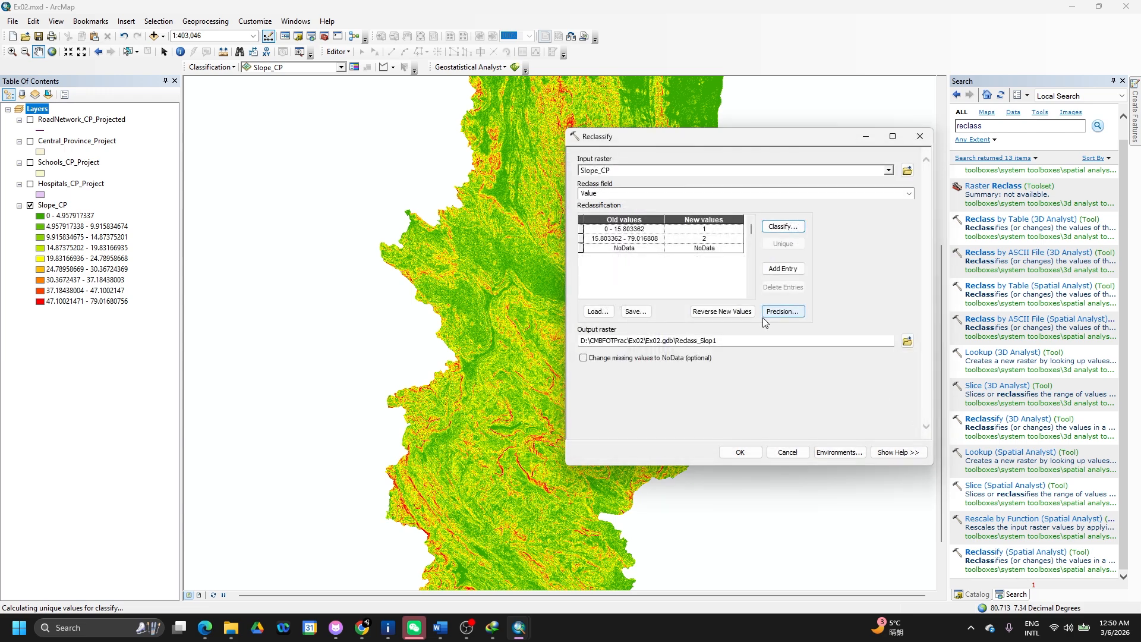
click(628, 232)
- Trim the break to 15 so classes are 0 - 15 and 15 - 79.016808, then run Reclassify
click(628, 230)
drag(625, 229, 653, 232)
key(BackSpace)
click(624, 238)
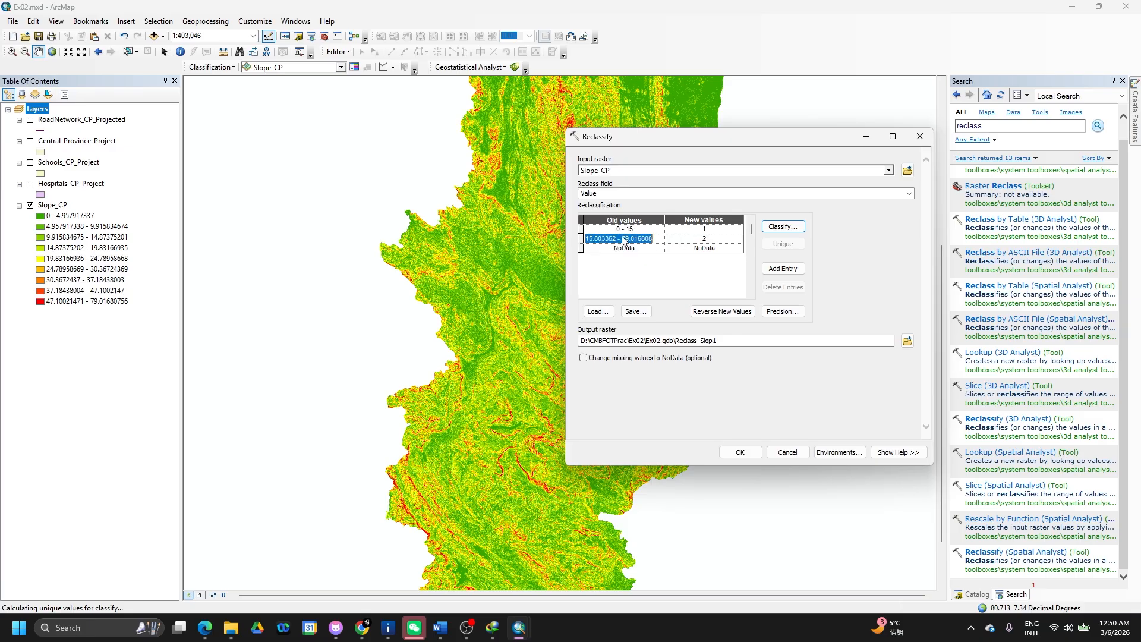
click(623, 236)
drag(618, 238, 595, 242)
key(BackSpace)
click(705, 230)
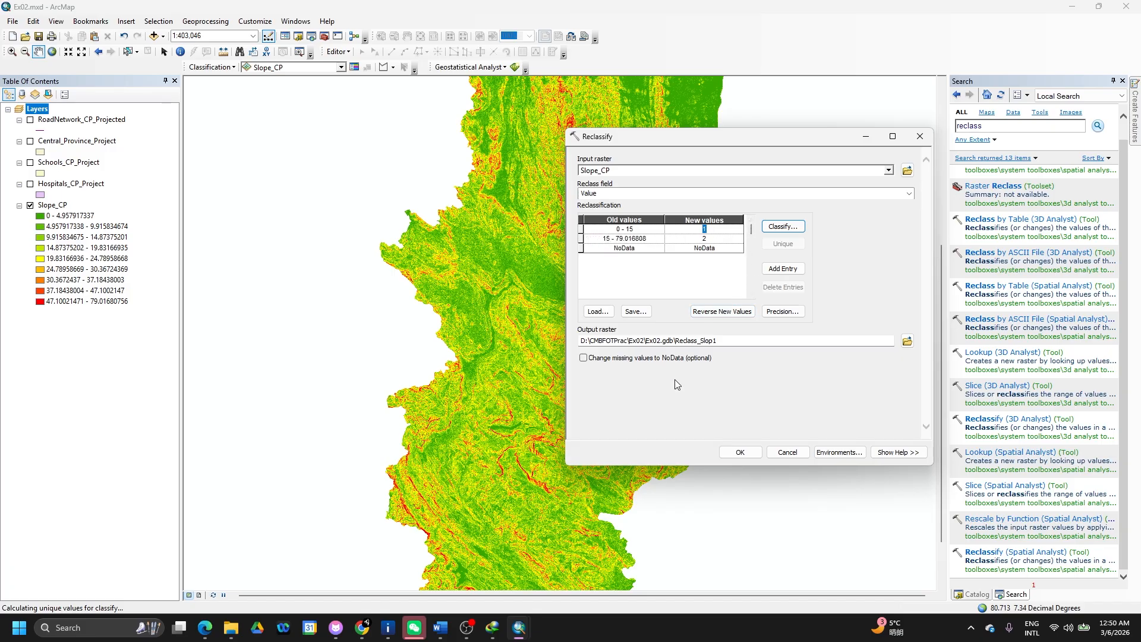
click(737, 453)
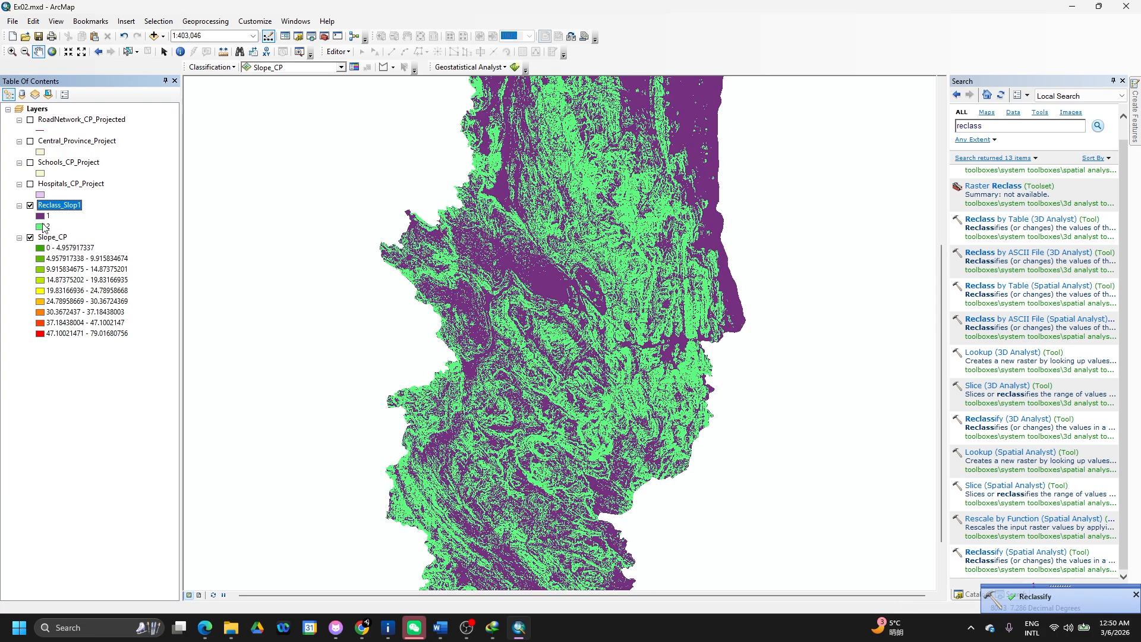
- Toggle Reclass_Slop1 off and back on to compare it with Slope_CP
click(48, 218)
click(53, 207)
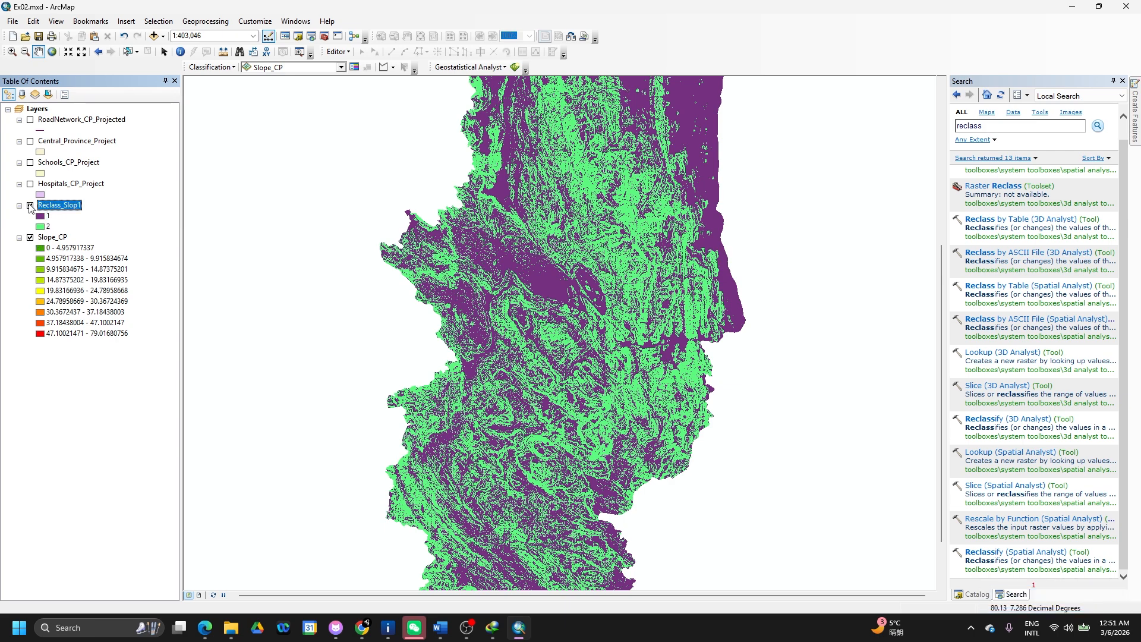
click(30, 205)
click(31, 206)
- Remove the Slope_CP layer from the map
click(60, 248)
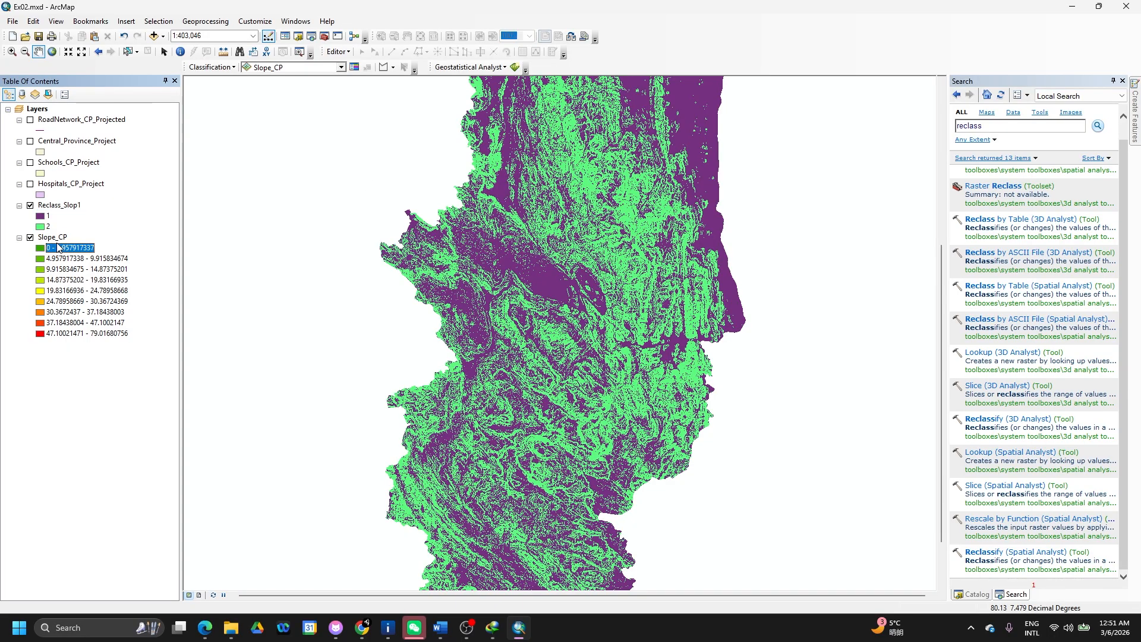
click(53, 238)
right_click(52, 237)
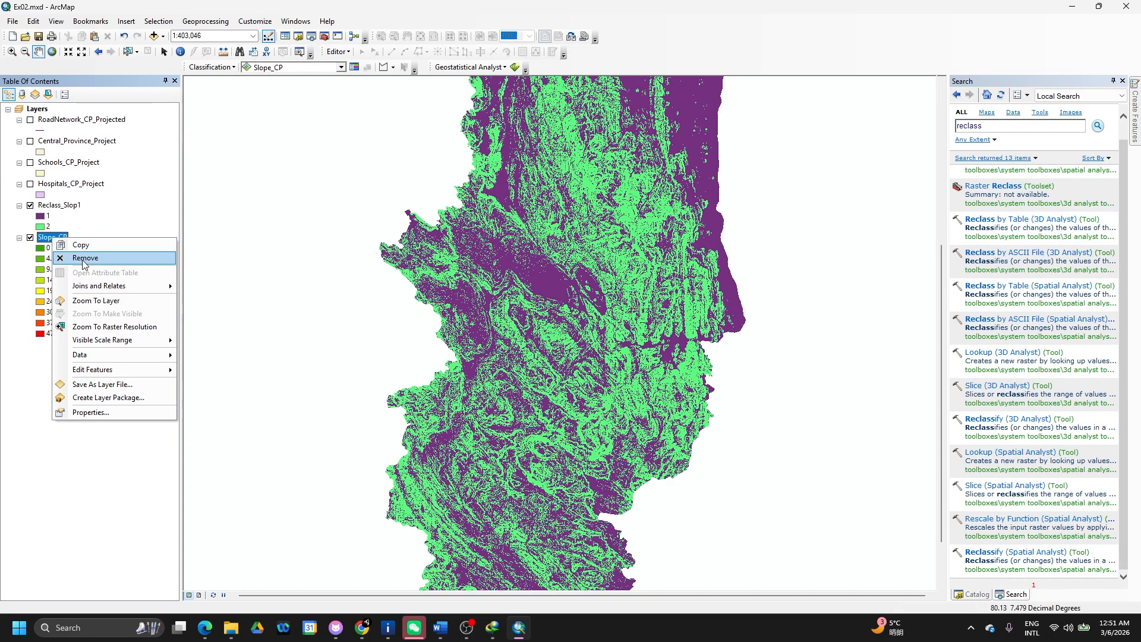
click(83, 258)
click(76, 206)
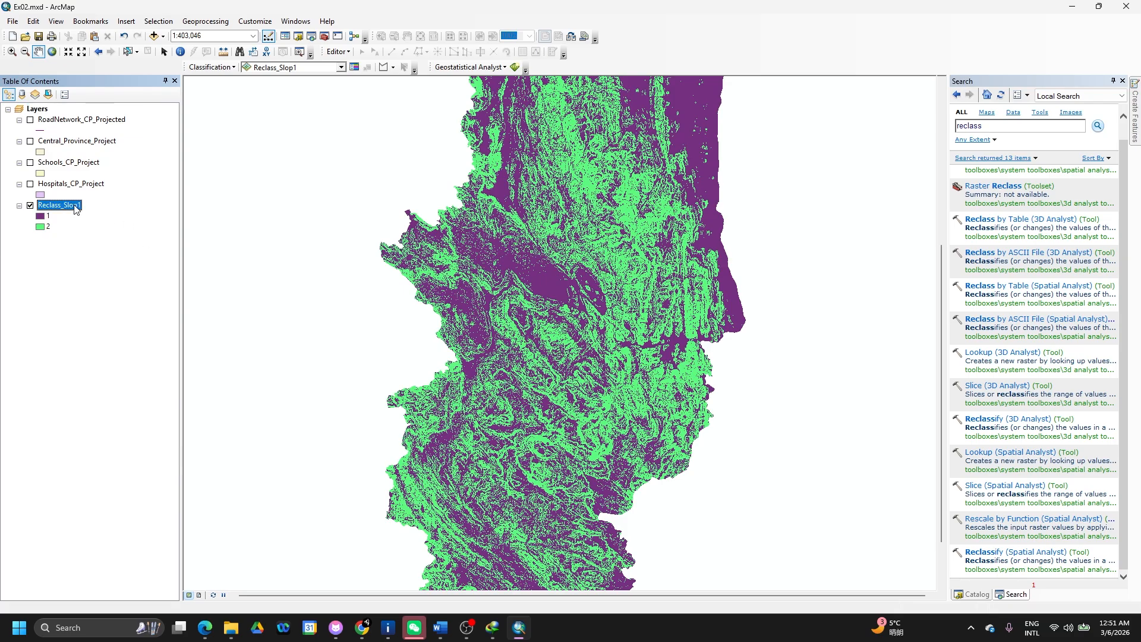
- Review Reclass_Slop1's Layer Properties and close them
right_click(77, 208)
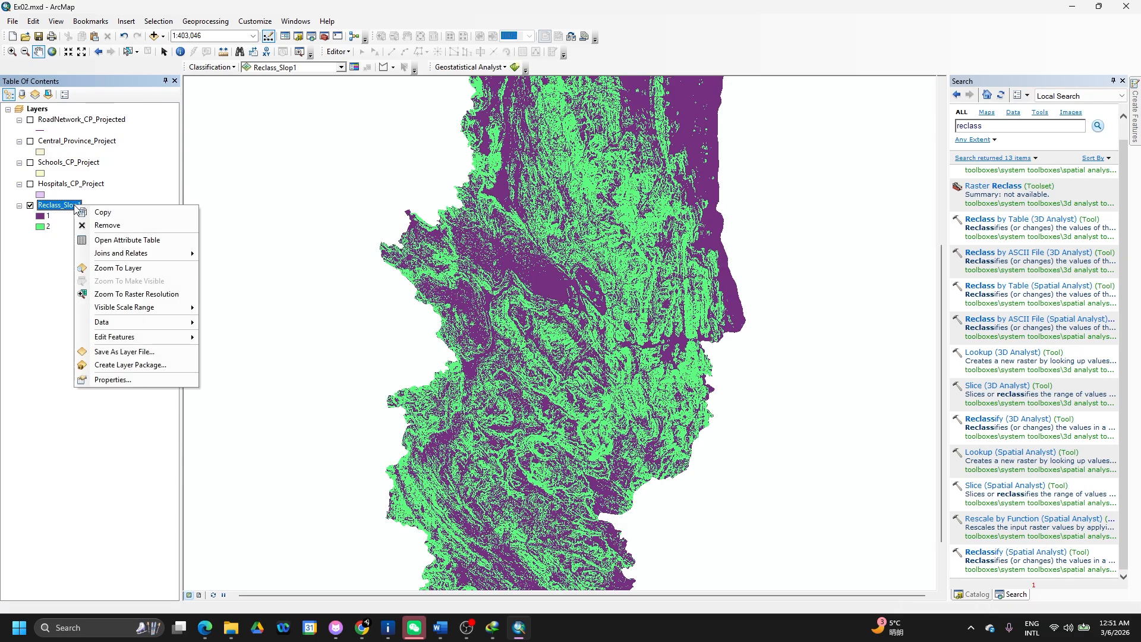
click(112, 379)
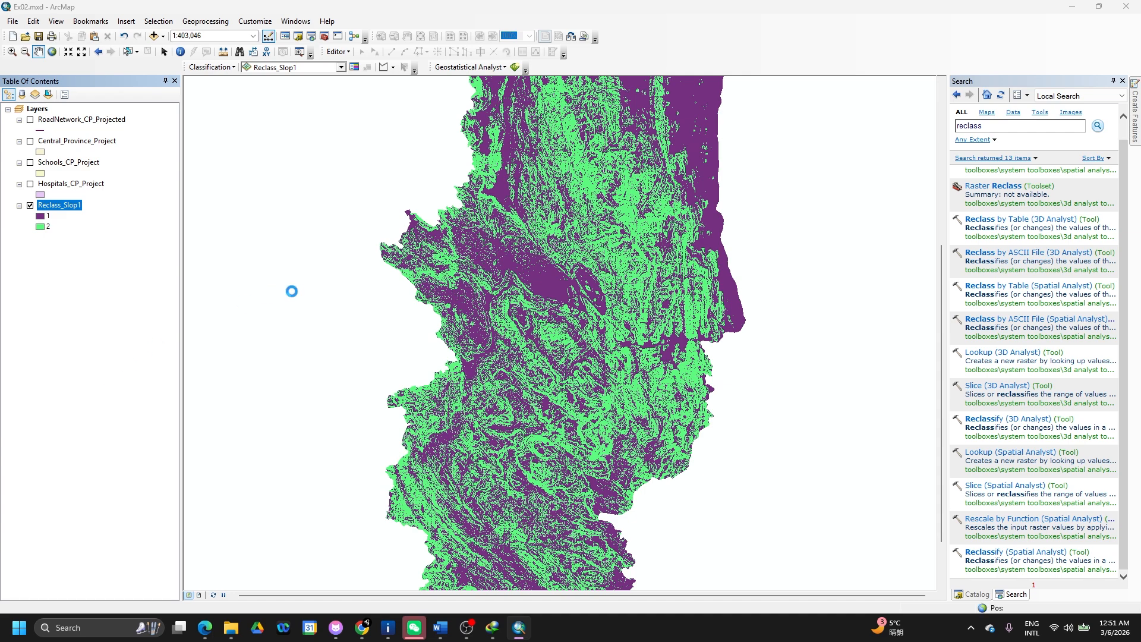
scroll(572, 281, down, 7)
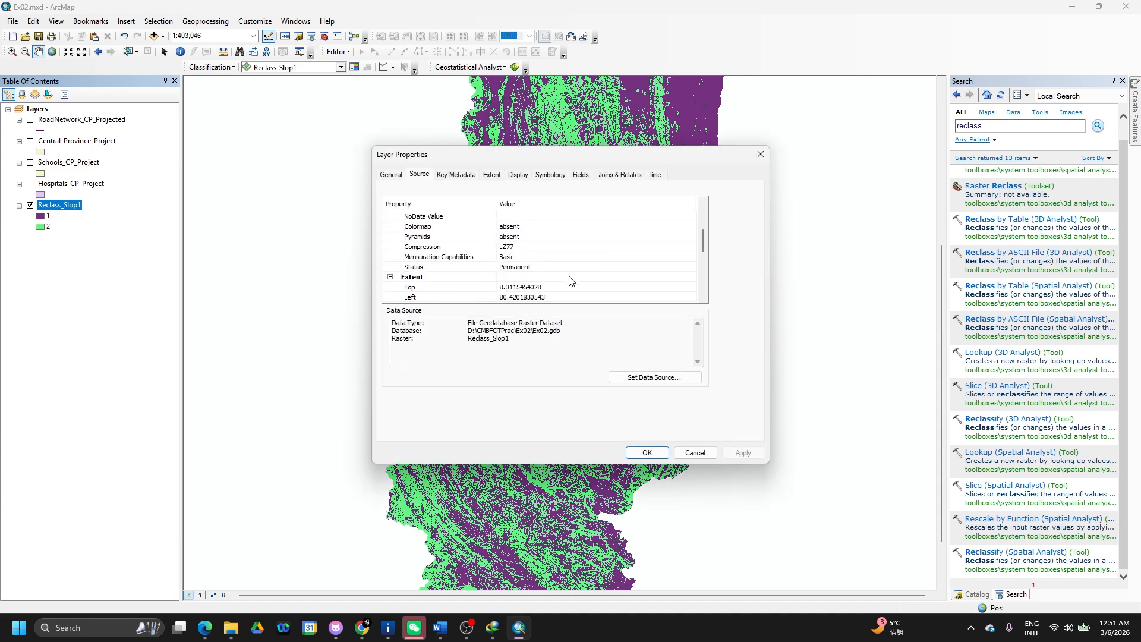
click(759, 156)
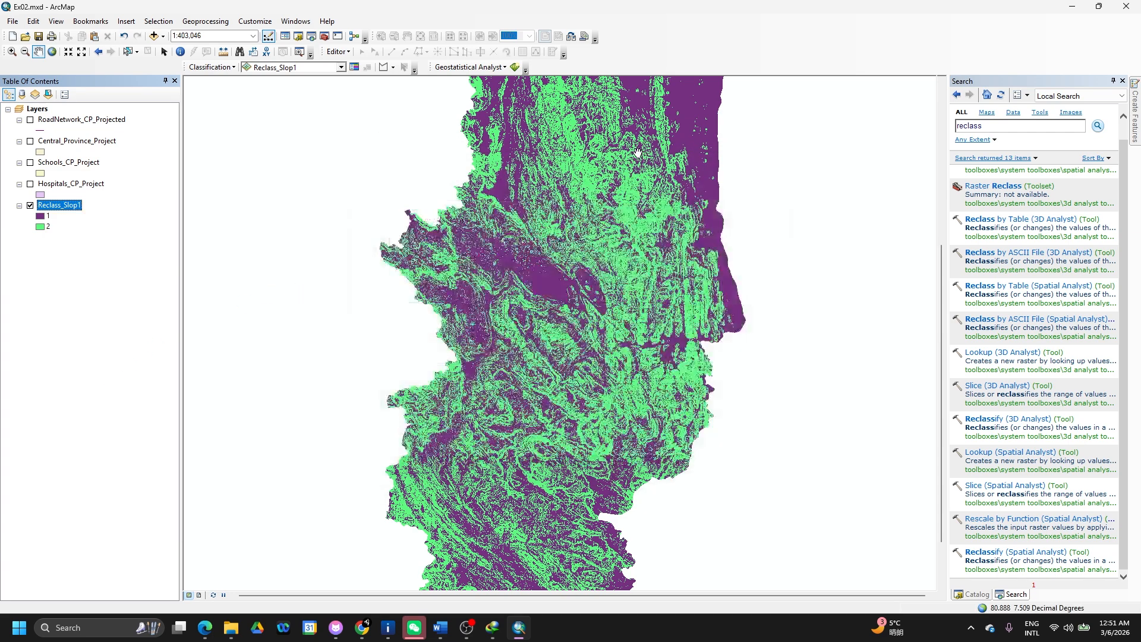
- Search for 'raster to polygon' and open the Raster to Polygon tool
double_click(971, 127)
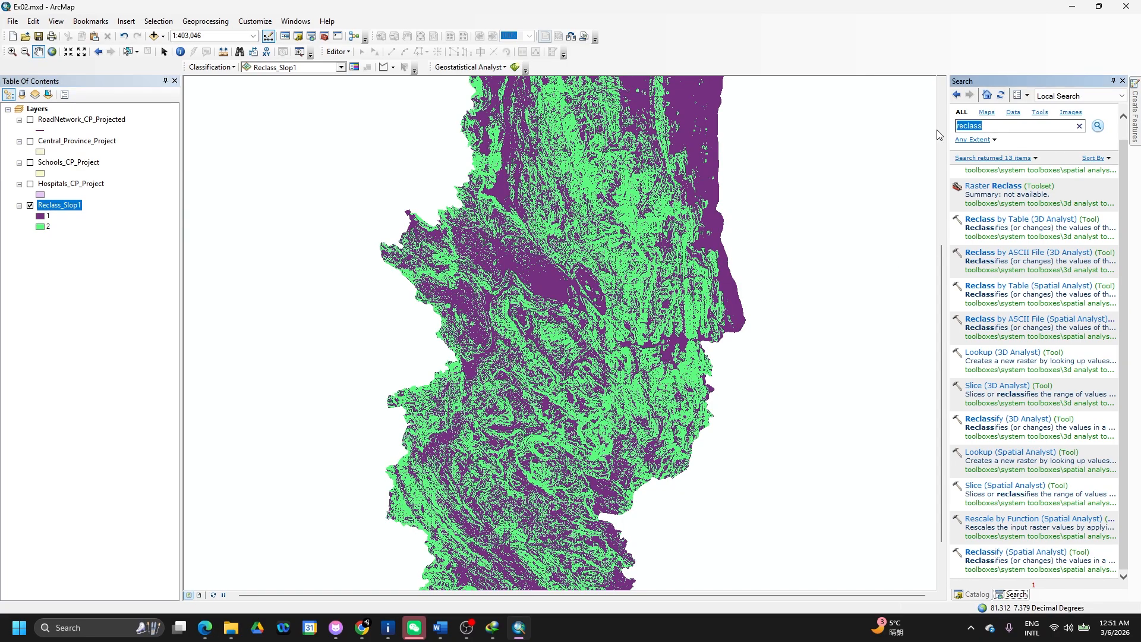
text(raster to po)
text(lygon)
key(Return)
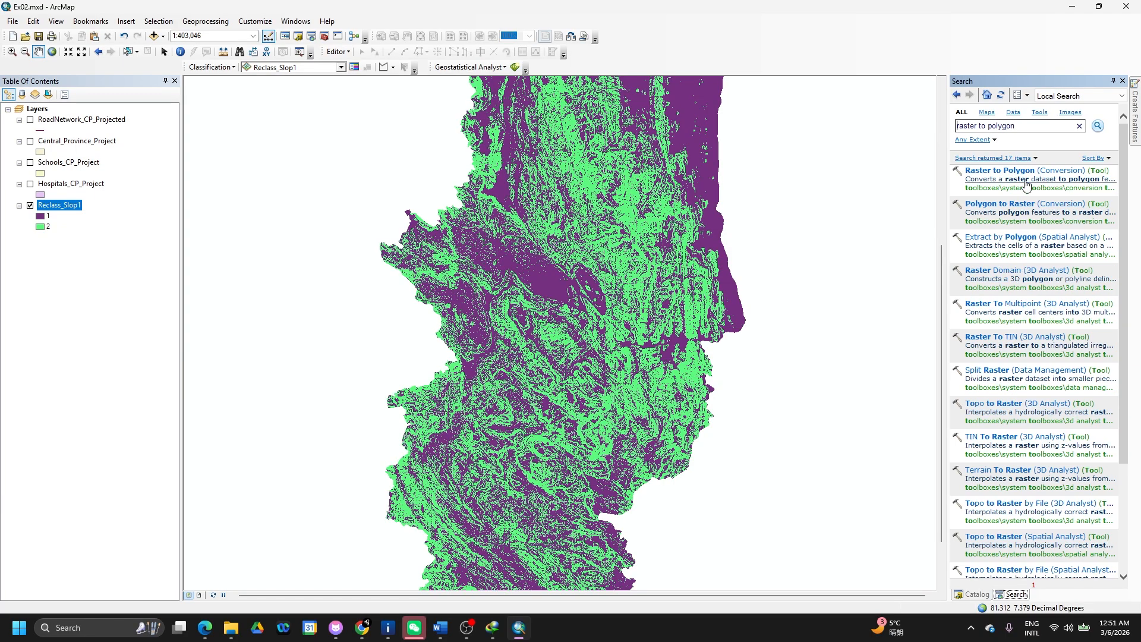
click(1017, 172)
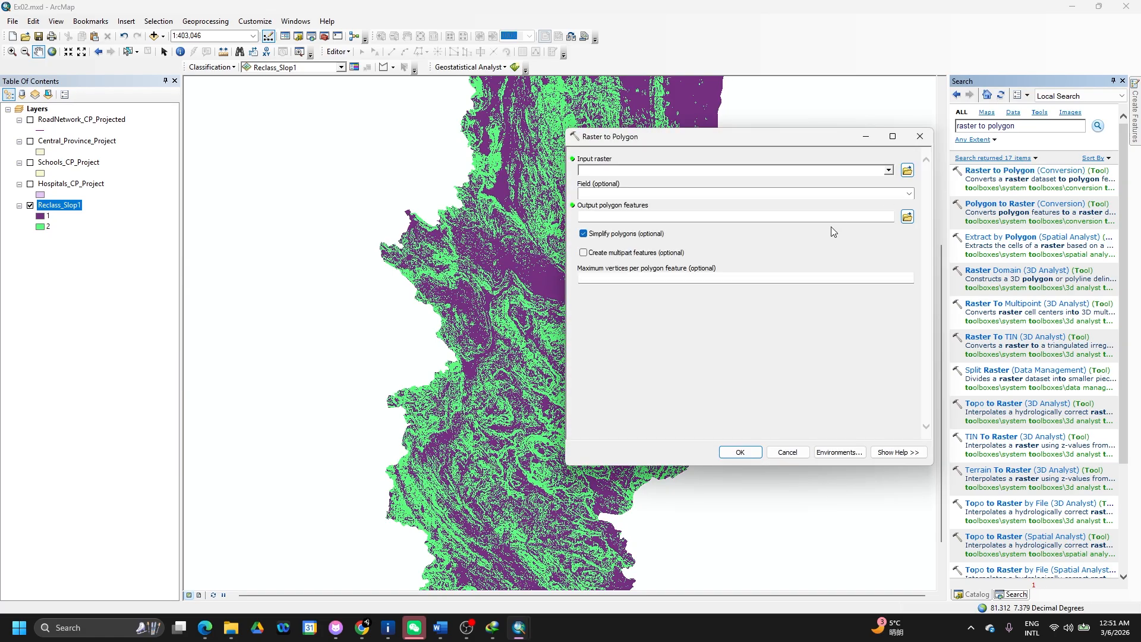
- Convert Reclass_Slop1 by Value to single-part polygons named Slope_Polygon
click(889, 171)
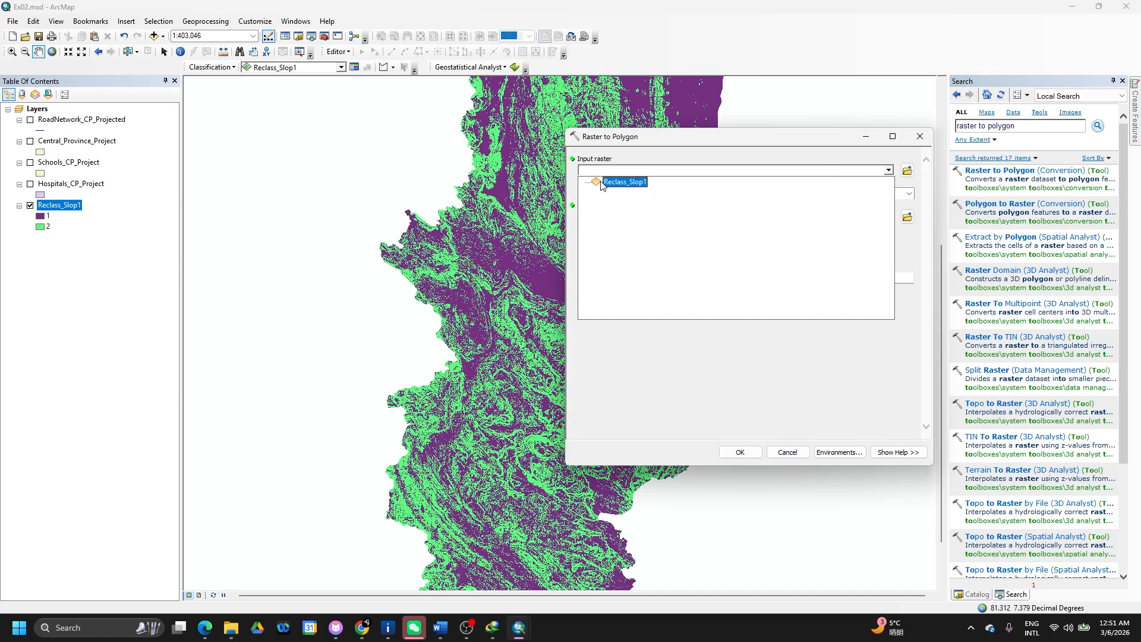
click(625, 182)
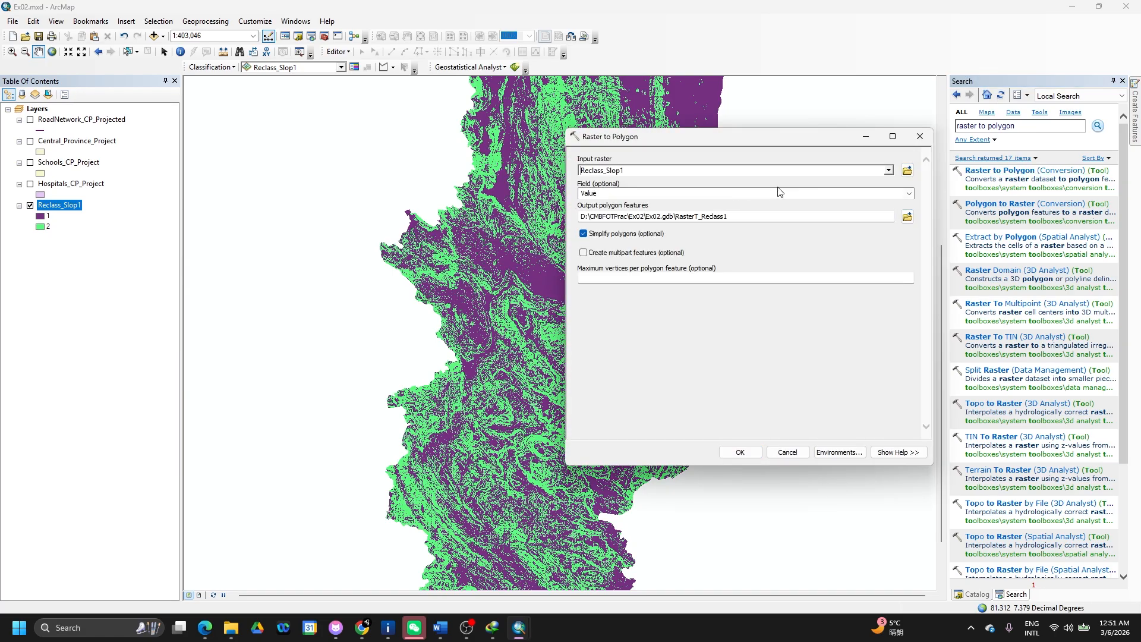
click(909, 193)
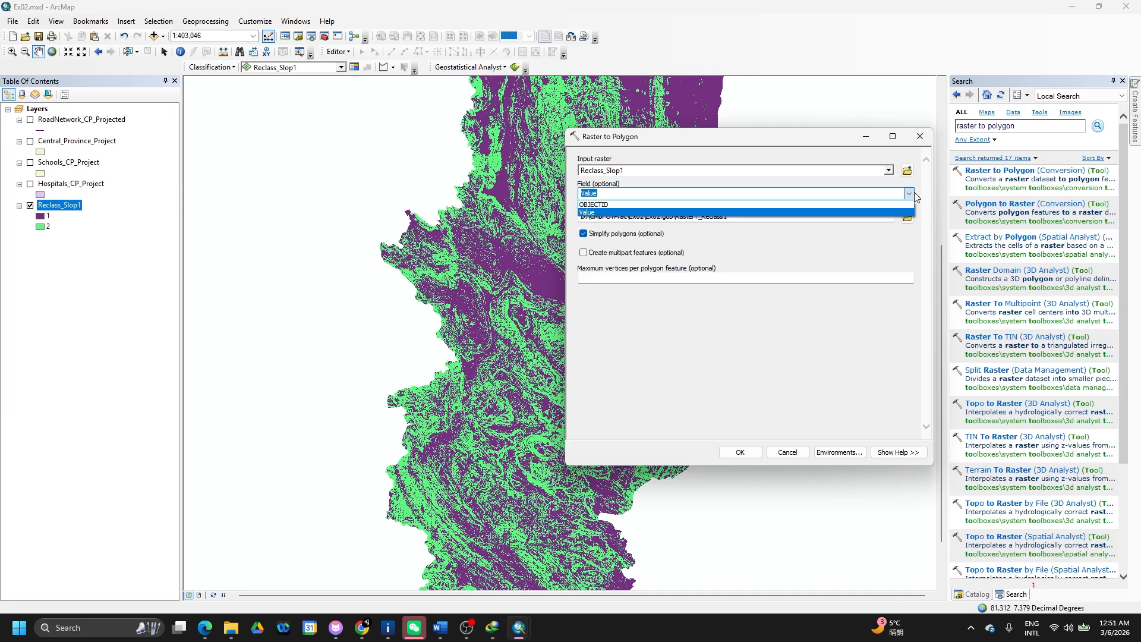
click(761, 204)
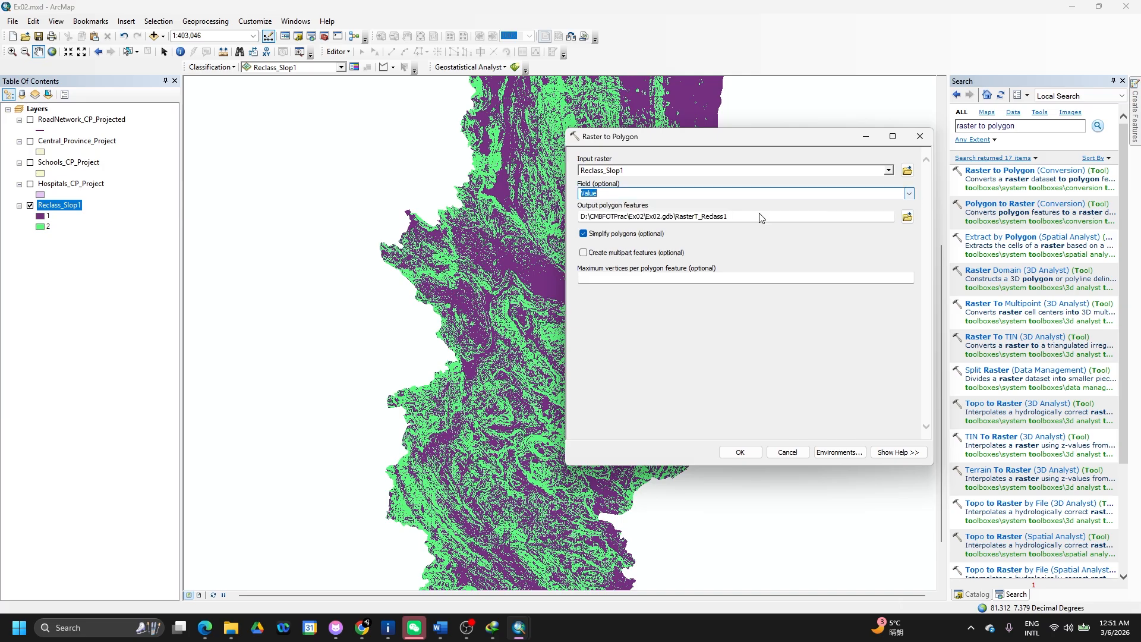
click(792, 216)
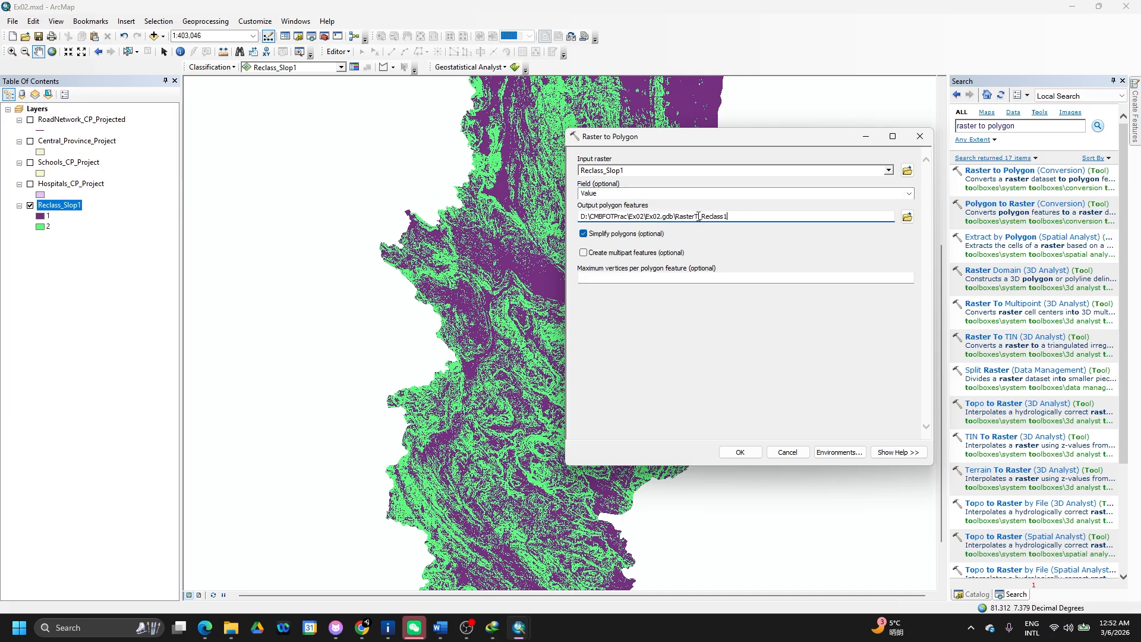
drag(728, 216, 676, 218)
key(Right)
key(BackSpace)
key(BackSpace)
key(BackSpace)
key(BackSpace)
key(BackSpace)
key(BackSpace)
key(BackSpace)
key(BackSpace)
key(BackSpace)
key(BackSpace)
key(BackSpace)
key(BackSpace)
key(BackSpace)
key(BackSpace)
text(Slope)
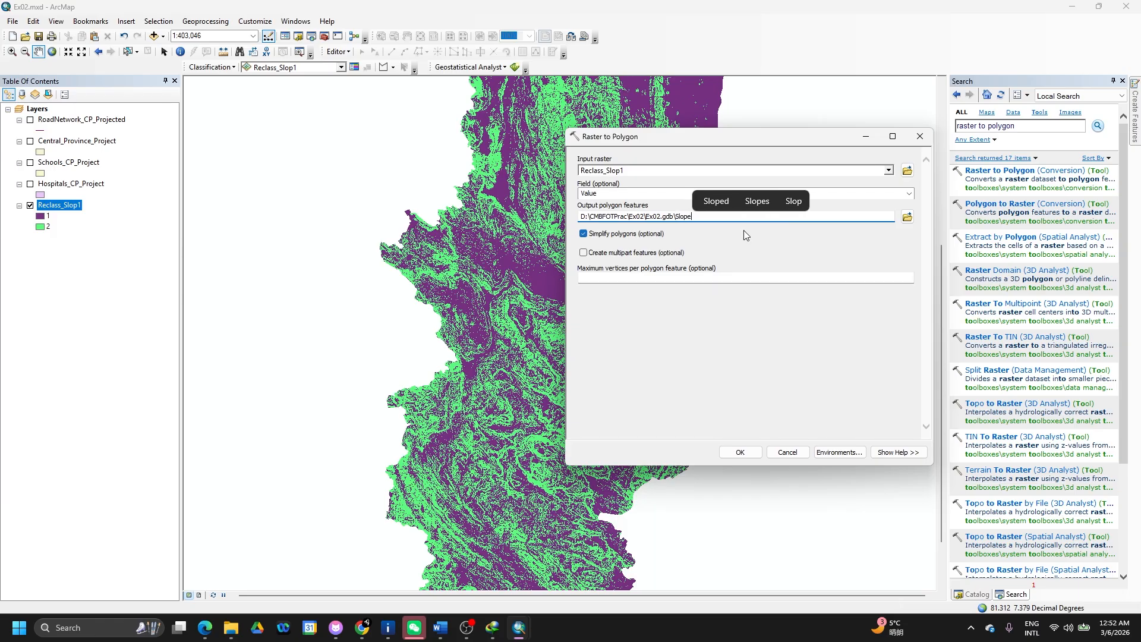
text(_)
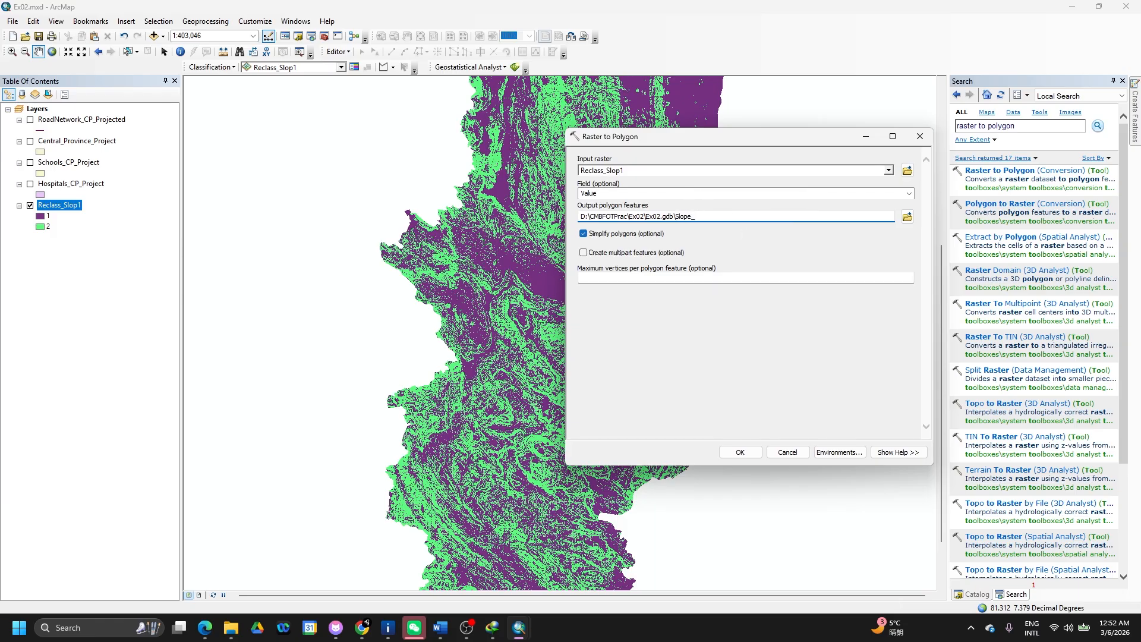
text(Polygo)
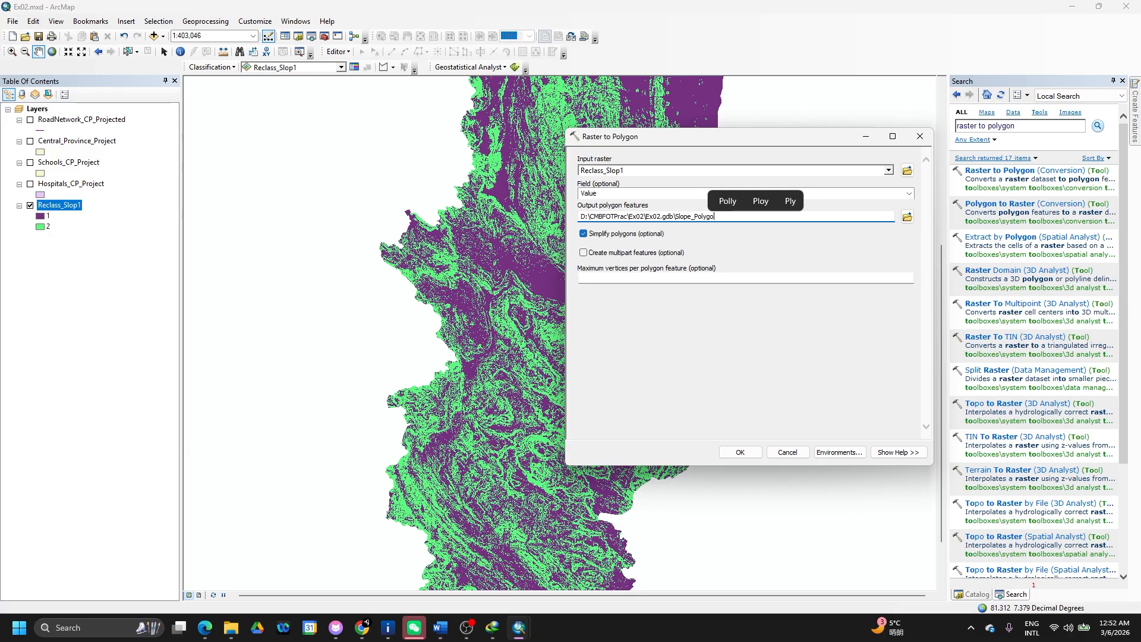
text(n)
click(669, 255)
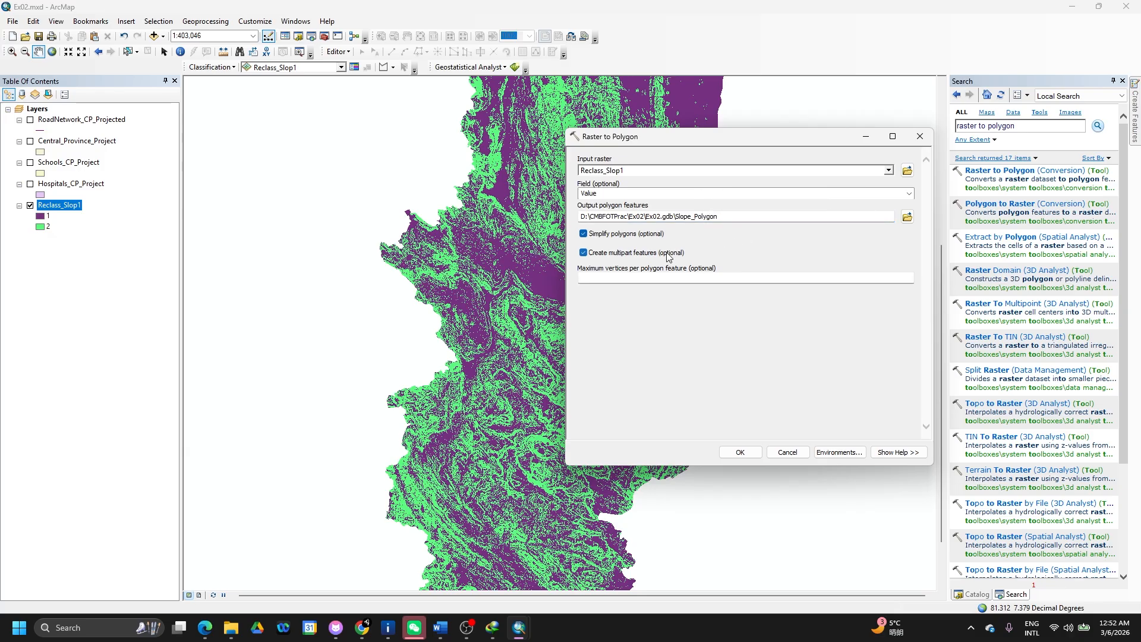
click(660, 256)
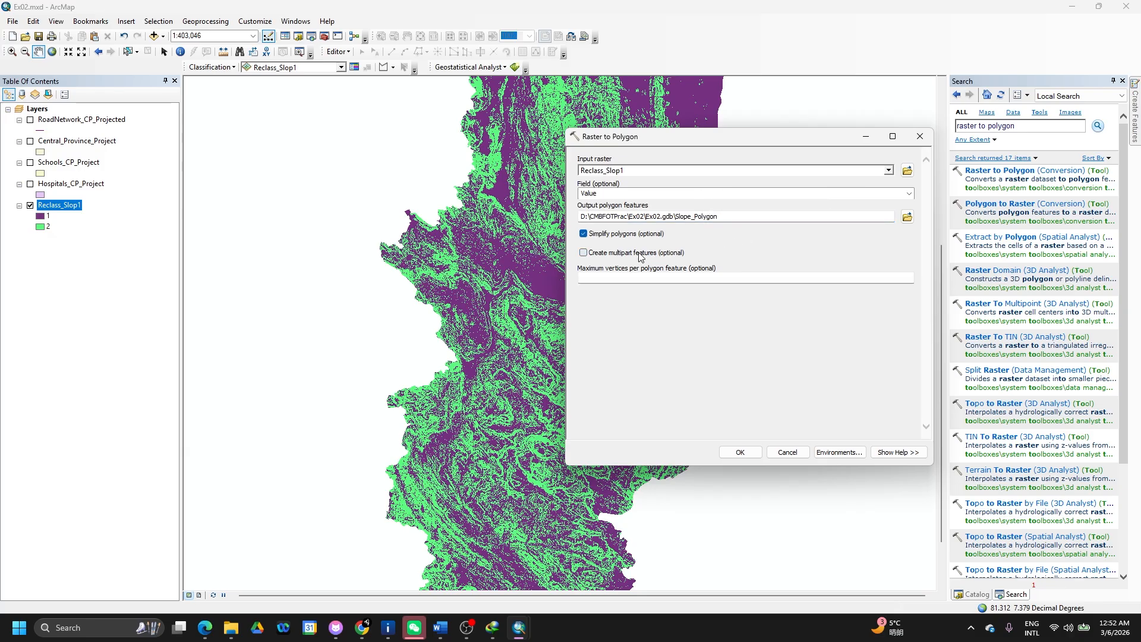
click(740, 452)
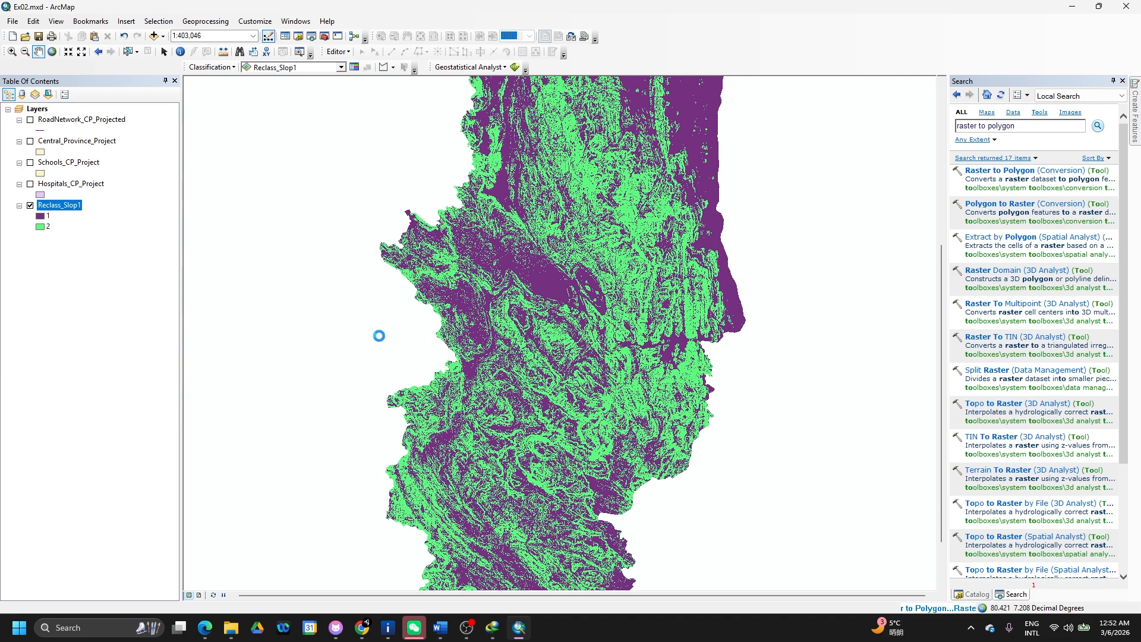
- Open the Slope_Polygon attribute table from the layer's context menu
right_click(57, 144)
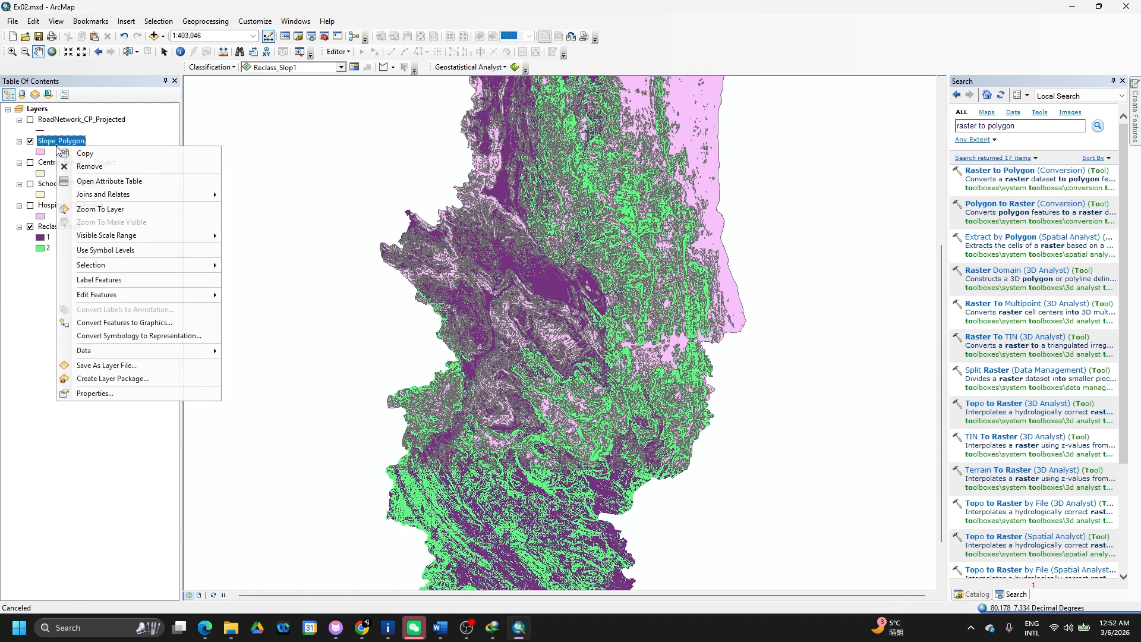
click(96, 182)
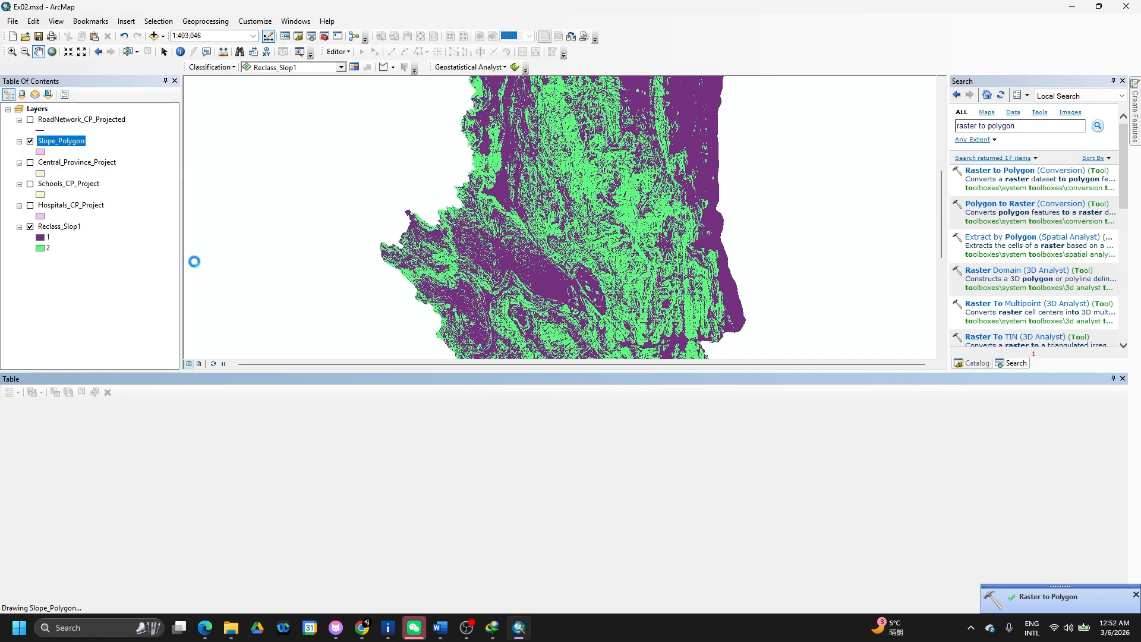
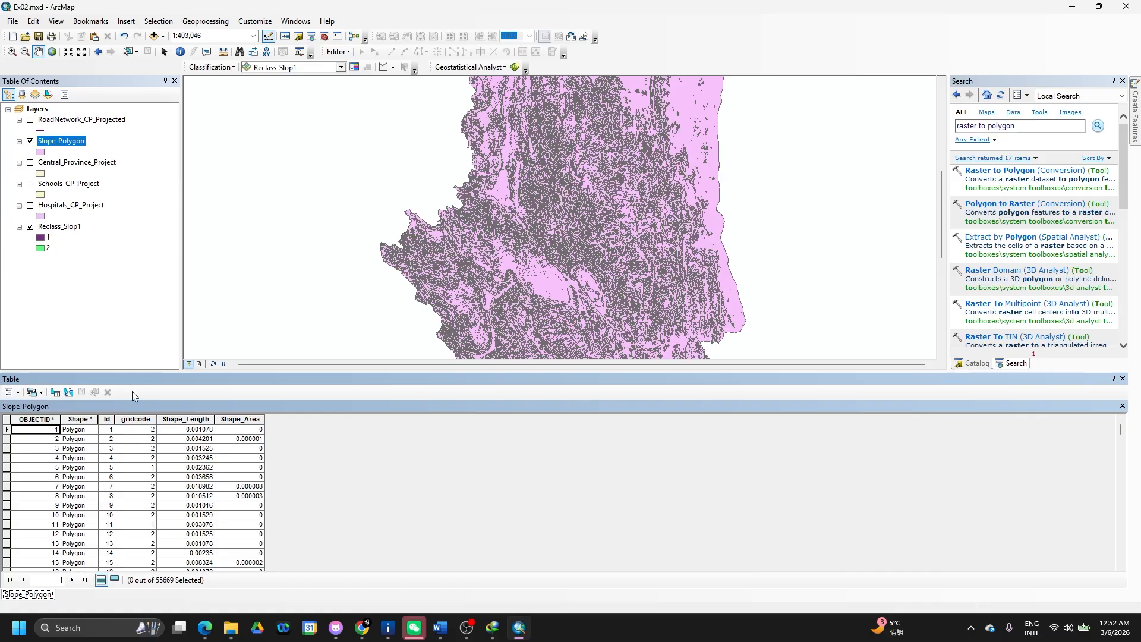
- Remove the Reclass_Slop1 raster layer from the ArcMap map
right_click(69, 227)
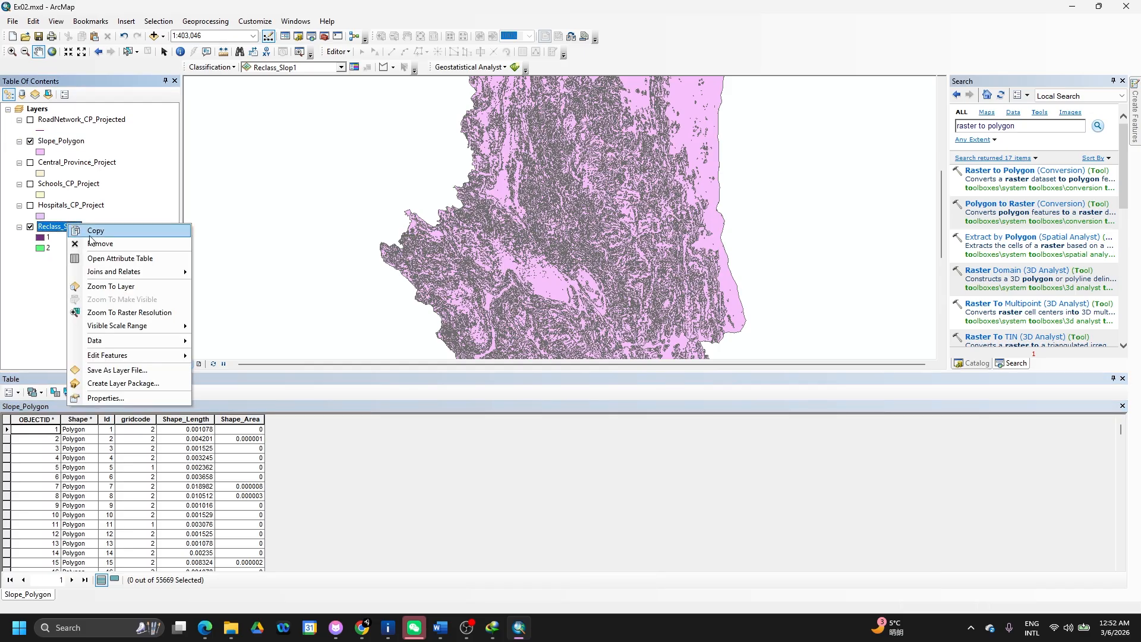
click(96, 243)
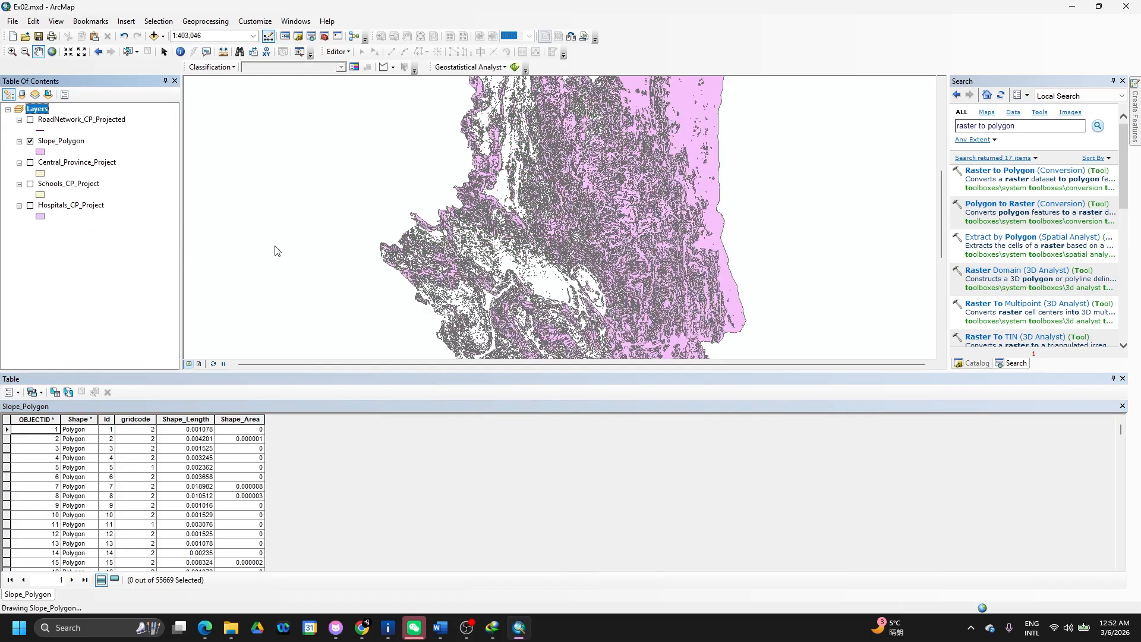
key(alt+Tab)
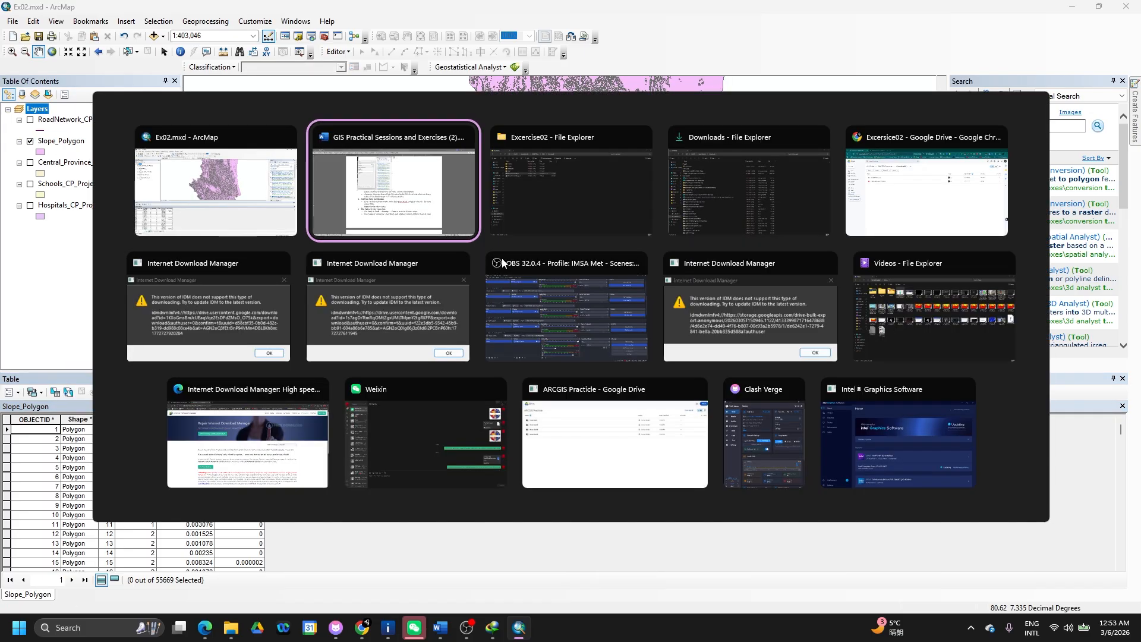
- Check the AHP weights table and Score formula in the Word exercise, then return to ArcMap
scroll(503, 350, down, 1)
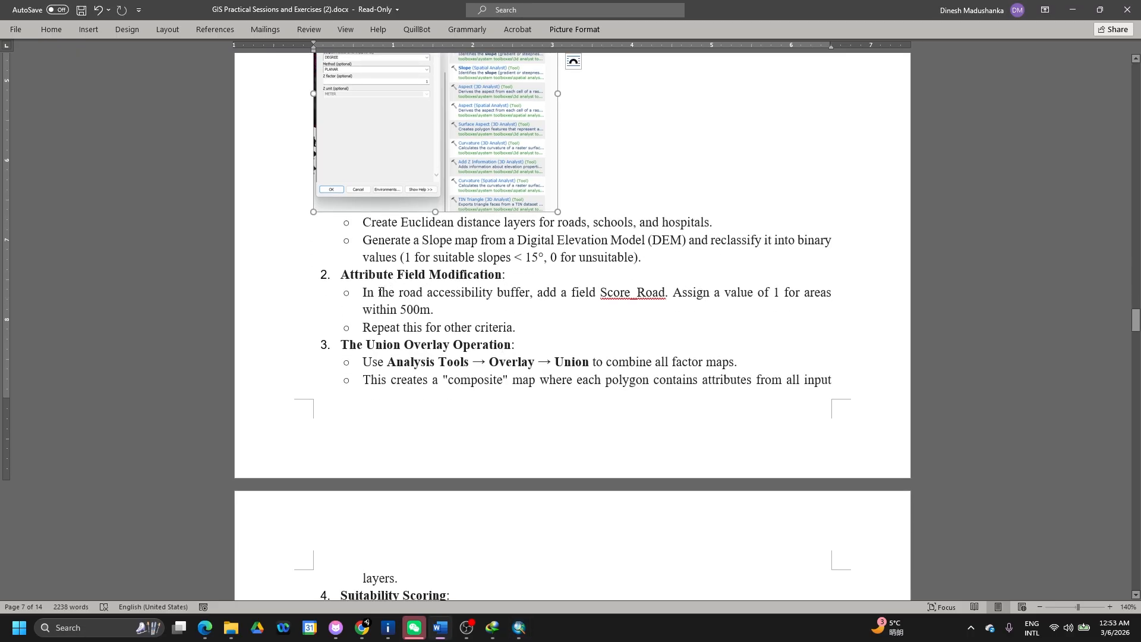
scroll(384, 289, down, 1)
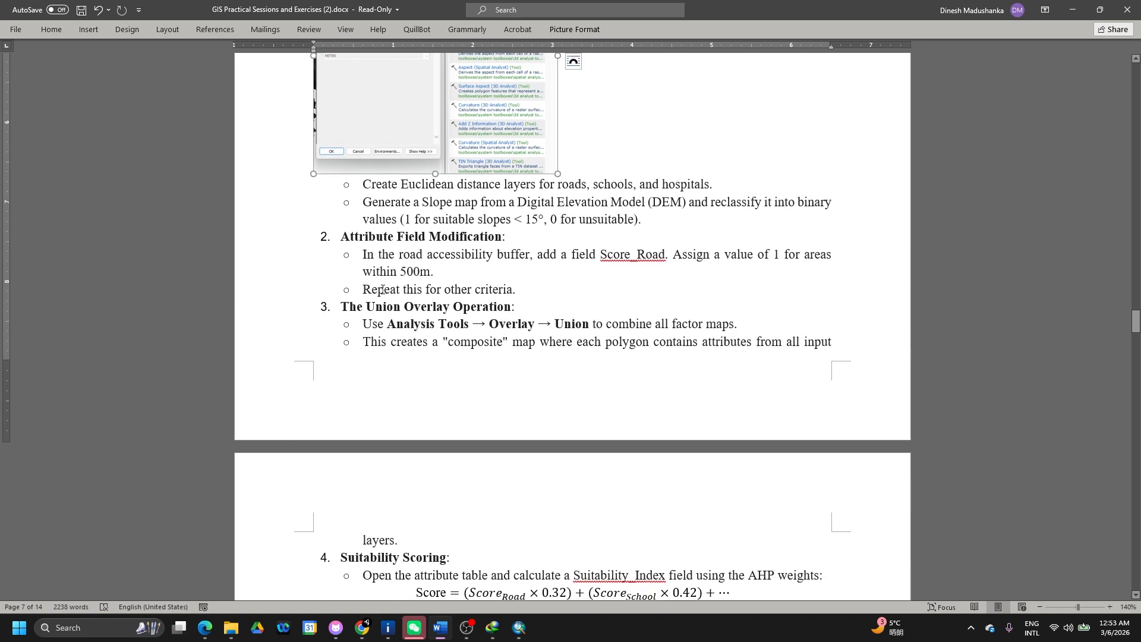
scroll(382, 290, up, 20)
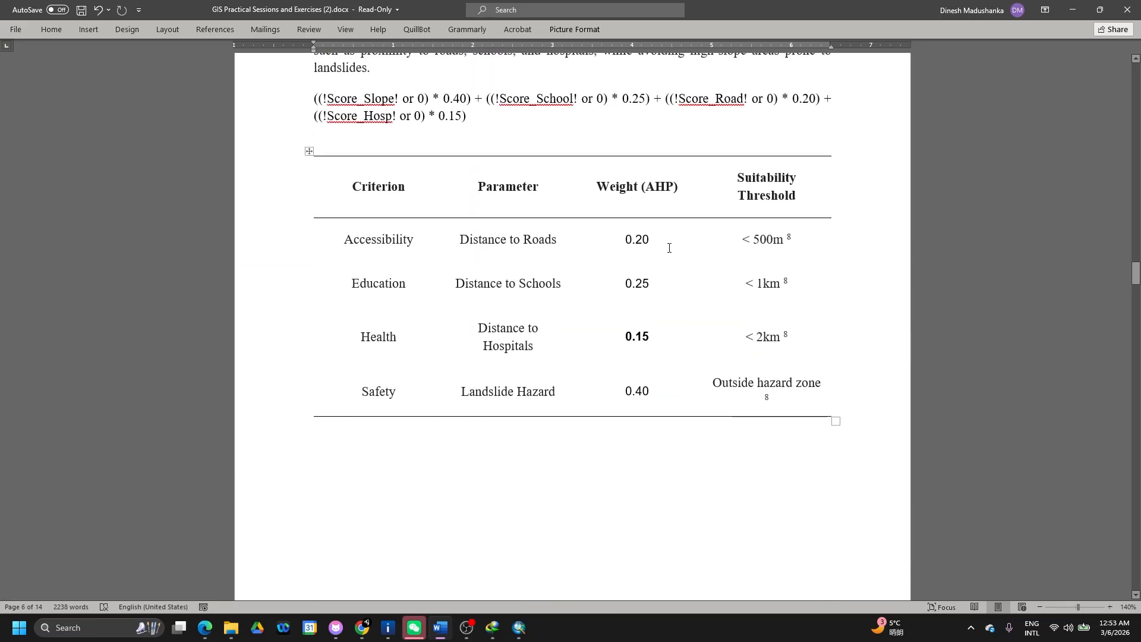
key(alt+Tab)
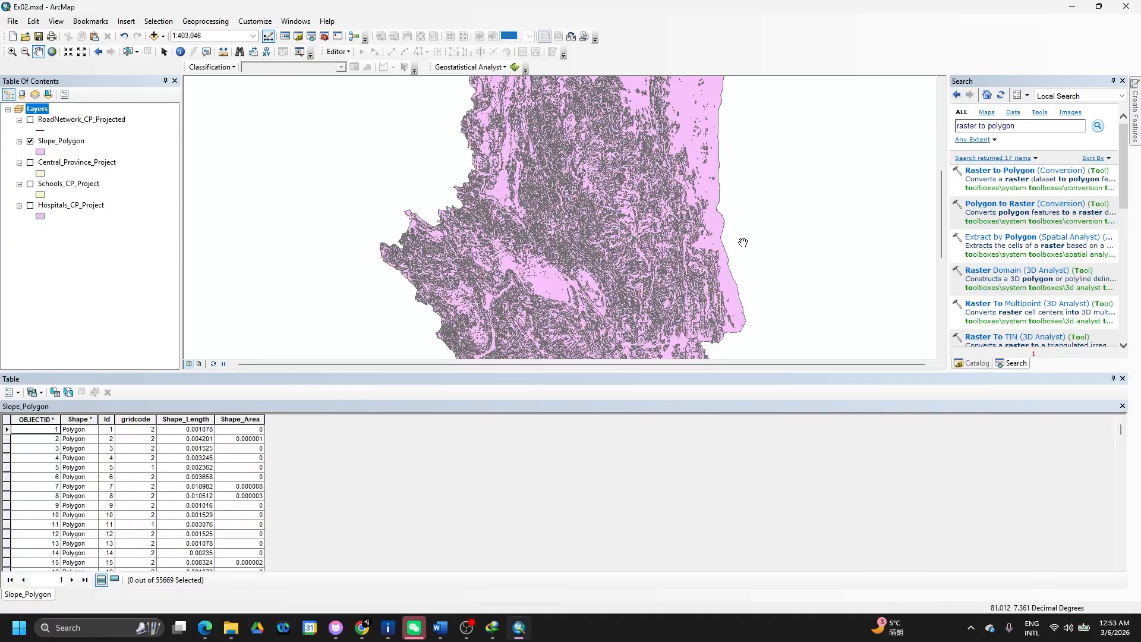
- Turn on the RoadNetwork_CP_Projected layer and open the Buffer (Analysis) tool
click(78, 207)
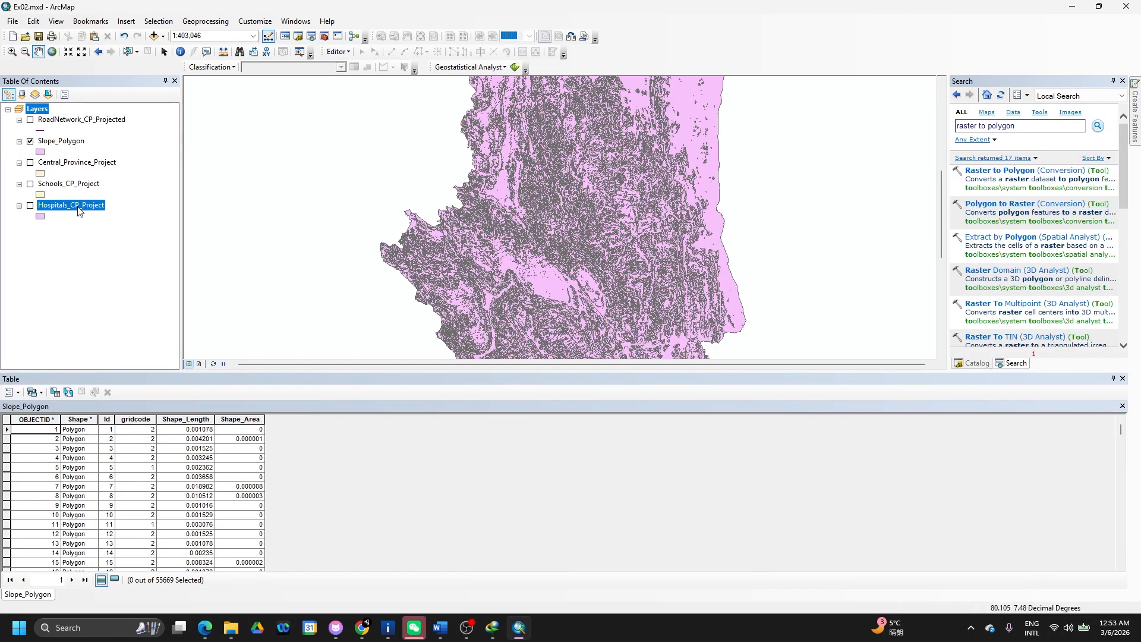
click(70, 121)
click(30, 120)
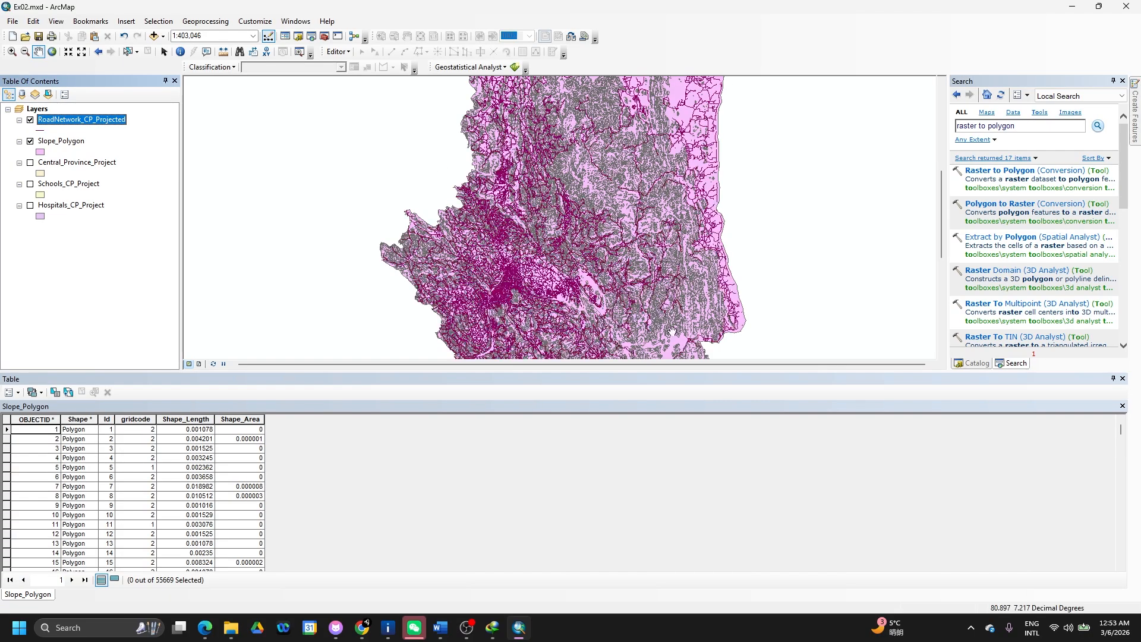
click(1032, 126)
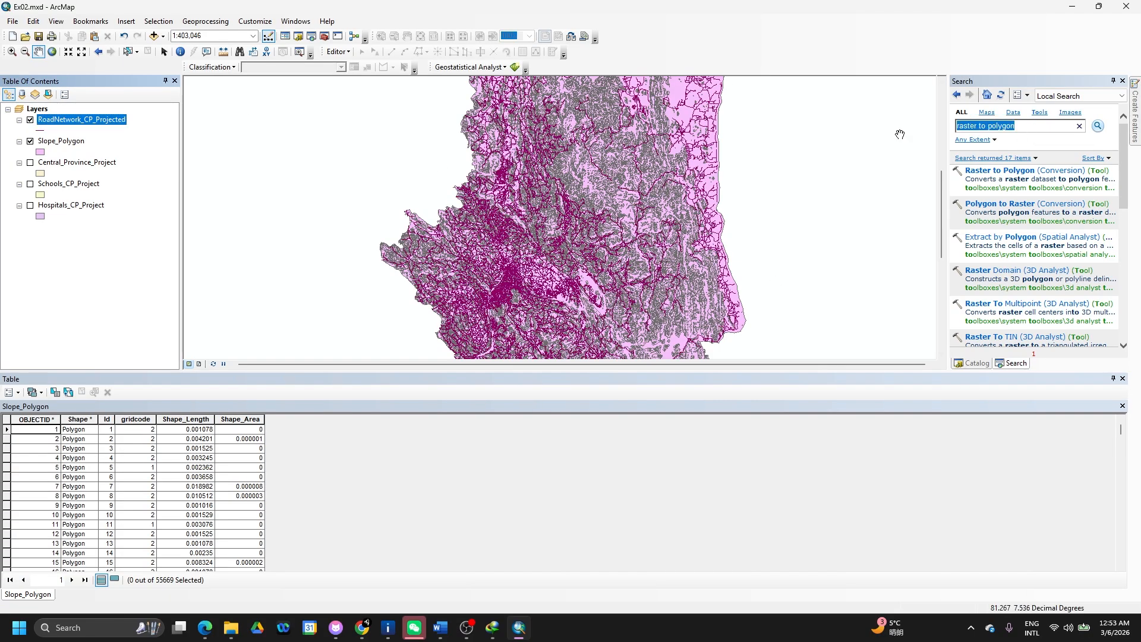
text(buffer)
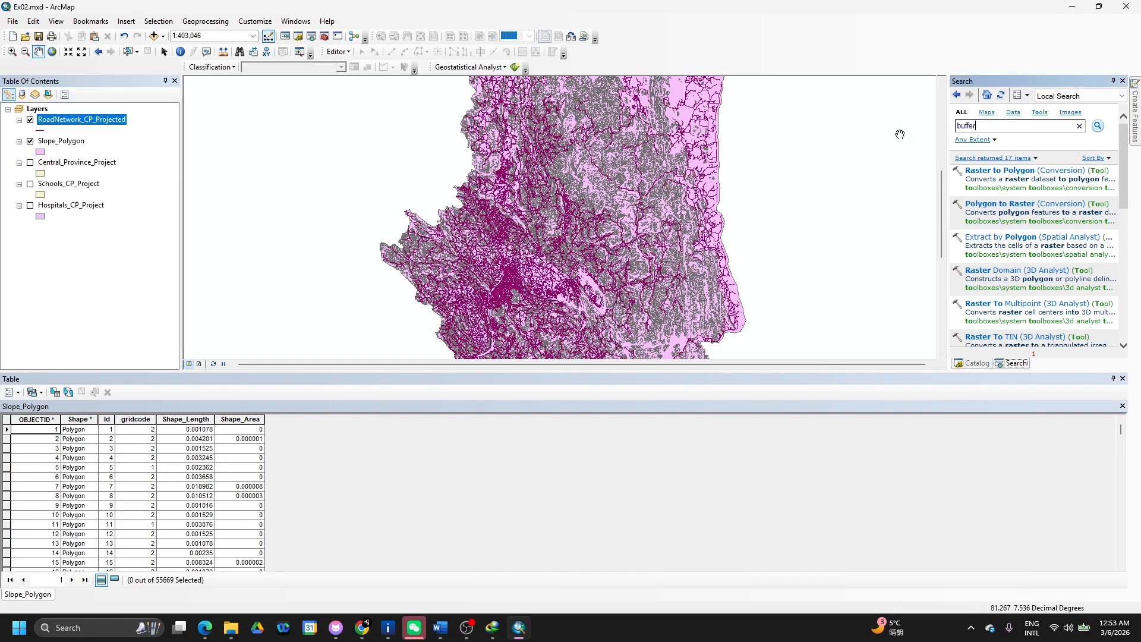
key(Return)
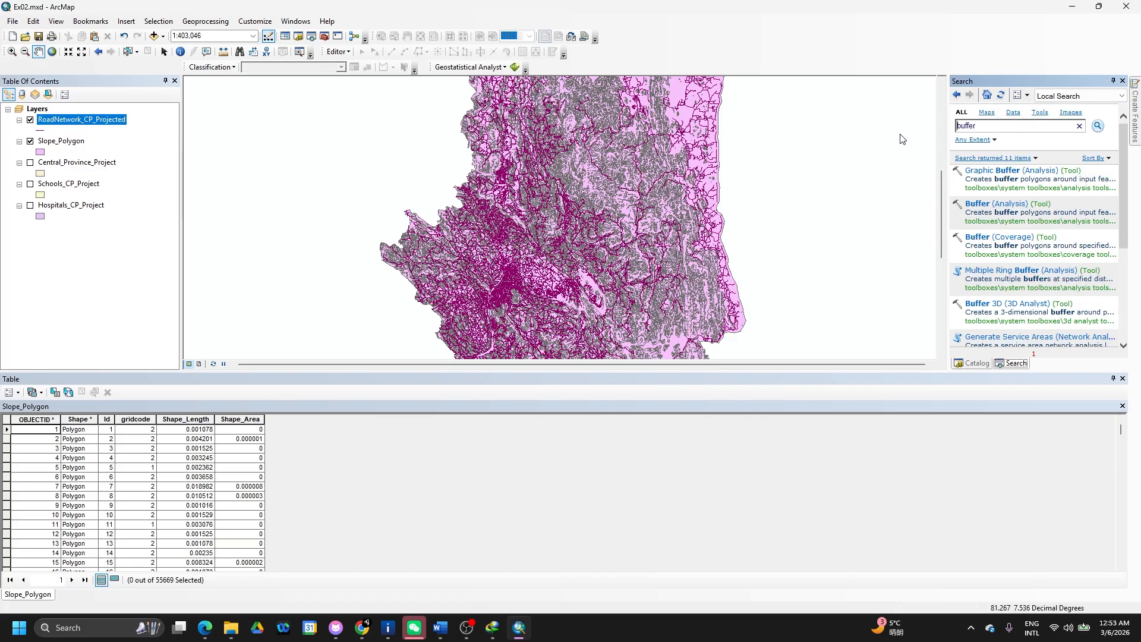
click(978, 203)
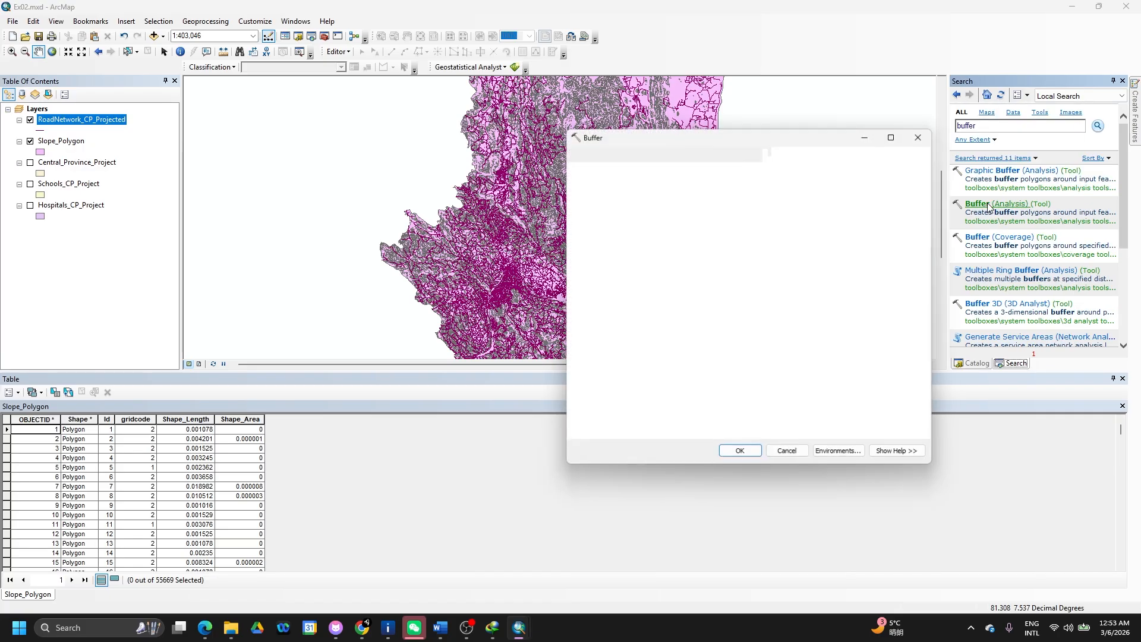
- Buffer RoadNetwork_CP_Projected by 500 Meters, Dissolve ALL, into output RoadNetwork_CP_500m
click(889, 171)
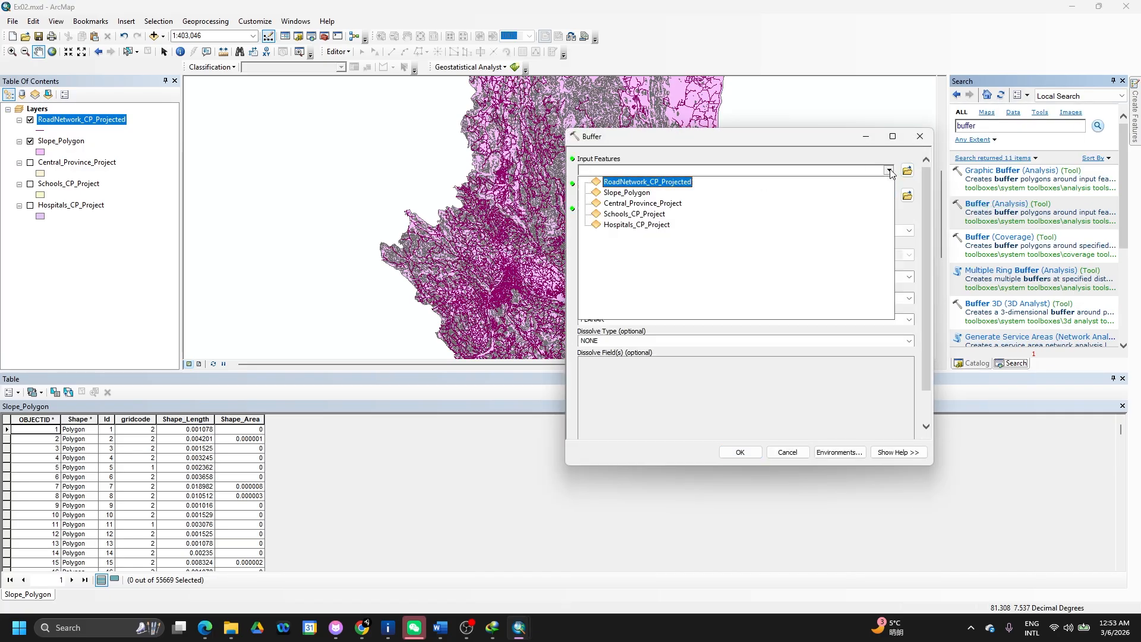
click(669, 182)
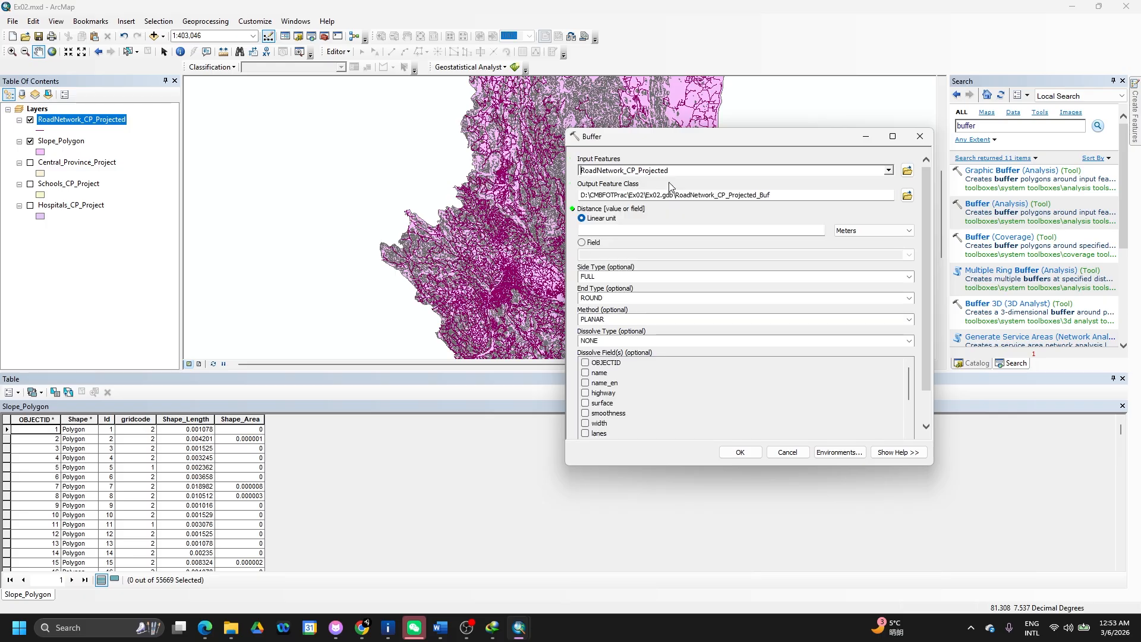
drag(773, 197, 730, 197)
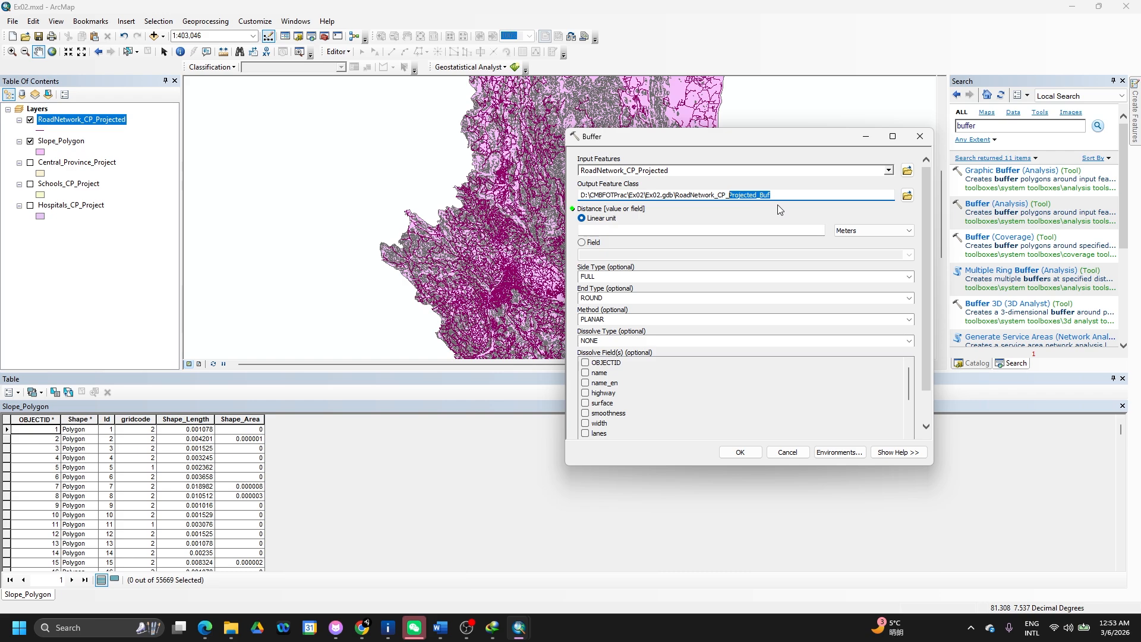
text(500m)
click(698, 230)
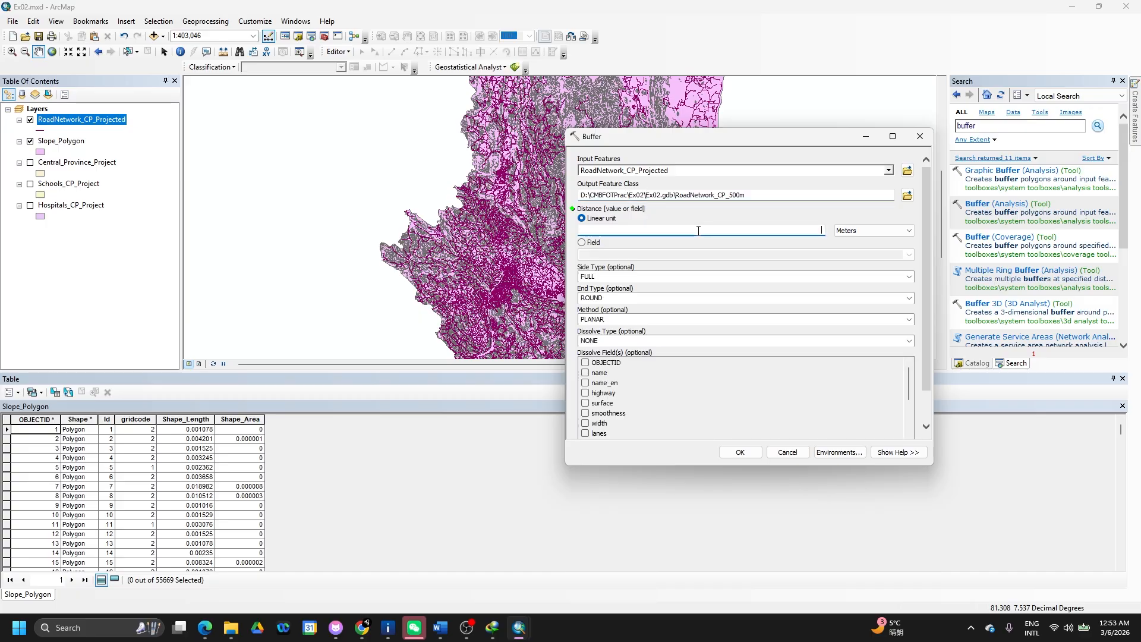
text(500)
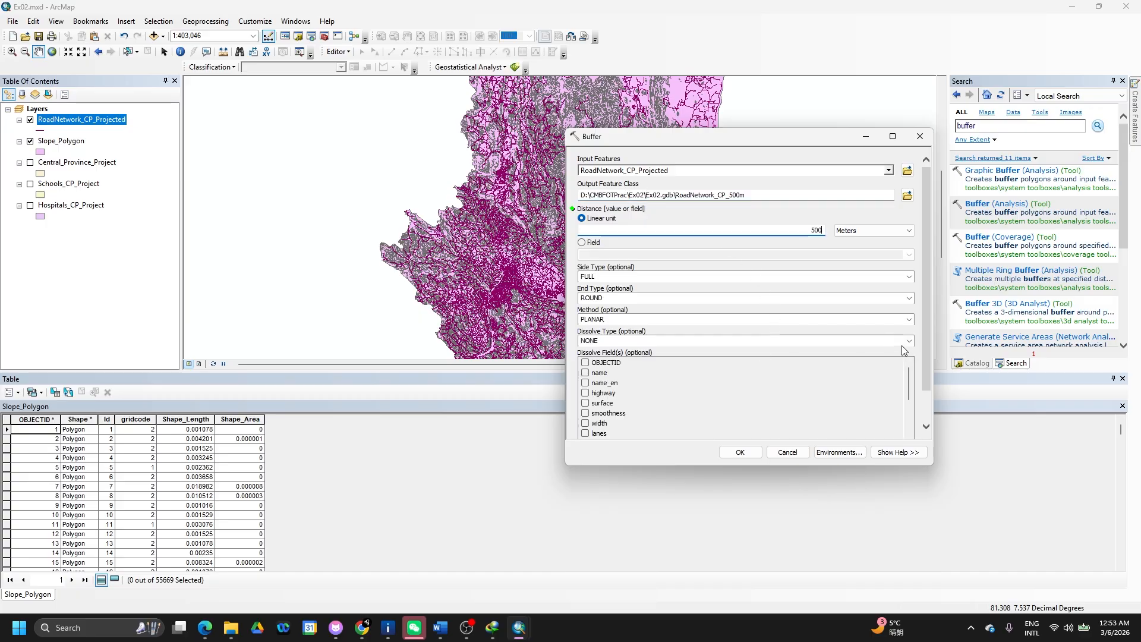
click(910, 345)
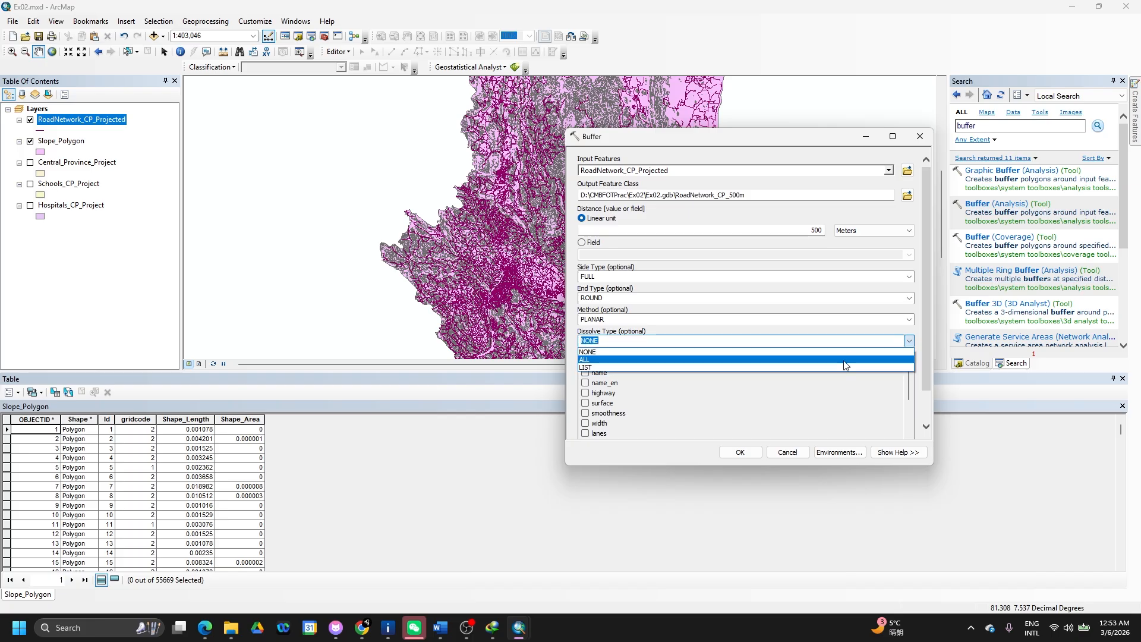
click(844, 359)
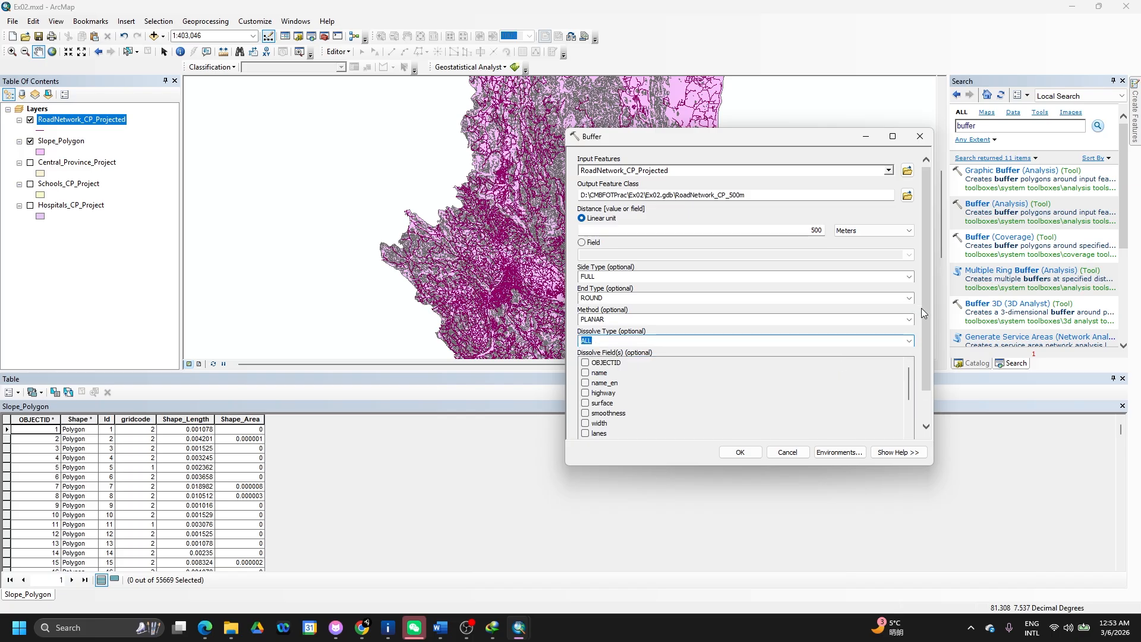
drag(922, 308, 919, 373)
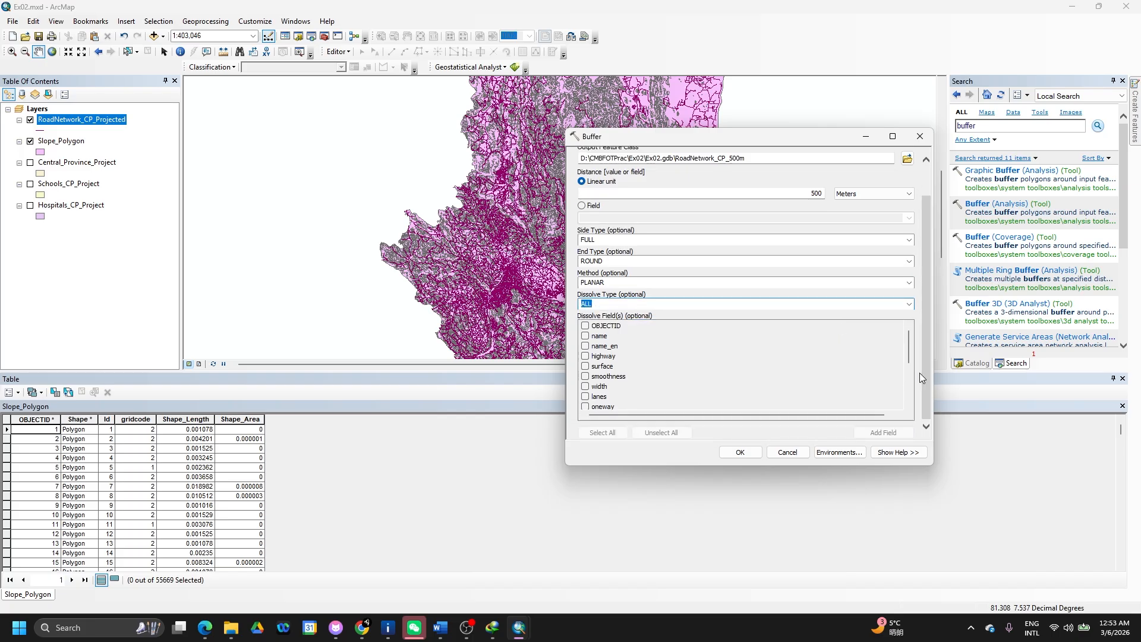
click(747, 454)
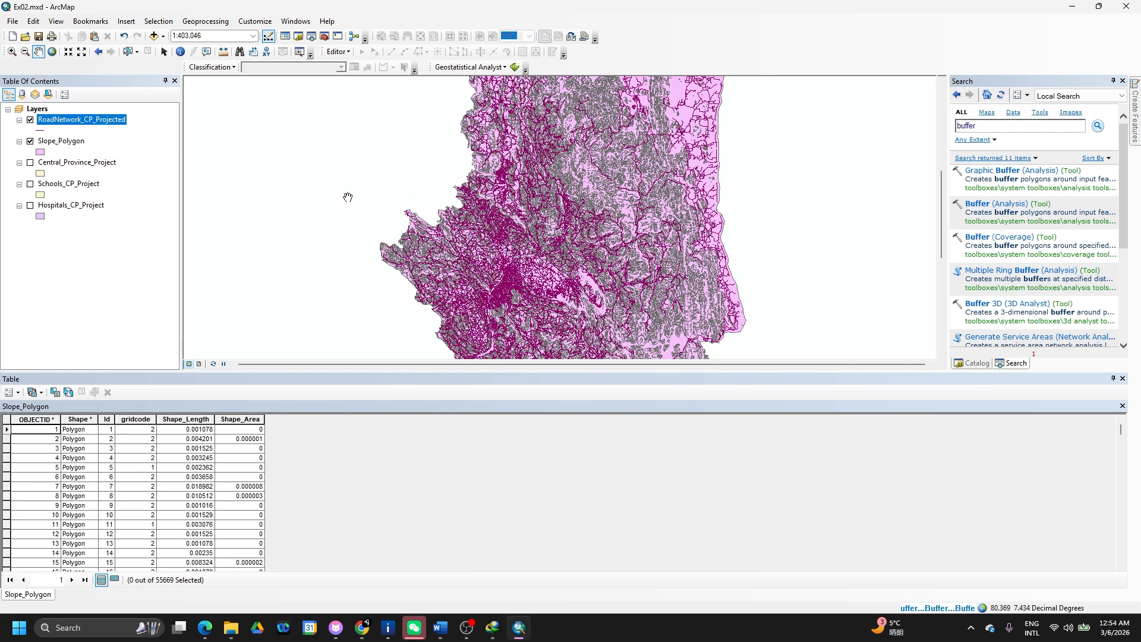
- Switch to the Word exercise document while the road buffer processes
key(alt+Tab)
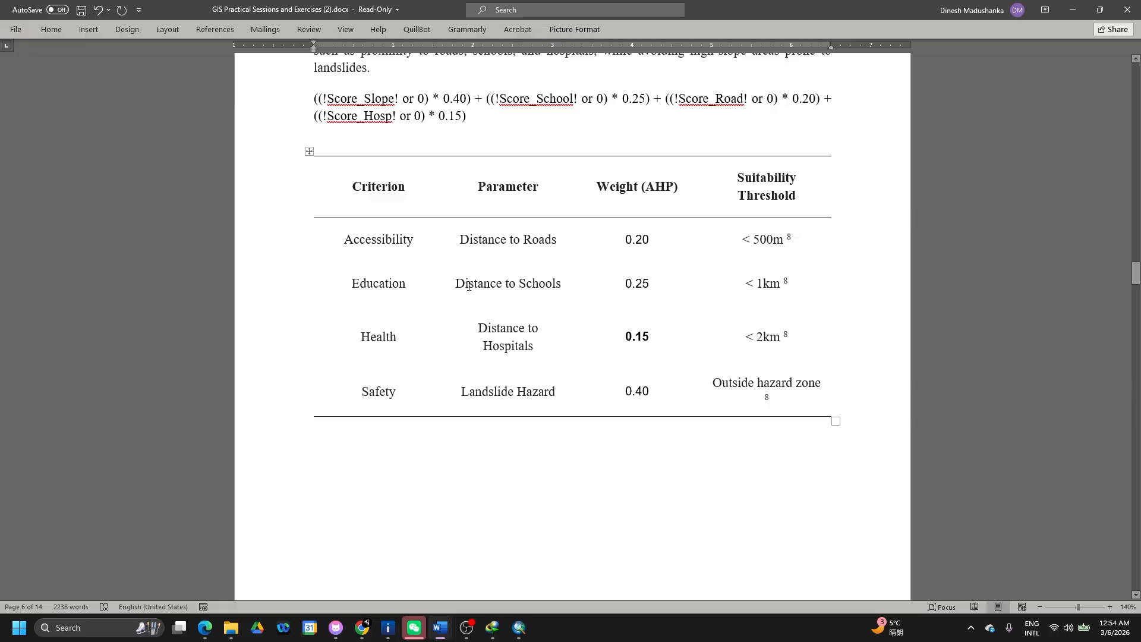
- Return to ArcMap after reading the AHP weights table
key(alt+Tab)
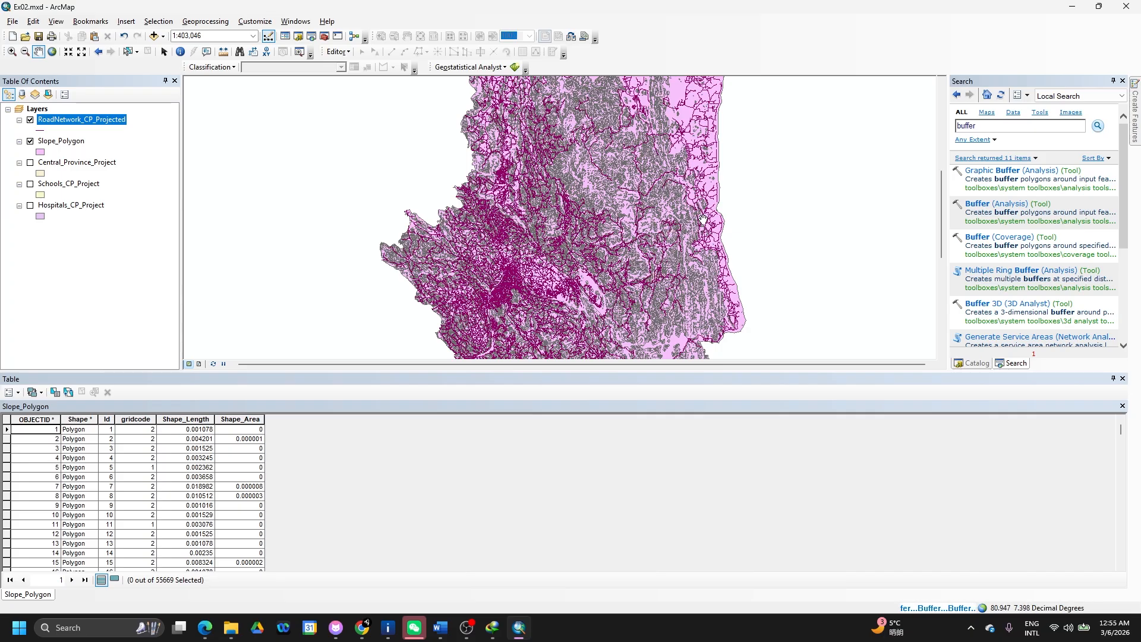
- Zoom the map to 1:300,000 and pan to centre it on the road network
scroll(703, 219, up, 1)
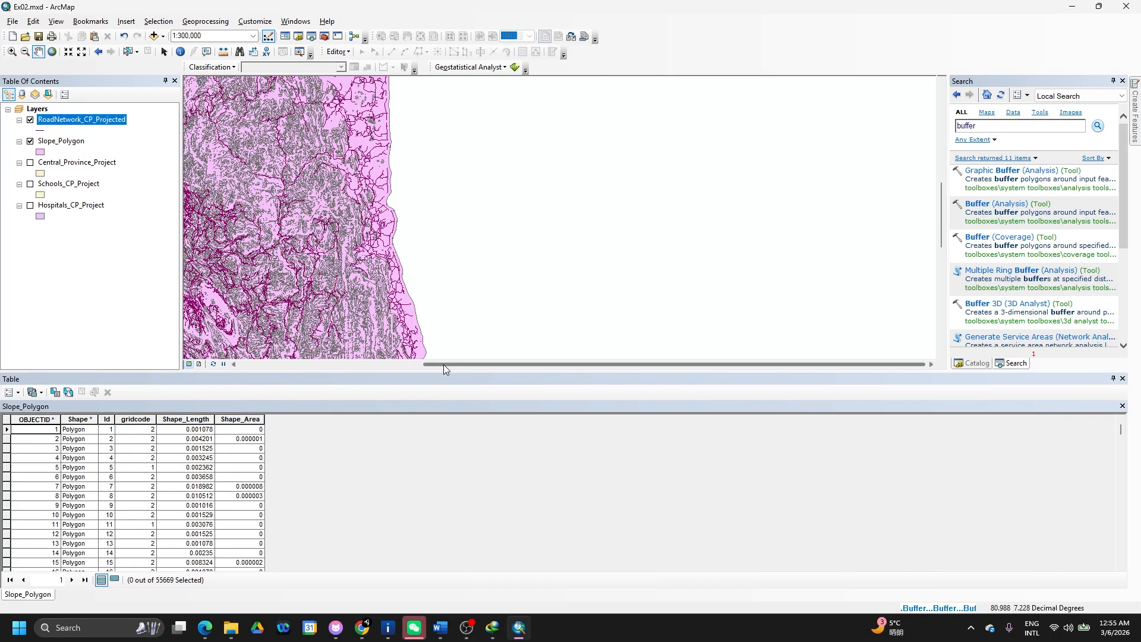
drag(443, 365, 315, 360)
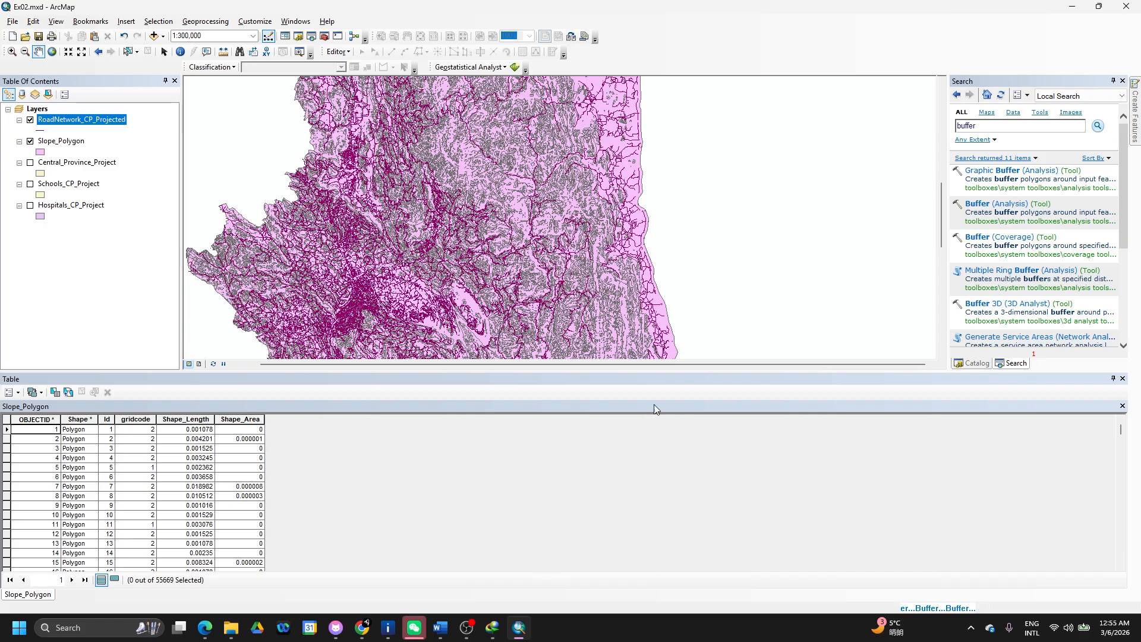
drag(674, 363, 640, 375)
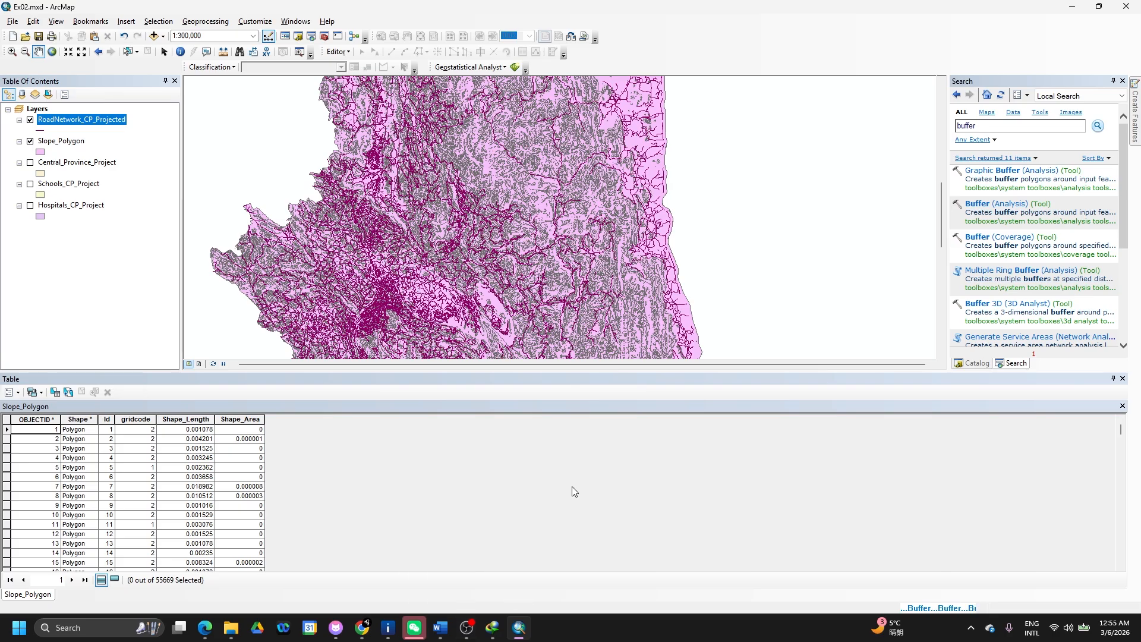
mouse_move(442, 627)
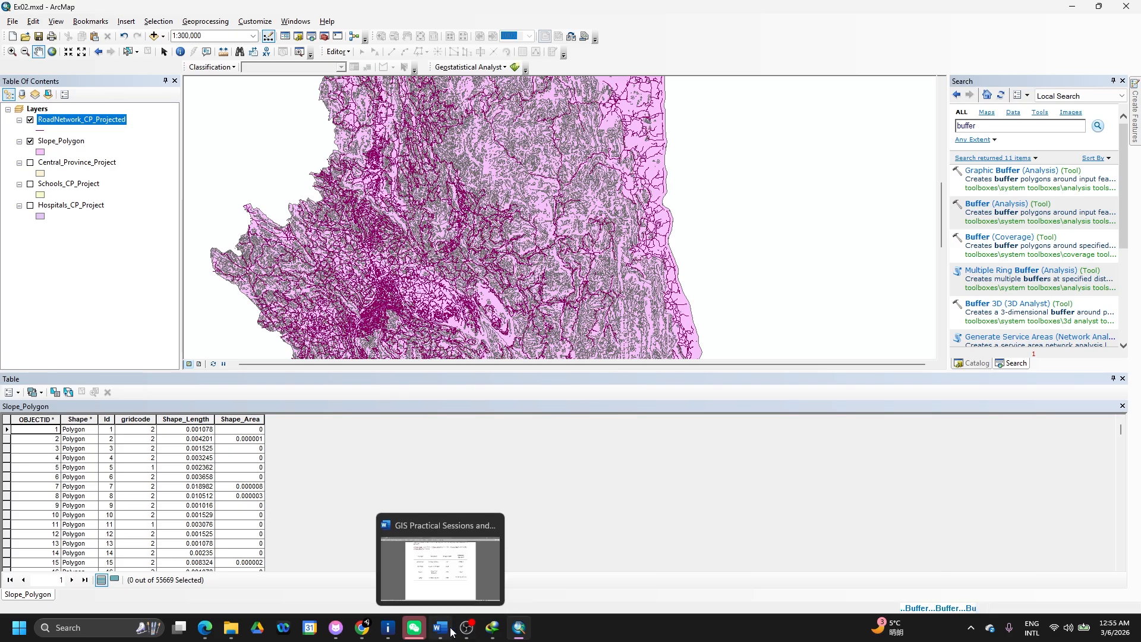
click(683, 462)
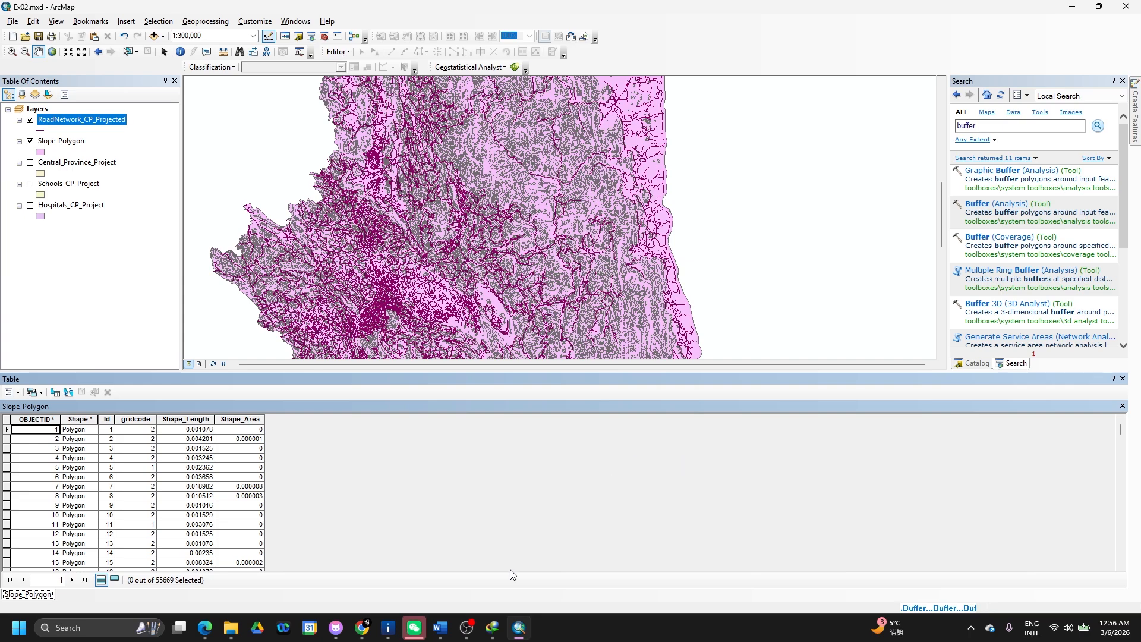
- Close the Slope_Polygon attribute table and hide Slope_Polygon to view RoadNetwork_CP_500m
click(520, 628)
click(520, 628)
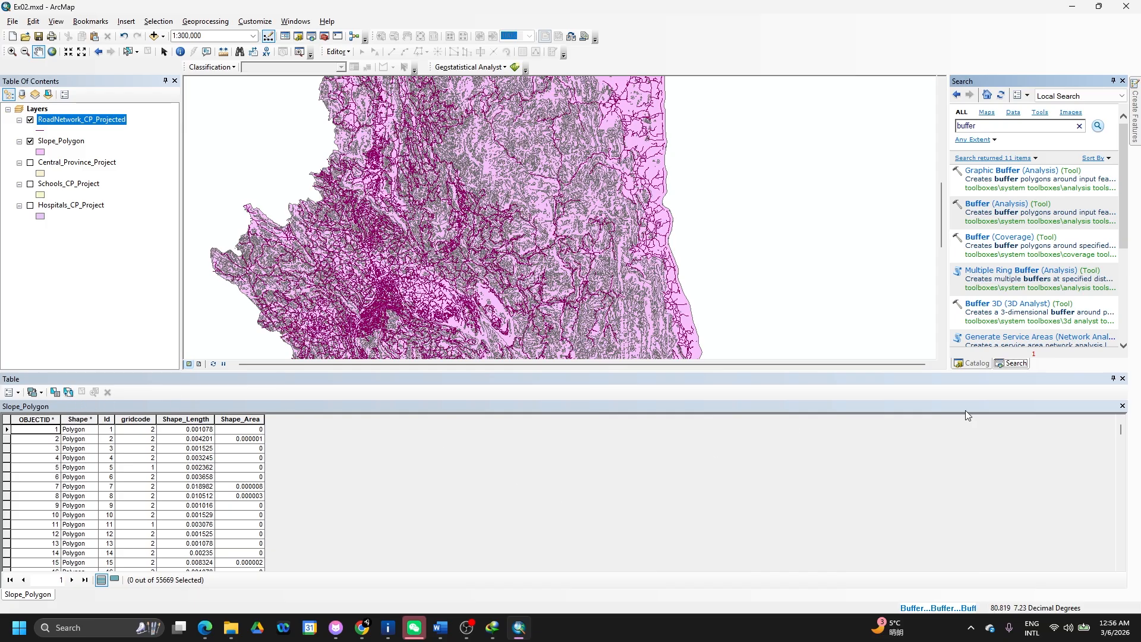
click(1123, 378)
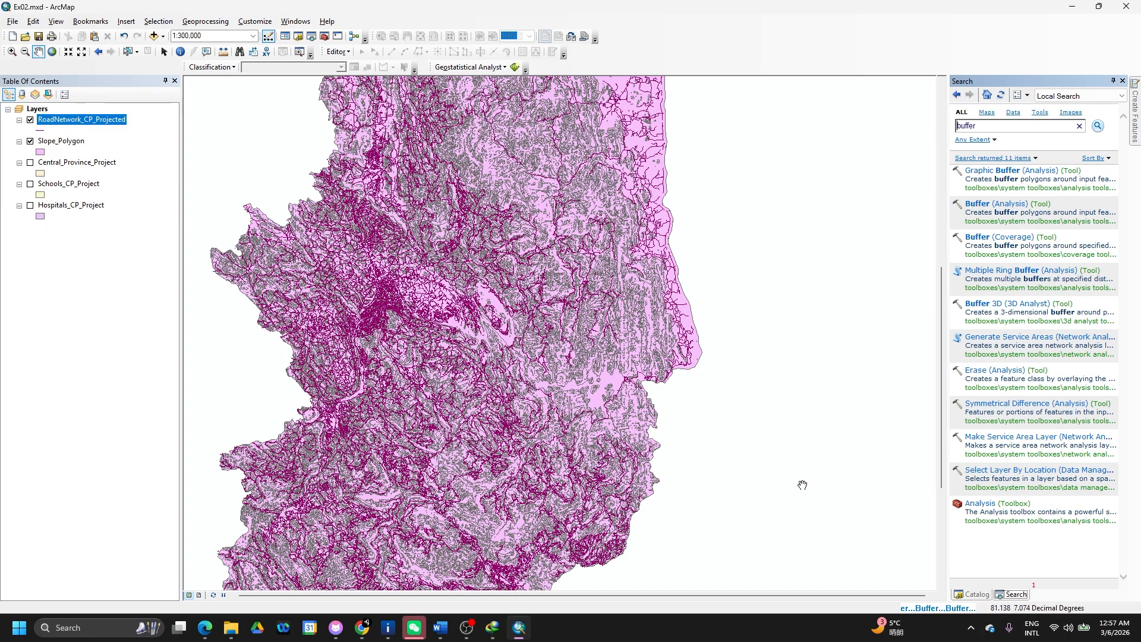
click(31, 142)
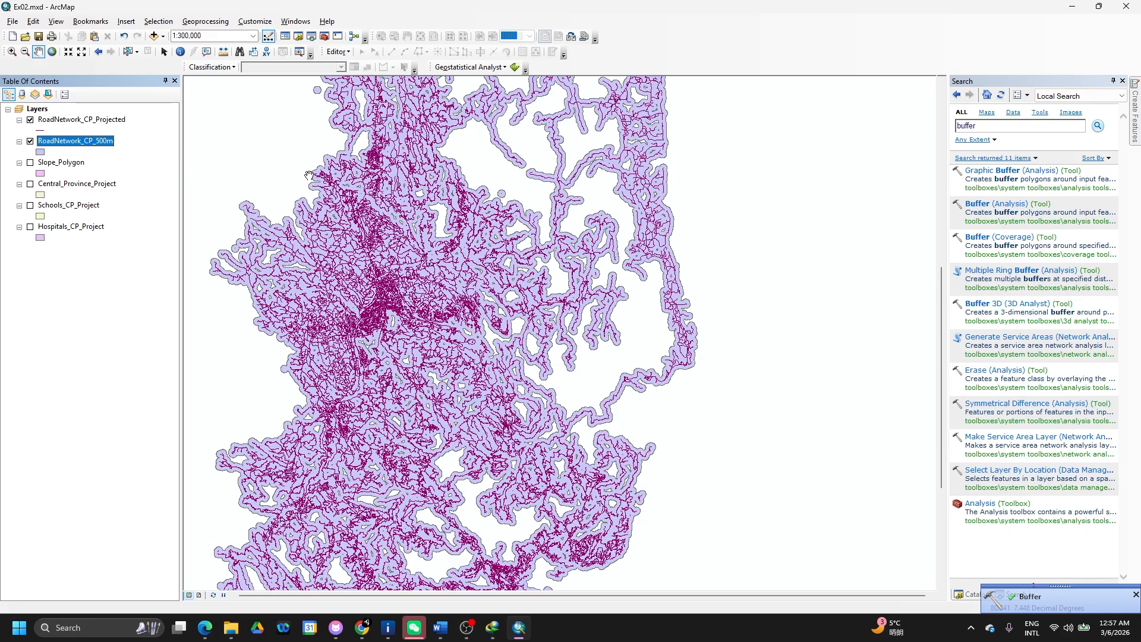
- Remove RoadNetwork_CP_Projected, leaving the RoadNetwork_CP_500m buffer as the visible road layer
click(89, 124)
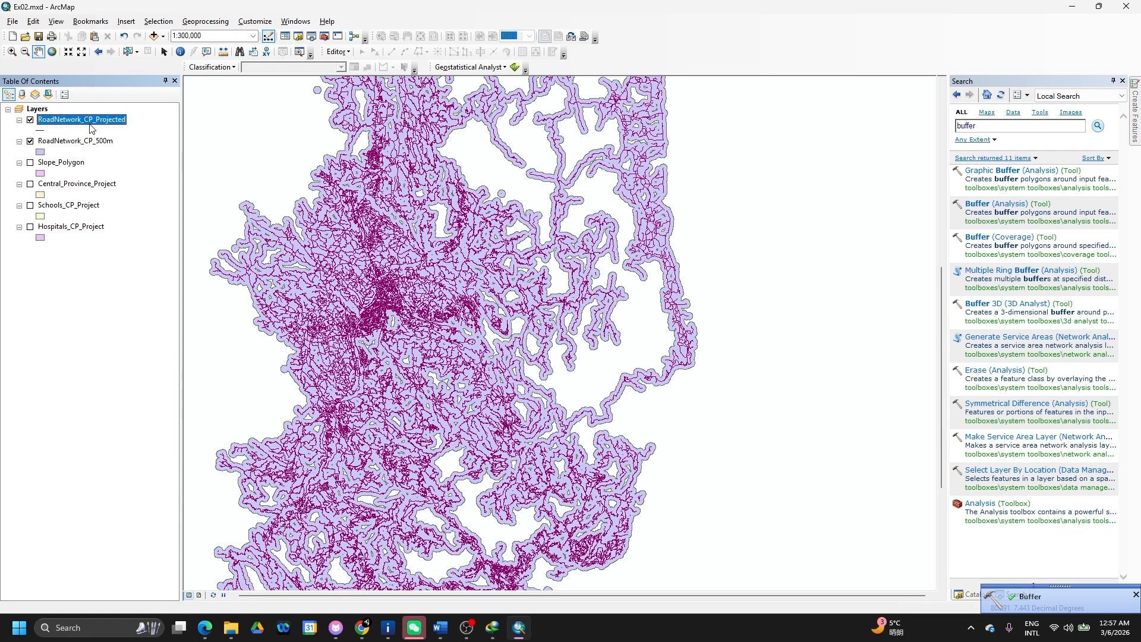
right_click(89, 124)
click(126, 147)
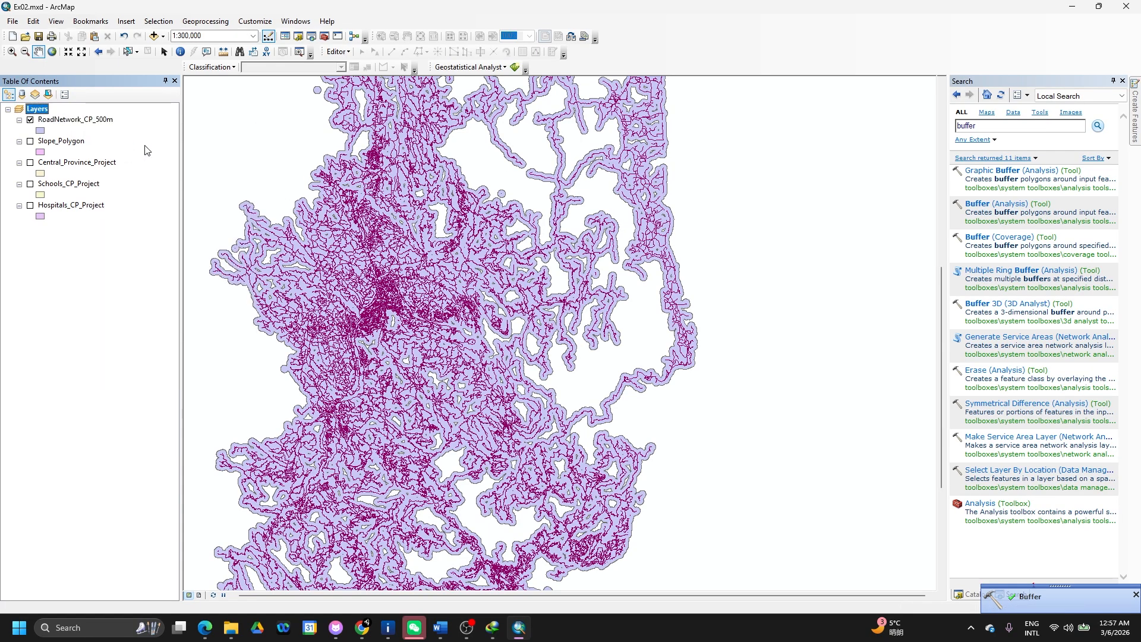
click(105, 121)
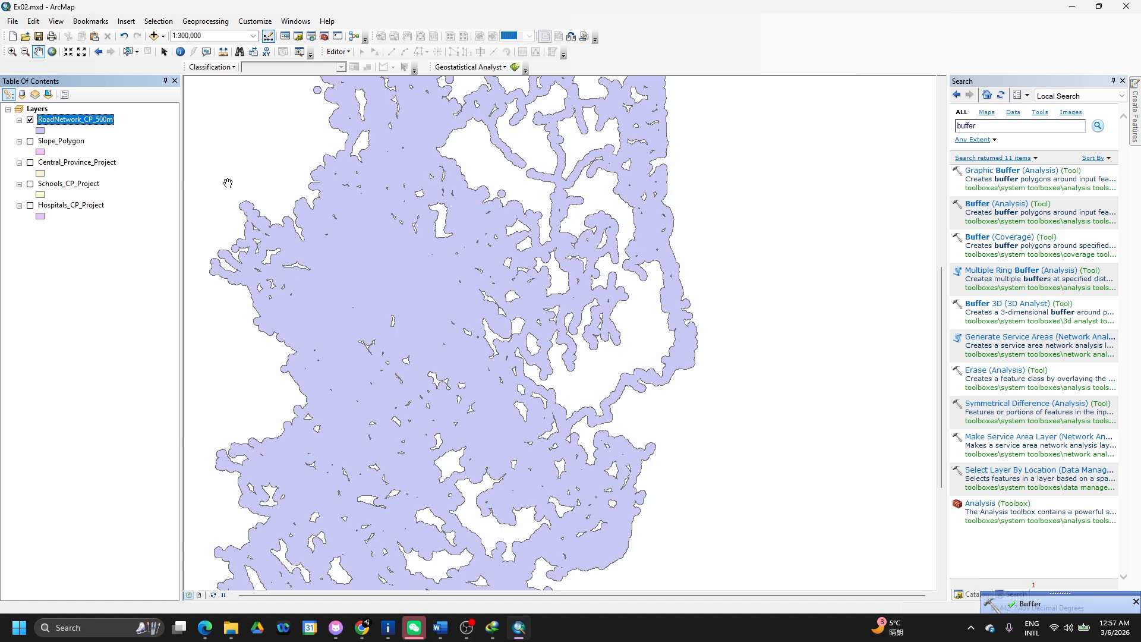
key(alt+Tab)
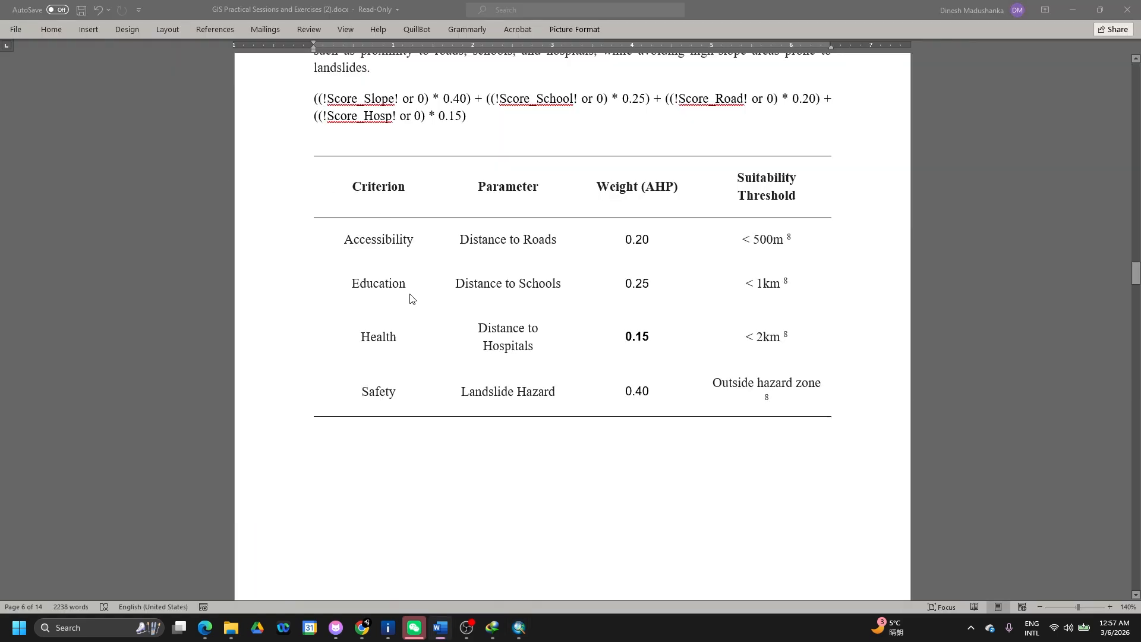
key(alt+Tab)
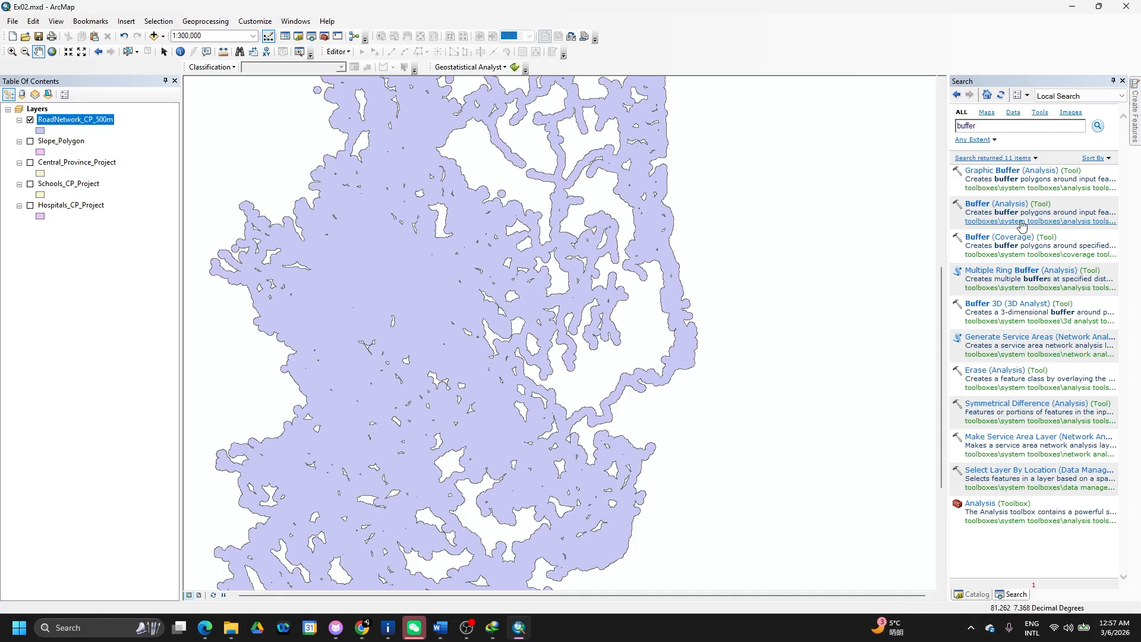
- Set up a Buffer on Schools_CP_Project with a 1 Kilometers distance
click(991, 205)
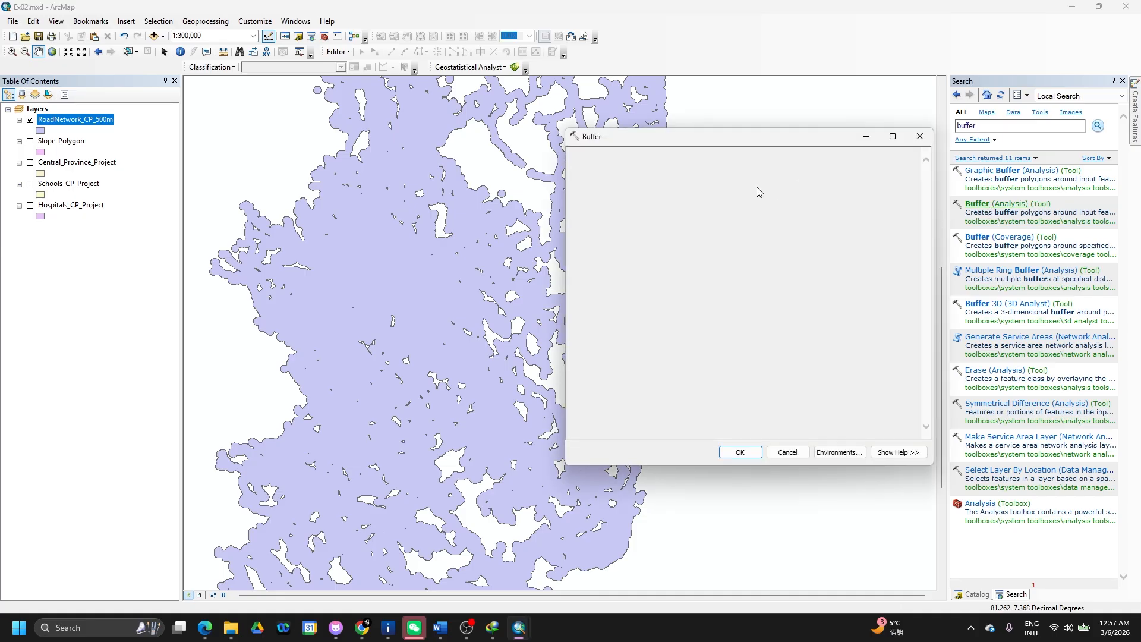
click(892, 171)
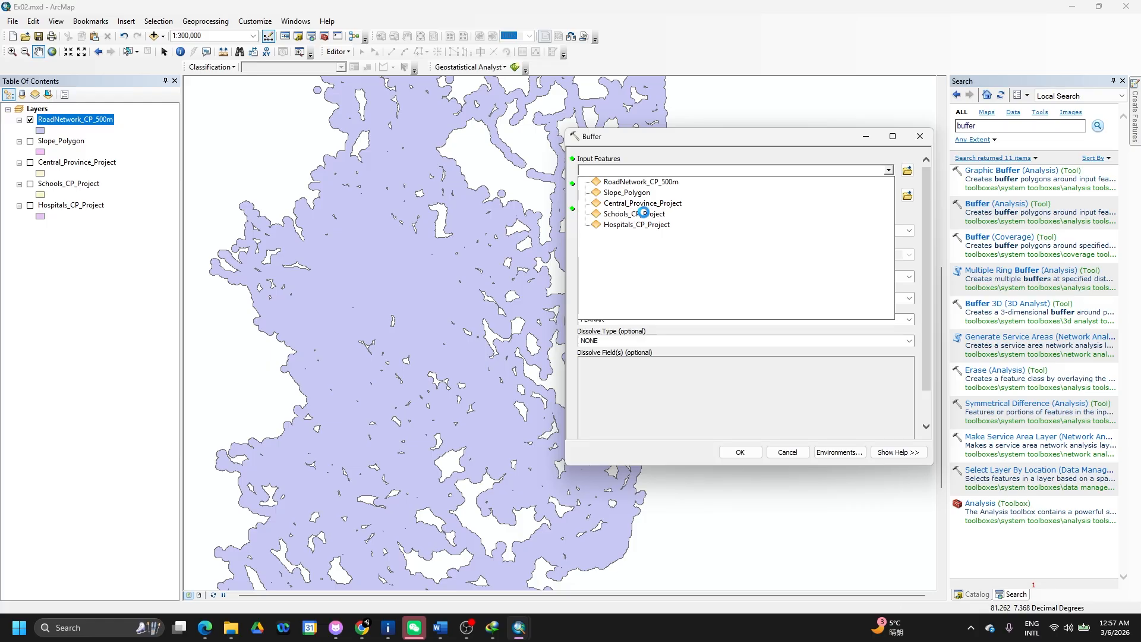
click(645, 214)
click(856, 231)
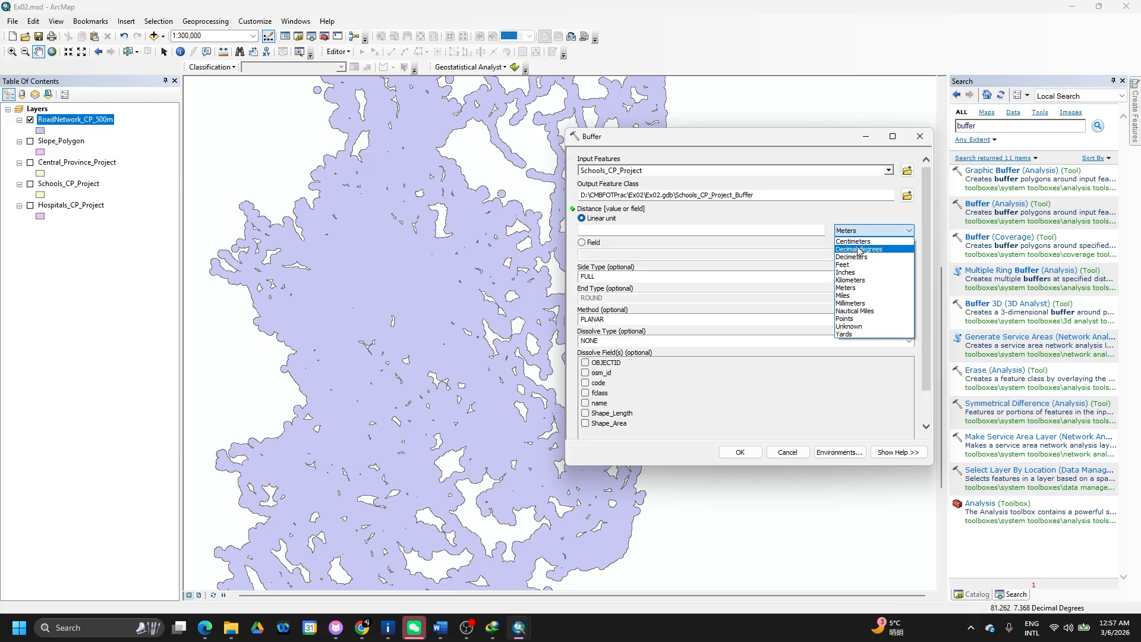
click(856, 280)
click(779, 229)
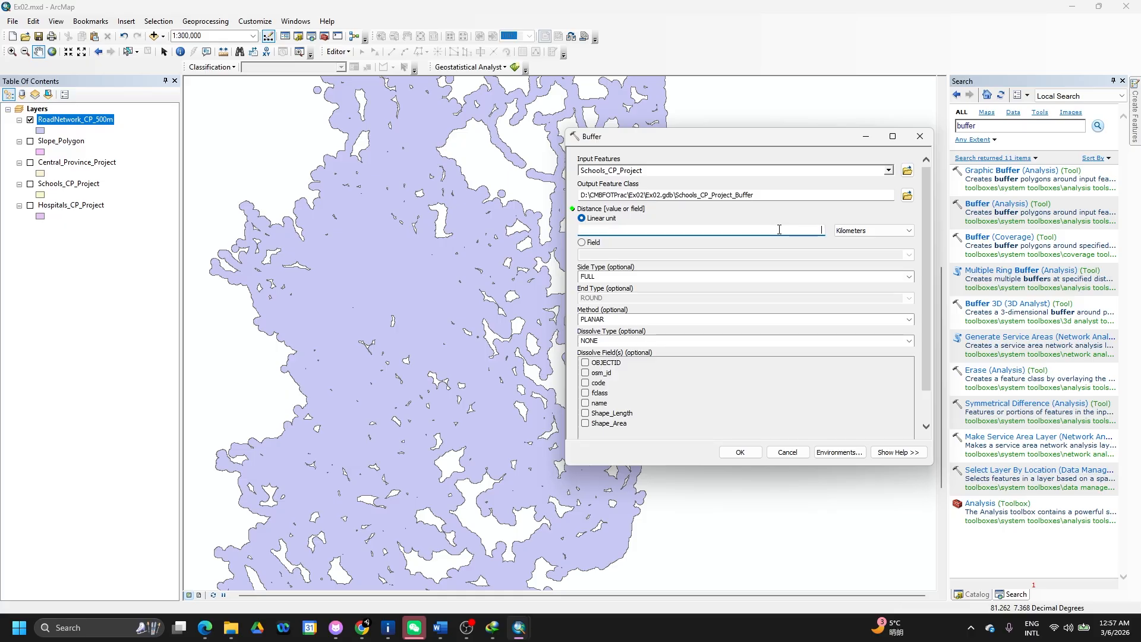
key(alt+Tab)
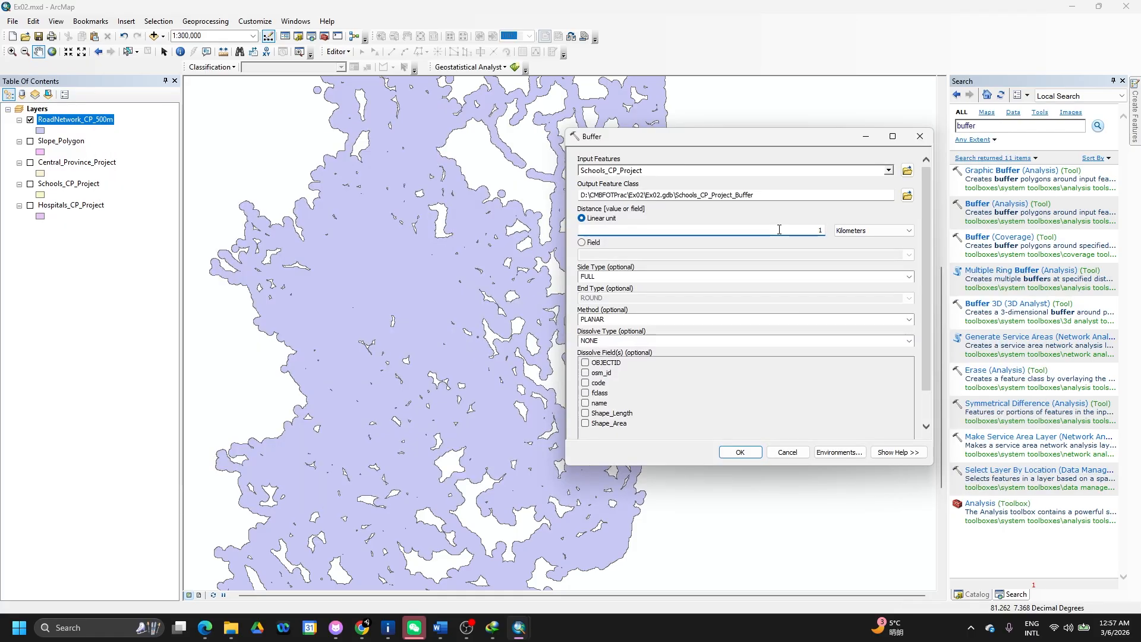
key(alt+Tab)
key(alt+Tab)
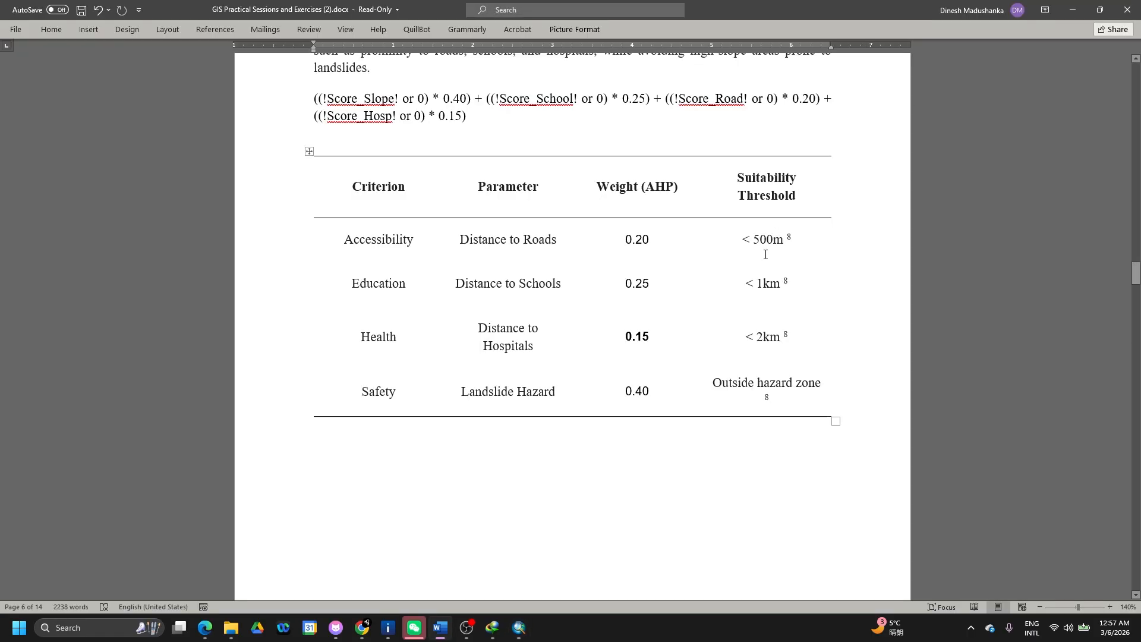
key(alt+Tab)
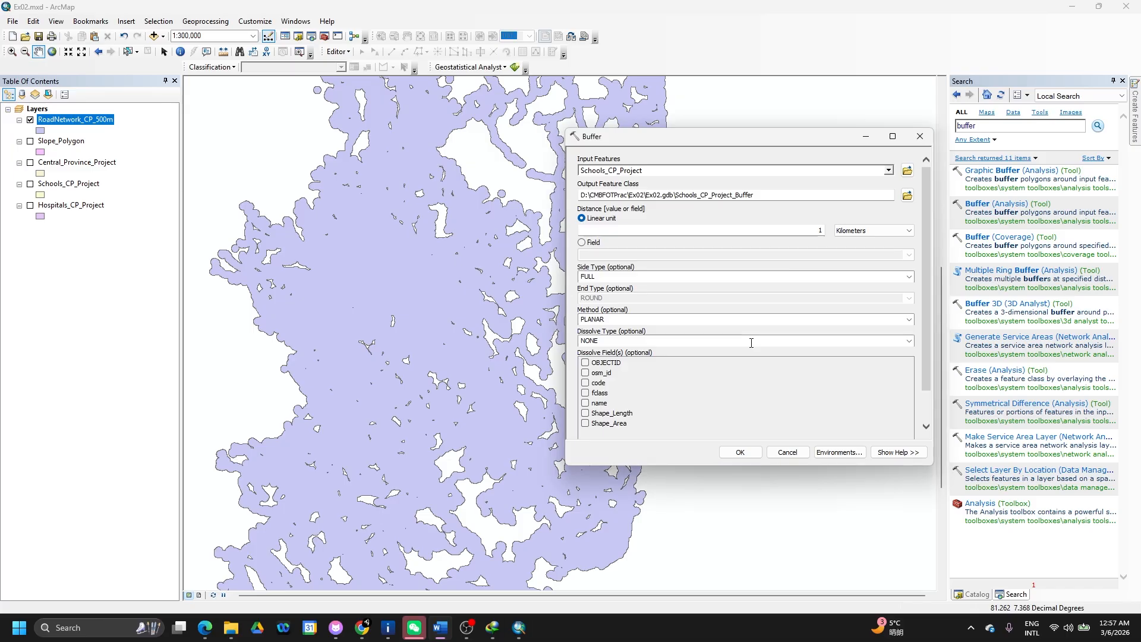
- Name the output Schools_CP_1kmBuff, Dissolve ALL, and run the schools buffer
drag(771, 196, 714, 200)
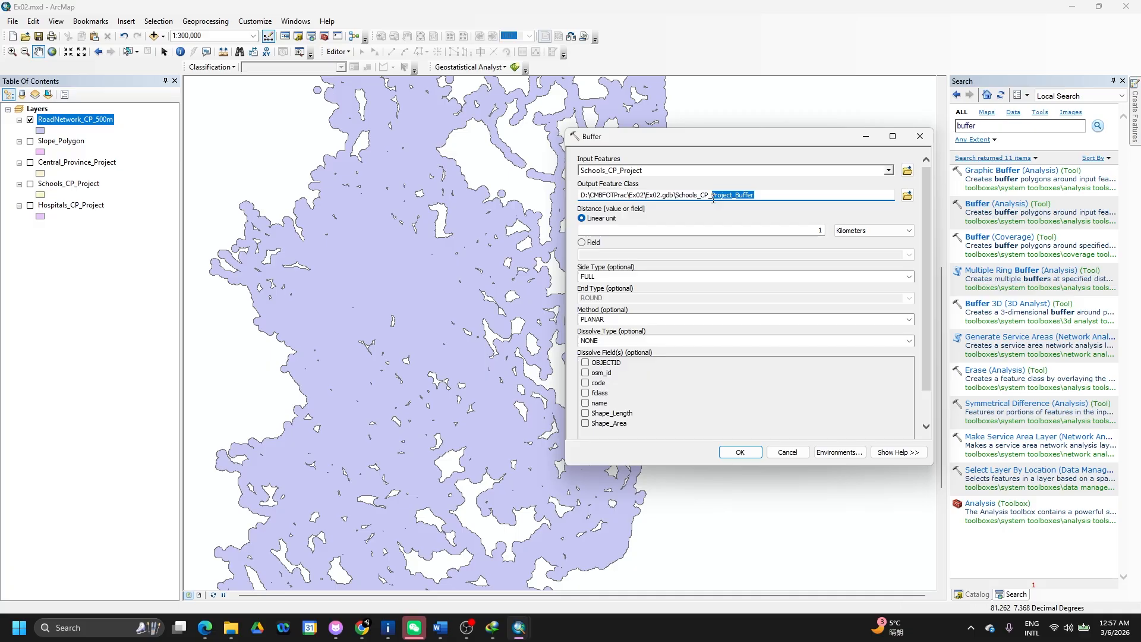
text(1kmB)
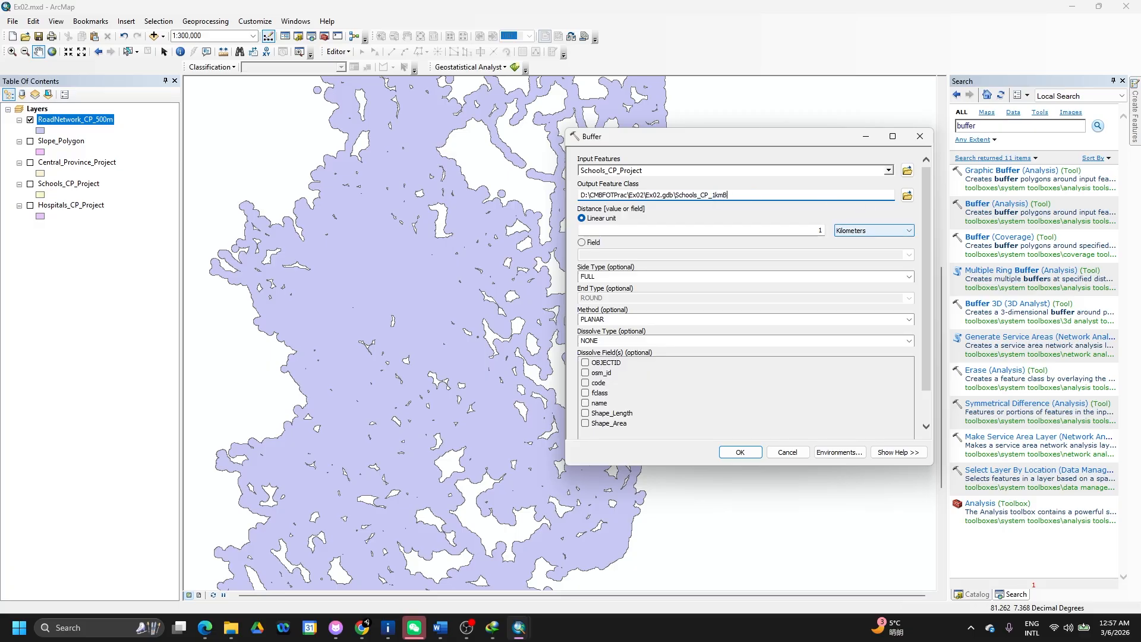
text(uff)
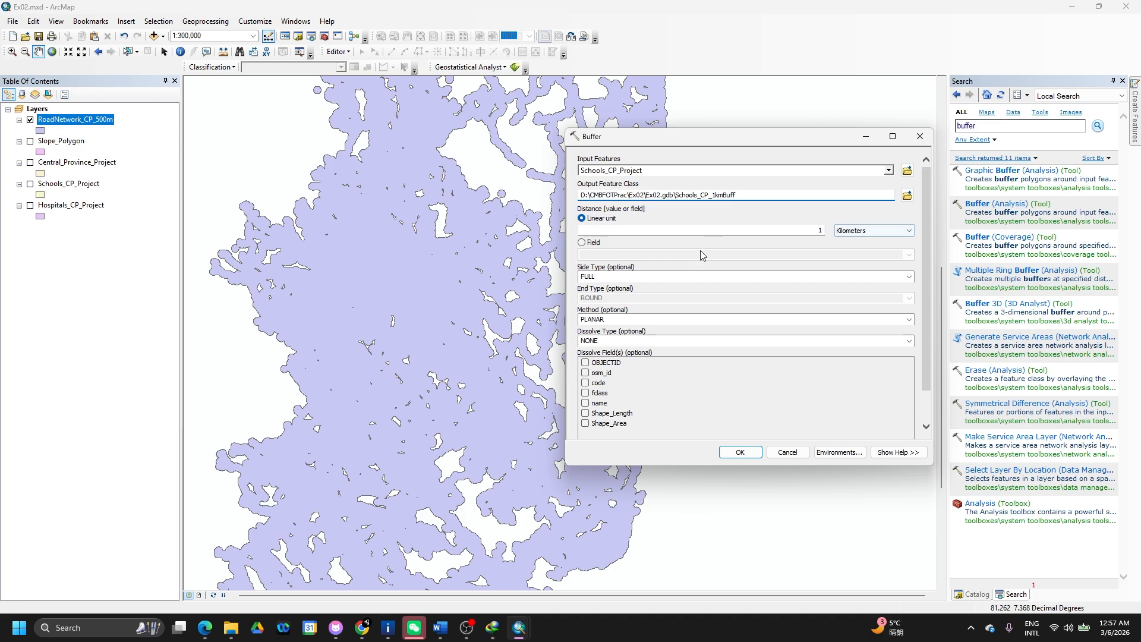
click(907, 340)
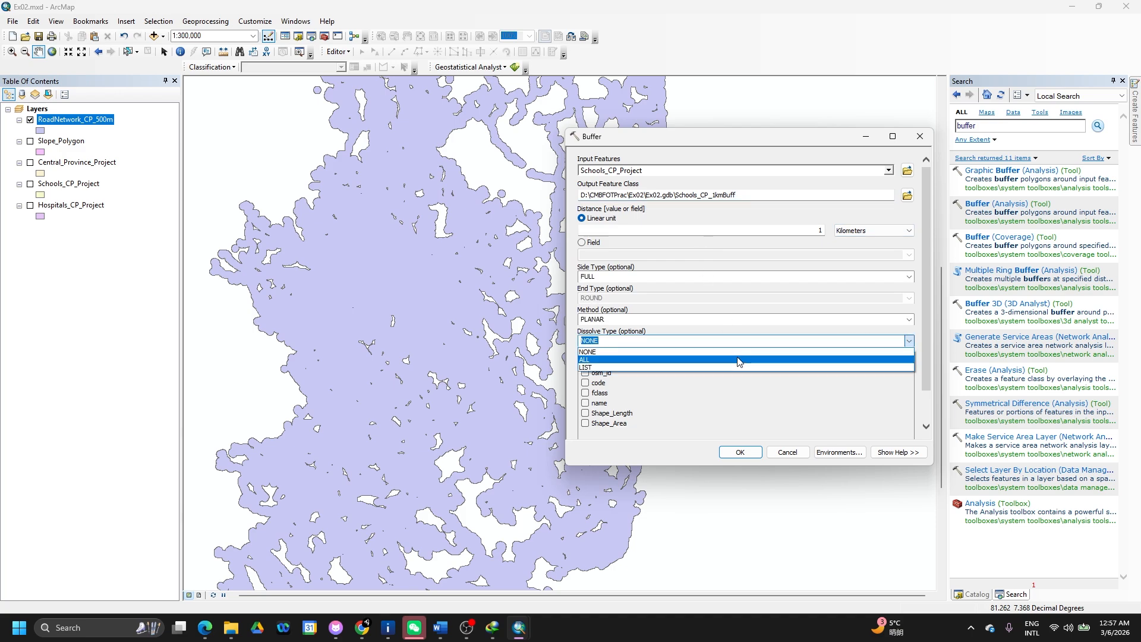
click(738, 361)
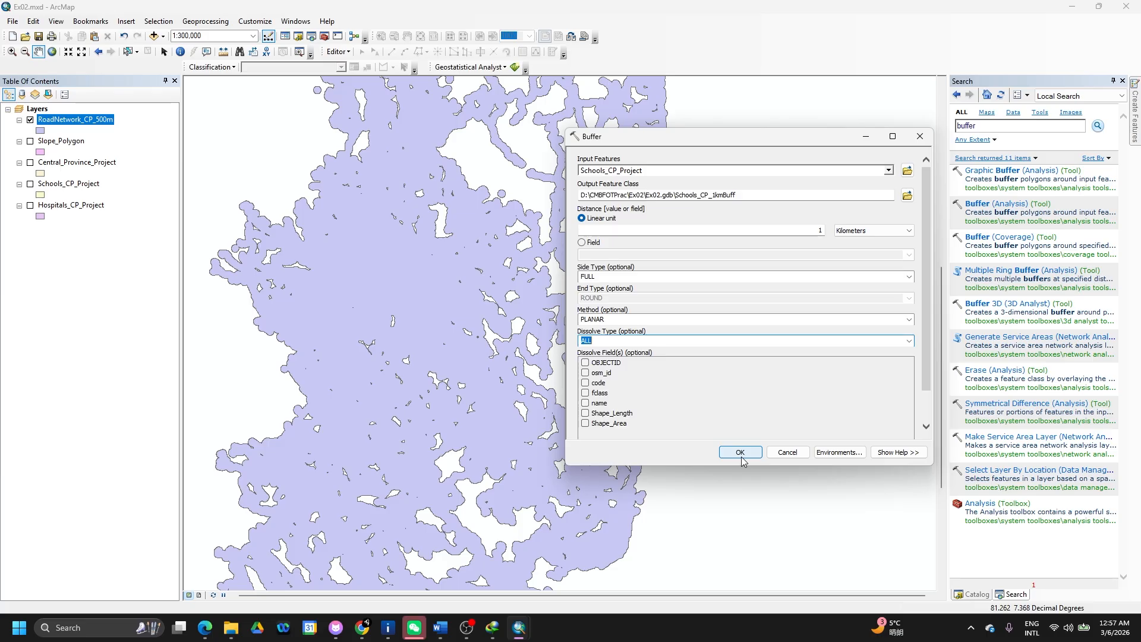
click(741, 453)
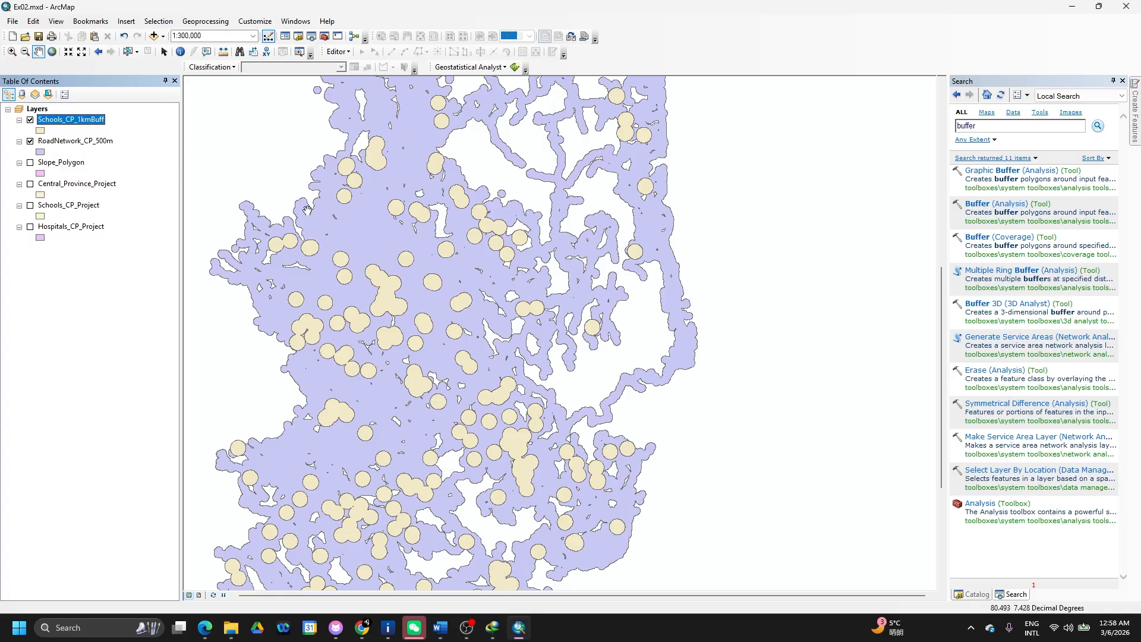
click(996, 205)
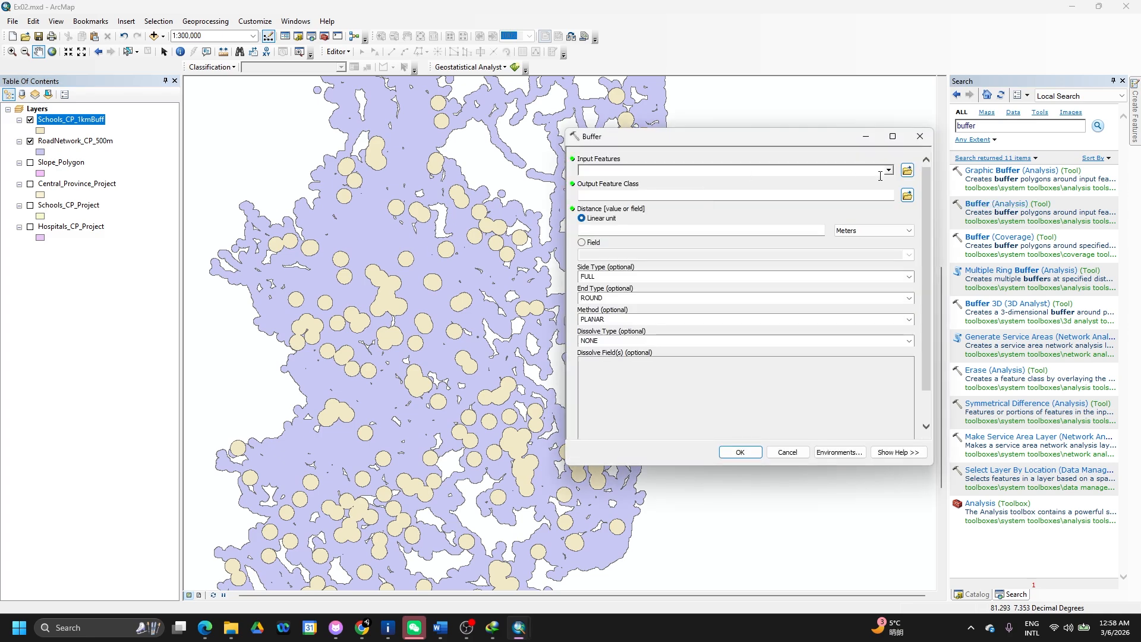
- Buffer Hospitals_CP_Project by 2 Kilometers with Dissolve ALL
click(889, 172)
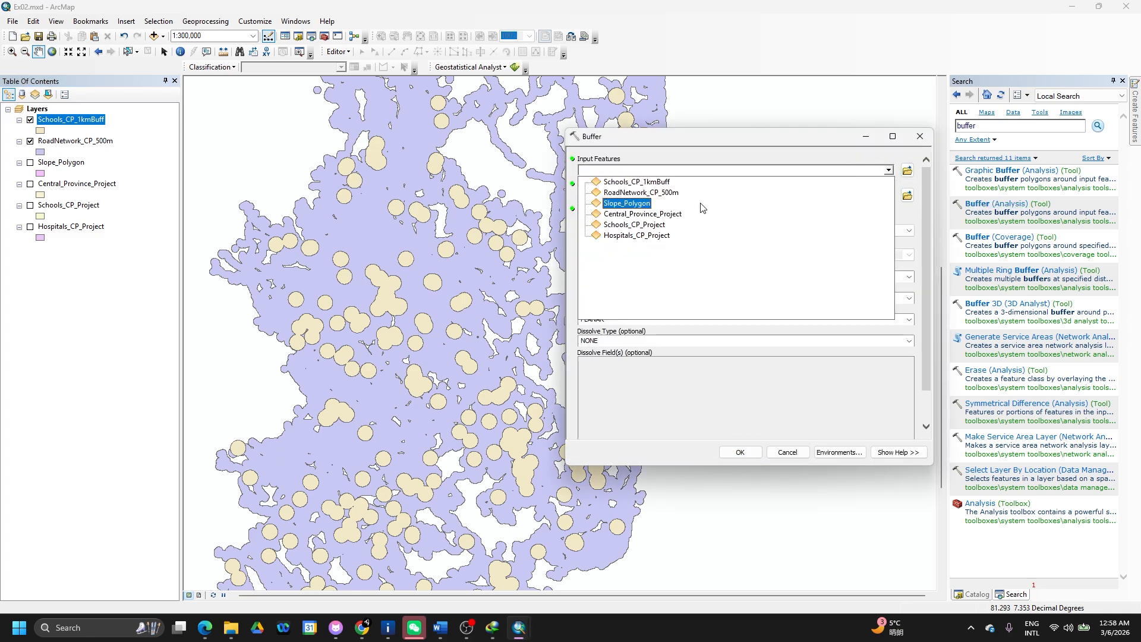
click(650, 237)
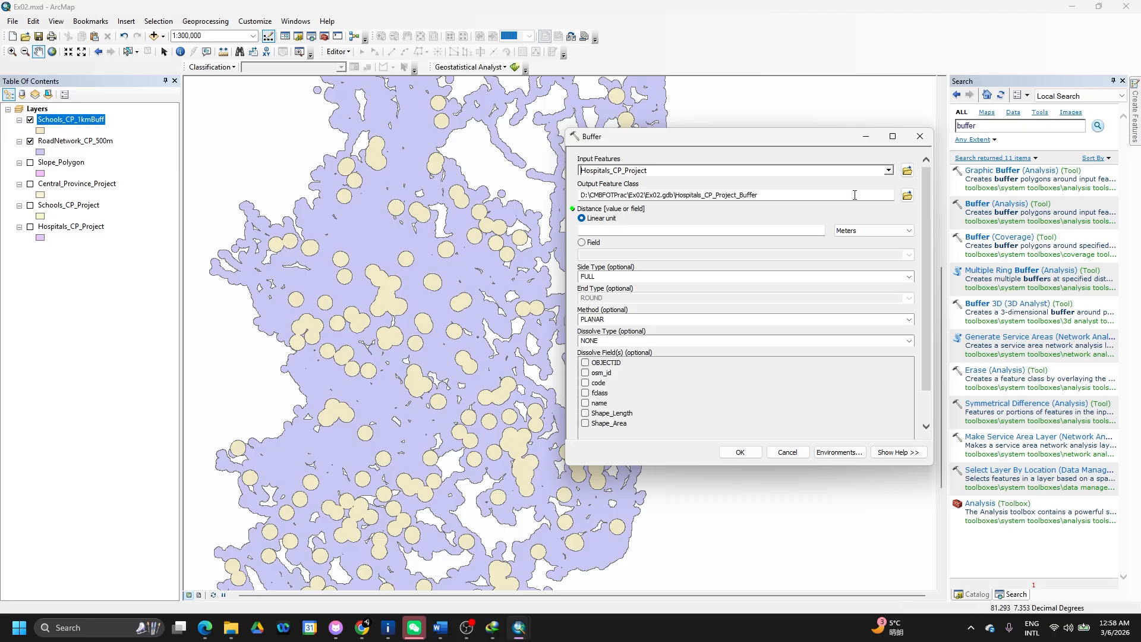
click(840, 231)
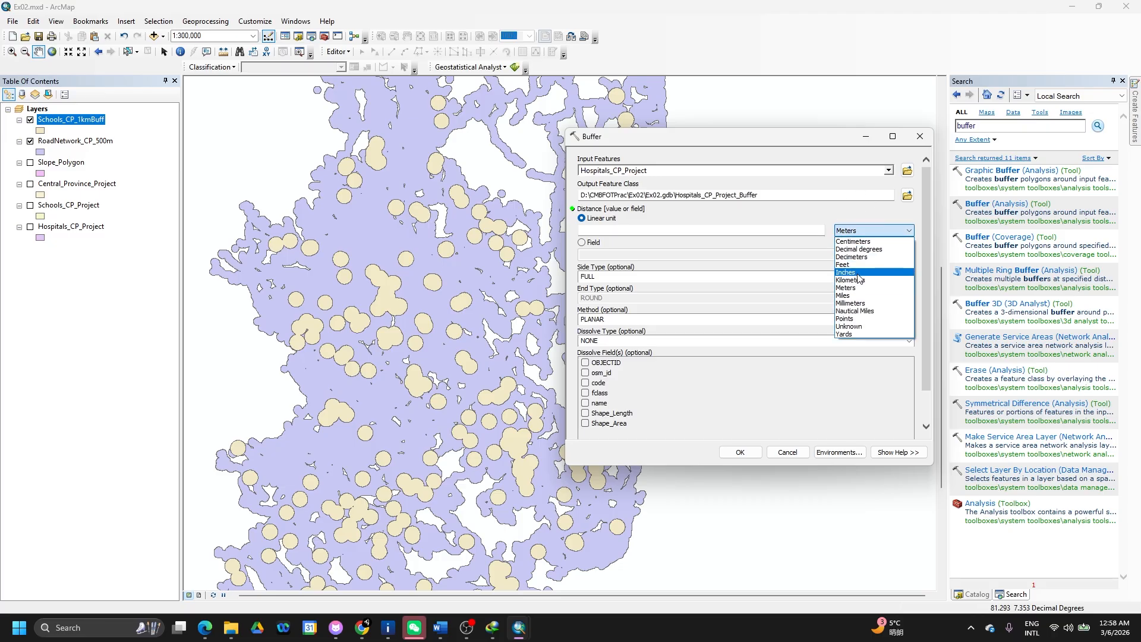
click(851, 280)
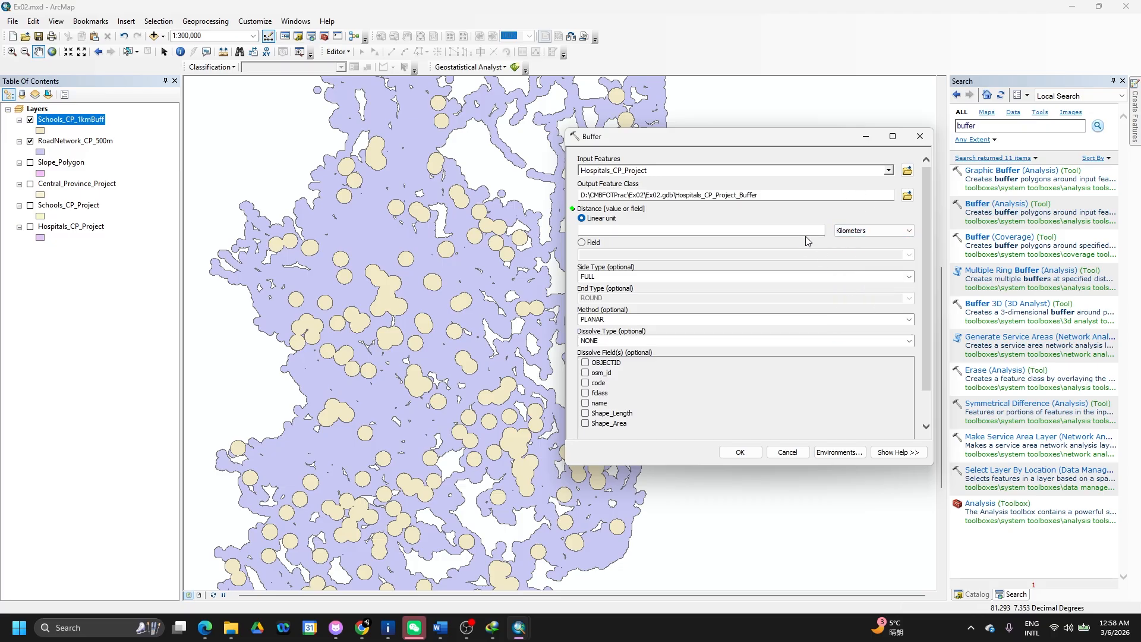
click(806, 234)
text(2)
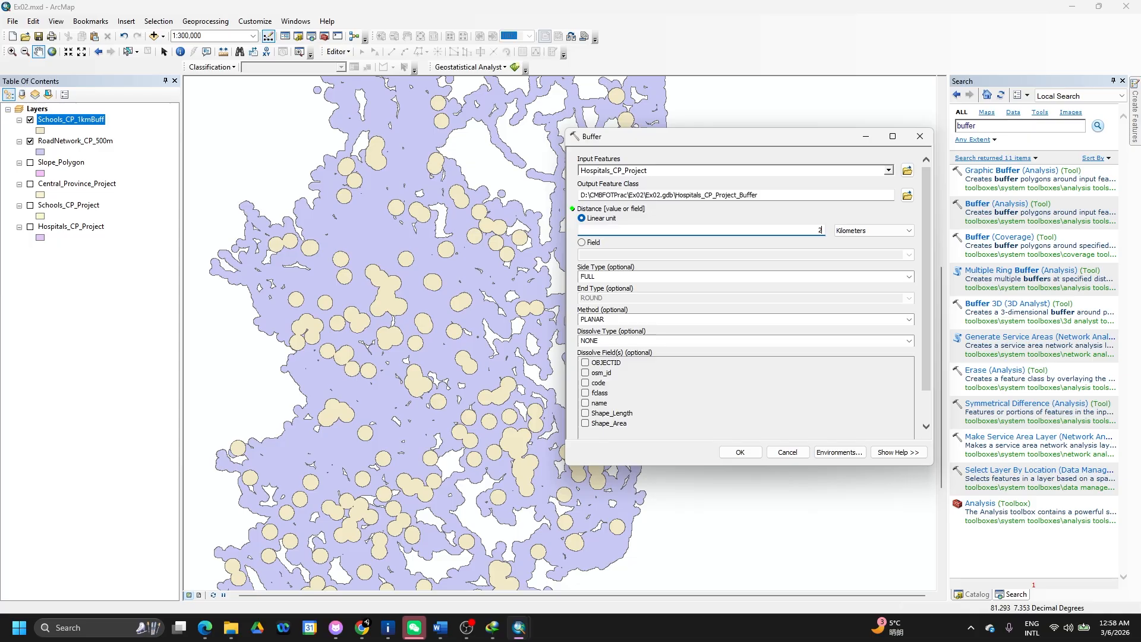
click(828, 210)
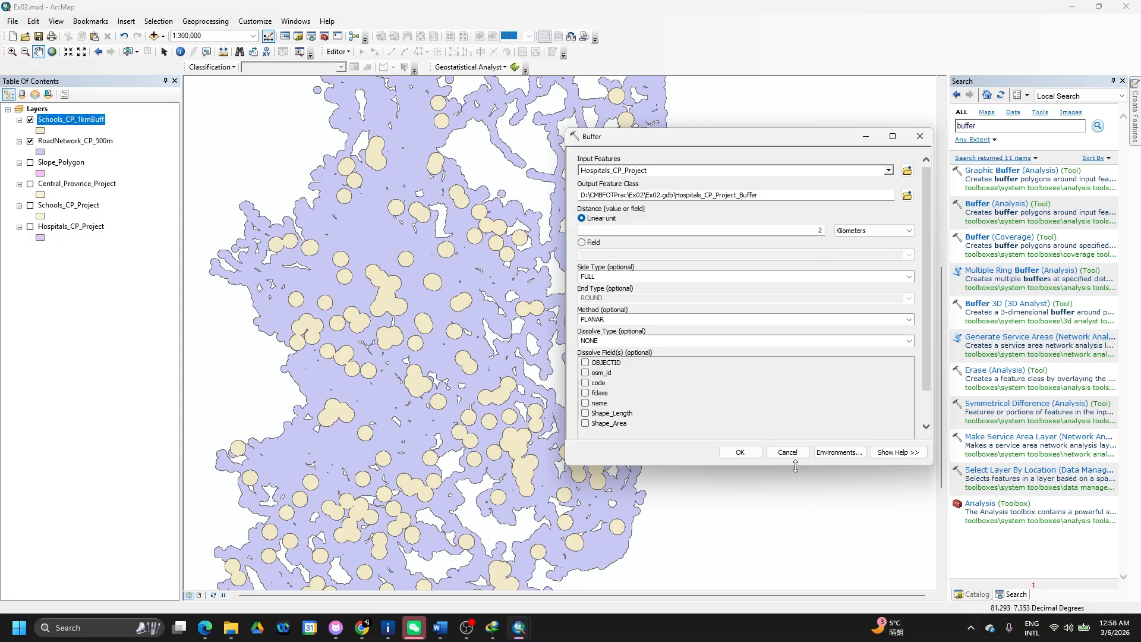
click(909, 341)
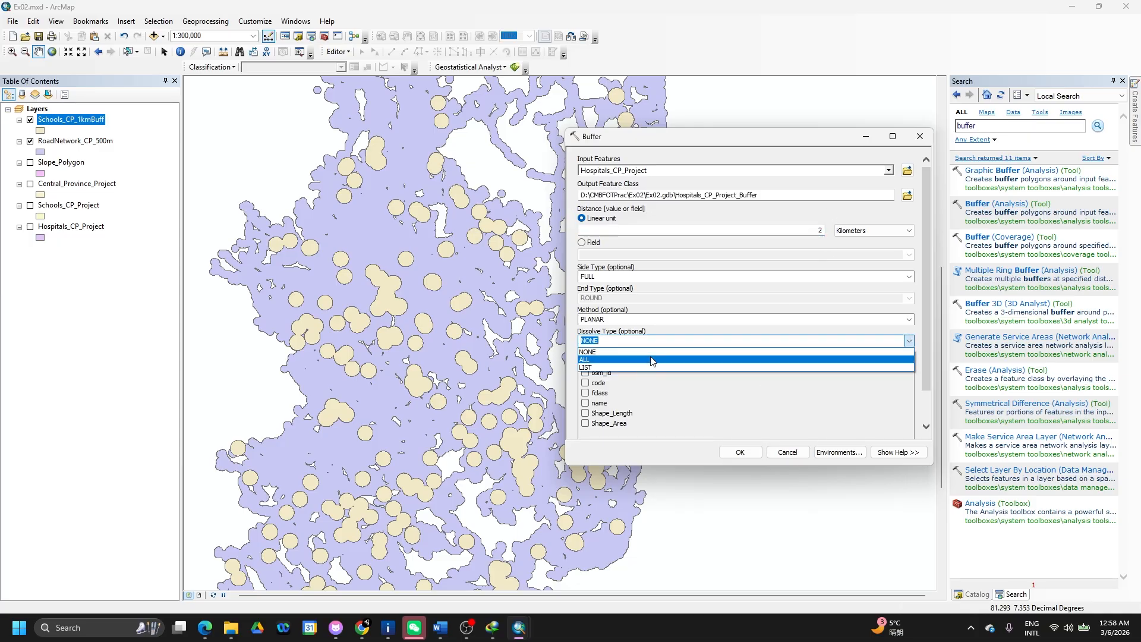
click(652, 361)
click(732, 450)
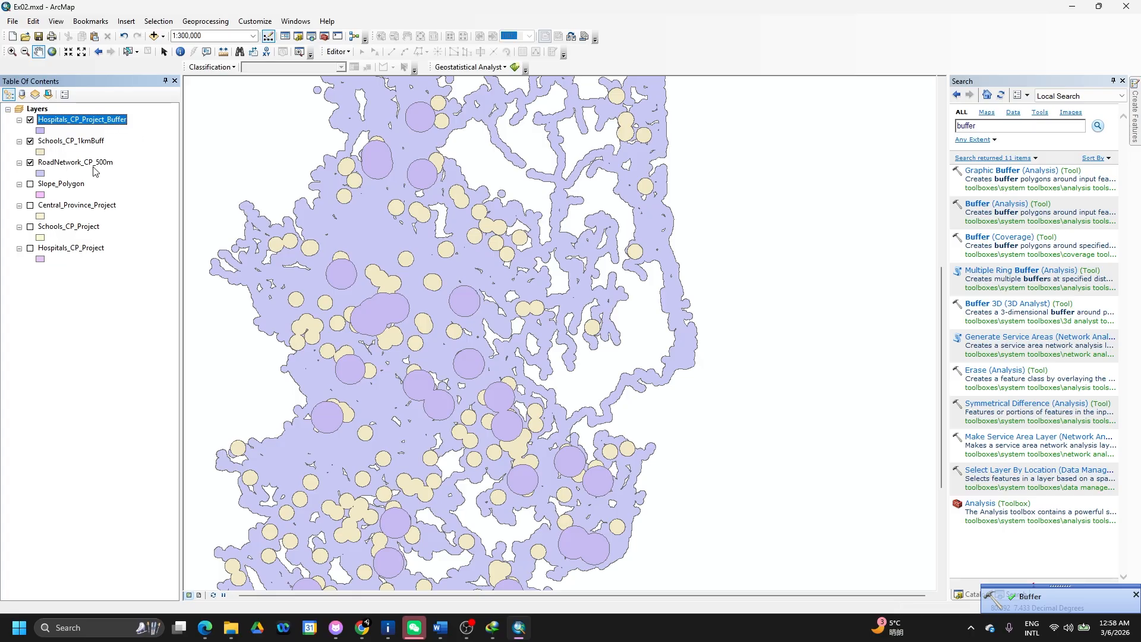
- Remove the Schools_CP_Project and Hospitals_CP_Project source layers and turn Slope_Polygon back on
click(65, 187)
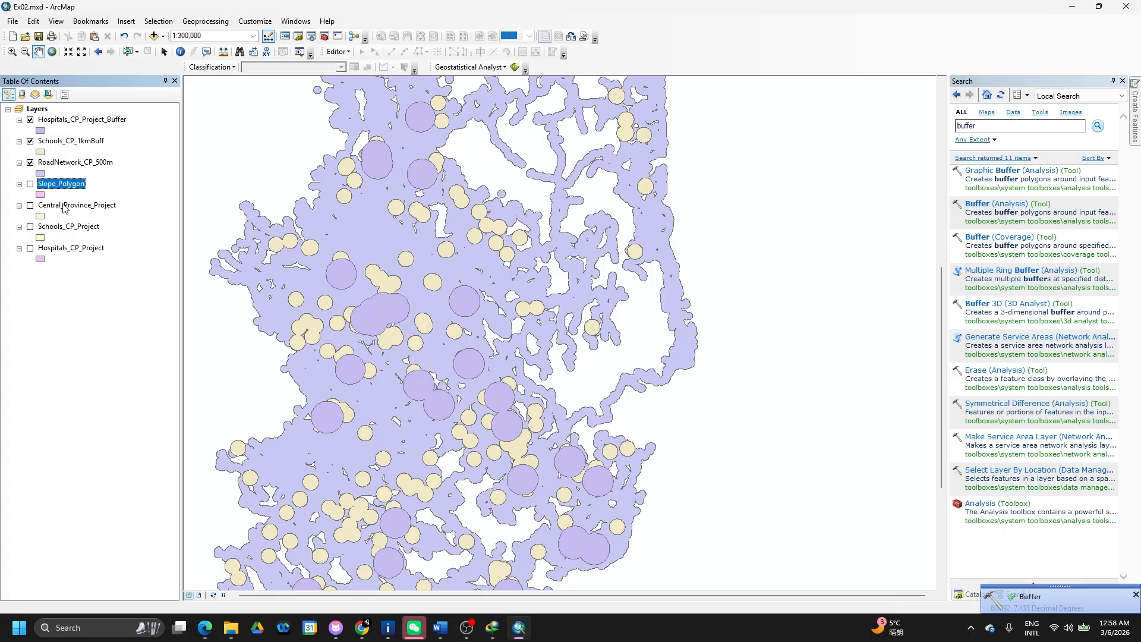
ctrl+click(64, 207)
click(64, 210)
click(63, 230)
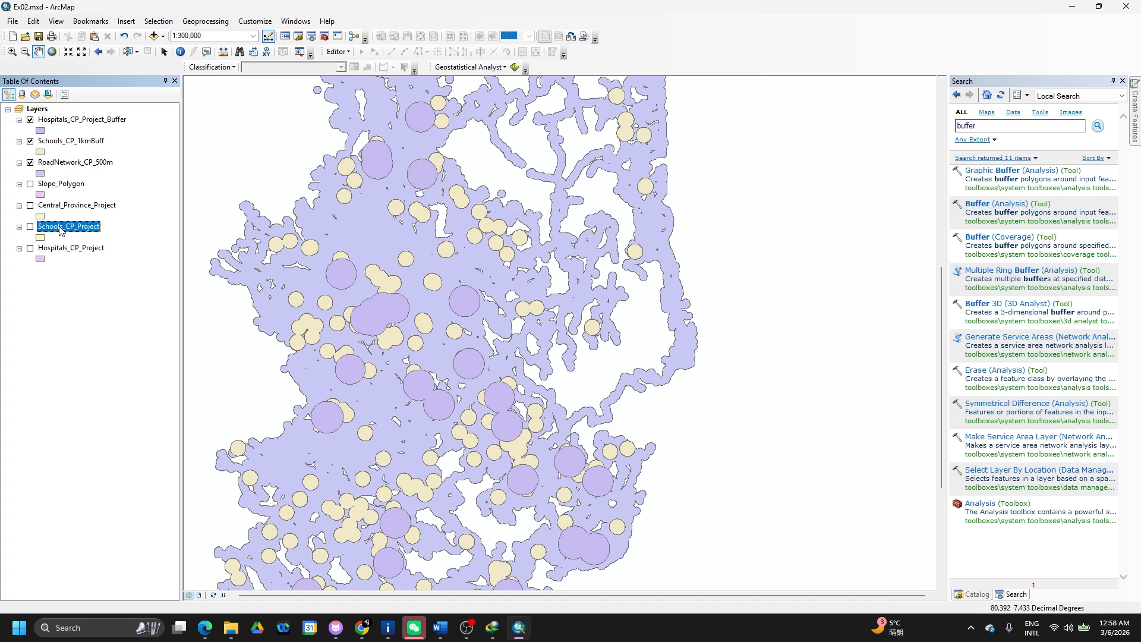
ctrl+click(70, 249)
right_click(70, 249)
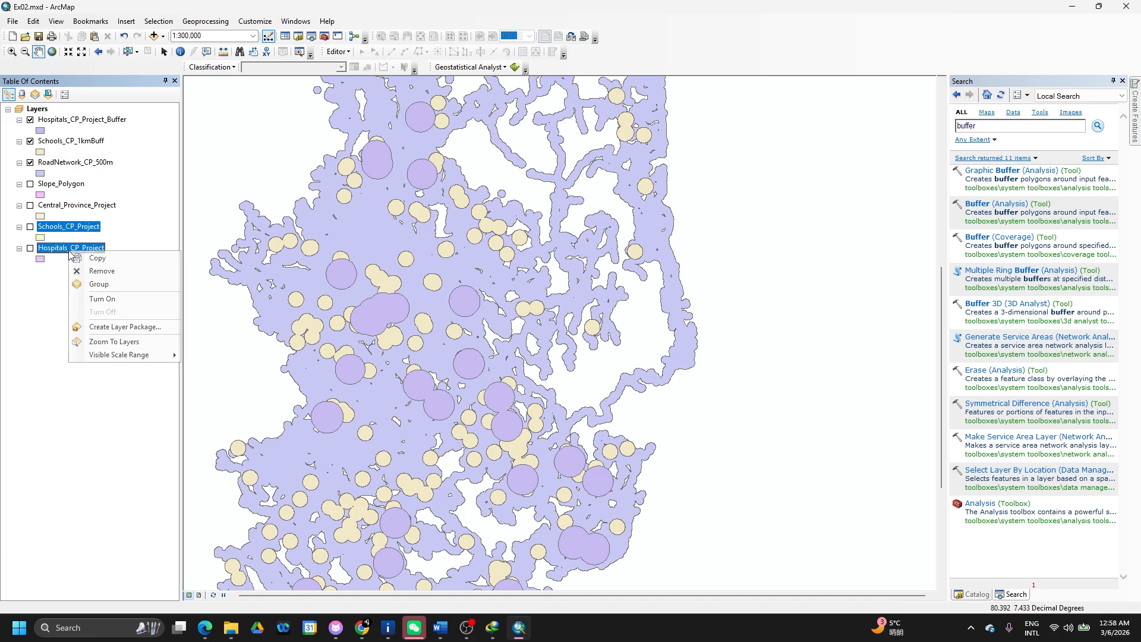
click(100, 272)
click(107, 206)
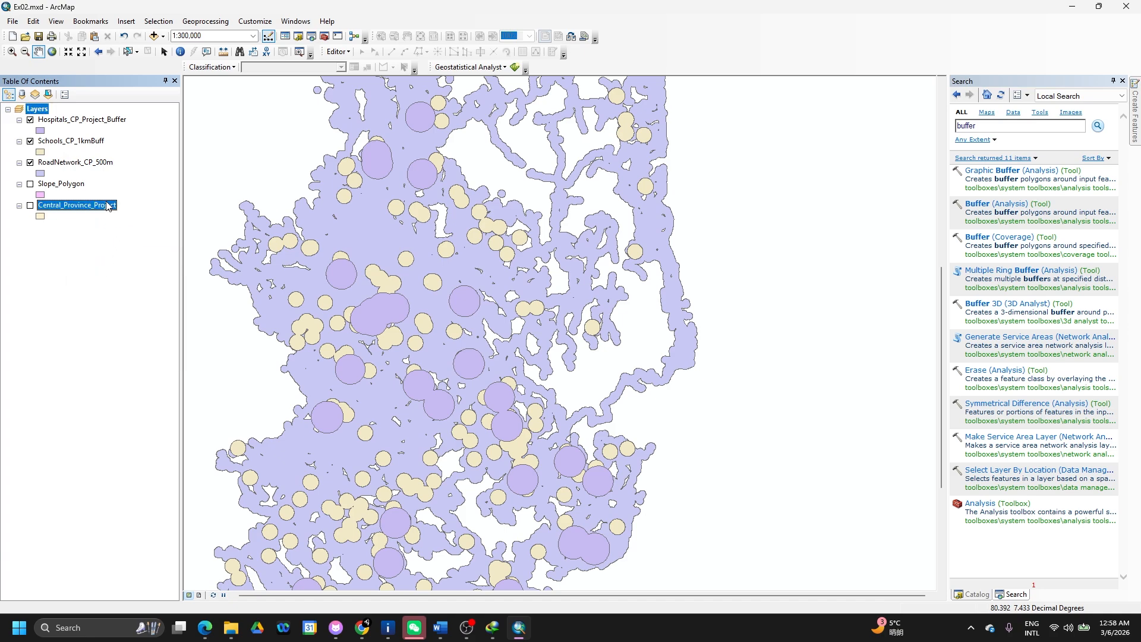
click(79, 185)
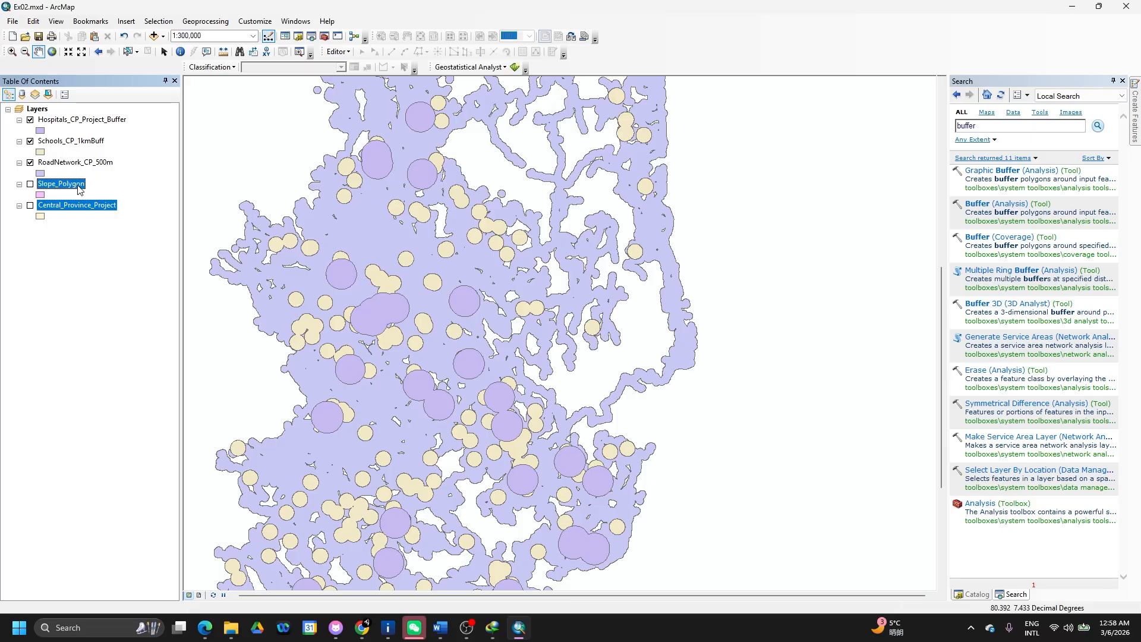
click(30, 184)
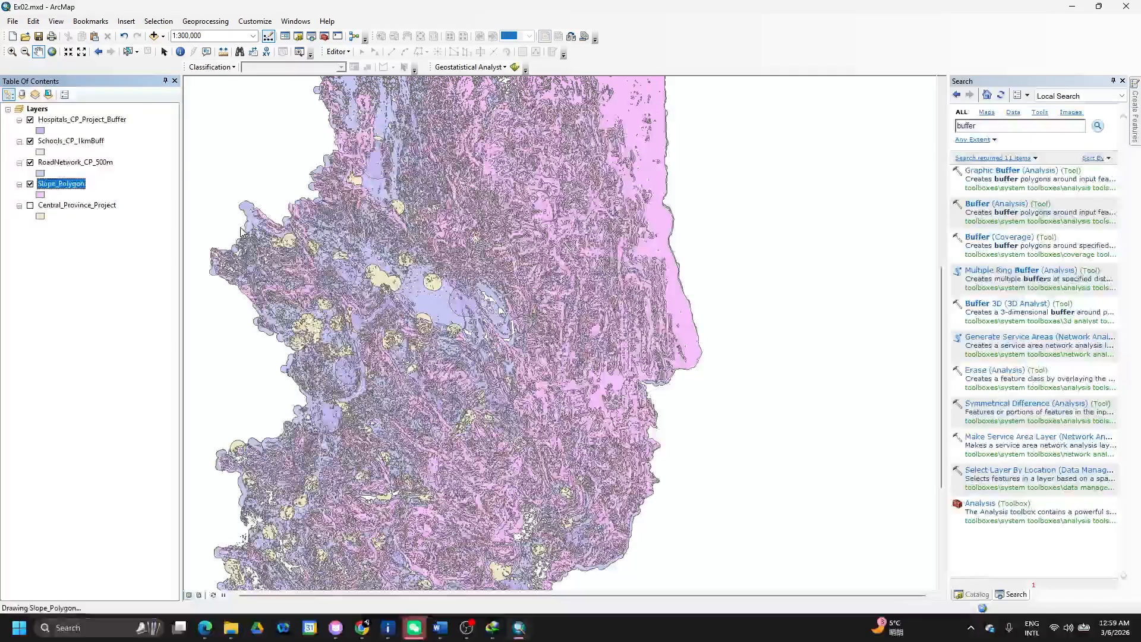
key(alt+Tab)
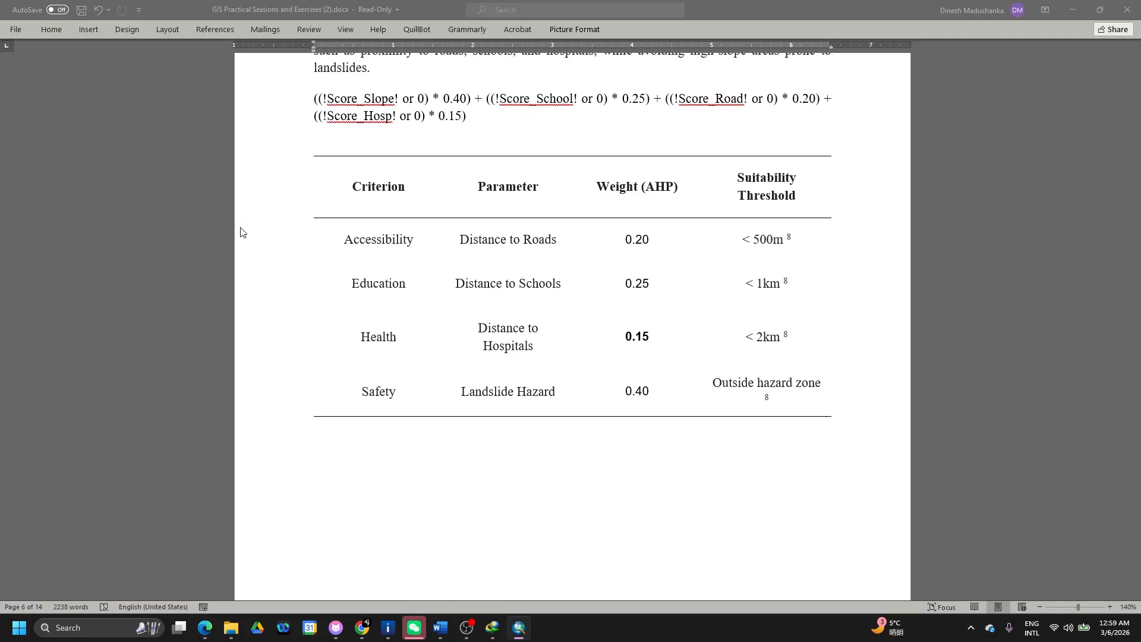
scroll(566, 323, down, 15)
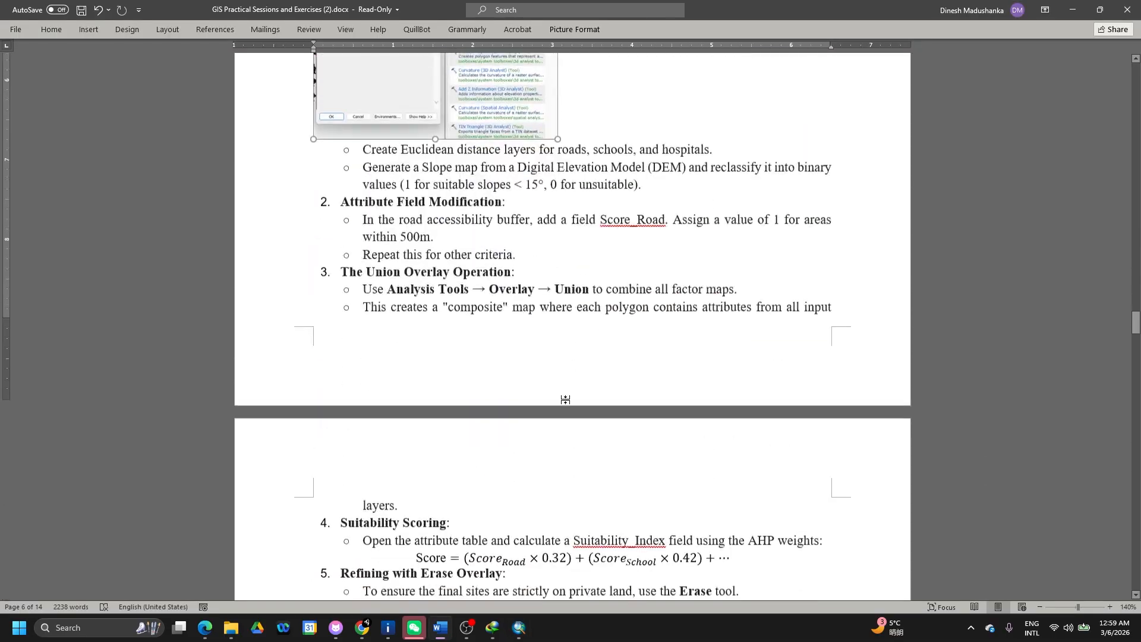
scroll(566, 399, down, 3)
scroll(566, 400, down, 2)
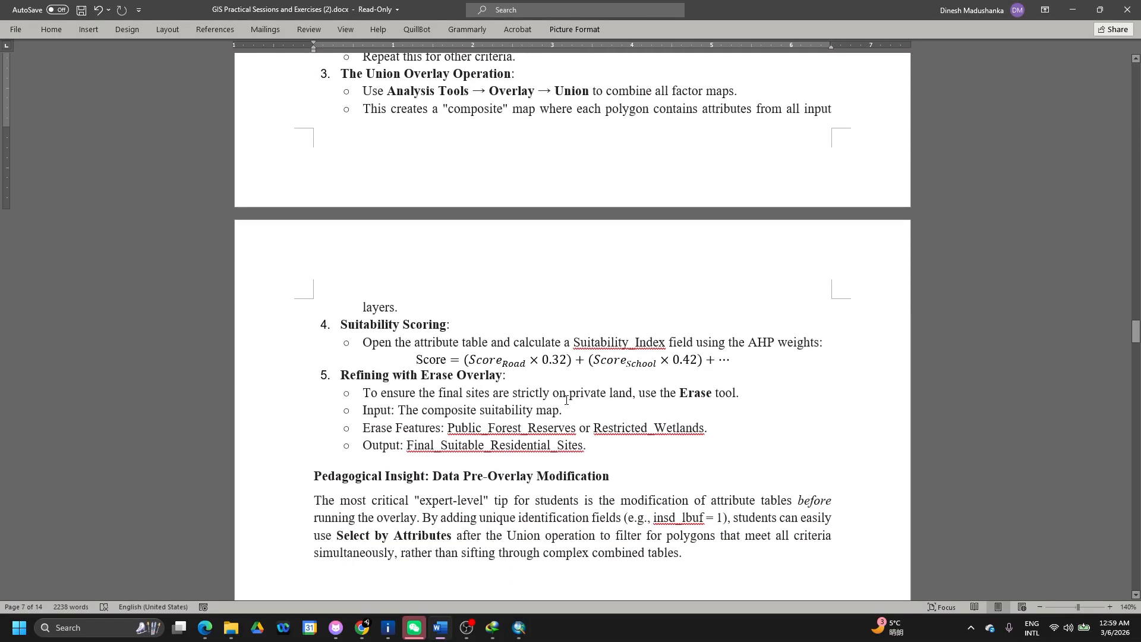
scroll(566, 411, up, 1)
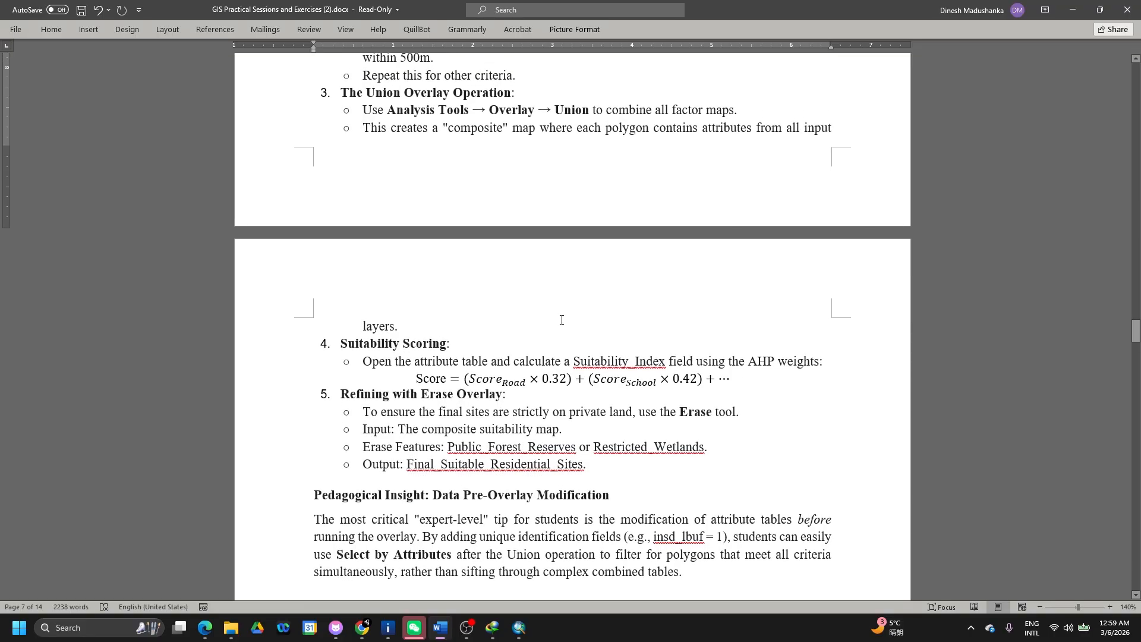
scroll(564, 318, up, 3)
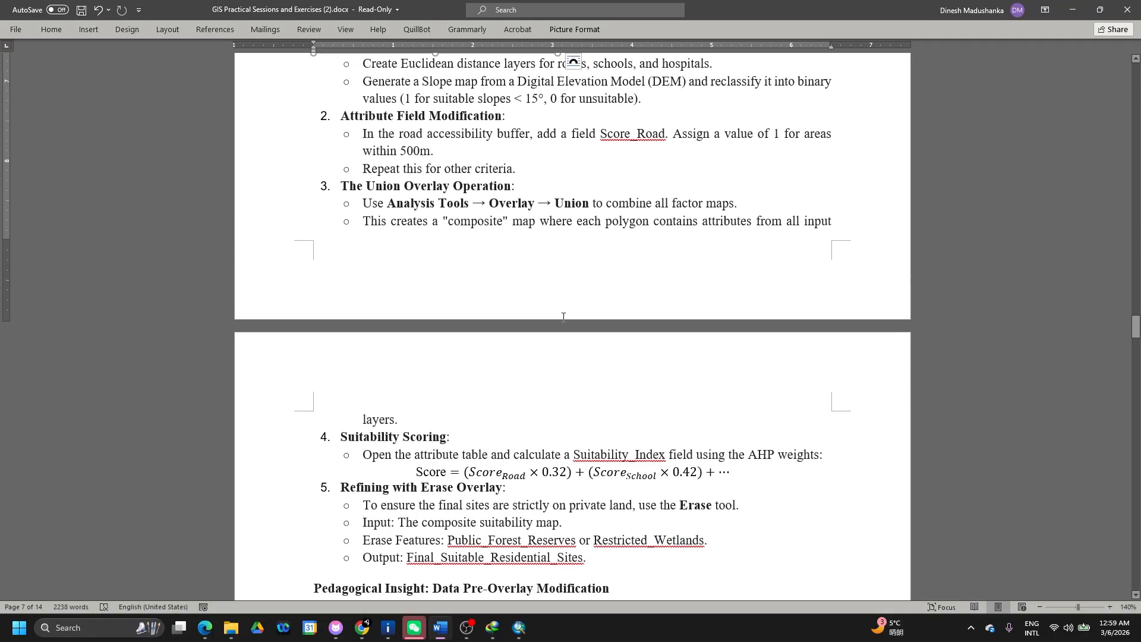
scroll(598, 177, up, 2)
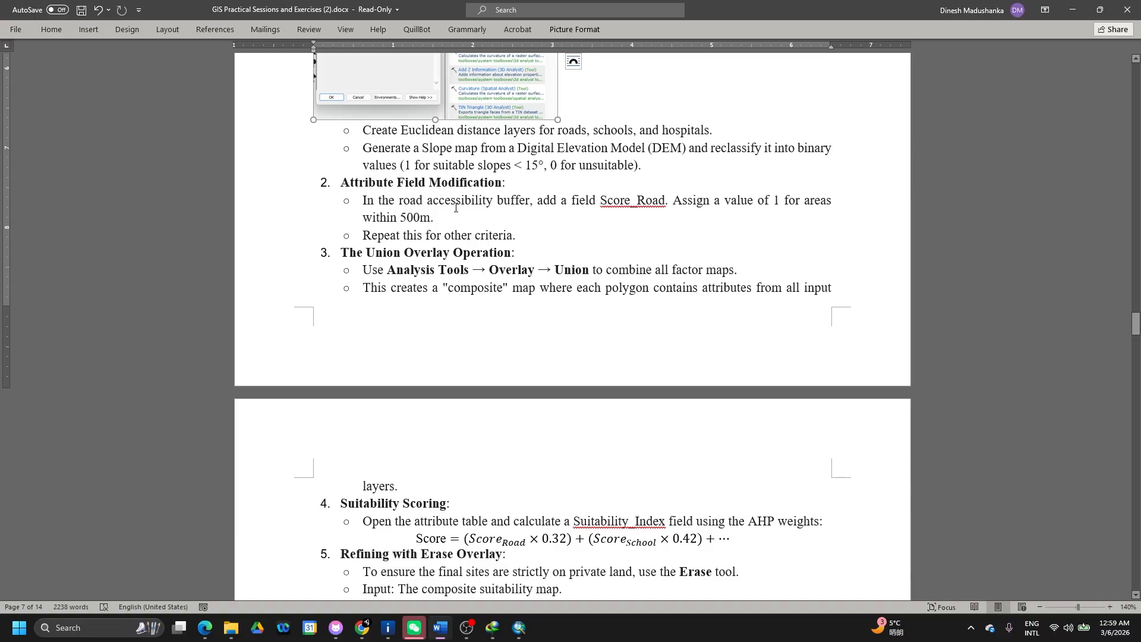
key(alt+Tab)
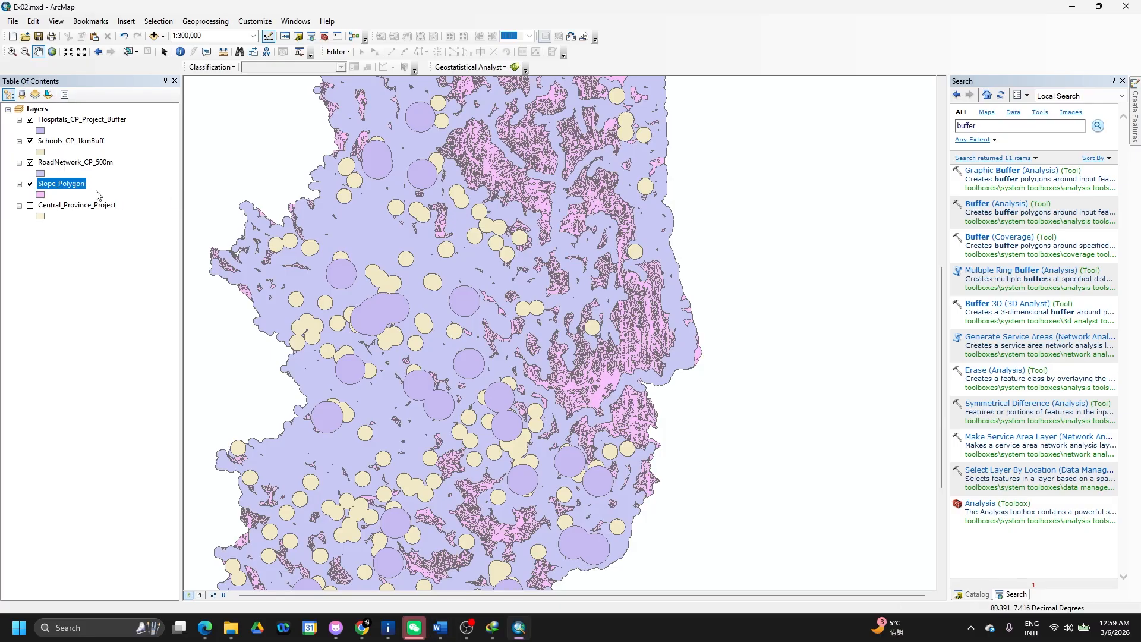
- Open the Hospitals_CP_Project_Buffer attribute table and add a Short Integer field named Score_Hospital
ctrl+click(76, 123)
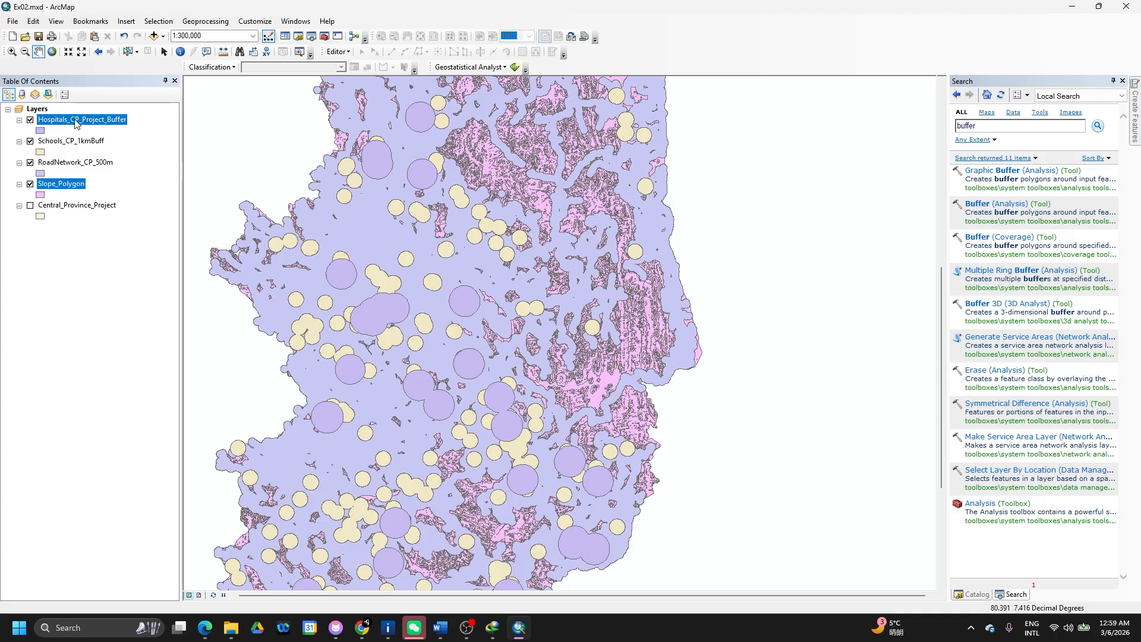
click(76, 123)
right_click(76, 122)
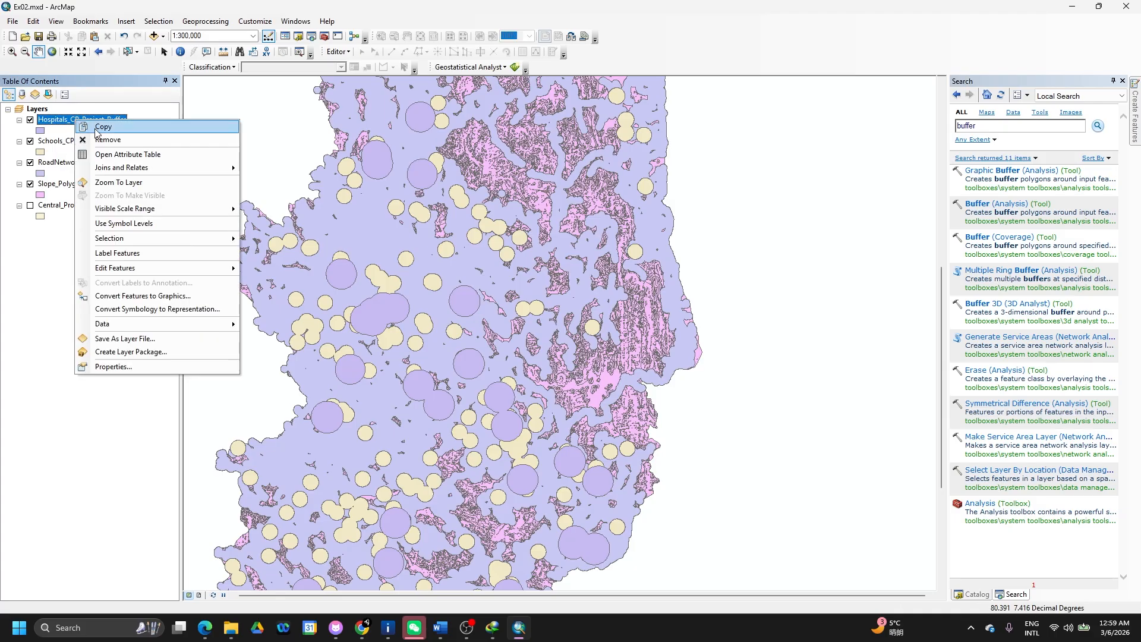
click(123, 156)
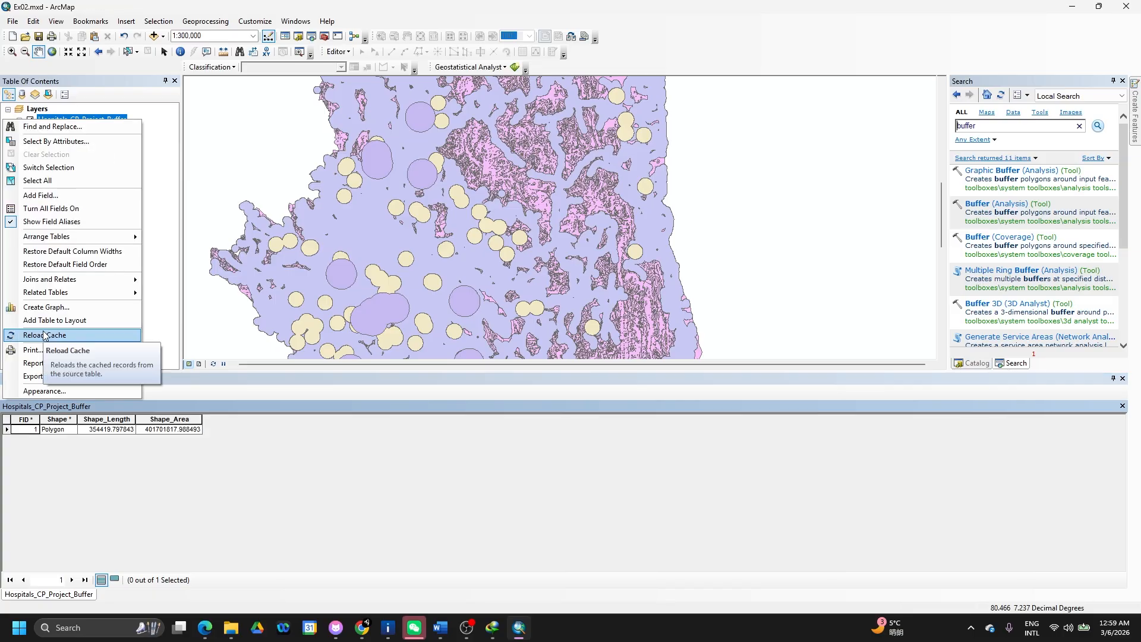
click(49, 198)
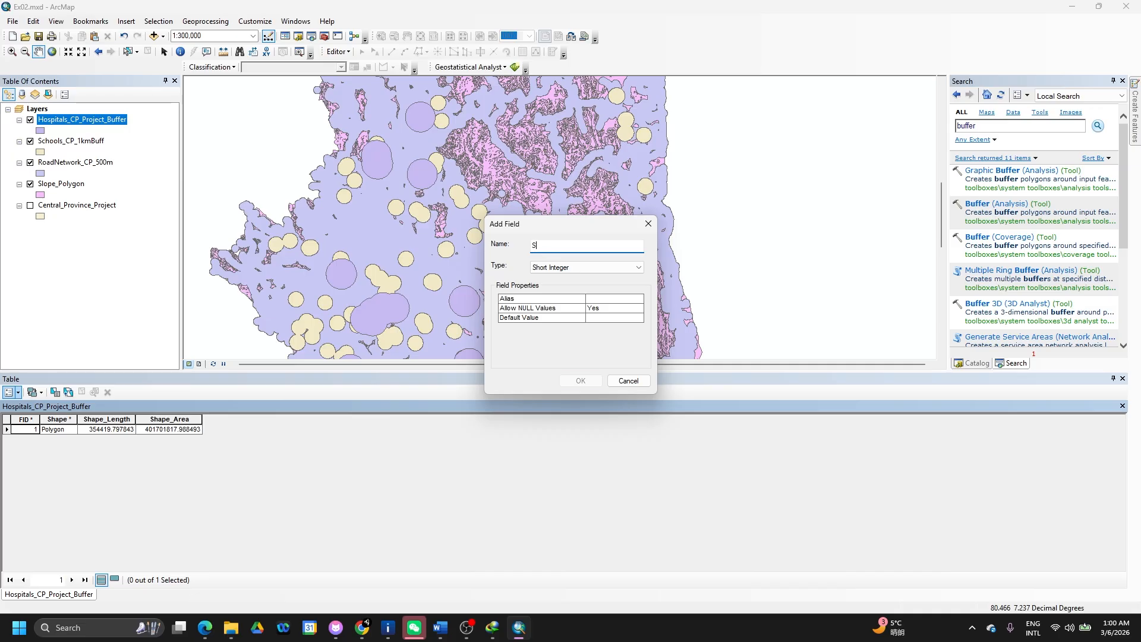
text(core)
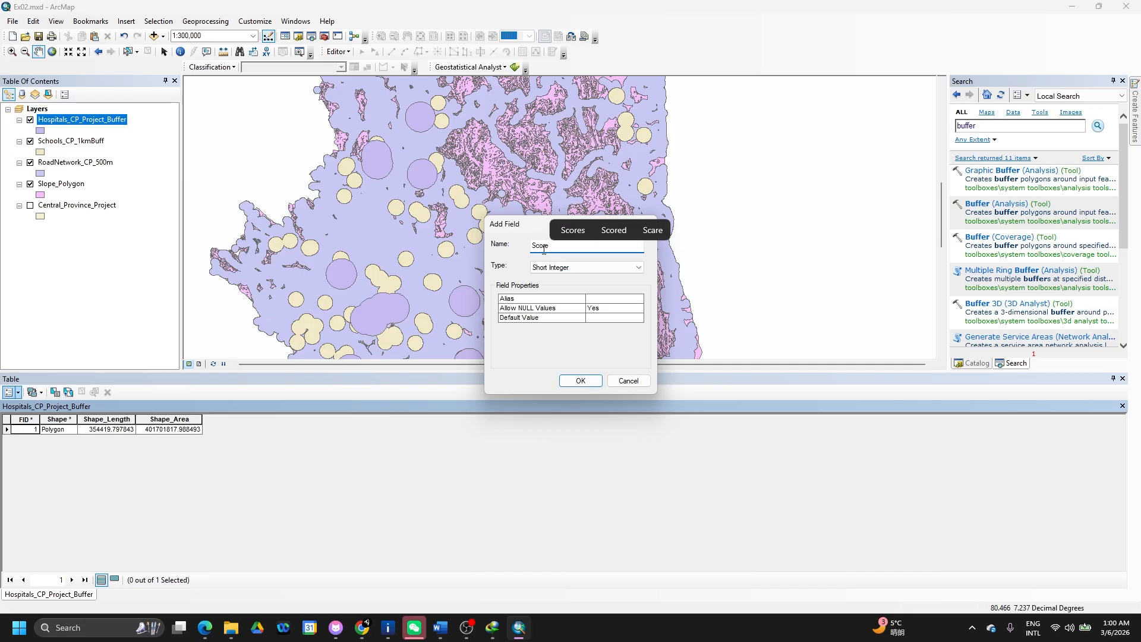
text(_)
text(R)
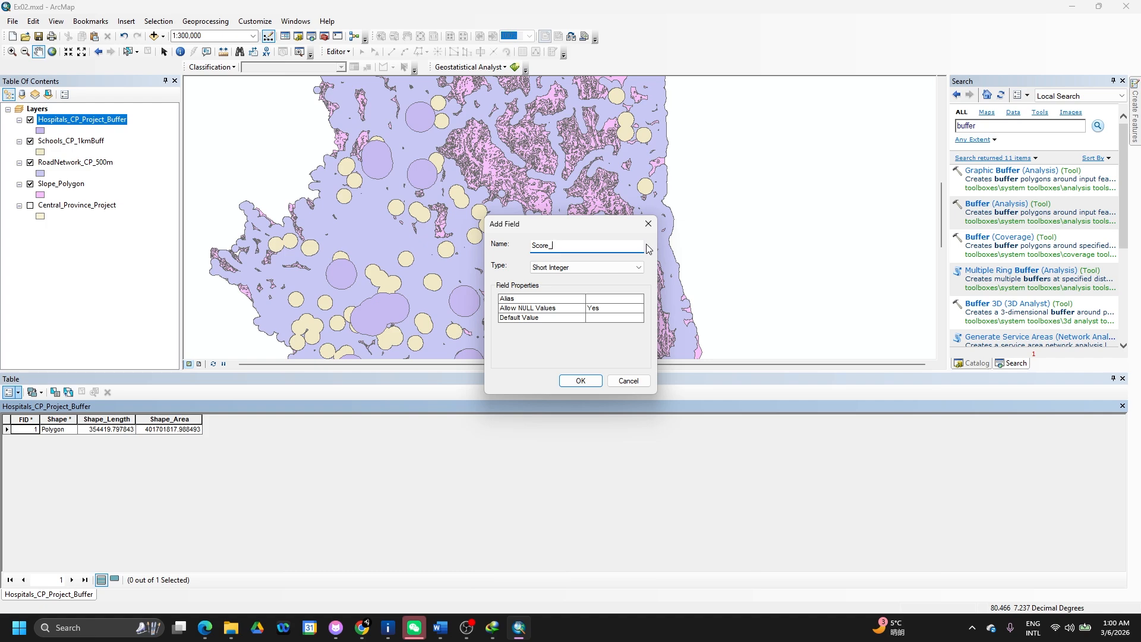
text(Hospital)
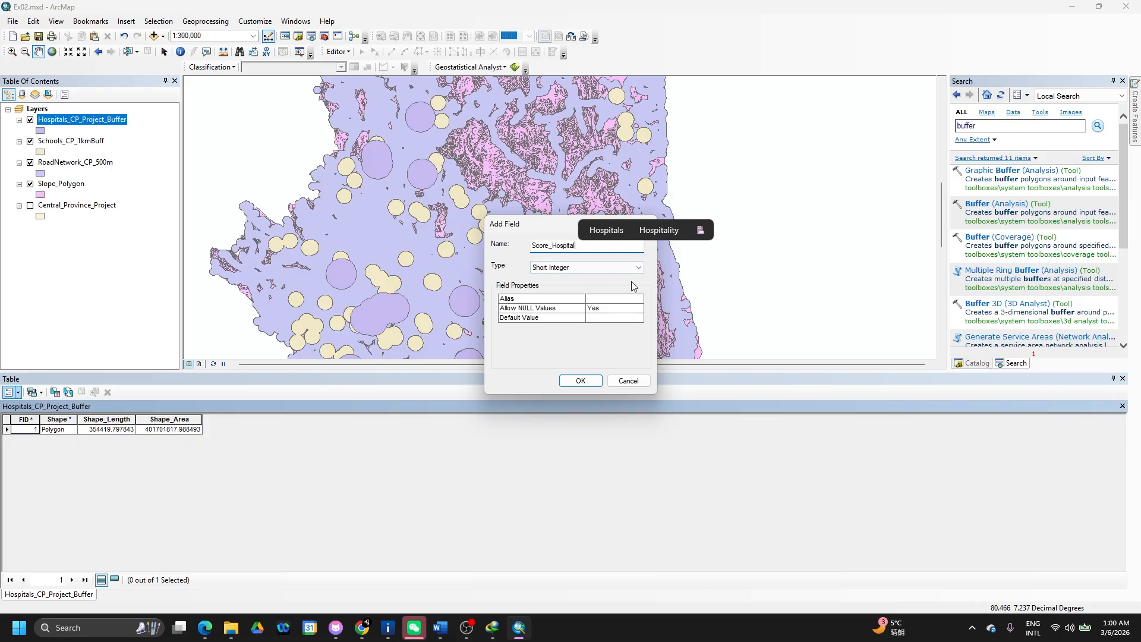
click(633, 267)
click(634, 268)
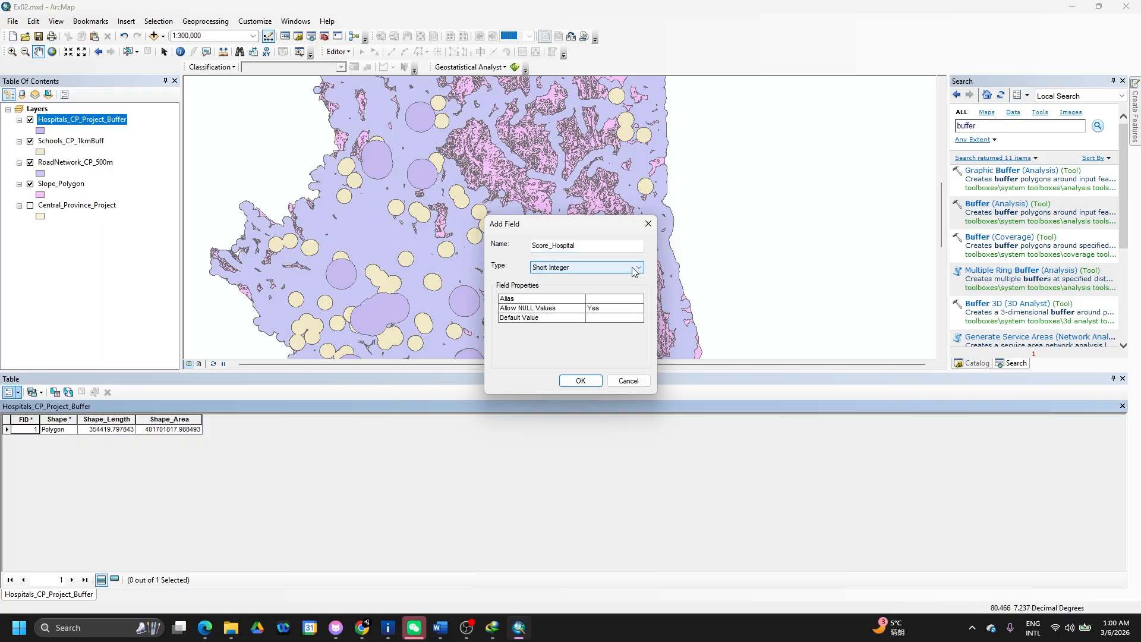
click(577, 380)
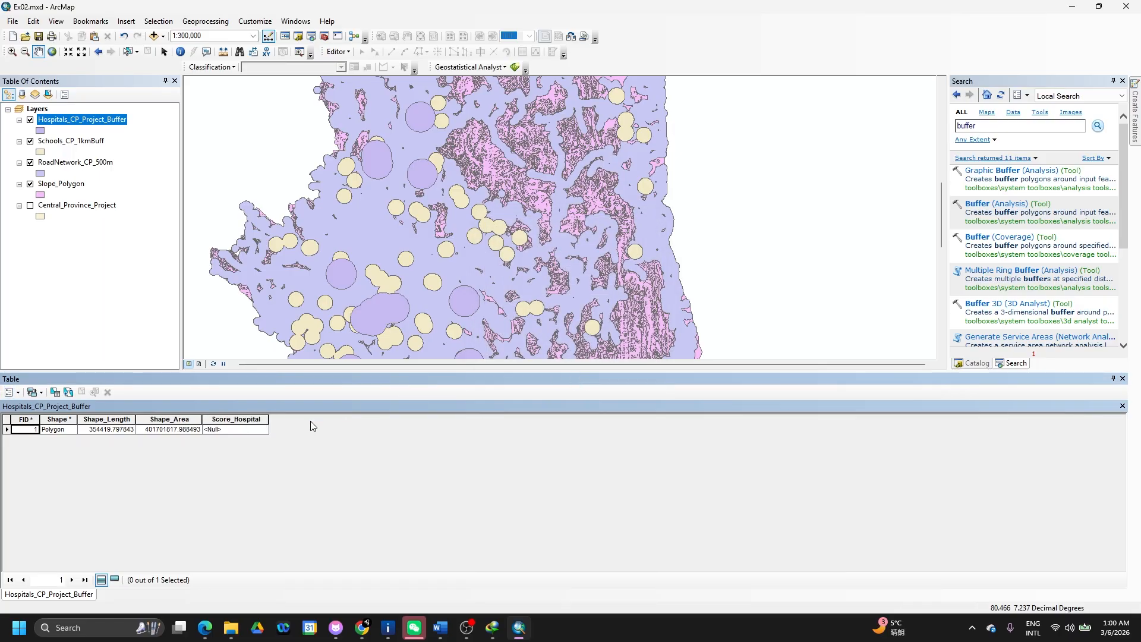
- Use Field Calculator to fill Score_Hospital with the value 1
click(252, 431)
click(244, 419)
right_click(245, 419)
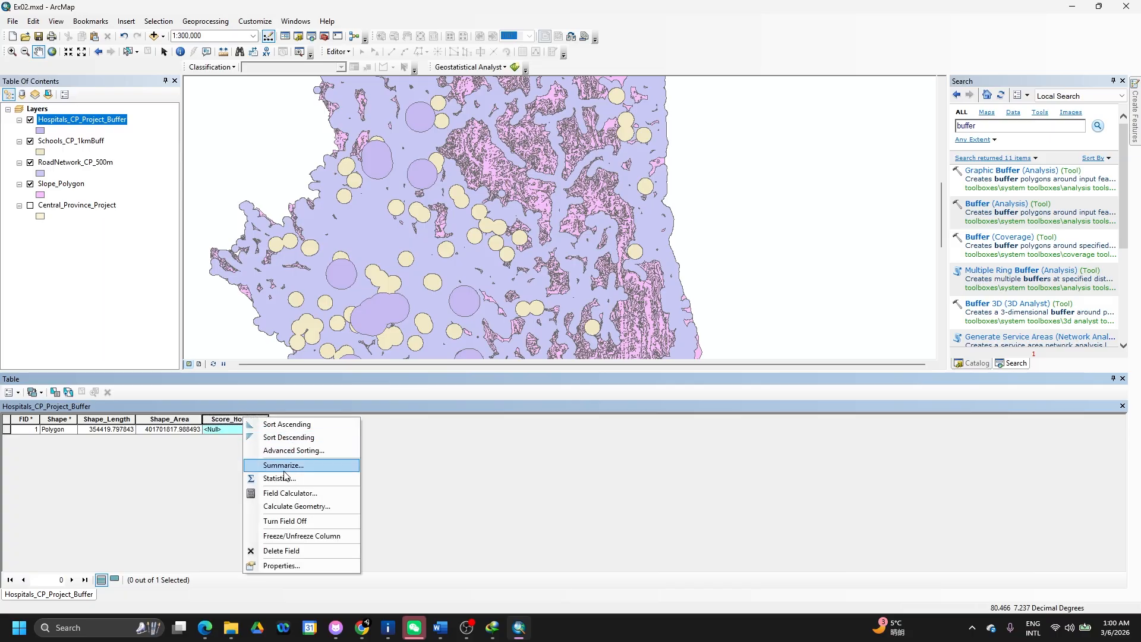
click(286, 506)
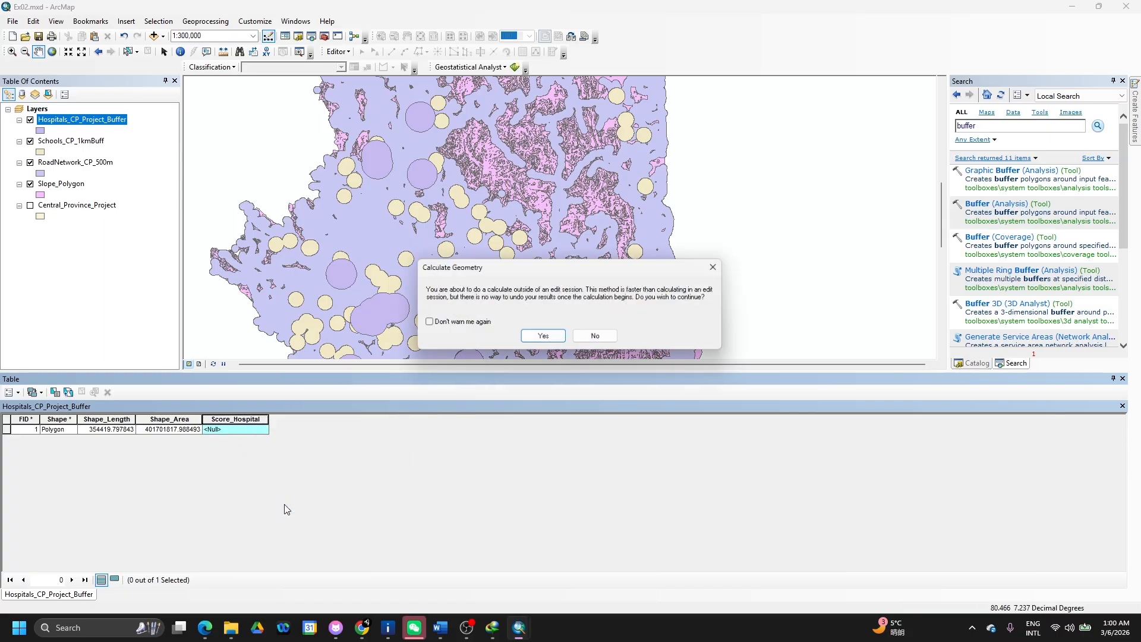
key(Return)
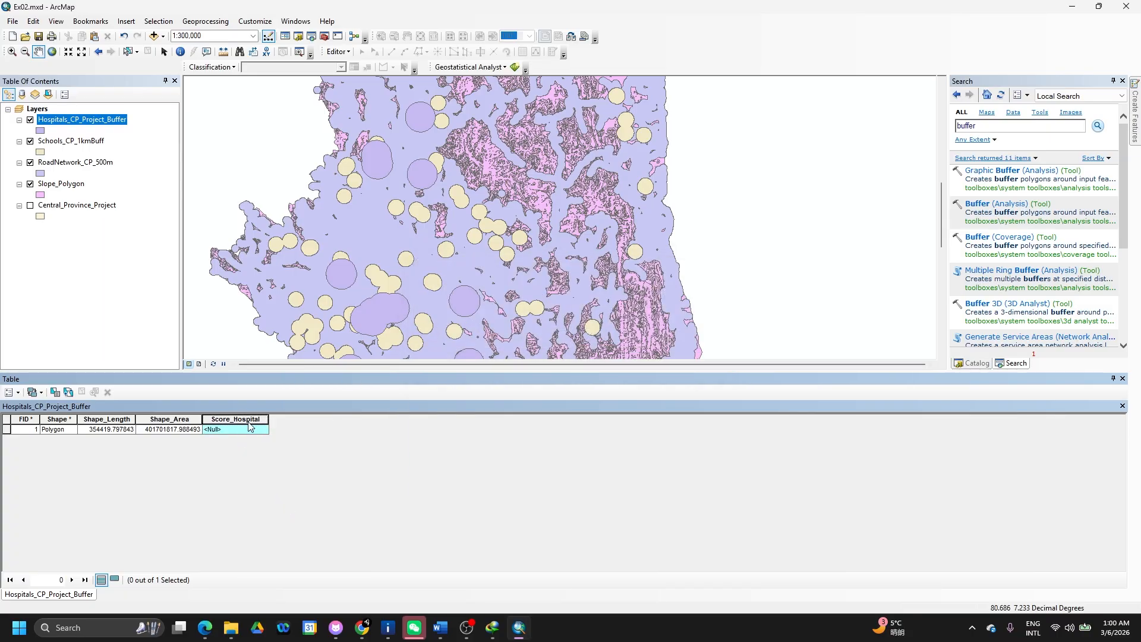
right_click(254, 419)
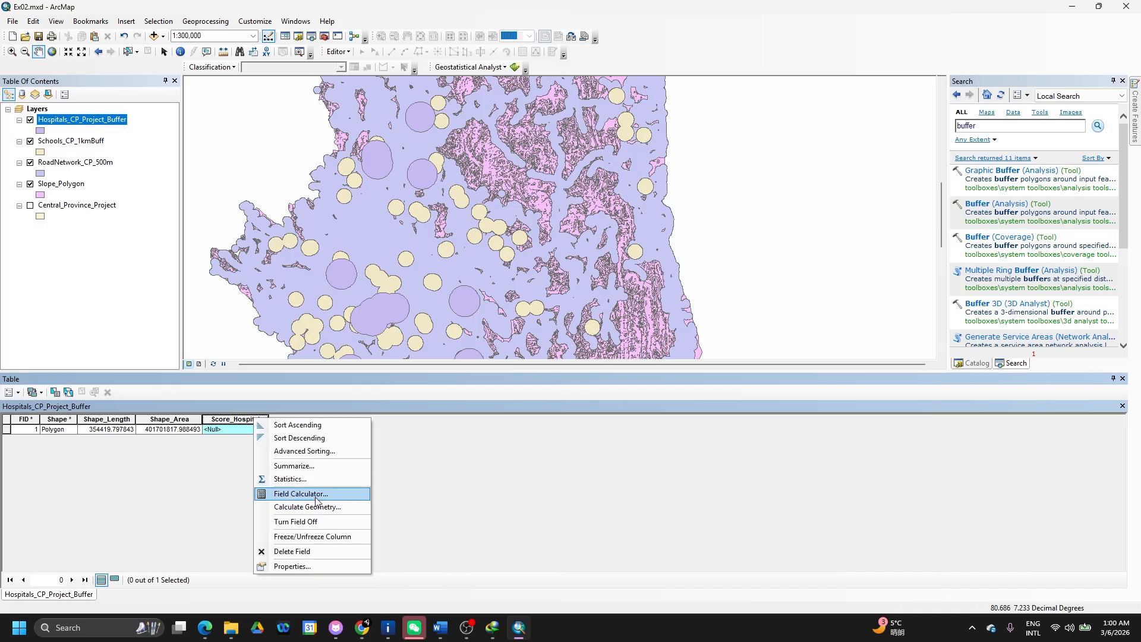
click(300, 494)
click(536, 334)
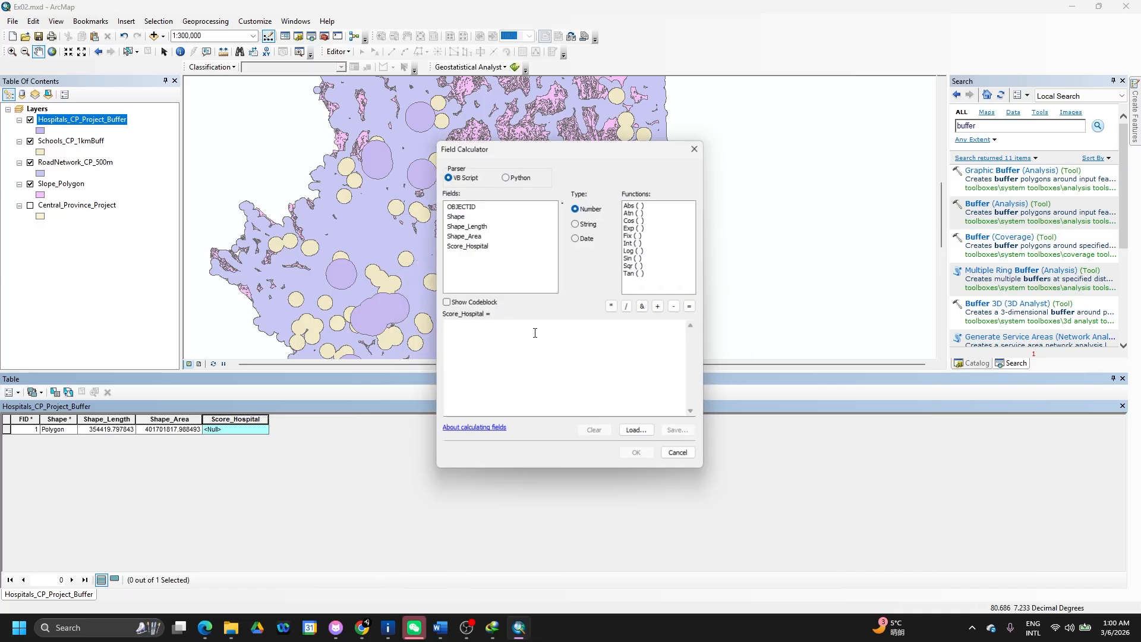
click(489, 331)
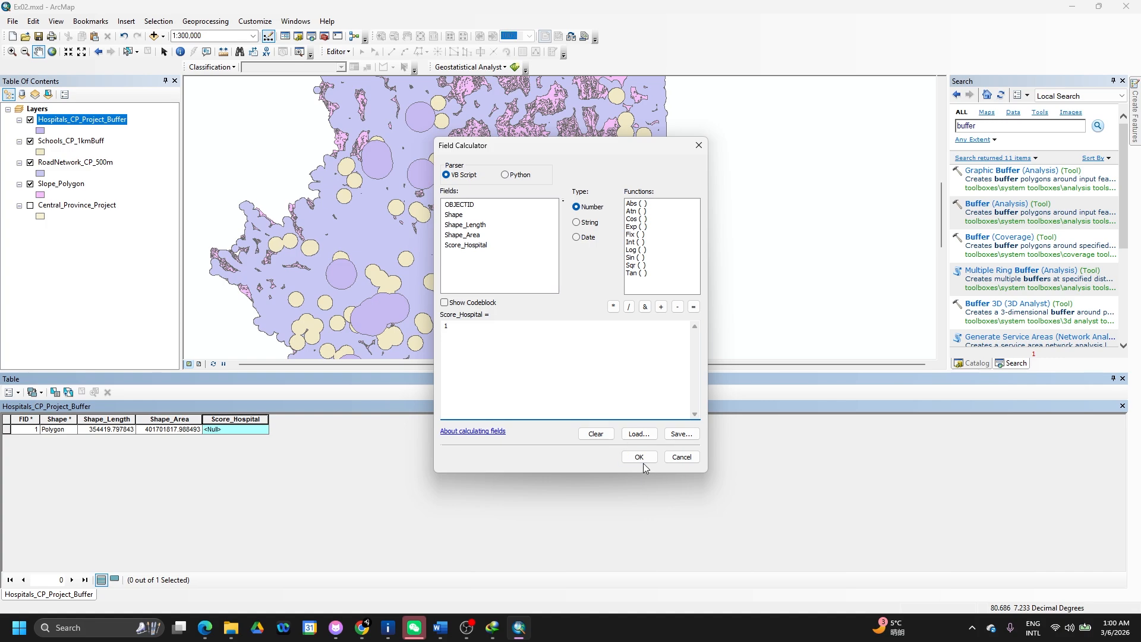
click(643, 462)
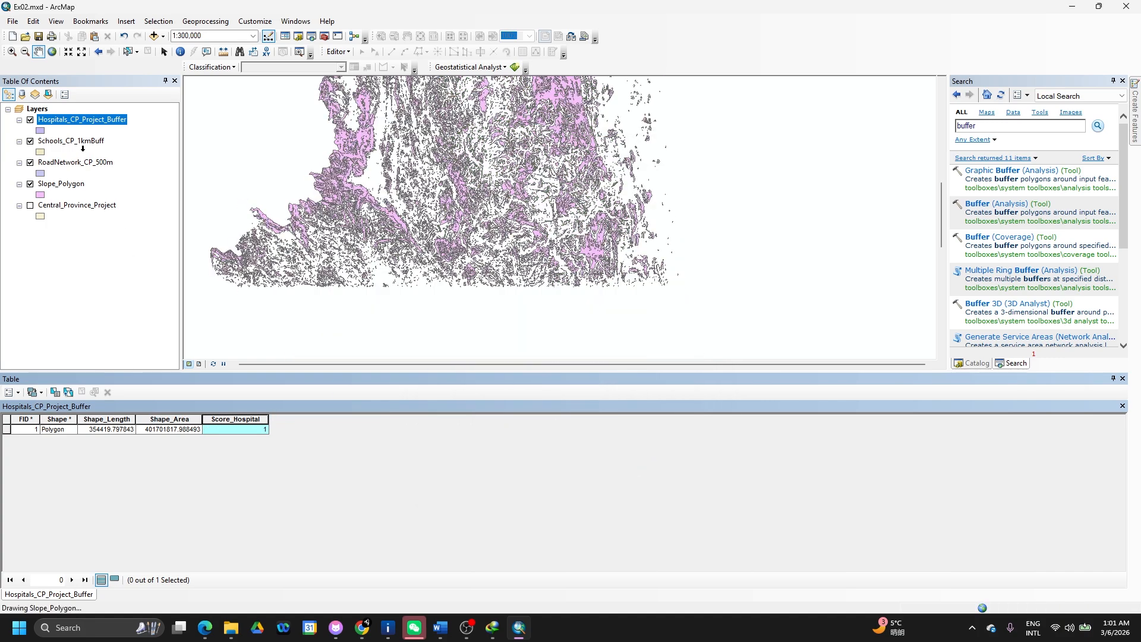
- Open the Schools_CP_1kmBuff attribute table and its Table Options menu
click(76, 142)
right_click(76, 146)
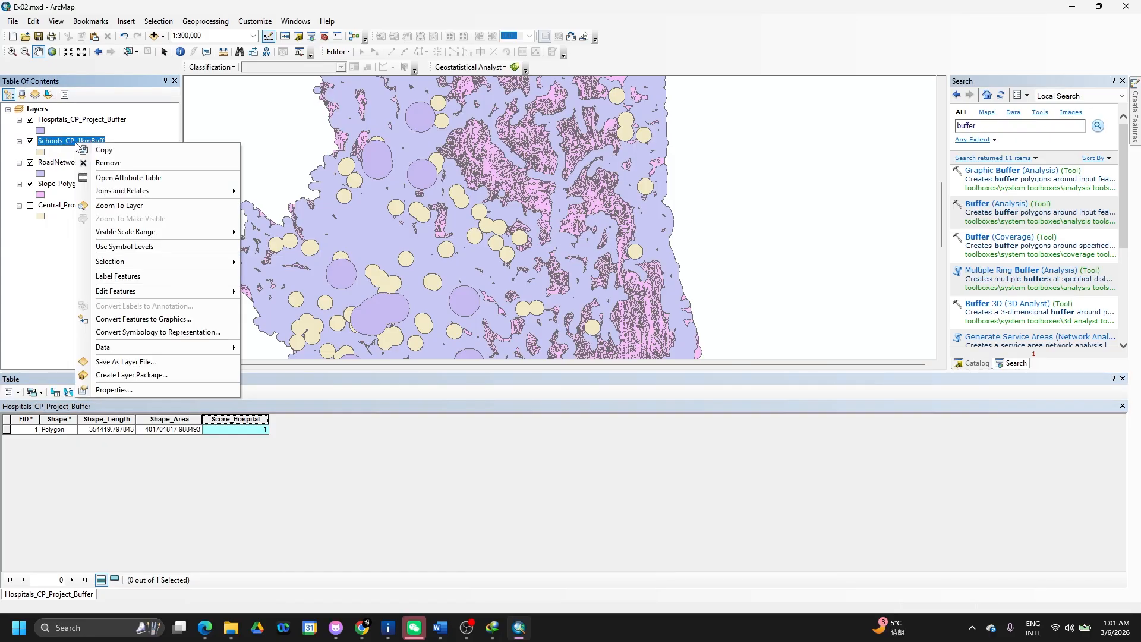
click(113, 174)
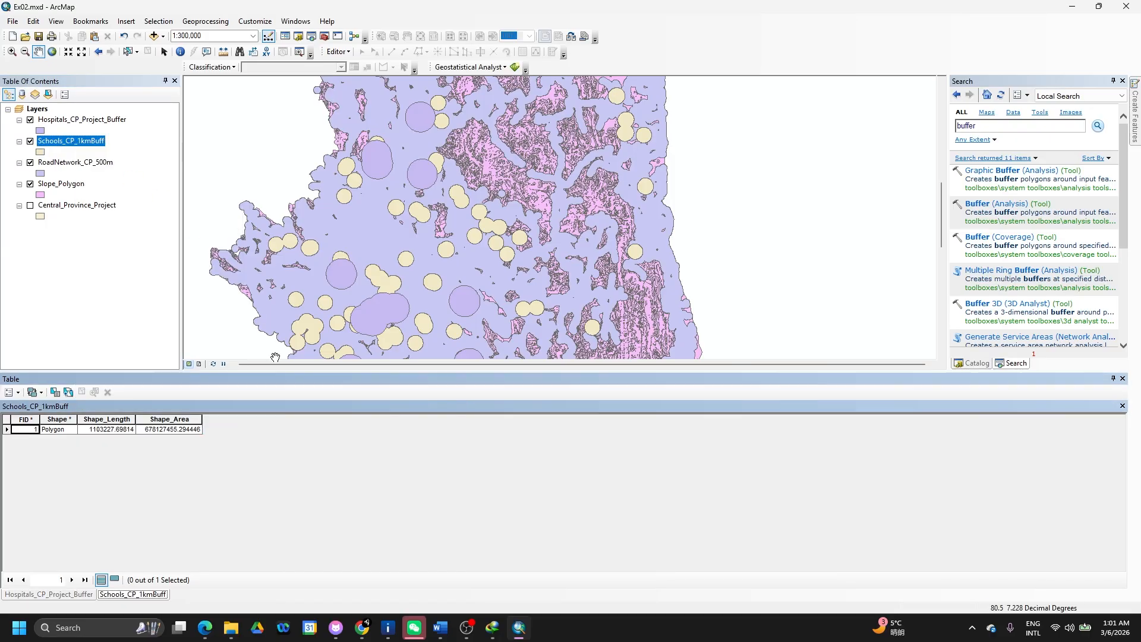
click(13, 393)
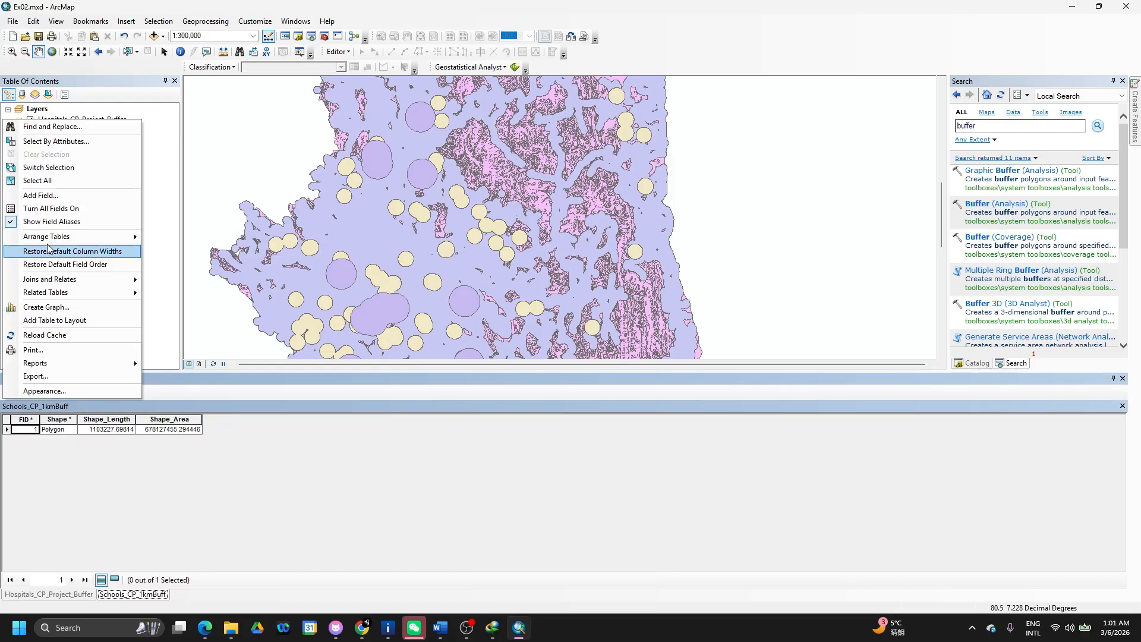
- Add a Short Integer field named Score_School to the Schools_CP_1kmBuff table
click(48, 195)
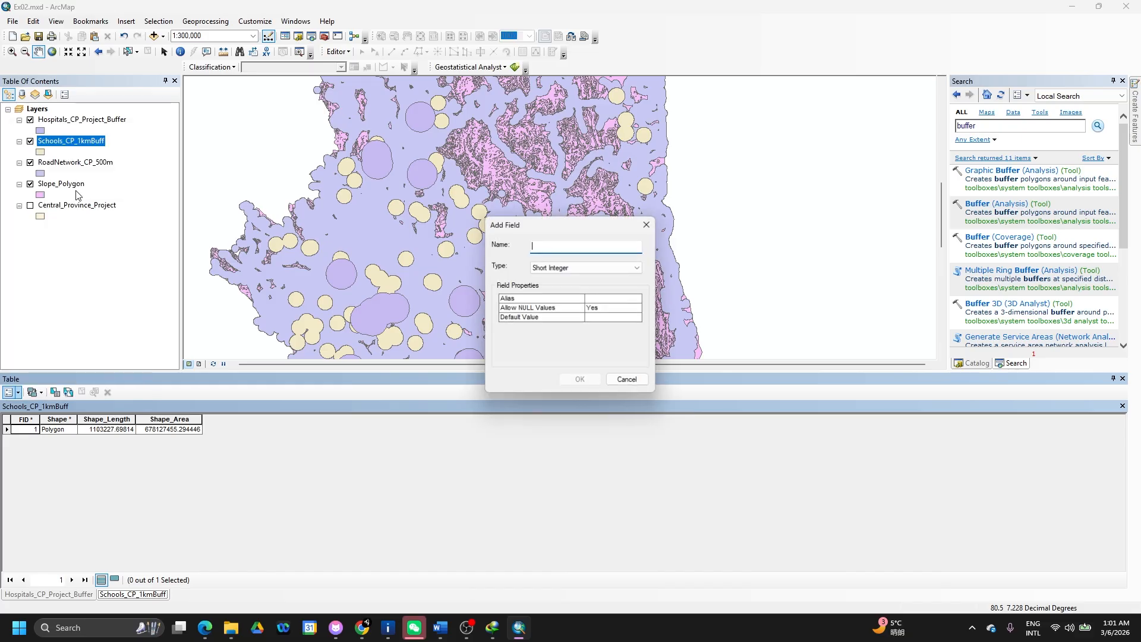
text(Sc)
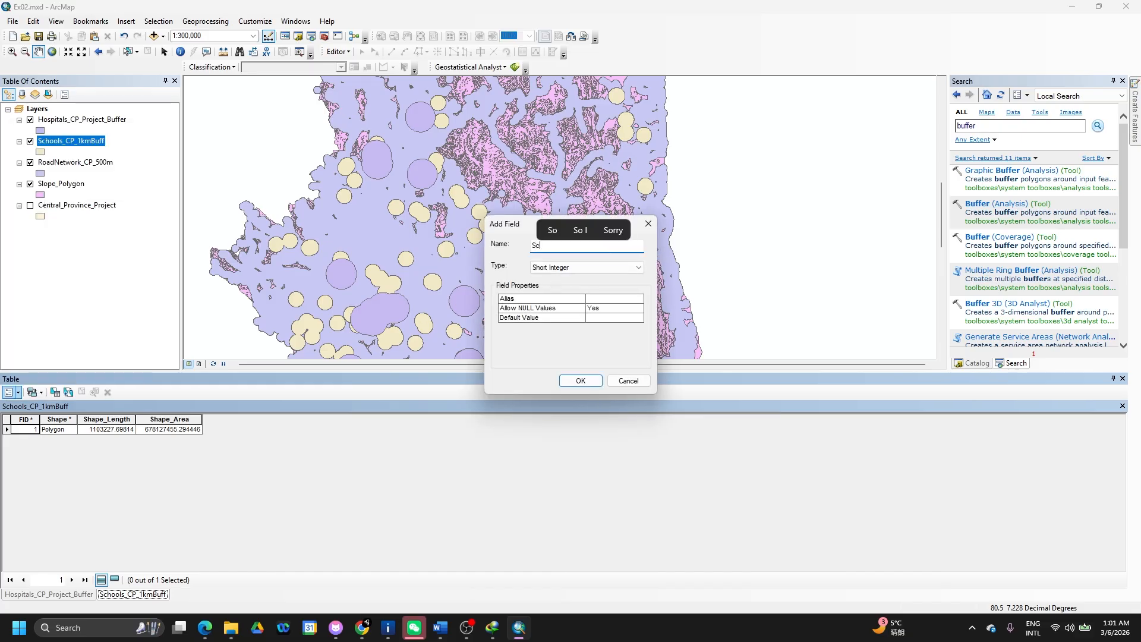
text(ore_)
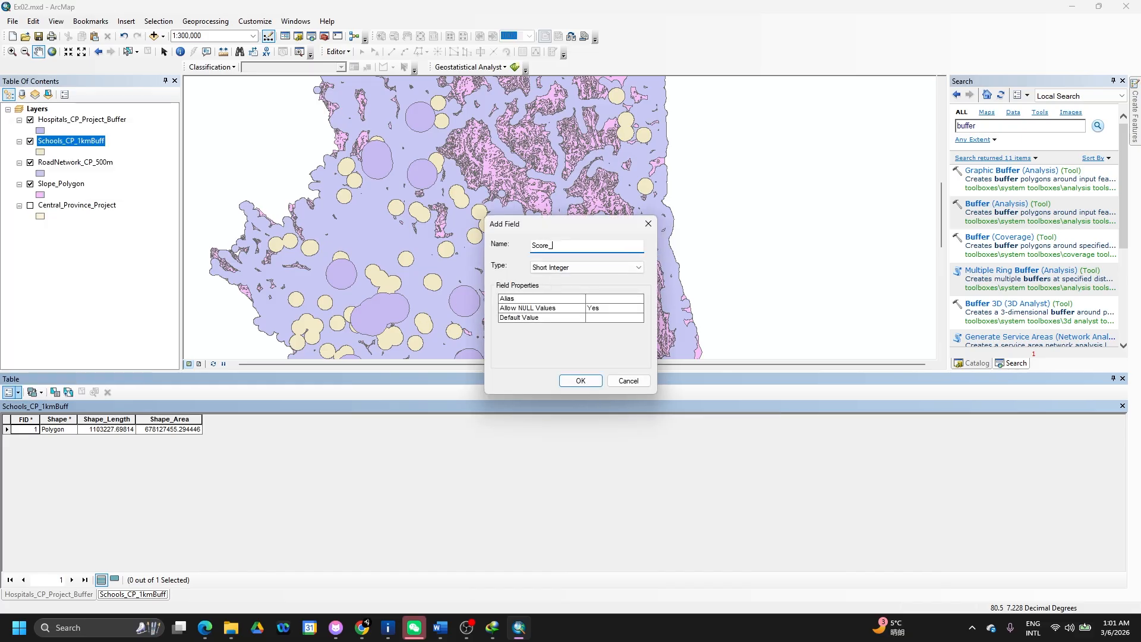
text(School)
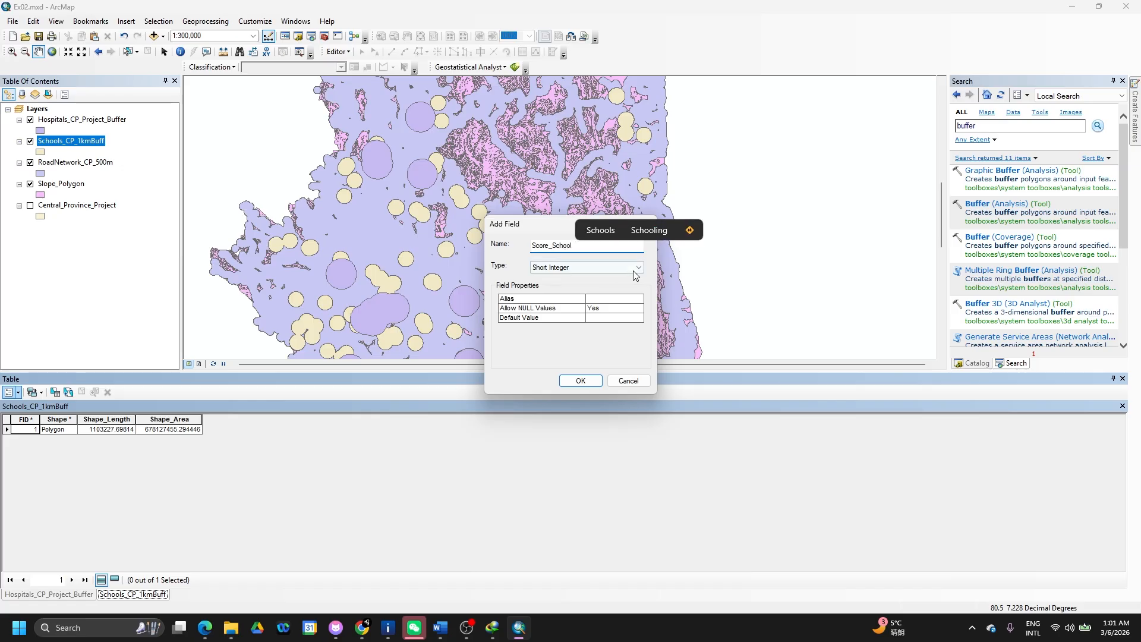
click(580, 380)
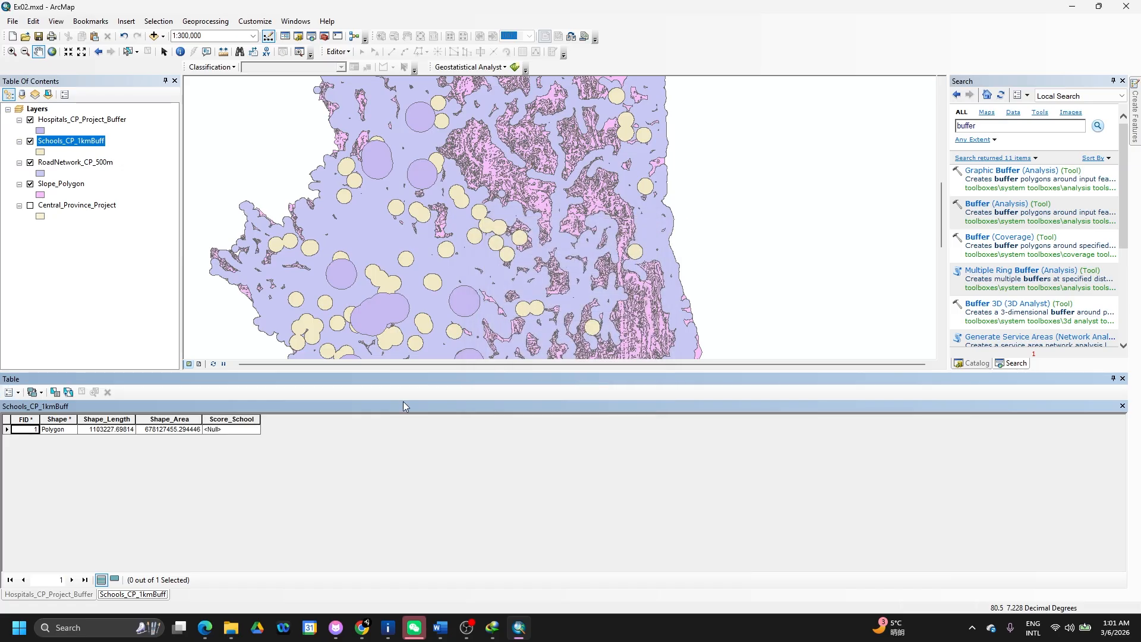
- Calculate Score_School to 1 outside an edit session
right_click(235, 419)
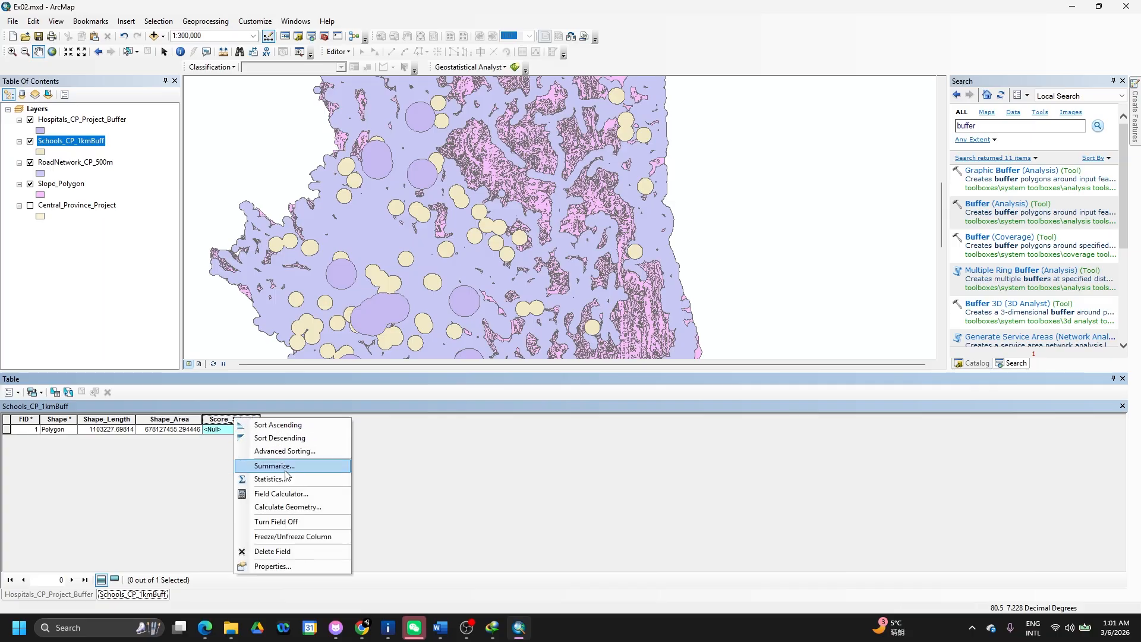
click(281, 494)
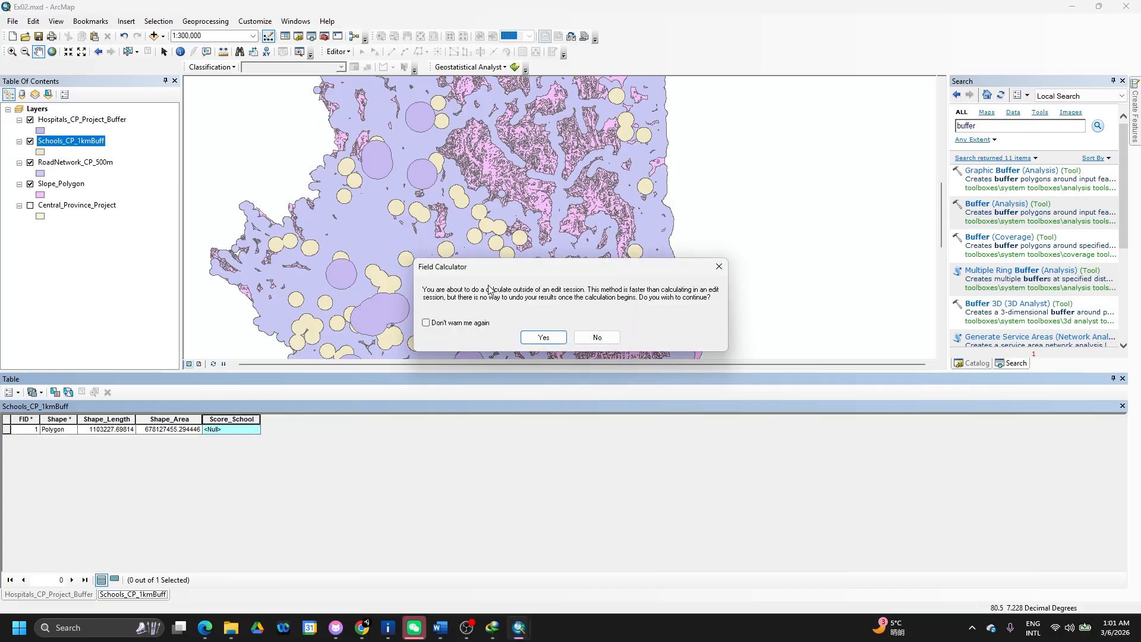
click(529, 335)
click(510, 334)
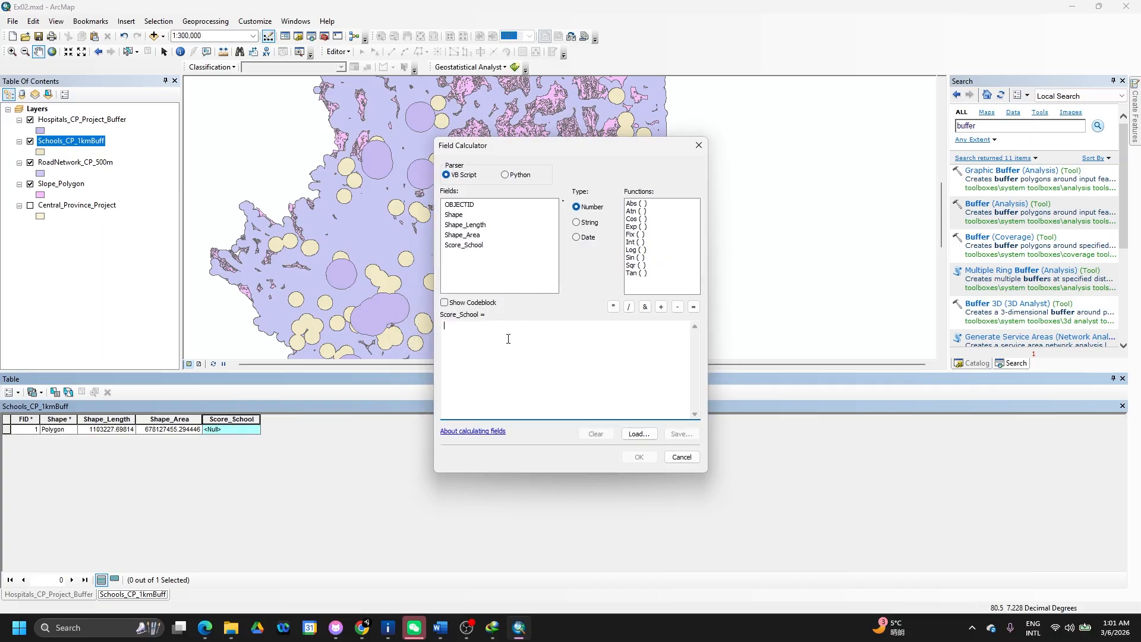
text(1)
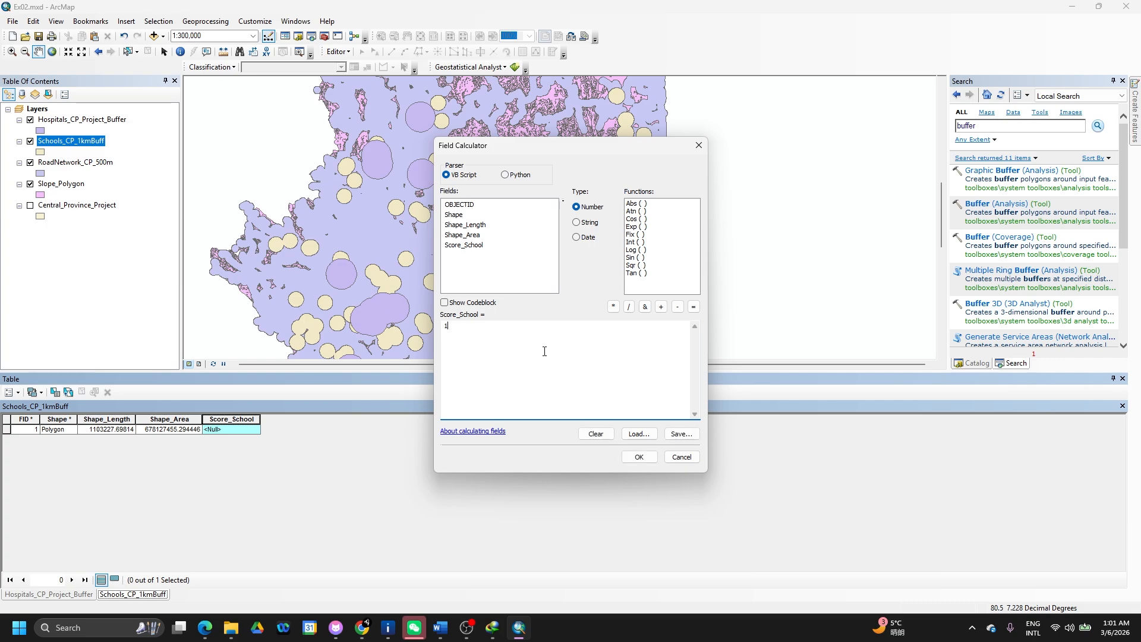
click(640, 456)
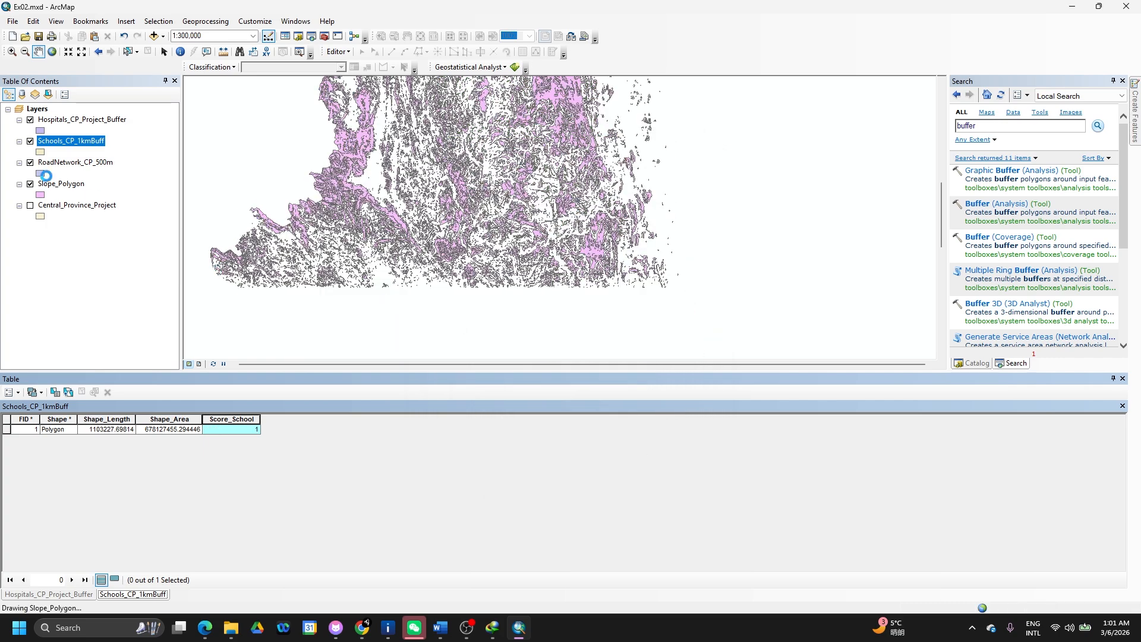
ctrl+click(94, 165)
- Open the RoadNetwork_CP_500m attribute table and add a Score_Road field
right_click(94, 165)
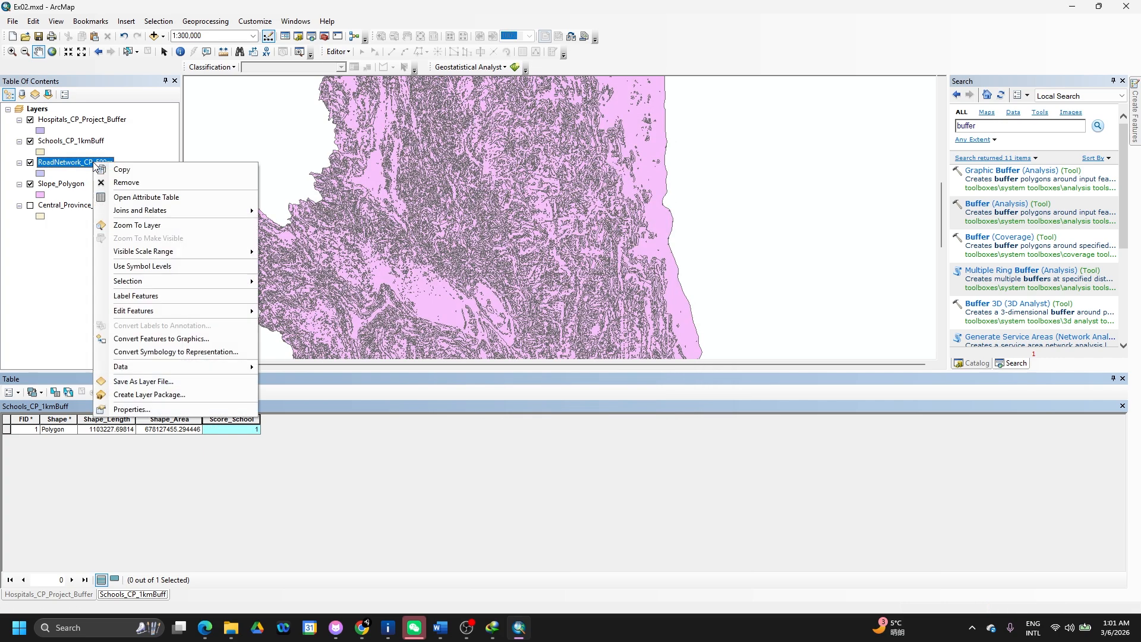
click(146, 195)
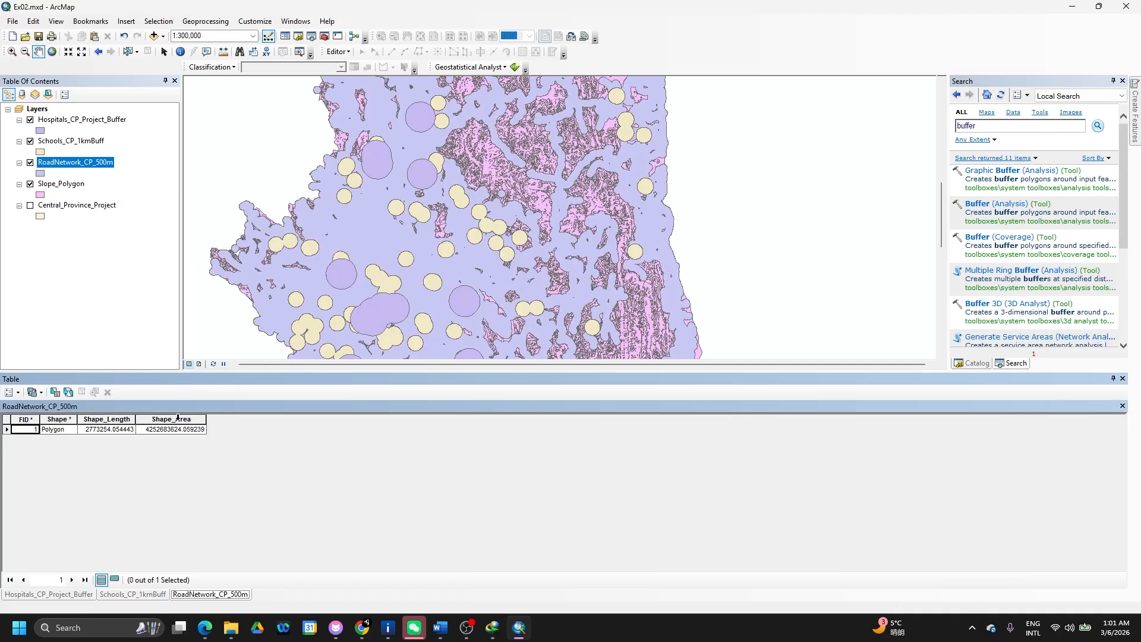
click(18, 393)
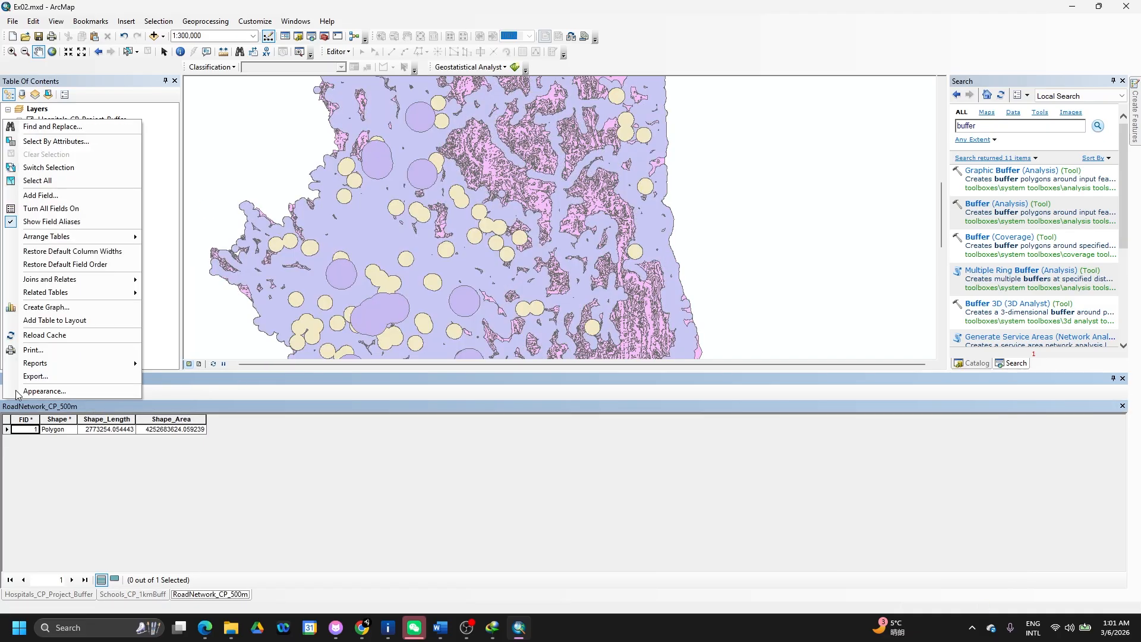
click(58, 198)
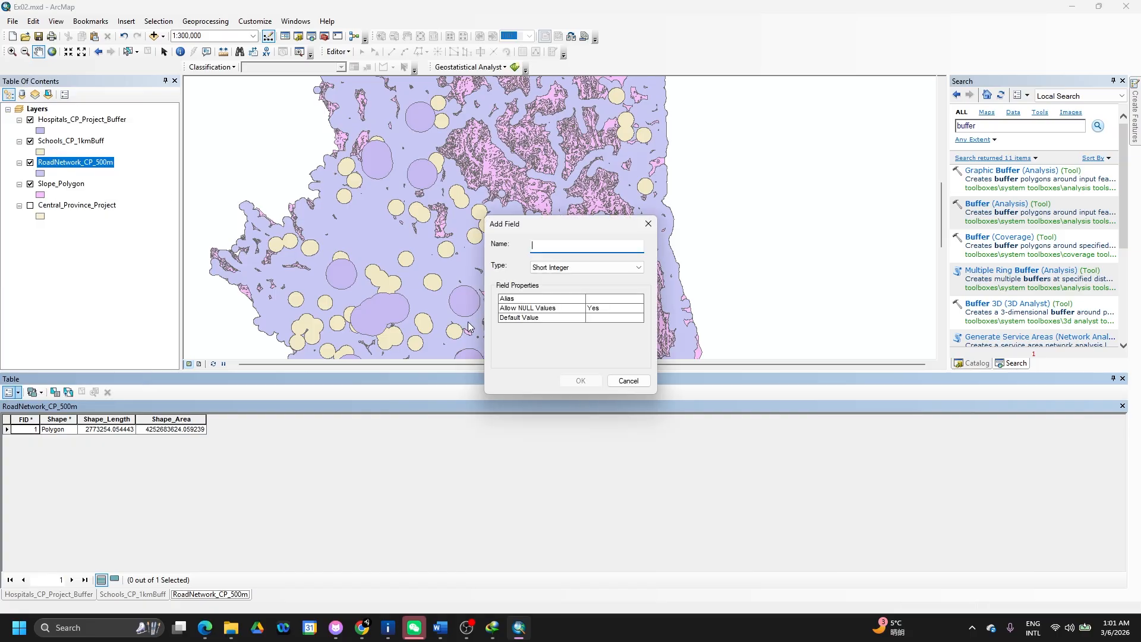
text(Score)
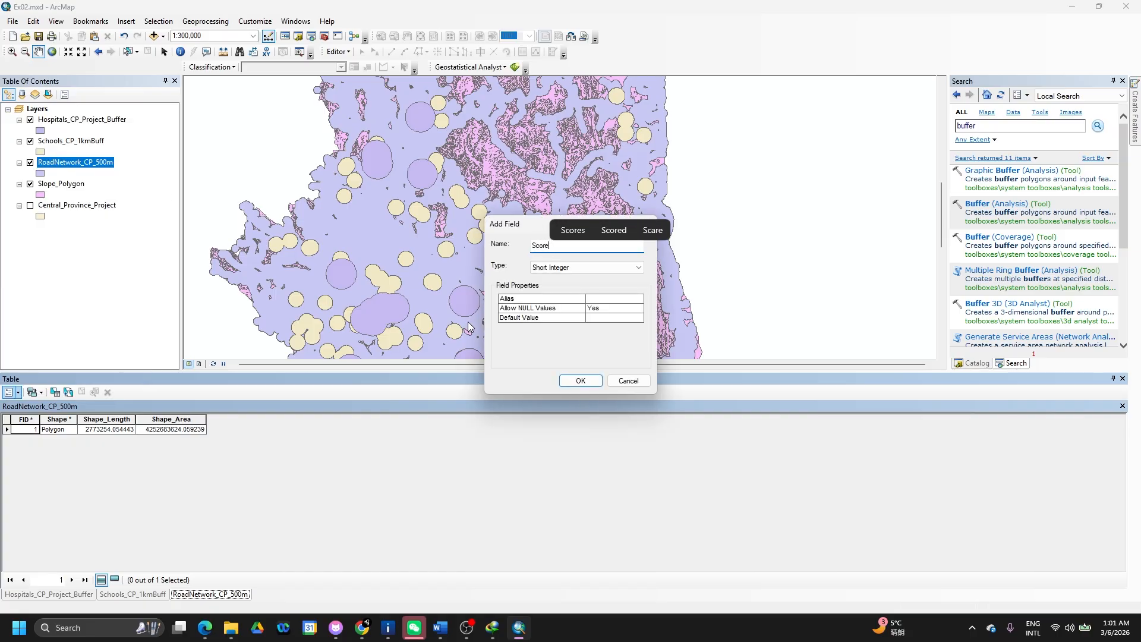
text(_Road)
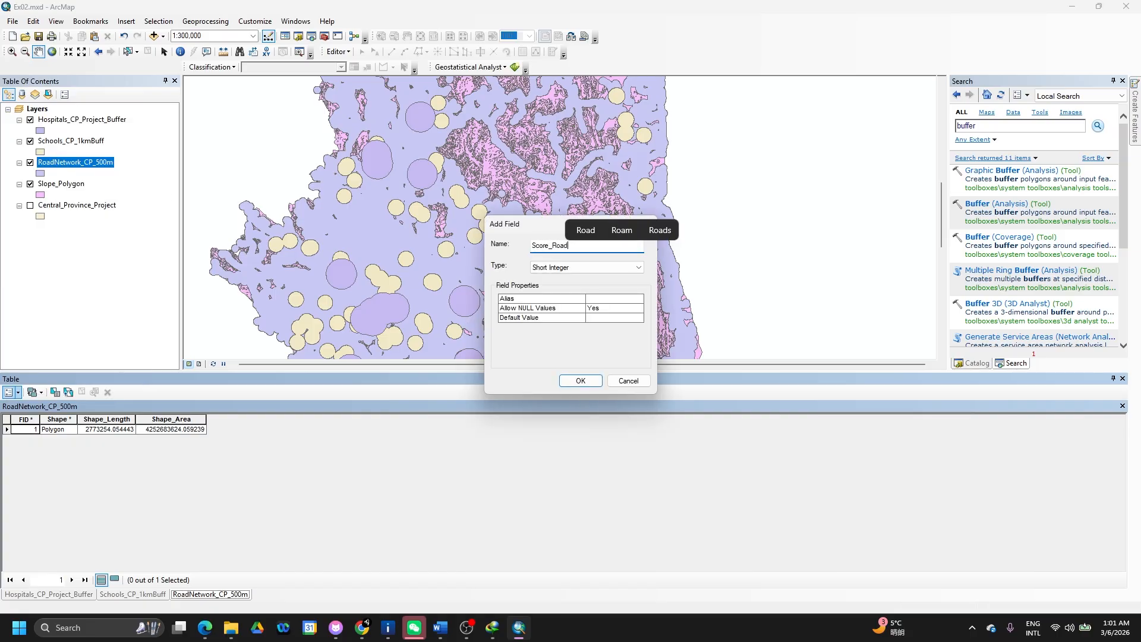
click(581, 382)
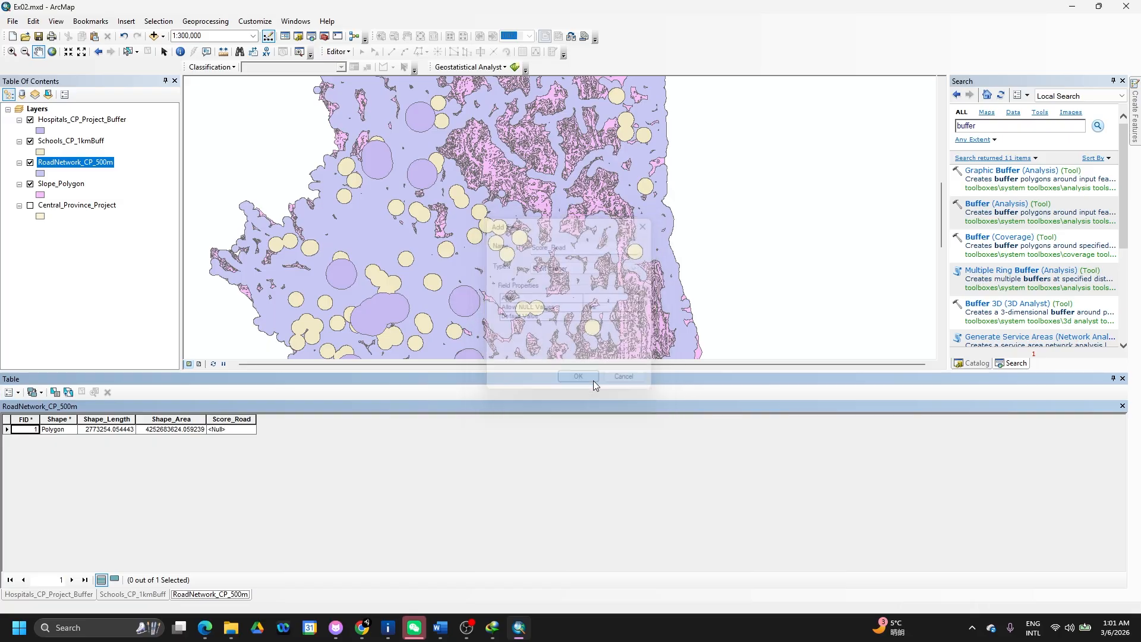
- Calculate Score_Road to 1 with Field Calculator
click(230, 420)
right_click(243, 419)
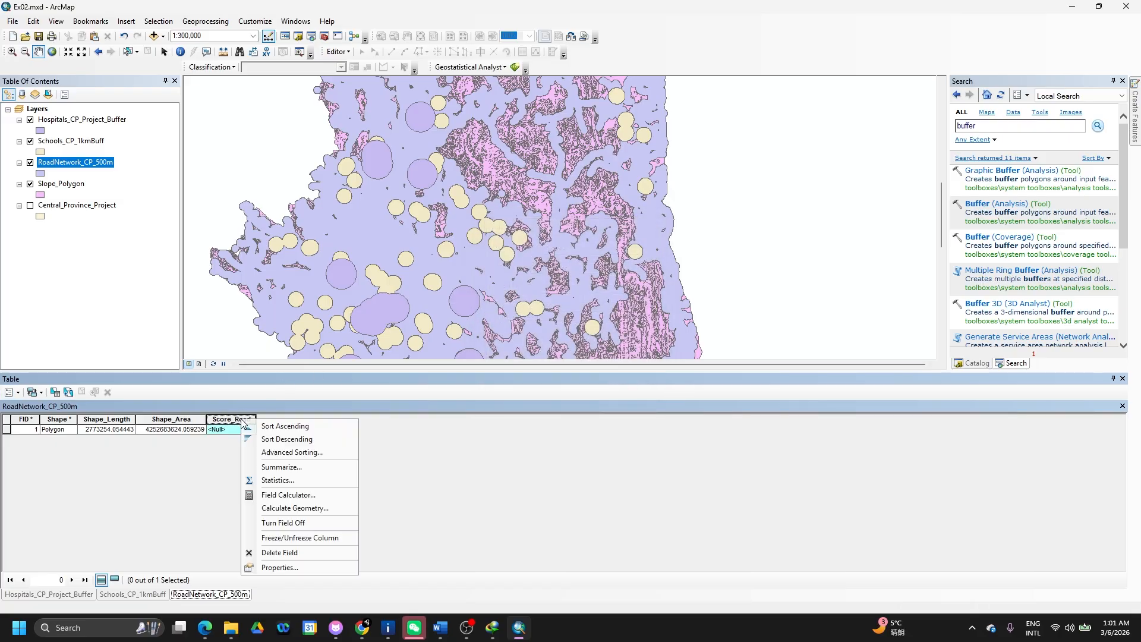
click(287, 498)
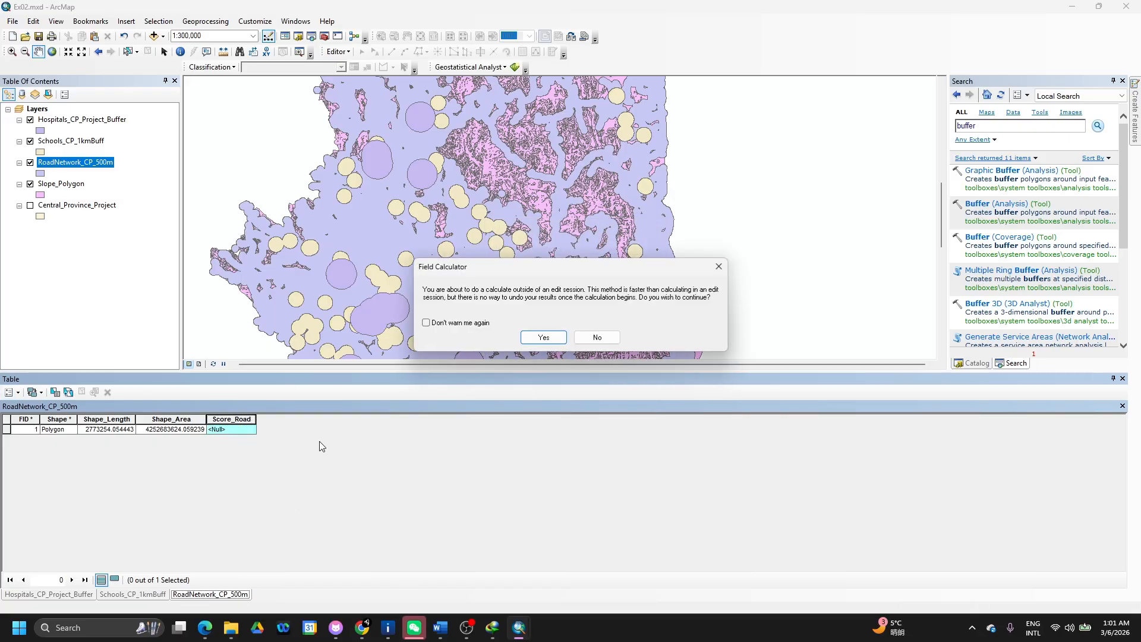
click(541, 337)
click(470, 331)
text(1)
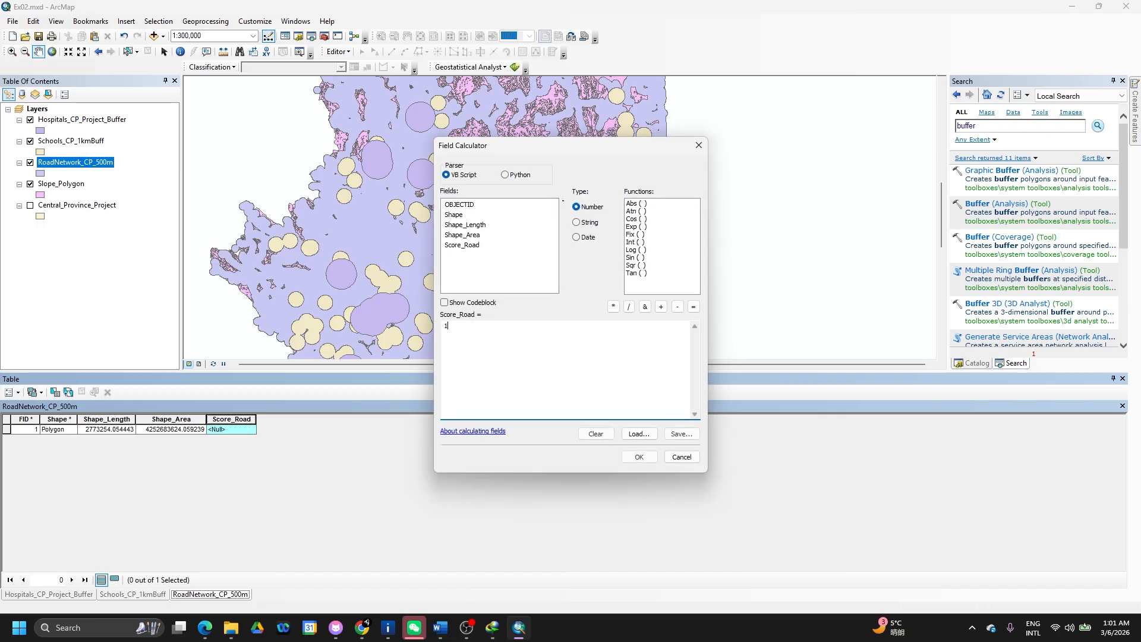
click(640, 457)
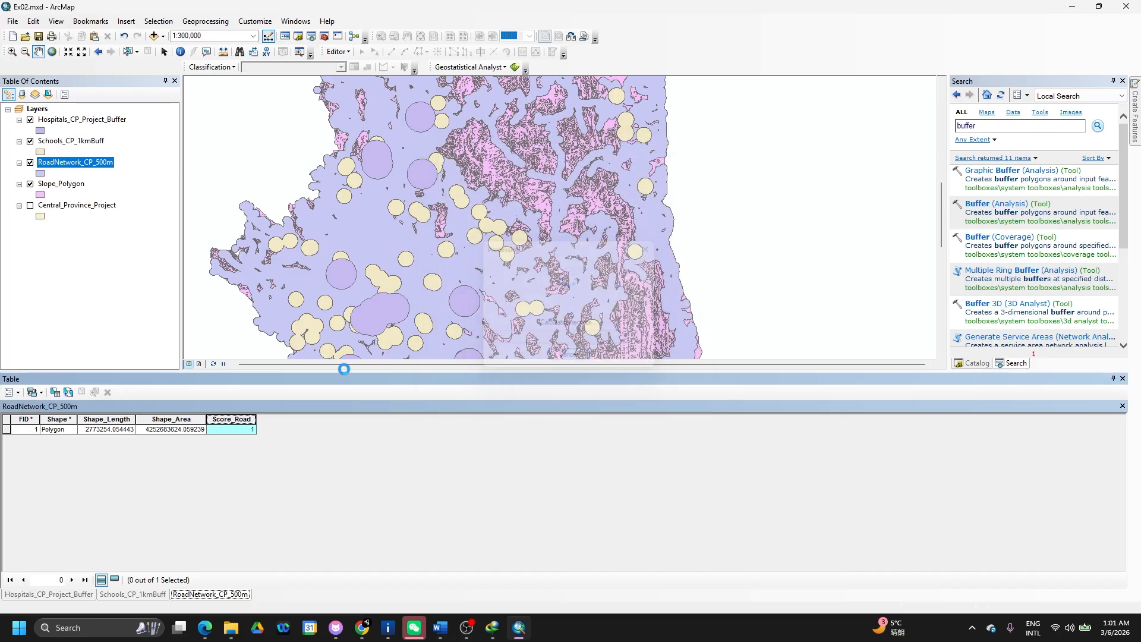
click(82, 188)
- Open the Slope_Polygon attribute table and add a Short Integer Score_Slope field
right_click(82, 189)
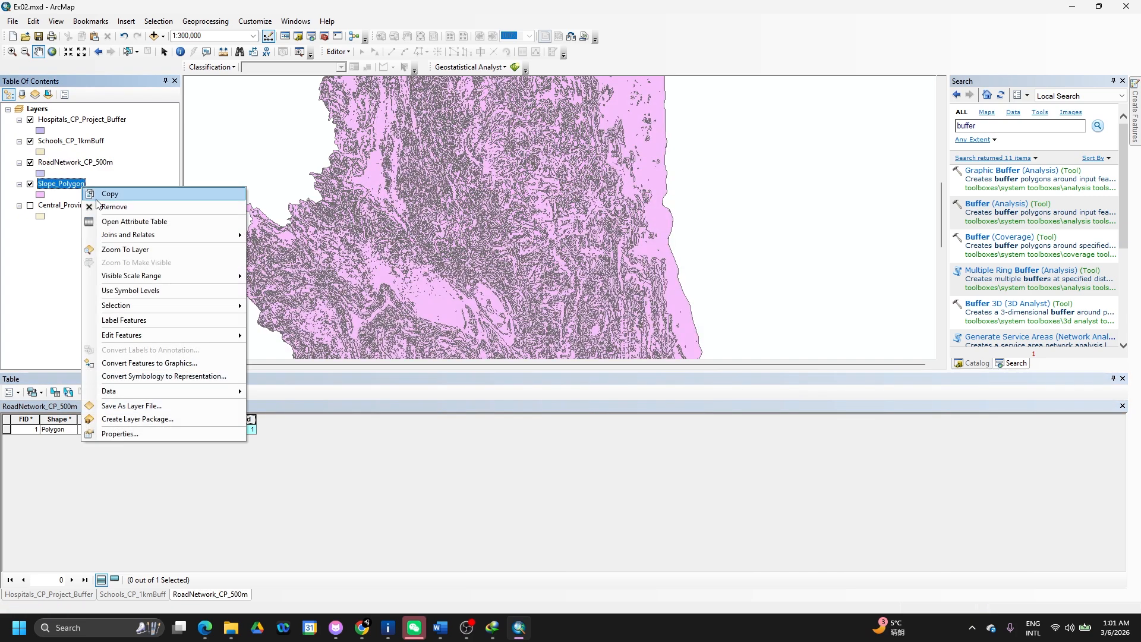
click(126, 222)
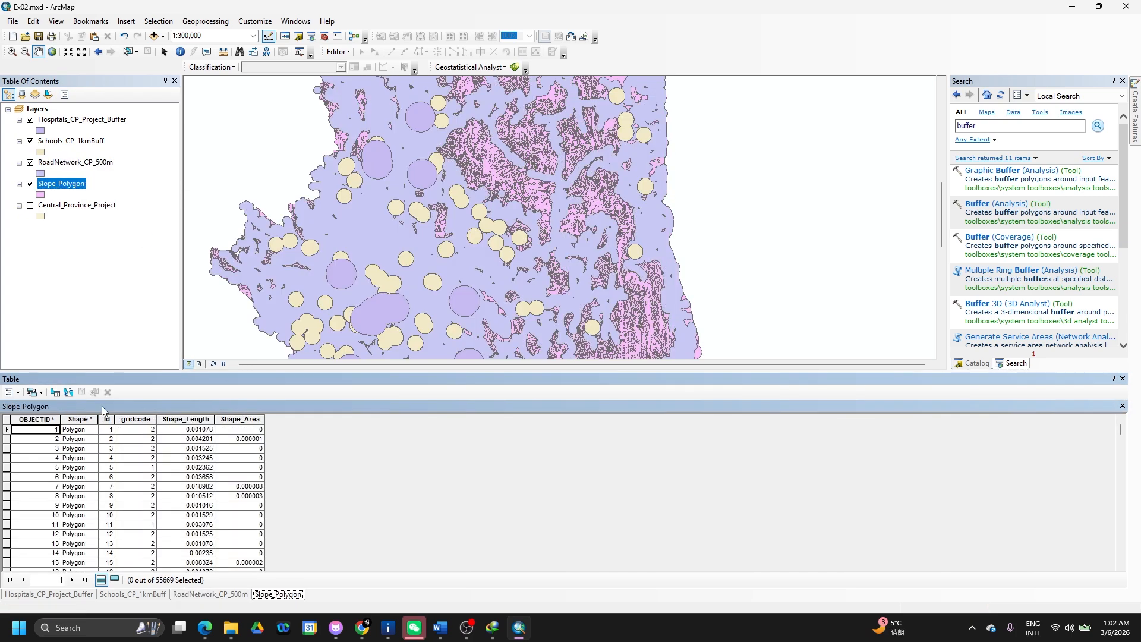
click(10, 393)
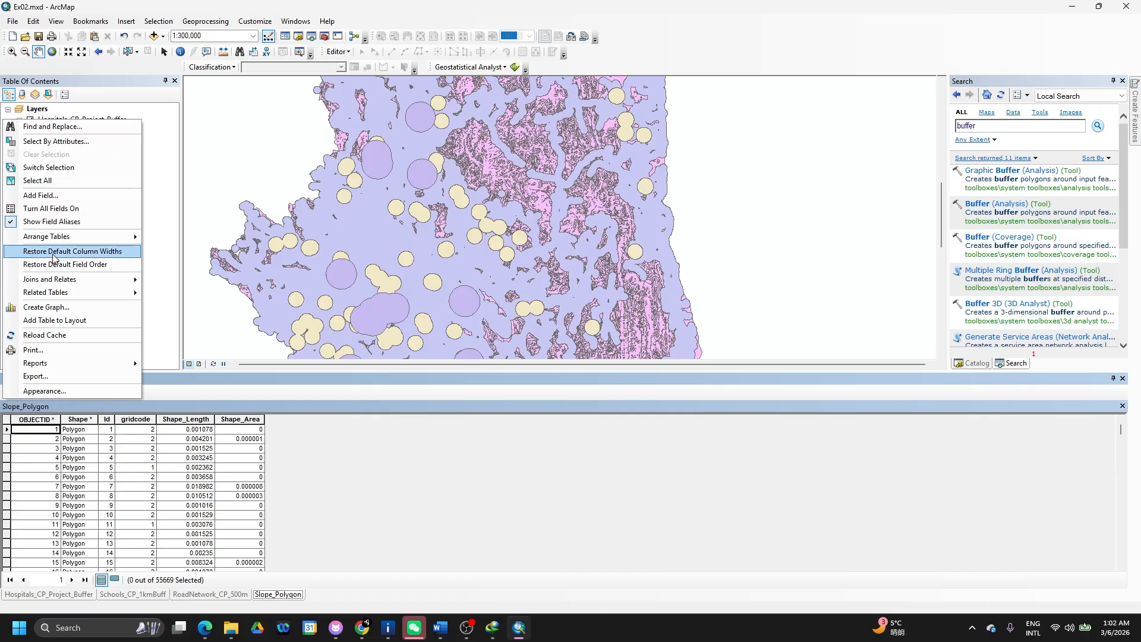
click(43, 195)
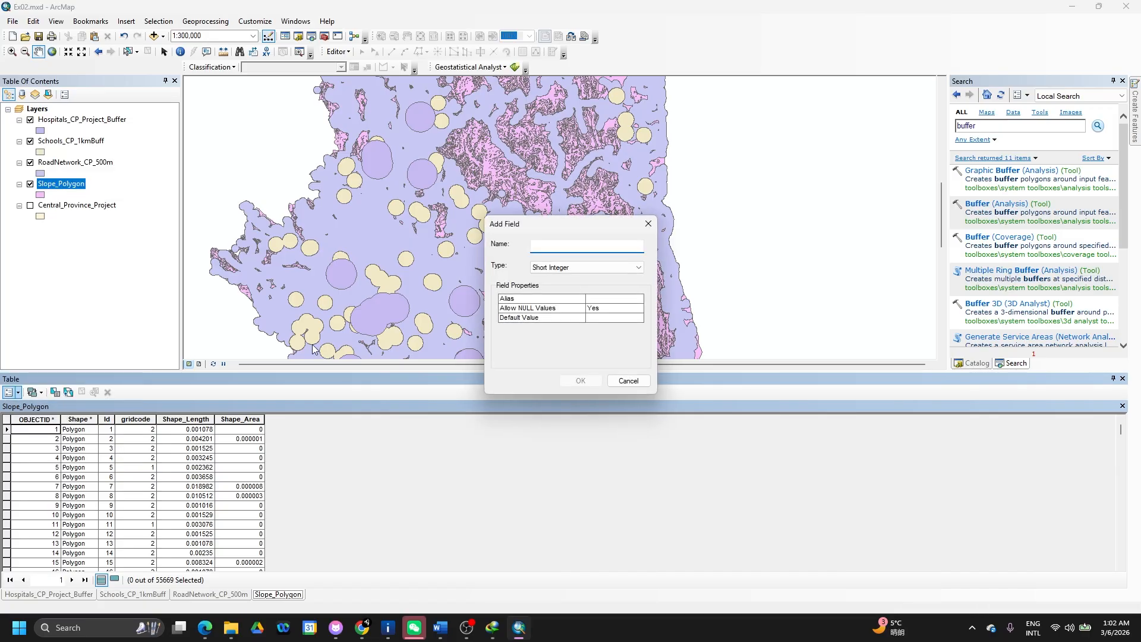
text(Sc)
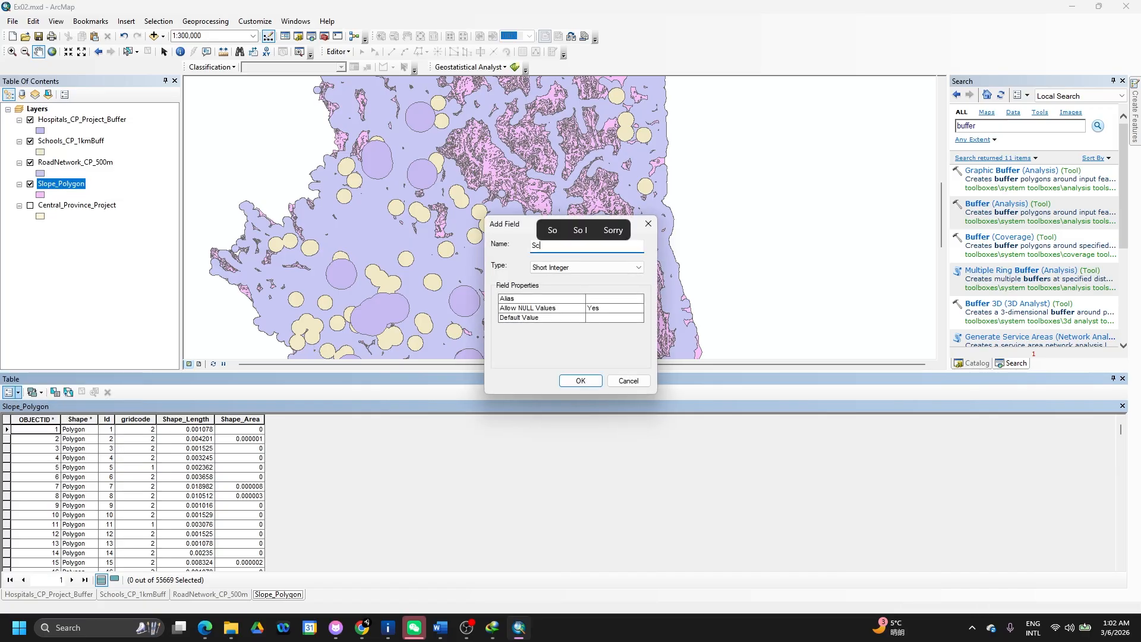
text(ore_S)
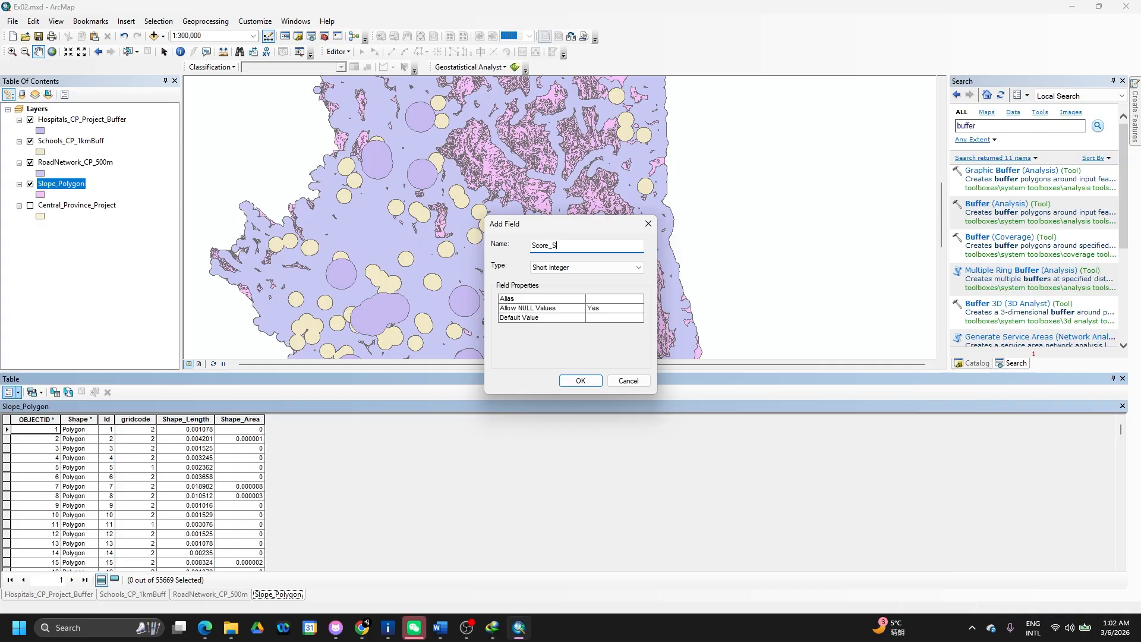
text(lope)
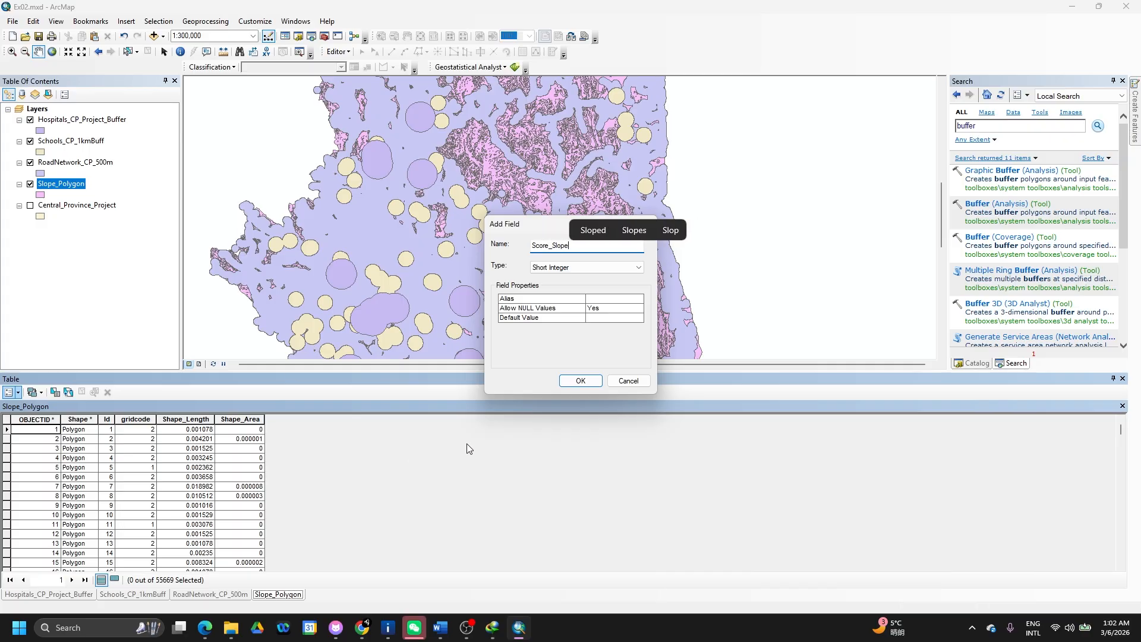
click(580, 381)
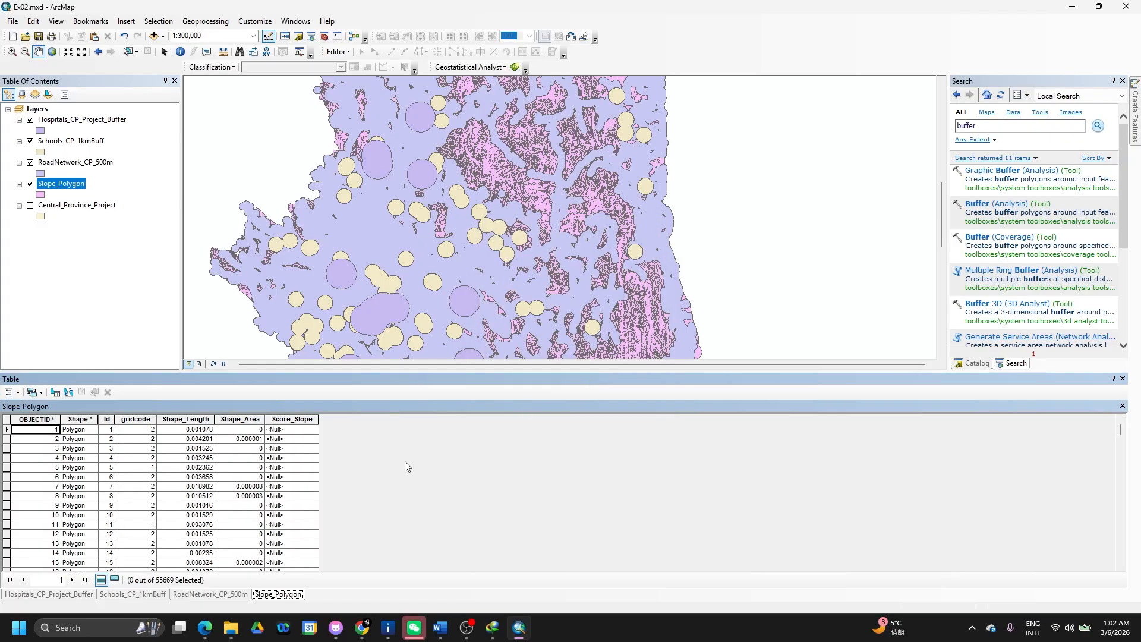
click(41, 394)
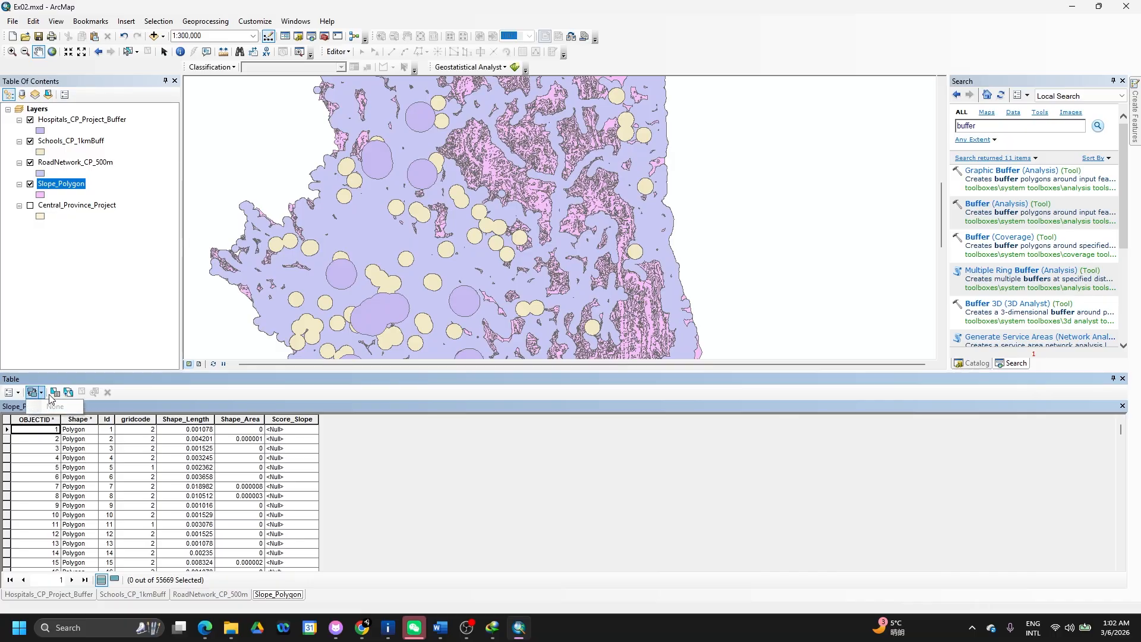
- Select the Slope_Polygon features where gridcode = 1 using Select by Attributes
click(55, 392)
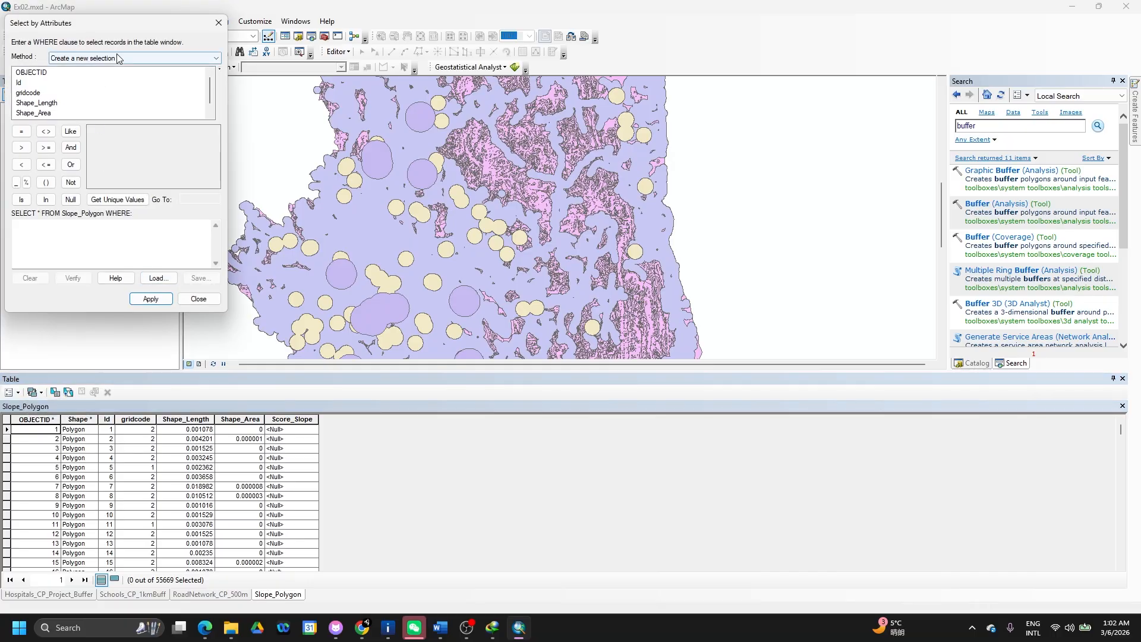
drag(125, 27, 477, 109)
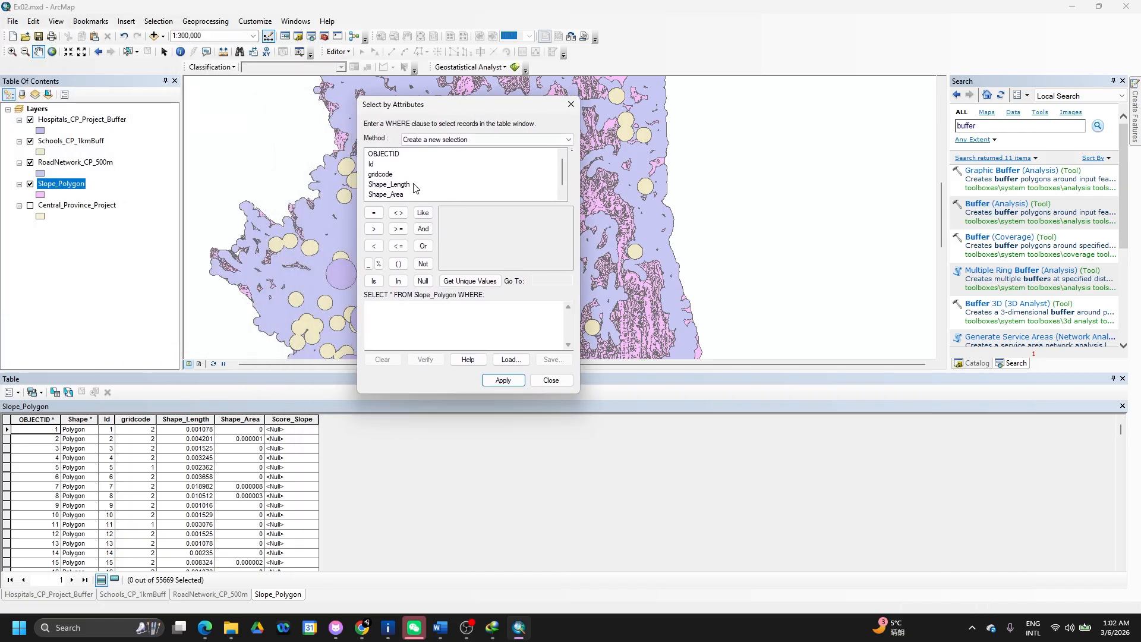
double_click(383, 176)
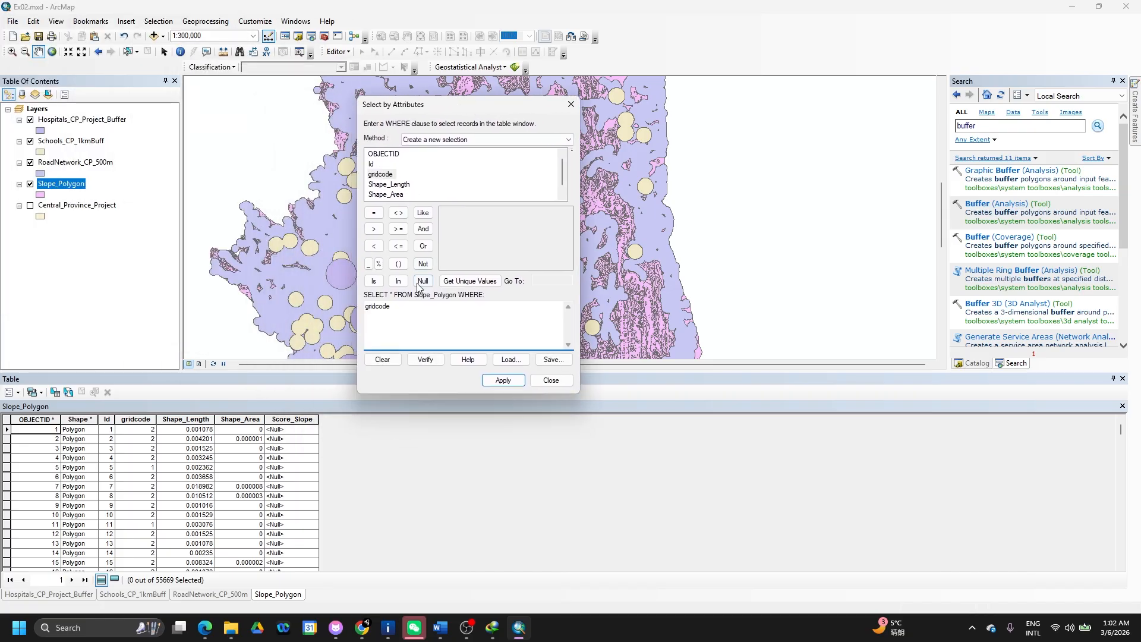
click(373, 215)
click(463, 282)
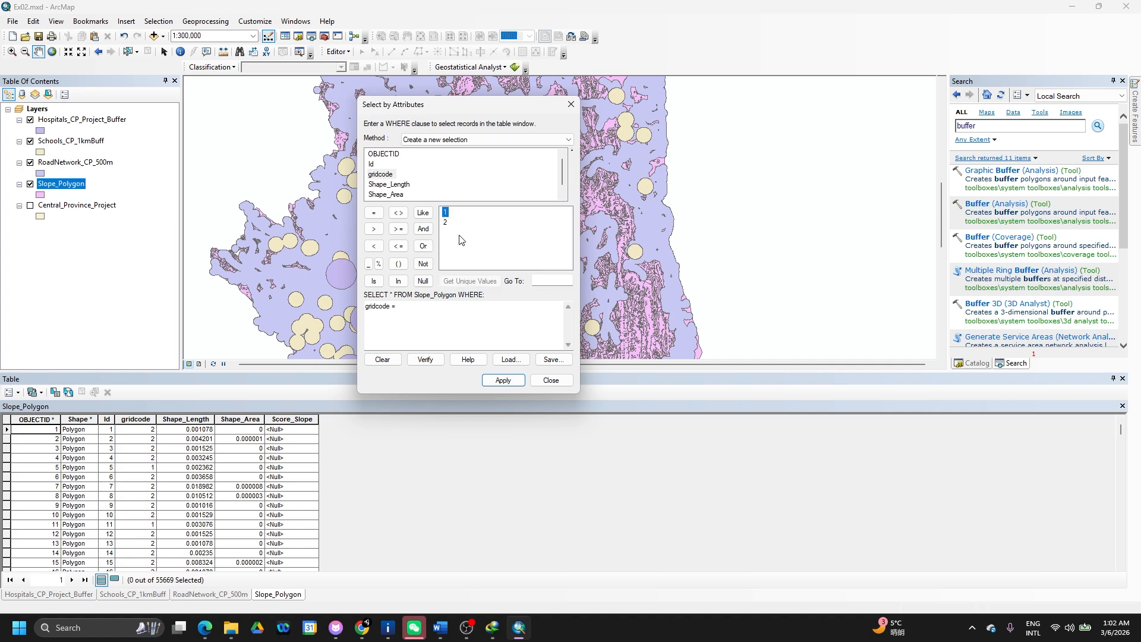
click(446, 212)
click(500, 381)
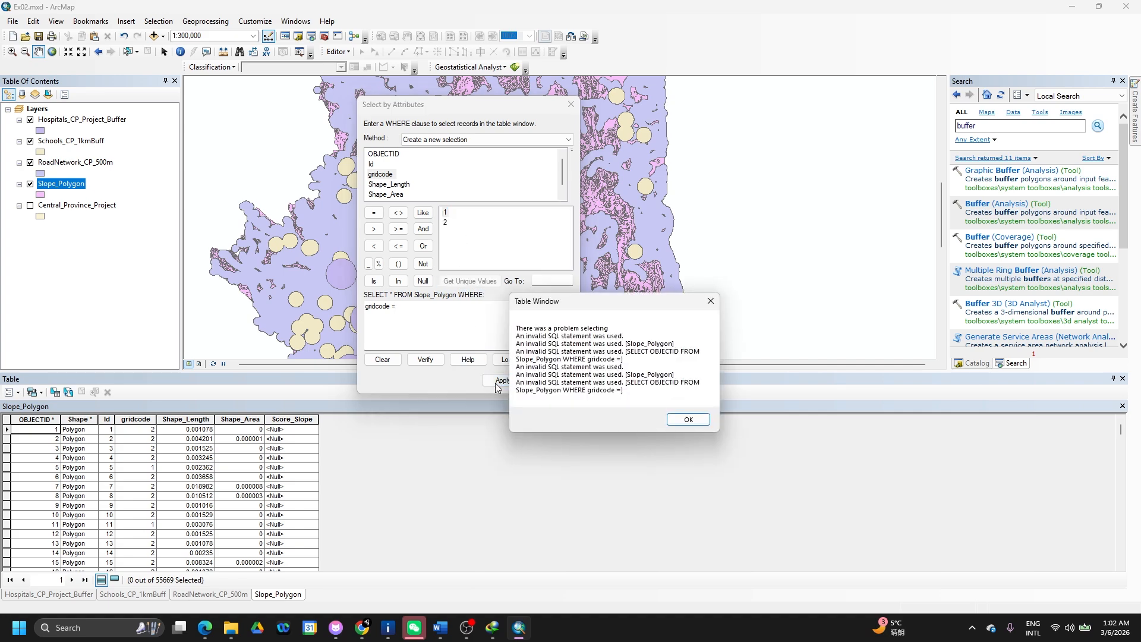
click(685, 419)
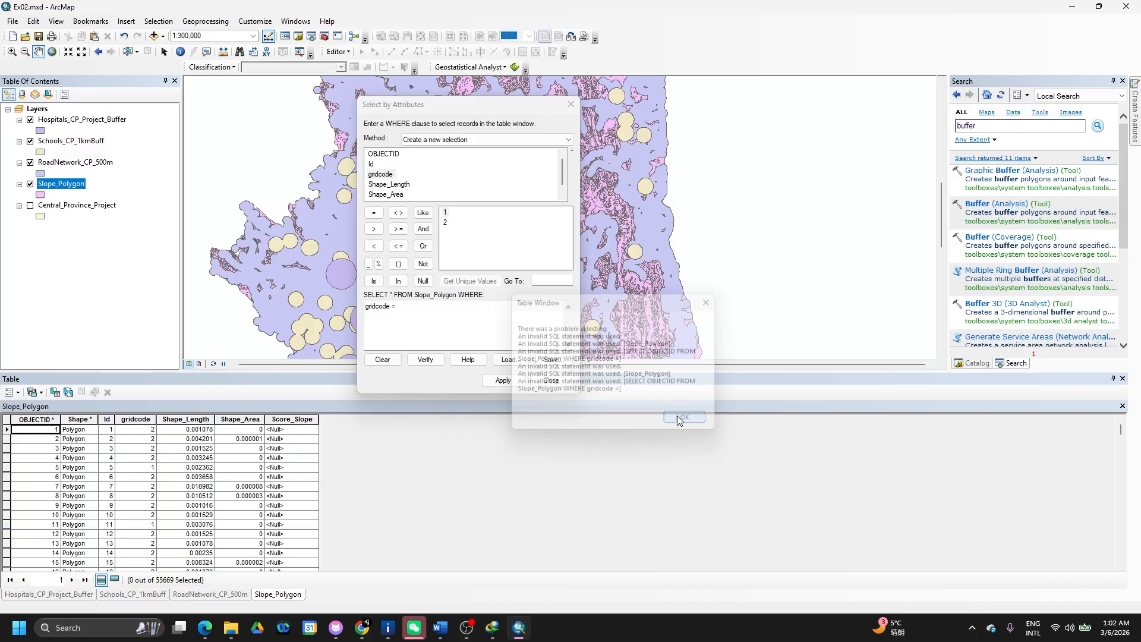
double_click(445, 213)
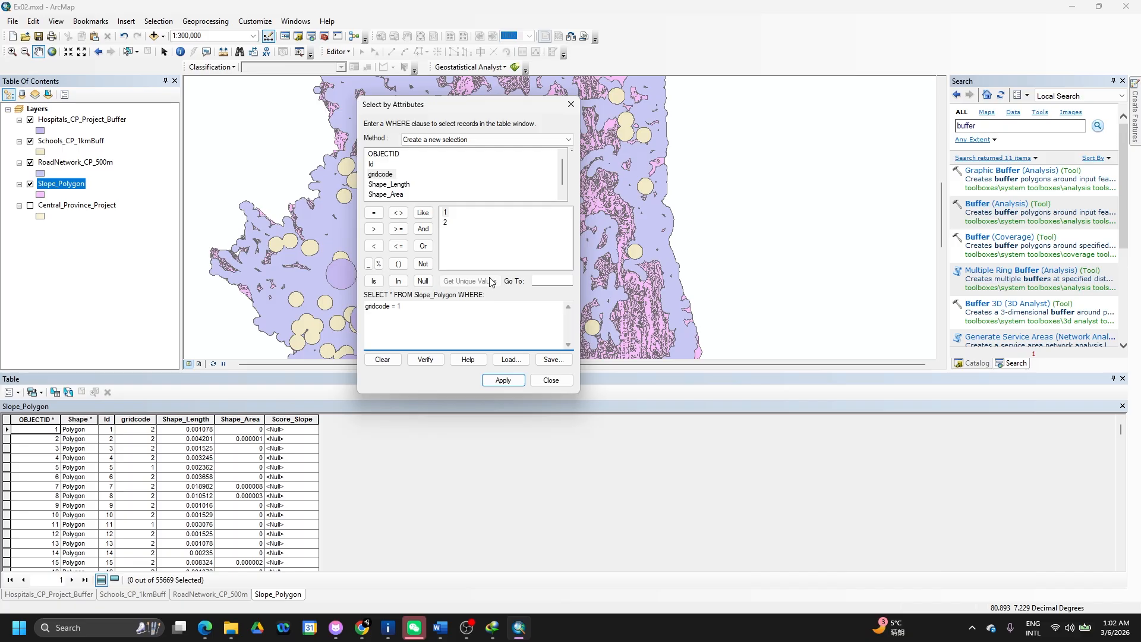
click(503, 379)
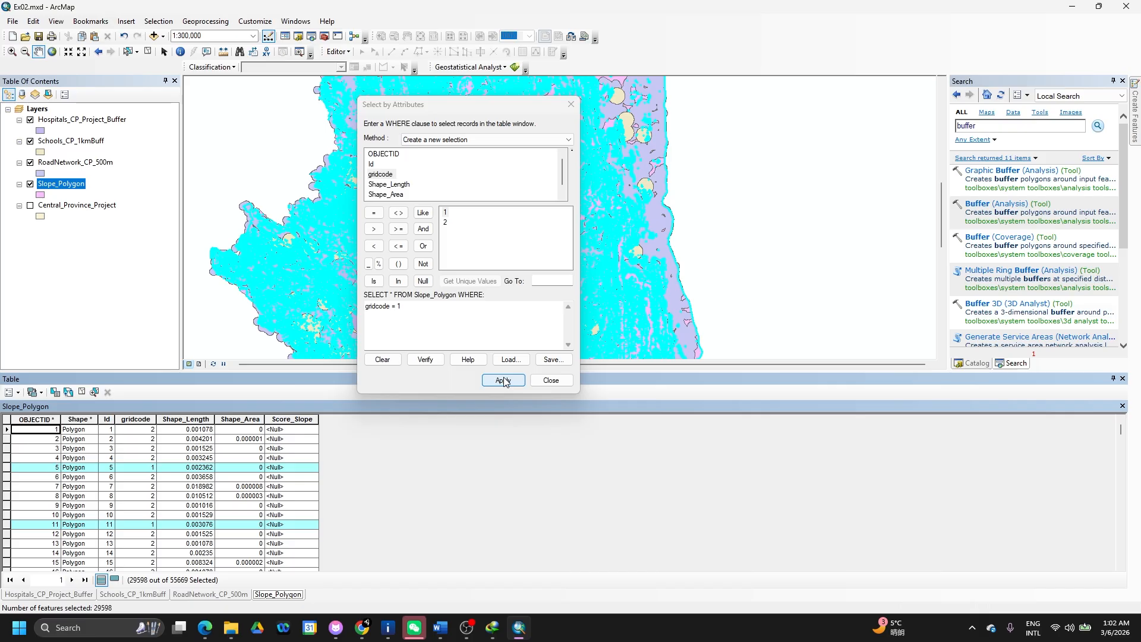
click(551, 380)
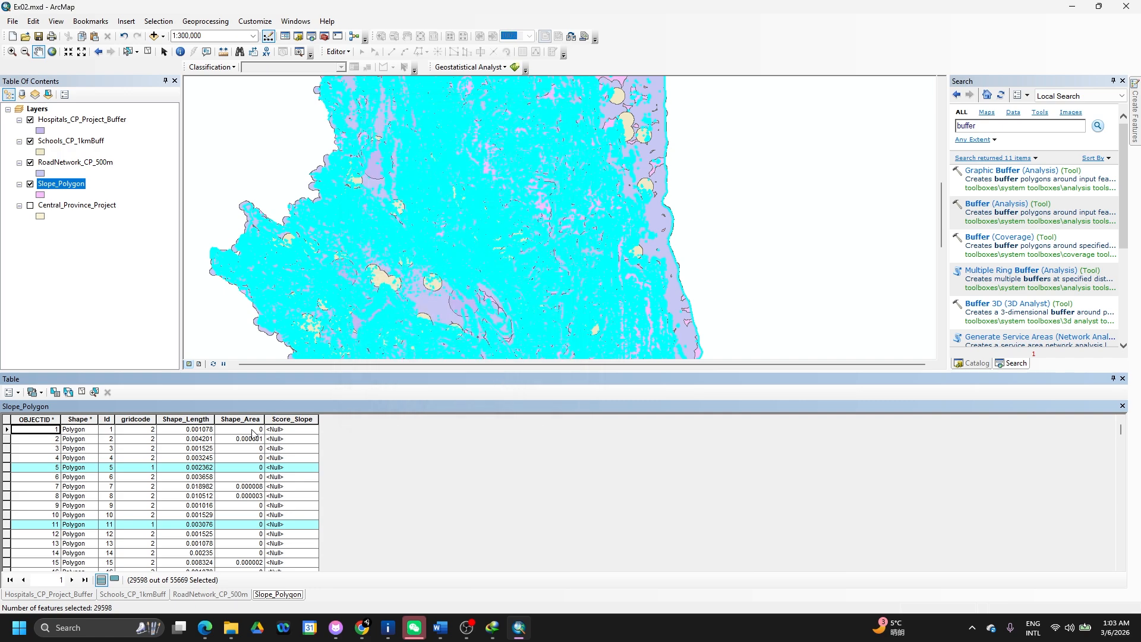
- Calculate Score_Slope to 1 for the selected gridcode 1 records
click(292, 419)
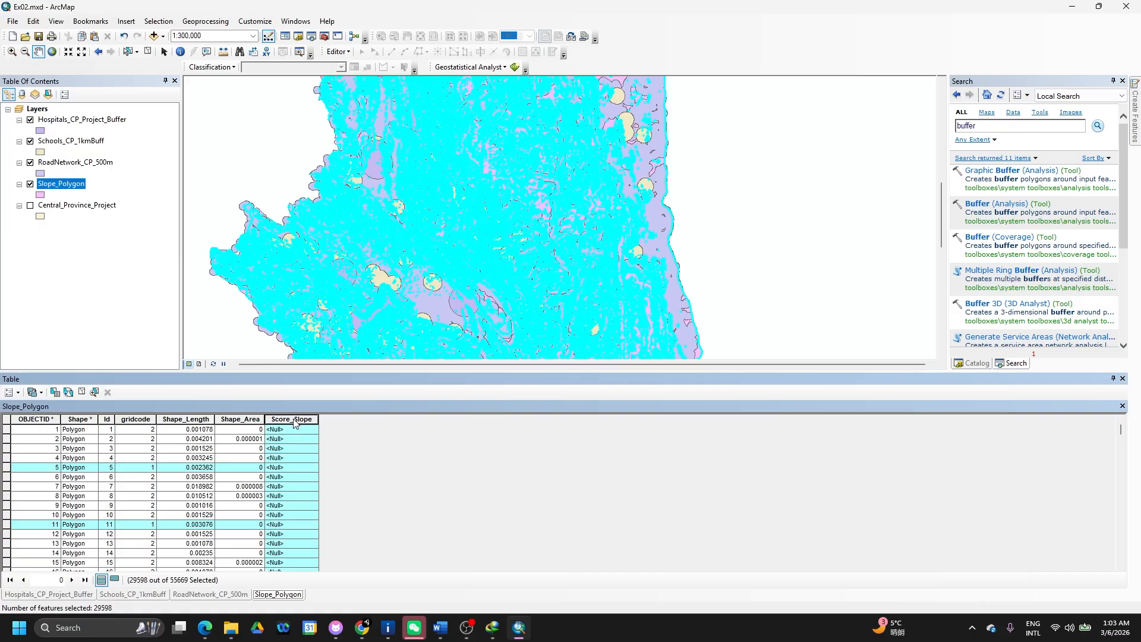
right_click(295, 423)
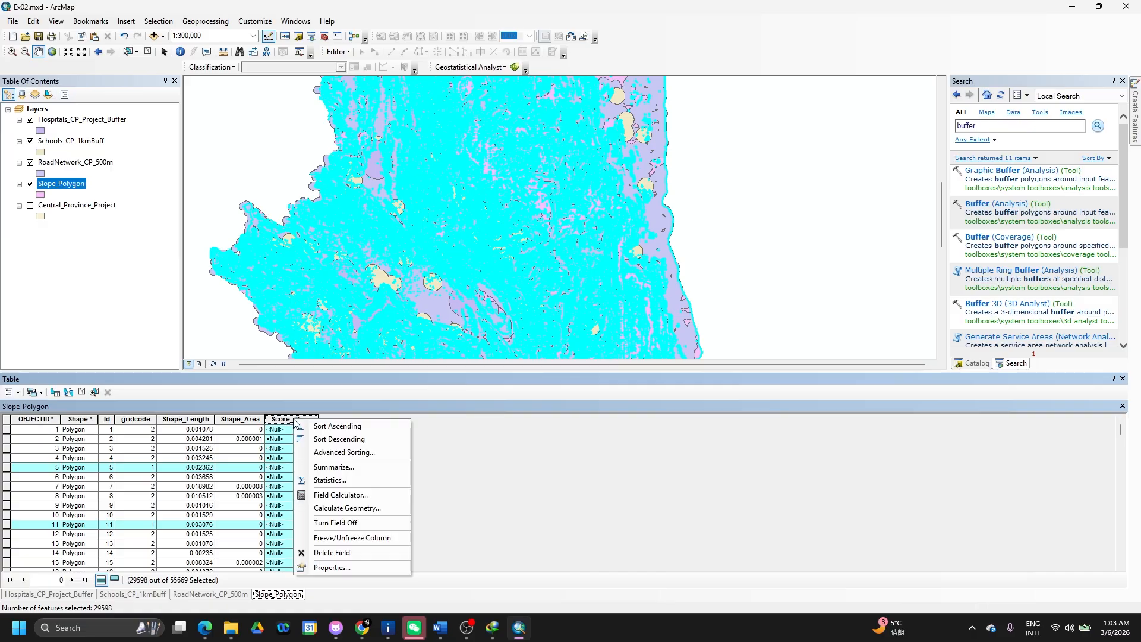
click(342, 495)
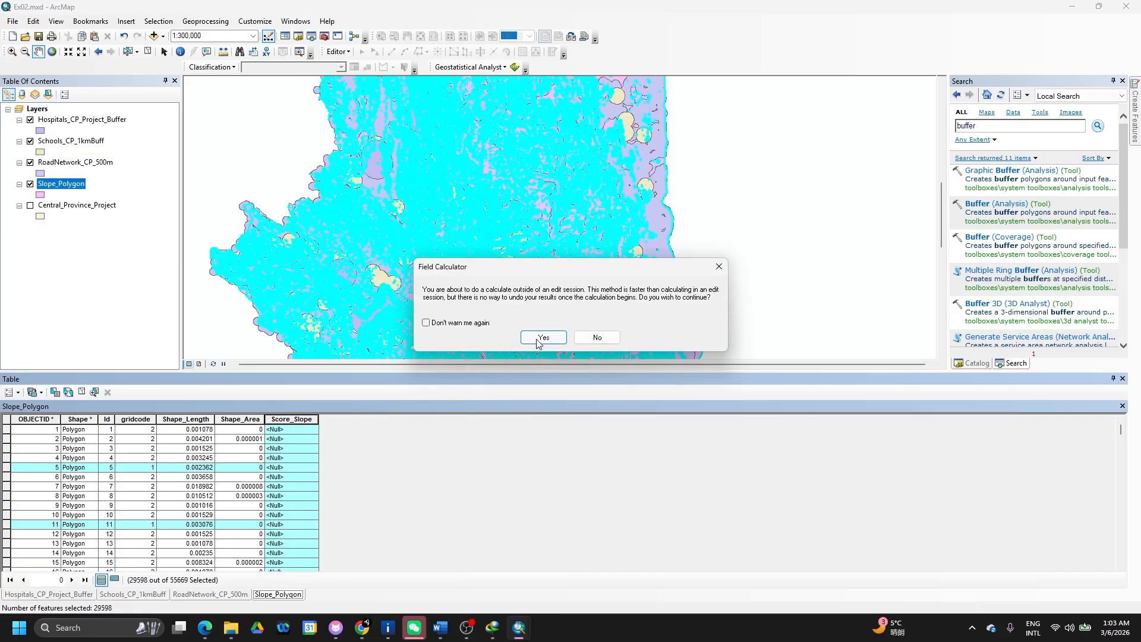
click(543, 338)
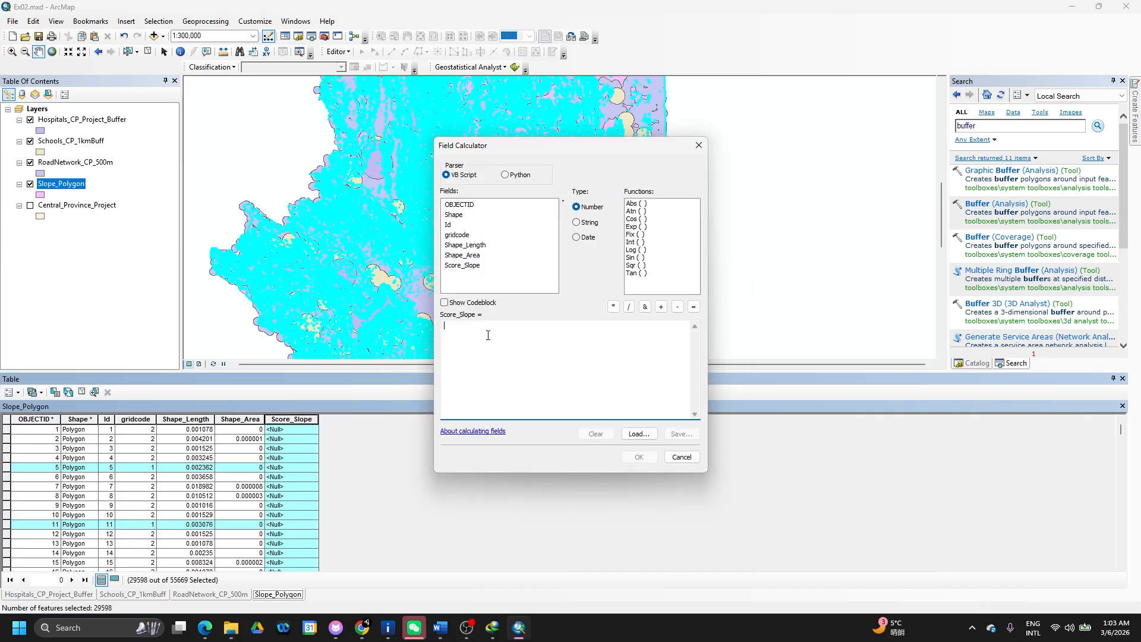
text(1)
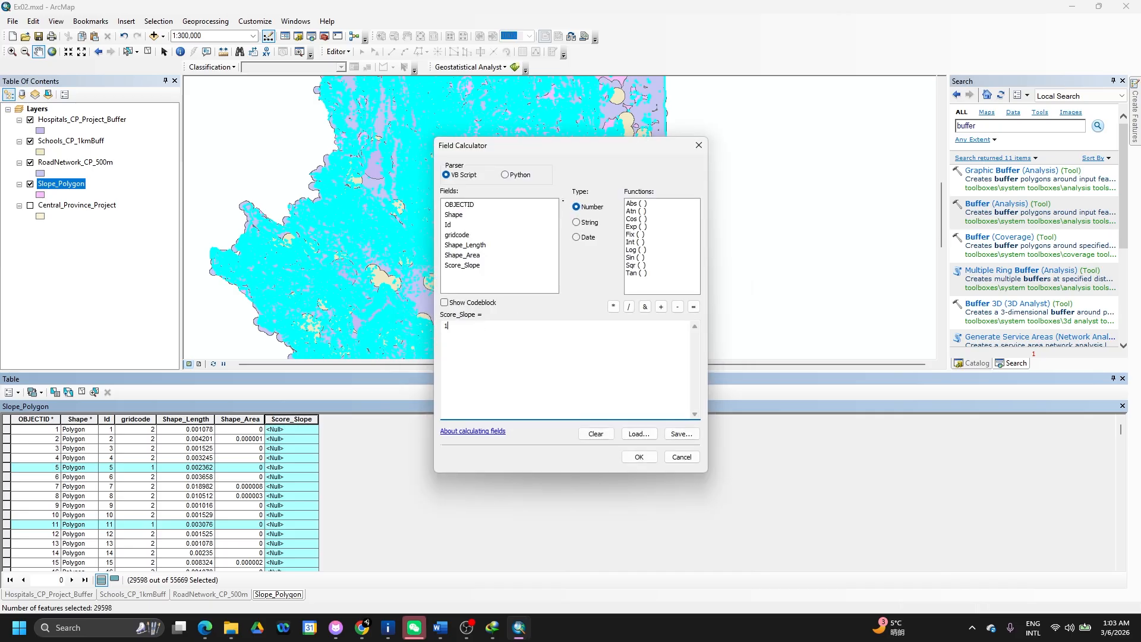
click(635, 456)
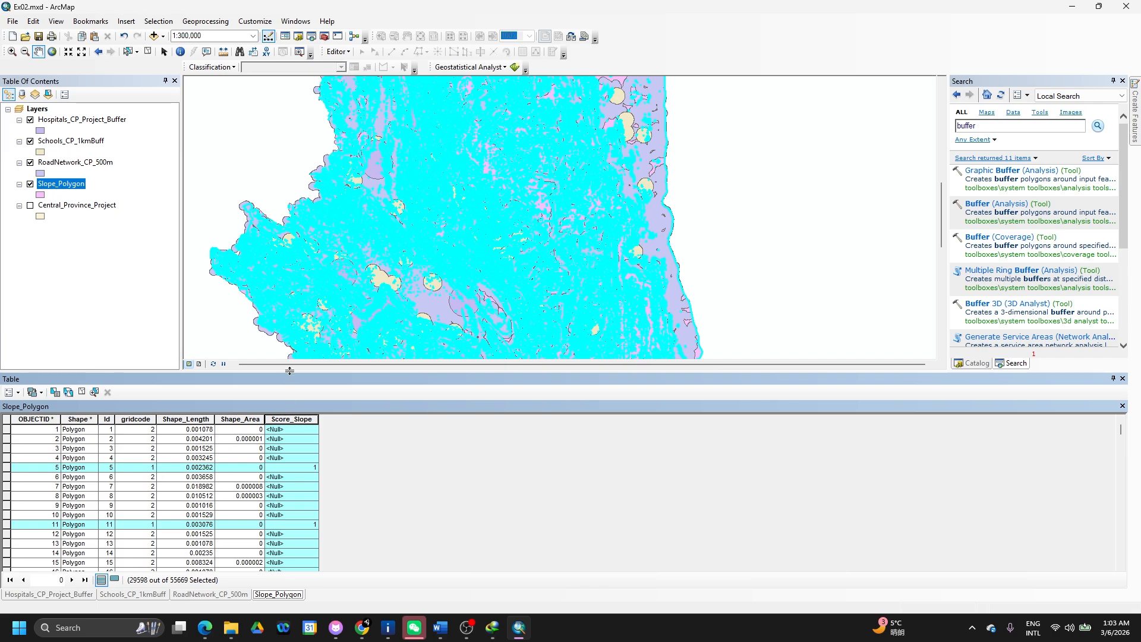
key(alt+Tab)
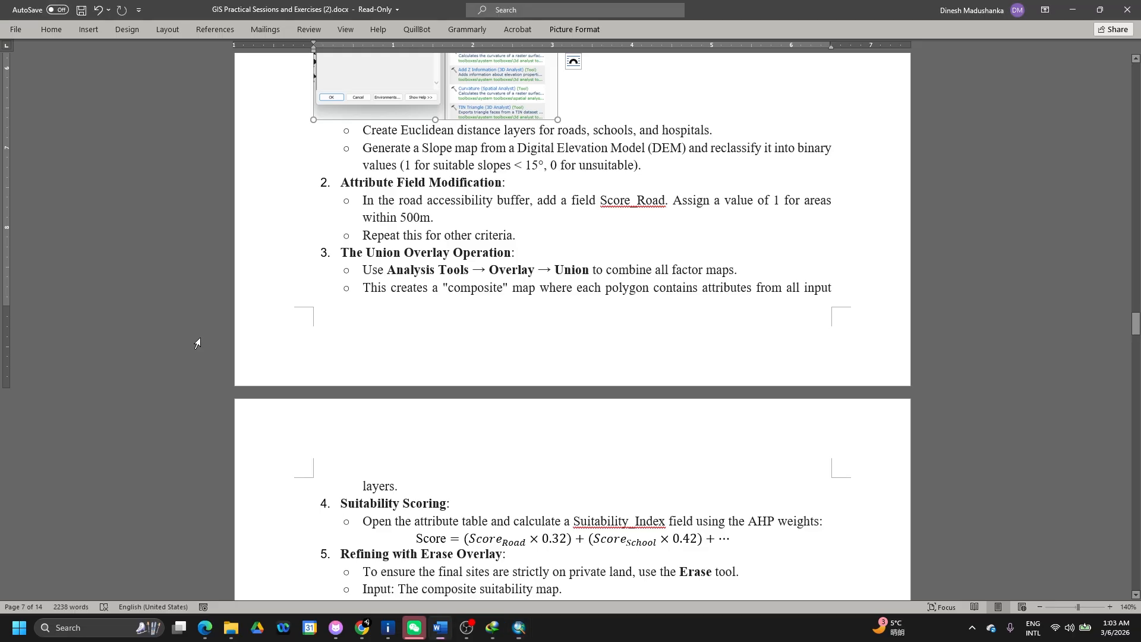
scroll(447, 292, down, 3)
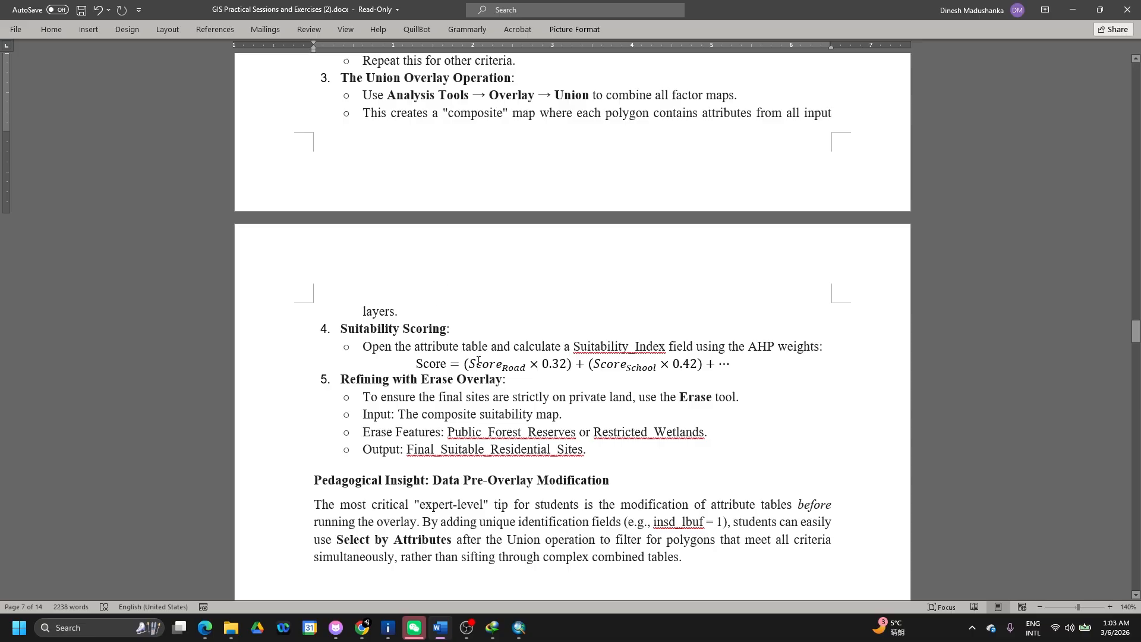
scroll(499, 364, up, 20)
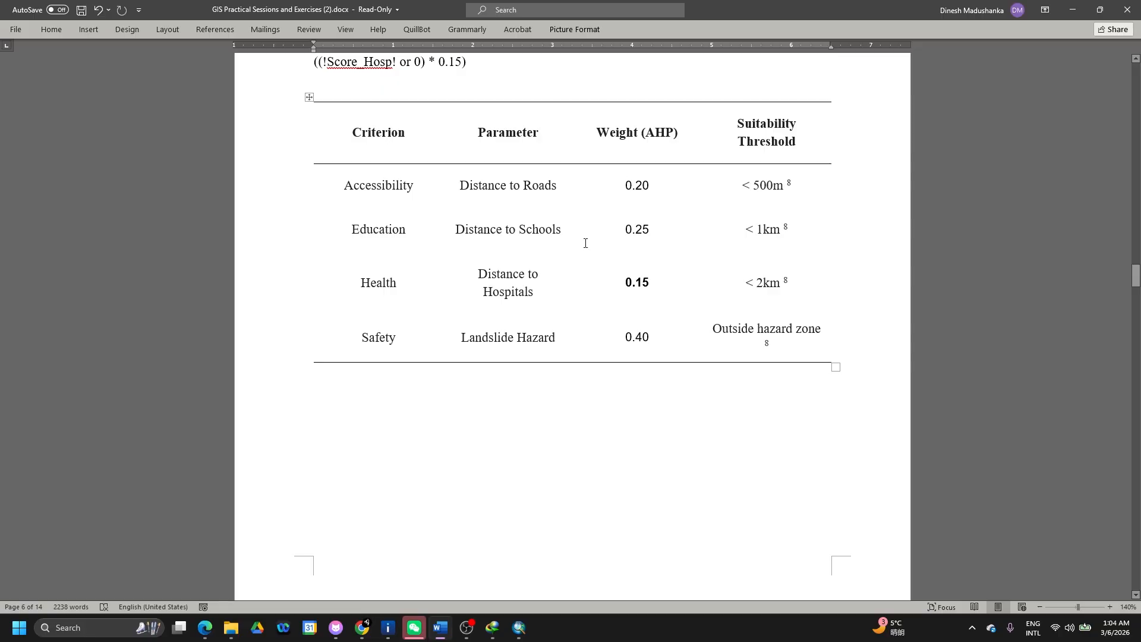
key(alt+Tab)
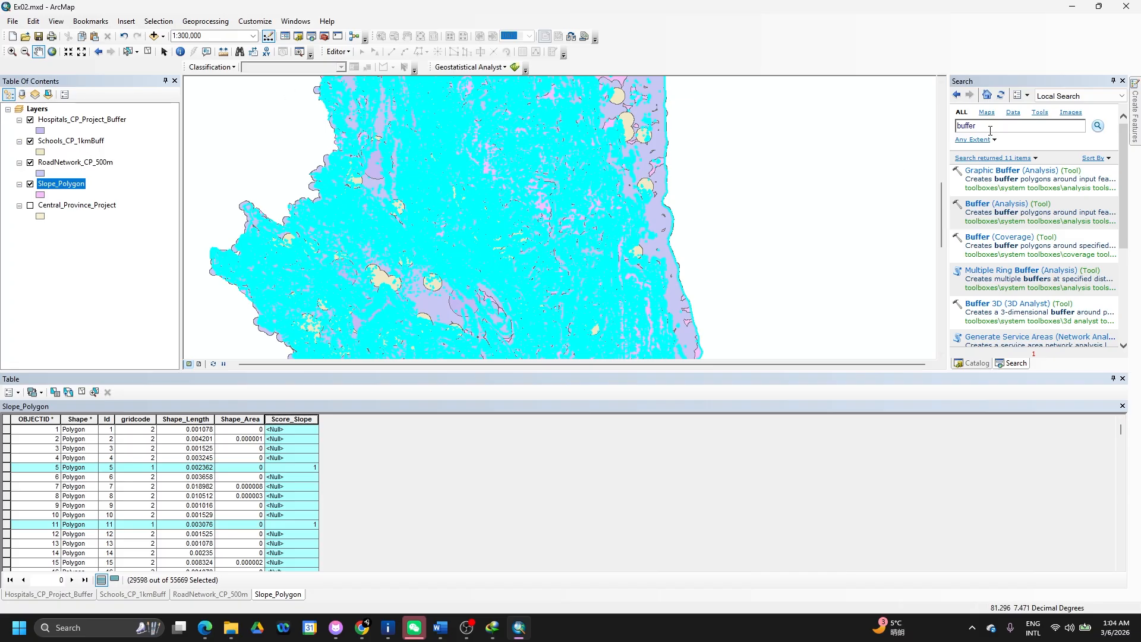
- Open Union (Analysis) with Slope_Polygon, RoadNetwork_CP_500m, Schools_CP_1kmBuff and Hospitals_CP_Project_Buffer as inputs
drag(991, 128, 945, 132)
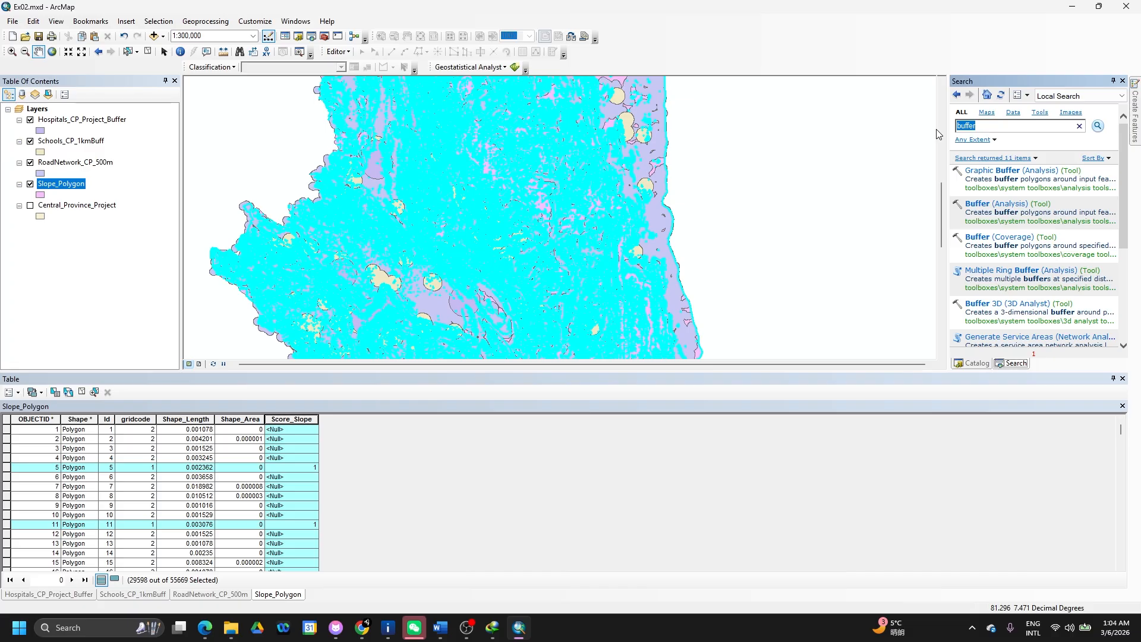
text(union)
key(Return)
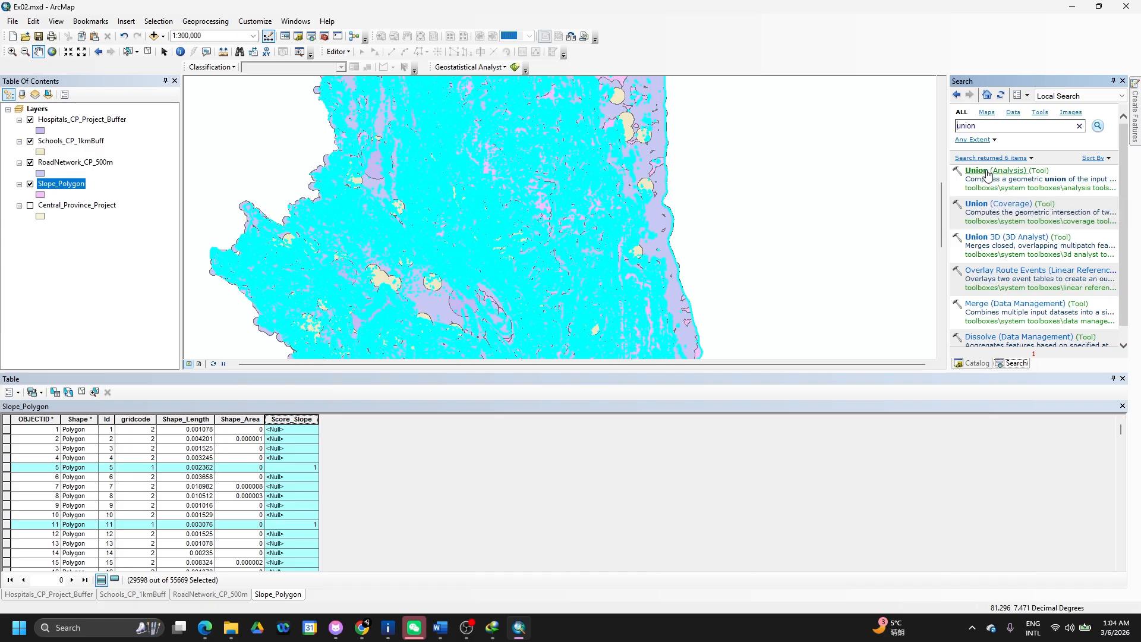
click(987, 173)
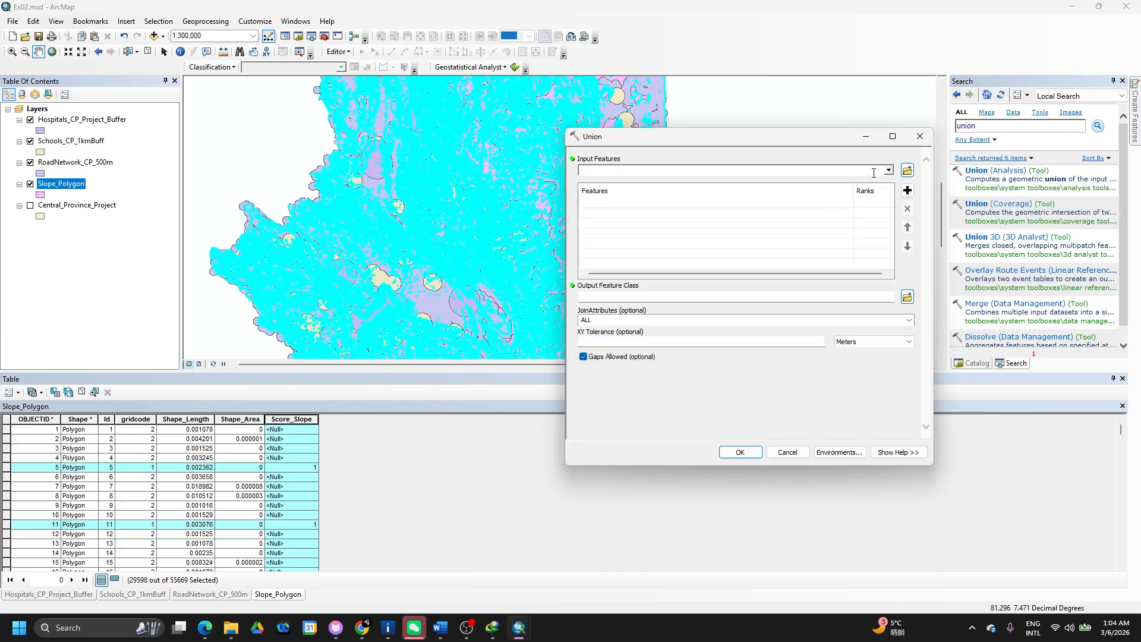
click(888, 170)
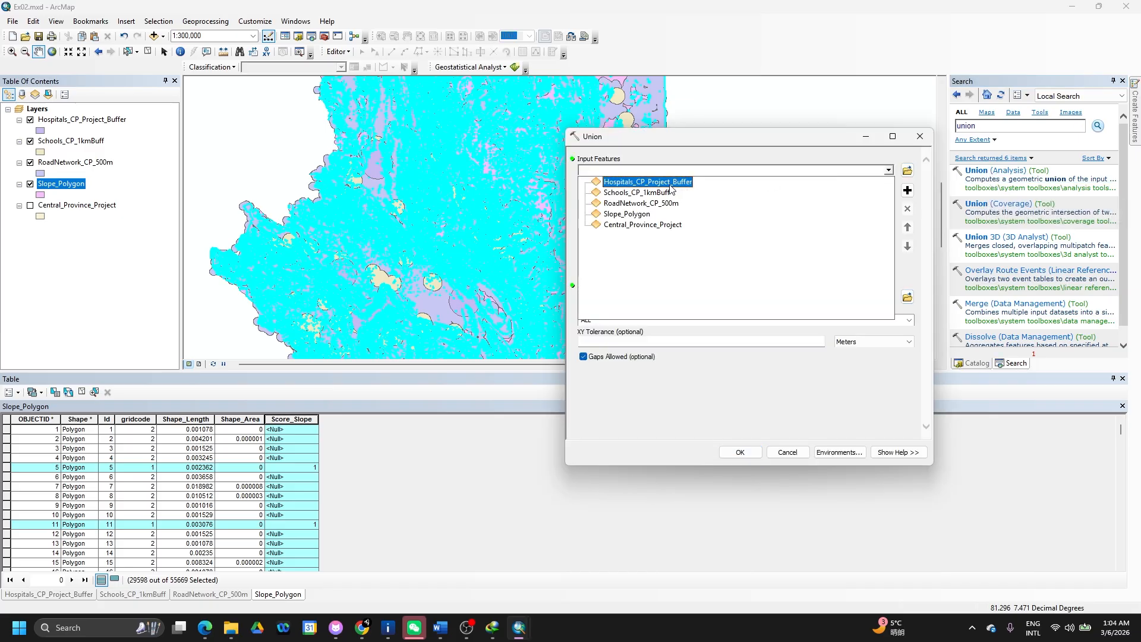
click(650, 216)
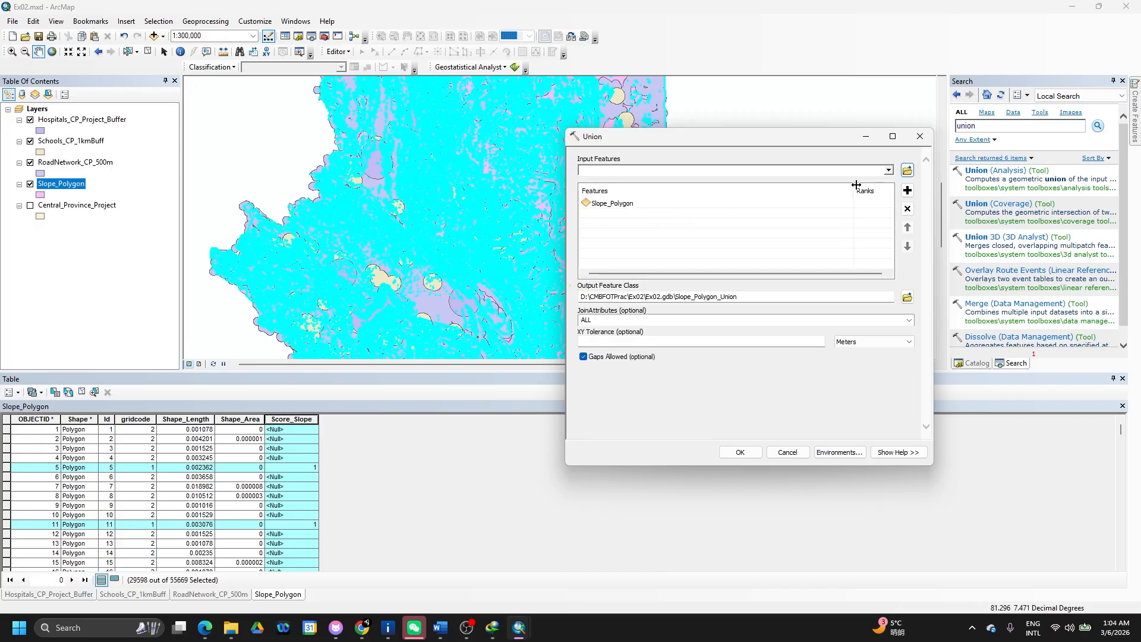
click(889, 171)
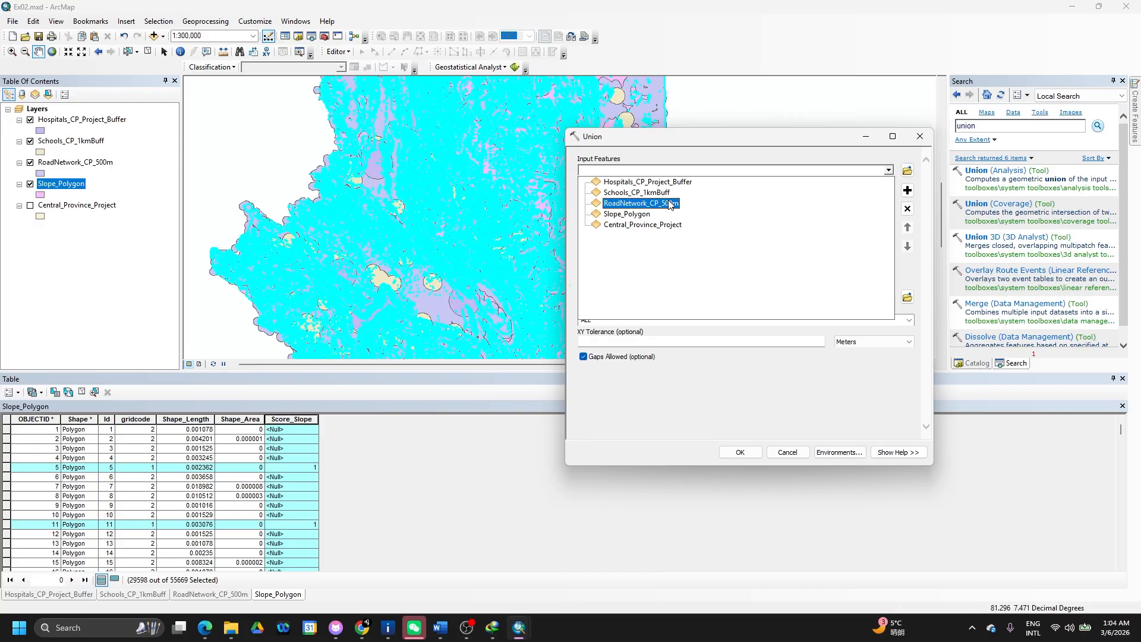
click(670, 204)
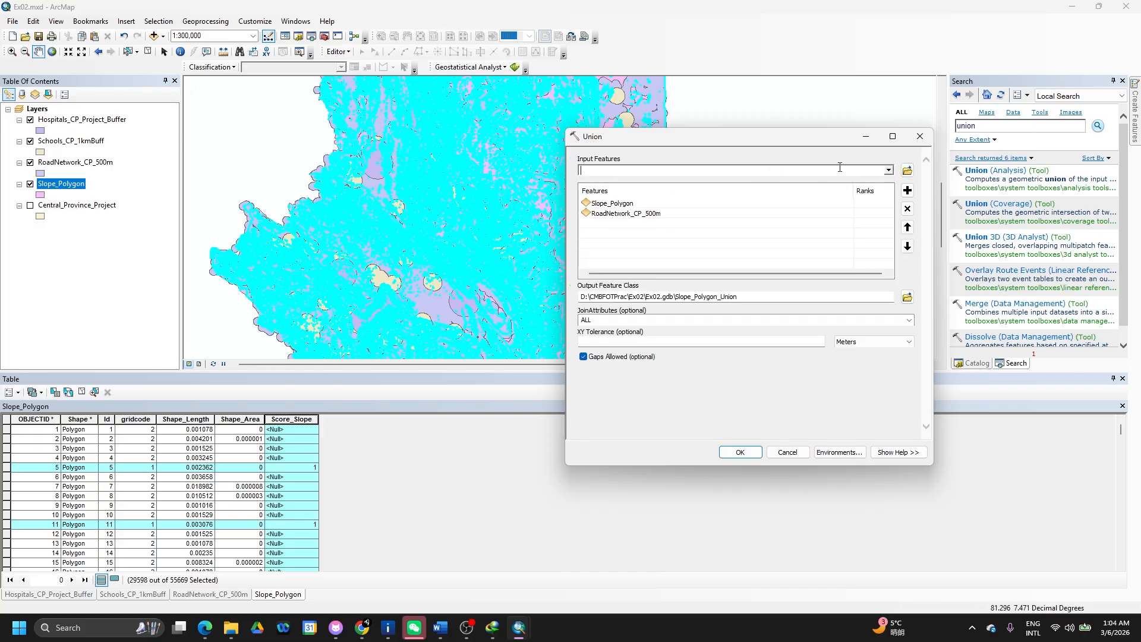
click(889, 171)
click(666, 195)
click(889, 170)
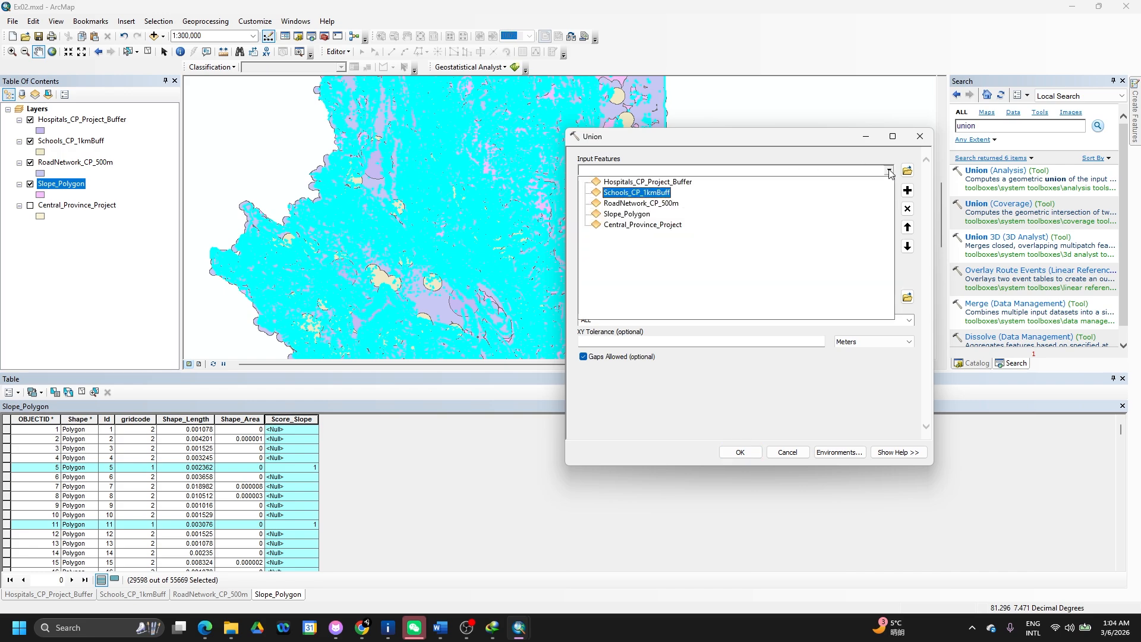
click(684, 182)
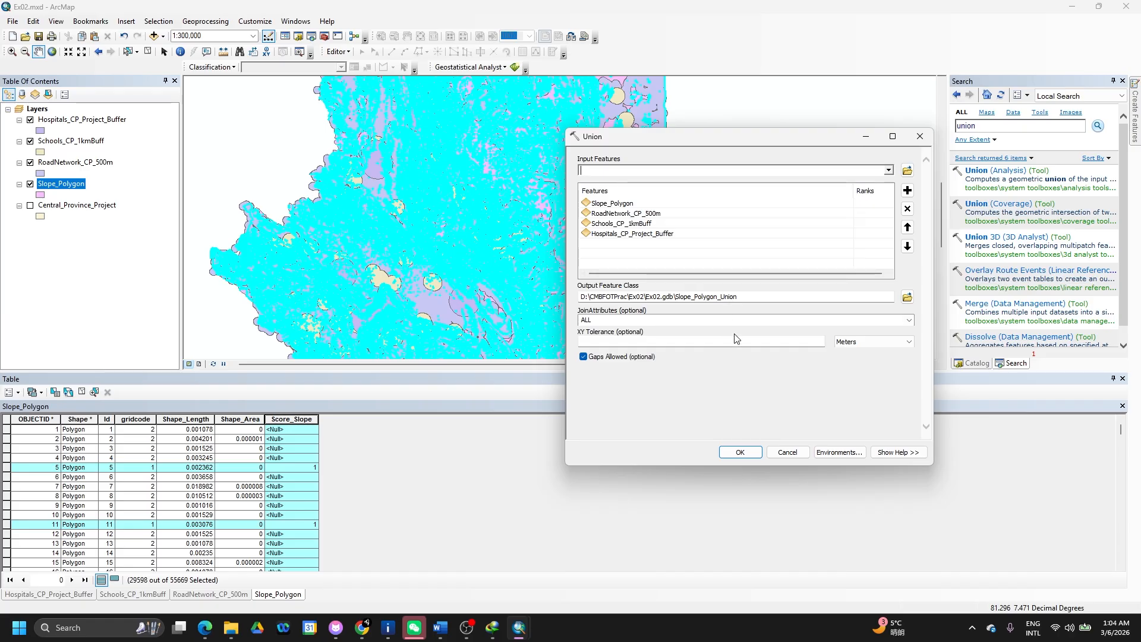
- Keep JoinAttributes ALL, name the output CentralProvince_Union, and run the union
click(910, 320)
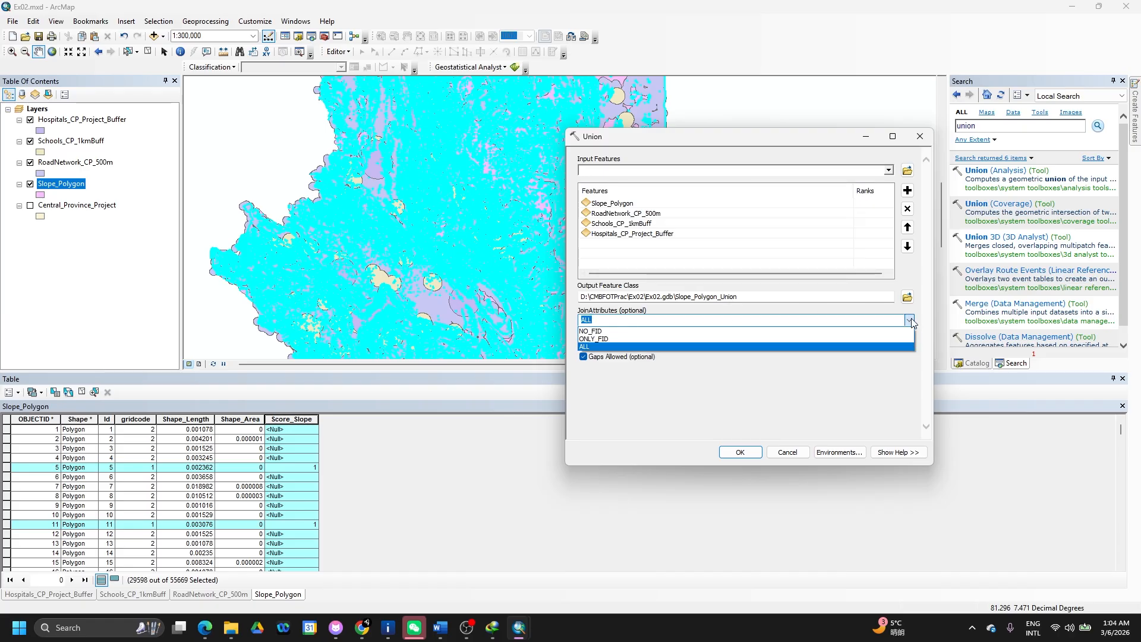
click(912, 321)
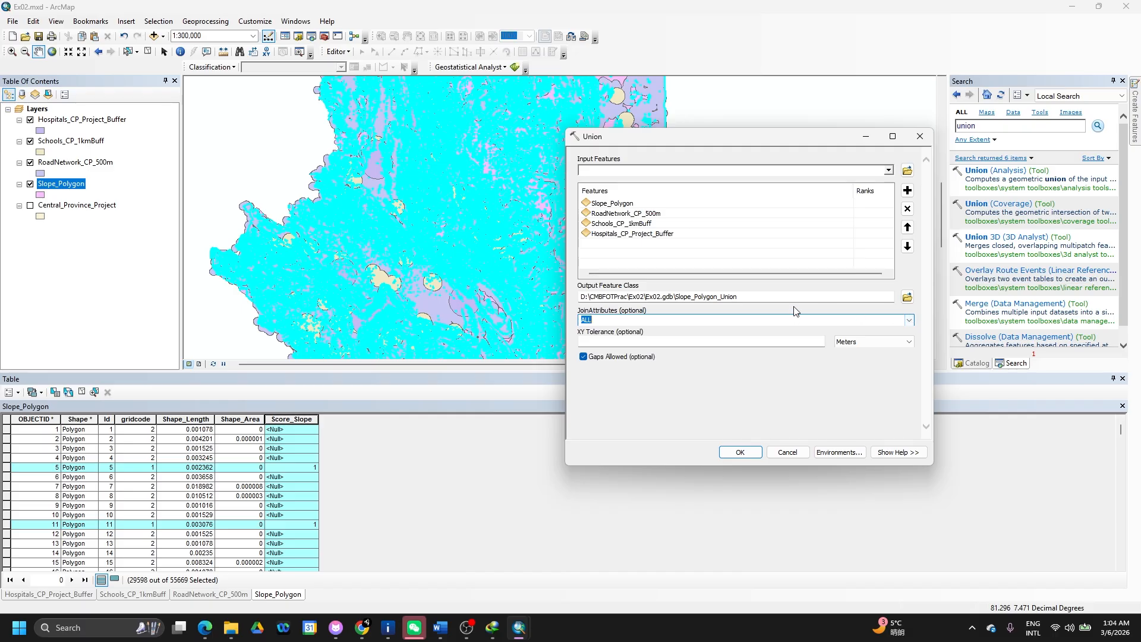
drag(751, 297, 679, 295)
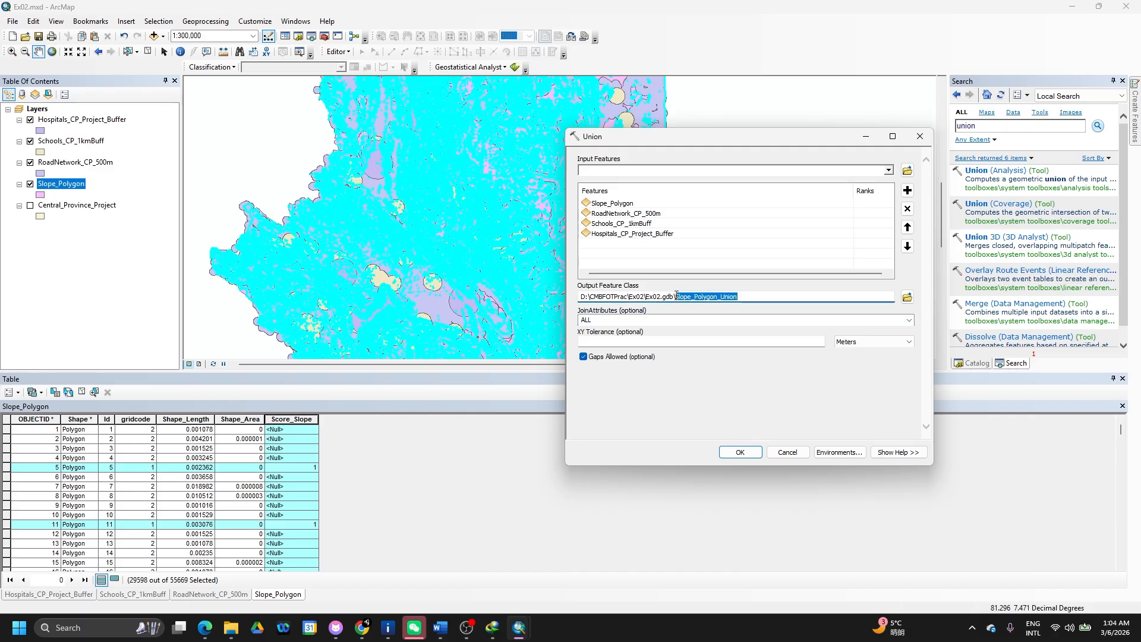
text(Centr)
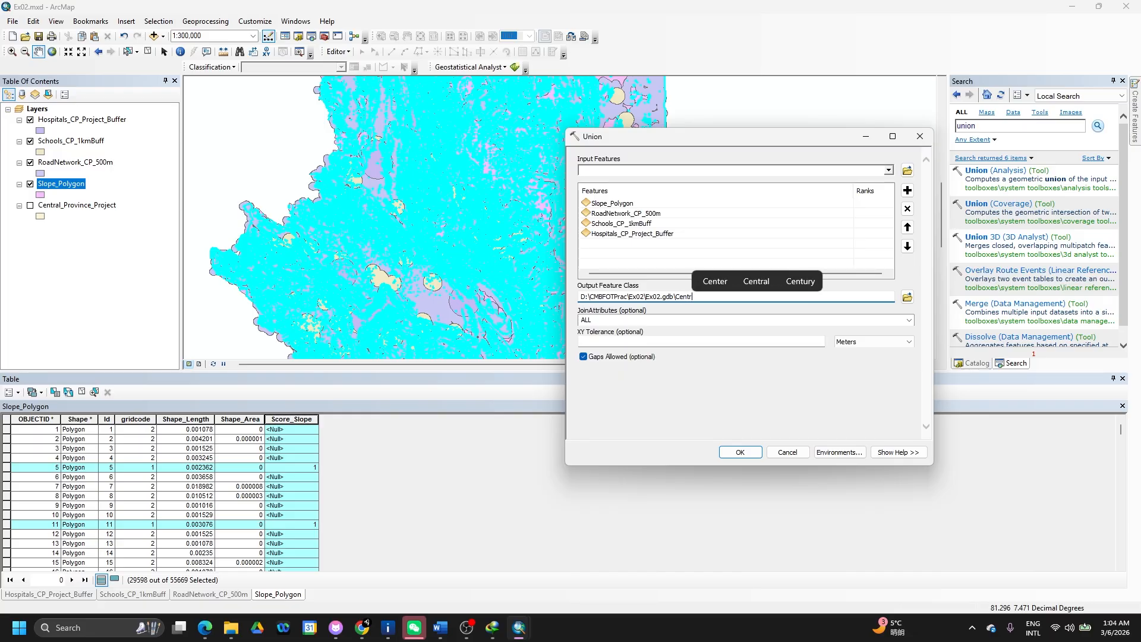
text(alProvi)
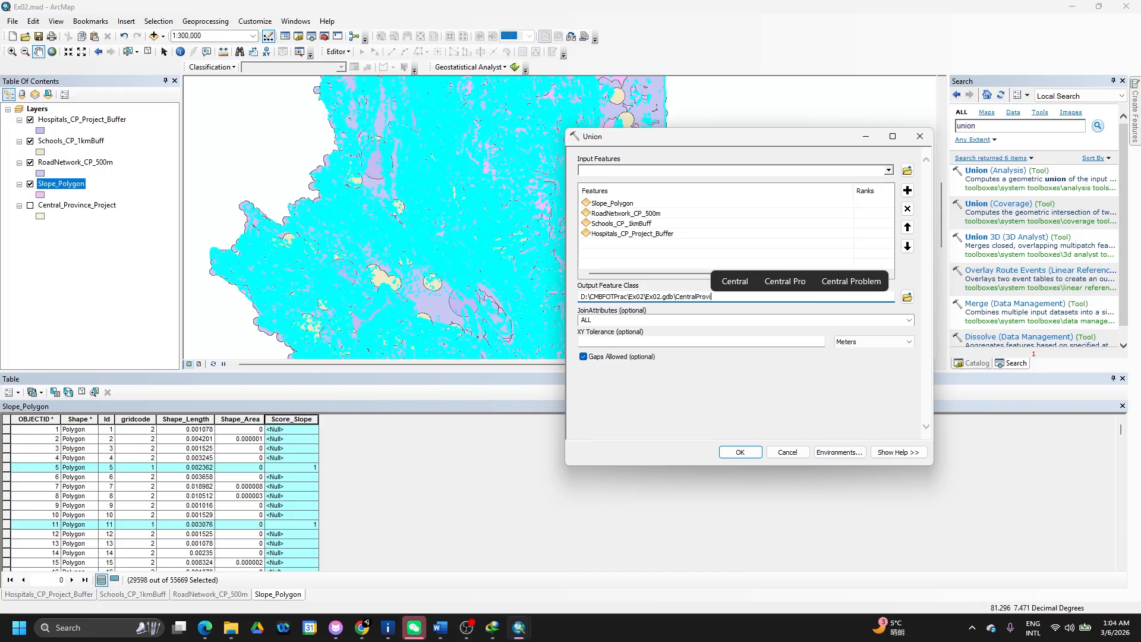
text(nce)
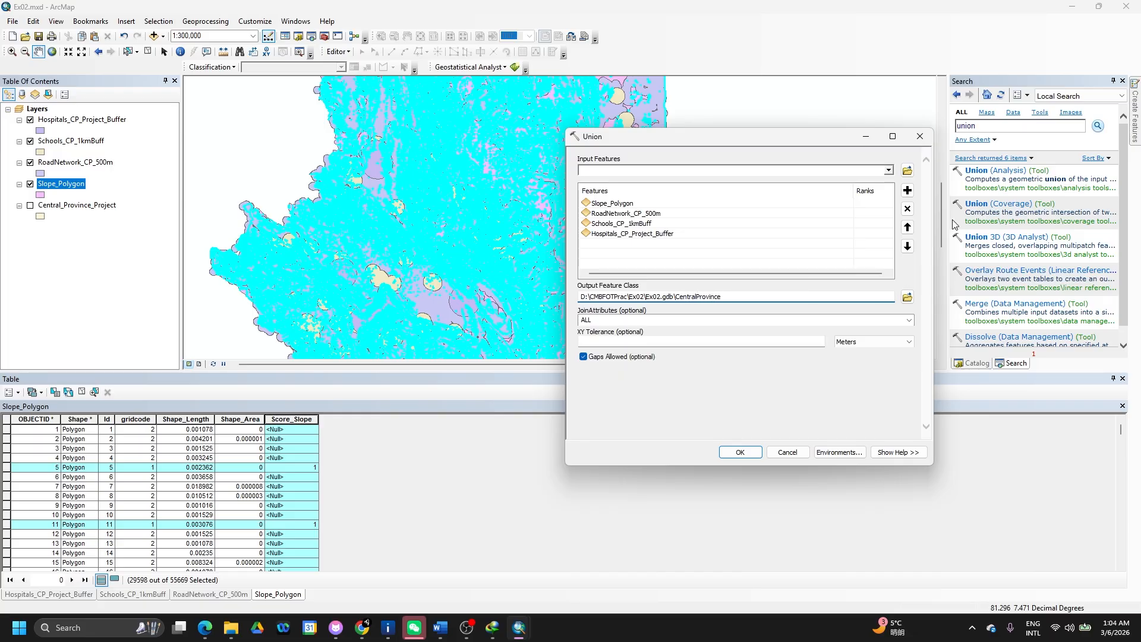
text(_Union)
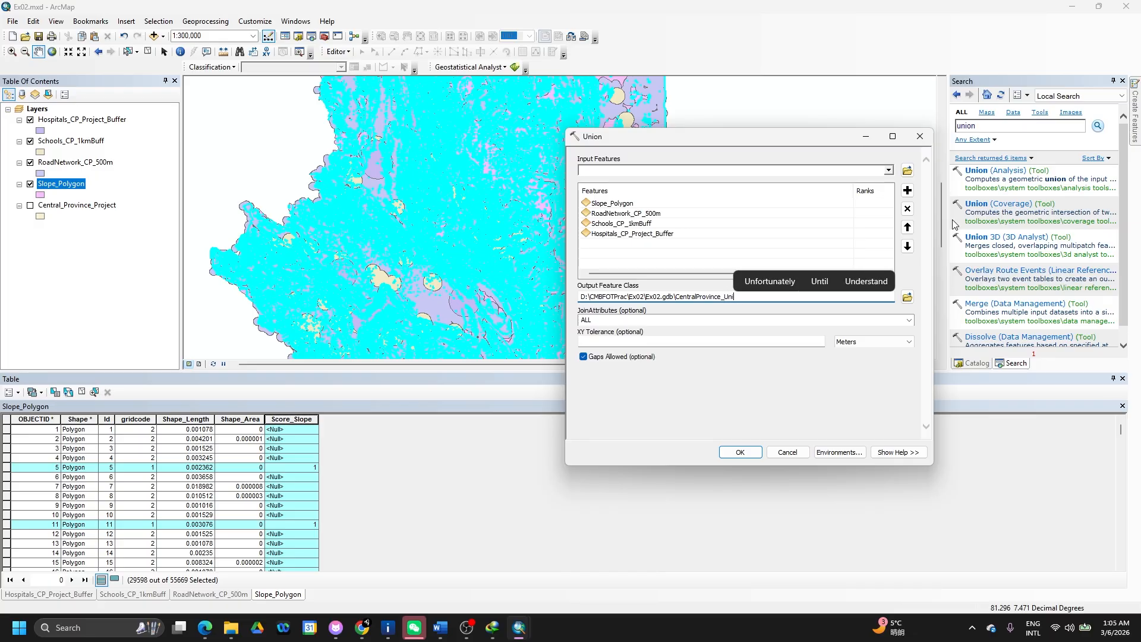
click(740, 451)
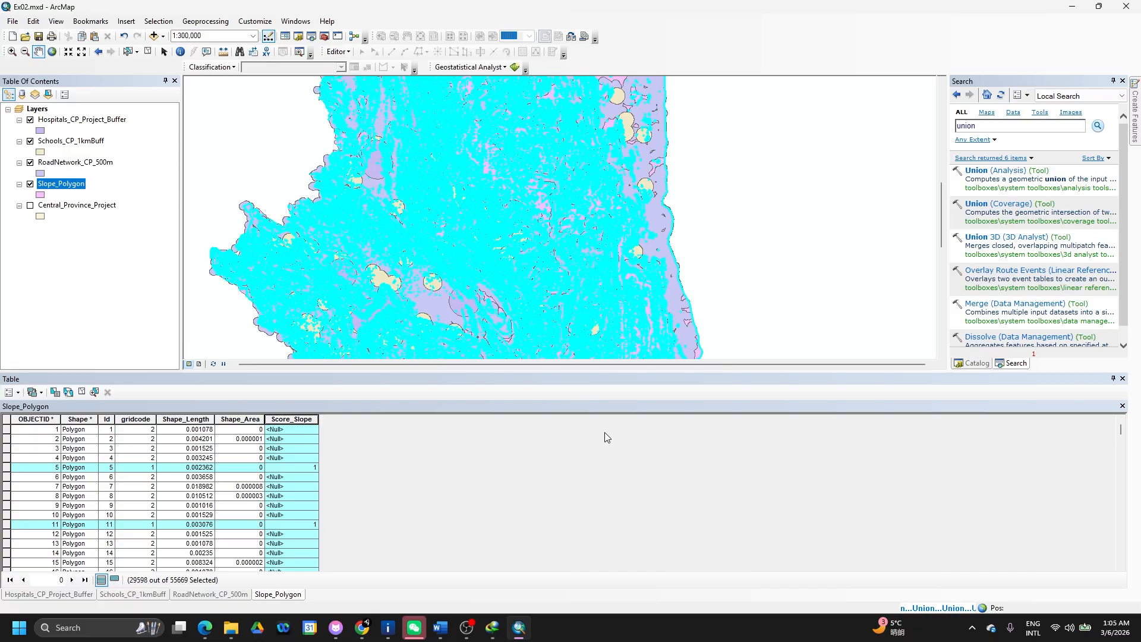
- Cut the field-calculator formula paragraph above the AHP weights table in Word
key(alt+Tab)
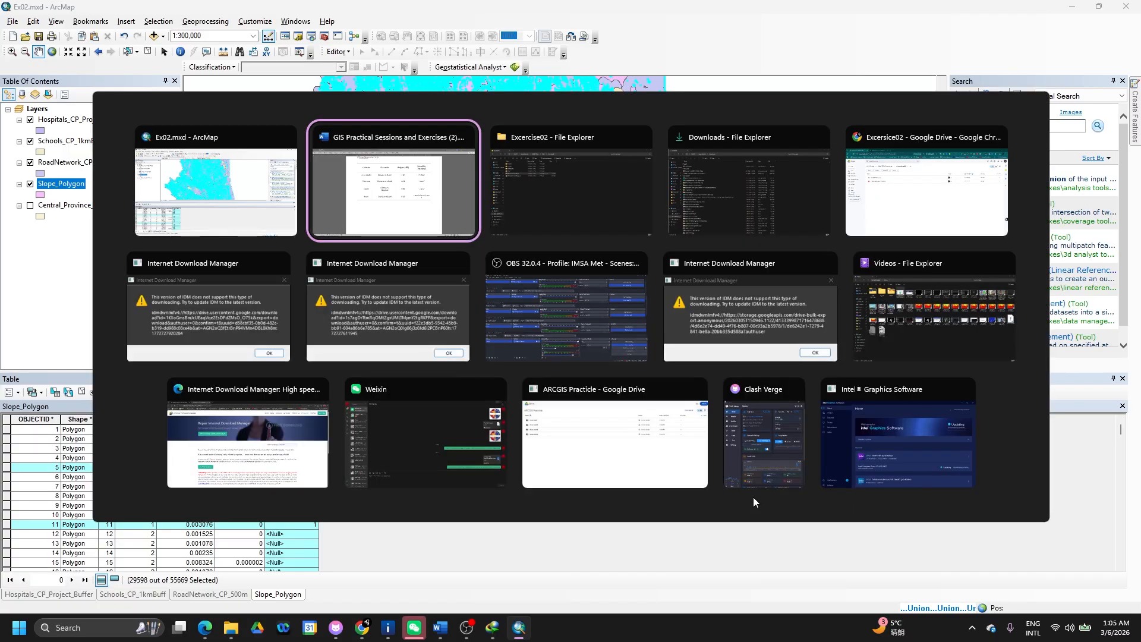
scroll(738, 457, down, 3)
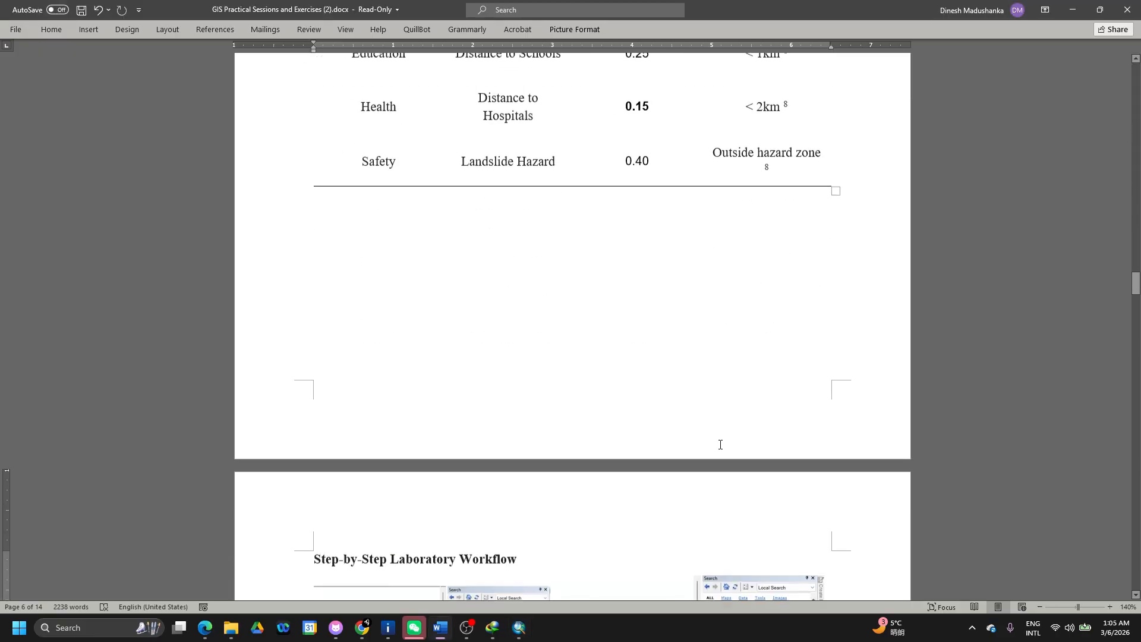
scroll(720, 445, up, 5)
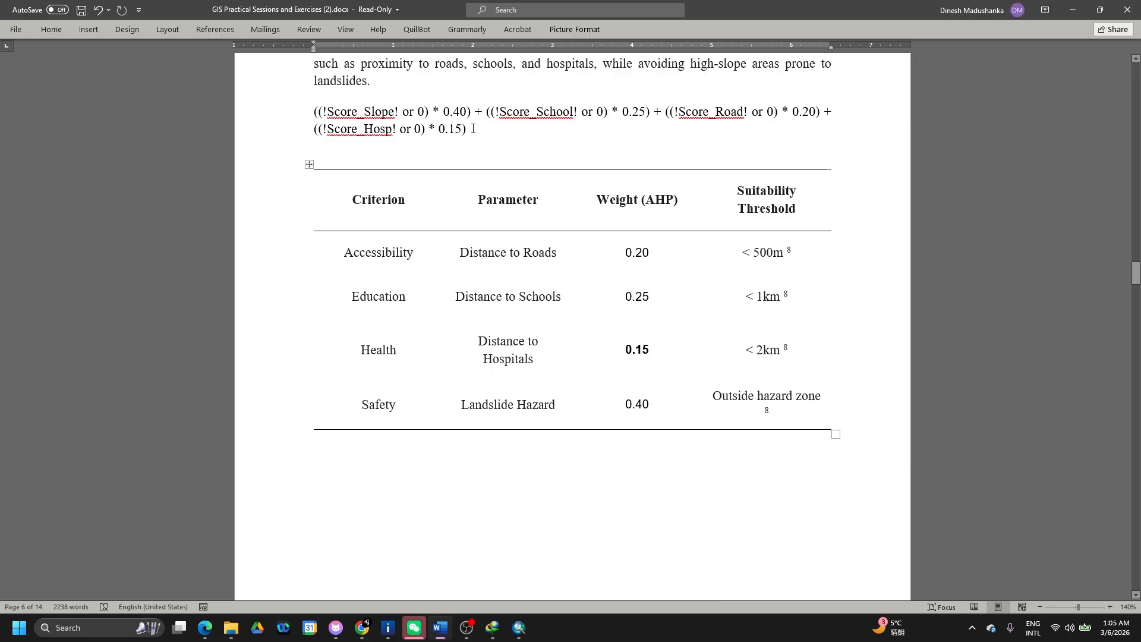
drag(443, 125, 301, 112)
key(ctrl+c)
key(Delete)
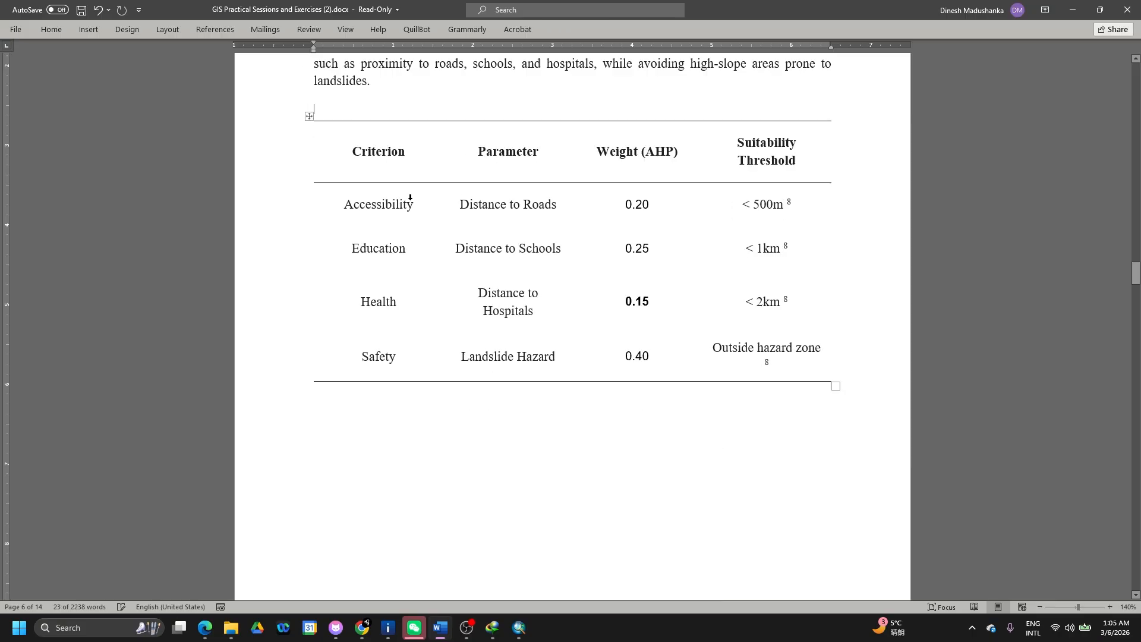
- Paste the formula on a new line under the Suitability Scoring equation, then minimize Word
scroll(455, 285, down, 3)
scroll(455, 285, down, 10)
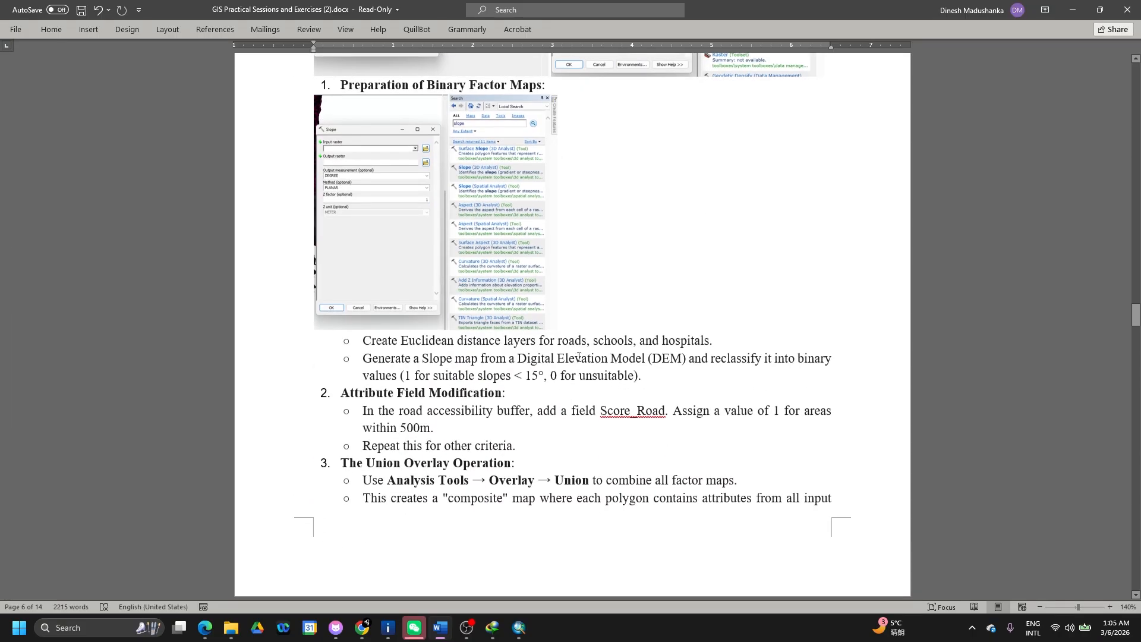
scroll(530, 444, down, 3)
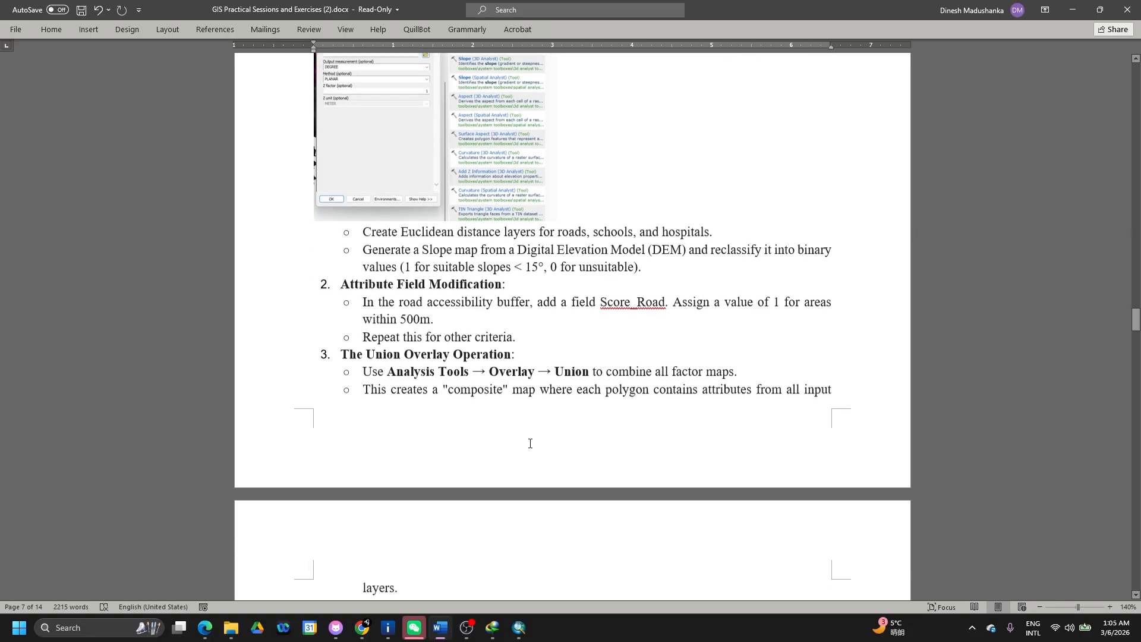
scroll(530, 444, down, 1)
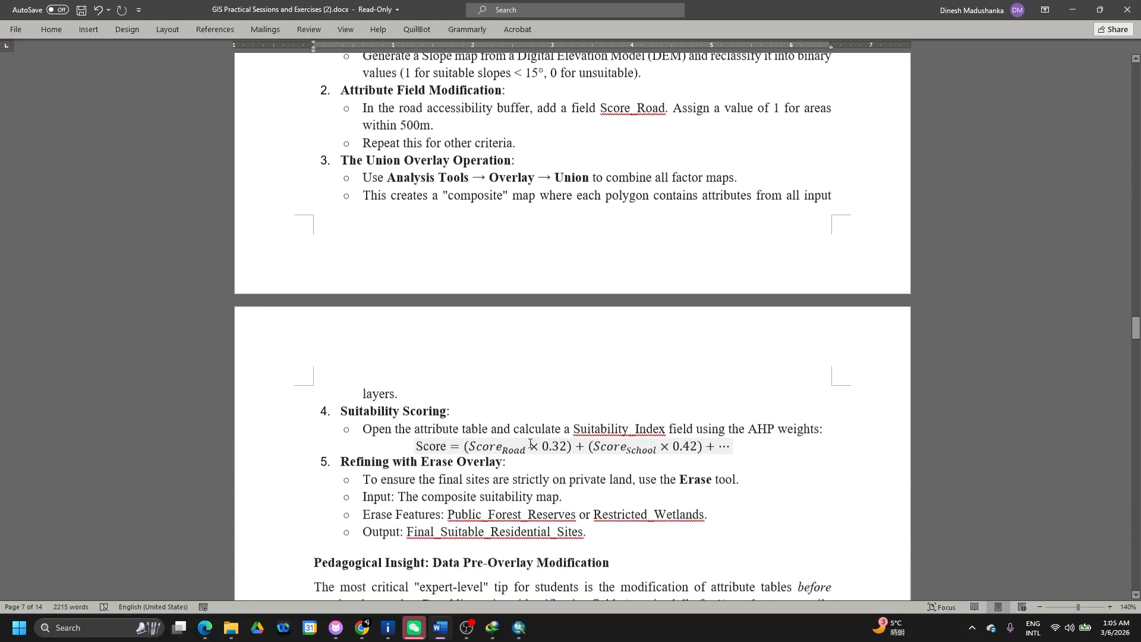
click(752, 434)
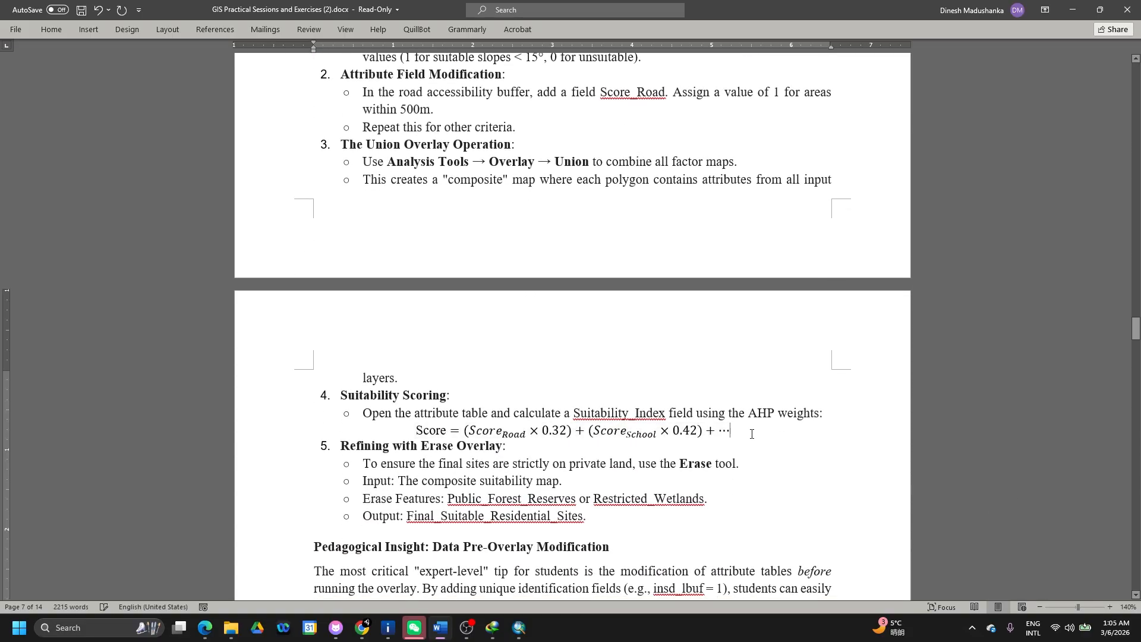
key(Return)
key(ctrl+v)
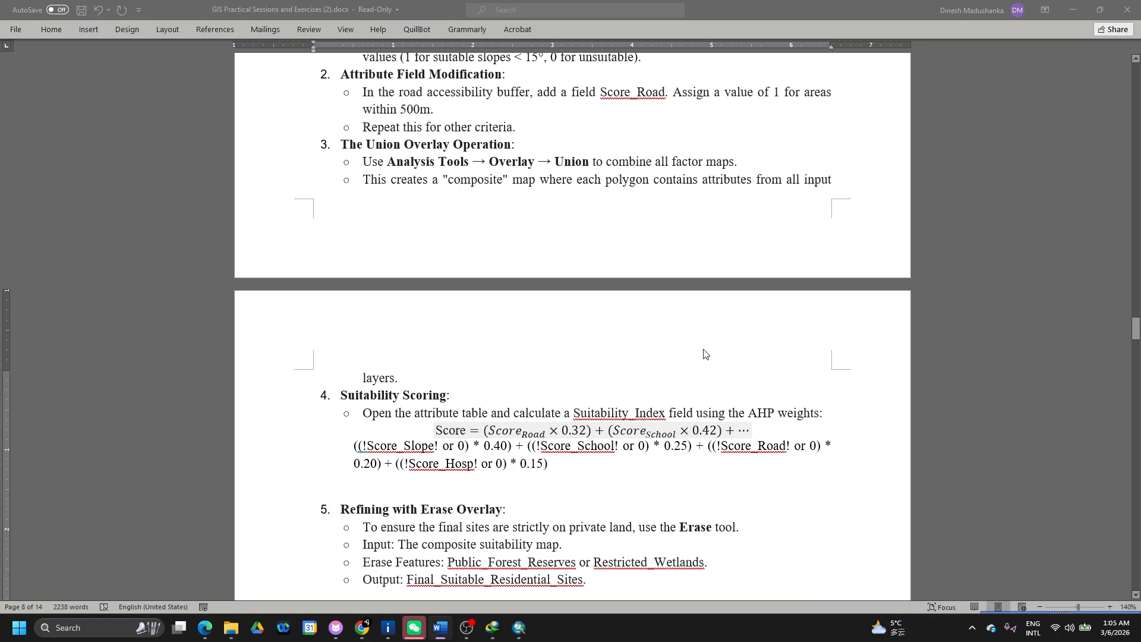
key(alt+Tab)
key(alt+Tab)
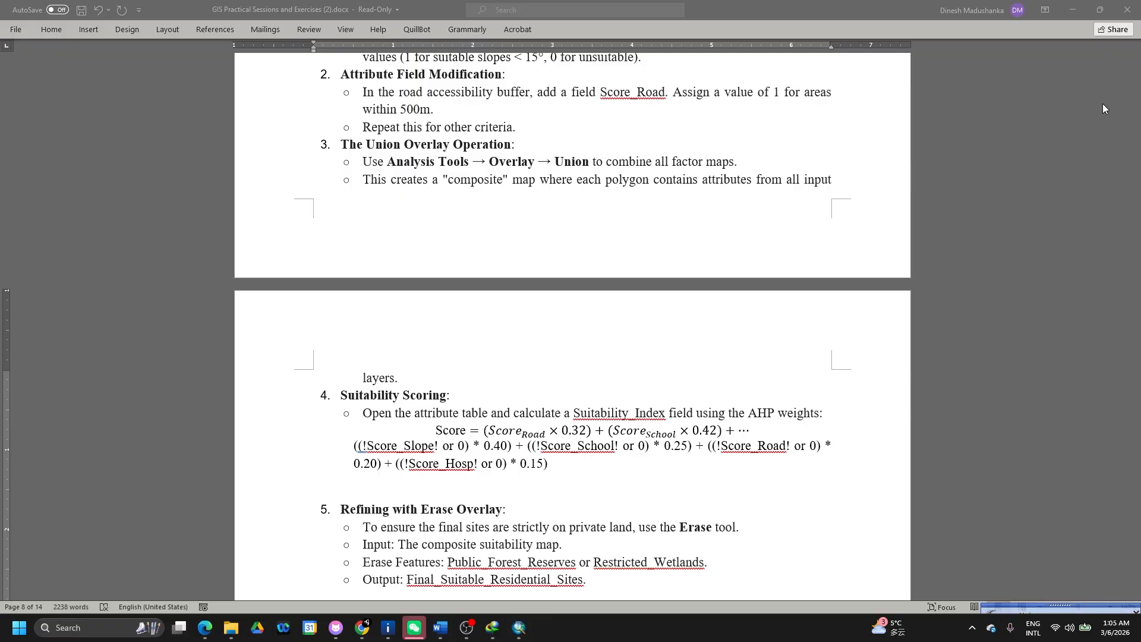
click(1073, 10)
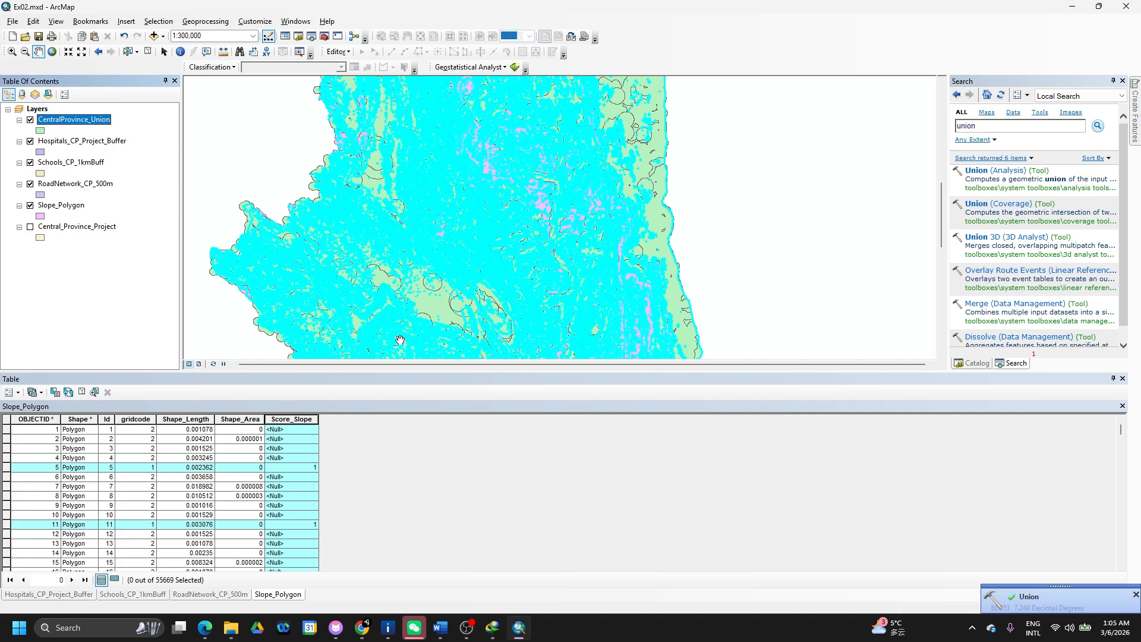
- Open the CentralProvince_Union table, sort by Score_Slope, and inspect the school, hospital and road score columns
right_click(91, 125)
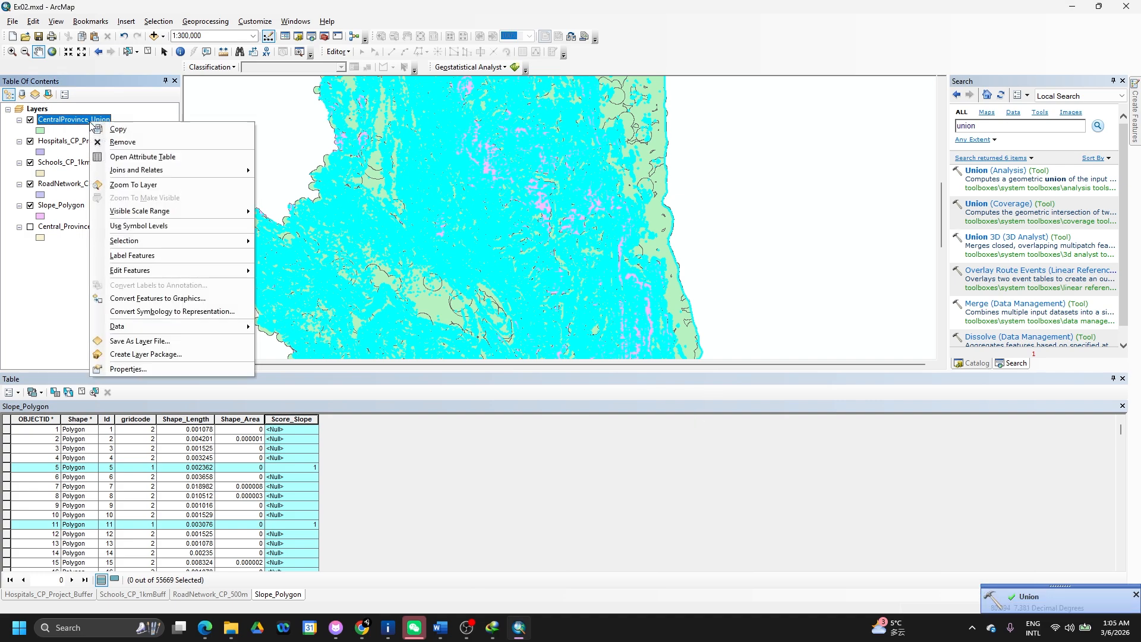
click(127, 156)
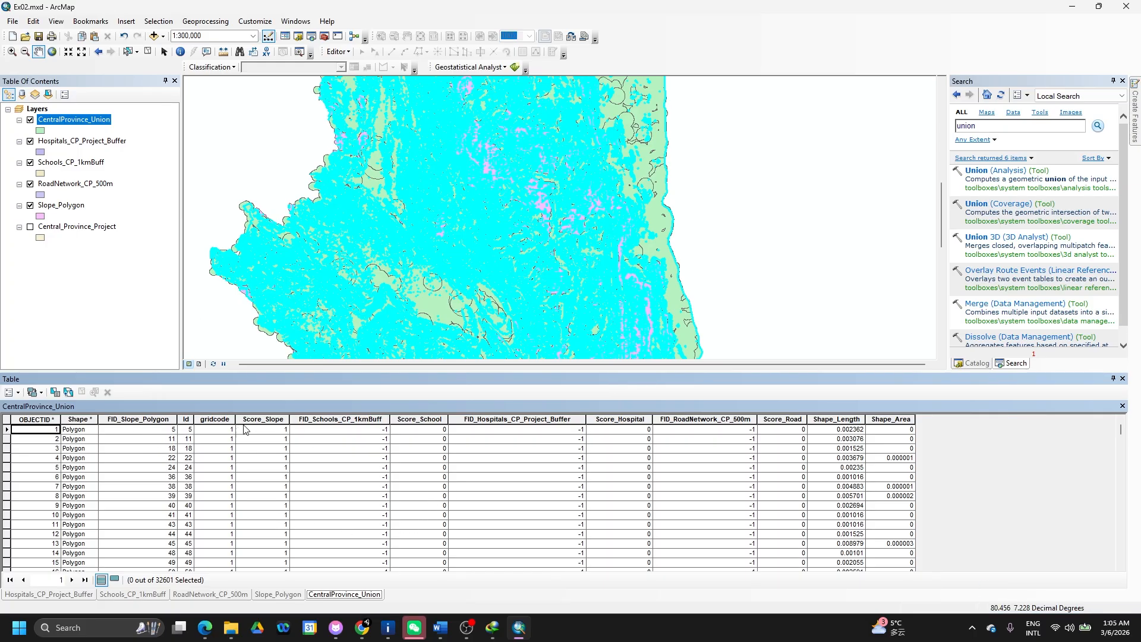
click(263, 419)
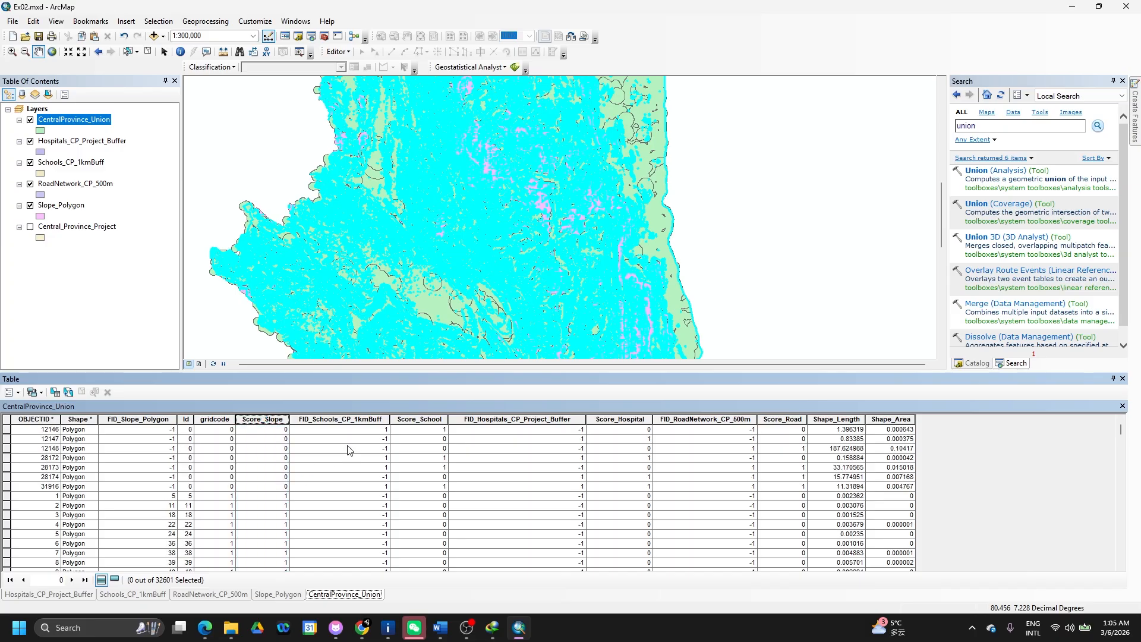
double_click(272, 420)
double_click(271, 420)
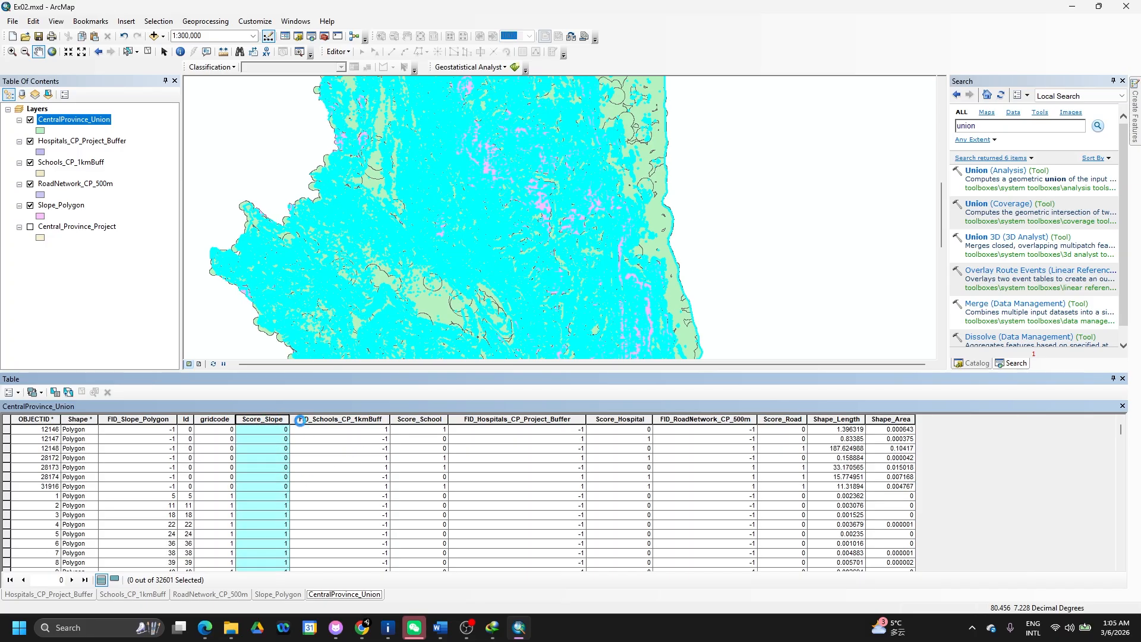
click(430, 419)
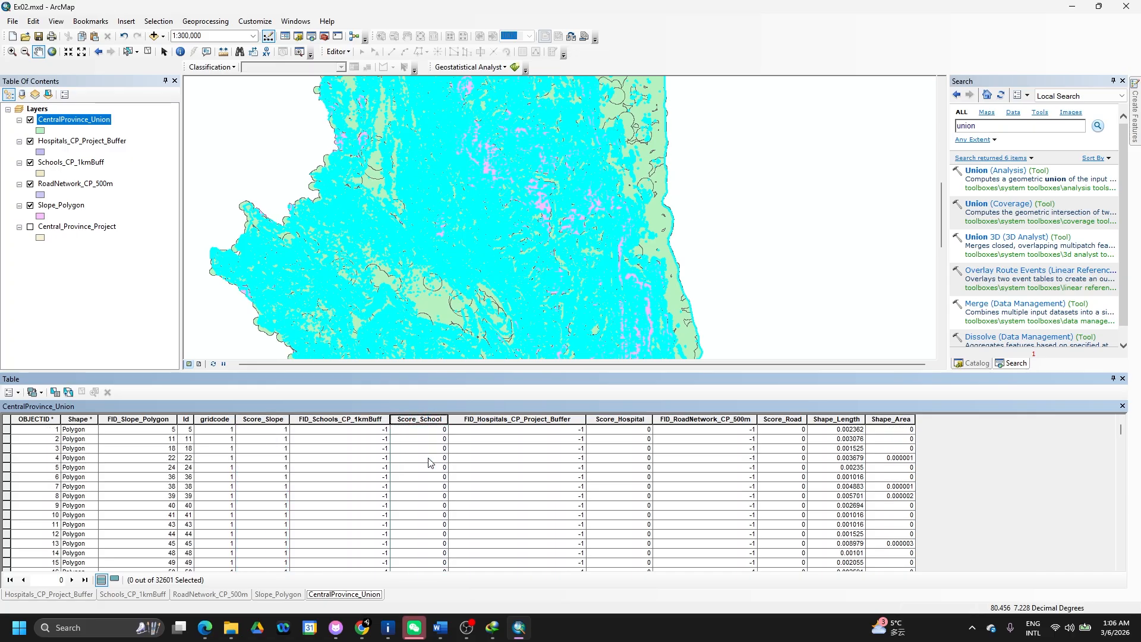
click(620, 419)
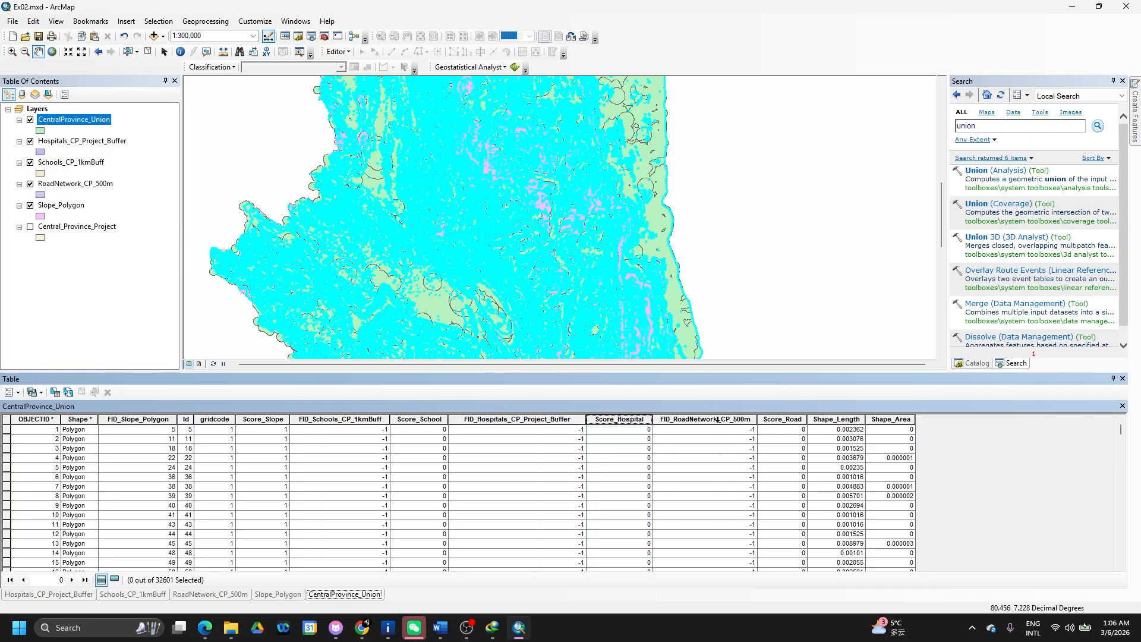
click(781, 417)
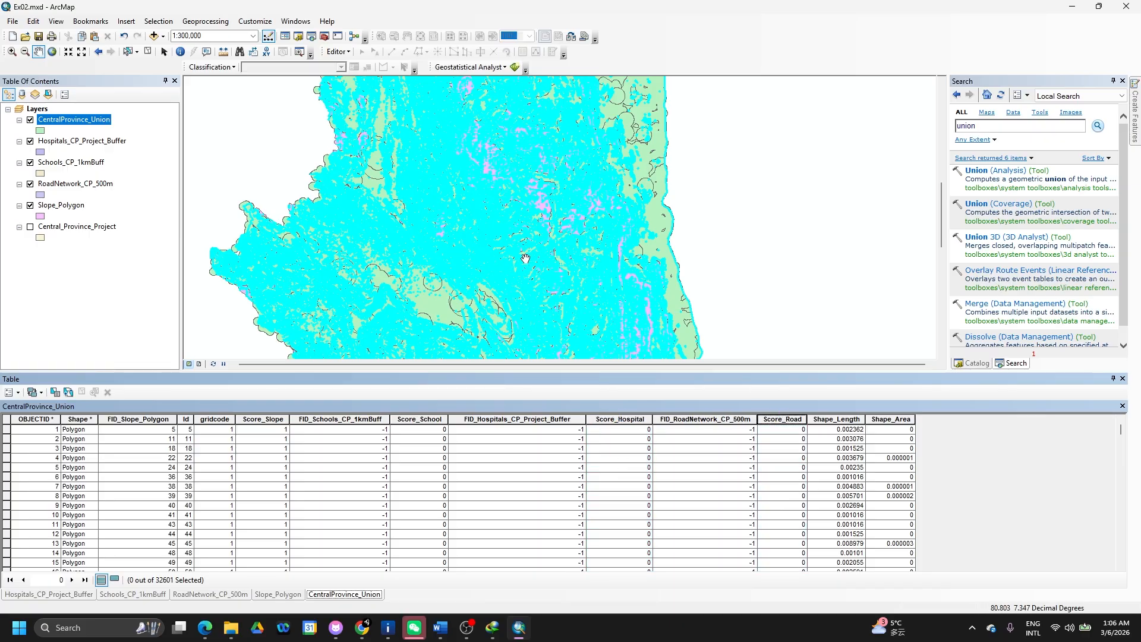
- Check the Word lab document, then return to the Union table's Table Options
key(alt+Tab)
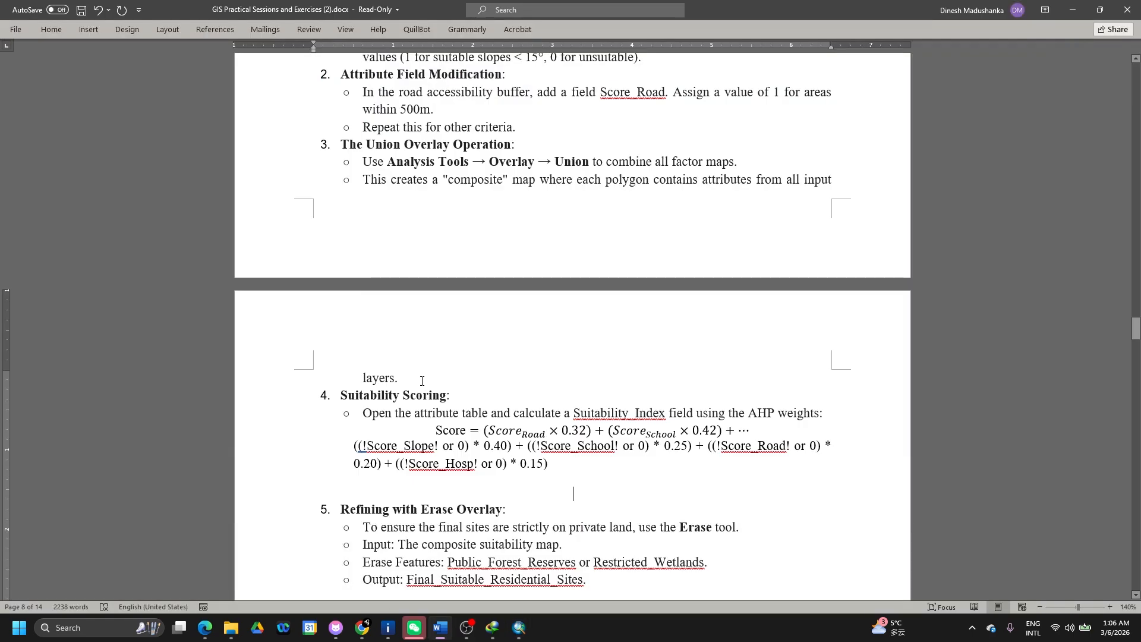
scroll(422, 381, down, 4)
key(alt+Tab)
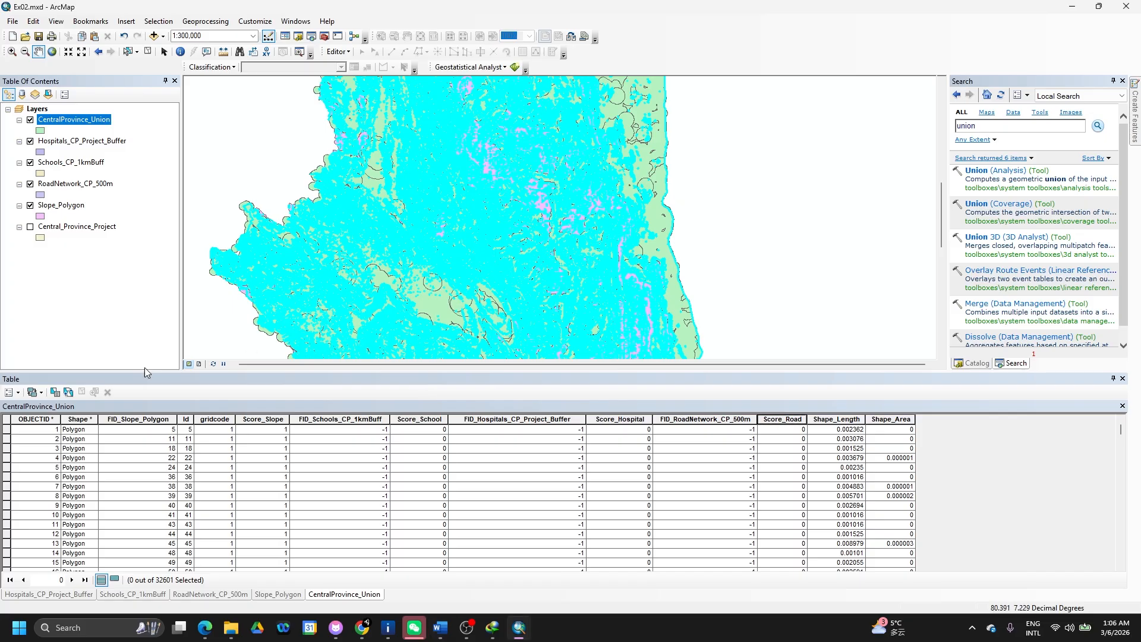
click(16, 393)
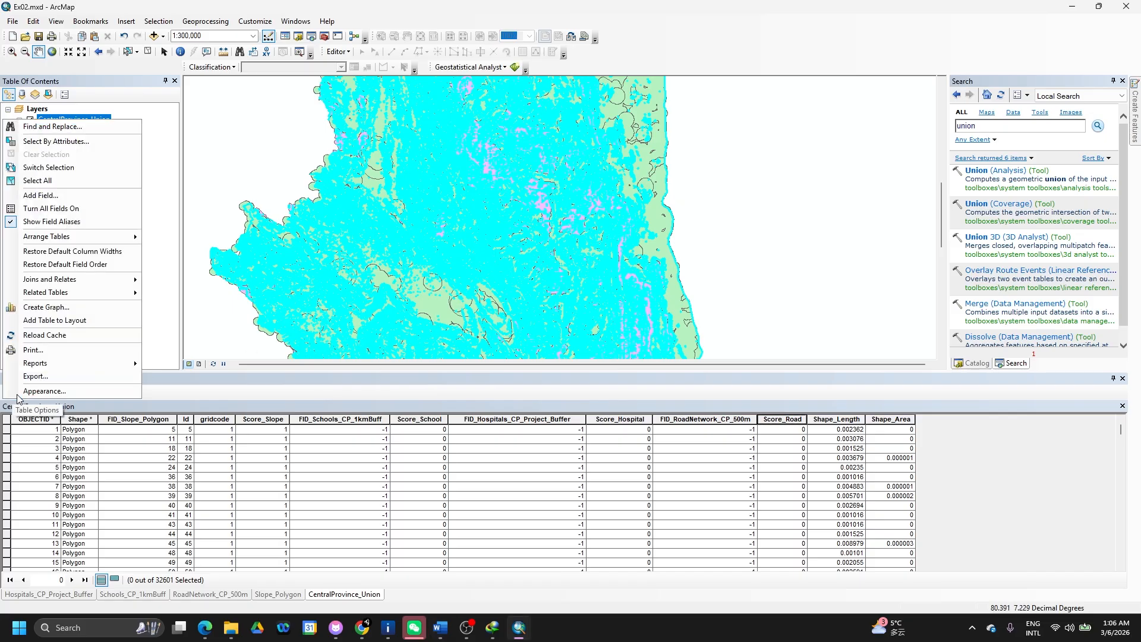
- Remove Hospitals_CP_Project_Buffer, Schools_CP_1kmBuff, RoadNetwork_CP_500m and Slope_Polygon from the map
click(55, 197)
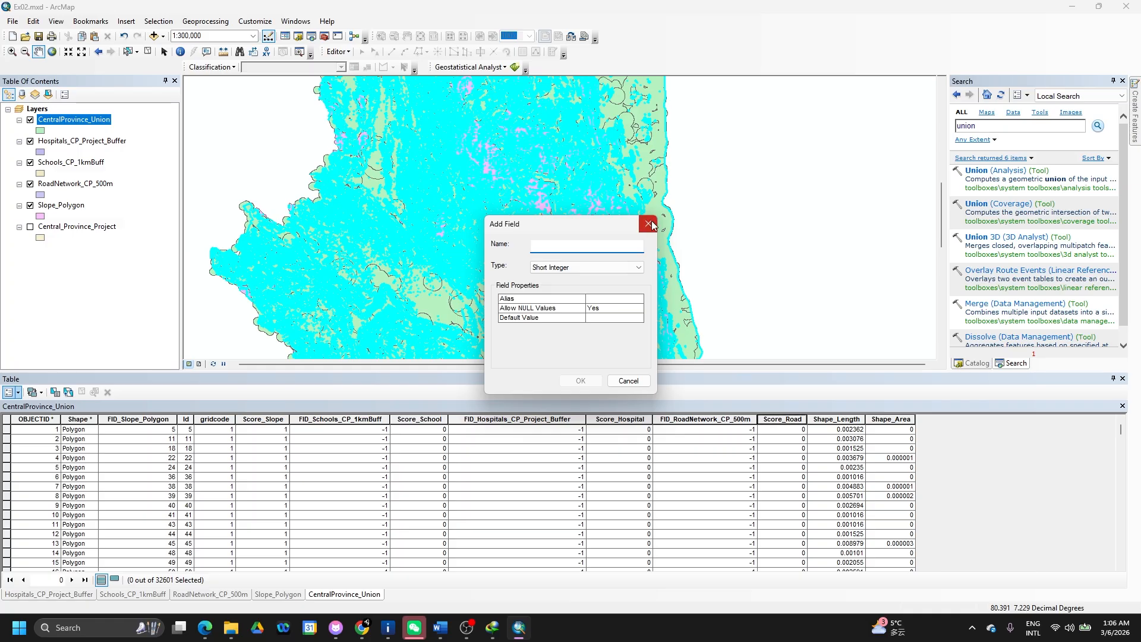
click(649, 224)
click(113, 142)
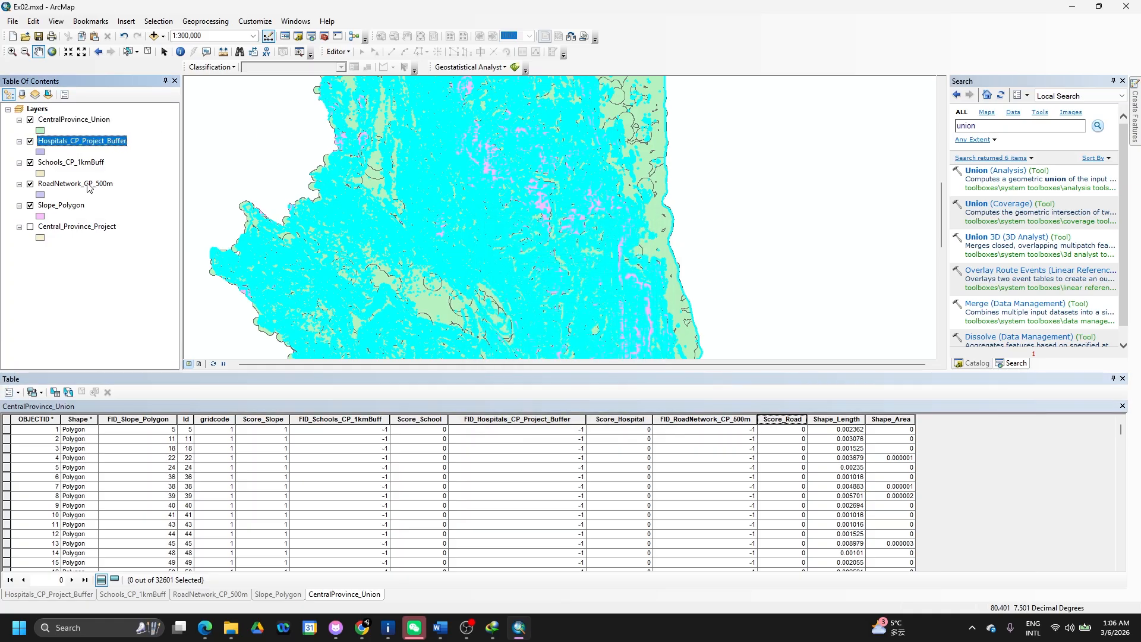
click(75, 208)
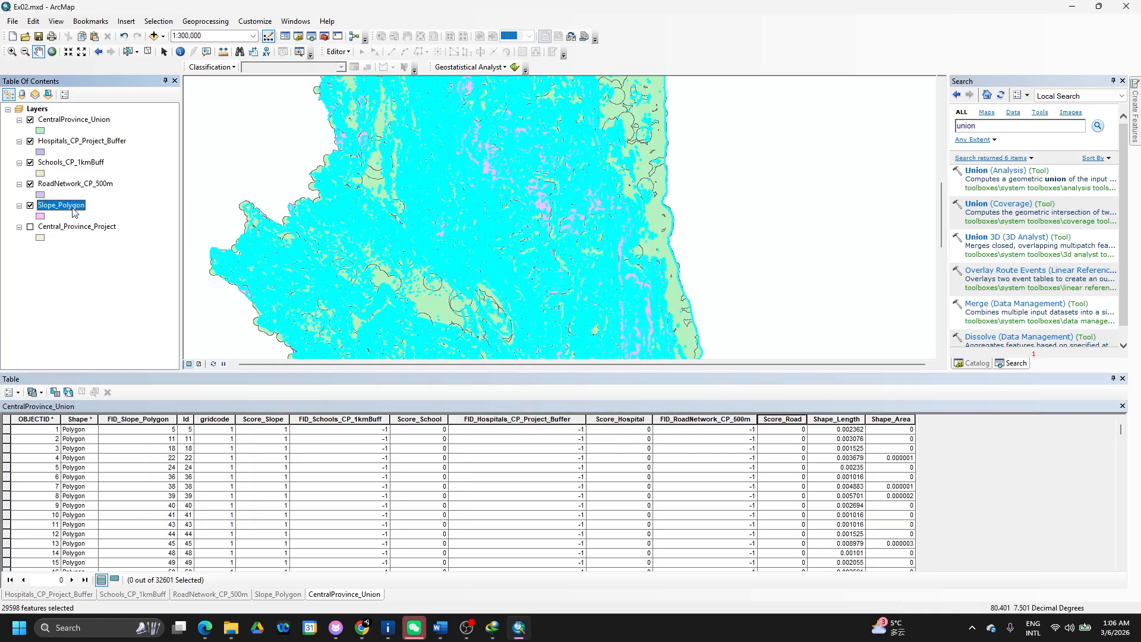
shift+click(71, 145)
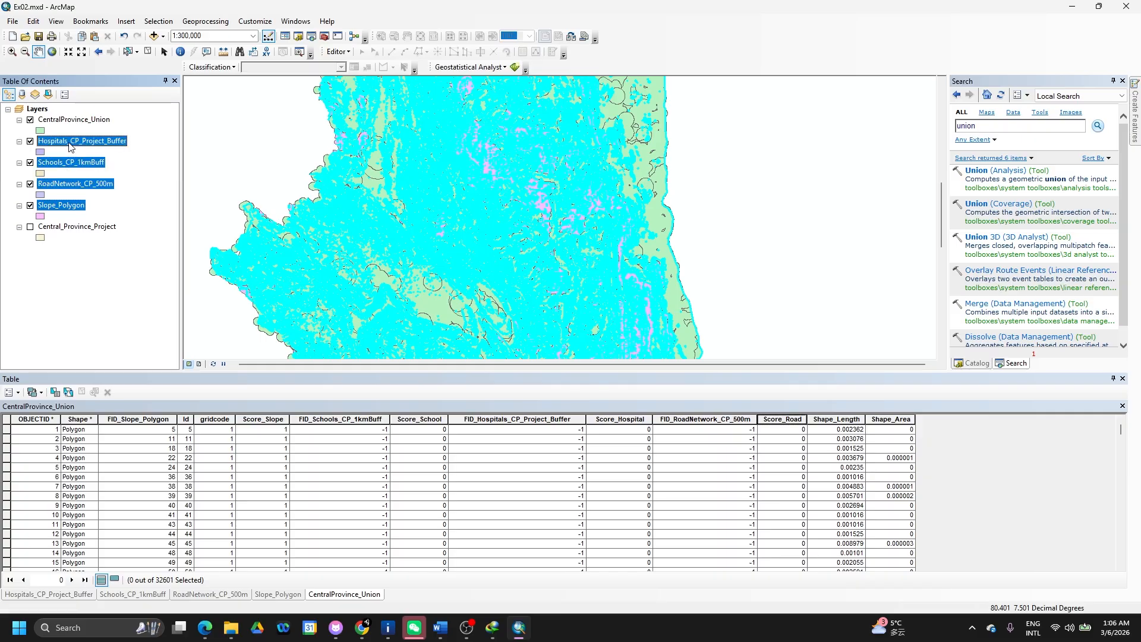
right_click(70, 144)
click(102, 163)
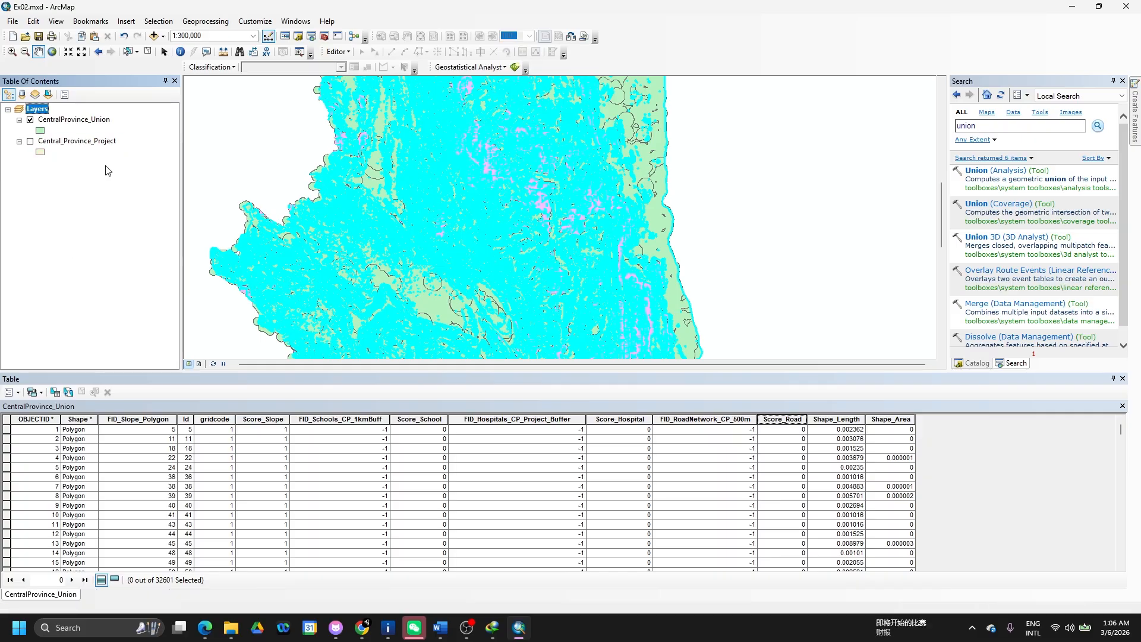
click(76, 120)
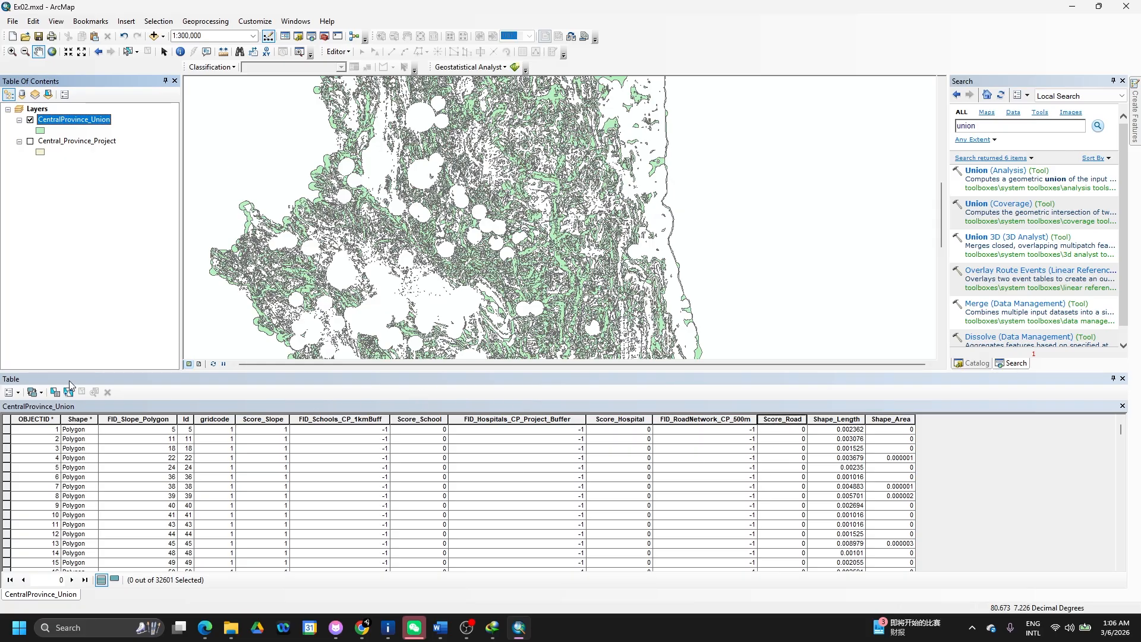
- Add a Double field named Final_Score to the CentralProvince_Union table
click(16, 394)
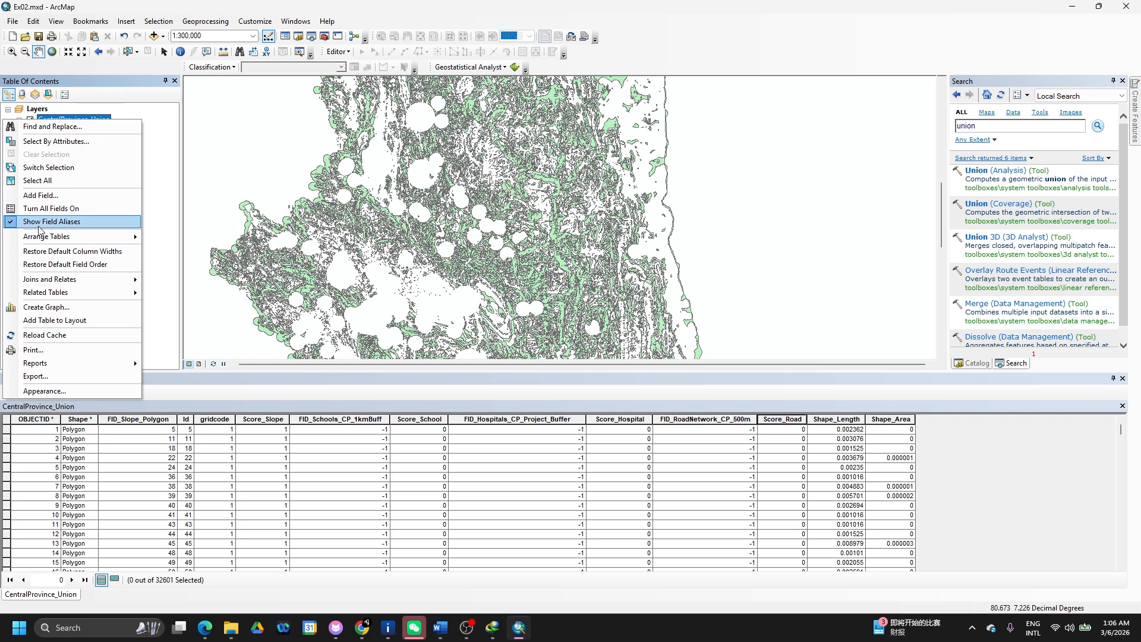
click(40, 195)
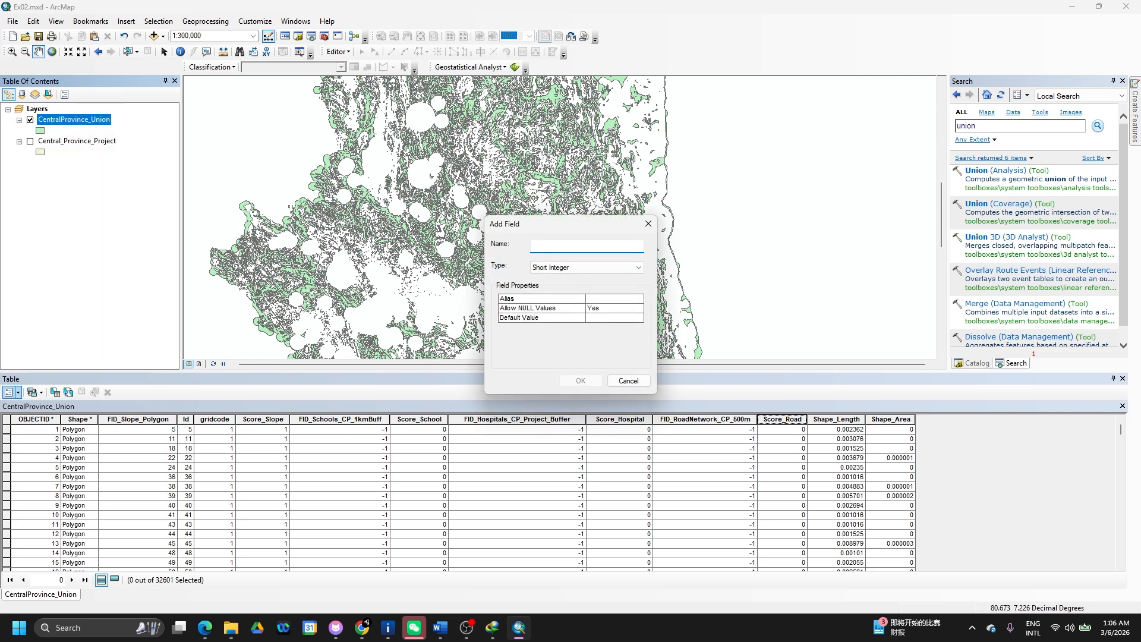
text(Fi)
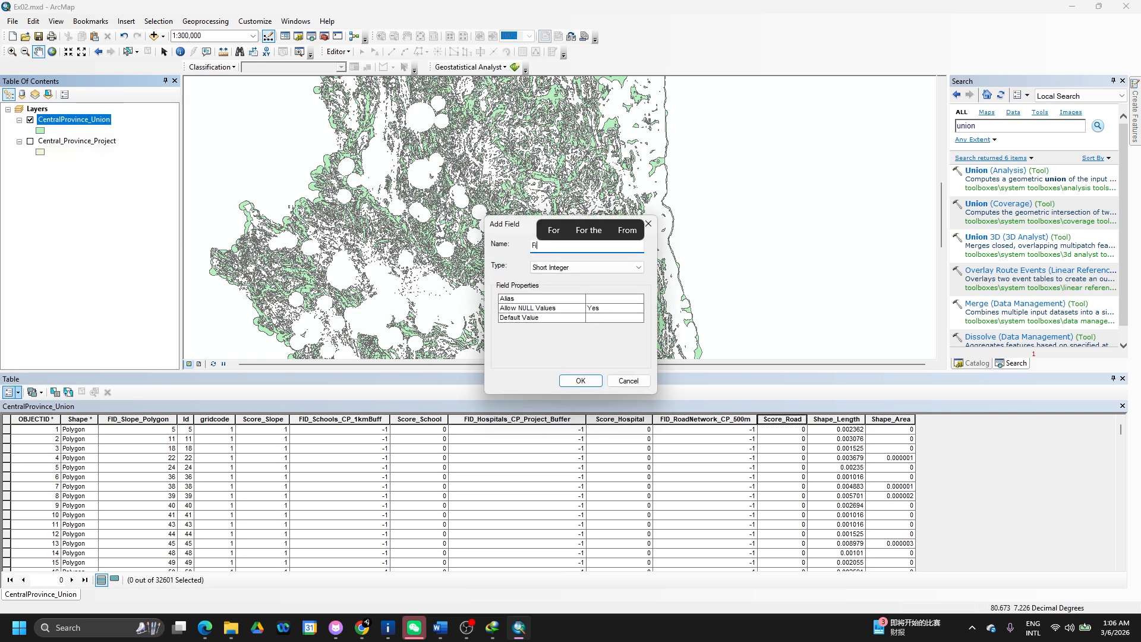
text(nal)
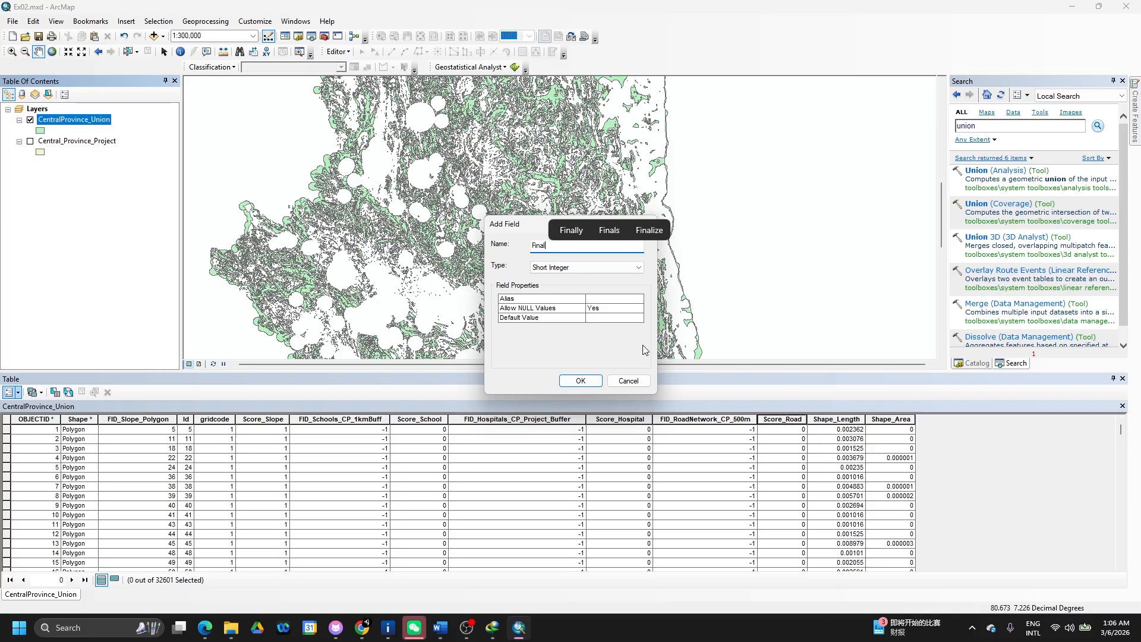
text(_Score)
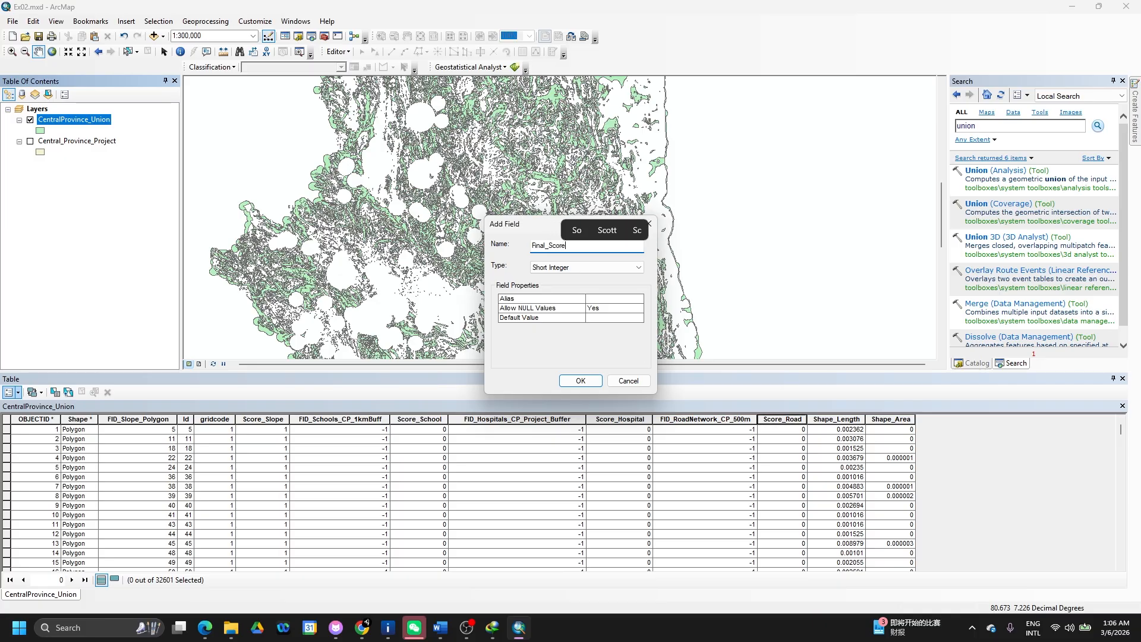
click(638, 267)
click(598, 301)
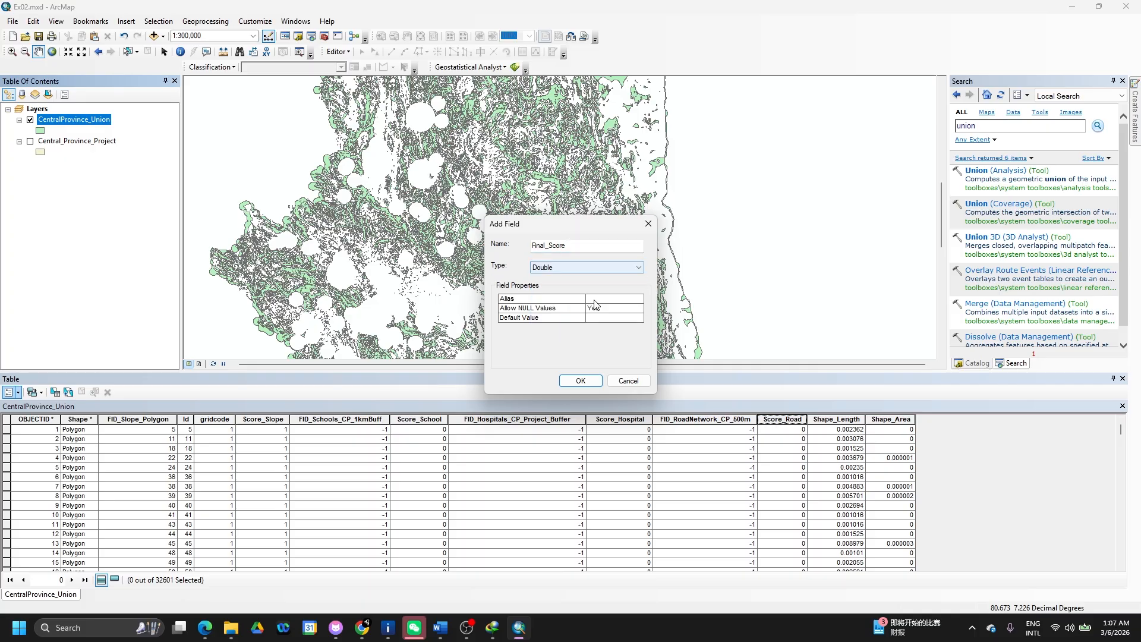
click(577, 383)
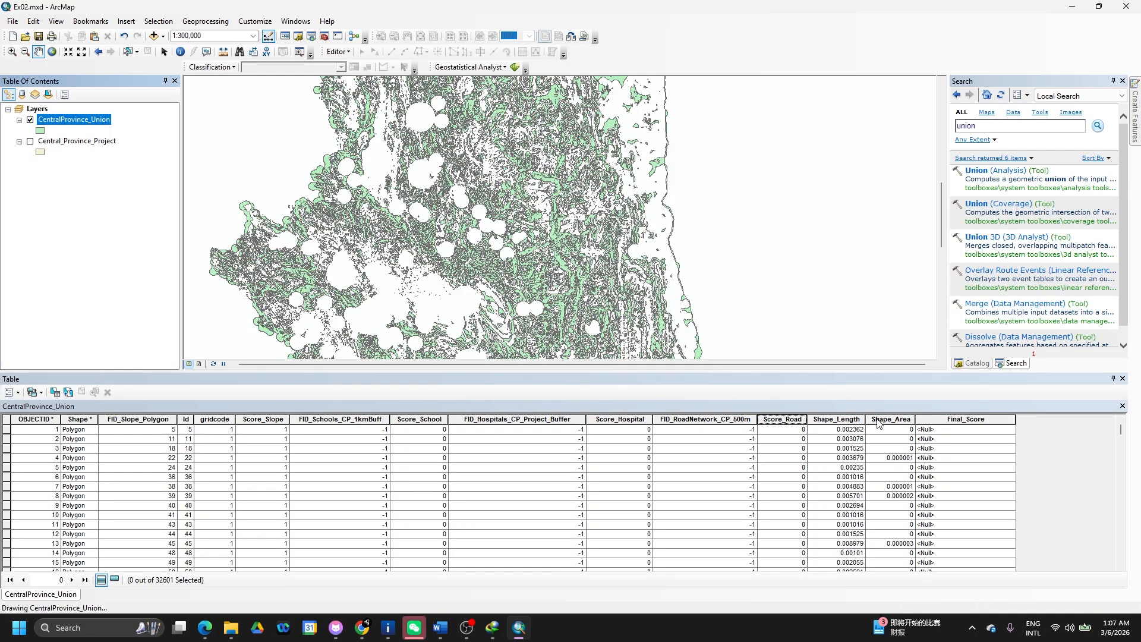
- Open Field Calculator on the Final_Score column, accepting the warning, and place the cursor in the expression box
click(961, 424)
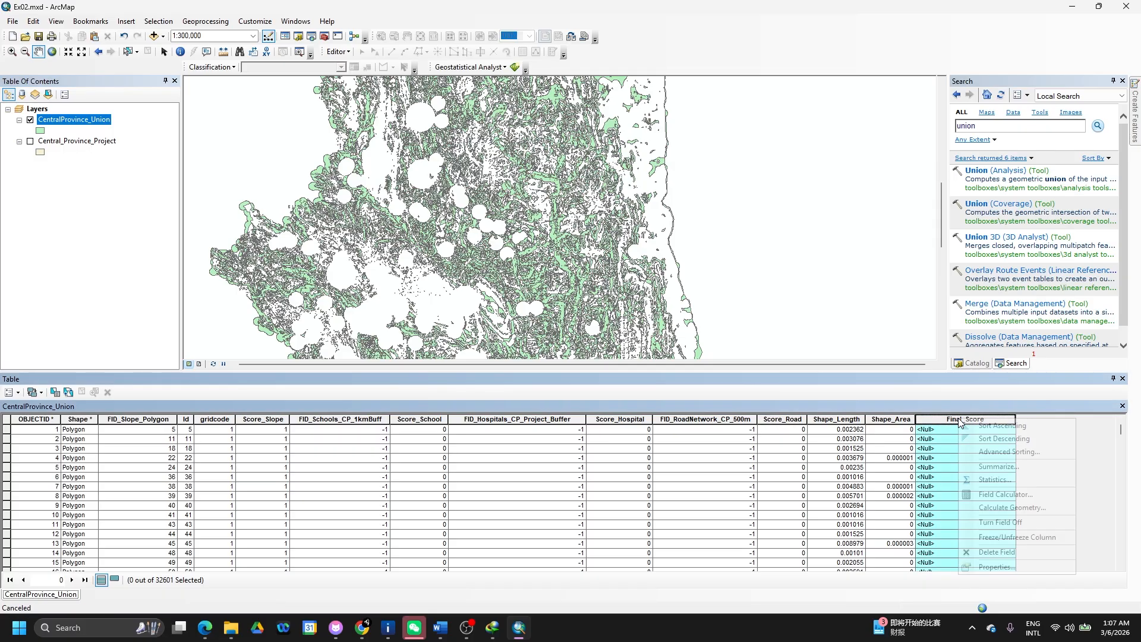
right_click(961, 424)
click(988, 494)
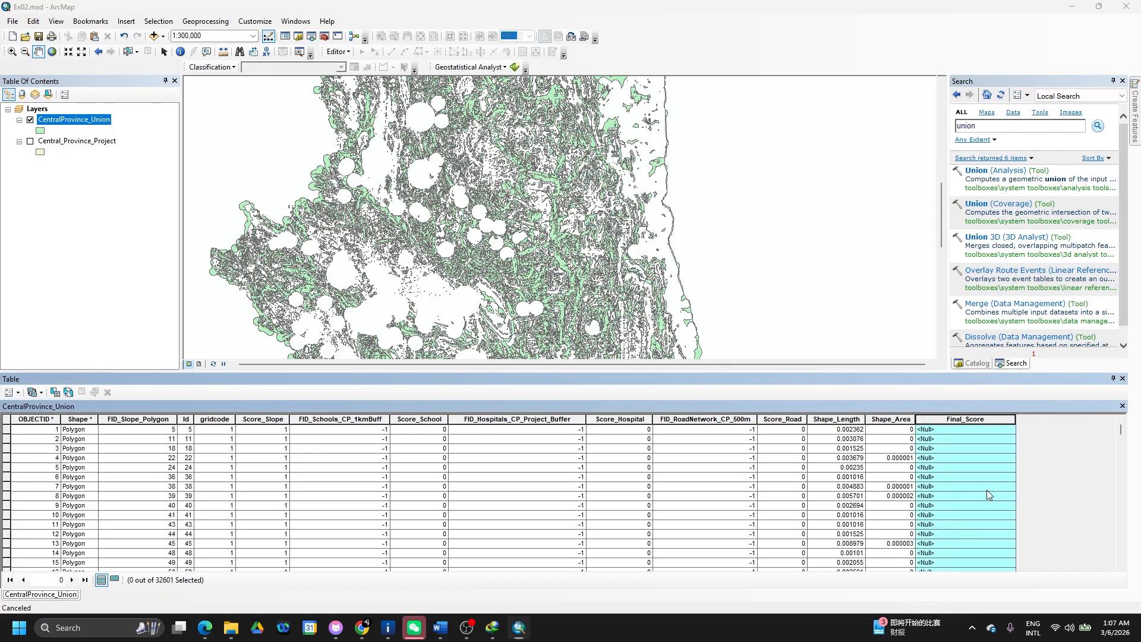
click(544, 337)
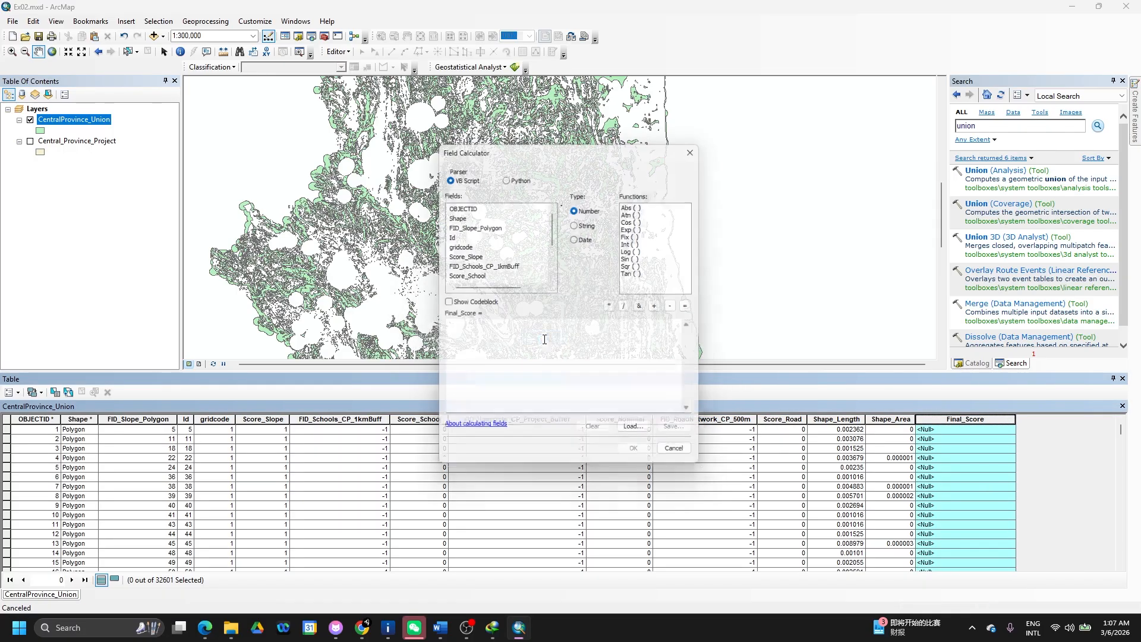
click(527, 341)
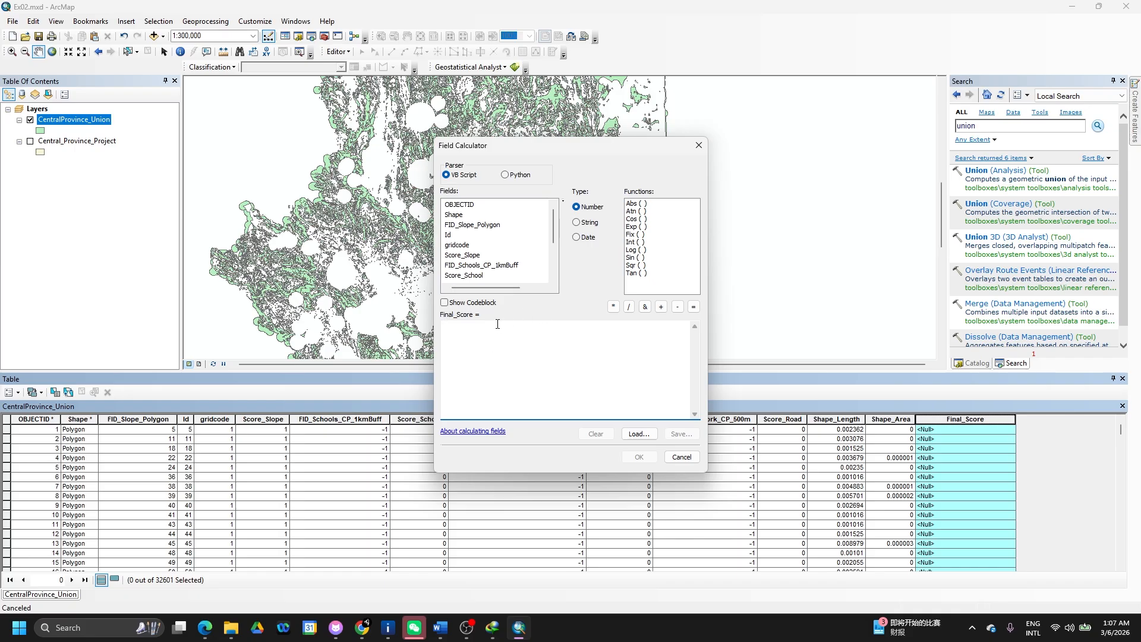
key(alt+Tab)
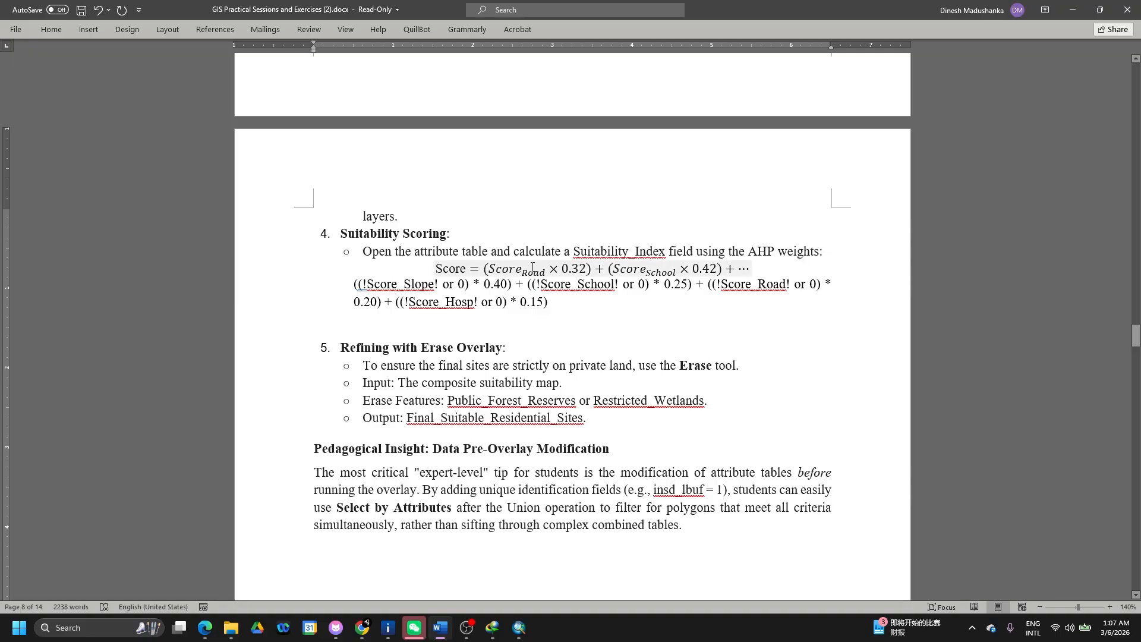
scroll(564, 269, up, 20)
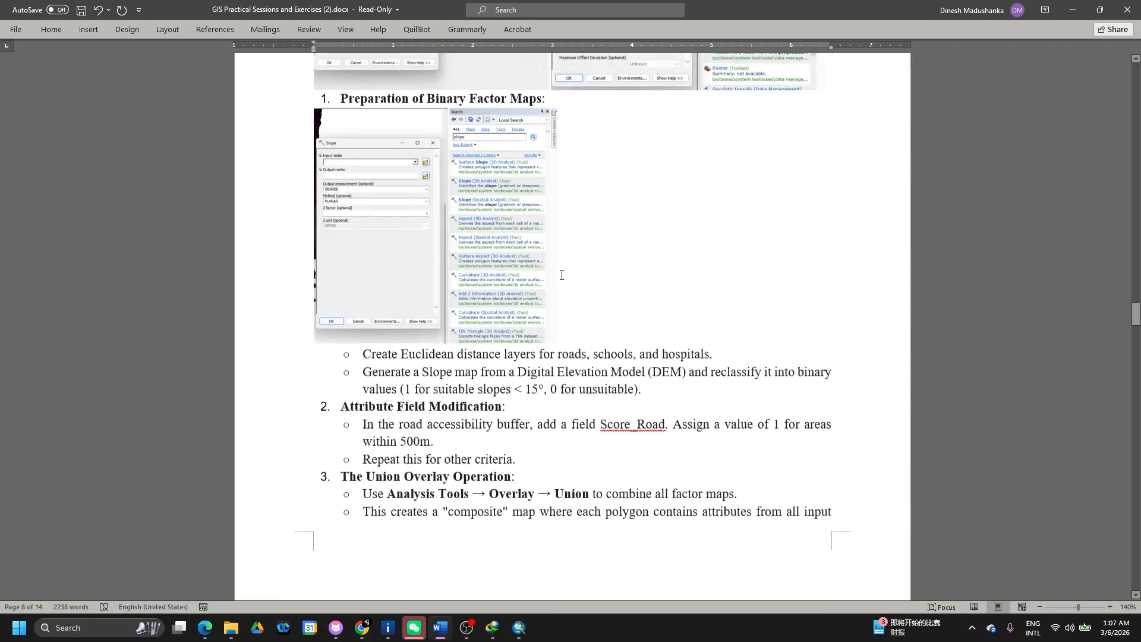
scroll(560, 276, up, 2)
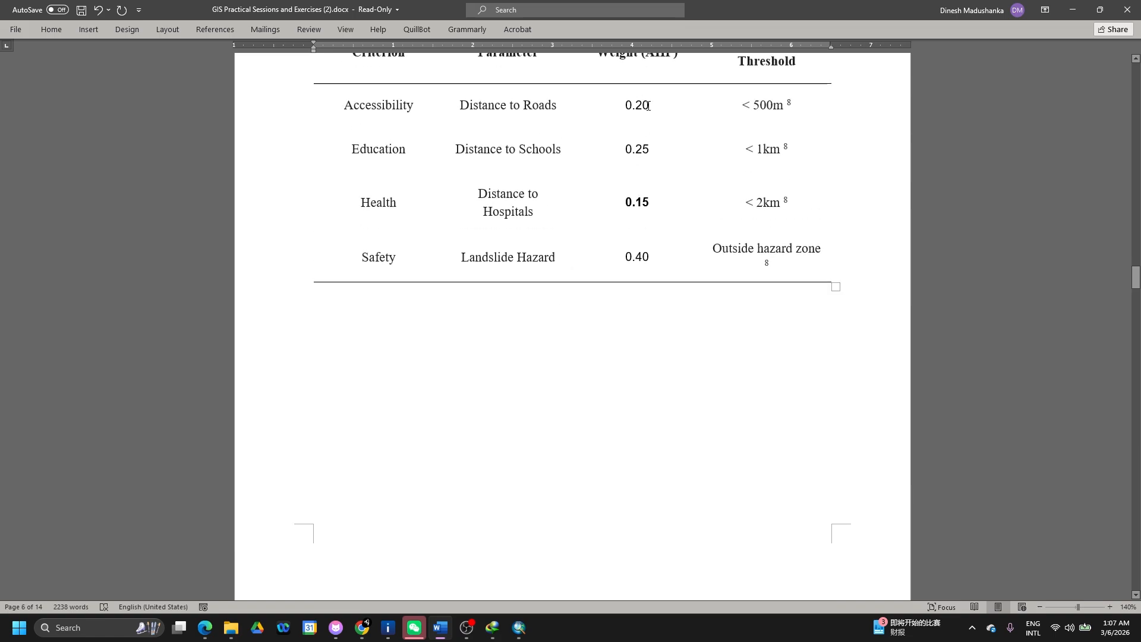
scroll(647, 268, down, 10)
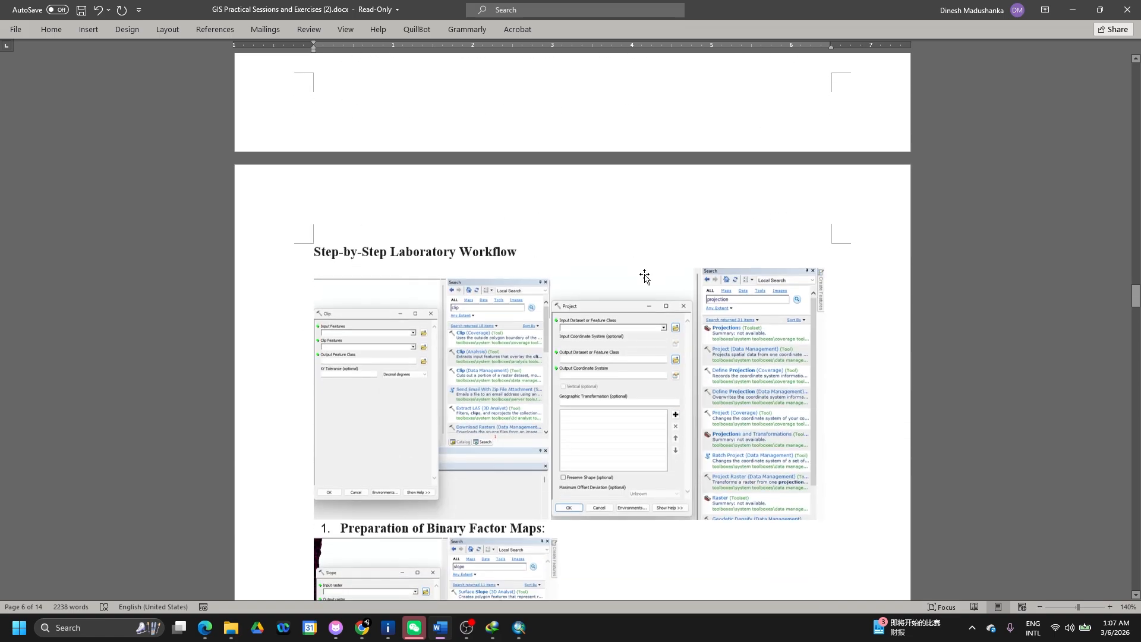
key(alt+Tab)
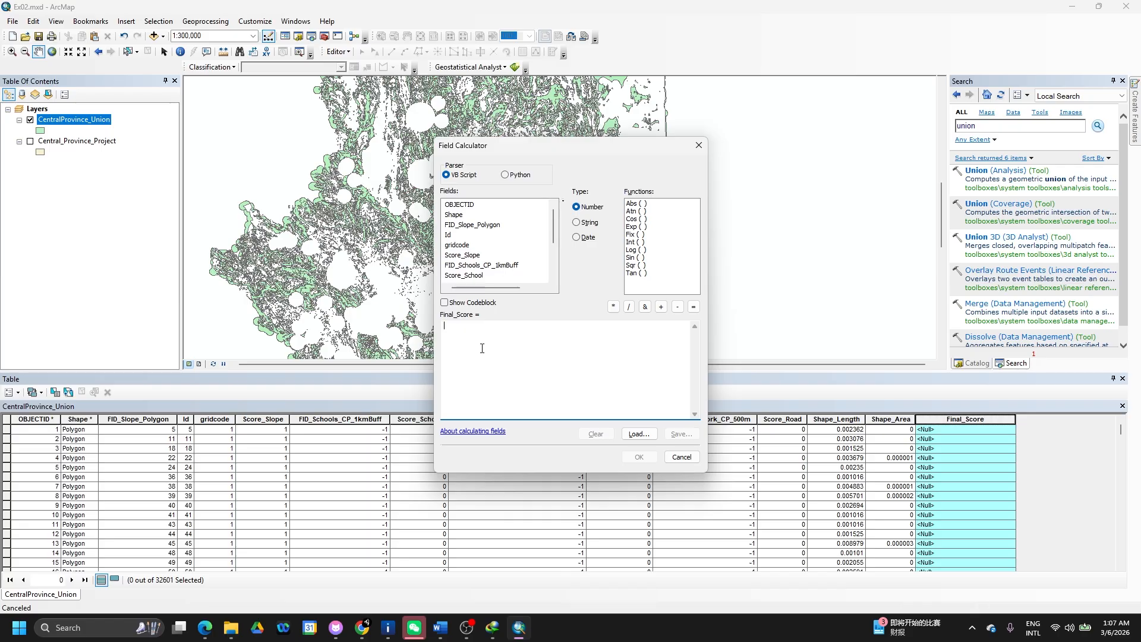
- Start the Final_Score expression with the Score_Slope term, checking its 0.40 weight in the Word AHP table
text(()
double_click(470, 255)
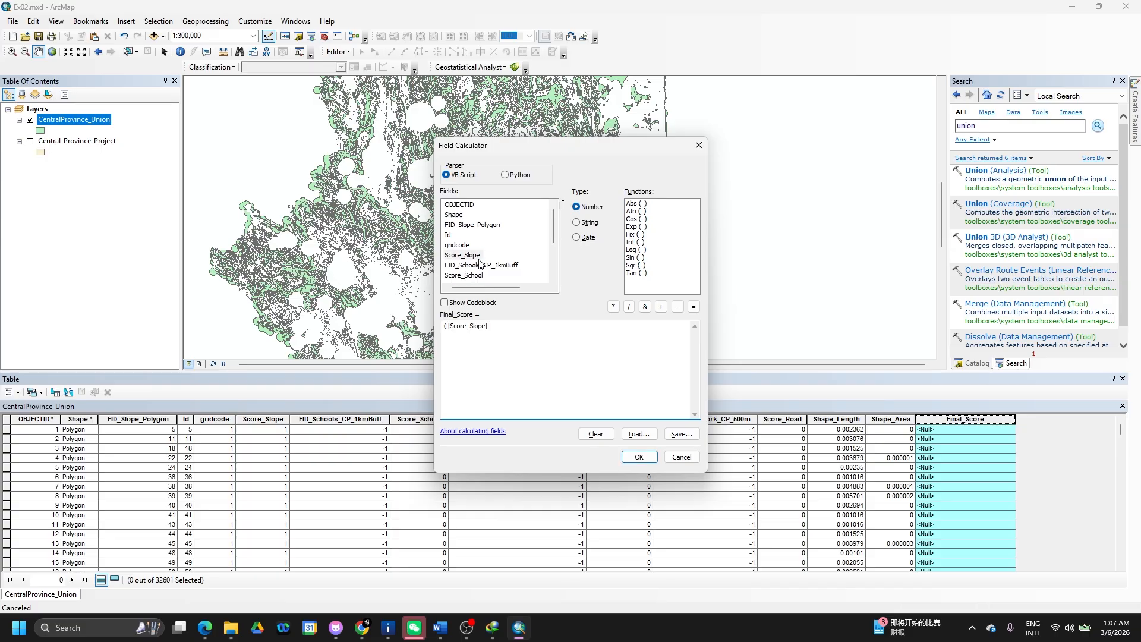
text(or)
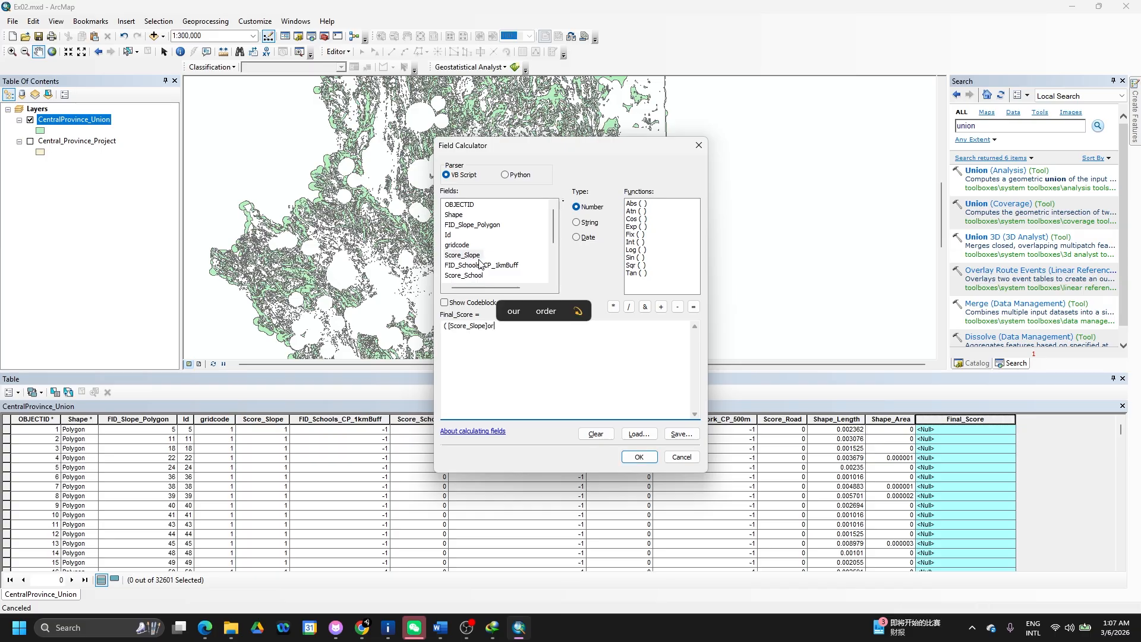
text( 0)*)
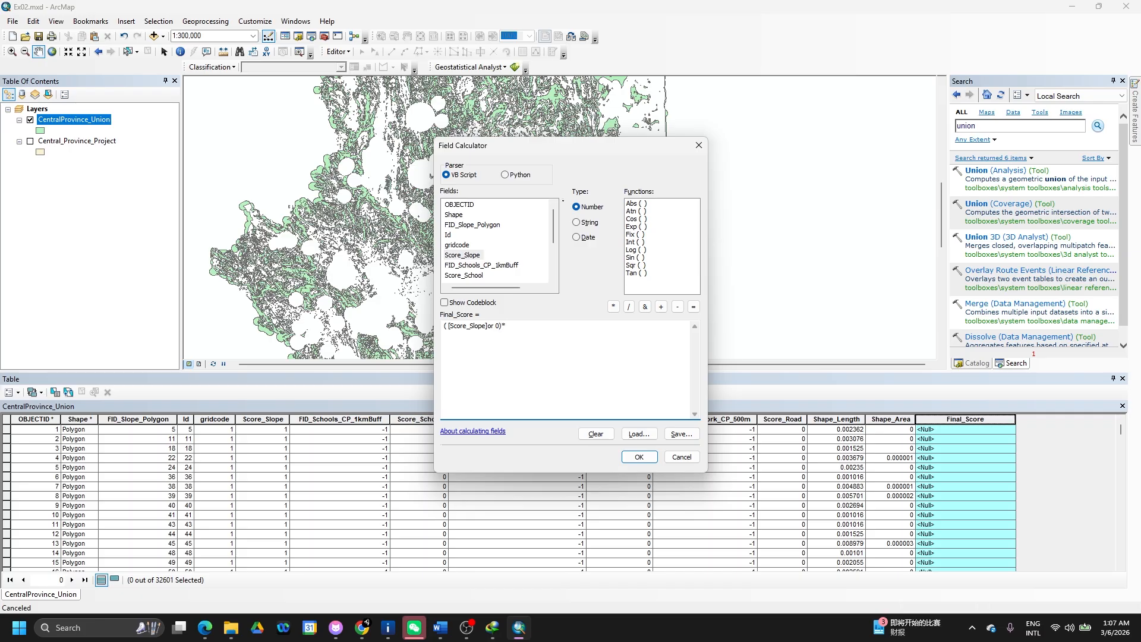
key(alt+Tab)
scroll(572, 242, up, 3)
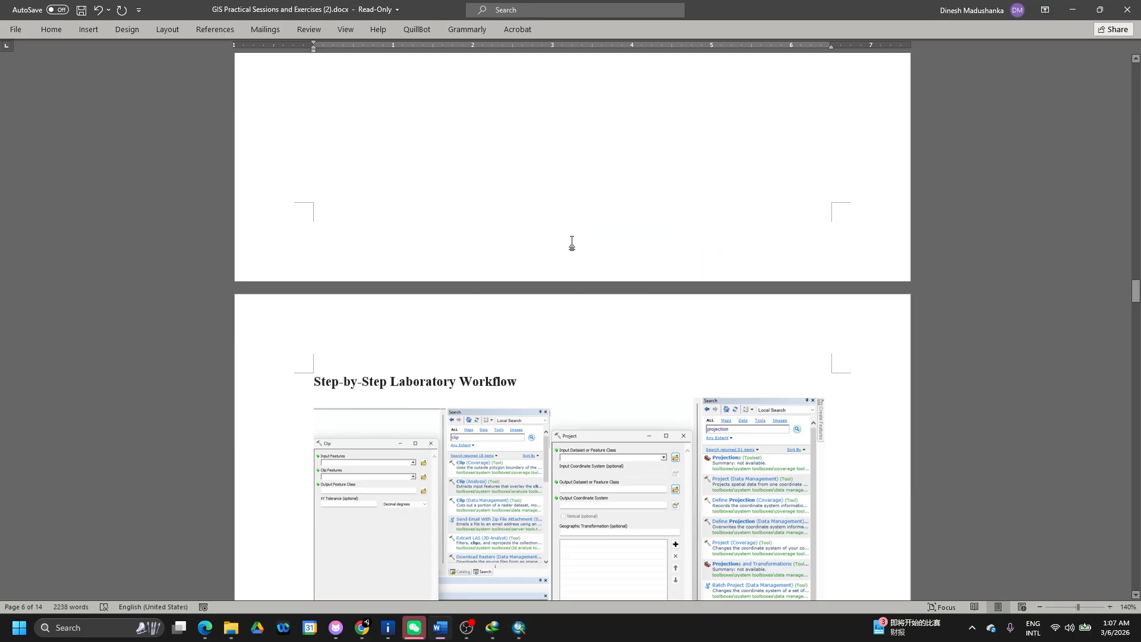
scroll(572, 242, up, 10)
scroll(534, 373, down, 1)
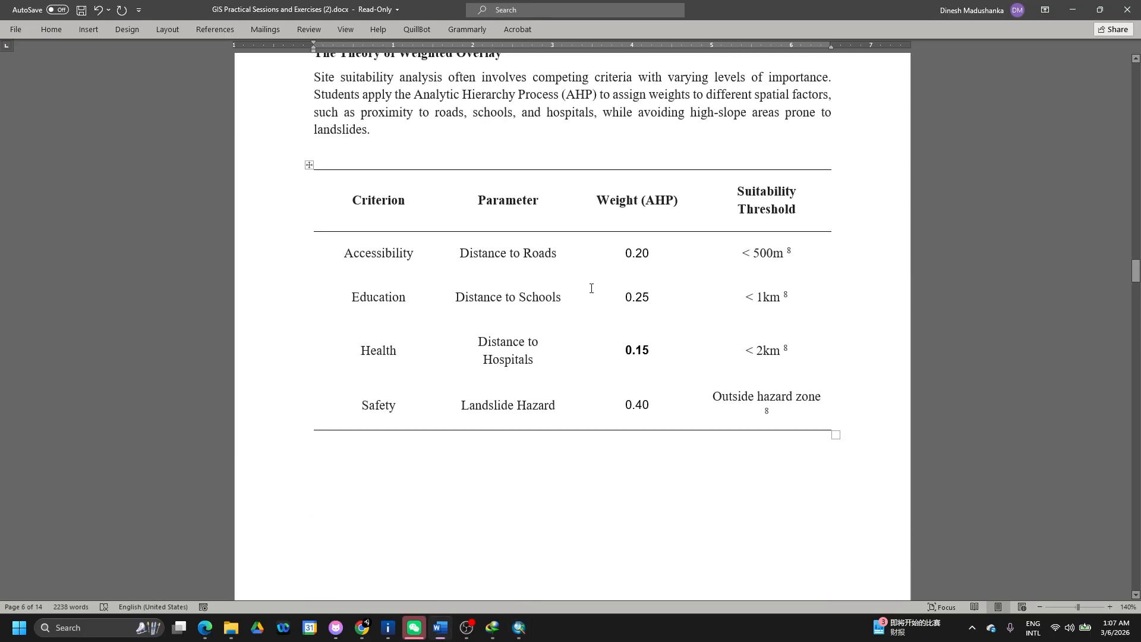
drag(626, 407, 654, 406)
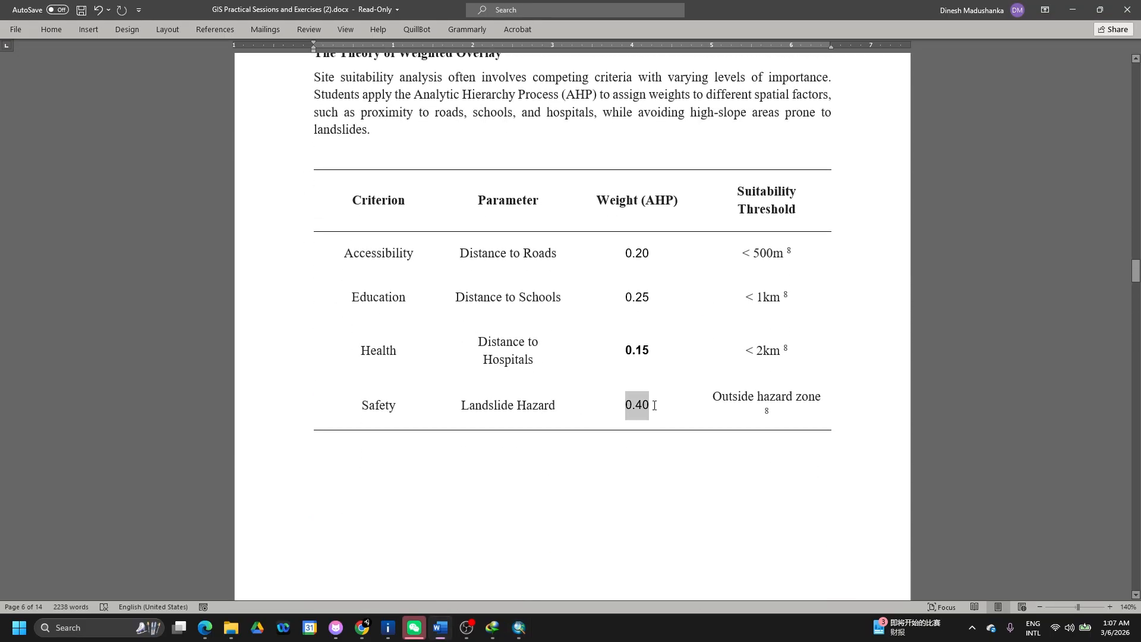
key(alt+Tab)
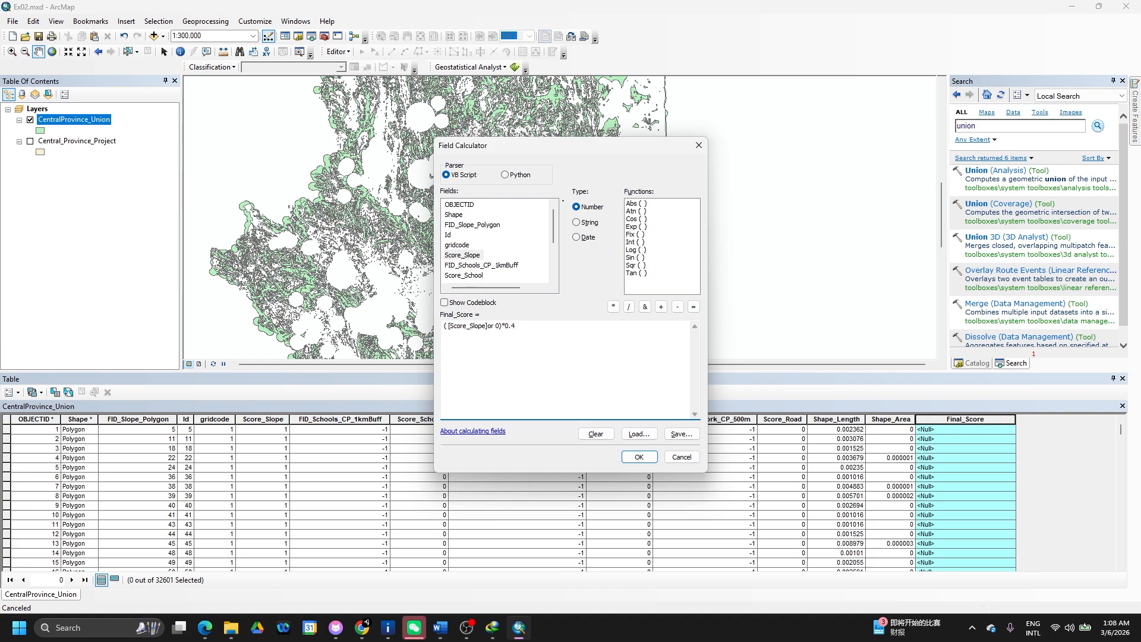
- Begin the Score_School term with an opening bracket and the Score_School field
click(446, 329)
text(()
double_click(470, 275)
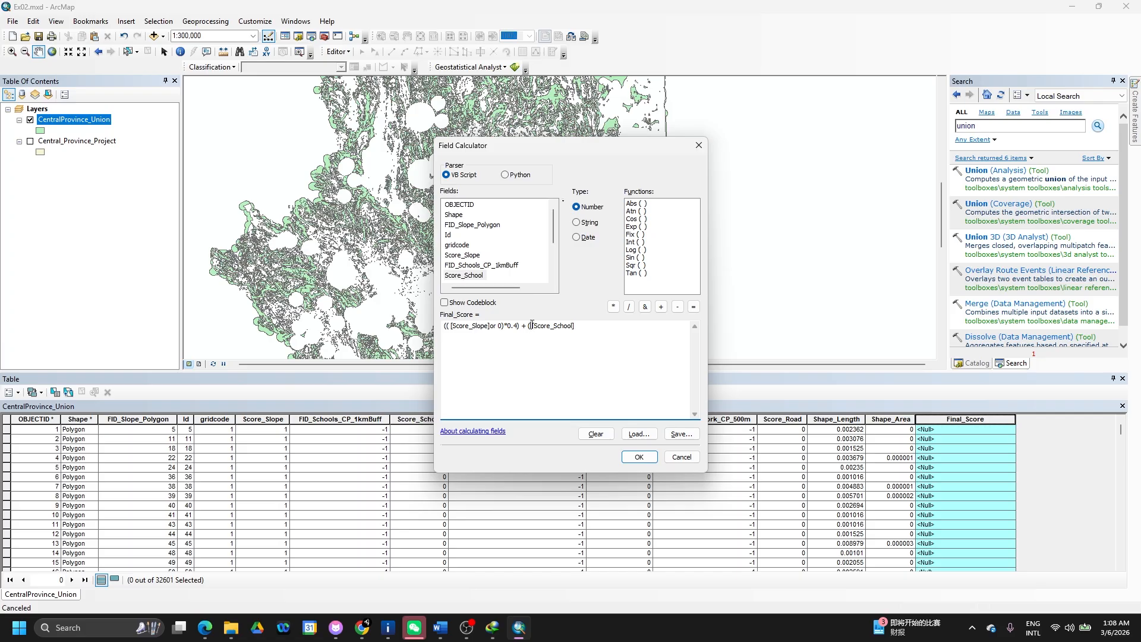
text(()
text( or 0)*)
- Finish the Score_School term and add Score_Hospital weighted by 0.15, checking weights in Word
key(alt+Tab)
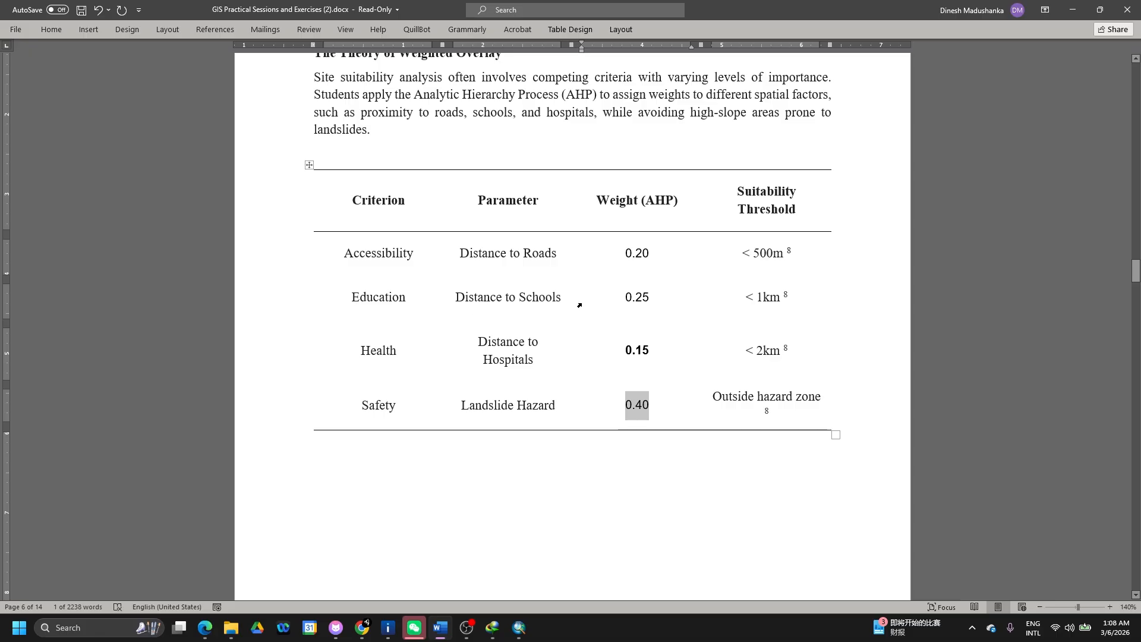
key(alt+Tab)
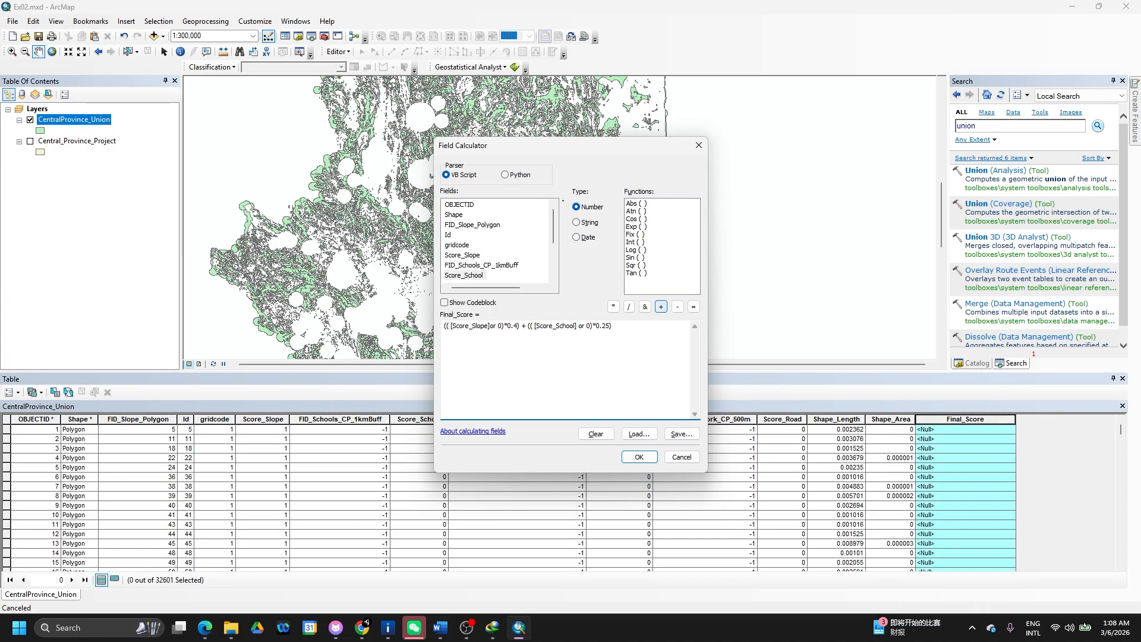
text(+ (()
scroll(489, 275, down, 1)
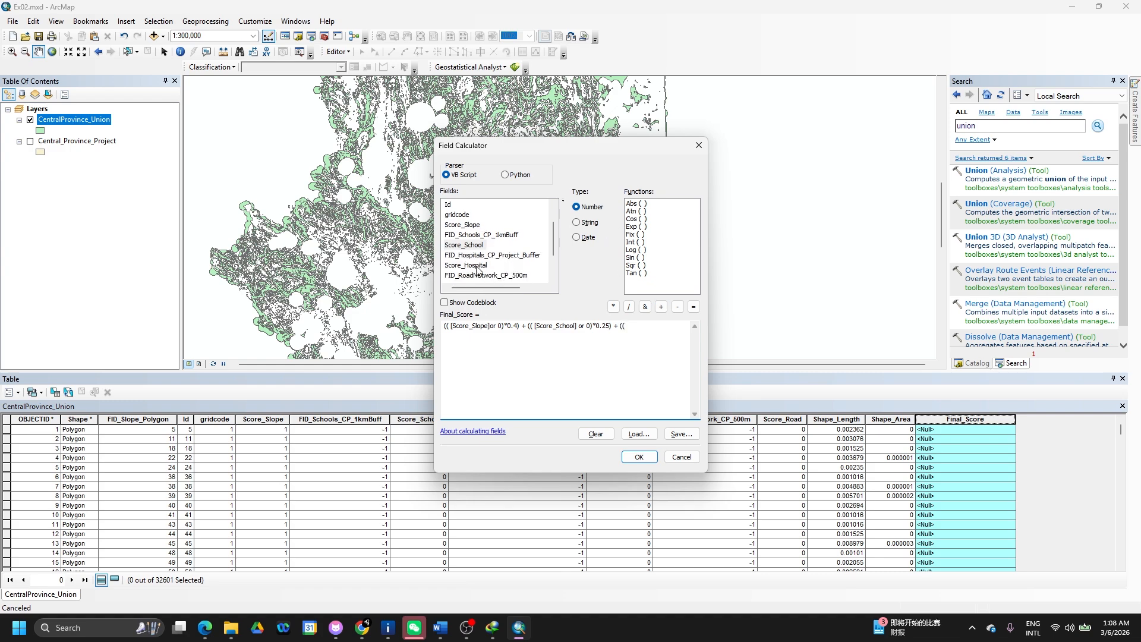
double_click(476, 266)
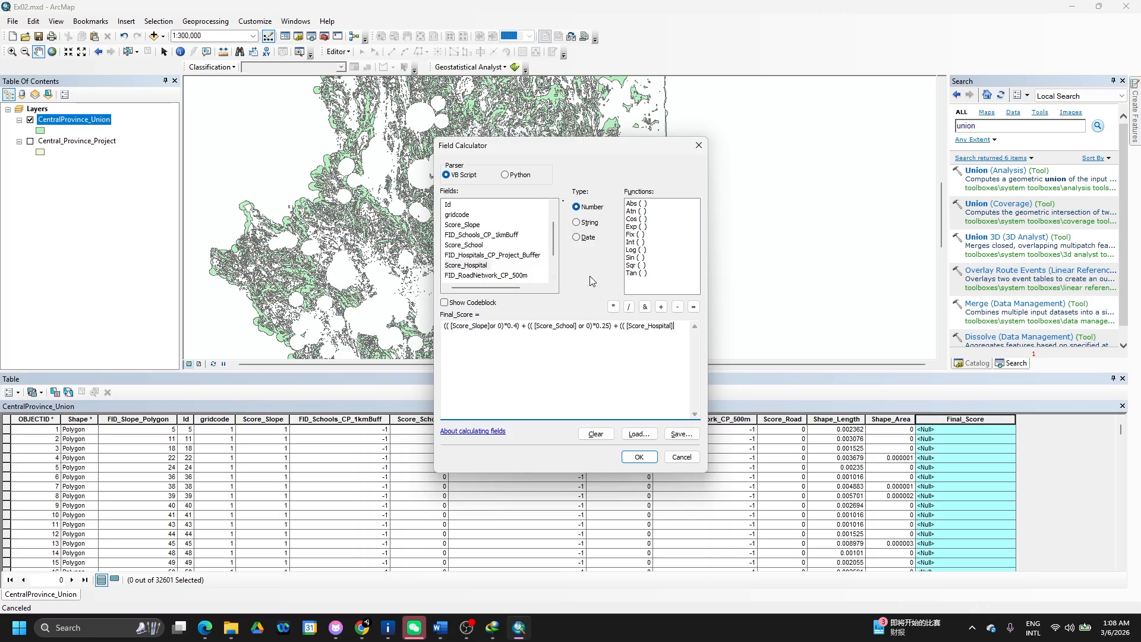
text(or 0)*)
key(alt+Tab)
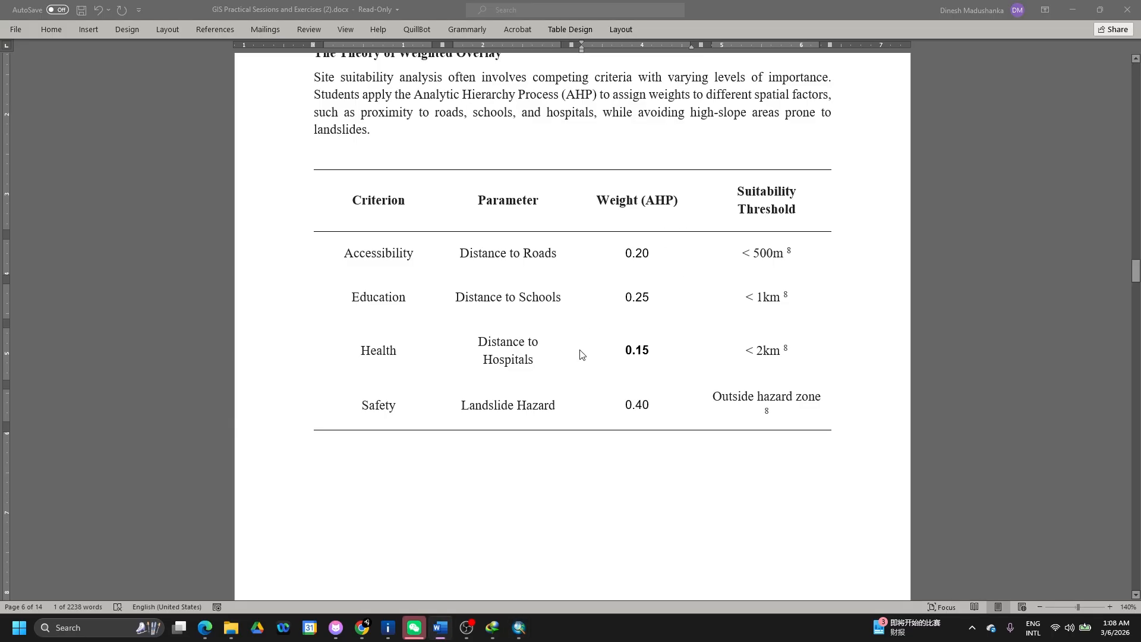
key(alt+Tab)
key(alt+Tab)
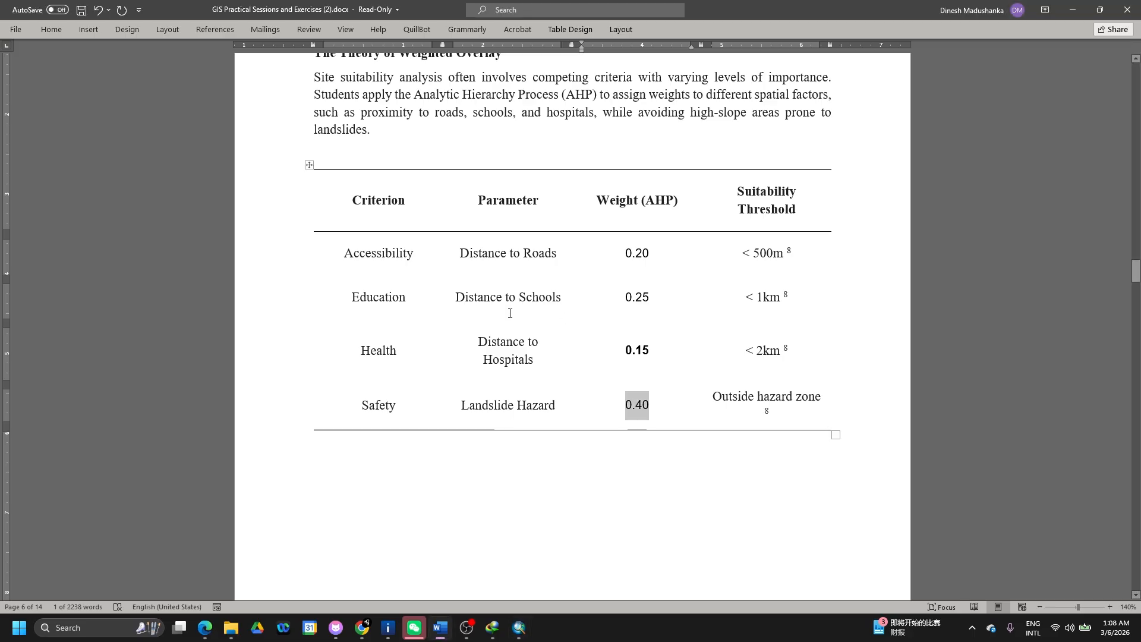
key(alt+Tab)
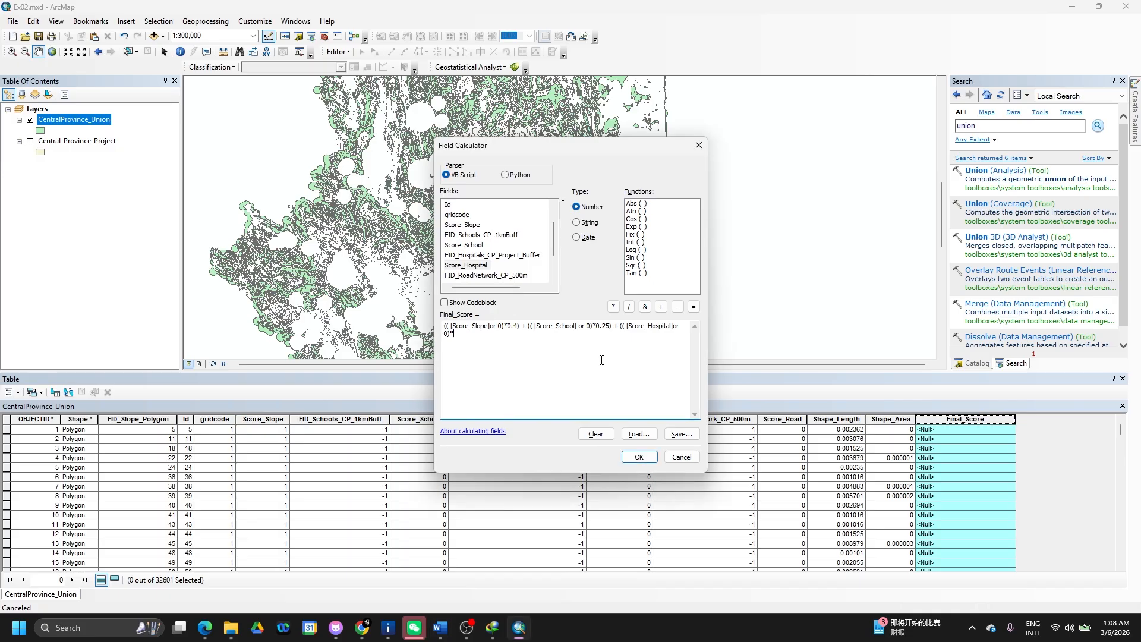
text(0.15)+(()
key(alt+Tab)
key(alt+Tab)
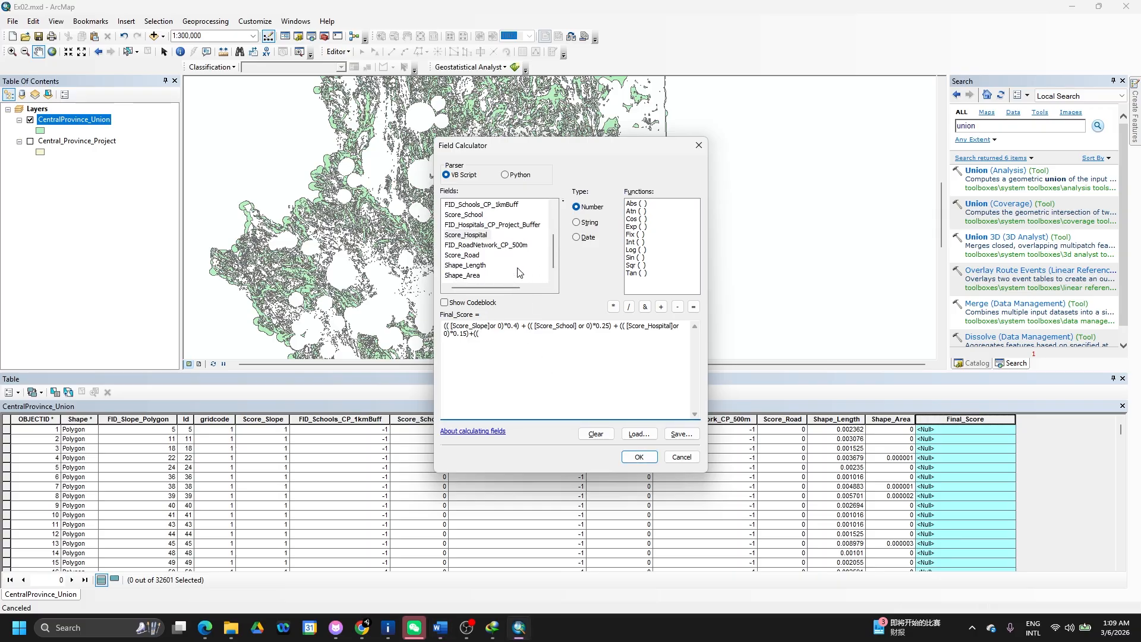
- Start the Score_Road term with its multiplier, leaving the road weight to be typed
scroll(520, 272, down, 1)
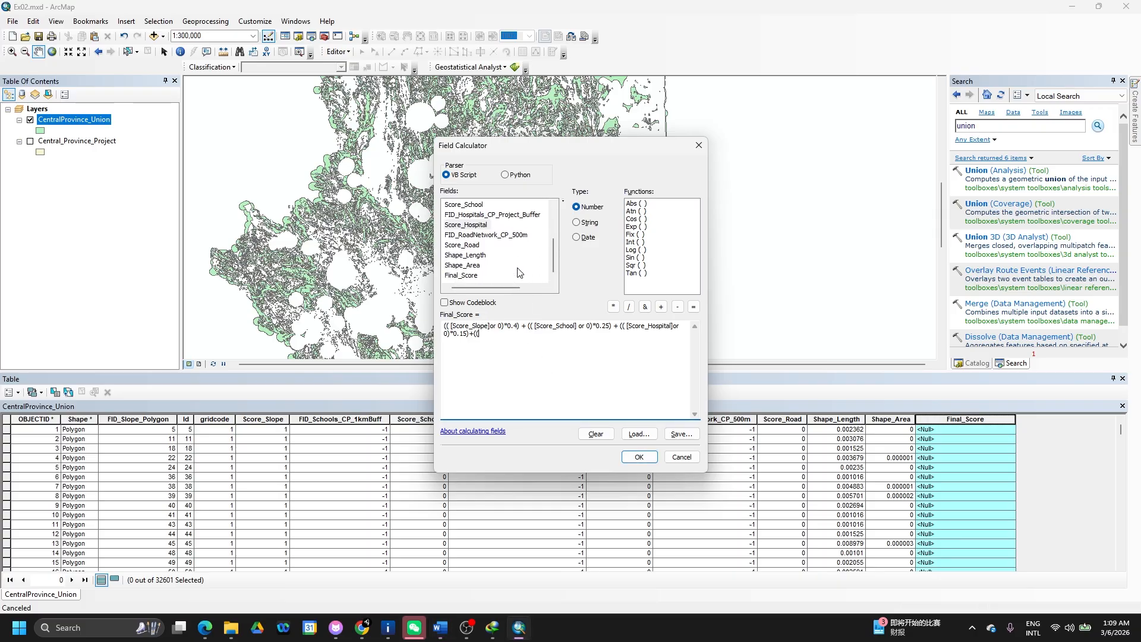
double_click(468, 246)
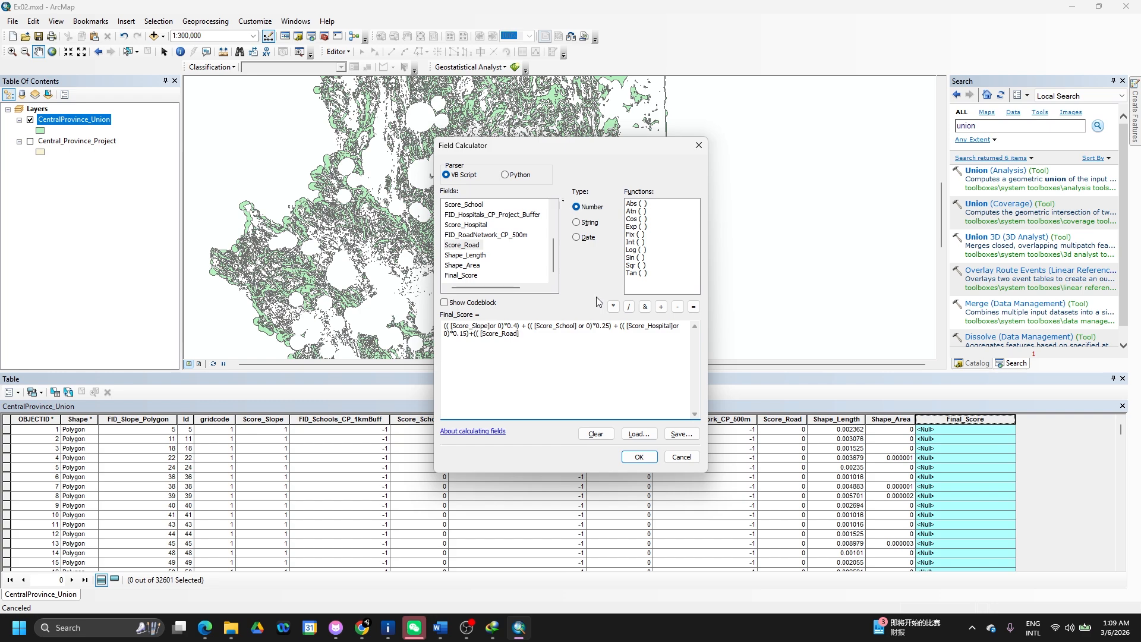
text(or 0)*)
key(alt+Tab)
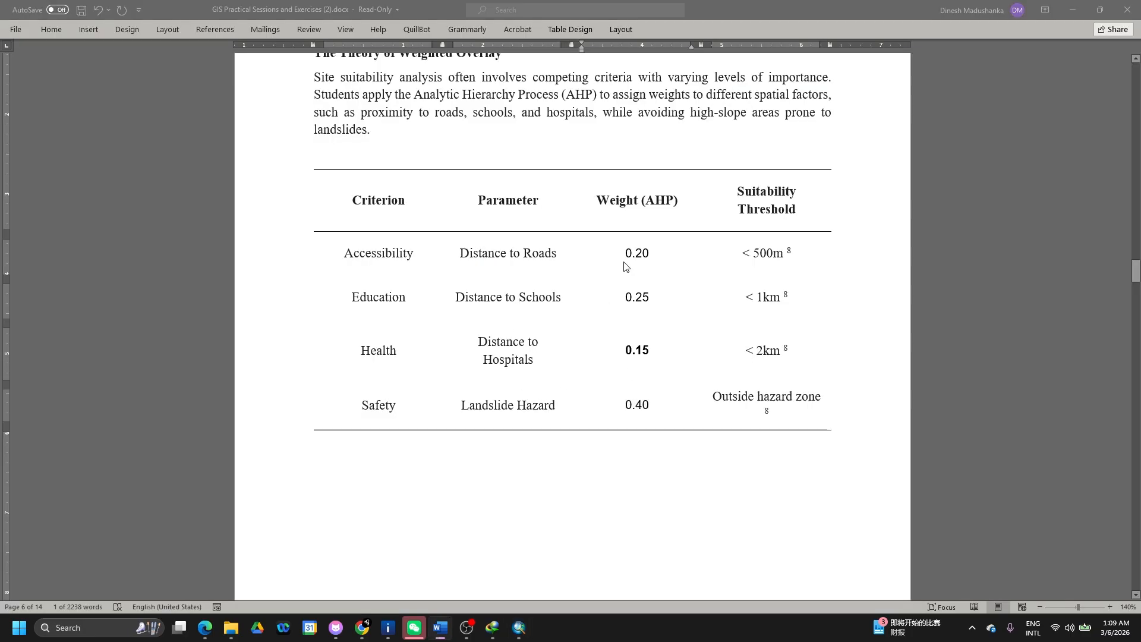
key(alt+Tab)
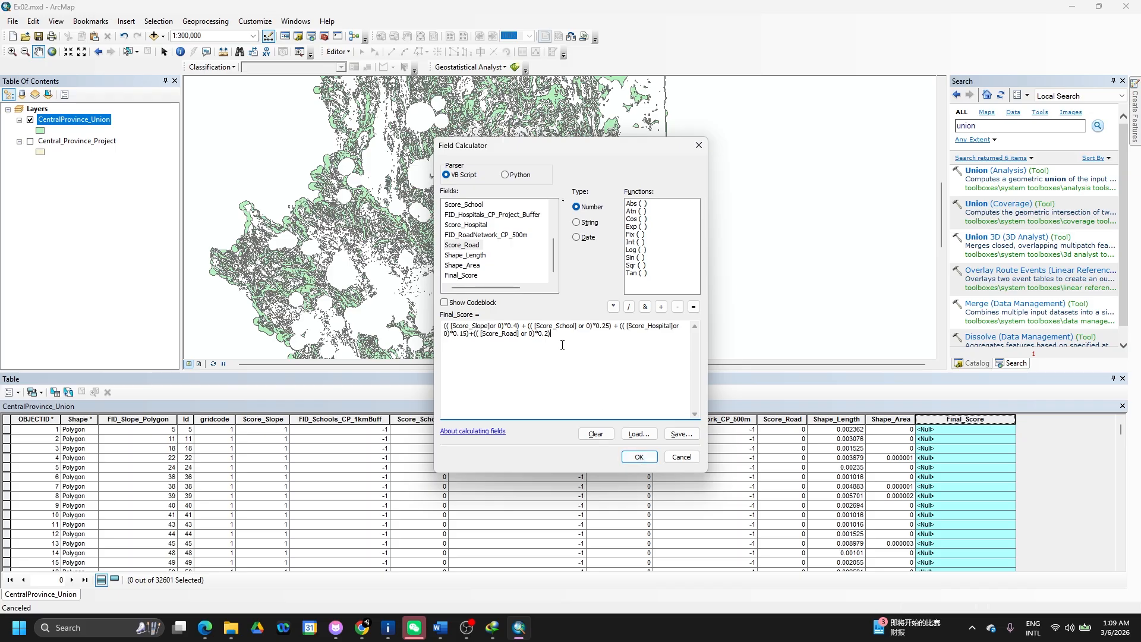
- Run the weighted Final_Score calculation, which fails with a processing error
key(ctrl+a)
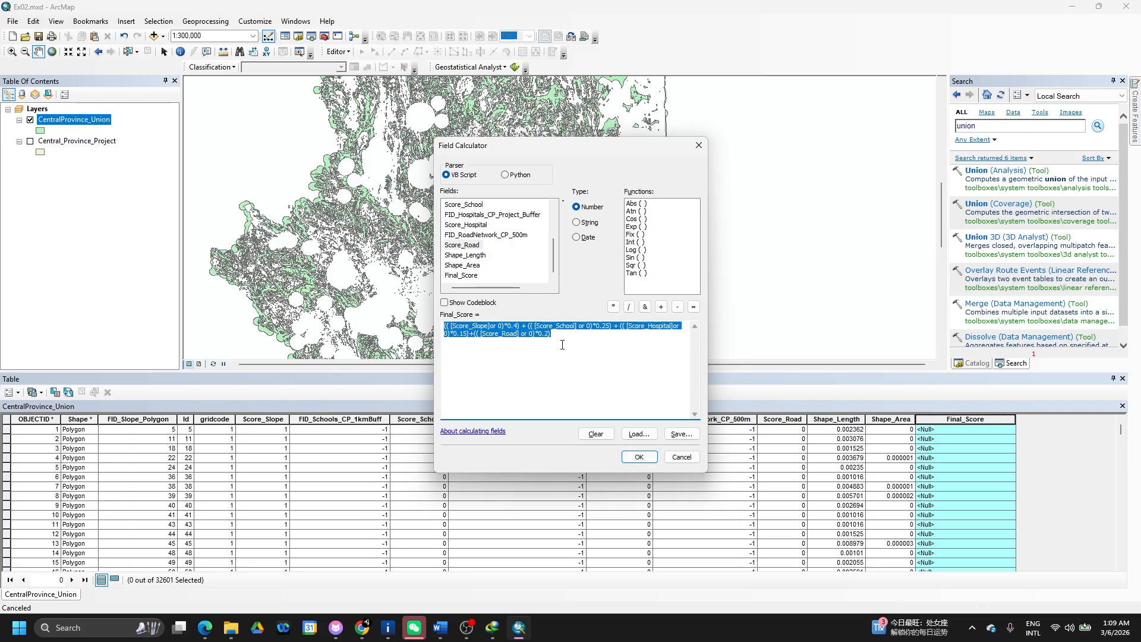
click(647, 460)
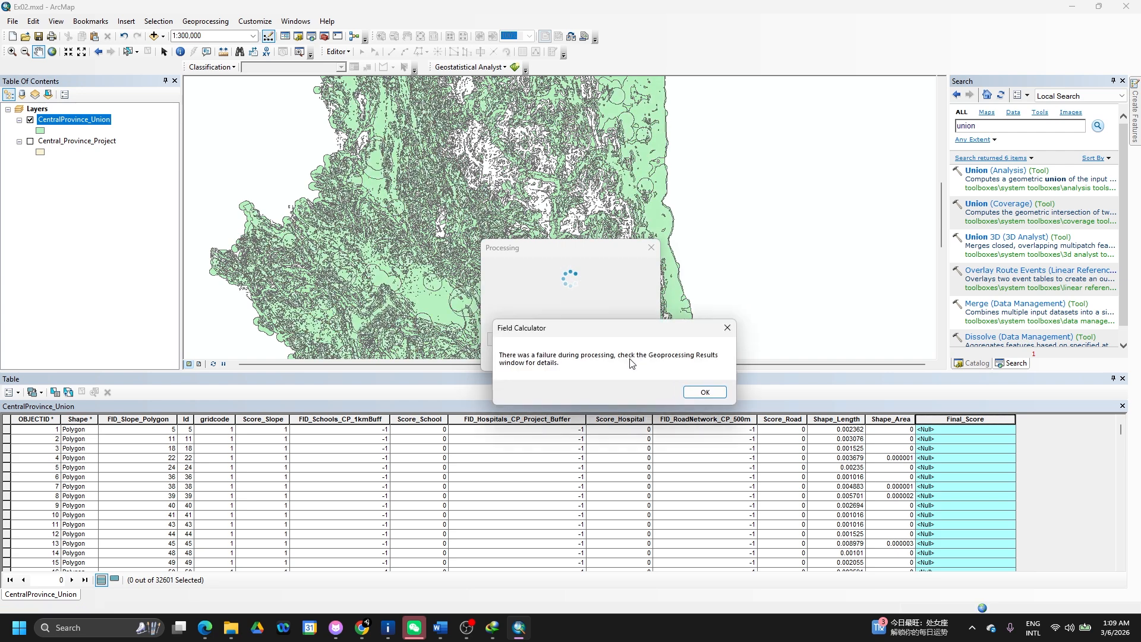
click(704, 396)
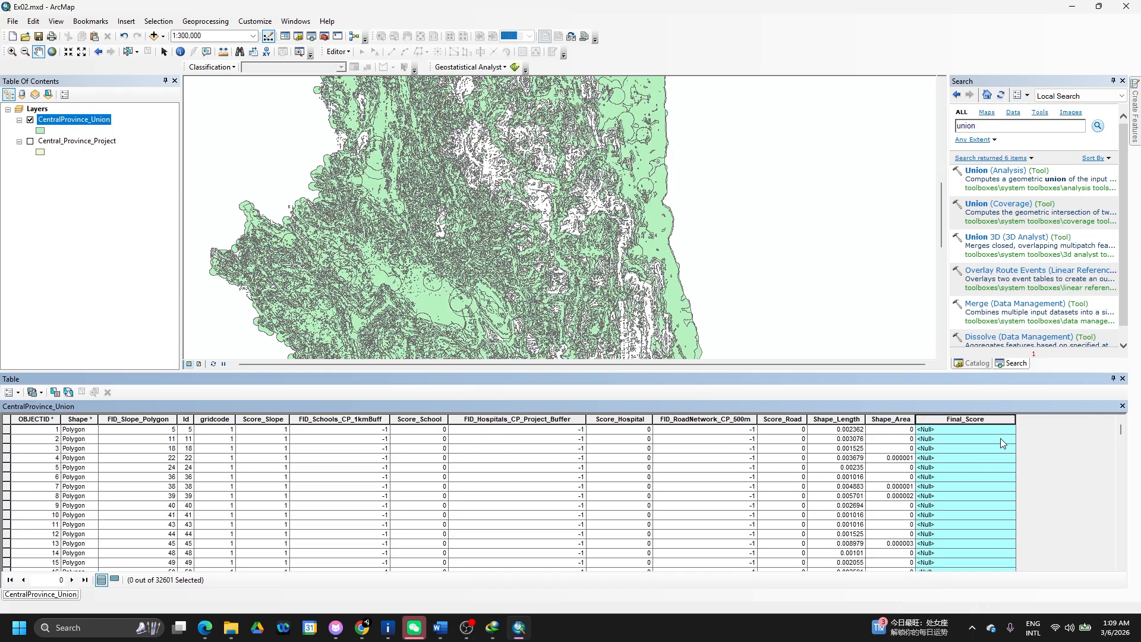
- Retry the Final_Score calculation with the Python parser; it fails again
right_click(991, 424)
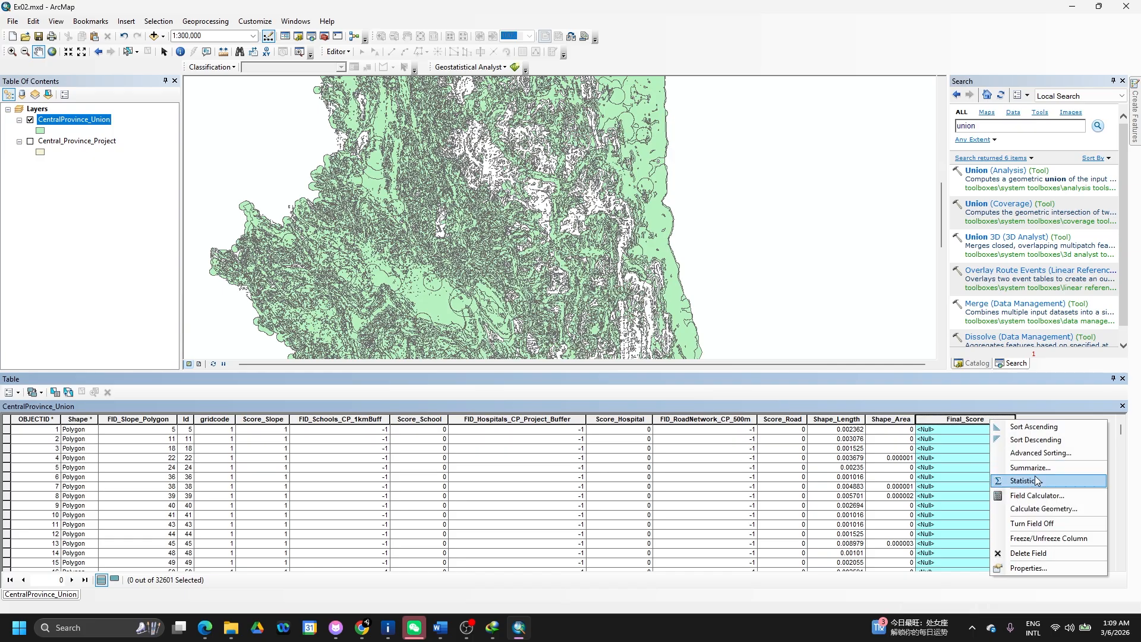
click(1028, 496)
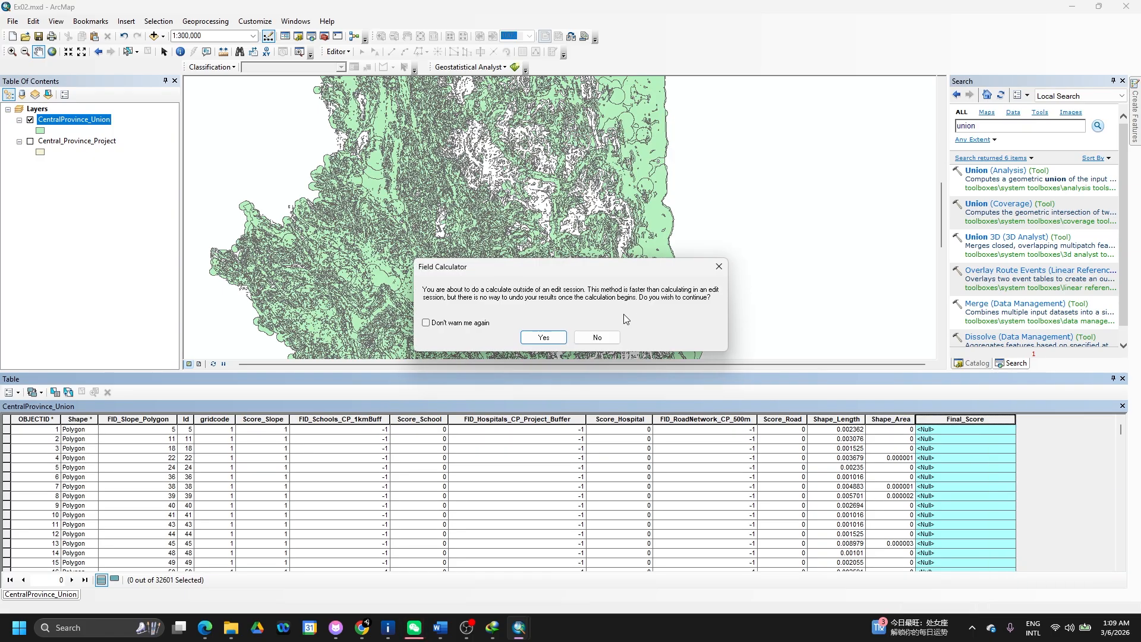
click(557, 337)
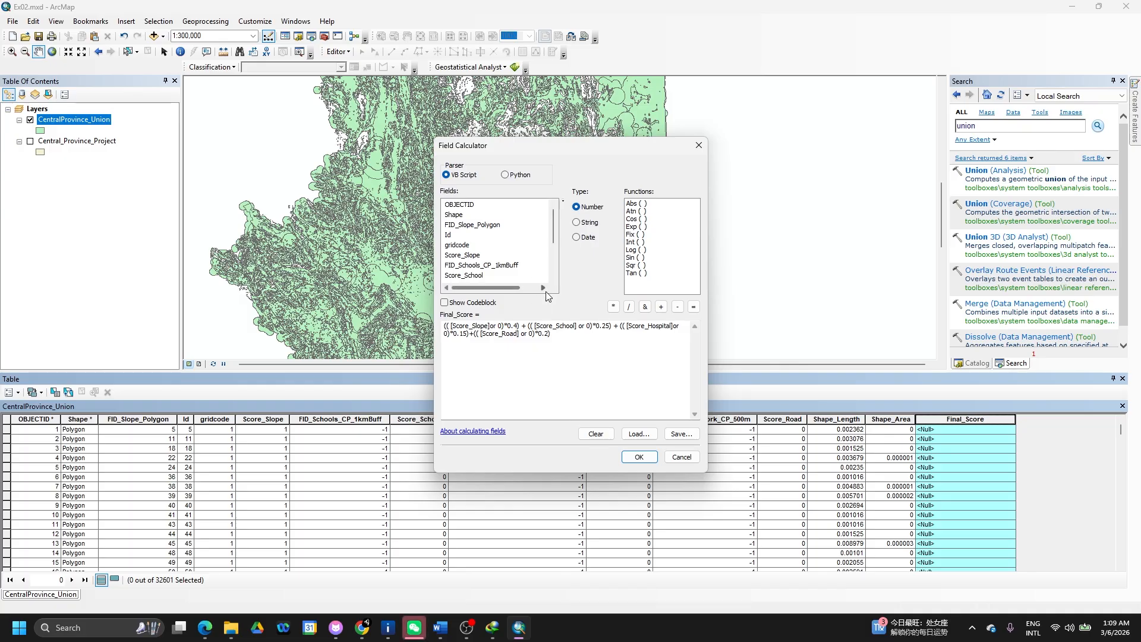
click(506, 174)
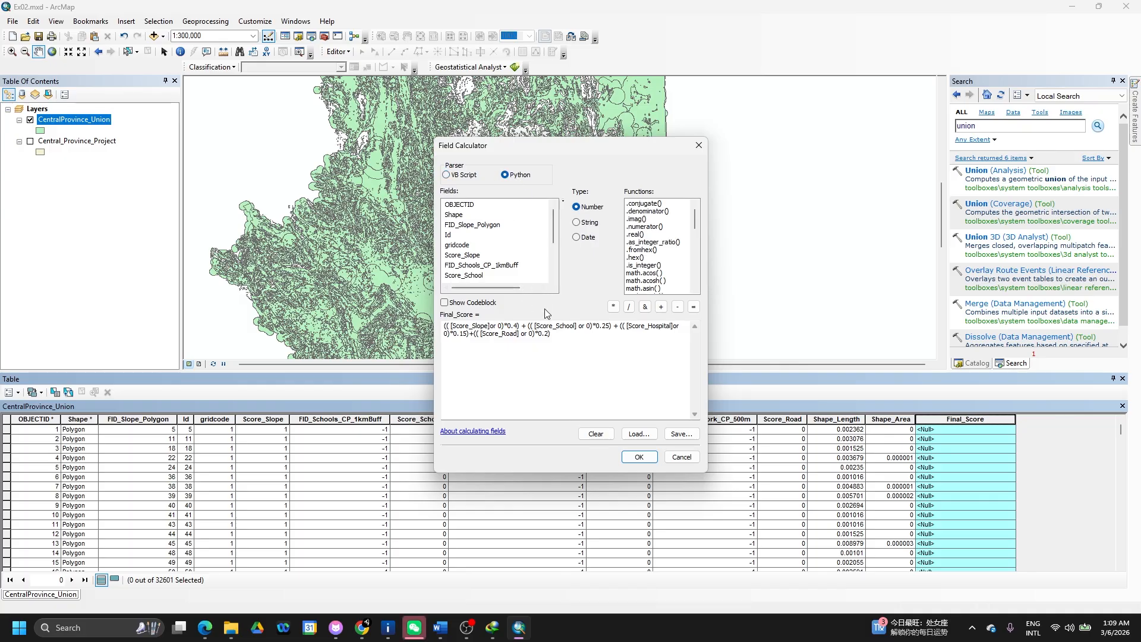
click(573, 341)
click(631, 457)
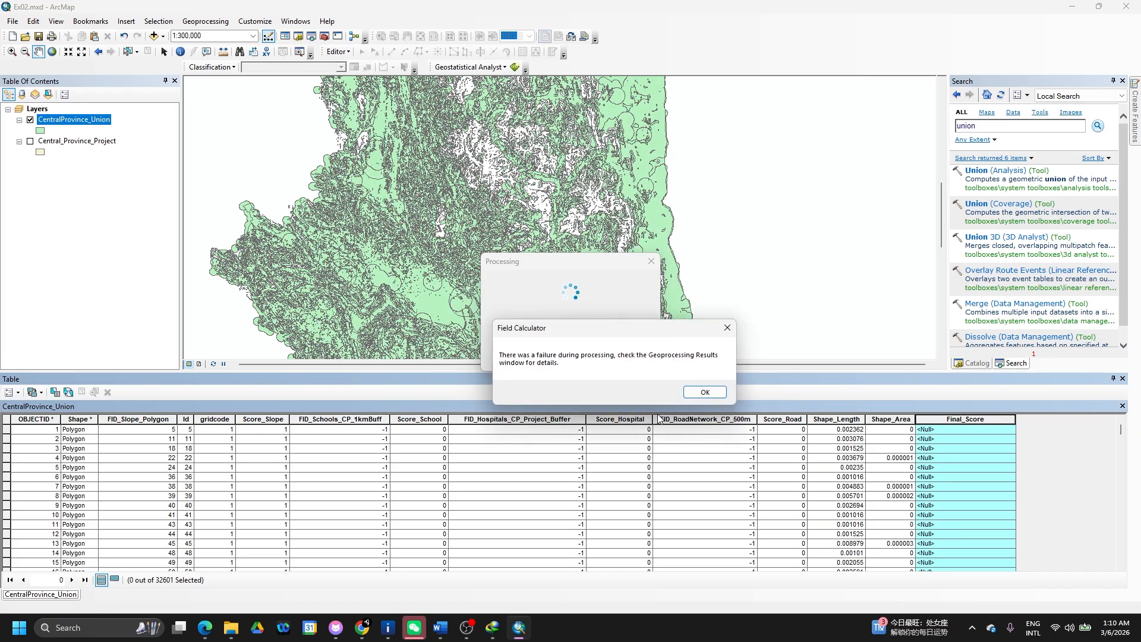
click(711, 393)
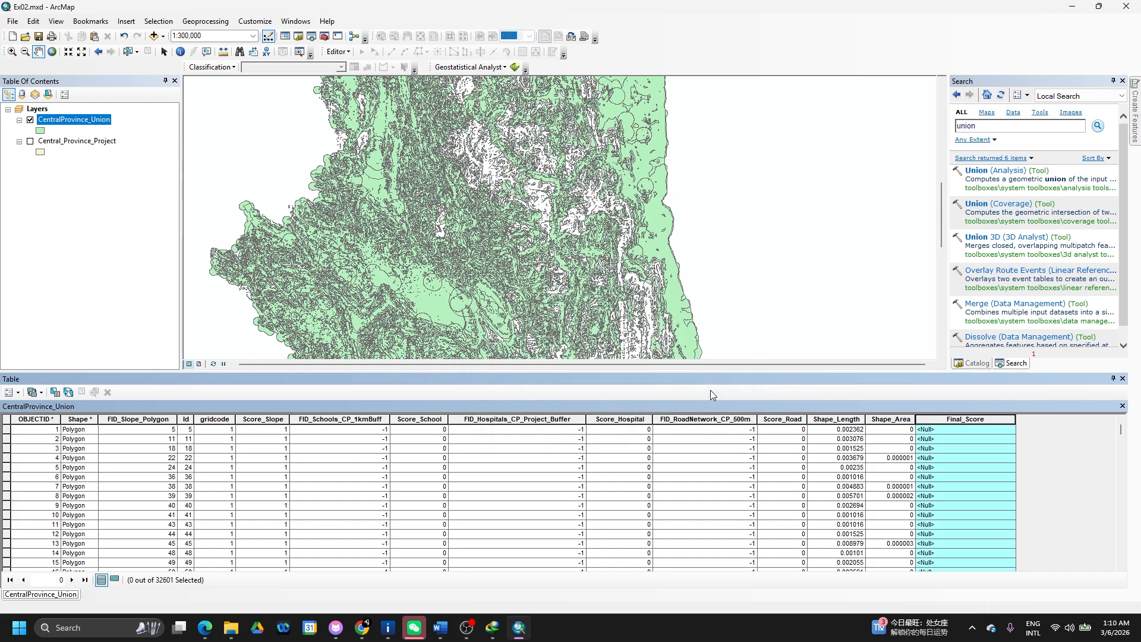
- Find the AHP weighted formula under Suitability Scoring in the Word guide and select it
key(alt+Tab)
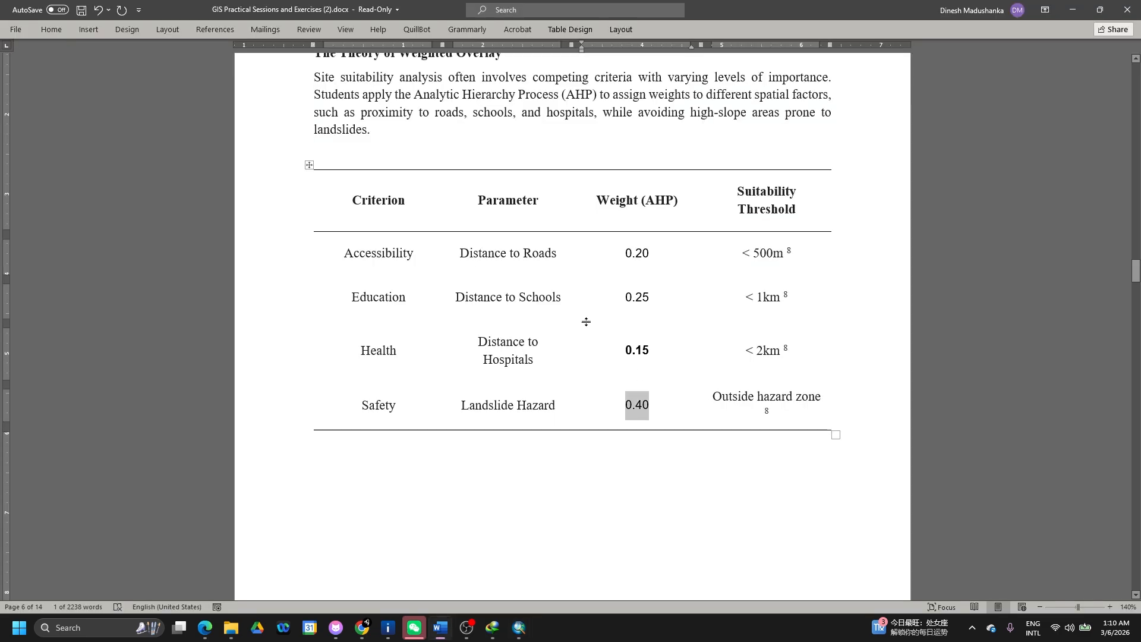
scroll(587, 322, up, 1)
scroll(586, 322, down, 15)
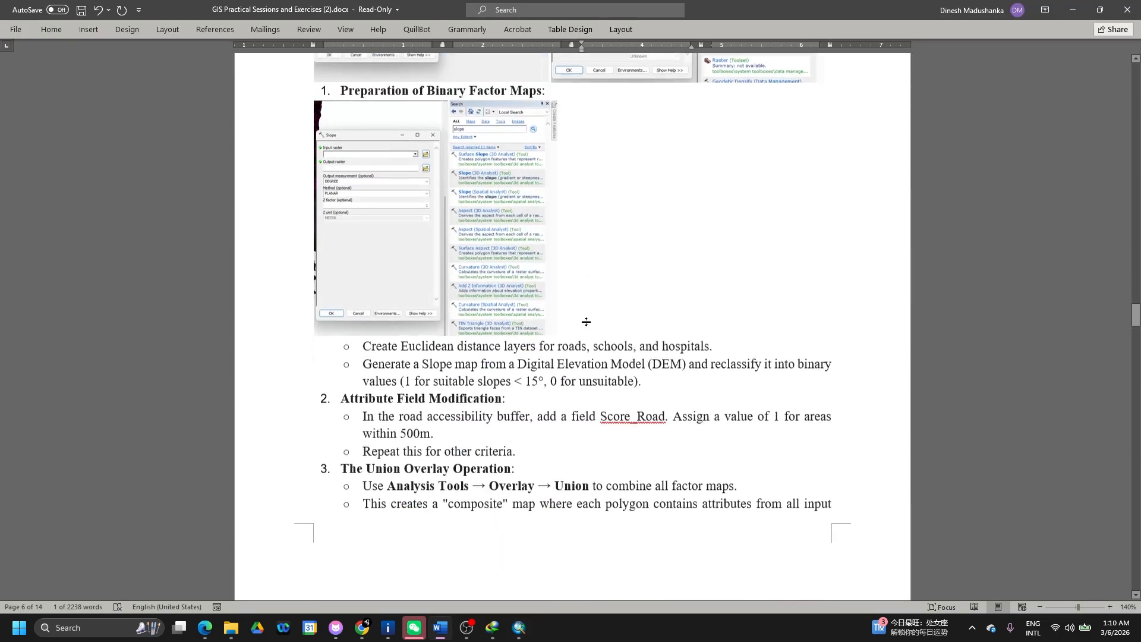
scroll(587, 322, down, 3)
scroll(586, 322, down, 3)
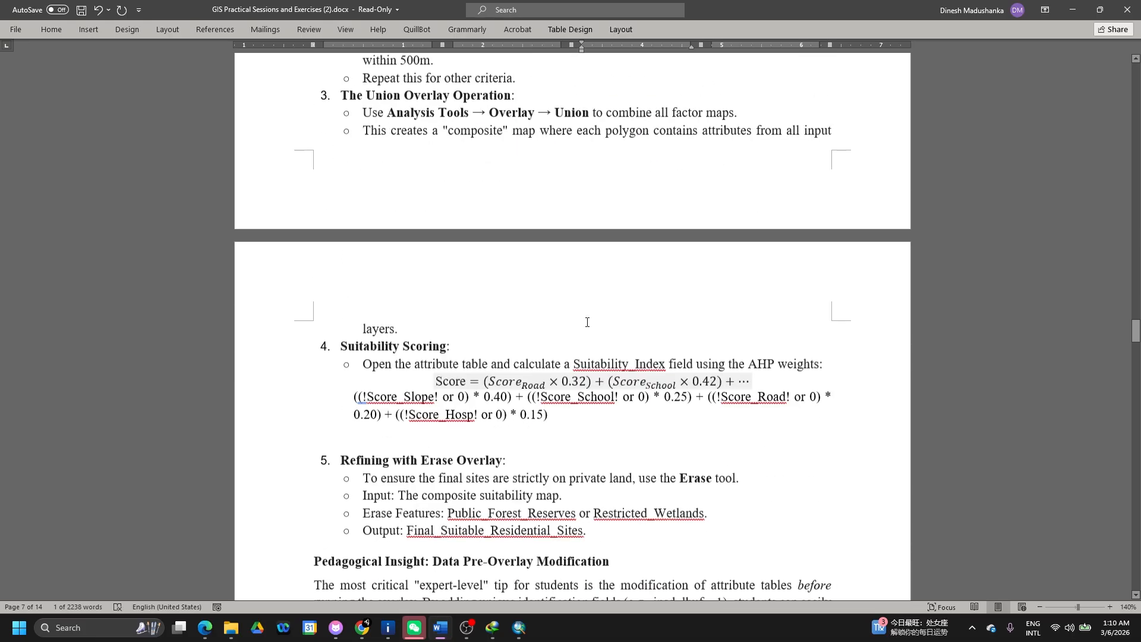
drag(548, 414, 352, 398)
key(ctrl+c)
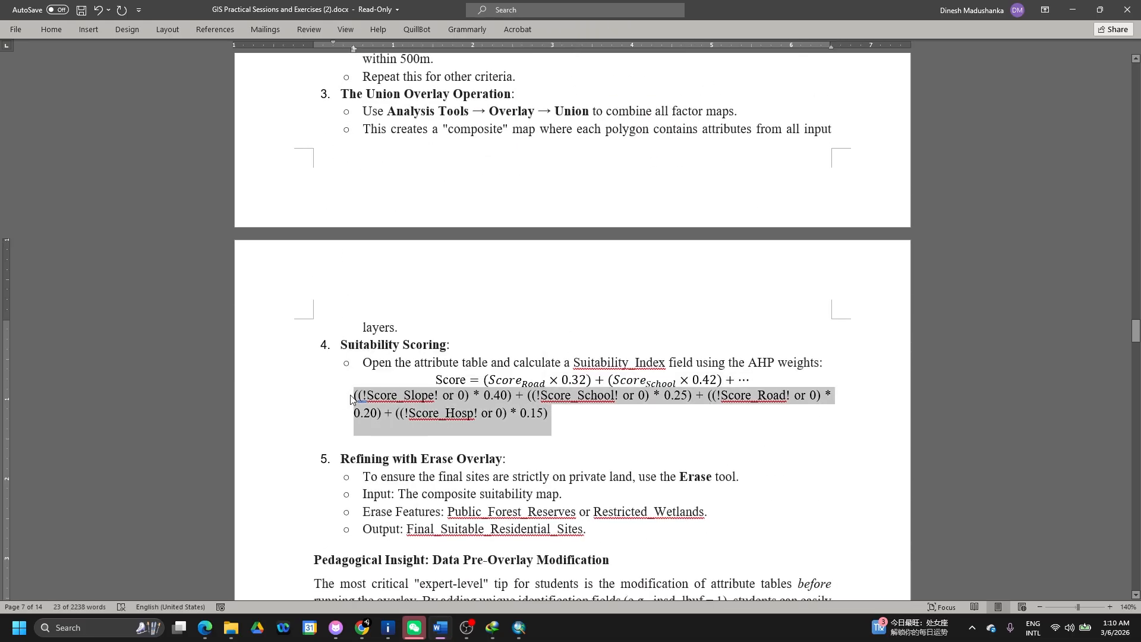
key(alt+Tab)
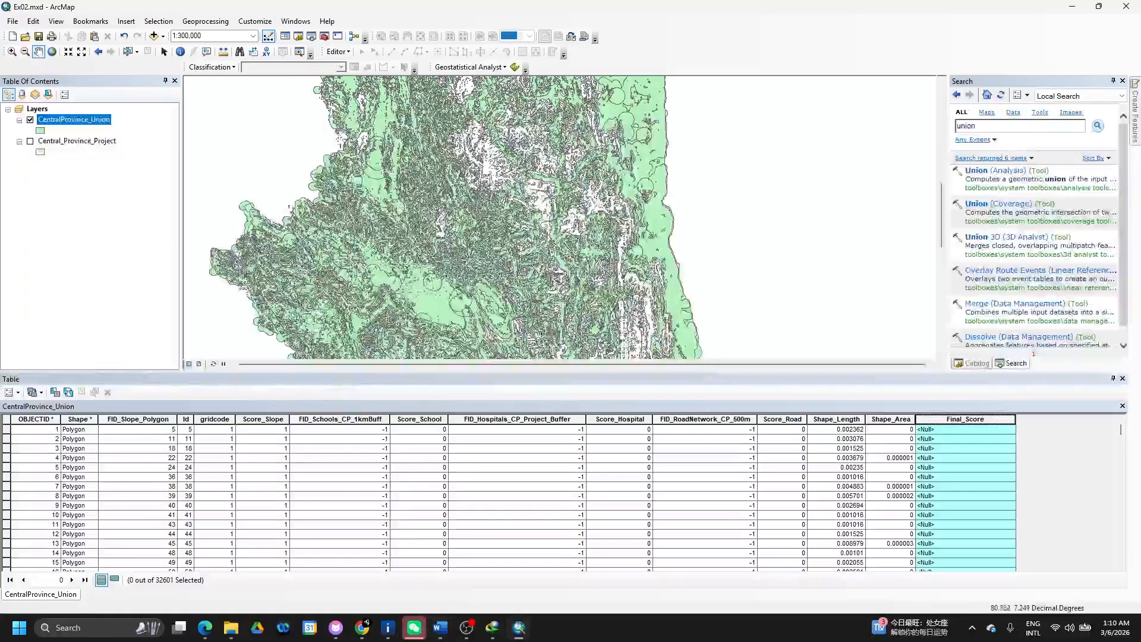
- Paste the guide's !field!-style formula for Final_Score, trim the leading space, and run it; it fails
key(alt+Tab)
key(alt+Tab)
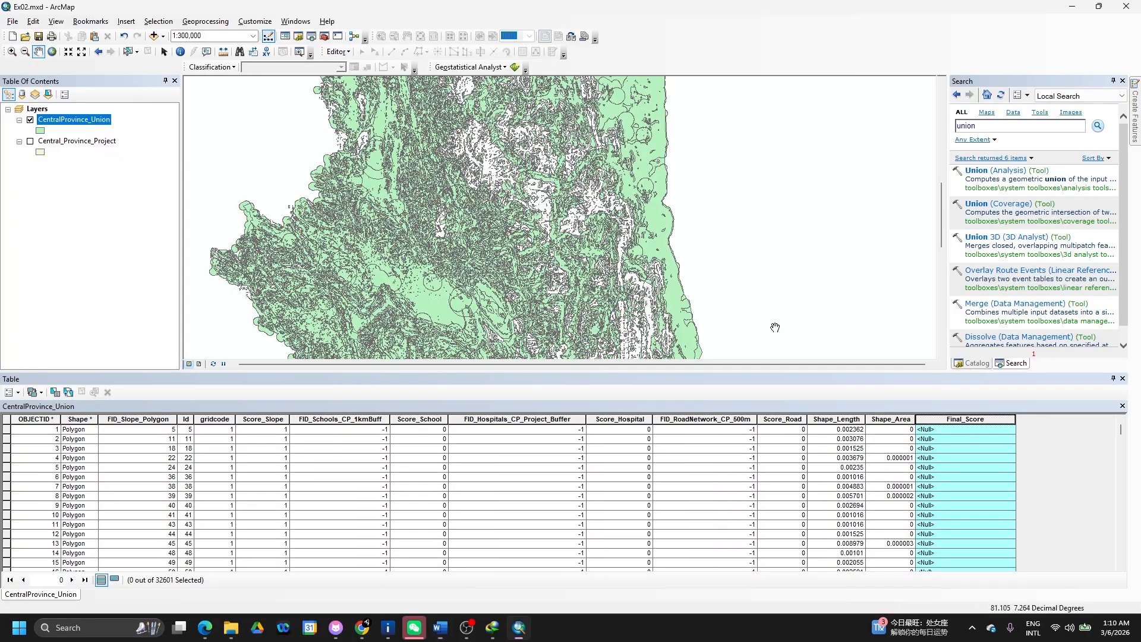
right_click(964, 422)
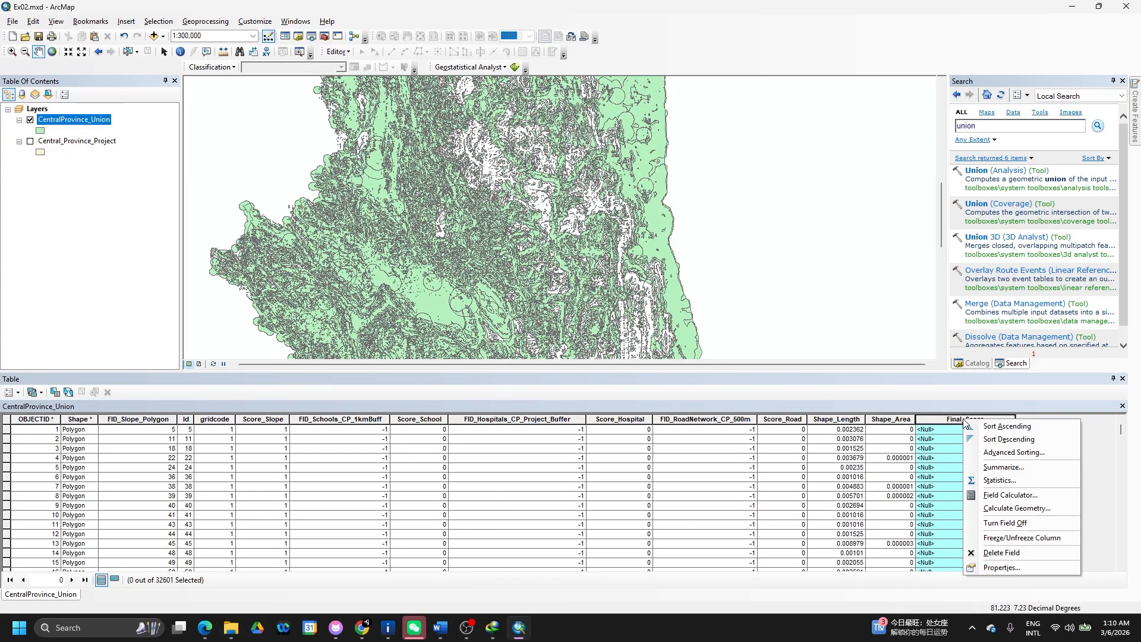
click(998, 491)
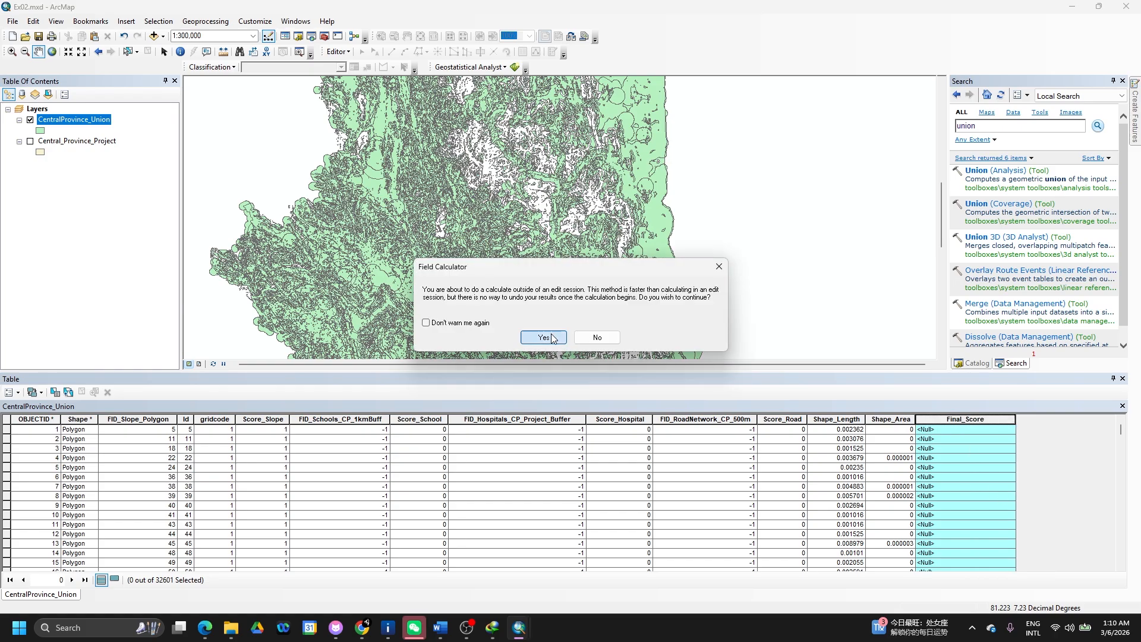
click(547, 337)
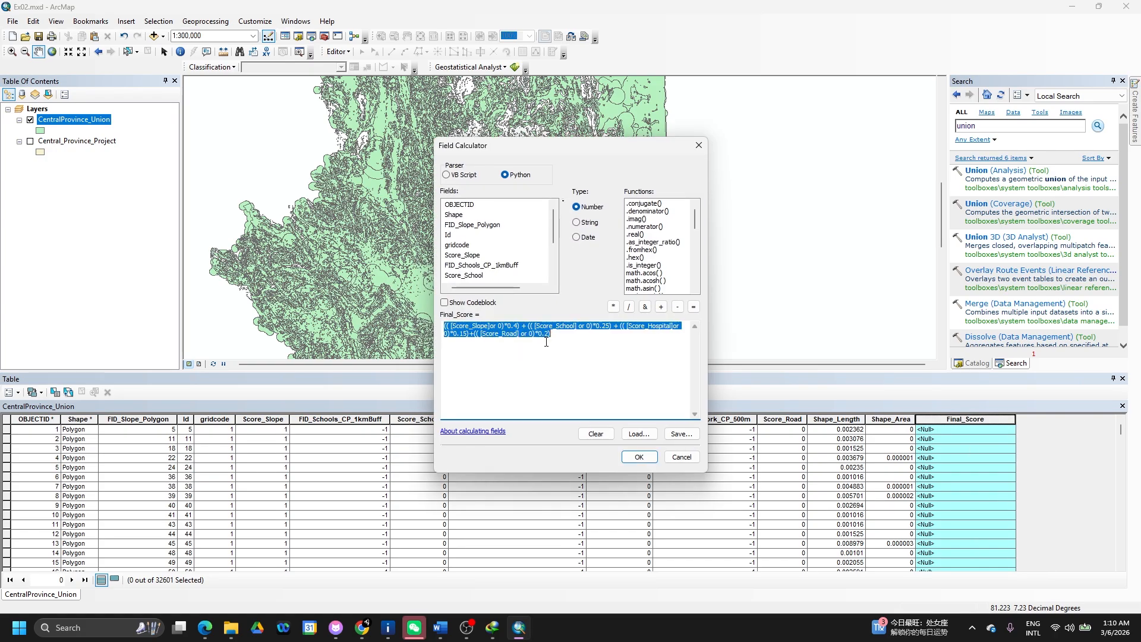
key(ctrl+v)
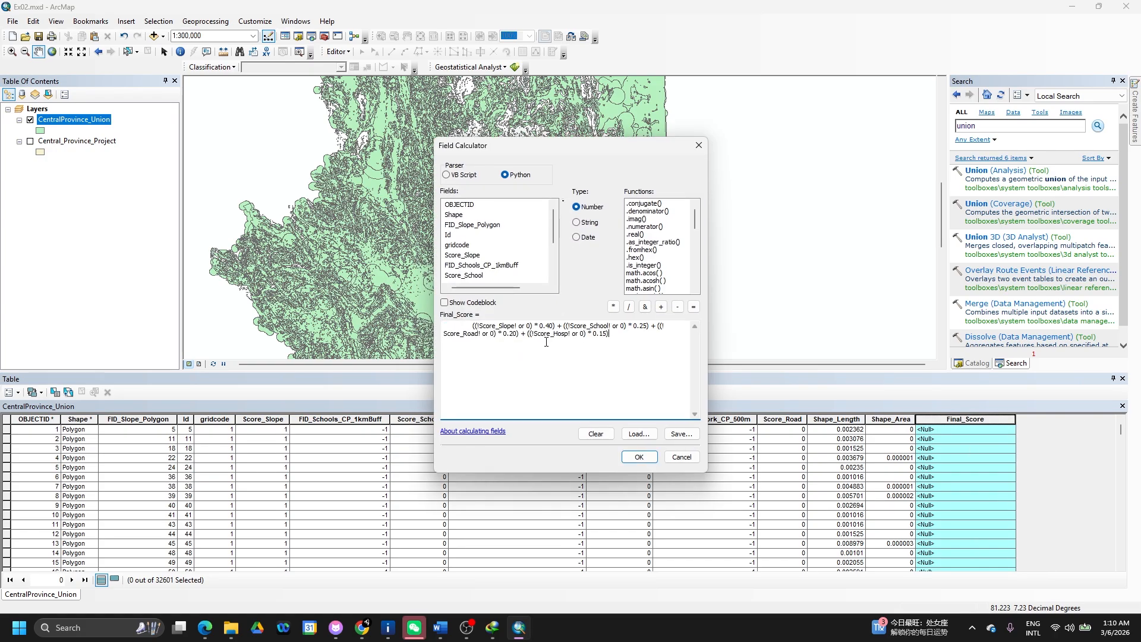
click(473, 326)
key(BackSpace)
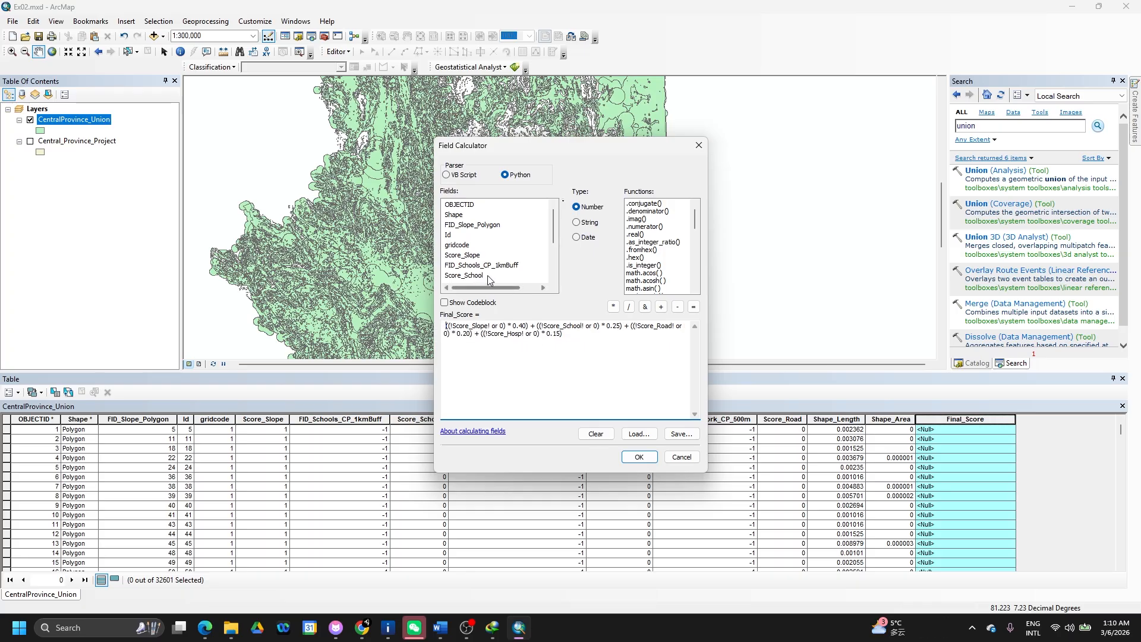
double_click(466, 256)
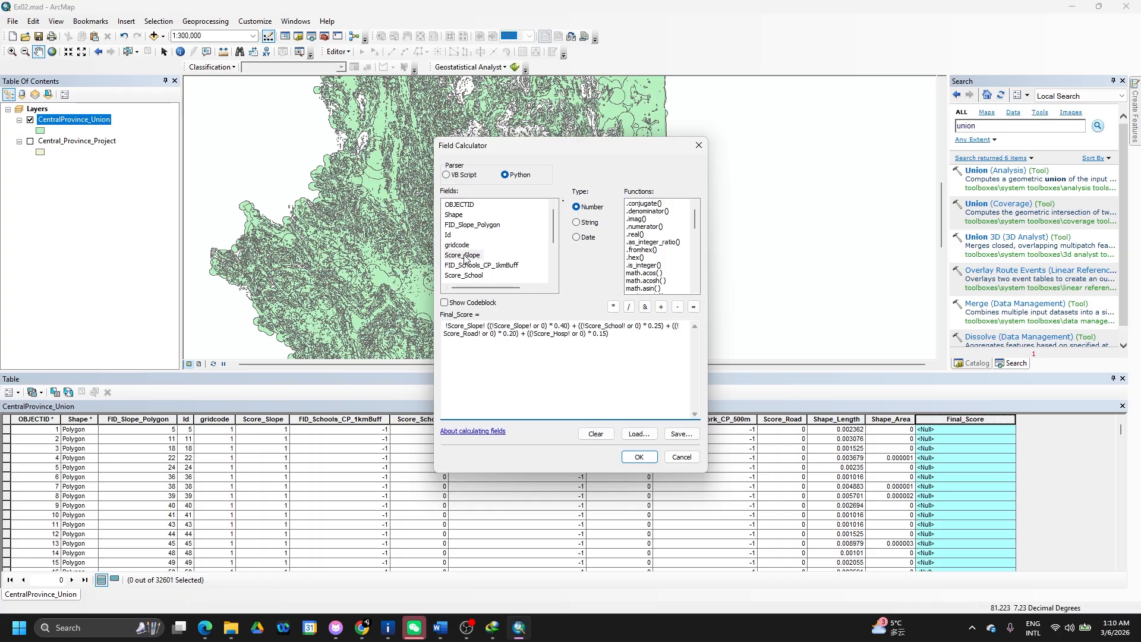
key(BackSpace)
key(BackSpace)
key(BackSpace)
key(BackSpace)
key(BackSpace)
key(BackSpace)
key(BackSpace)
key(BackSpace)
key(BackSpace)
key(BackSpace)
key(BackSpace)
key(BackSpace)
key(BackSpace)
key(BackSpace)
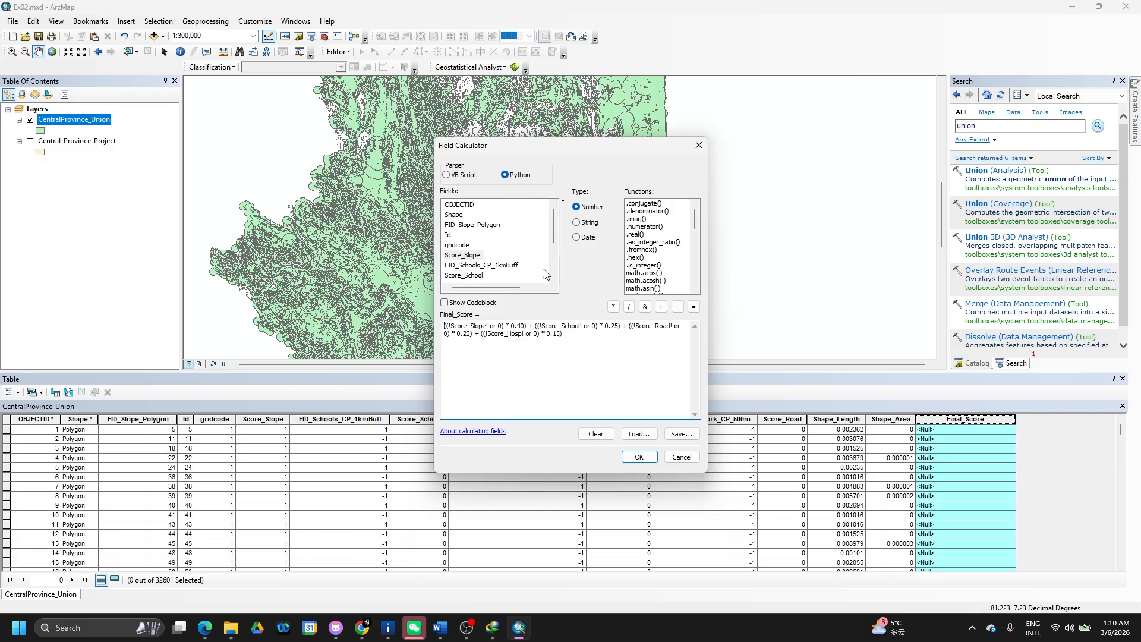
click(639, 458)
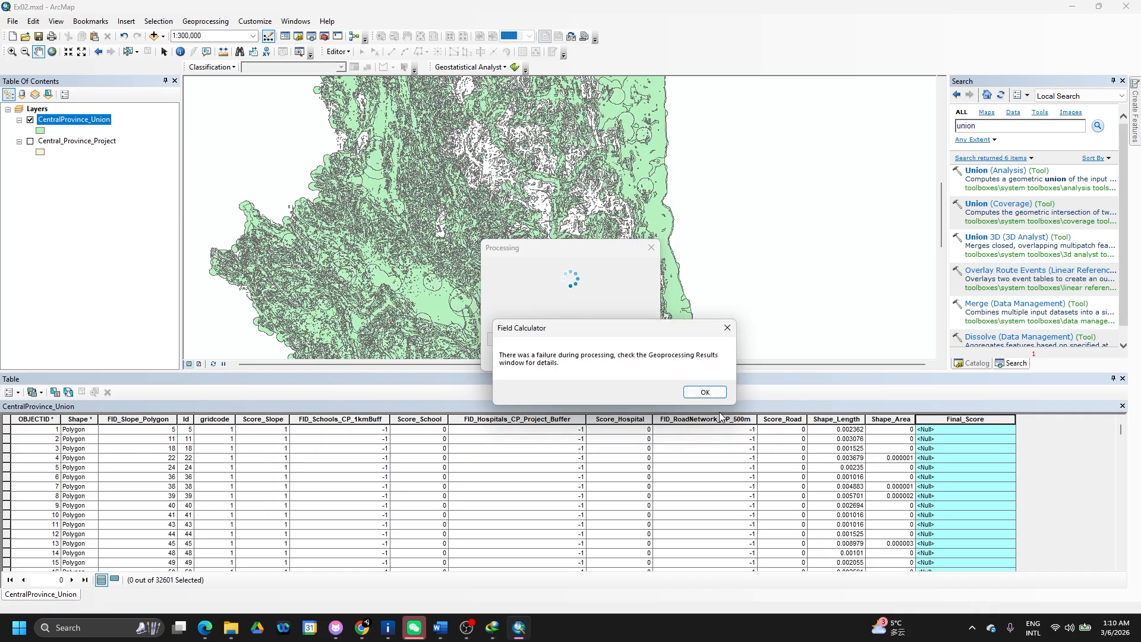
click(704, 393)
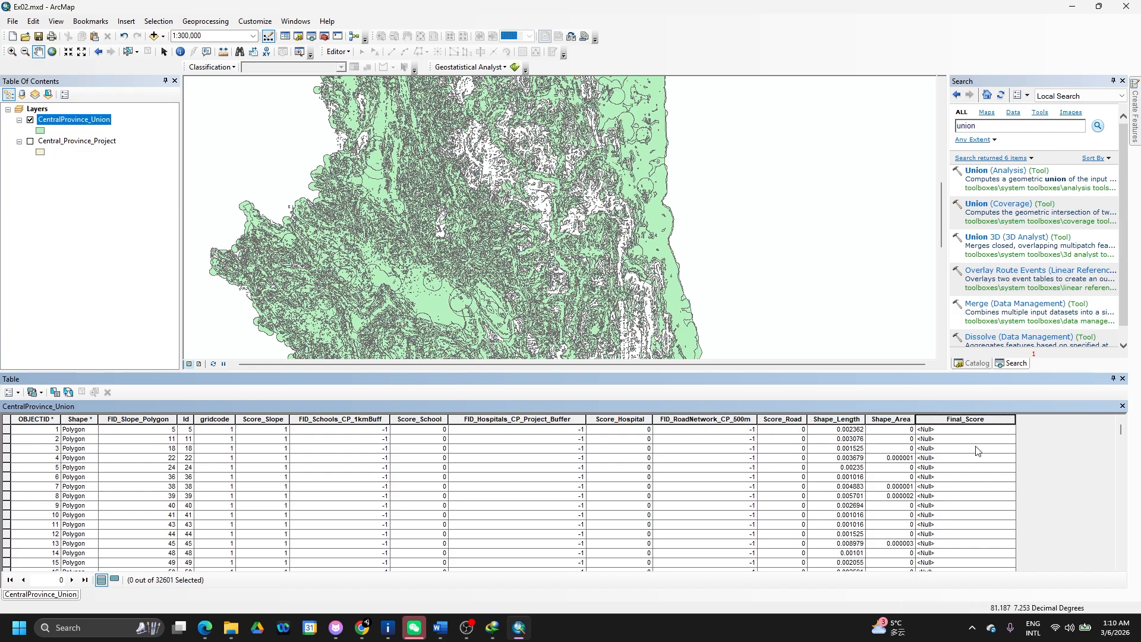
- Reopen Final_Score's Field Calculator and replace the broken slope and school names with Score_Slope and Score_School
click(977, 420)
right_click(976, 420)
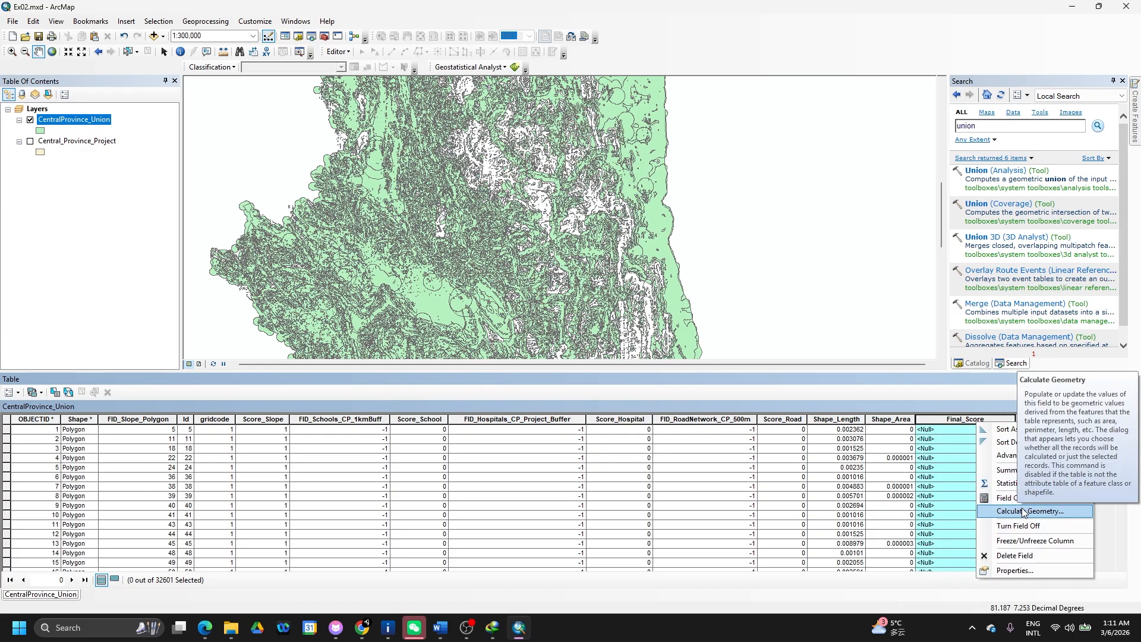
click(1025, 499)
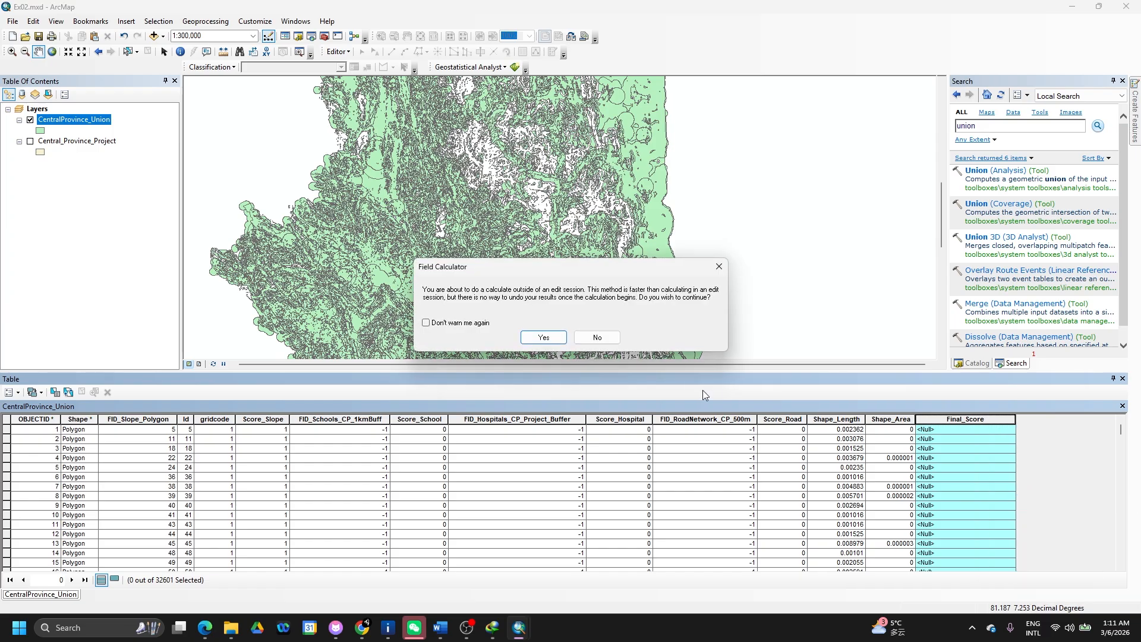
click(553, 339)
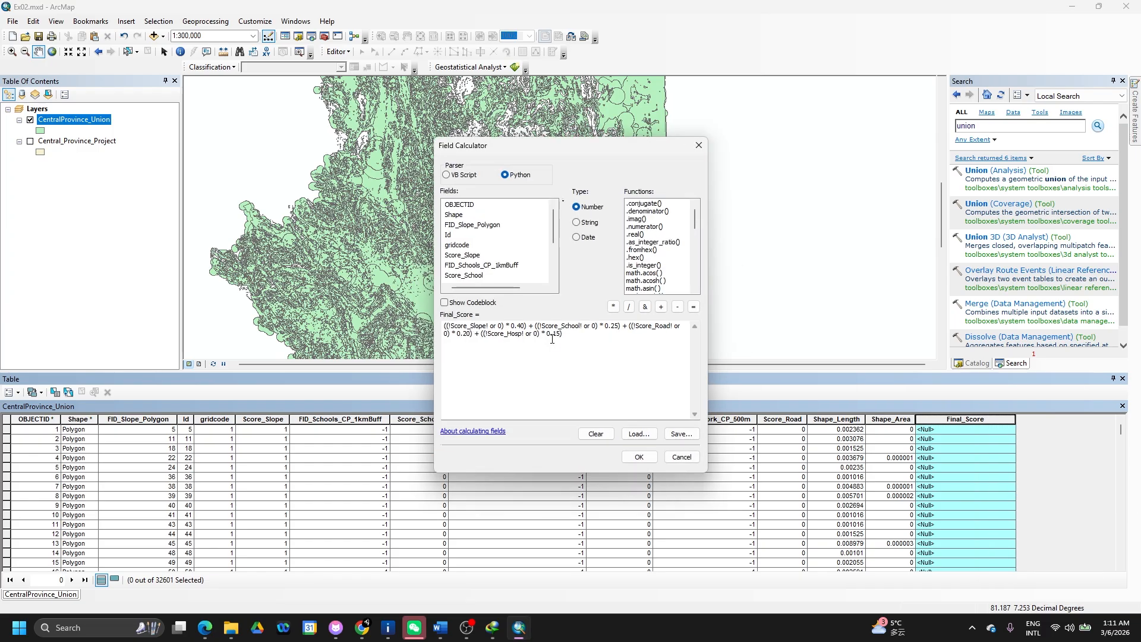
click(489, 326)
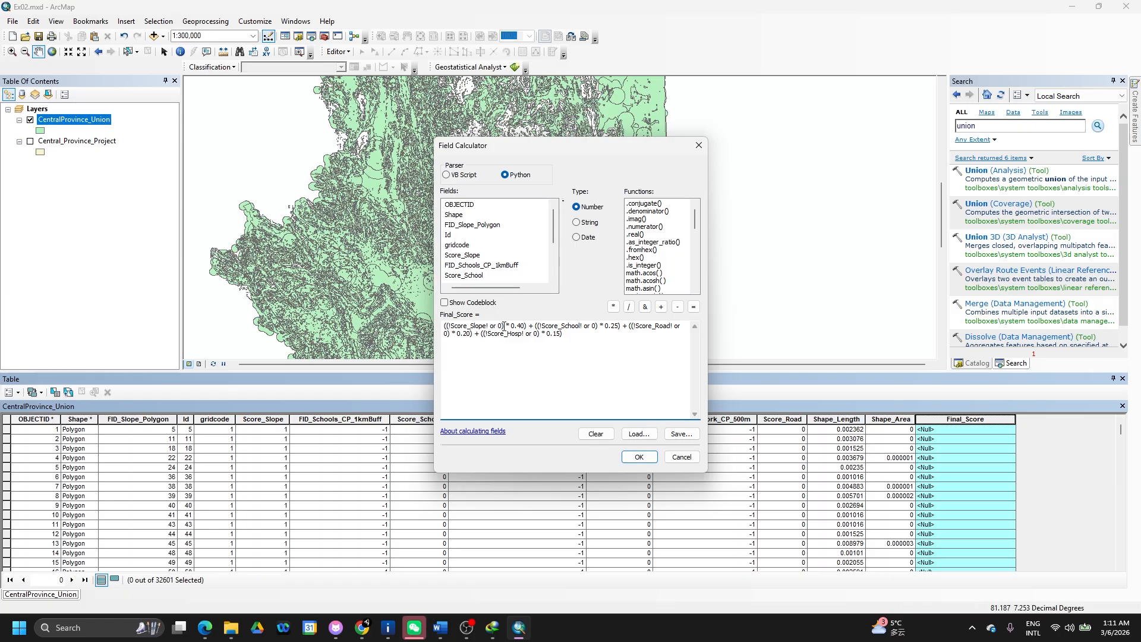
key(BackSpace)
key(BackSpace)
key(BackSpace)
key(BackSpace)
key(BackSpace)
key(BackSpace)
key(BackSpace)
key(BackSpace)
key(BackSpace)
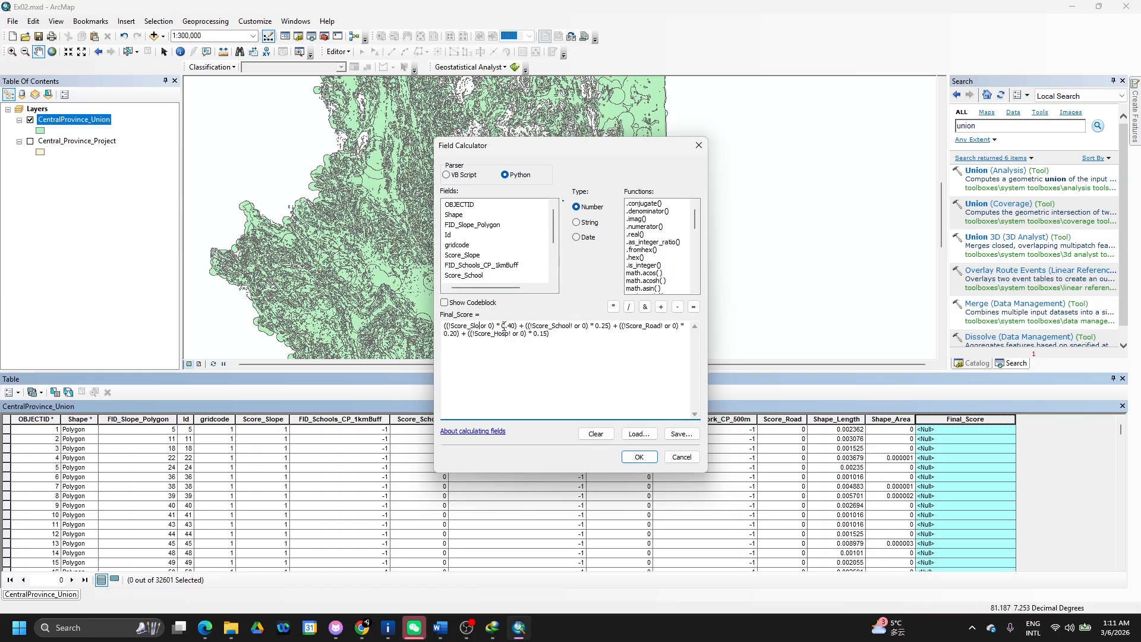
key(BackSpace)
key(BackSpace)
key(BackSpace)
key(BackSpace)
key(BackSpace)
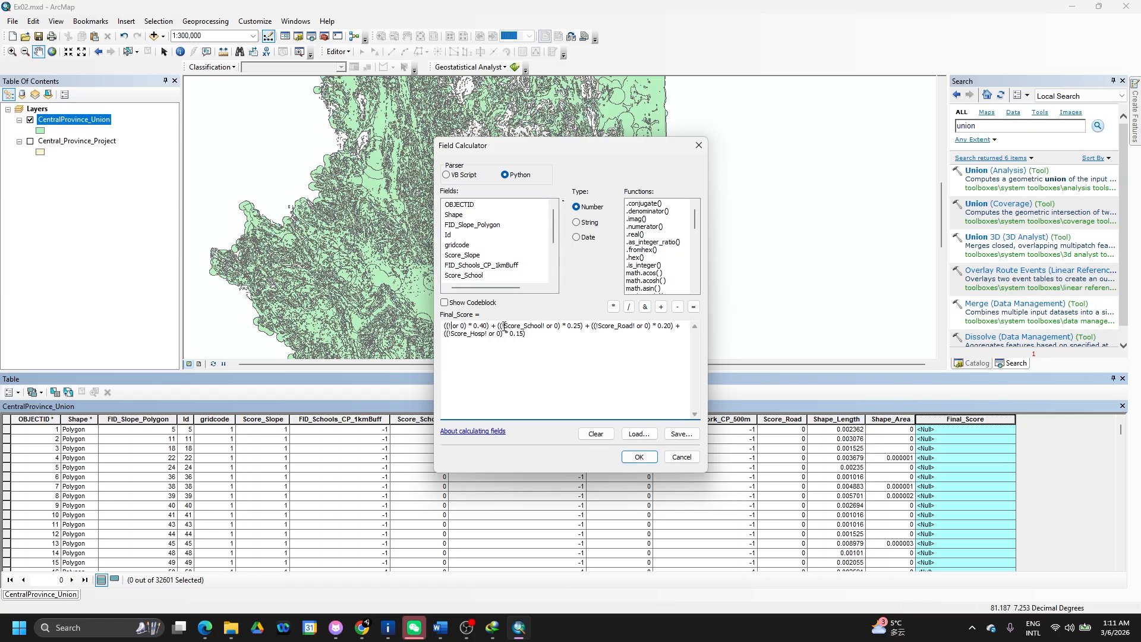
double_click(483, 255)
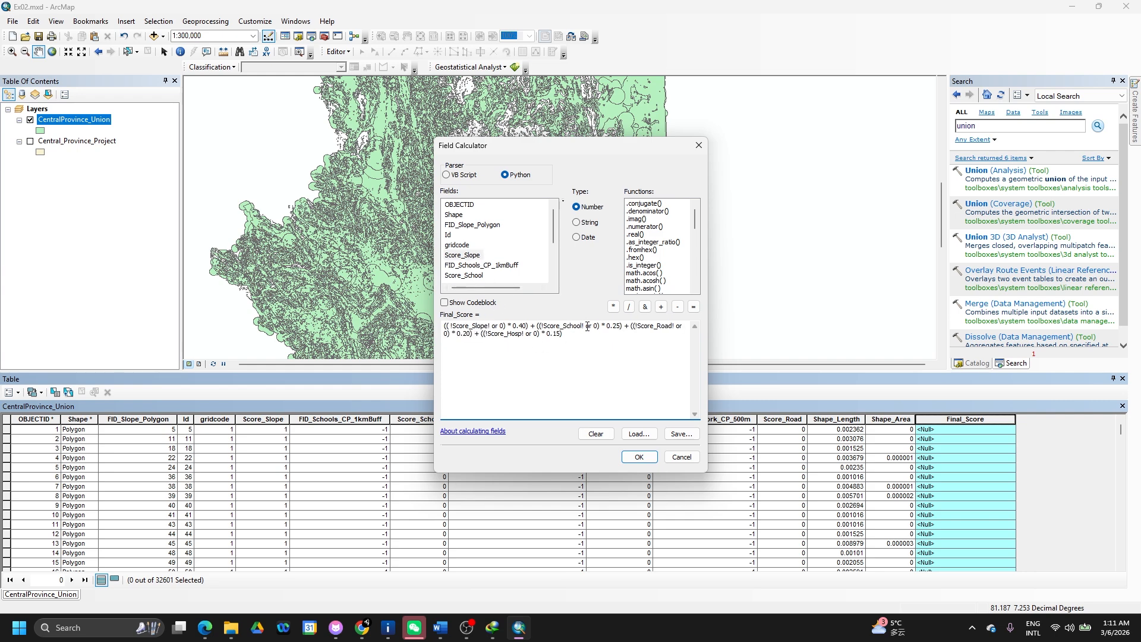
key(BackSpace)
key(BackSpace)
key(BackSpace)
key(BackSpace)
key(BackSpace)
key(BackSpace)
key(BackSpace)
key(BackSpace)
key(BackSpace)
key(BackSpace)
key(BackSpace)
key(BackSpace)
key(BackSpace)
key(BackSpace)
key(BackSpace)
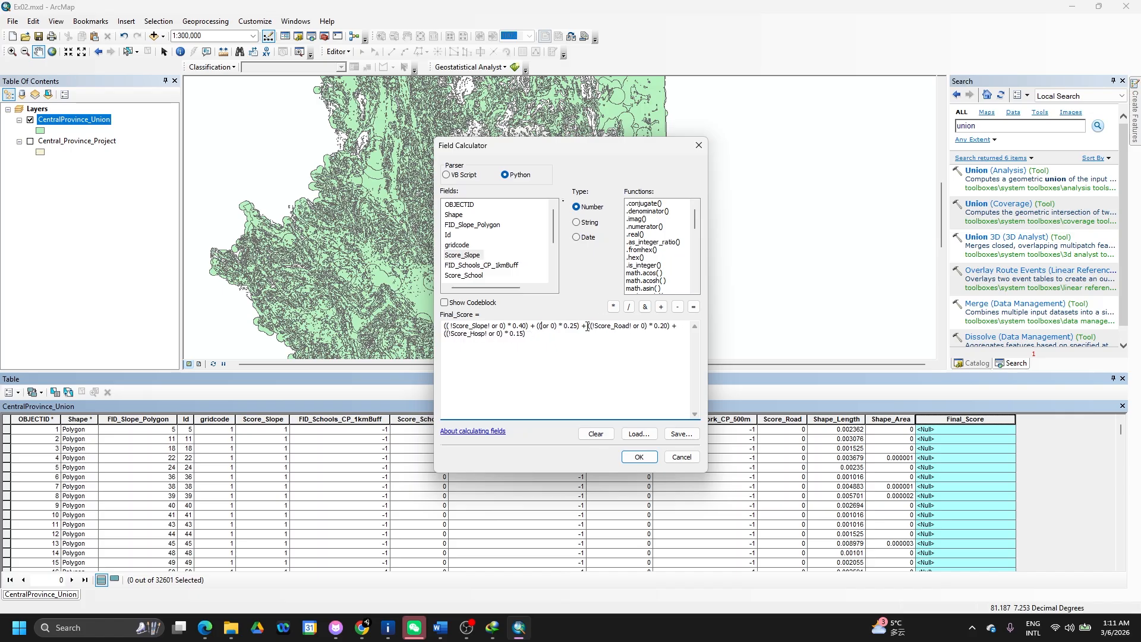
double_click(464, 276)
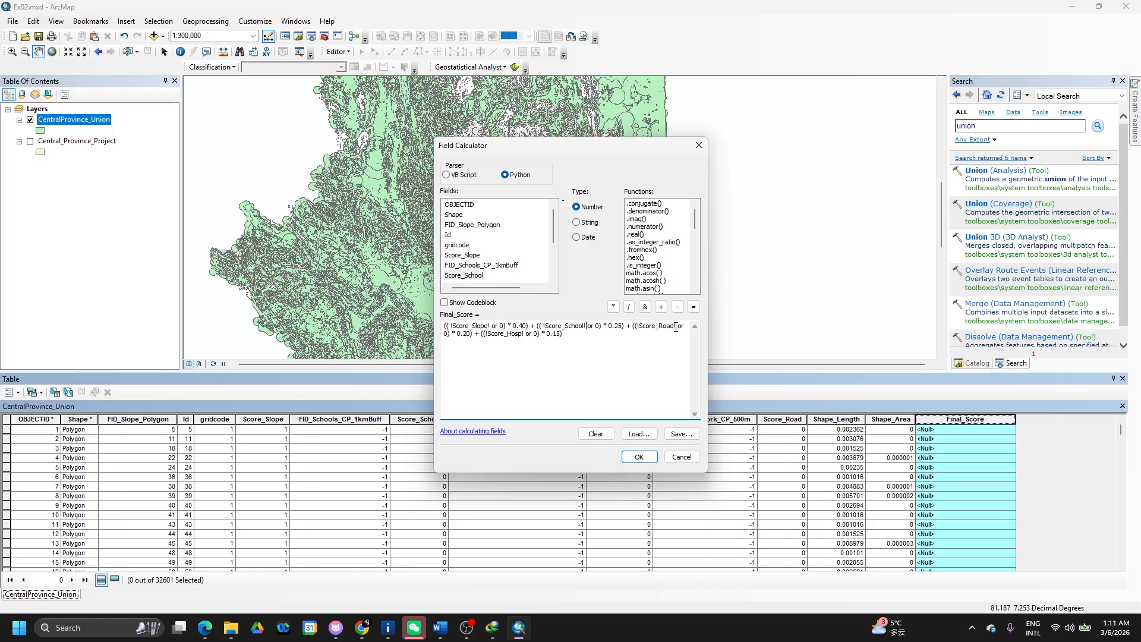
- Replace the misspelled road and truncated hospital names with Score_Road and Score_Hospital
key(BackSpace)
key(BackSpace)
key(BackSpace)
key(BackSpace)
key(BackSpace)
key(BackSpace)
key(BackSpace)
key(BackSpace)
key(BackSpace)
key(BackSpace)
key(BackSpace)
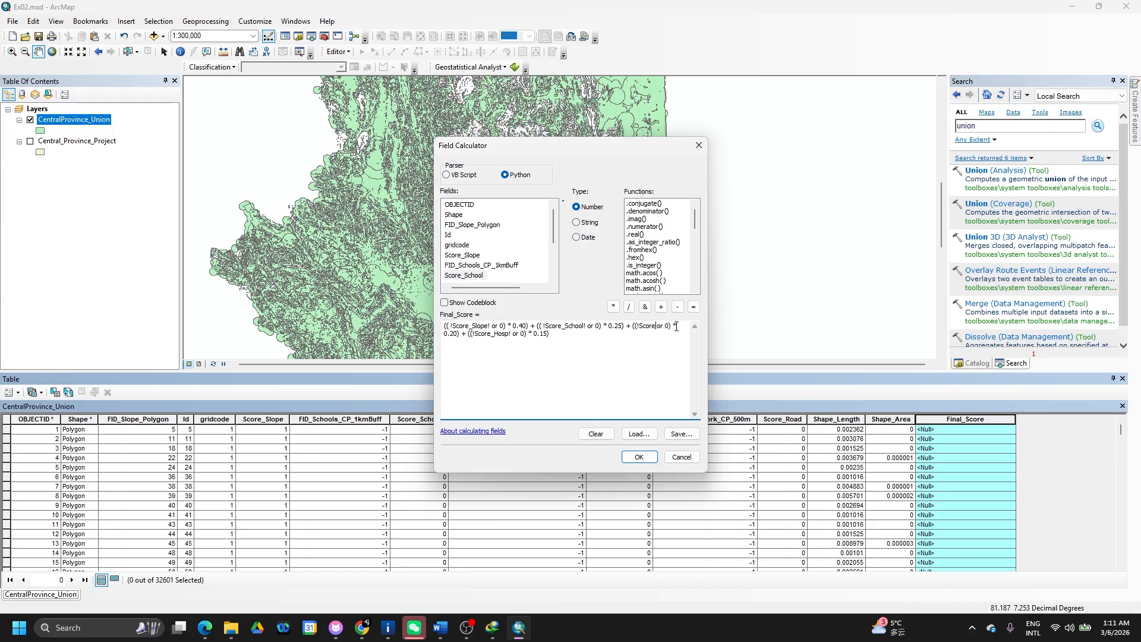
key(BackSpace)
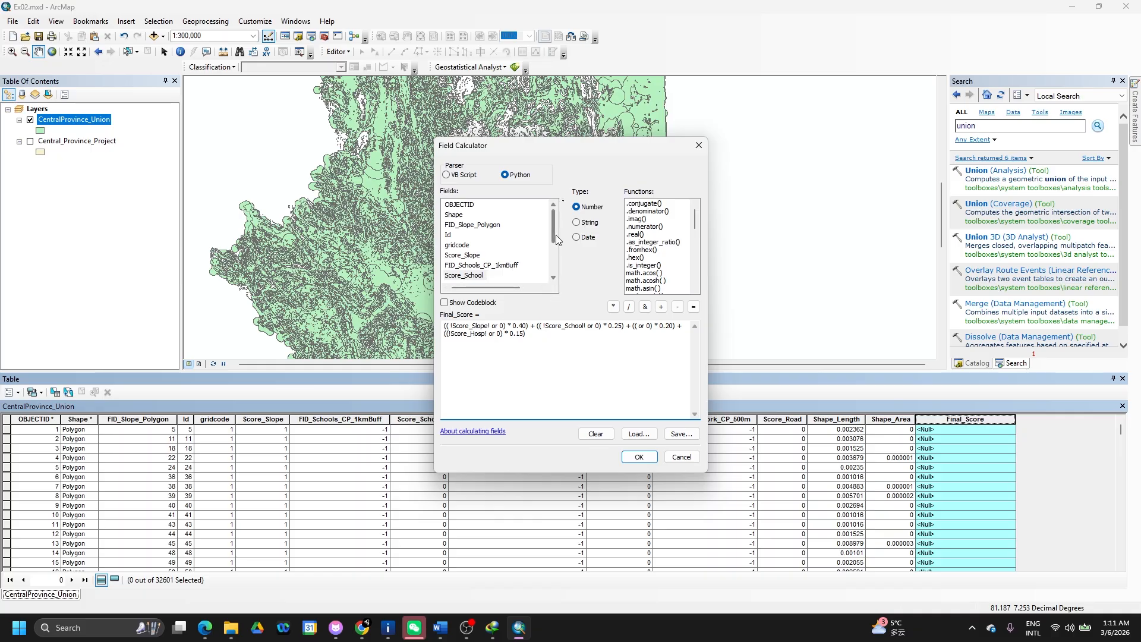
scroll(554, 253, down, 2)
scroll(554, 254, down, 1)
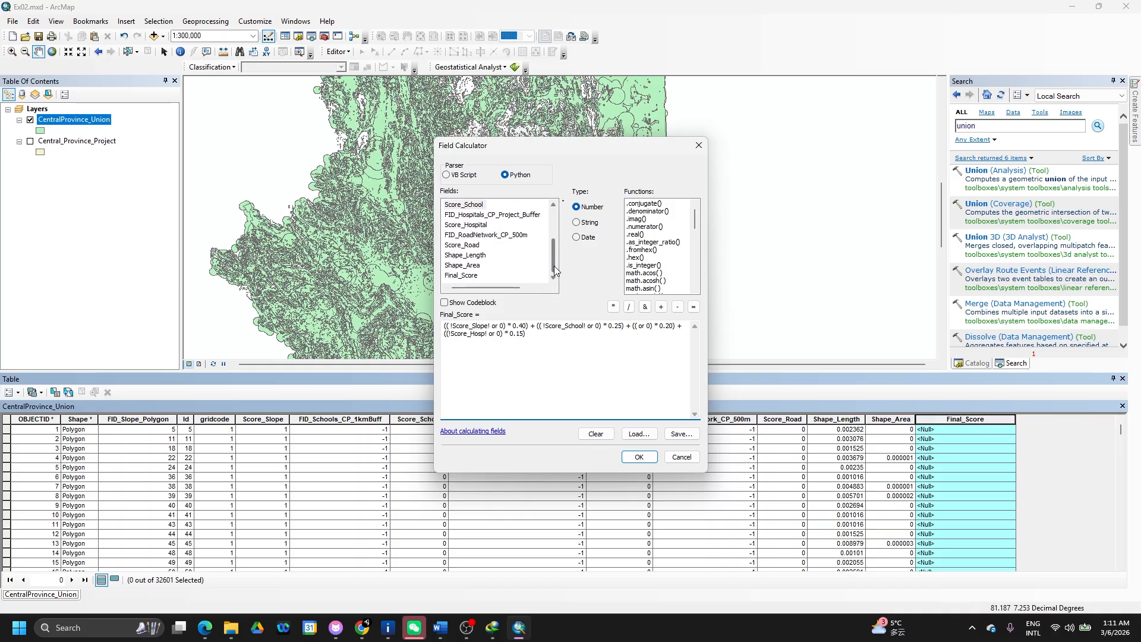
double_click(472, 246)
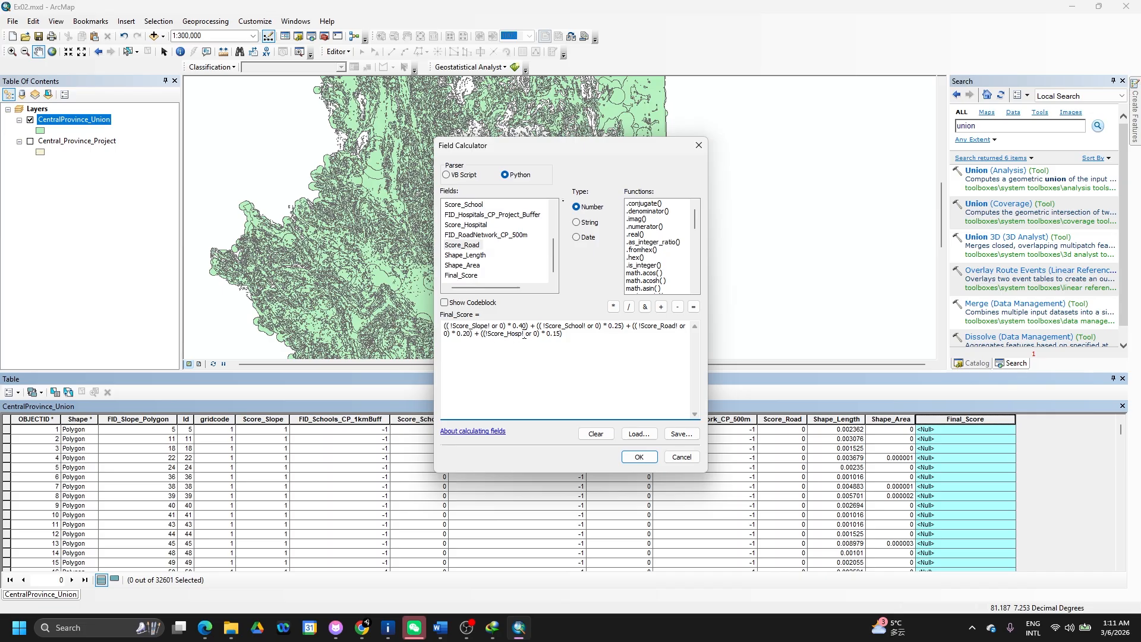
drag(524, 335, 486, 338)
key(BackSpace)
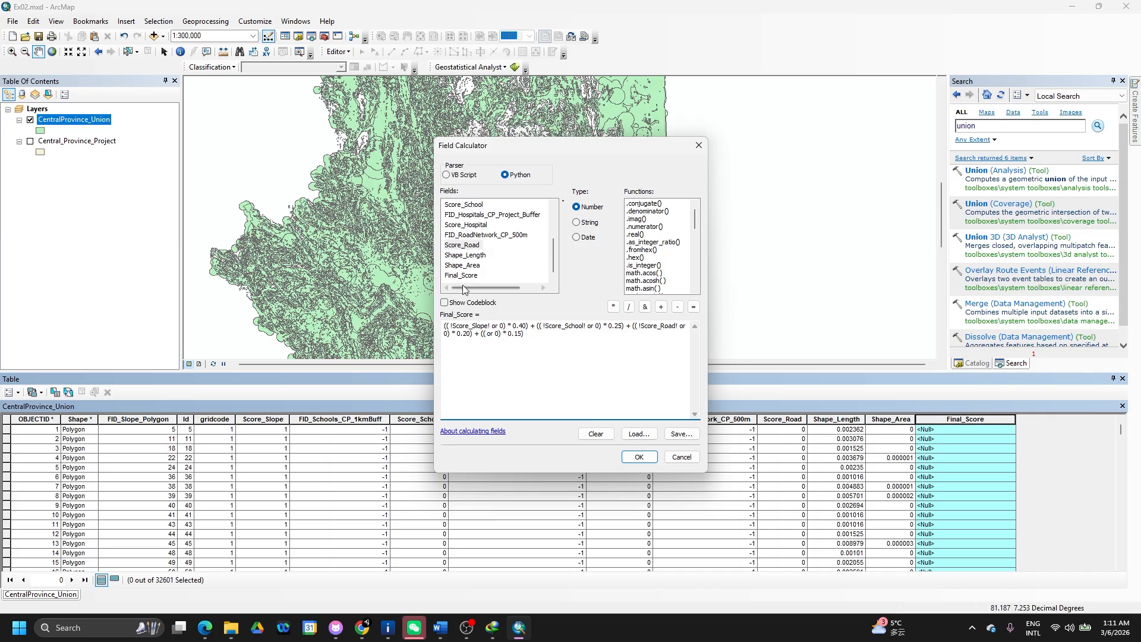
double_click(481, 231)
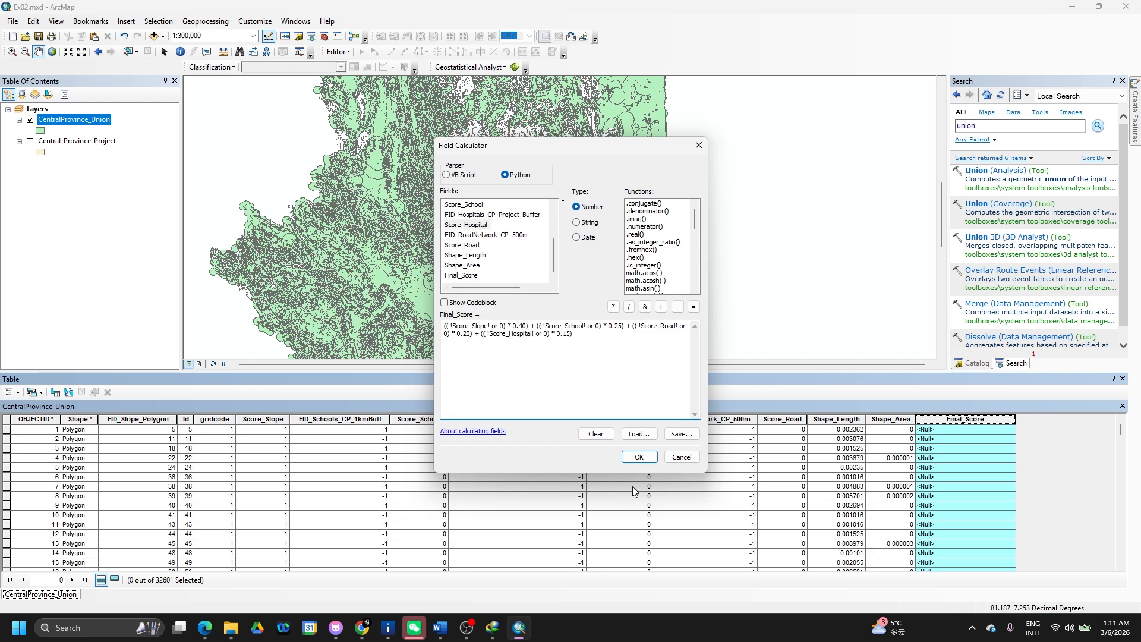
- Save the corrected Final_Score expression as Expression.cal
click(644, 442)
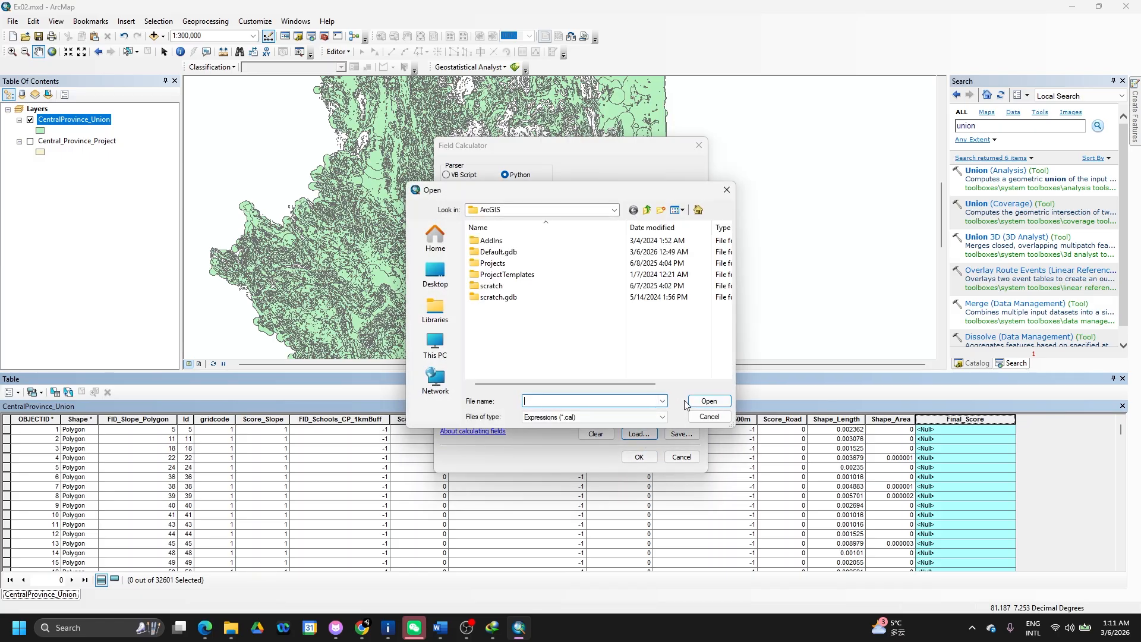
click(703, 413)
click(683, 435)
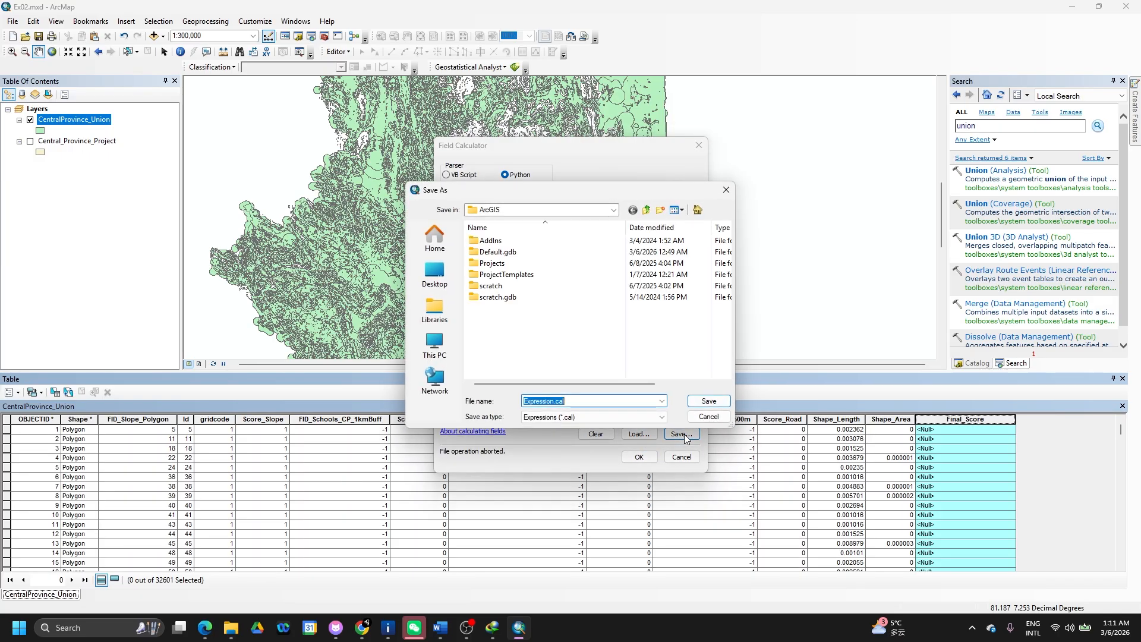
click(707, 401)
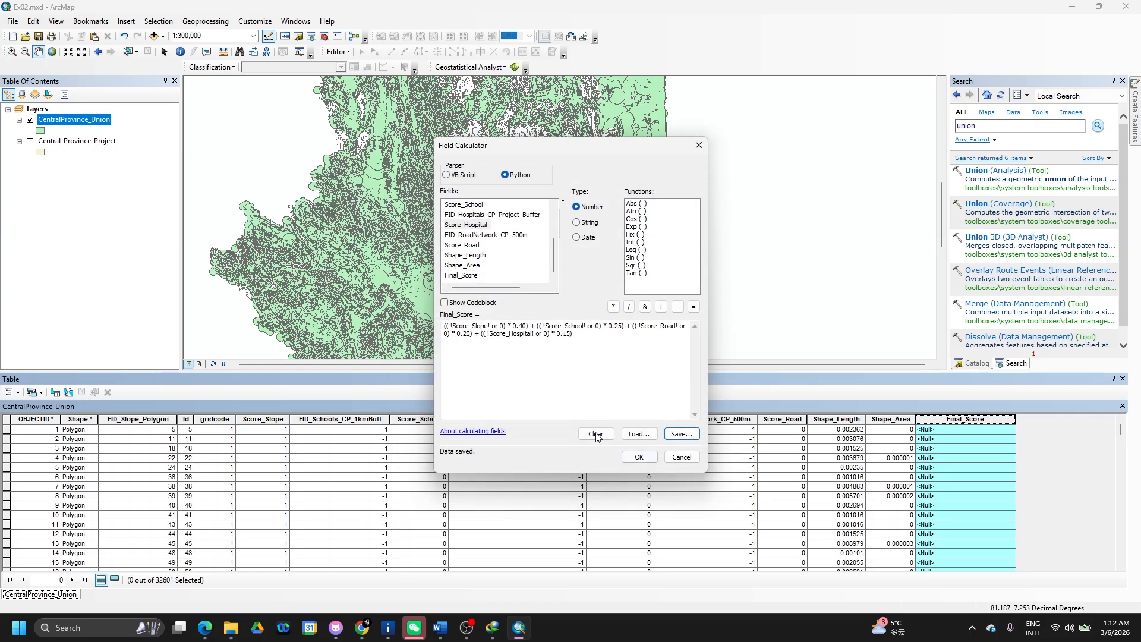
- Run the corrected calculation and dismiss the processing failure report
click(473, 303)
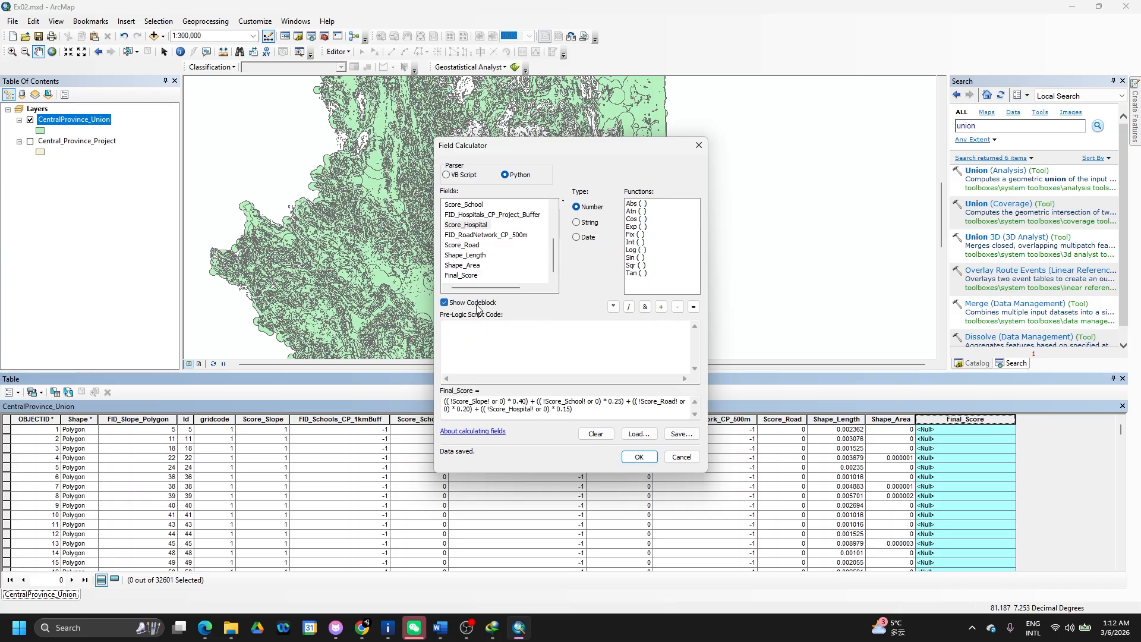
click(474, 303)
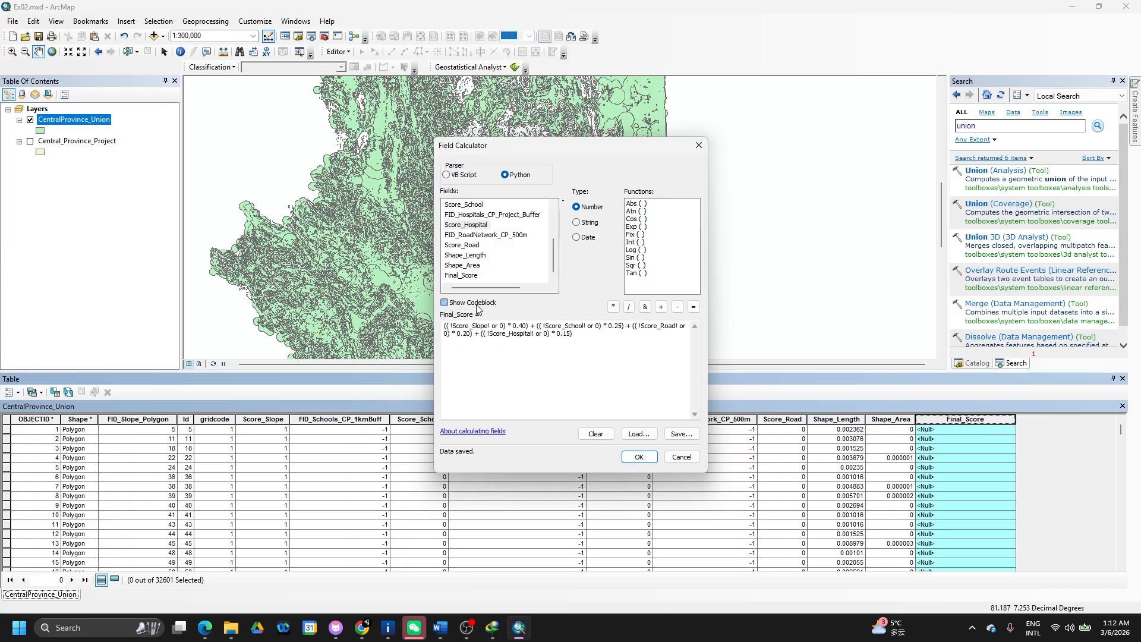
click(630, 450)
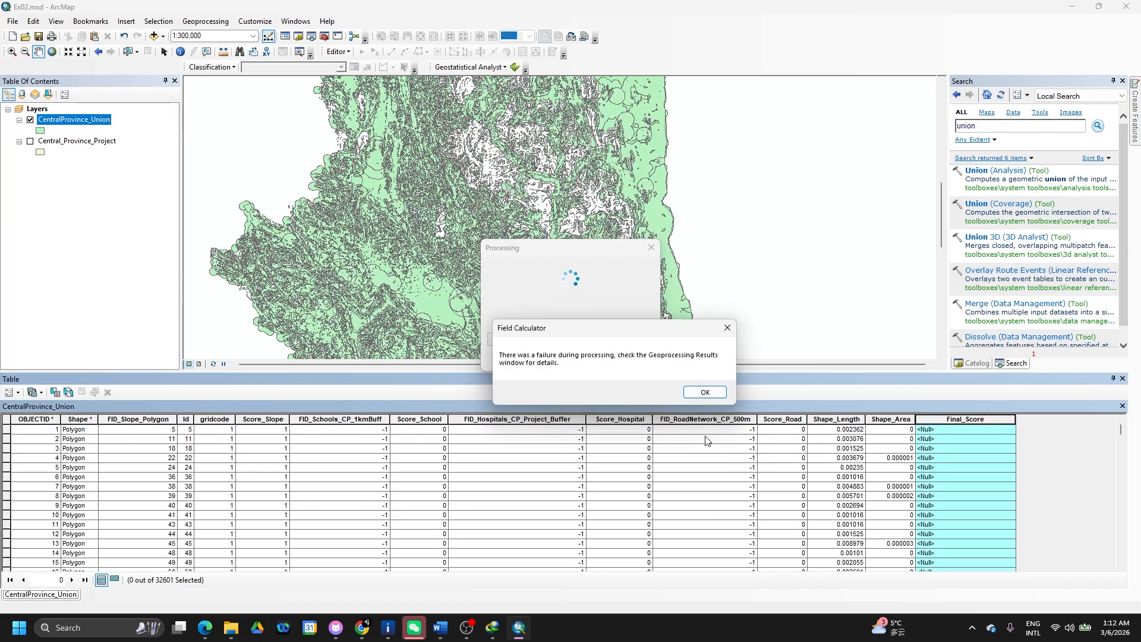
click(720, 398)
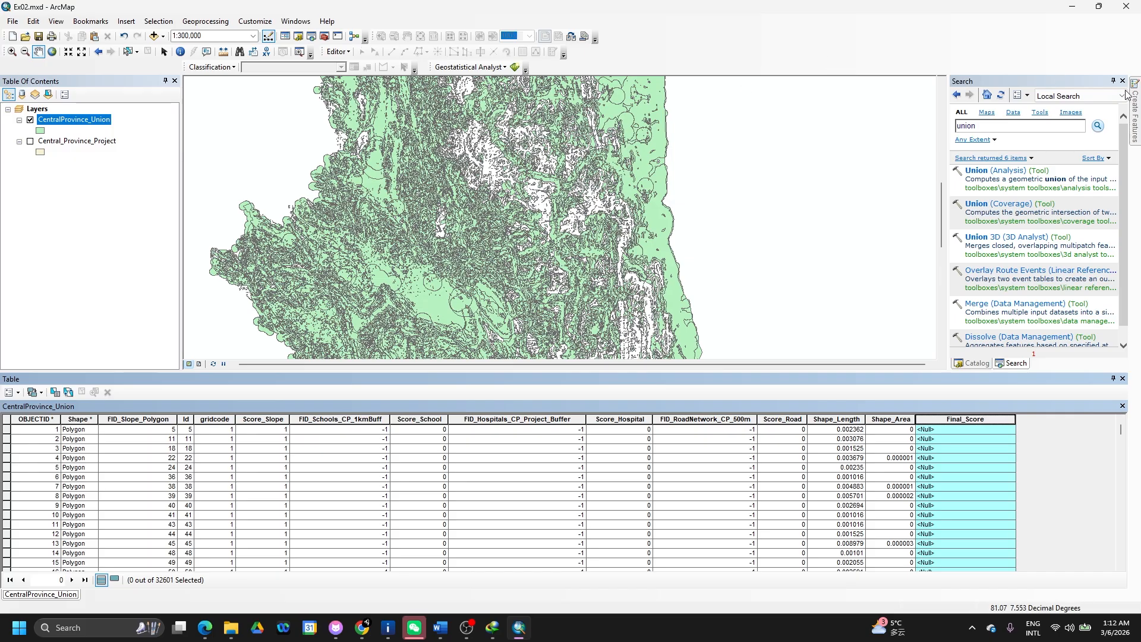
mouse_move(1135, 104)
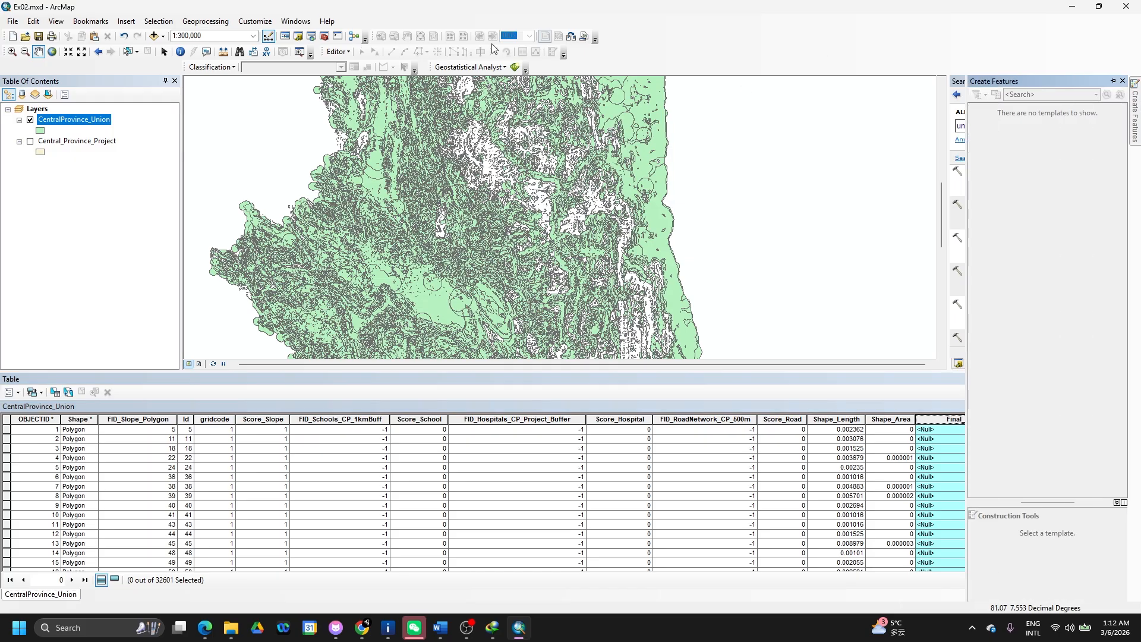
click(295, 22)
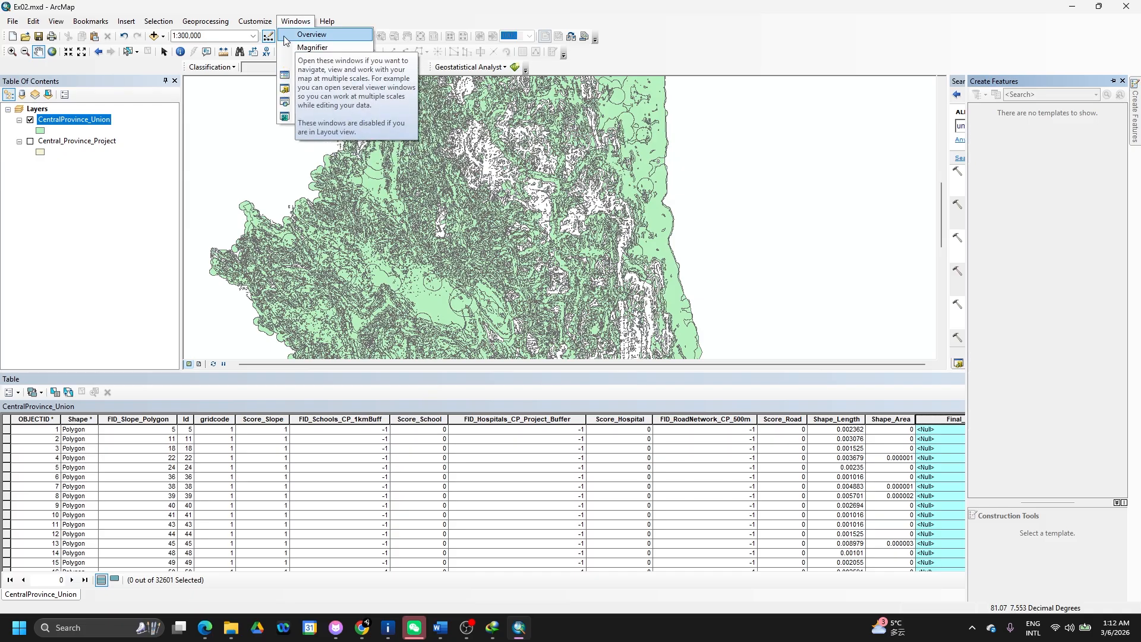
- Close the extra-windows list and customization options and return to the attribute table
click(256, 25)
click(256, 23)
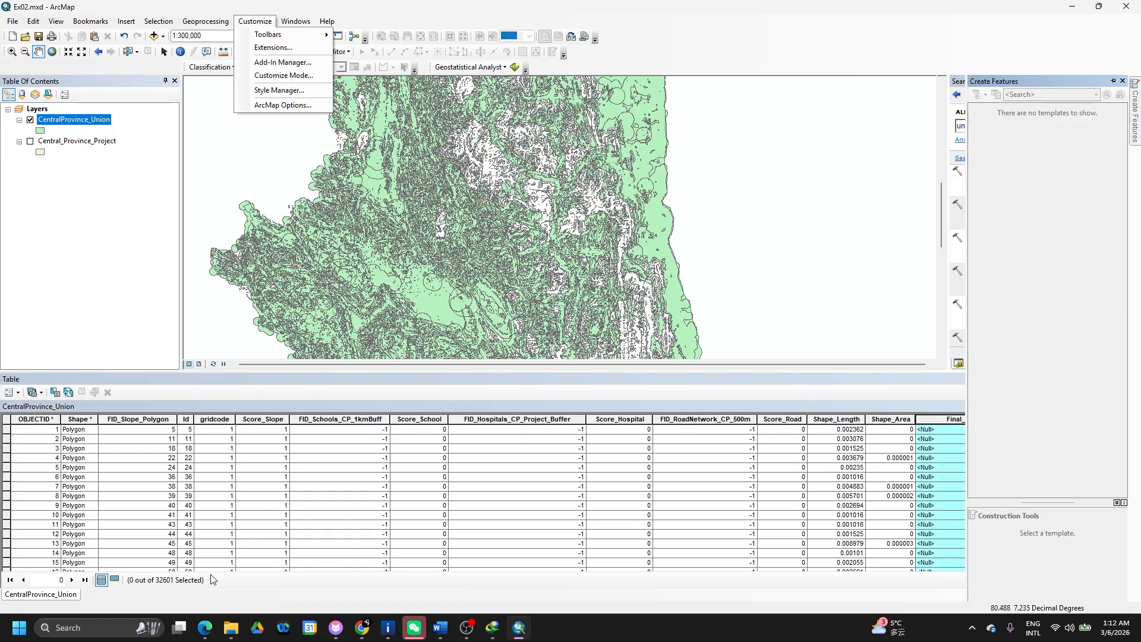
scroll(901, 512, down, 20)
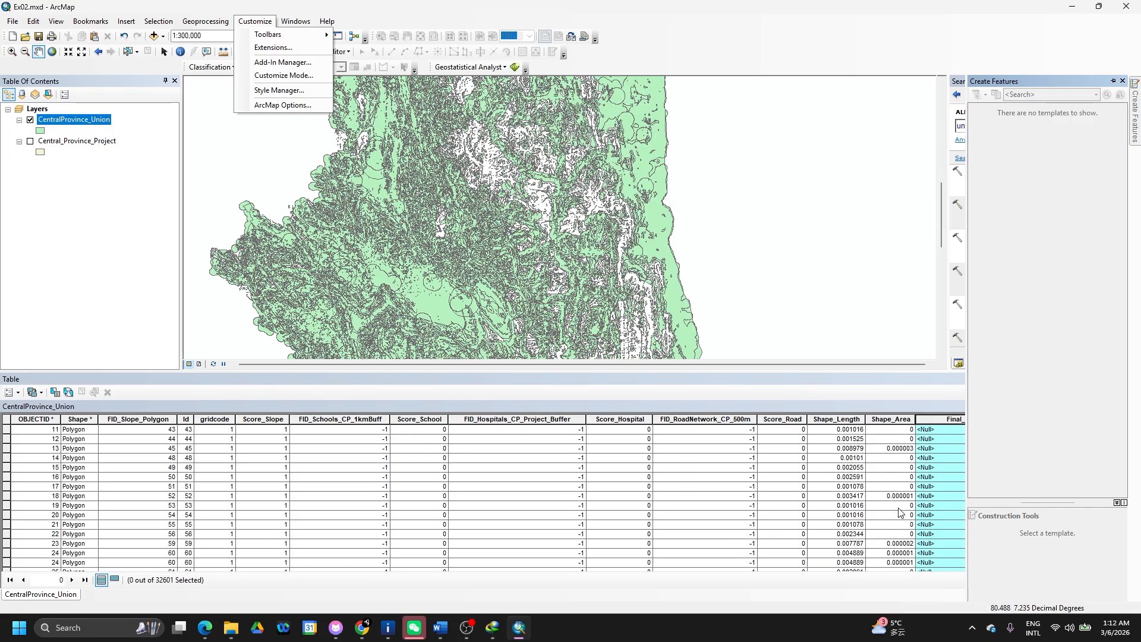
scroll(901, 513, down, 11)
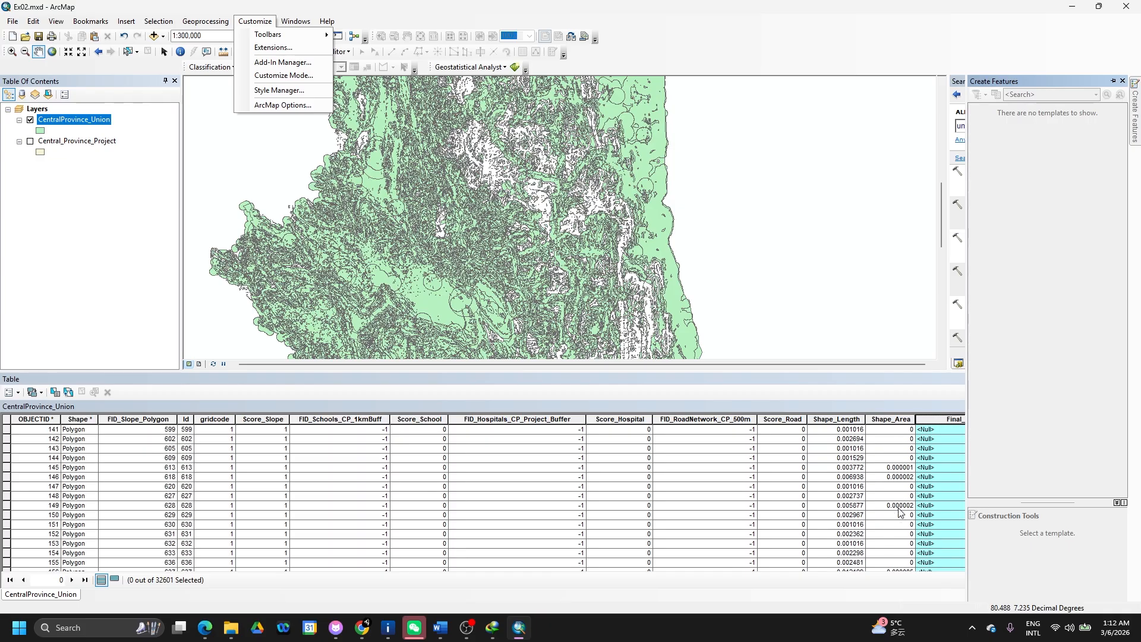
click(890, 379)
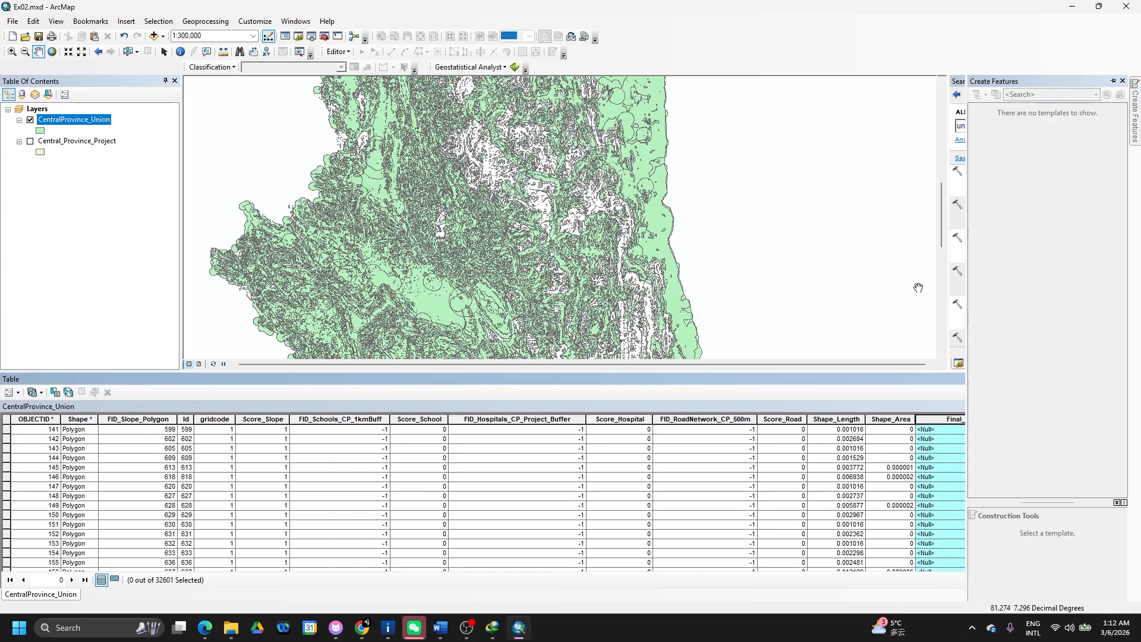
- Recalculate Final_Score with the Python parser, suppressing the edit-session warning; values like 0.4 appear
right_click(953, 418)
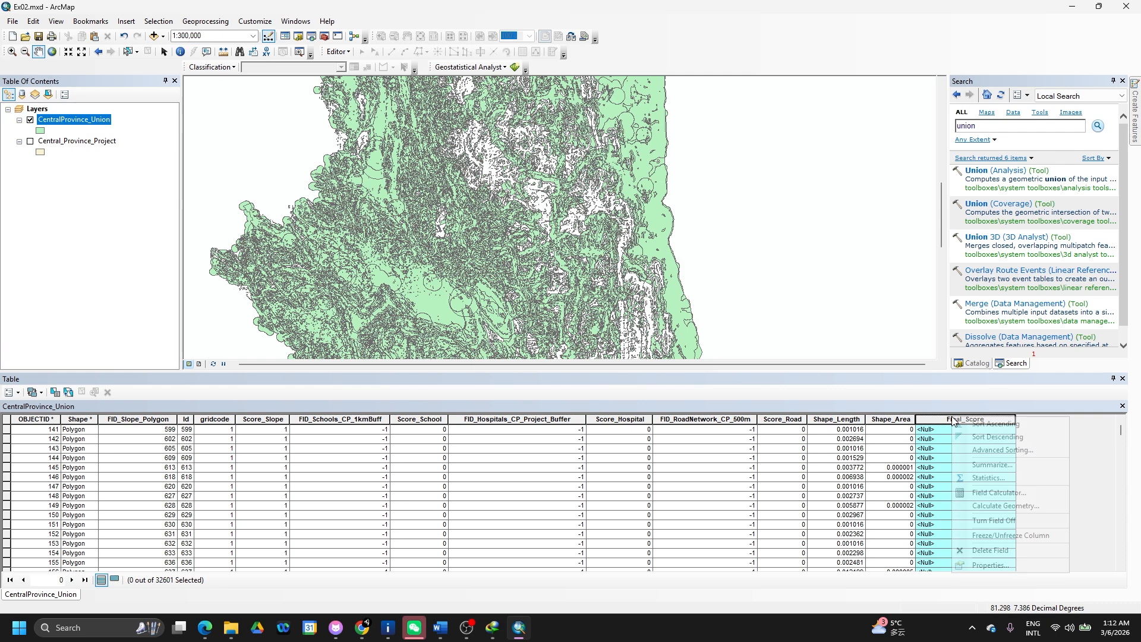
click(989, 494)
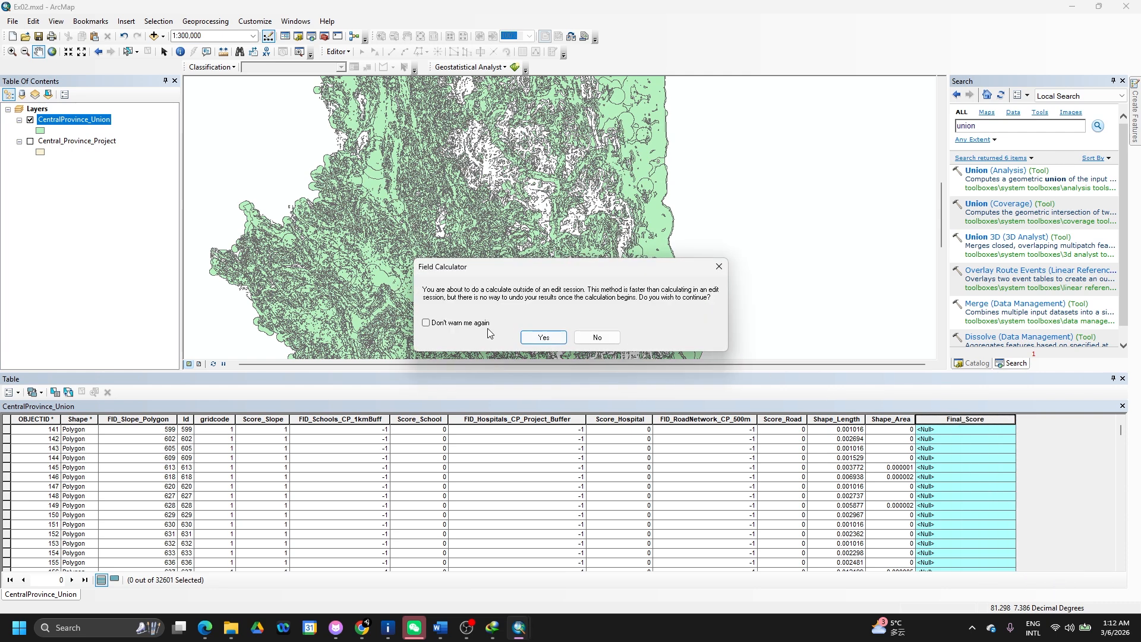
click(470, 327)
click(538, 338)
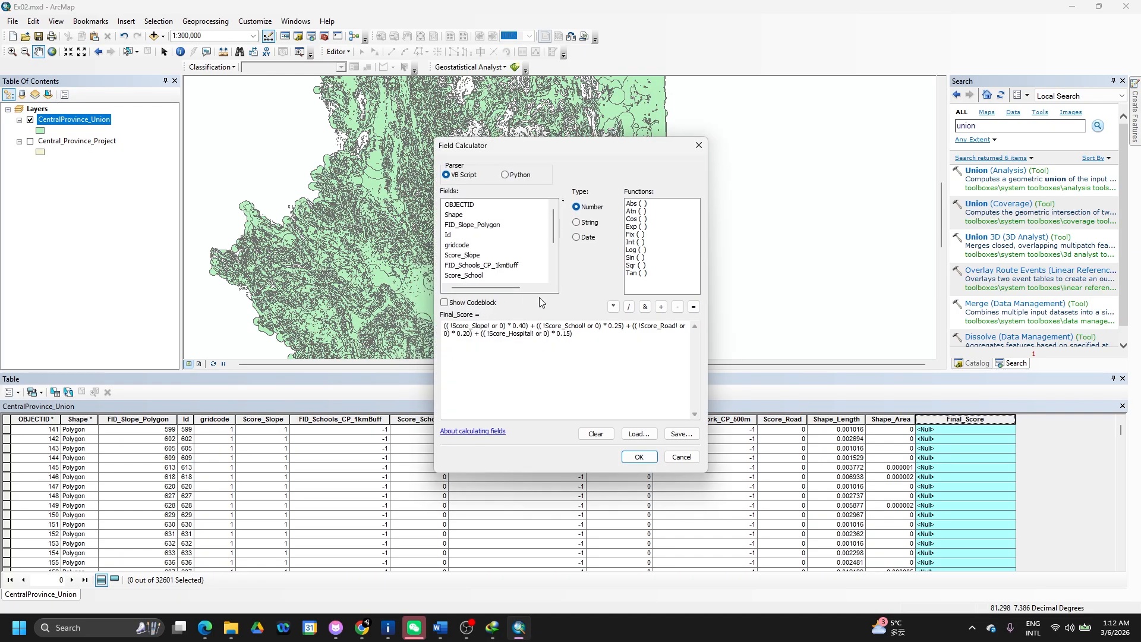
click(505, 174)
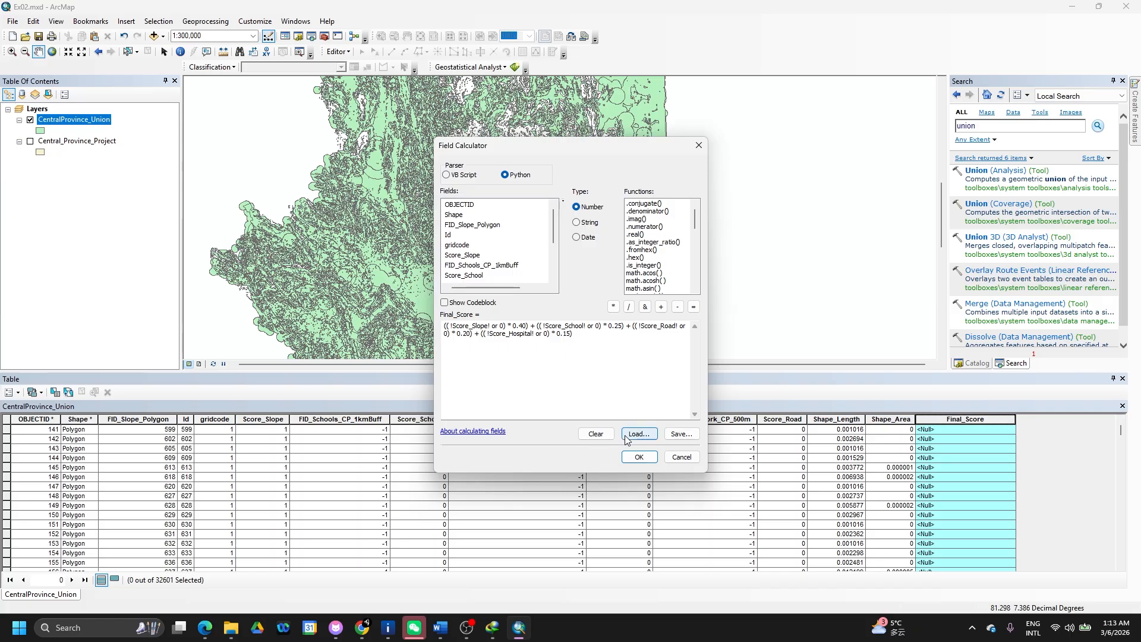
click(635, 458)
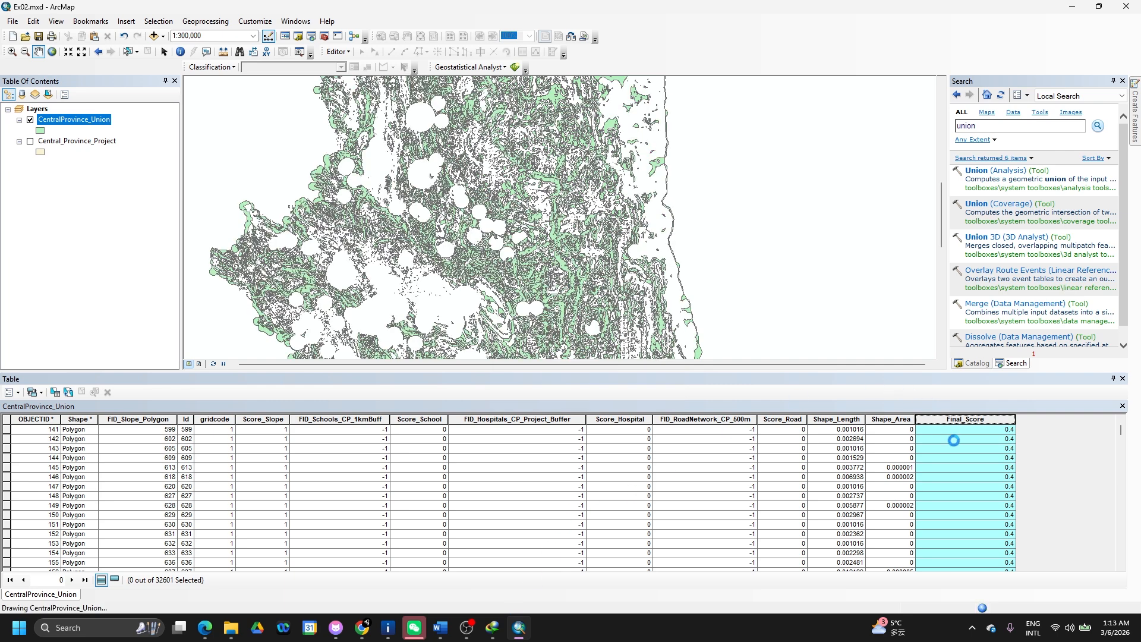
- Select the record with OBJECTID 32147 in the table and zoom the map to its polygon
click(957, 418)
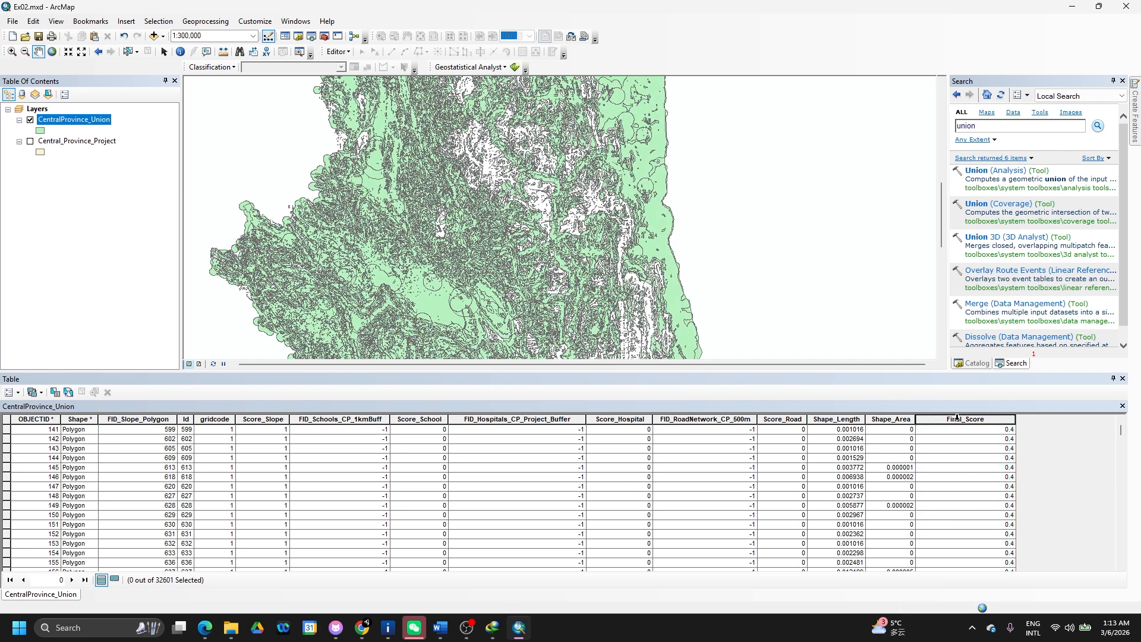
click(957, 418)
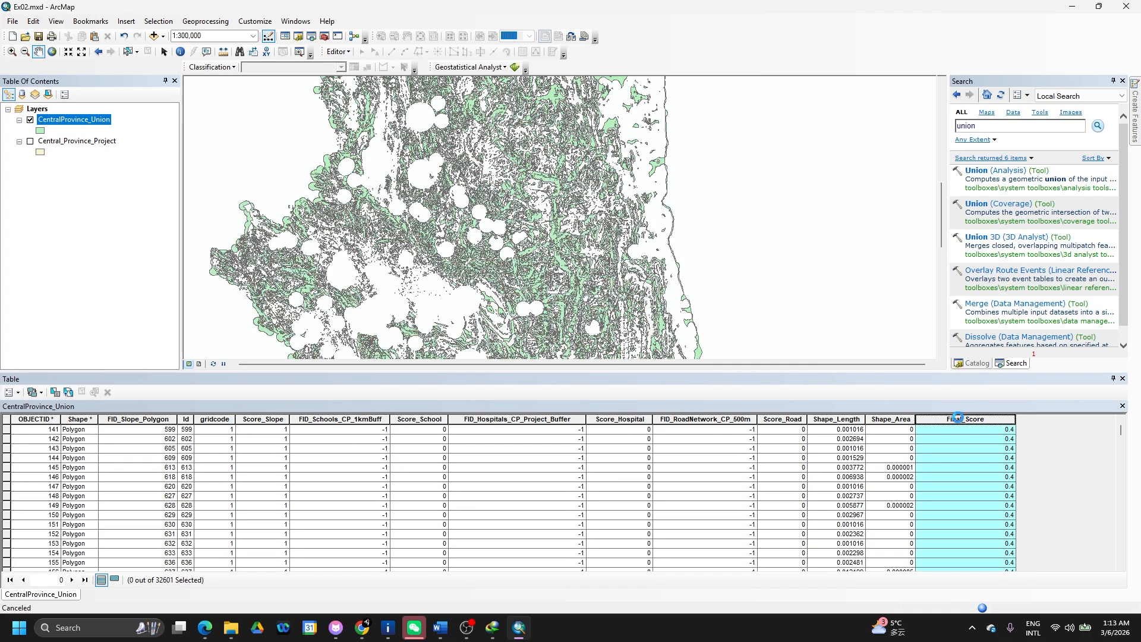
click(957, 418)
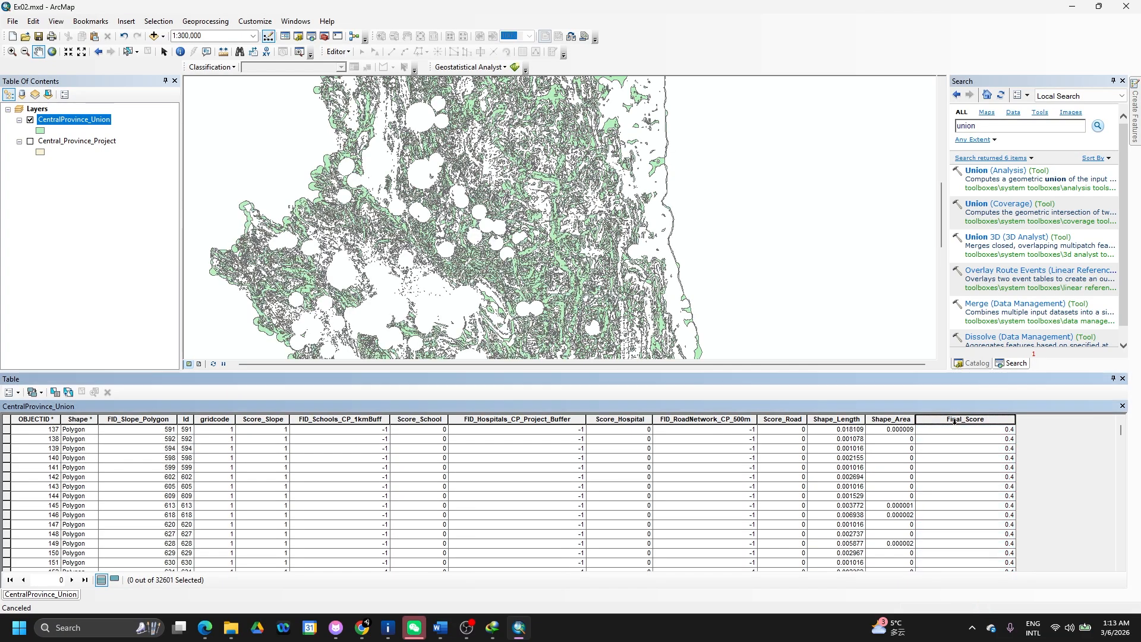
click(962, 416)
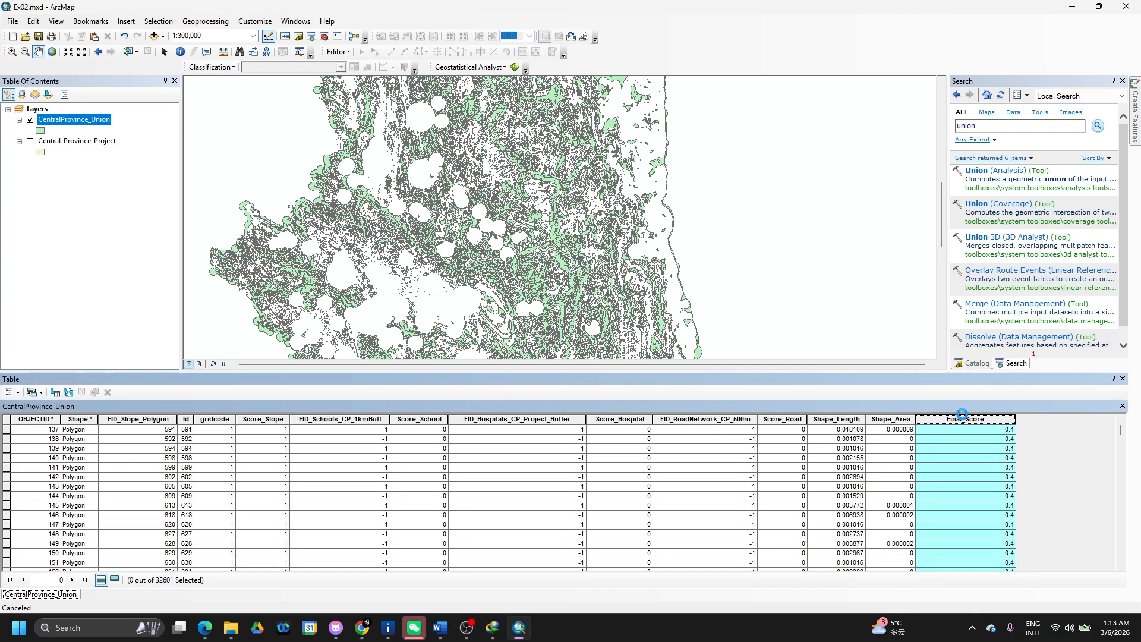
scroll(953, 466, down, 1)
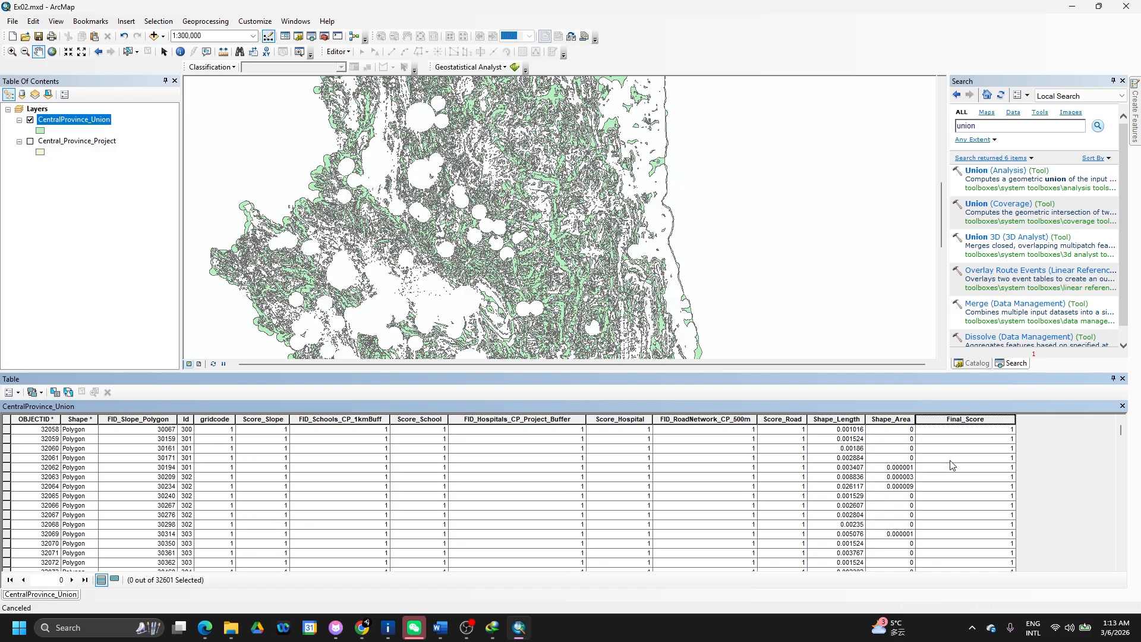
scroll(953, 466, down, 17)
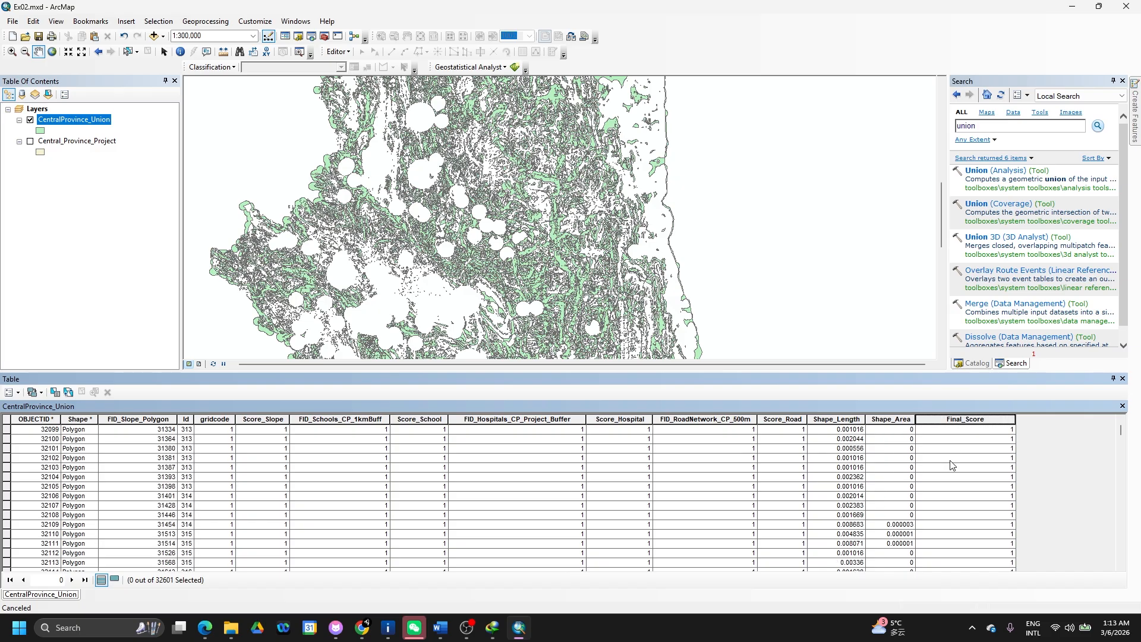
scroll(953, 465, down, 12)
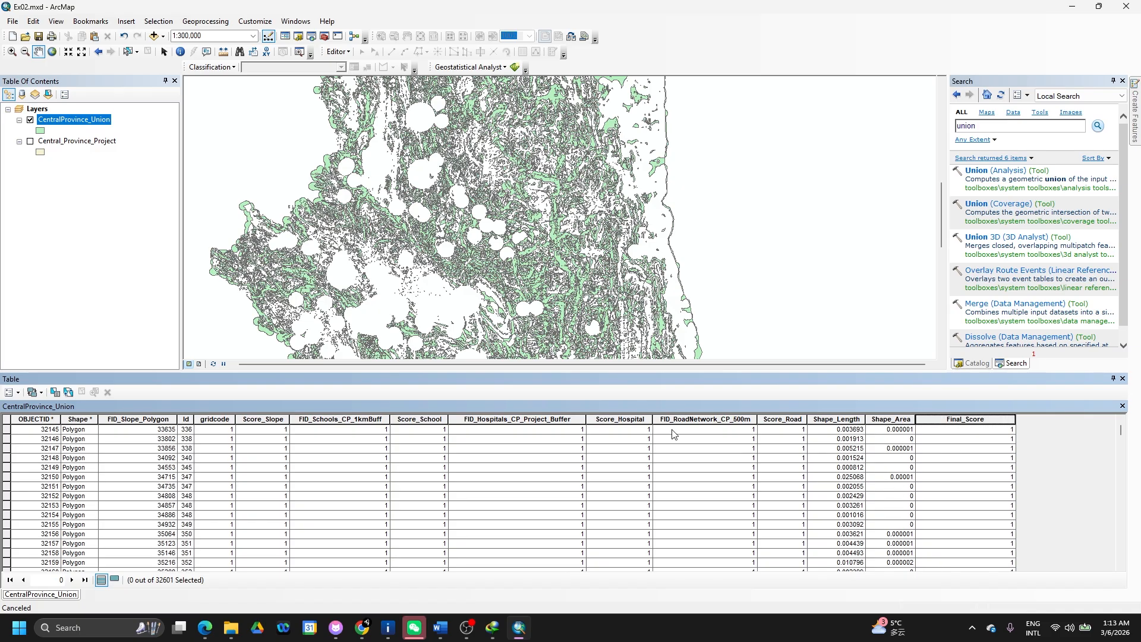
click(6, 449)
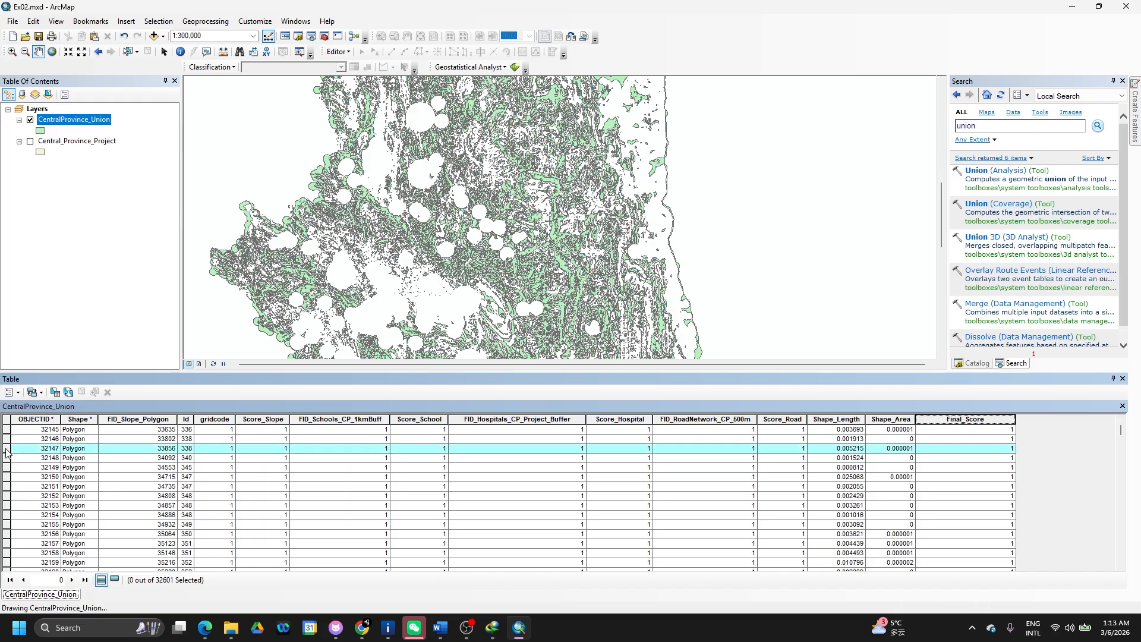
double_click(6, 449)
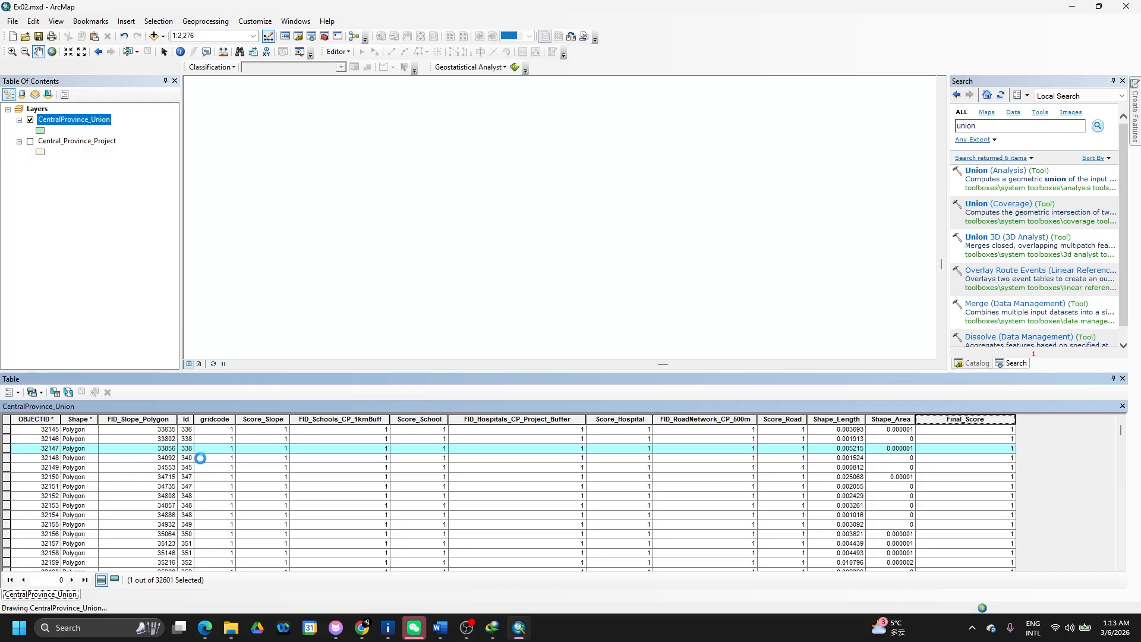
- Zoom the map back out to the full CentralProvince_Union layer extent
right_click(255, 446)
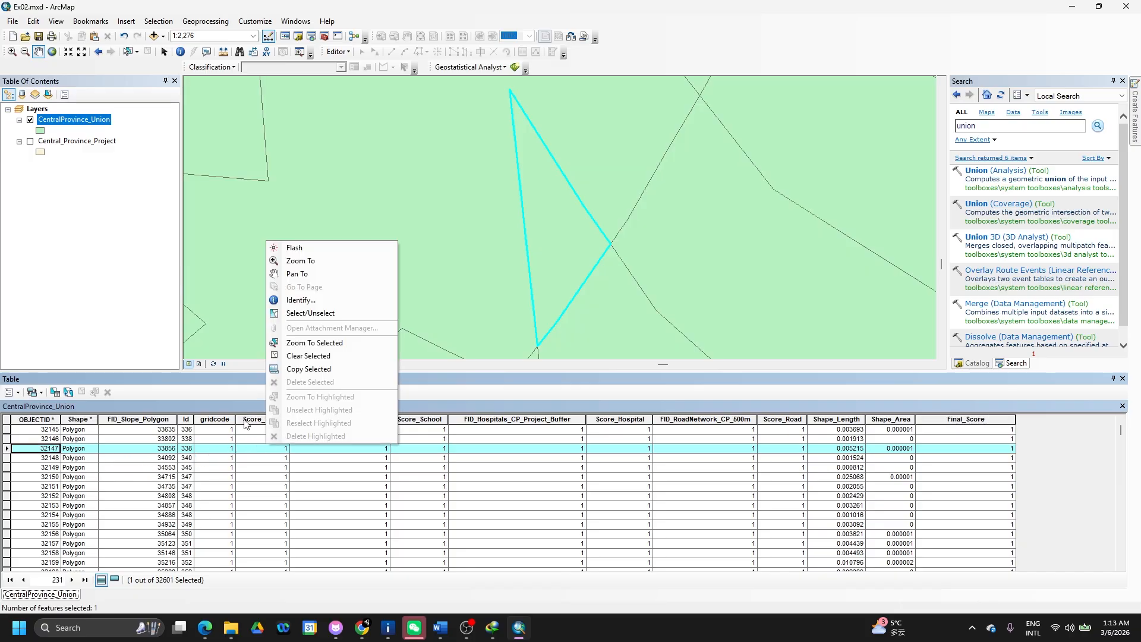
click(257, 449)
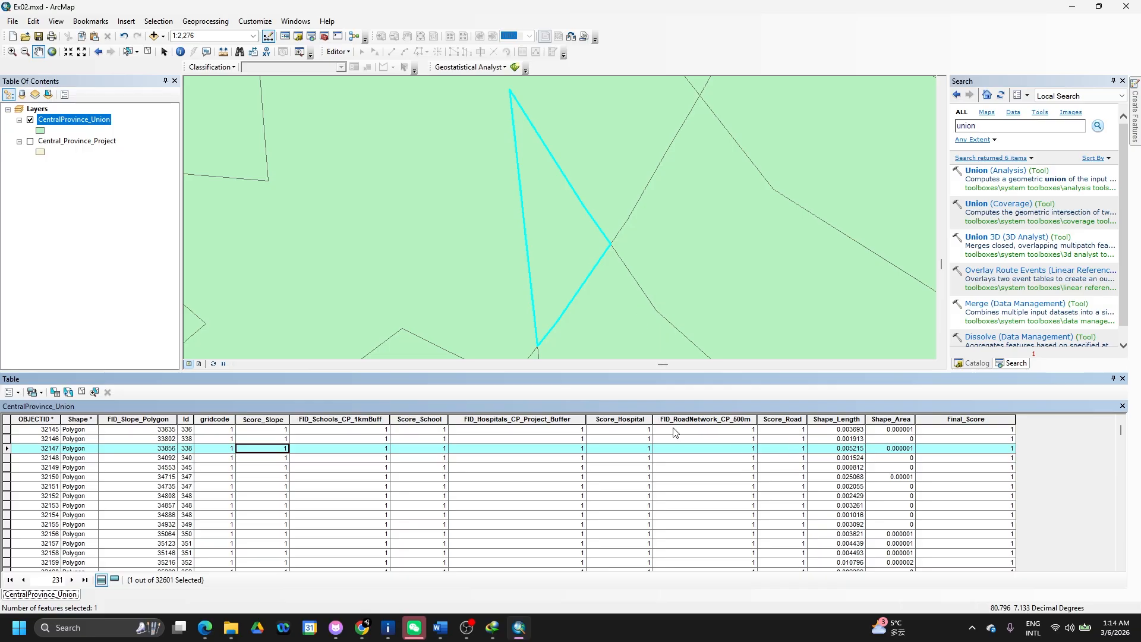
right_click(86, 123)
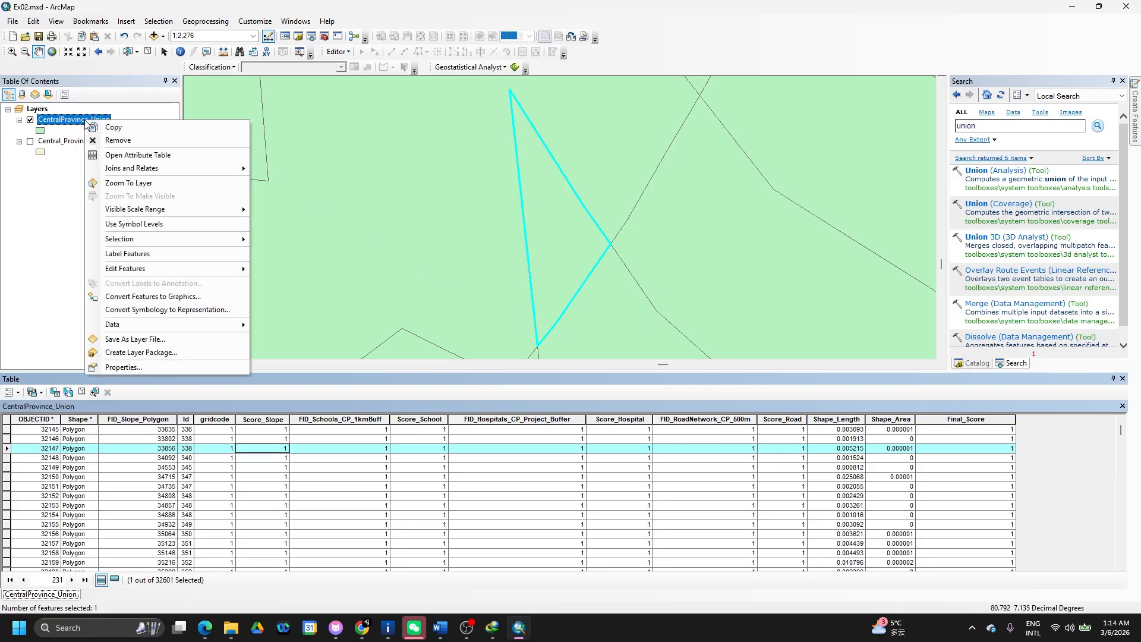
click(137, 183)
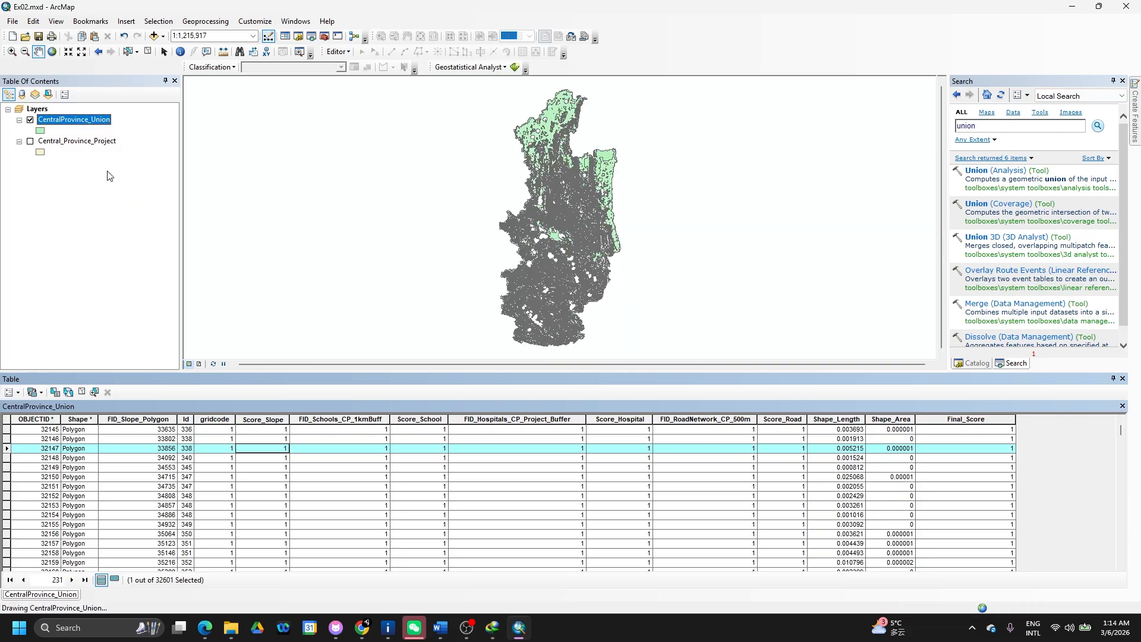
- Open the Layer Properties for CentralProvince_Union
click(88, 124)
right_click(88, 125)
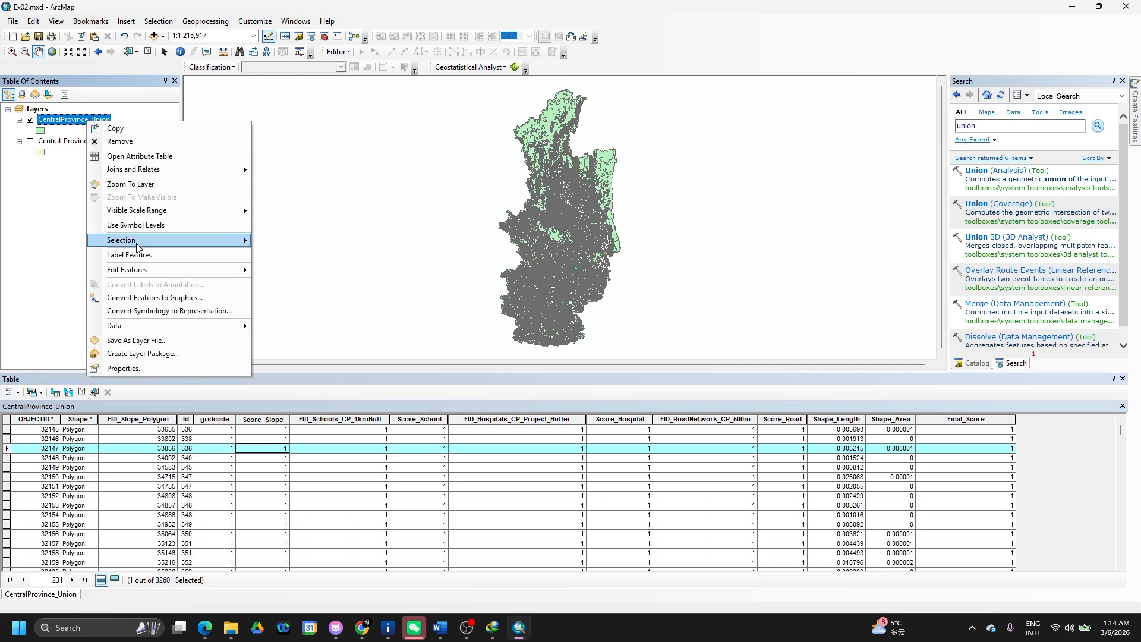
mouse_move(150, 273)
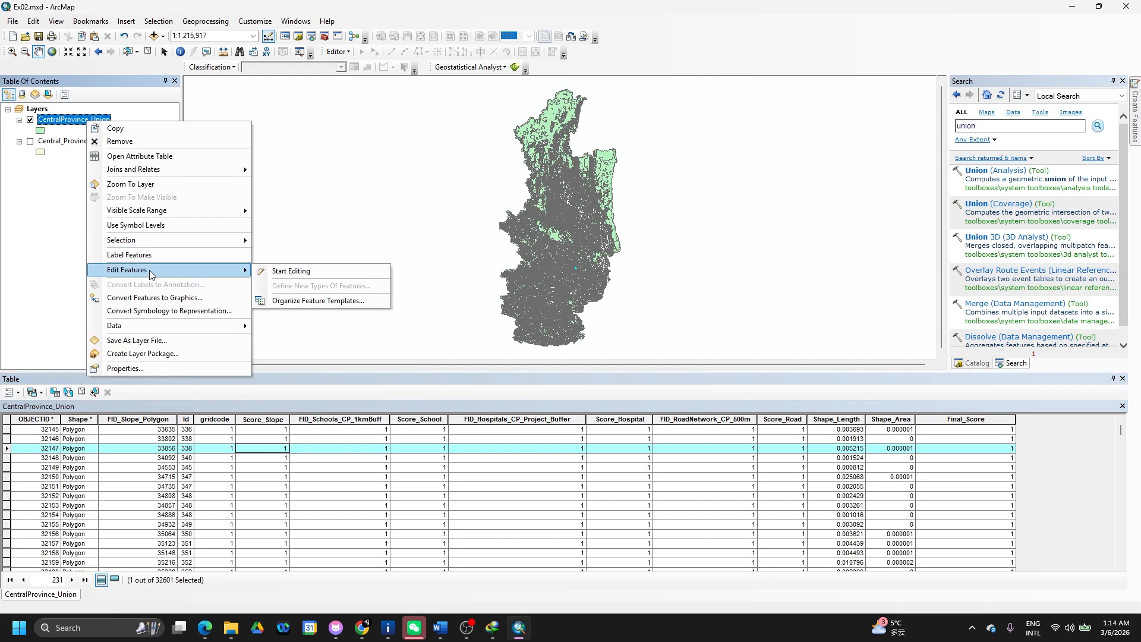
click(131, 369)
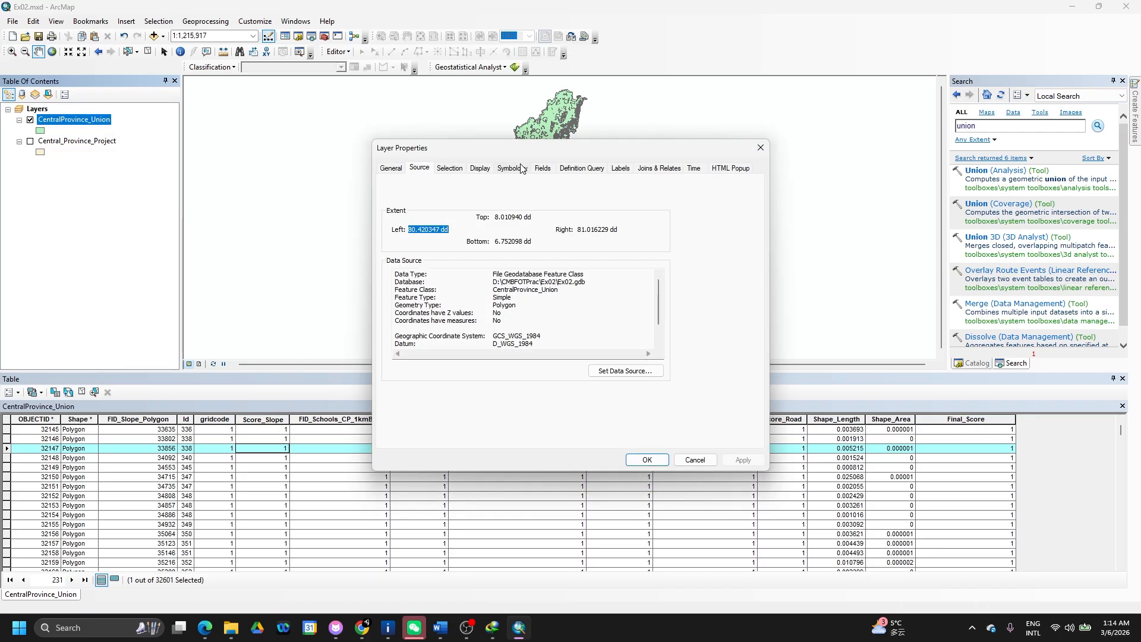
- Switch the layer to Graduated colors on Final_Score and try 3 classes
click(510, 169)
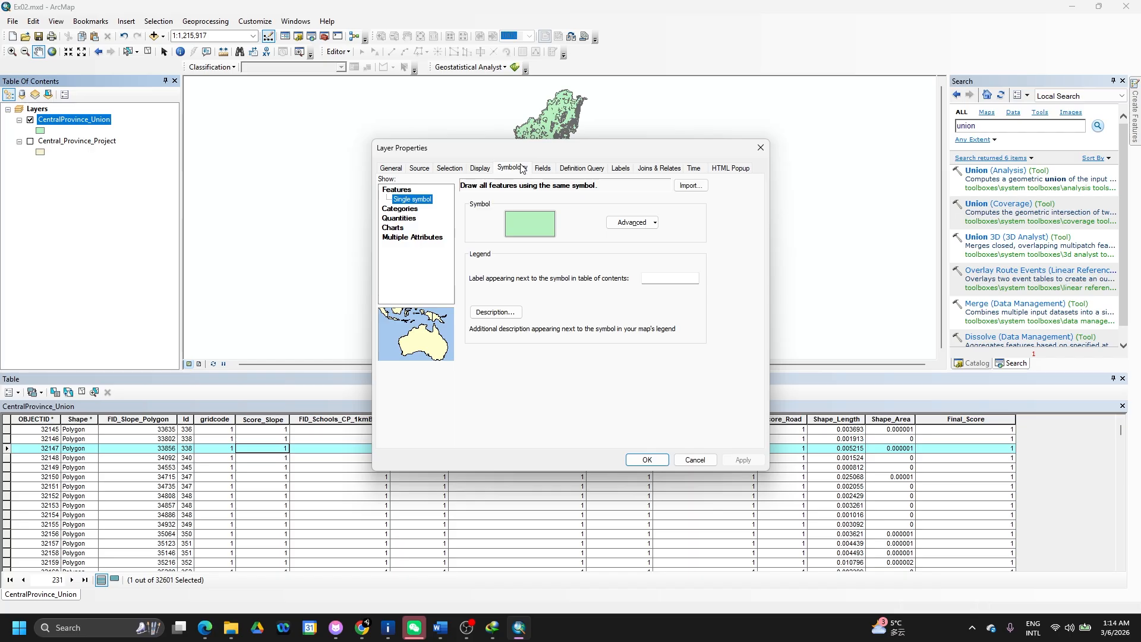
click(403, 208)
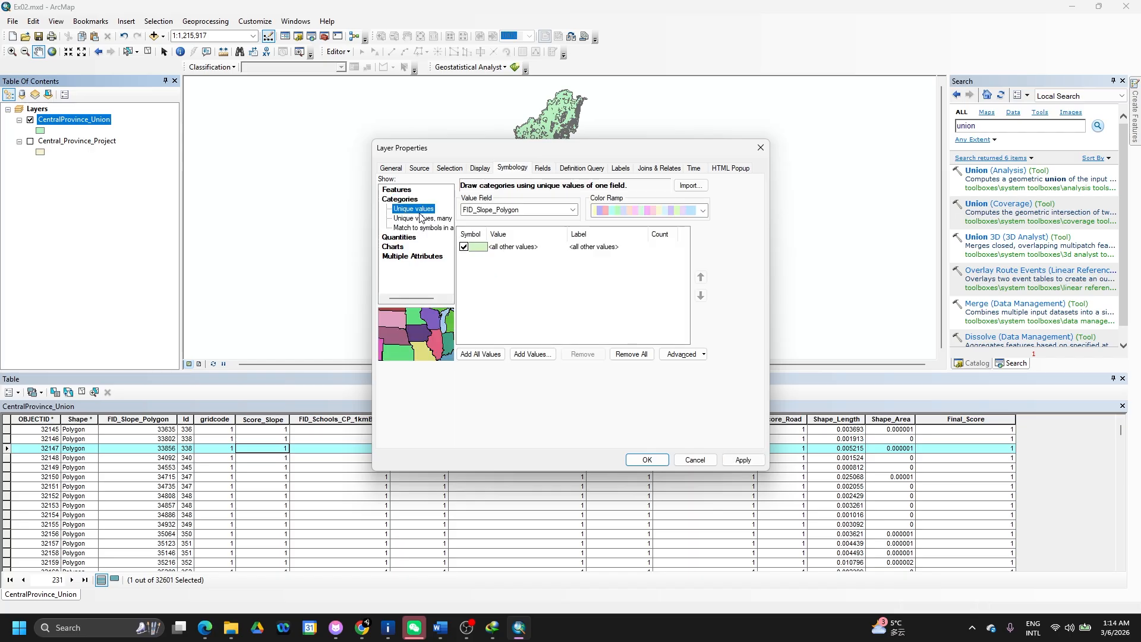
click(397, 190)
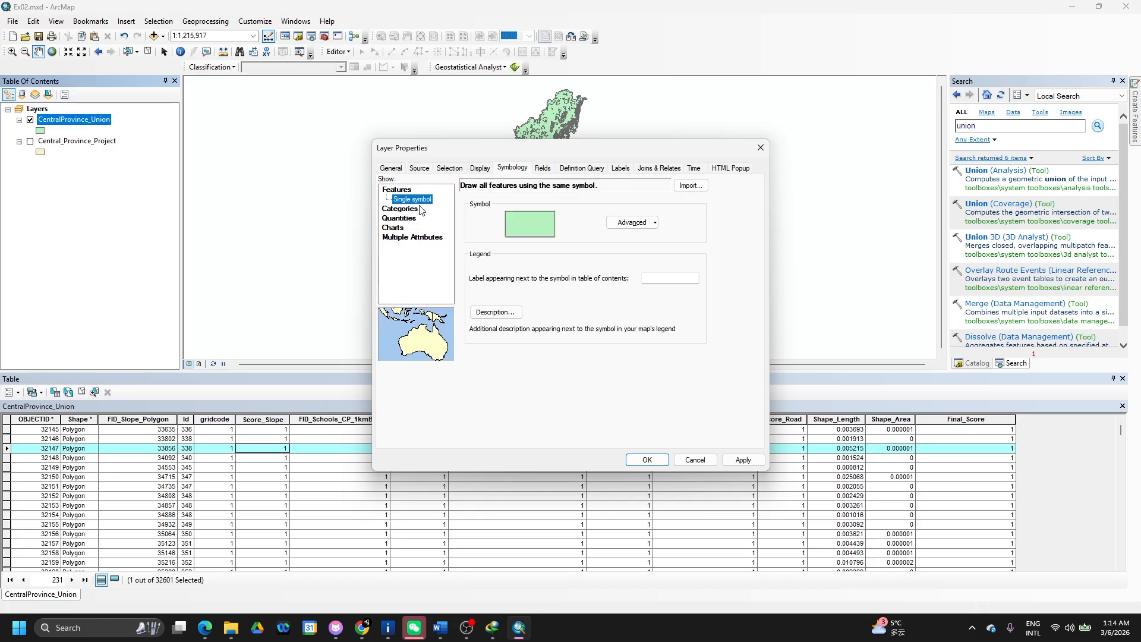
click(415, 209)
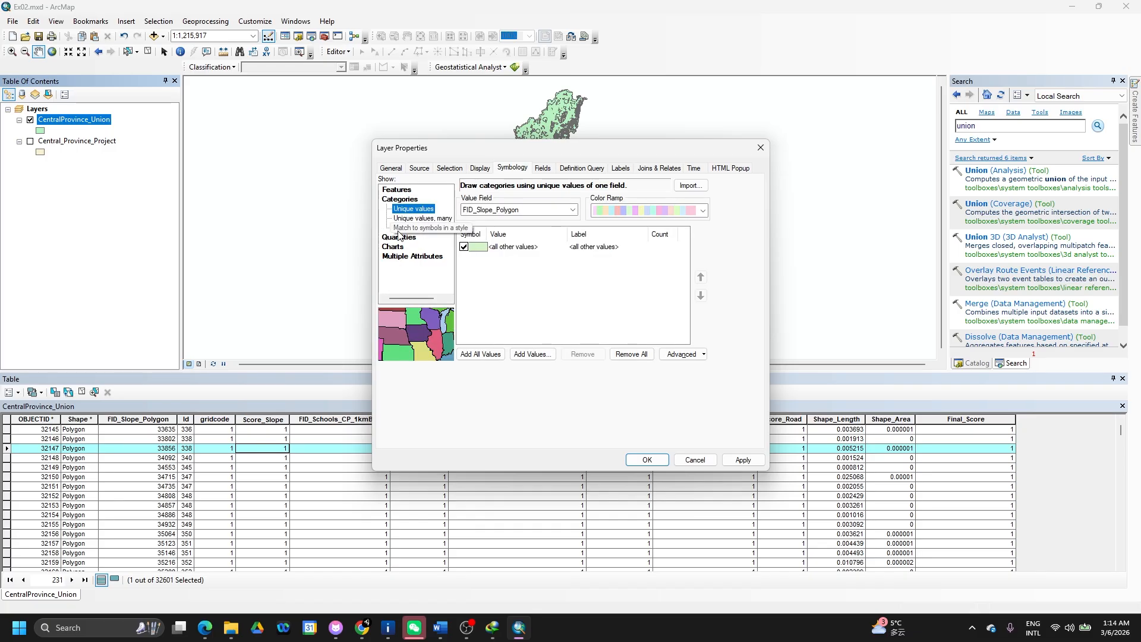
click(397, 239)
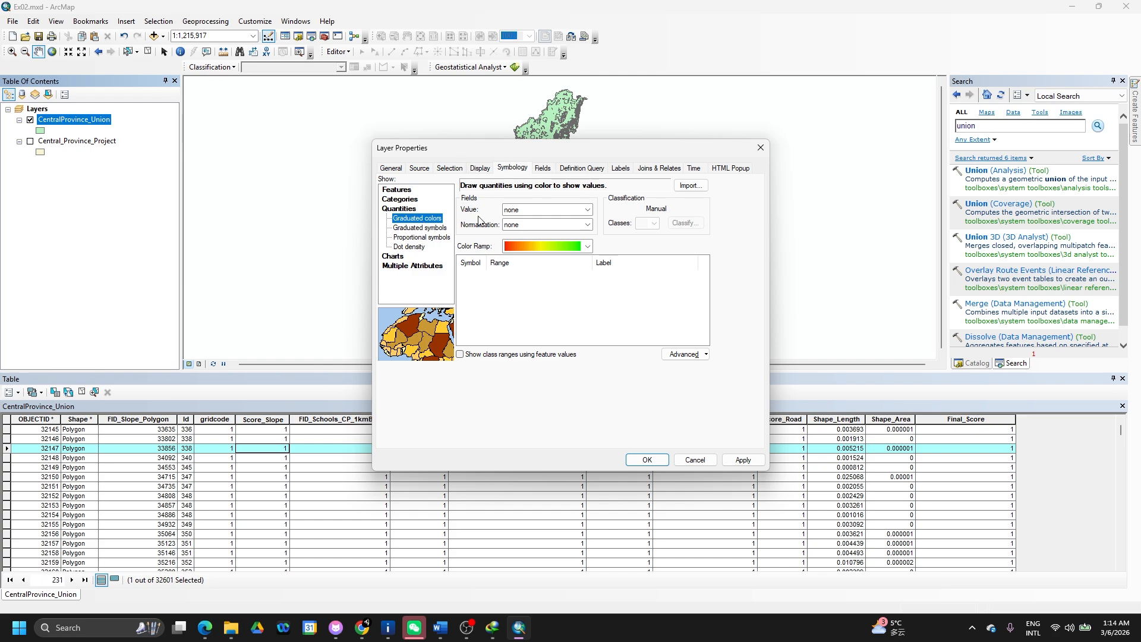
click(587, 211)
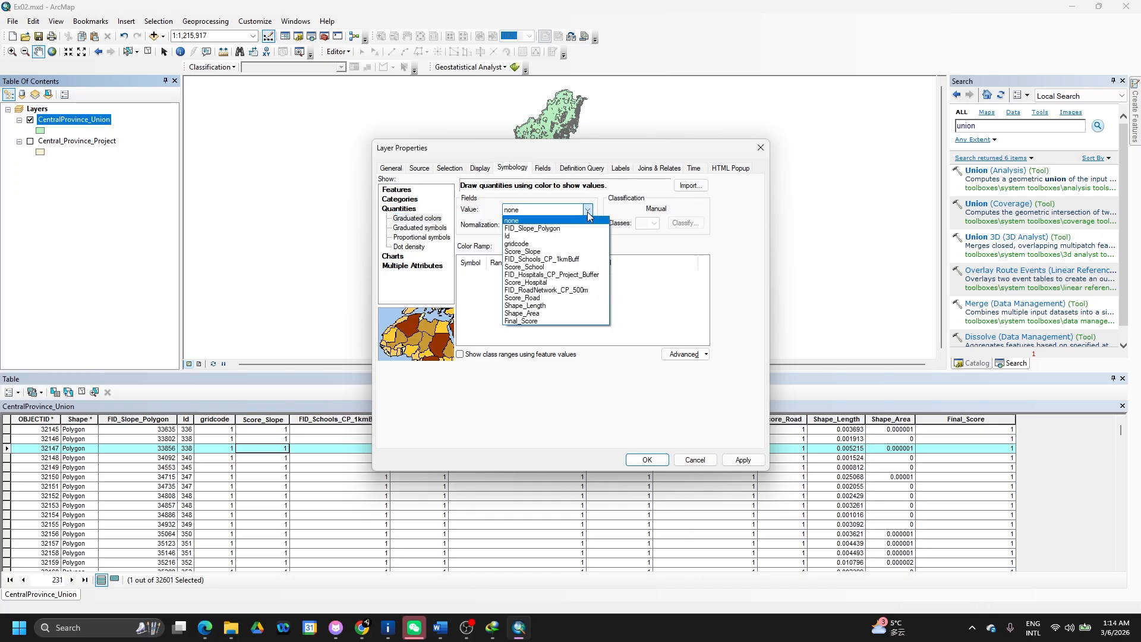
click(538, 321)
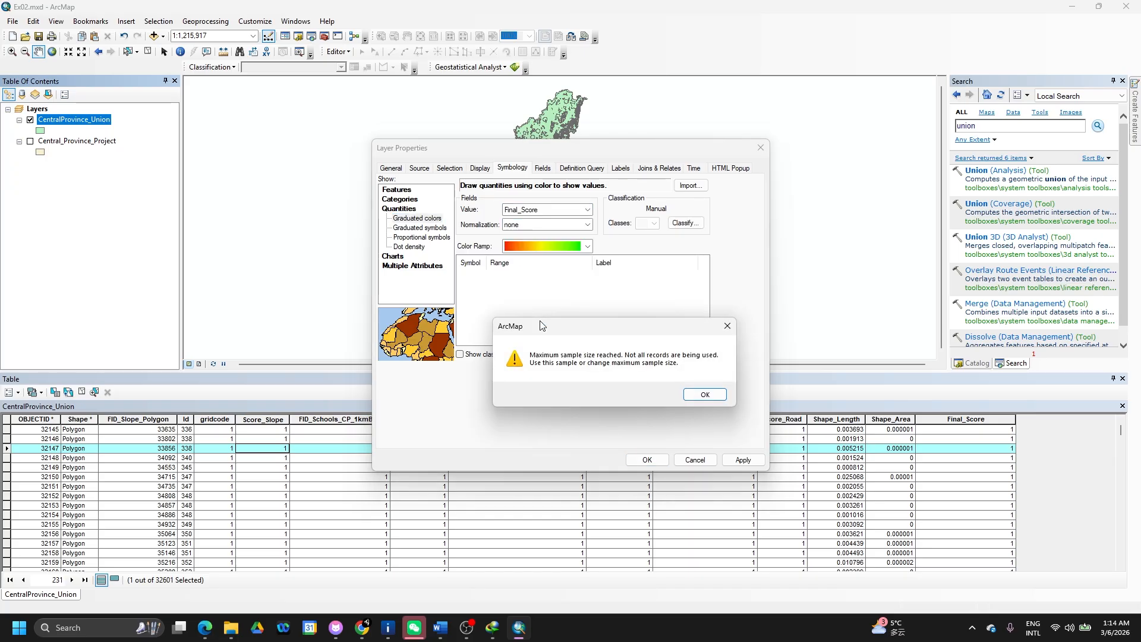
click(702, 395)
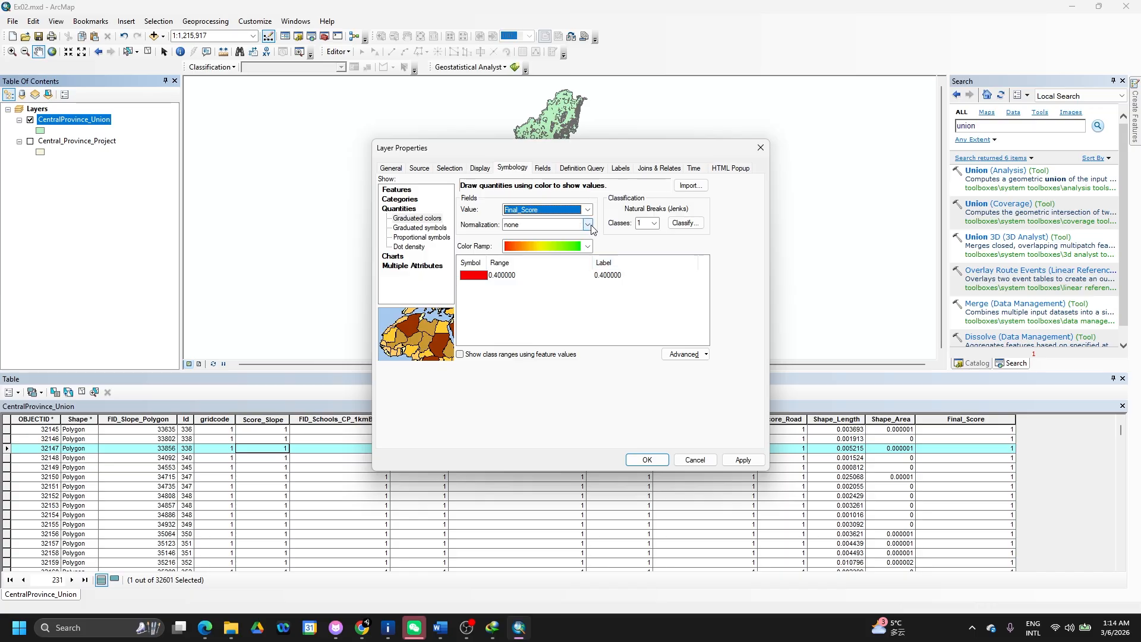
click(654, 223)
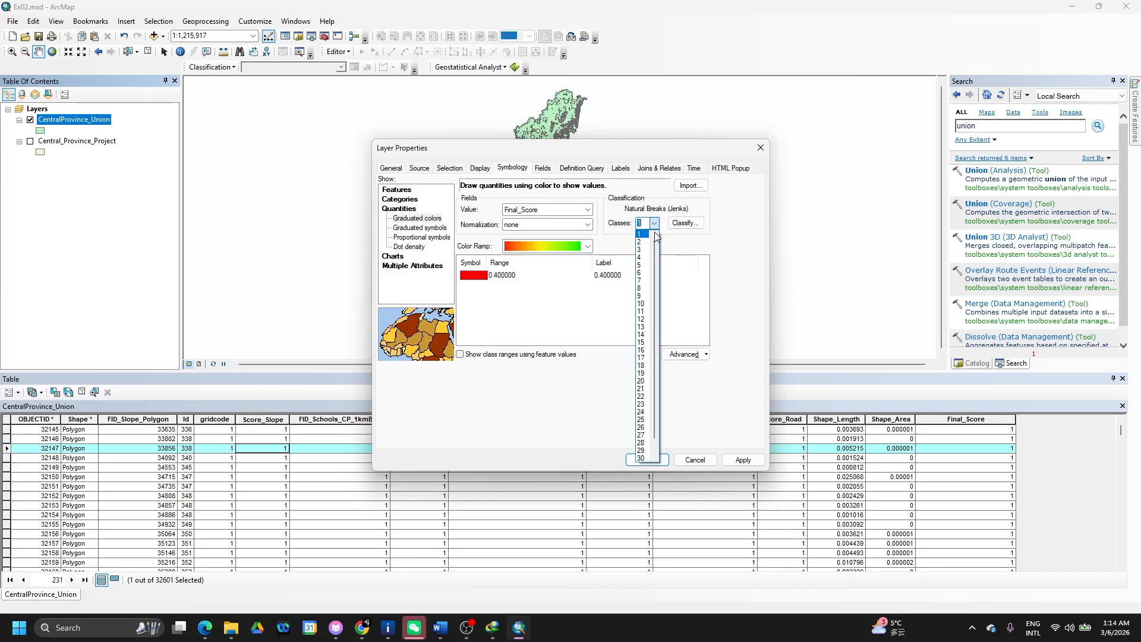
click(644, 250)
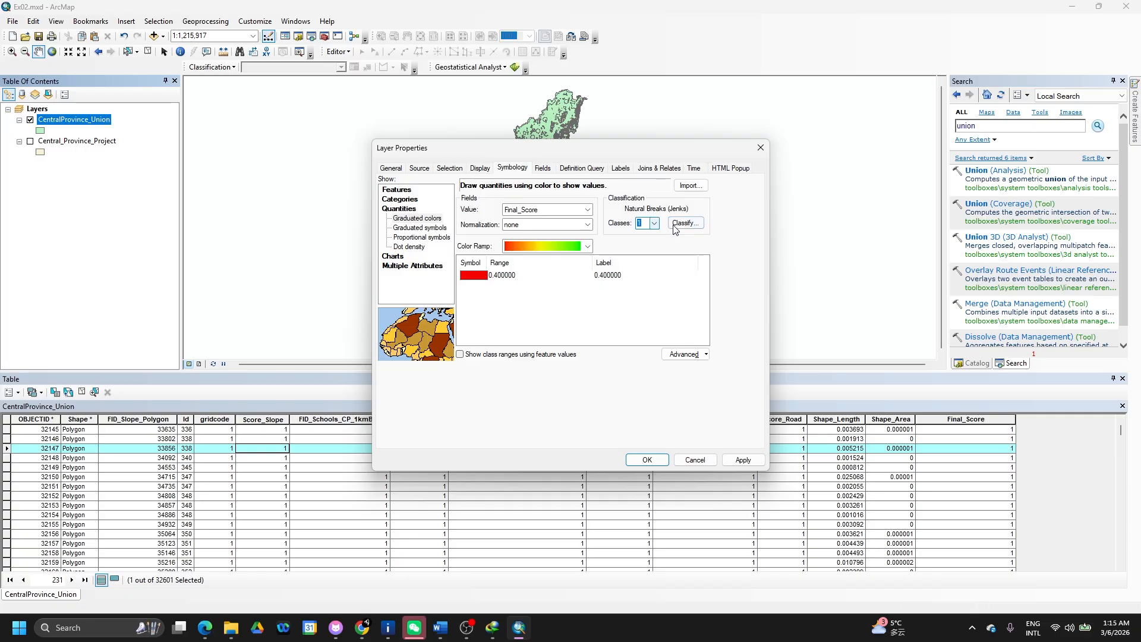
- Try Manual and Standard Deviation classification, then settle on Equal Interval with 4 classes
click(675, 226)
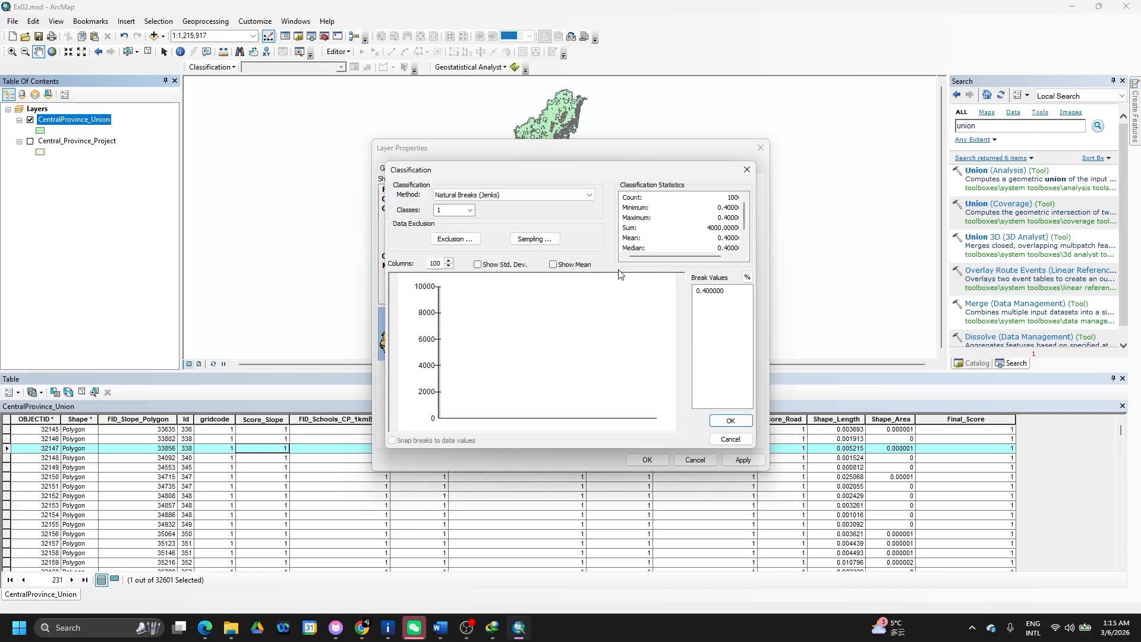
click(570, 195)
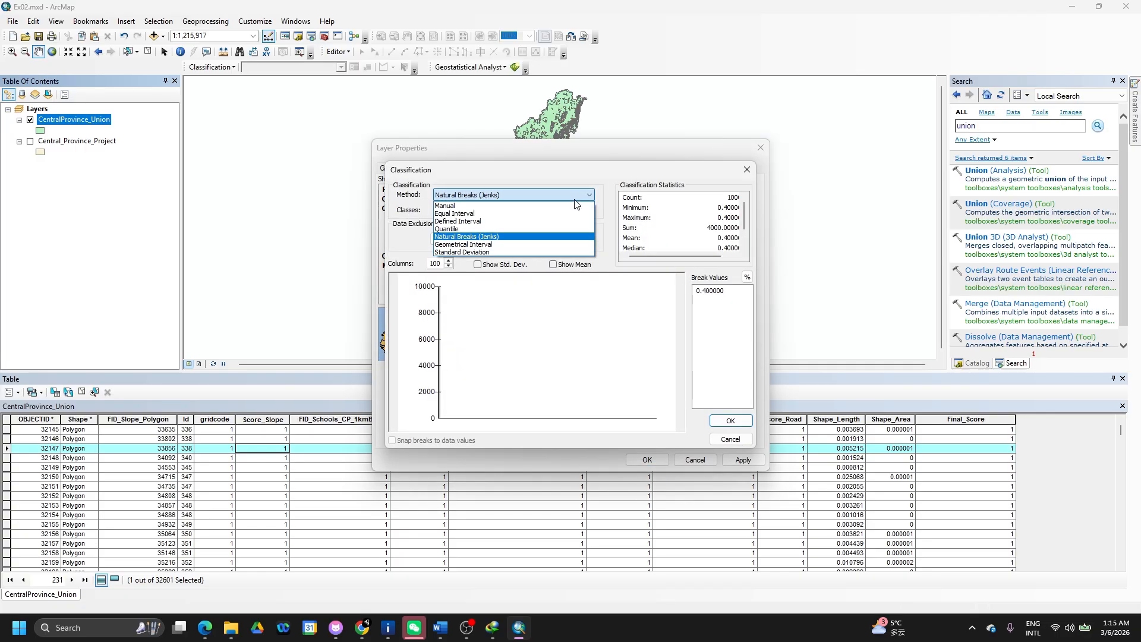
click(522, 205)
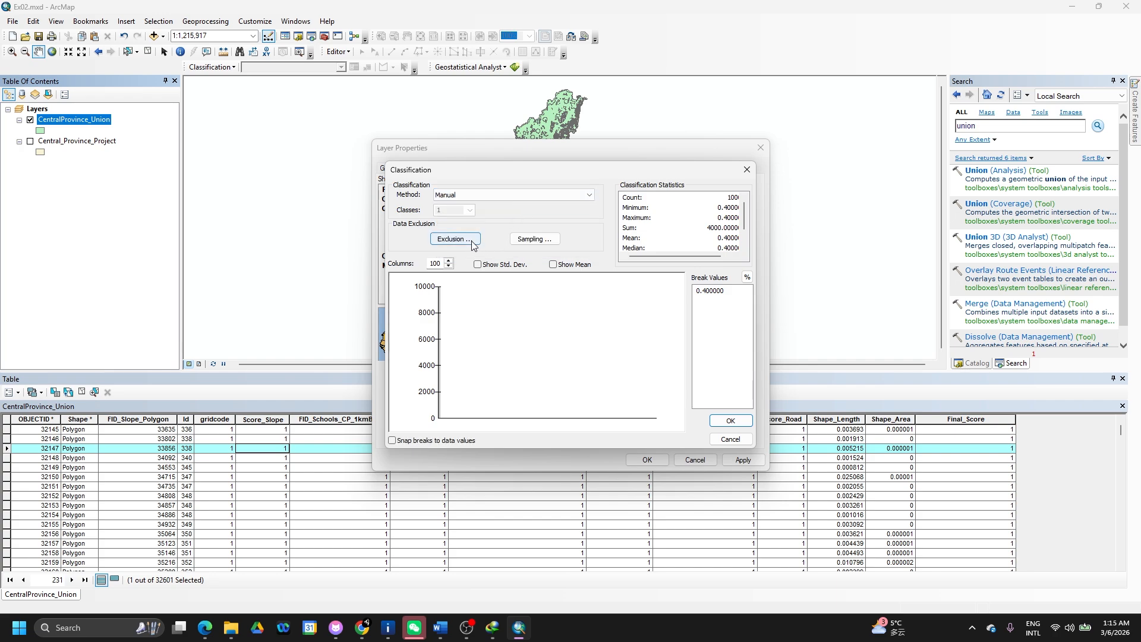
click(535, 195)
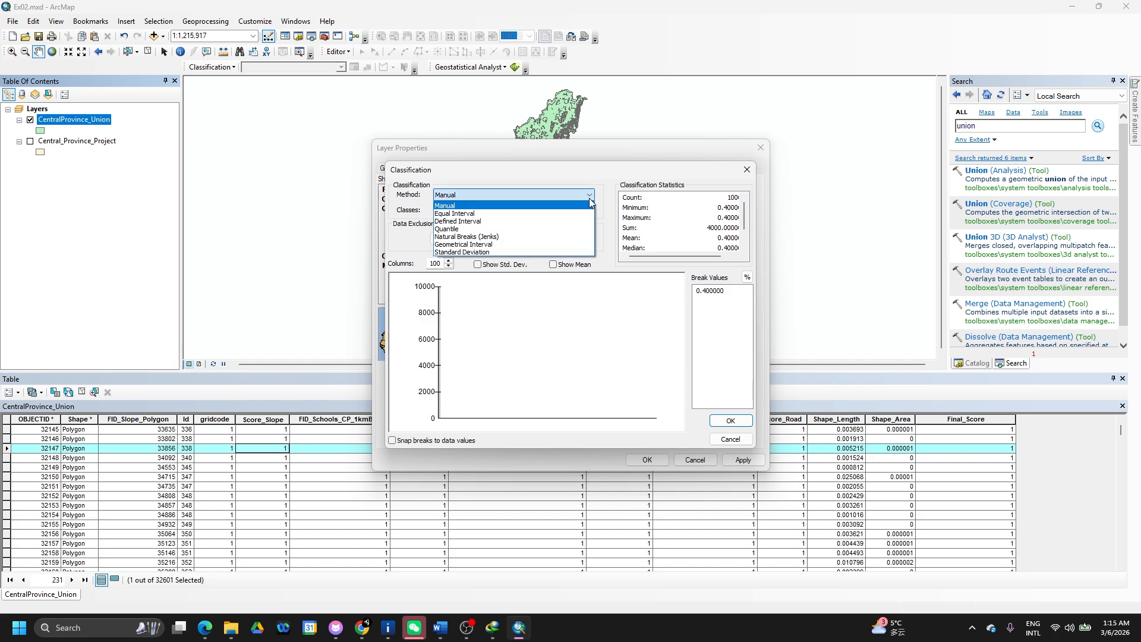
click(392, 447)
click(392, 441)
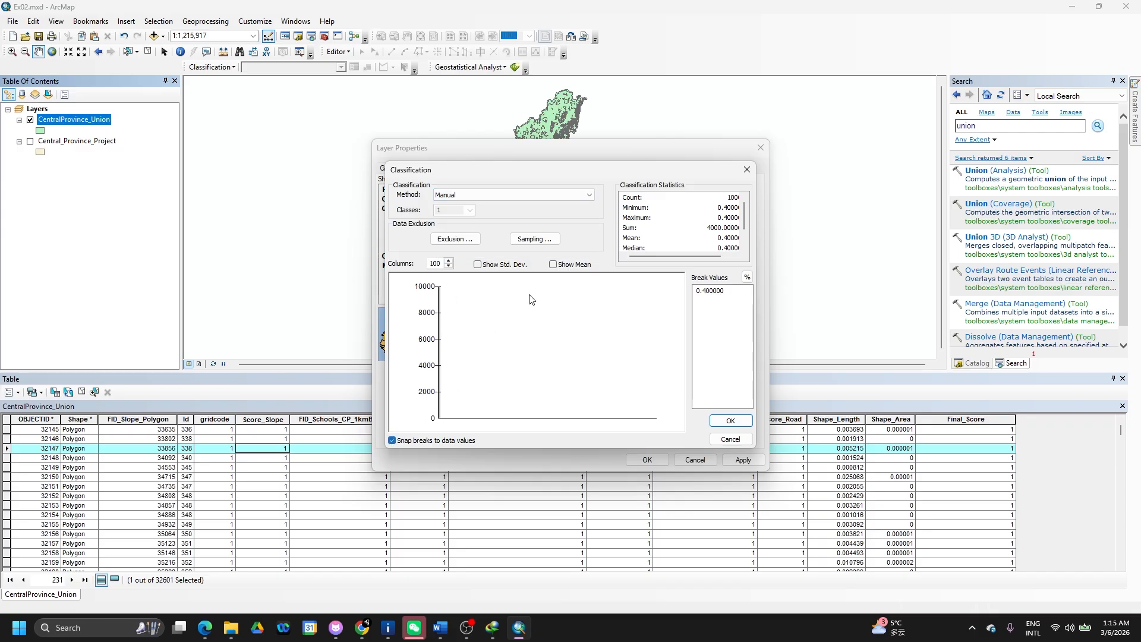
click(570, 197)
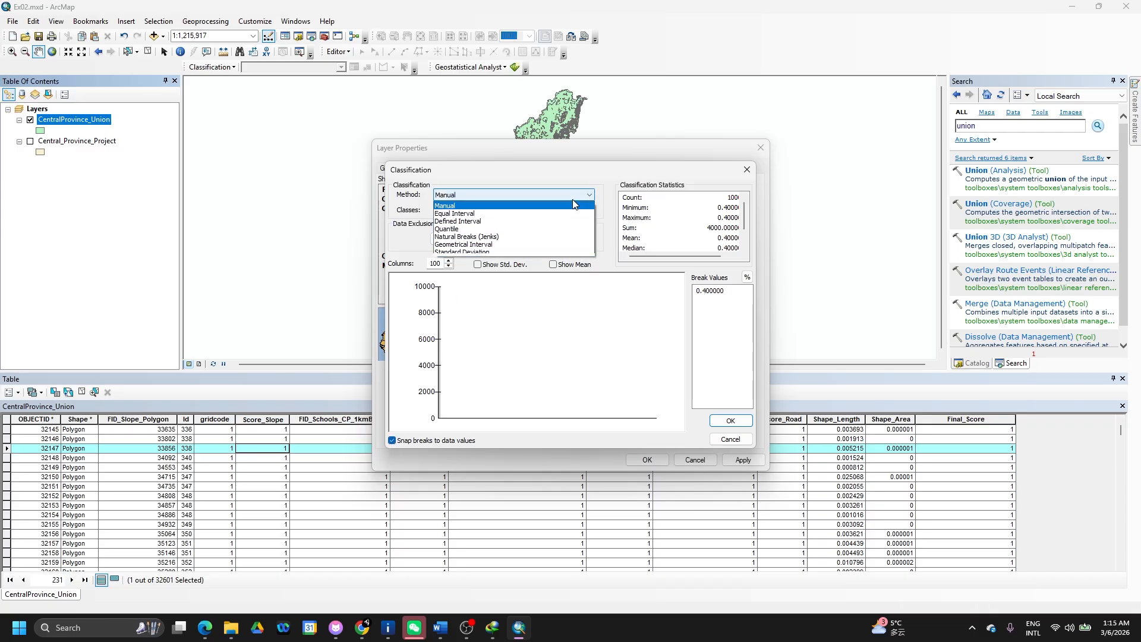
click(516, 252)
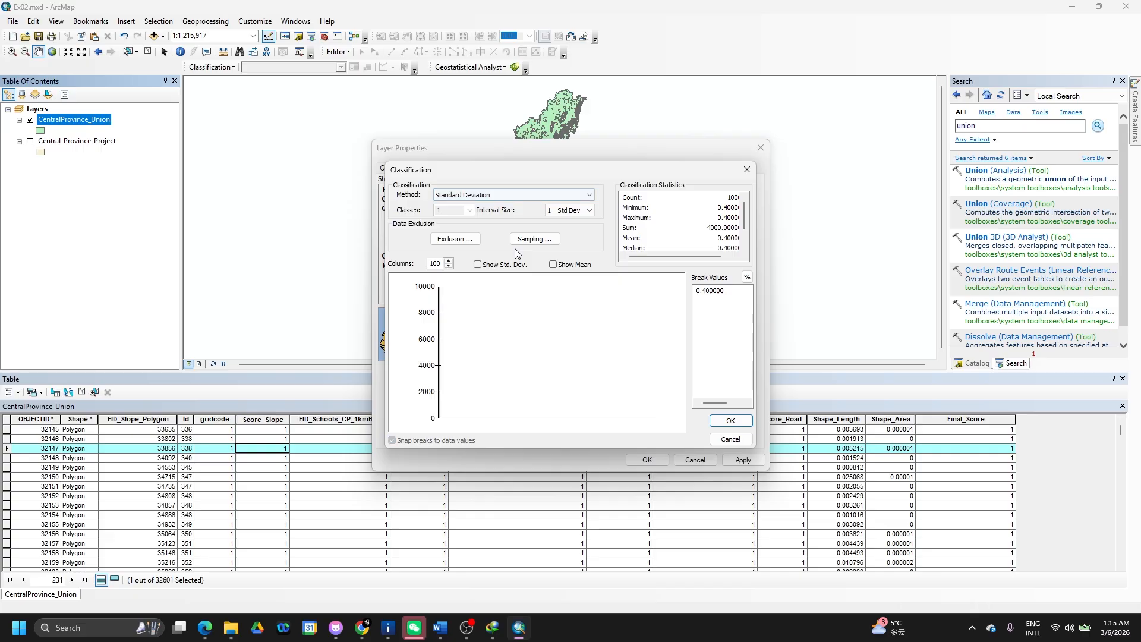
click(566, 196)
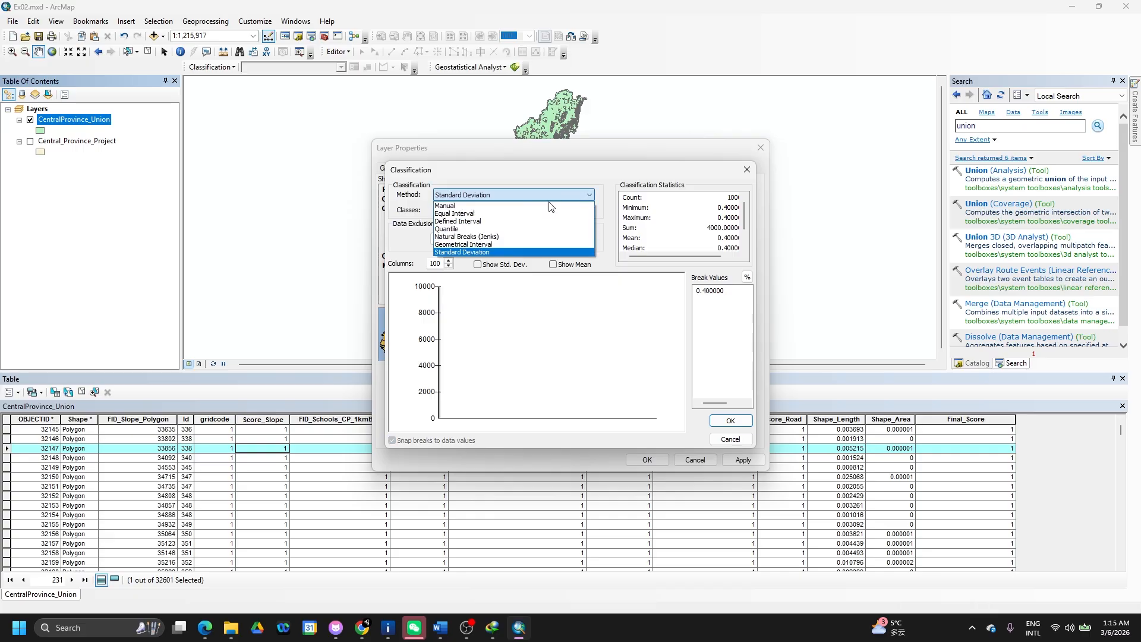
click(509, 213)
click(472, 210)
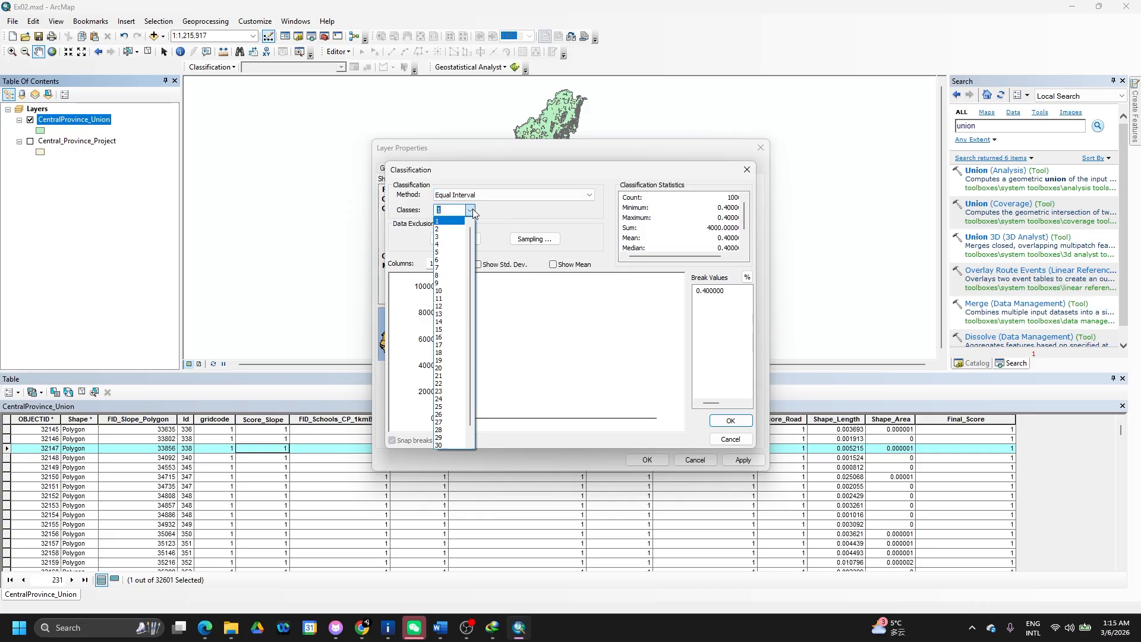
click(462, 246)
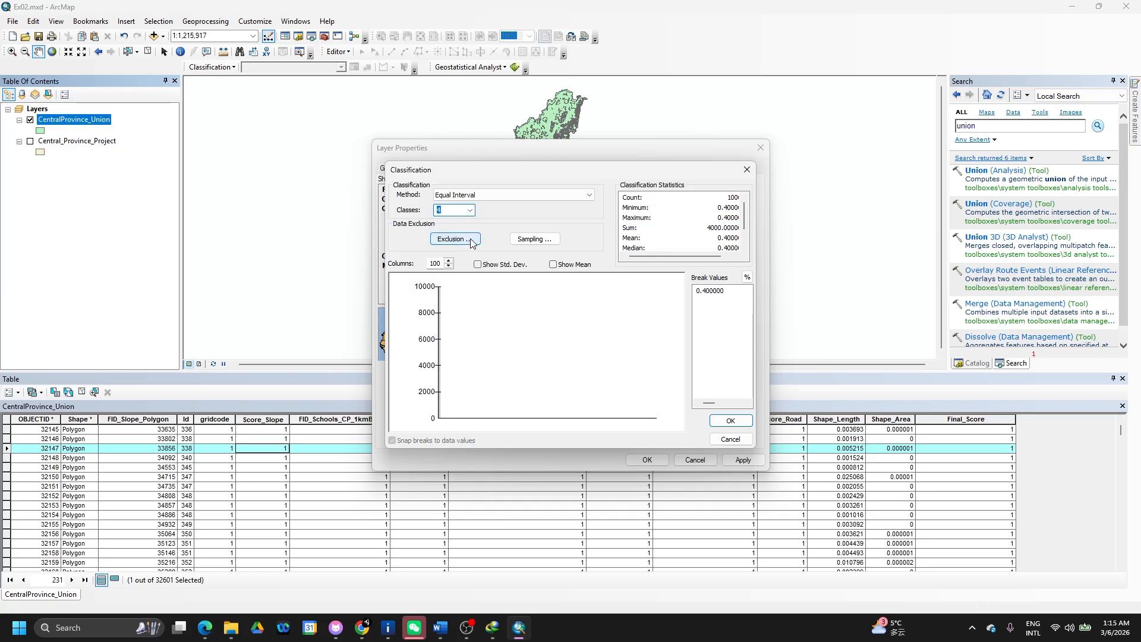
click(731, 422)
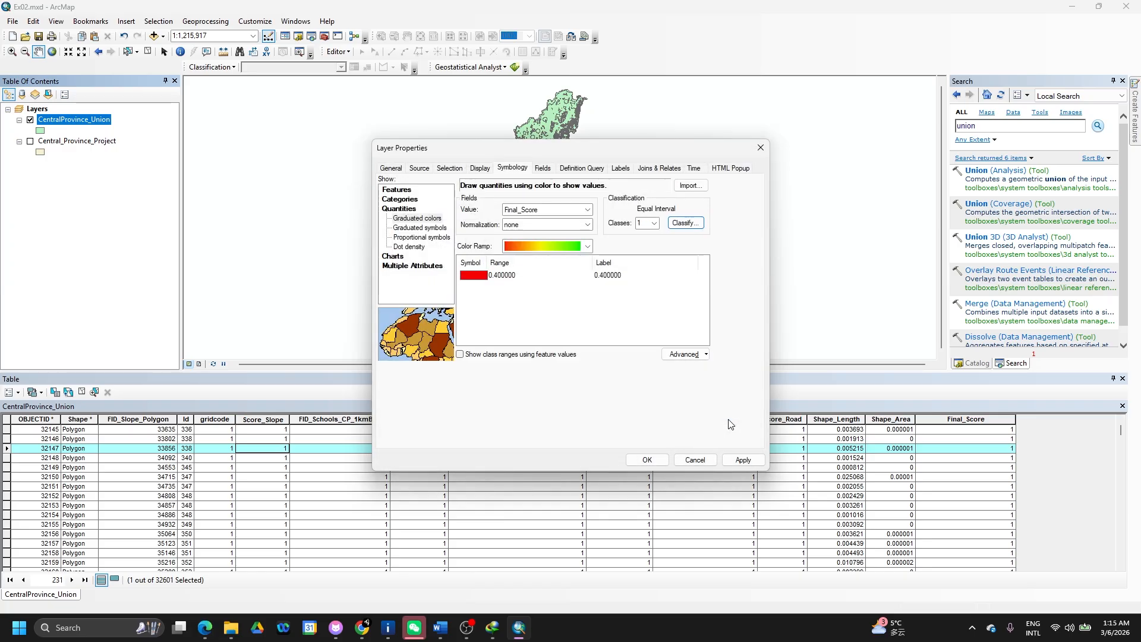
- Reselect Final_Score as the value field, then close Layer Properties without applying
click(584, 211)
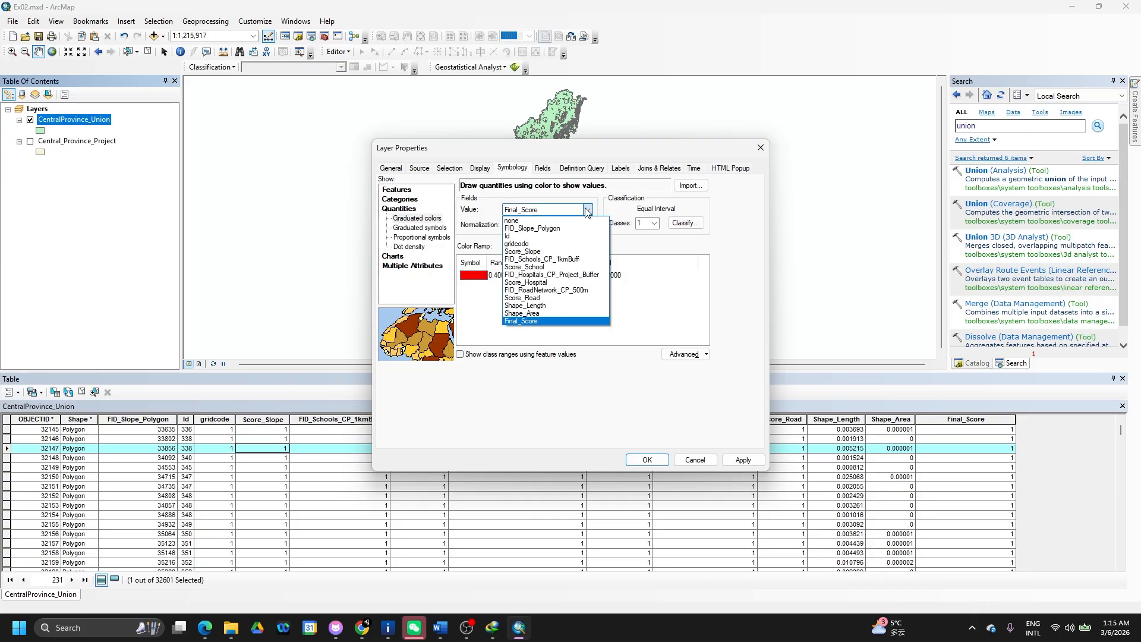
click(552, 322)
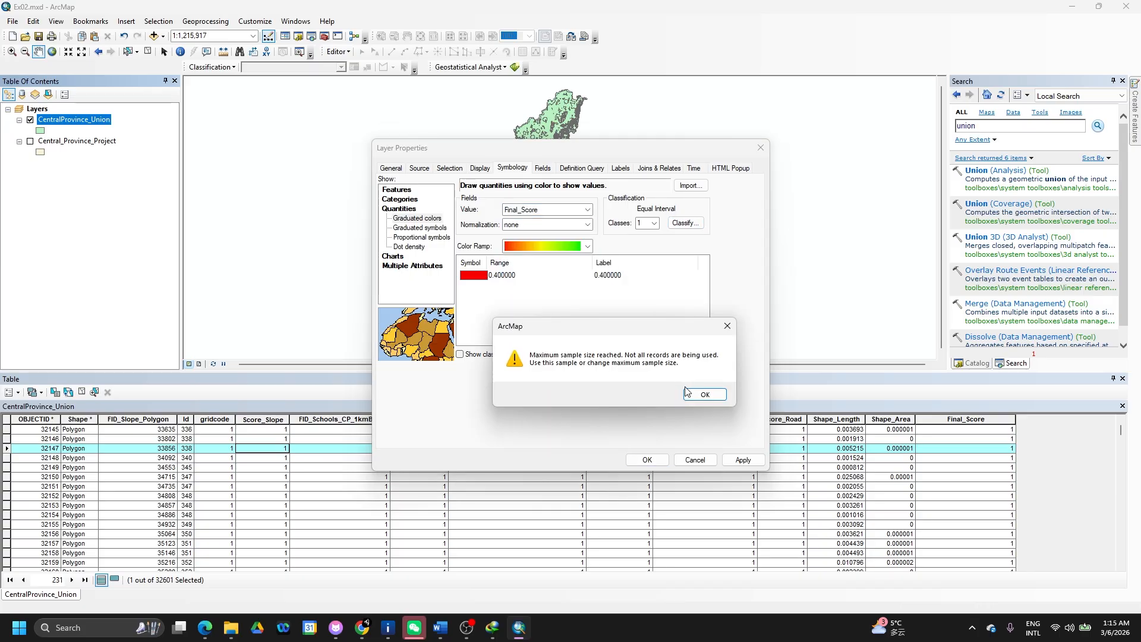
click(690, 393)
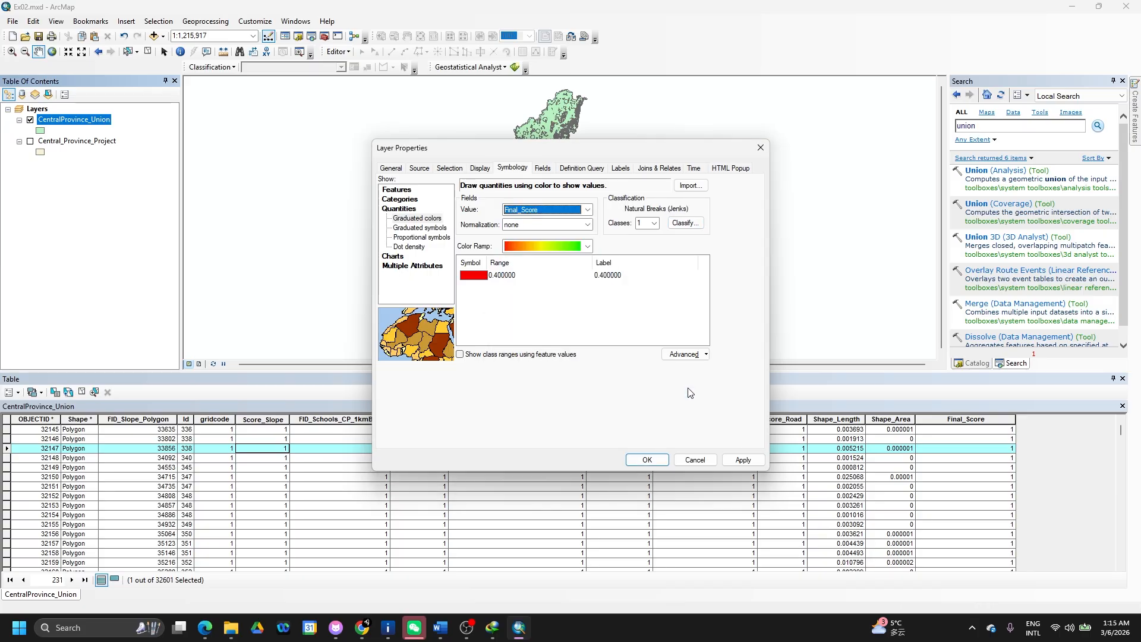
click(761, 148)
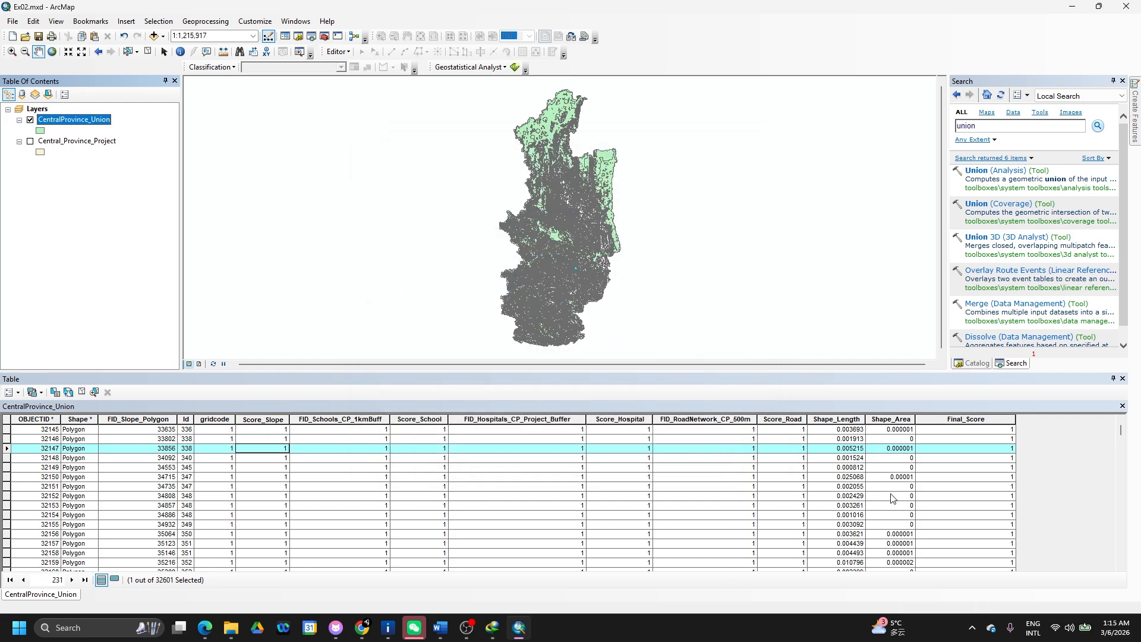
- Add a Short Integer field named 'Percntage' via Table Options > Add Field
click(948, 419)
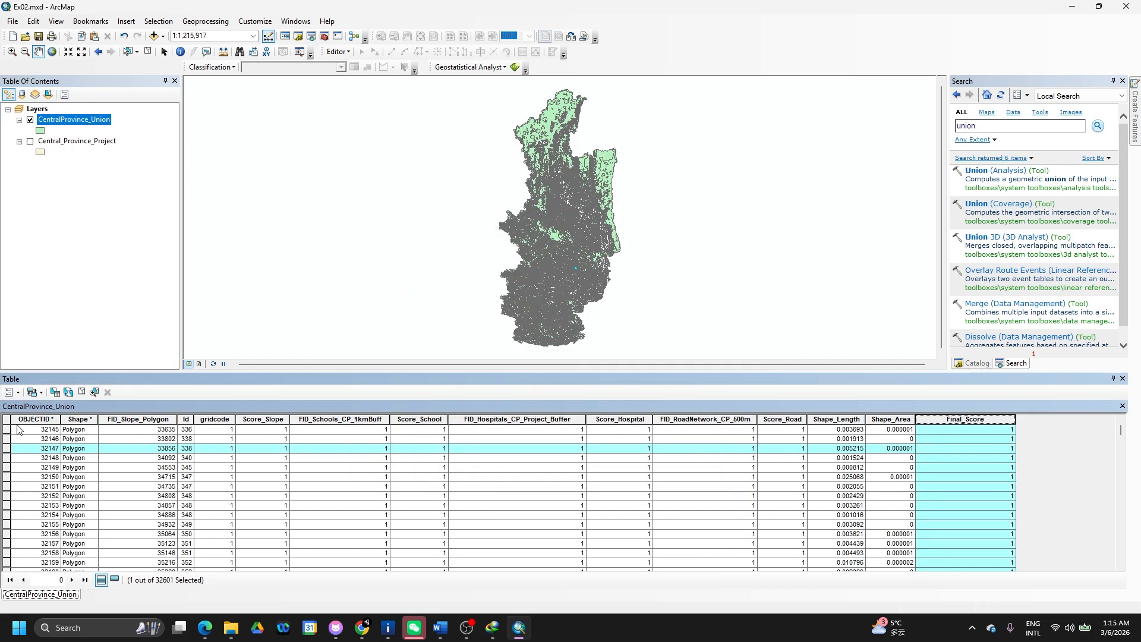
click(6, 421)
click(12, 393)
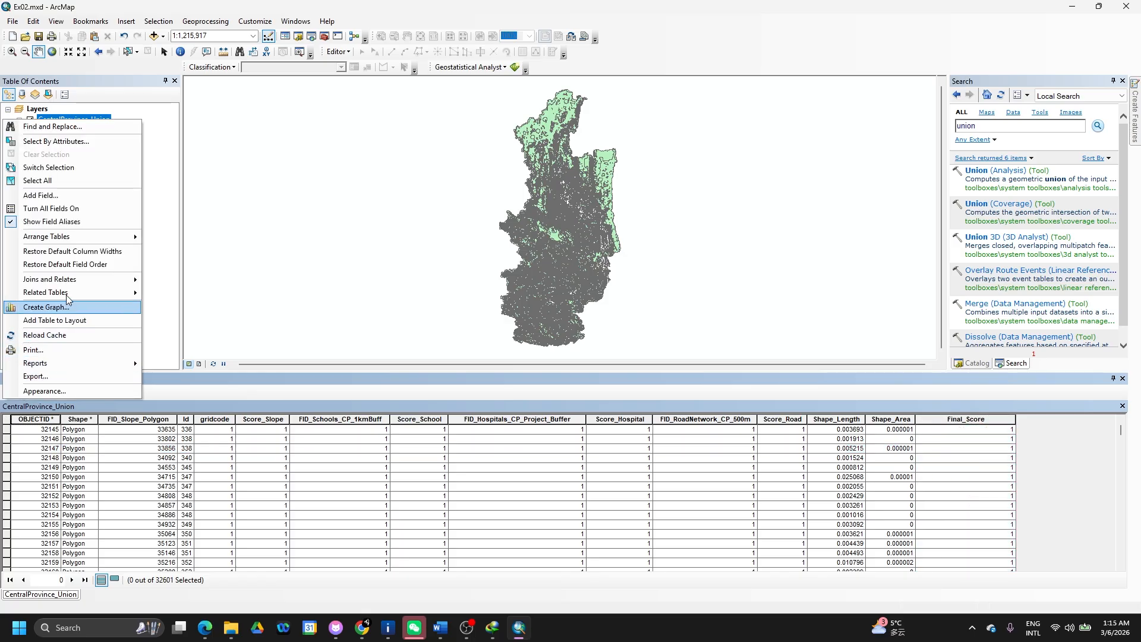
mouse_move(76, 233)
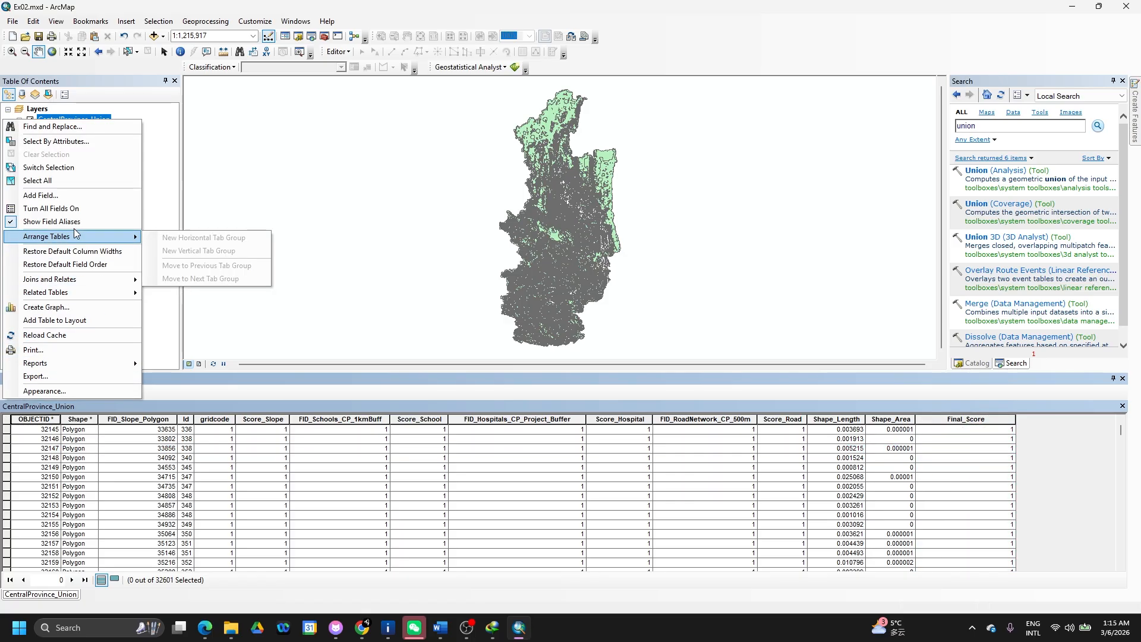
click(45, 195)
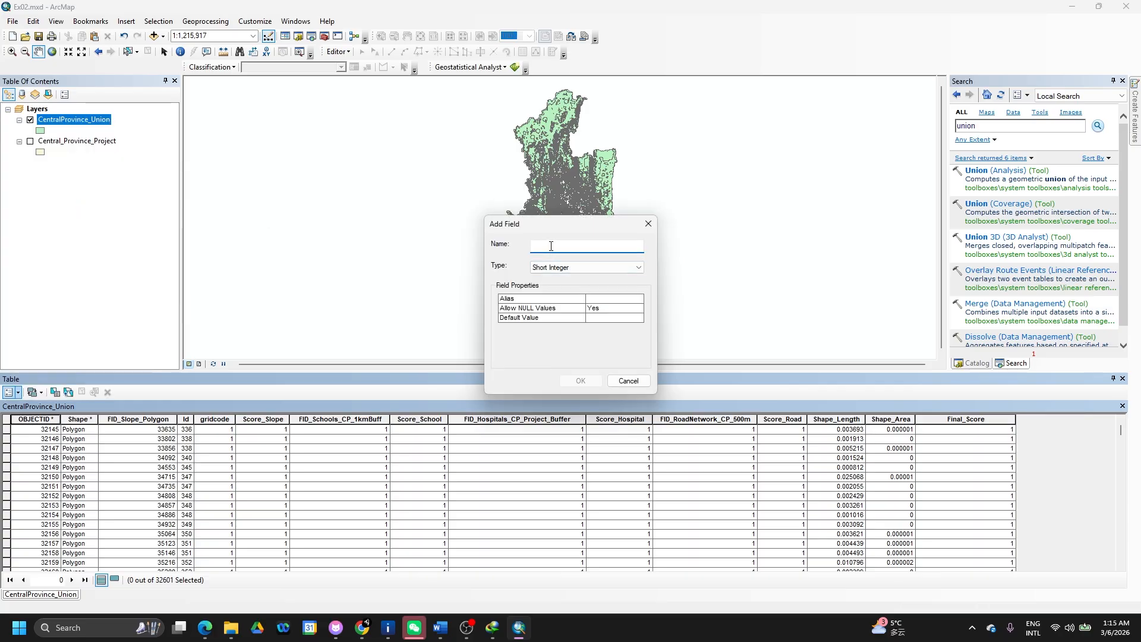
text(Perc)
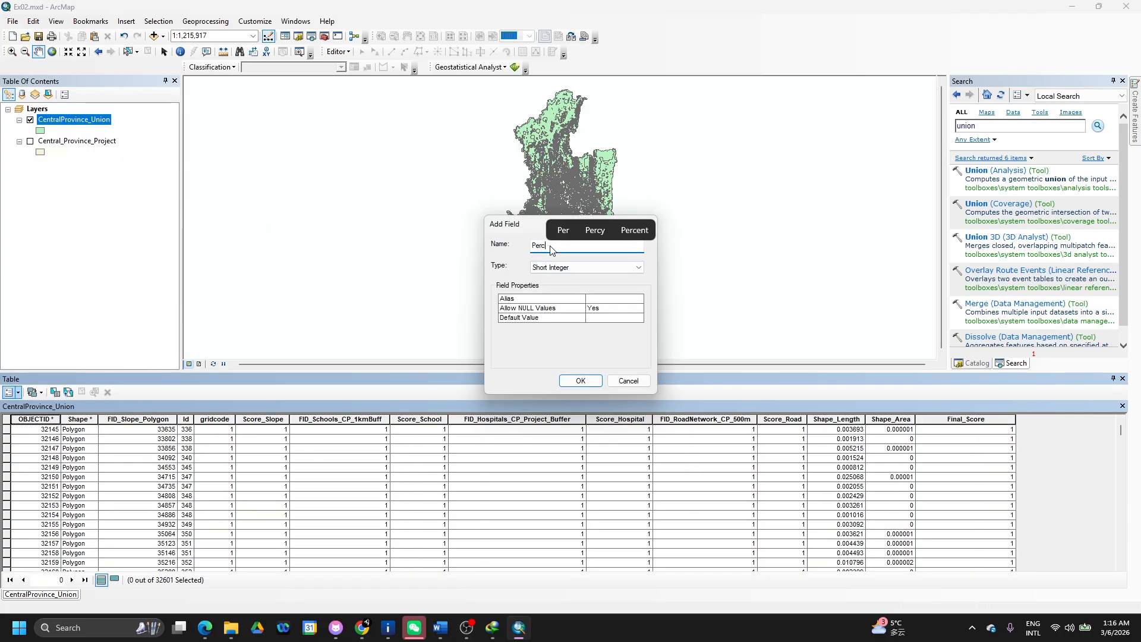
text(ntage)
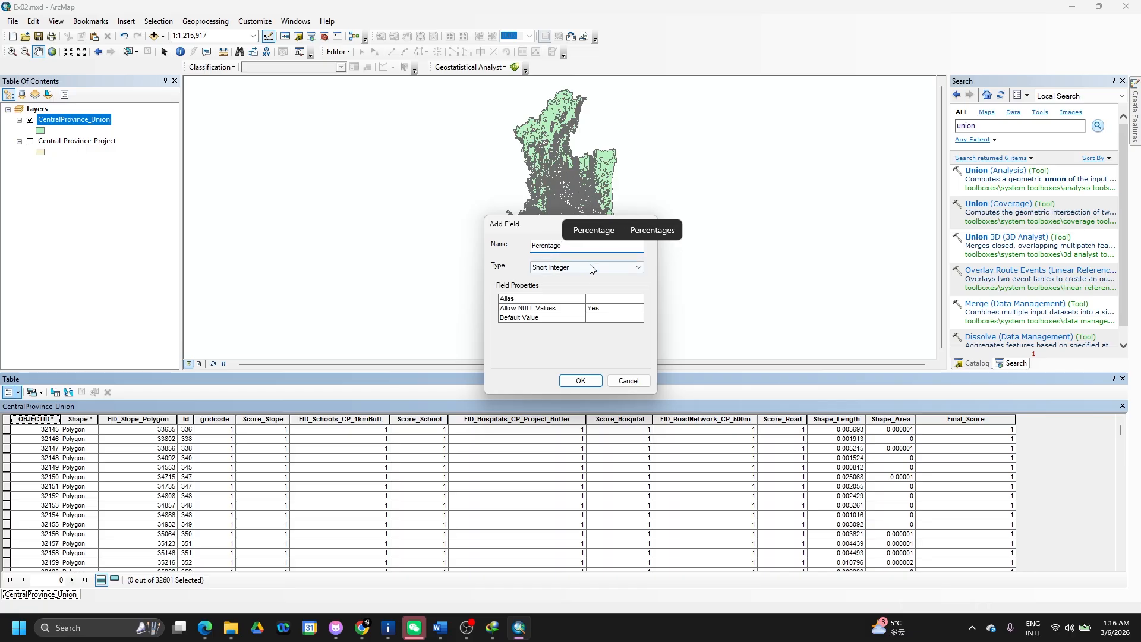
click(592, 268)
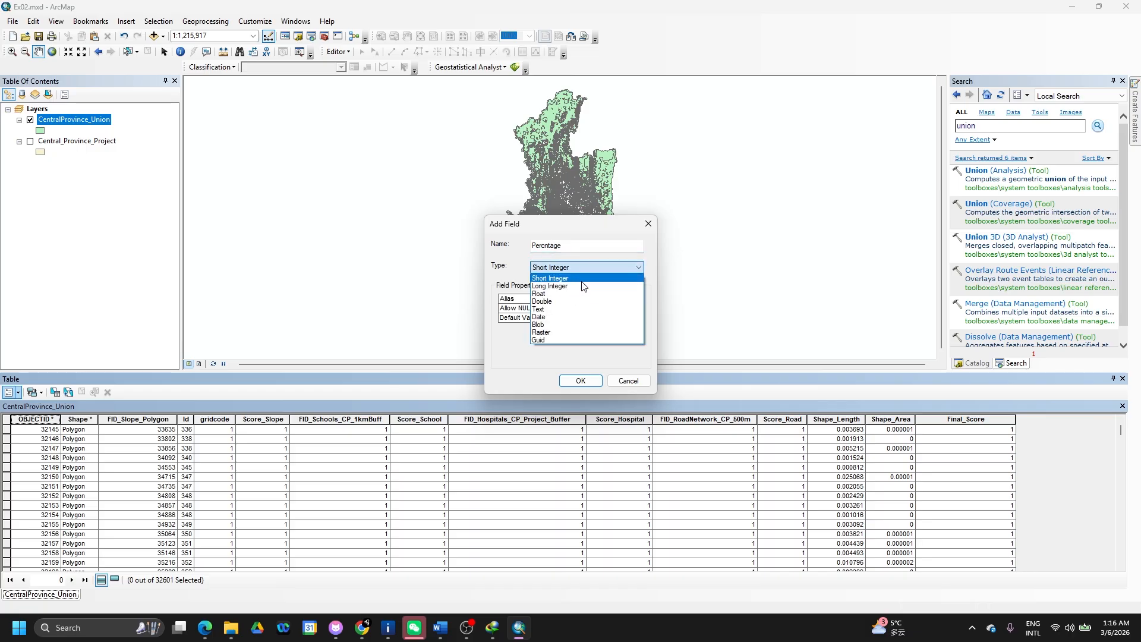
click(582, 281)
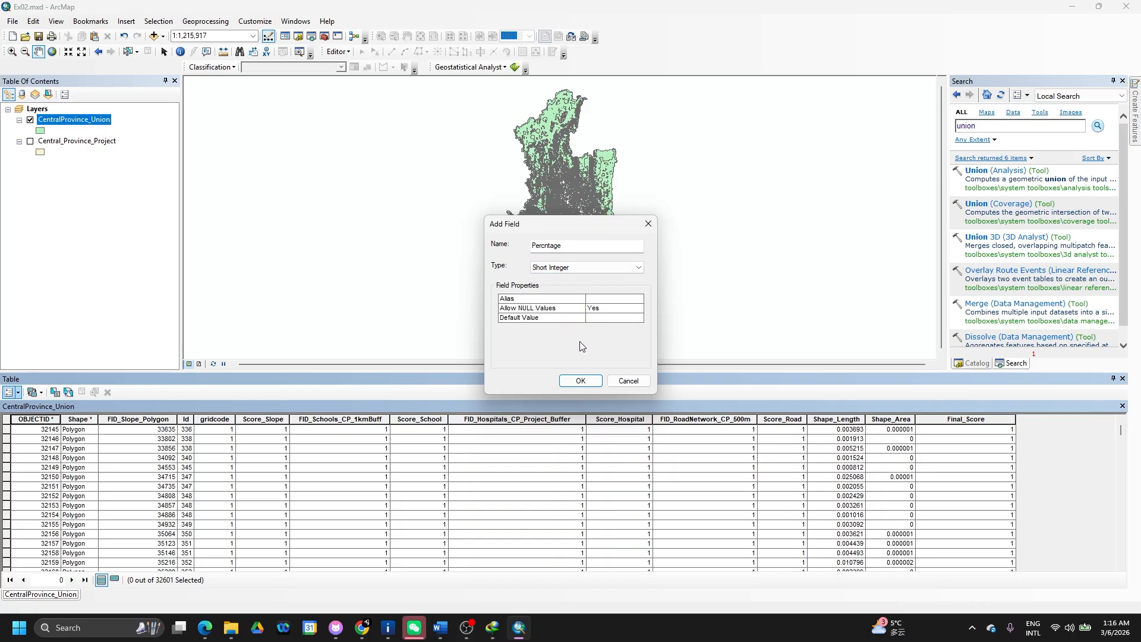
click(581, 380)
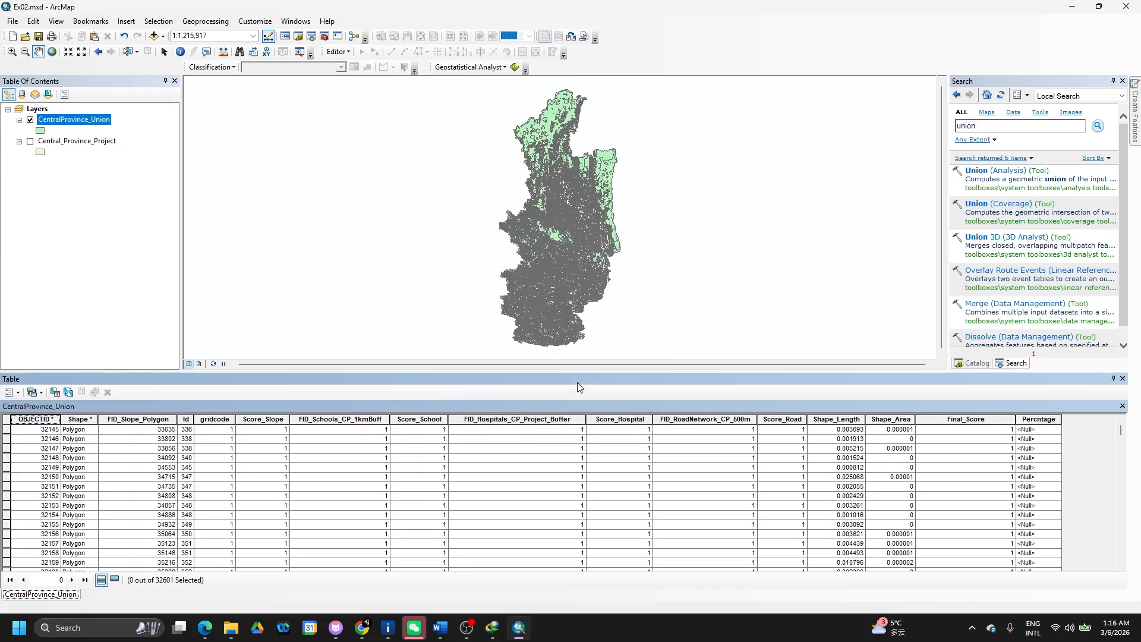
- Calculate Percntage as [Final_Score] * 100 with the VB Script Field Calculator
right_click(1048, 419)
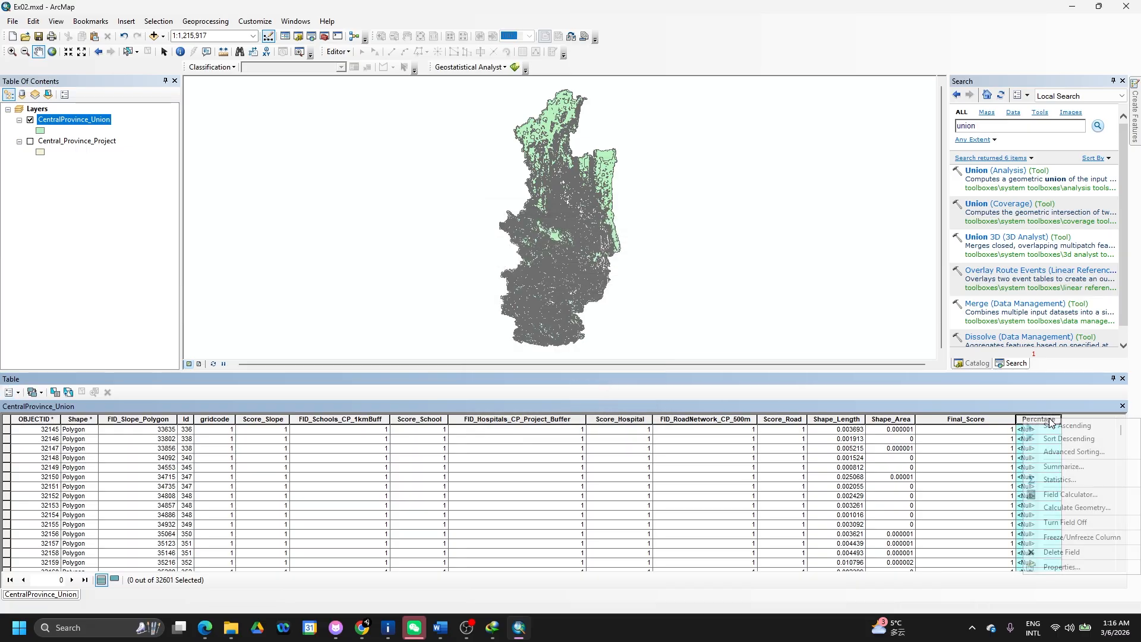
click(1069, 494)
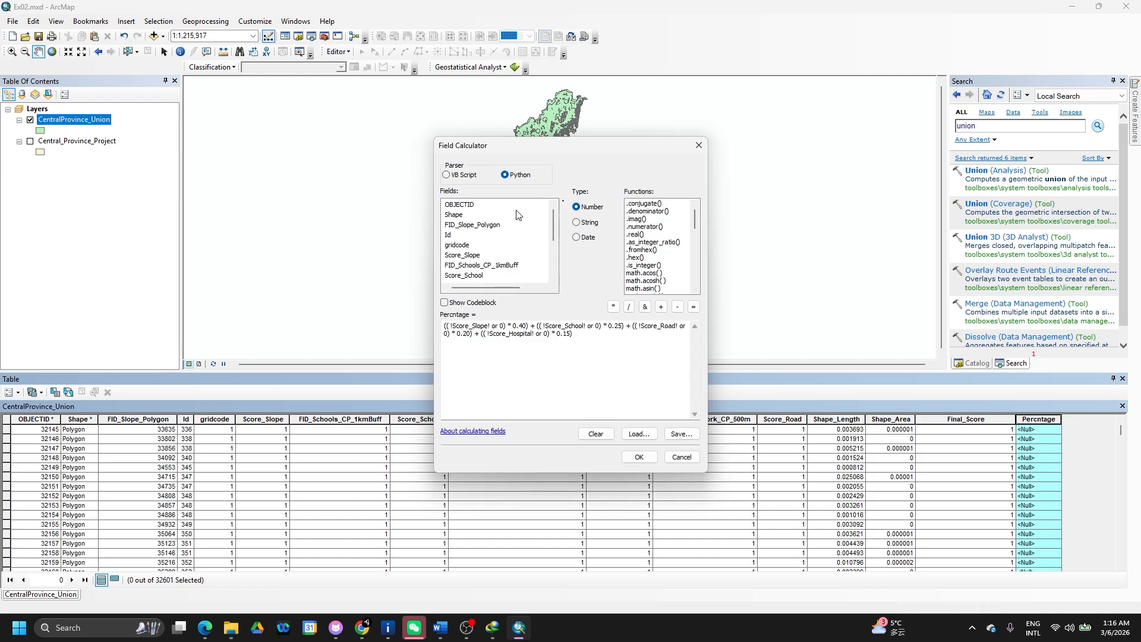
click(462, 175)
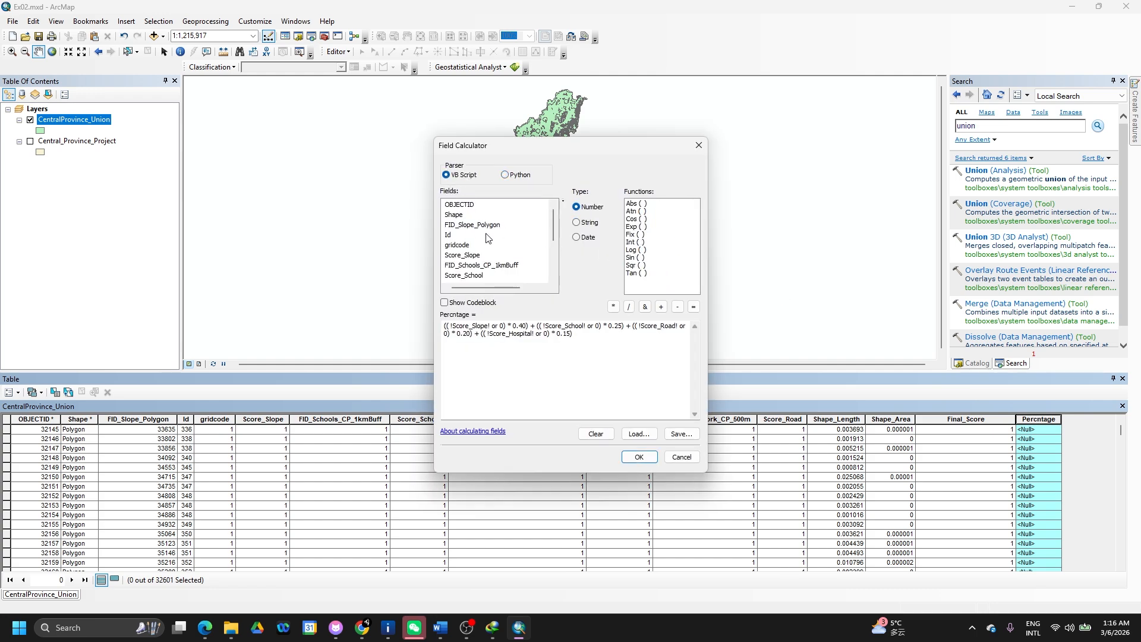
scroll(504, 265, down, 3)
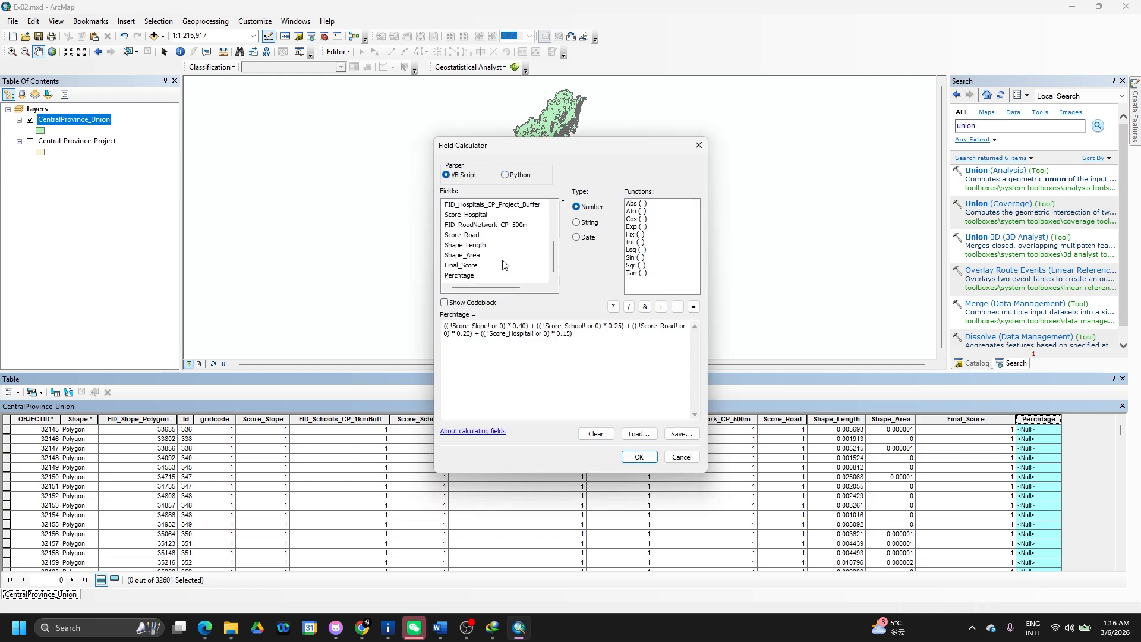
double_click(473, 266)
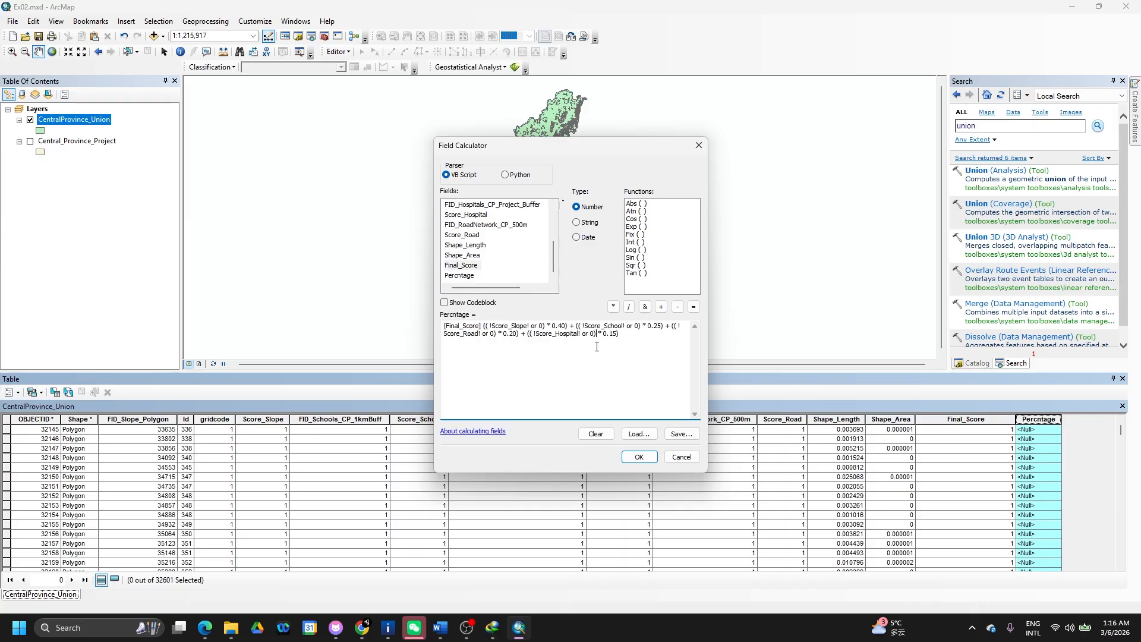
key(ctrl+a)
key(Delete)
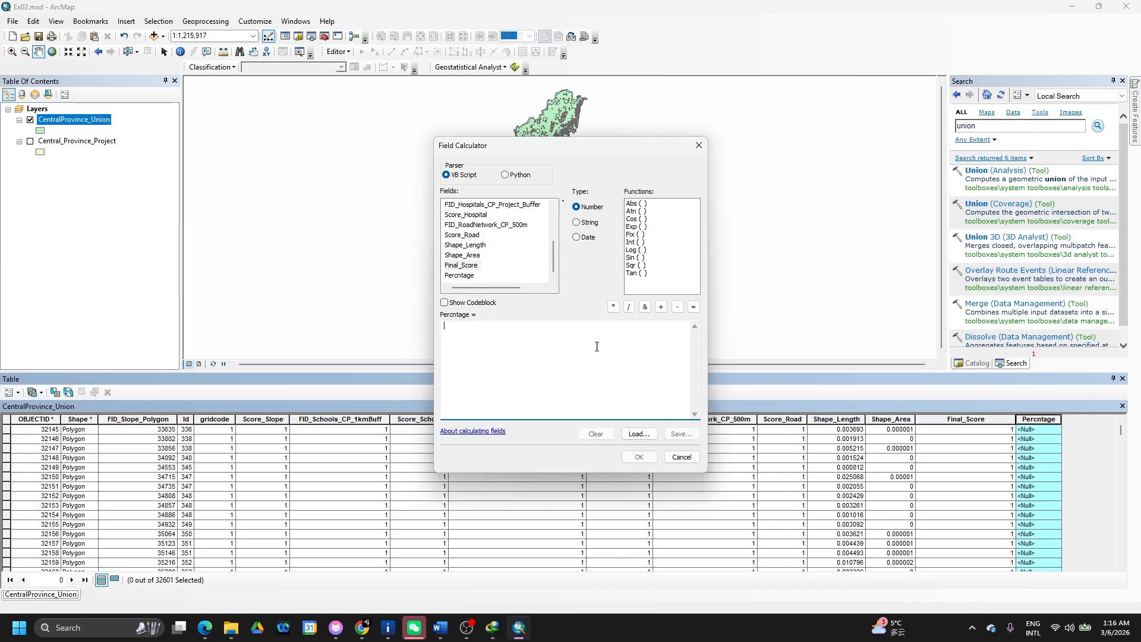
double_click(466, 265)
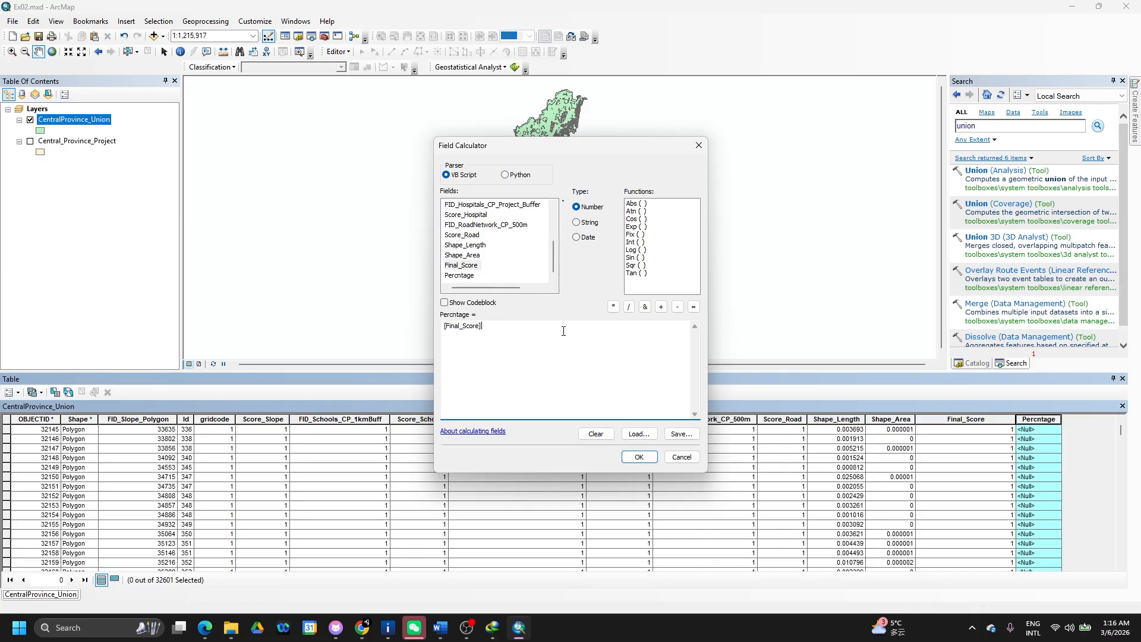
text(*)
click(639, 457)
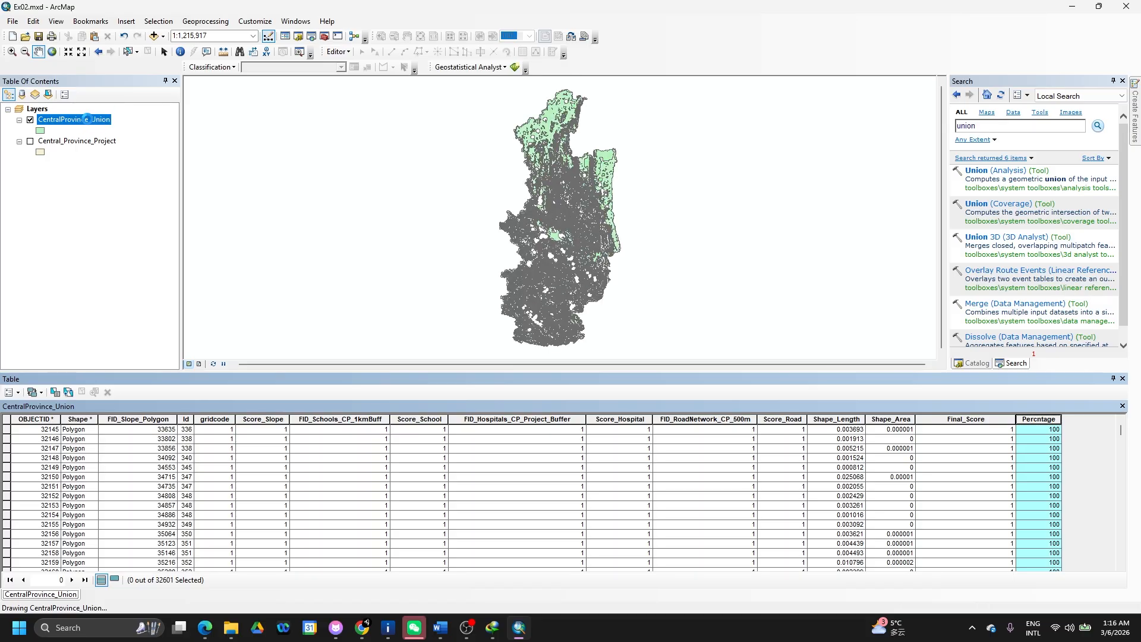
- Open CentralProvince_Union's Layer Properties and symbolize by Percntage, dismissing the sample size warning
right_click(92, 123)
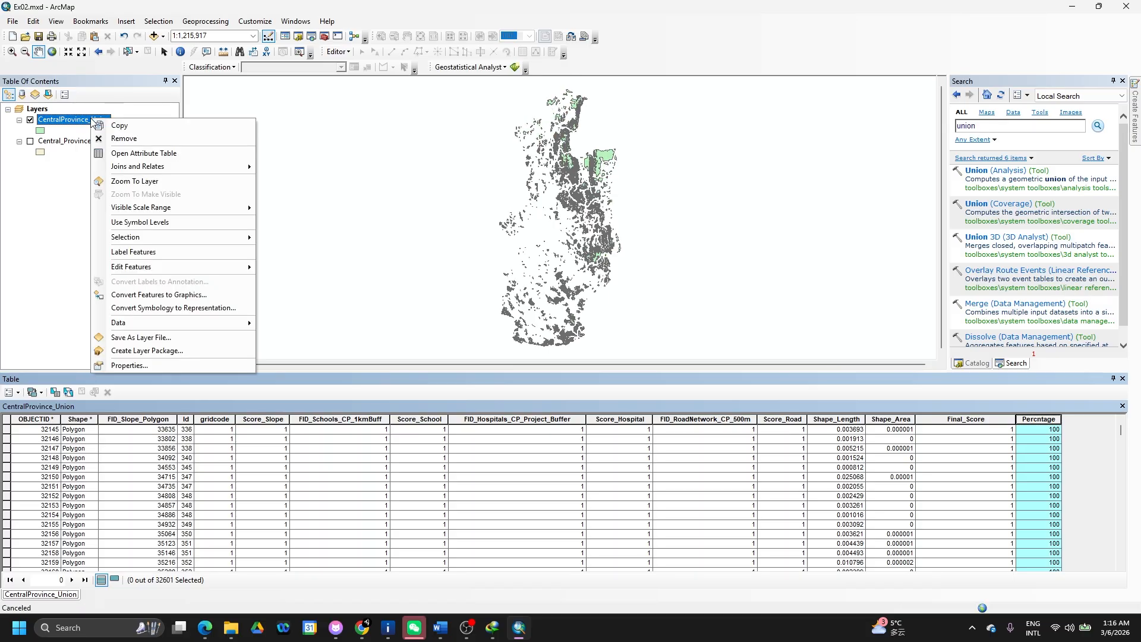
click(151, 365)
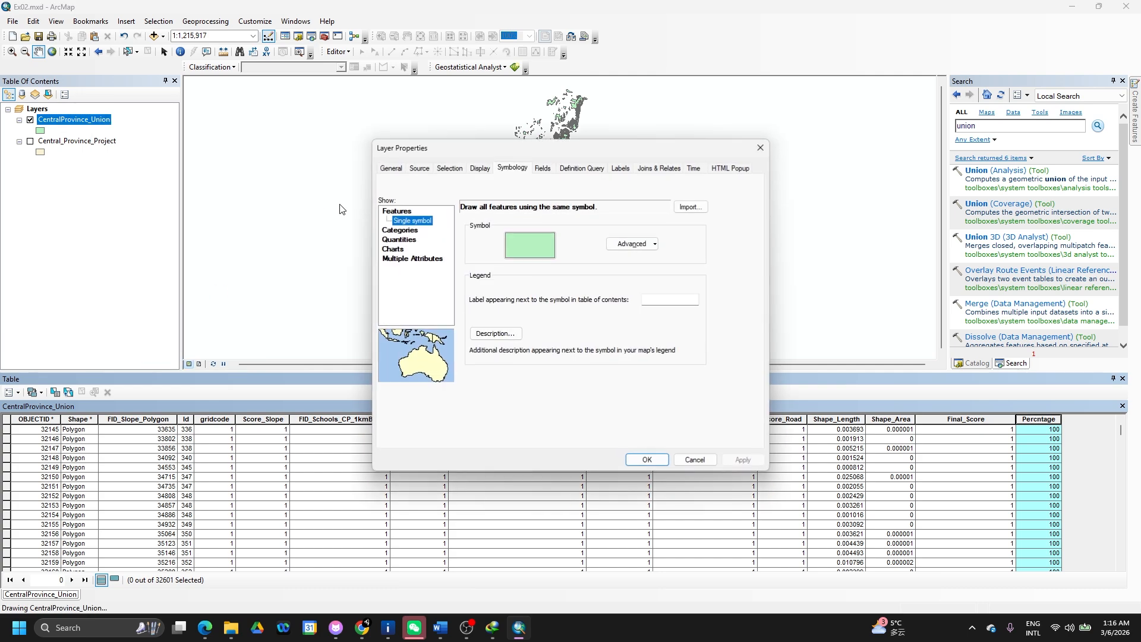
click(395, 231)
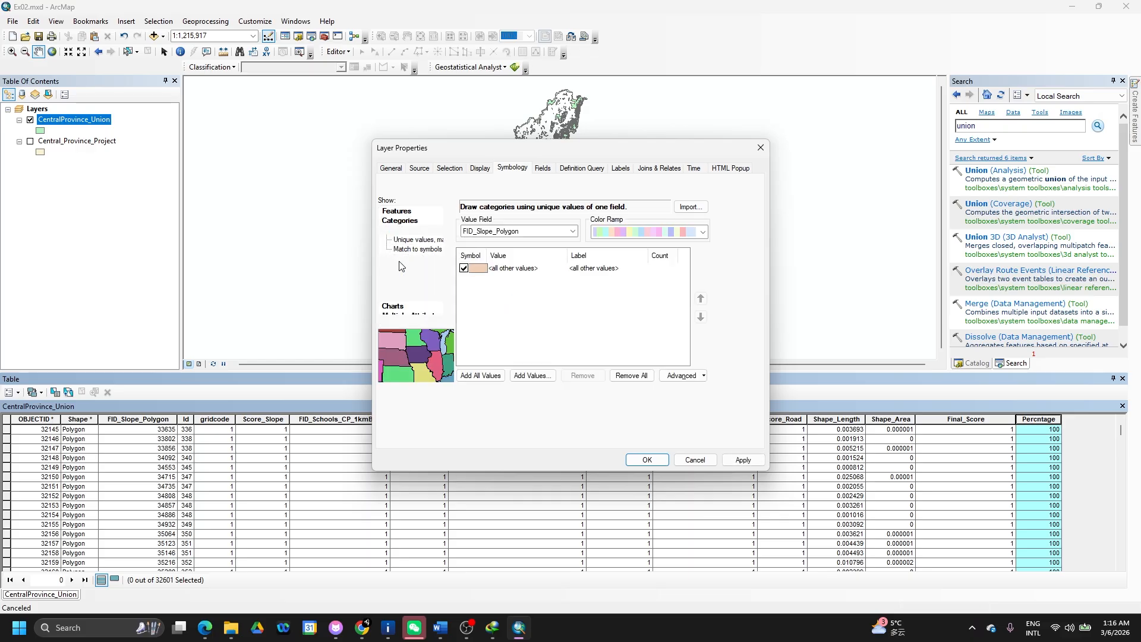
click(576, 231)
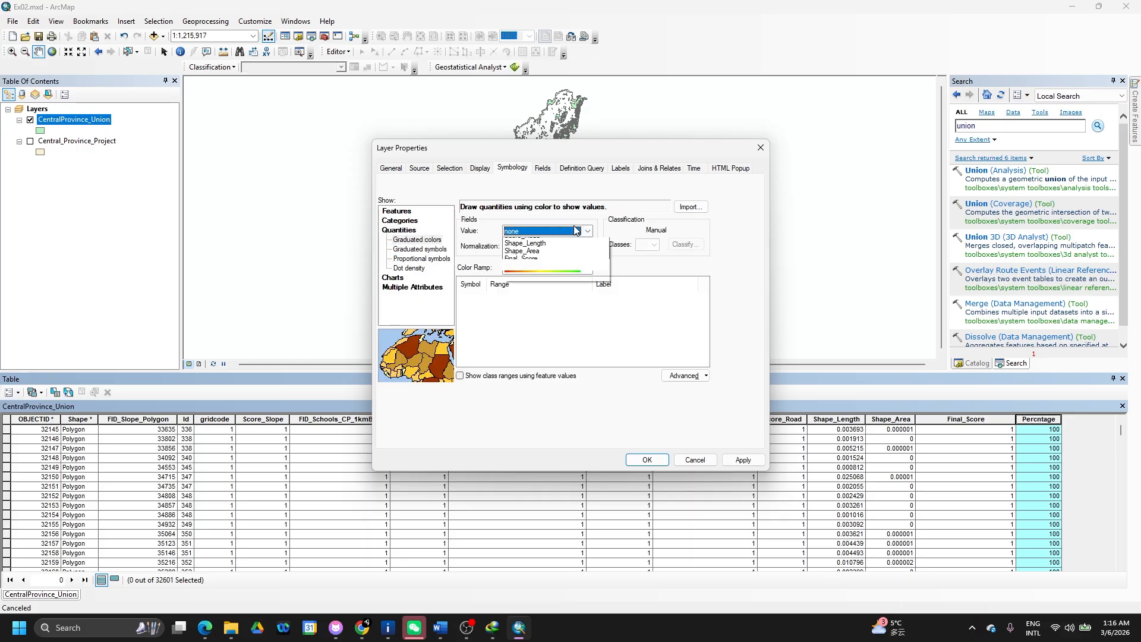
click(538, 353)
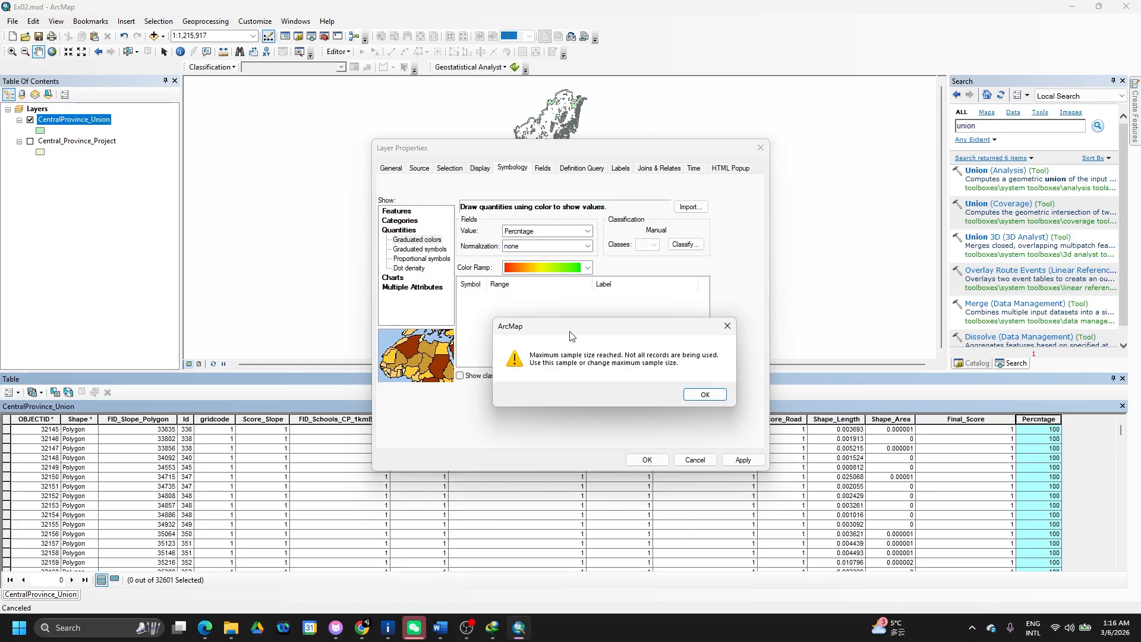
click(690, 395)
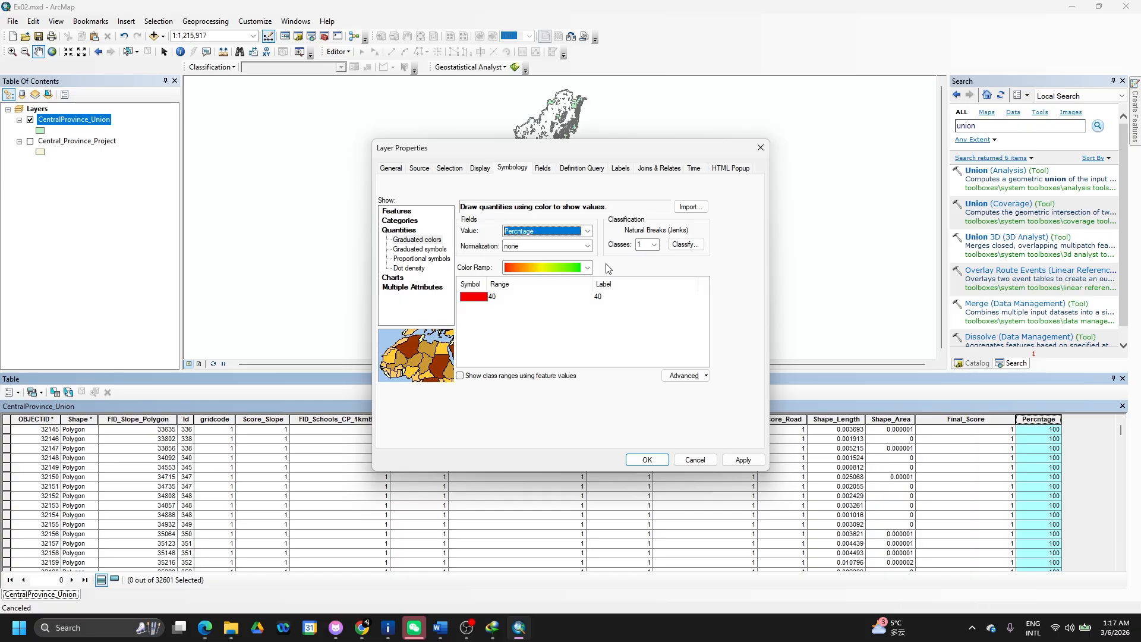
- Try 4 classes, review the Classification dialog unchanged, then choose Graduated symbols
click(654, 245)
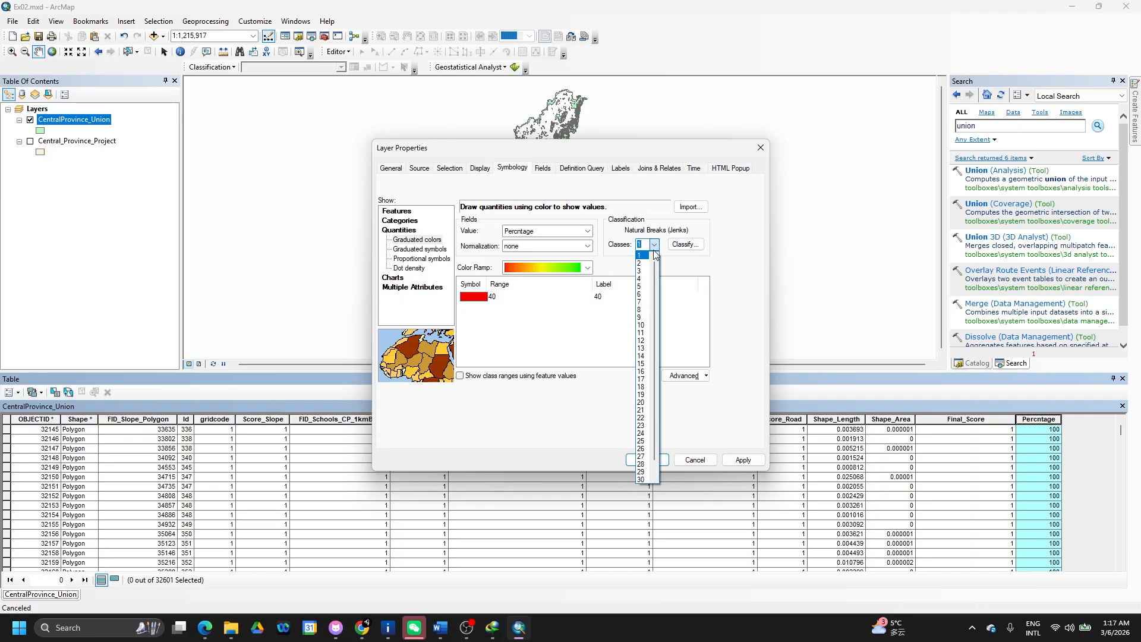
click(641, 280)
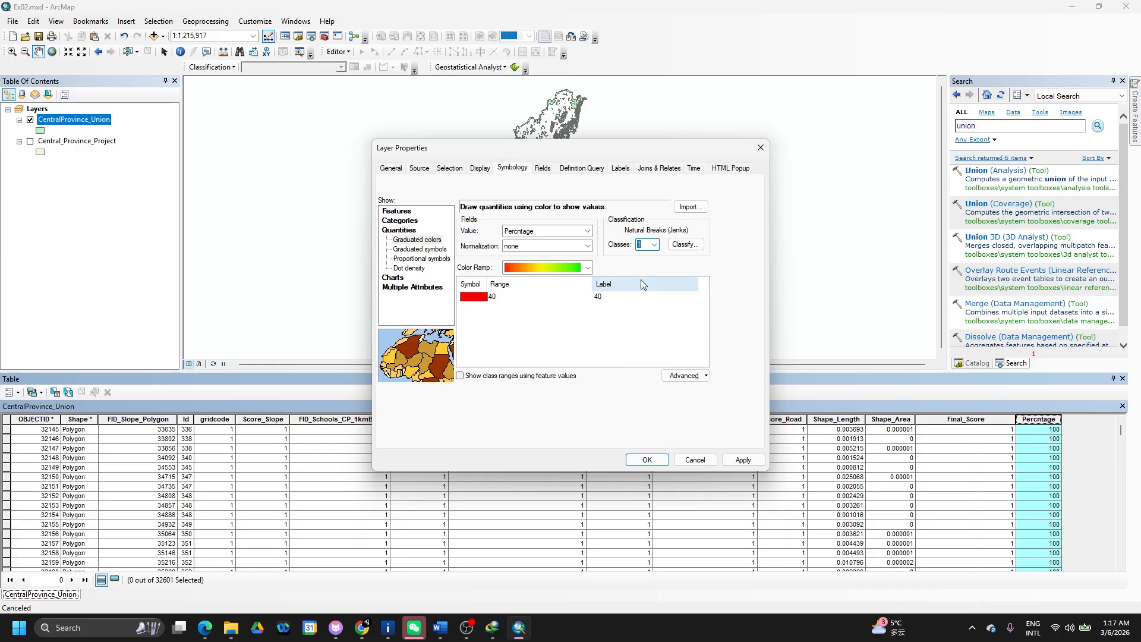
click(685, 245)
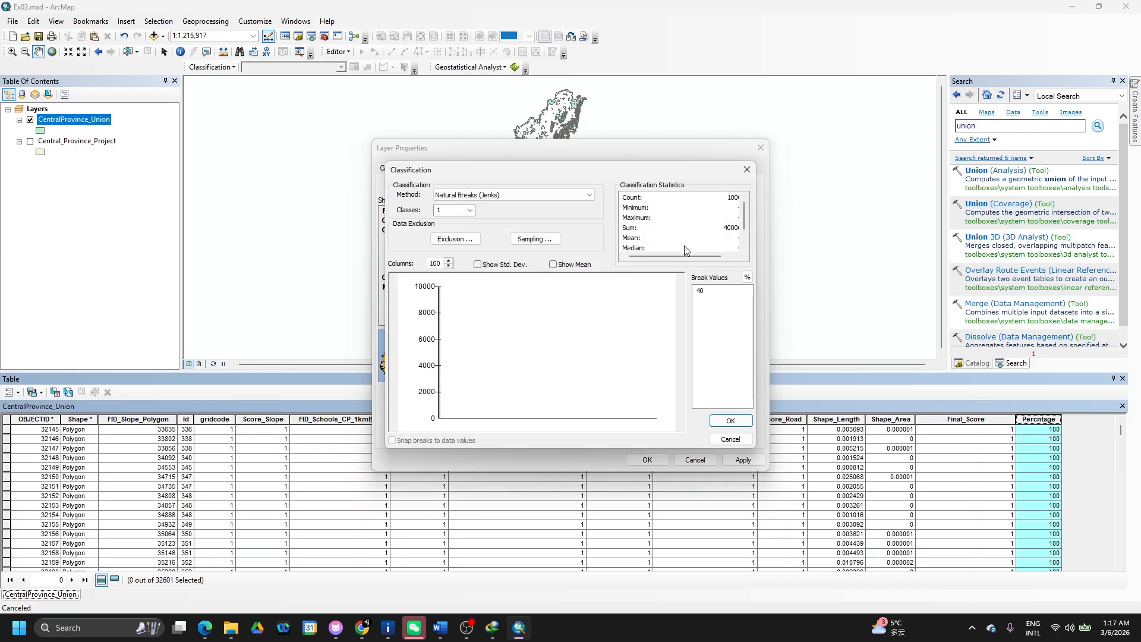
click(748, 169)
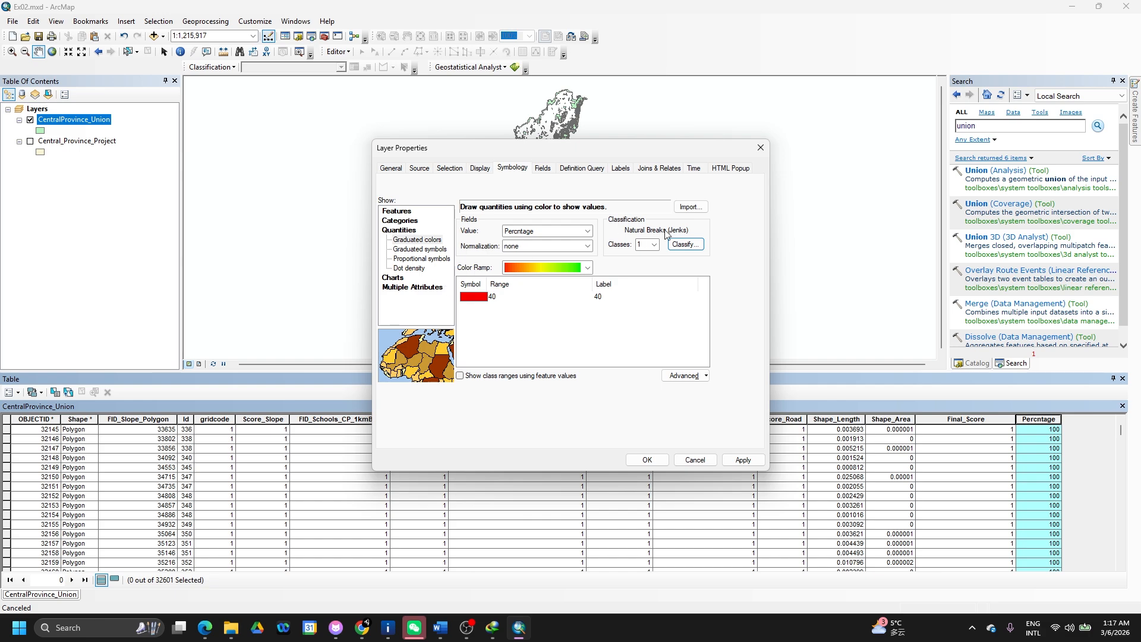
click(425, 249)
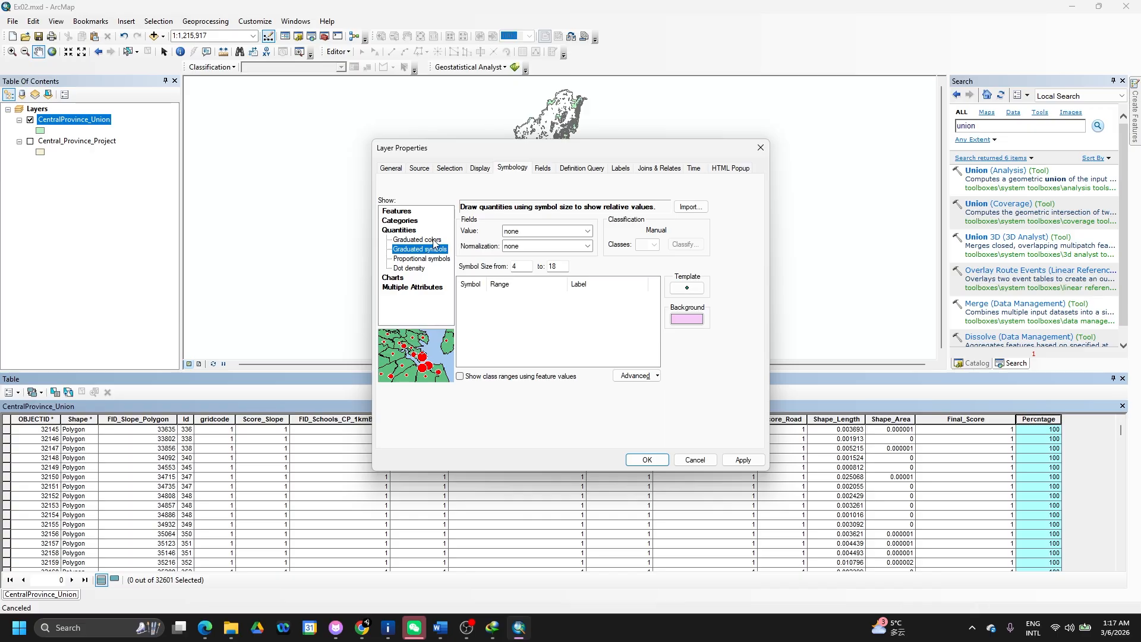
- Return to Graduated colors with Percntage as value and no normalization
click(435, 240)
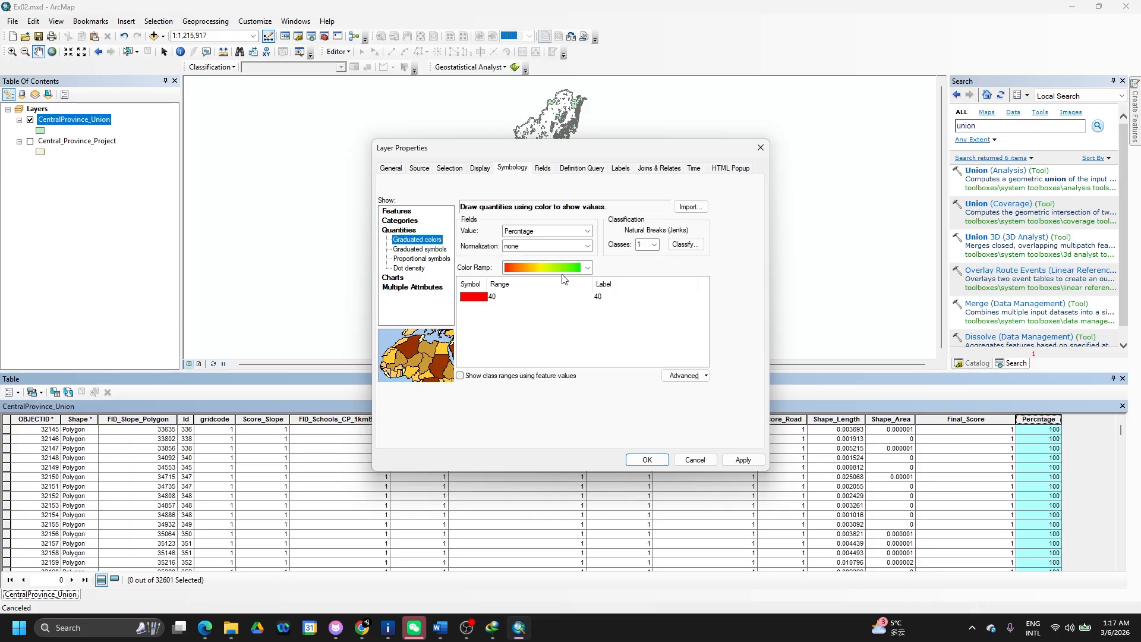
click(588, 231)
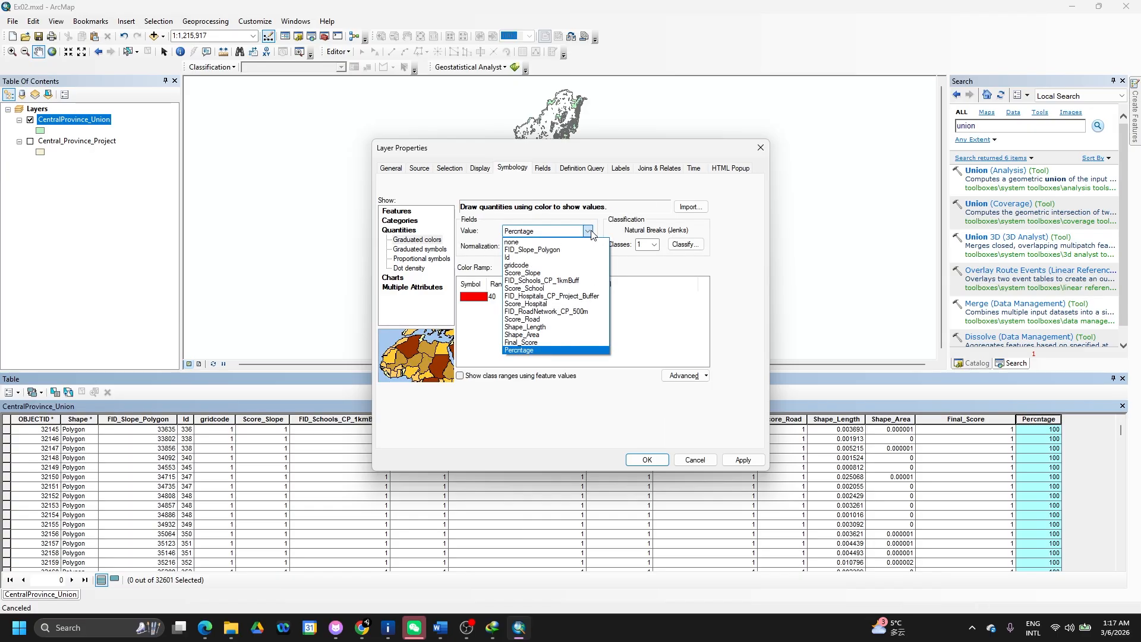
click(591, 233)
click(588, 246)
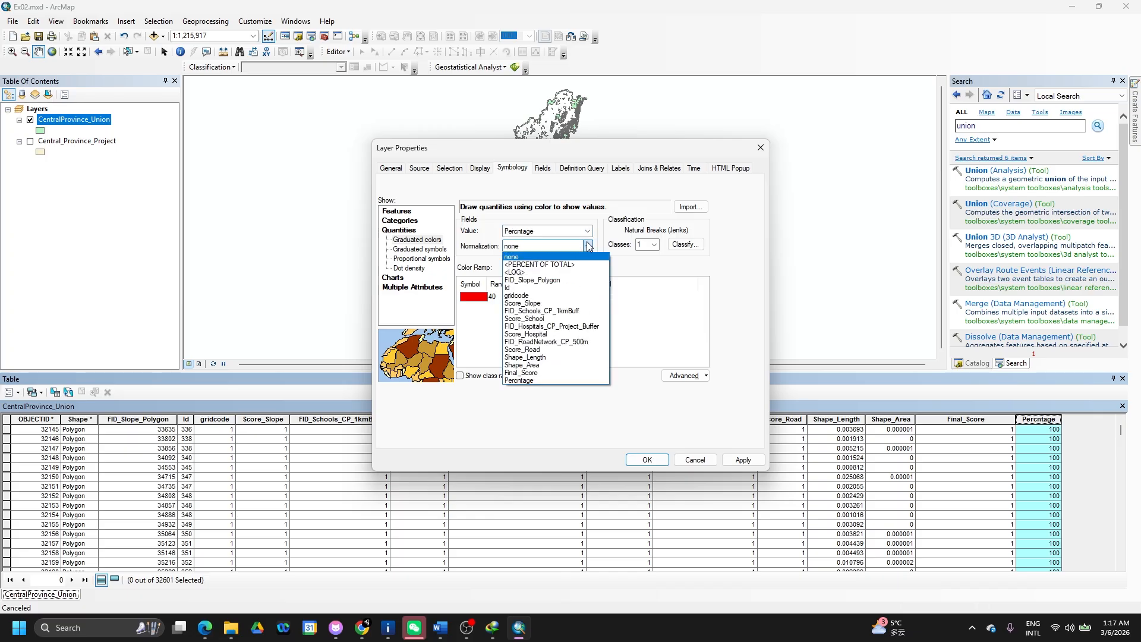
click(588, 245)
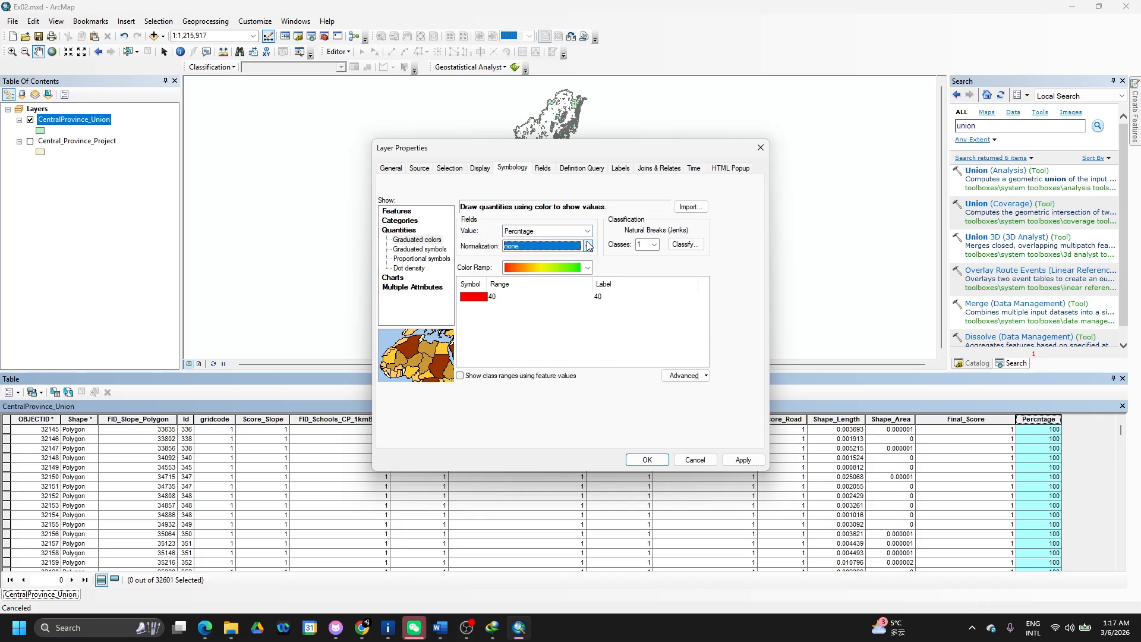
- Show class ranges using feature values, check Symbol Levels, and try setting 4 classes
click(675, 375)
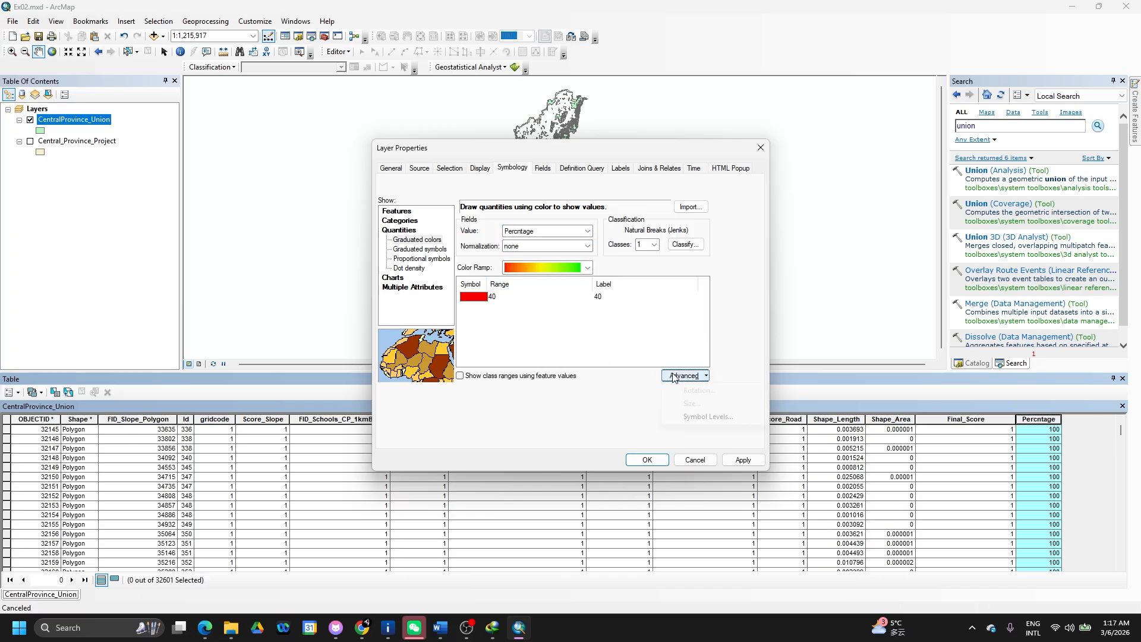
click(525, 380)
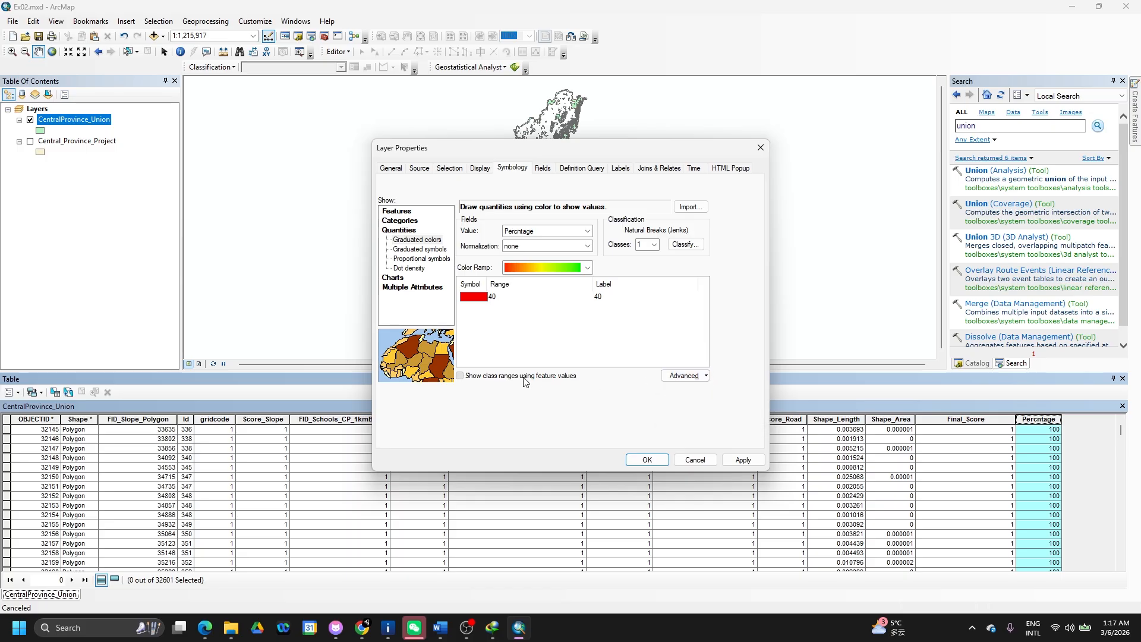
click(685, 376)
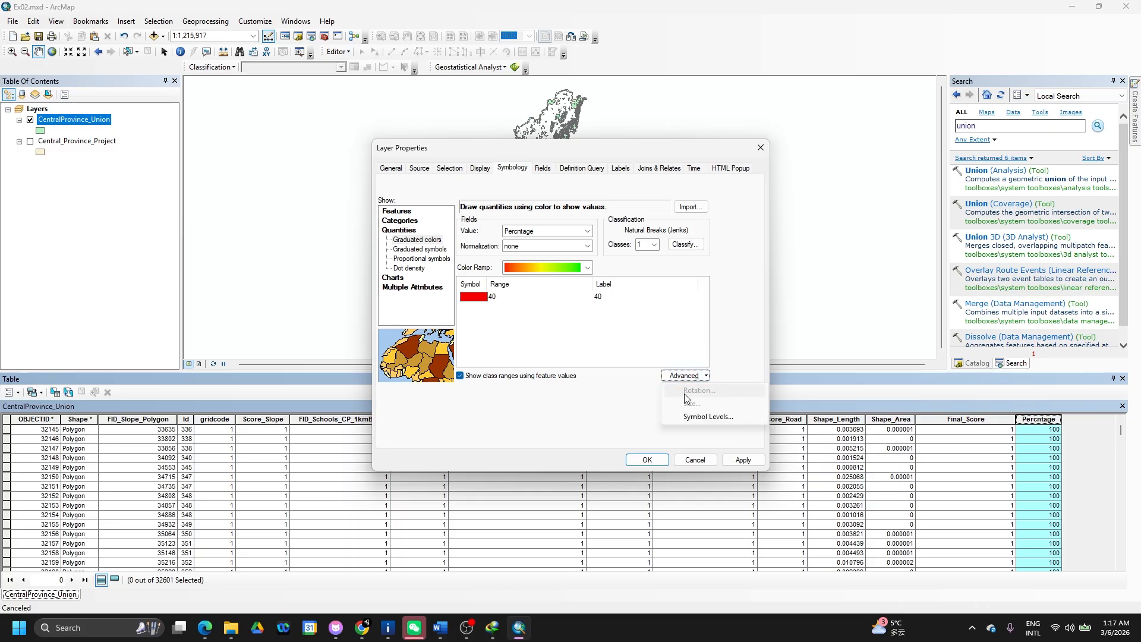
click(685, 418)
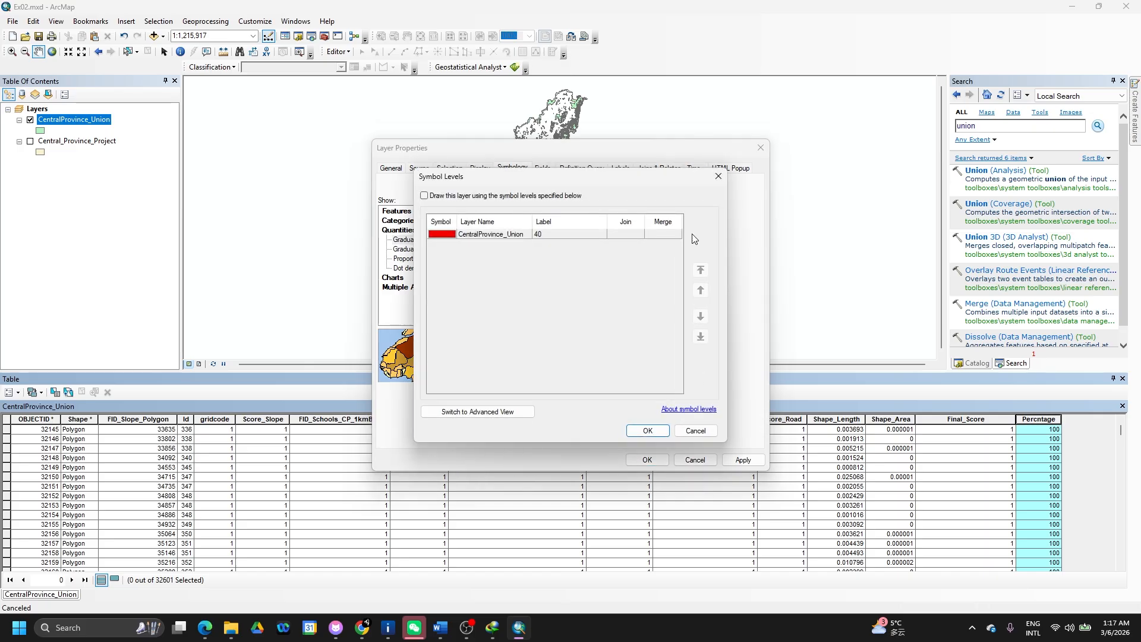
click(719, 176)
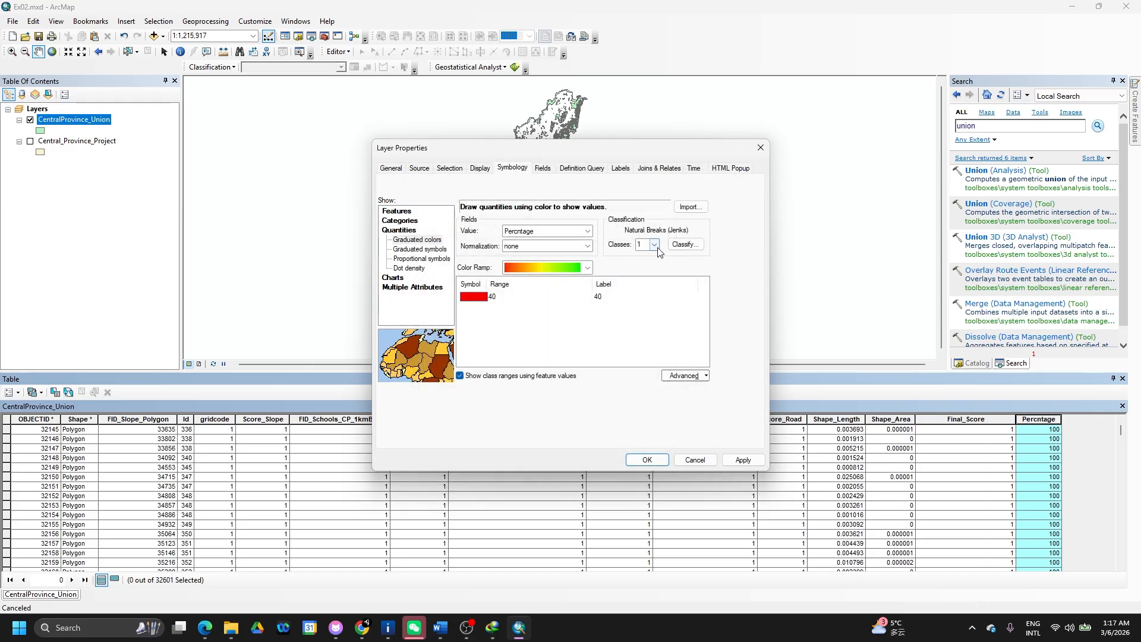
click(654, 244)
click(639, 281)
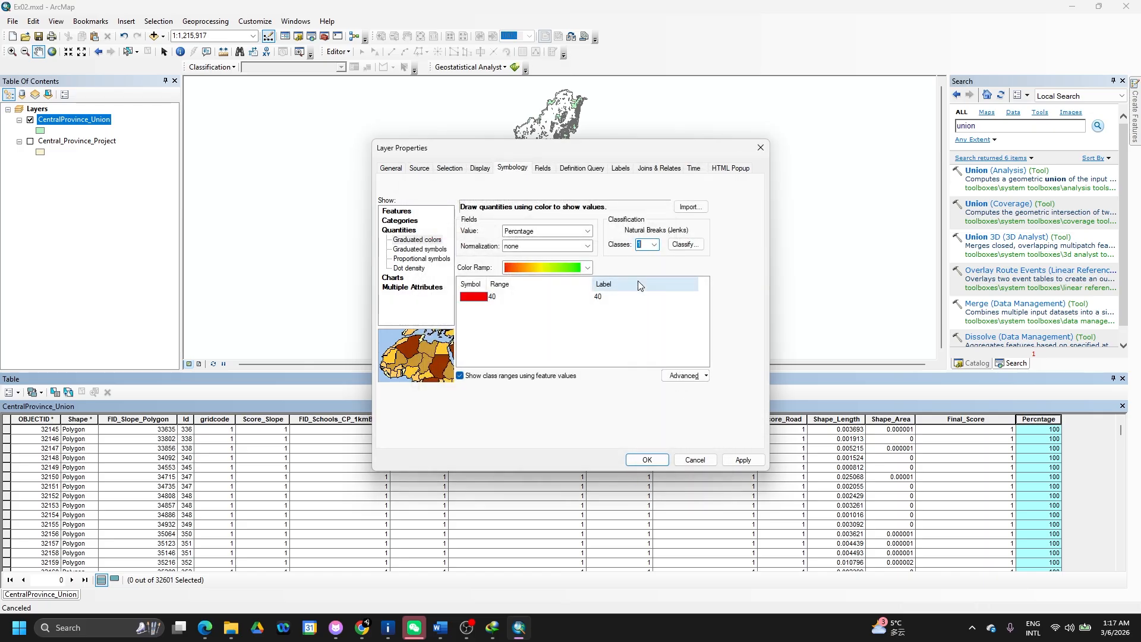
- Raise the maximum sample size and classify Percntage into 4 Natural Breaks classes (25, 45, 65, 100)
click(692, 247)
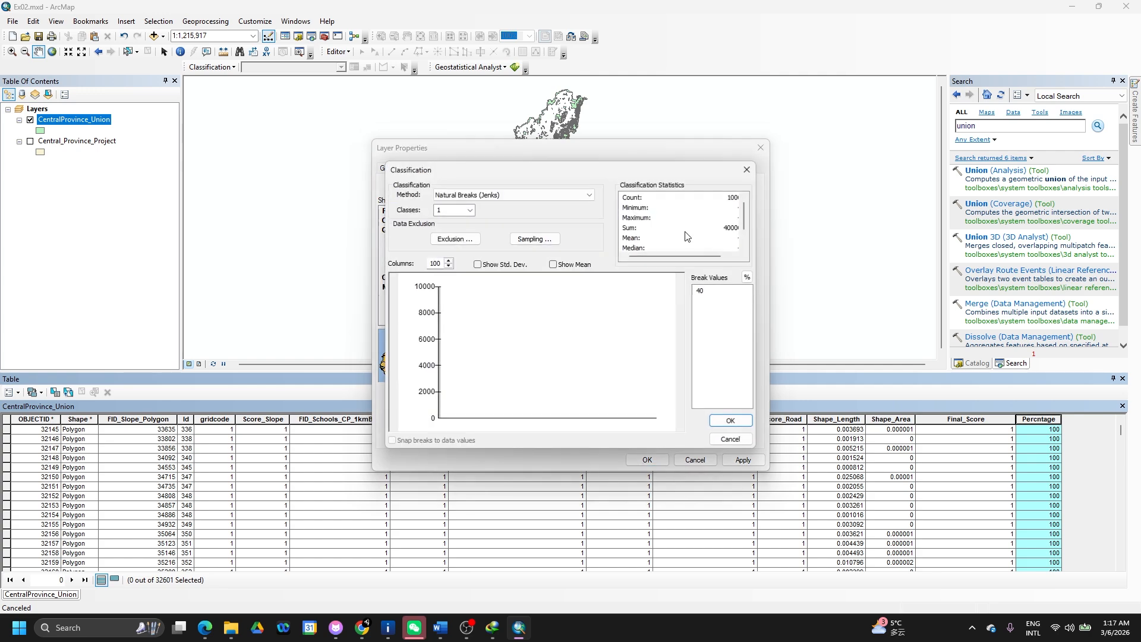
click(470, 212)
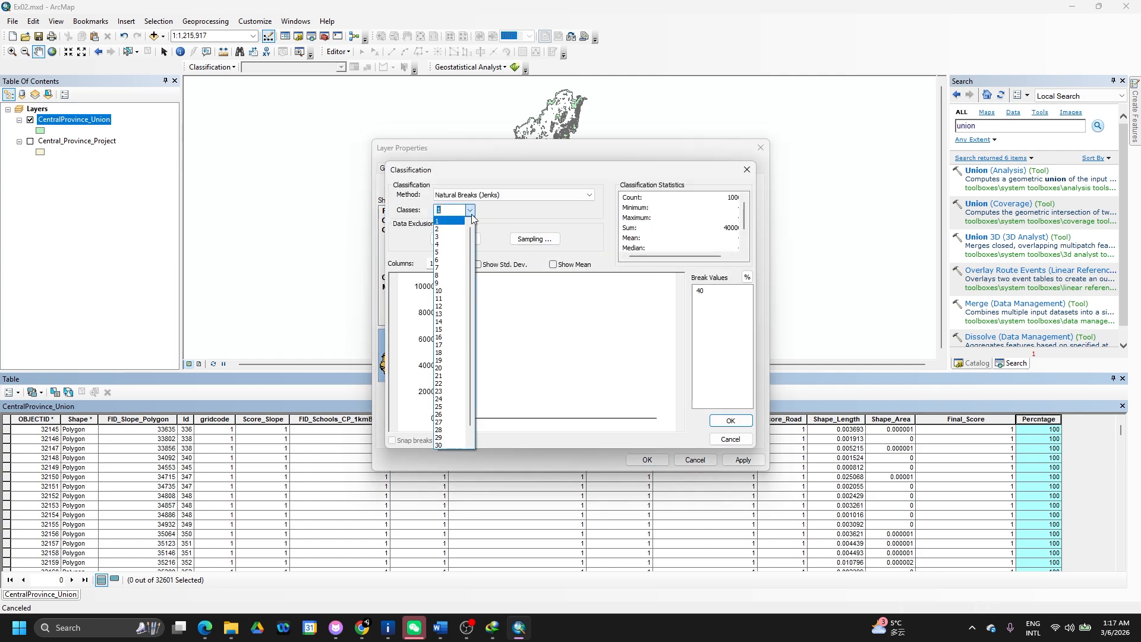
click(456, 232)
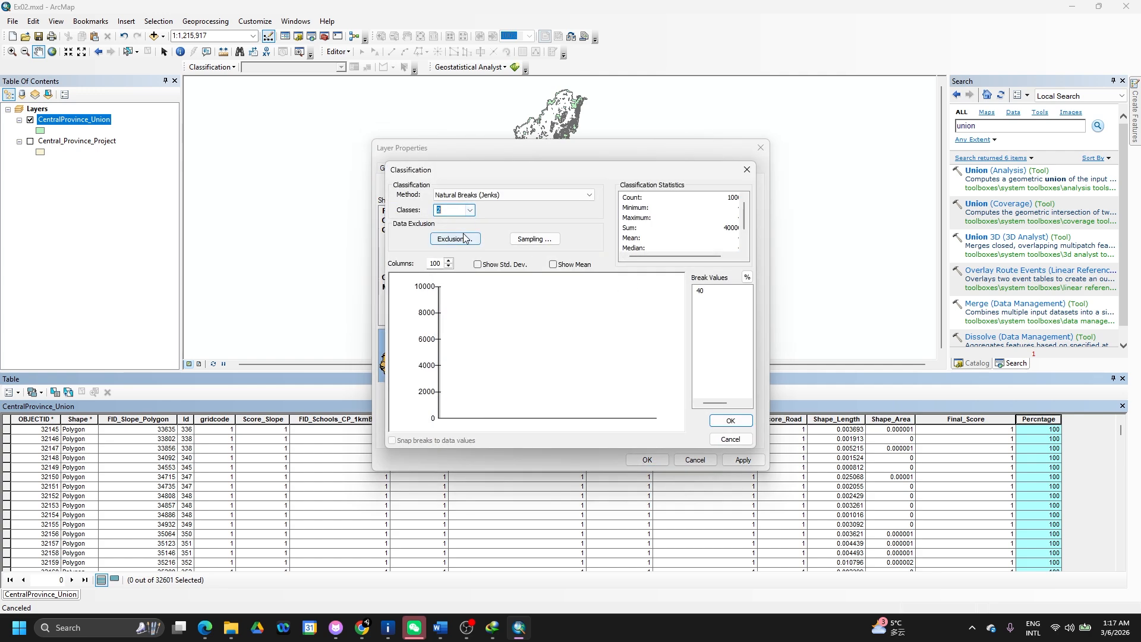
click(547, 242)
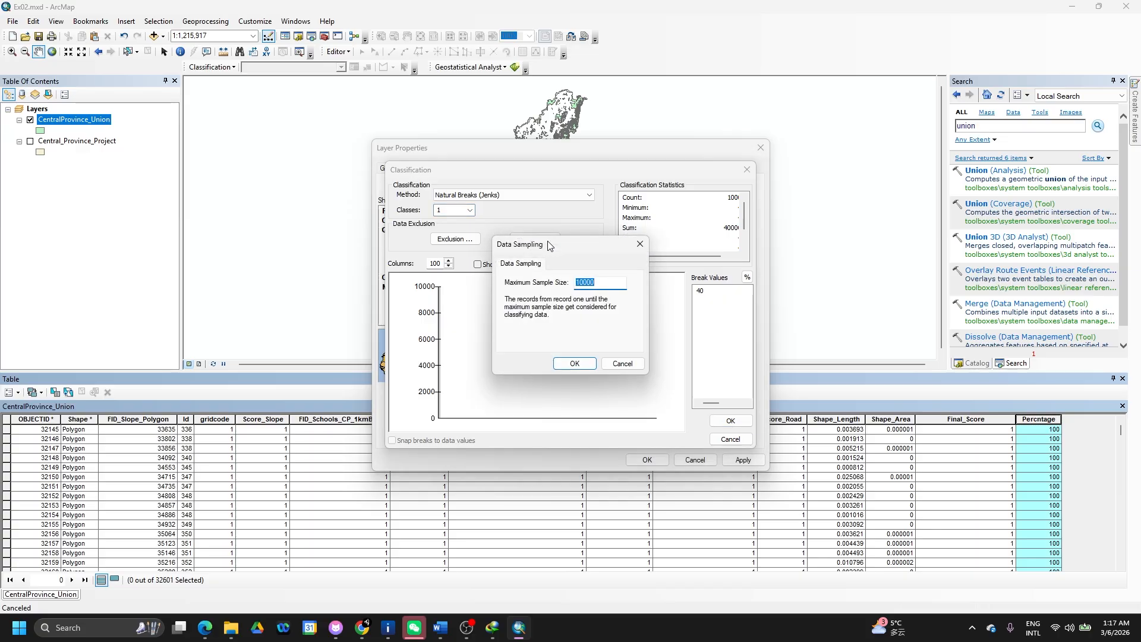
click(581, 283)
click(588, 364)
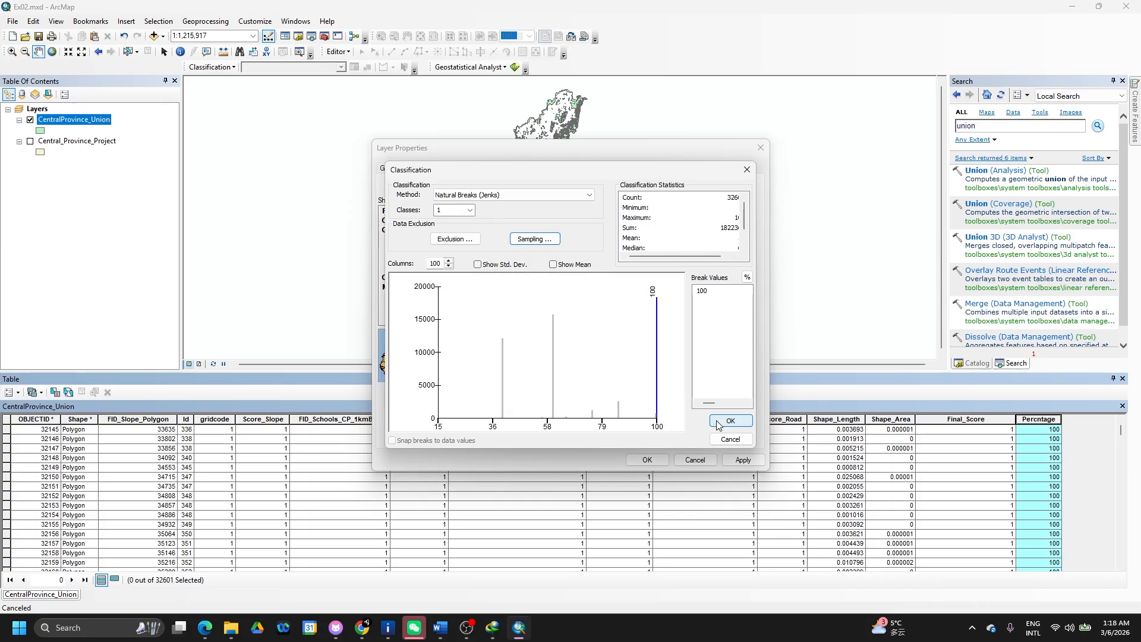
click(470, 210)
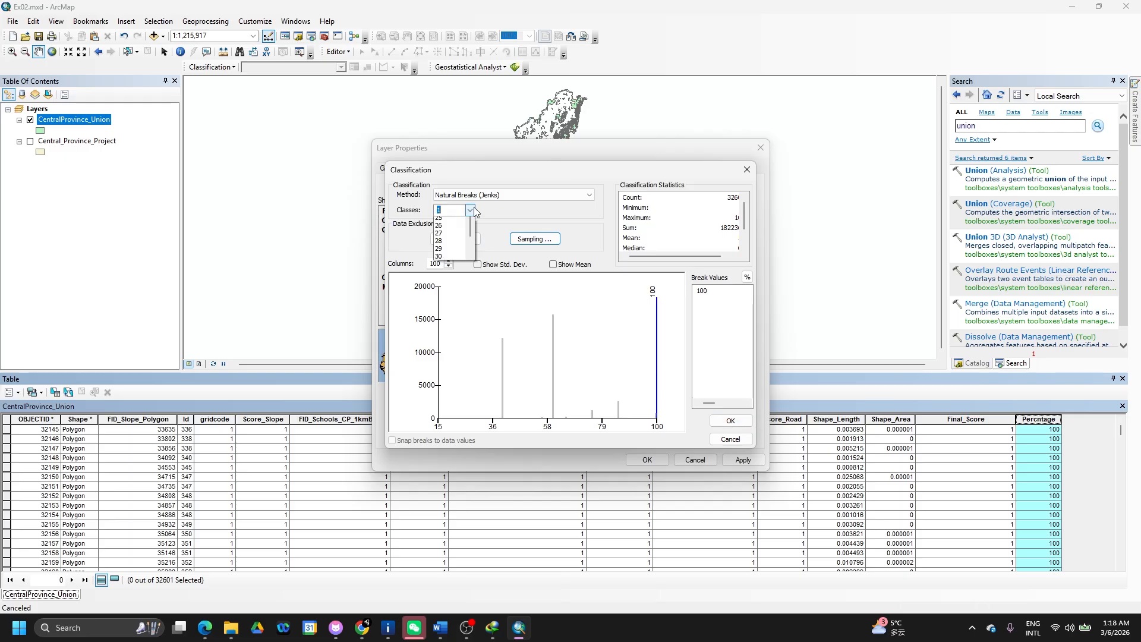
click(453, 246)
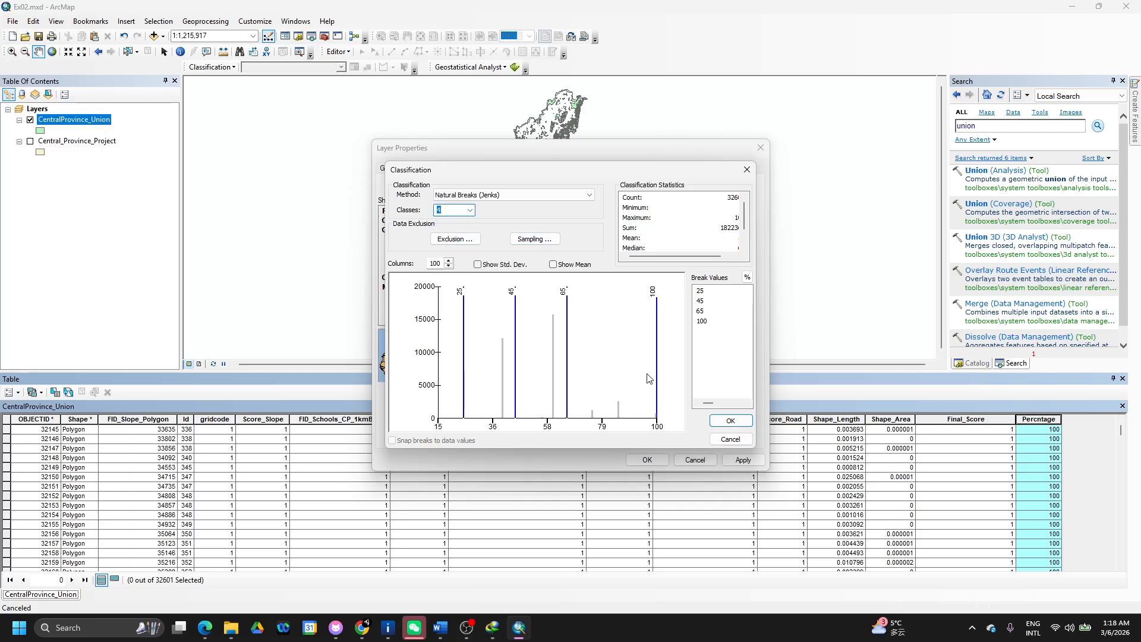
click(732, 422)
- Edit the class upper bounds to 80 and 50, giving 15–25, 35–50, 55–80, 85–100
click(503, 297)
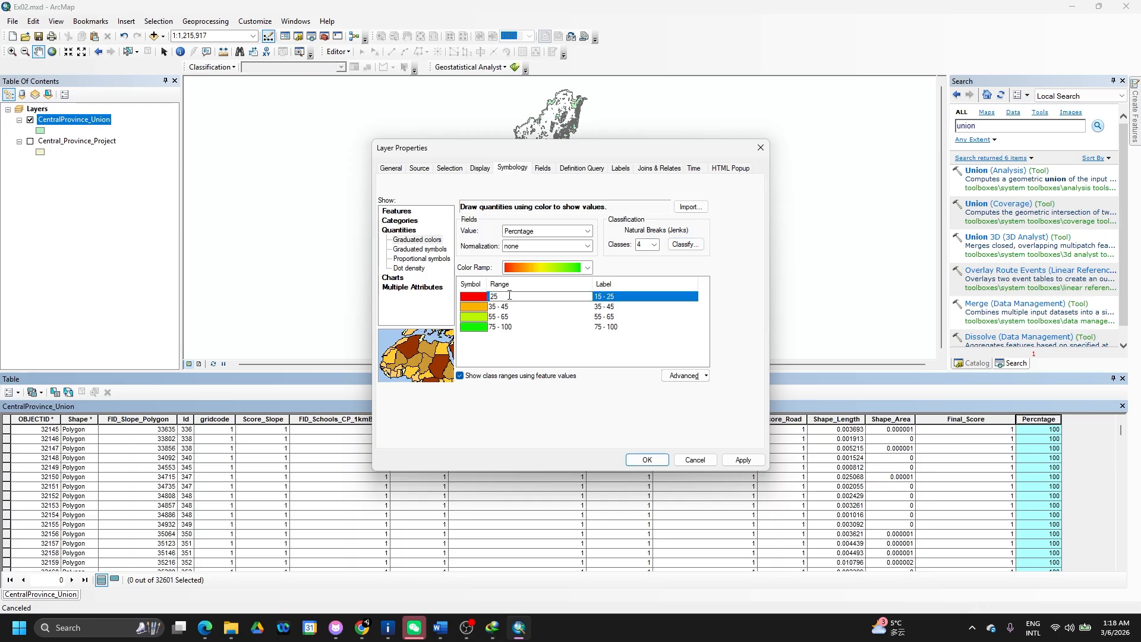
click(504, 326)
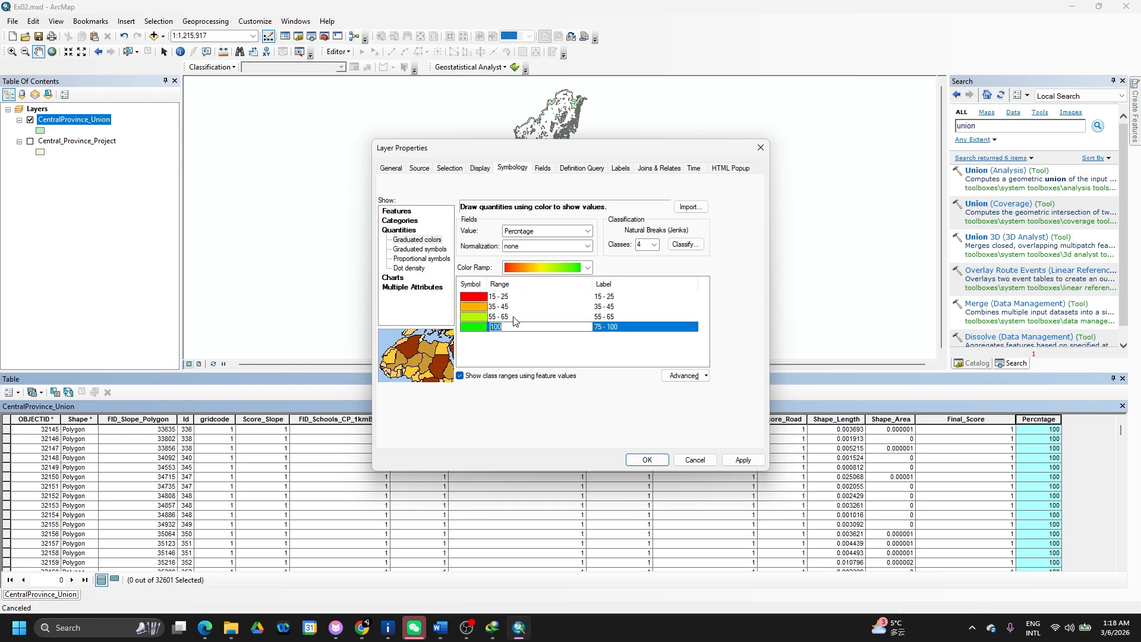
click(517, 316)
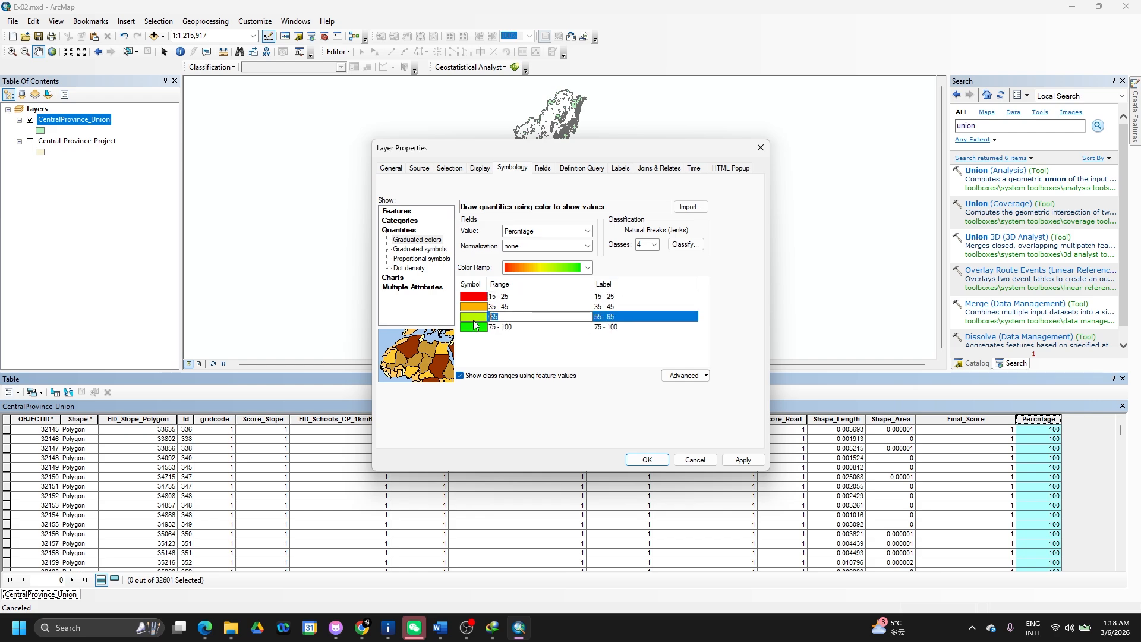
text(80)
click(515, 307)
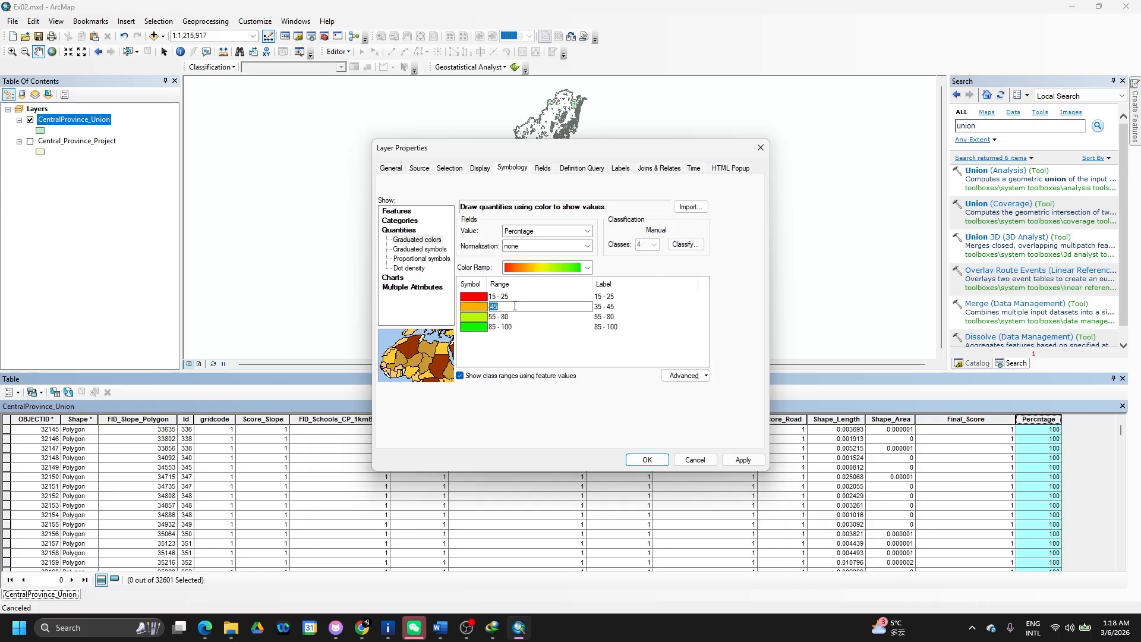
click(498, 331)
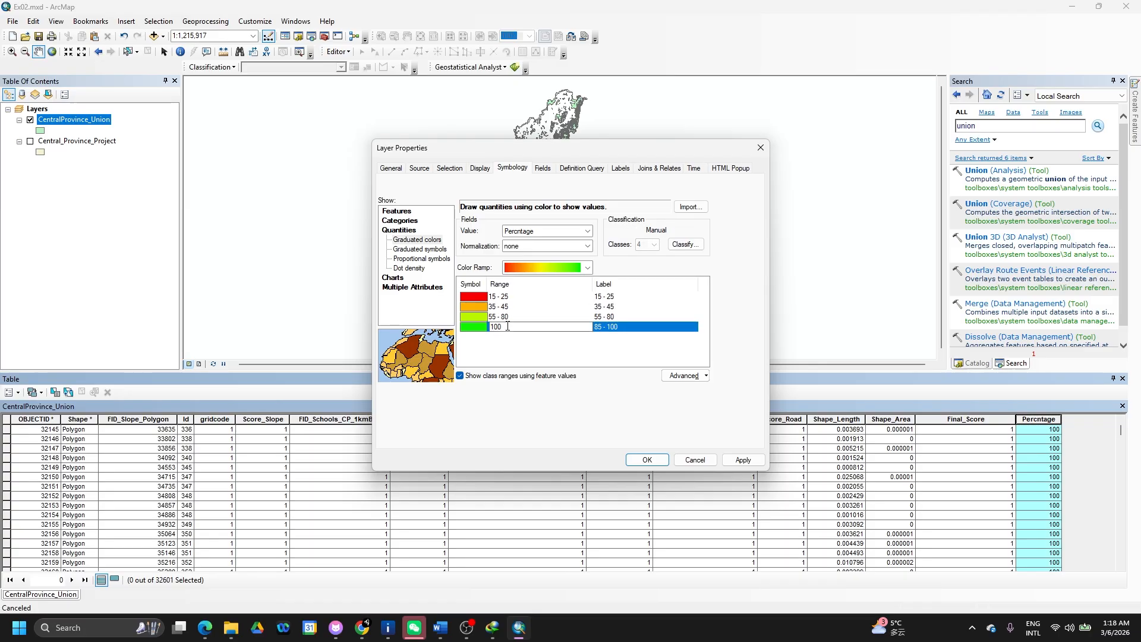
click(516, 305)
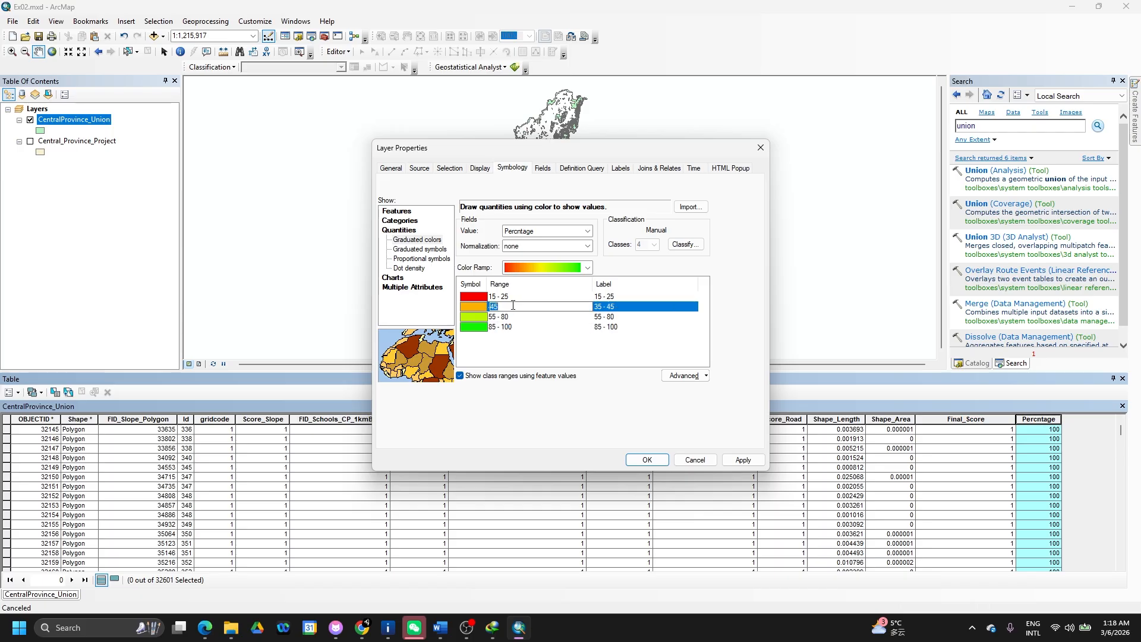
text(50)
click(532, 296)
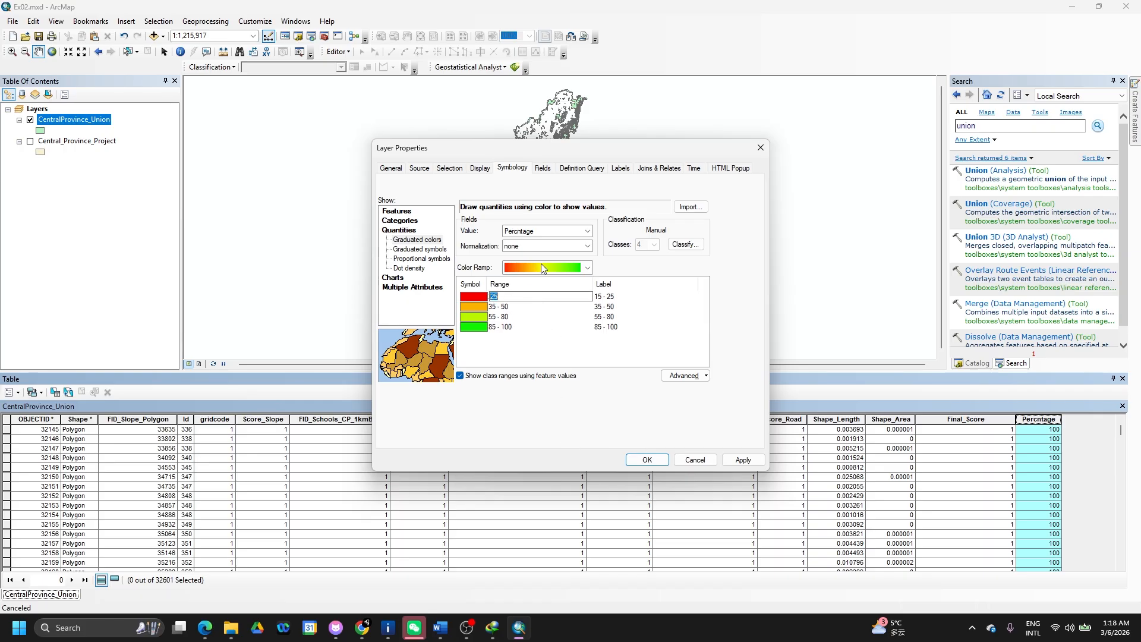
- Try several colour ramps, including green-yellow-red, dark green-to-red and red-yellow-cyan-blue
click(588, 268)
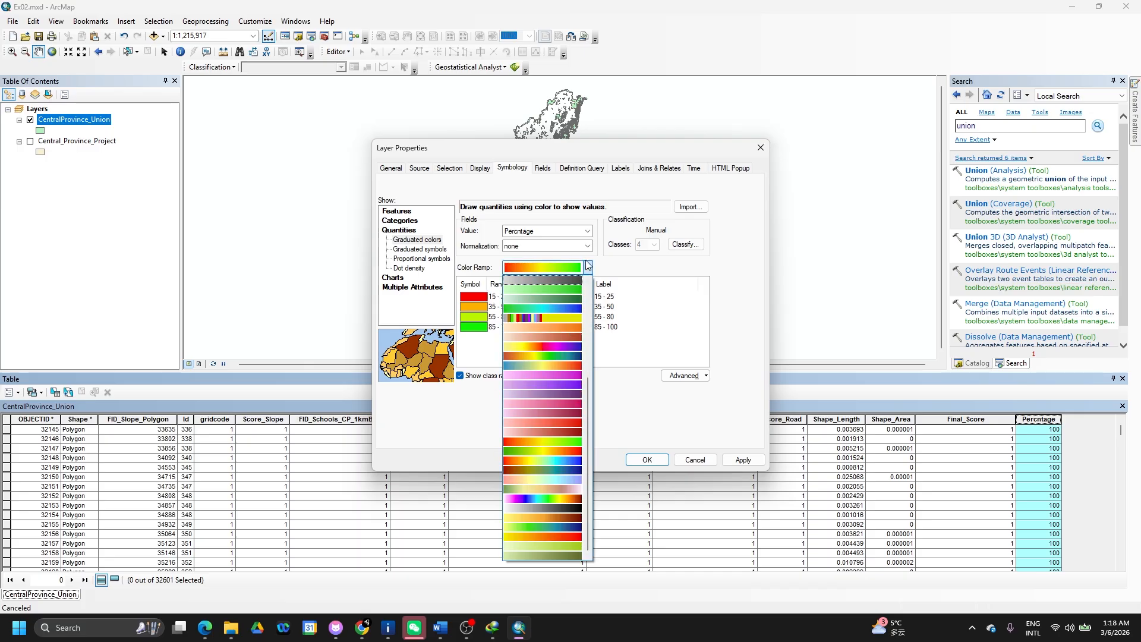
click(588, 268)
click(587, 268)
click(558, 452)
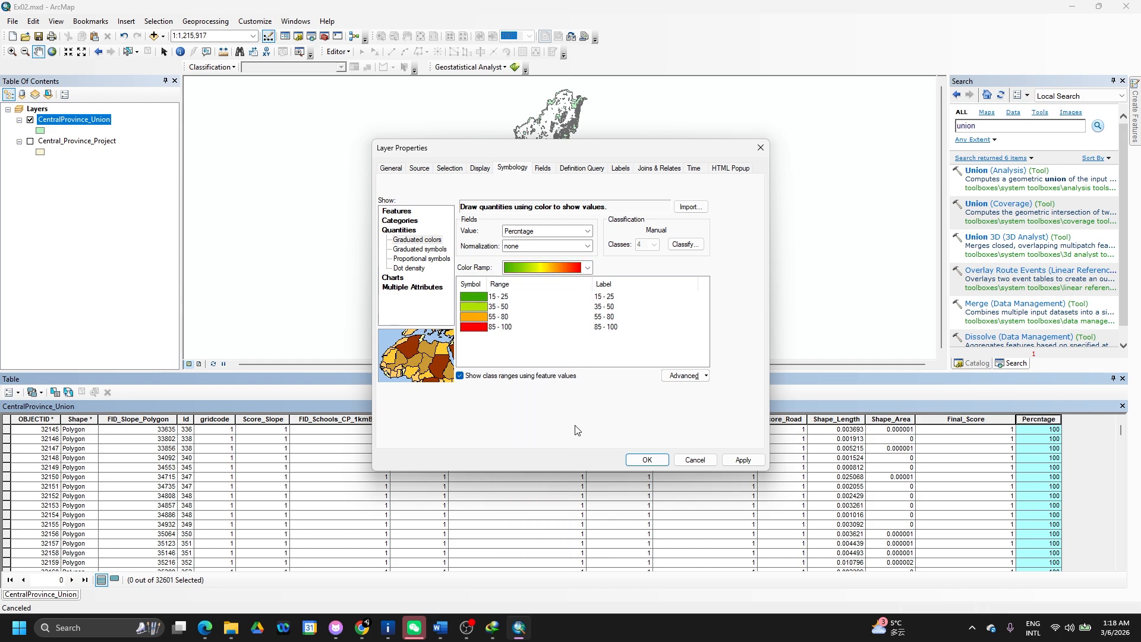
click(587, 268)
scroll(557, 366, up, 5)
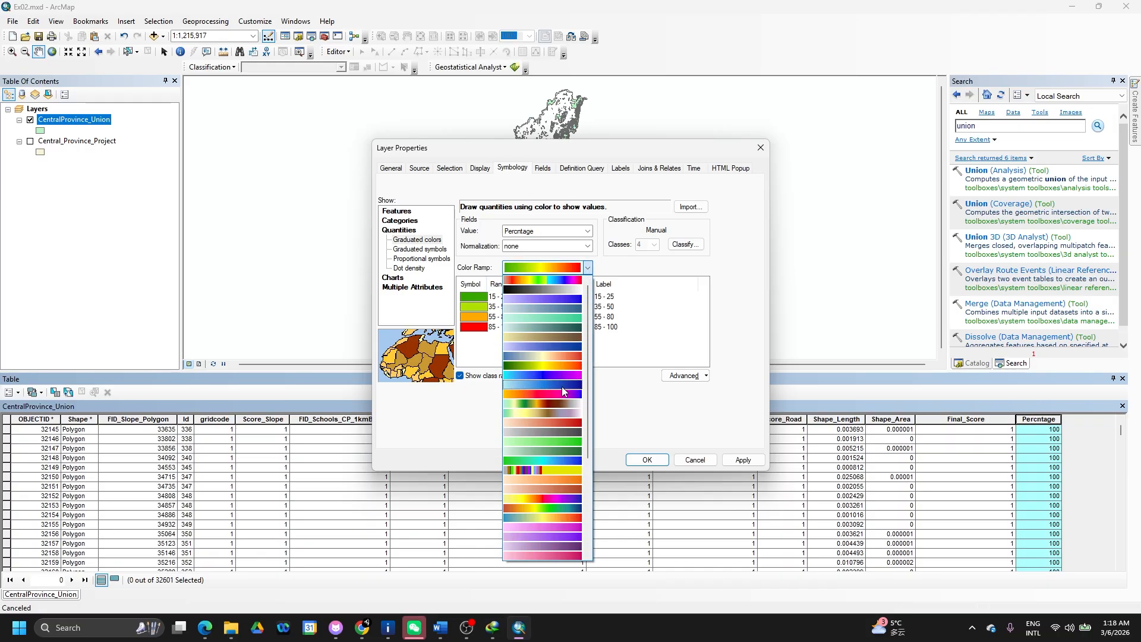
click(564, 366)
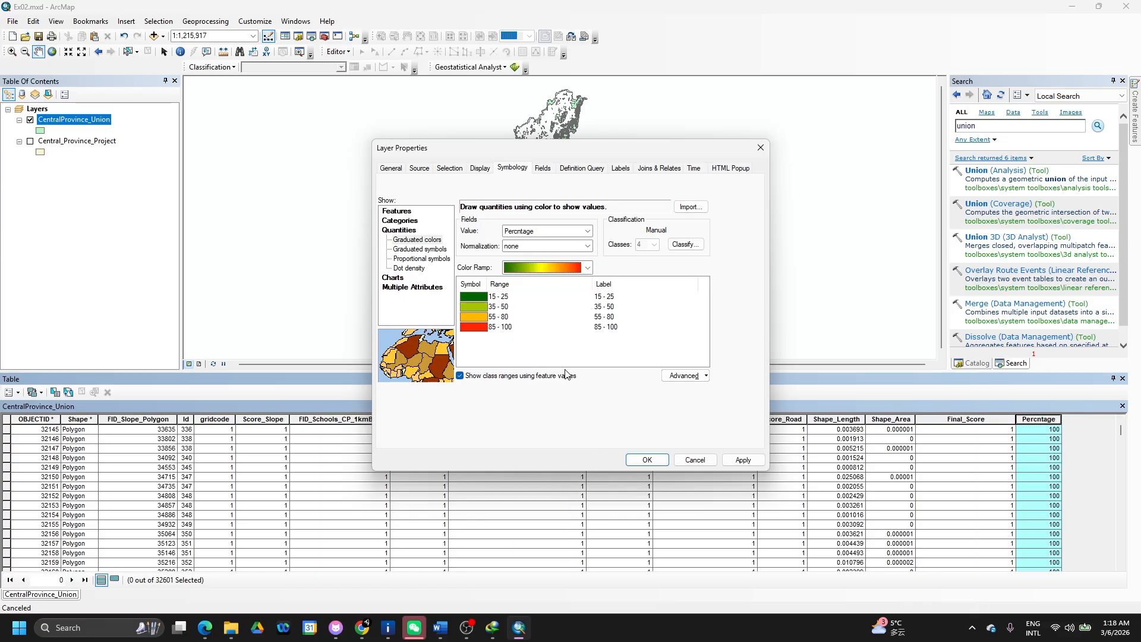
click(588, 268)
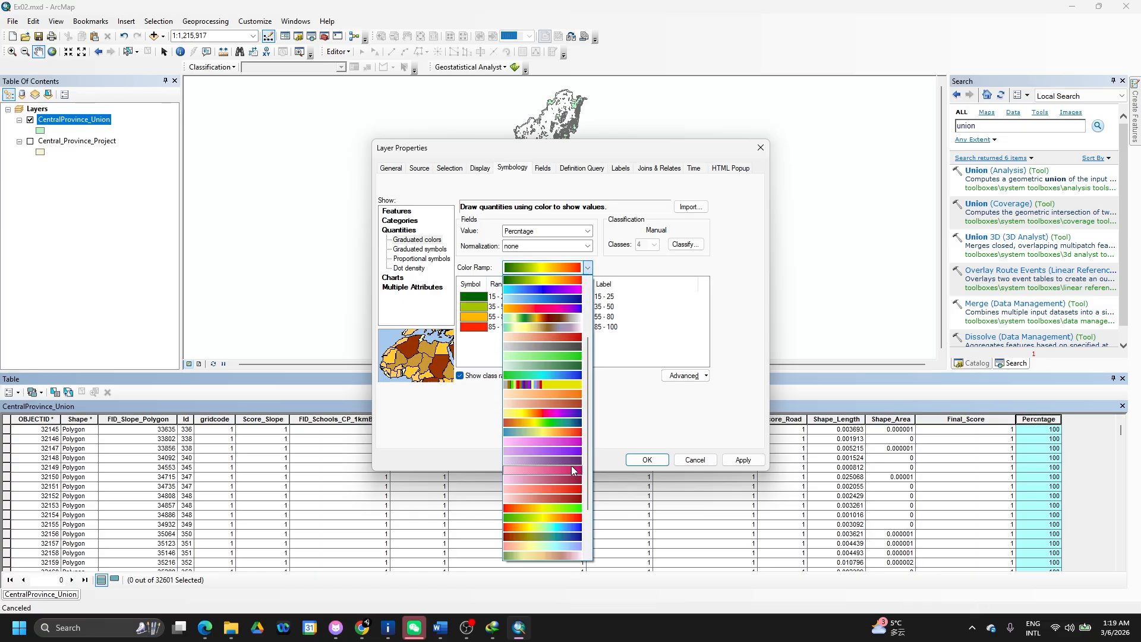
click(561, 518)
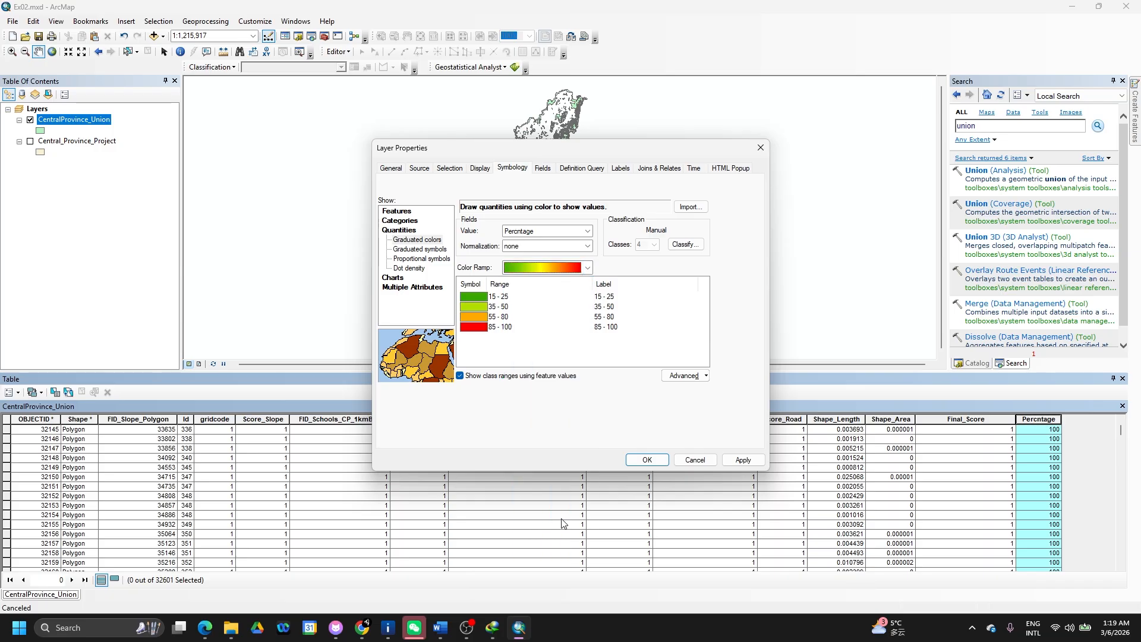
click(588, 269)
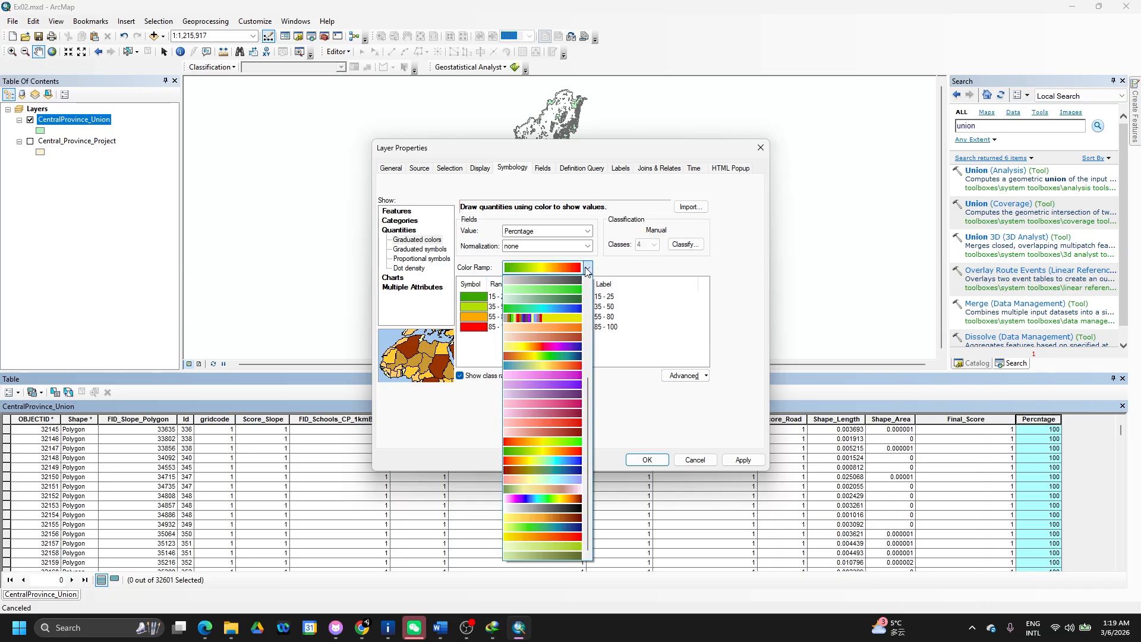
click(560, 461)
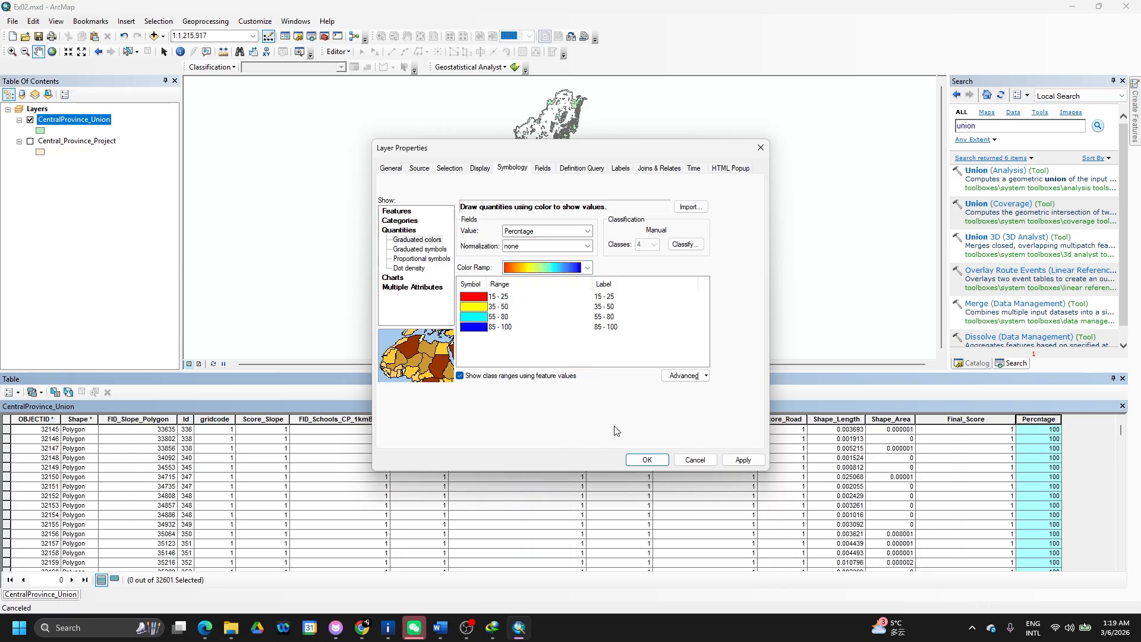
- Choose the orange-yellow-green-blue ramp and apply it to the map
click(586, 271)
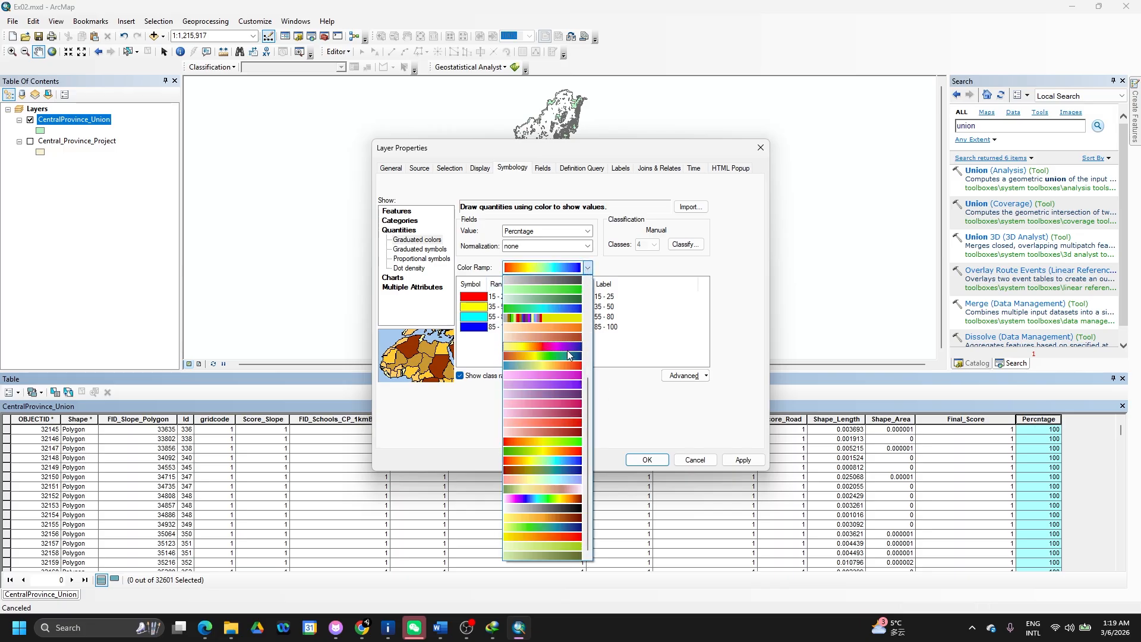
click(565, 356)
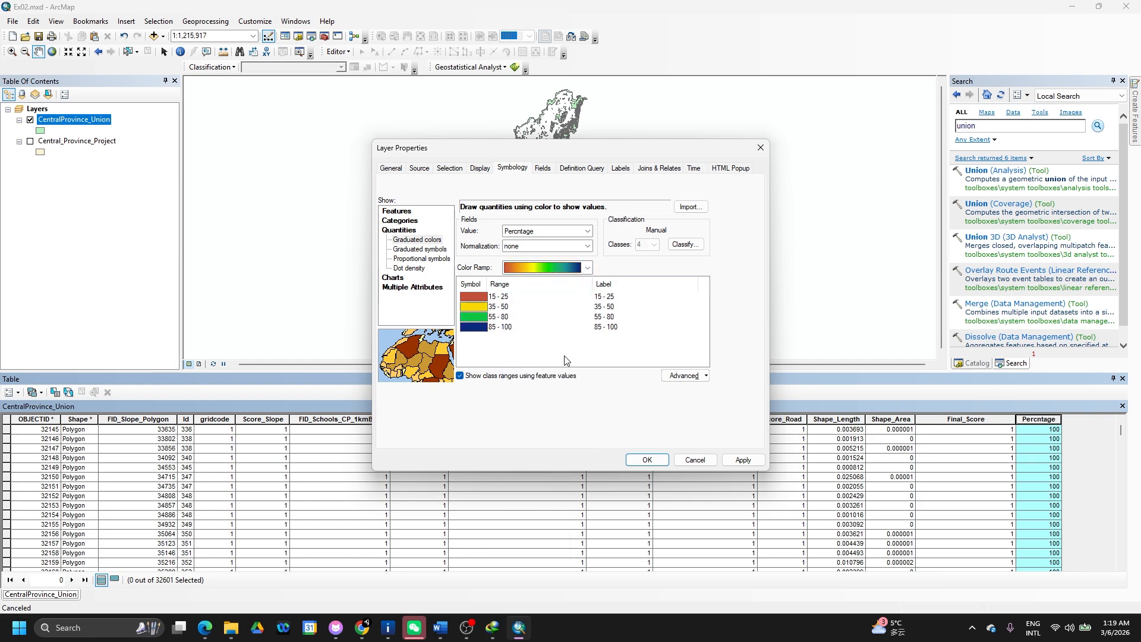
click(743, 459)
click(646, 463)
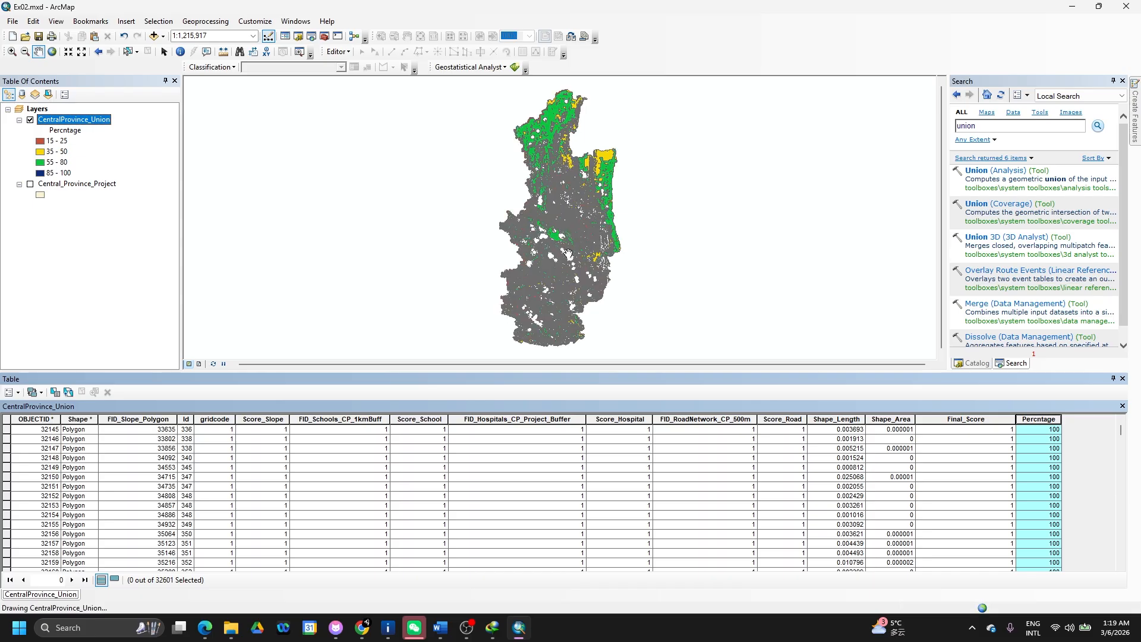
- Reopen CentralProvince_Union's Layer Properties from the Table of Contents
scroll(569, 253, up, 1)
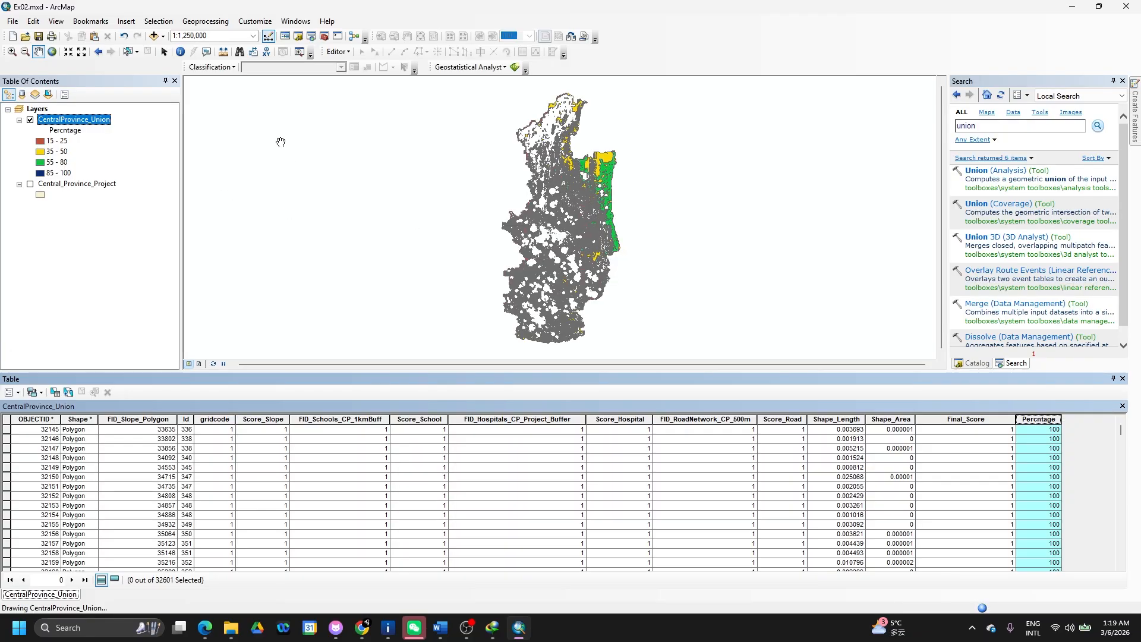
right_click(103, 117)
click(78, 233)
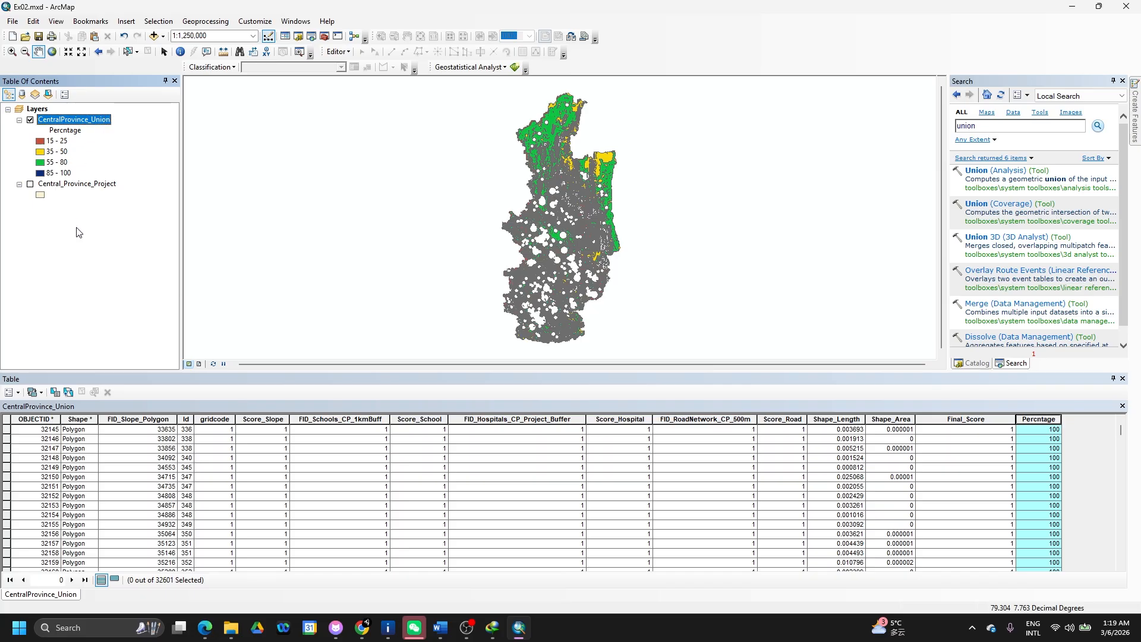
right_click(92, 114)
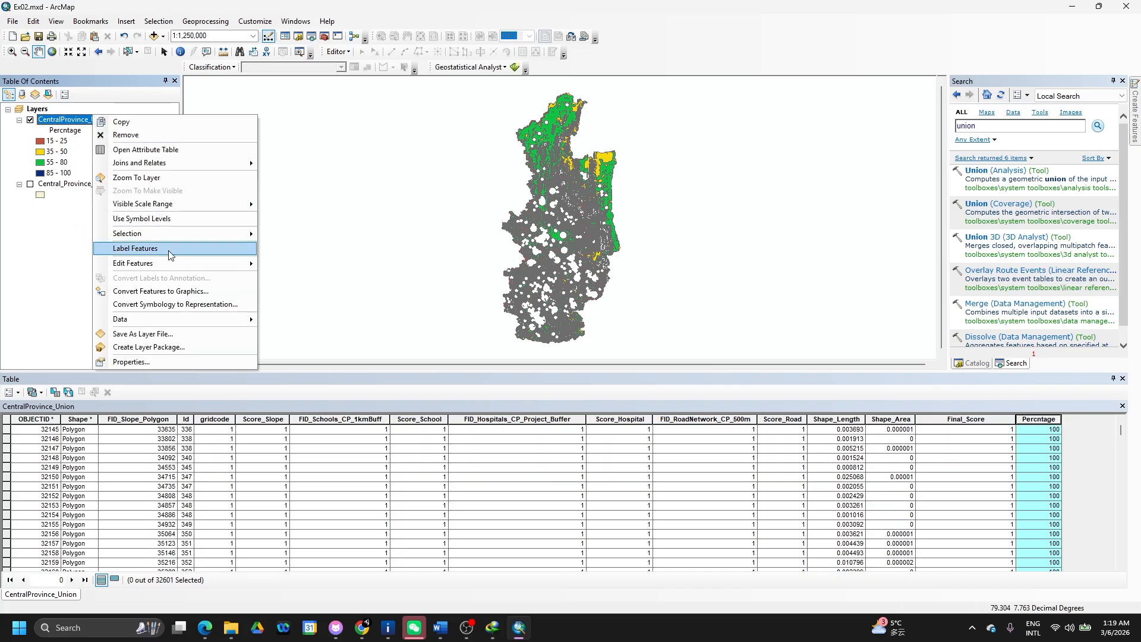
click(144, 362)
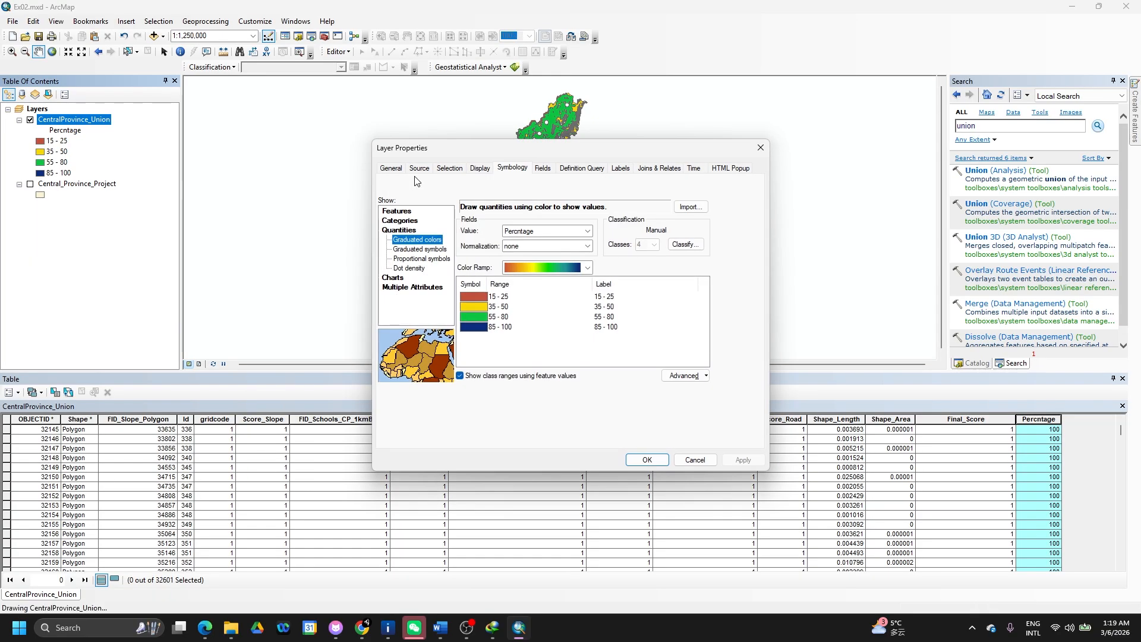
- Relabel the 85–100 class 'Very Suitable' and clear the 15–25 label
click(621, 297)
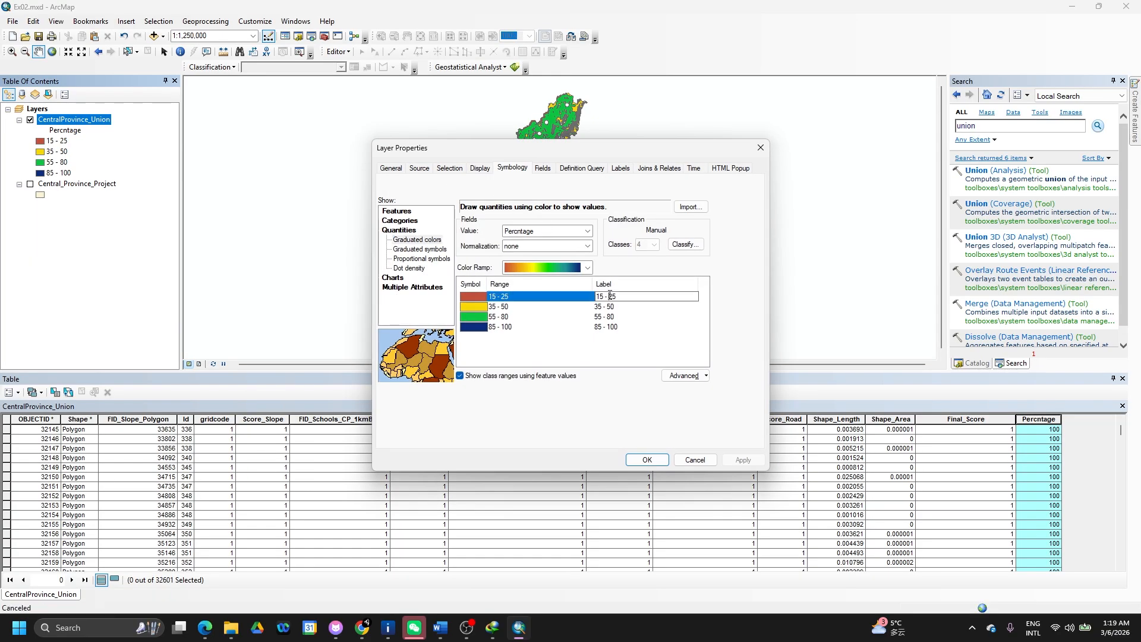
click(615, 327)
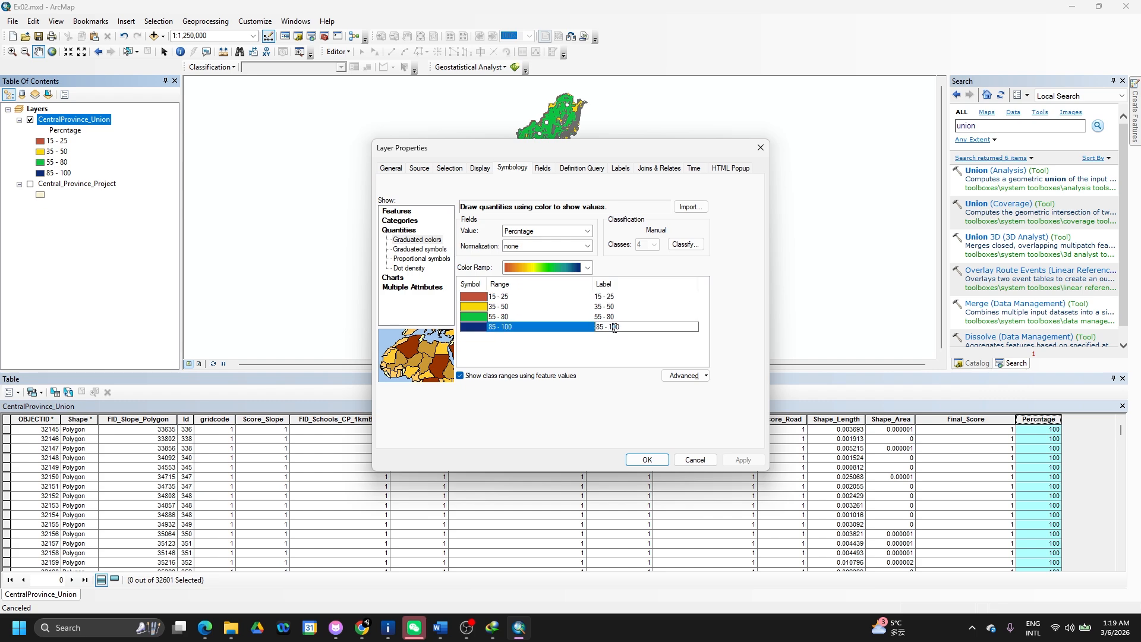
drag(626, 327, 600, 329)
text(Very S)
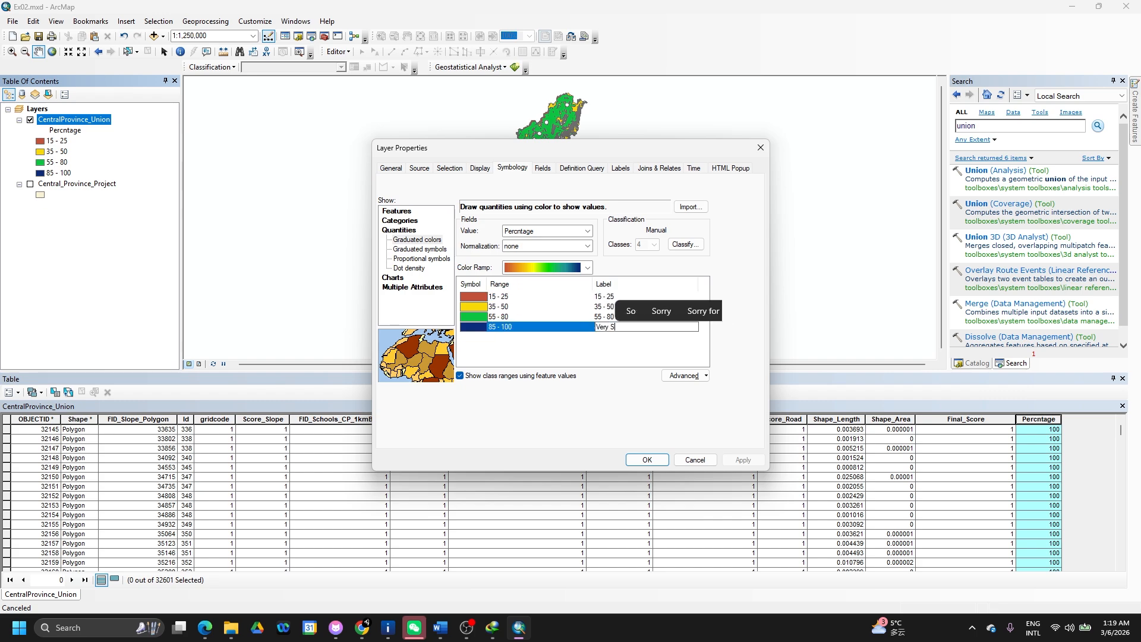
text(uitable)
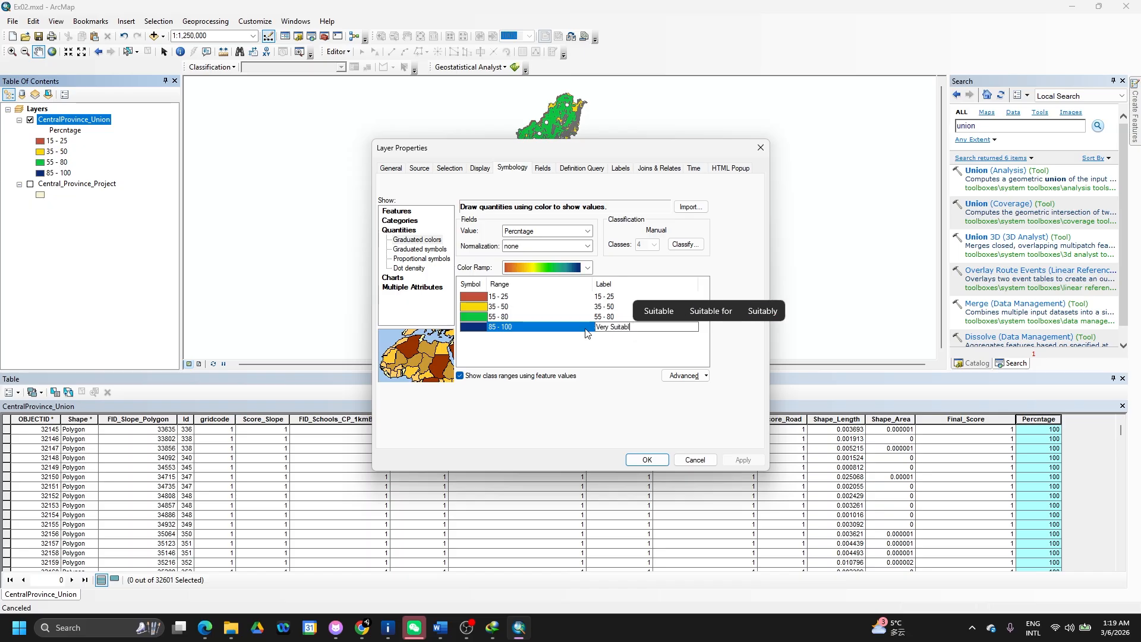
click(612, 307)
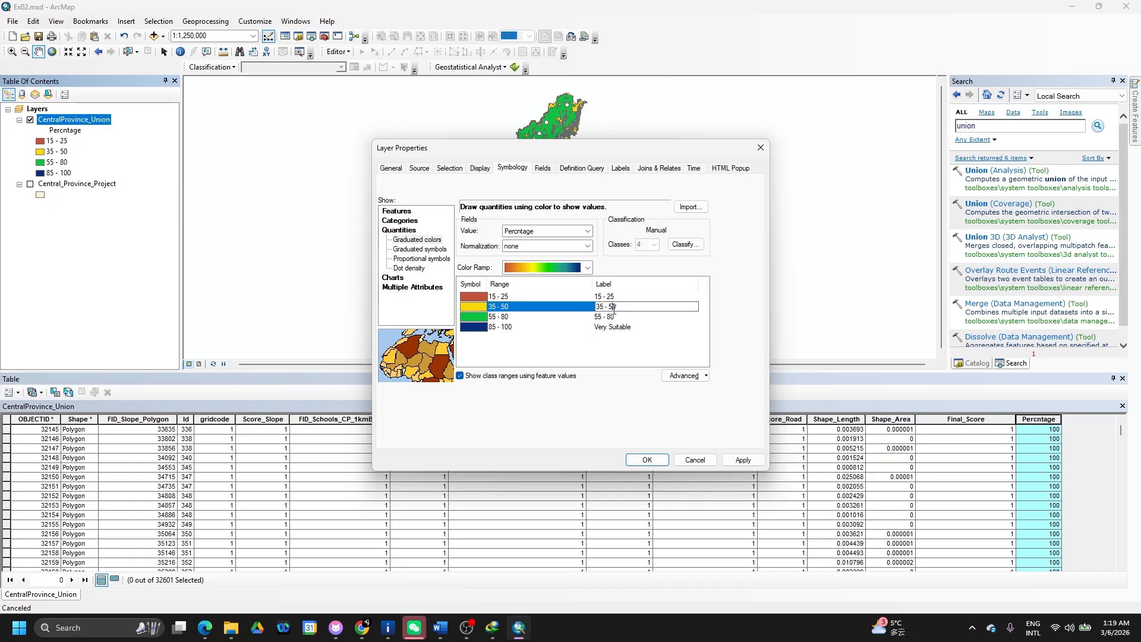
click(619, 297)
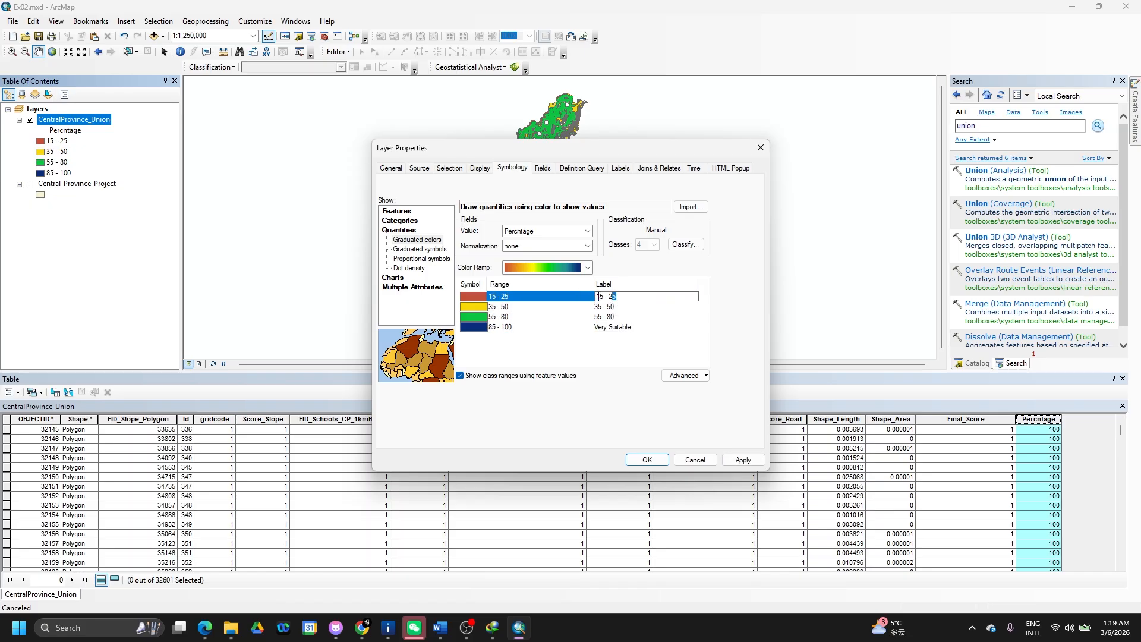
drag(598, 296, 576, 297)
text(N)
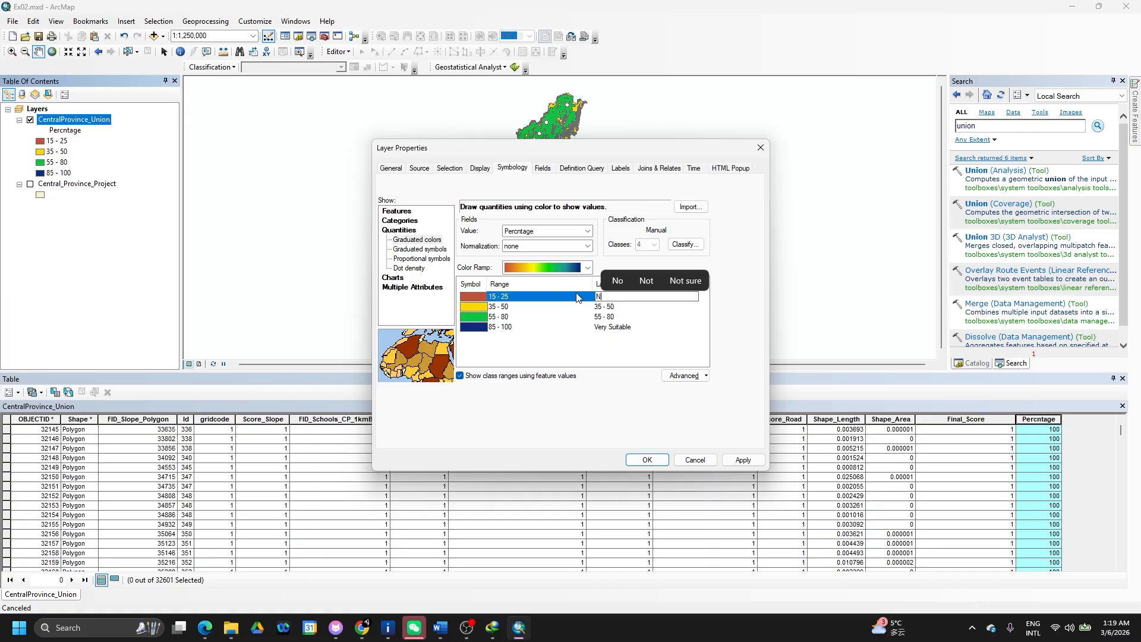
key(BackSpace)
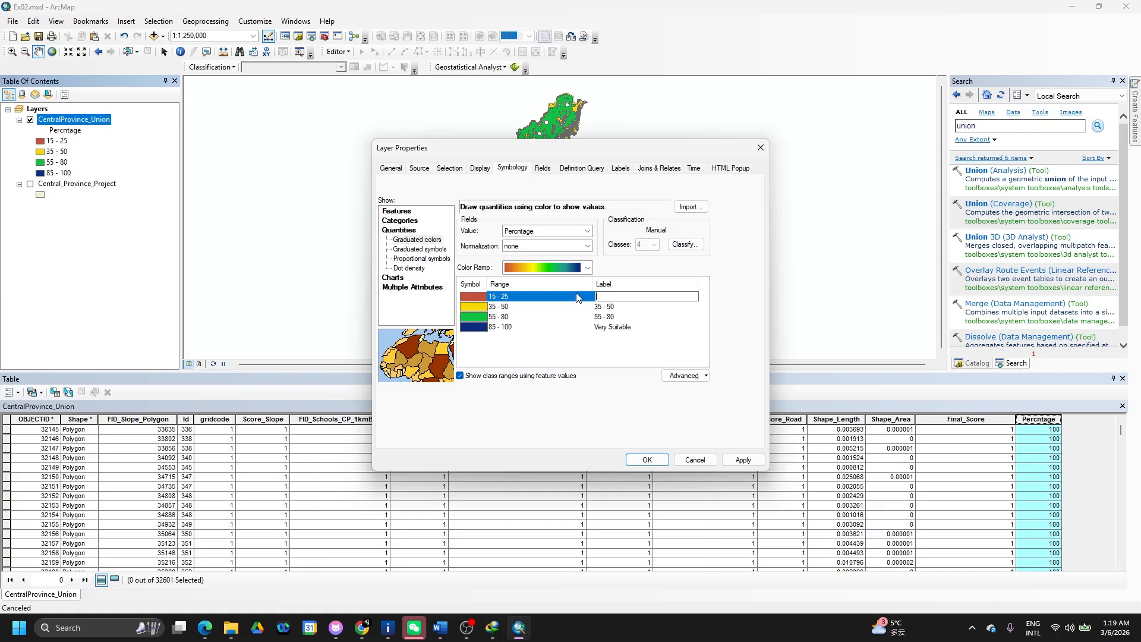
- Relabel 35–50 as 'Less Suitable' and 55–80 as 'Moderately Suitable'
click(618, 307)
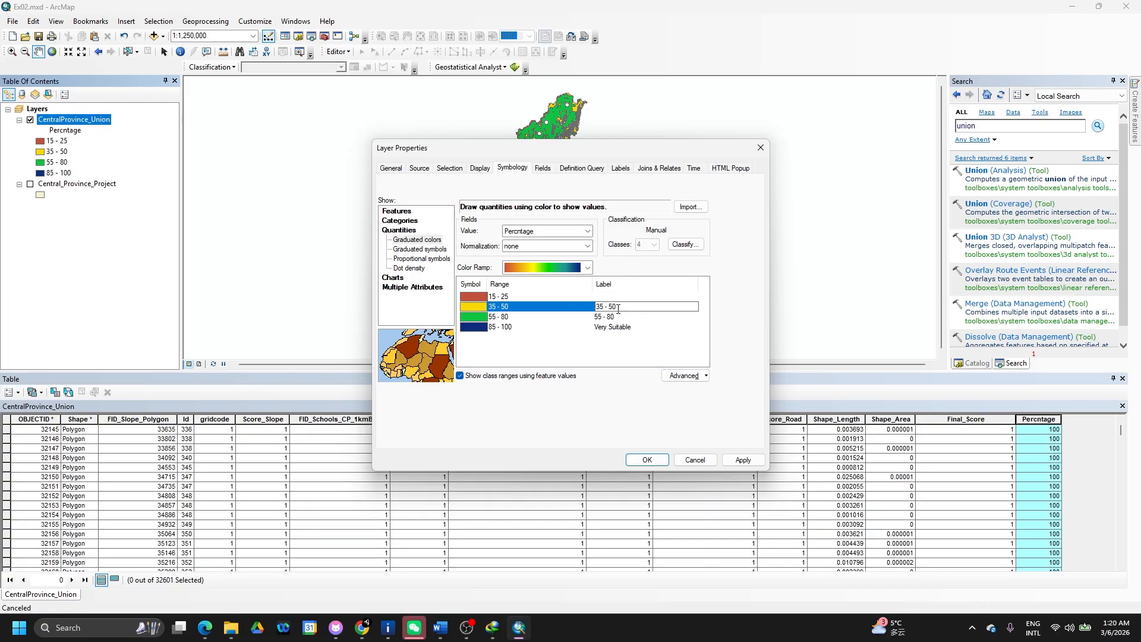
key(ctrl+a)
text(L)
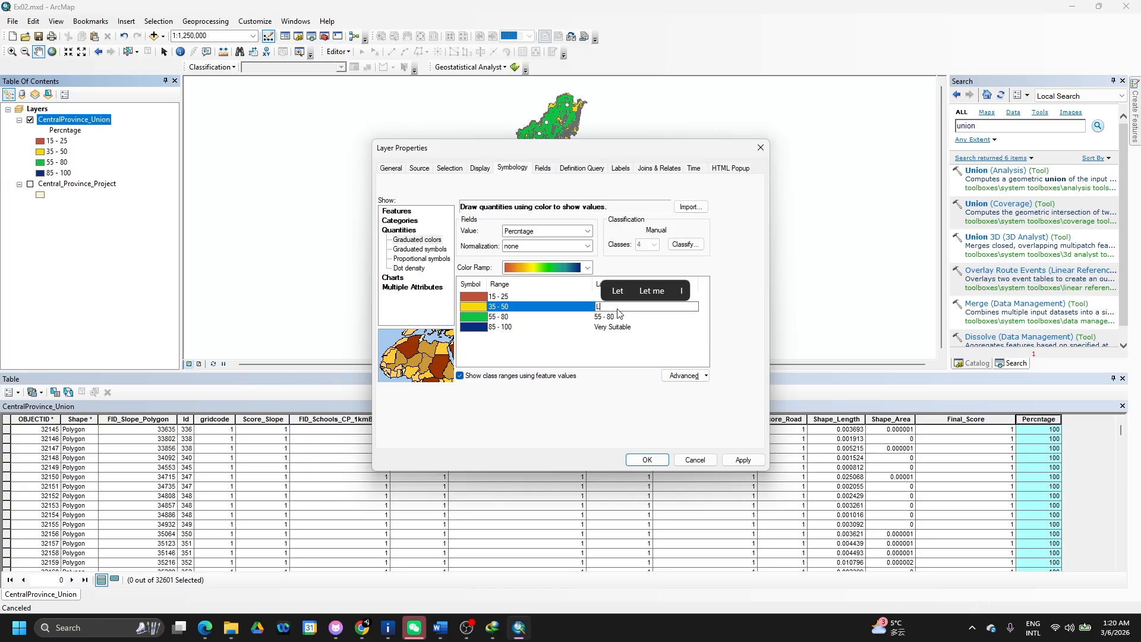
text(ess Suitable)
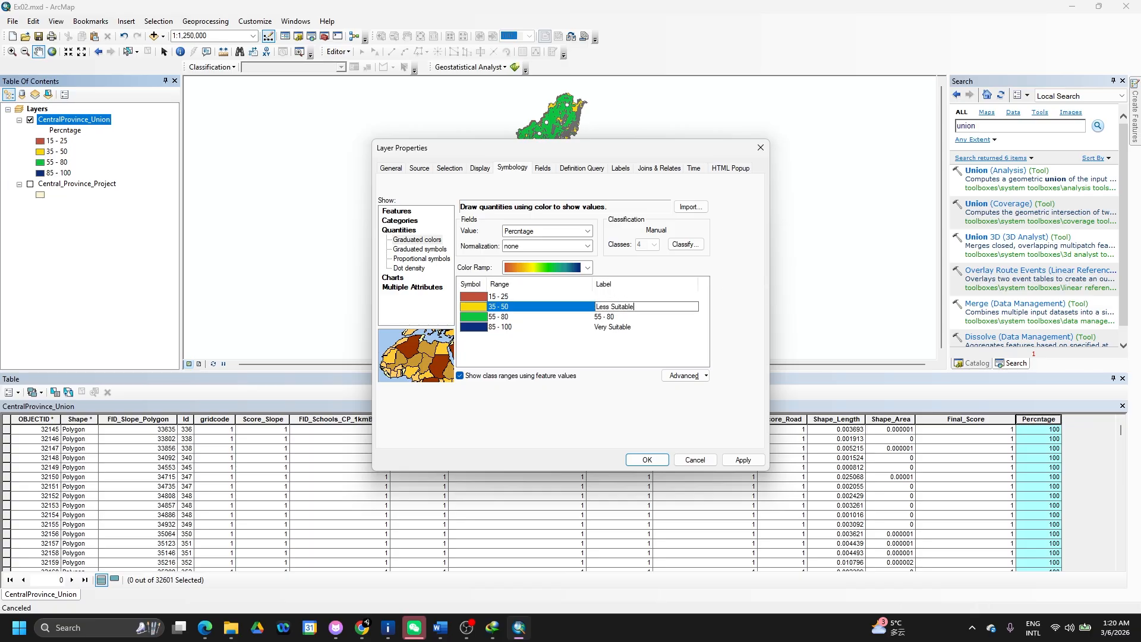
click(612, 317)
click(612, 317)
drag(619, 318, 571, 319)
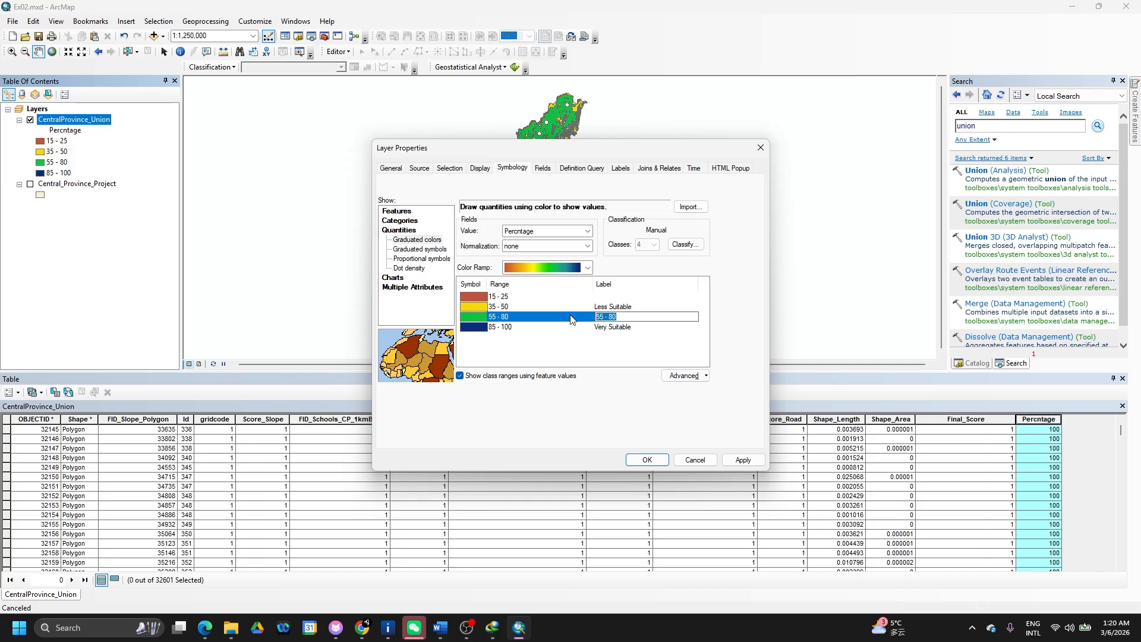
text(Modera)
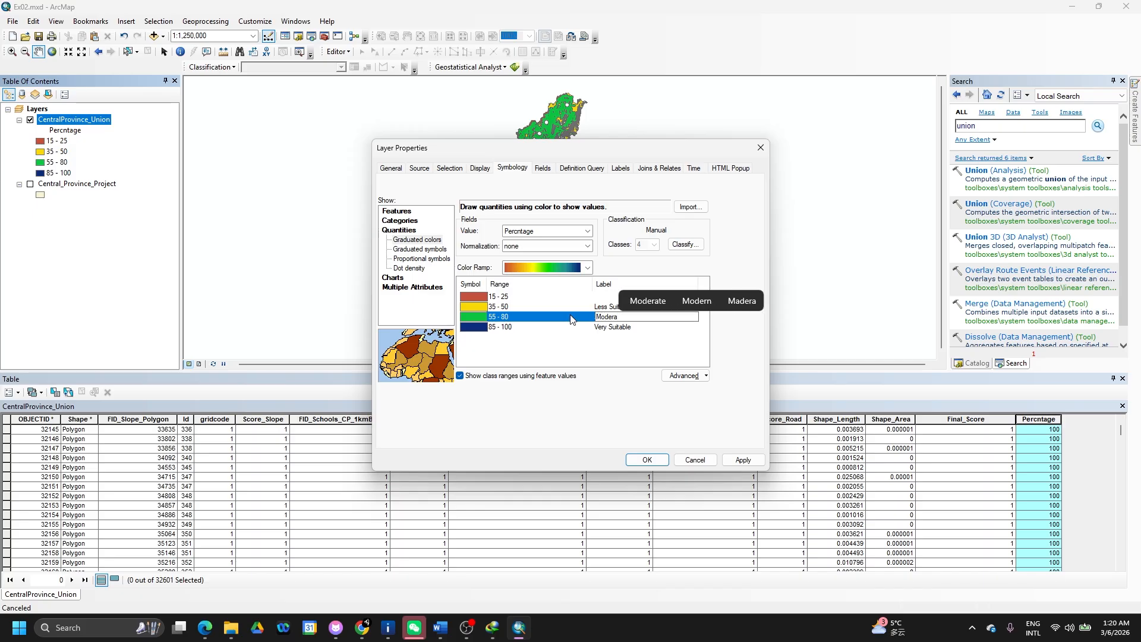
text(tely )
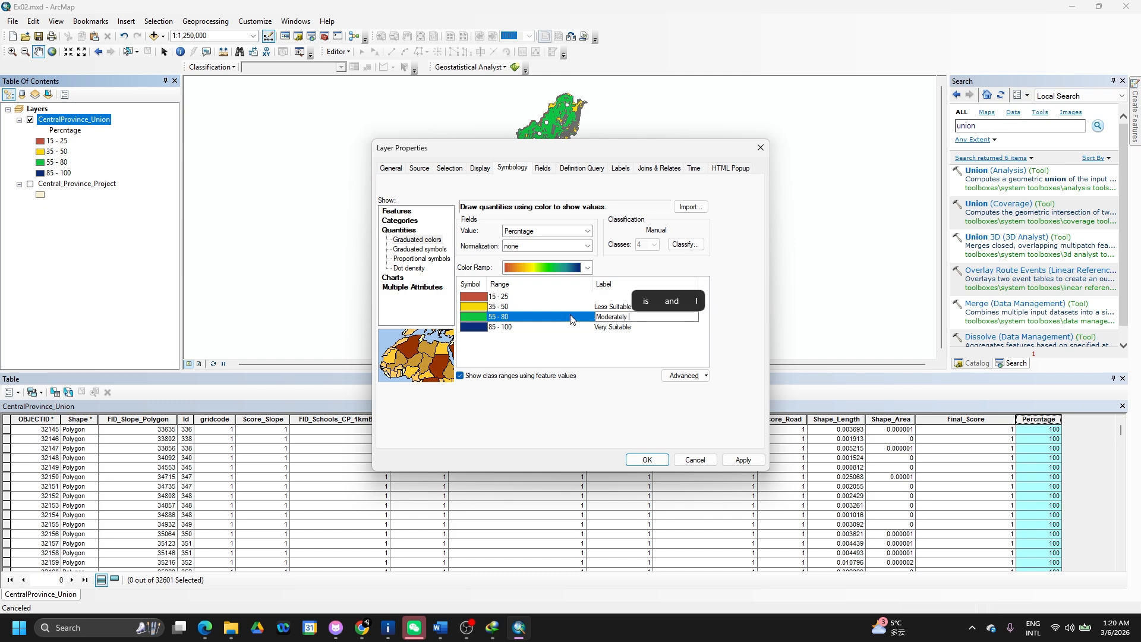
text(Suitable)
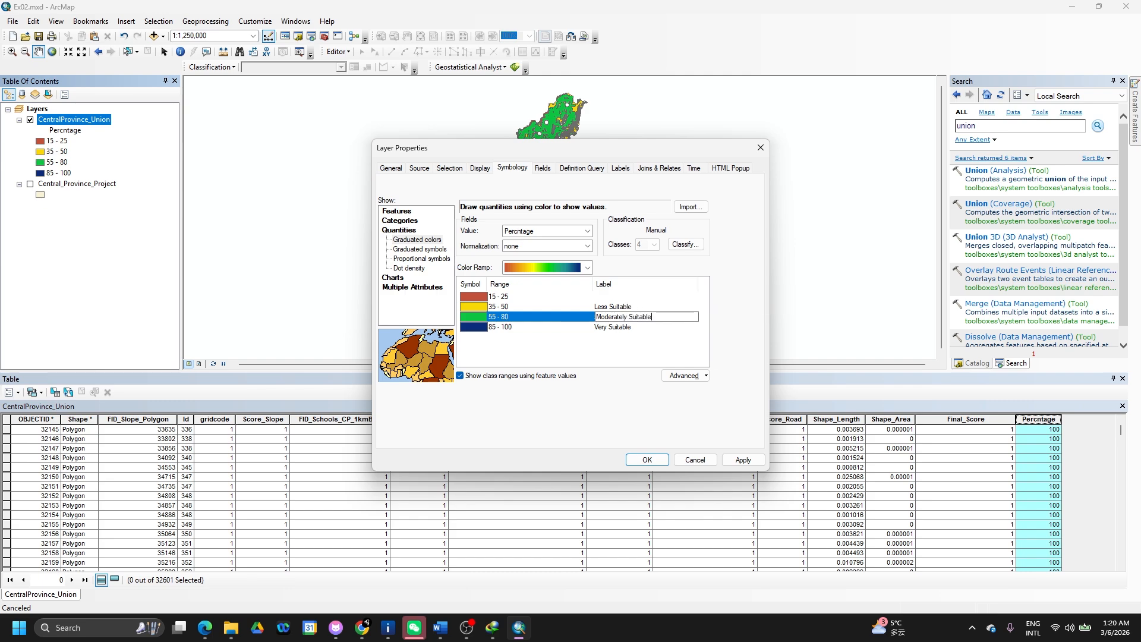
- Relabel 15–25 as 'Not Suitable' and apply the symbology changes
click(608, 296)
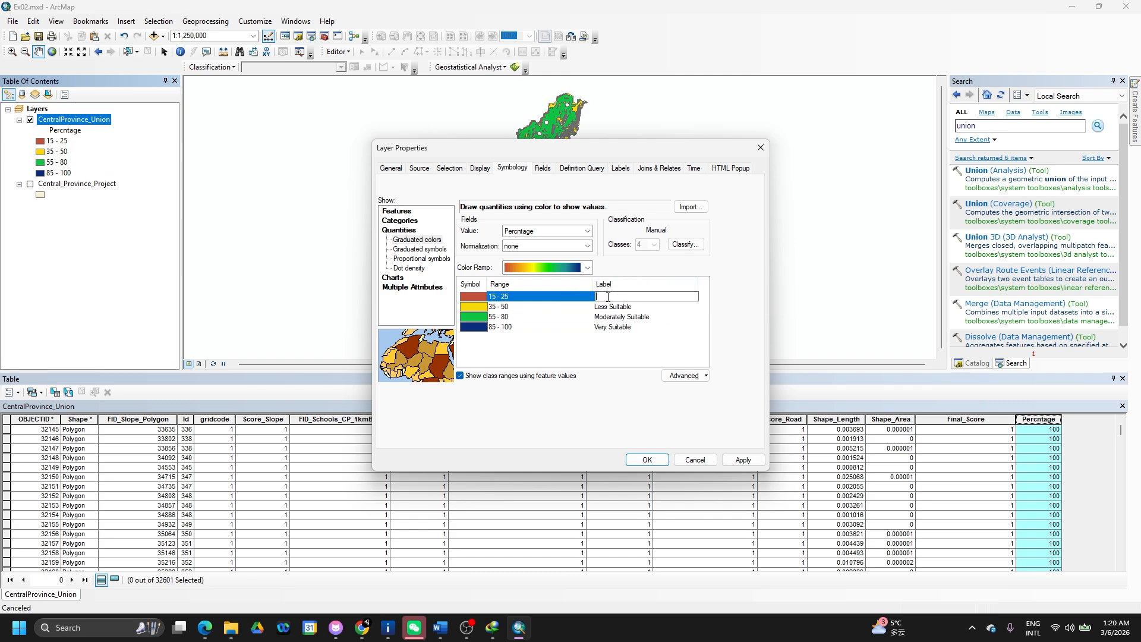
text(Not Suitable)
click(657, 338)
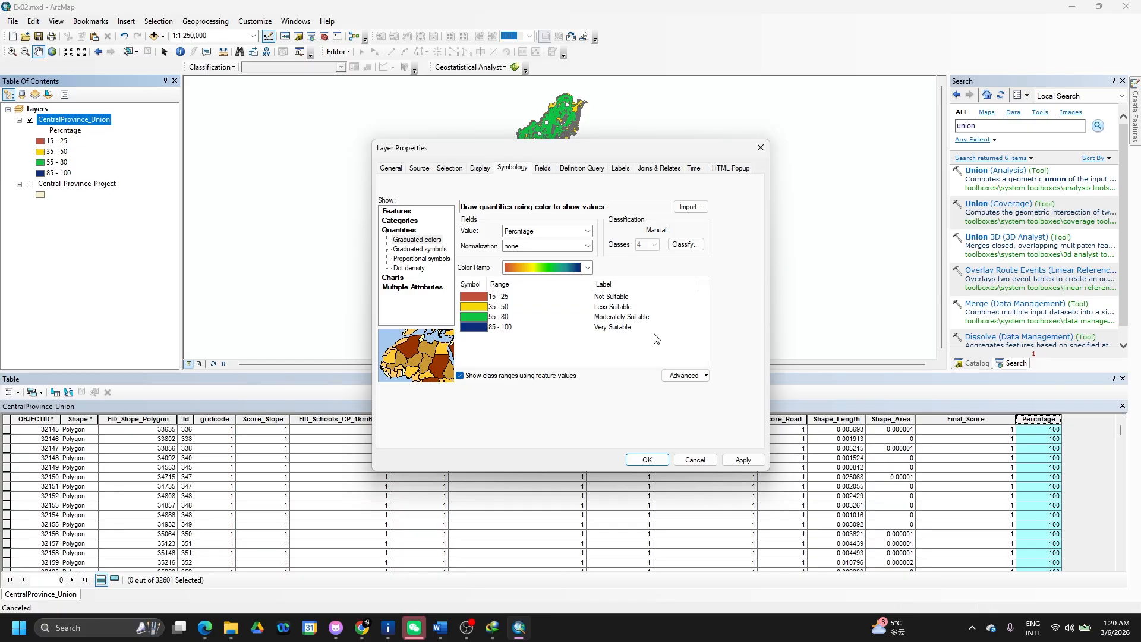
click(735, 464)
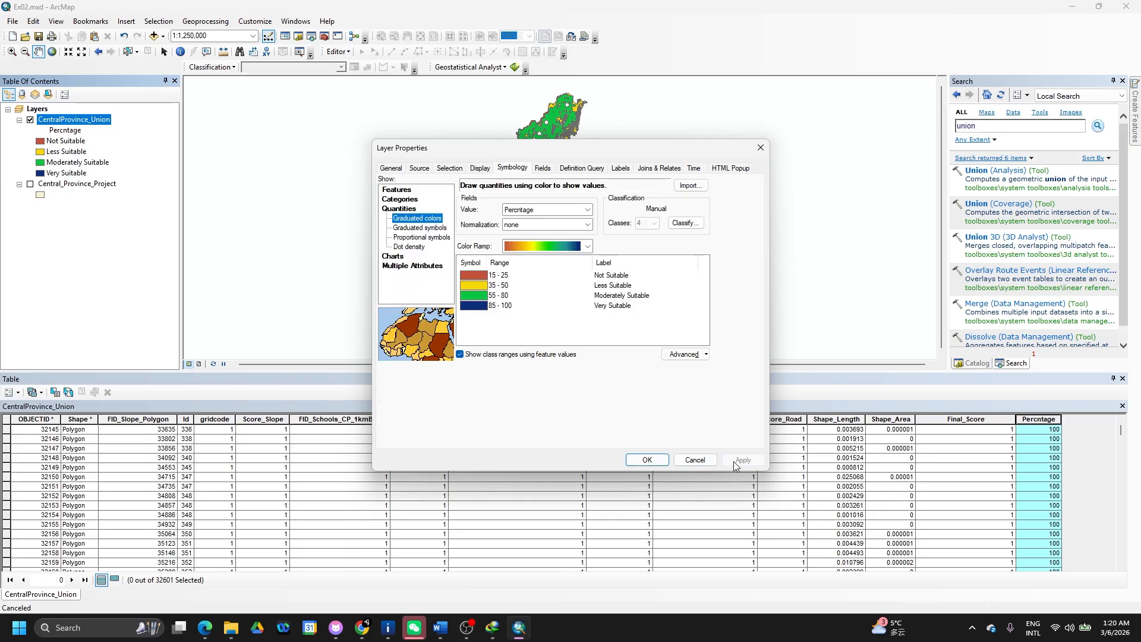
click(645, 462)
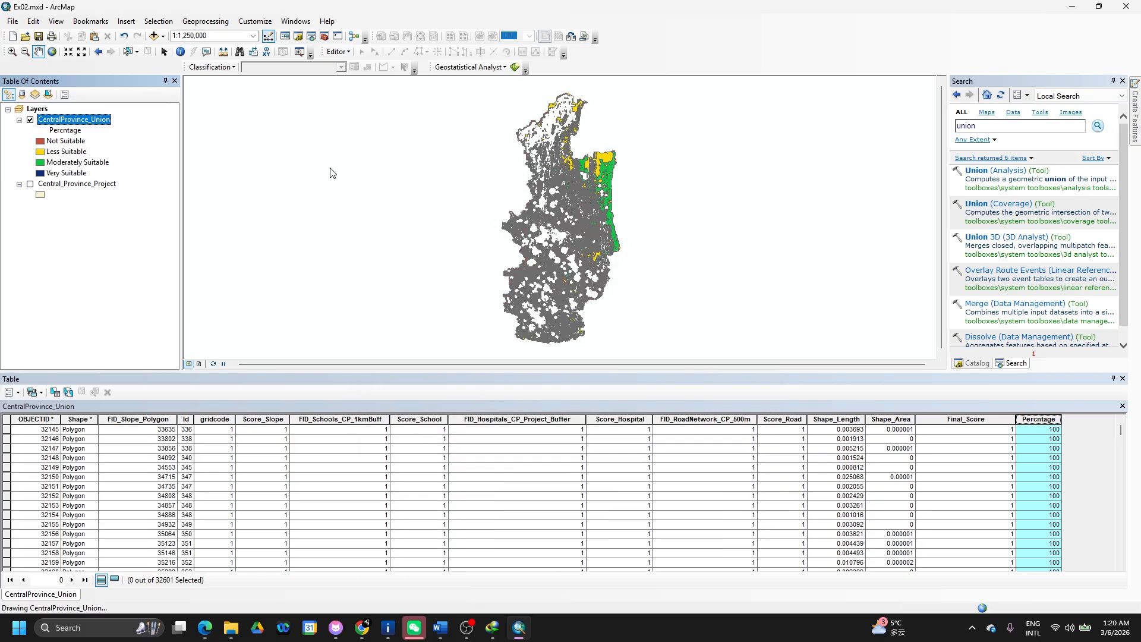
- Switch to layout view, inspect the data frame's size and position, and close the attribute table
click(200, 364)
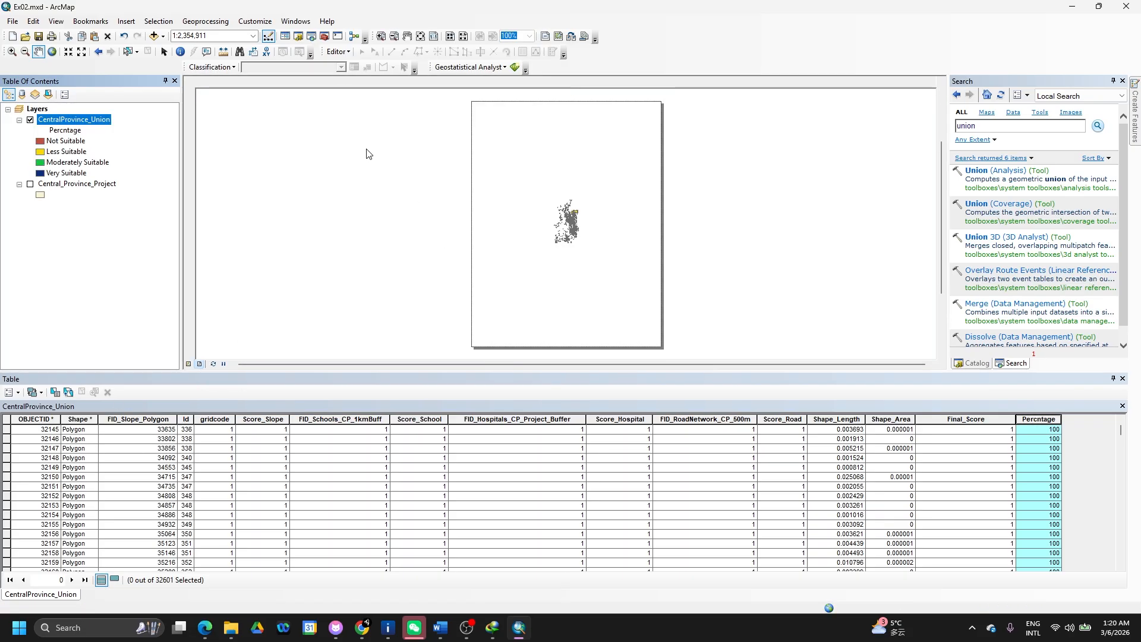
right_click(517, 186)
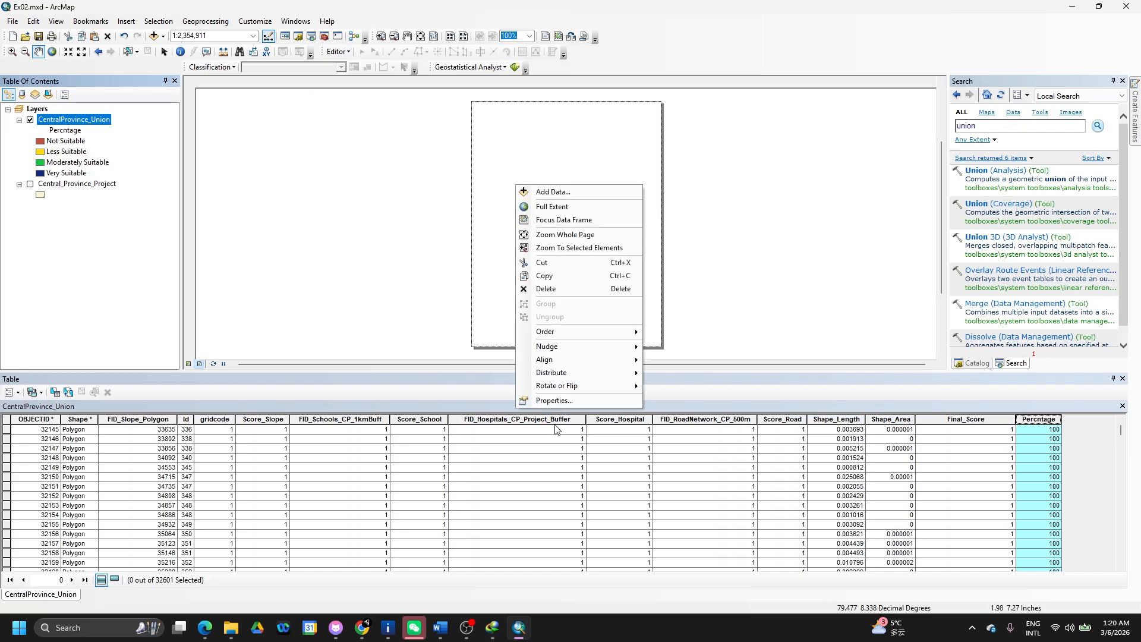
click(569, 403)
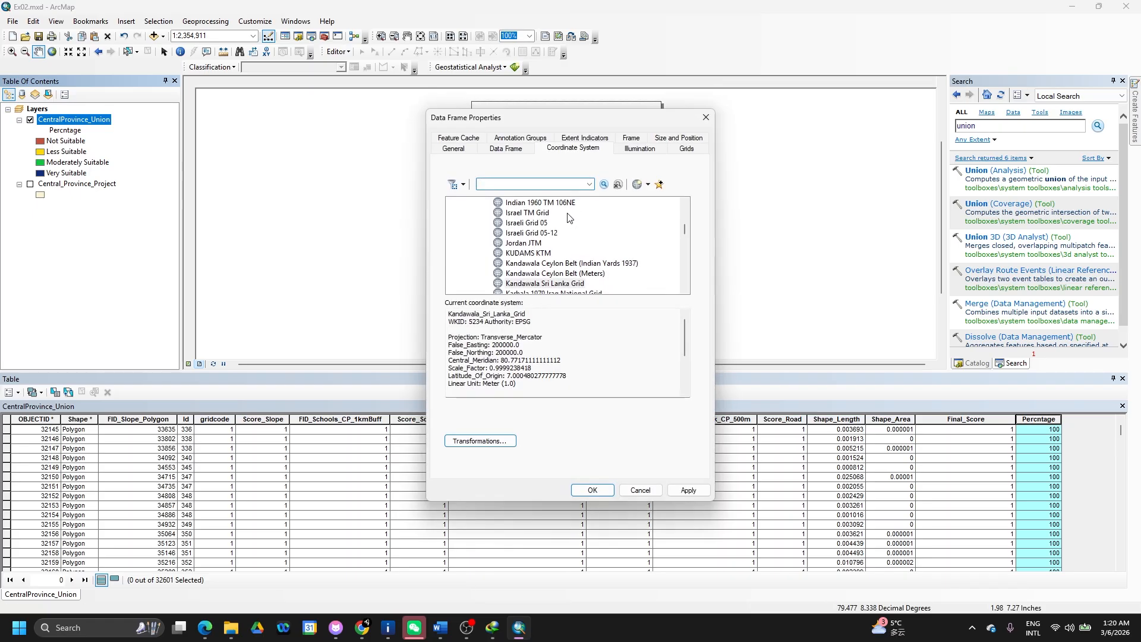
click(454, 151)
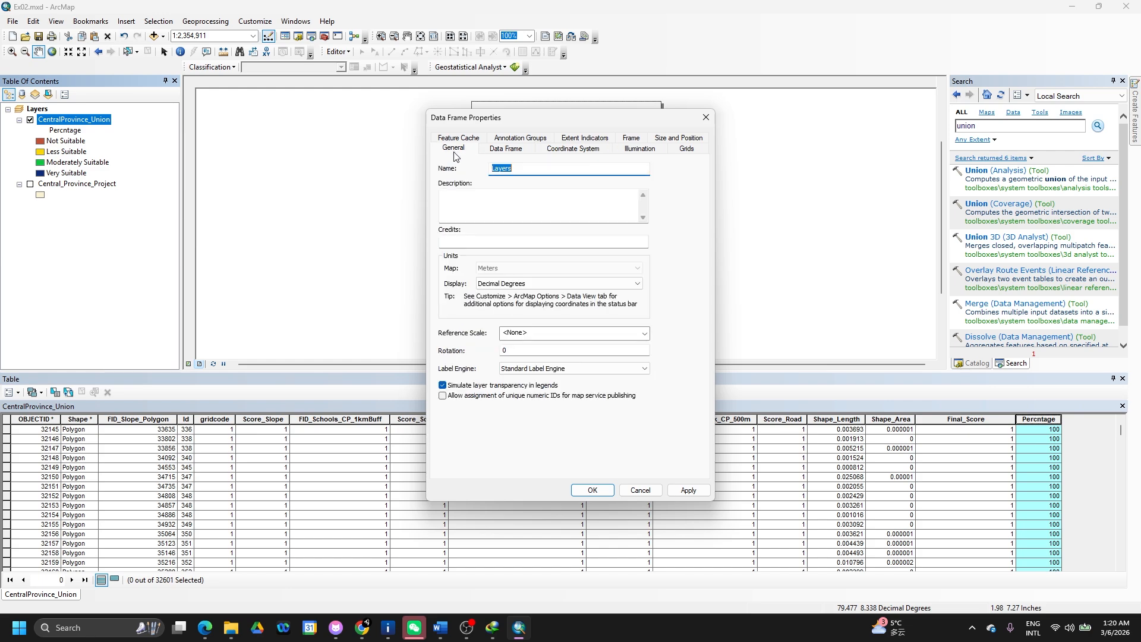
click(670, 142)
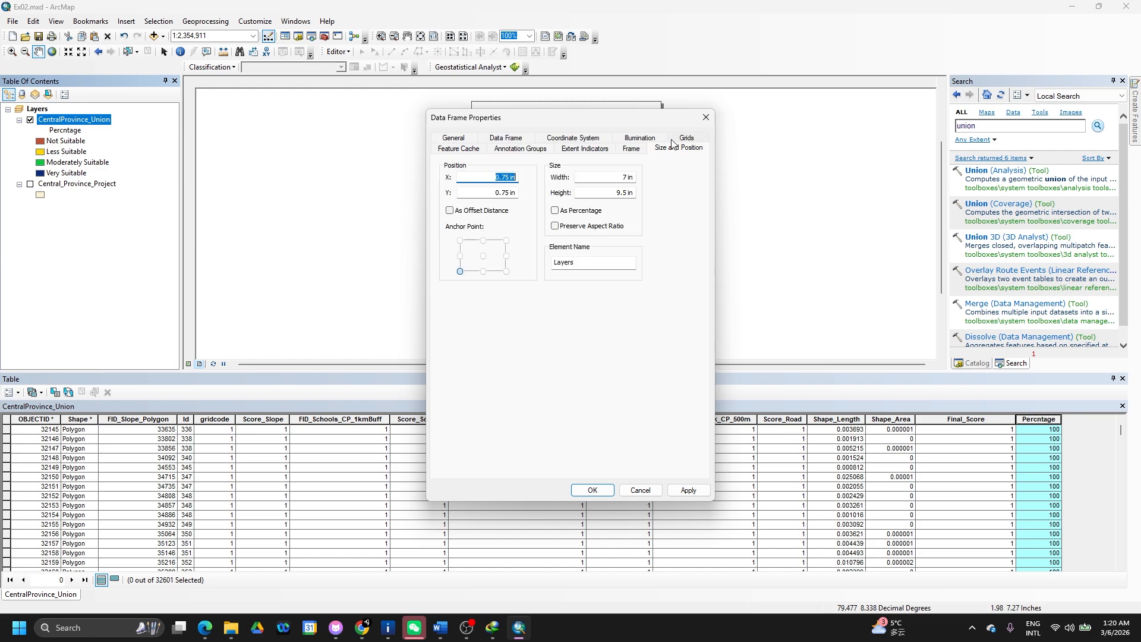
click(706, 117)
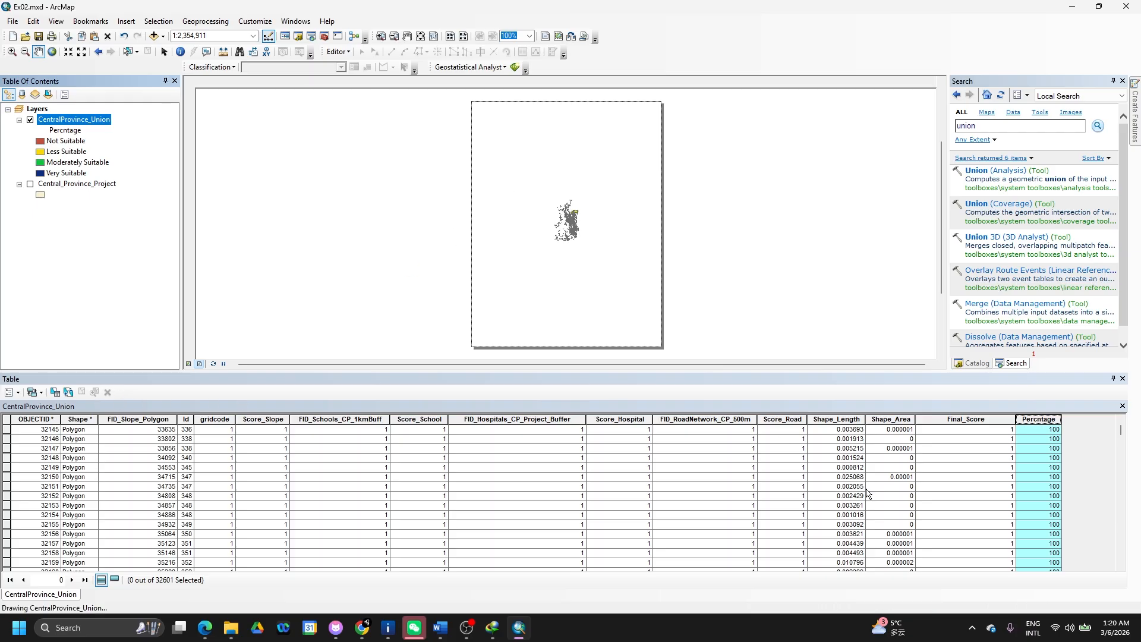
click(1121, 380)
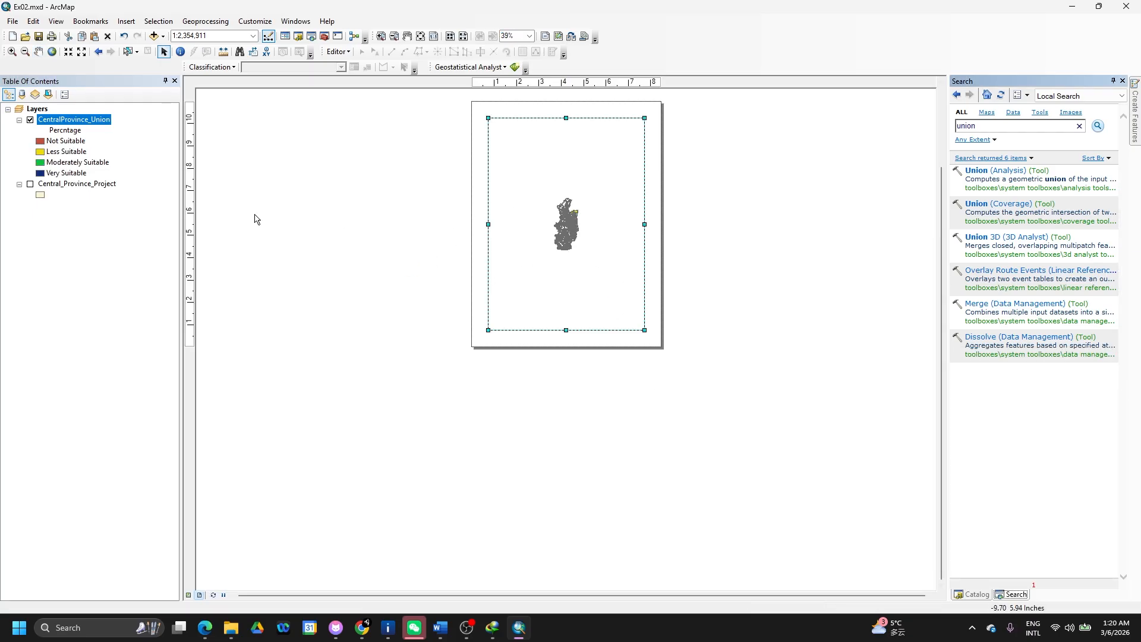
- Review the data frame's Frame and General properties unchanged, then select it on the page
right_click(503, 271)
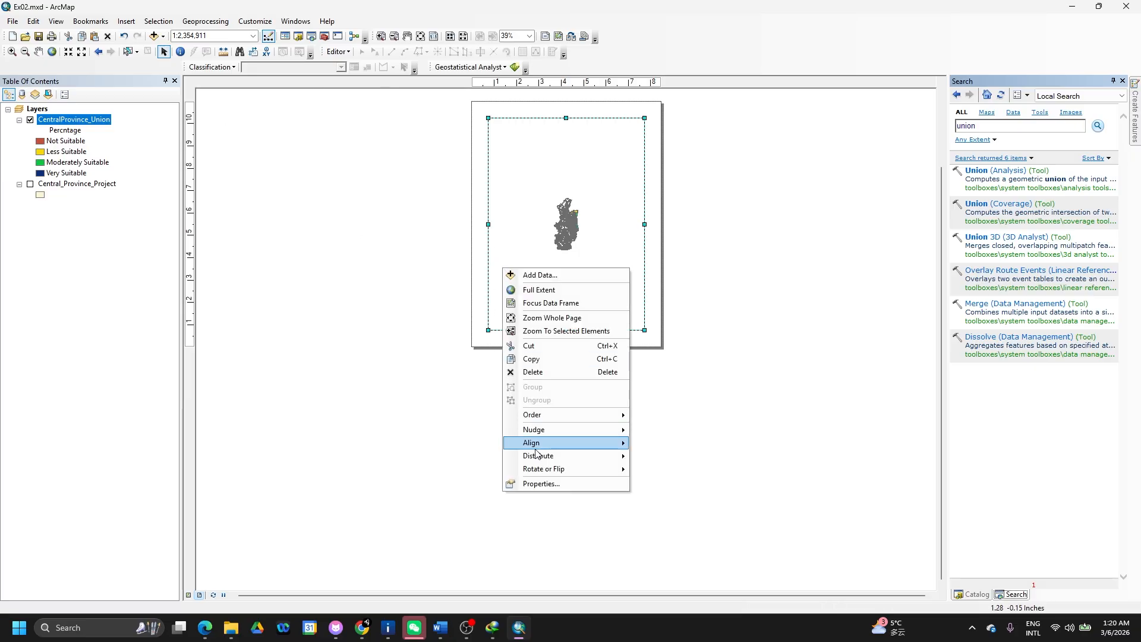
click(529, 482)
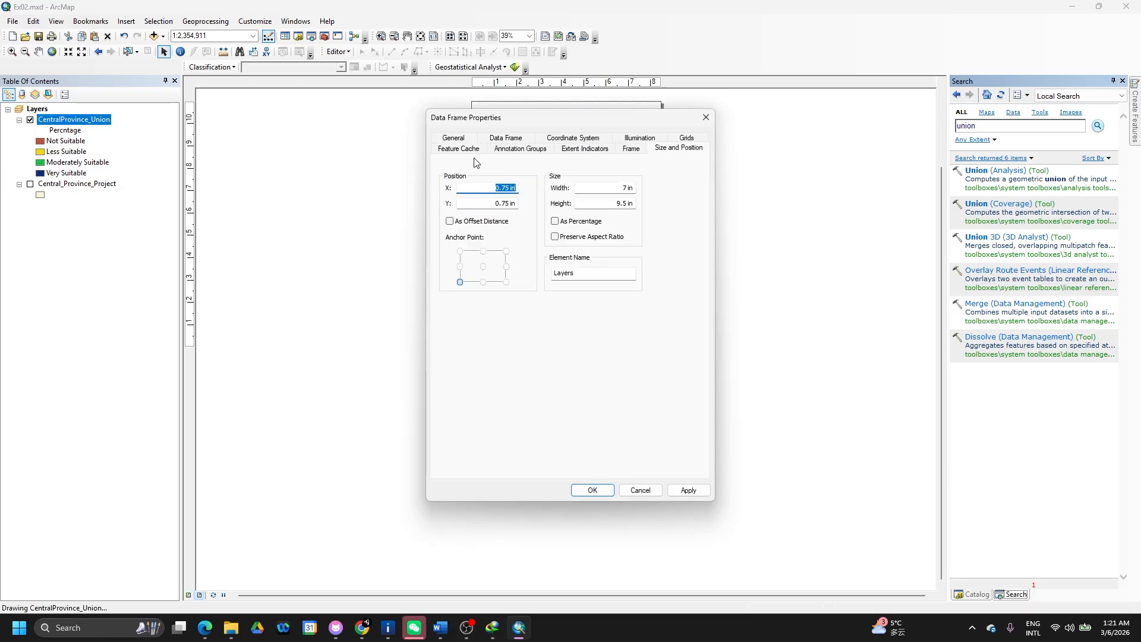
click(631, 150)
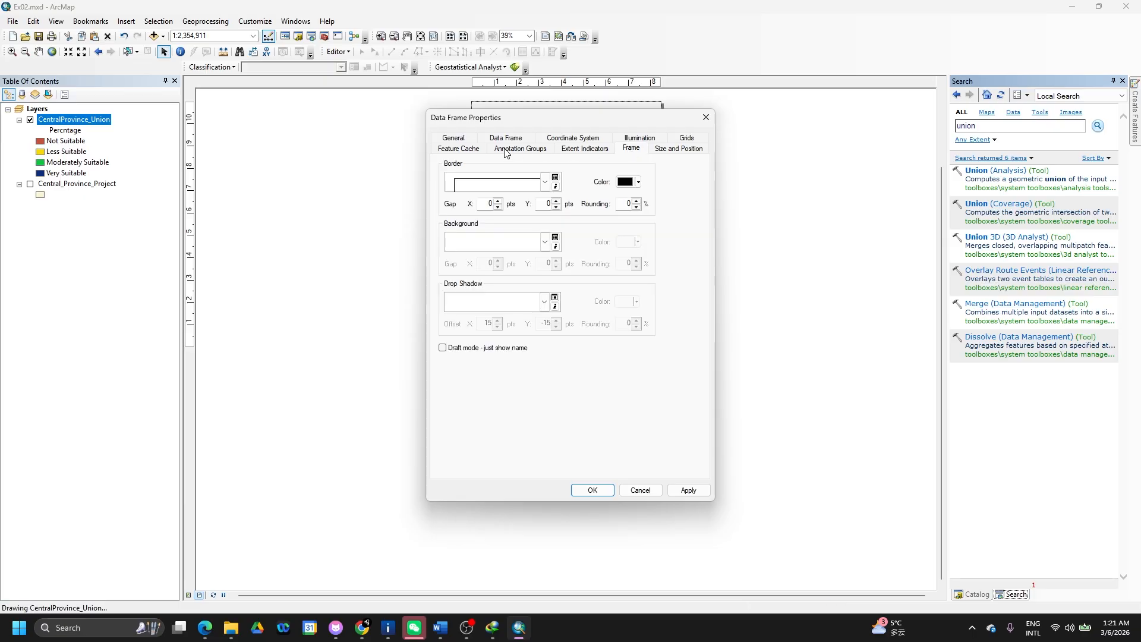
click(466, 139)
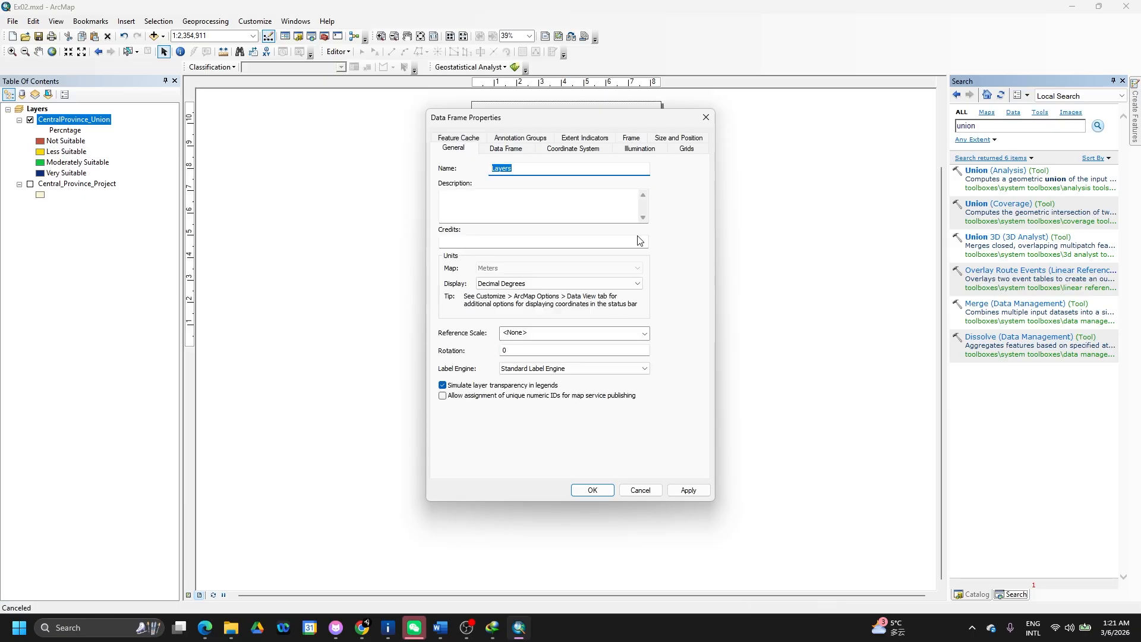
click(707, 119)
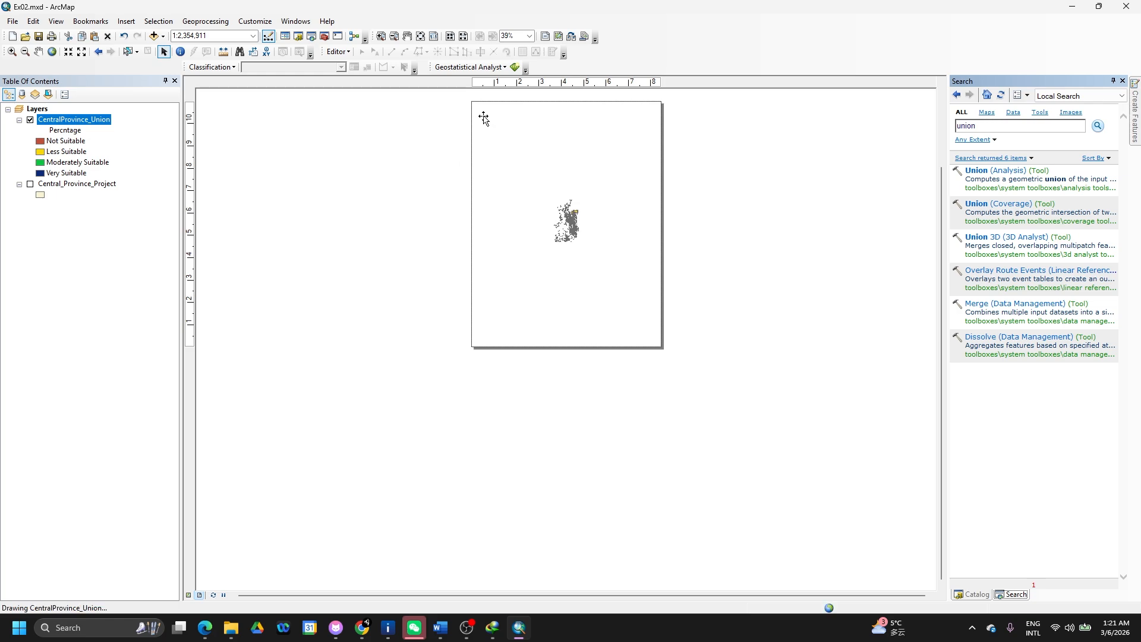
click(480, 336)
- Set the layout page to A4 paper in landscape orientation through Page and Print Setup
right_click(480, 338)
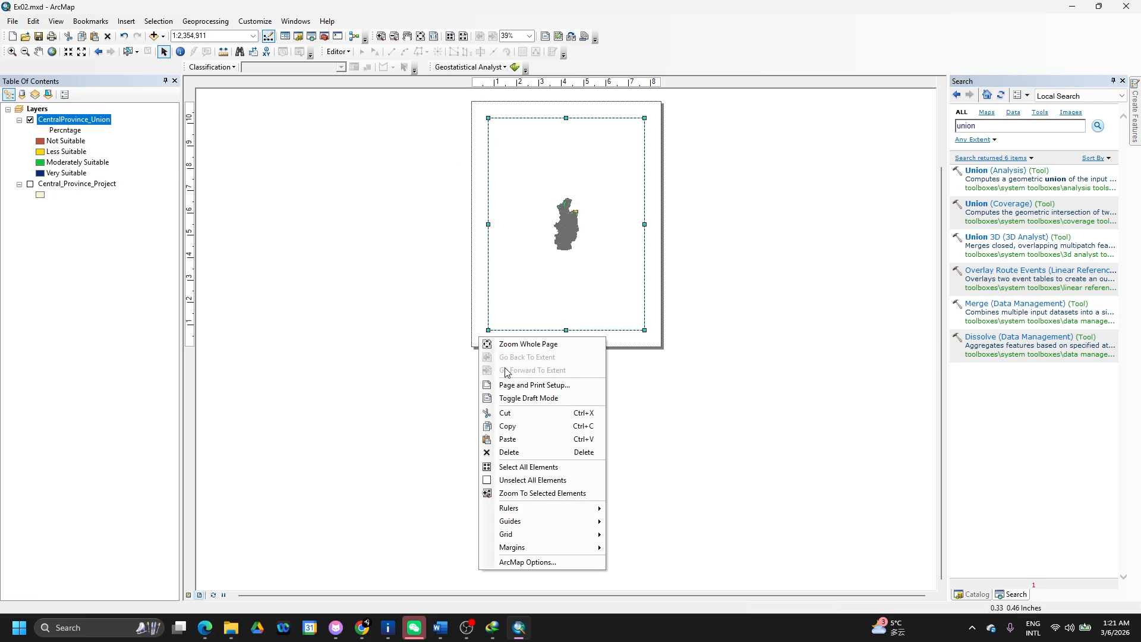
click(513, 384)
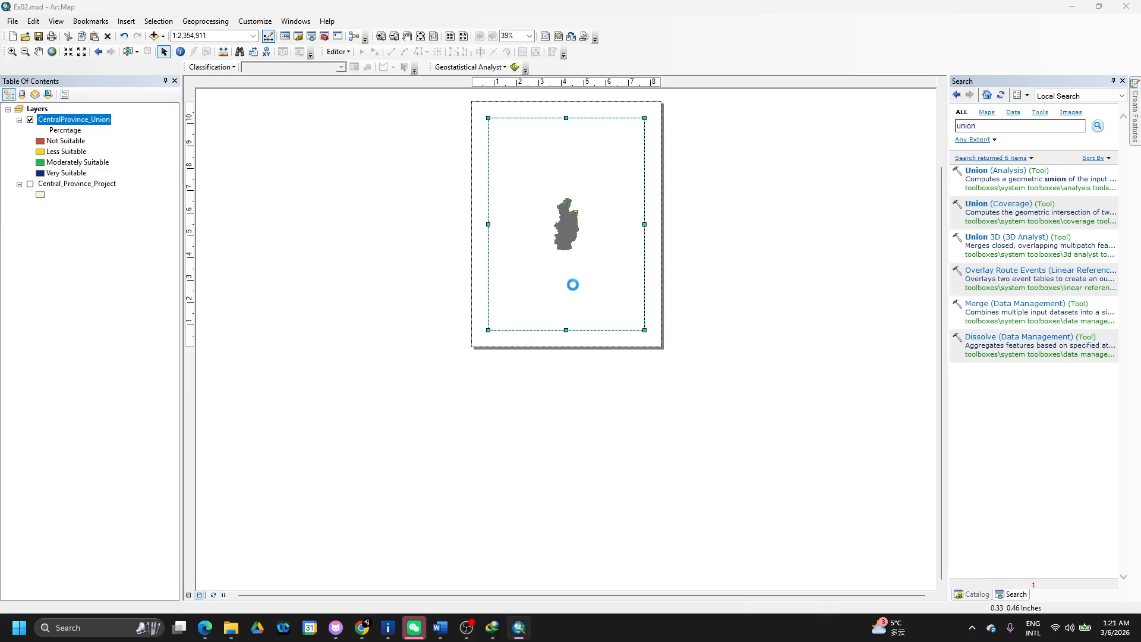
click(594, 260)
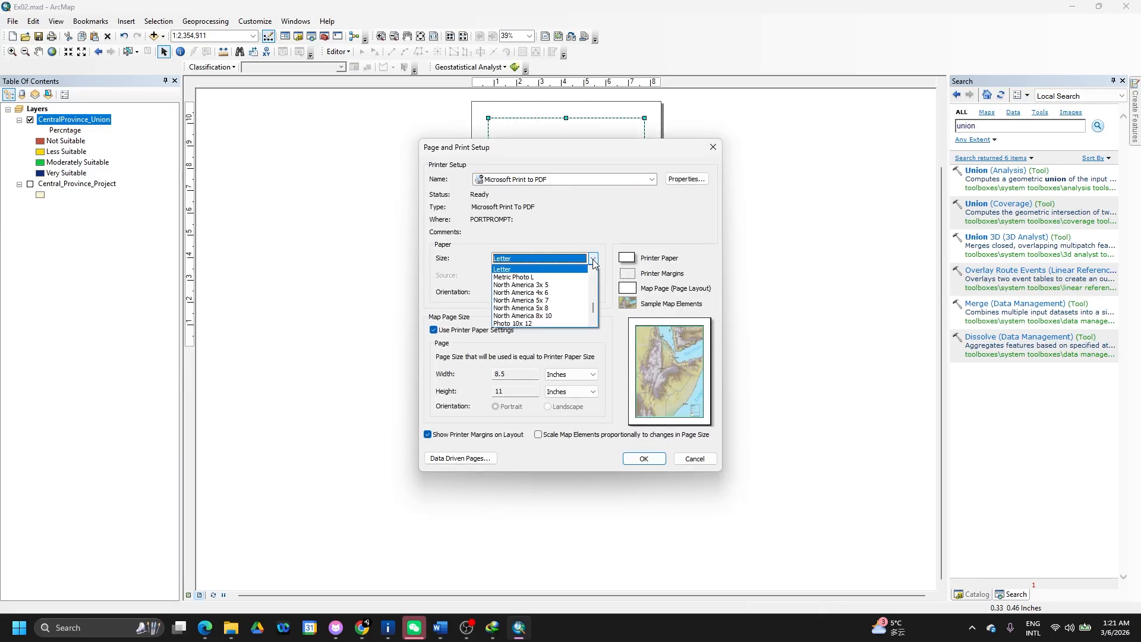
scroll(534, 319, down, 2)
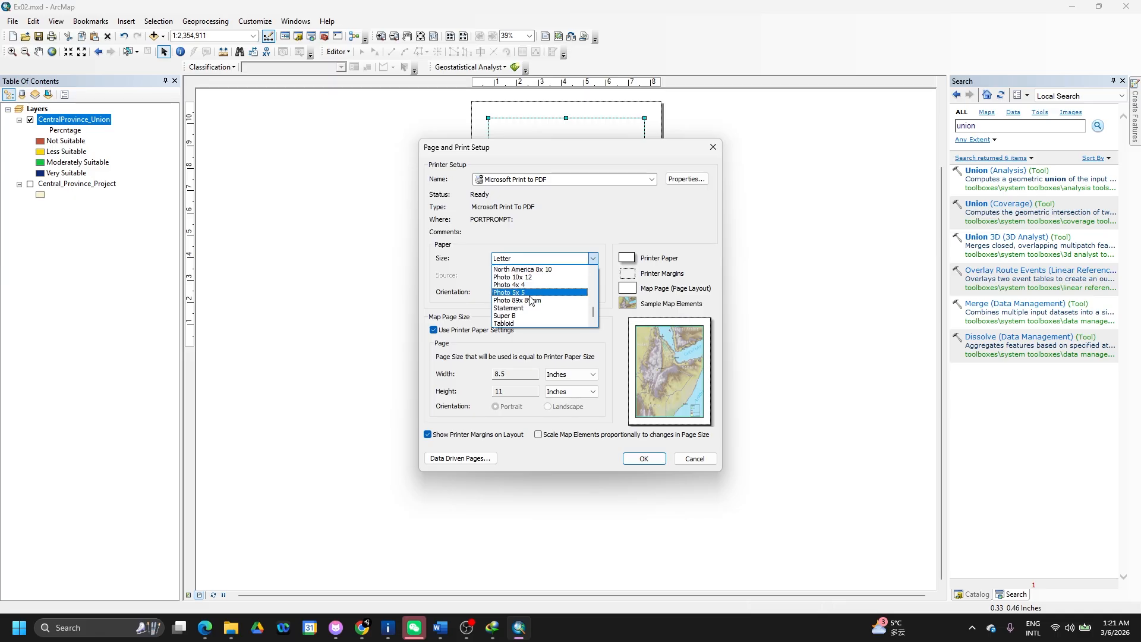
scroll(531, 300, up, 5)
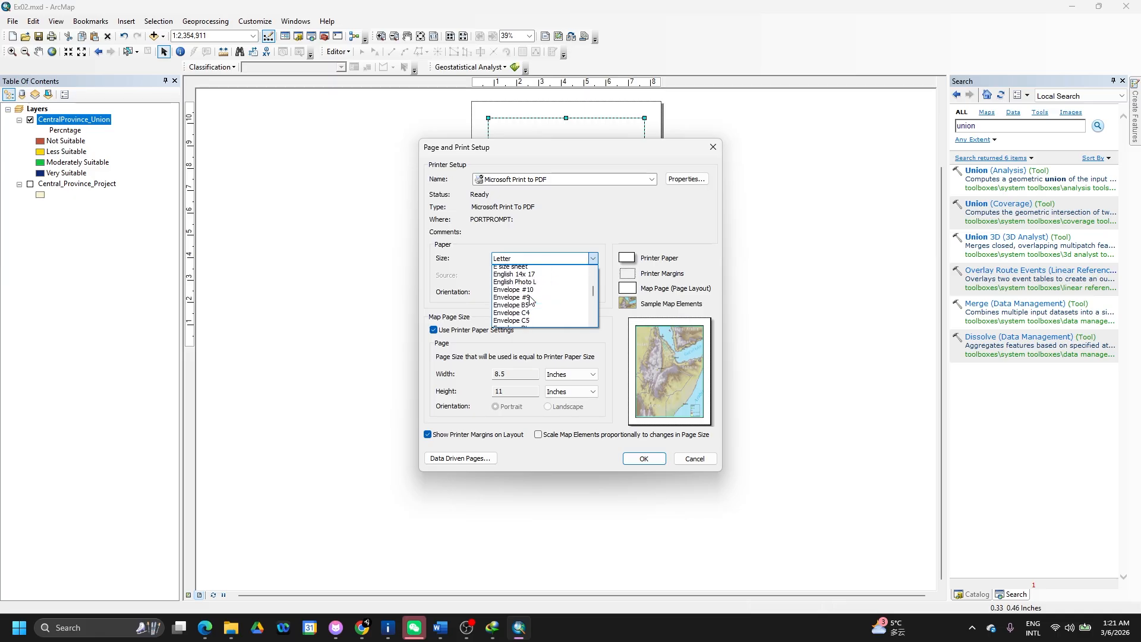
click(507, 285)
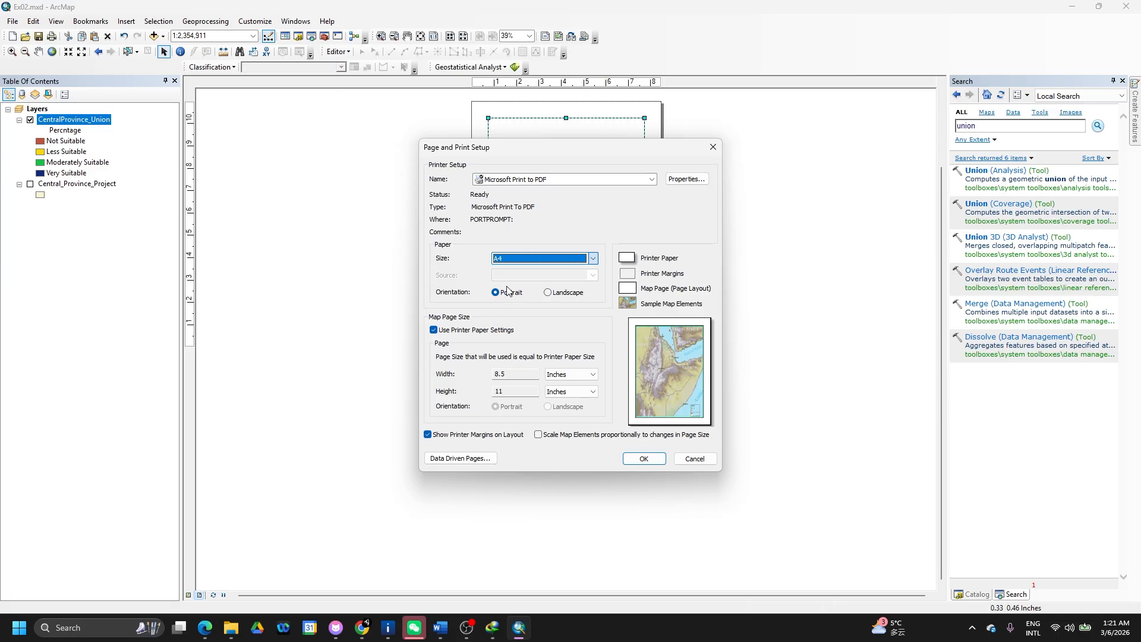
click(549, 293)
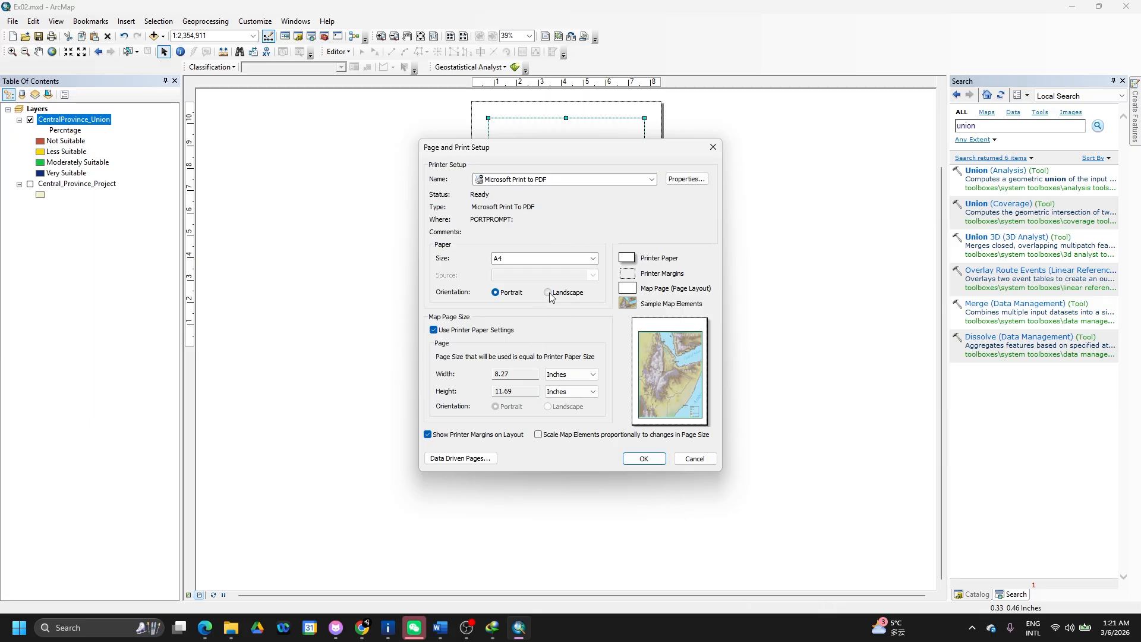
click(643, 459)
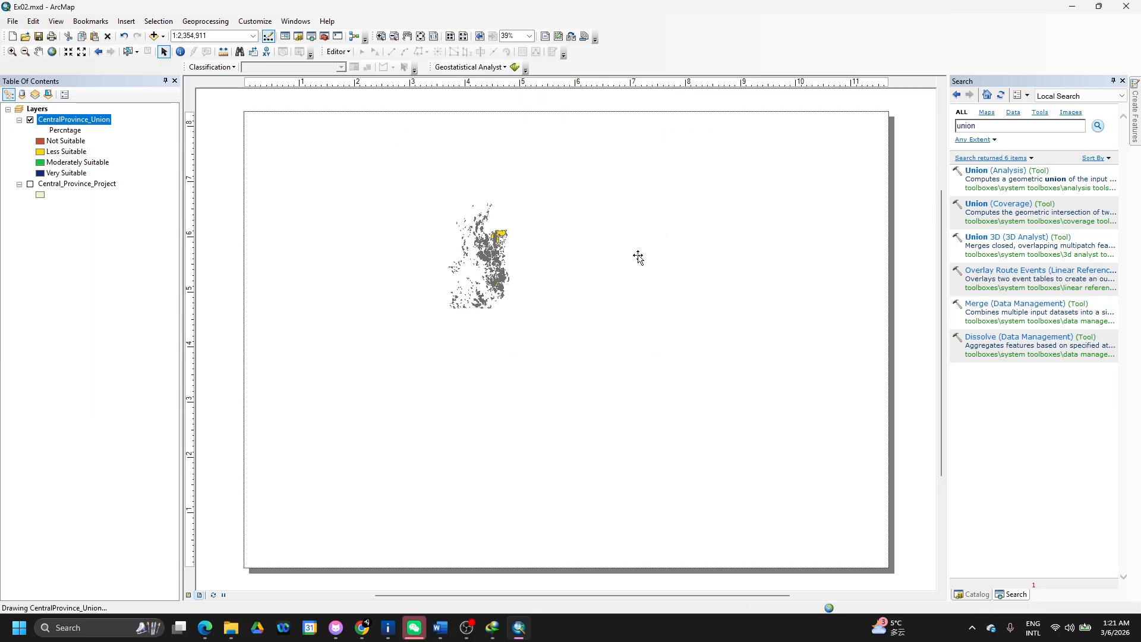
- Resize the data frame by narrowing its right edge and lowering its top edge
click(559, 242)
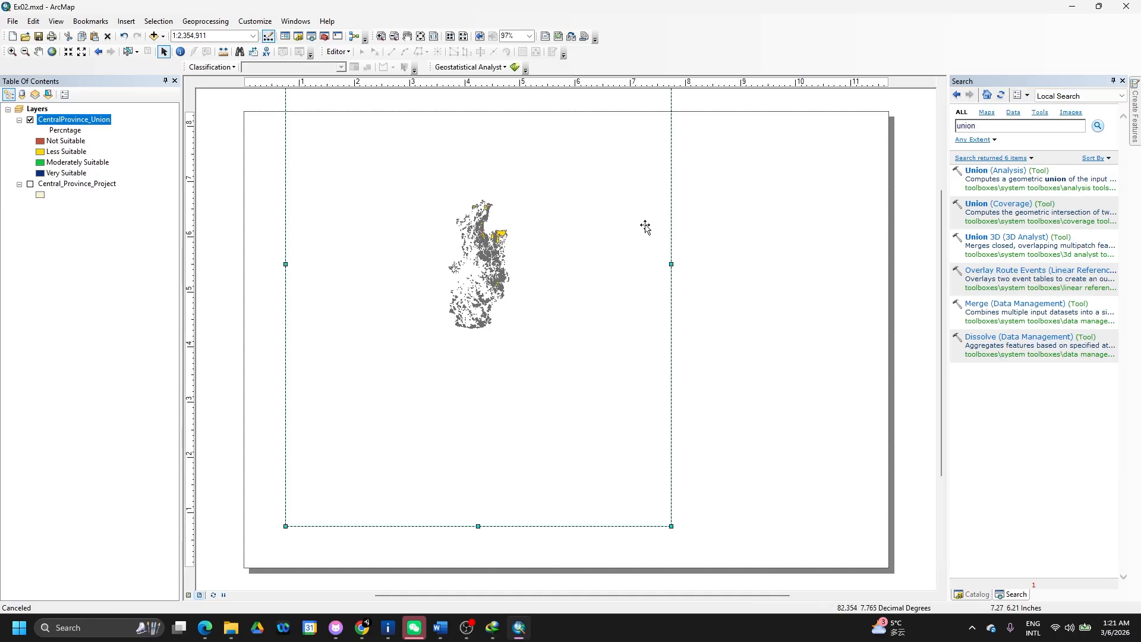
mouse_move(671, 264)
mouse_down()
mouse_move(560, 292)
mouse_move(644, 303)
mouse_up()
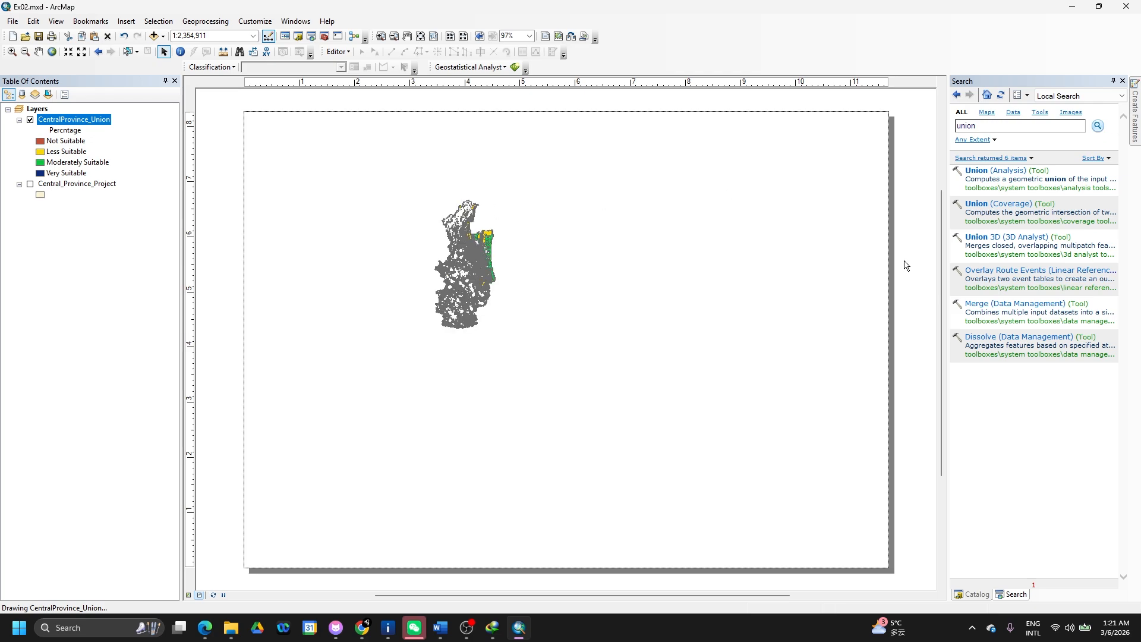
drag(941, 280, 941, 177)
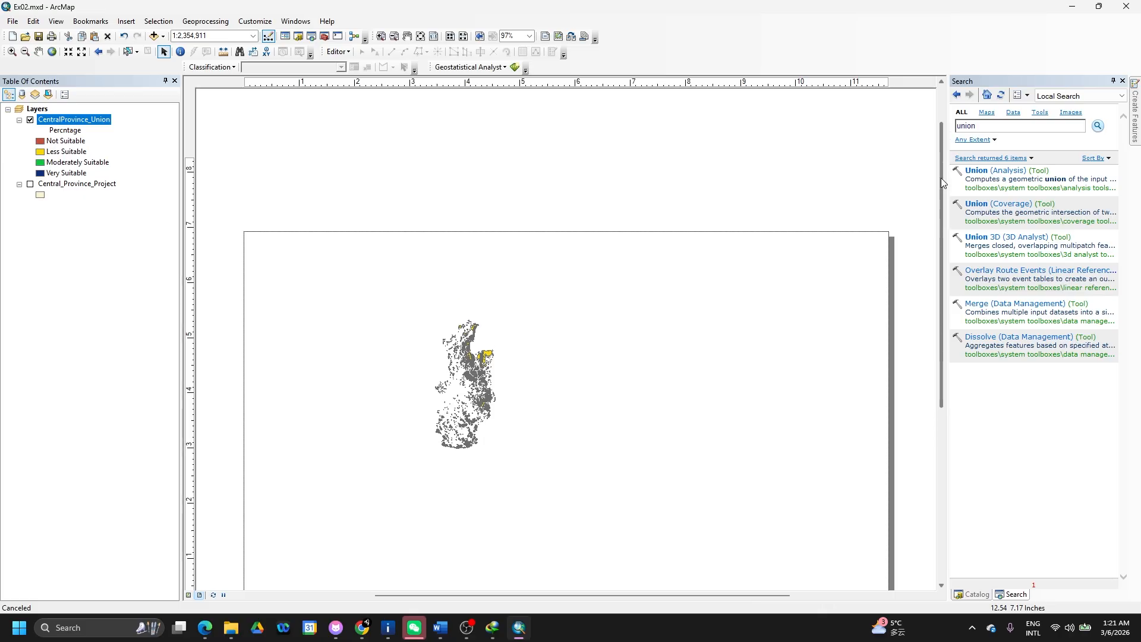
click(475, 324)
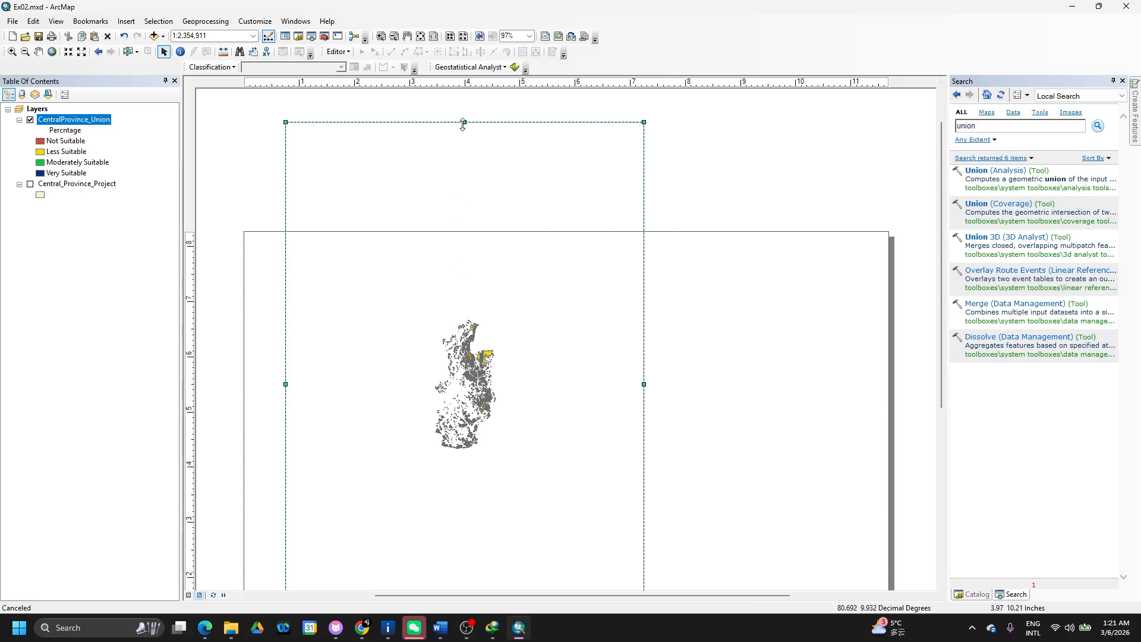
drag(464, 122, 464, 252)
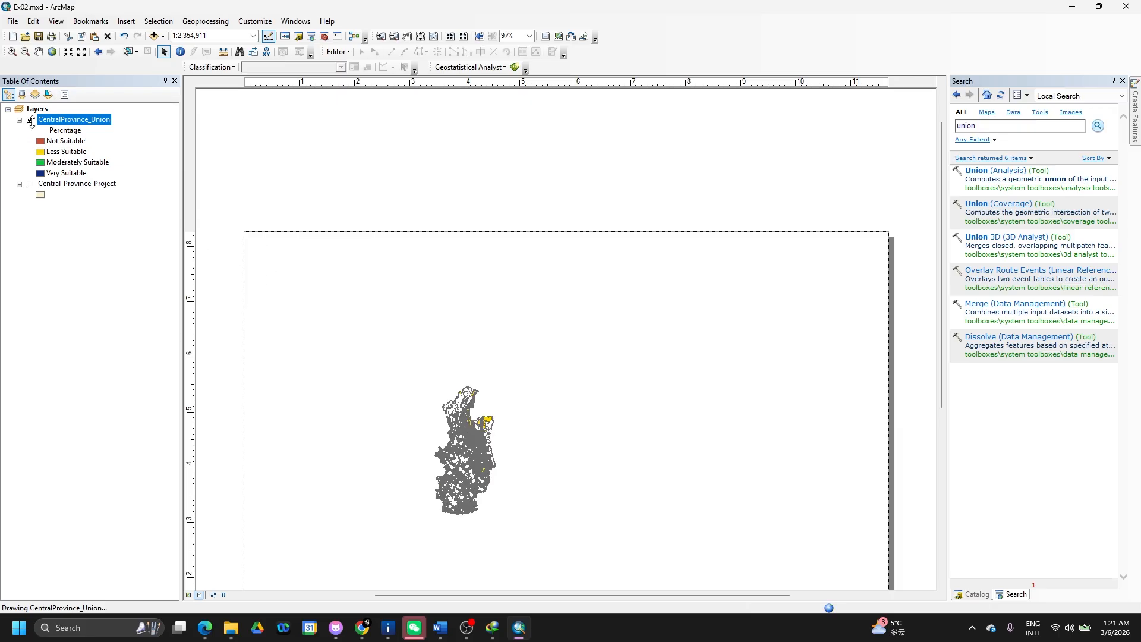
- Zoom the map to the CentralProvince_Union layer and scroll the page to show the whole frame
right_click(71, 119)
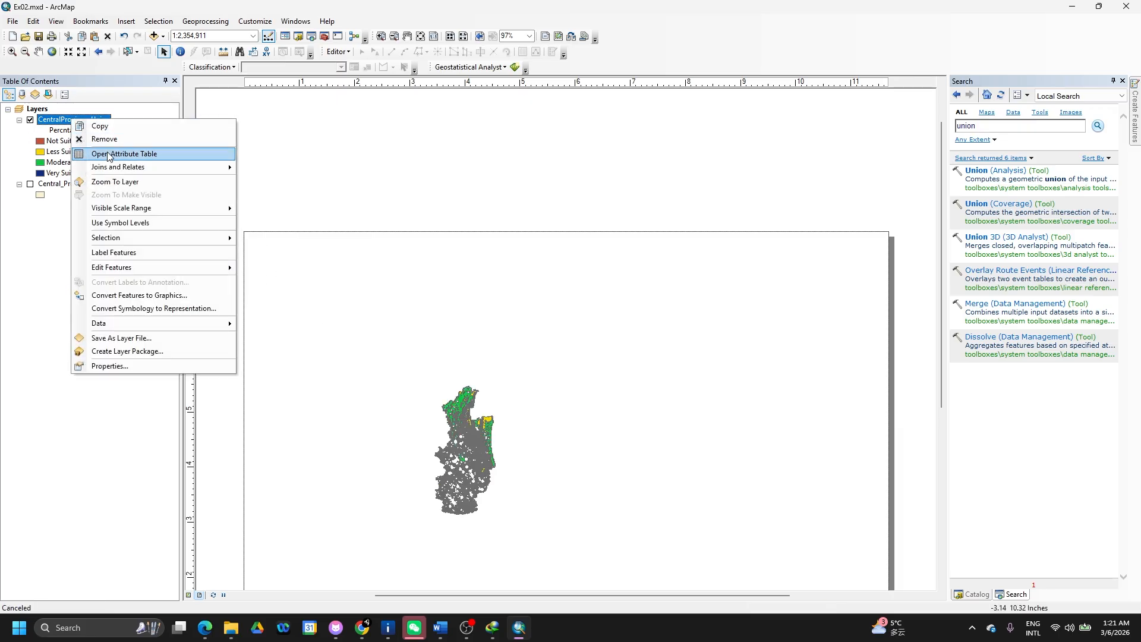
click(115, 182)
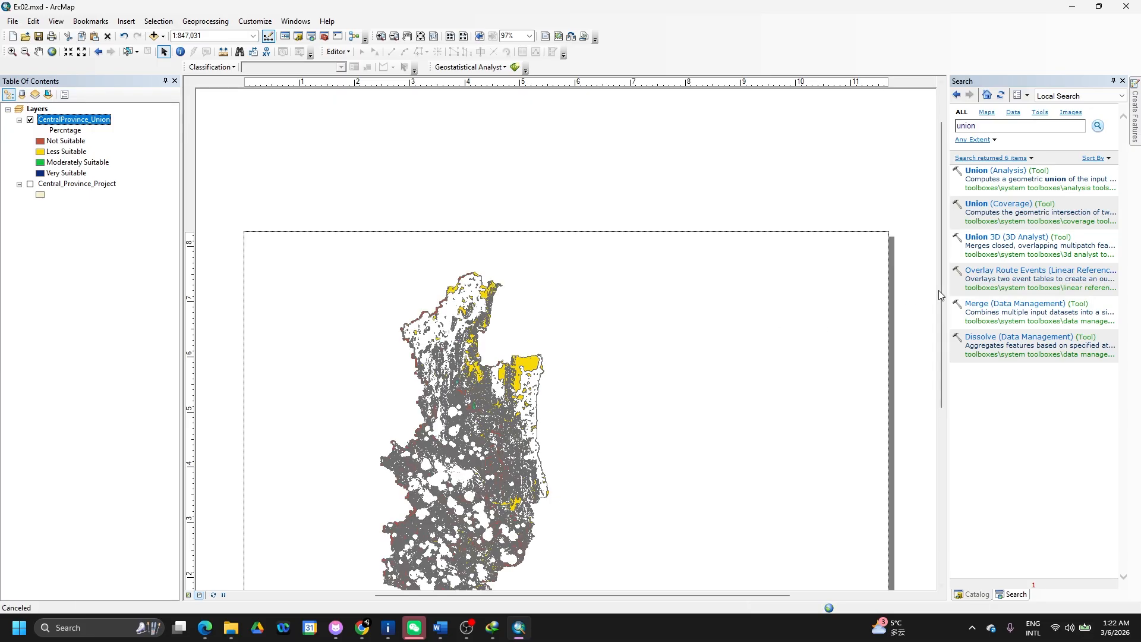
drag(939, 290, 944, 330)
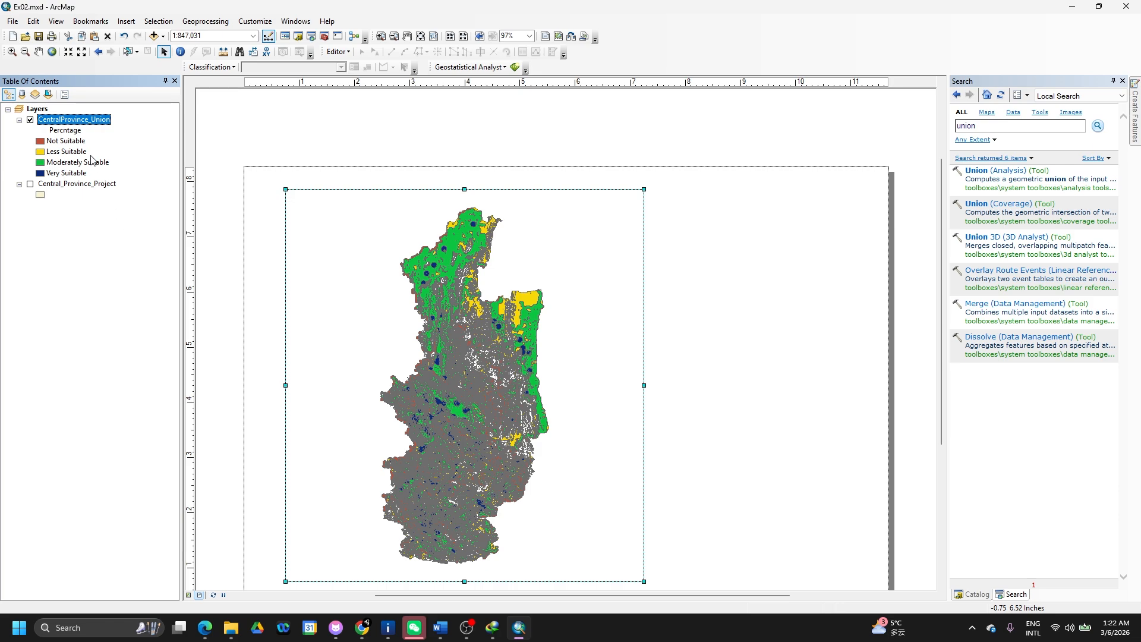
right_click(82, 125)
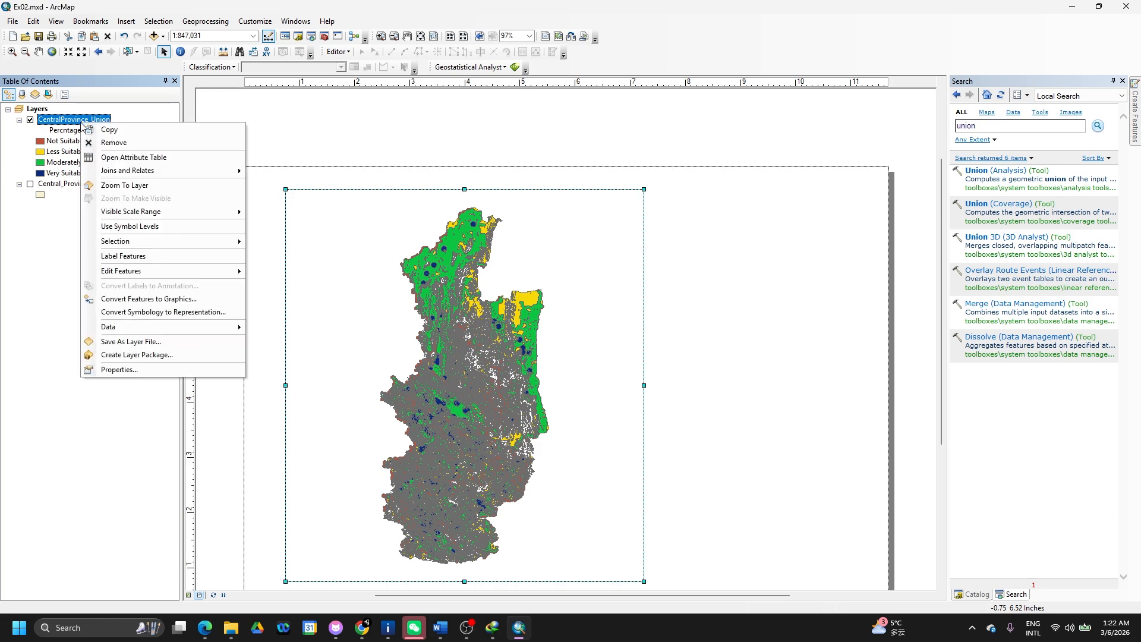
click(127, 370)
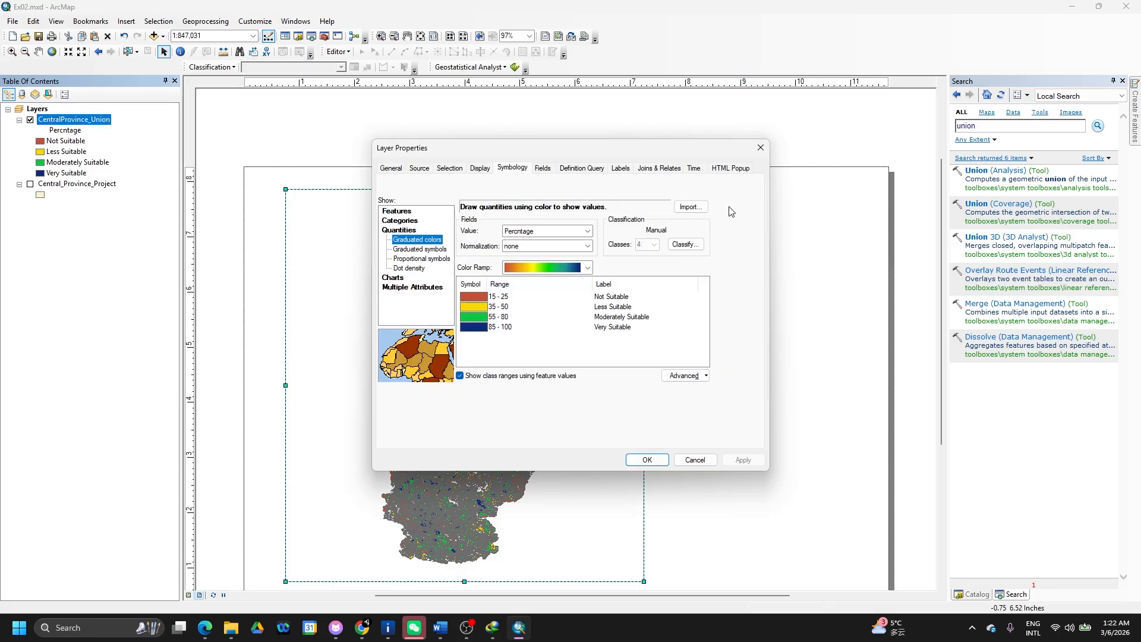
click(760, 148)
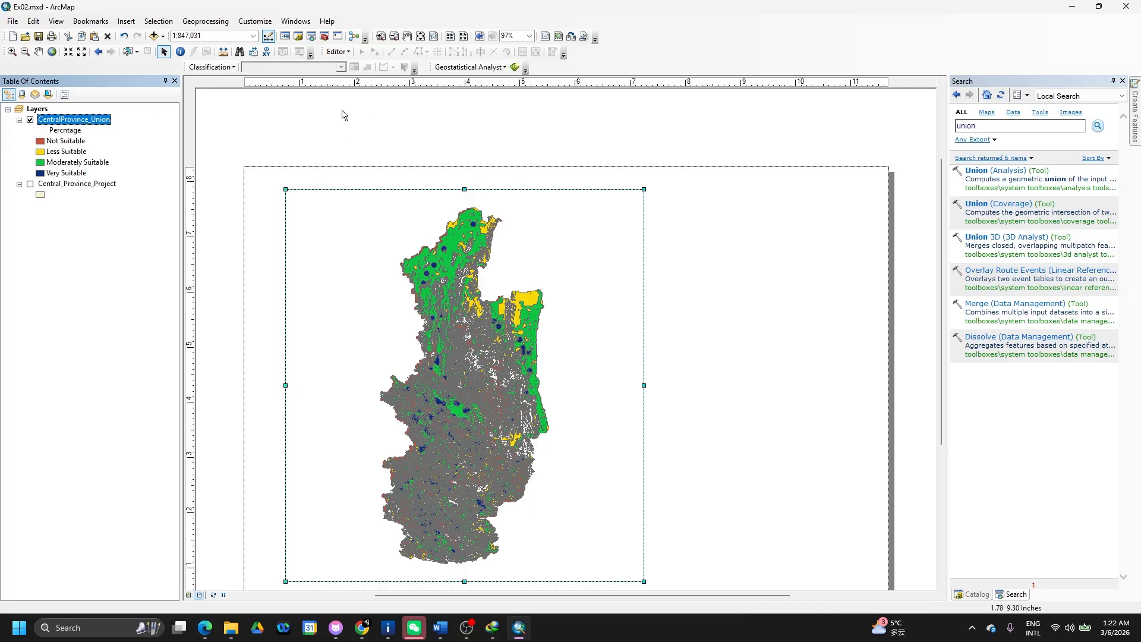
- Open the data frame's properties and start a new grid from the Grids tab
right_click(340, 217)
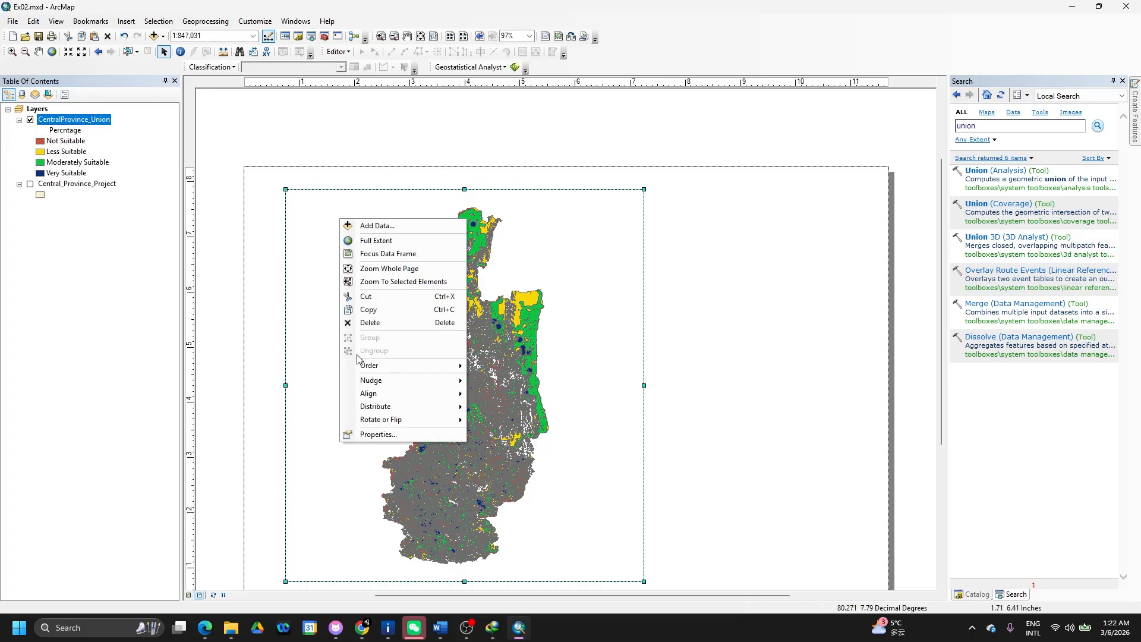
click(395, 436)
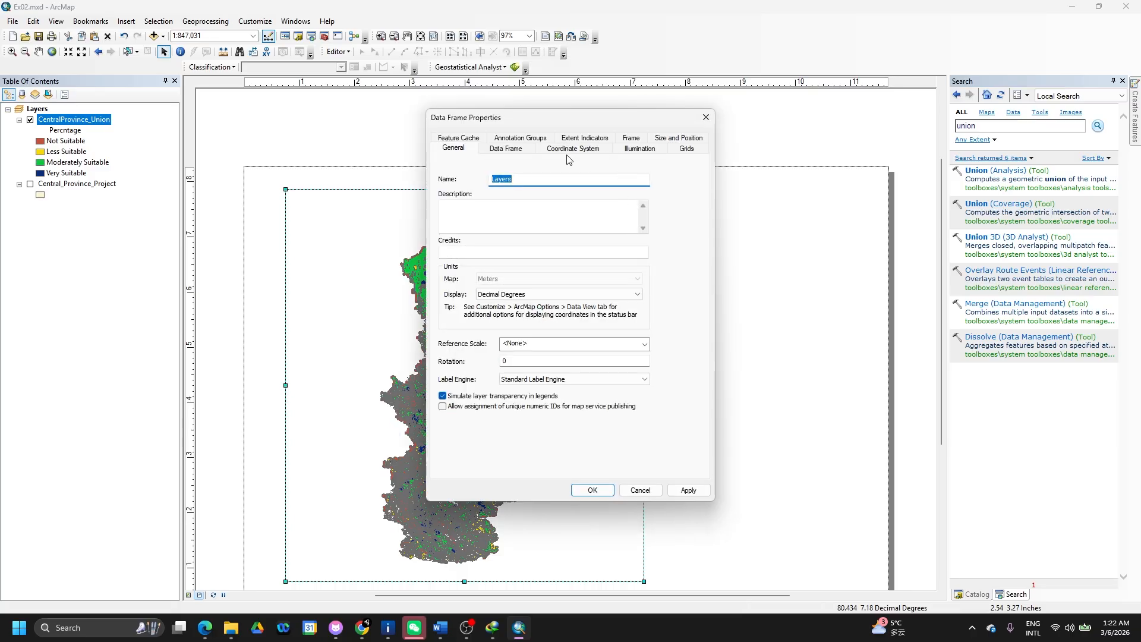
click(571, 148)
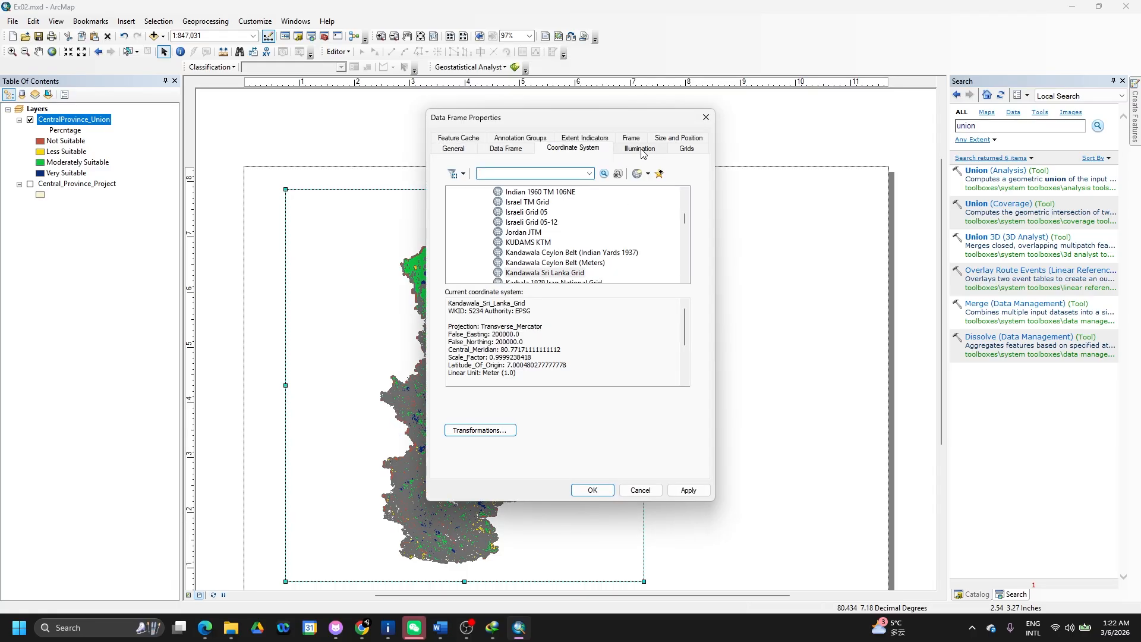
click(504, 150)
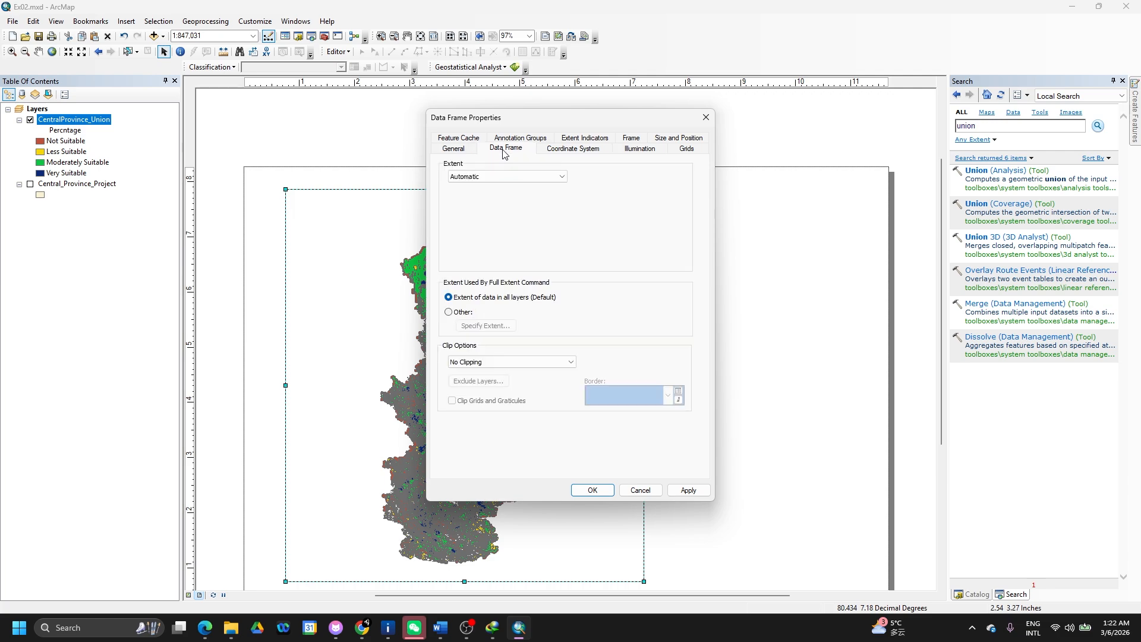
click(685, 149)
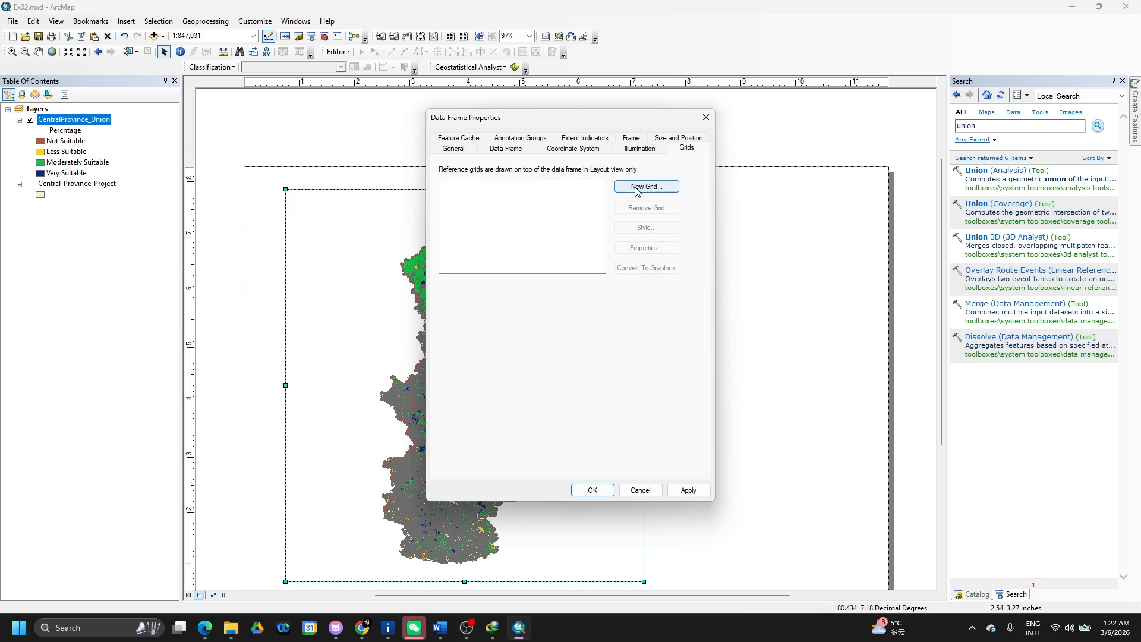
click(636, 188)
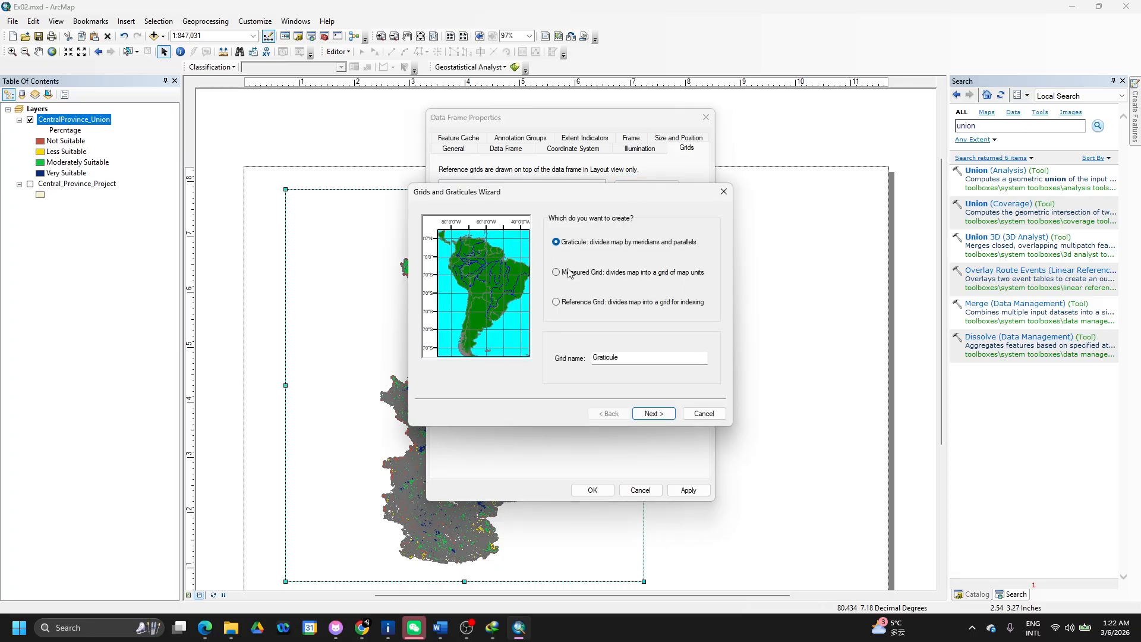
- Define a labels-only graticule with 1-degree intervals and default axes, labels and borders
click(569, 273)
click(568, 244)
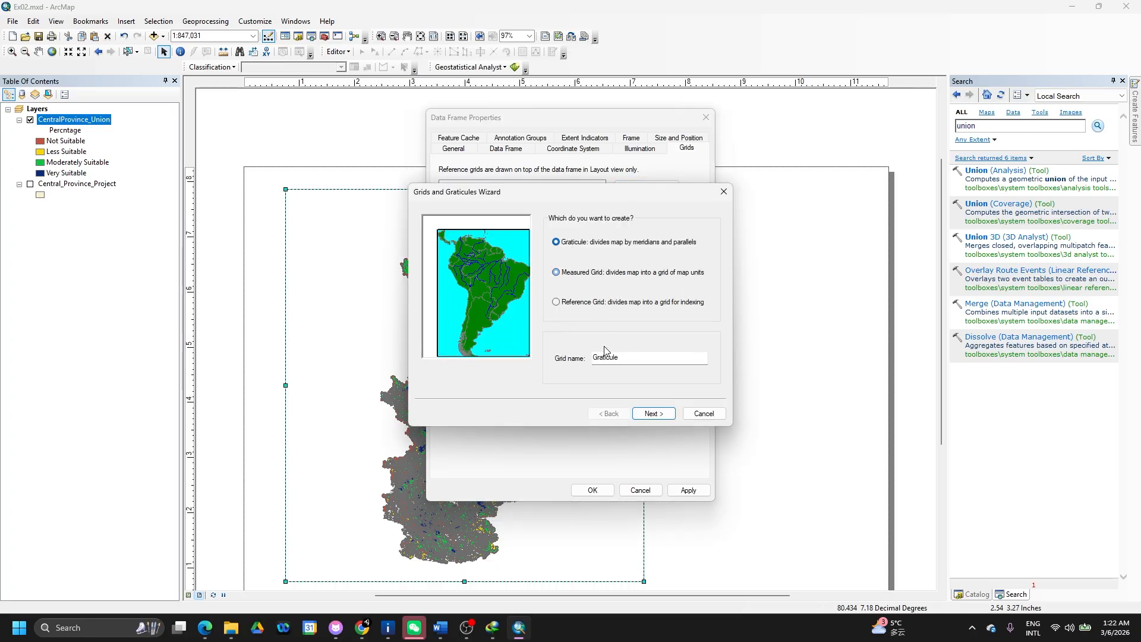
click(651, 413)
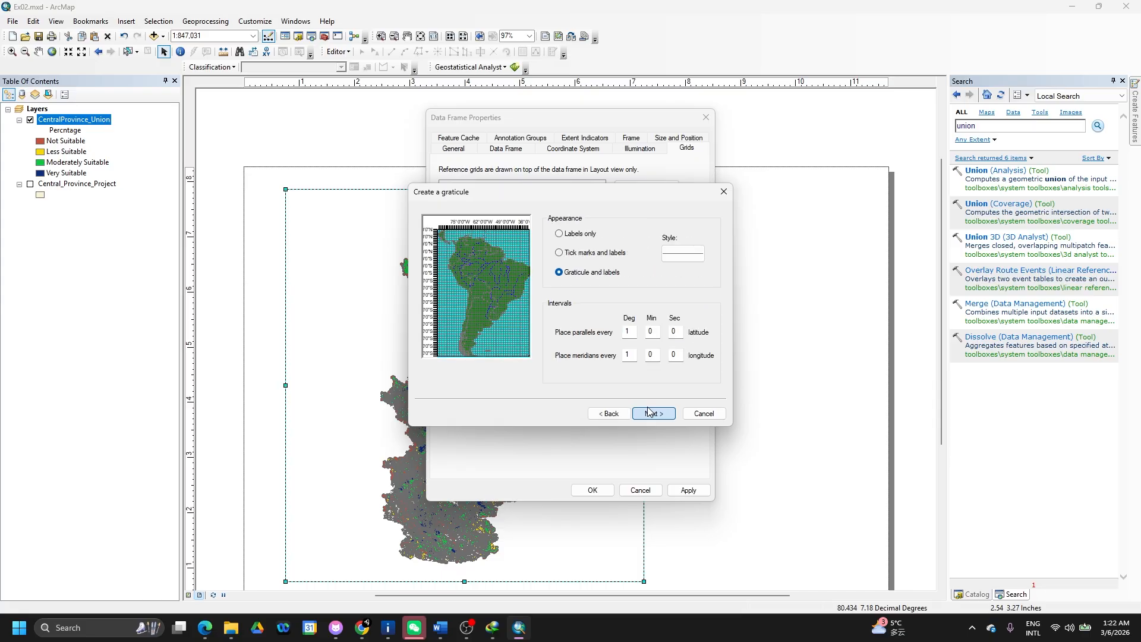
click(573, 255)
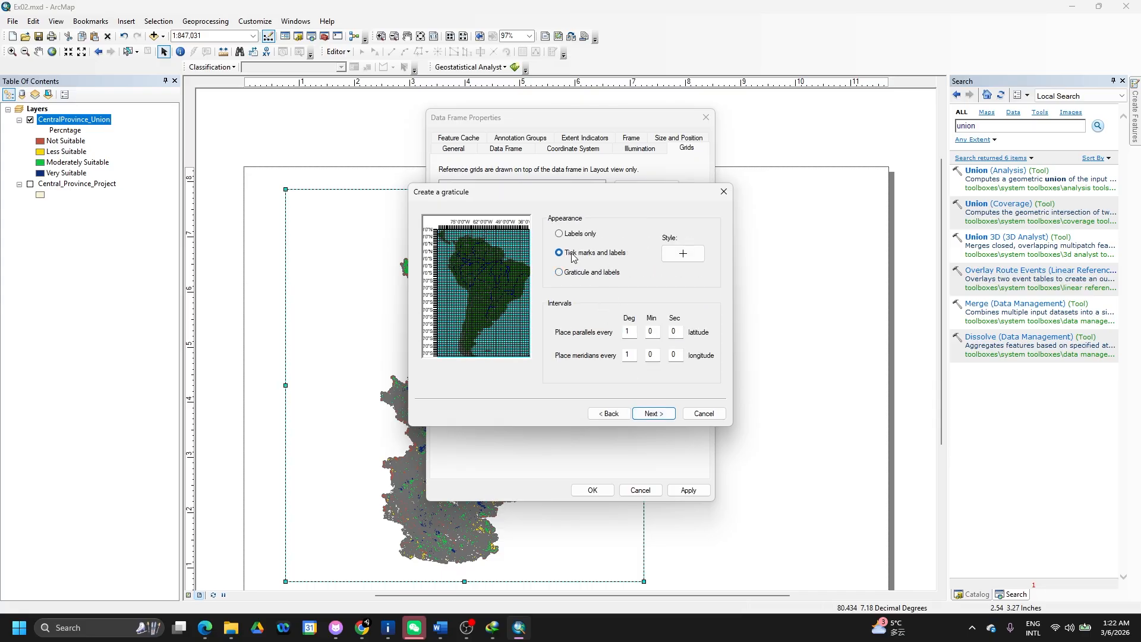
click(569, 274)
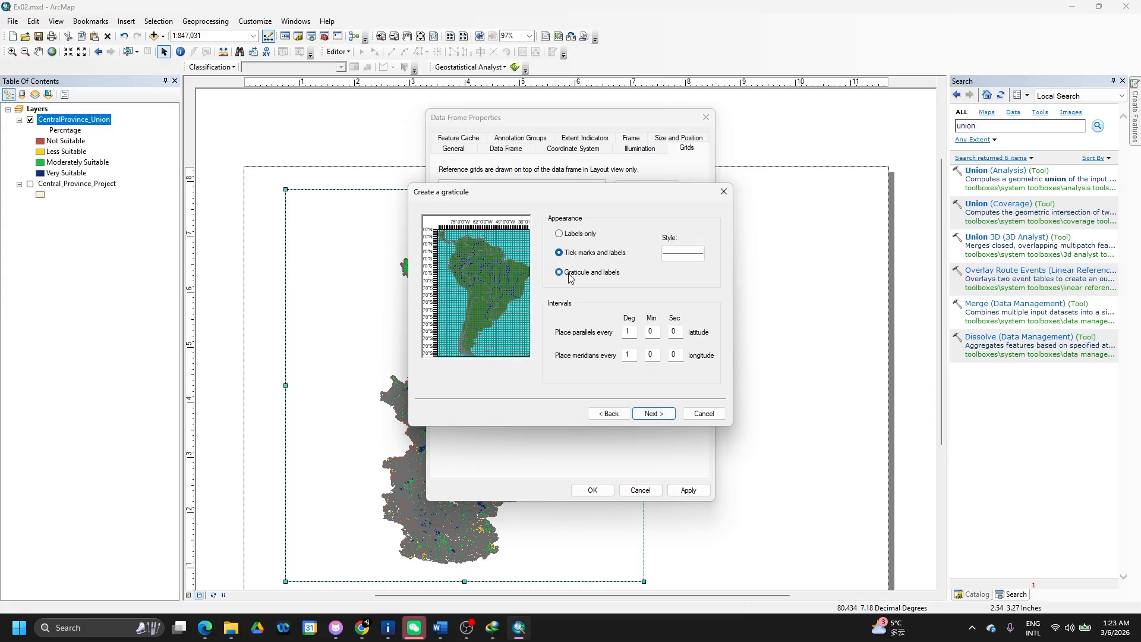
click(563, 234)
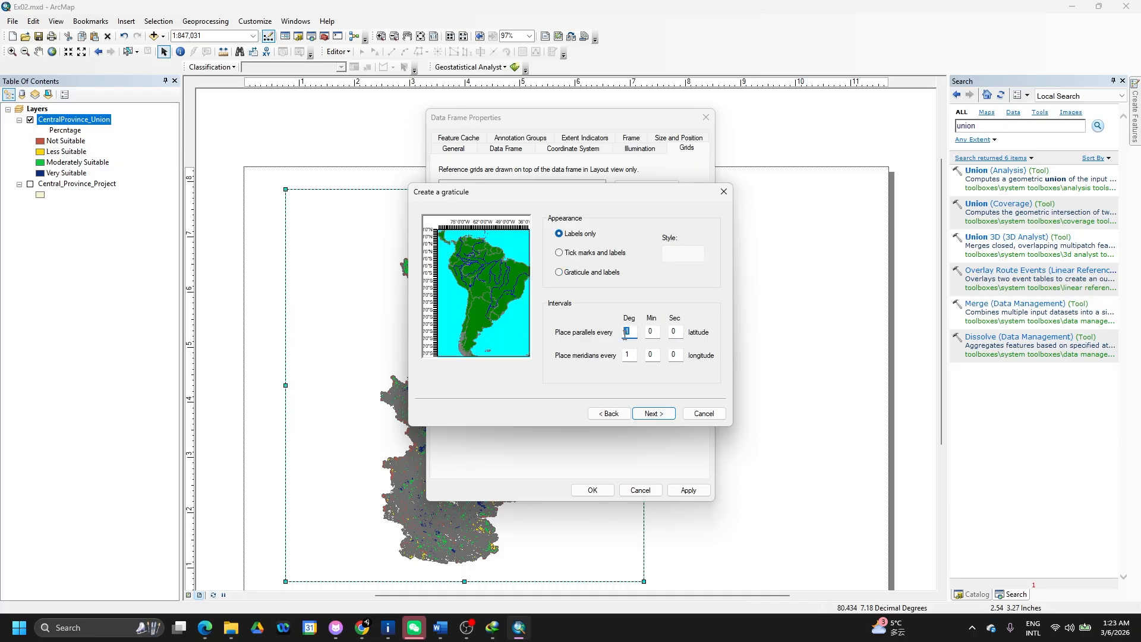
click(649, 414)
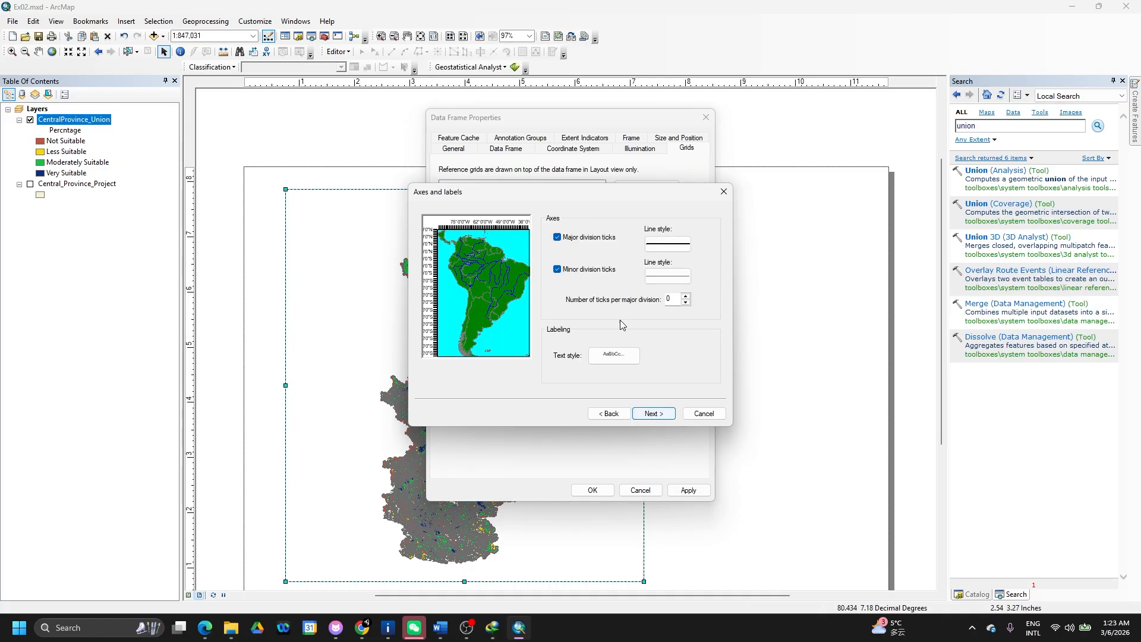
click(656, 414)
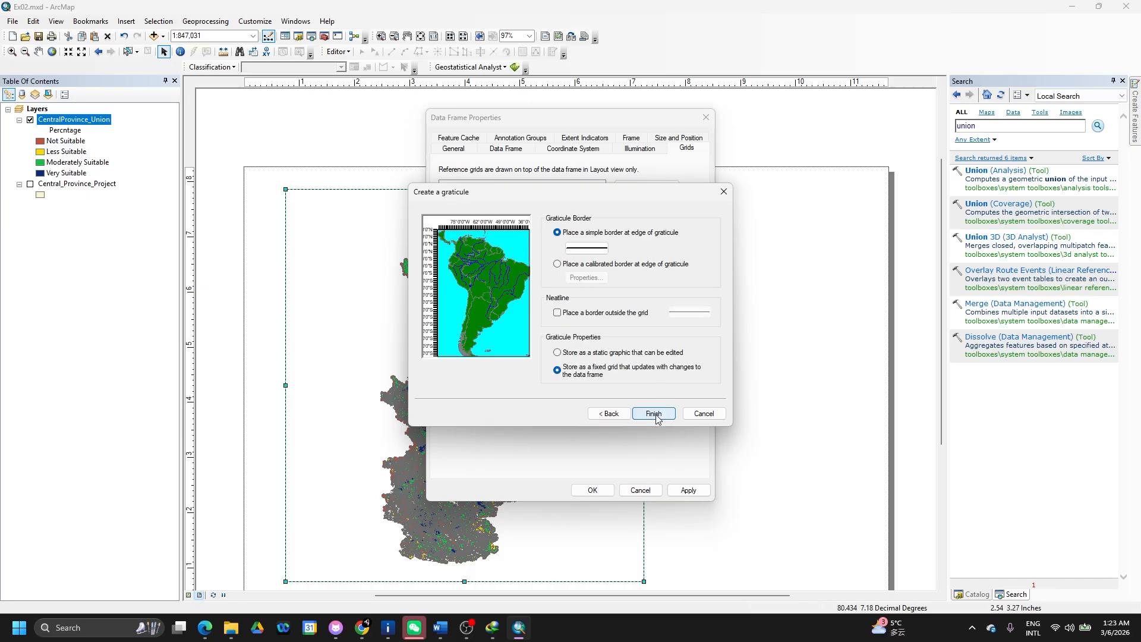
click(655, 414)
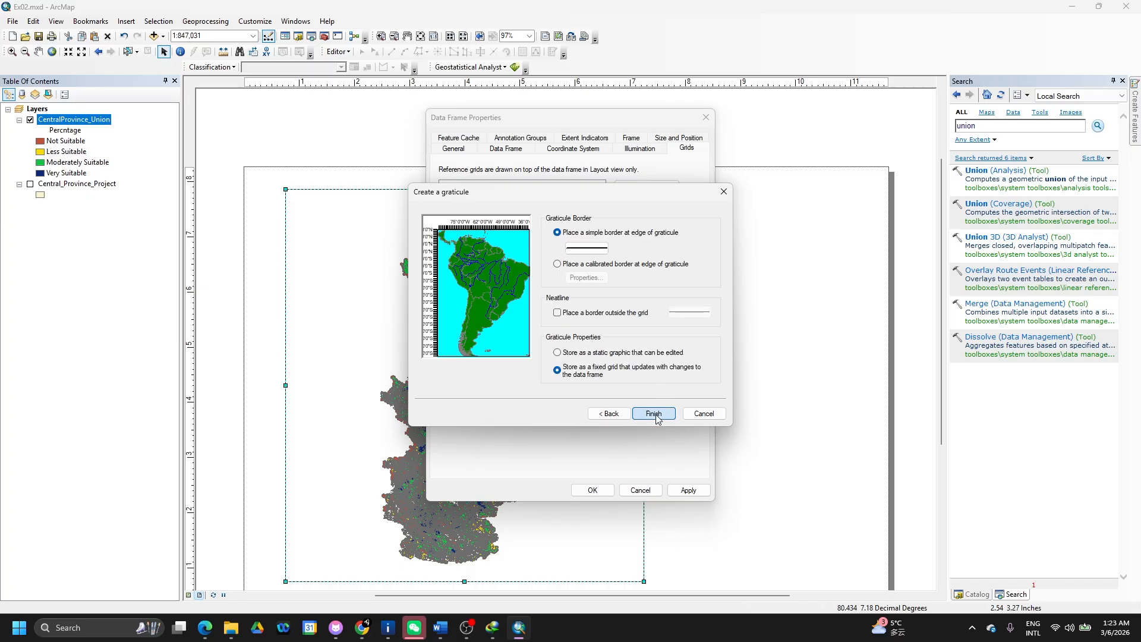
- Apply the graticule, accept the coordinate system warnings, and close the data frame properties
click(689, 490)
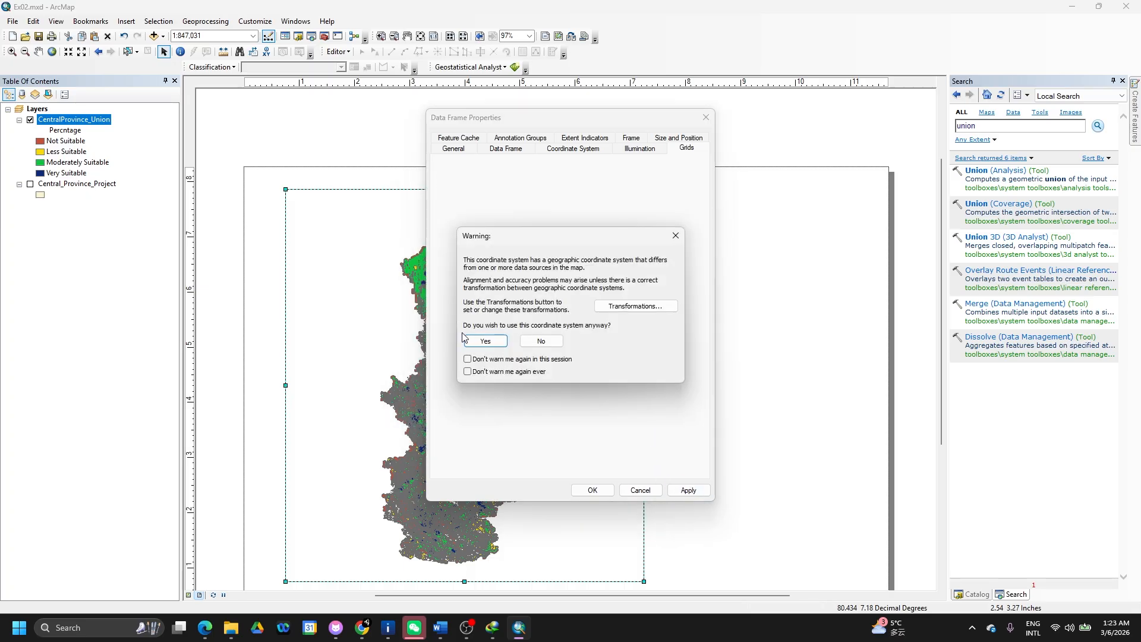
click(486, 342)
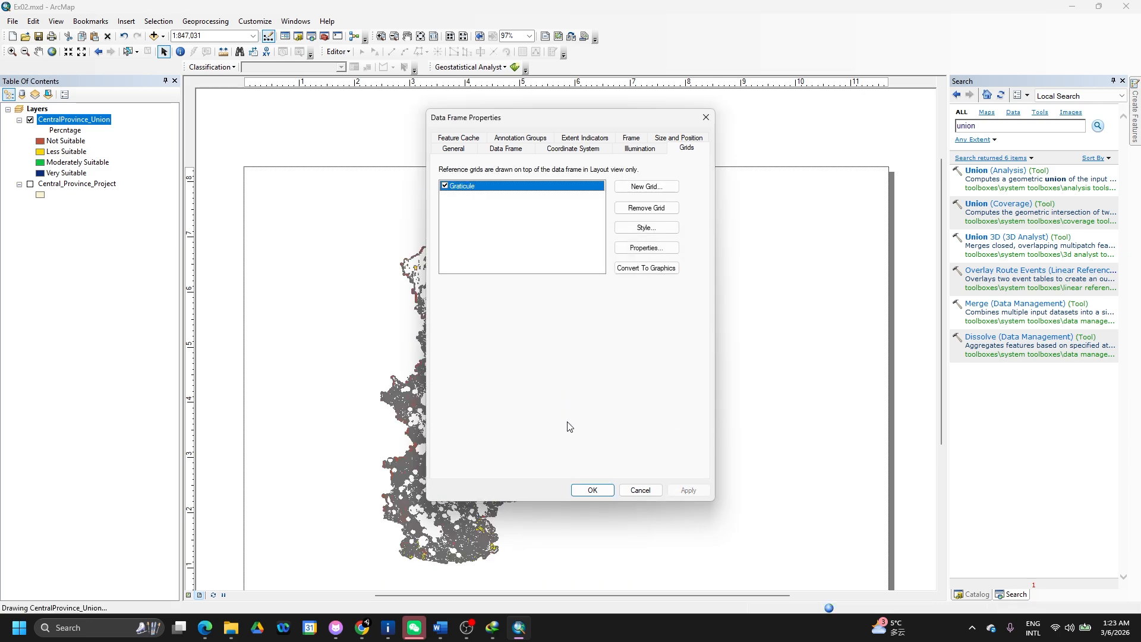
click(593, 491)
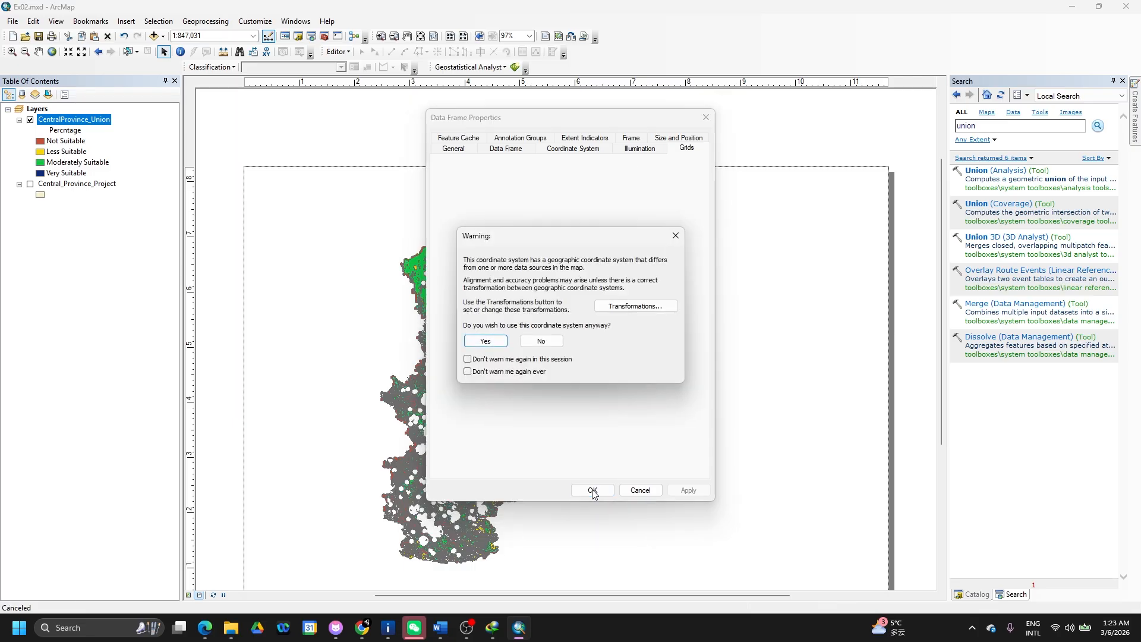
click(486, 341)
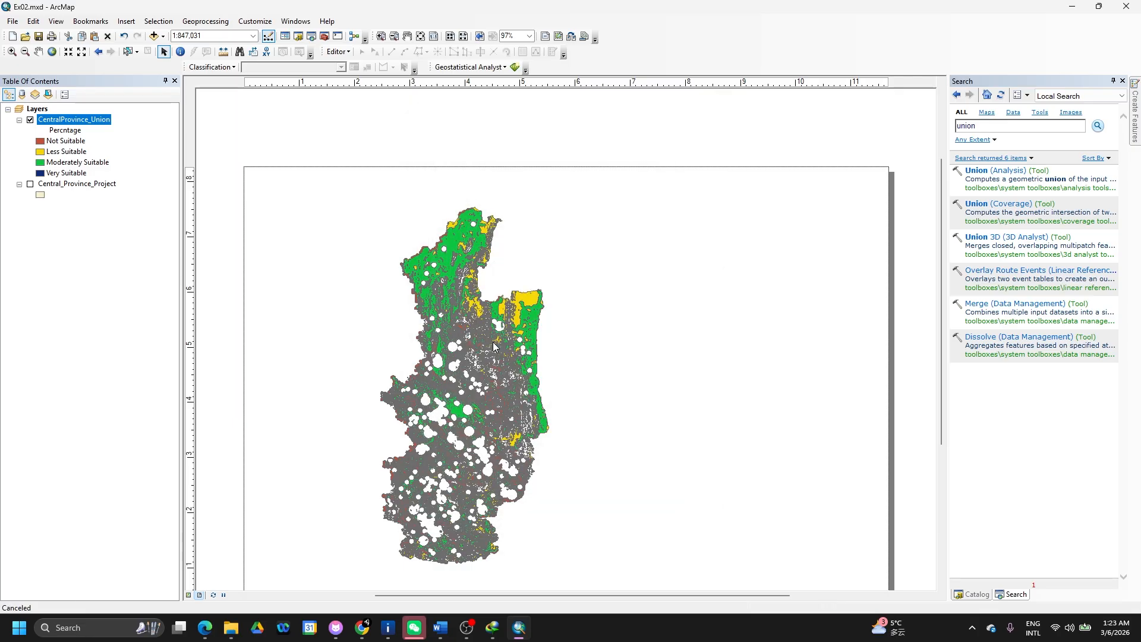
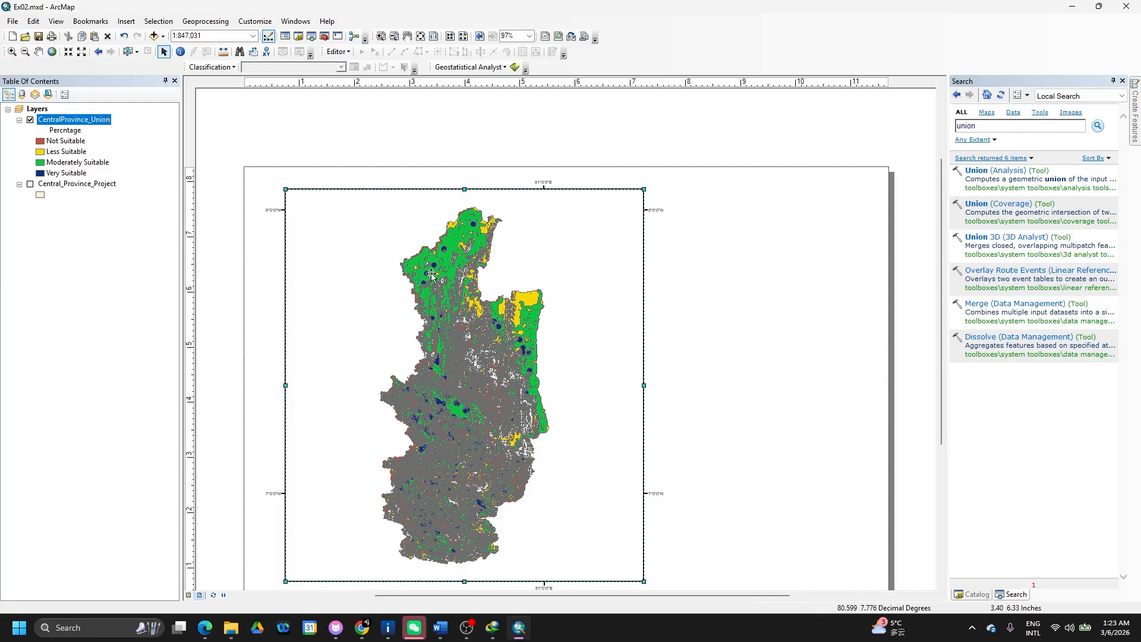
- Open the map frame's properties and close them again without changes
right_click(580, 276)
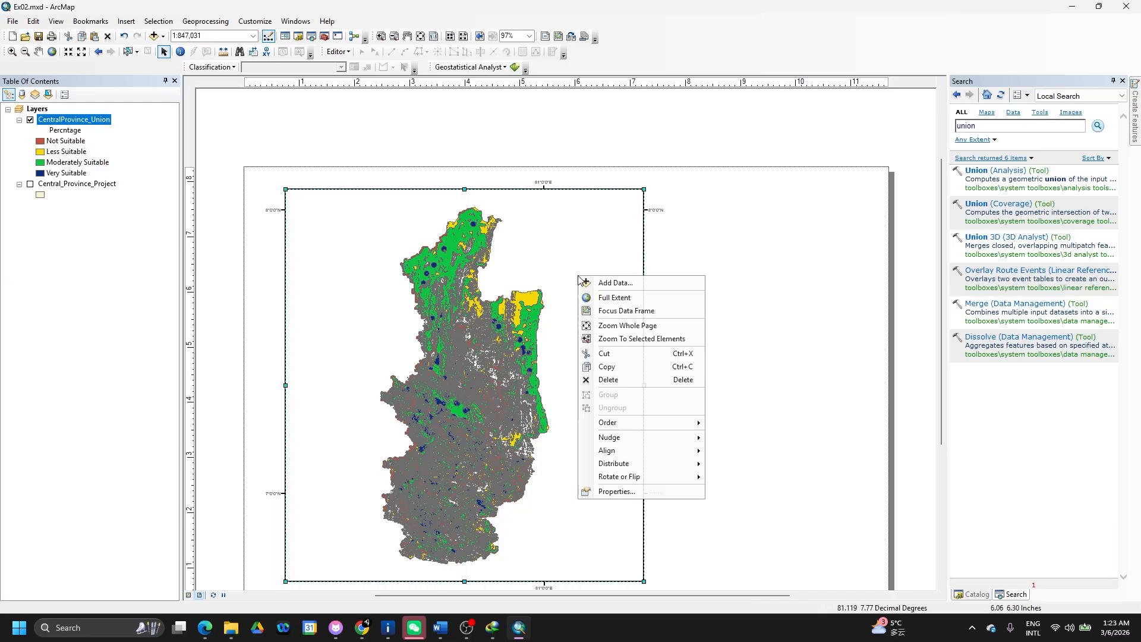
click(629, 492)
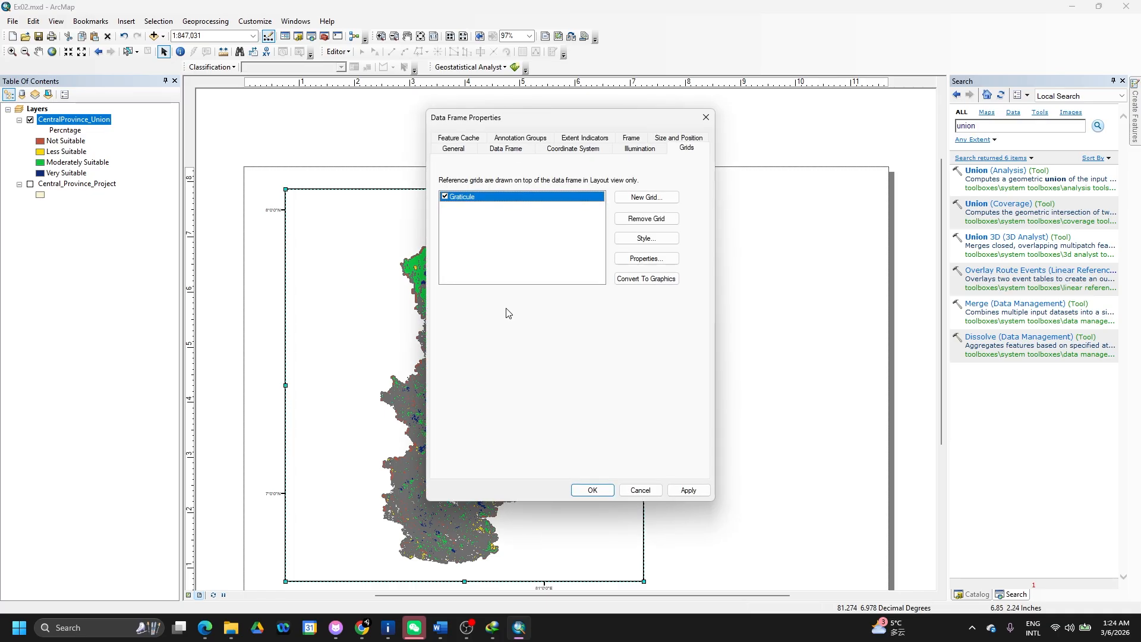
click(706, 117)
click(243, 23)
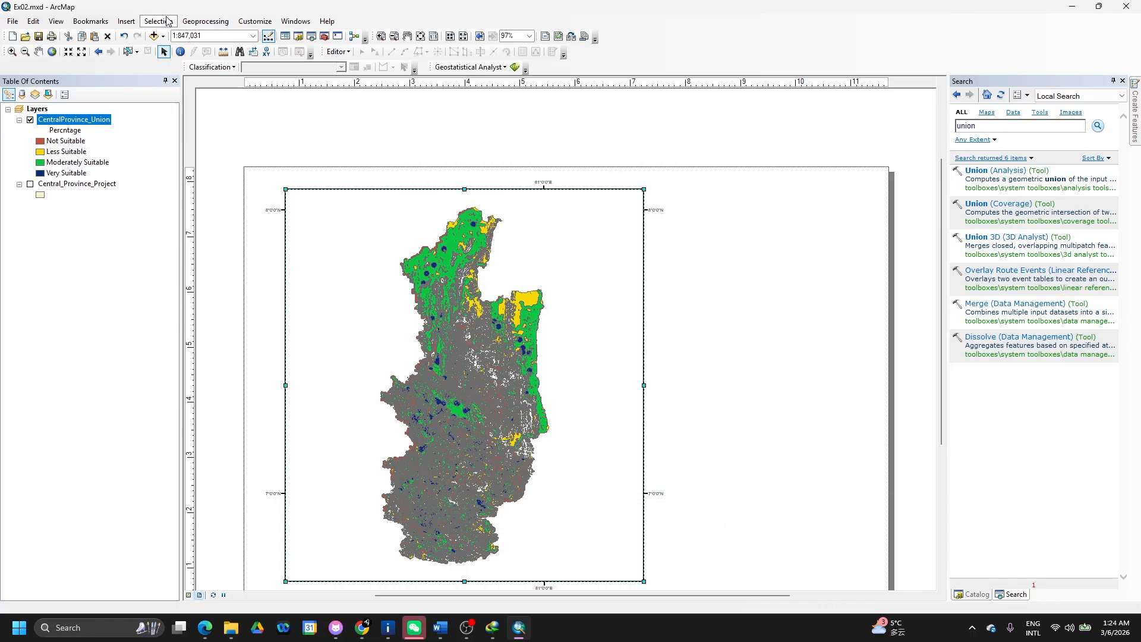
- Insert an ESRI North 2 north arrow onto the layout
click(126, 21)
click(126, 21)
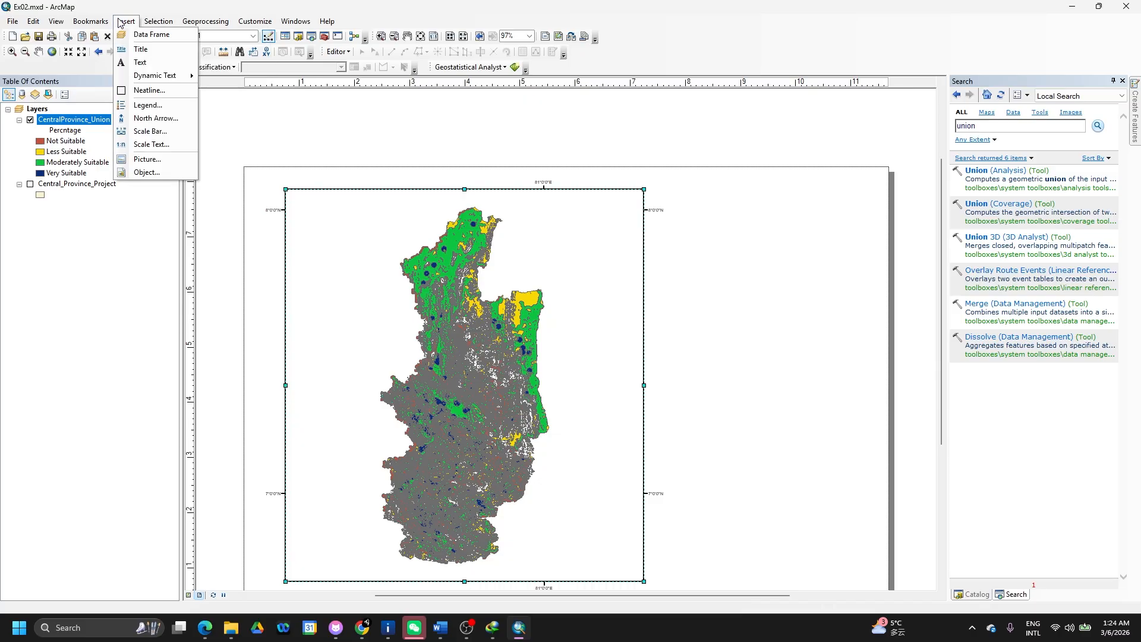
click(156, 118)
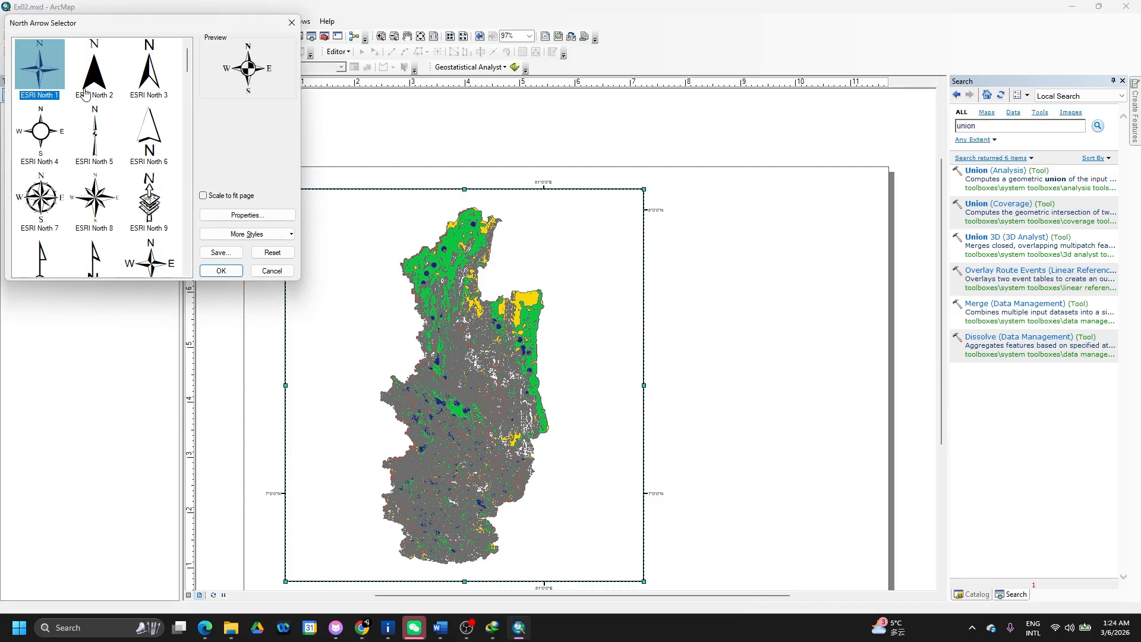
click(87, 94)
click(229, 270)
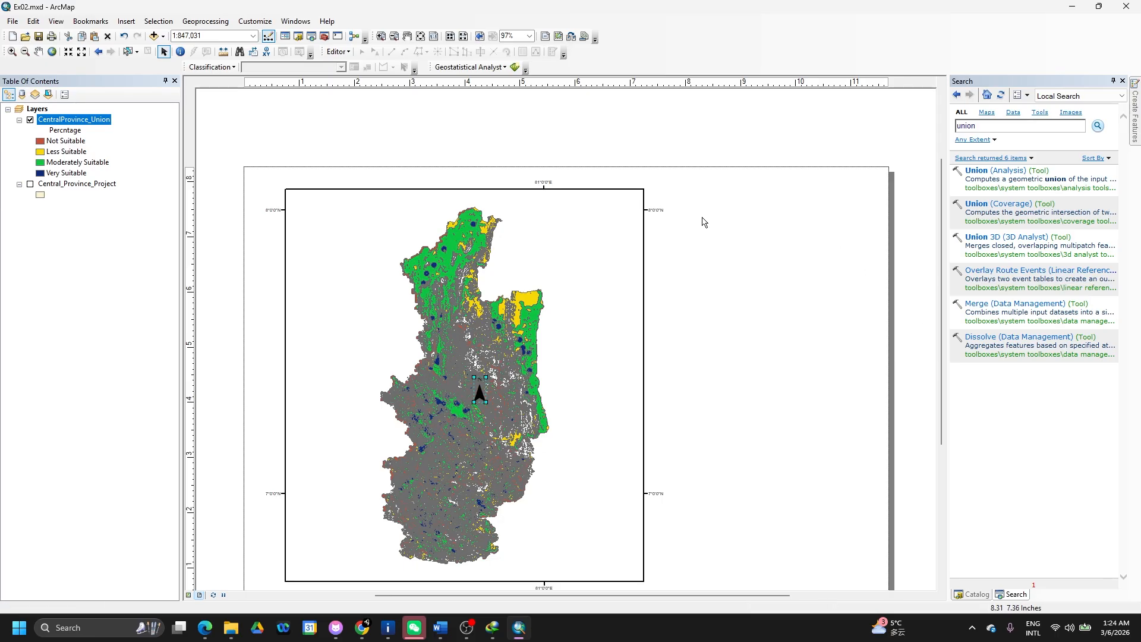
drag(670, 201, 728, 310)
- Move the north arrow beside the map frame's top-right corner
click(126, 21)
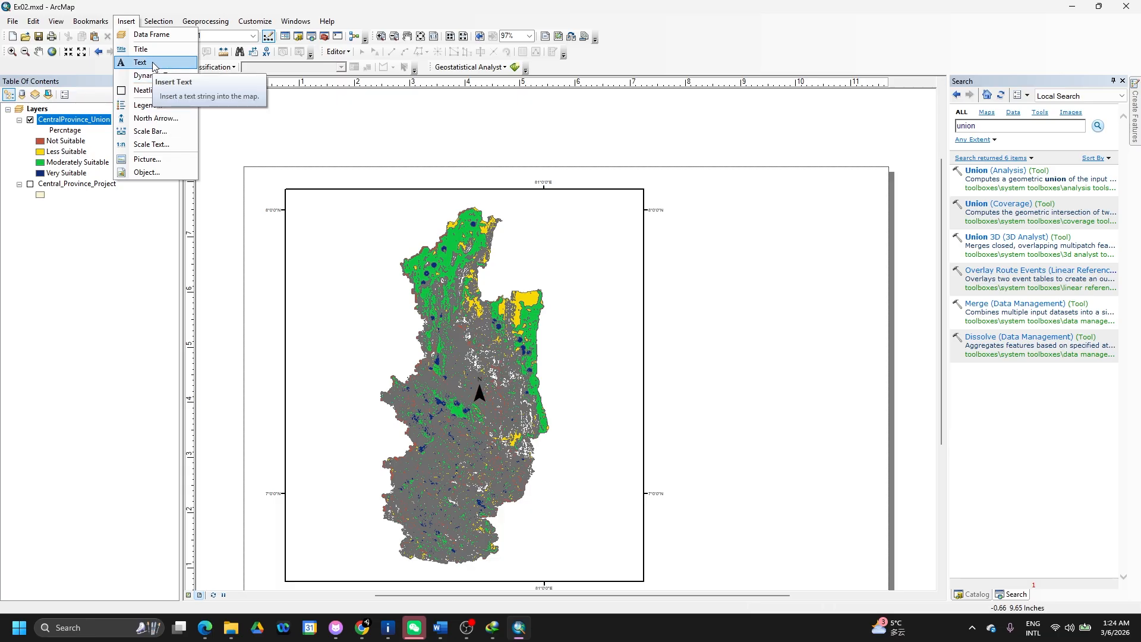
click(155, 118)
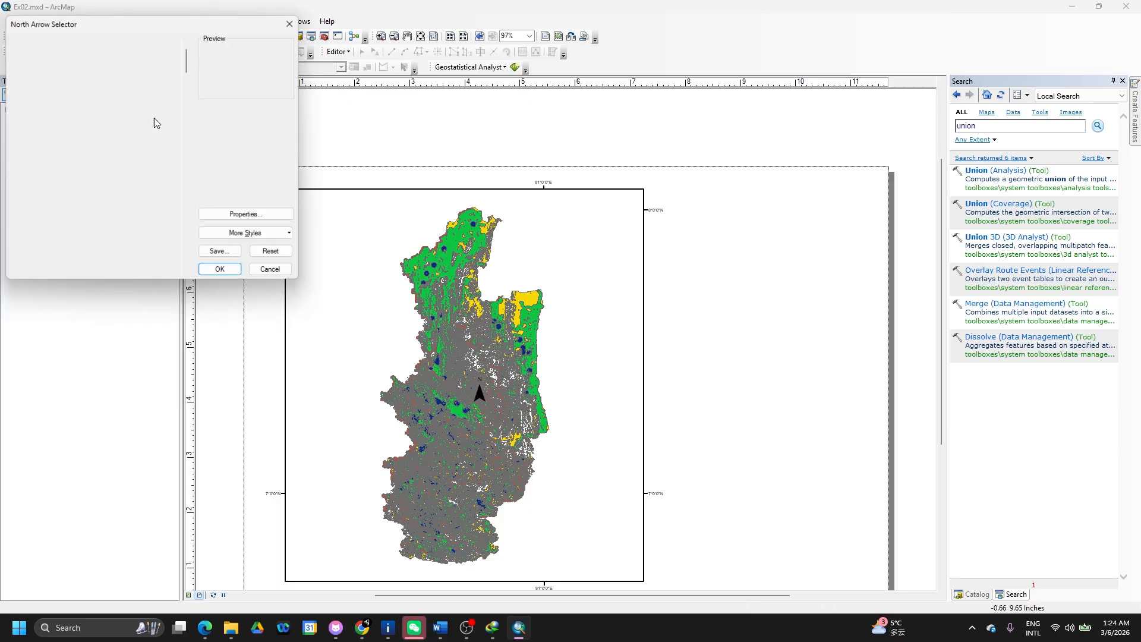
click(290, 25)
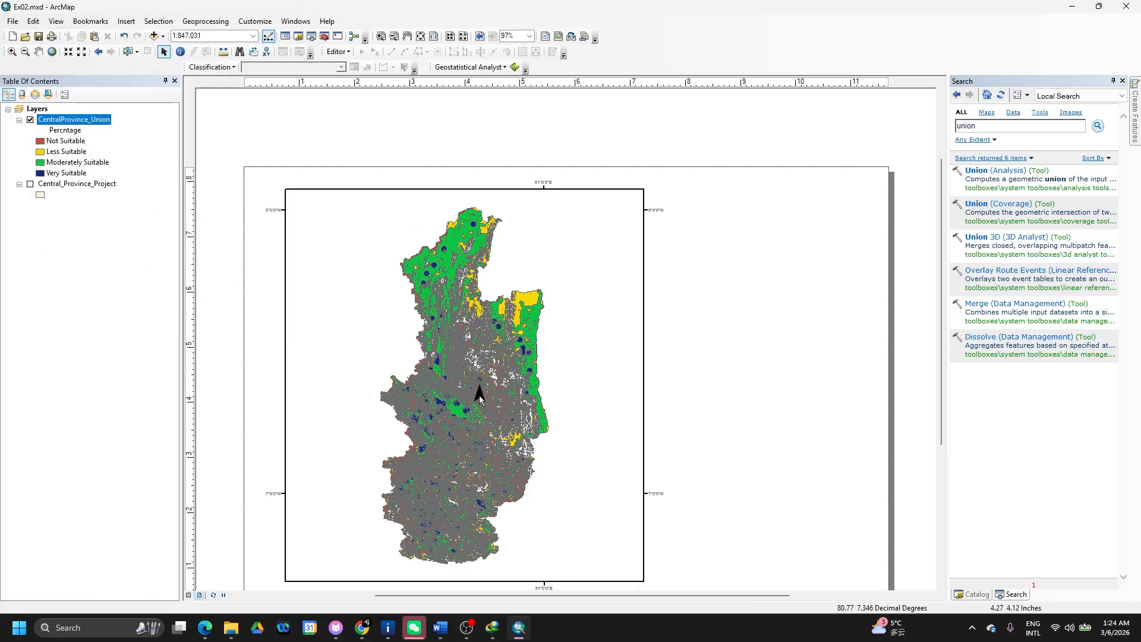
click(479, 395)
drag(479, 395, 686, 229)
- Narrow the map frame and move the north arrow inside its top-right corner
click(622, 293)
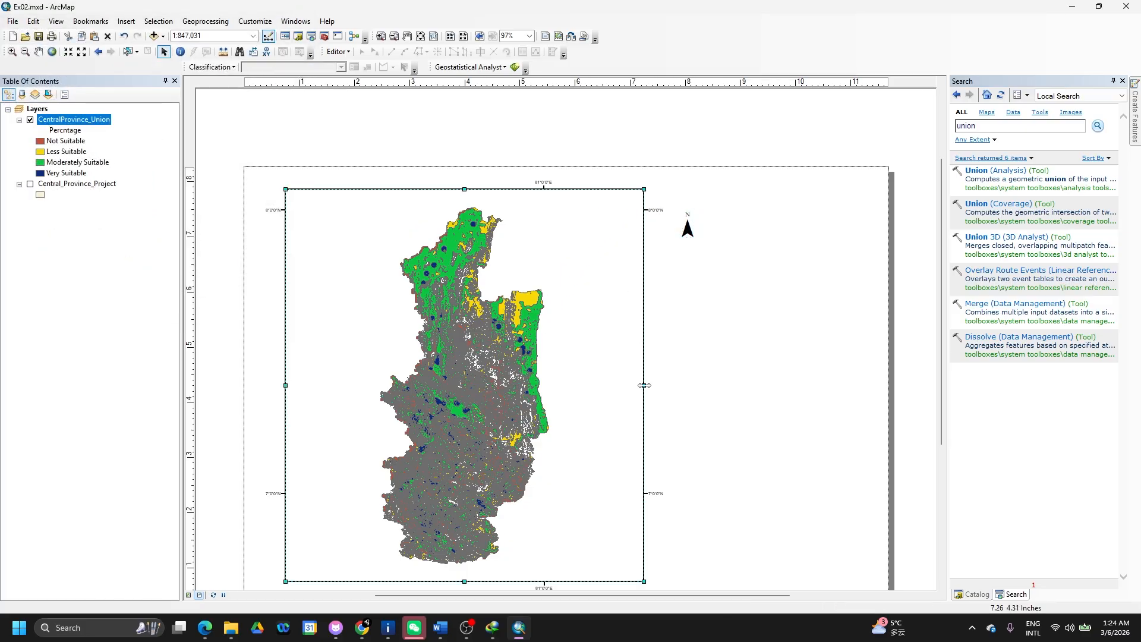
drag(644, 386, 547, 380)
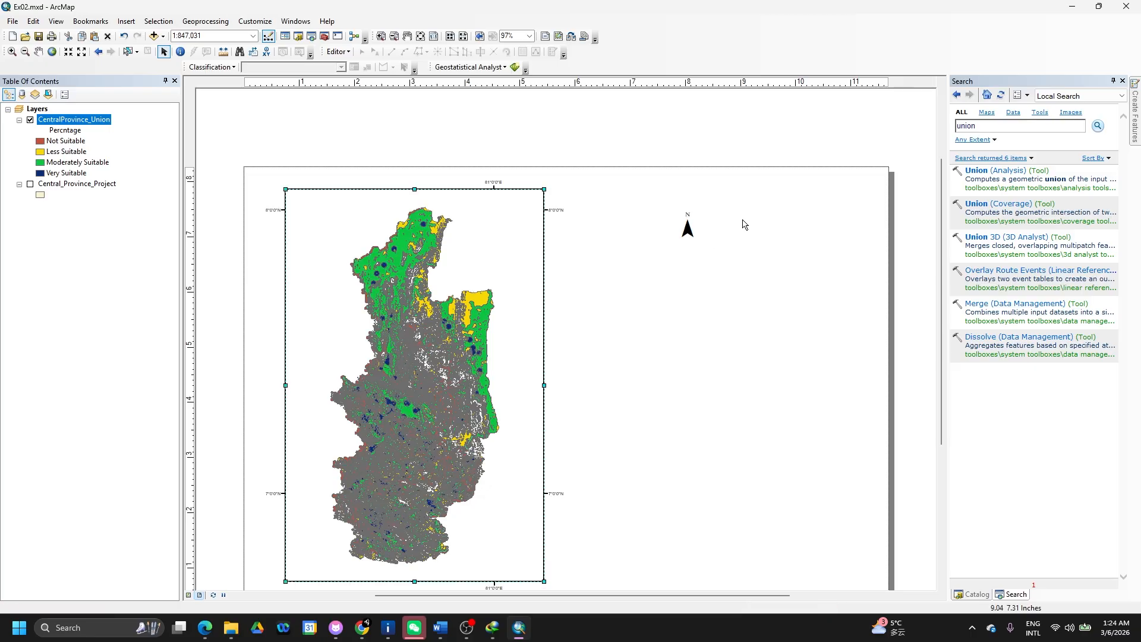
click(684, 231)
click(688, 230)
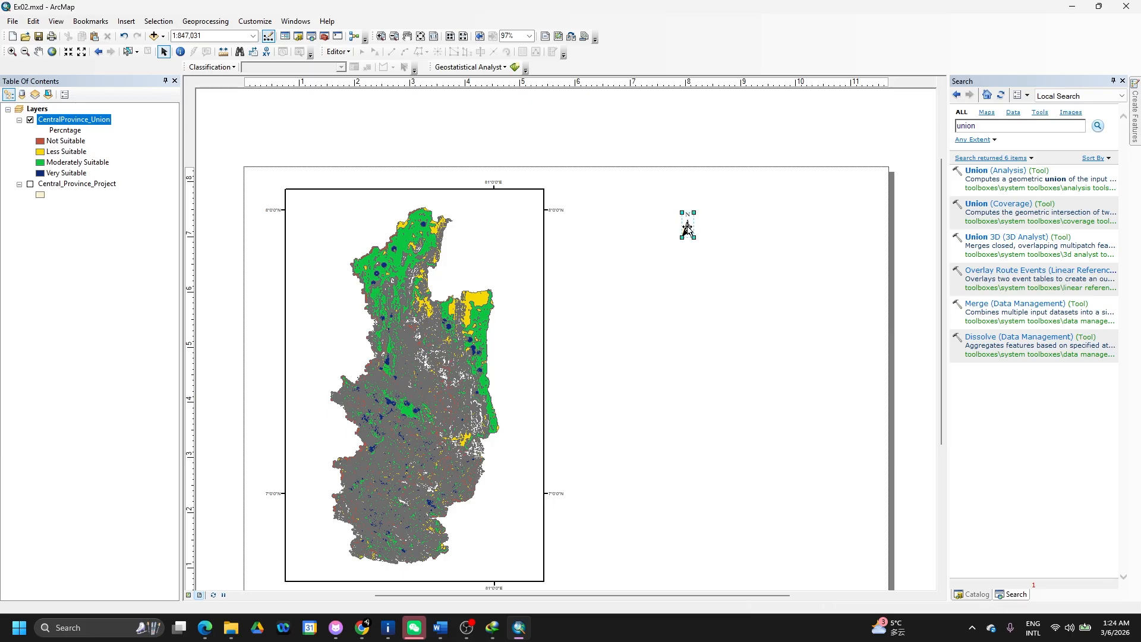
drag(688, 231, 512, 245)
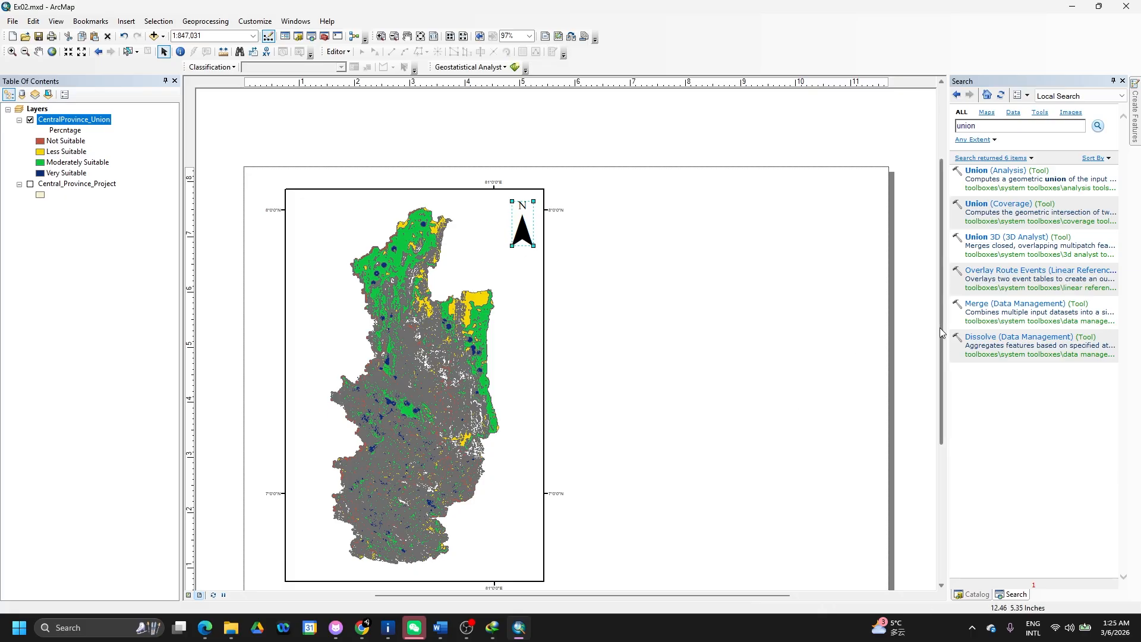
scroll(941, 333, down, 2)
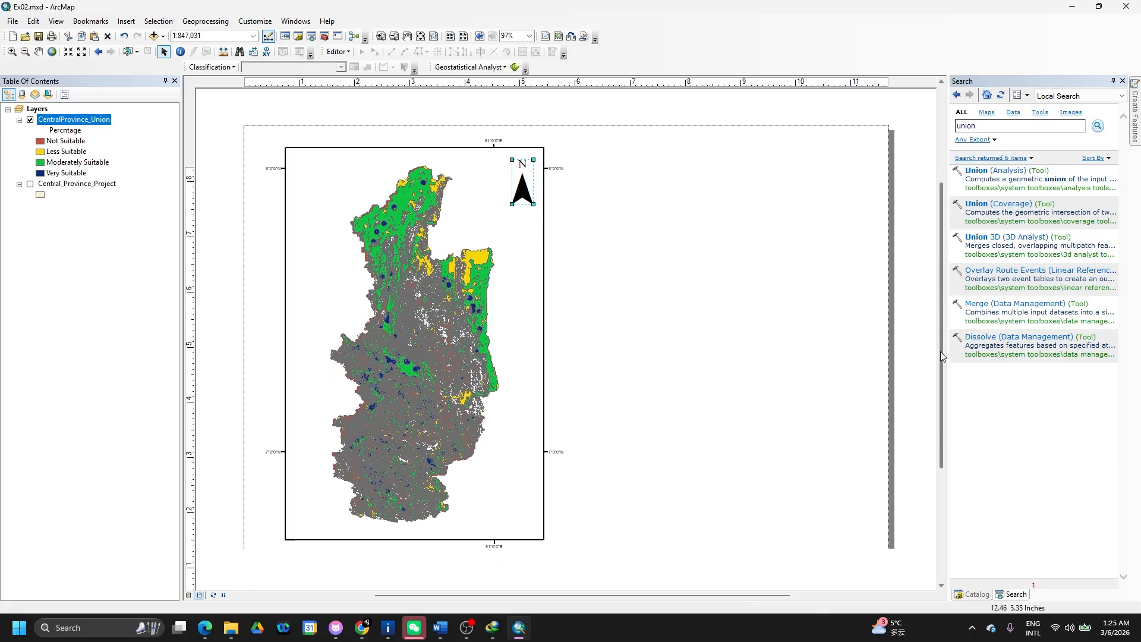
- Add a Scale Line 3 scale bar with Kilometers division units, centred below the map frame
click(126, 22)
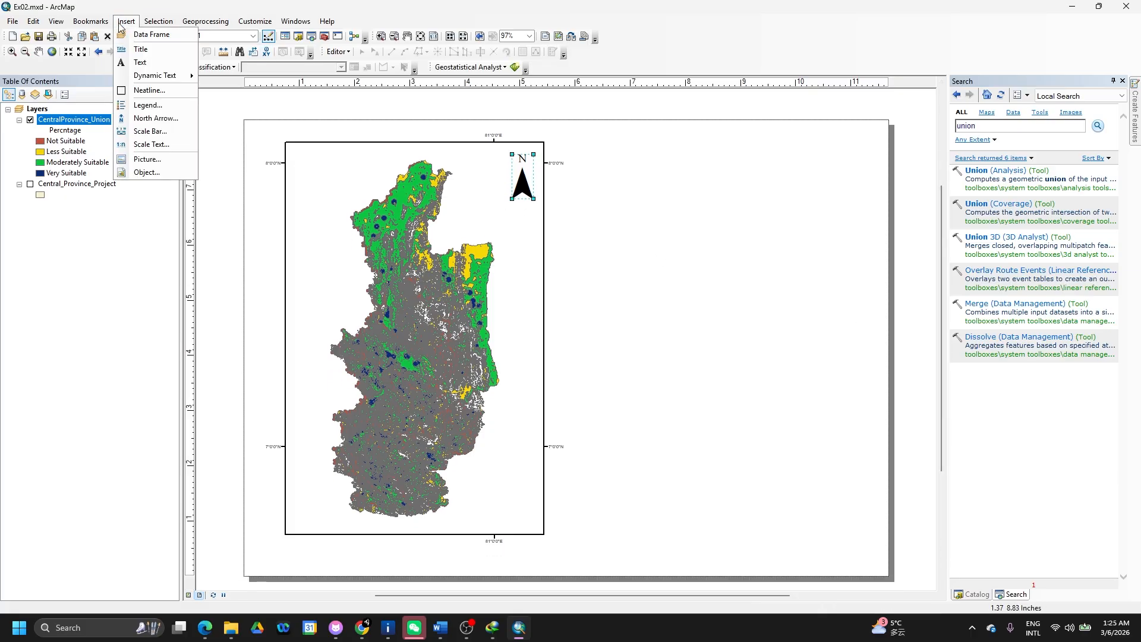
click(154, 132)
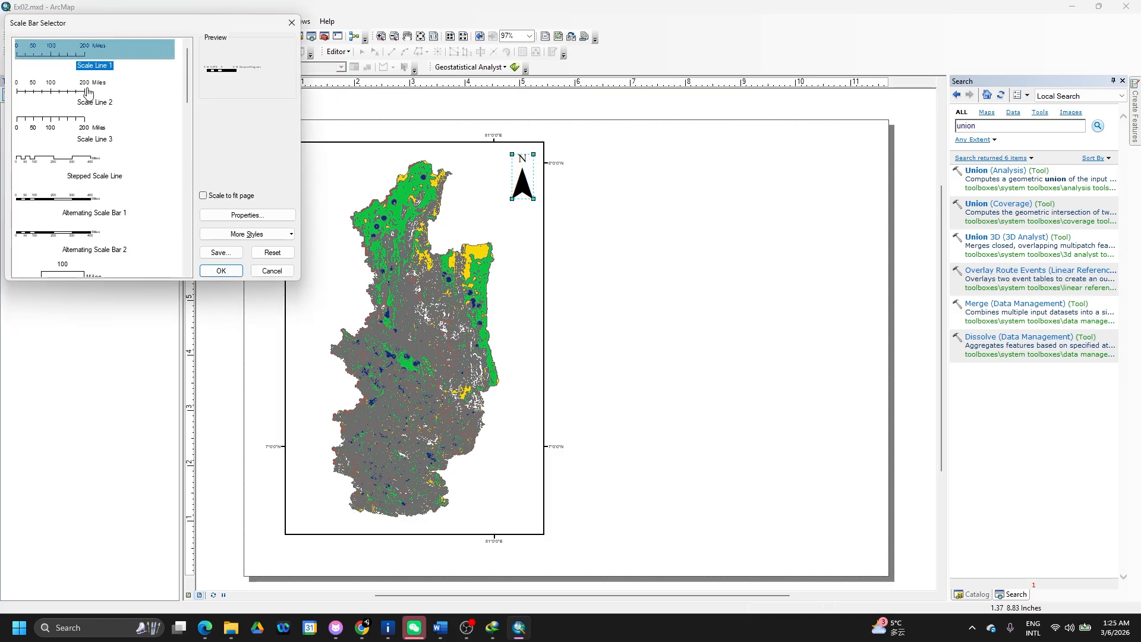
click(77, 120)
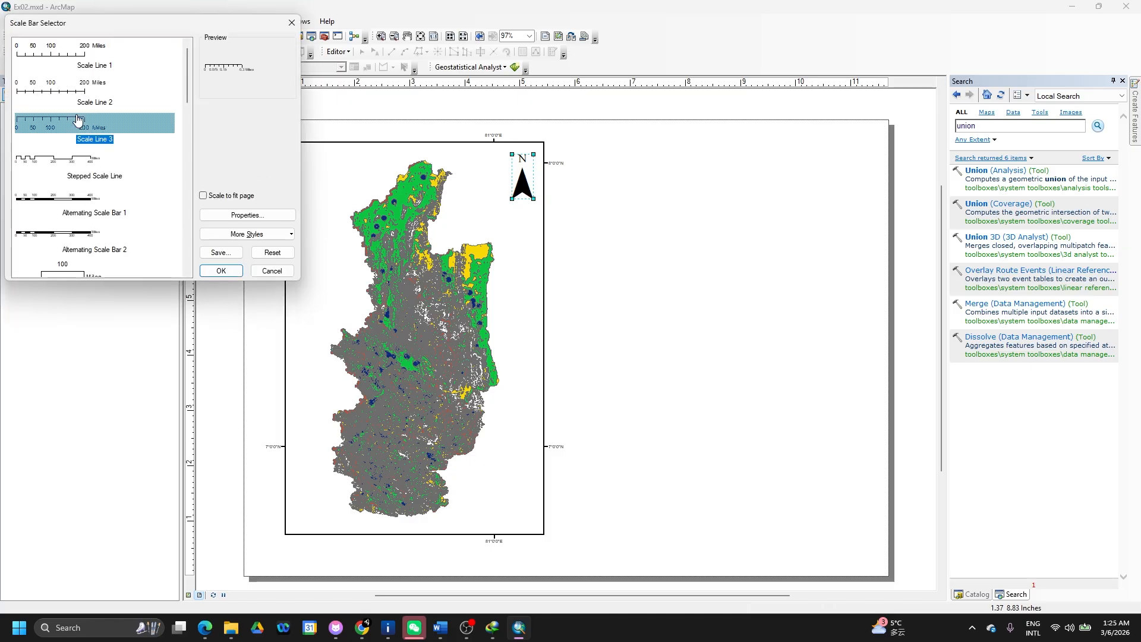
click(247, 215)
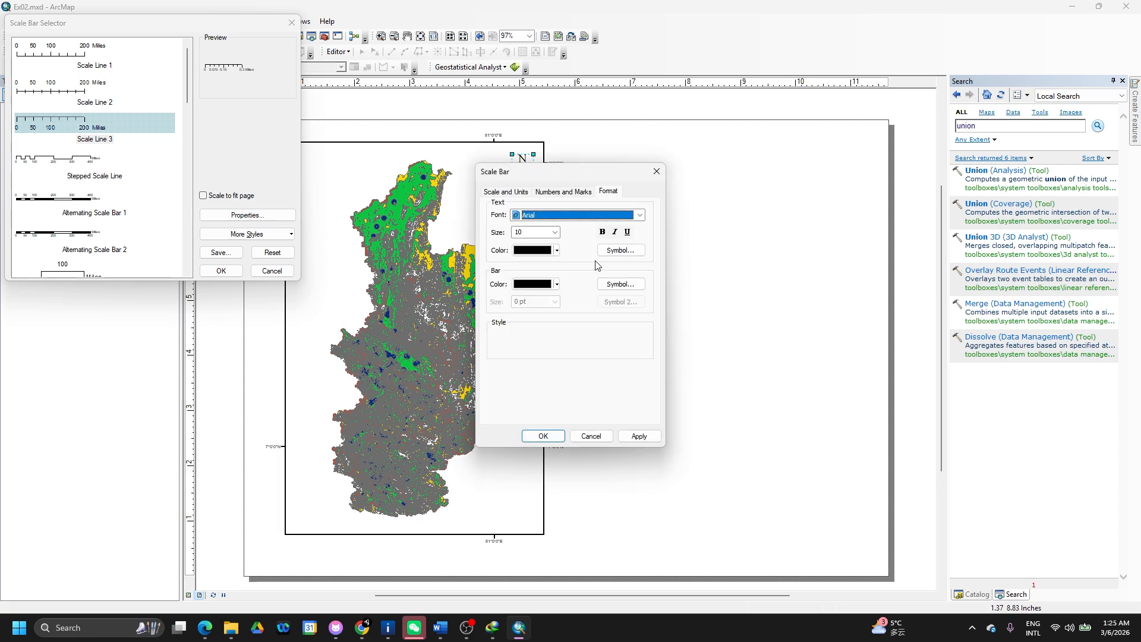
click(506, 192)
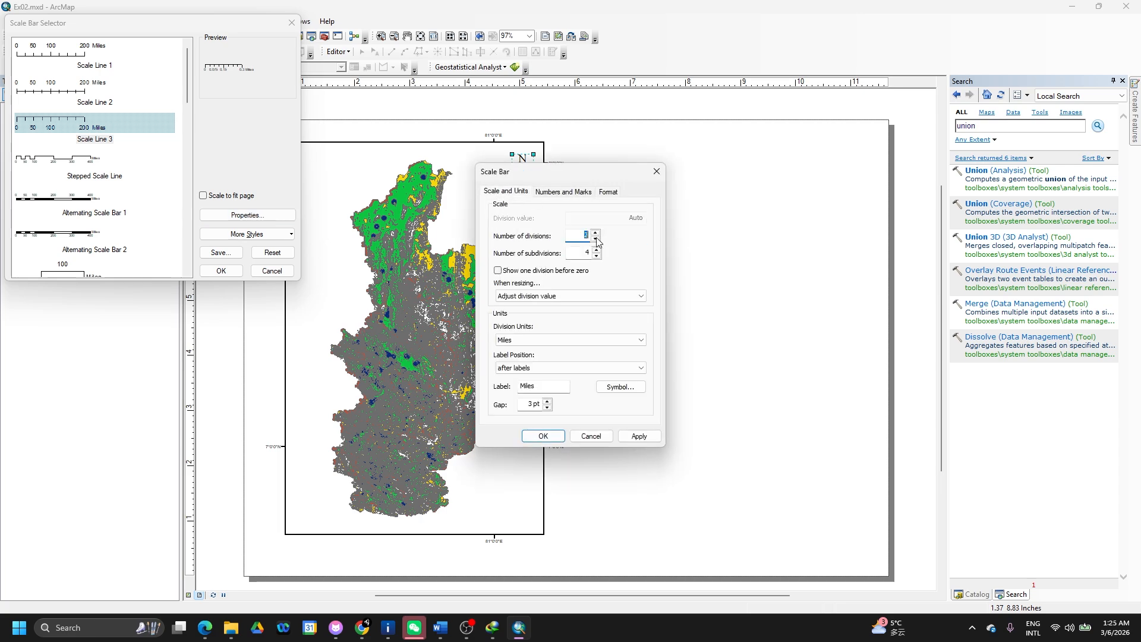
click(619, 340)
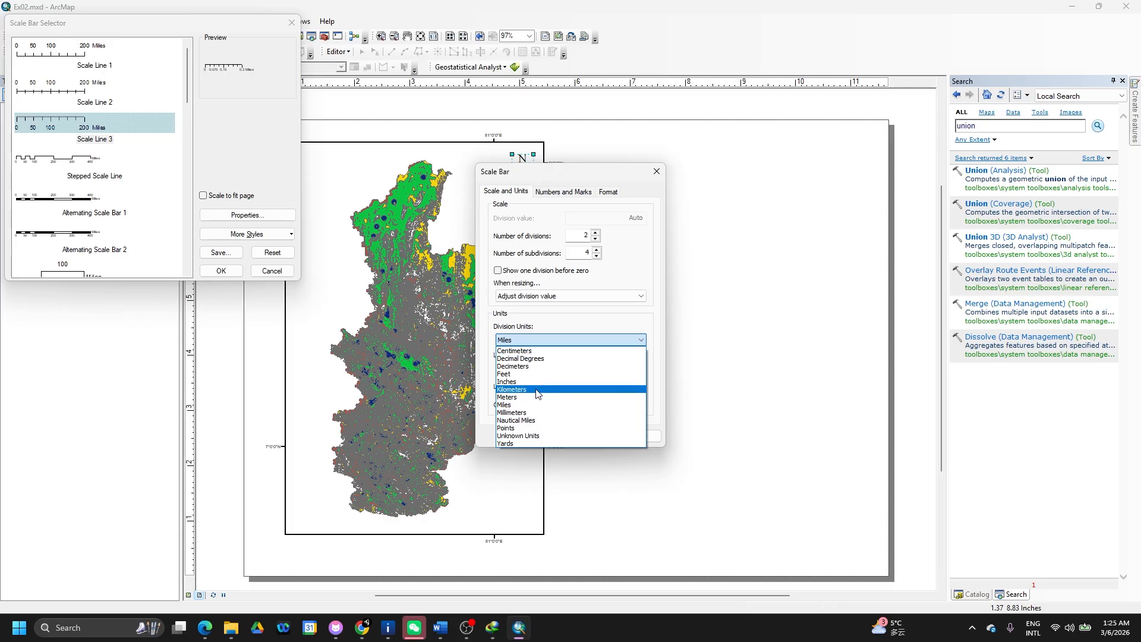
click(538, 390)
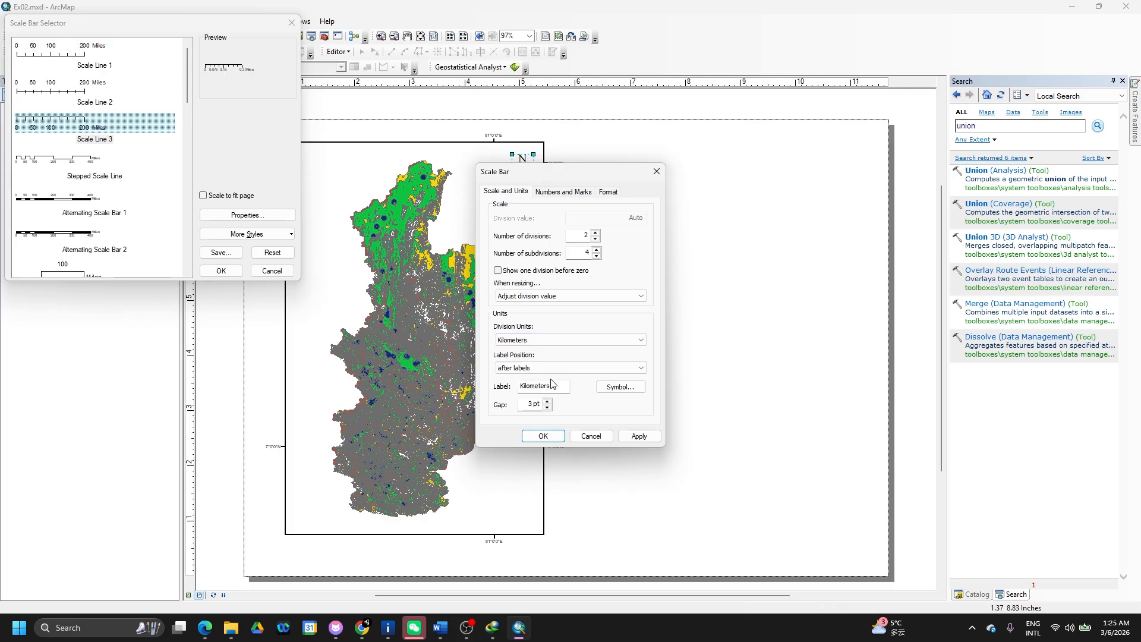
click(630, 435)
click(541, 437)
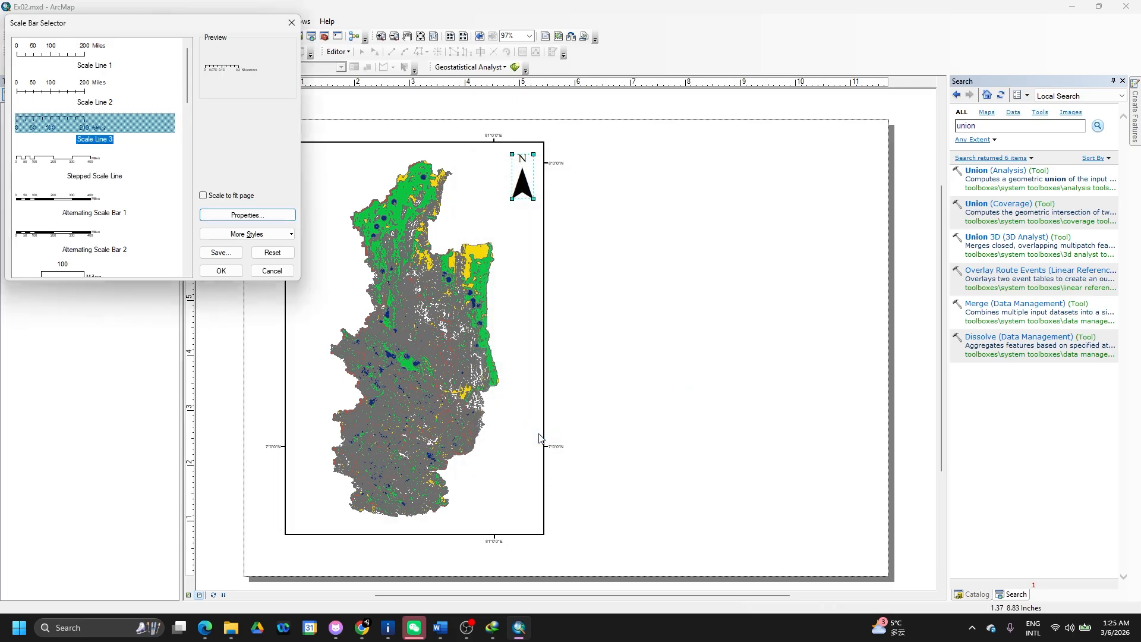
click(229, 273)
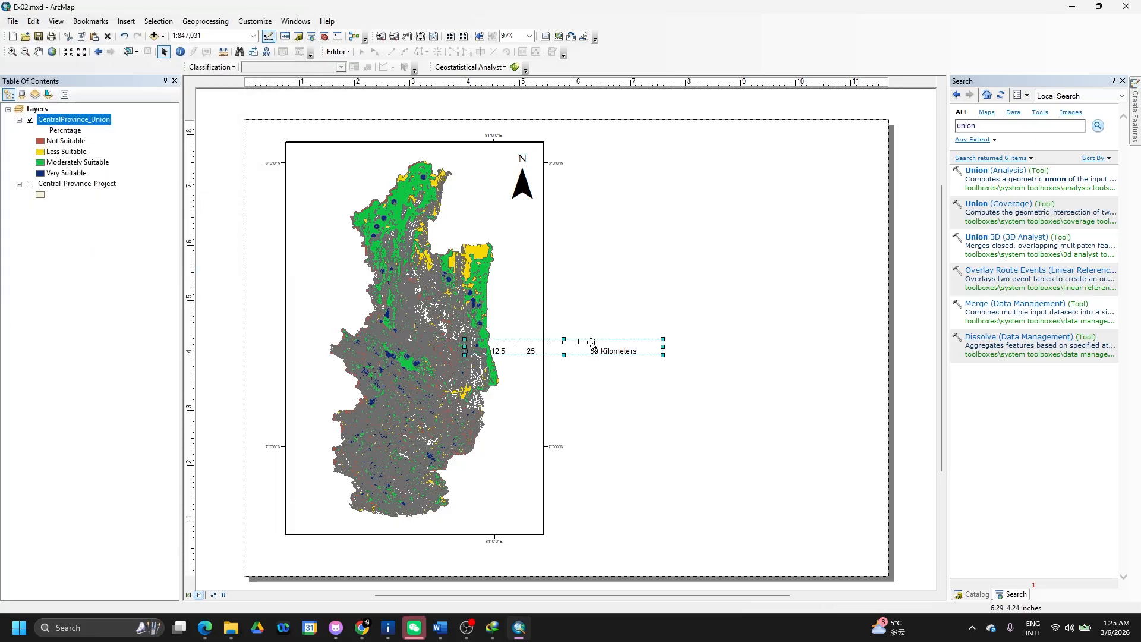
drag(593, 347, 538, 554)
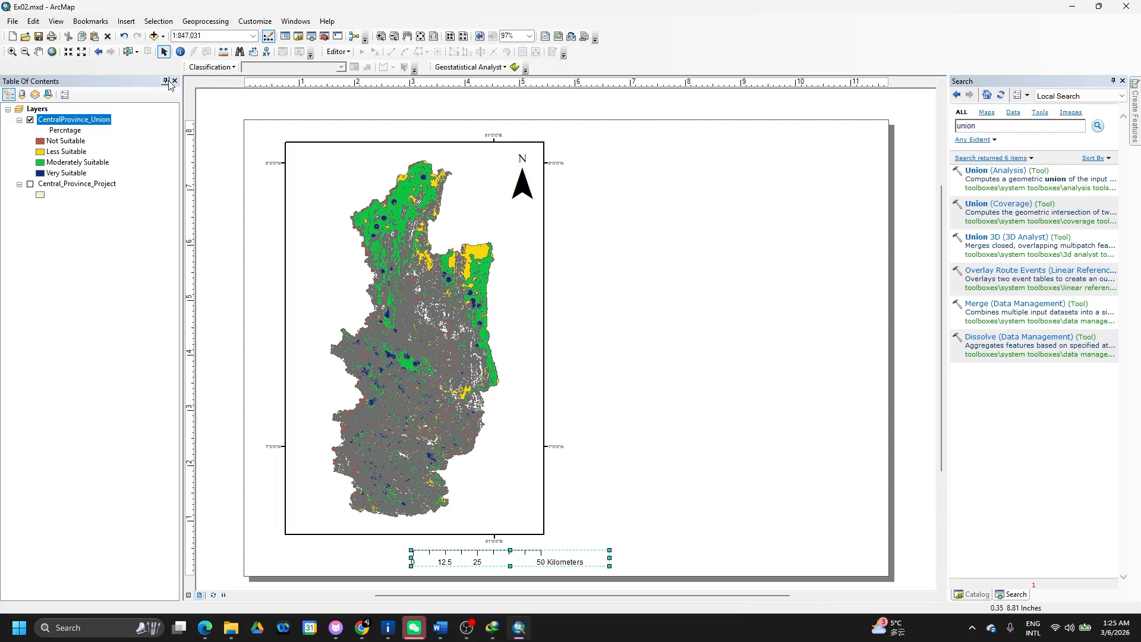
- Run the Legend Wizard for CentralProvince_Union and place the resulting legend on the layout
click(126, 22)
click(149, 106)
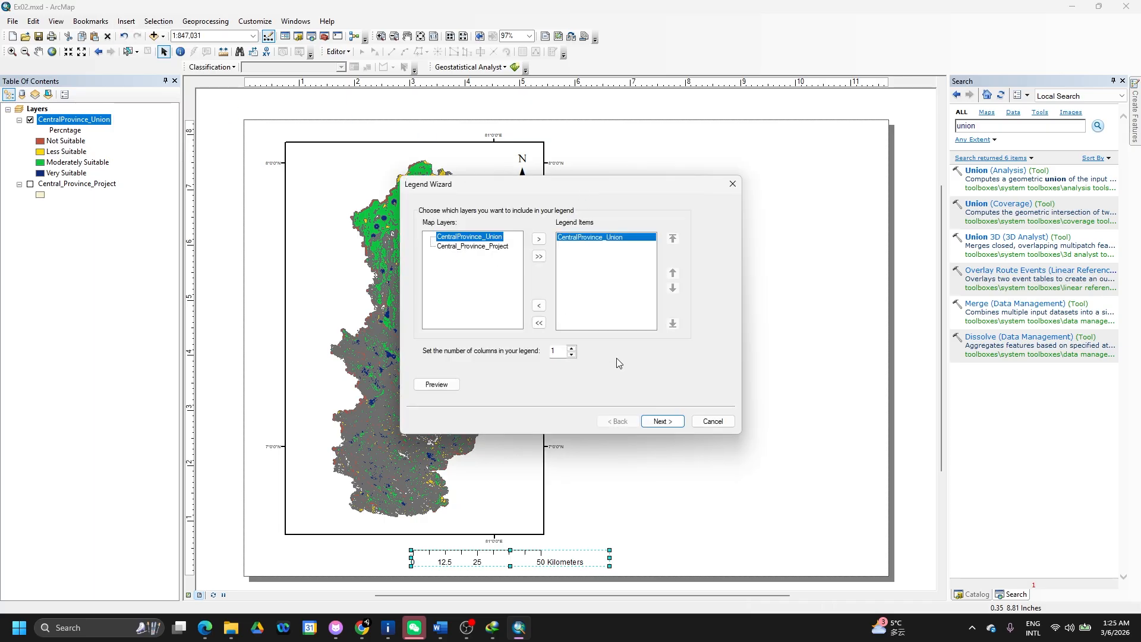
click(667, 423)
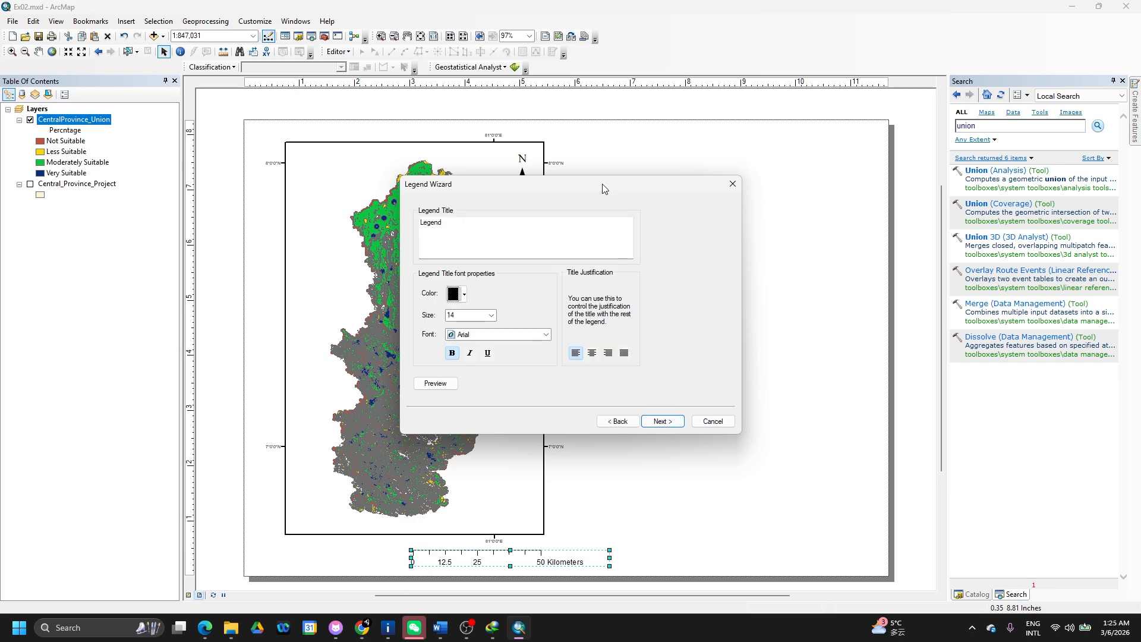
drag(601, 183, 902, 147)
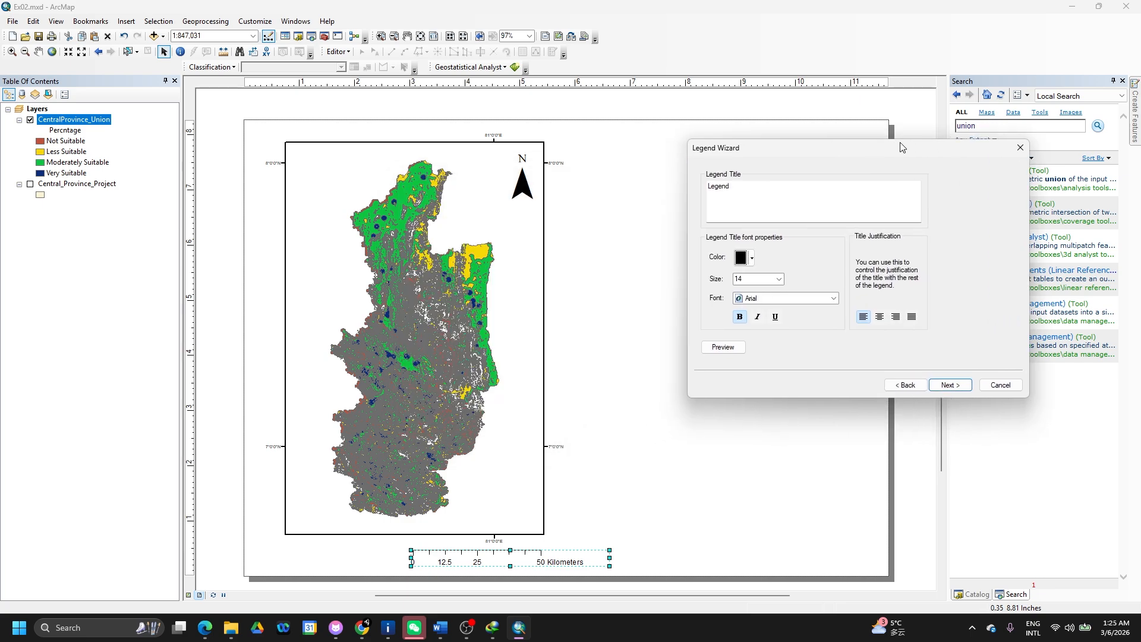
click(729, 351)
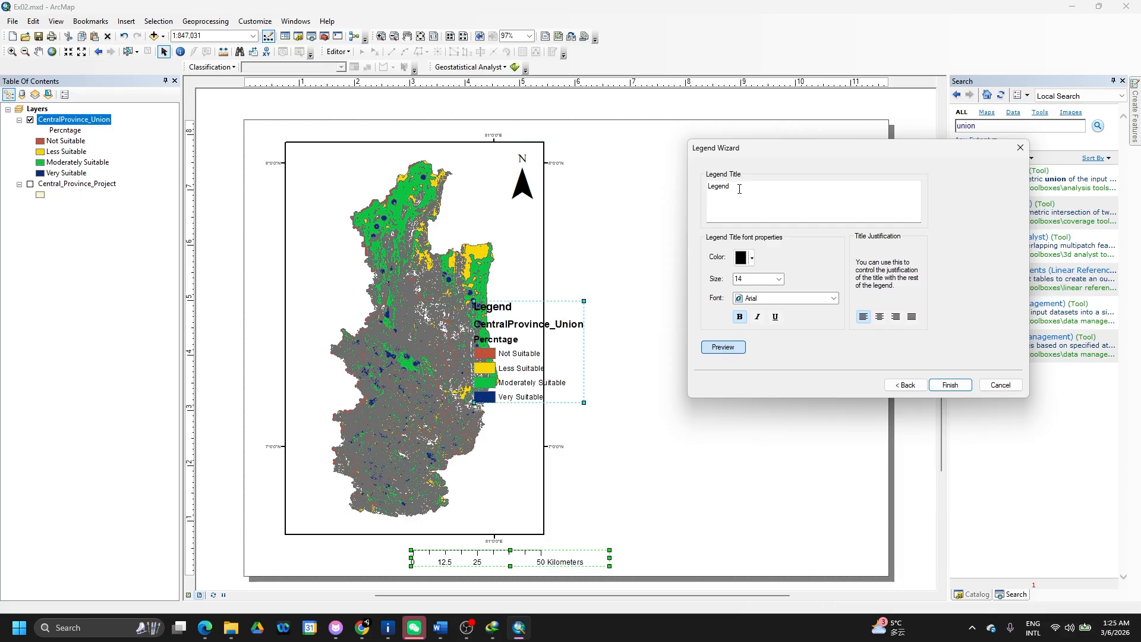
drag(740, 189, 694, 191)
key(BackSpace)
click(906, 385)
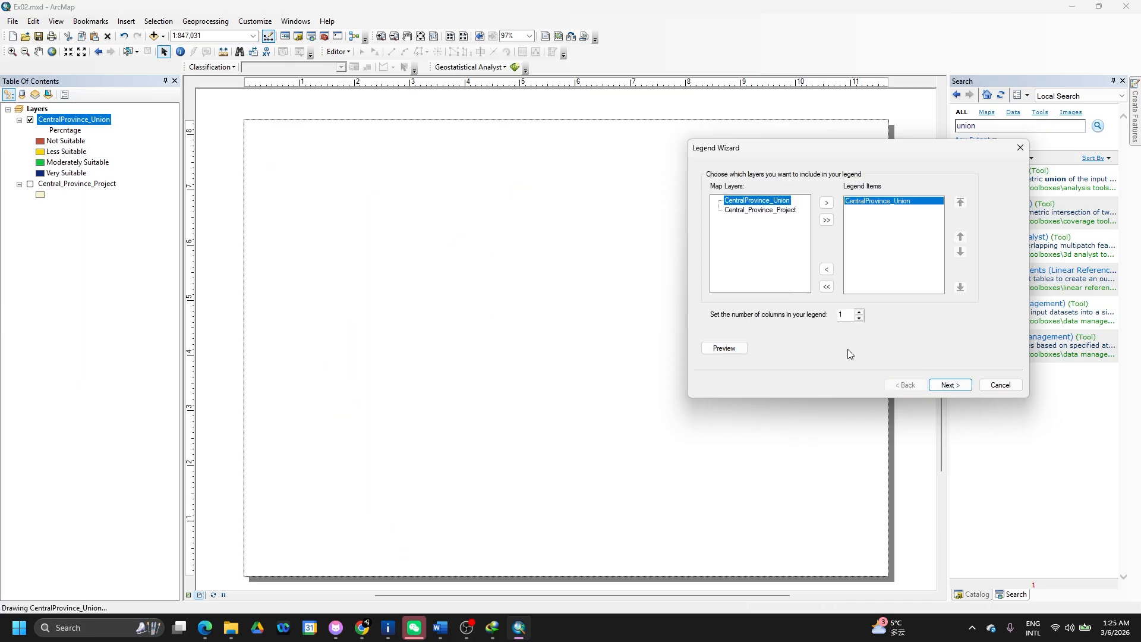
click(729, 350)
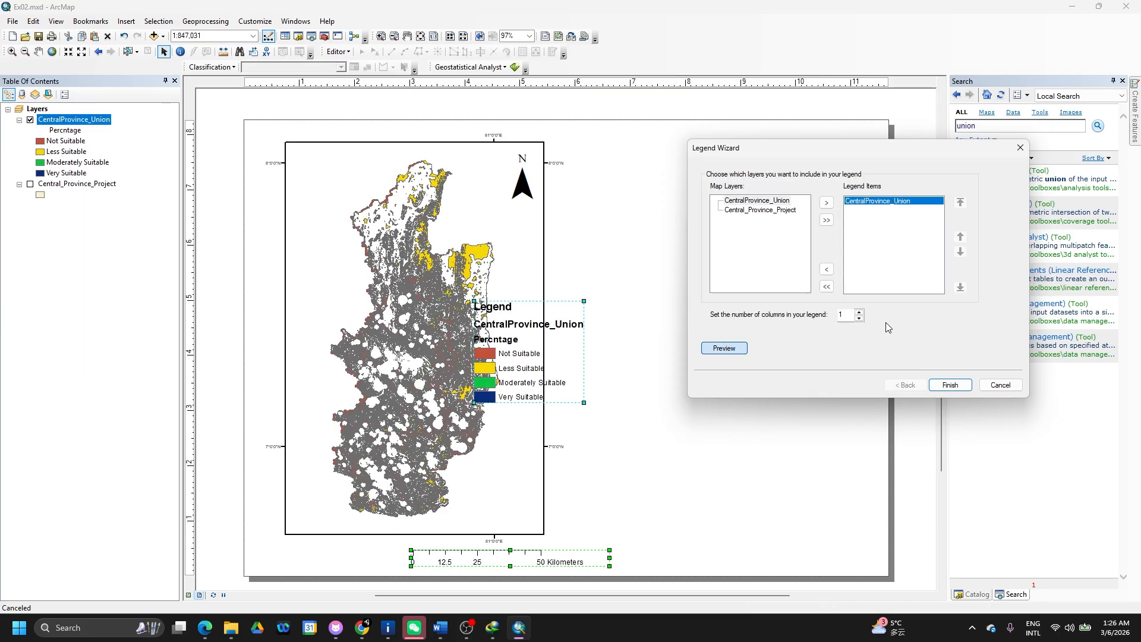
click(951, 385)
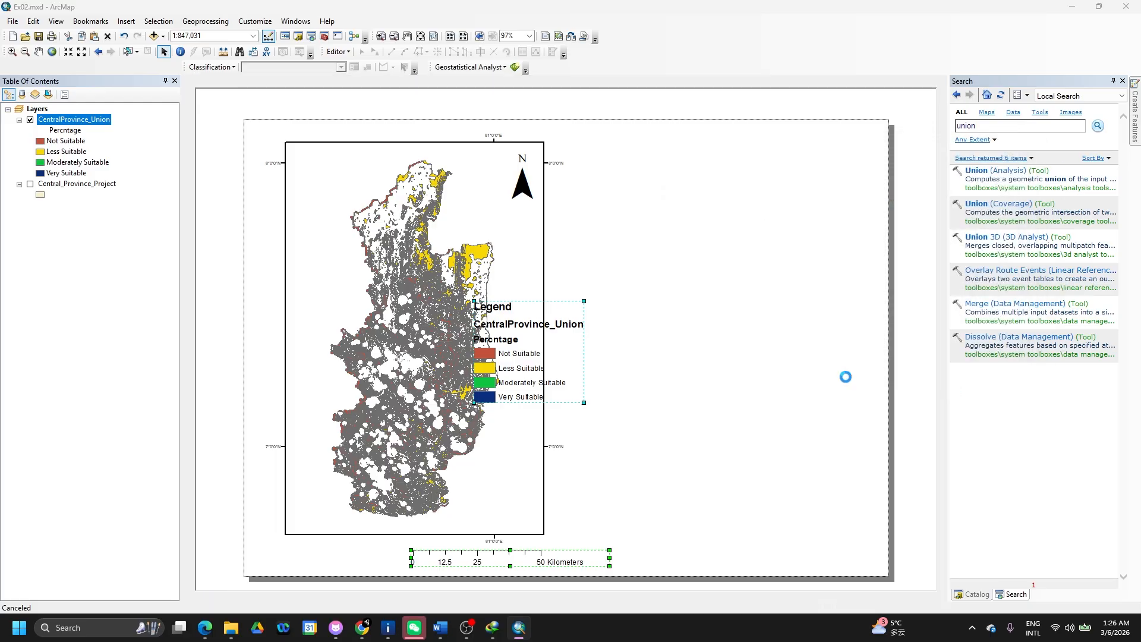
- Turn off the legend title in the legend's properties
right_click(544, 357)
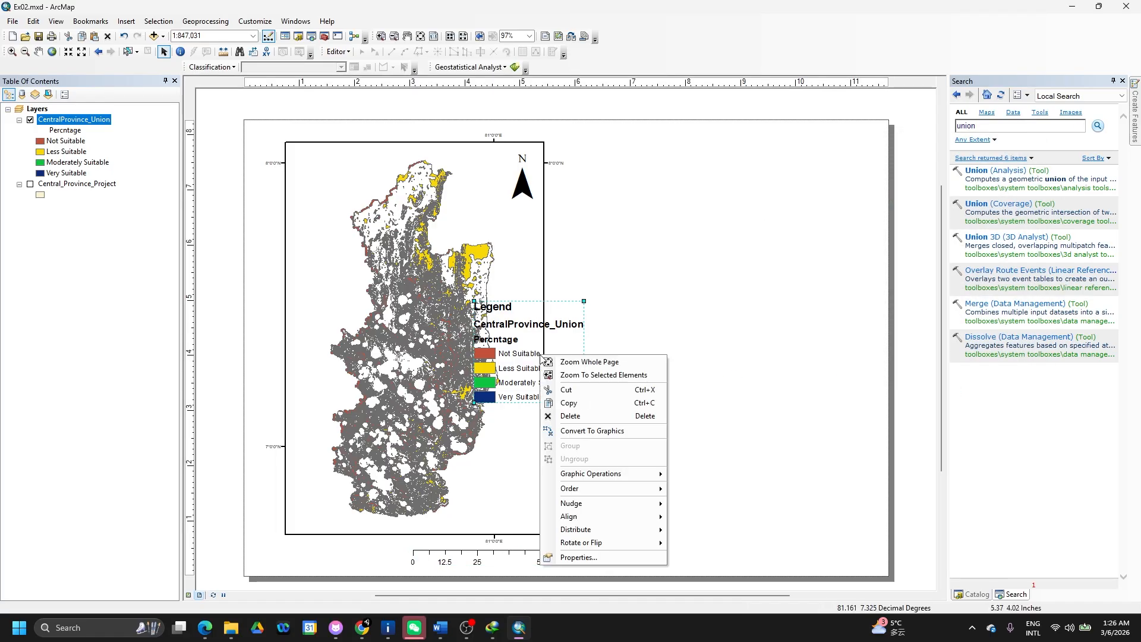
click(568, 558)
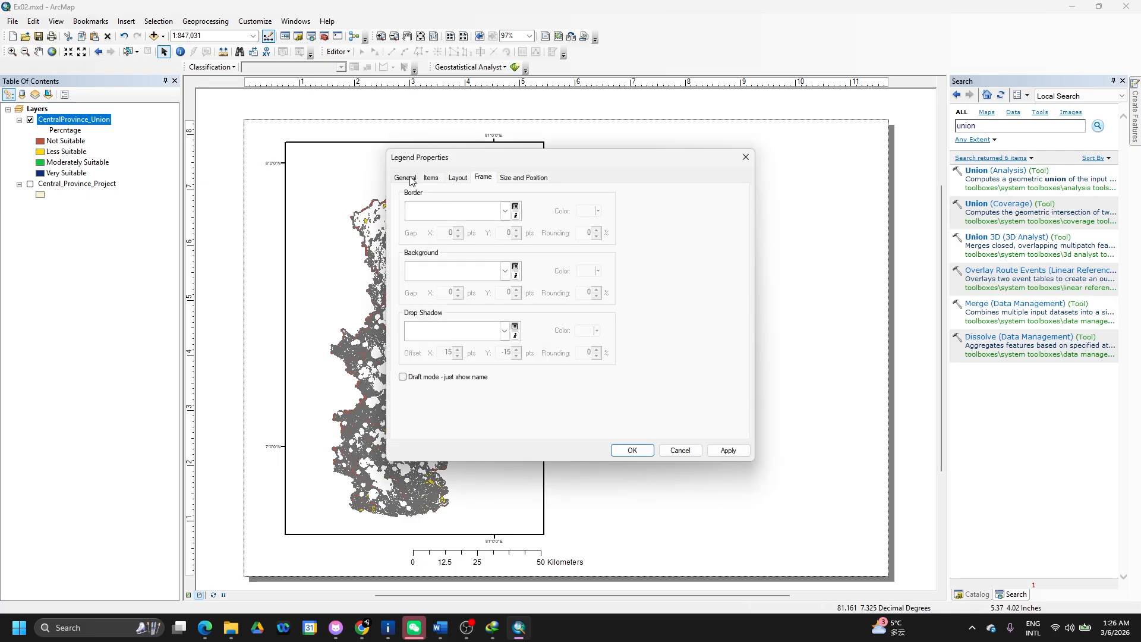
click(406, 178)
click(417, 228)
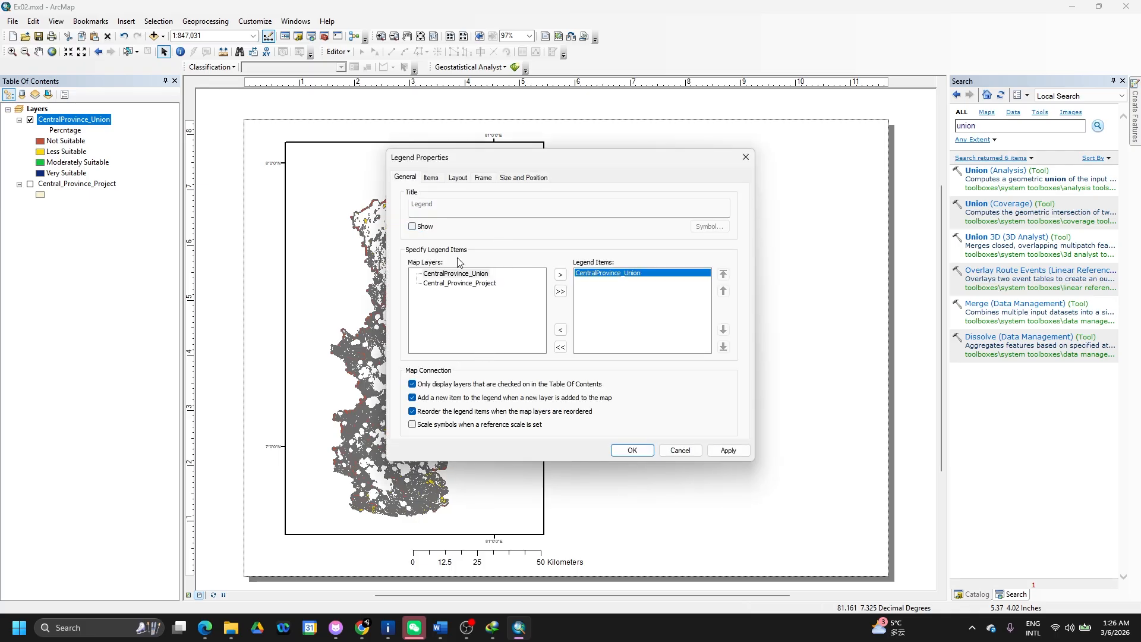
drag(528, 159, 798, 103)
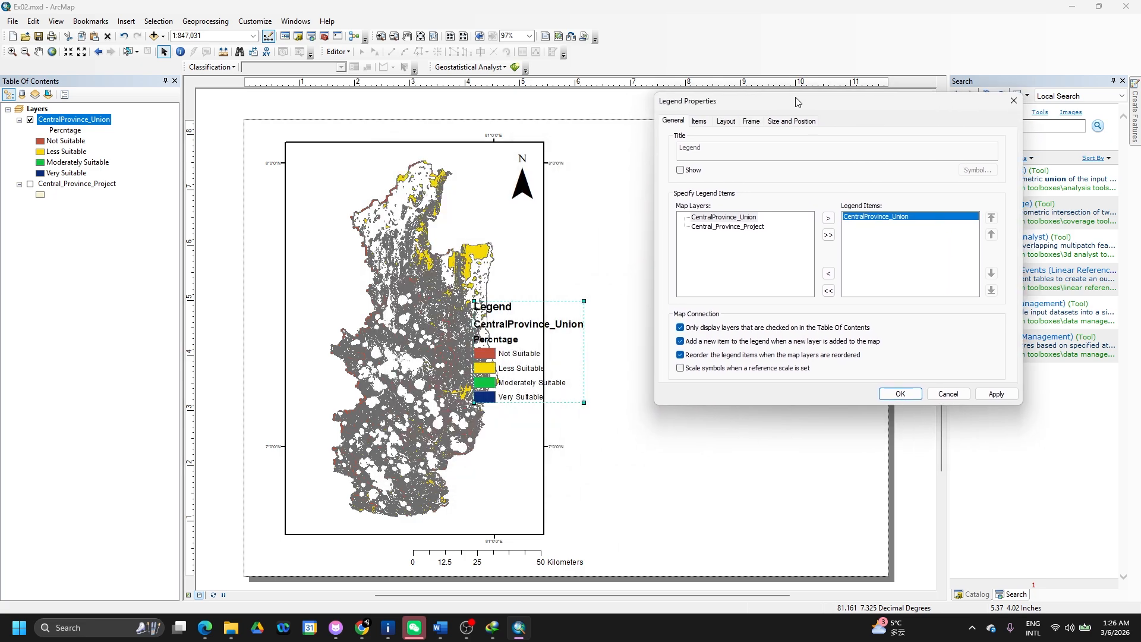
click(700, 123)
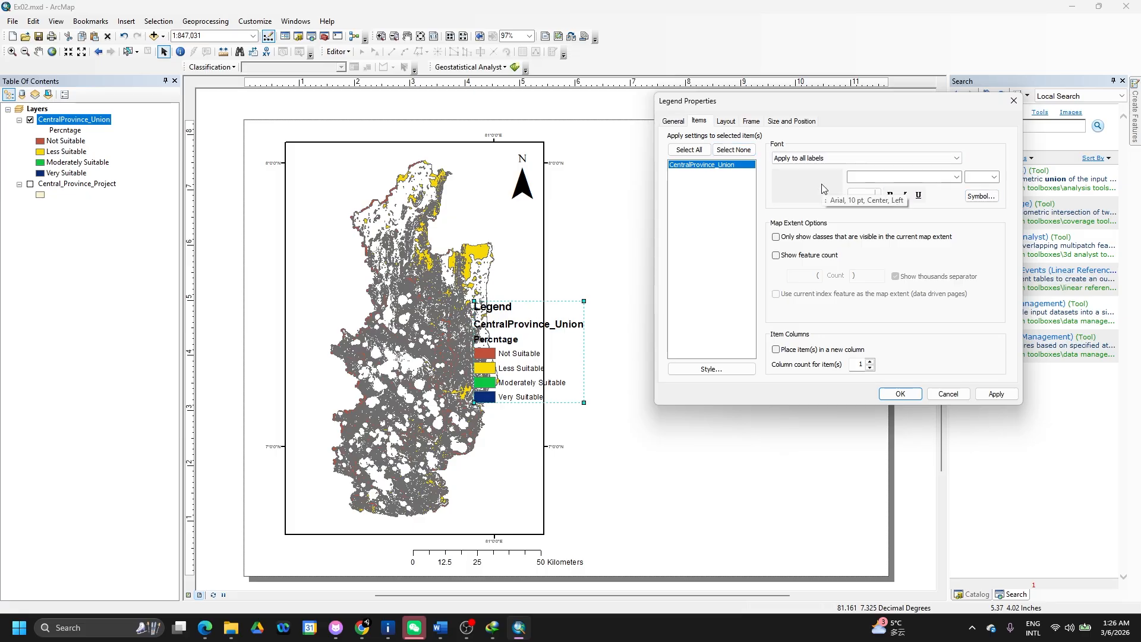
click(730, 121)
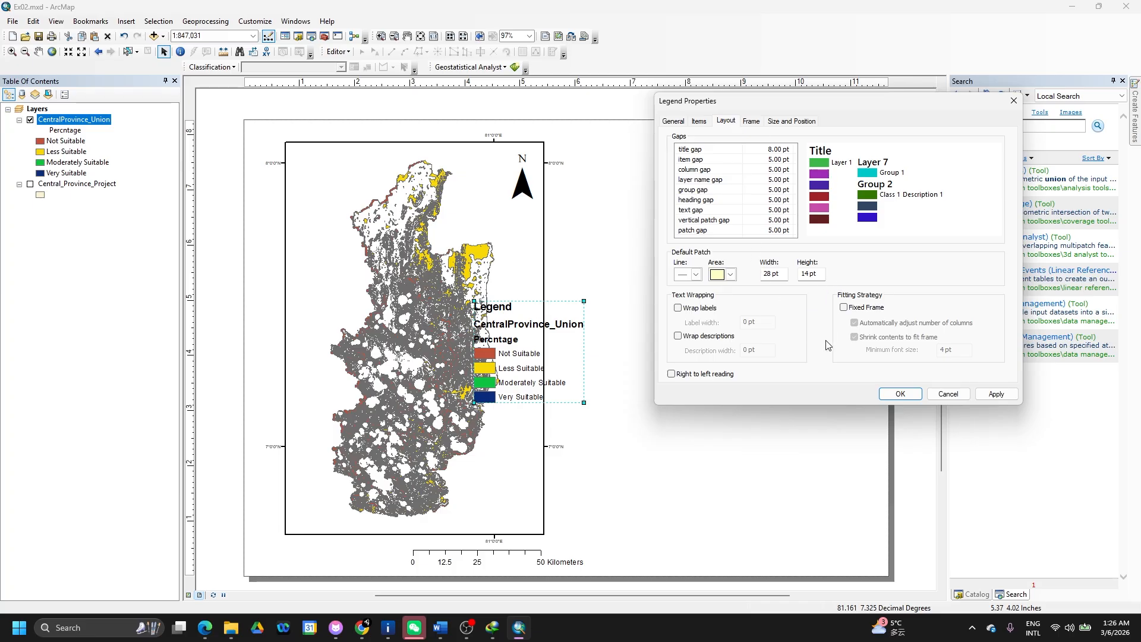
click(756, 122)
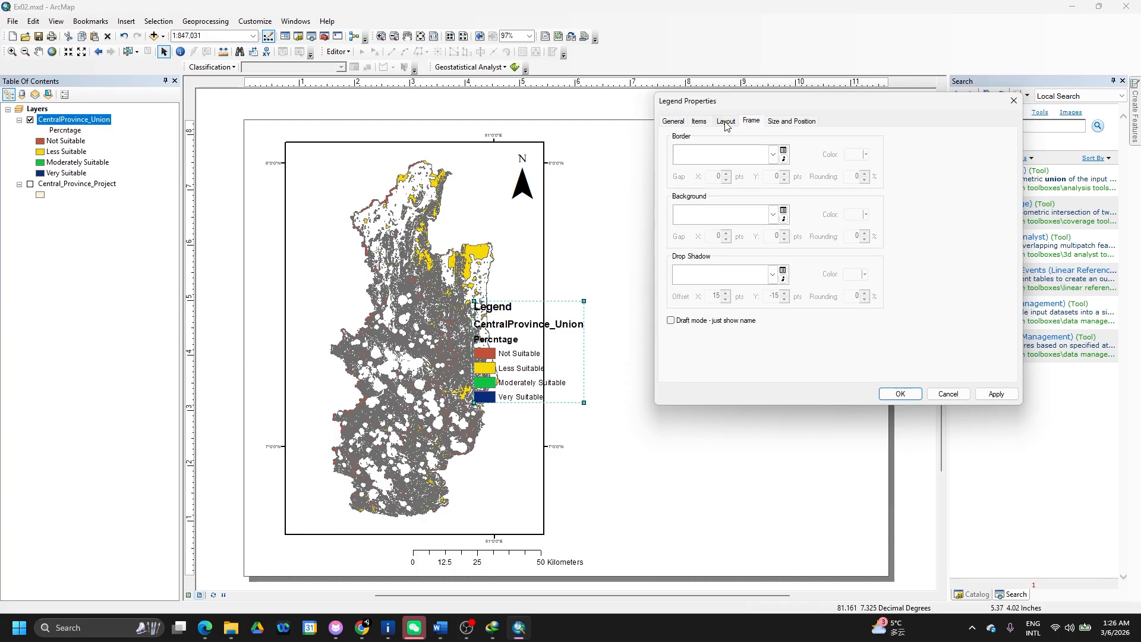
click(683, 124)
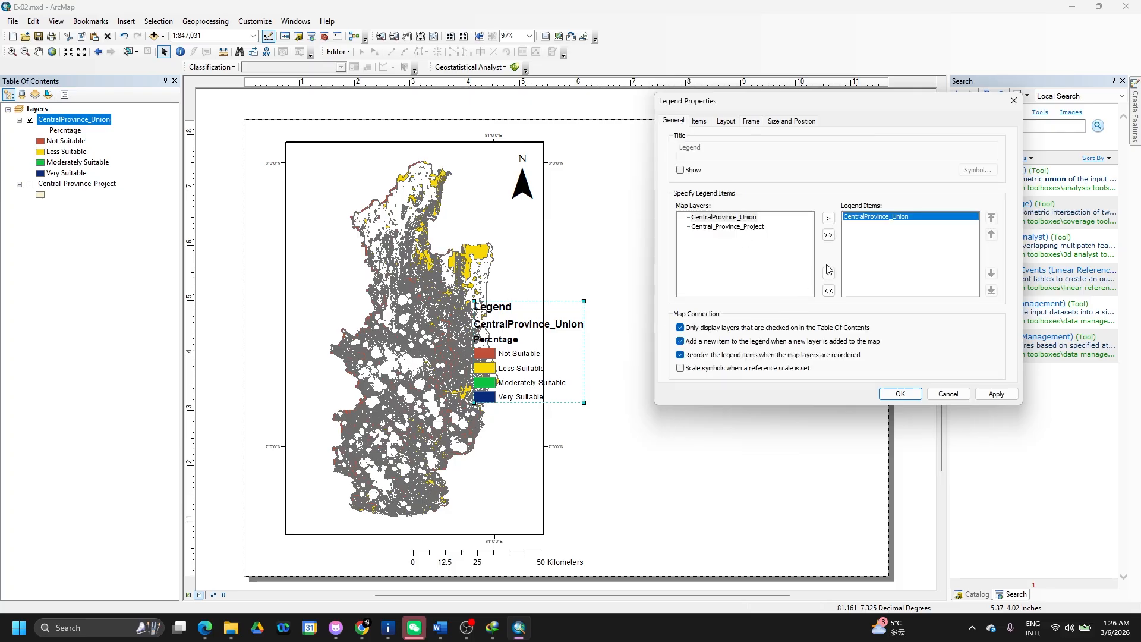
click(701, 123)
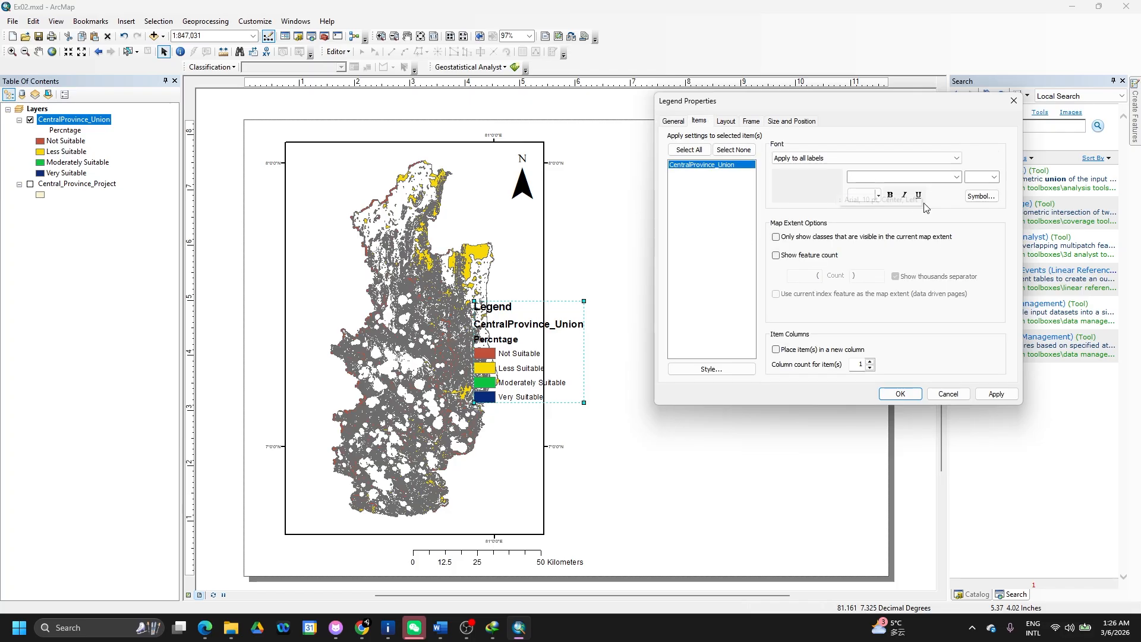
- Try the description-only and layer name with description item styles on the legend
click(979, 196)
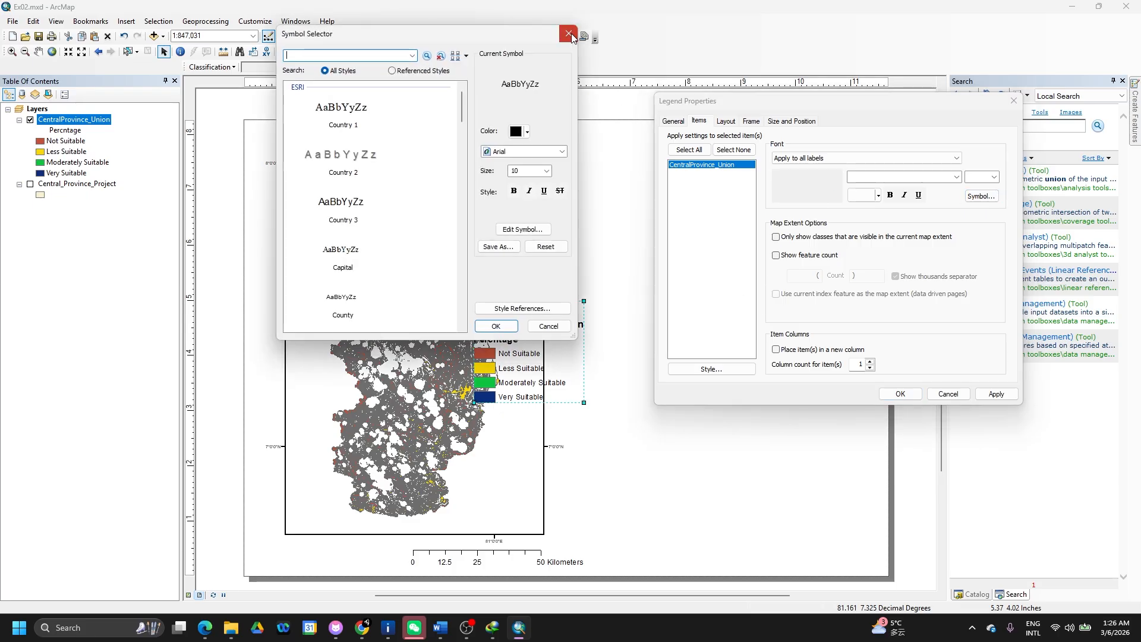
click(569, 33)
click(728, 368)
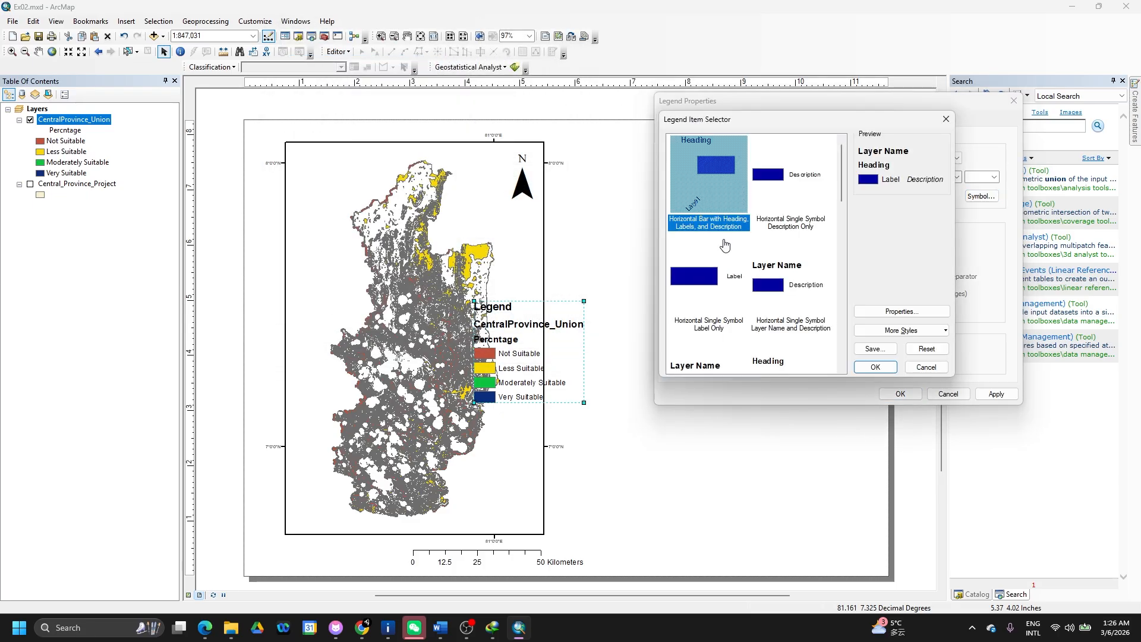
click(783, 211)
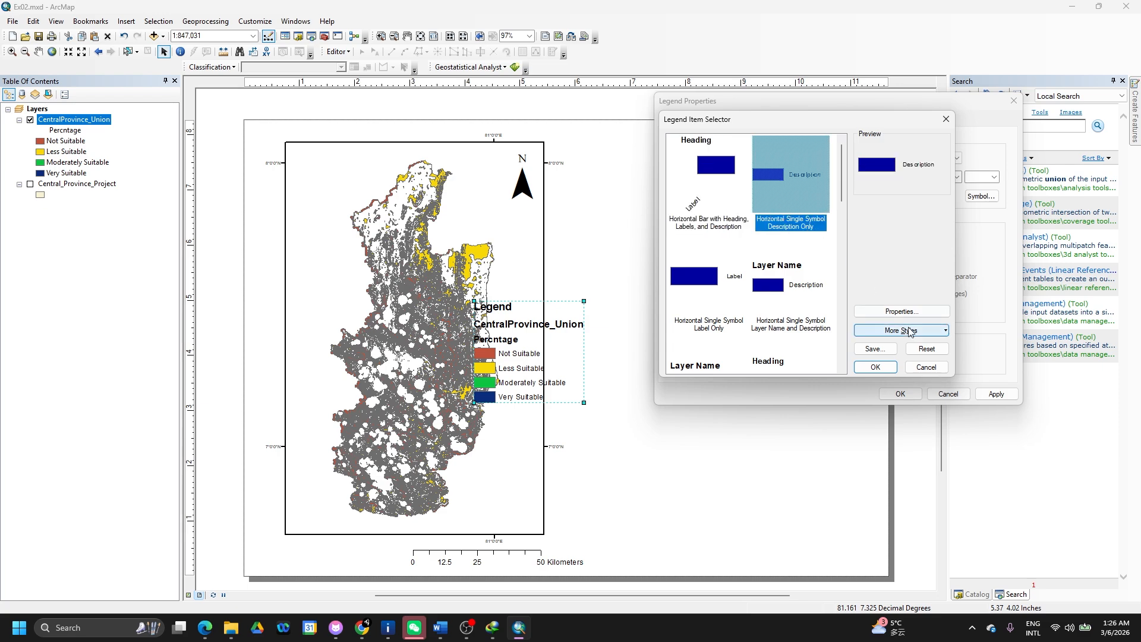
click(895, 369)
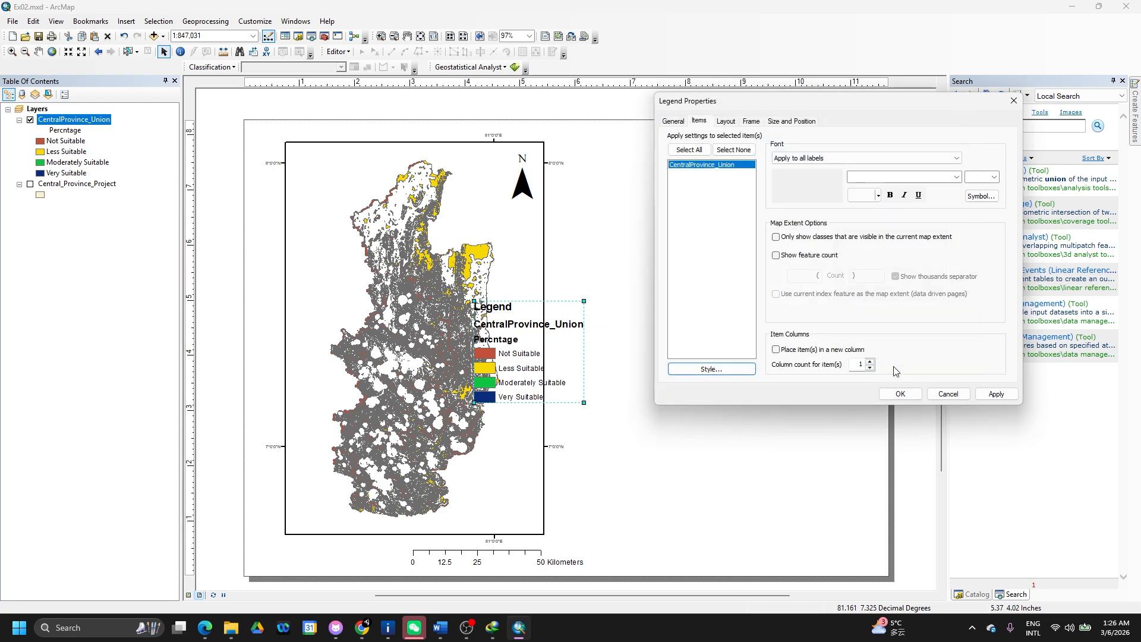
click(995, 394)
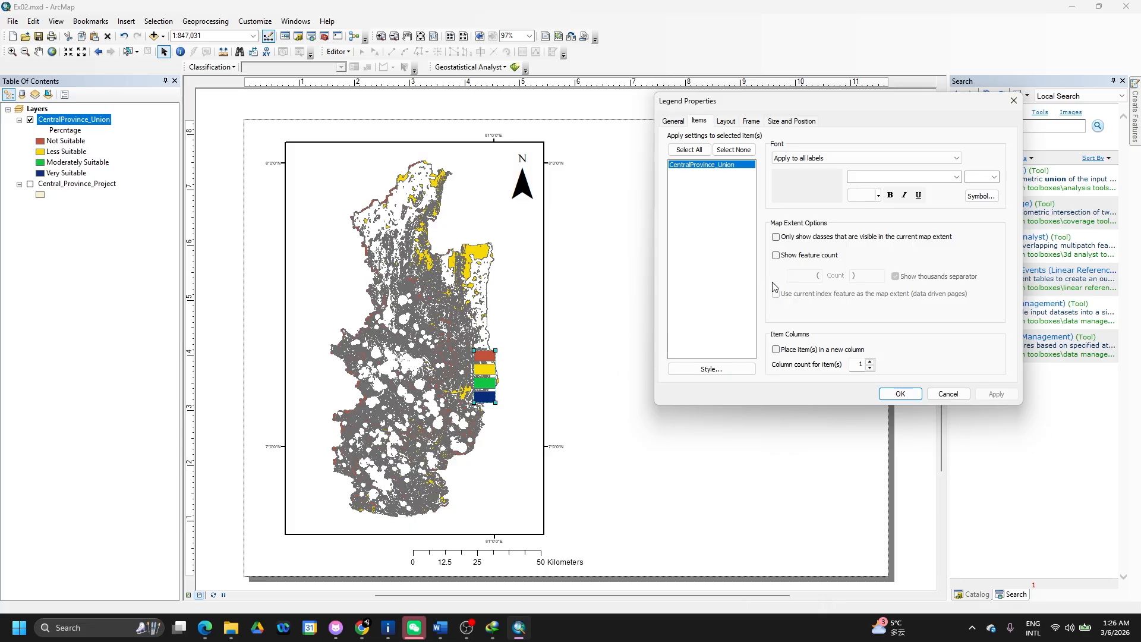
click(709, 371)
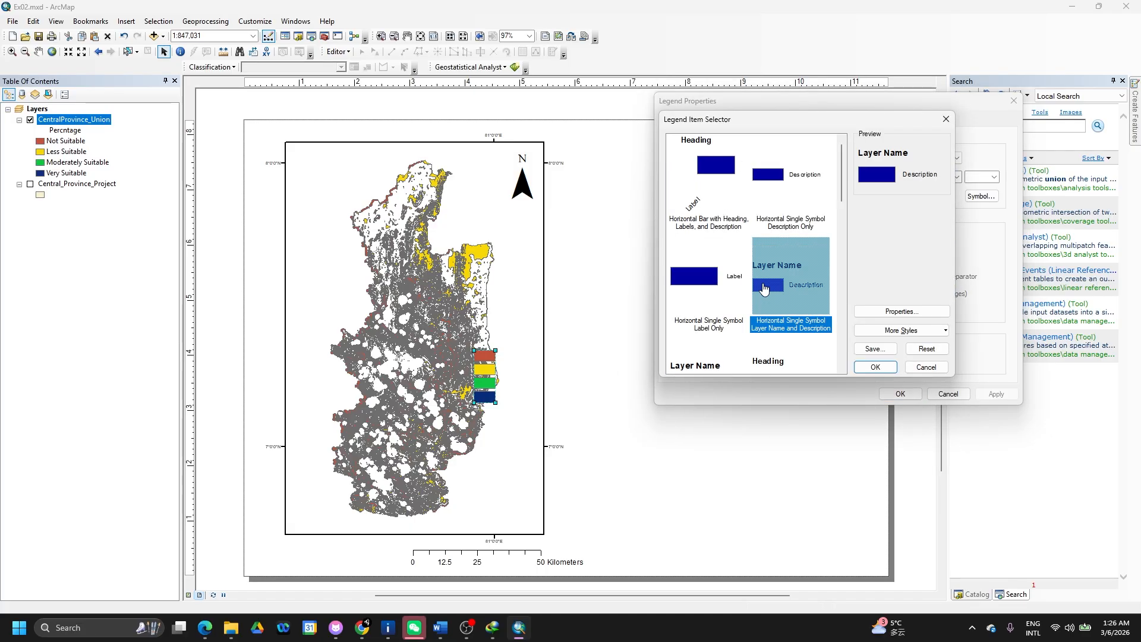
click(765, 289)
click(872, 367)
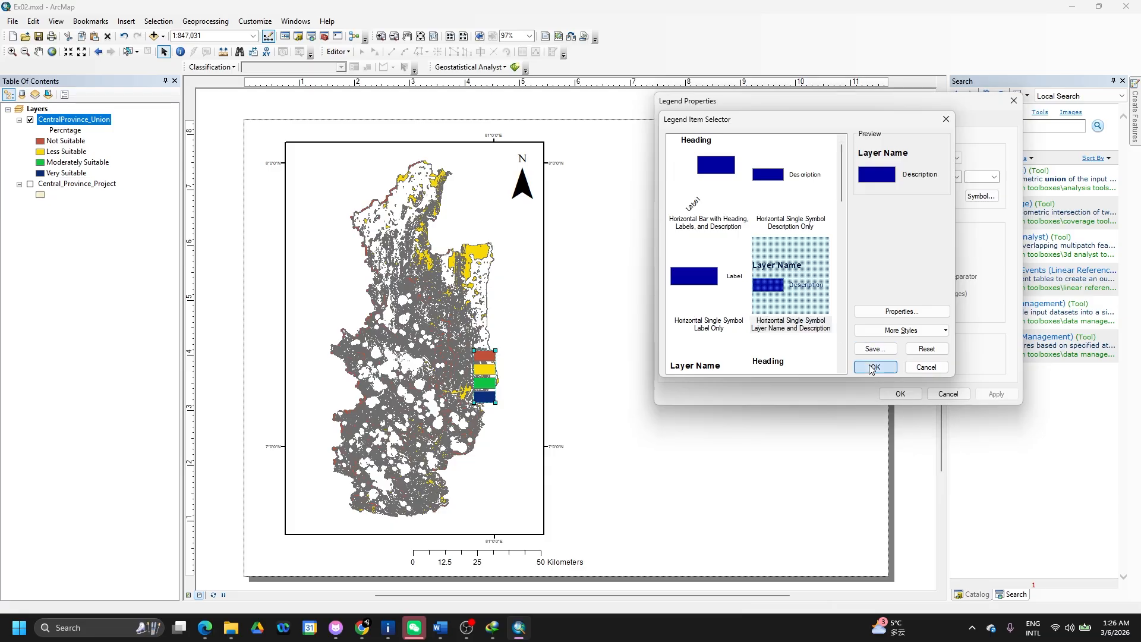
click(987, 395)
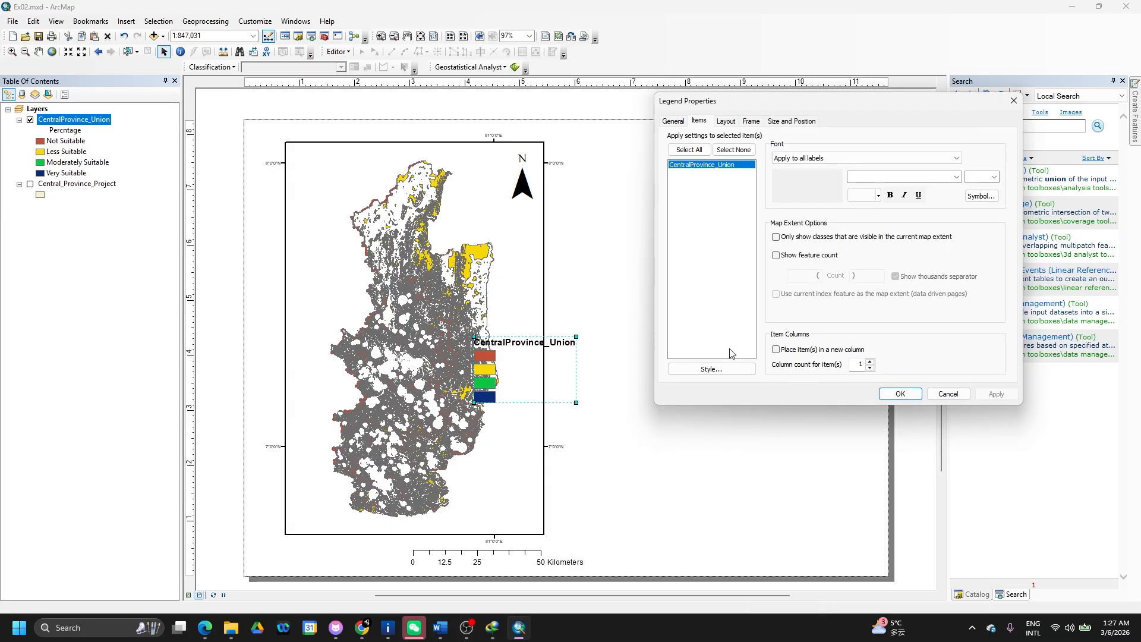
- Set the legend items to the label-only style and accept the properties
click(747, 366)
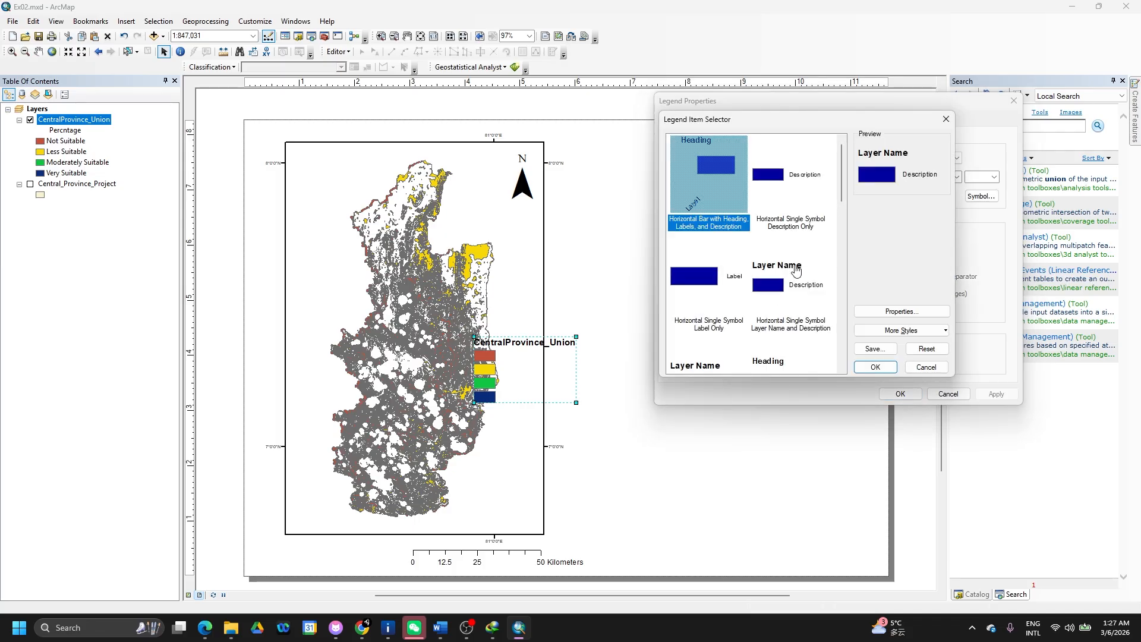
scroll(794, 270, down, 2)
click(704, 249)
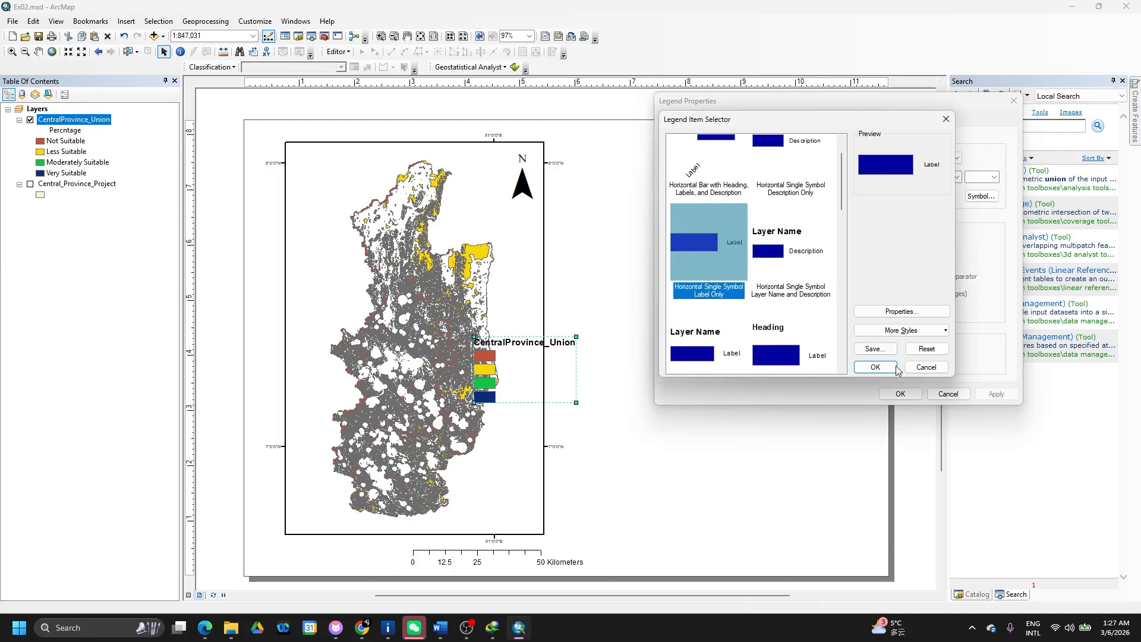
click(876, 367)
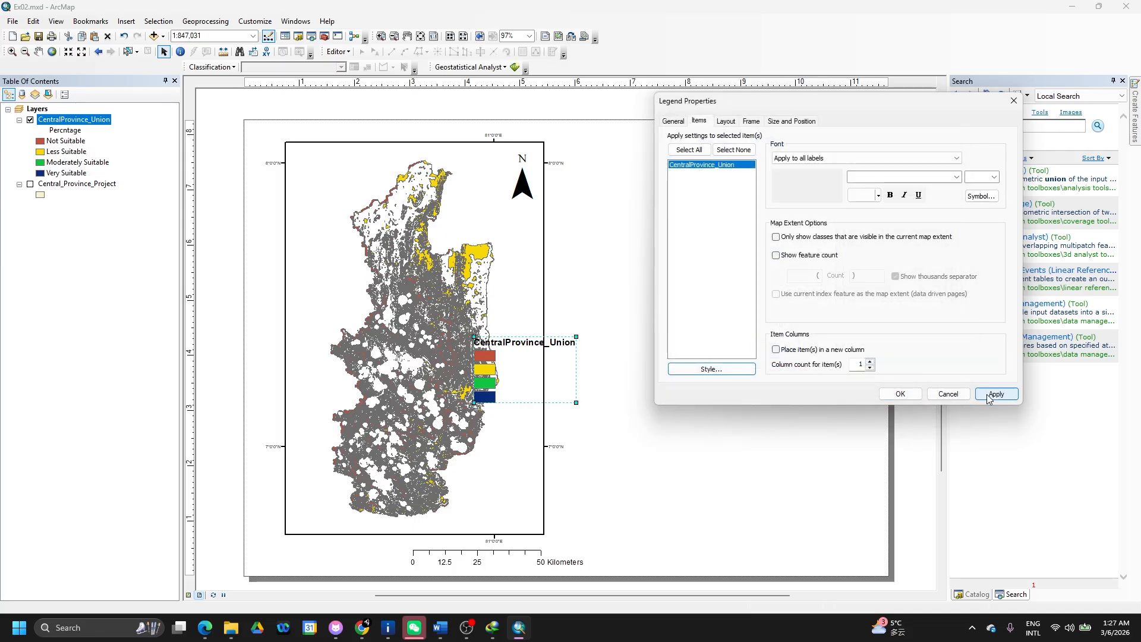
click(994, 395)
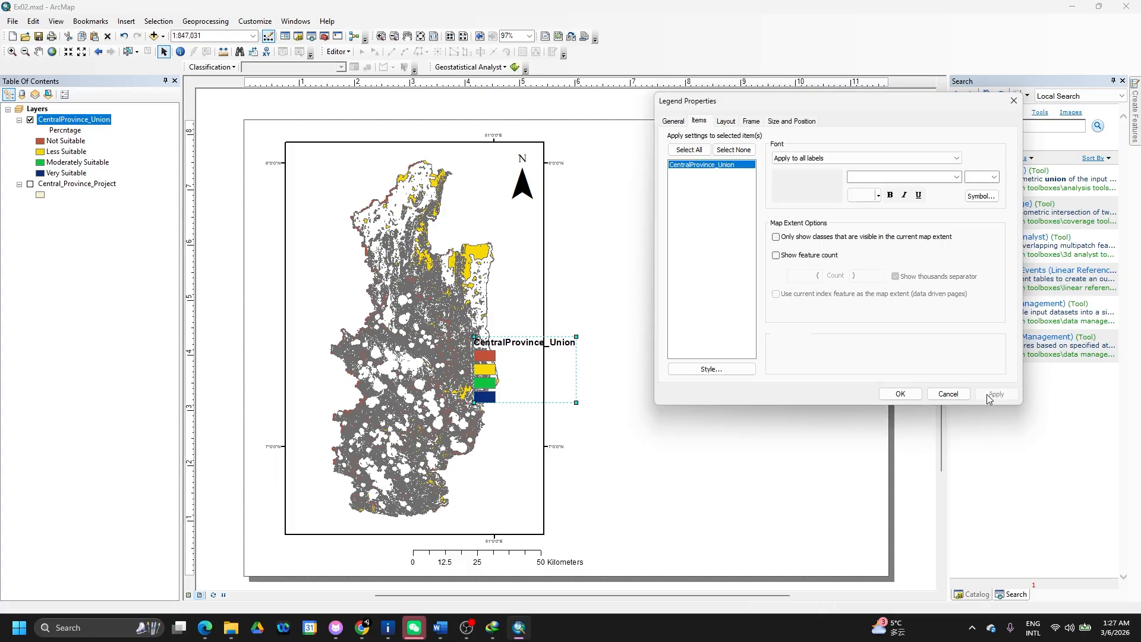
click(901, 395)
- Move and shrink the legend into the map's lower-right corner and re-enable its title
drag(495, 370, 484, 502)
drag(548, 474, 503, 505)
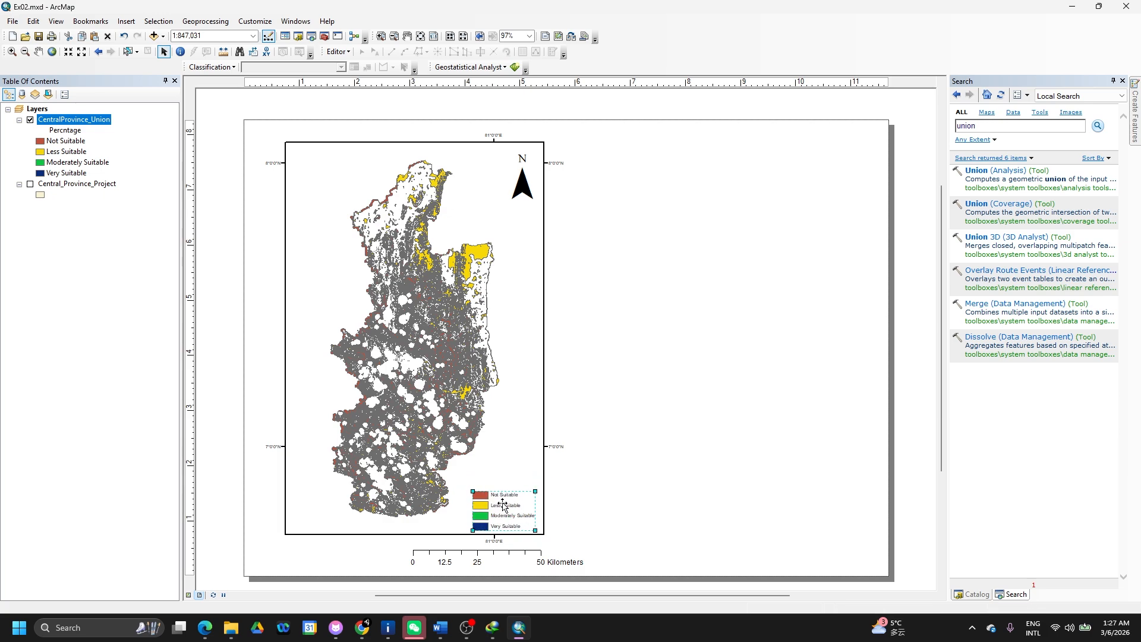
right_click(503, 506)
click(532, 494)
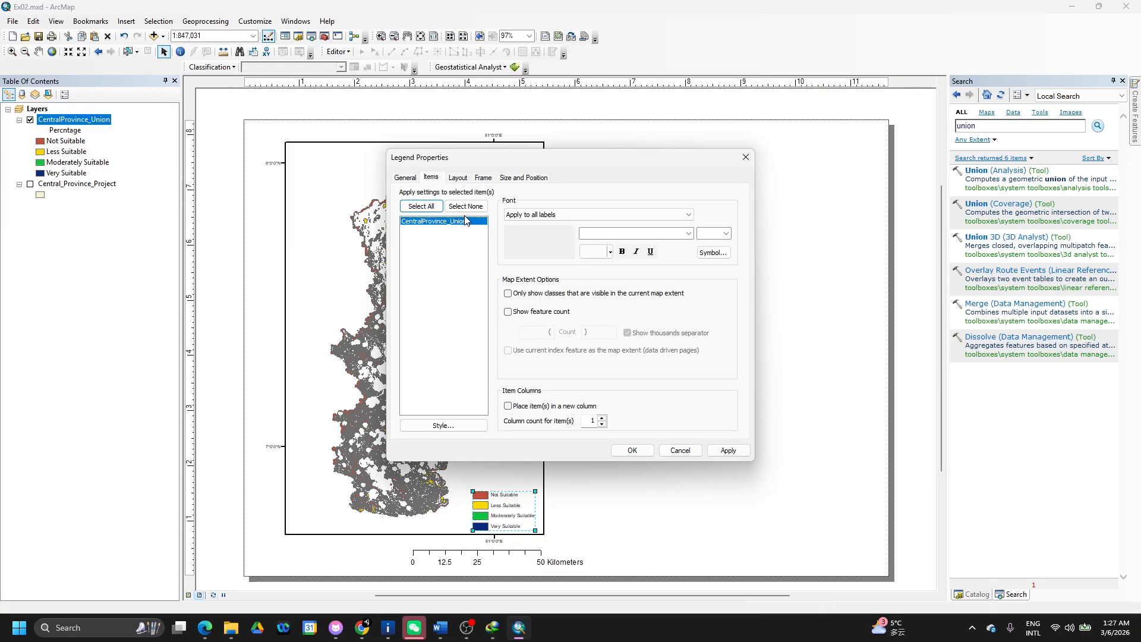
click(406, 177)
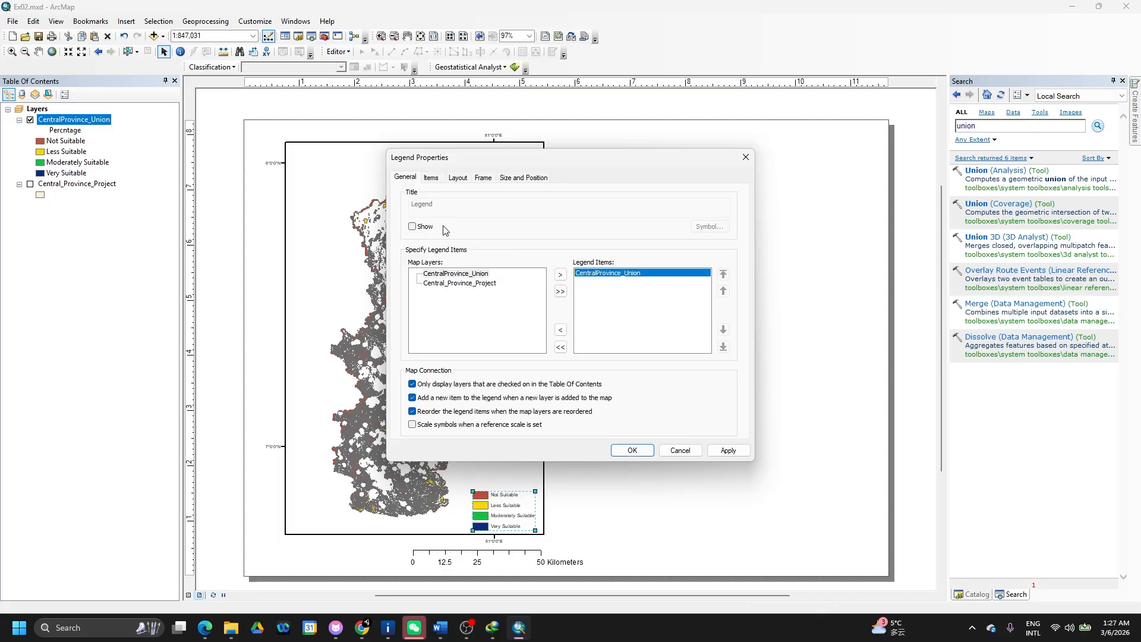
click(412, 226)
click(726, 450)
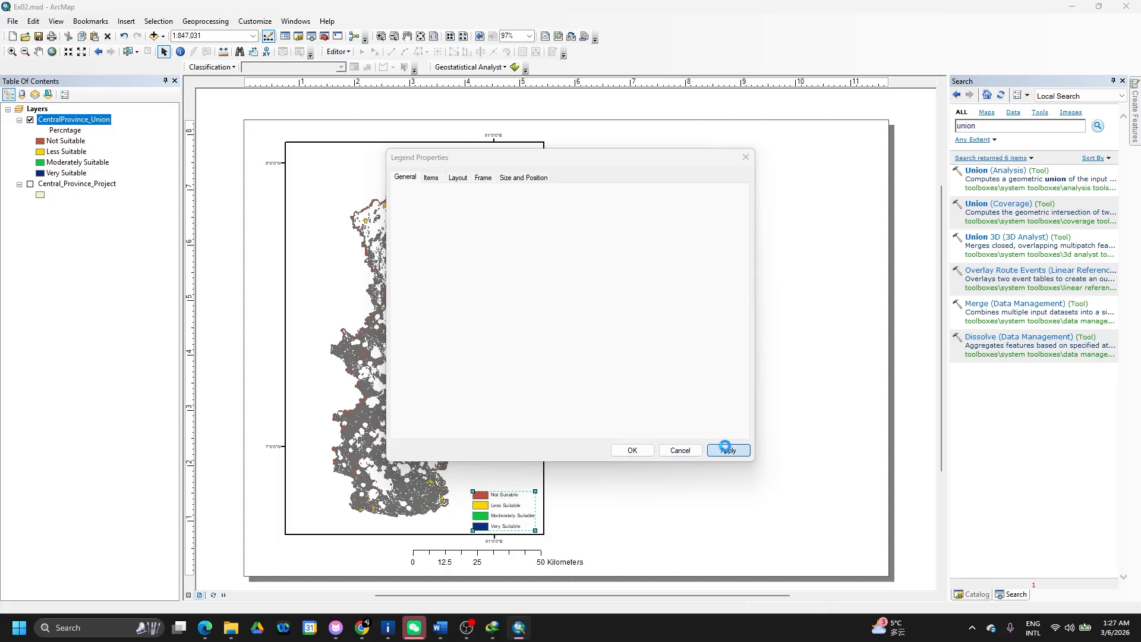
click(632, 451)
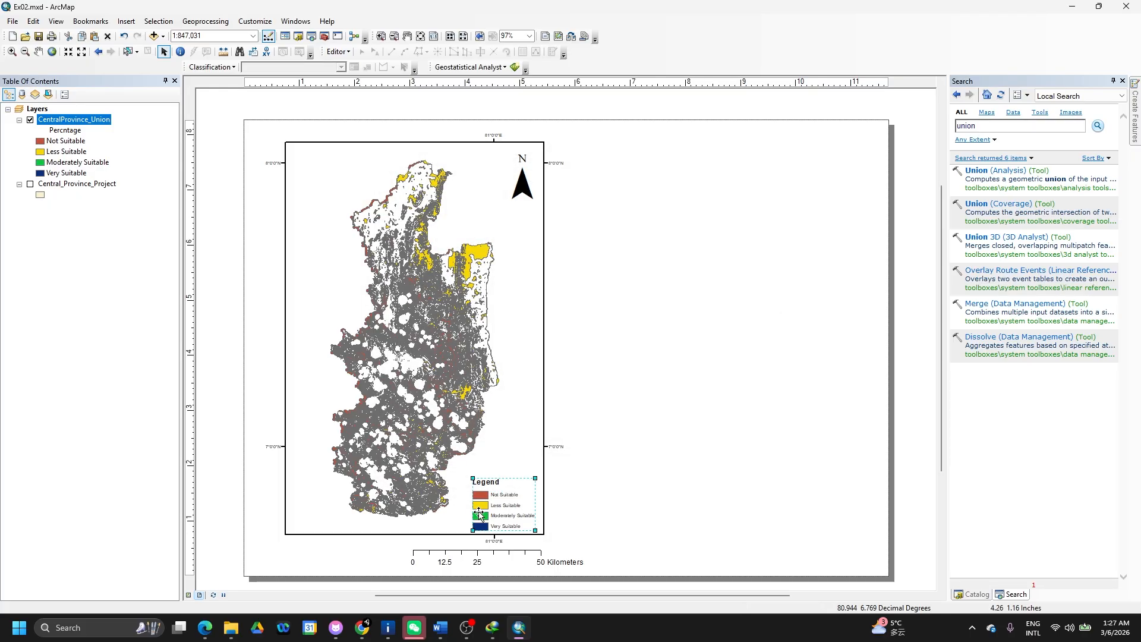
click(503, 425)
- Set the graticule label size to 12 and apply the grid, accepting the coordinate warning
right_click(502, 425)
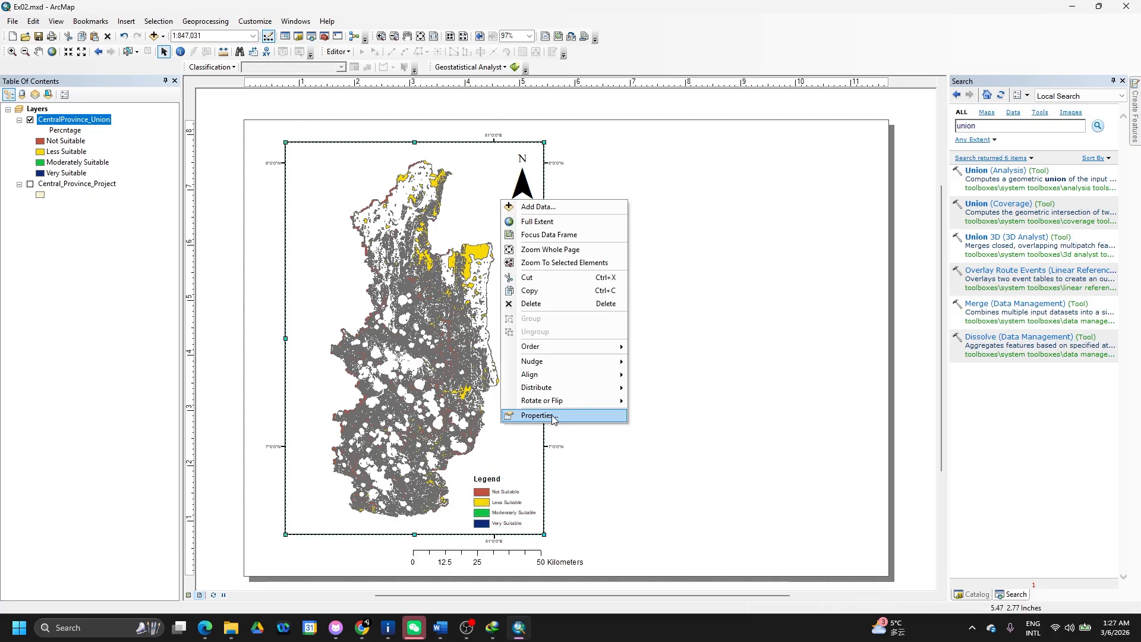
click(553, 418)
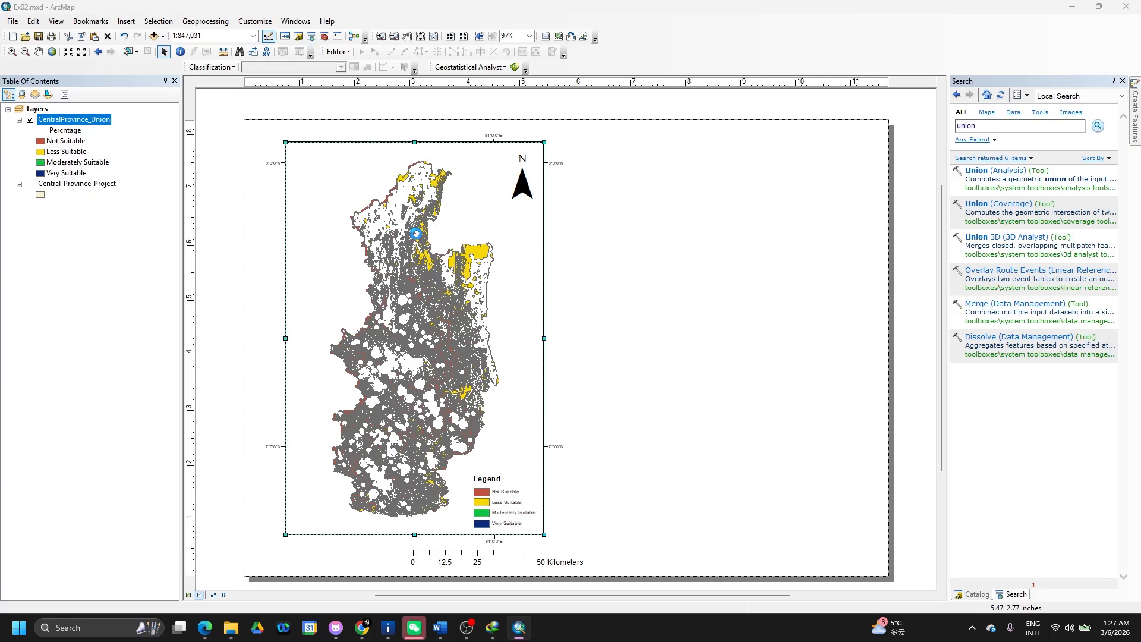
click(567, 150)
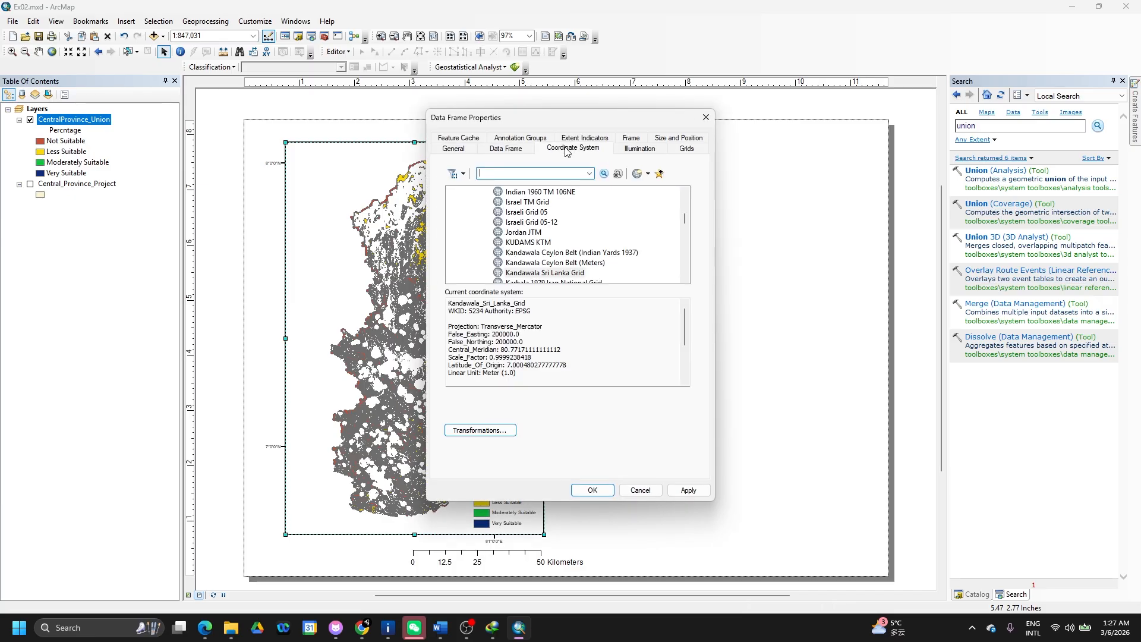
click(688, 153)
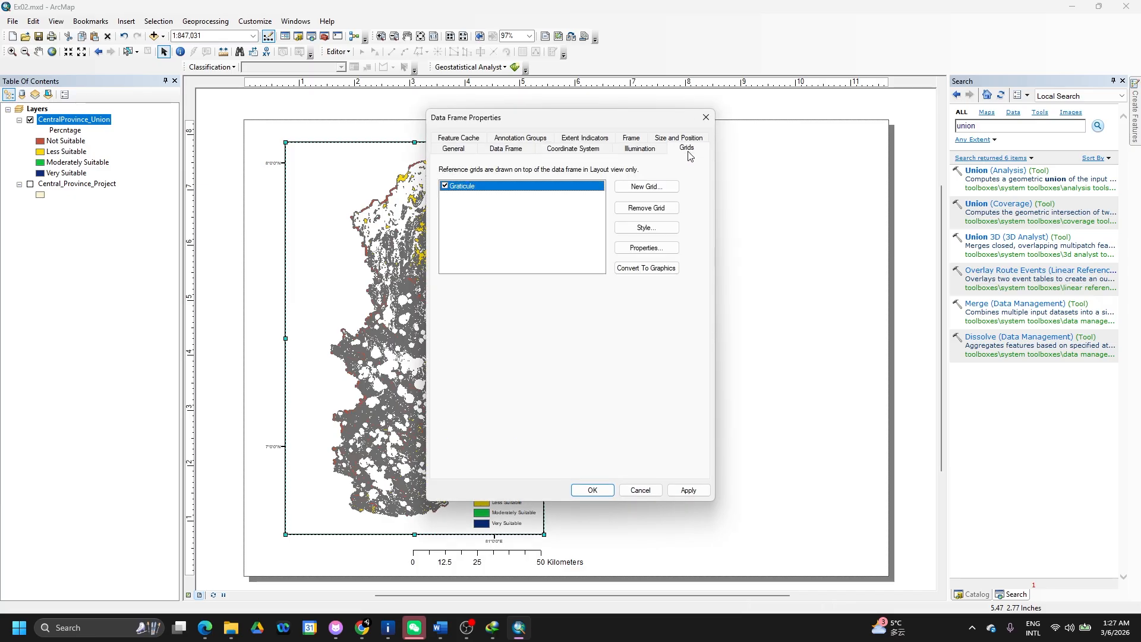
click(646, 230)
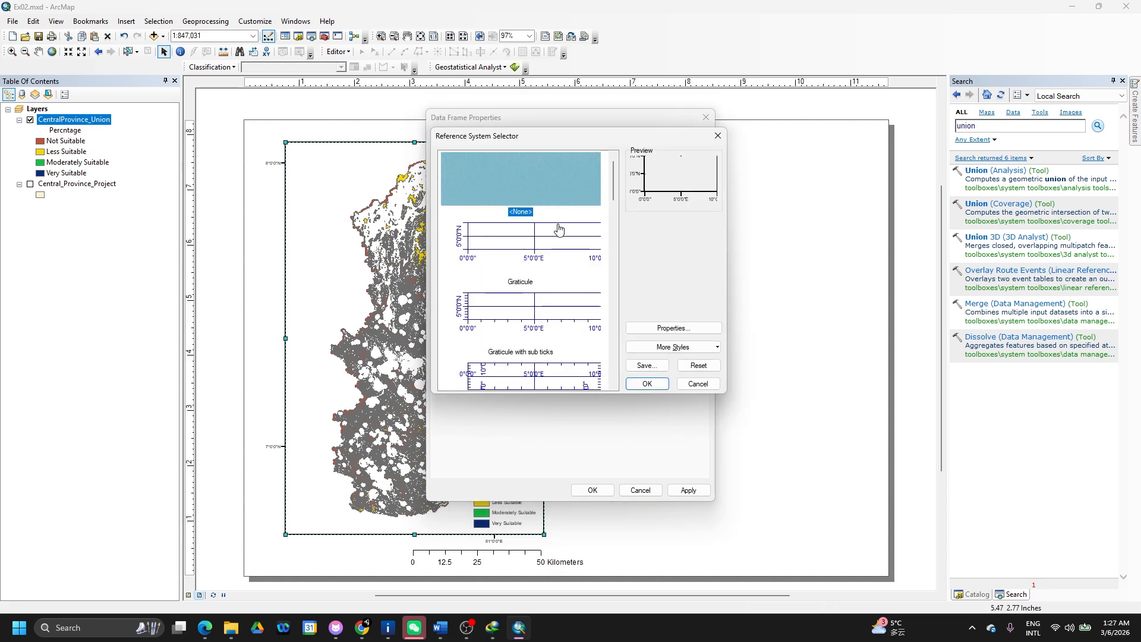
click(673, 328)
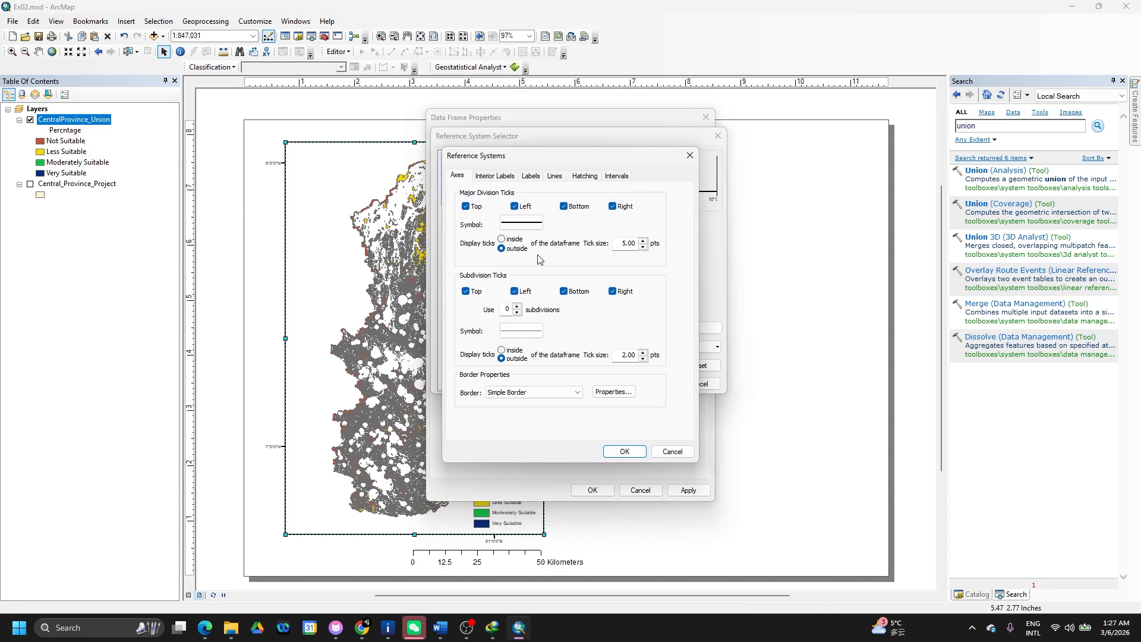
click(530, 177)
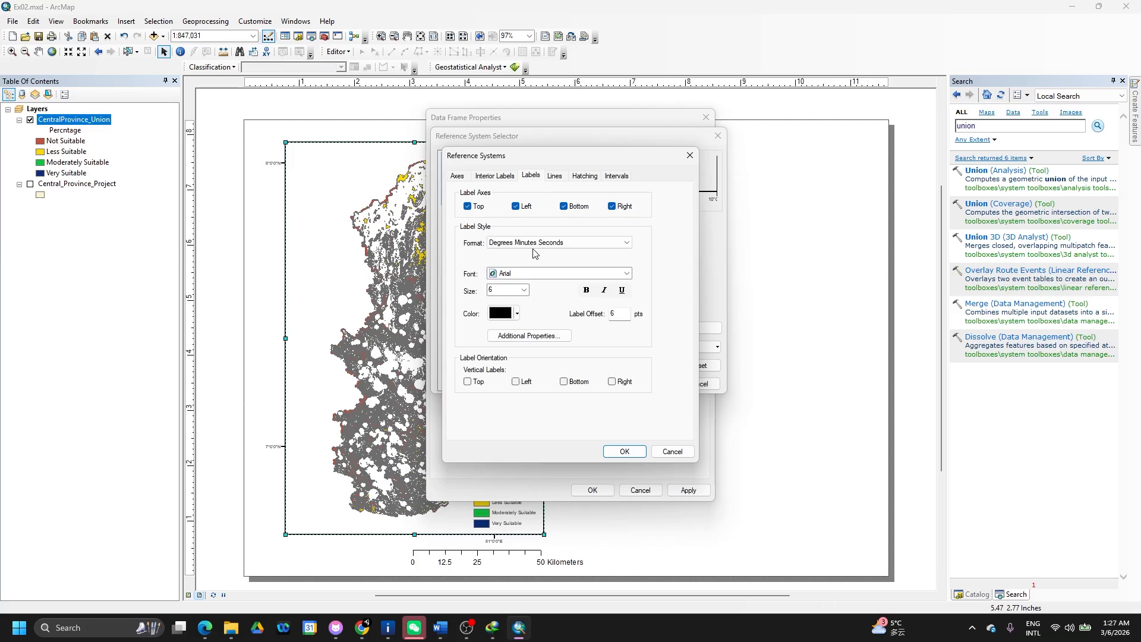
click(522, 289)
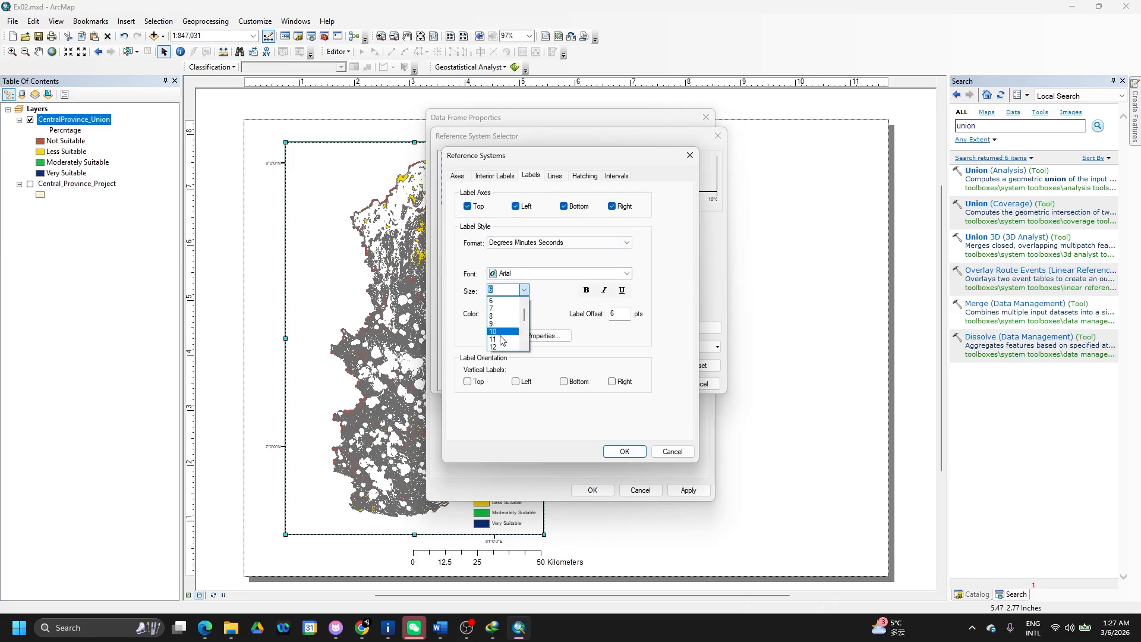
click(500, 347)
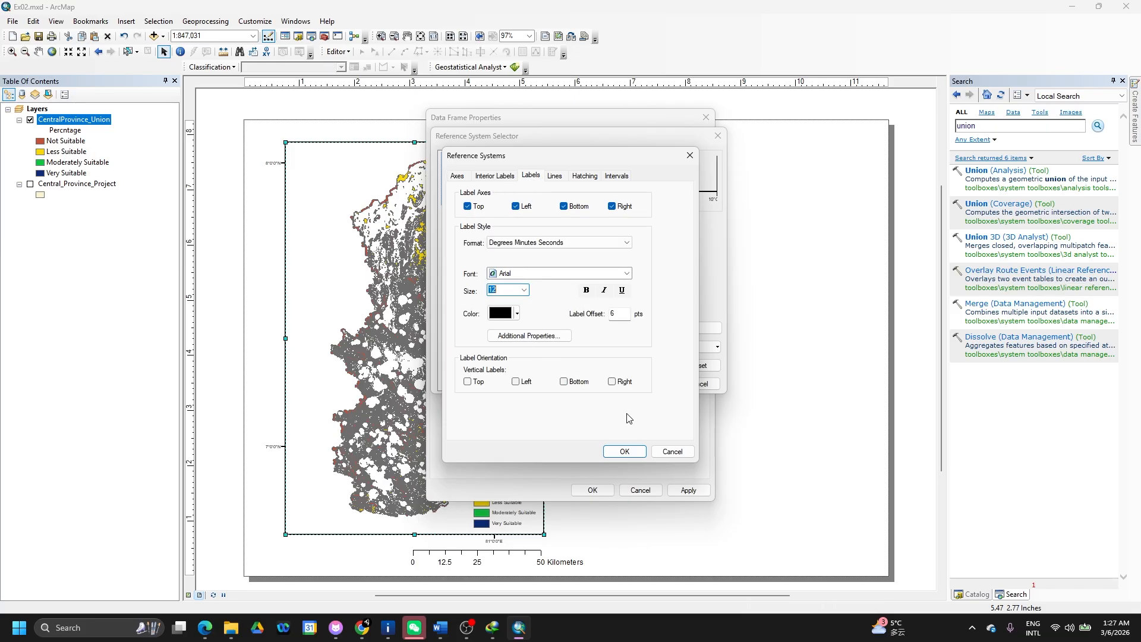
click(625, 452)
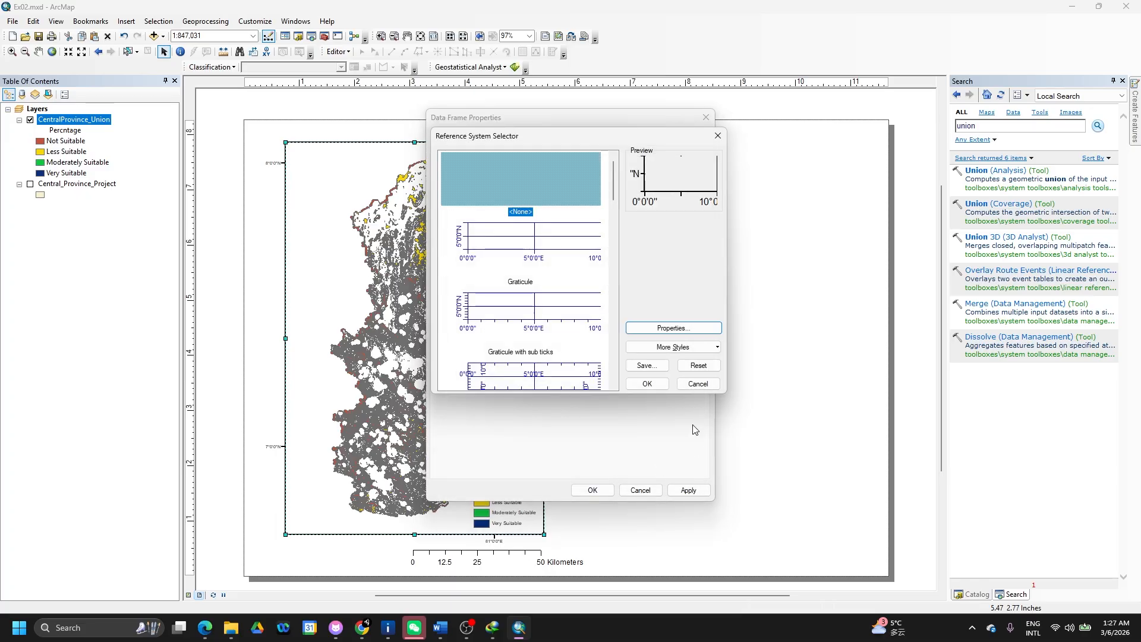
click(647, 384)
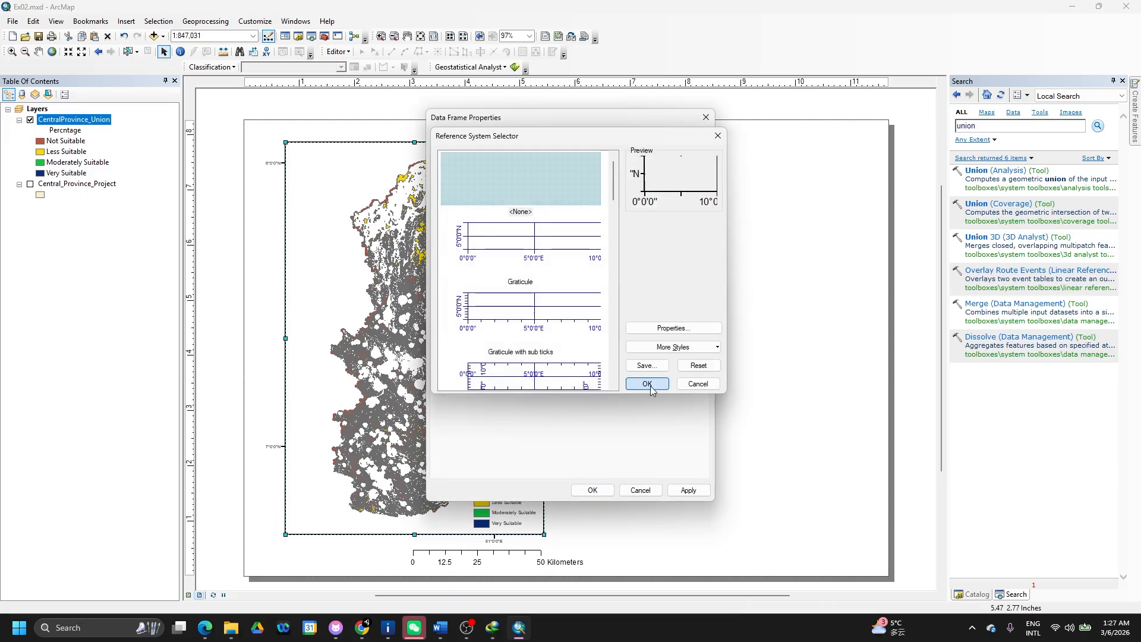
click(704, 495)
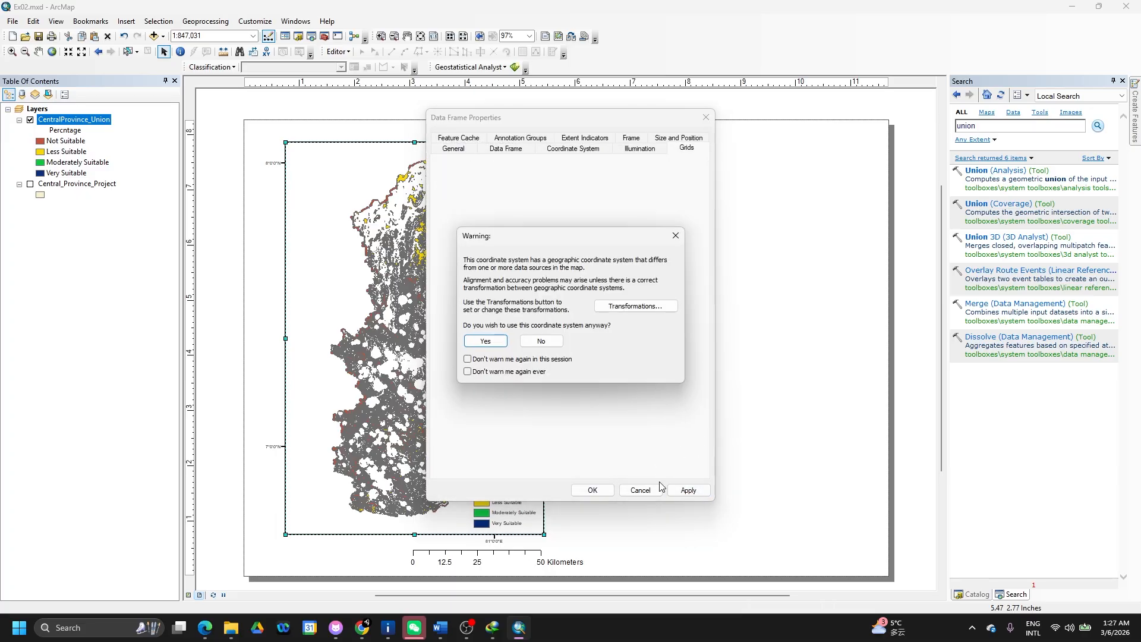
click(485, 342)
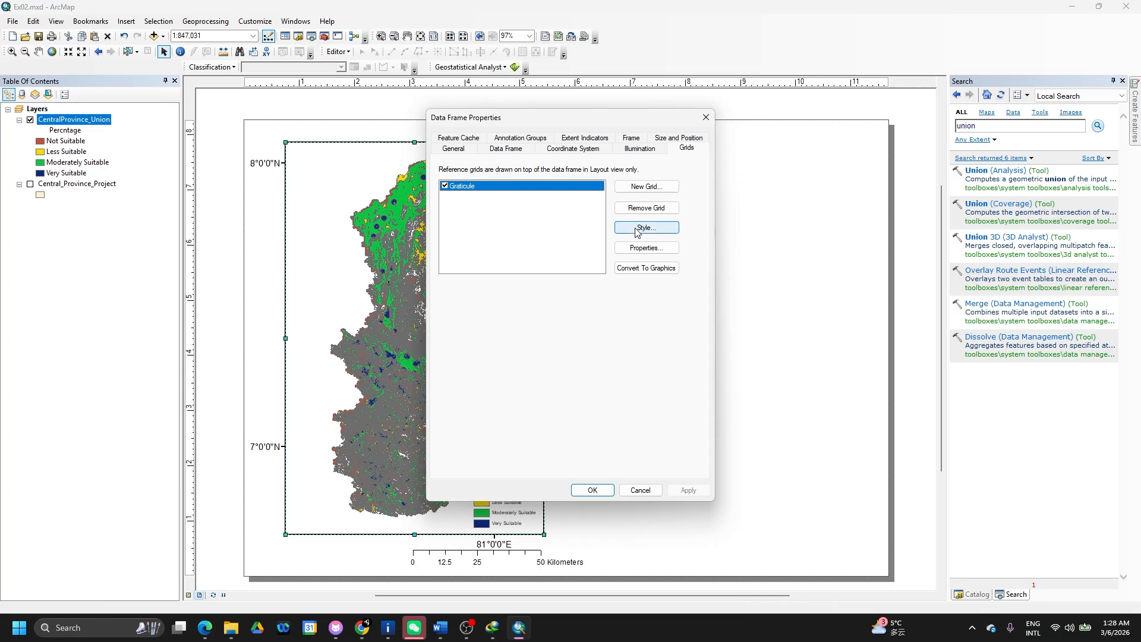
- Switch the grid to the Graticule style, apply it, and close the data frame properties
click(644, 227)
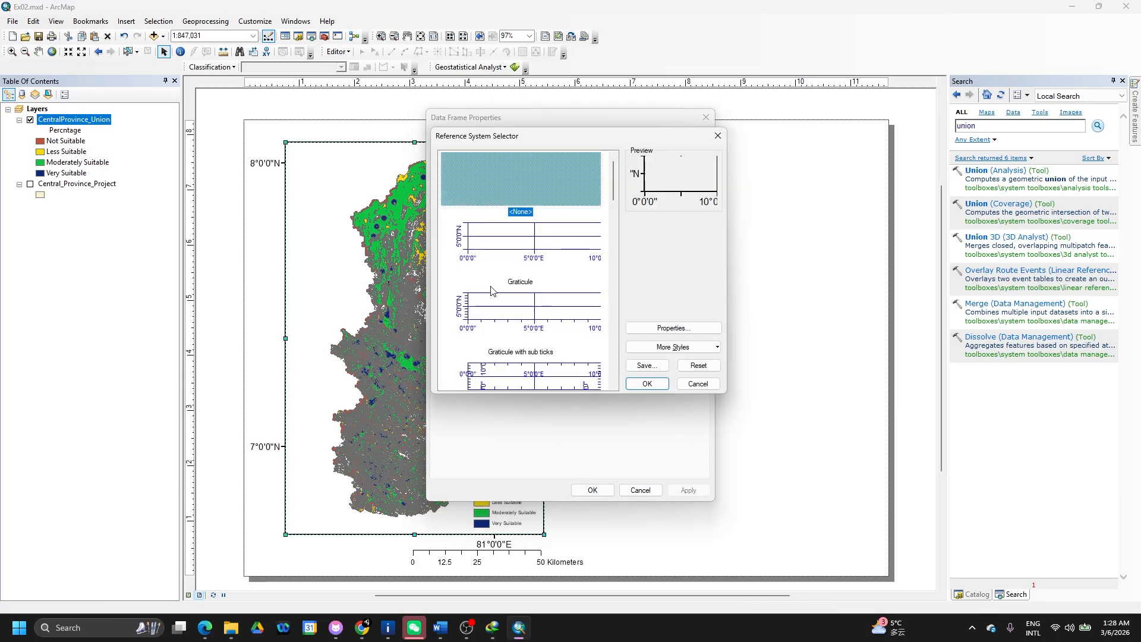
click(486, 257)
click(647, 383)
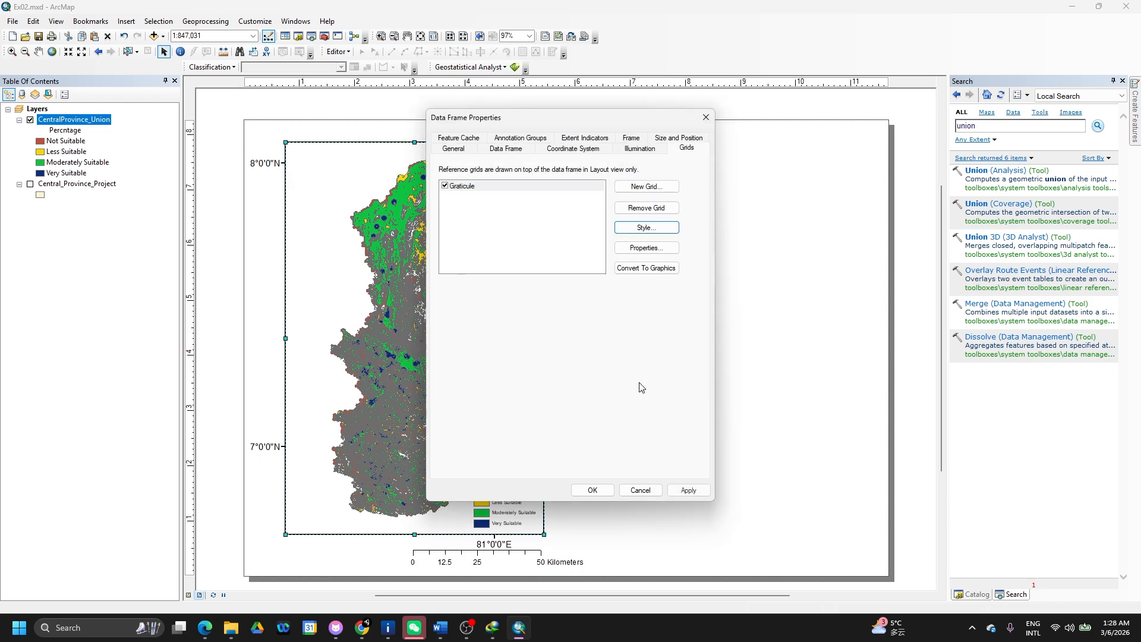
click(689, 492)
click(487, 343)
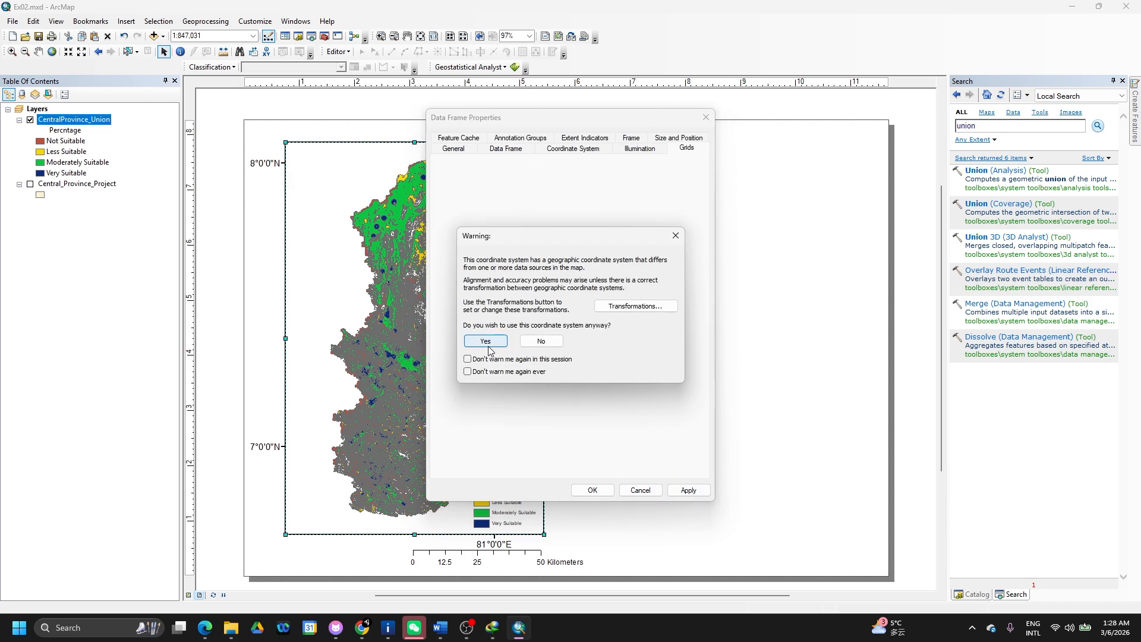
click(585, 491)
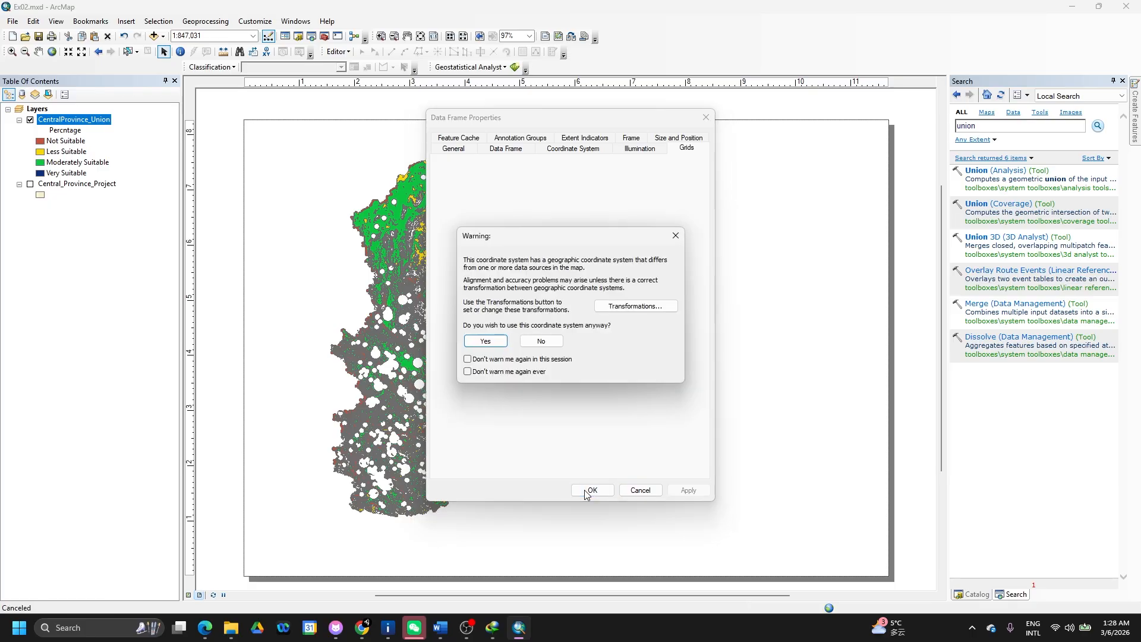
click(482, 340)
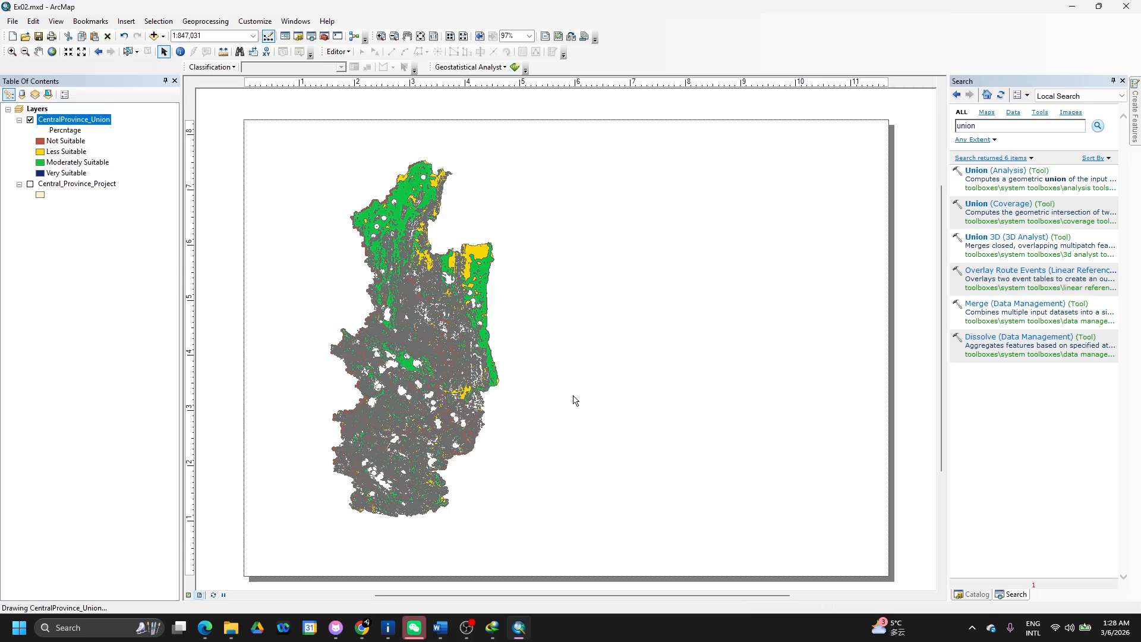
right_click(637, 409)
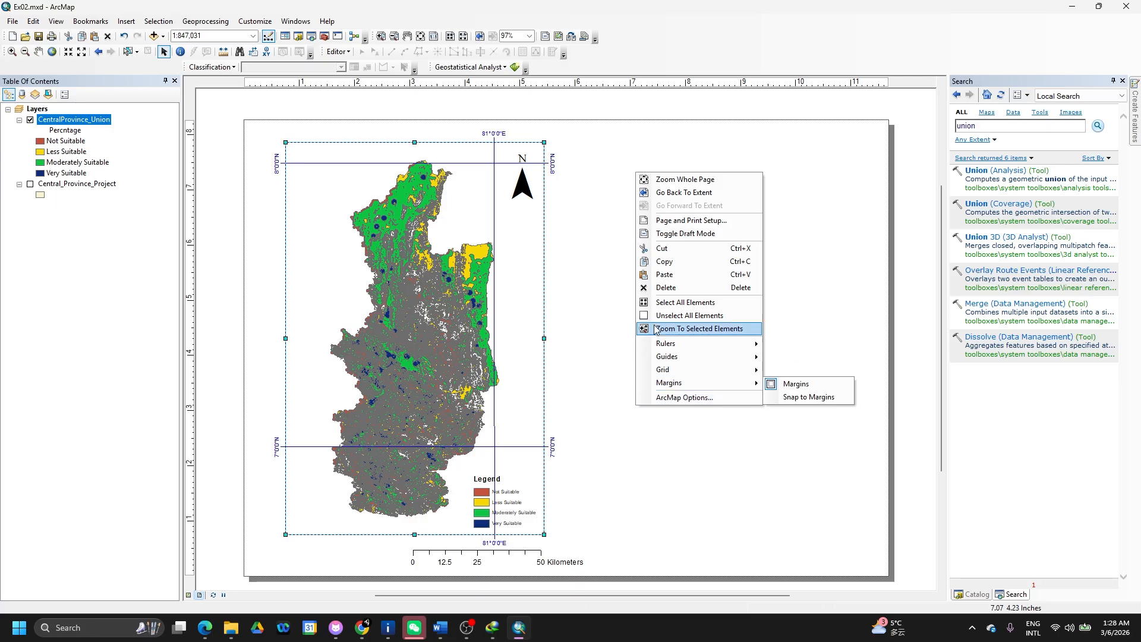
- Set the page orientation to Portrait in Page and Print Setup
click(676, 224)
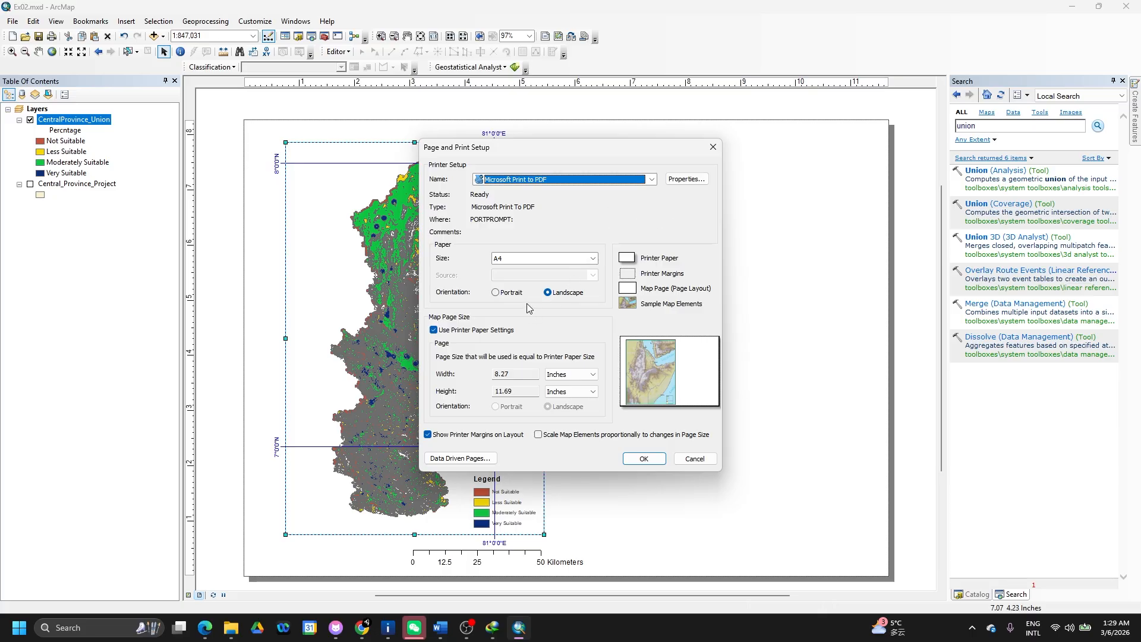
click(511, 293)
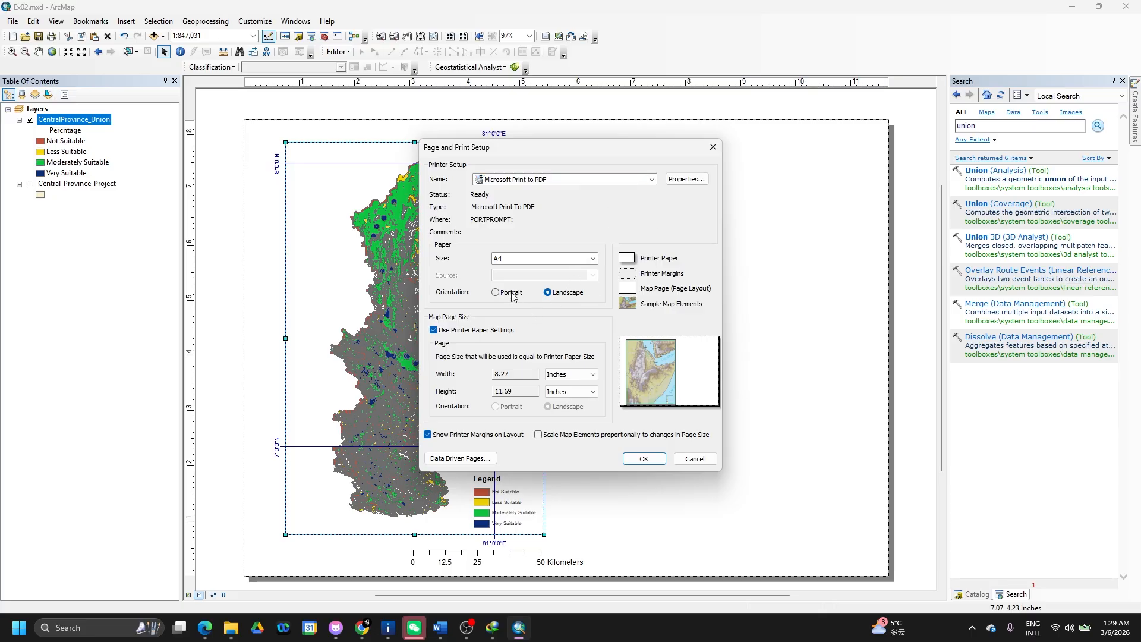
click(637, 463)
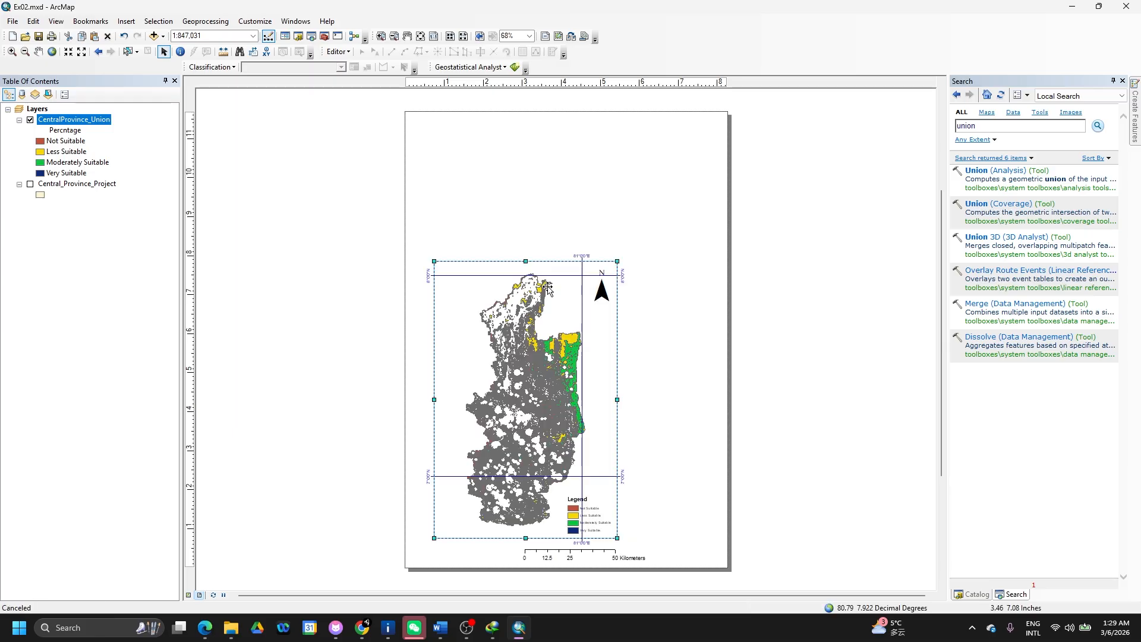
- Enlarge the map frame, reposition scale bar, legend and north arrow, then zoom to CentralProvince_Union
drag(618, 262, 691, 153)
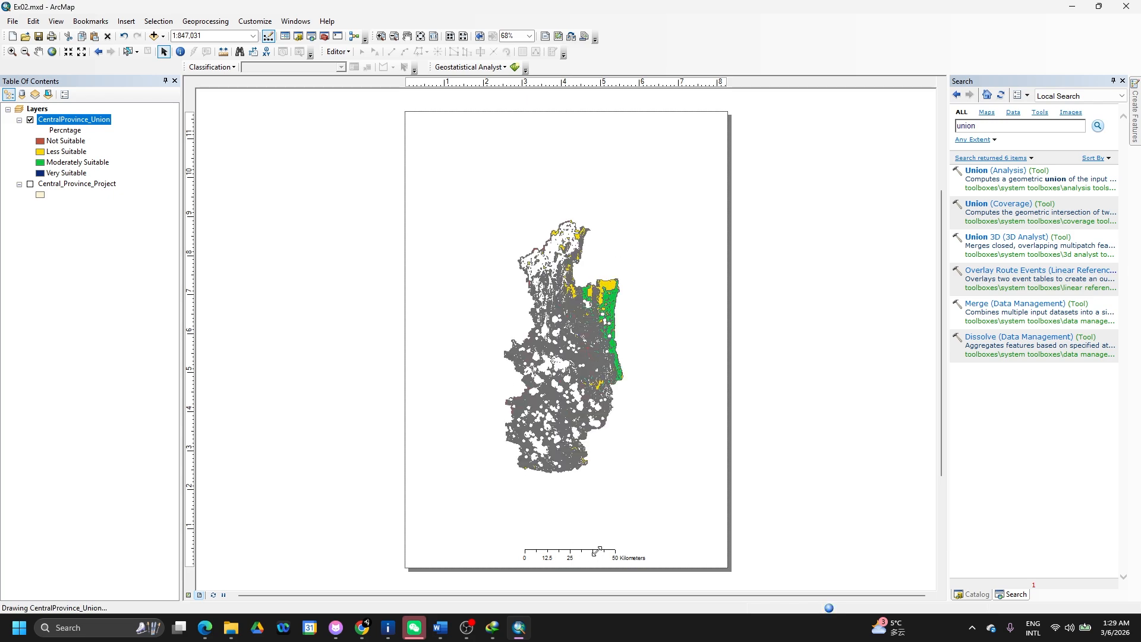
drag(582, 557, 657, 552)
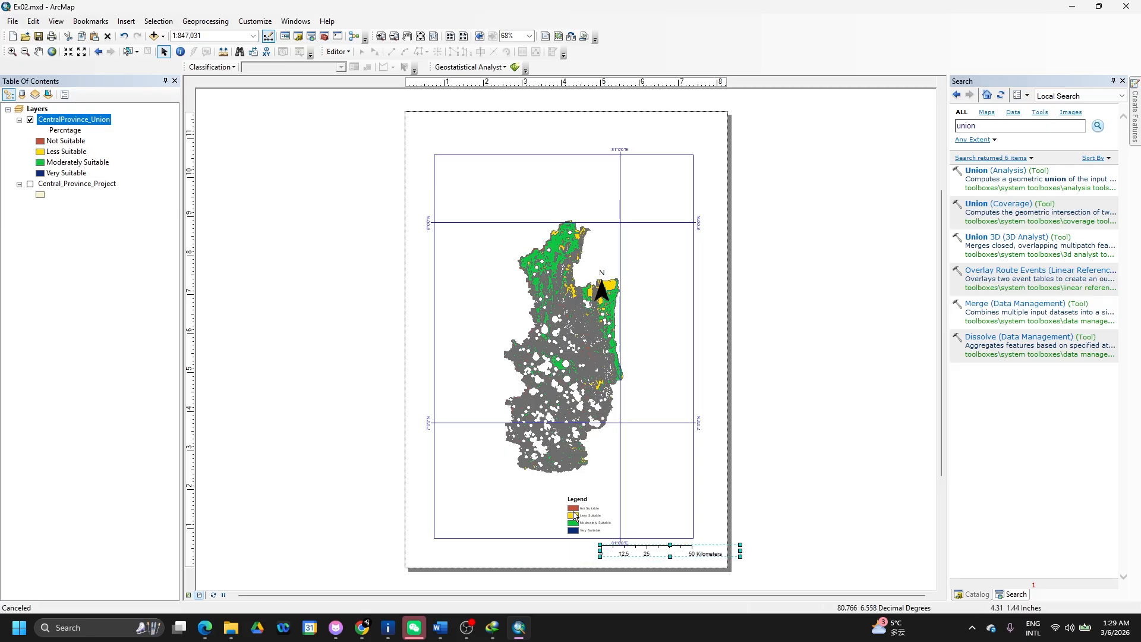
drag(575, 512, 653, 513)
click(651, 186)
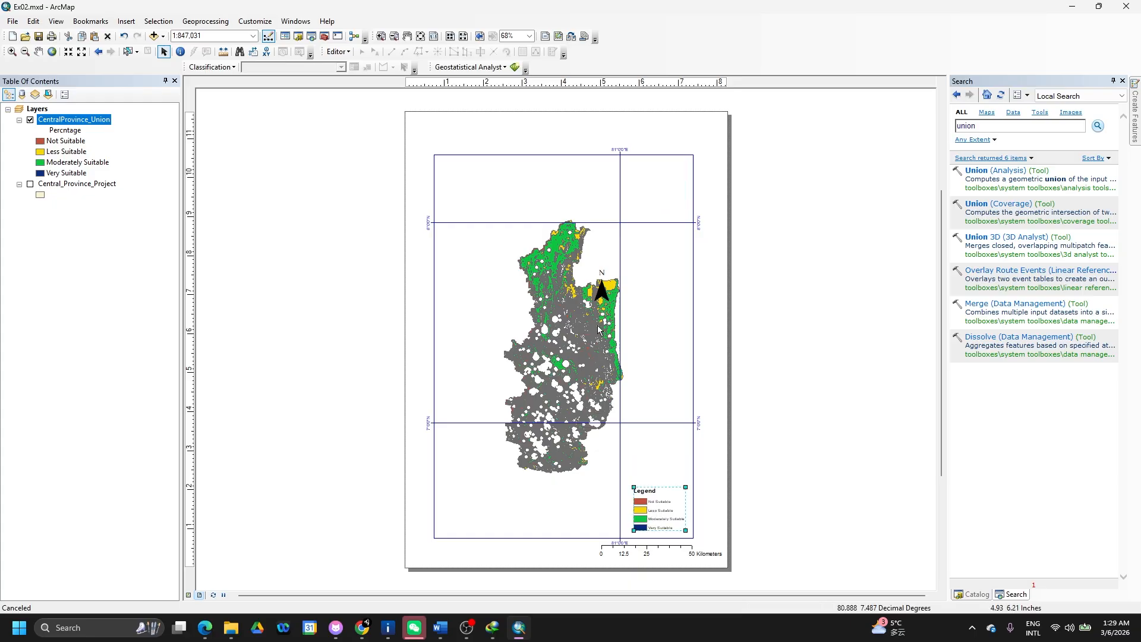
click(602, 293)
drag(602, 293, 676, 185)
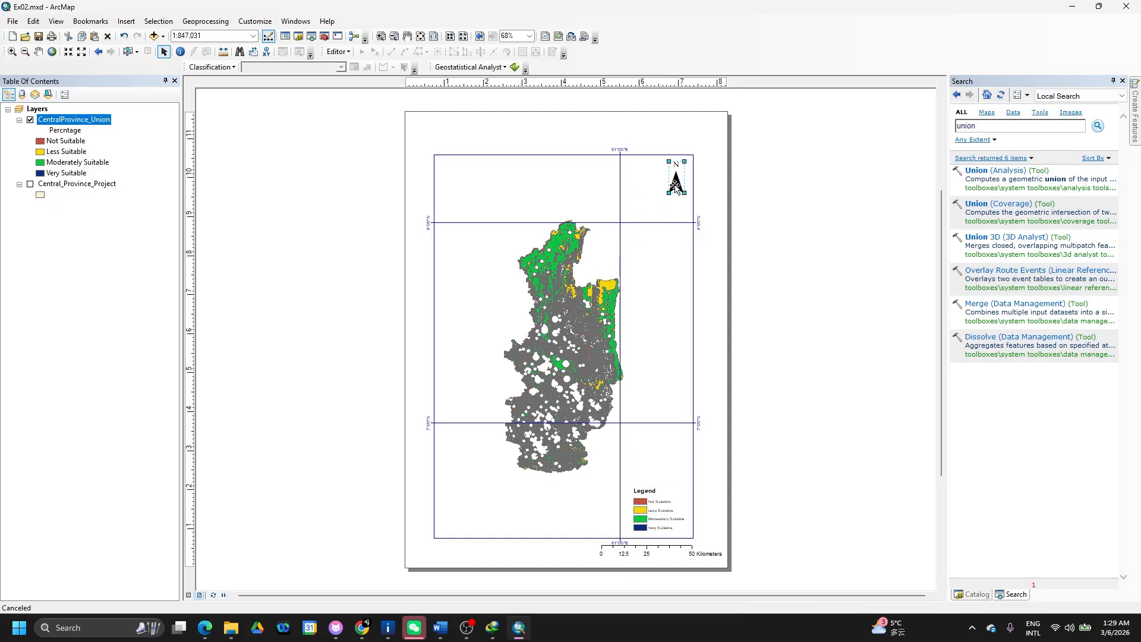
right_click(69, 120)
click(150, 182)
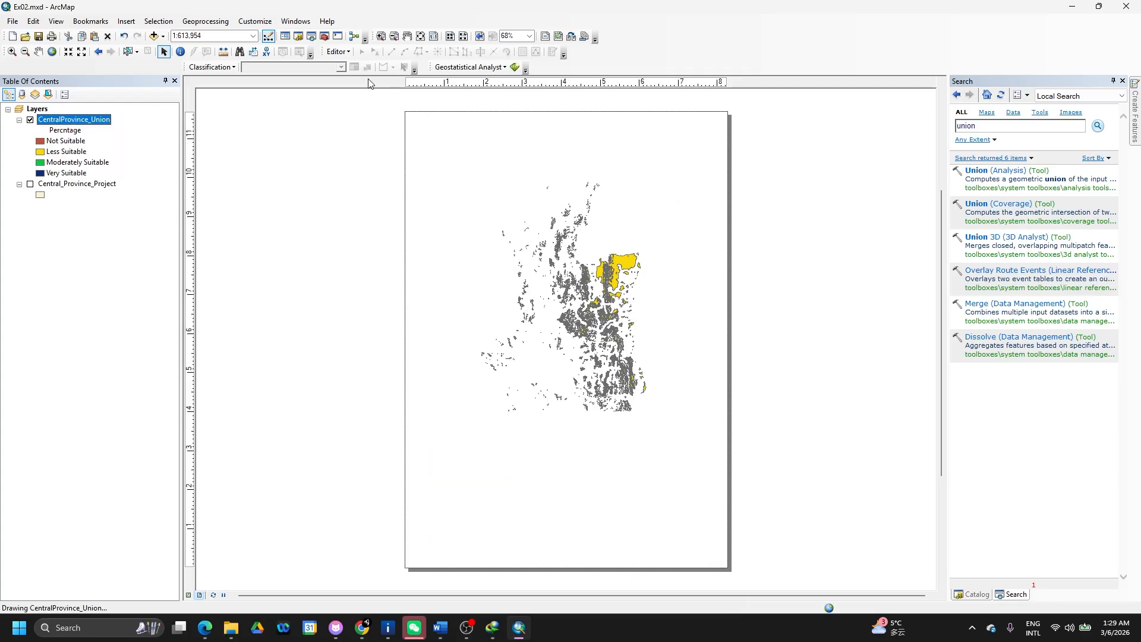
- Insert a layout title reading 'Site Suitability for Emergency Evacuation During heavy rain fall'
click(127, 23)
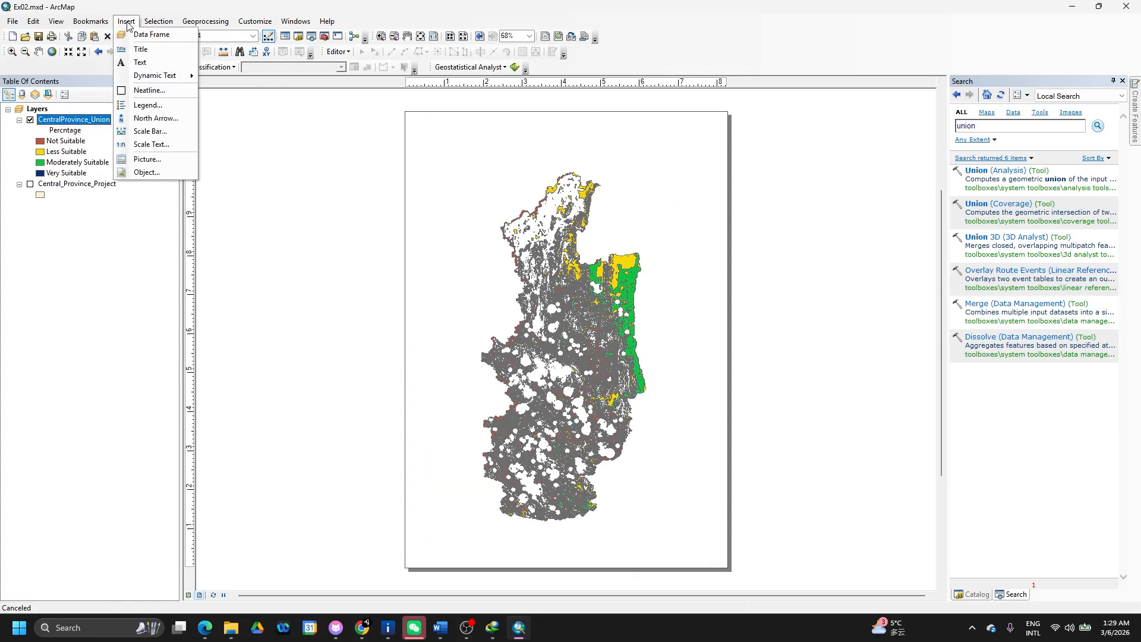
click(141, 49)
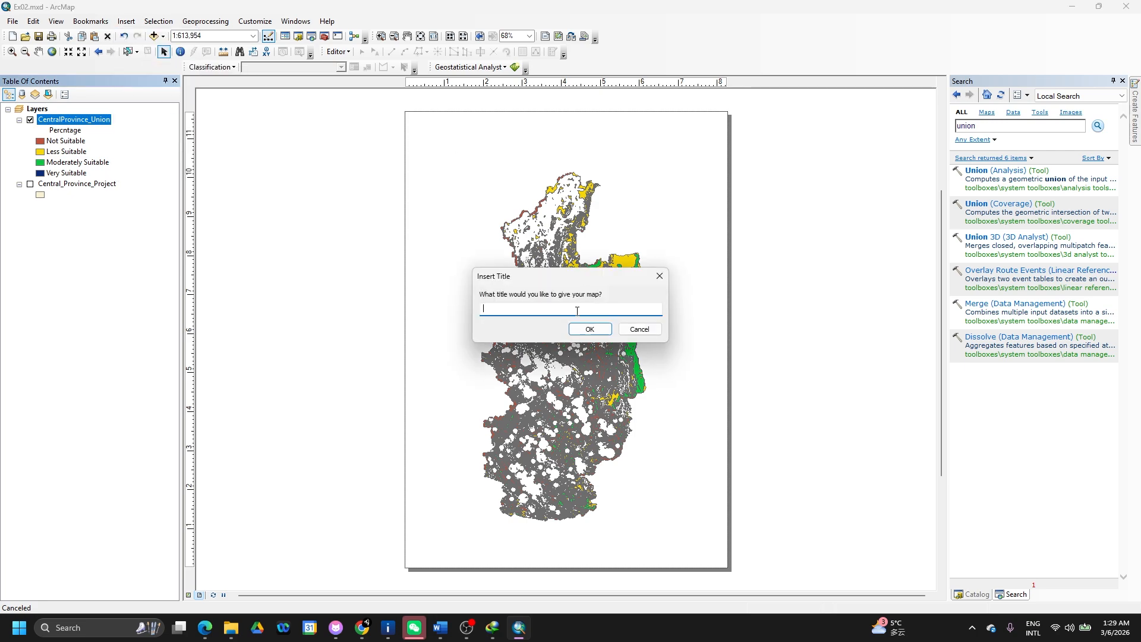
text(Sis)
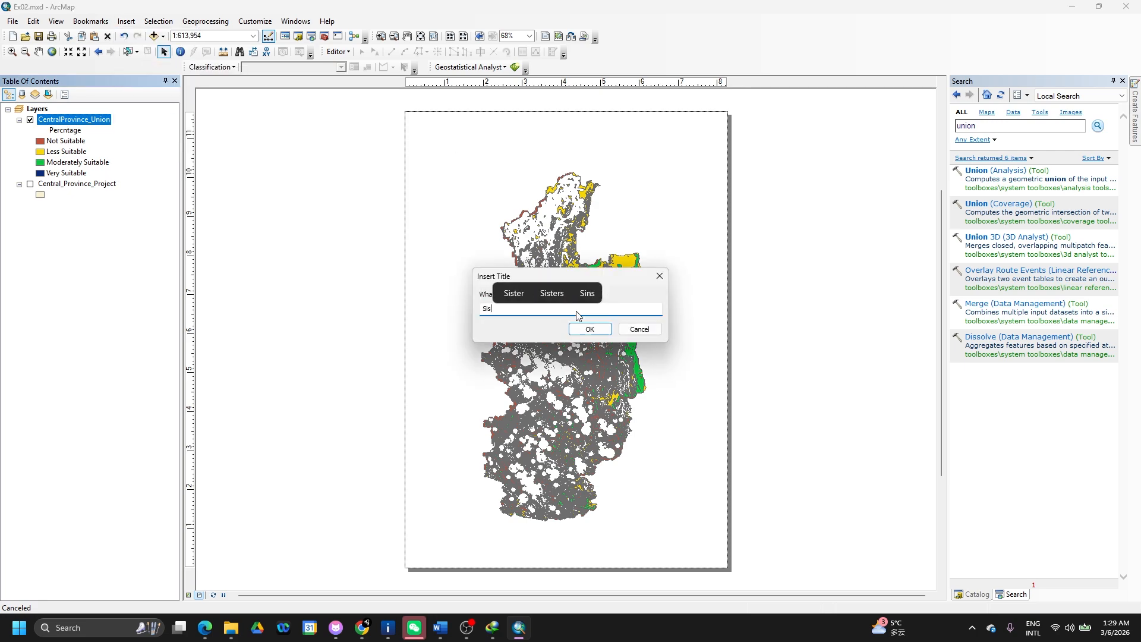
key(BackSpace)
text(te Suitabl)
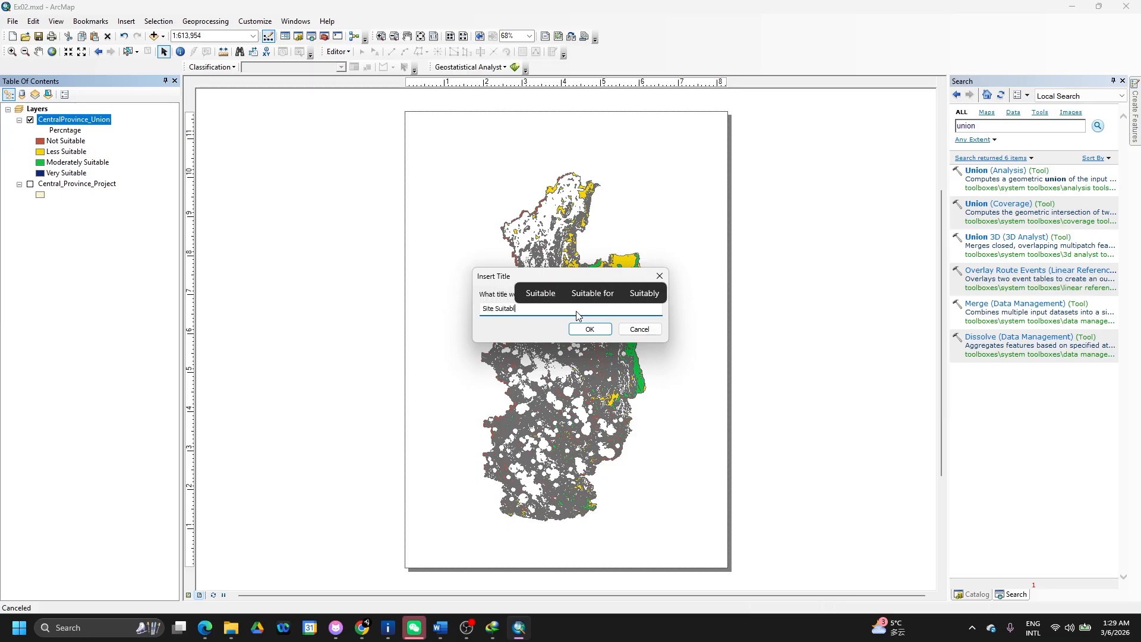
key(BackSpace)
text(ility for )
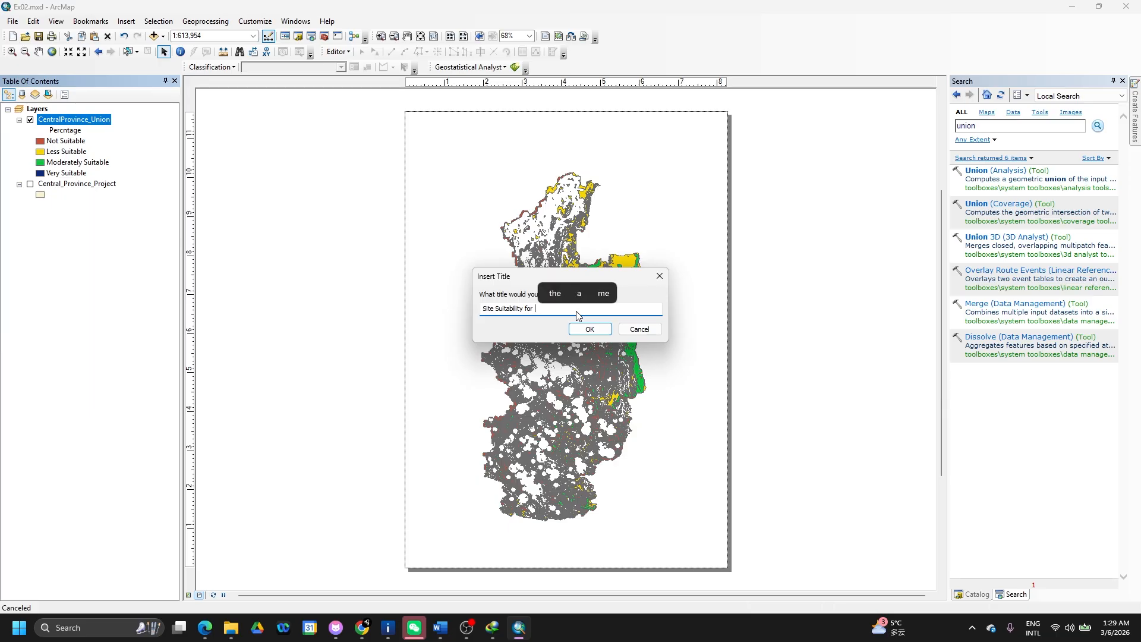
text(Eme)
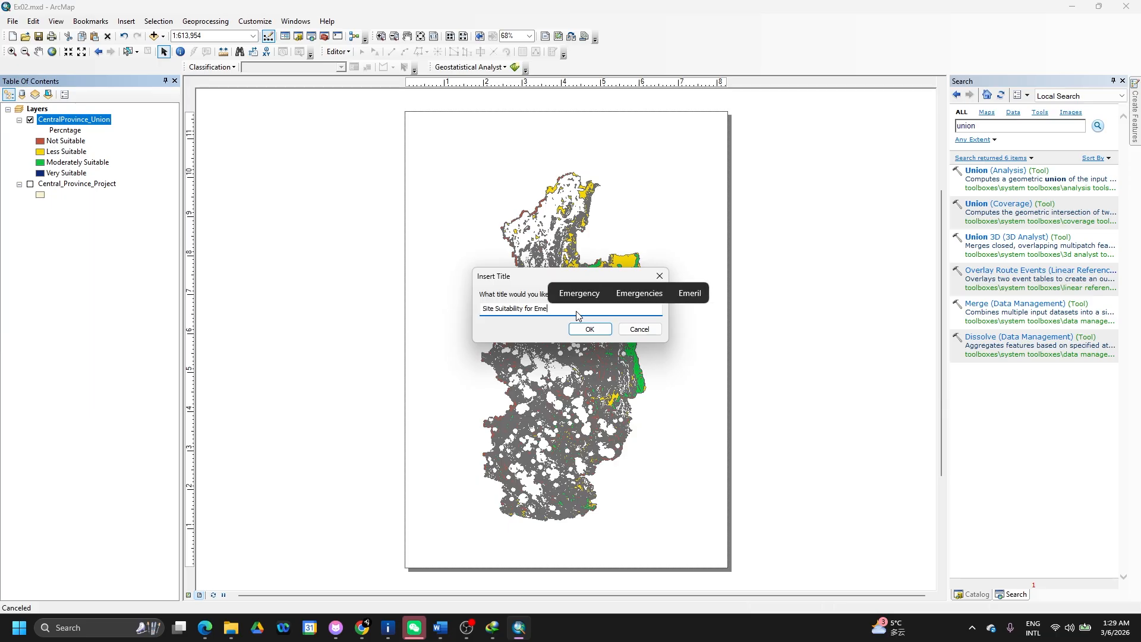
text(rgency evacua)
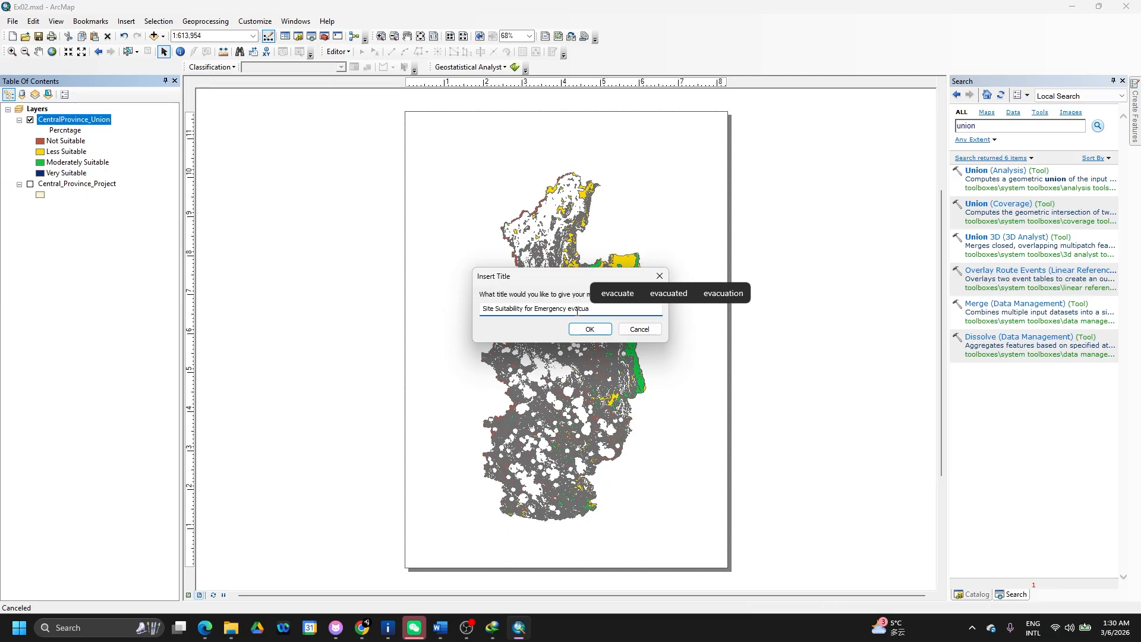
key(BackSpace)
key(BackSpace)
key(BackSpace)
text(E)
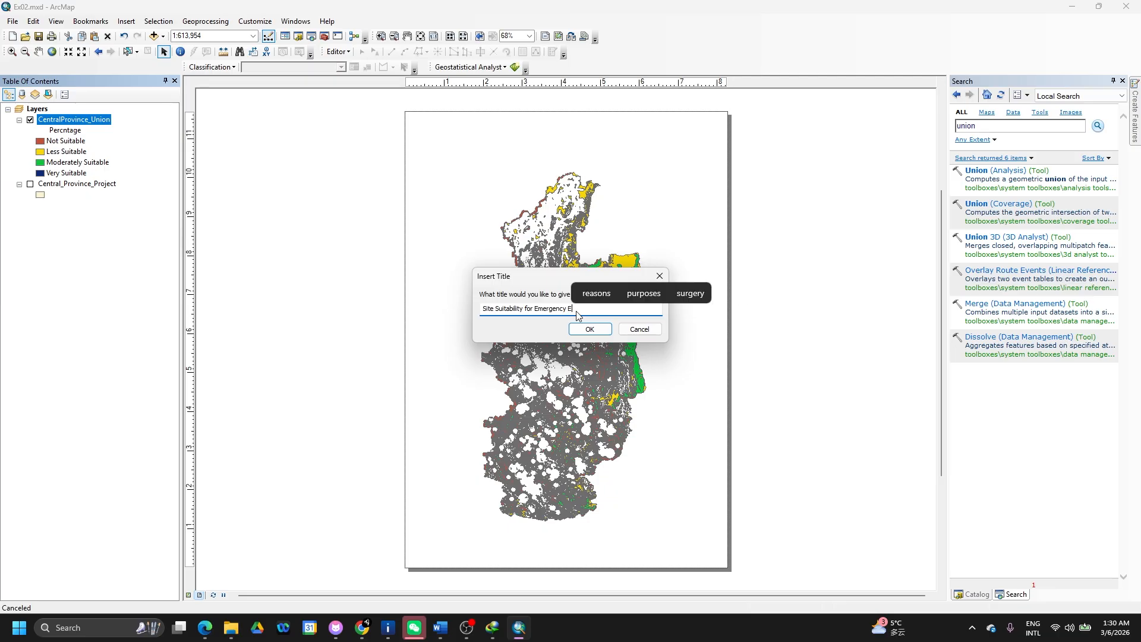
text(vacuation durin)
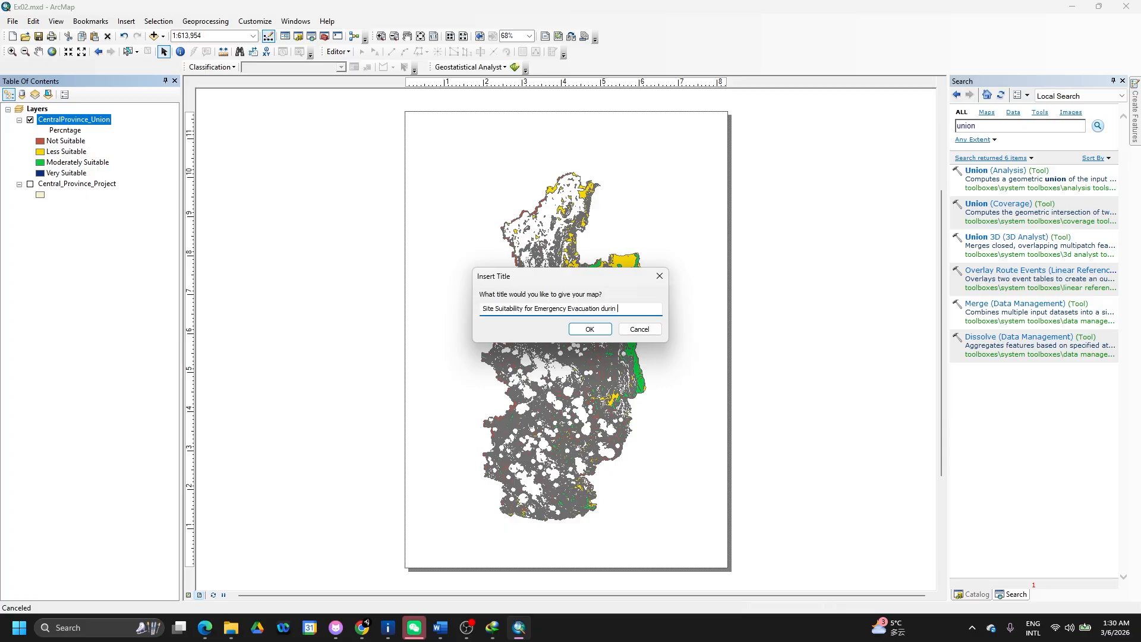
key(BackSpace)
text(Dur)
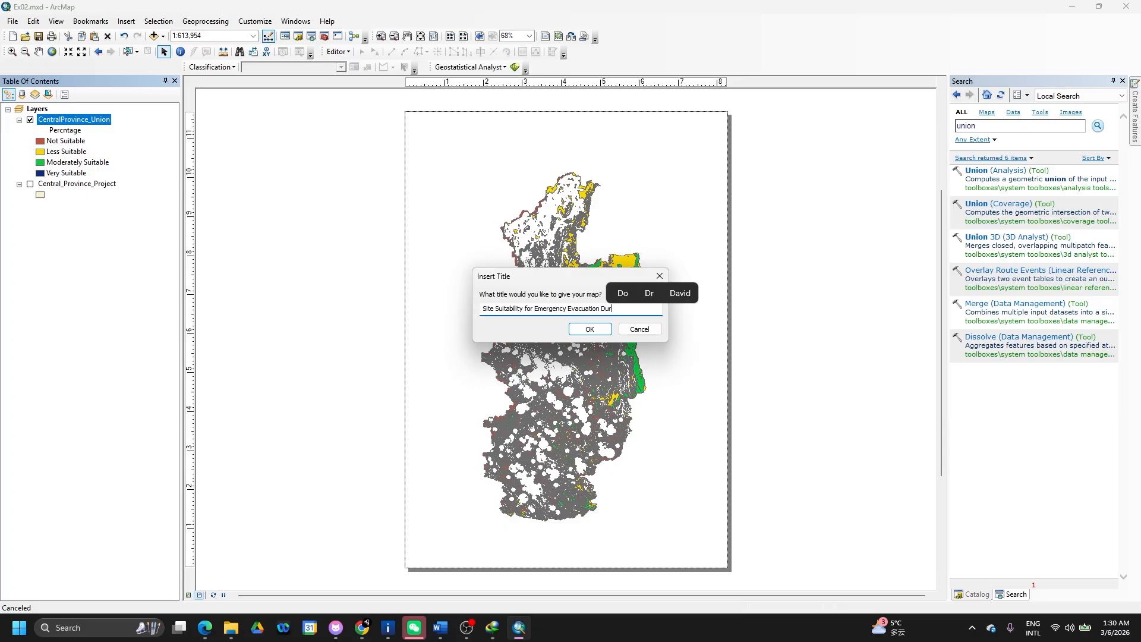
text(ing heavy)
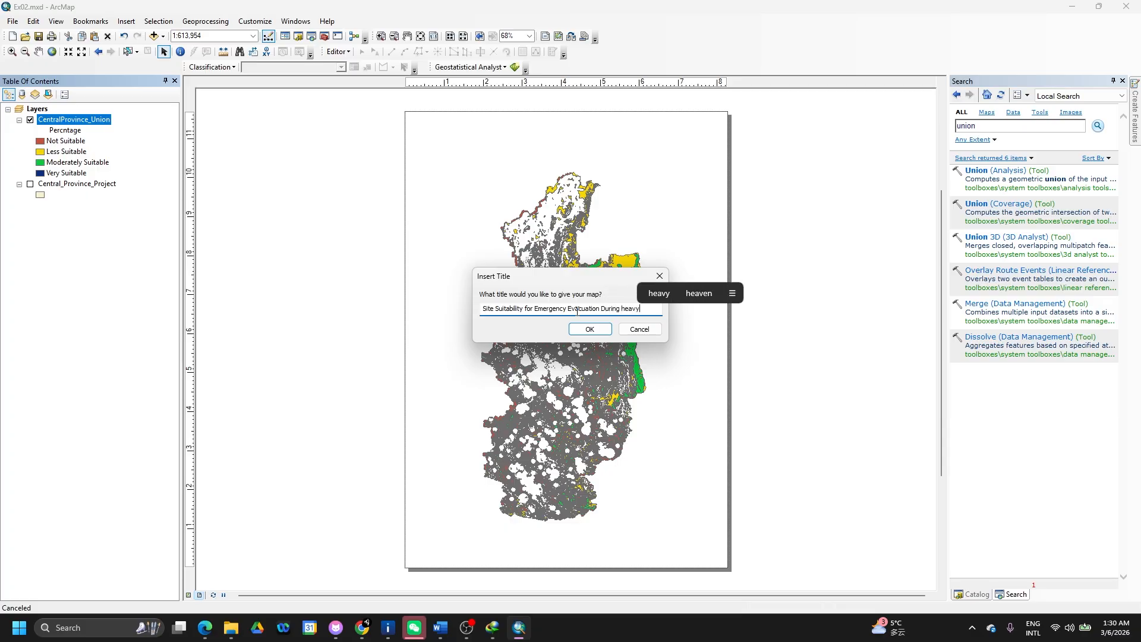
text( rain fall)
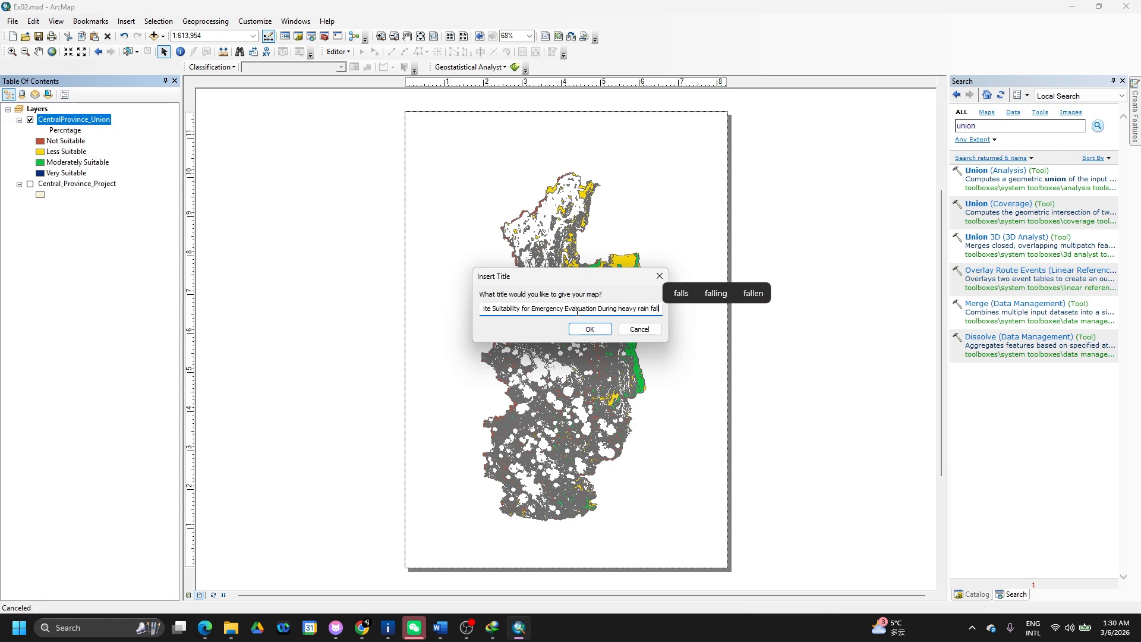
click(594, 329)
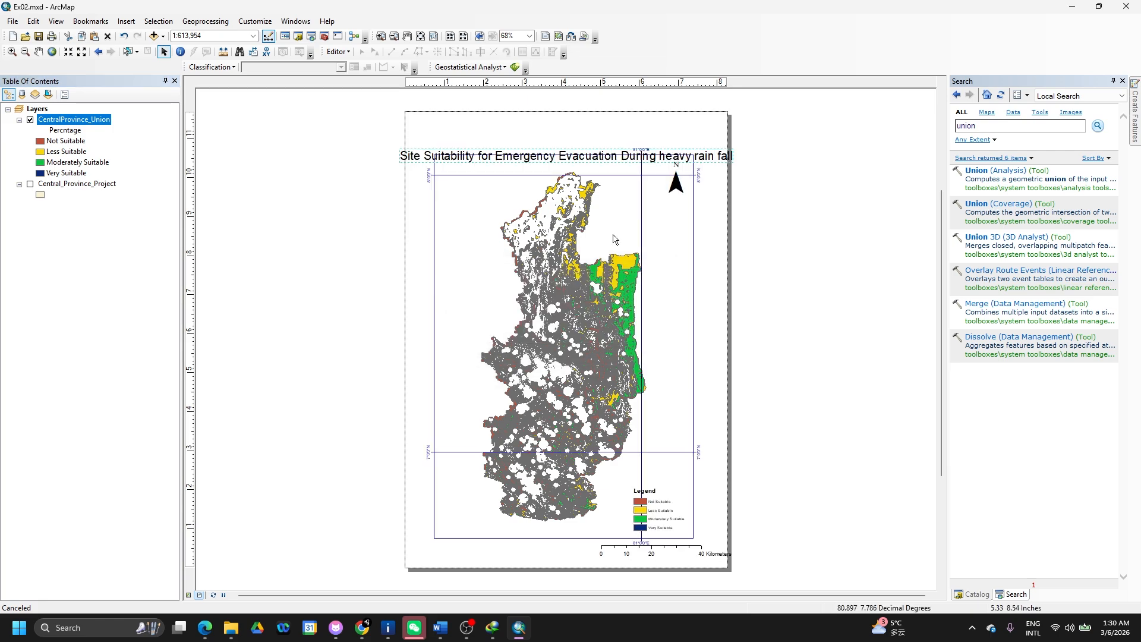
- Move the title up to the top of the page and open its properties
drag(713, 157, 744, 132)
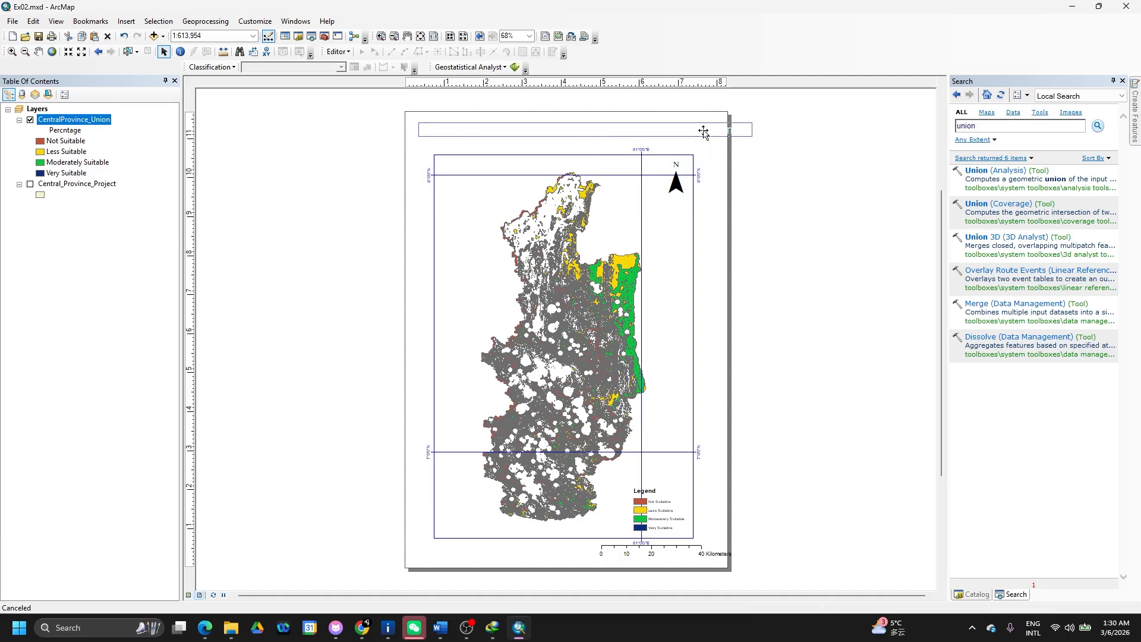
drag(705, 133, 696, 136)
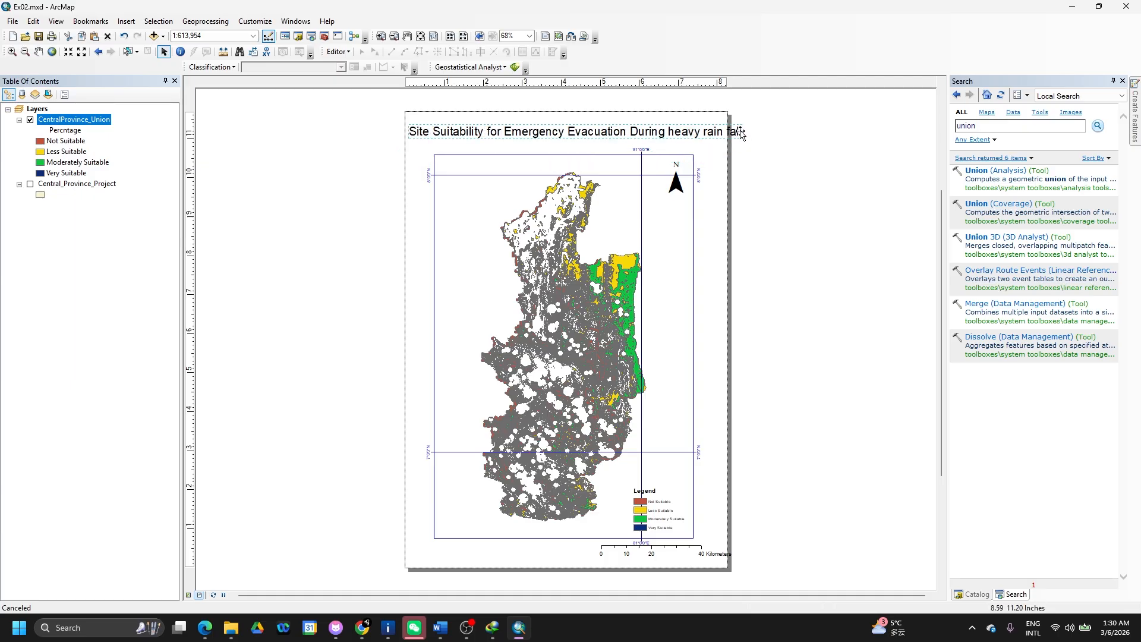
double_click(681, 136)
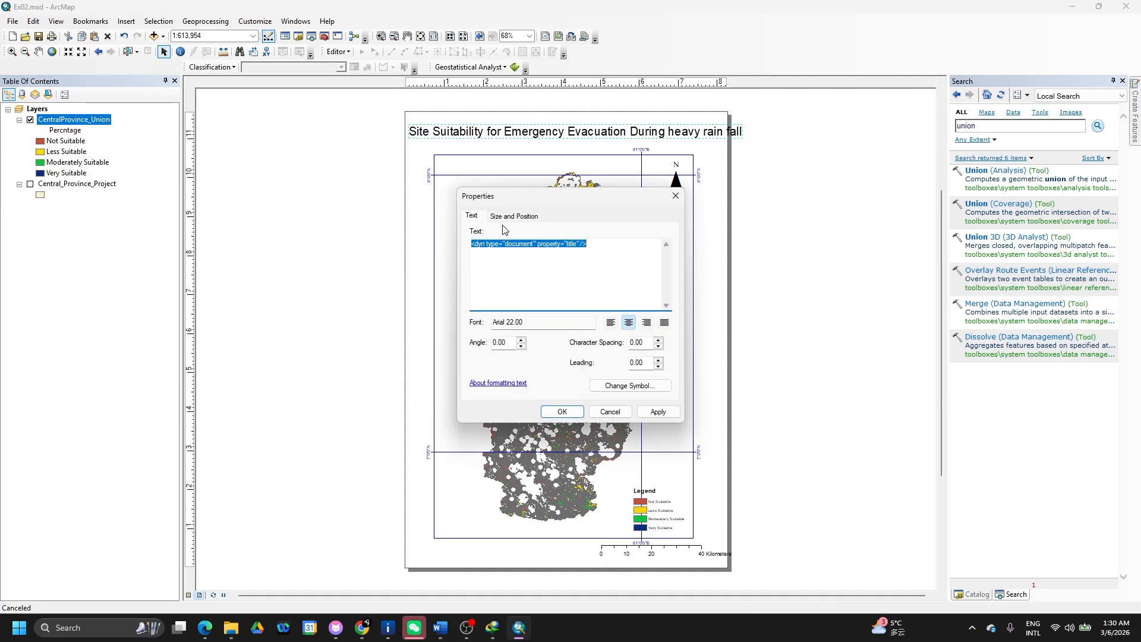
click(525, 217)
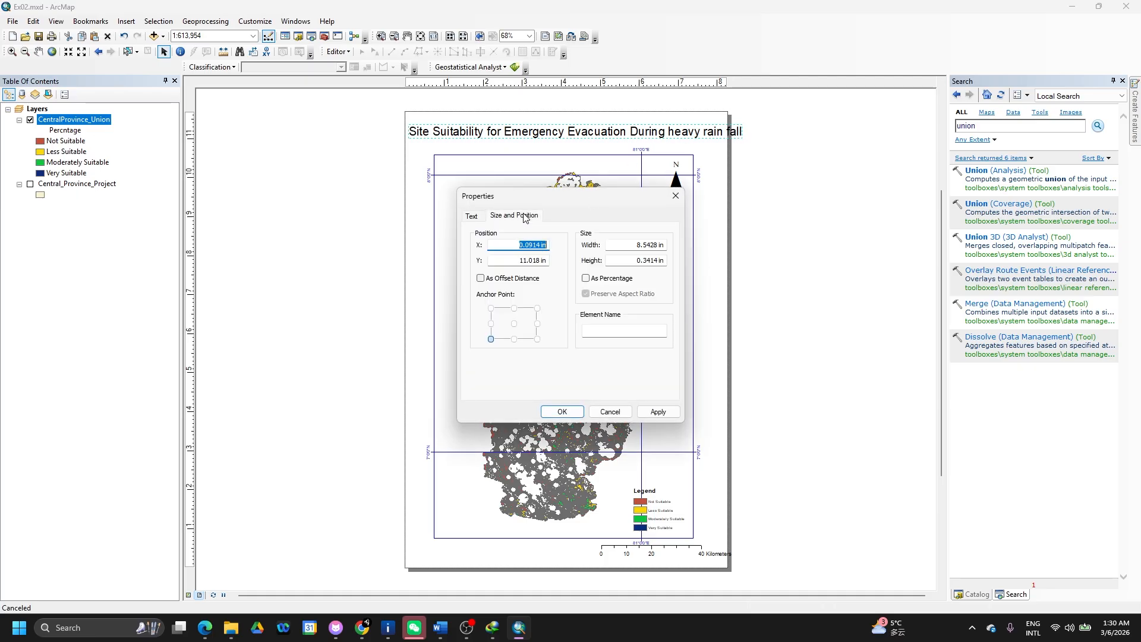
click(481, 216)
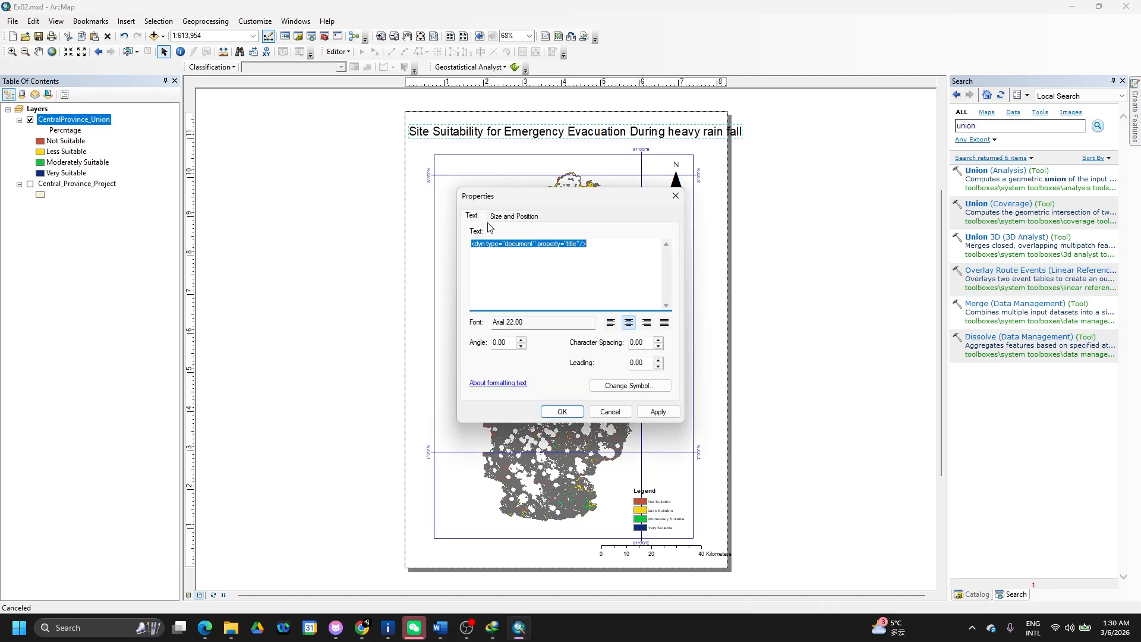
- Replace the title text with 'Site Suitability Map' and apply the change
click(509, 251)
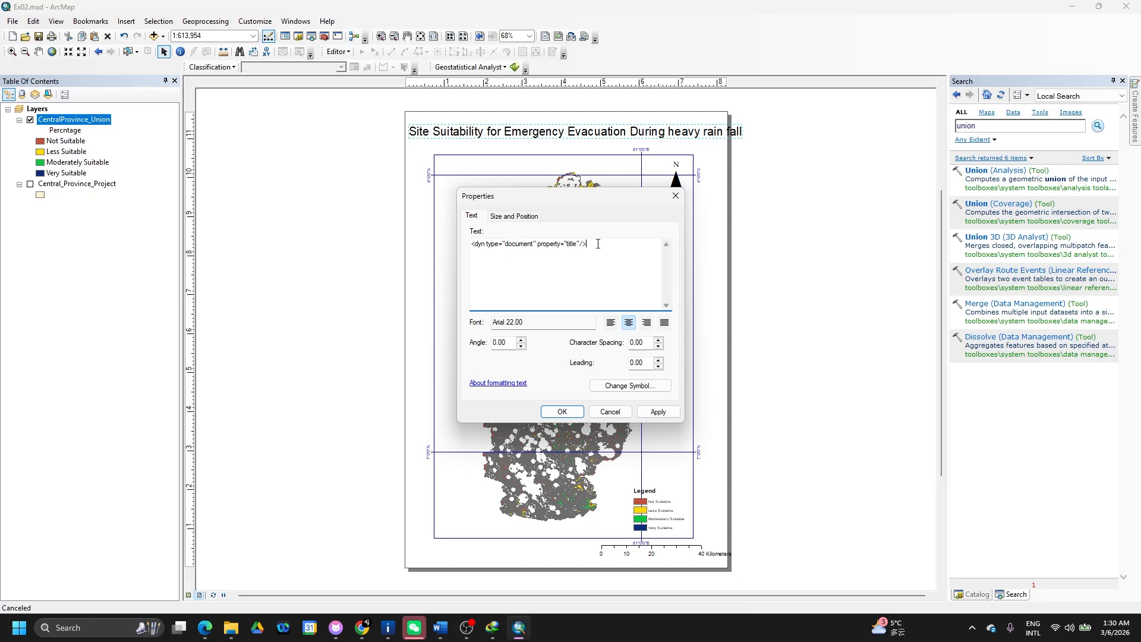
drag(598, 244, 442, 242)
text(Sit)
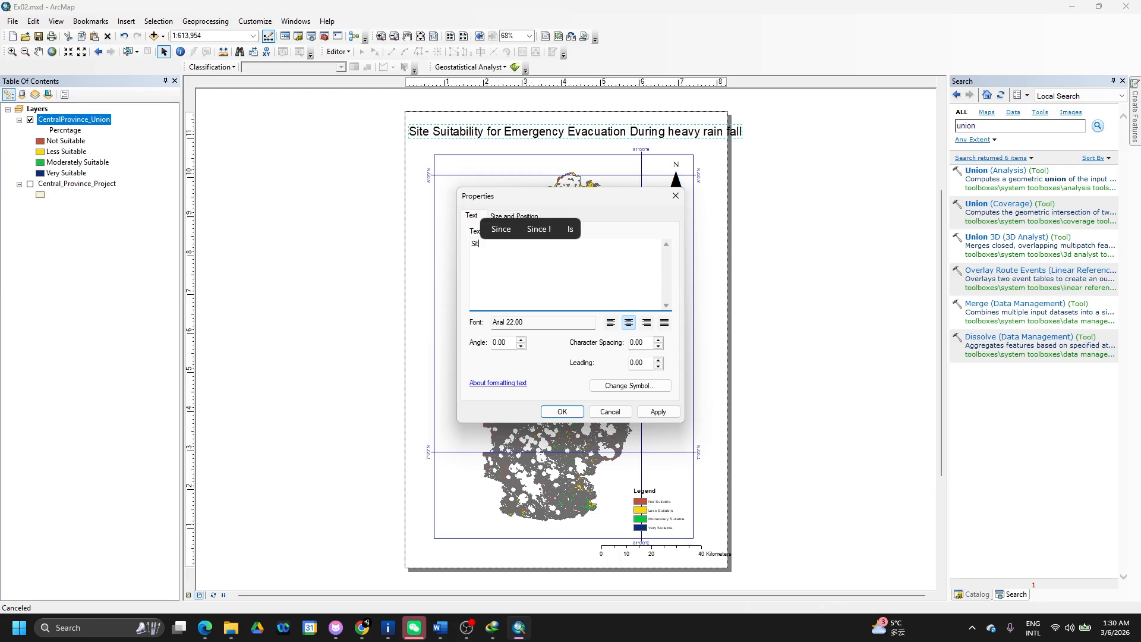
text(e Suitab)
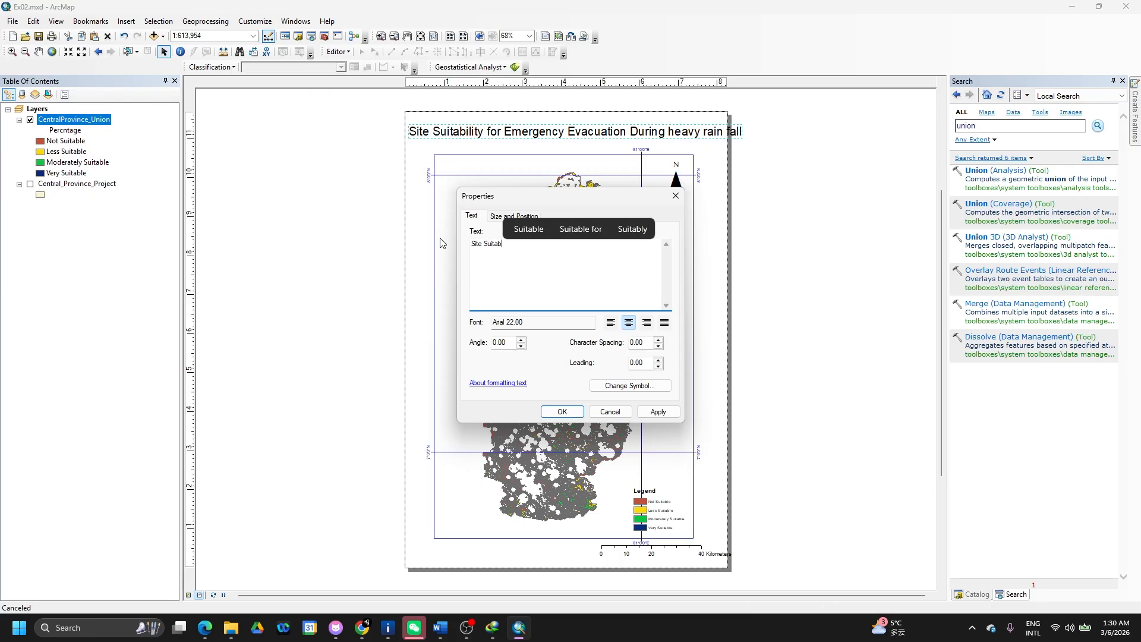
text(ility Maap)
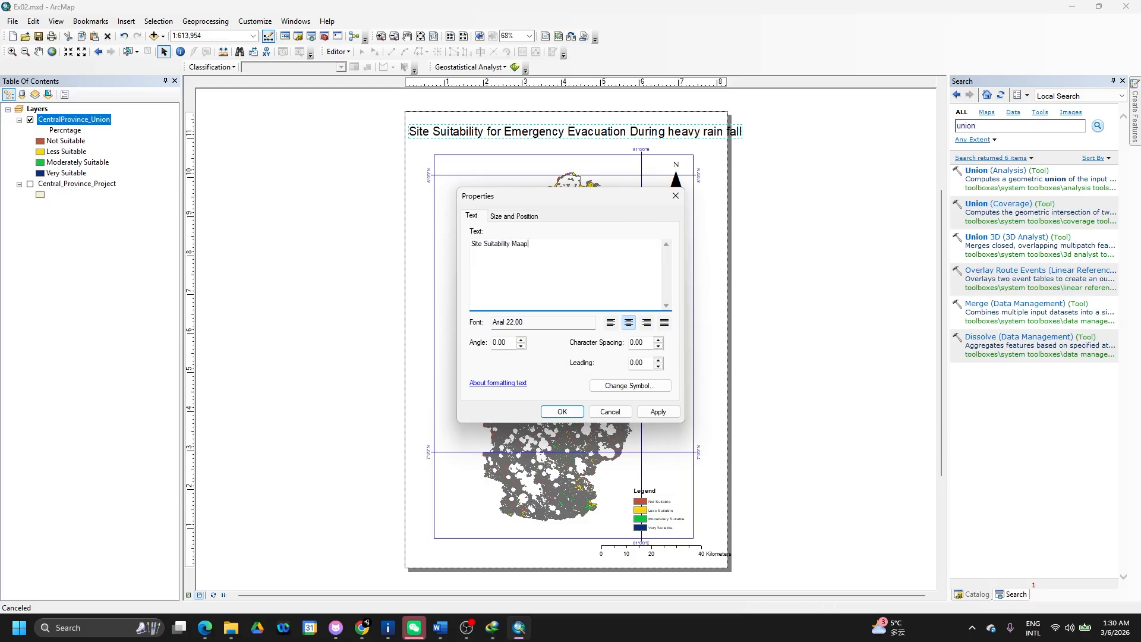
key(BackSpace)
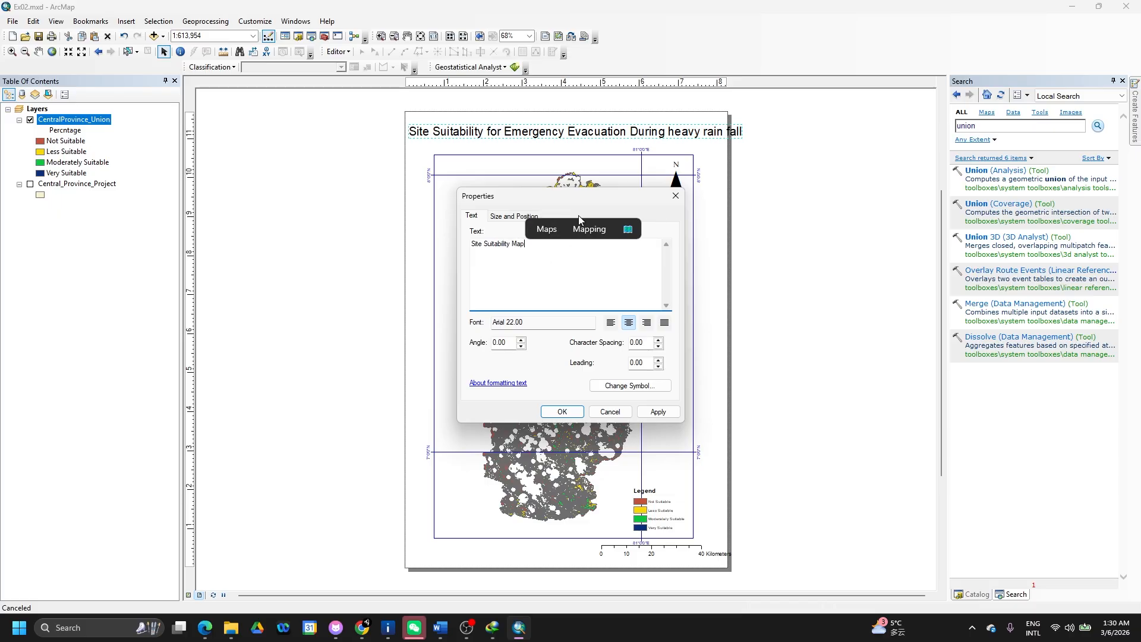
click(658, 411)
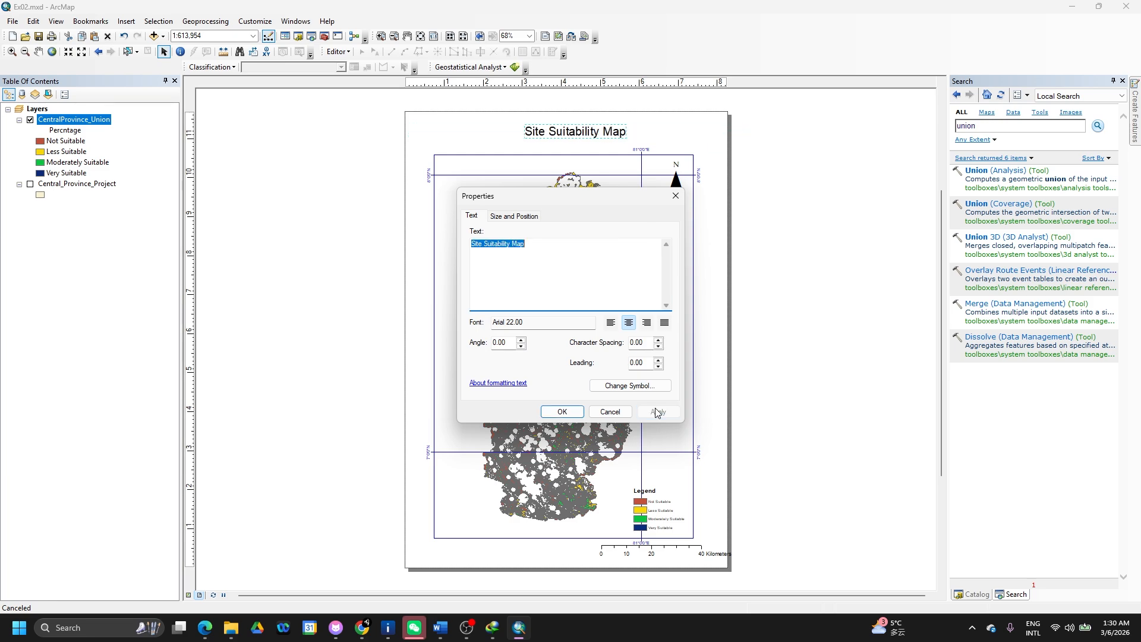
click(561, 411)
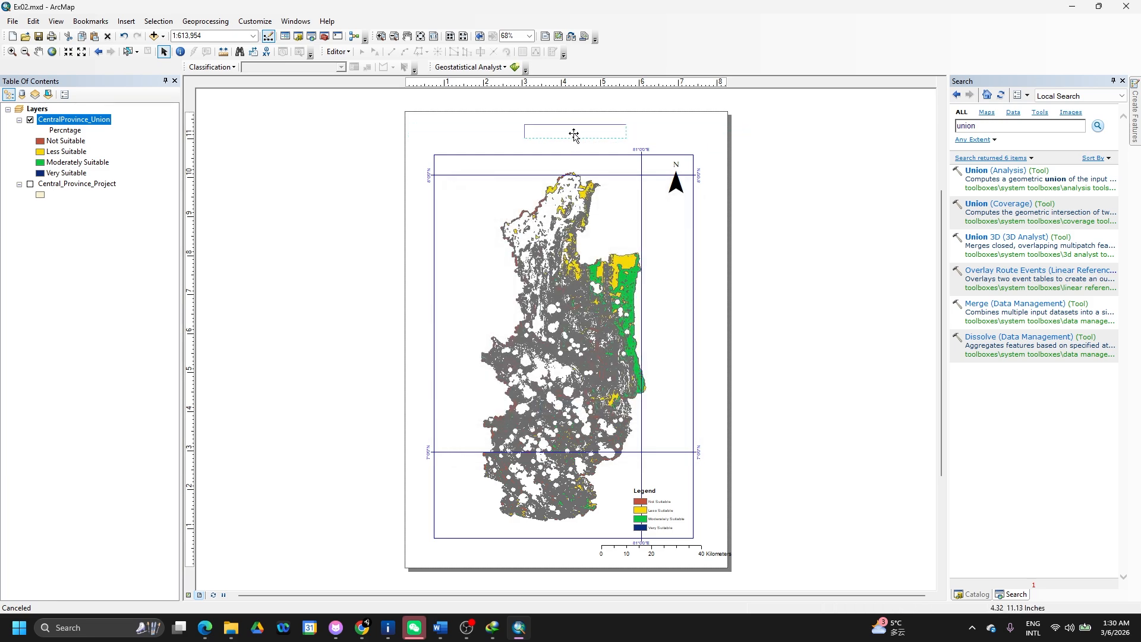
click(741, 279)
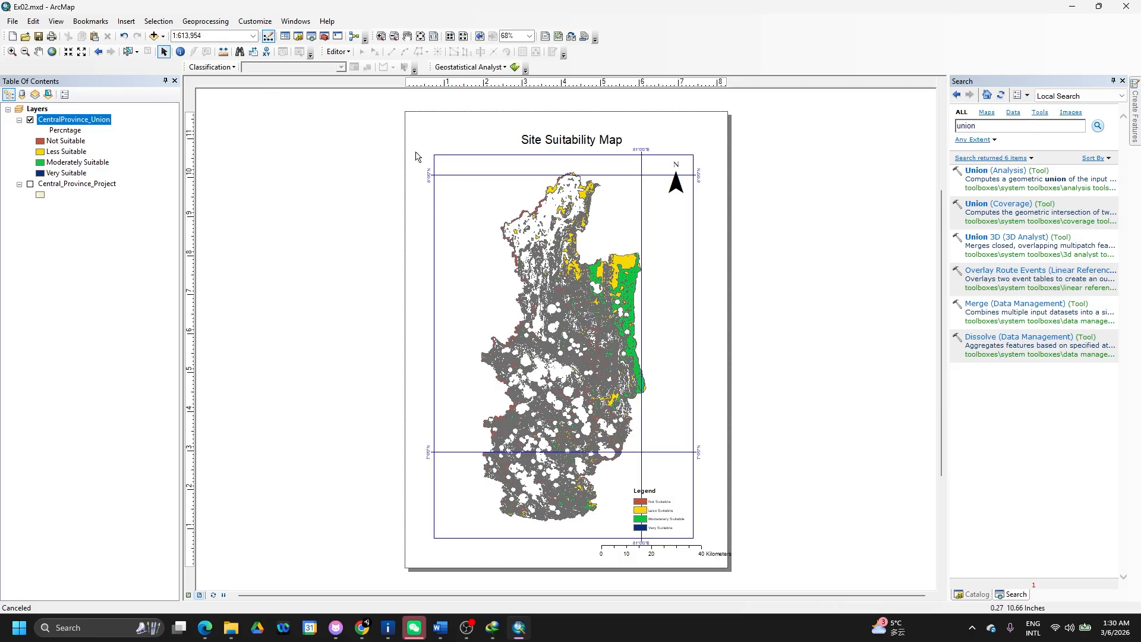
right_click(444, 147)
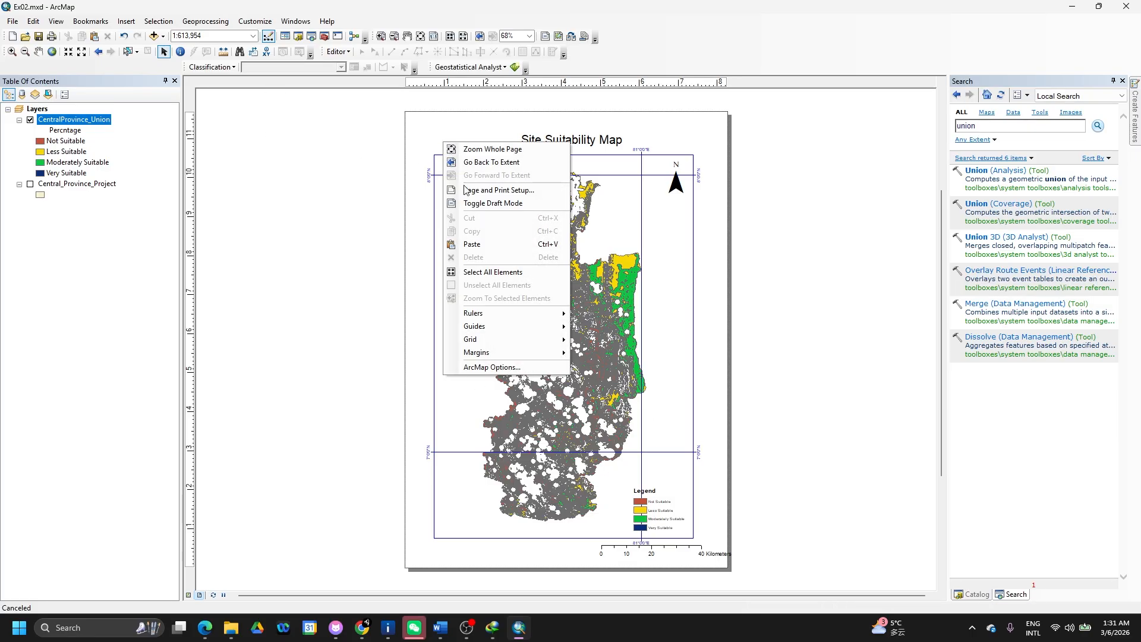
click(503, 190)
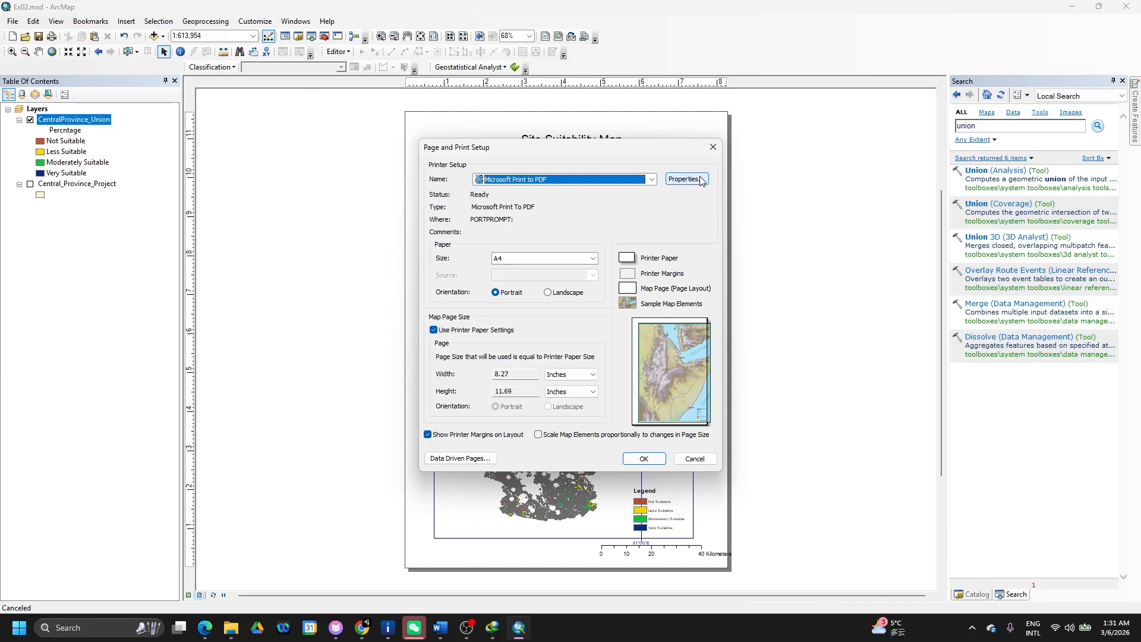
click(714, 145)
right_click(499, 133)
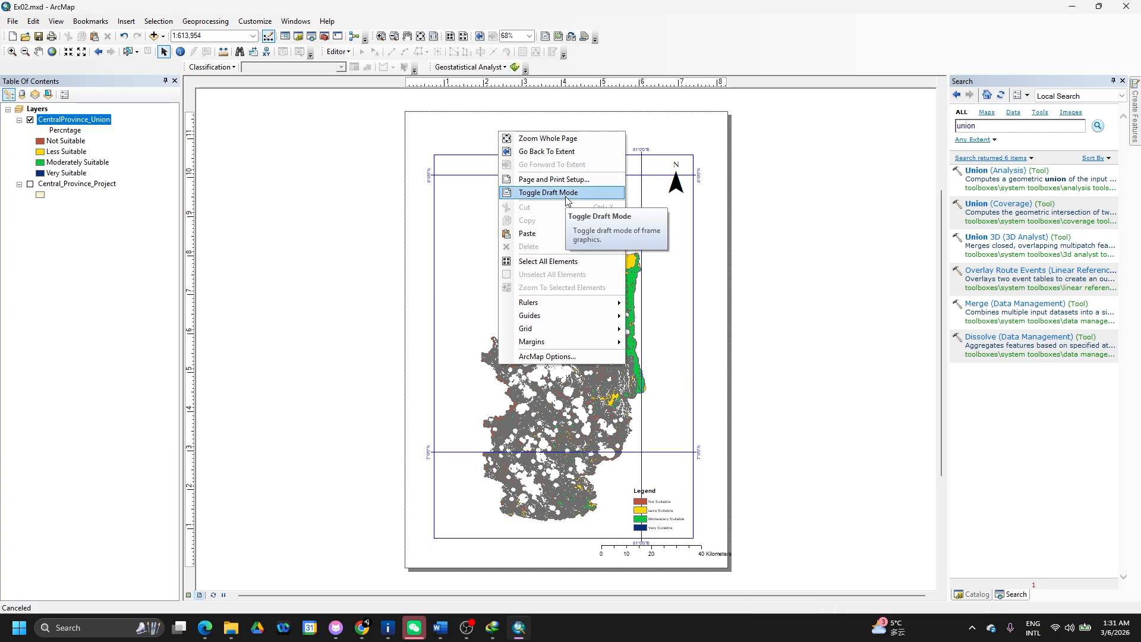
click(12, 26)
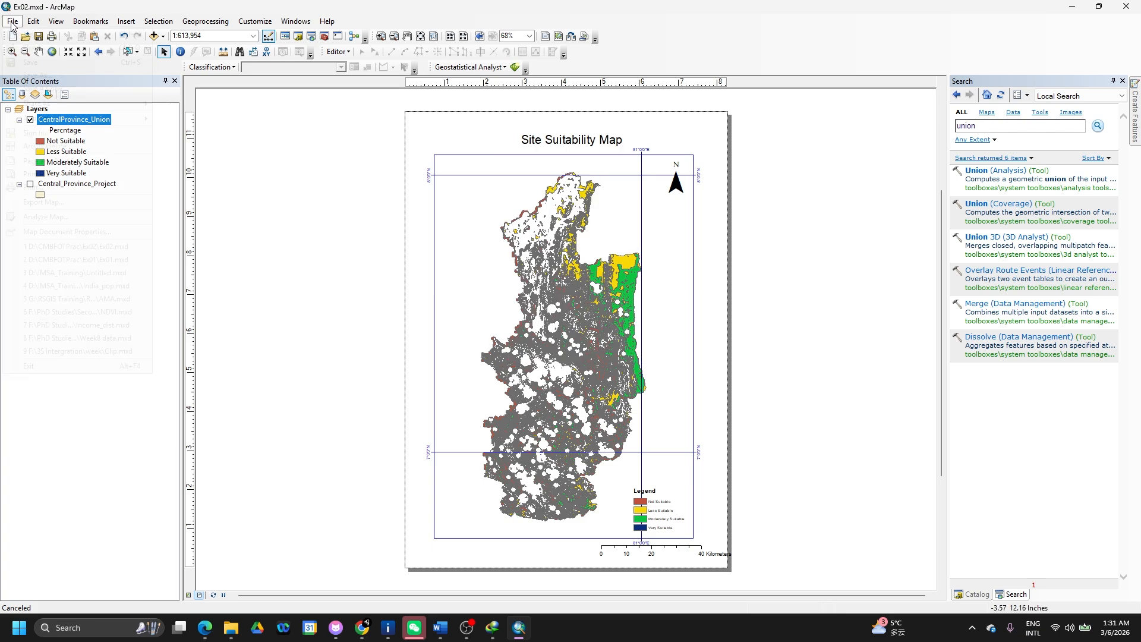
click(12, 26)
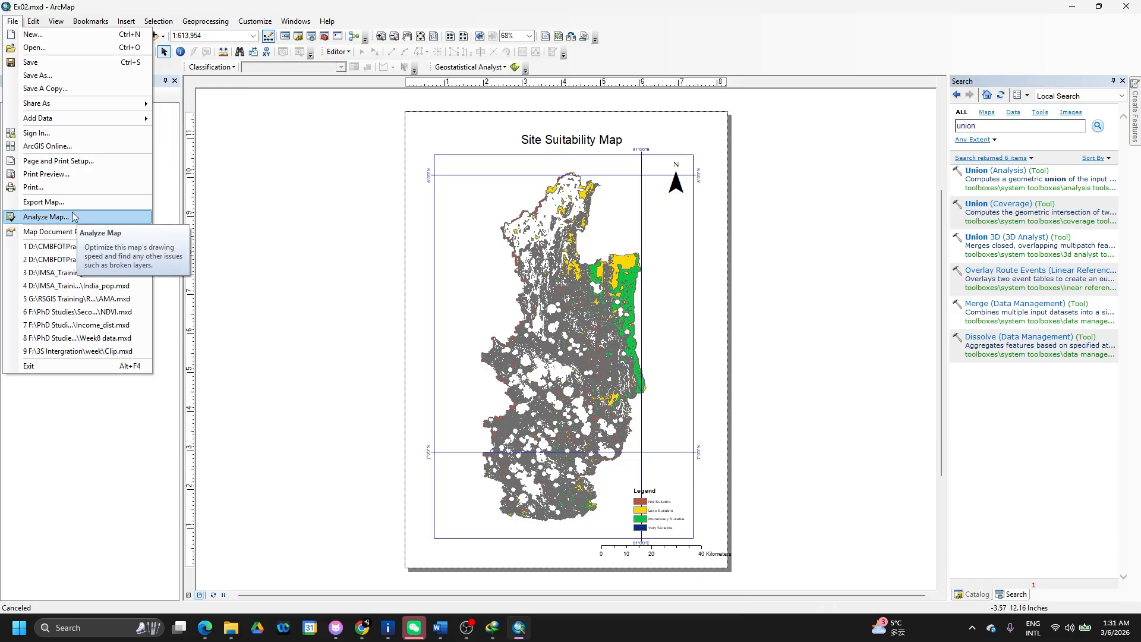
key(Escape)
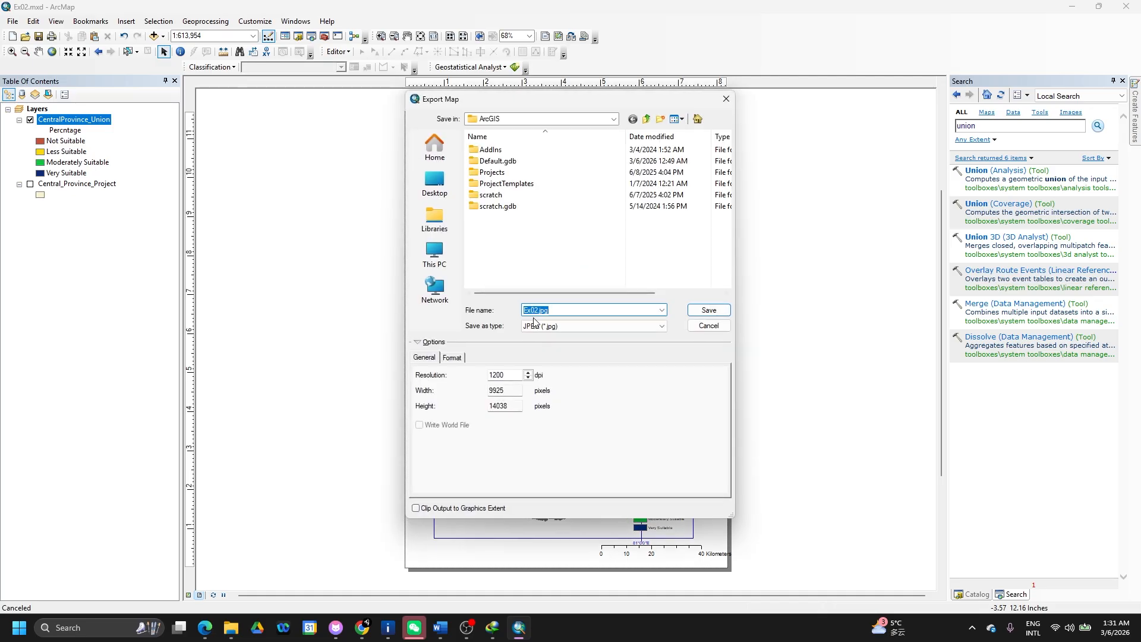
- Set the export destination to D:\CMBFOTPrac\Ex02 with file name Ex02.jpg
click(434, 255)
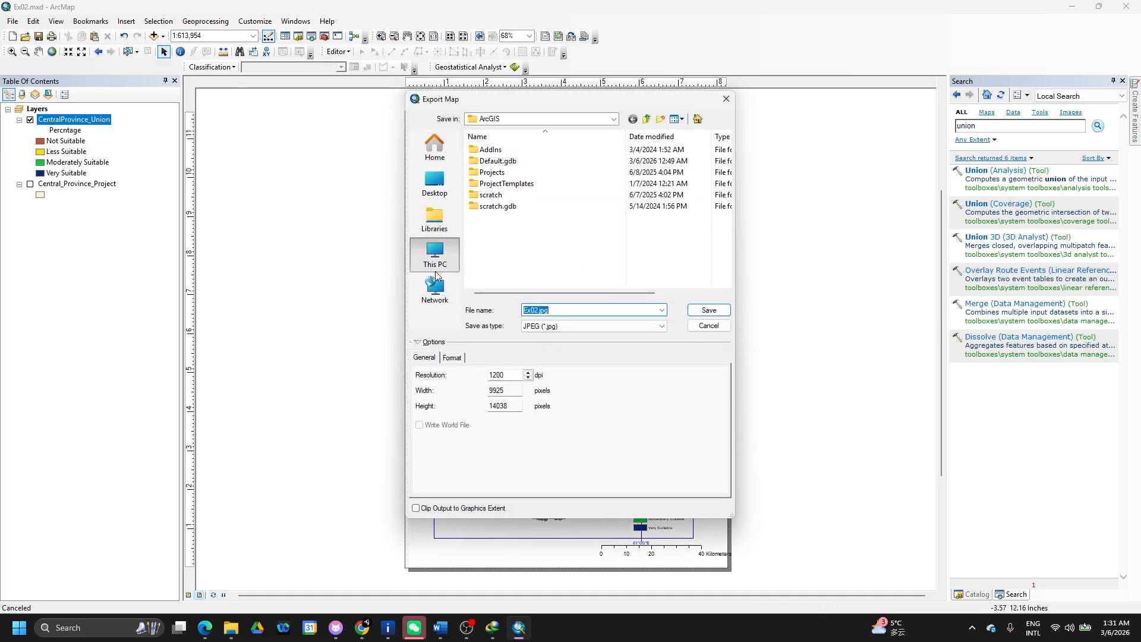
double_click(523, 185)
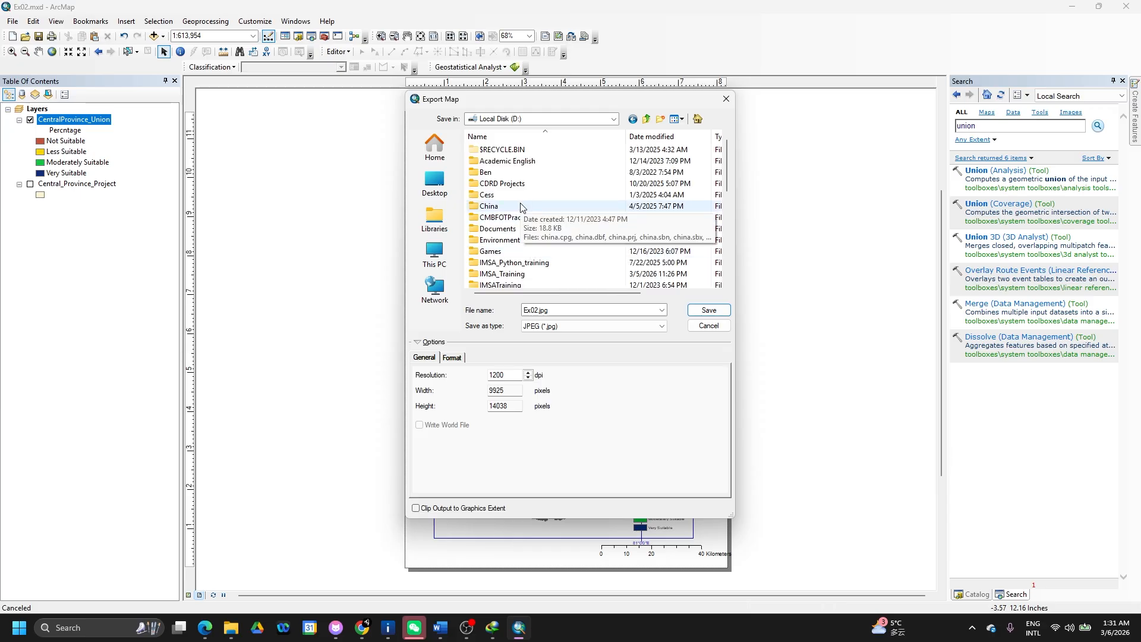
double_click(500, 228)
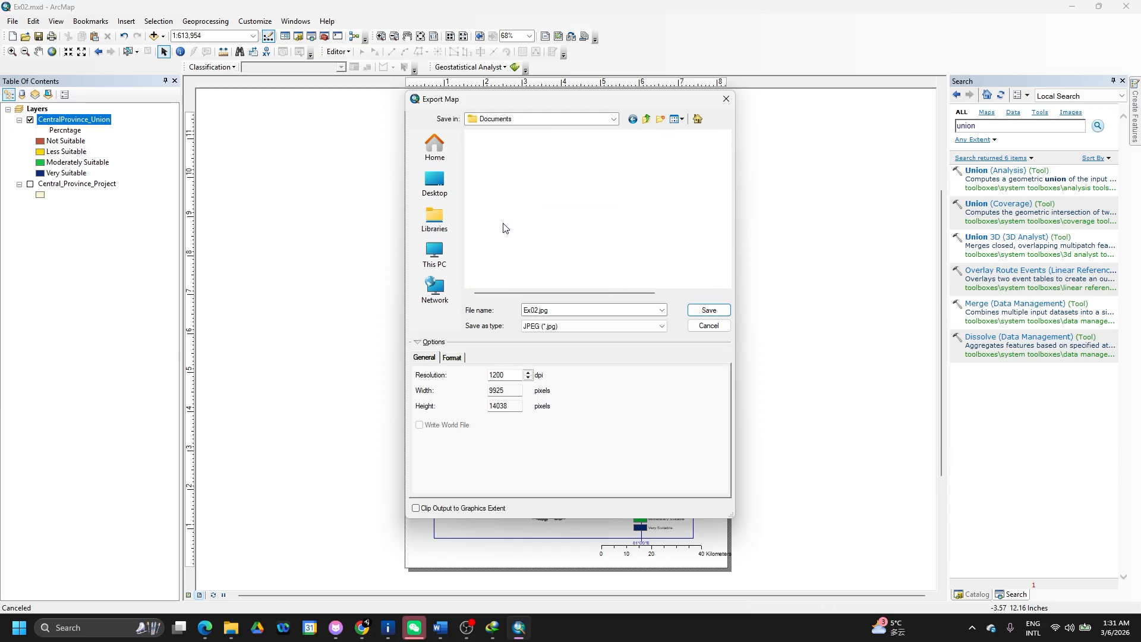
click(634, 122)
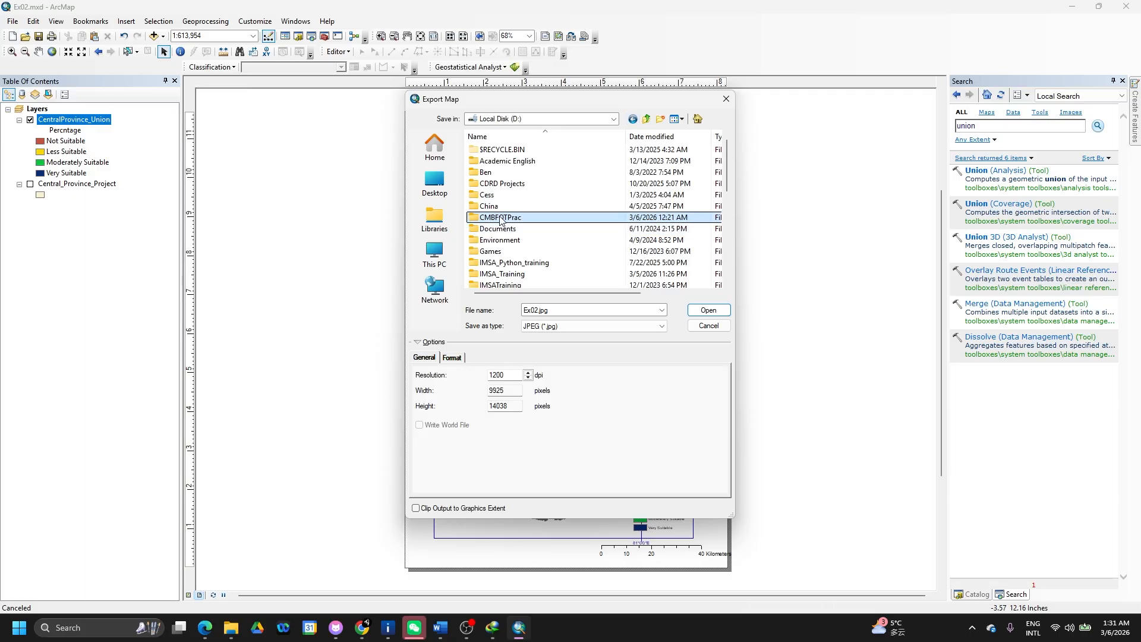
double_click(501, 220)
double_click(491, 162)
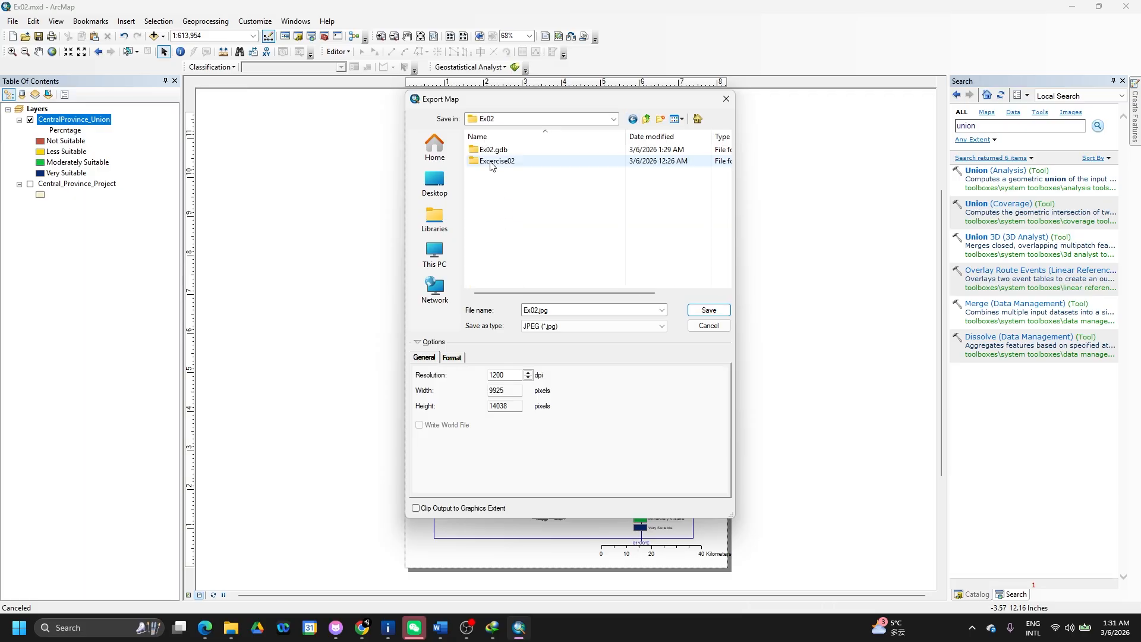
double_click(538, 310)
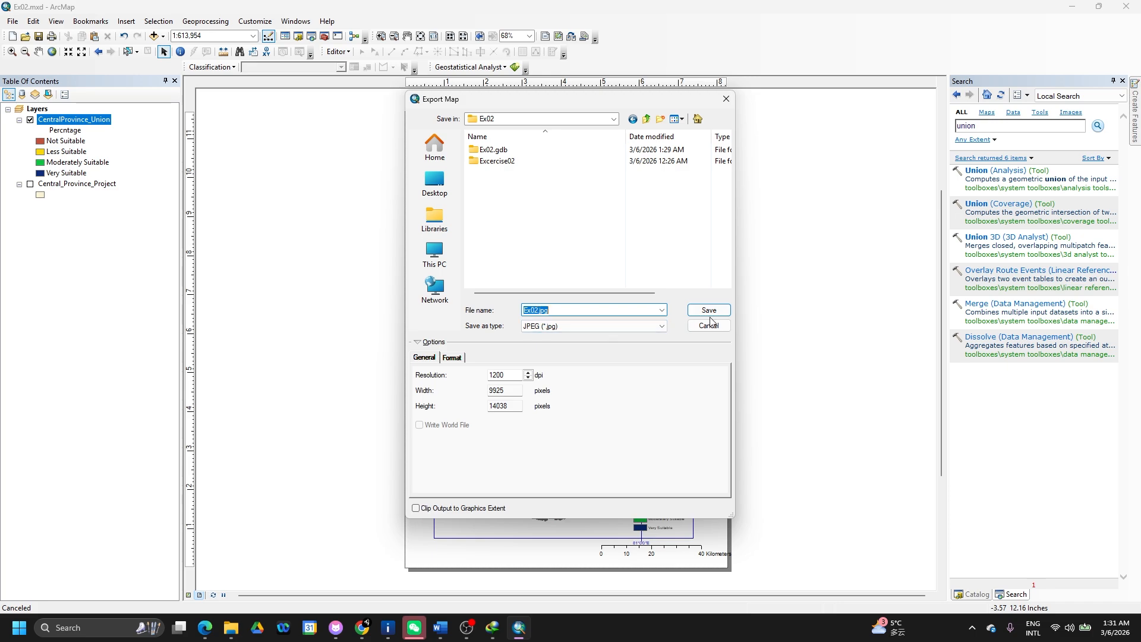
- Keep the resolution at 1200 dpi, review the JPEG format options, and save the export
click(505, 374)
double_click(505, 375)
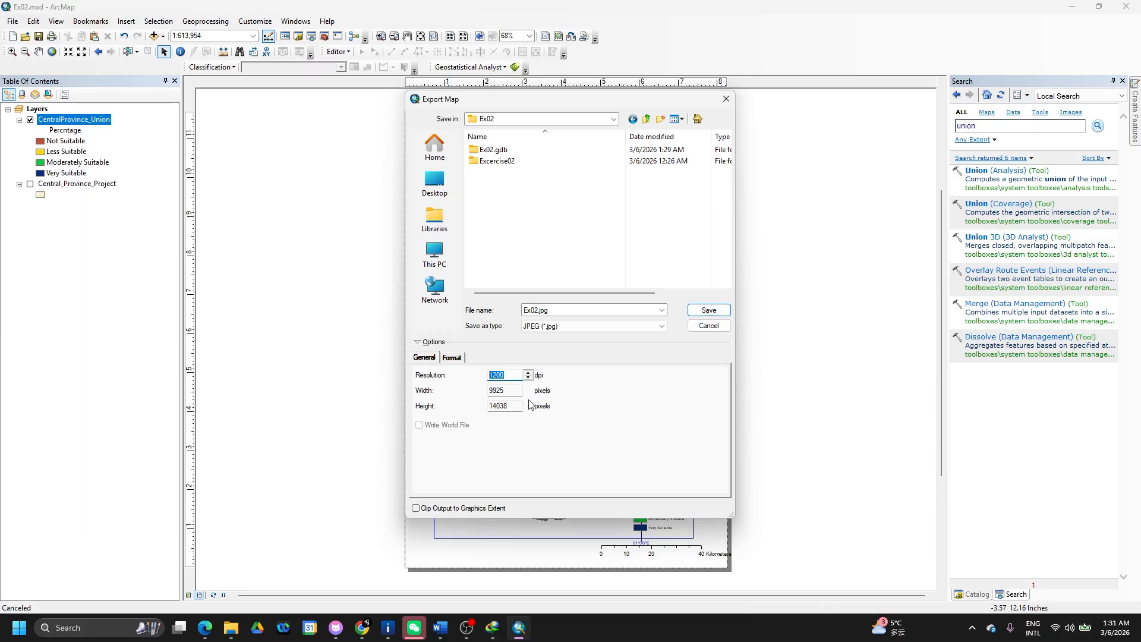
click(453, 359)
click(428, 358)
click(725, 310)
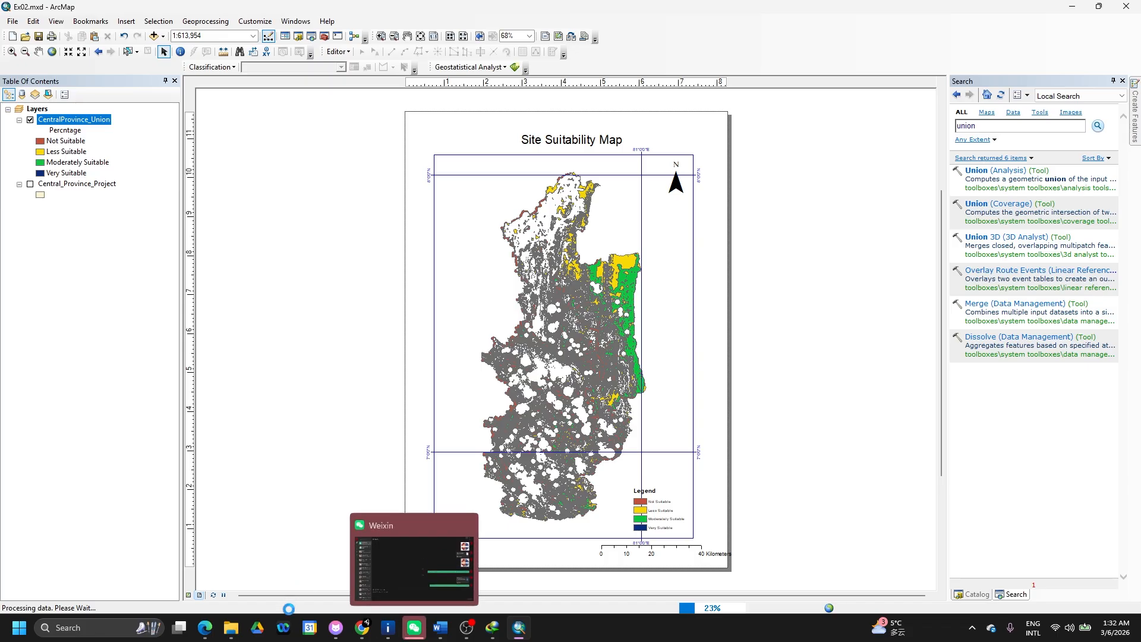
mouse_move(231, 631)
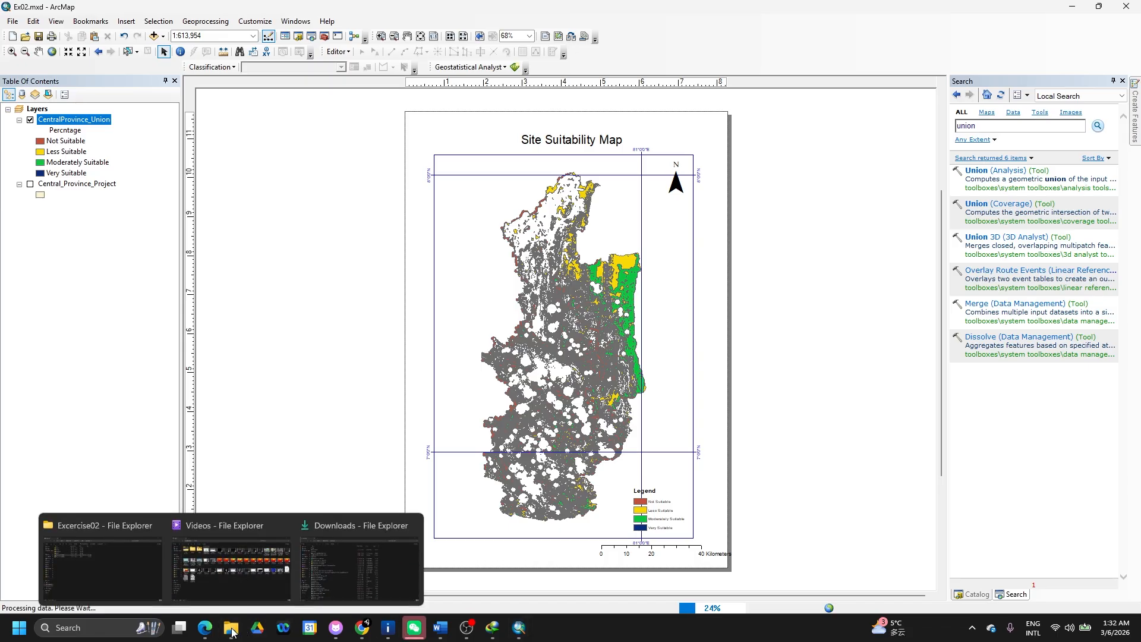
click(259, 561)
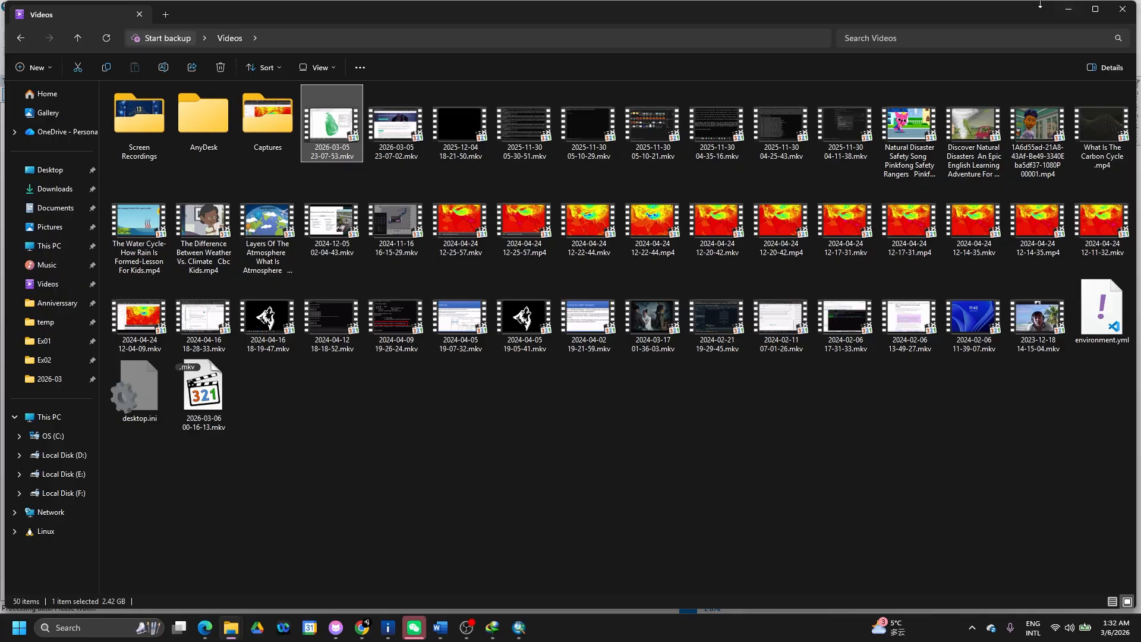
click(1067, 8)
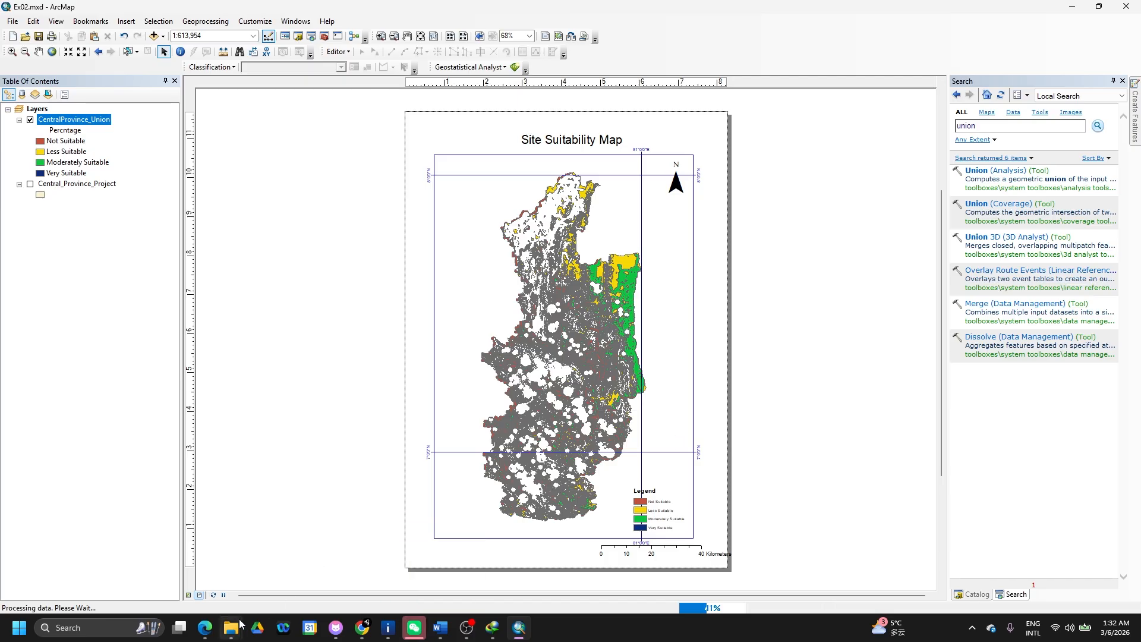
mouse_move(237, 631)
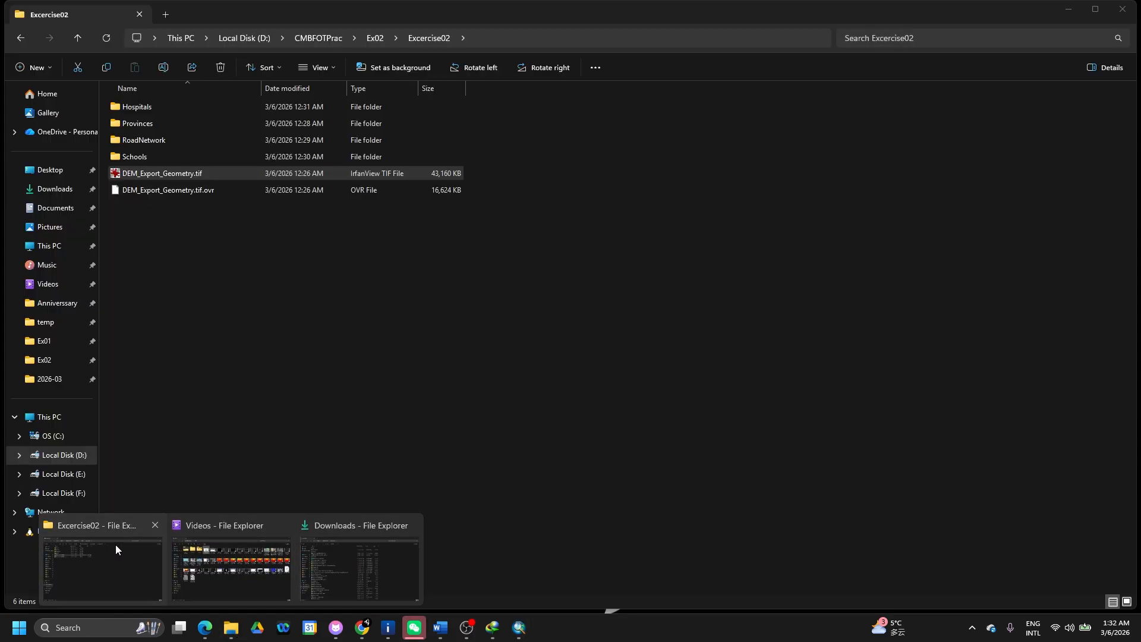
- Check that Ex02.jpg has appeared in the Ex02 folder, then return to ArcMap
click(115, 545)
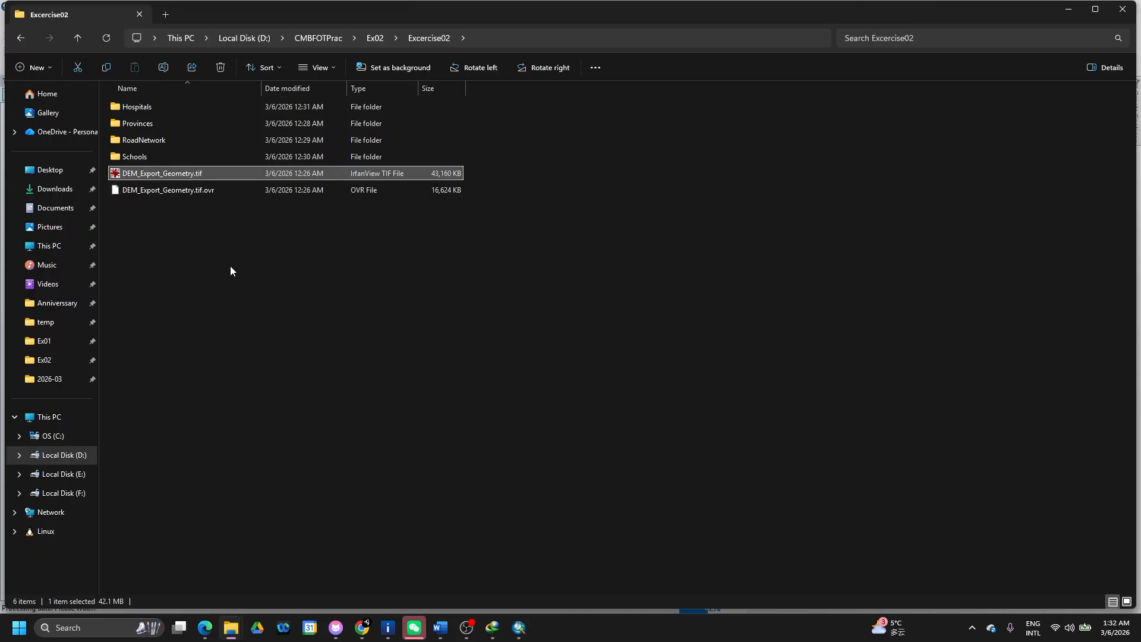
click(375, 38)
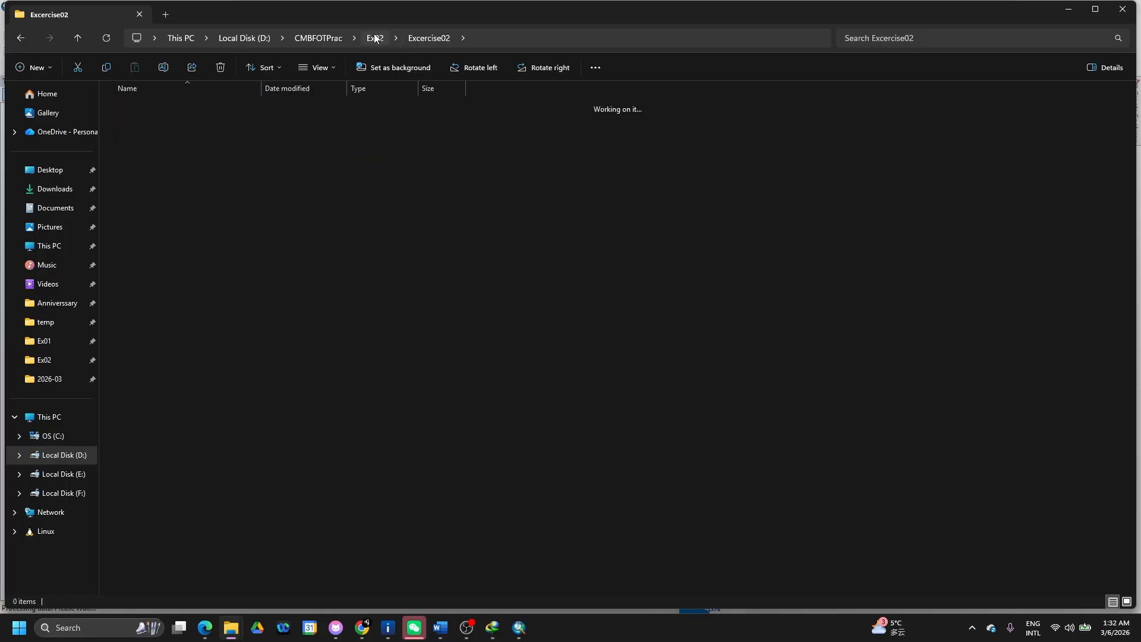
click(198, 141)
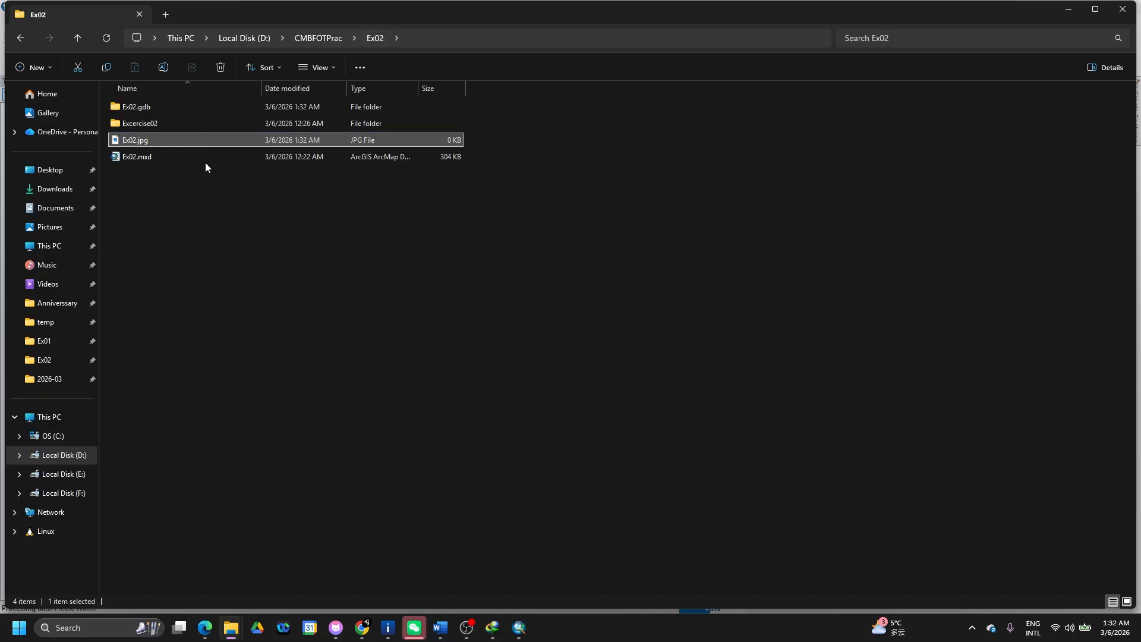
click(519, 629)
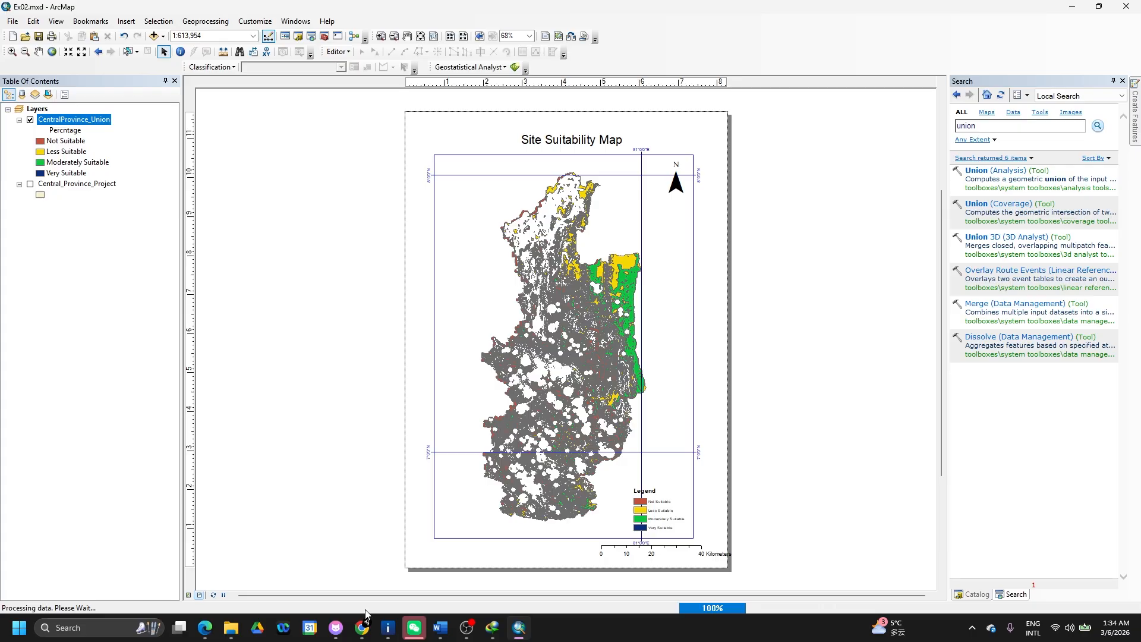
- Open the finished 30 MB Ex02.jpg from the Ex02 folder in Photos
mouse_move(244, 631)
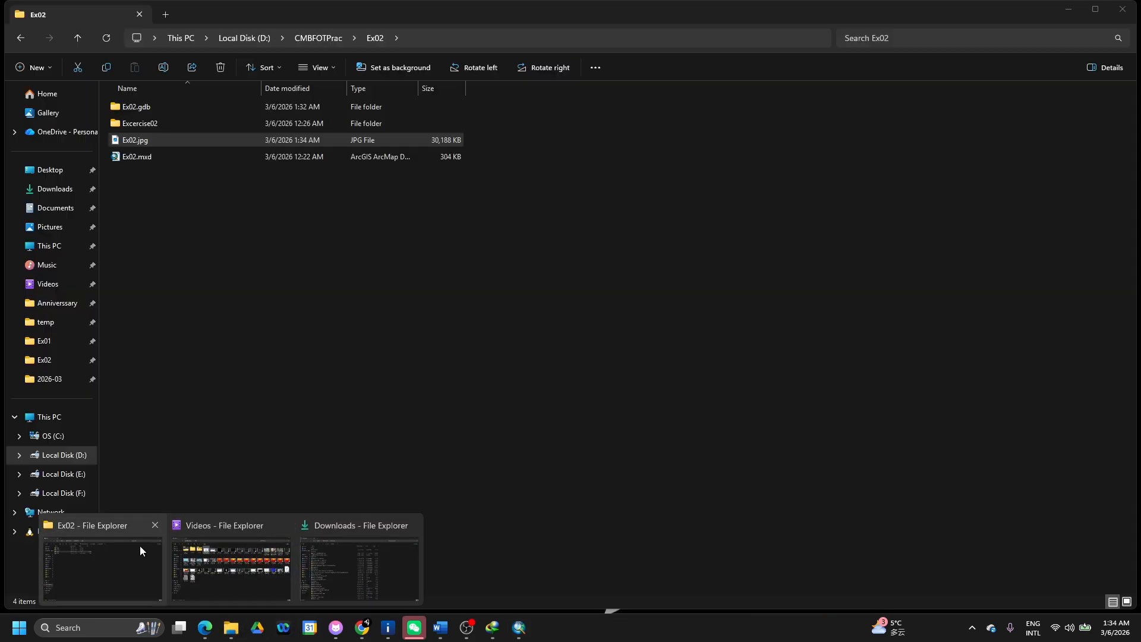
click(142, 551)
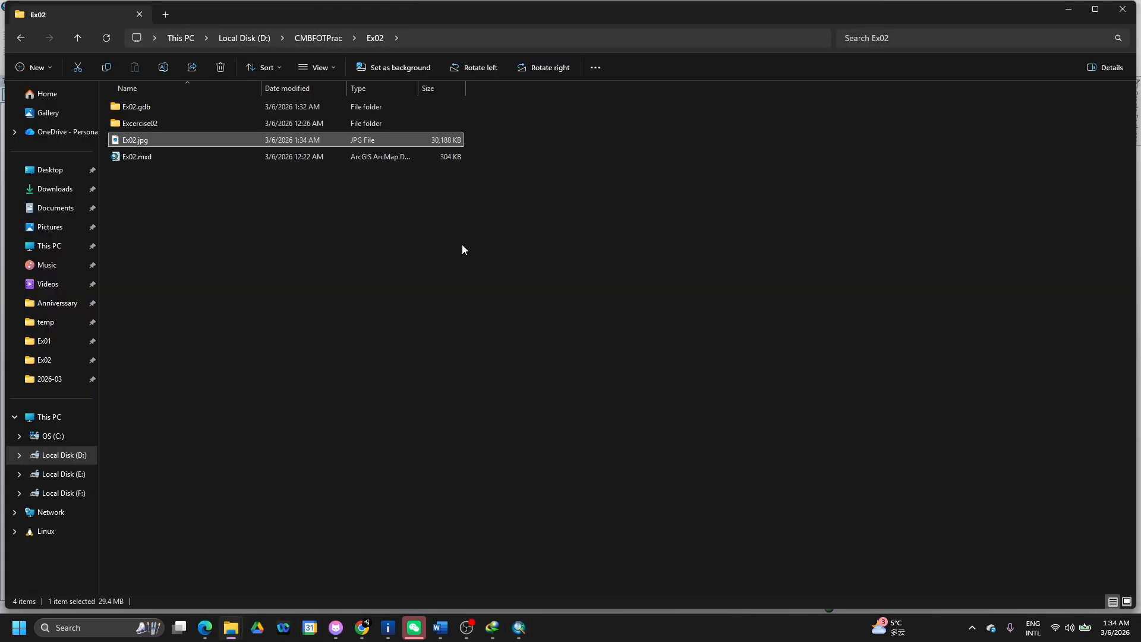
key(Return)
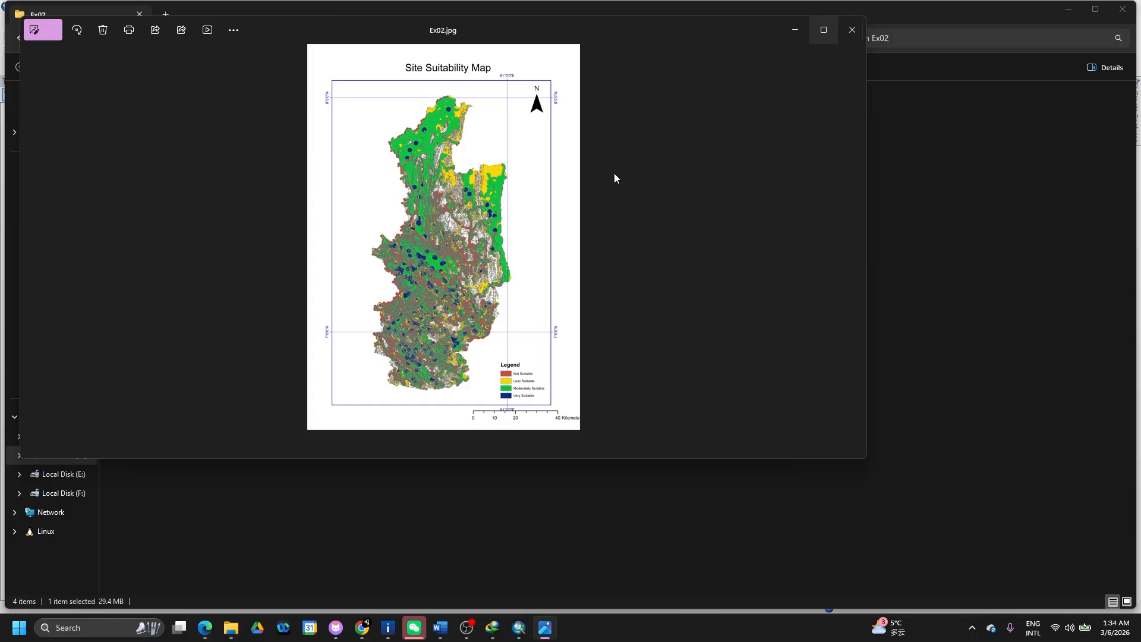
- Maximize Photos, zoom and pan across the exported map's detail, then close the viewer
click(827, 35)
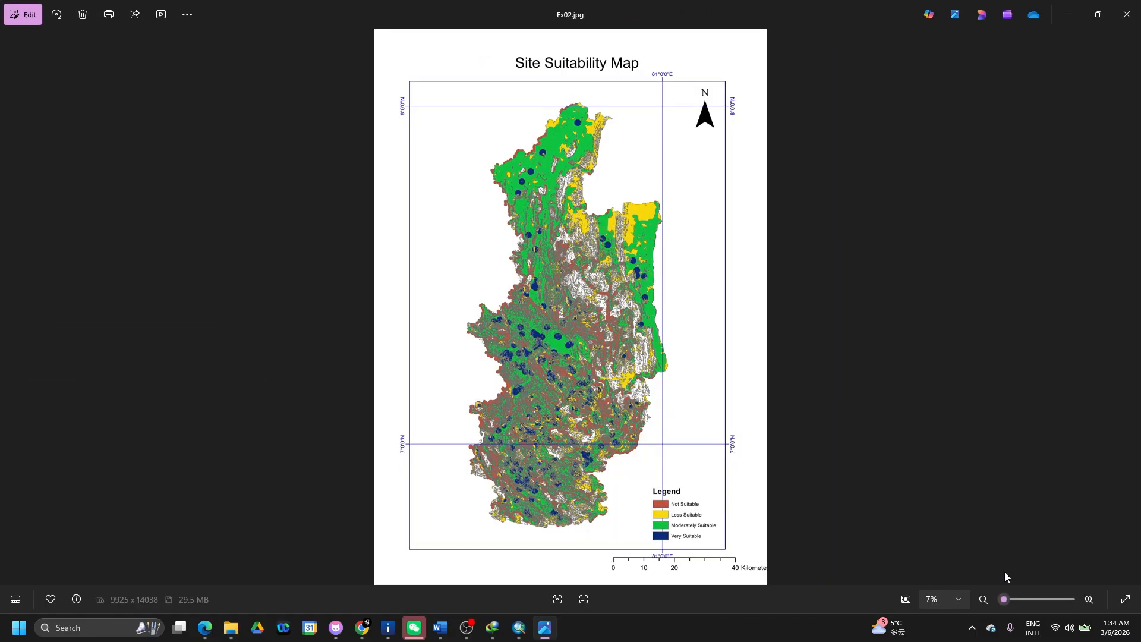
mouse_move(1006, 599)
mouse_down()
mouse_move(1046, 589)
mouse_move(1007, 594)
mouse_up()
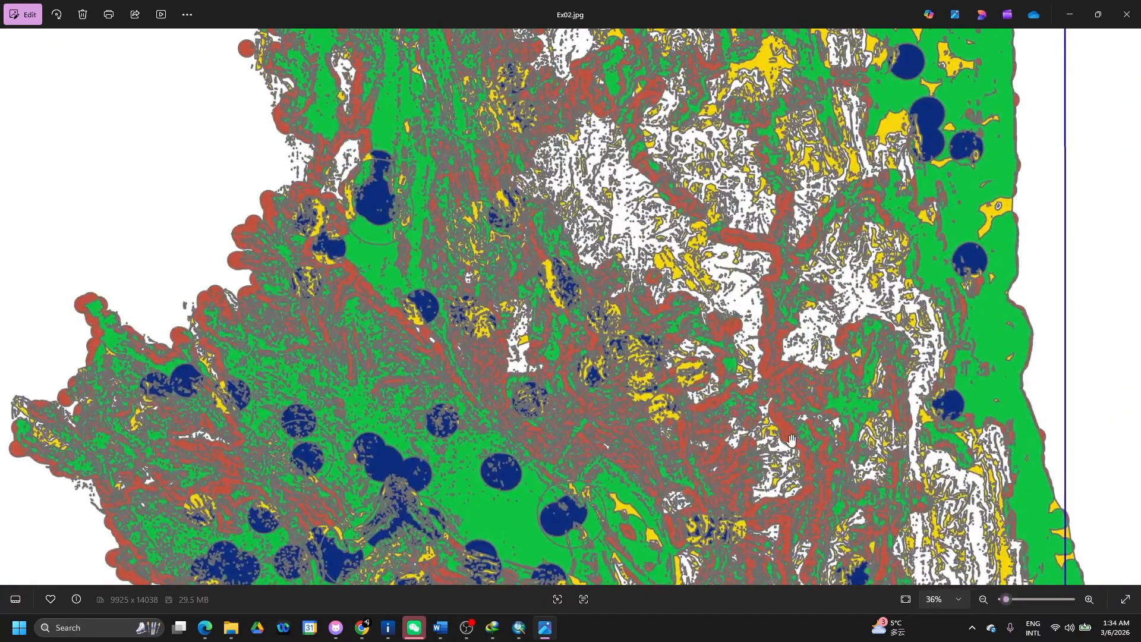
drag(776, 435, 626, 498)
drag(737, 292, 702, 455)
drag(501, 232, 752, 529)
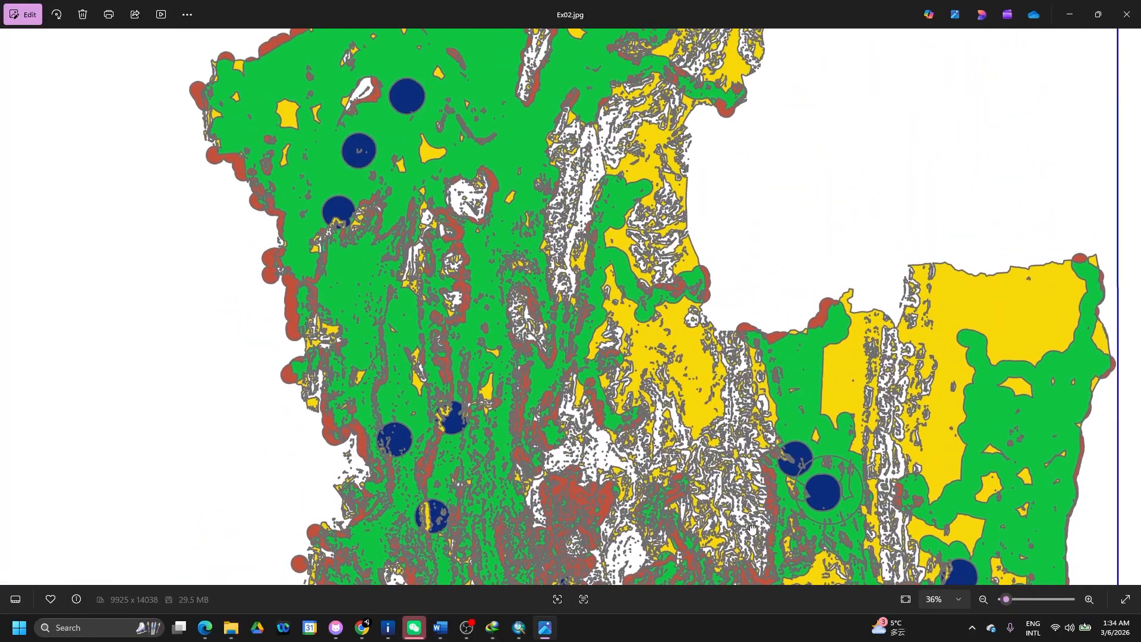
drag(614, 340, 578, 271)
drag(589, 401, 564, 207)
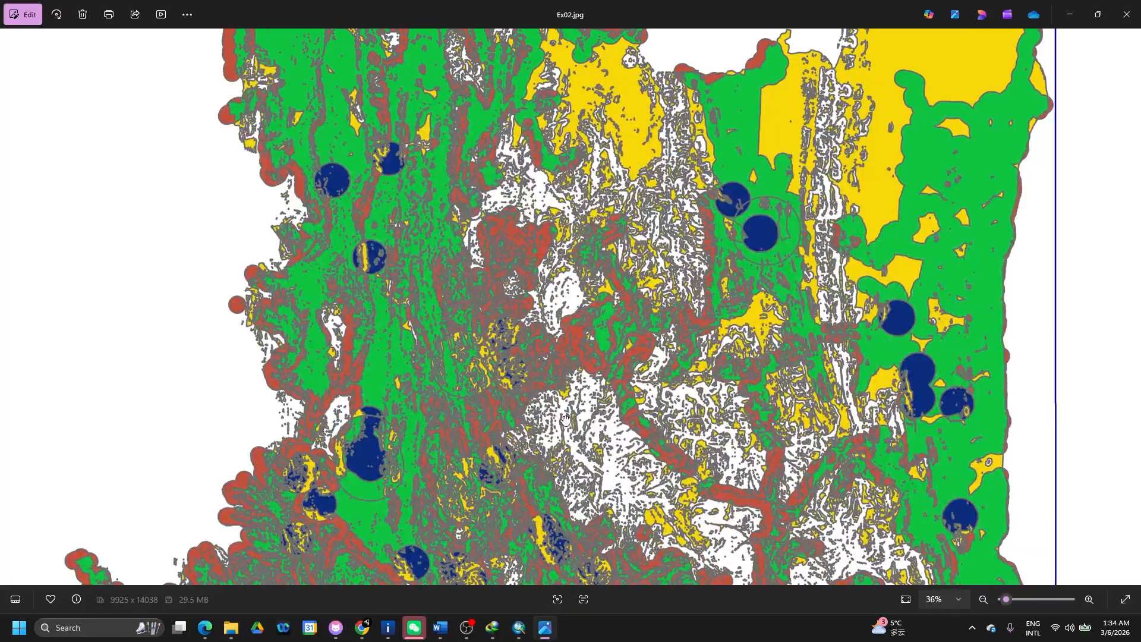
drag(565, 421, 543, 238)
drag(570, 428, 538, 196)
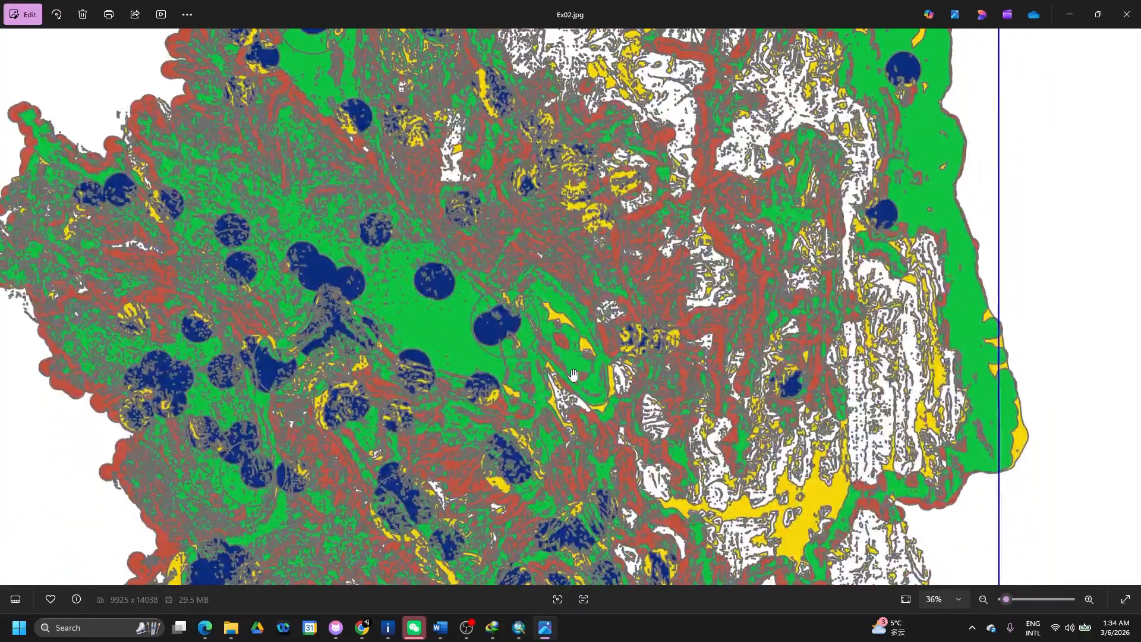
drag(586, 279, 690, 122)
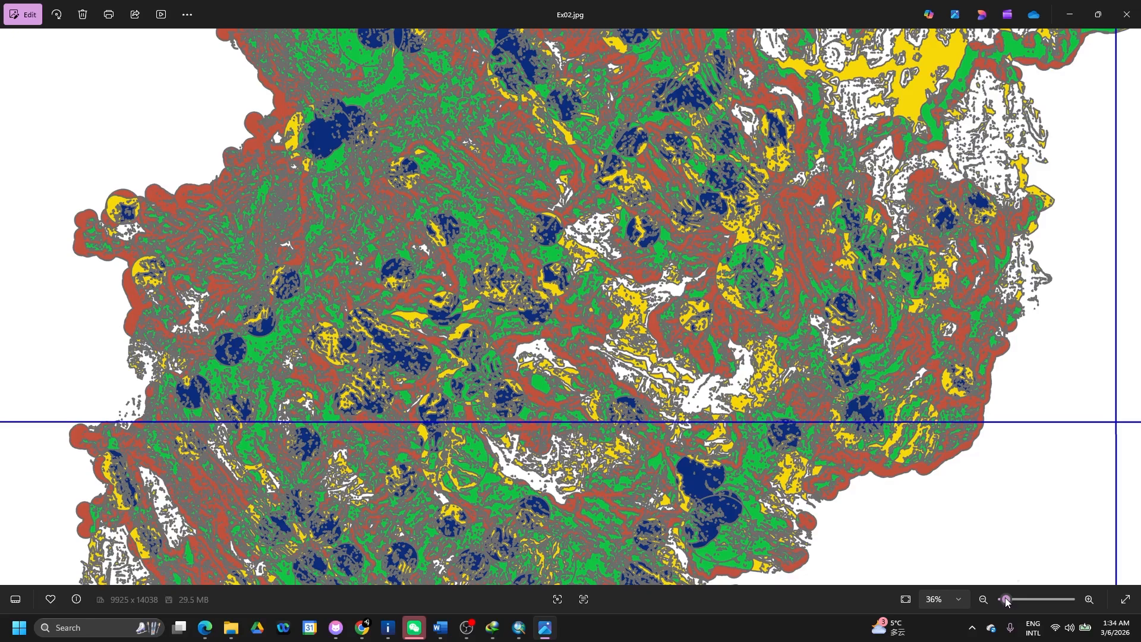
drag(1006, 600, 1003, 603)
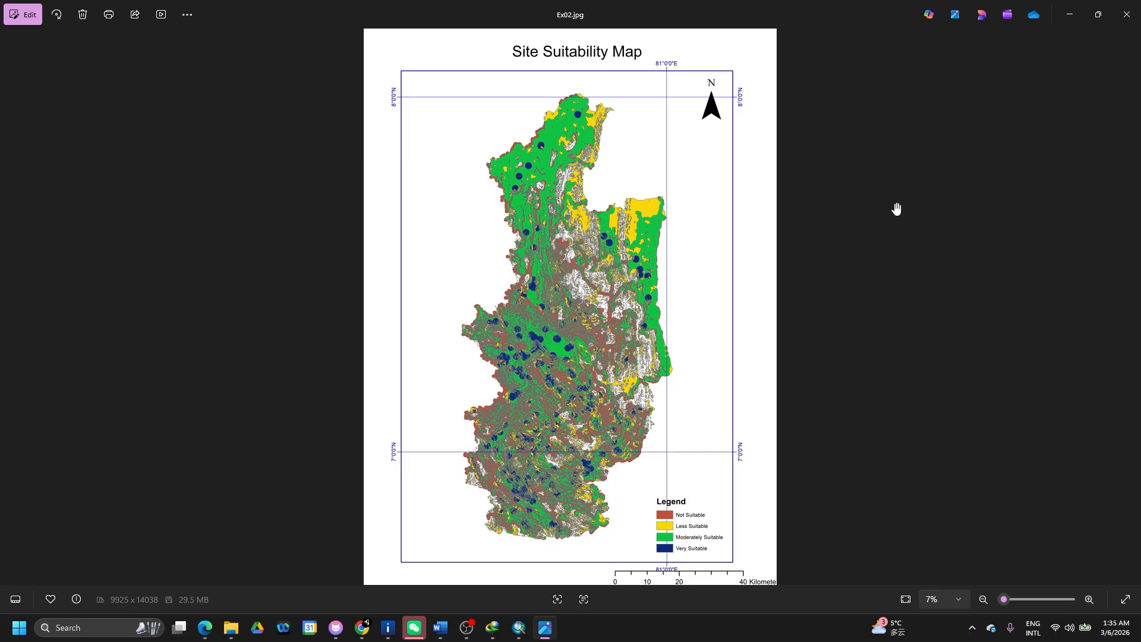
click(1126, 14)
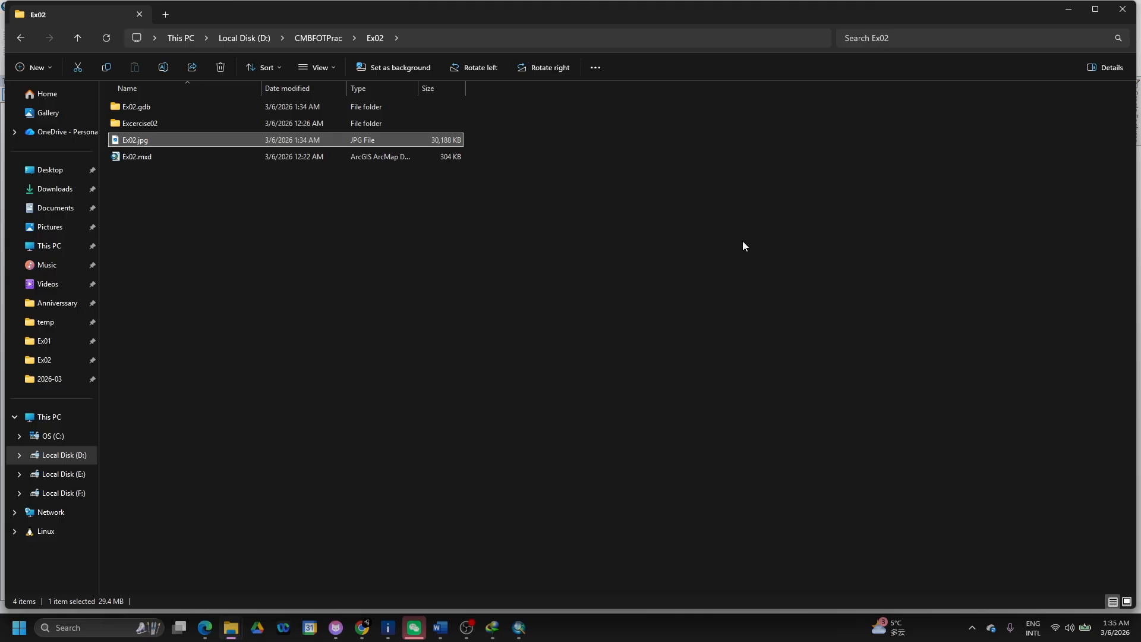
- Minimize File Explorer and switch to the Word exercise document
click(1068, 11)
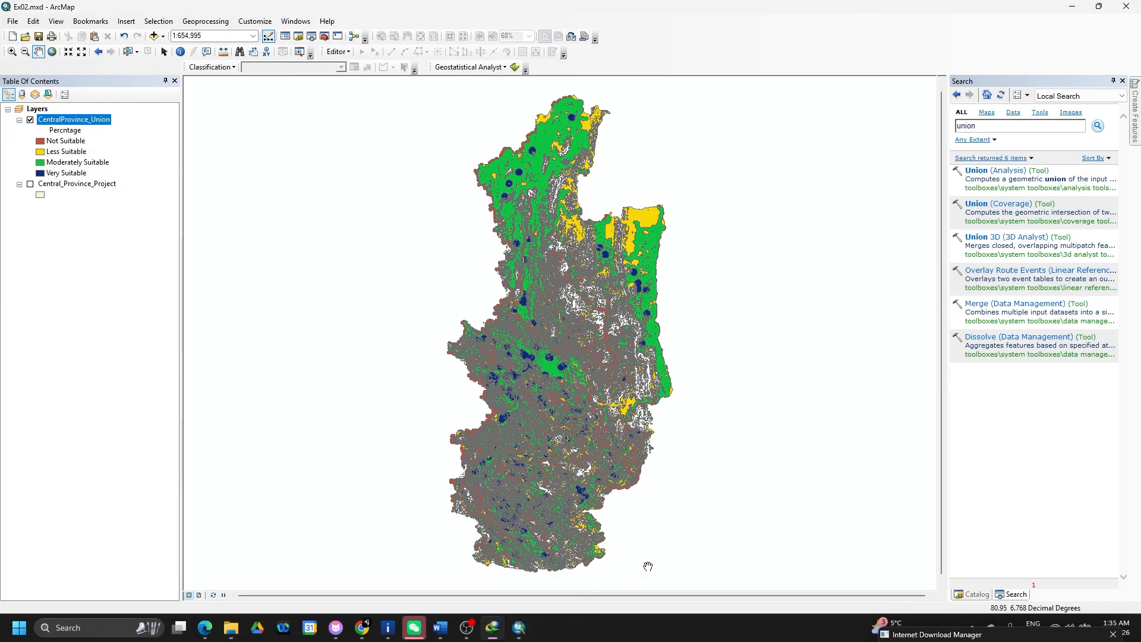
click(440, 627)
scroll(483, 498, down, 15)
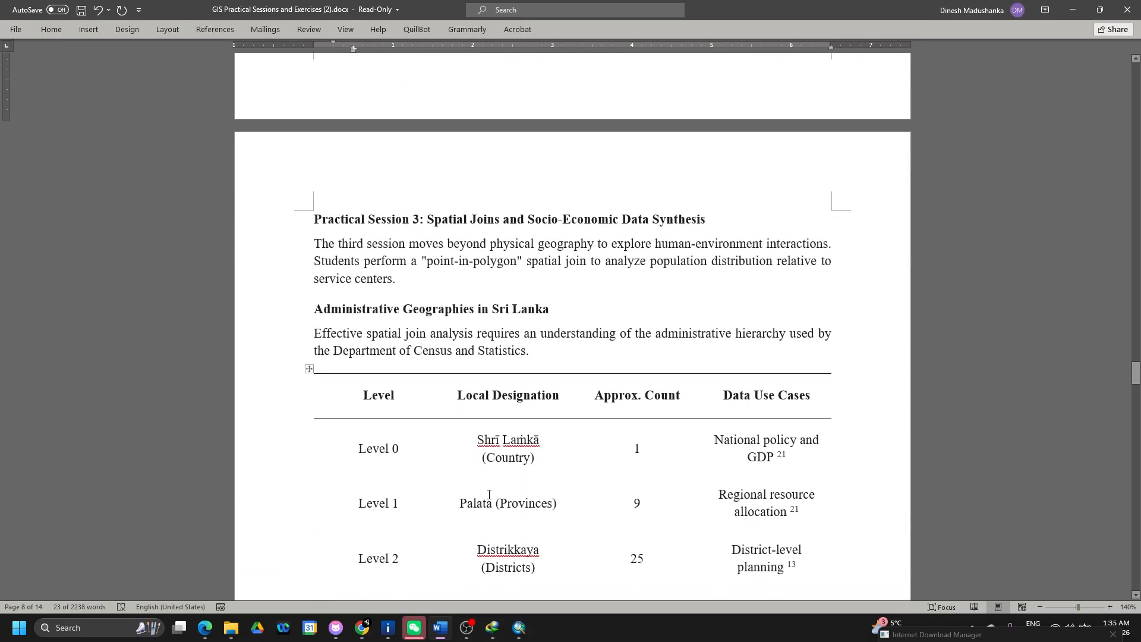
- Scroll past the administrative levels table to Practical Session 3's Step-by-Step Laboratory Workflow
scroll(489, 495, down, 3)
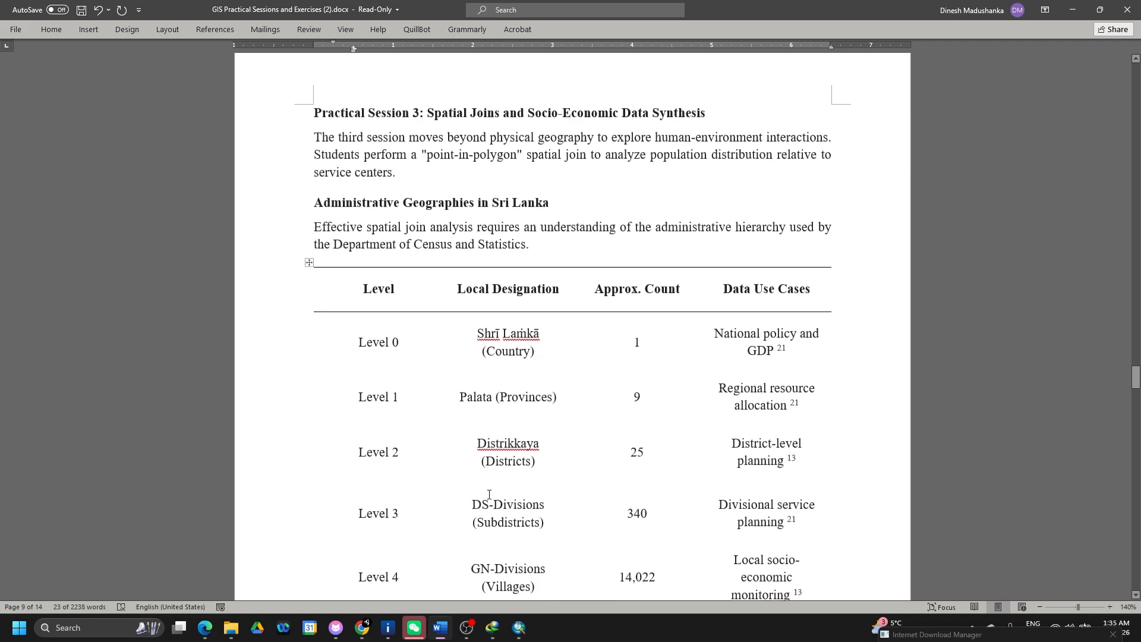
scroll(488, 494, down, 1)
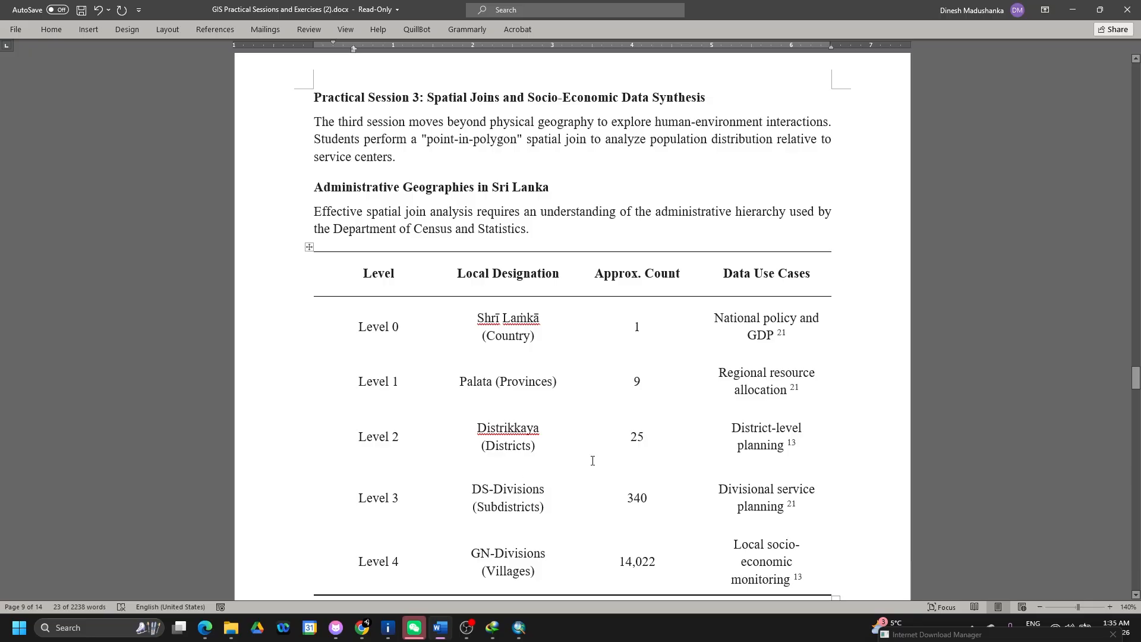
scroll(605, 464, down, 2)
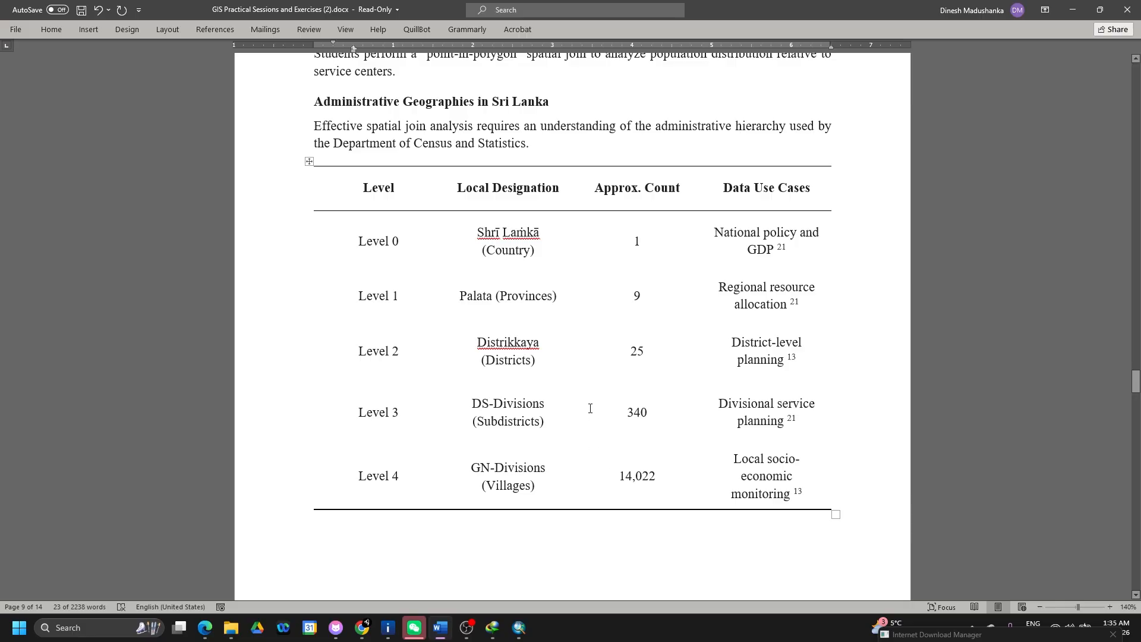
scroll(622, 446, down, 3)
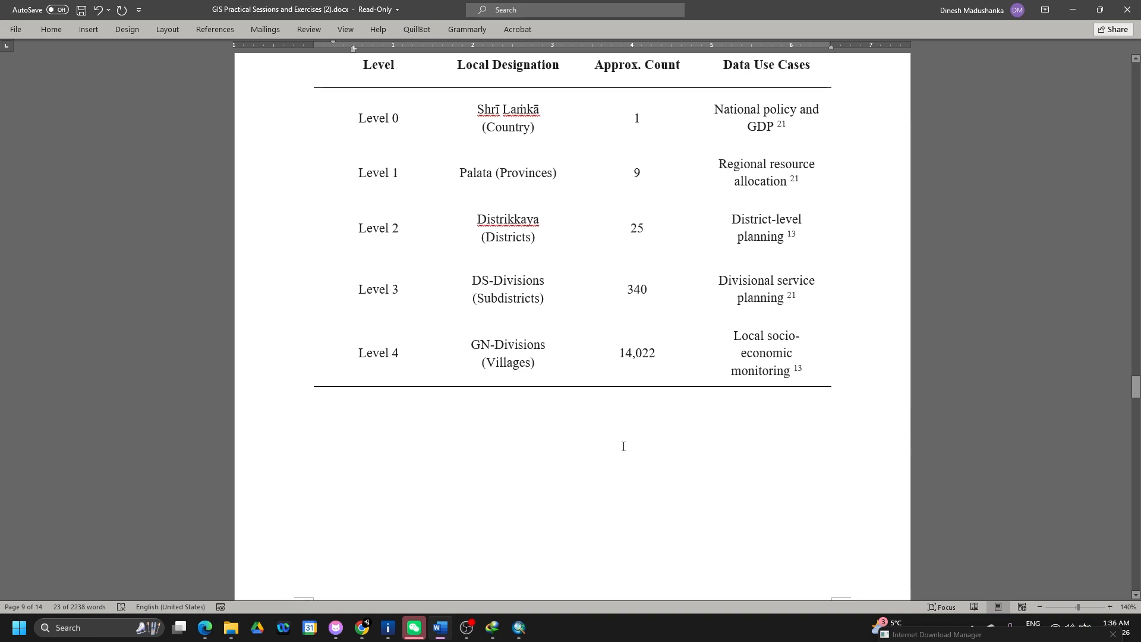
scroll(623, 447, down, 6)
scroll(623, 447, down, 4)
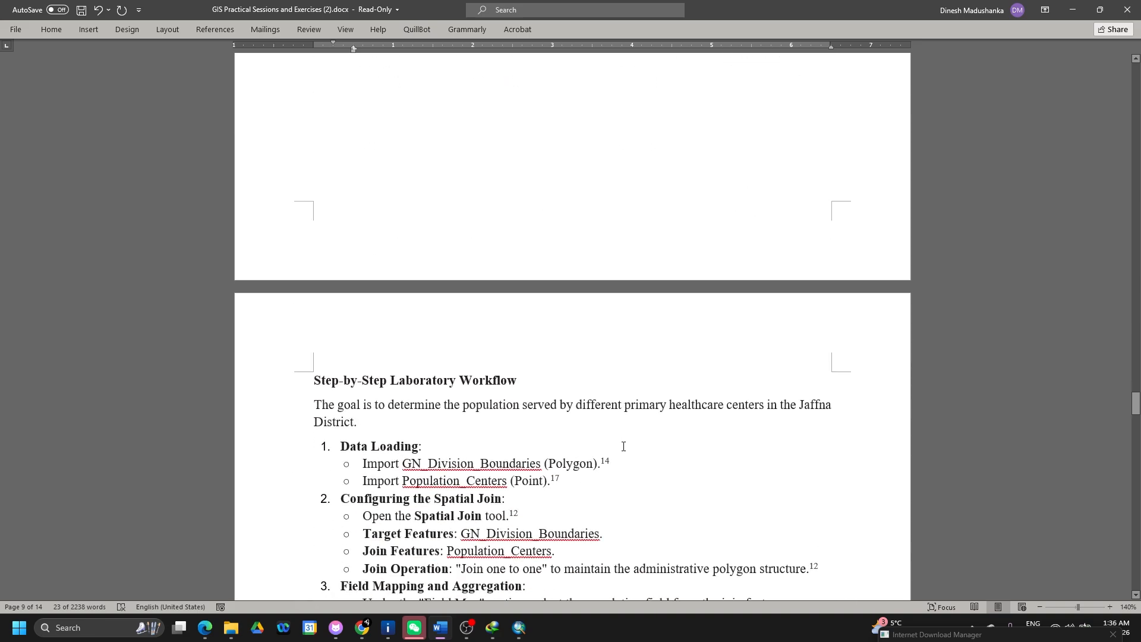